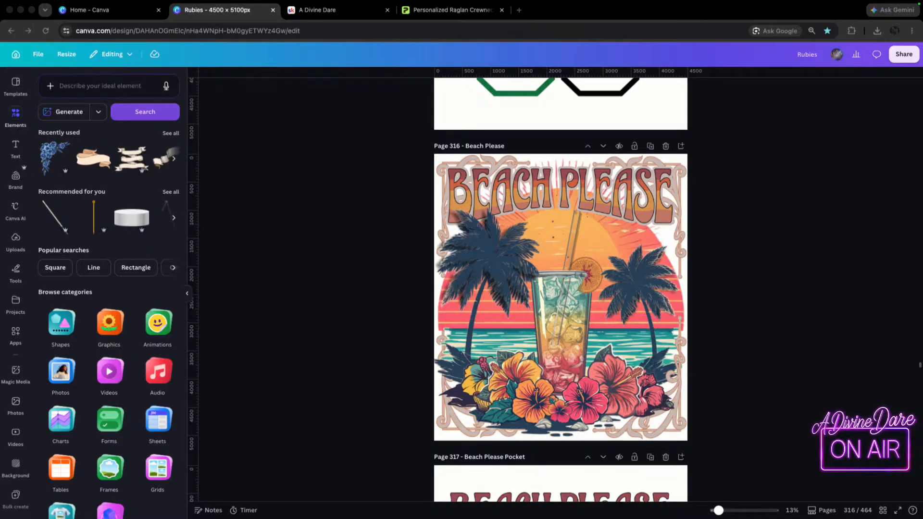
Review the Beach Please design, its pocket version and the related beach drafts on pages 316 to 323.
scroll(560, 290, "down", 1)
scroll(560, 290, "down", 5)
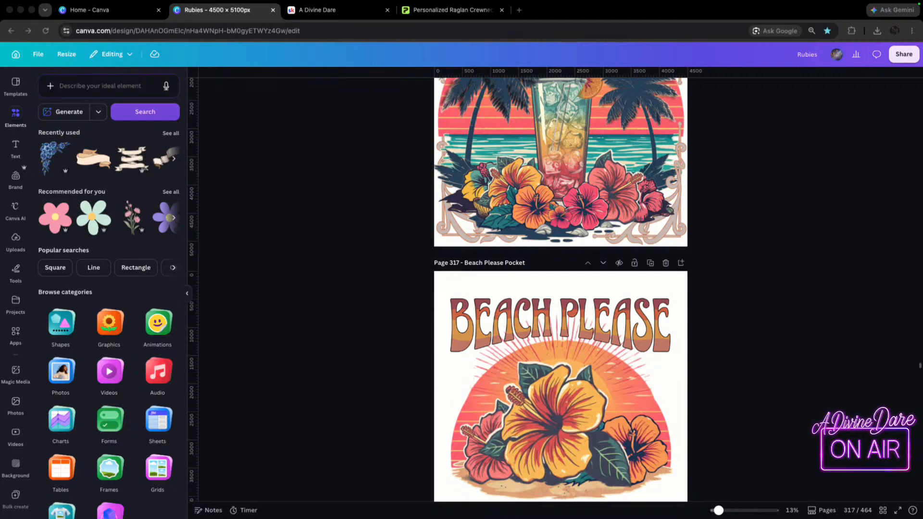
scroll(560, 290, "down", 1)
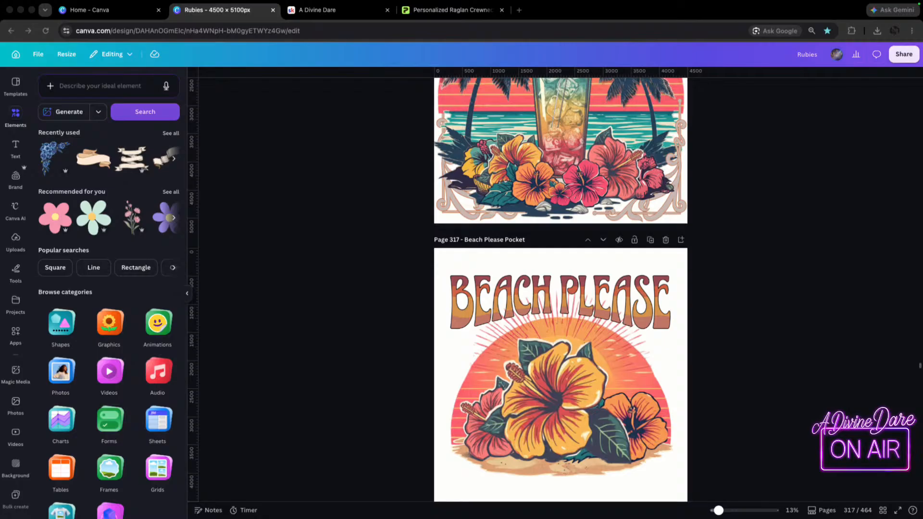
scroll(560, 288, "down", 10)
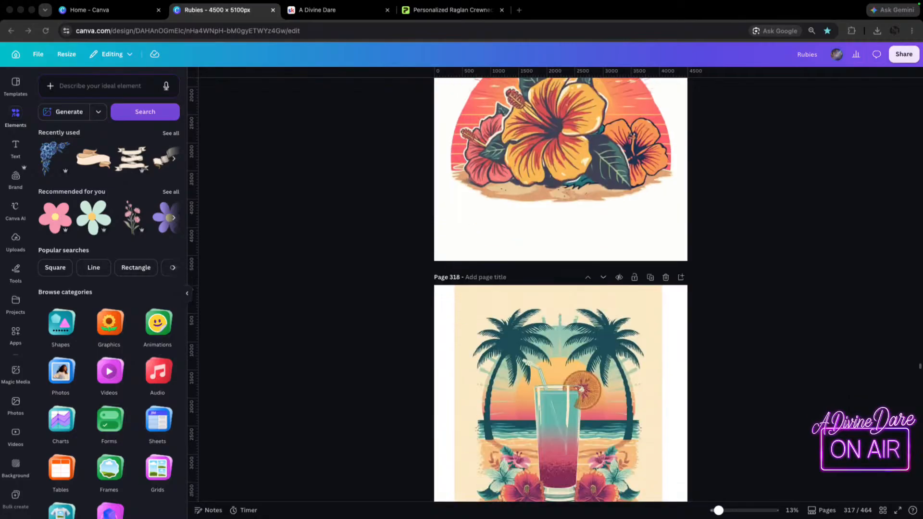
scroll(561, 289, "down", 7)
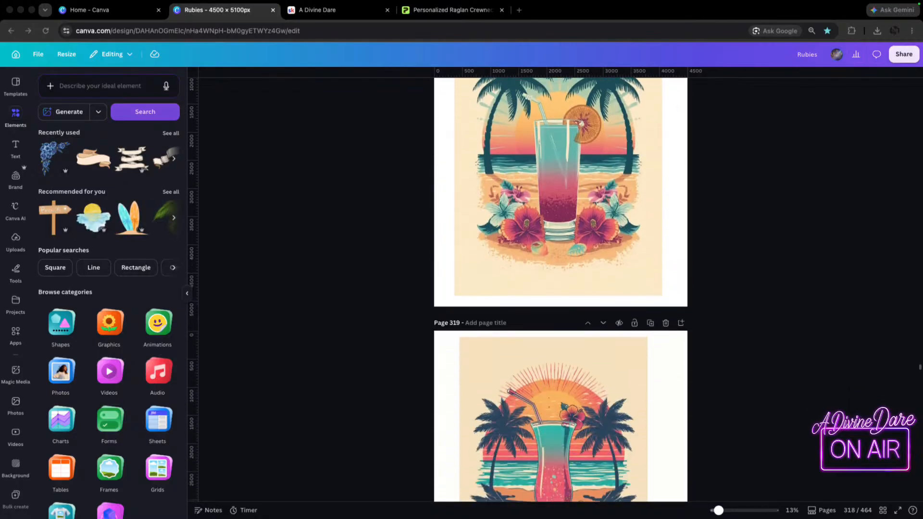
scroll(561, 289, "down", 3)
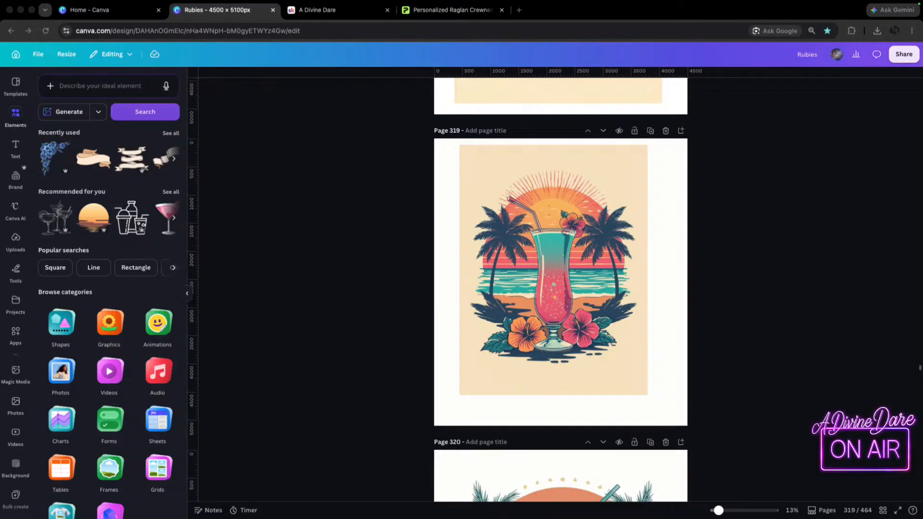
scroll(561, 288, "down", 12)
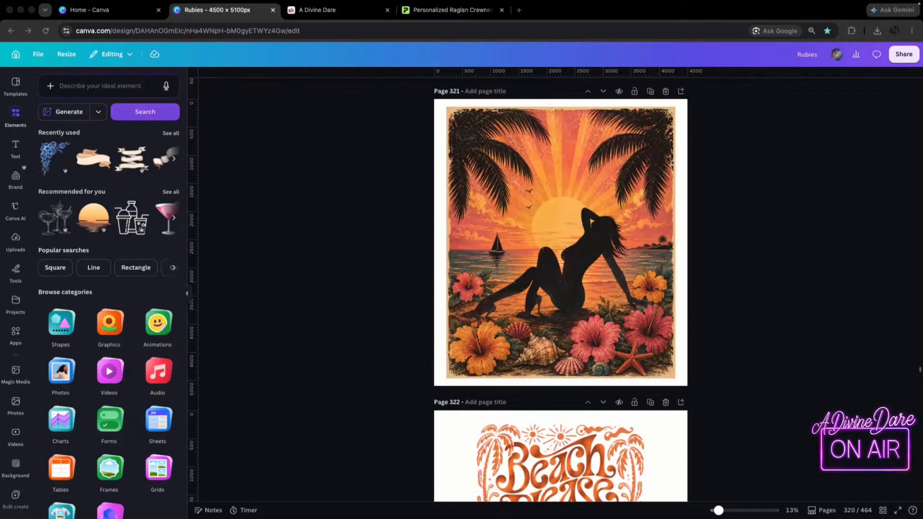
scroll(561, 289, "down", 8)
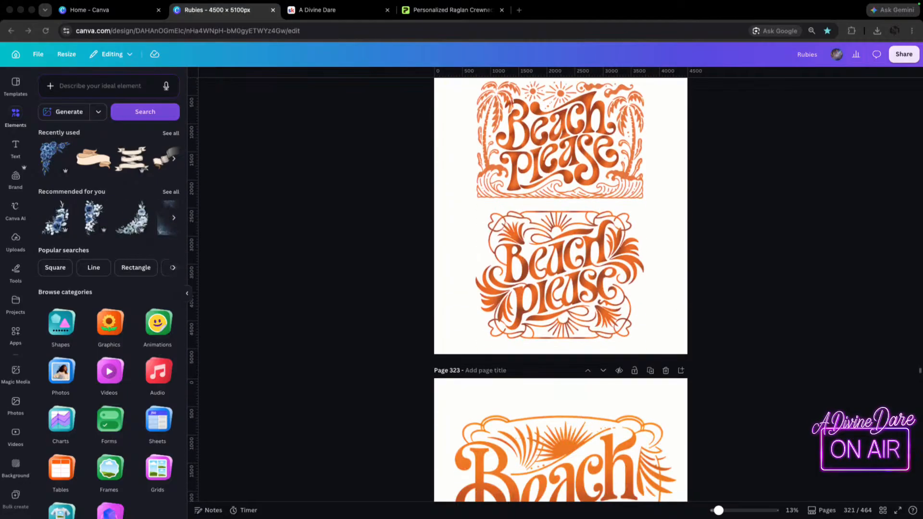
scroll(561, 289, "down", 3)
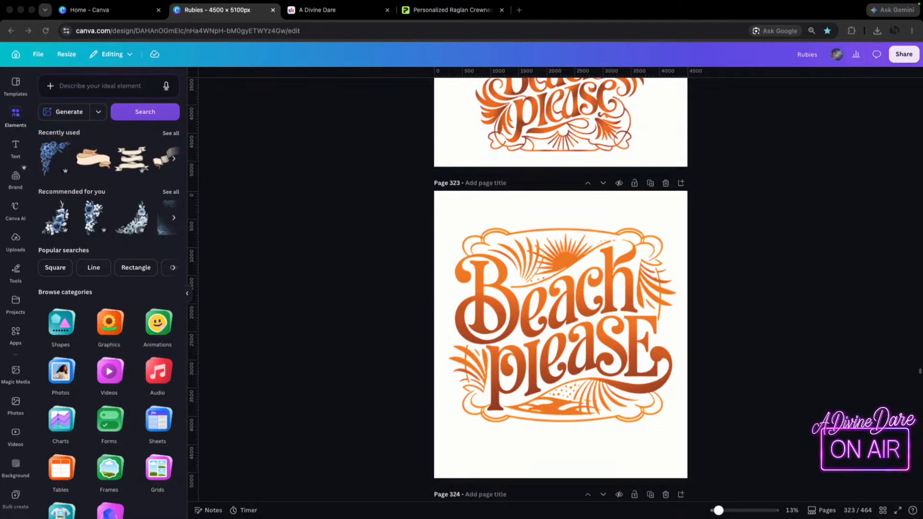
Examine the Soul Glow design, its pocket version and the surrounding silhouette and lettering drafts on pages 324 to 333.
scroll(561, 288, "down", 15)
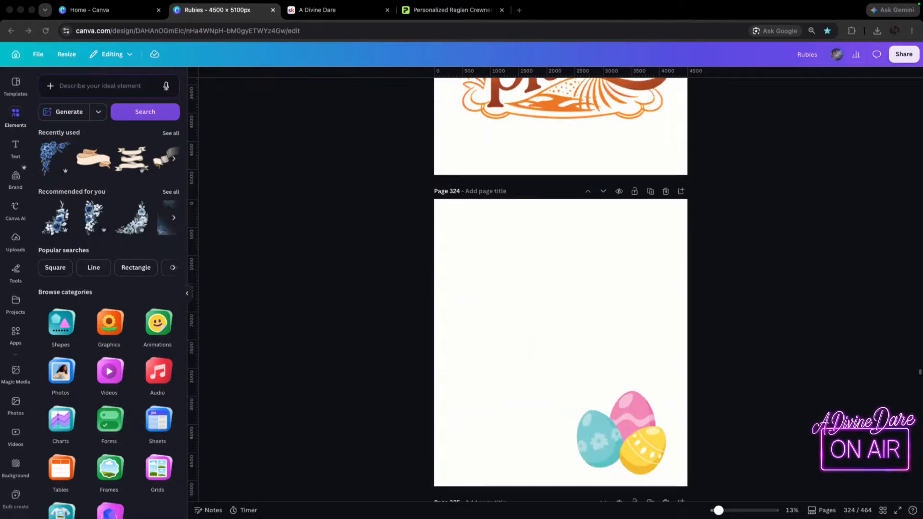
scroll(561, 288, "down", 15)
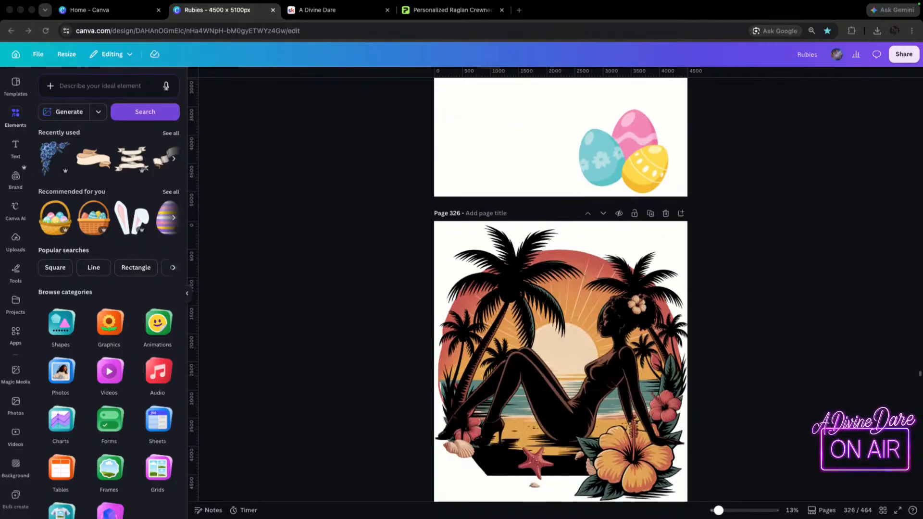
scroll(561, 288, "down", 15)
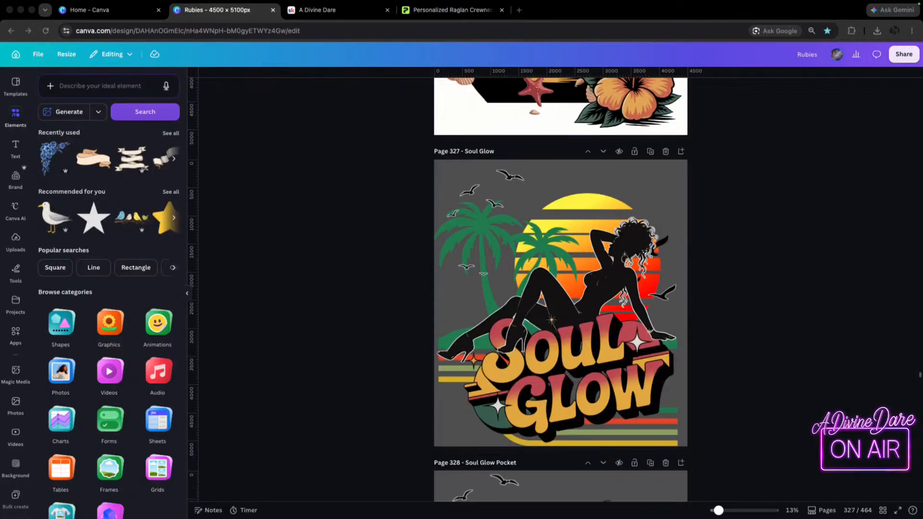
scroll(560, 289, "down", 1)
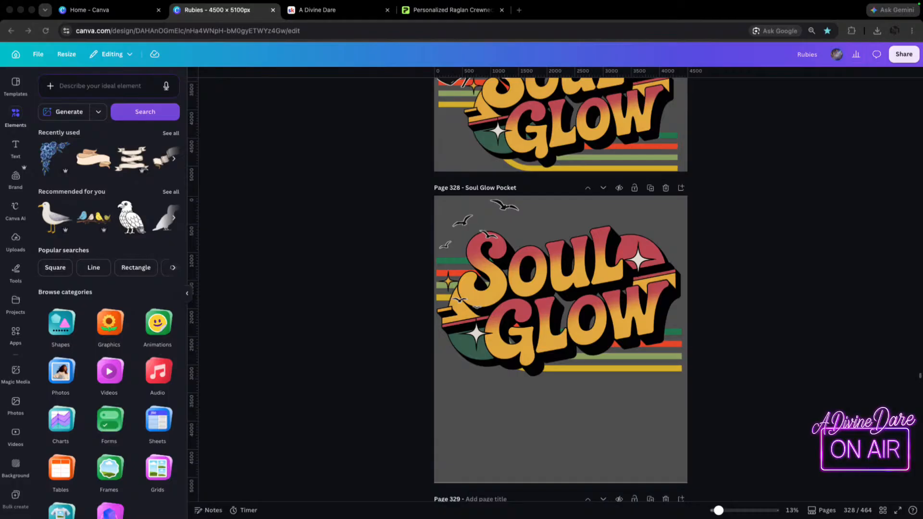
scroll(561, 288, "down", 8)
scroll(561, 288, "down", 1)
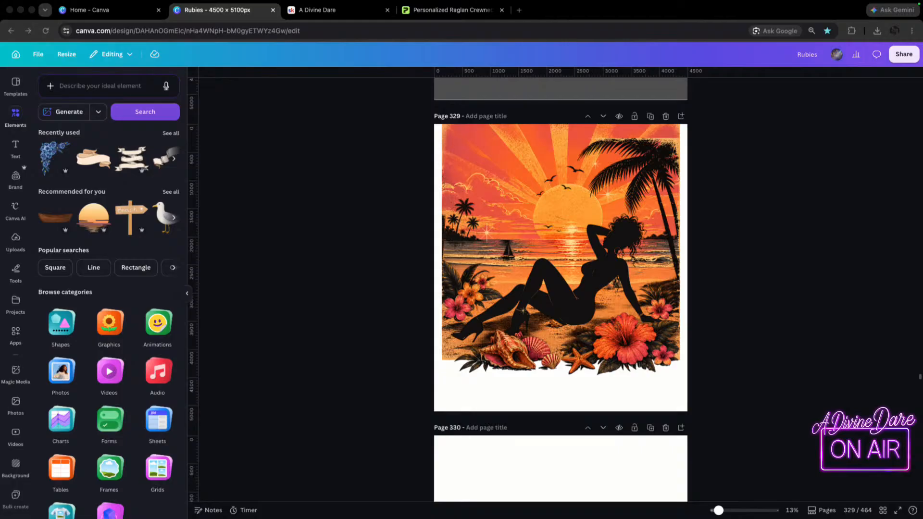
scroll(561, 288, "down", 15)
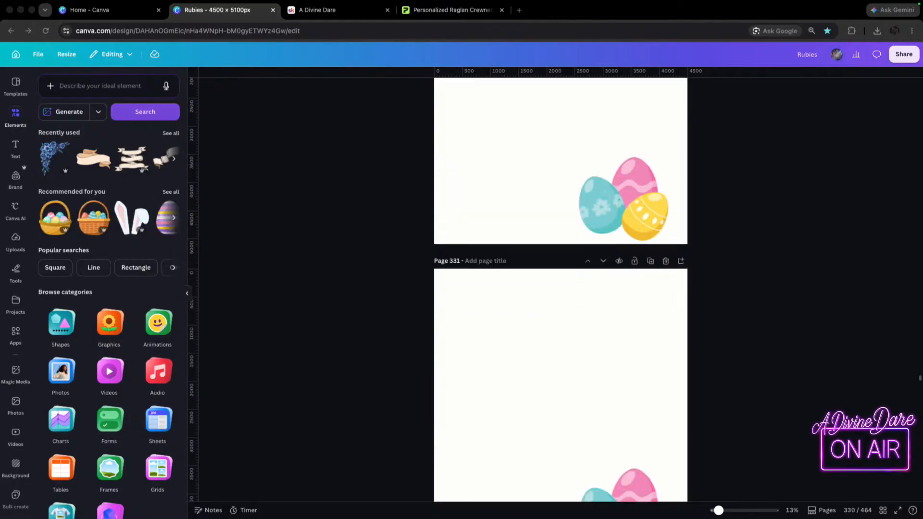
scroll(561, 288, "down", 15)
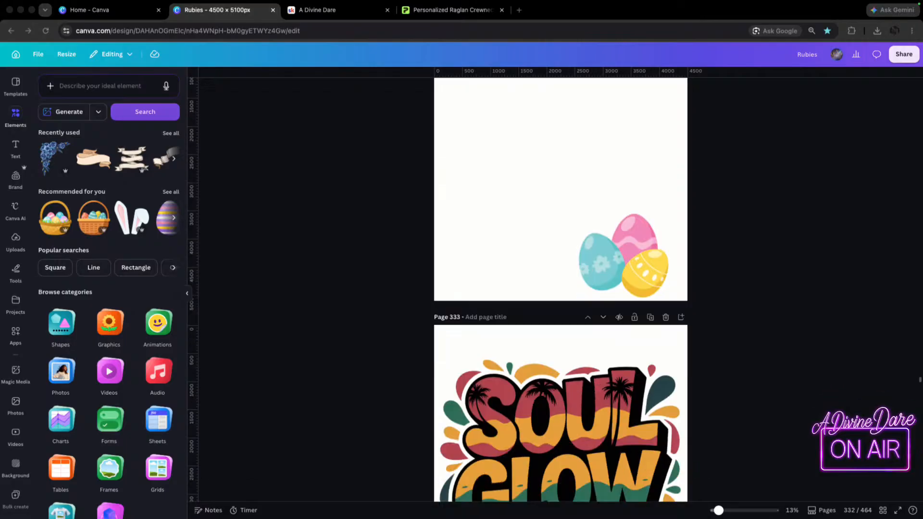
scroll(561, 288, "down", 8)
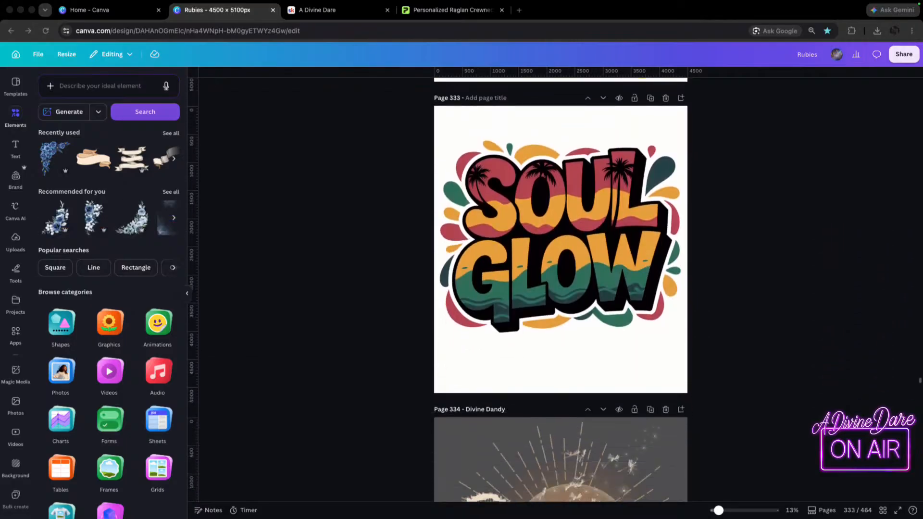
Look through pages 334 to 369, from the Divine Dandy dandelion artwork to the floral Africa sunset design.
scroll(560, 289, "down", 7)
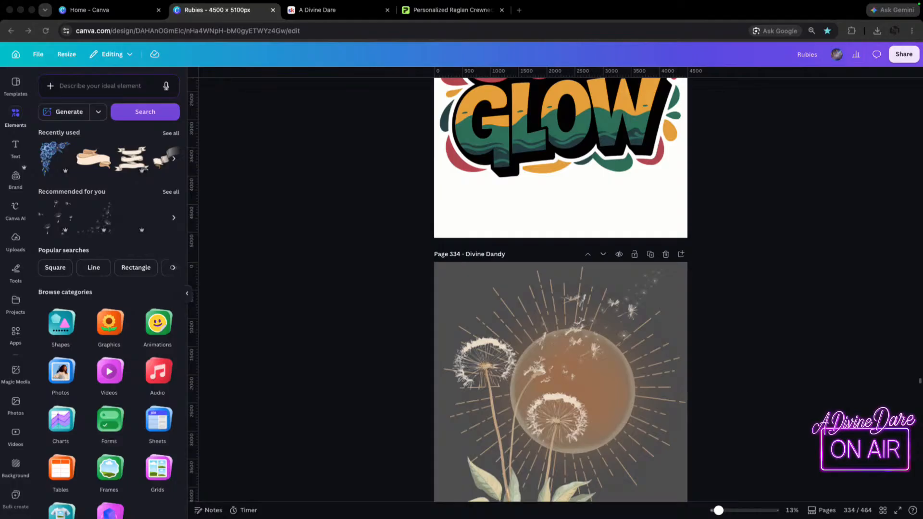
scroll(561, 289, "down", 3)
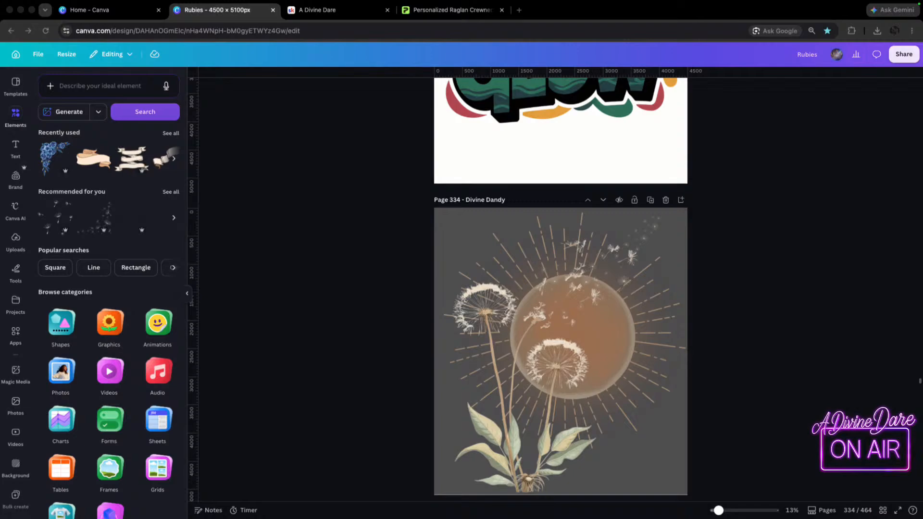
scroll(561, 289, "down", 20)
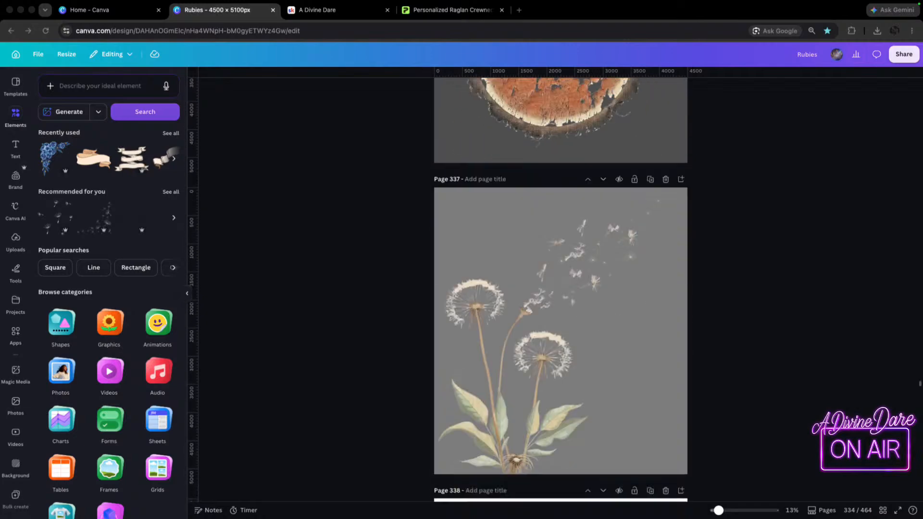
scroll(561, 289, "down", 20)
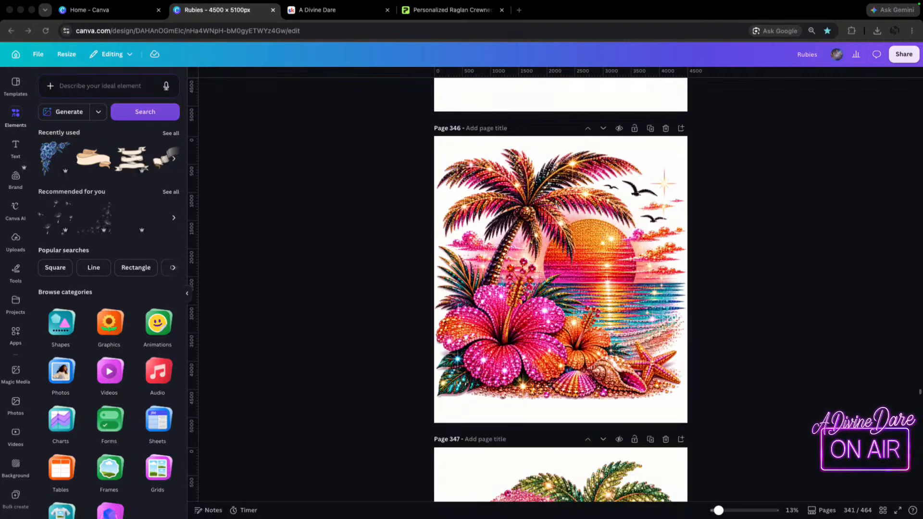
scroll(561, 288, "down", 20)
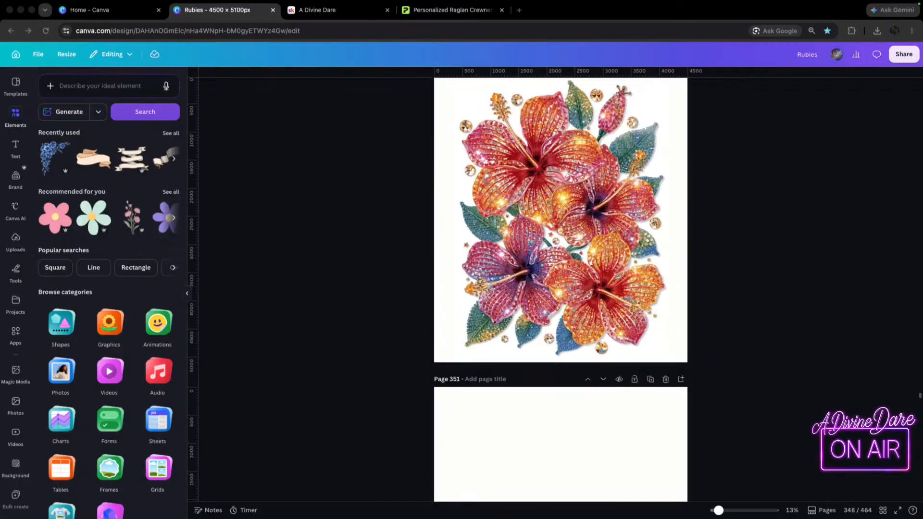
scroll(561, 289, "down", 20)
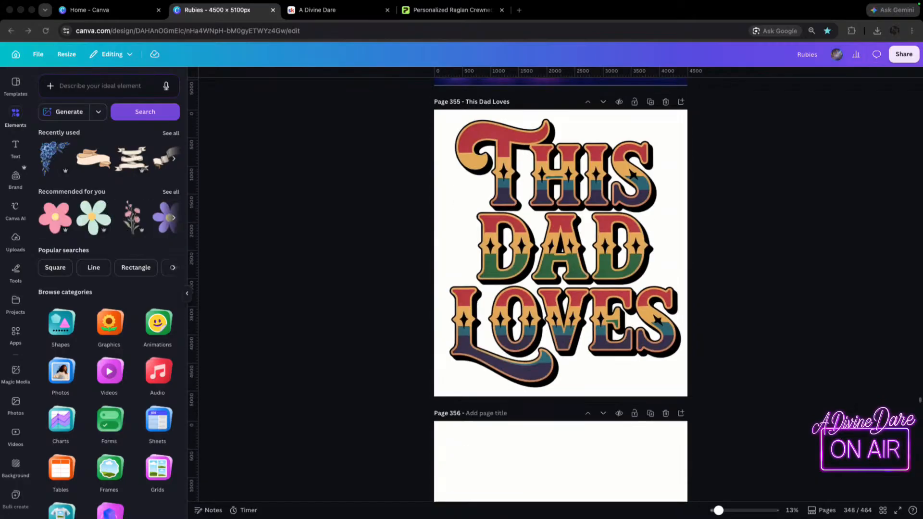
scroll(560, 288, "down", 20)
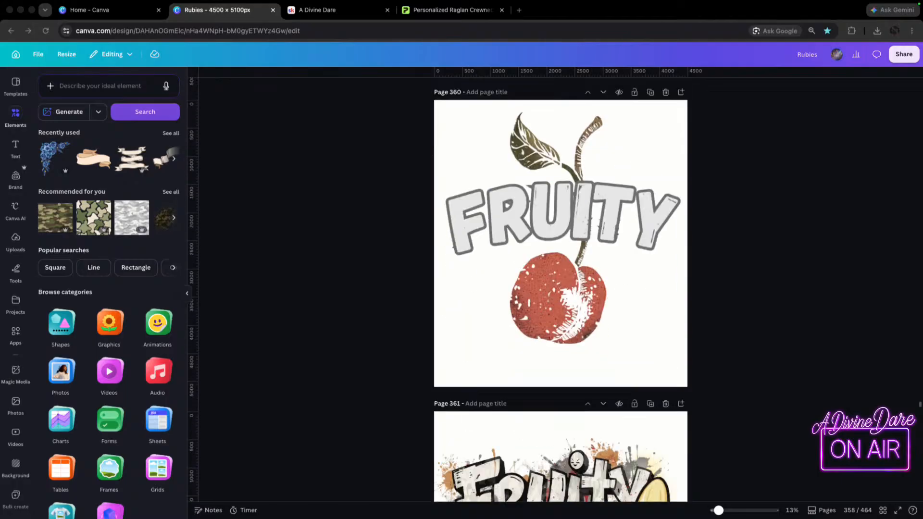
scroll(560, 288, "down", 20)
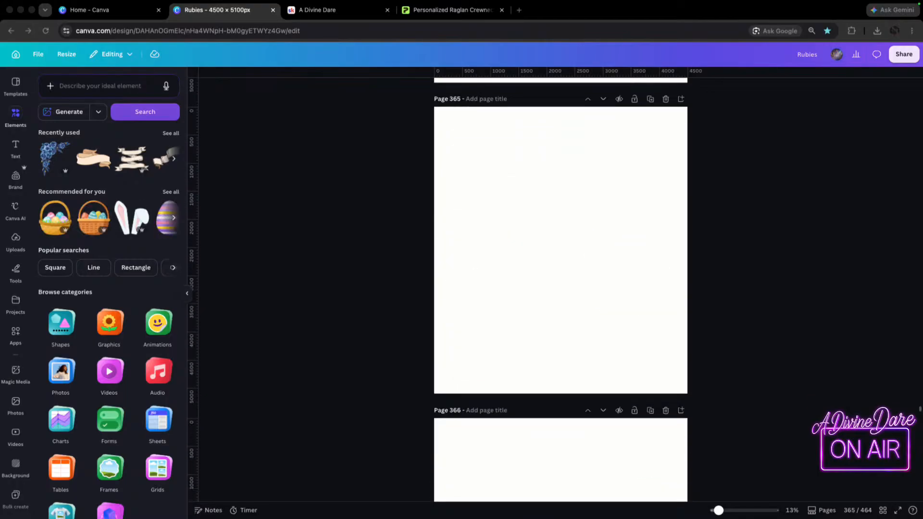
scroll(561, 288, "down", 20)
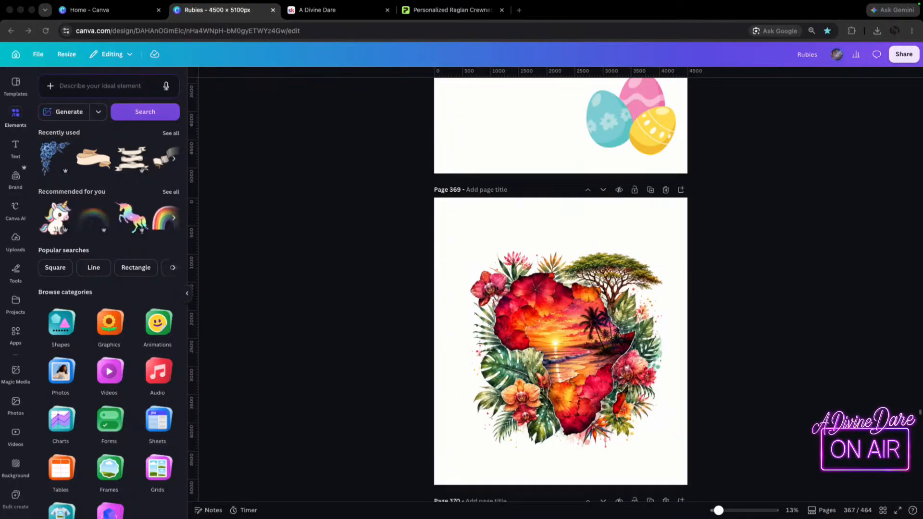
Browse the following design pages through the unicorn, donkey and cat artwork to the Hands Up designs on pages 394 and 395.
scroll(561, 289, "down", 10)
scroll(561, 288, "down", 2)
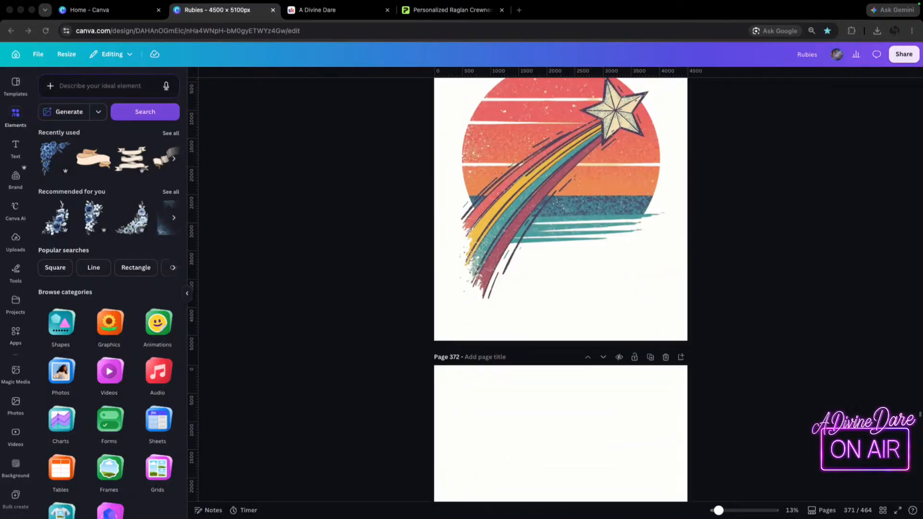
scroll(560, 289, "down", 15)
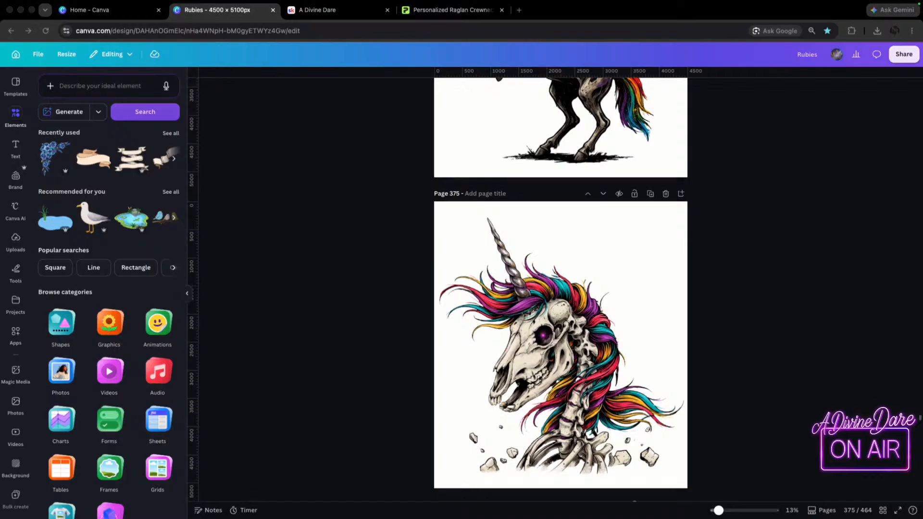
scroll(561, 289, "down", 2)
scroll(561, 288, "down", 20)
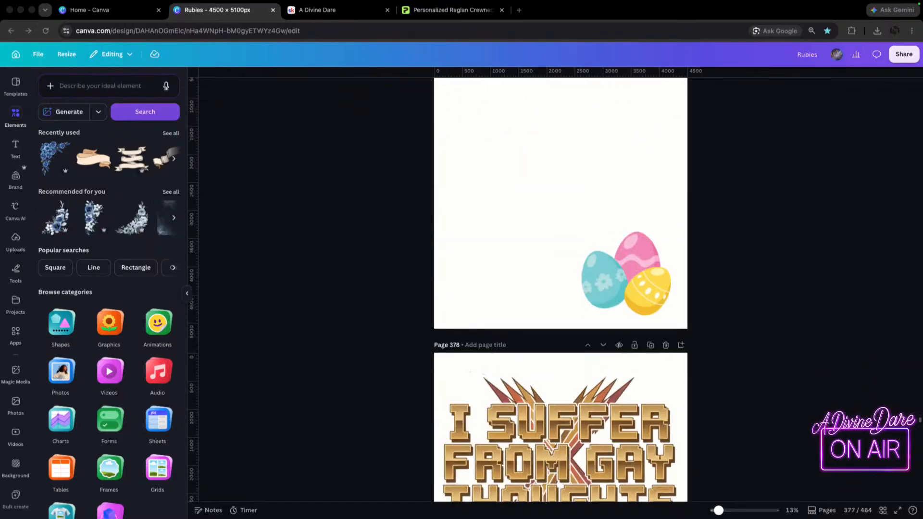
scroll(560, 288, "down", 9)
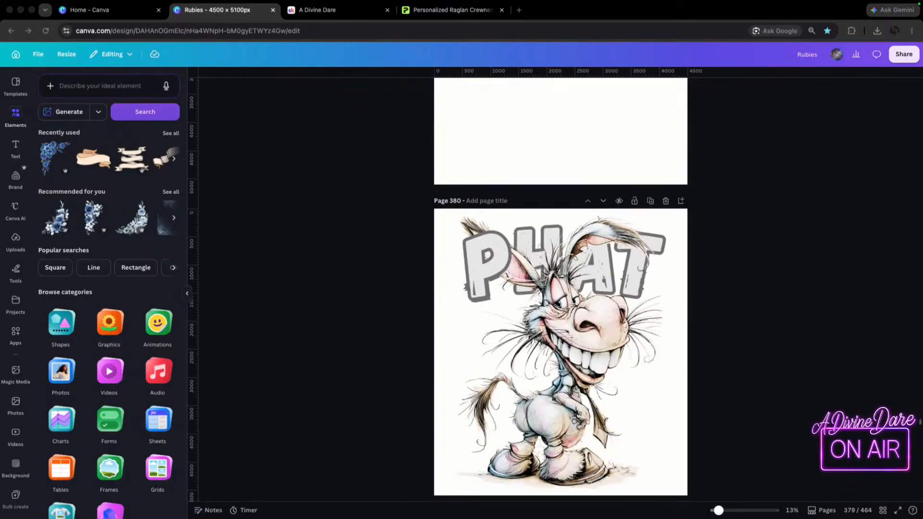
scroll(561, 288, "down", 20)
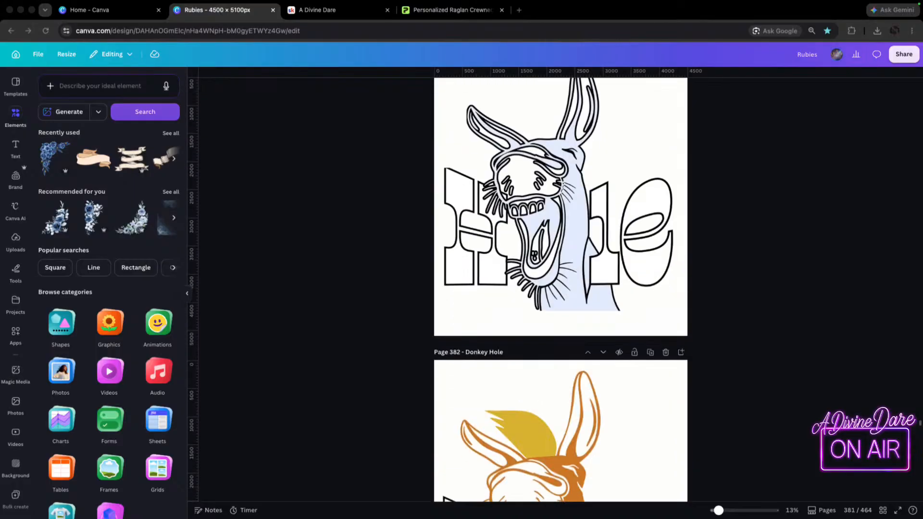
scroll(561, 288, "down", 20)
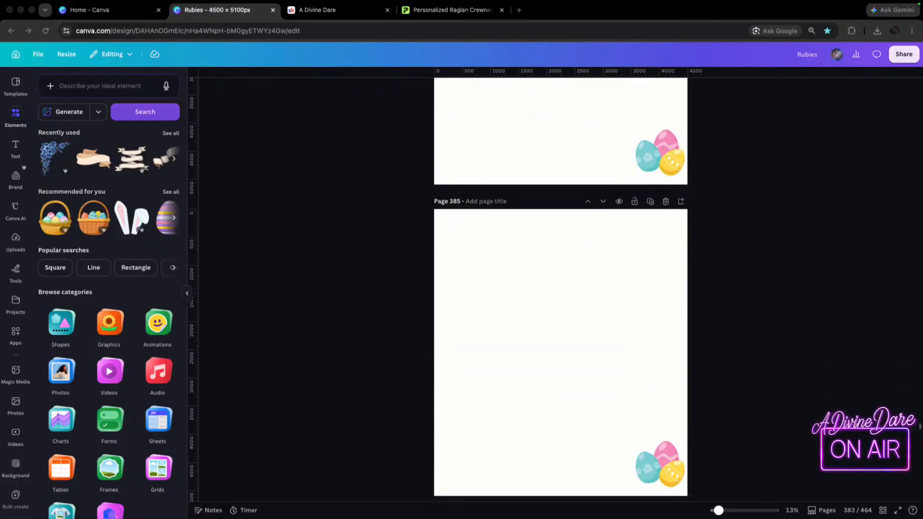
scroll(561, 289, "down", 20)
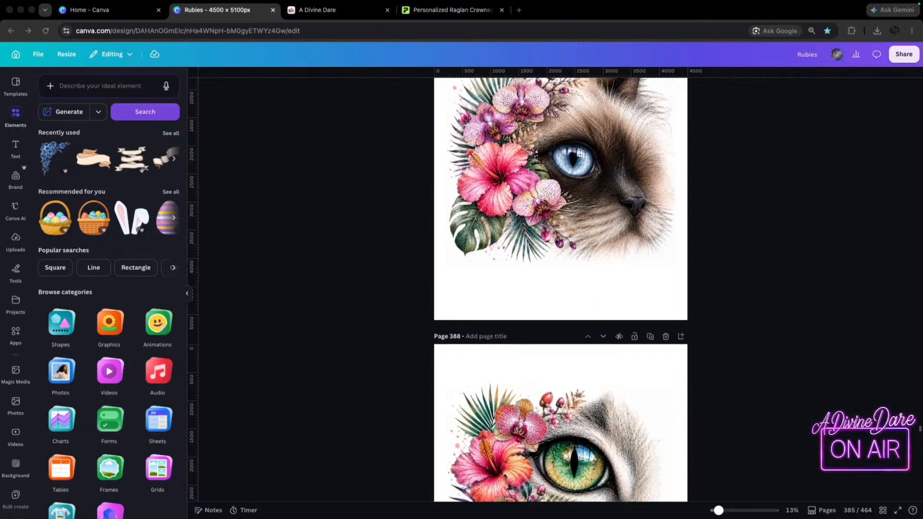
scroll(561, 289, "down", 20)
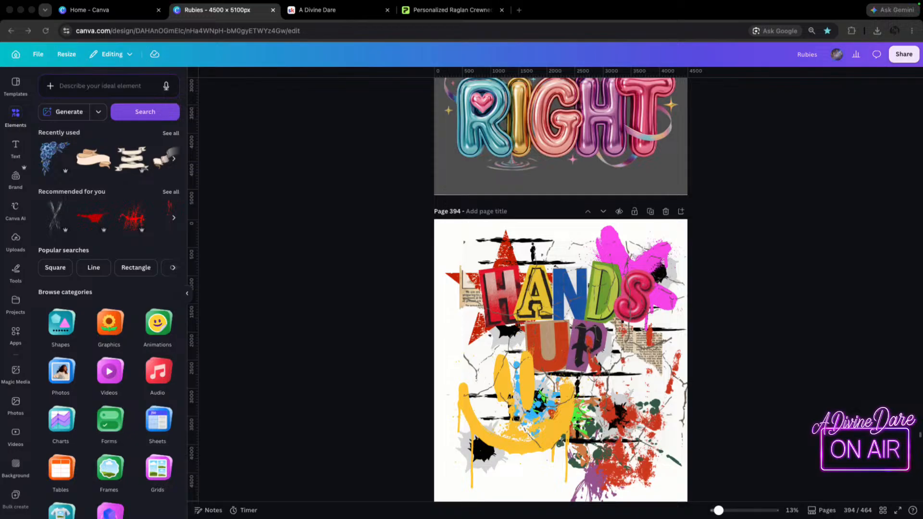
scroll(561, 289, "down", 5)
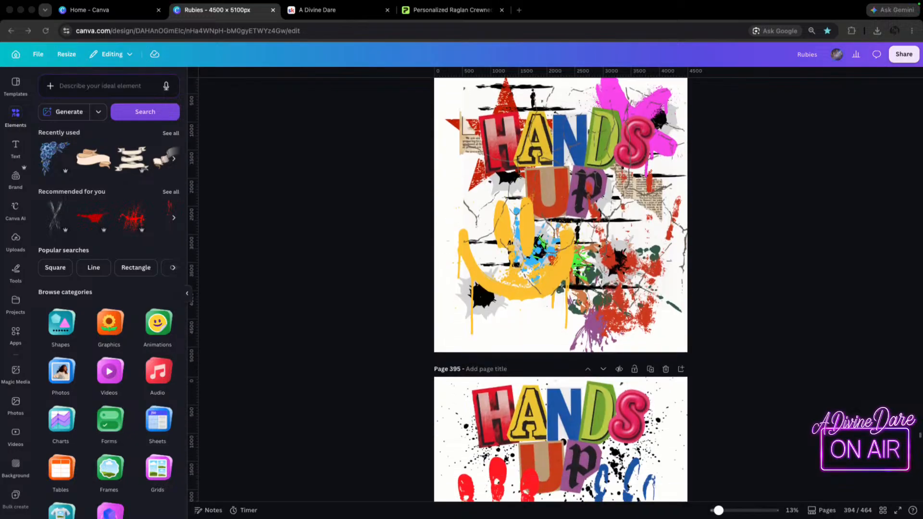
scroll(561, 289, "down", 2)
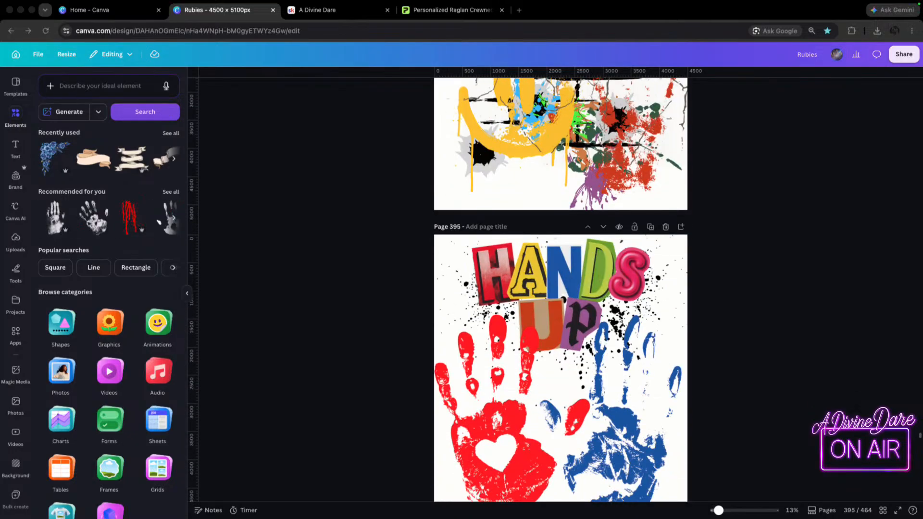
Review pages 395 to 399, including the Hands Up, Money Power Respect, Cool Dad and Little Cooler designs.
scroll(560, 289, "down", 3)
scroll(561, 289, "down", 1)
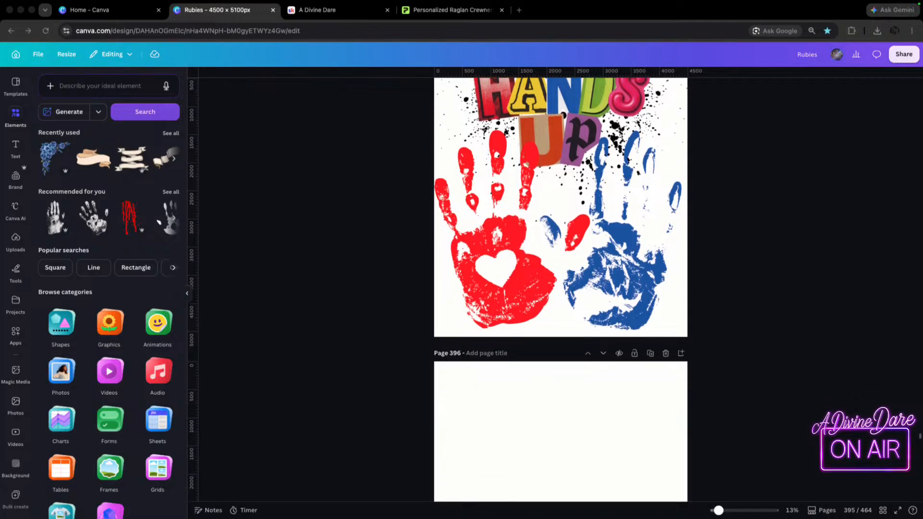
scroll(560, 288, "down", 10)
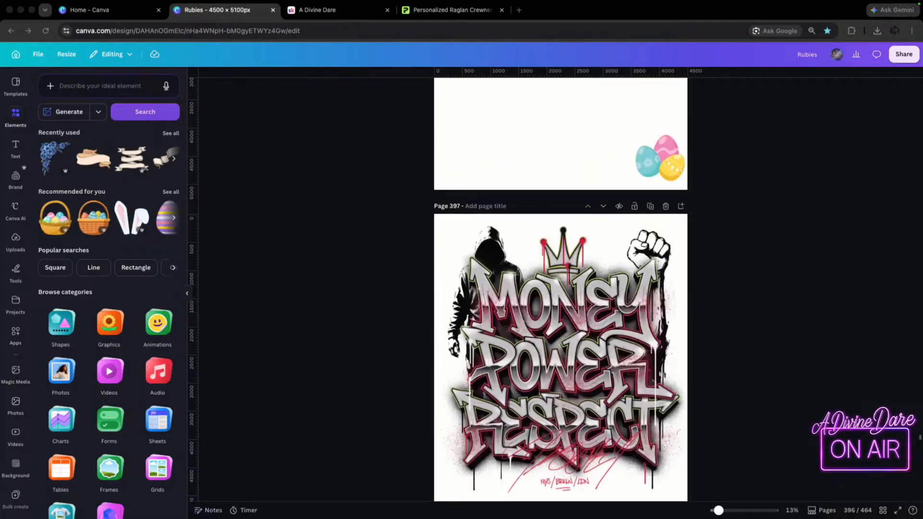
scroll(561, 289, "down", 5)
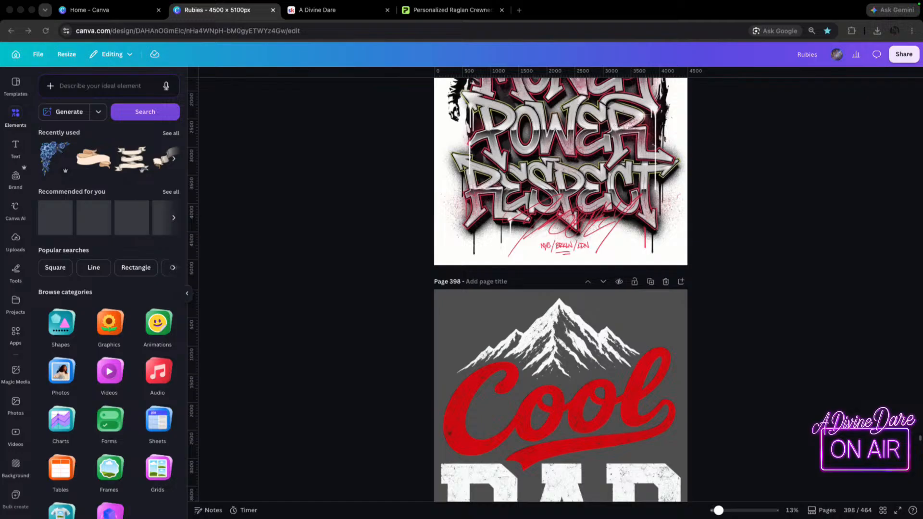
scroll(560, 288, "up", 5)
scroll(561, 288, "down", 6)
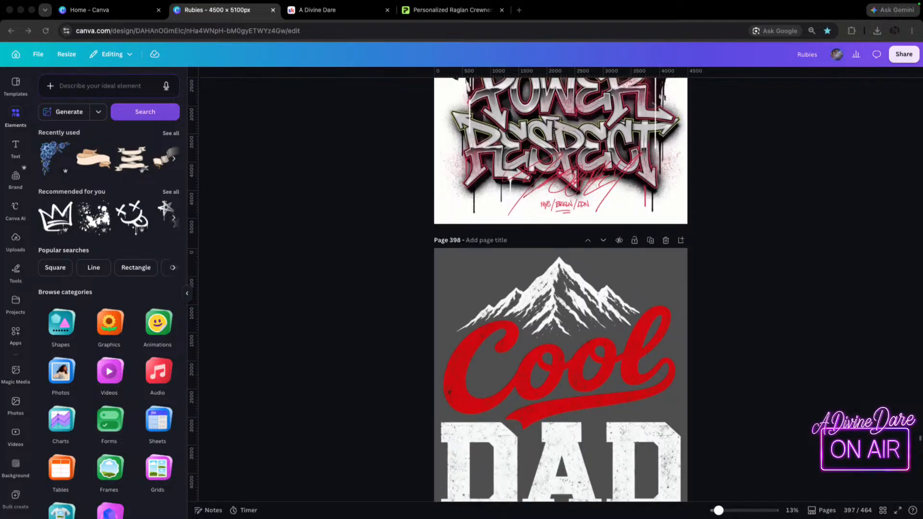
scroll(560, 289, "down", 1)
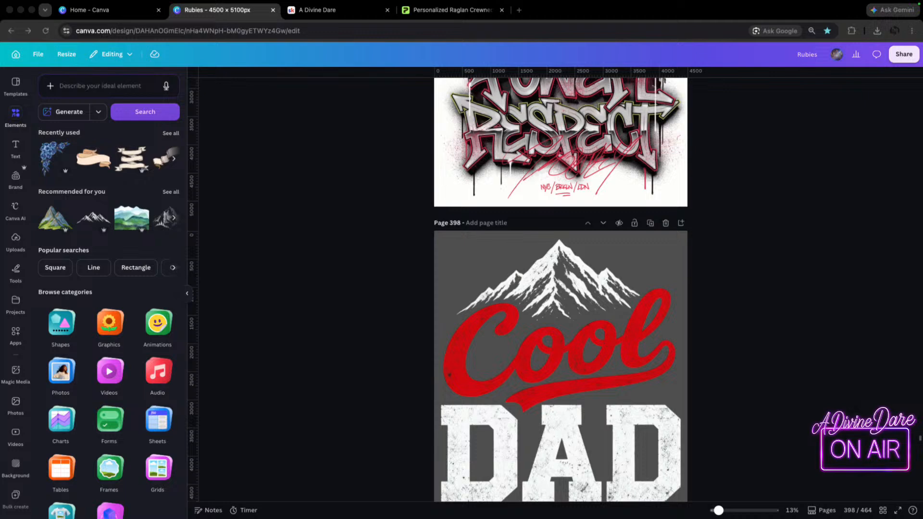
scroll(561, 289, "down", 3)
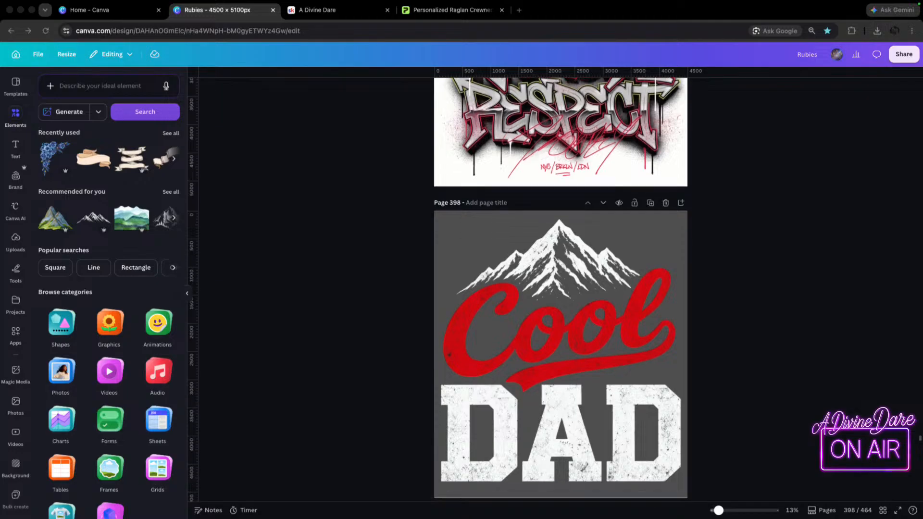
scroll(561, 288, "down", 1)
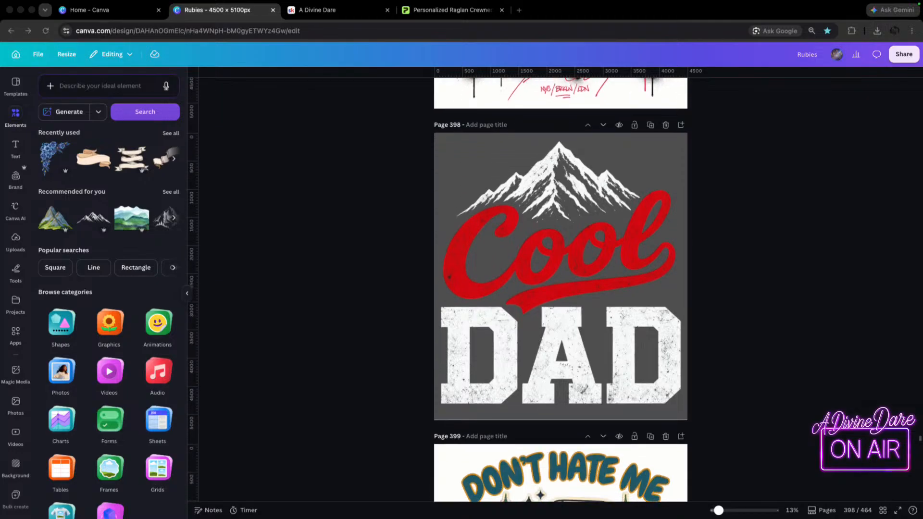
scroll(561, 289, "down", 8)
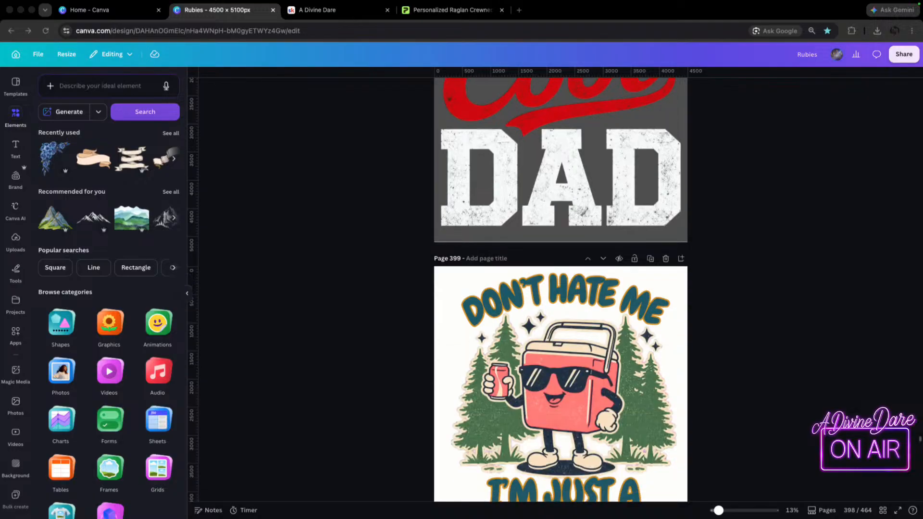
scroll(560, 288, "down", 7)
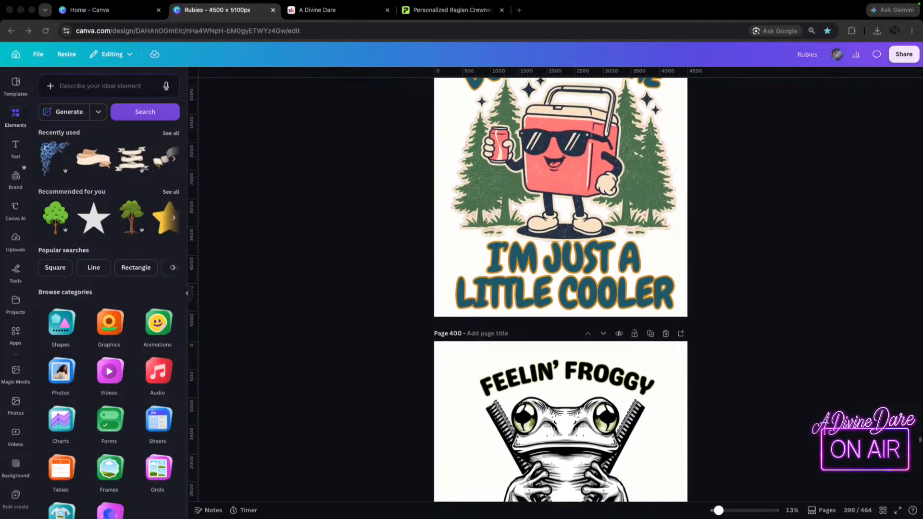
Examine the zipper artwork on pages 400 to 406, covering the frog, chicken and snake designs with their slogans.
scroll(561, 289, "down", 8)
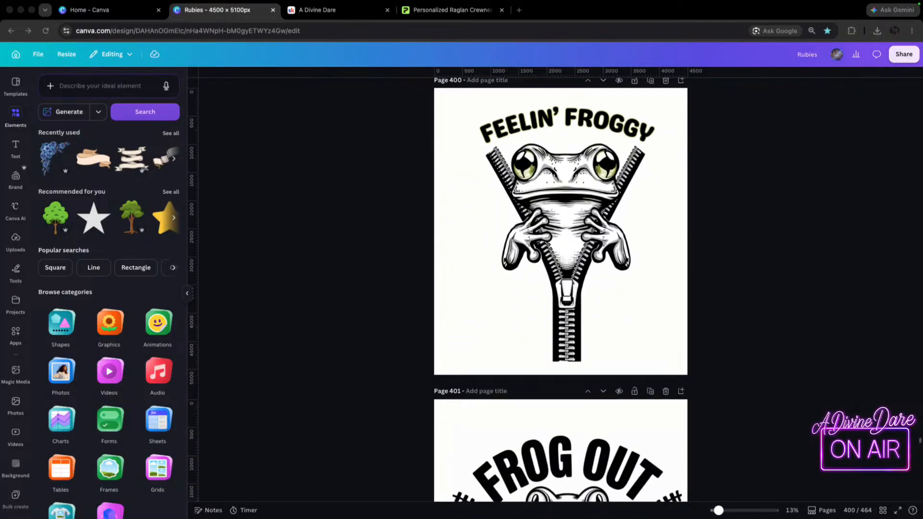
scroll(561, 289, "down", 12)
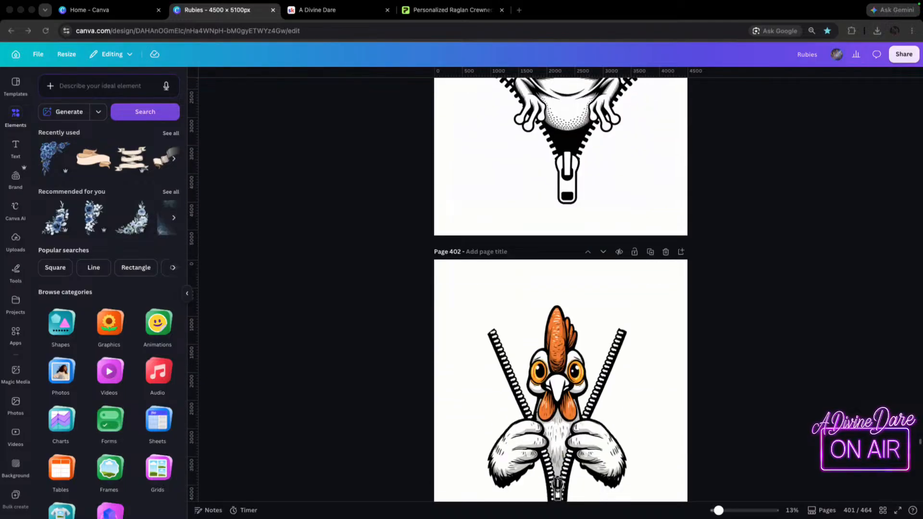
scroll(560, 288, "down", 4)
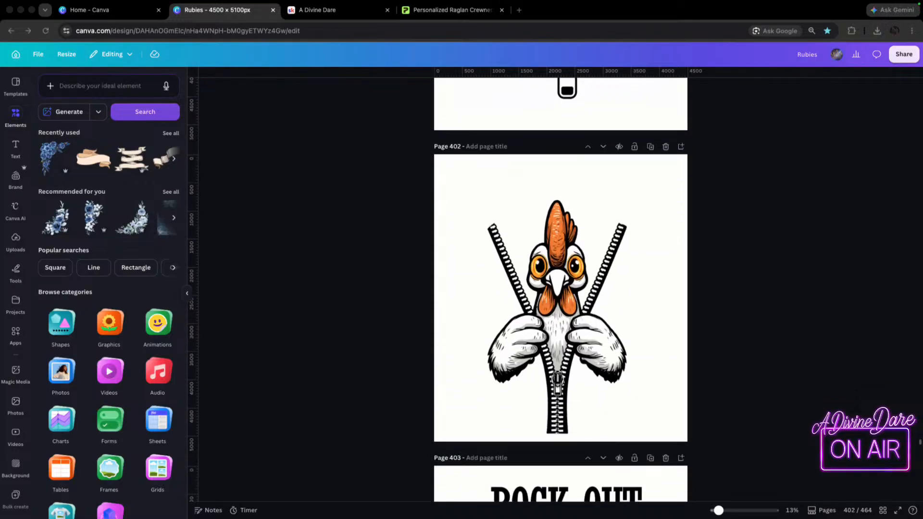
scroll(561, 289, "down", 6)
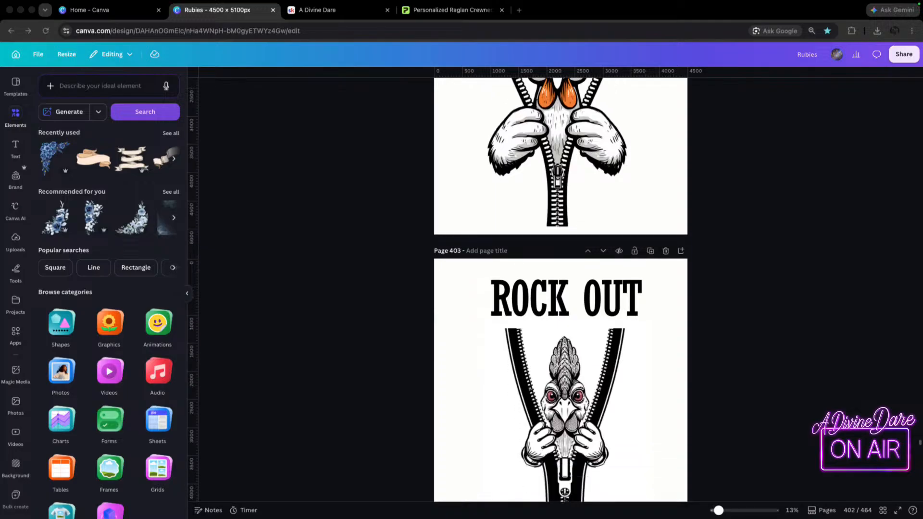
scroll(561, 289, "down", 9)
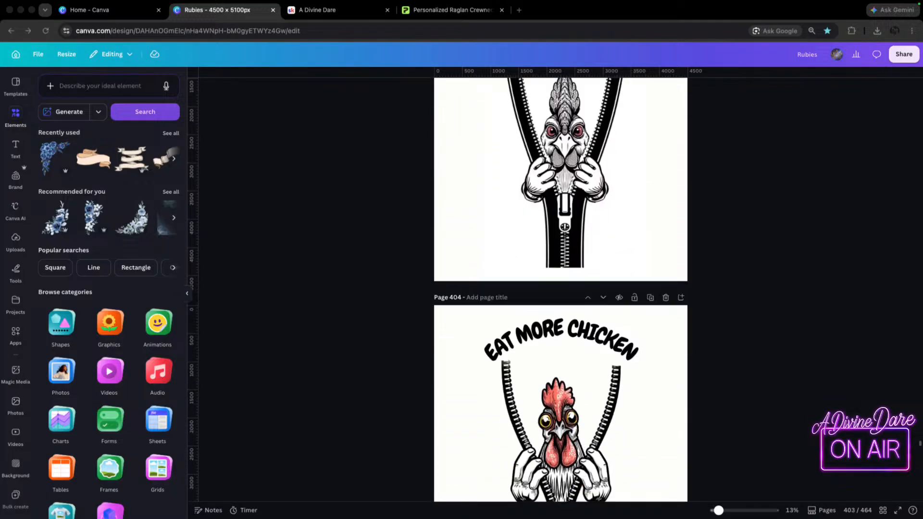
scroll(560, 288, "down", 4)
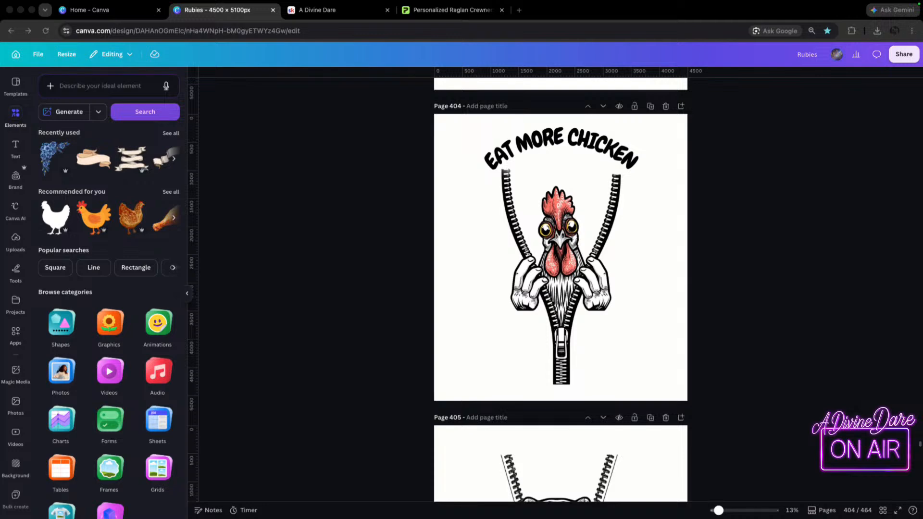
scroll(561, 288, "down", 3)
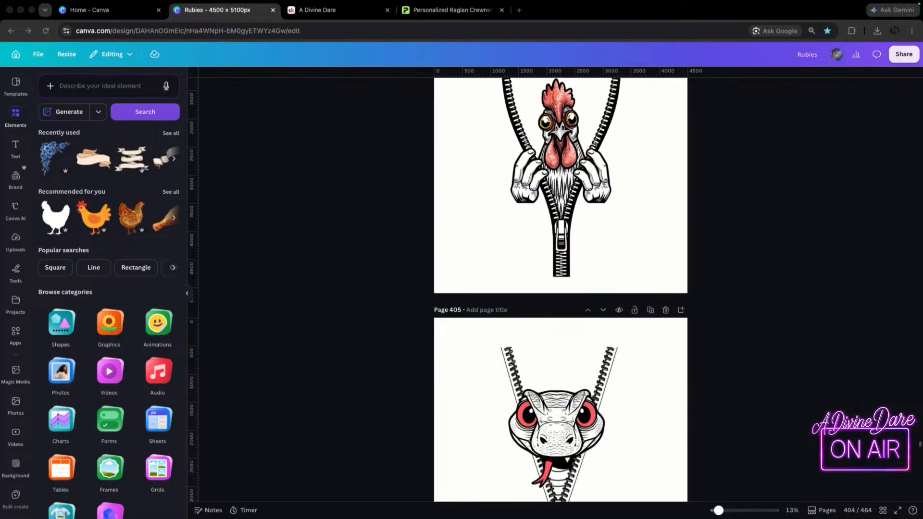
scroll(561, 288, "down", 2)
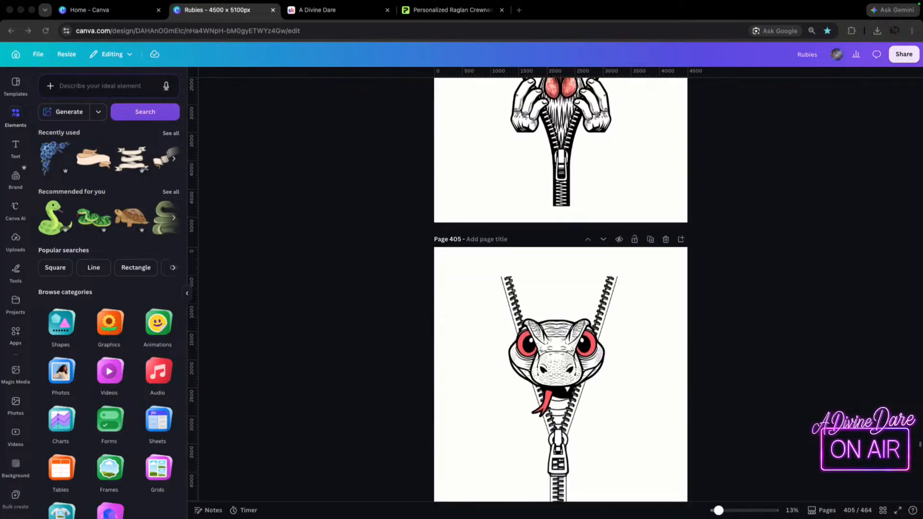
scroll(561, 289, "down", 3)
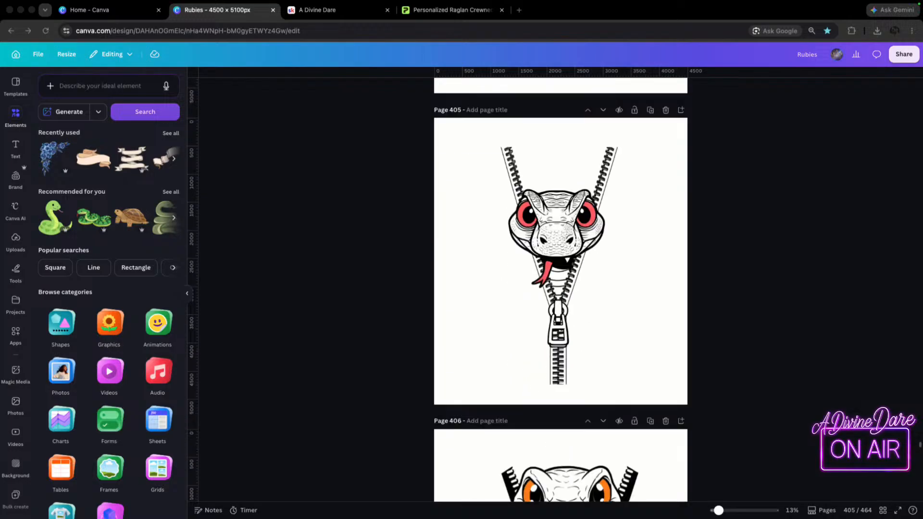
scroll(560, 289, "down", 7)
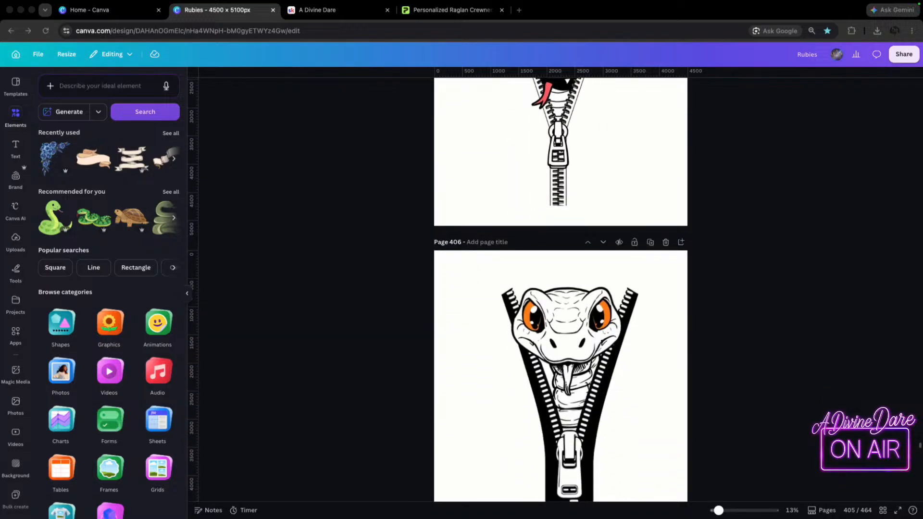
Look through the skeleton Workout Dad Life designs and the Crawdaddy and Born To Boil crawfish drafts on pages 407 to 416.
scroll(561, 289, "down", 7)
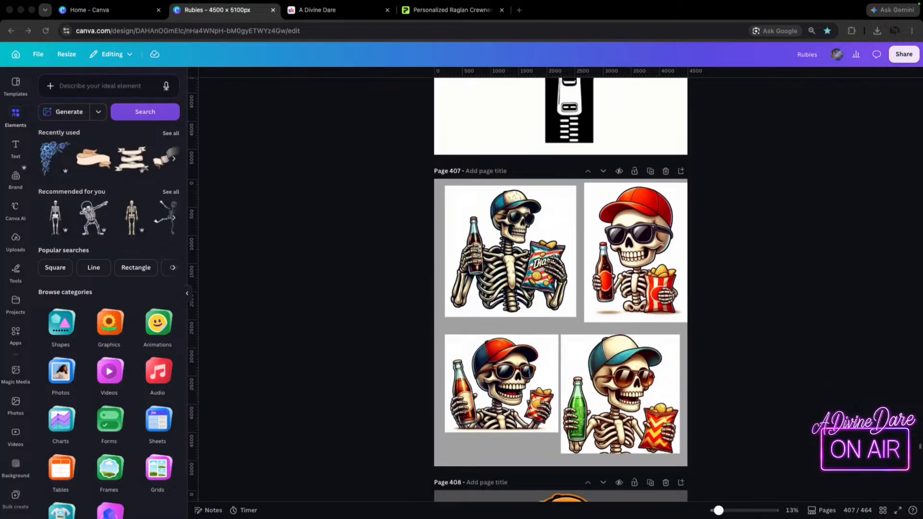
scroll(561, 288, "down", 9)
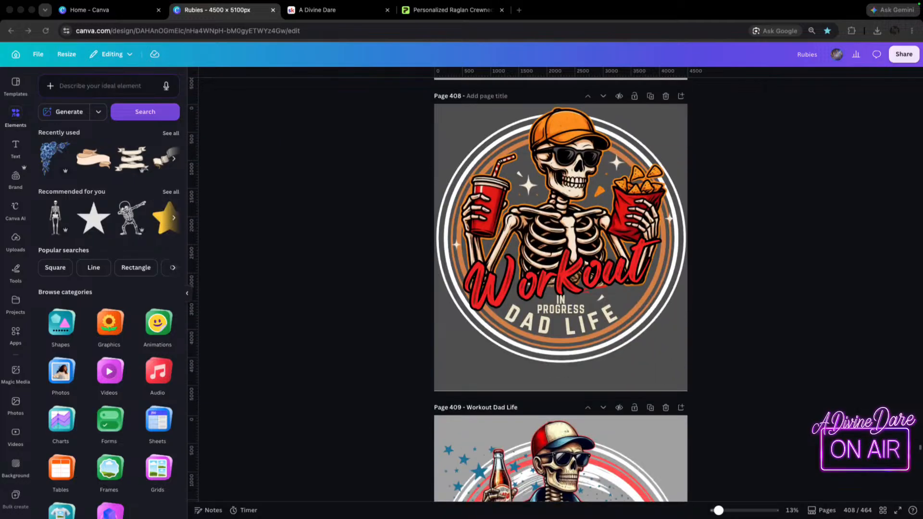
scroll(560, 289, "down", 7)
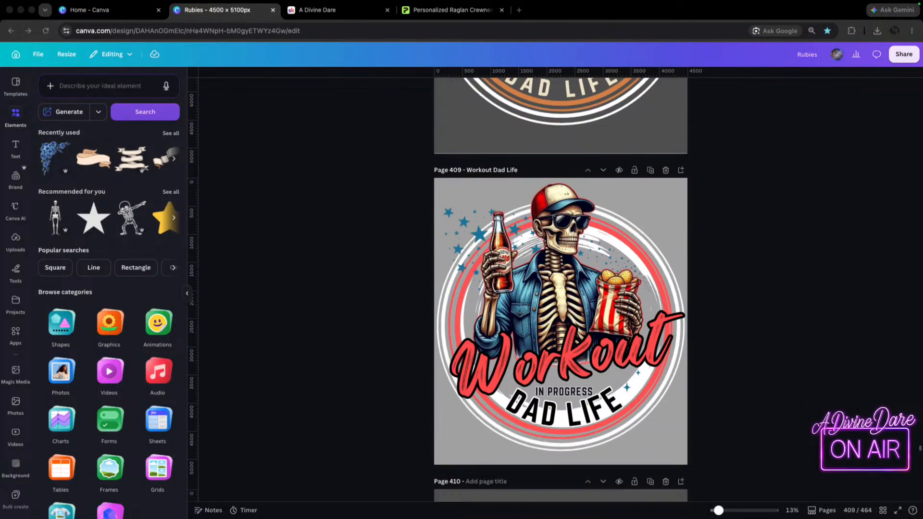
scroll(560, 289, "down", 13)
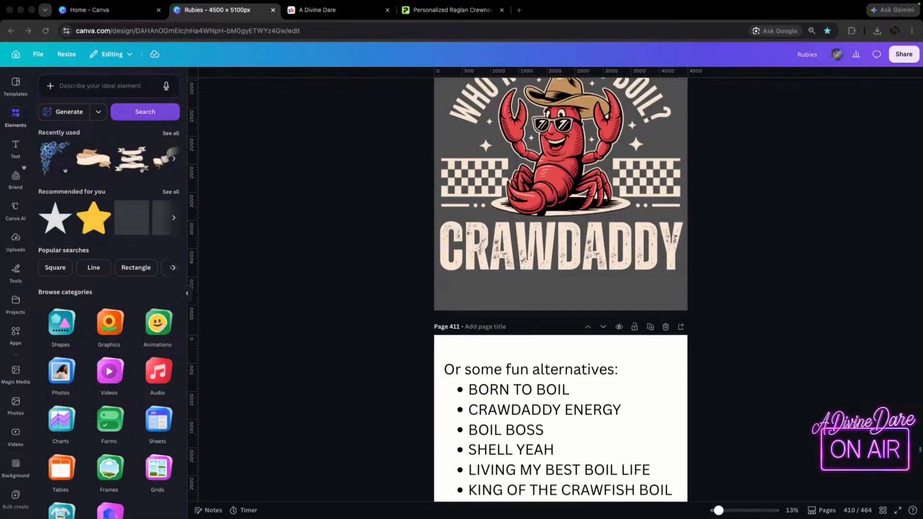
scroll(561, 289, "down", 20)
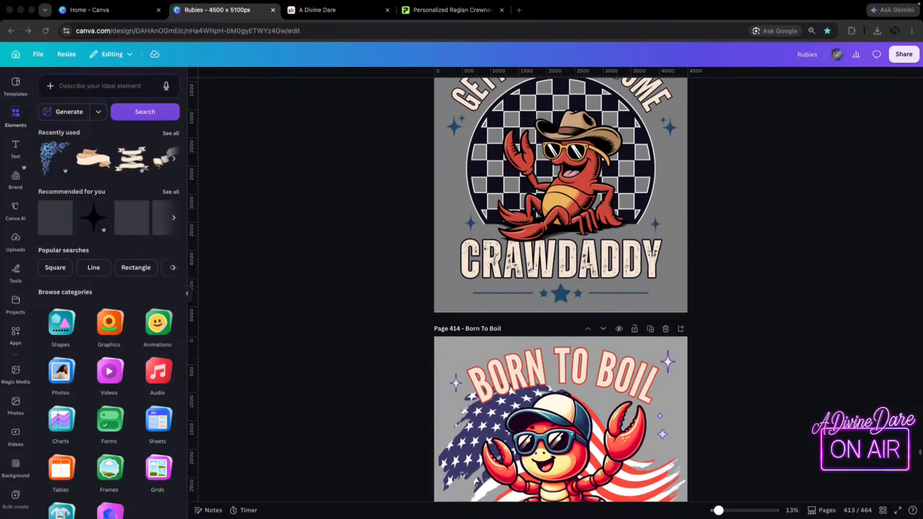
scroll(561, 288, "down", 13)
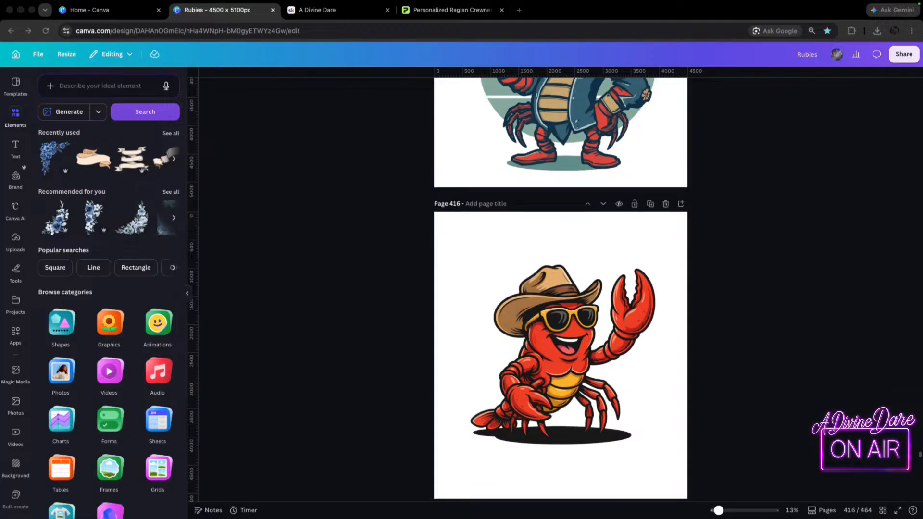
Browse pages 417 to 422, examining the Holy Ghost lettering, the Love butterfly and the two Go Deep whale designs.
scroll(560, 289, "down", 8)
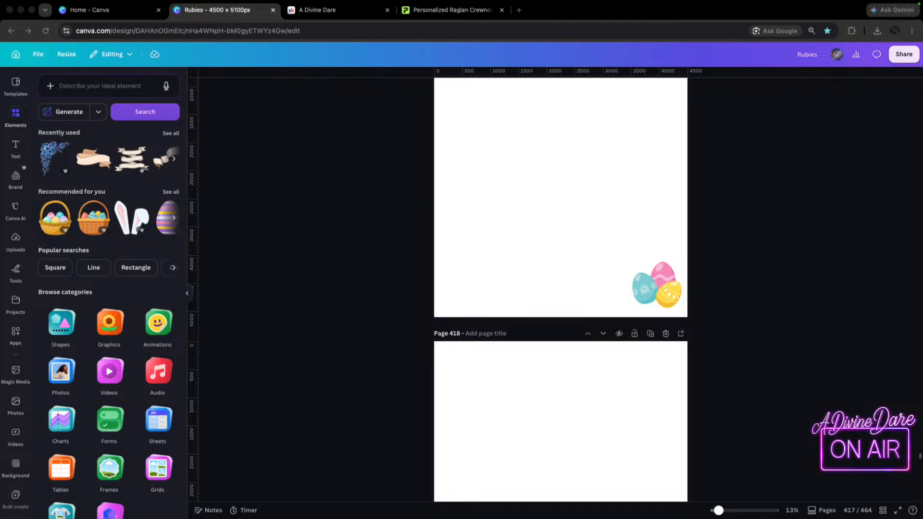
scroll(561, 289, "down", 5)
scroll(561, 288, "down", 5)
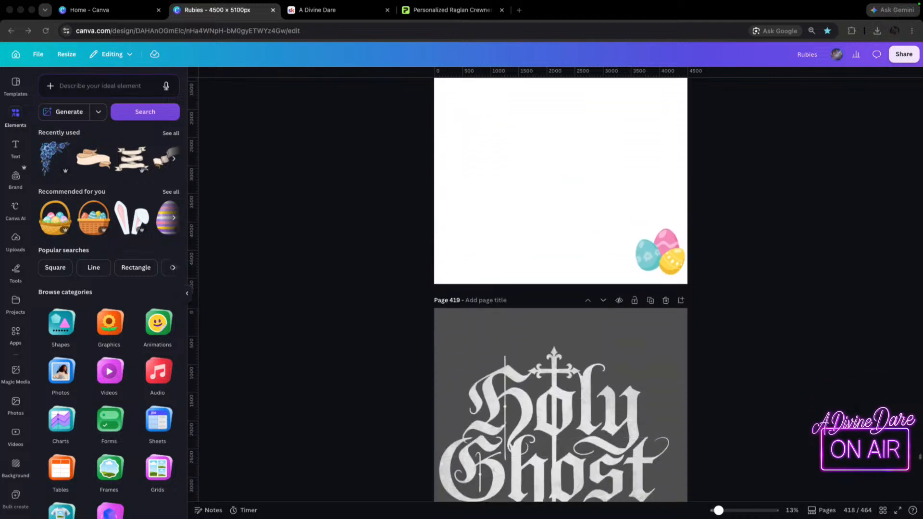
scroll(561, 289, "down", 4)
scroll(561, 288, "down", 1)
scroll(560, 288, "down", 3)
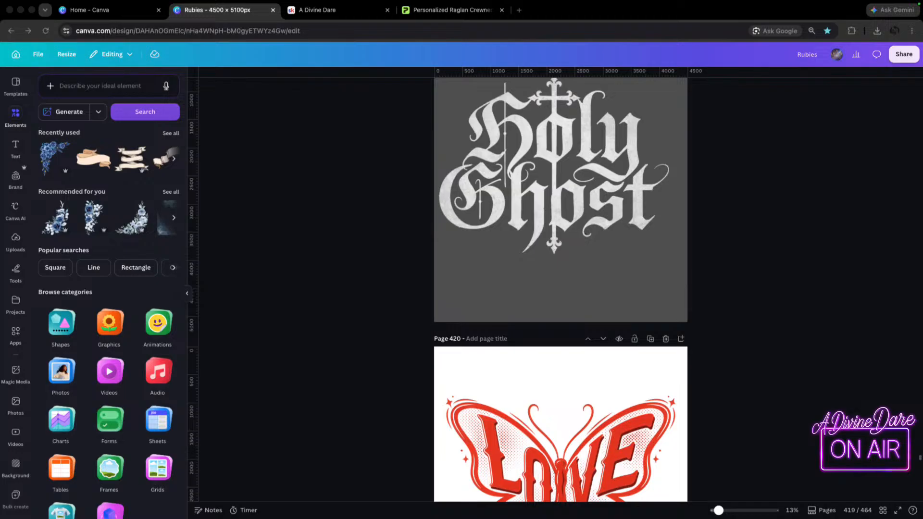
scroll(561, 289, "down", 2)
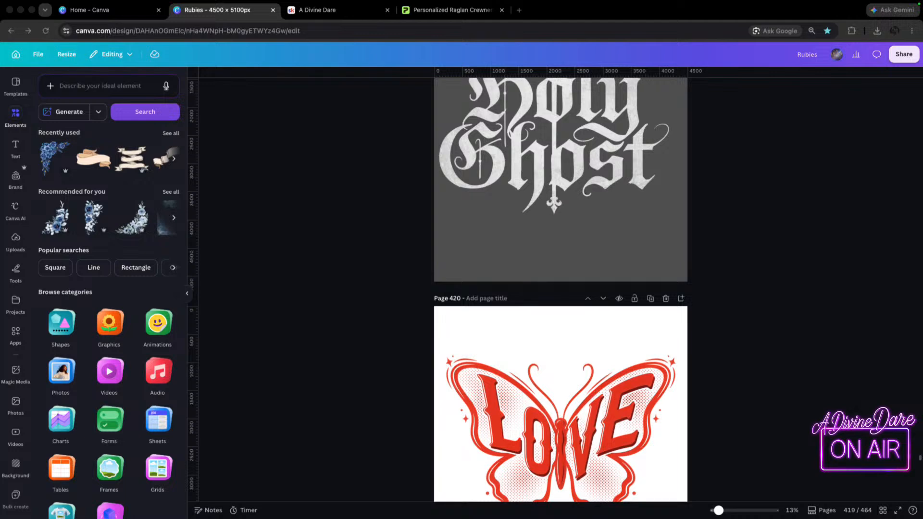
scroll(560, 288, "down", 5)
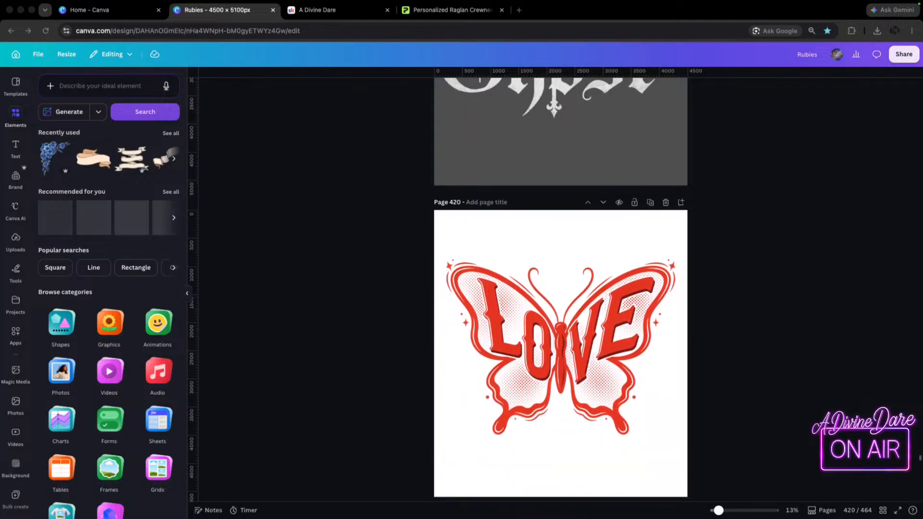
scroll(561, 288, "down", 7)
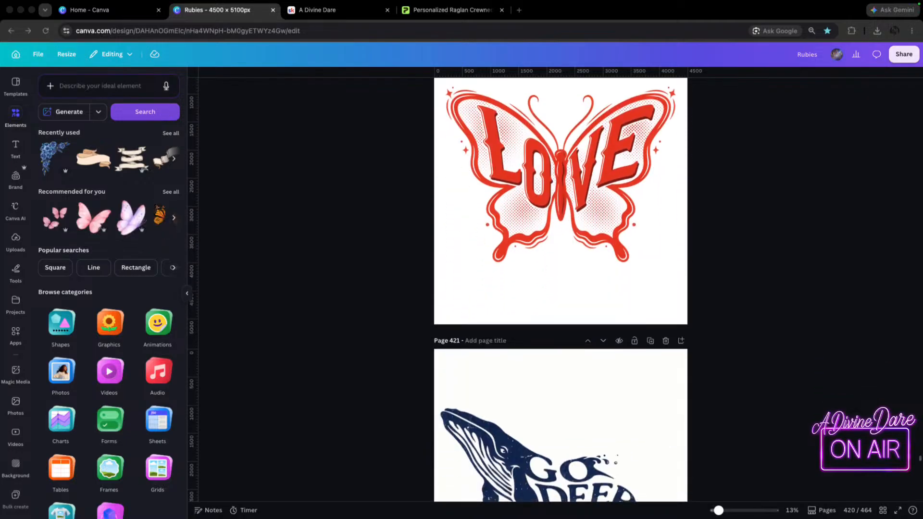
scroll(560, 288, "down", 8)
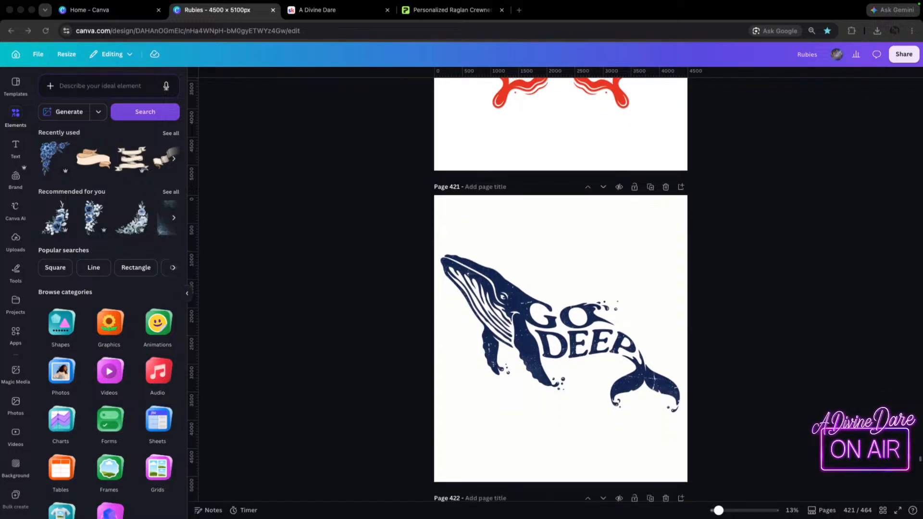
scroll(561, 288, "down", 5)
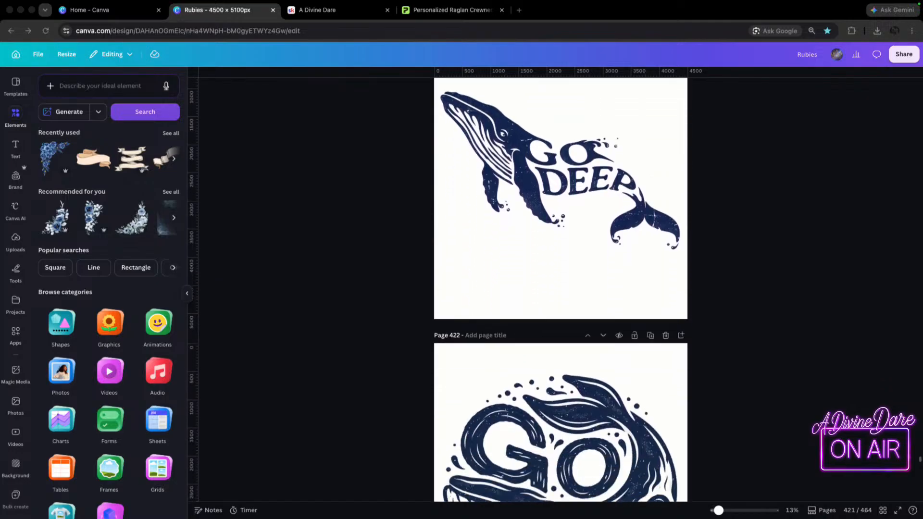
scroll(561, 288, "down", 4)
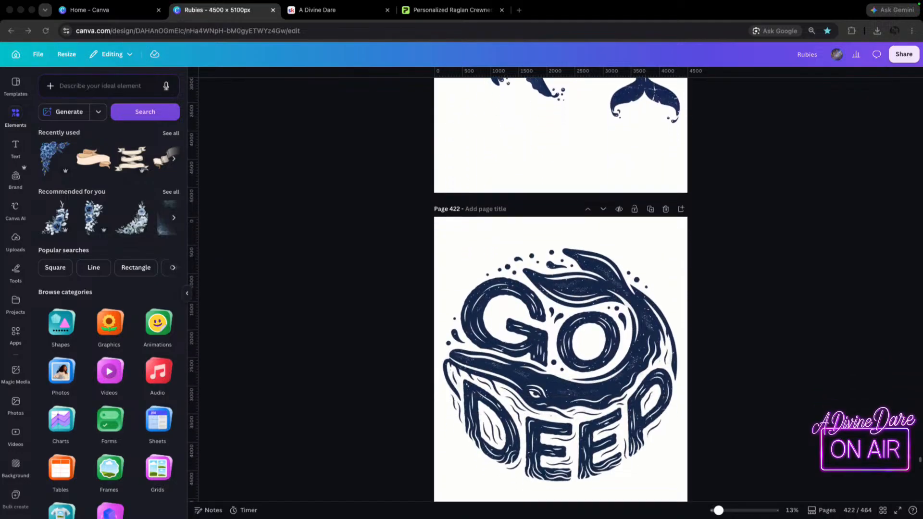
scroll(561, 289, "down", 4)
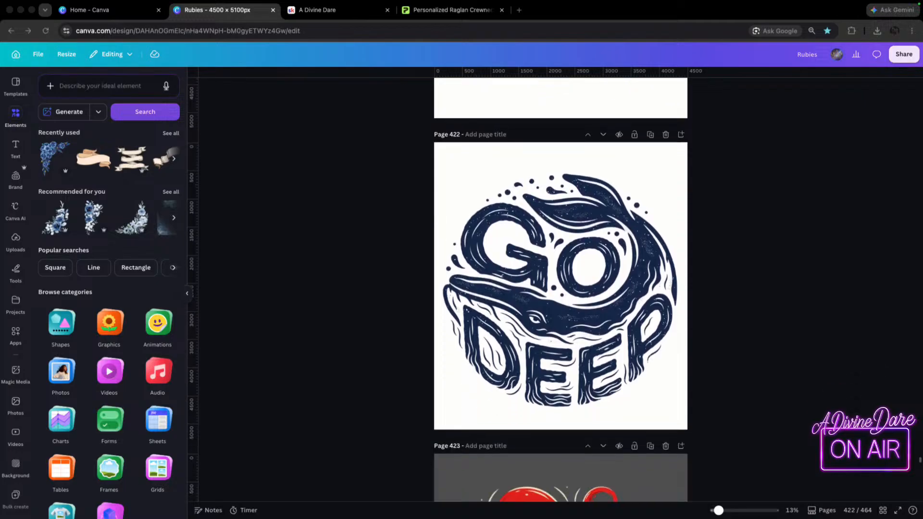
Look over the Go Deep whale design on page 422 and the red octopus Free Hugs design on page 423.
scroll(561, 289, "down", 4)
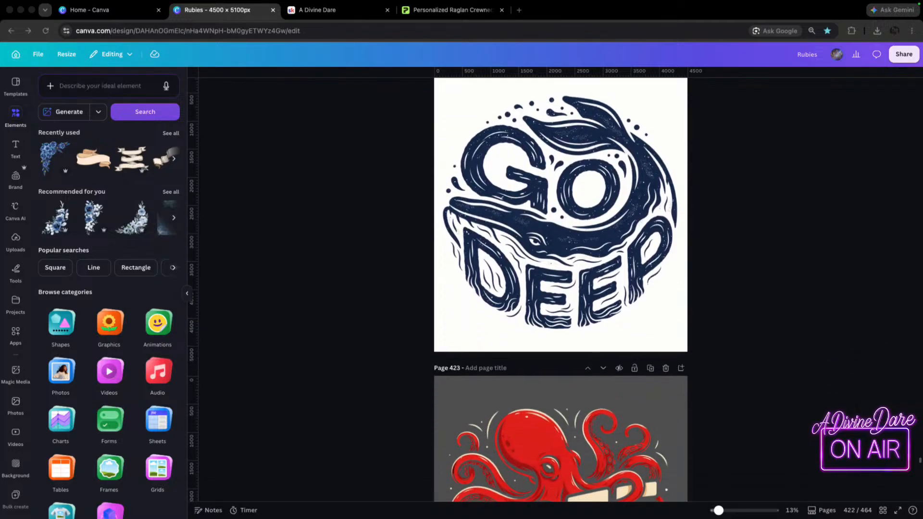
scroll(560, 289, "down", 4)
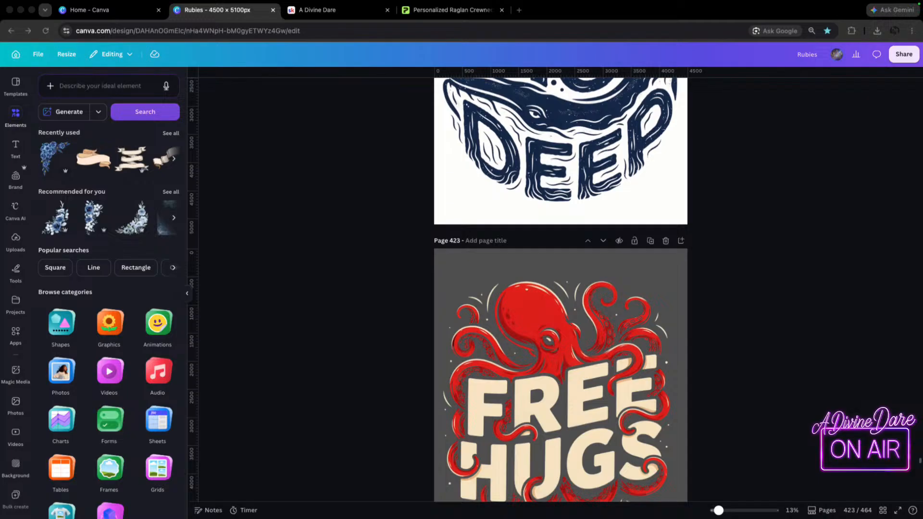
scroll(561, 289, "down", 3)
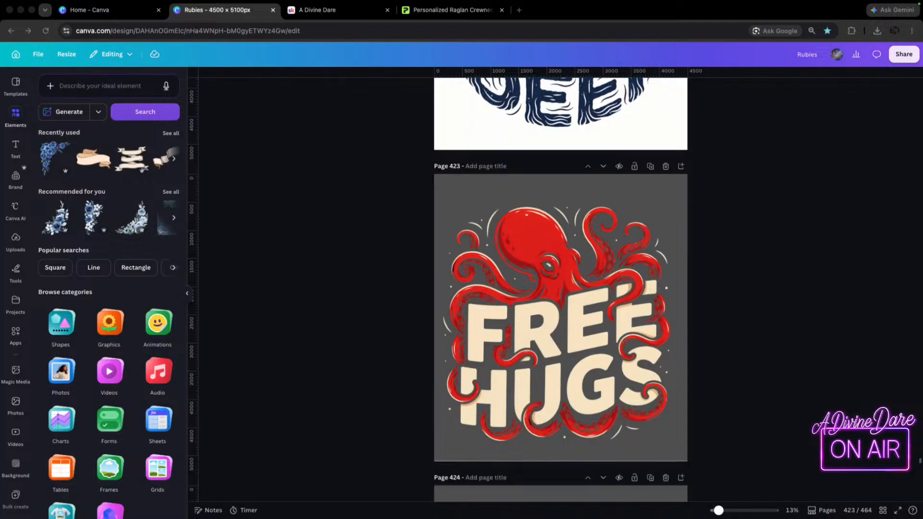
scroll(560, 288, "up", 8)
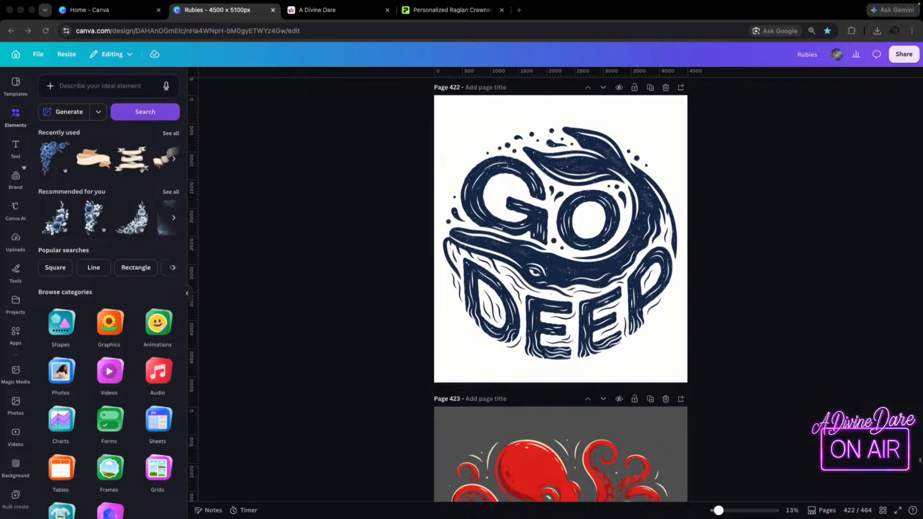
scroll(561, 288, "down", 3)
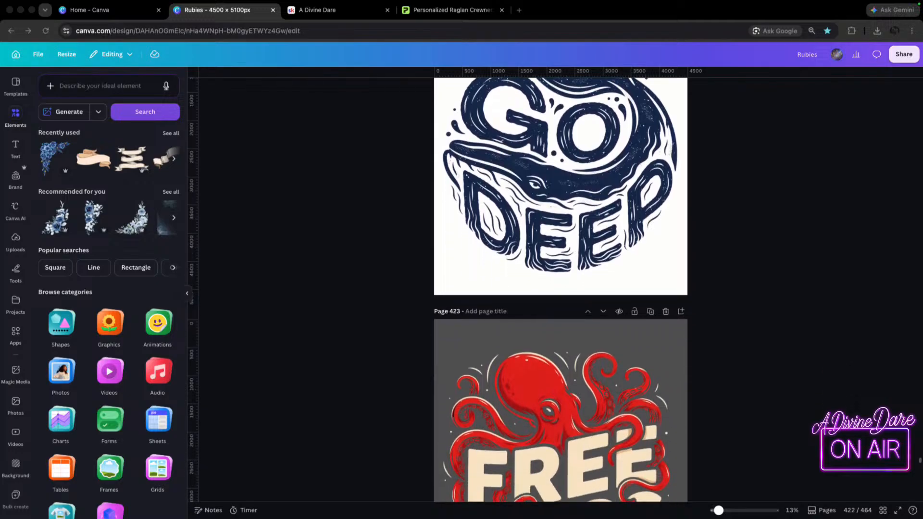
scroll(561, 289, "down", 1)
scroll(560, 289, "down", 1)
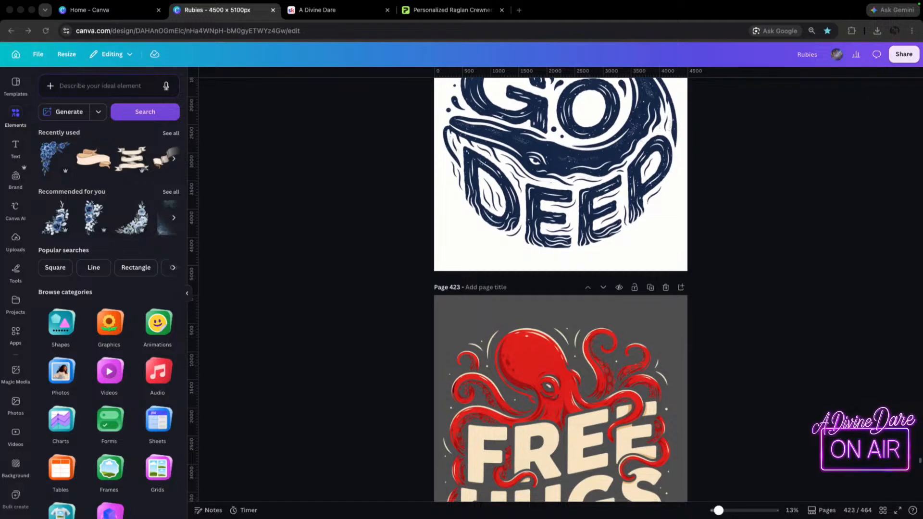
scroll(561, 288, "down", 2)
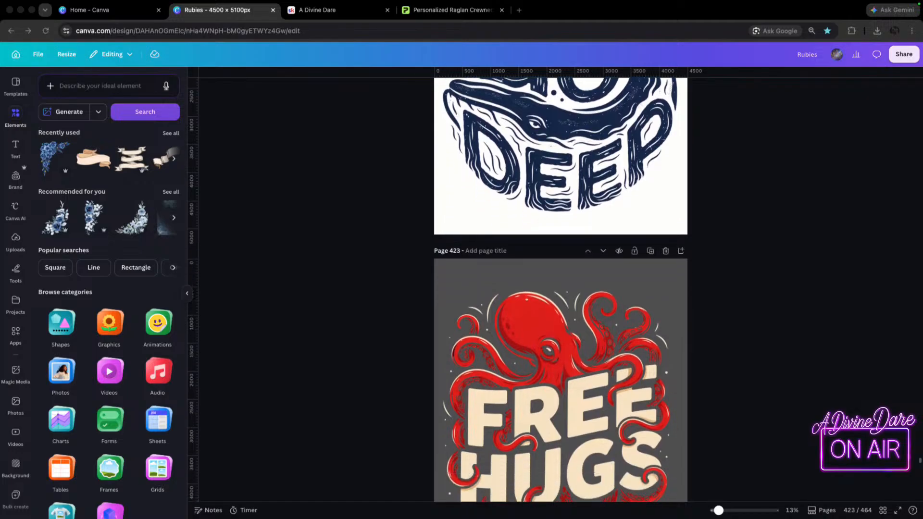
scroll(560, 289, "down", 7)
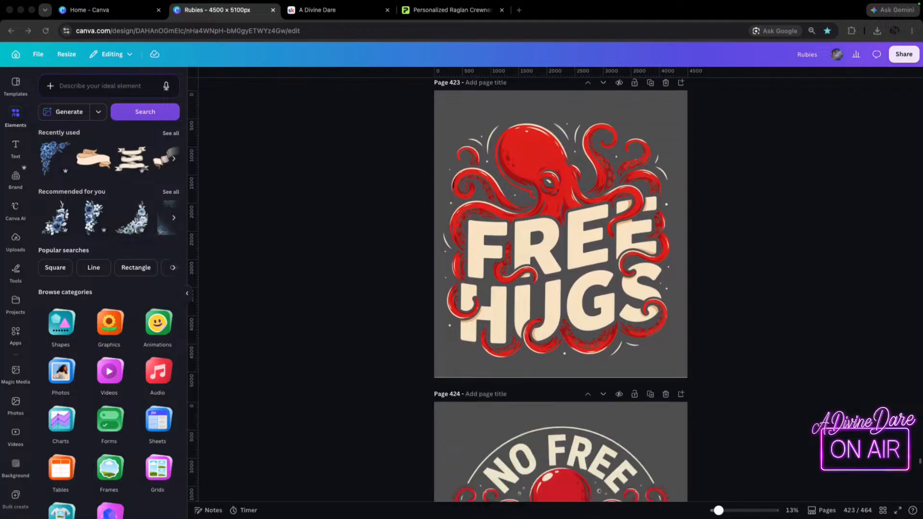
scroll(560, 289, "down", 1)
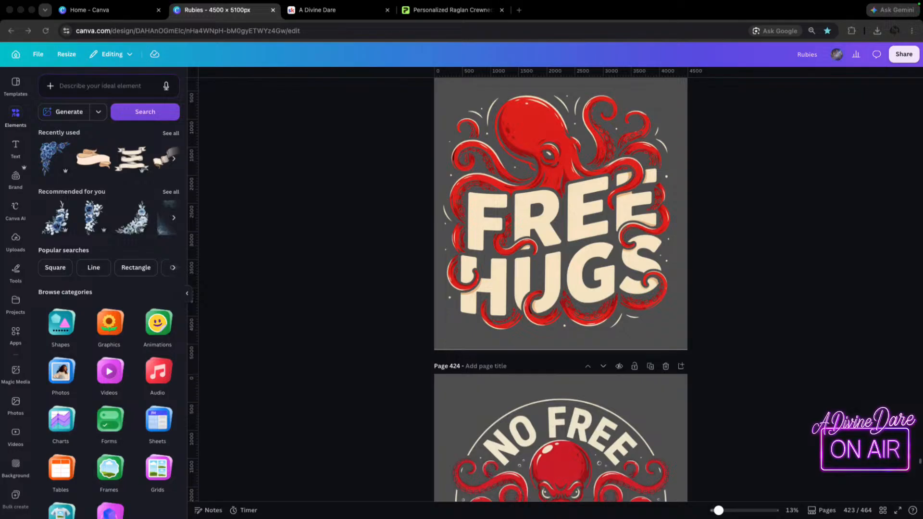
Review pages 424 to 426, covering the No Free Hugs octopus and the two I Go Down octopus-and-anchor designs.
scroll(560, 289, "down", 3)
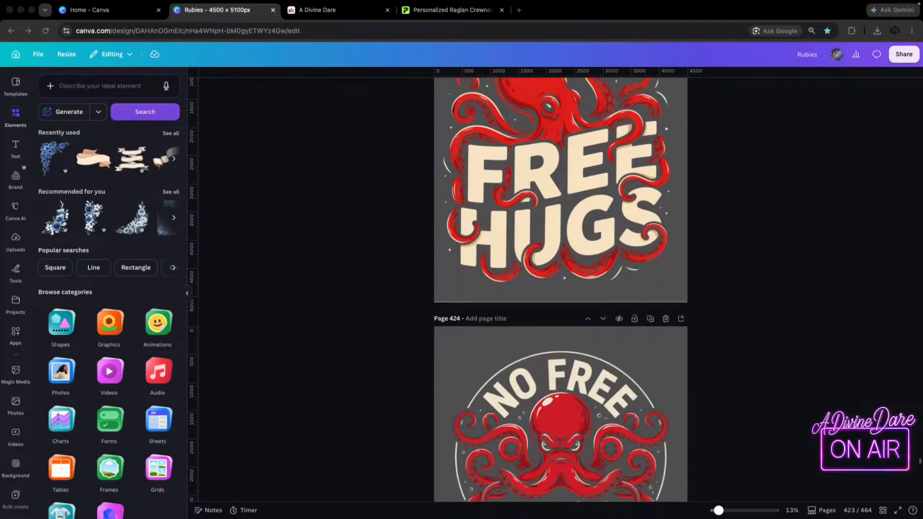
scroll(560, 289, "down", 4)
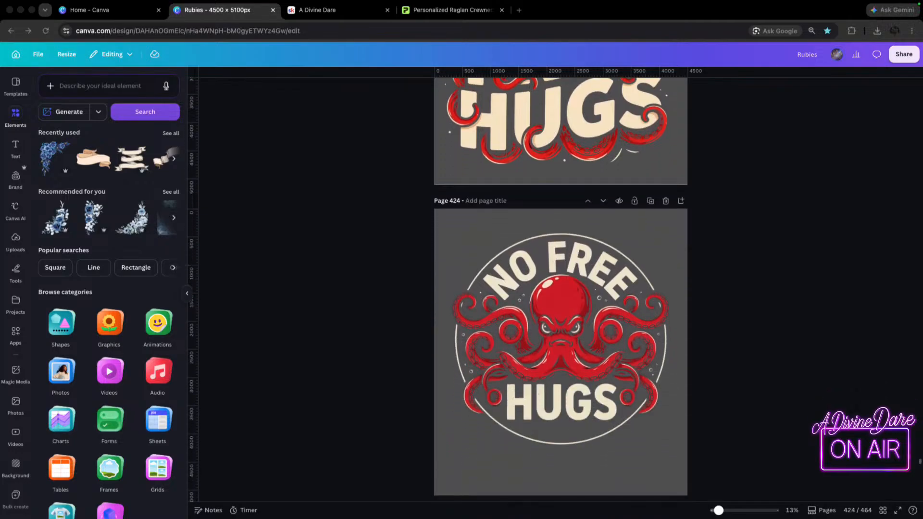
scroll(561, 289, "down", 1)
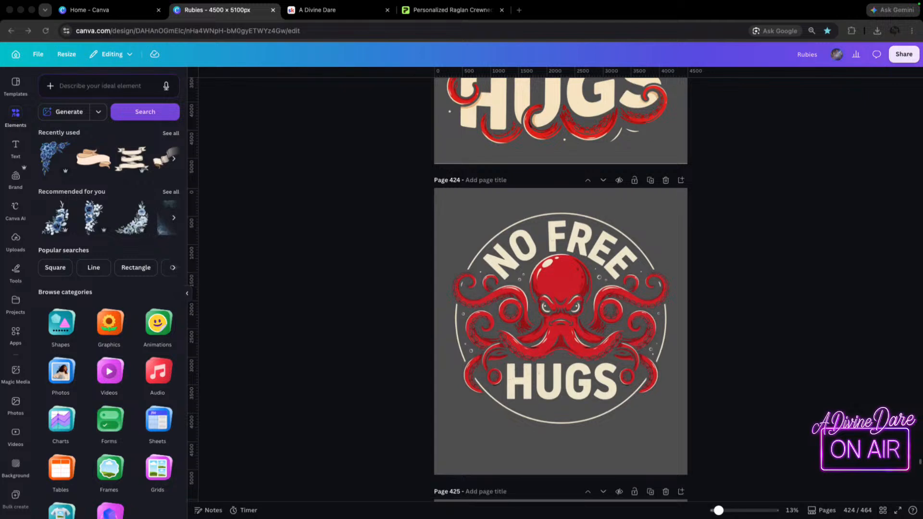
scroll(561, 288, "down", 4)
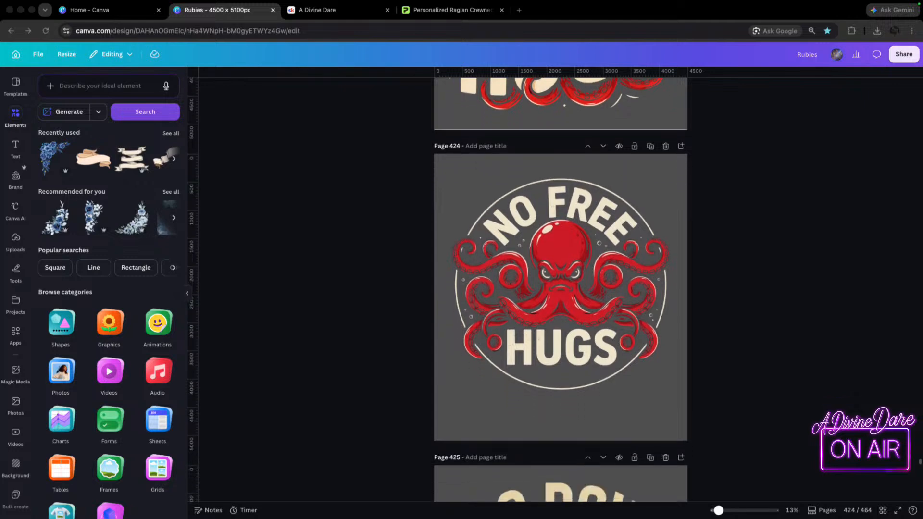
scroll(561, 288, "down", 6)
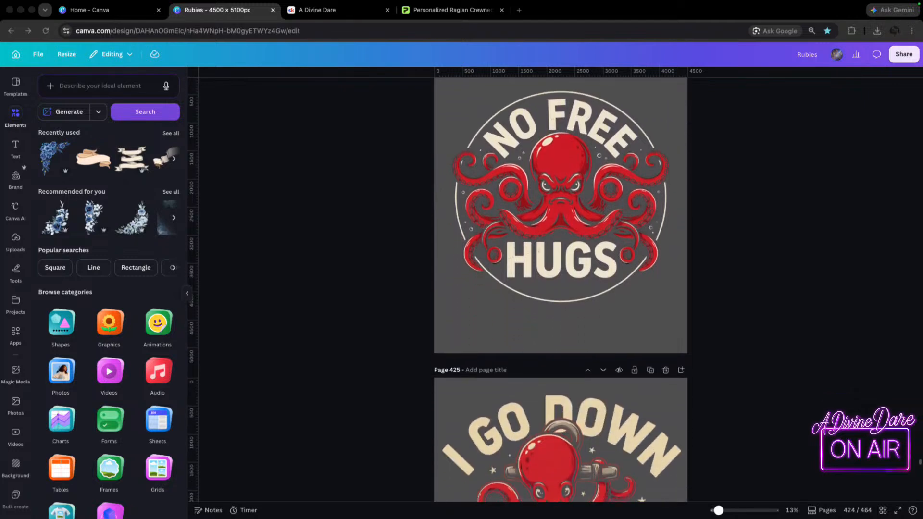
scroll(561, 289, "down", 8)
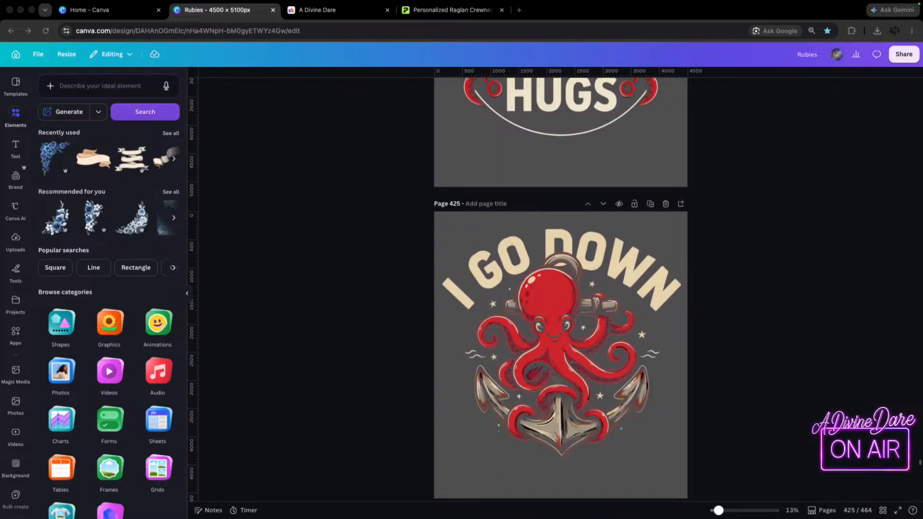
scroll(560, 289, "down", 8)
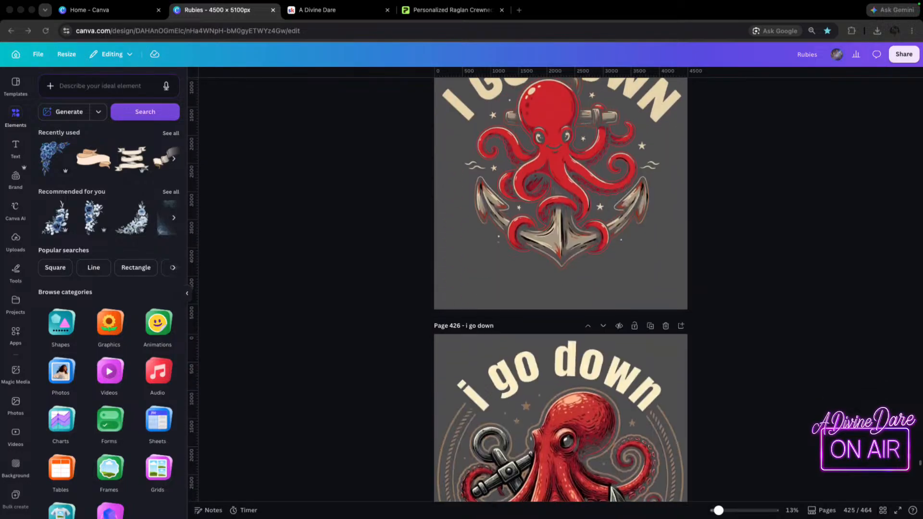
scroll(560, 288, "down", 5)
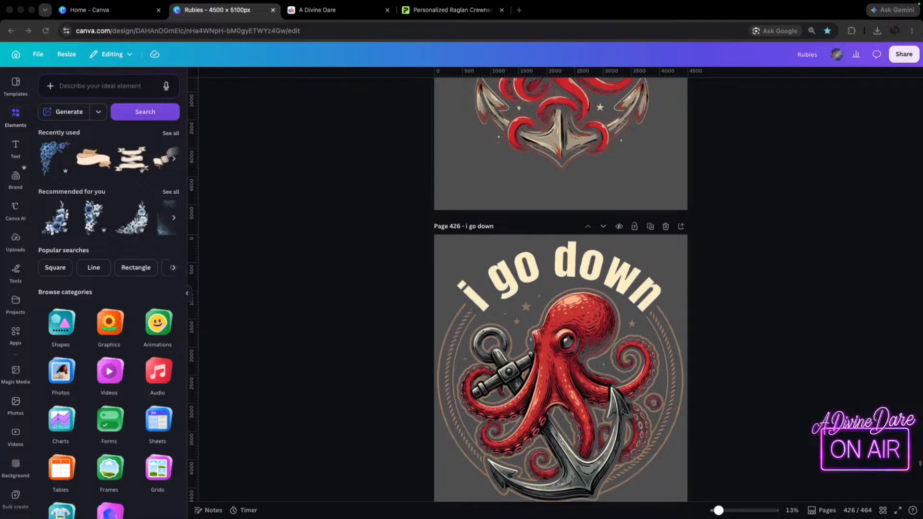
scroll(561, 289, "down", 3)
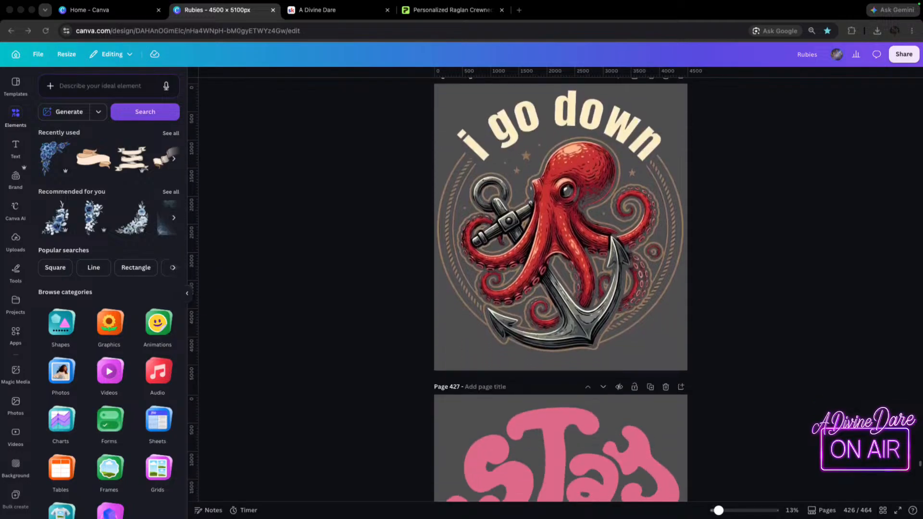
Browse pages 427 to 430, examining the Stay Weird lettering, both Stay Put octopus designs and the black-background Free Hugs version.
scroll(561, 288, "down", 1)
scroll(561, 288, "down", 10)
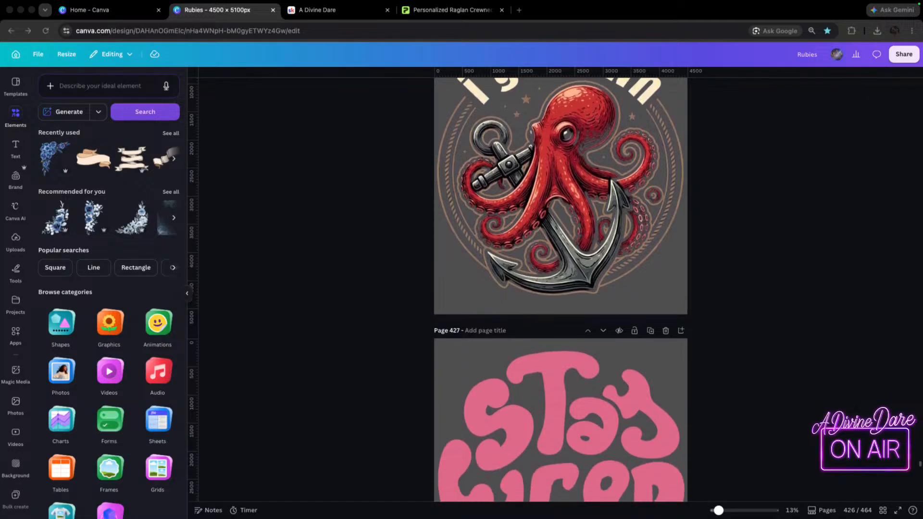
scroll(561, 288, "down", 7)
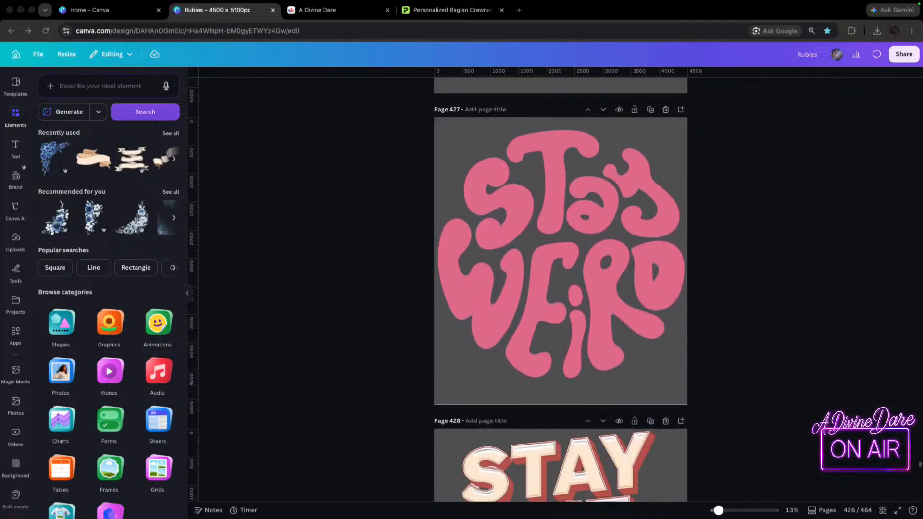
scroll(561, 289, "down", 7)
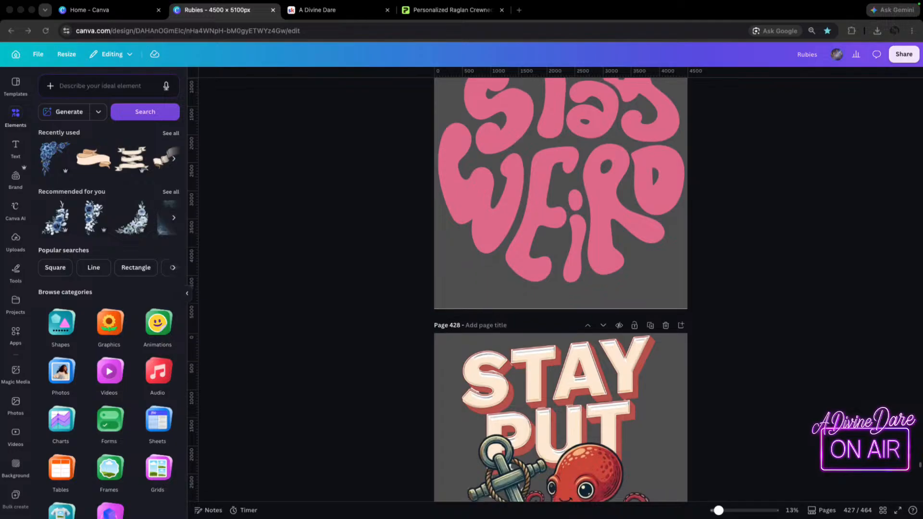
scroll(560, 289, "down", 2)
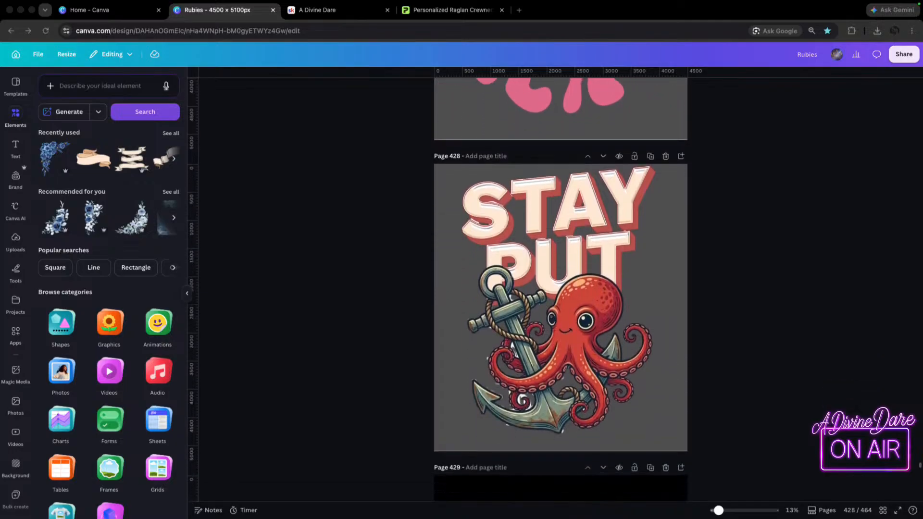
scroll(561, 289, "down", 7)
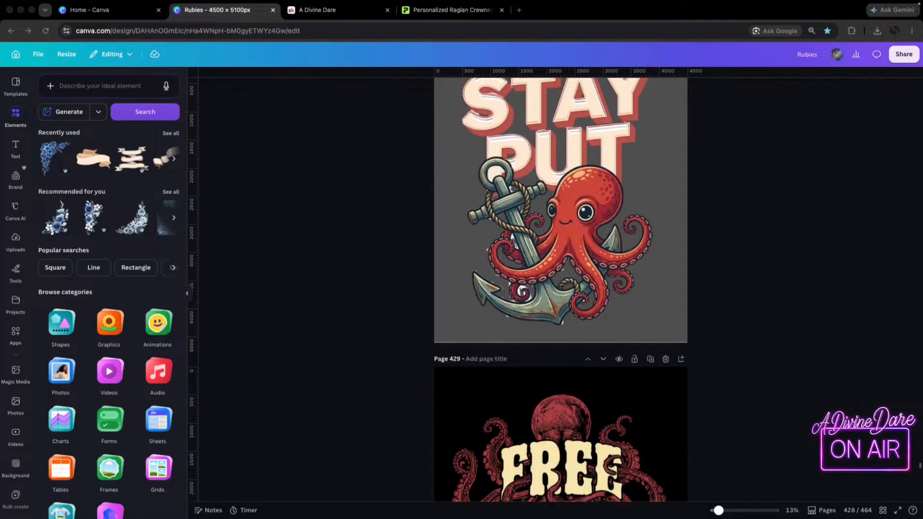
scroll(561, 289, "down", 5)
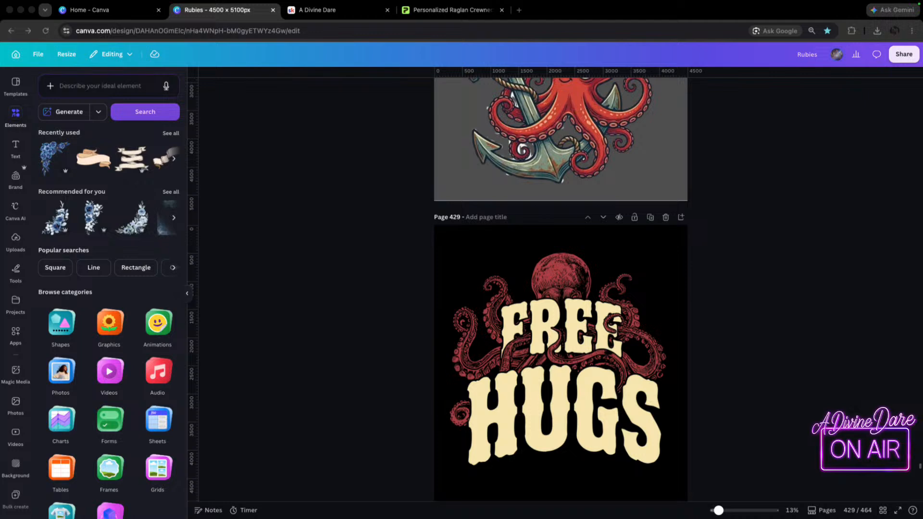
scroll(561, 289, "down", 7)
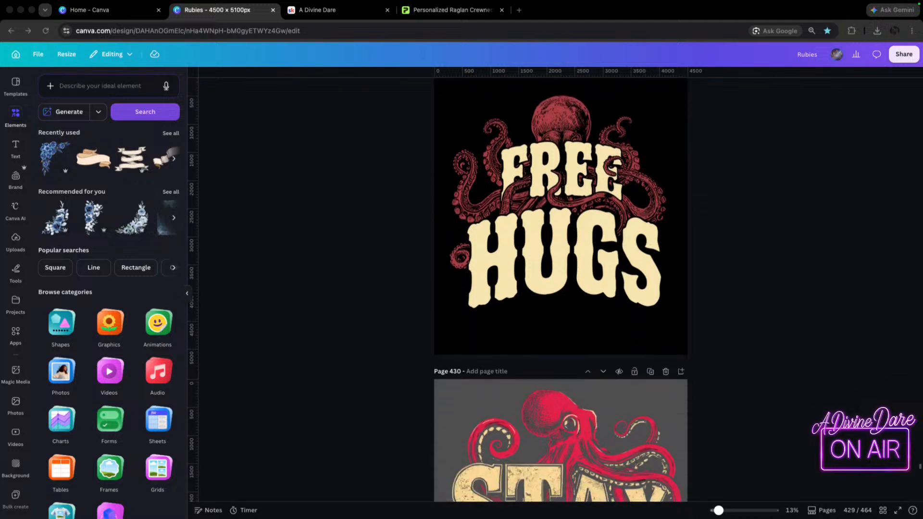
scroll(561, 289, "down", 4)
scroll(561, 289, "down", 5)
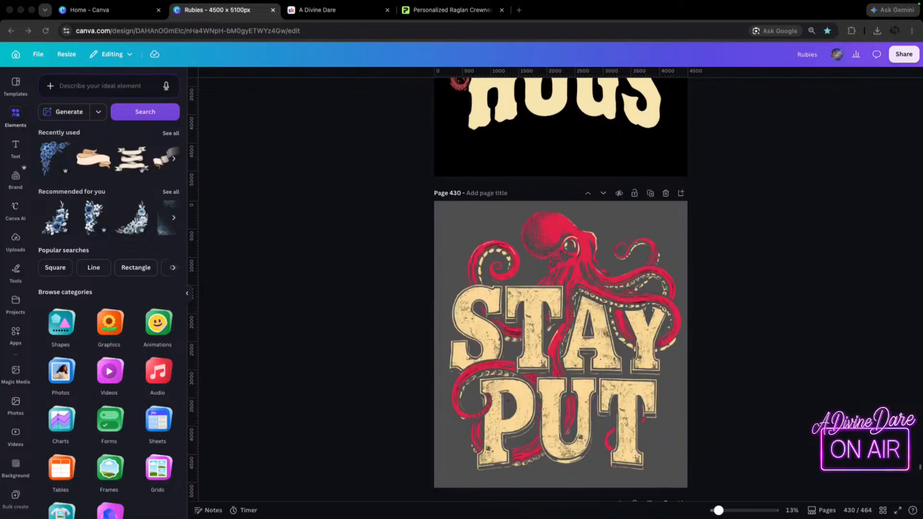
Examine the rope-framed octopus and anchor artwork on page 431 and the black-background I Go Down design on page 432.
scroll(561, 289, "down", 5)
scroll(561, 289, "down", 10)
scroll(561, 289, "down", 2)
scroll(560, 289, "down", 6)
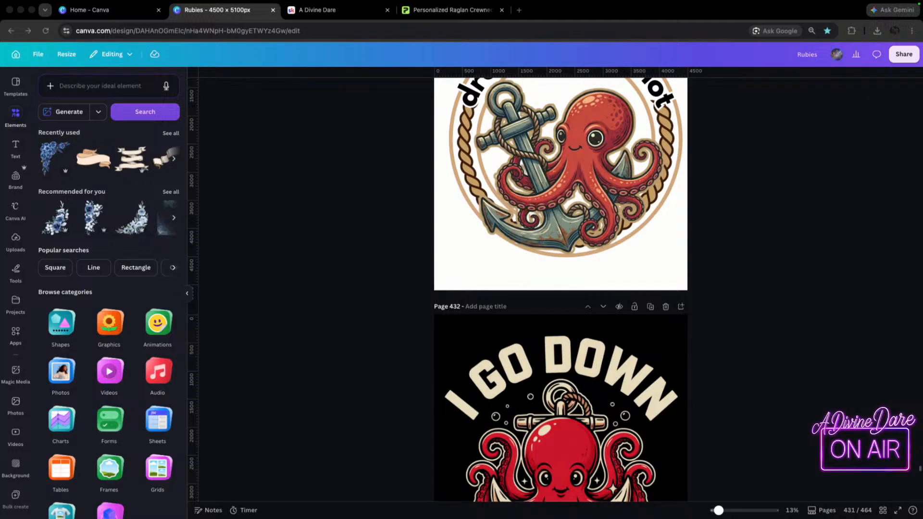
scroll(560, 289, "down", 5)
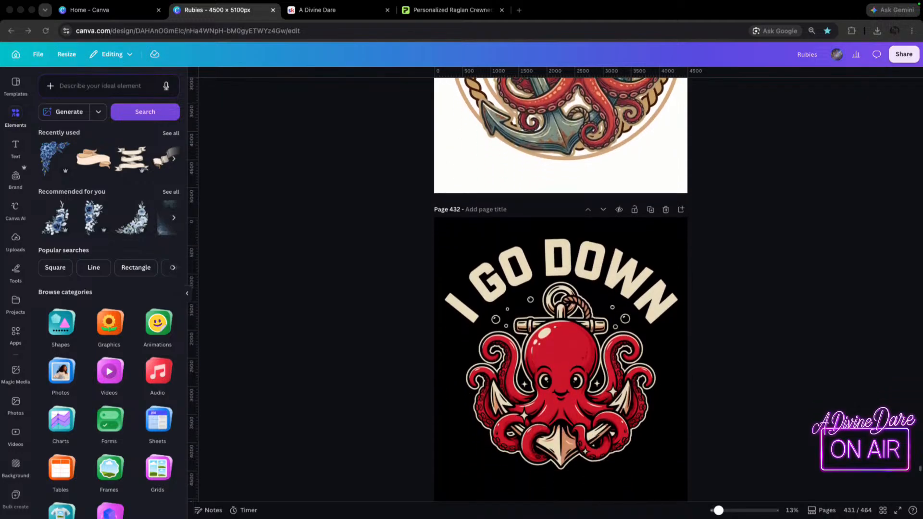
scroll(561, 289, "down", 7)
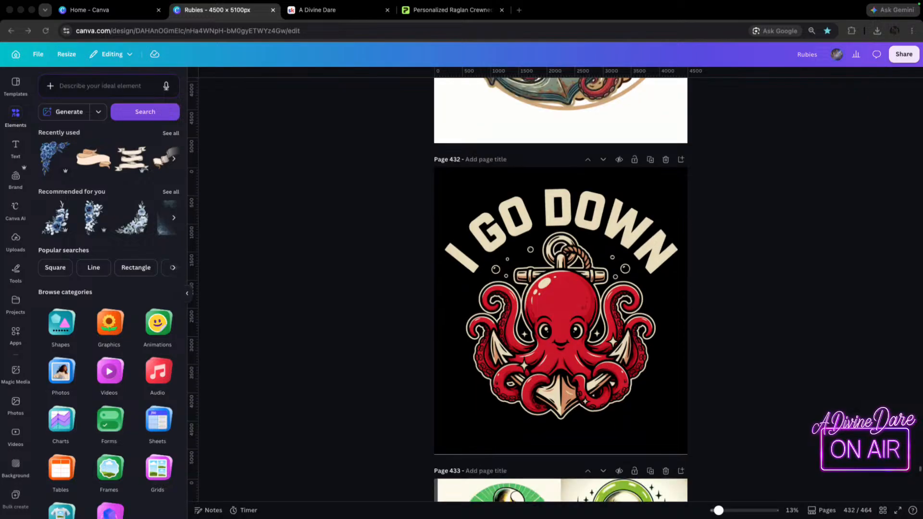
Inspect the three skeleton-with-phone illustrations on page 433 and the Born To Scroll design on page 434.
scroll(560, 288, "down", 9)
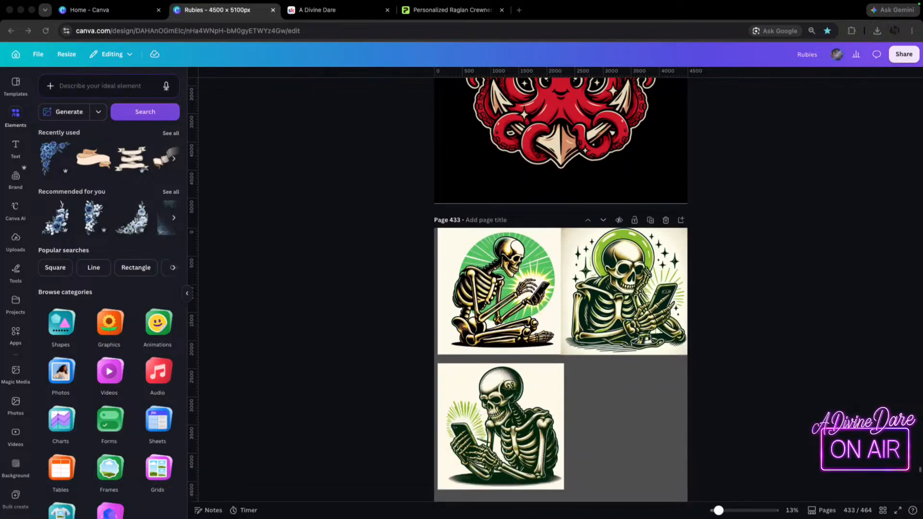
scroll(561, 289, "down", 4)
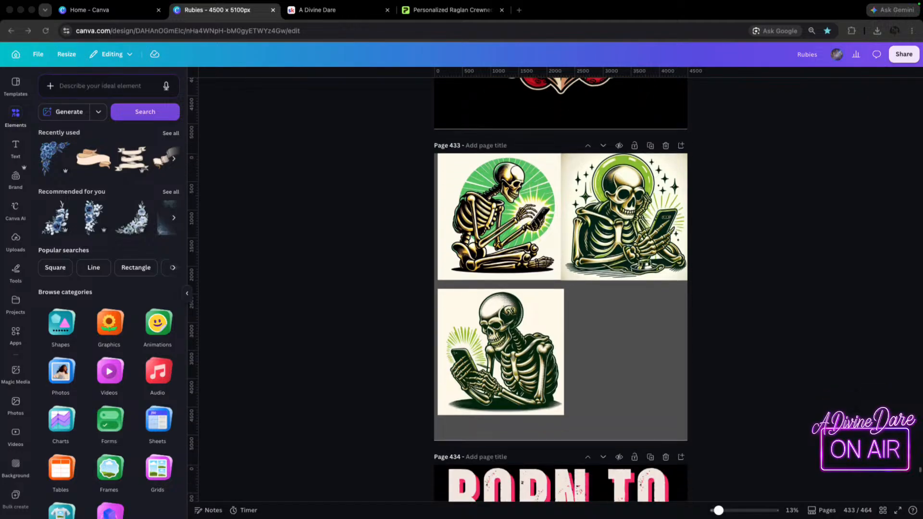
scroll(561, 288, "down", 2)
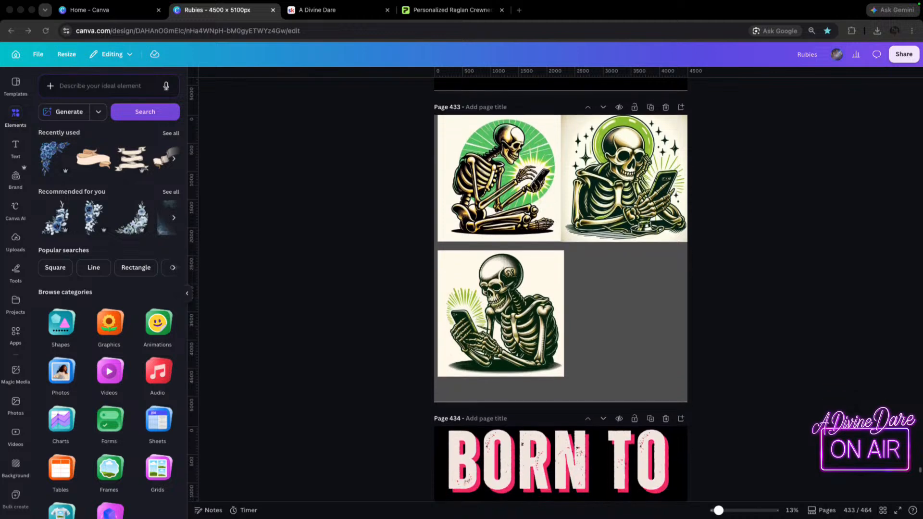
scroll(561, 289, "down", 1)
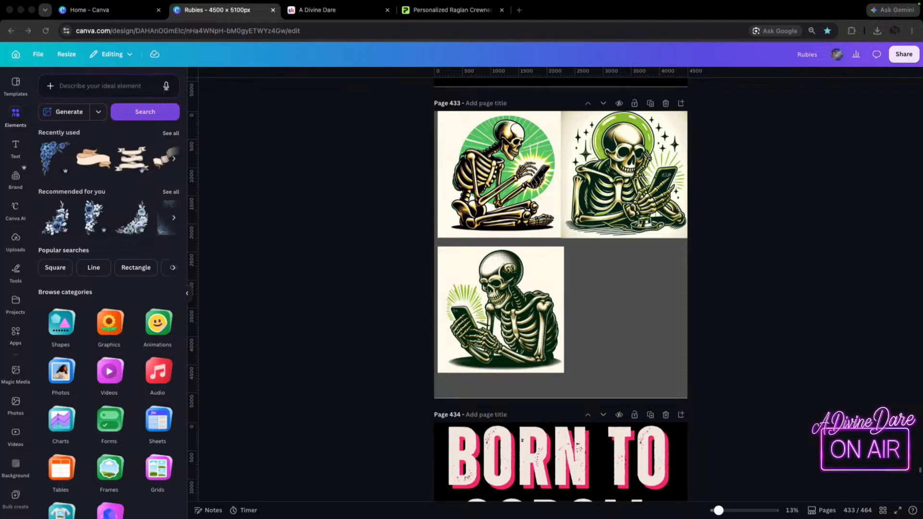
scroll(561, 289, "down", 5)
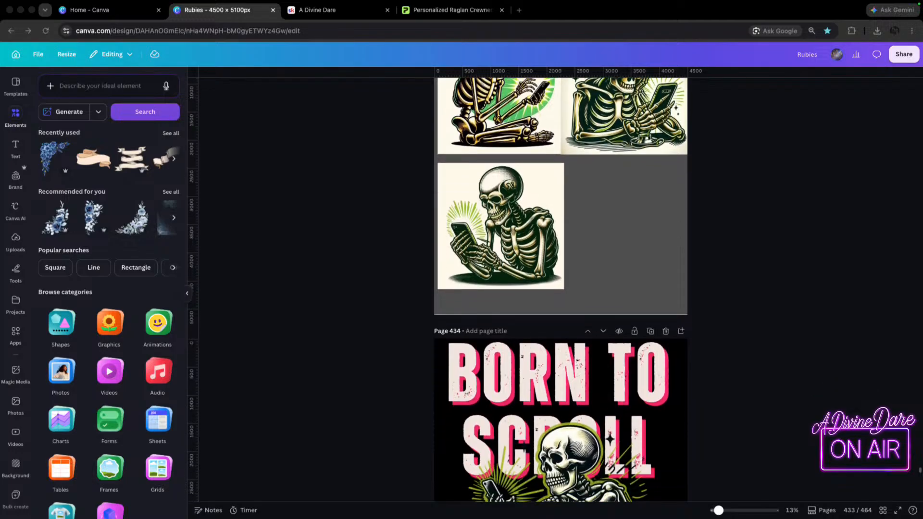
scroll(561, 289, "down", 3)
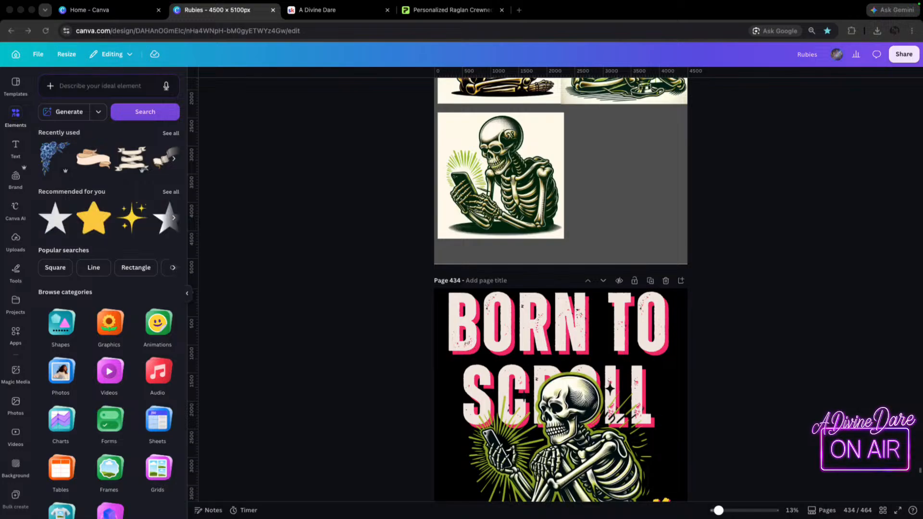
View the full Born To Scroll, Forced To Work skeleton design on page 434.
scroll(560, 289, "down", 1)
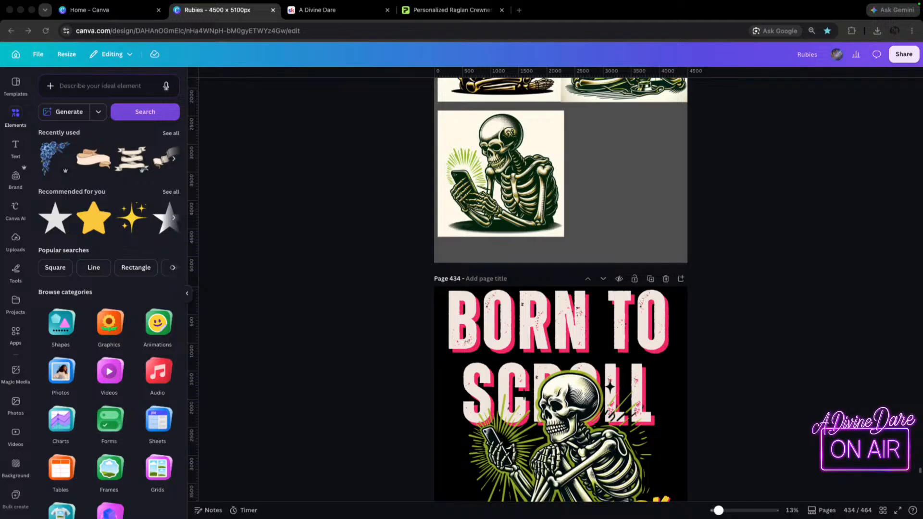
scroll(561, 288, "down", 5)
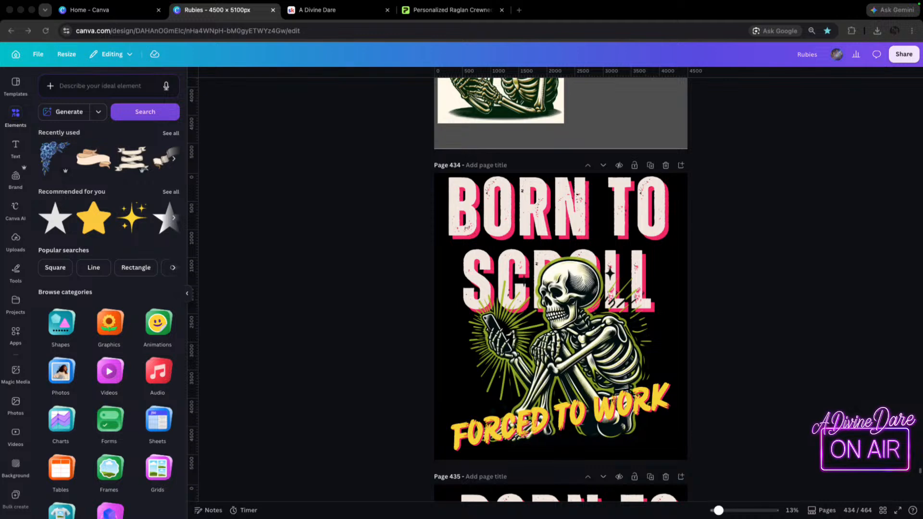
Switch to Printify and review the Unisex French Terry Raglan Crewneck, including the Monster Digital provider's pricing, sizes and colors.
left_click(445, 11)
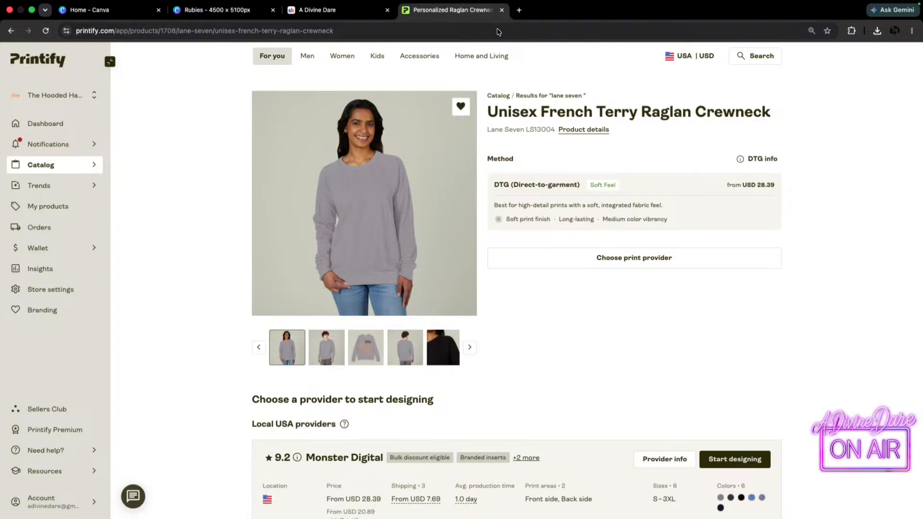
left_click(520, 10)
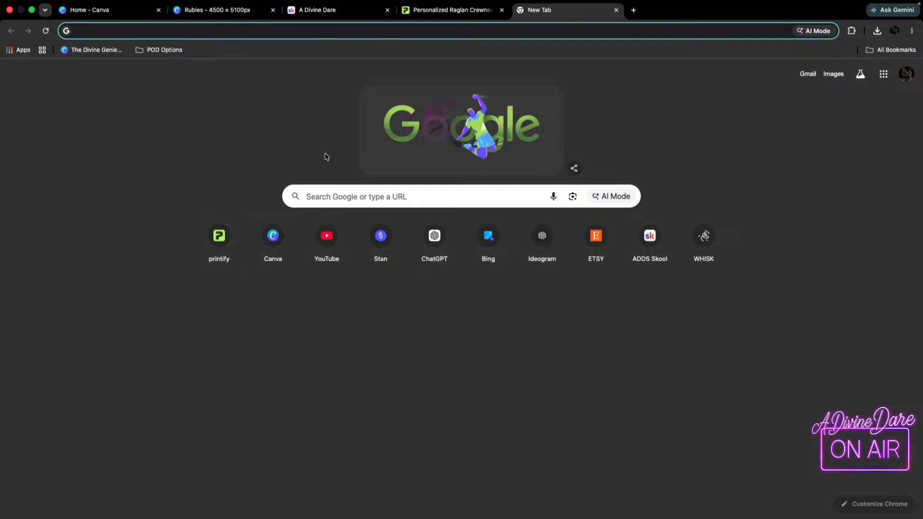
left_click(473, 10)
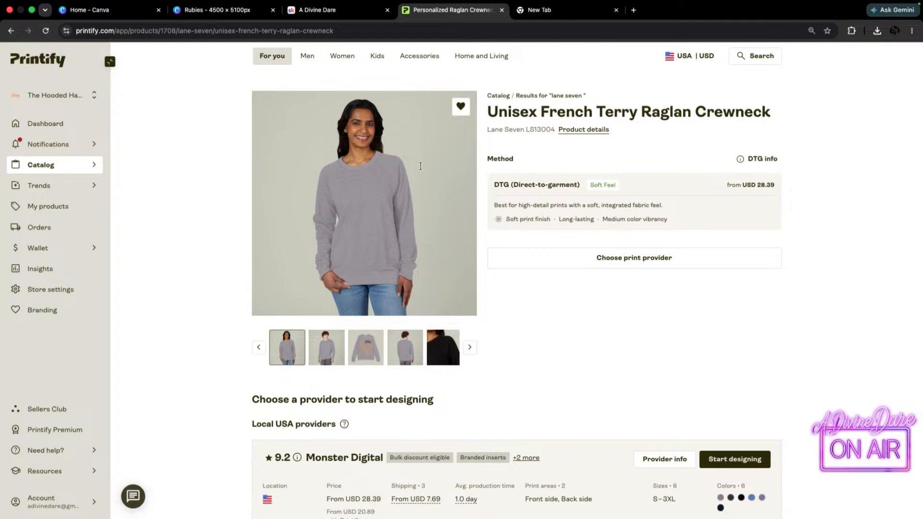
scroll(422, 184, "down", 3)
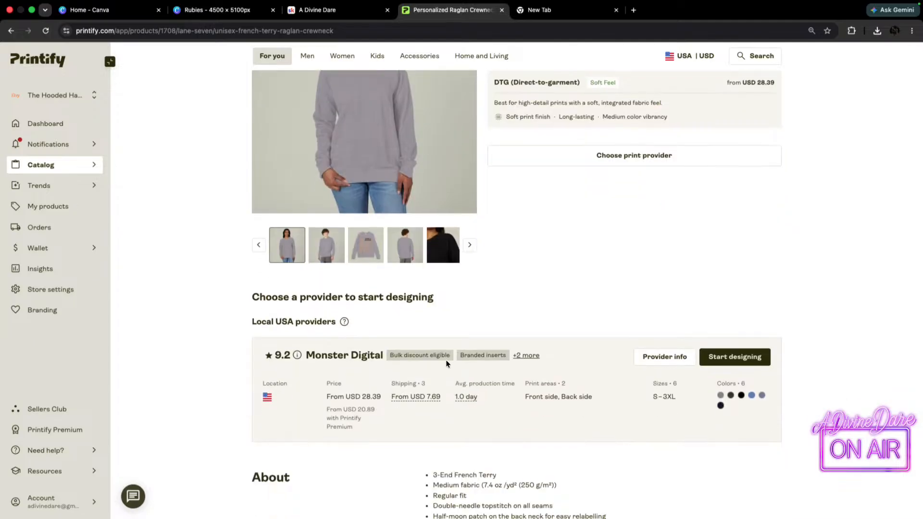
scroll(457, 203, "up", 3)
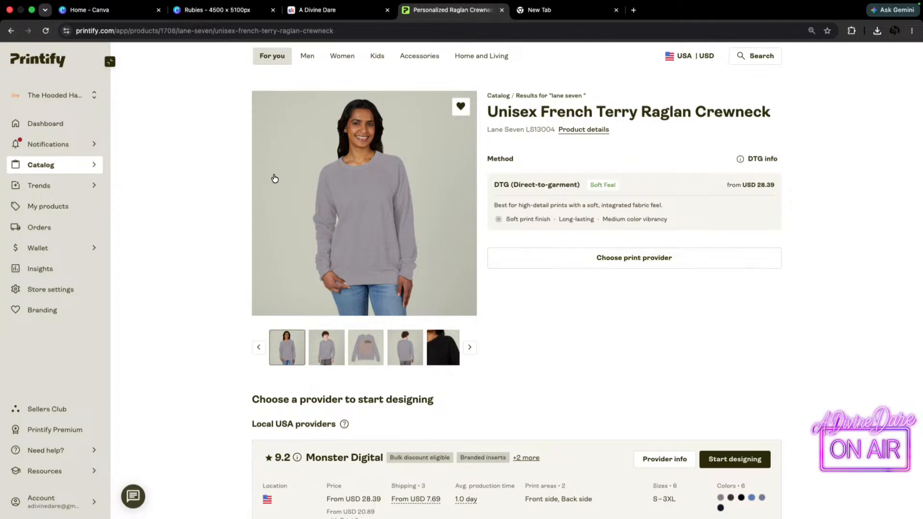
scroll(369, 244, "down", 4)
scroll(399, 273, "up", 4)
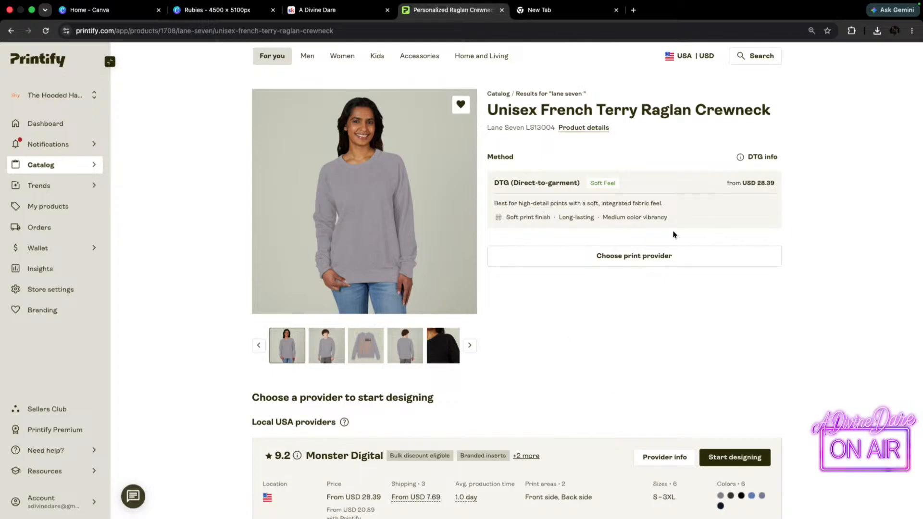
scroll(673, 246, "down", 3)
scroll(610, 310, "up", 4)
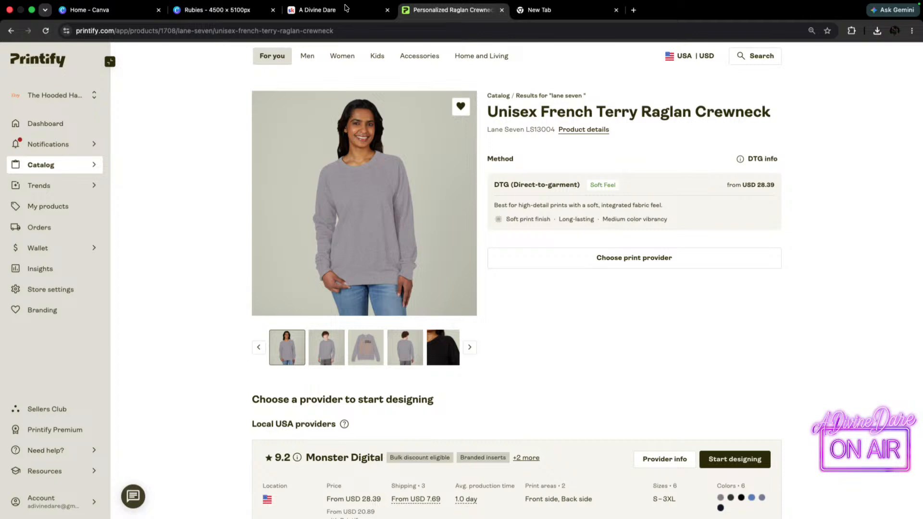
scroll(467, 277, "down", 1)
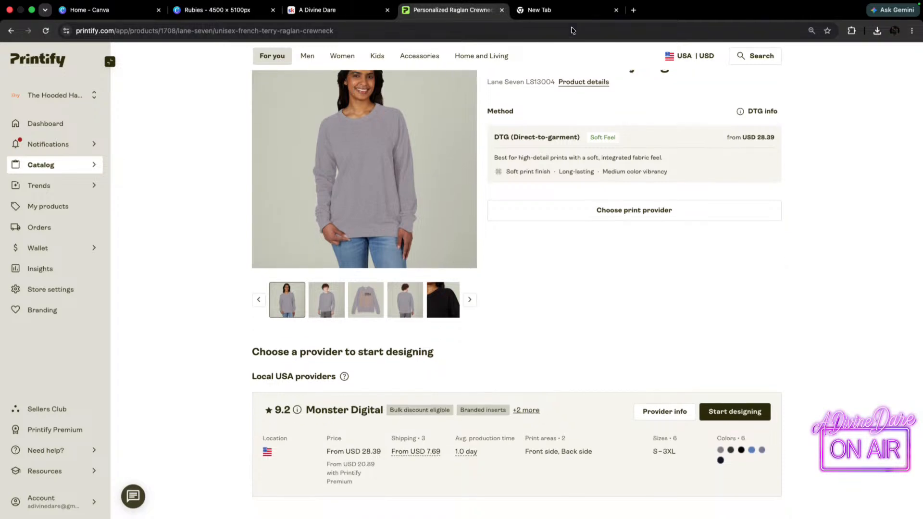
Open the Halo Mocks design from Canva's home page in a new browser tab and show its pages as a grid.
left_click(565, 9)
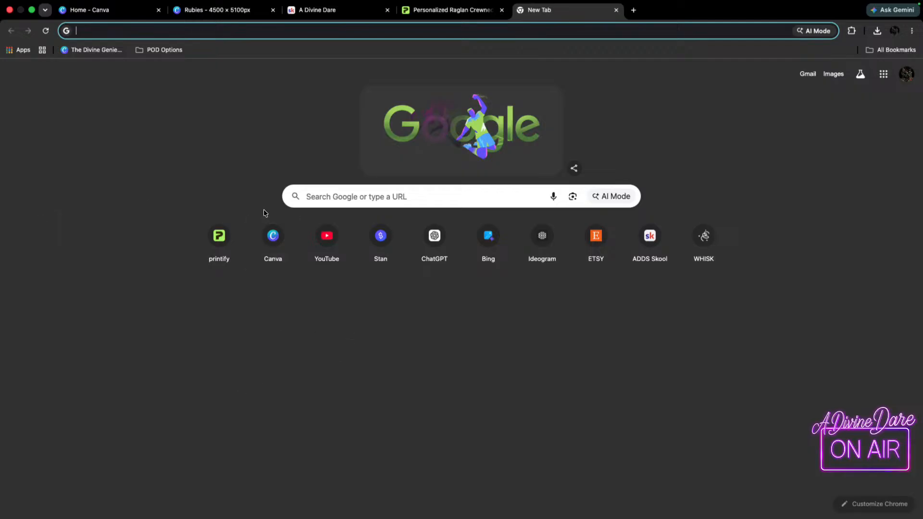
left_click(276, 240)
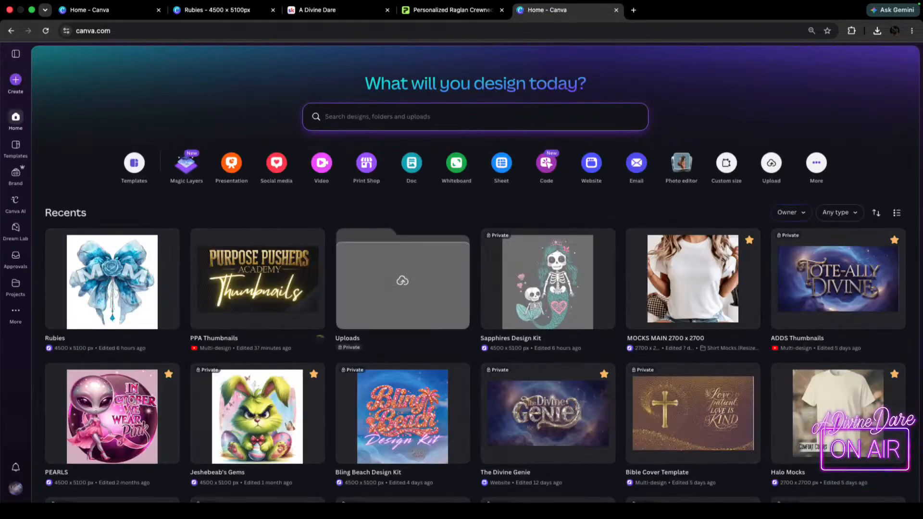
left_click(818, 399)
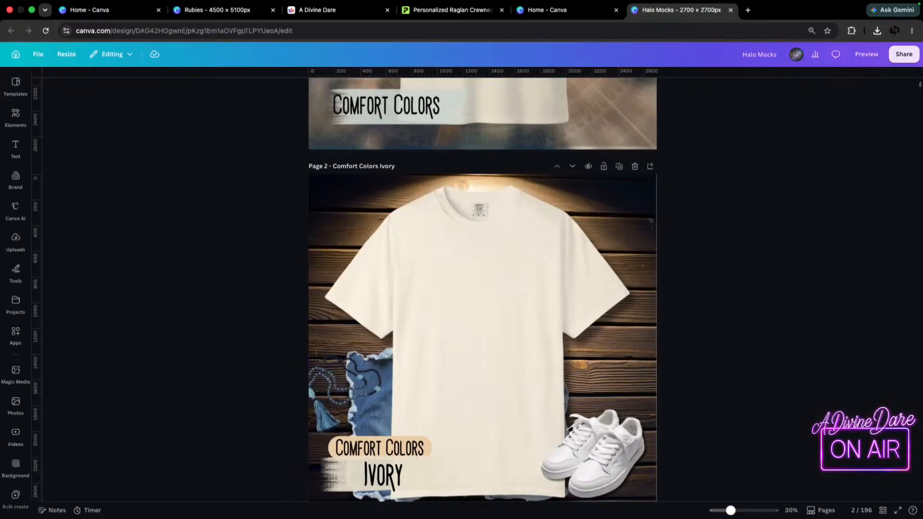
left_click(883, 510)
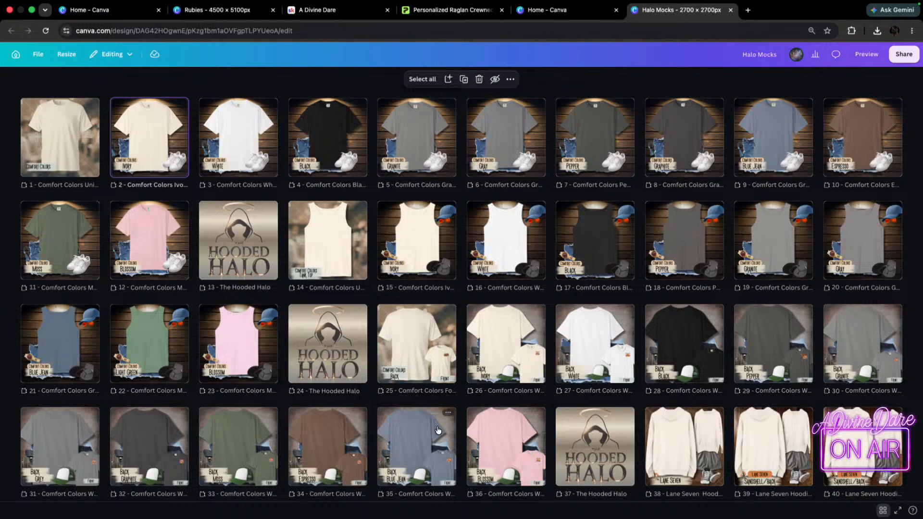
Locate the Lane Seven hoodie mockups with the denim star and select The Hooded Halo divider on page 51.
scroll(328, 336, "down", 6)
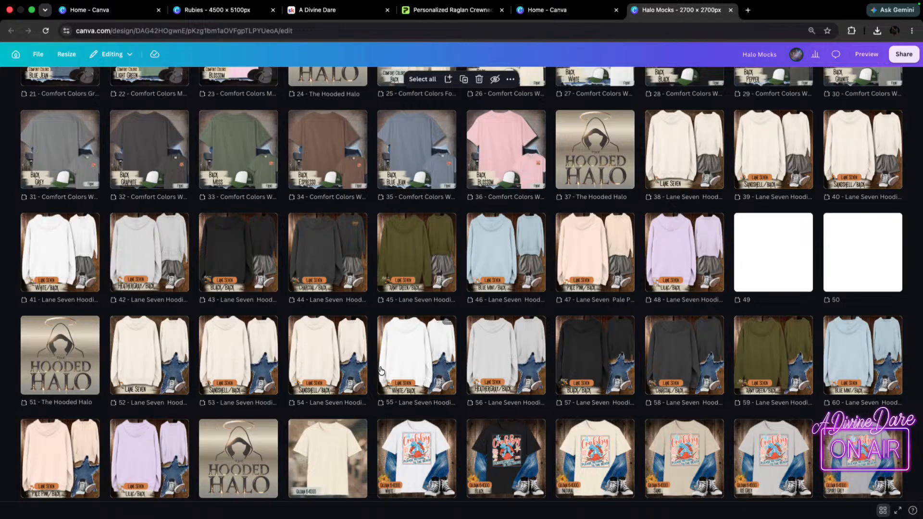
scroll(120, 379, "down", 1)
scroll(120, 379, "down", 3)
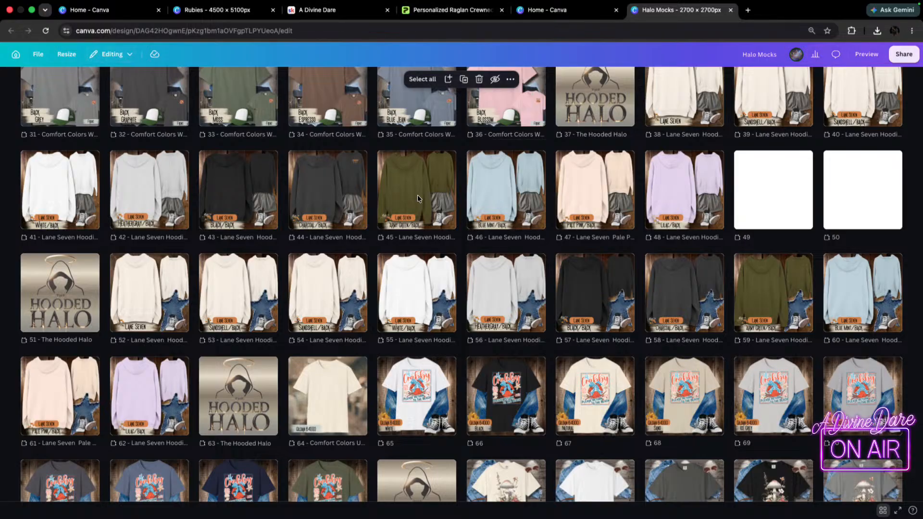
left_click(65, 289)
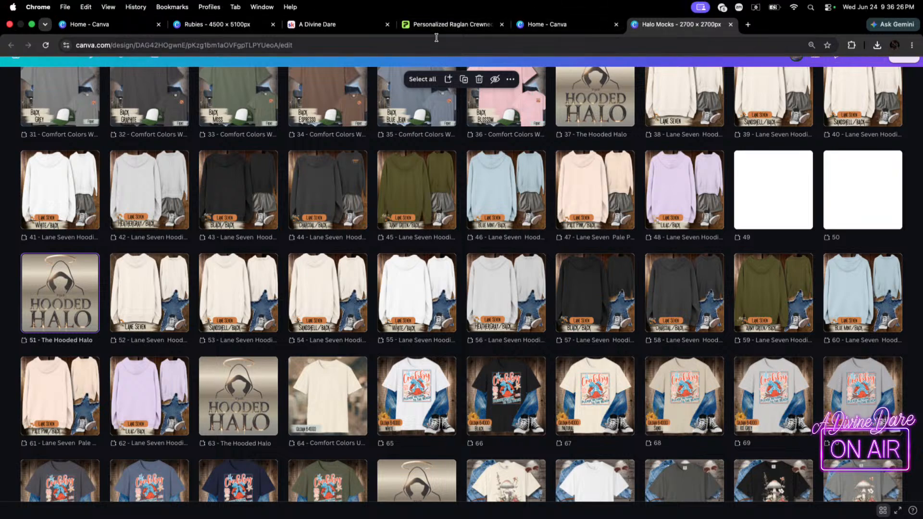
left_click(449, 26)
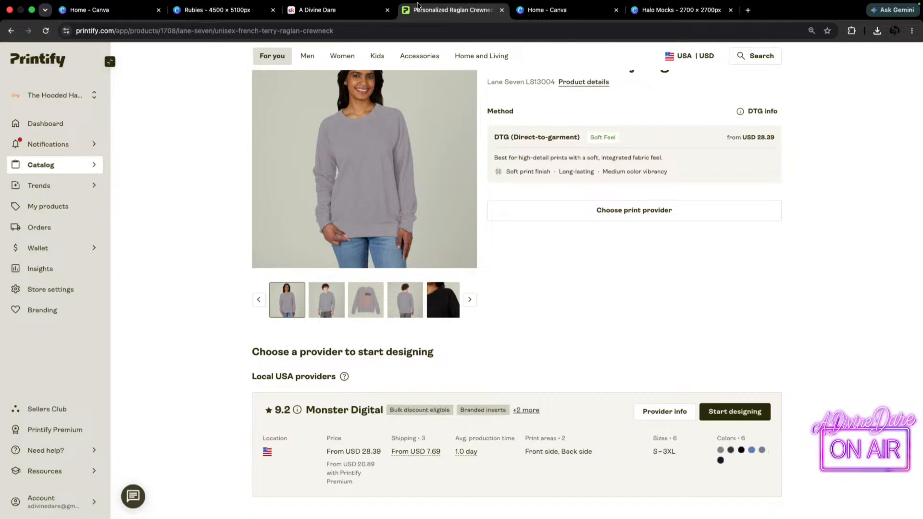
left_click(518, 7)
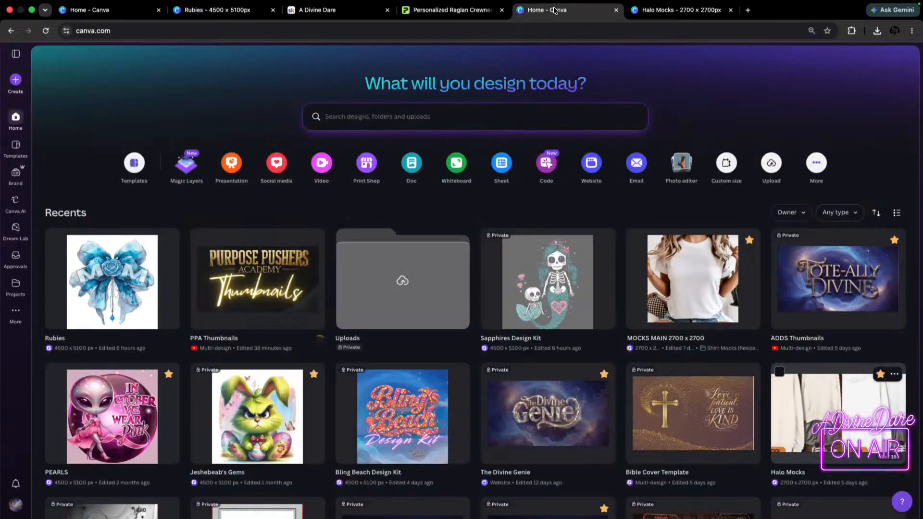
left_click(678, 11)
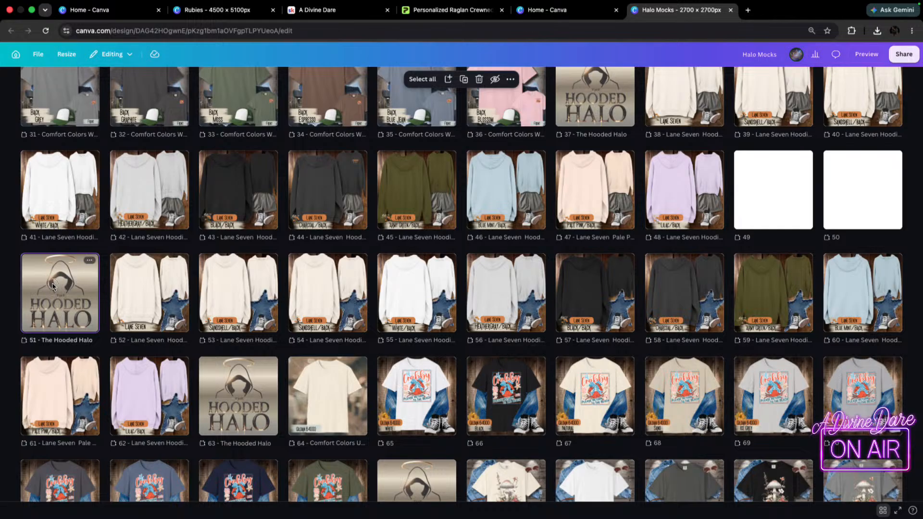
Move The Hooded Halo divider from page 63 so it directly follows the black Lane Seven hoodie on page 57.
left_click_drag(69, 293, 71, 293)
left_click(596, 297, "shift")
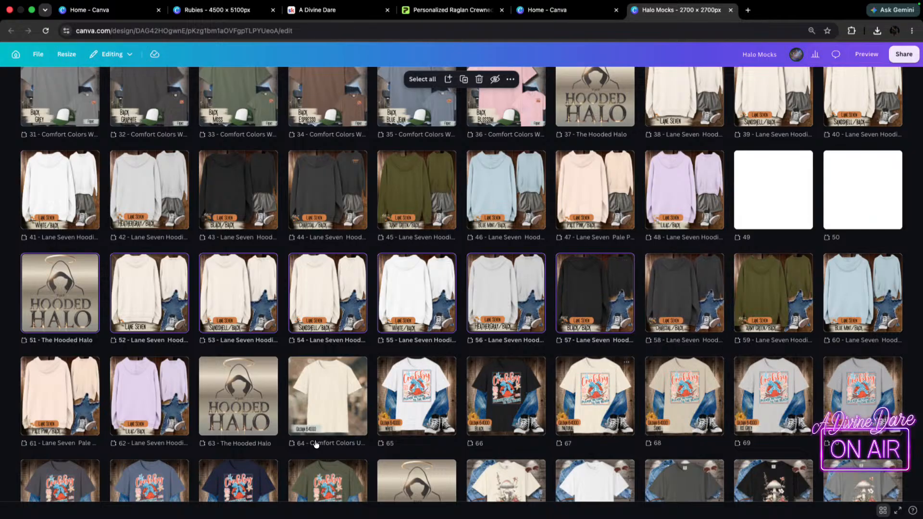
left_click_drag(235, 403, 629, 311)
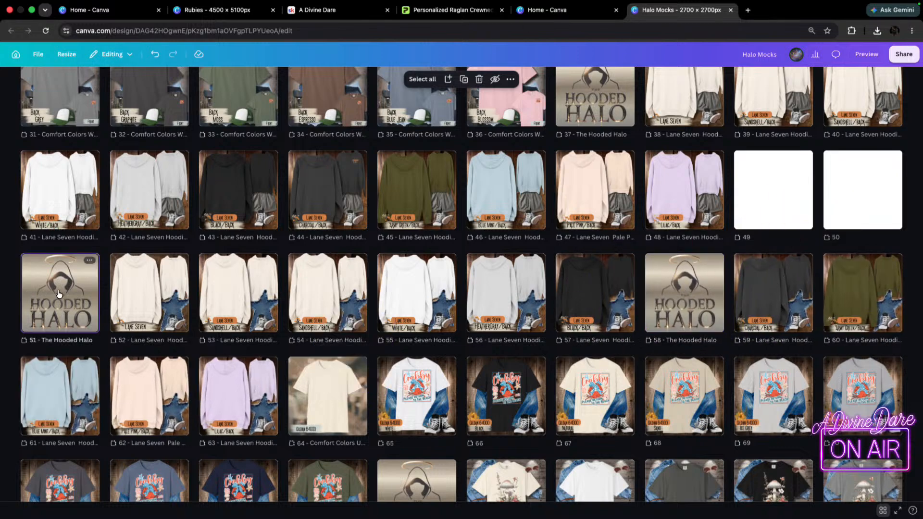
Duplicate pages 51 to 58 together and delete the extra Hooded Halo divider between the original hoodie pages and their copies.
left_click(700, 294, "shift")
key("super+d")
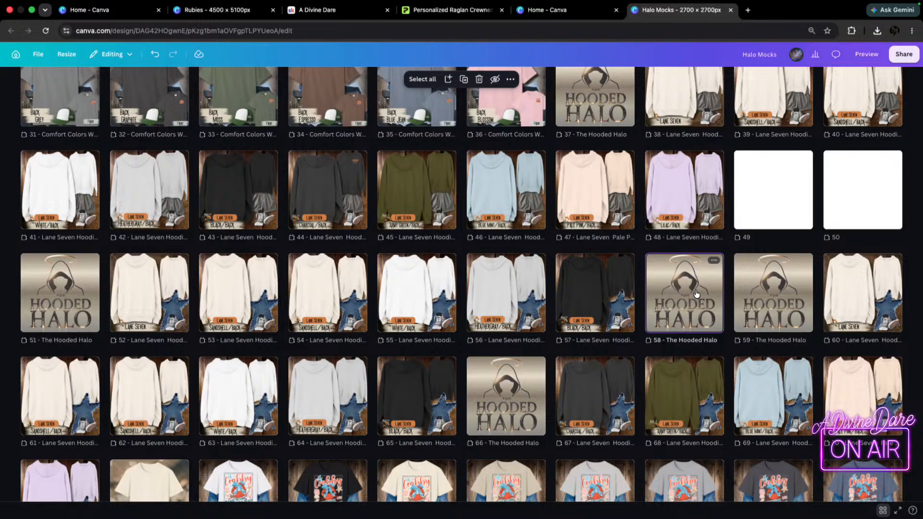
key("BackSpace")
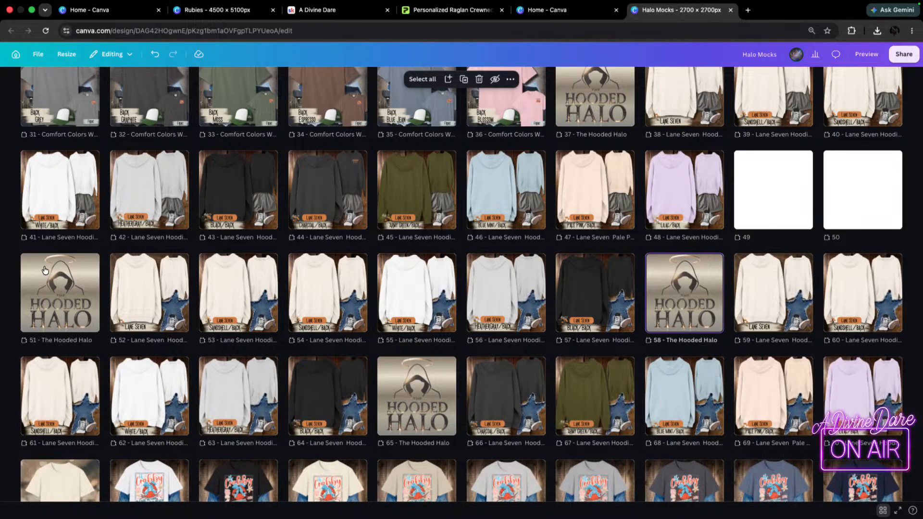
Delete The Hooded Halo divider on page 65, between the copied black hoodie and the charcoal hoodie.
left_click(82, 302)
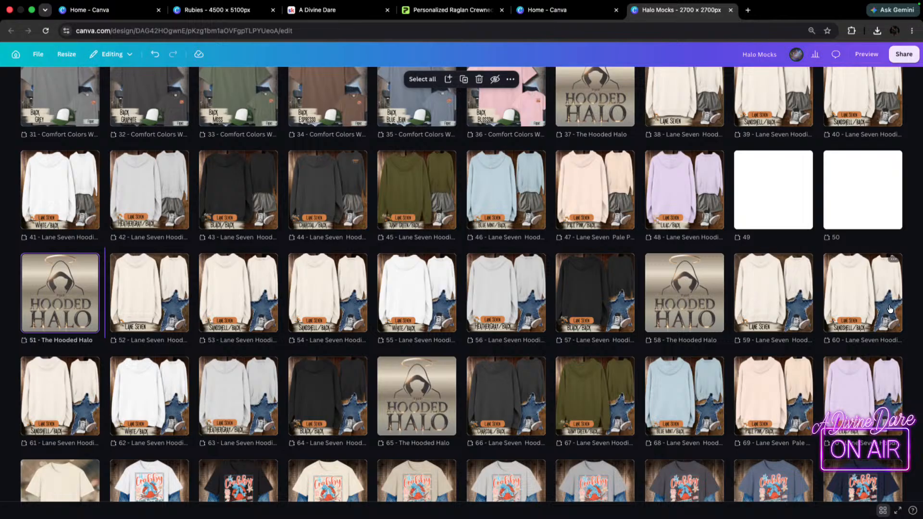
left_click(442, 401)
key("Delete")
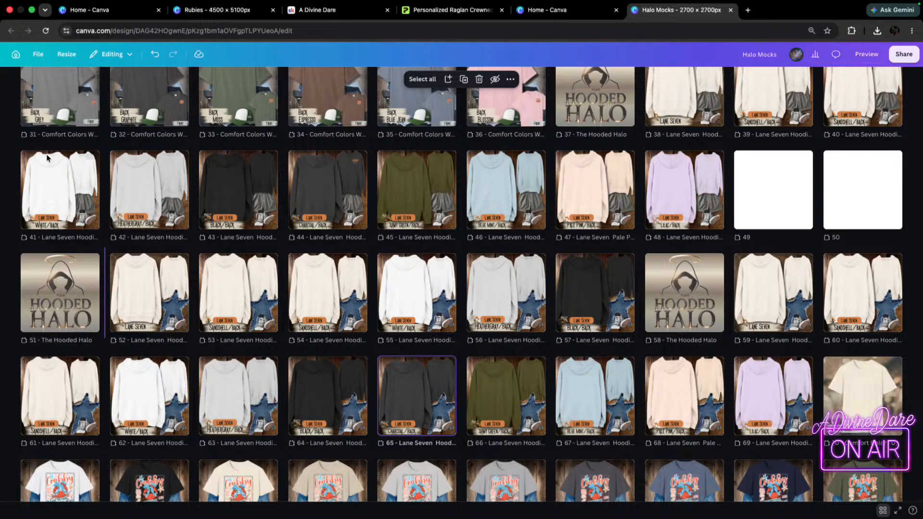
Open page 52 at 21% zoom and examine the Lane Seven hoodie mockups on pages 52 and 53.
double_click(136, 297)
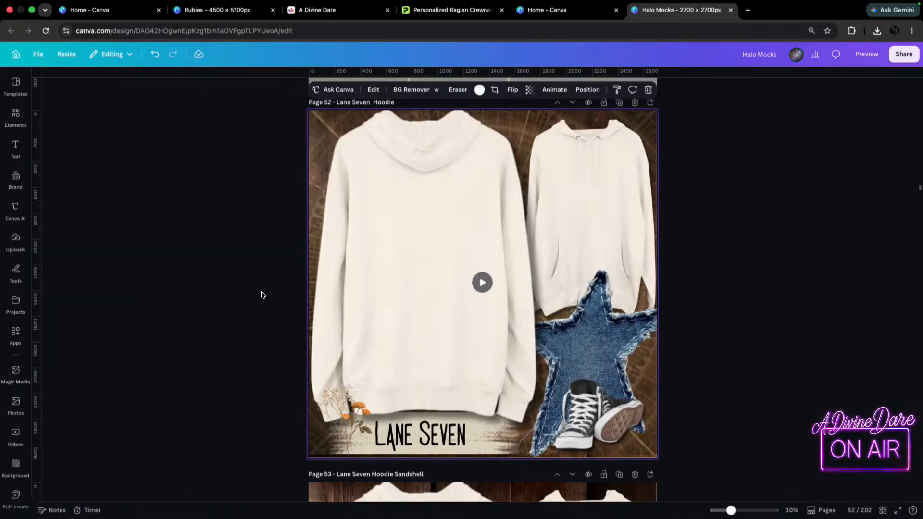
left_click_drag(731, 511, 725, 512)
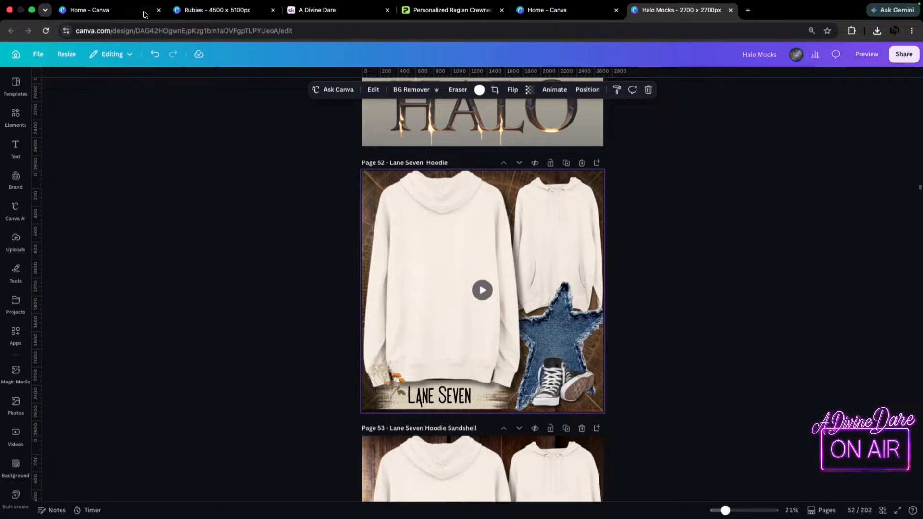
left_click(576, 14)
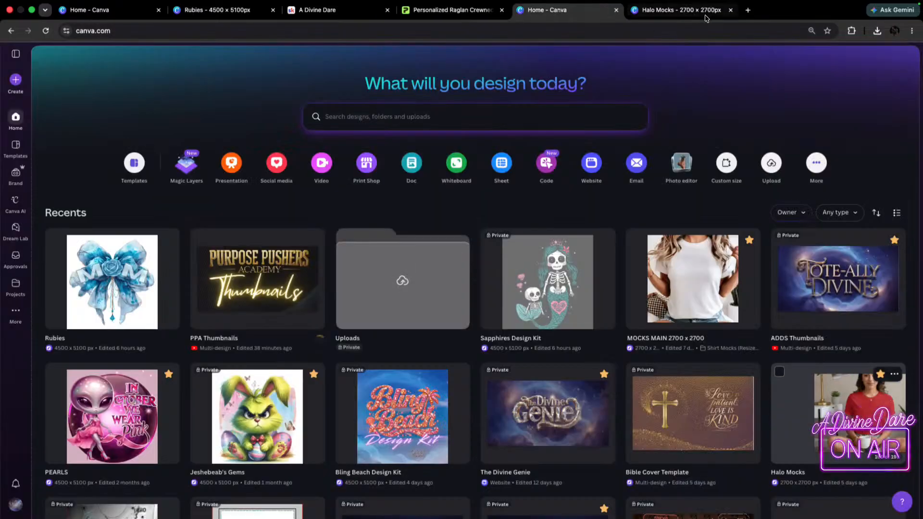
left_click(712, 10)
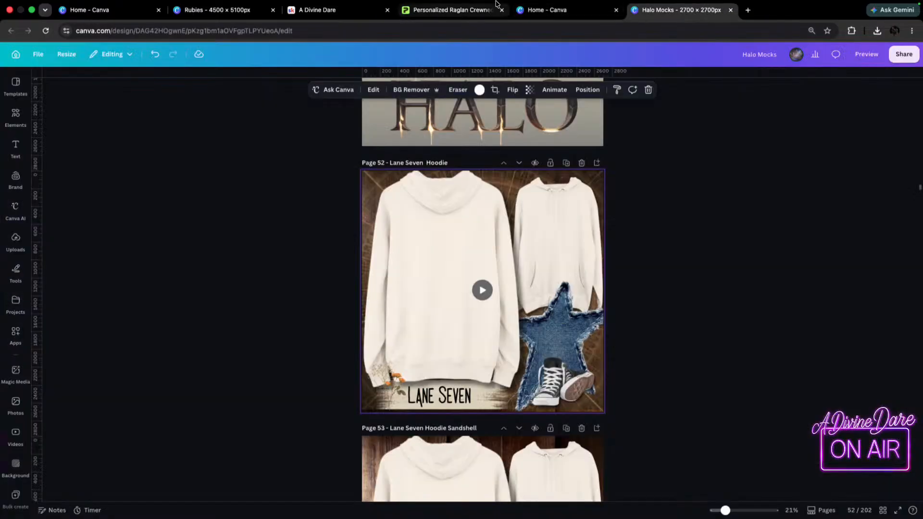
scroll(474, 170, "down", 1)
scroll(474, 171, "down", 3)
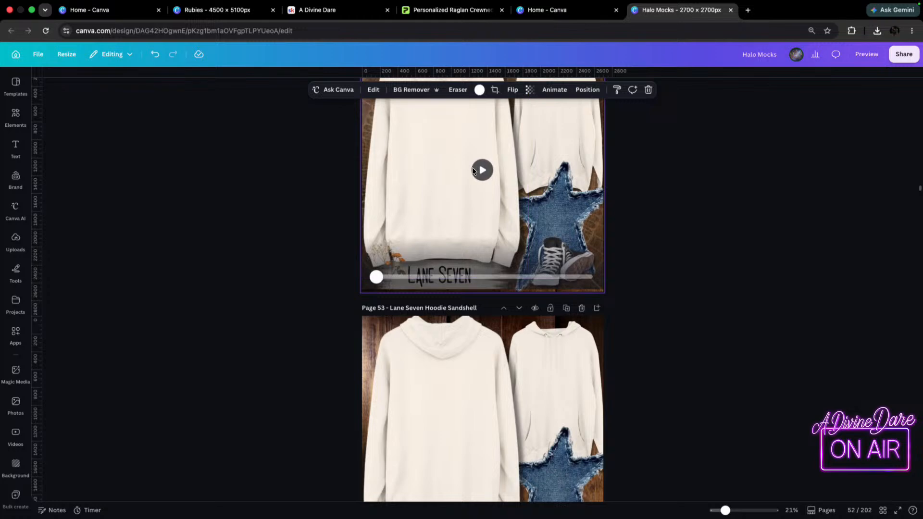
scroll(695, 207, "up", 10)
scroll(696, 210, "down", 6)
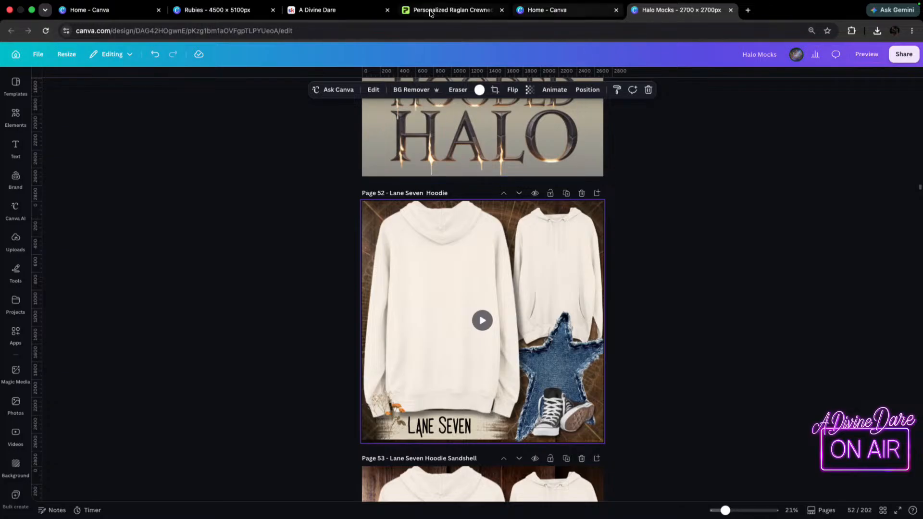
Return to Printify and look over the Lane Seven raglan crewneck's photos and provider details again.
mouse_move(463, 9)
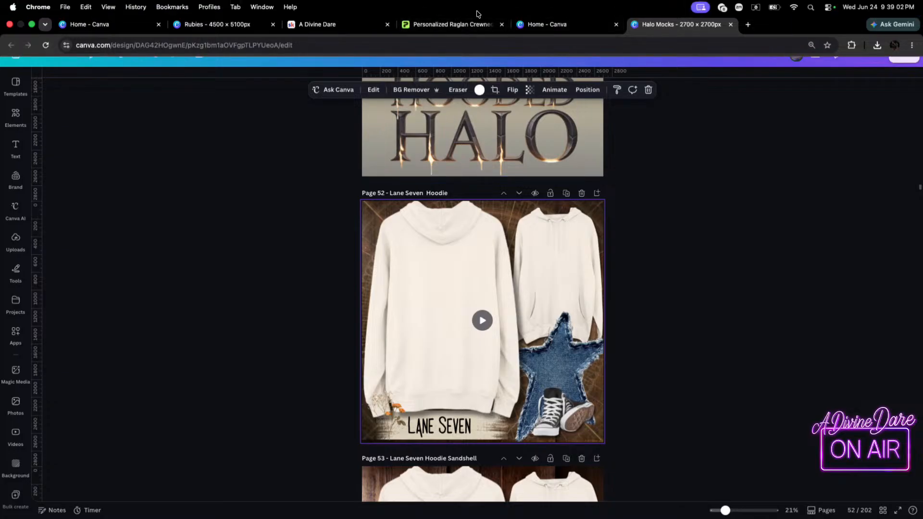
left_click(453, 25)
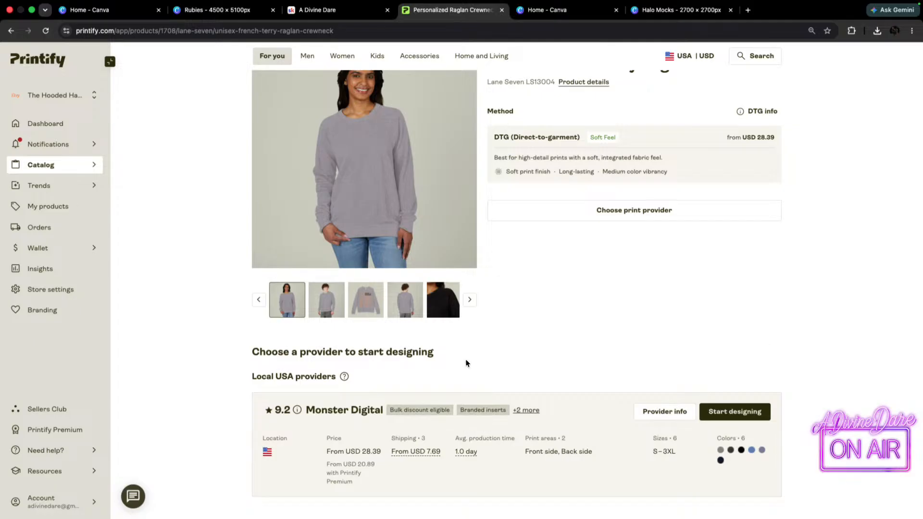
scroll(664, 347, "up", 2)
scroll(598, 340, "down", 1)
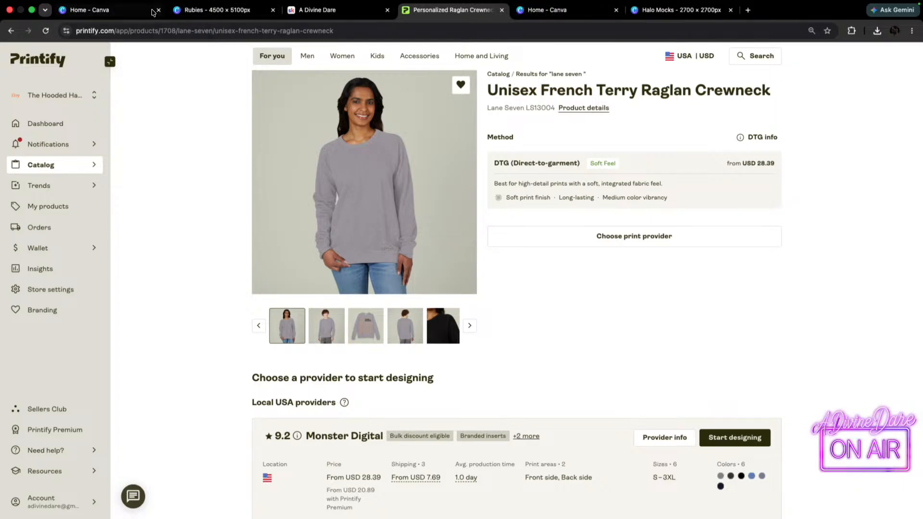
Switch to the Rubies design and examine the shirt artwork and the modelled T-shirt and sweatshirt mockups around pages 451 to 455.
left_click(231, 10)
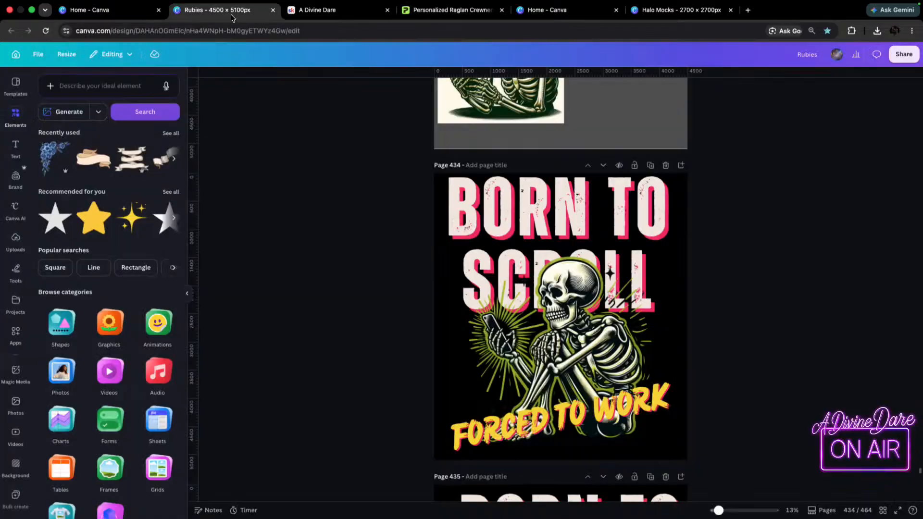
scroll(832, 410, "down", 20)
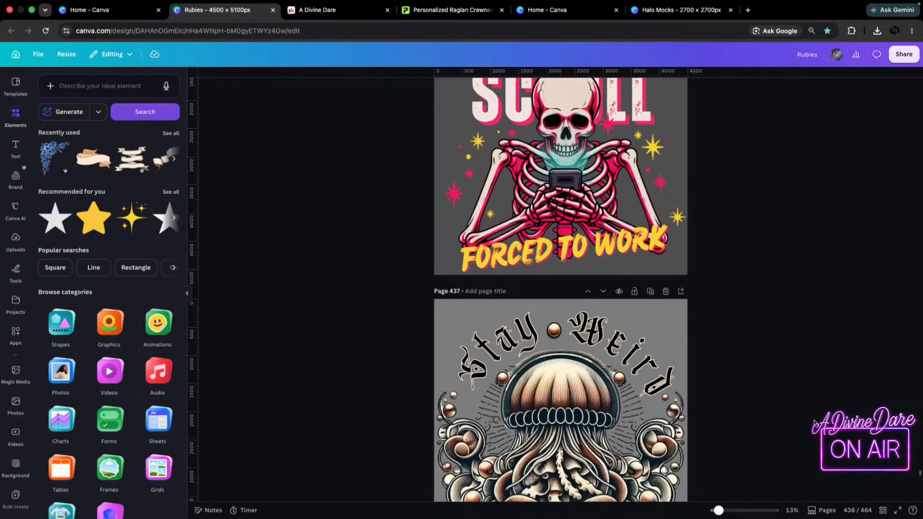
scroll(797, 431, "down", 20)
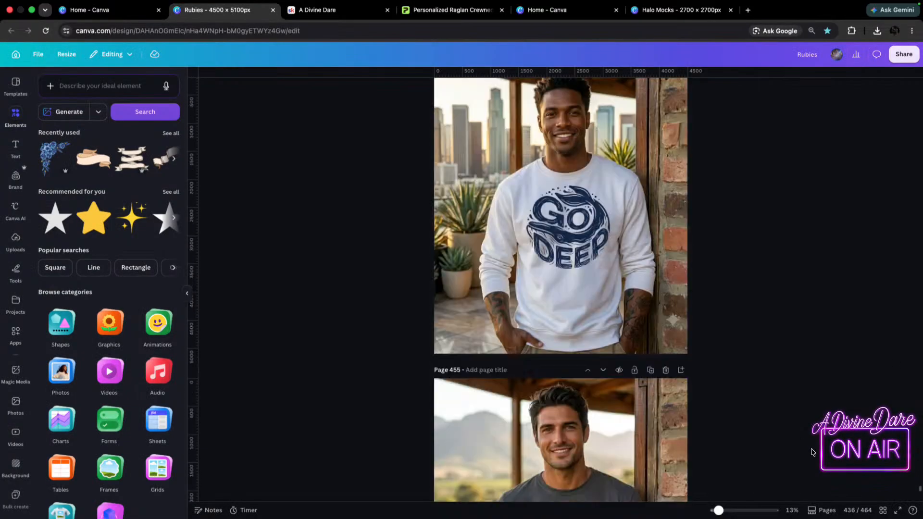
scroll(817, 446, "up", 12)
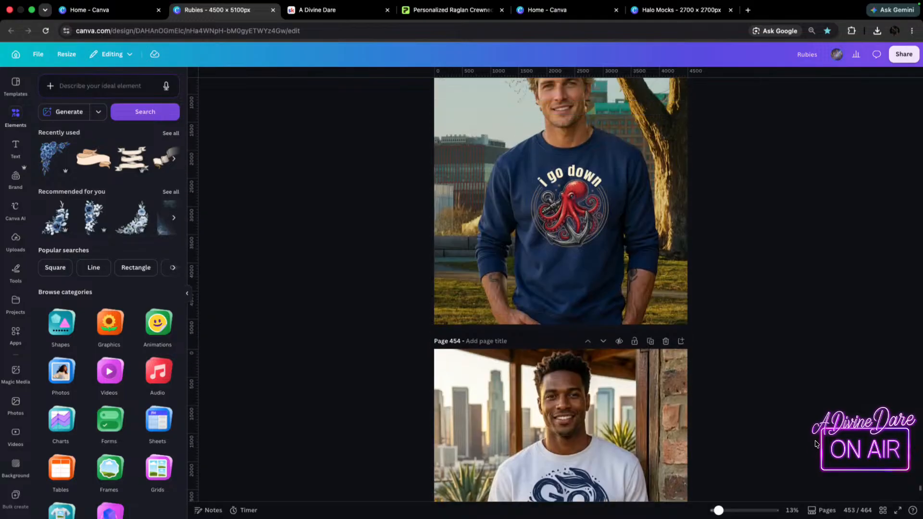
scroll(810, 454, "down", 5)
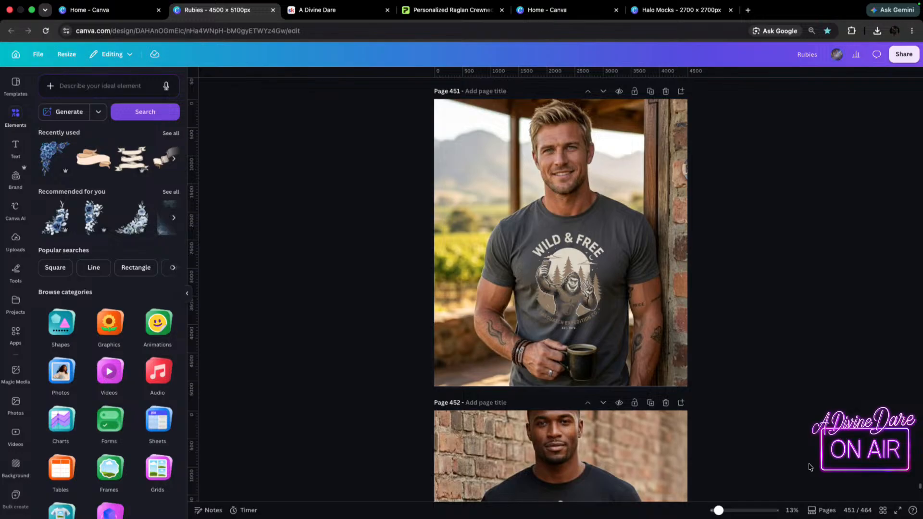
scroll(746, 497, "down", 4)
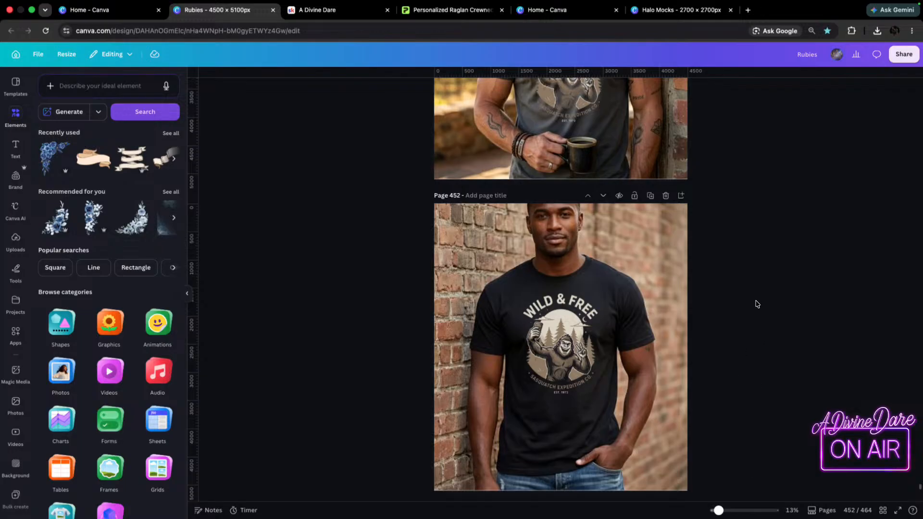
scroll(758, 304, "down", 2)
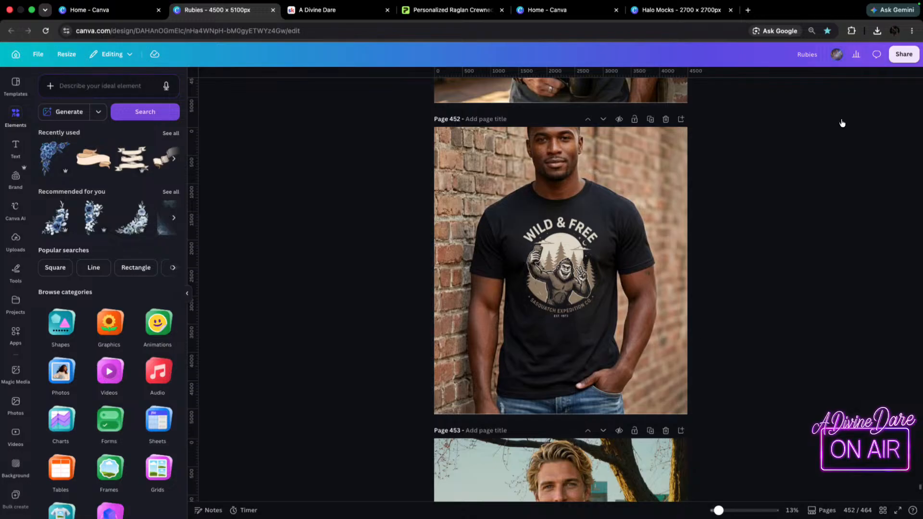
scroll(686, 338, "down", 2)
scroll(687, 338, "down", 2)
scroll(715, 423, "up", 5)
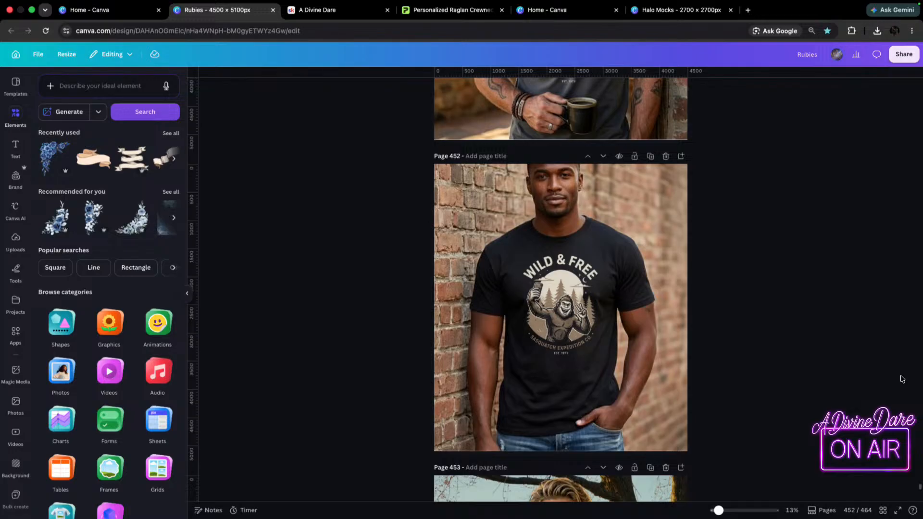
scroll(782, 388, "down", 2)
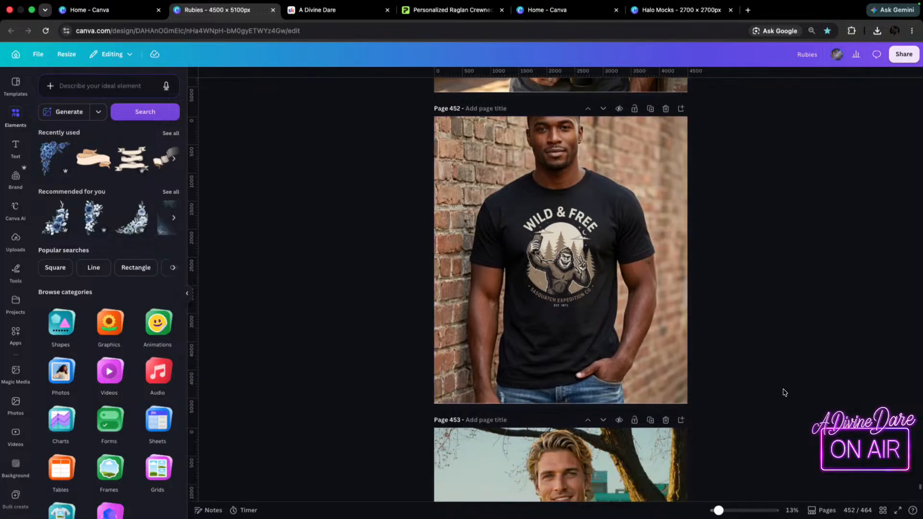
scroll(710, 316, "down", 1)
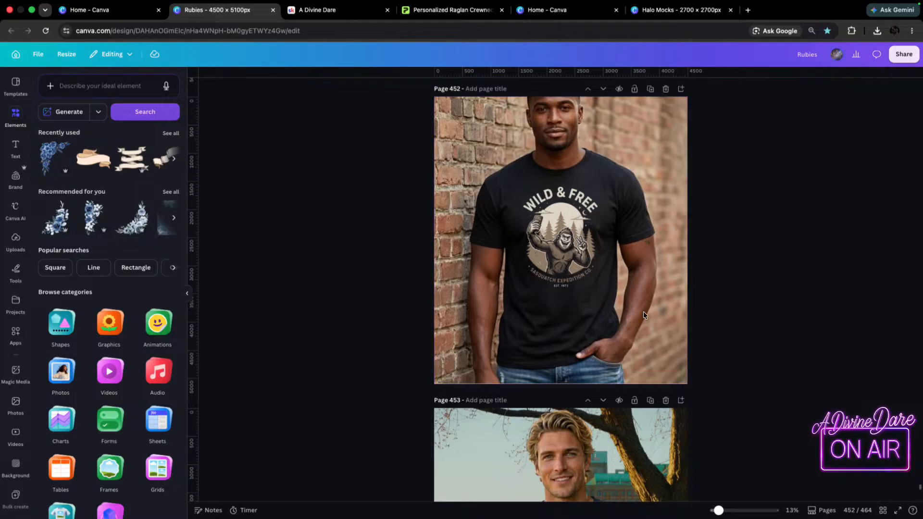
scroll(706, 290, "down", 5)
scroll(706, 291, "down", 13)
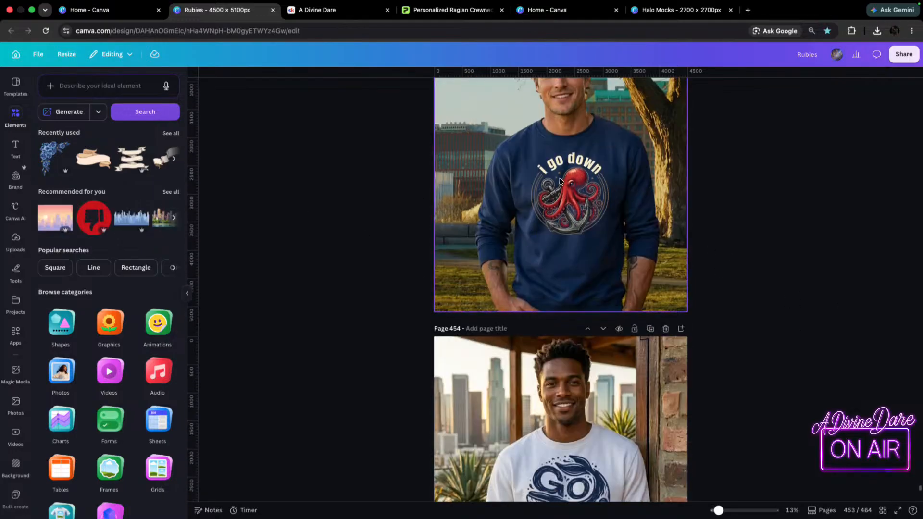
scroll(729, 240, "up", 20)
scroll(733, 239, "up", 20)
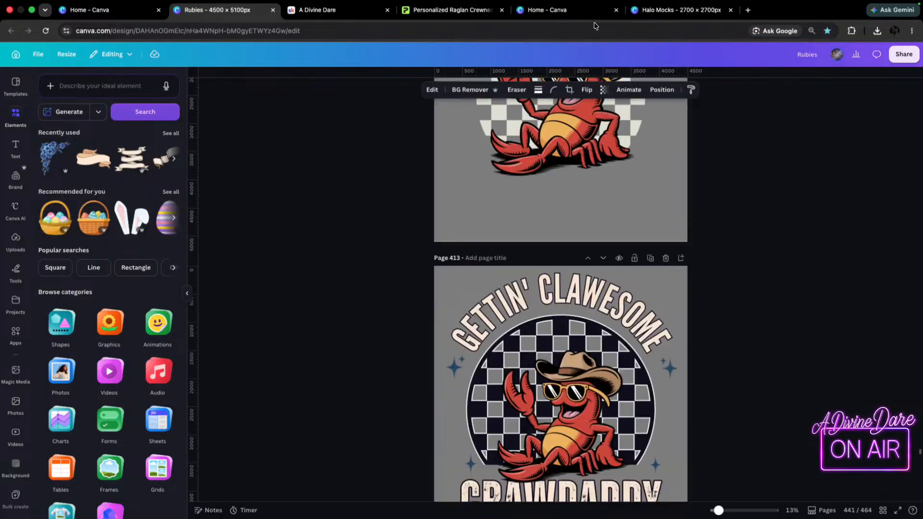
Return to the Halo Mocks design, clear the selection on page 52, and switch back to the raglan crewneck page in Printify.
left_click(678, 9)
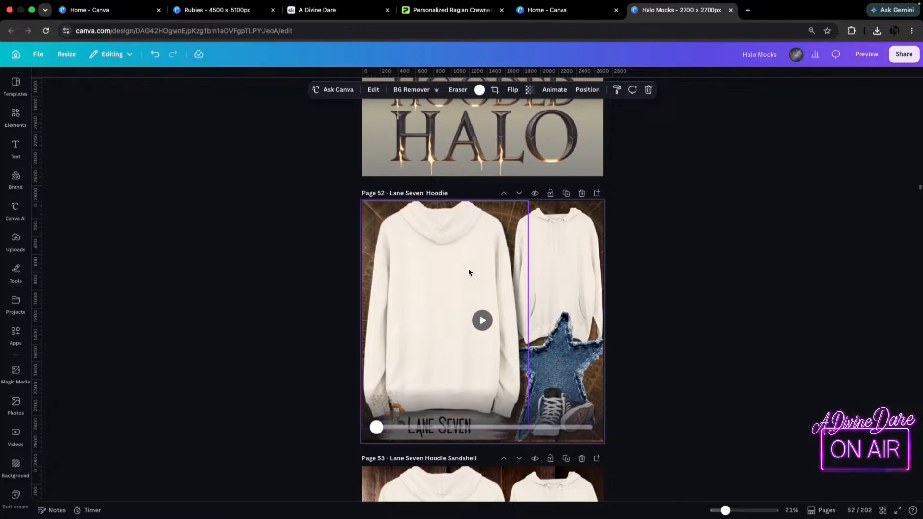
left_click(808, 328)
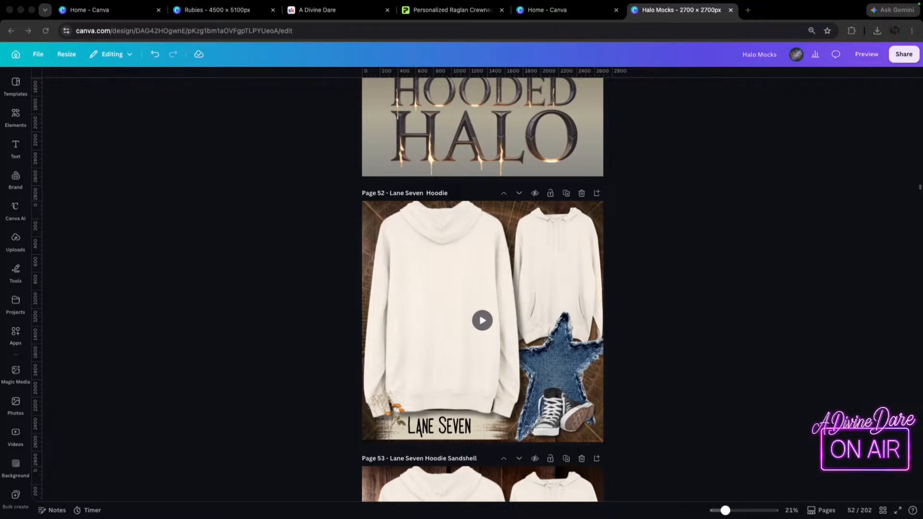
key("ctrl+Up")
key("ctrl+Up")
key("ctrl+Up")
key("ctrl+Up")
left_click(451, 21)
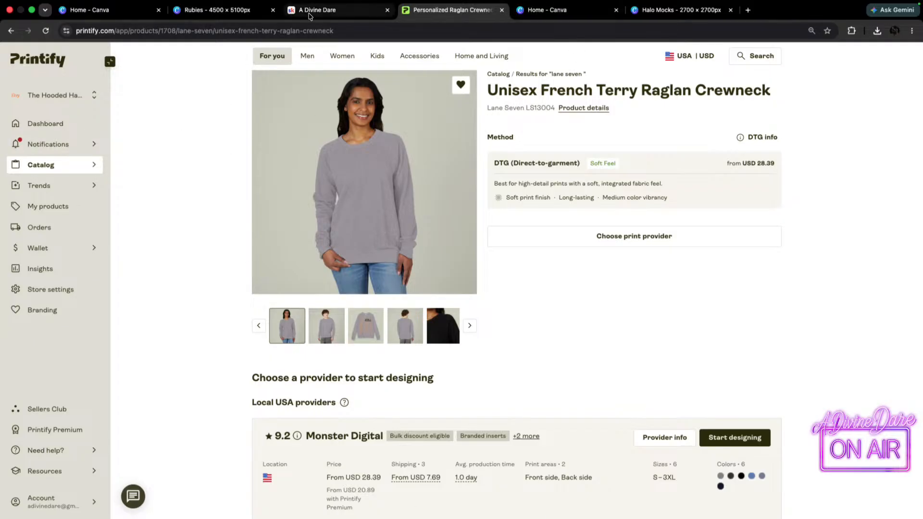
left_click_drag(439, 9, 1, 89)
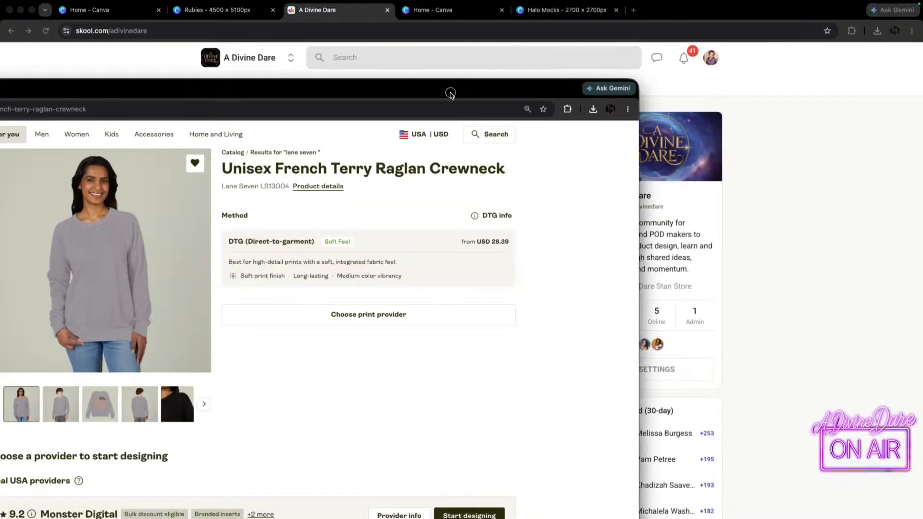
left_click_drag(451, 90, 753, 37)
left_click(296, 19)
left_click_drag(296, 22, 440, 8)
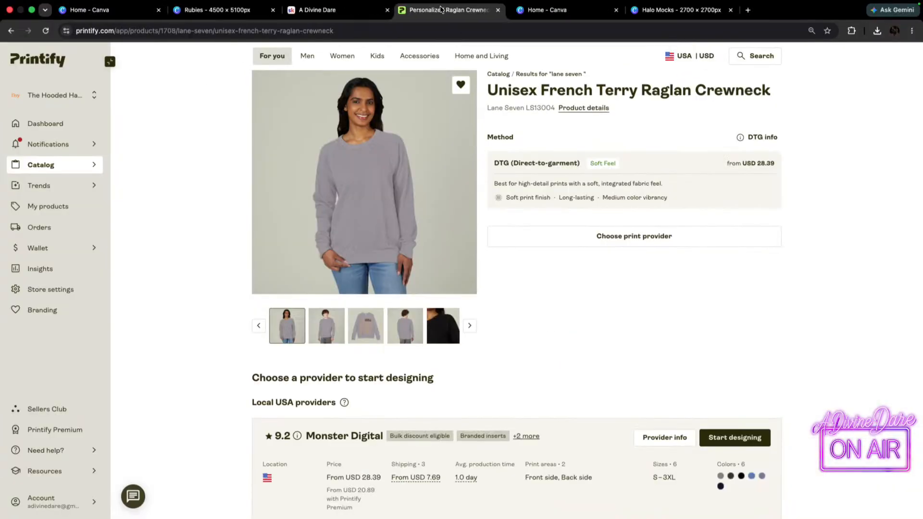
Go back to the "lane seven" catalog results and open Lane Seven's Unisex French Terry Hoodie.
left_click(10, 31)
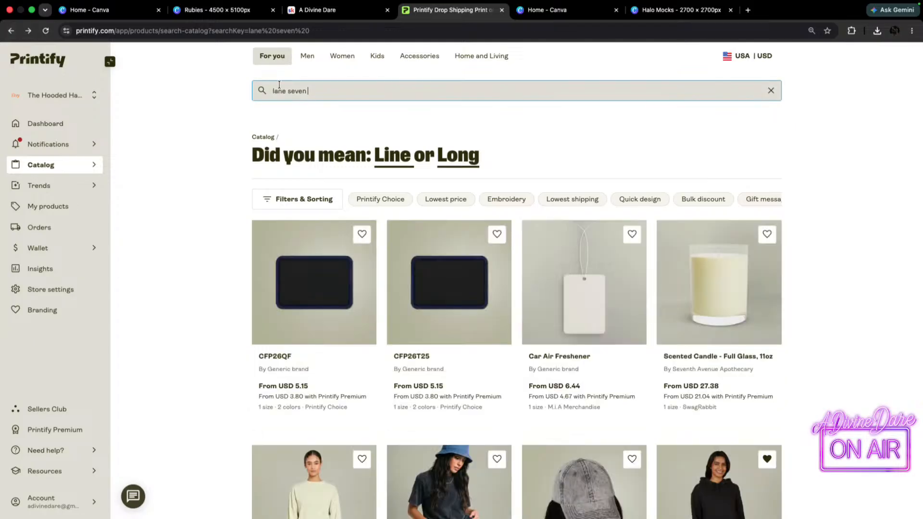
scroll(351, 354, "down", 4)
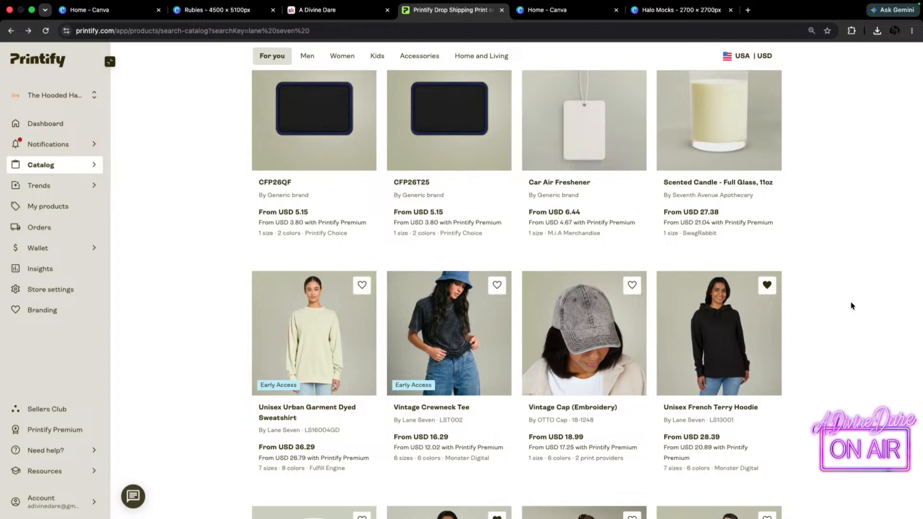
left_click(765, 308)
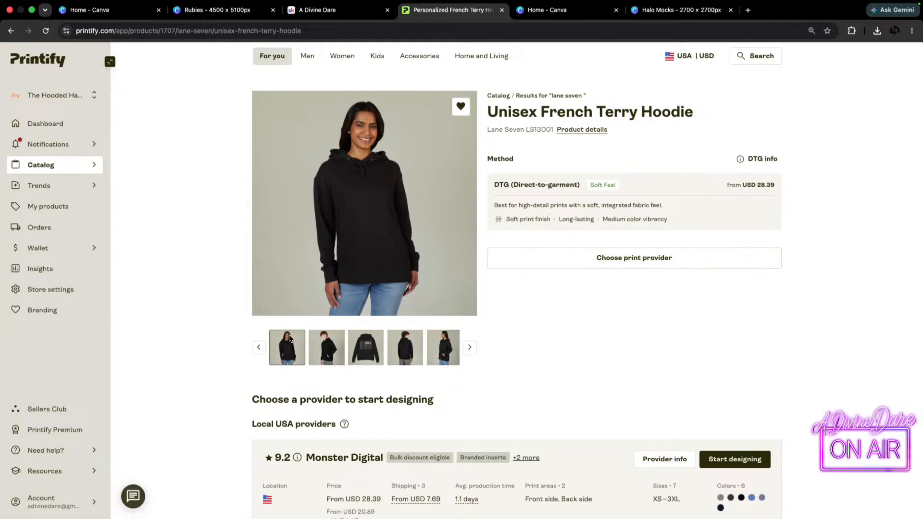
Look over the French Terry Hoodie's photos and provider details, and start designing it with Monster Digital.
scroll(334, 389, "down", 4)
scroll(443, 268, "up", 1)
scroll(443, 268, "up", 4)
scroll(516, 451, "down", 3)
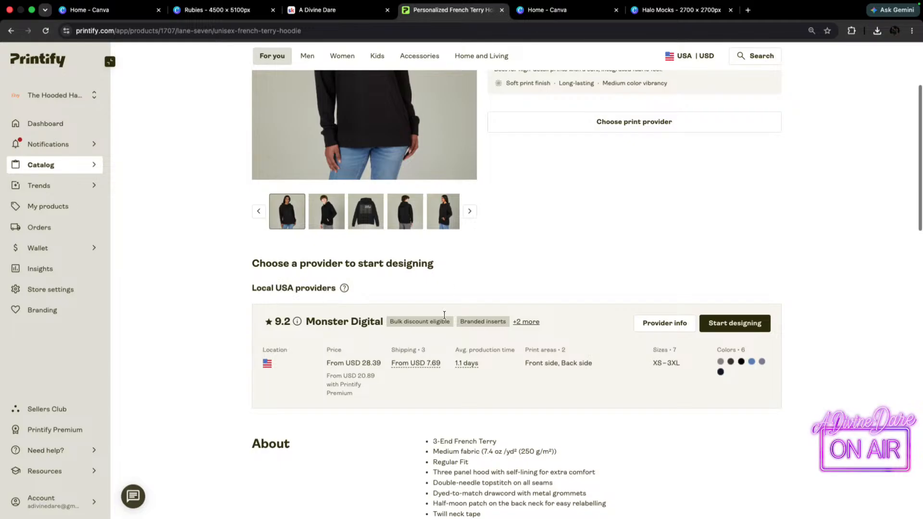
scroll(690, 299, "up", 3)
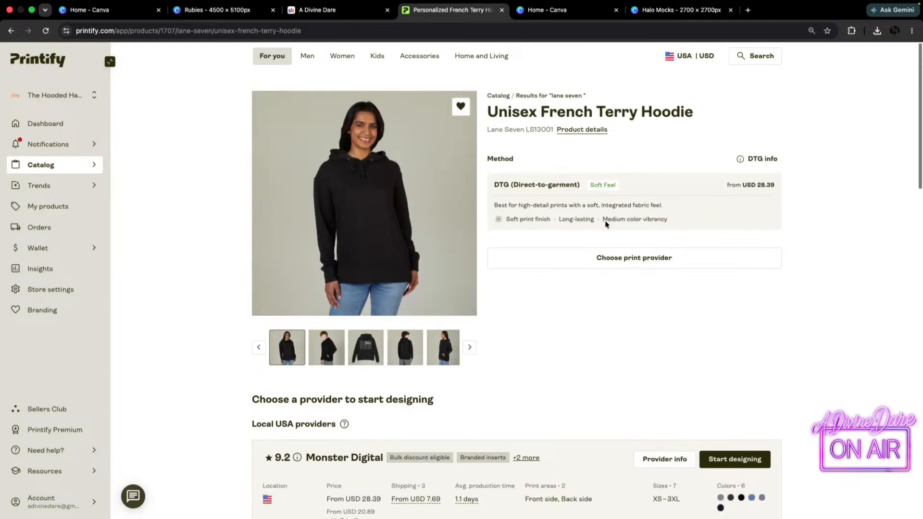
scroll(594, 194, "down", 1)
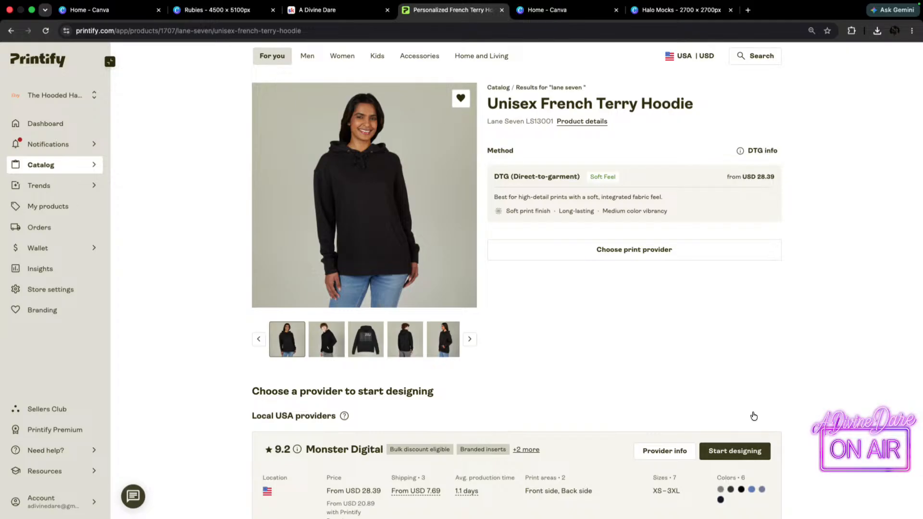
scroll(752, 457, "down", 4)
left_click(745, 259)
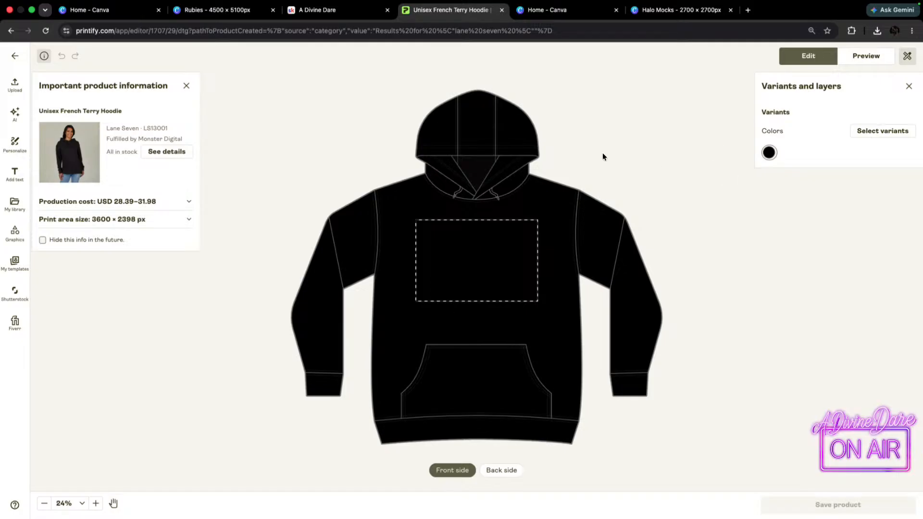
Add the Graphite Heather, Charcoal Heather, Heather Royal, Heather Denim and Navy colour variants to the hoodie alongside Black.
left_click(864, 133)
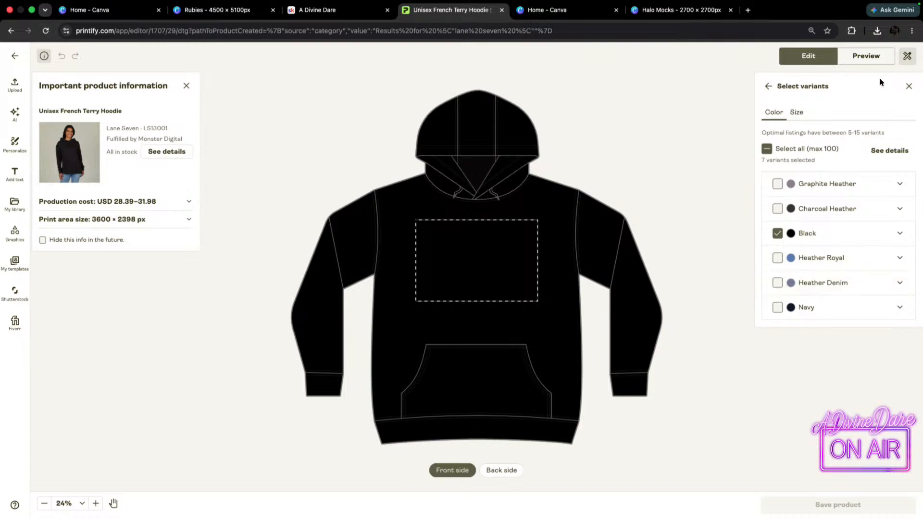
left_click(776, 183)
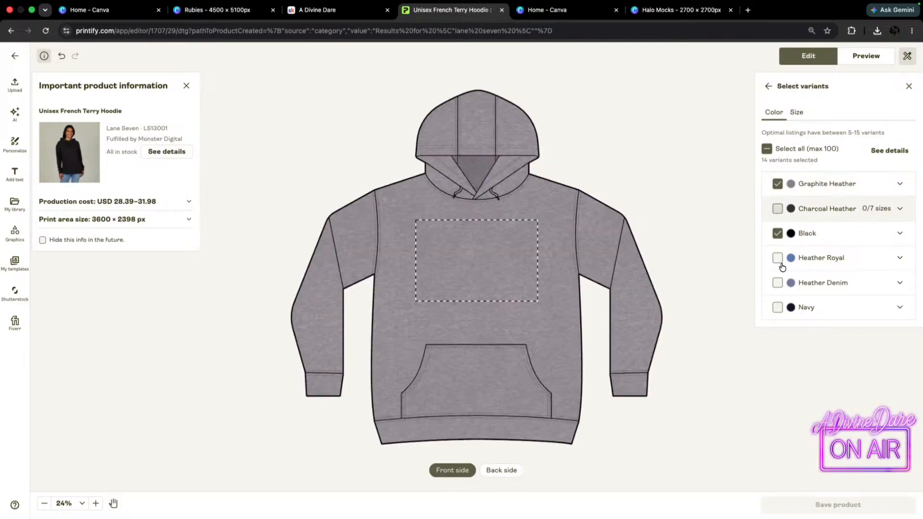
left_click(777, 208)
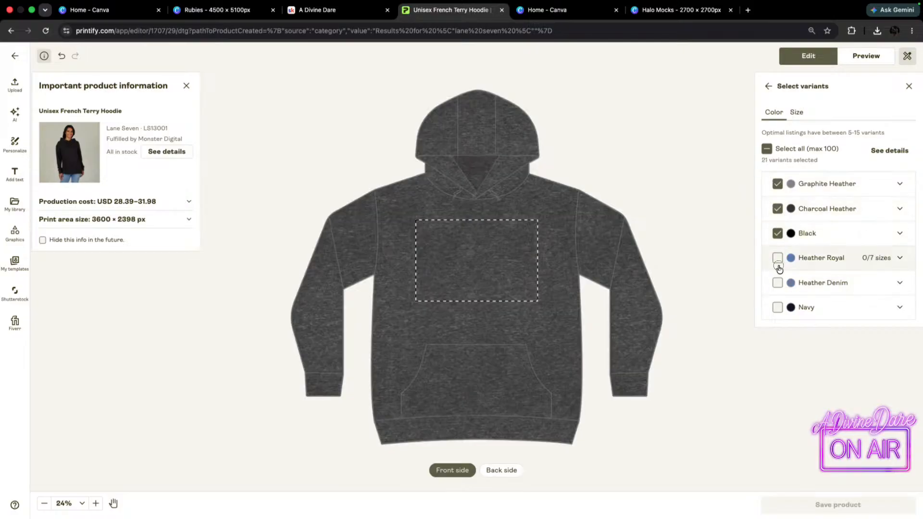
left_click(776, 259)
left_click(777, 283)
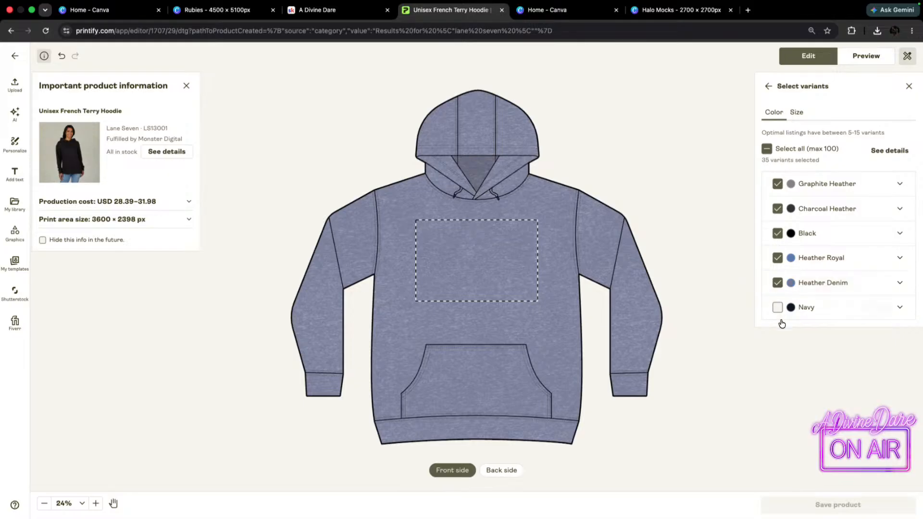
left_click(777, 309)
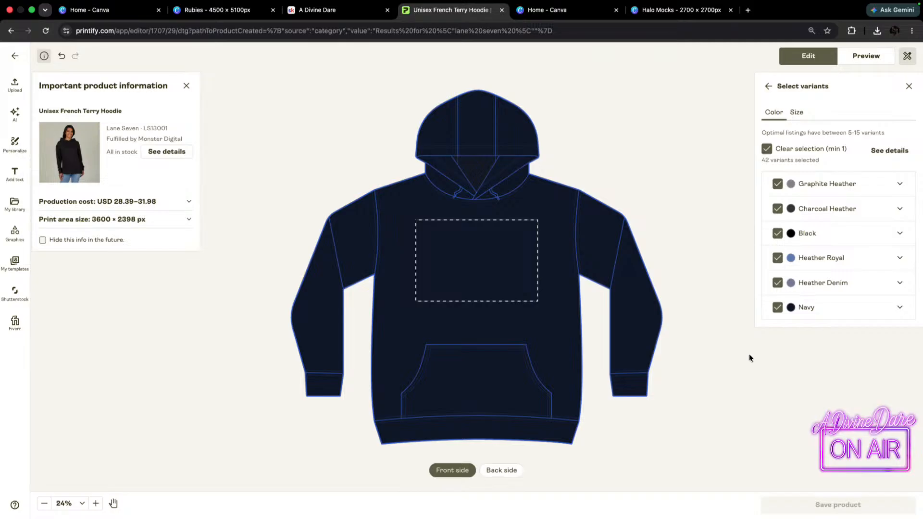
Preview the hoodie in Graphite Heather and download its front mockup image.
left_click(873, 60)
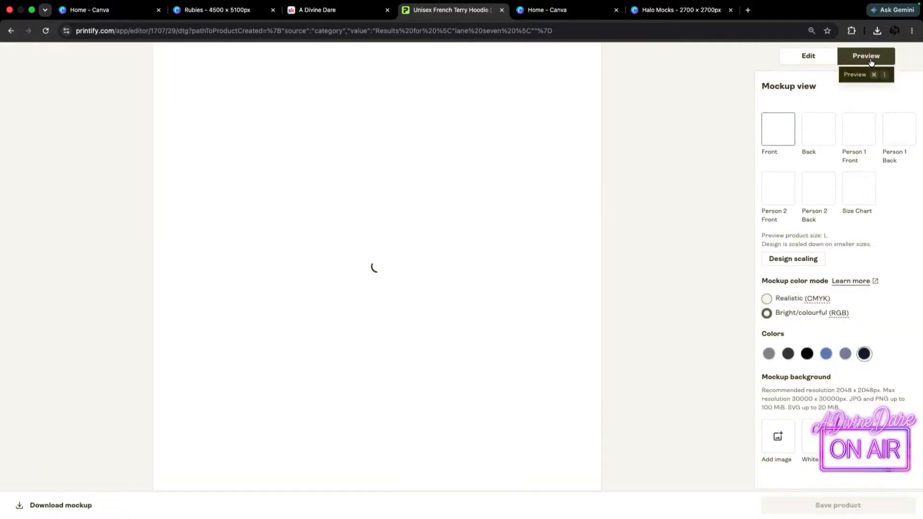
left_click(769, 355)
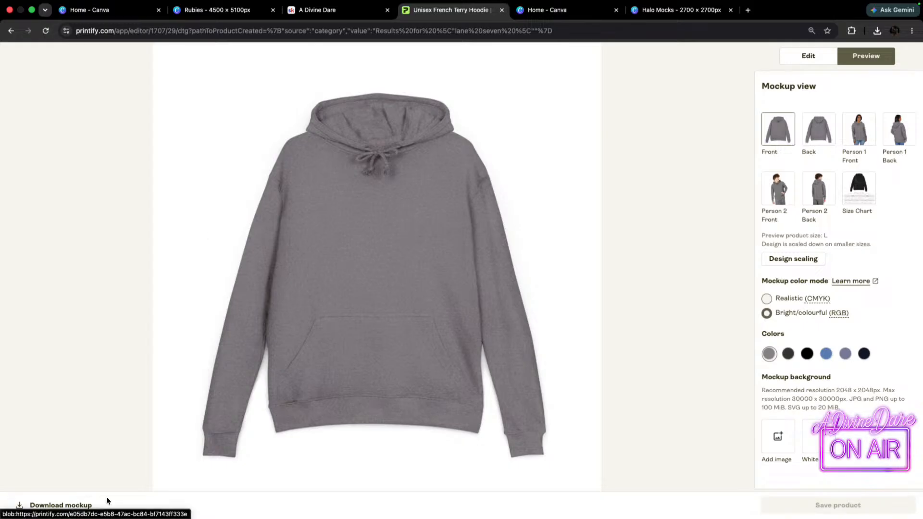
left_click(59, 508)
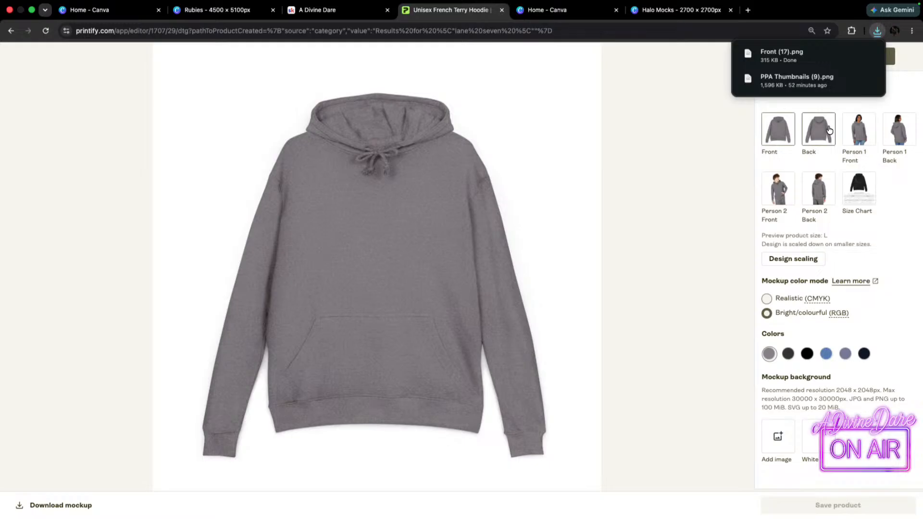
Download the Graphite Heather hoodie's back mockup image and switch to the Halo Mocks design in Canva.
left_click(830, 128)
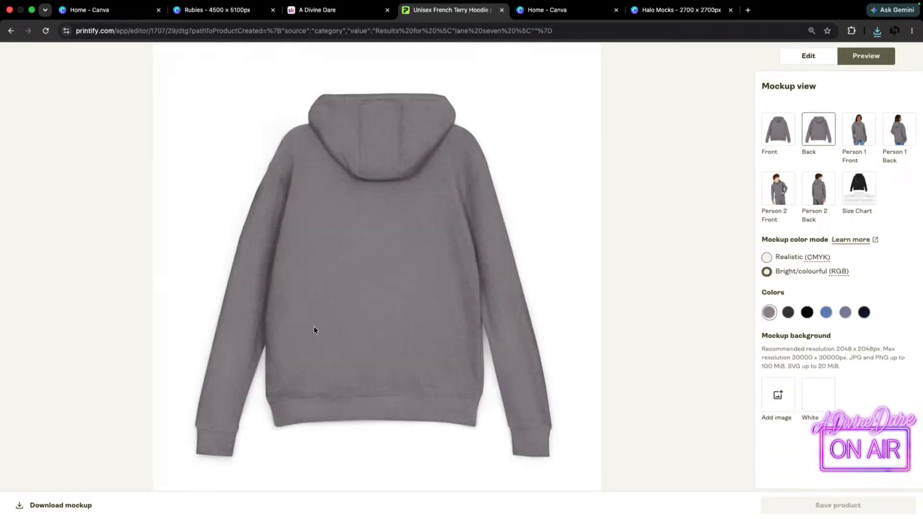
left_click(61, 505)
left_click(680, 26)
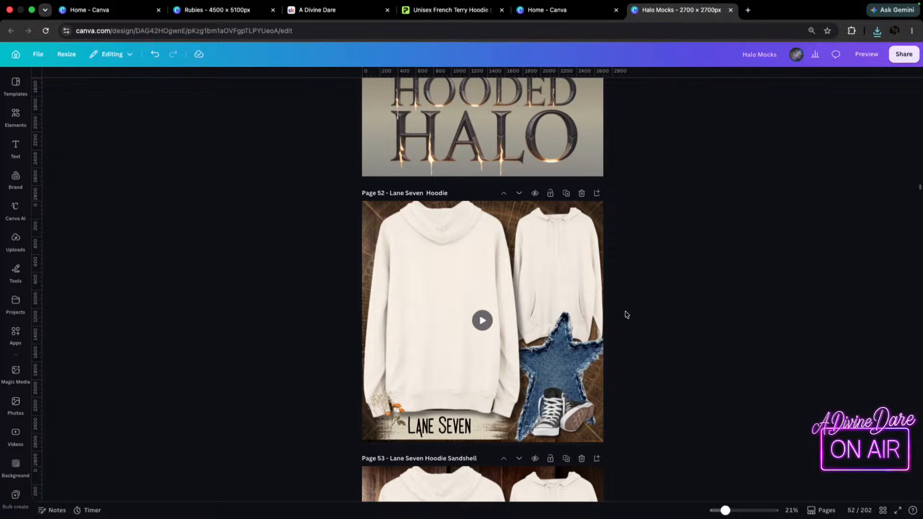
Place the downloaded Back_.png image on page 52 and delete the cream back-view hoodie it replaces.
scroll(491, 398, "down", 3)
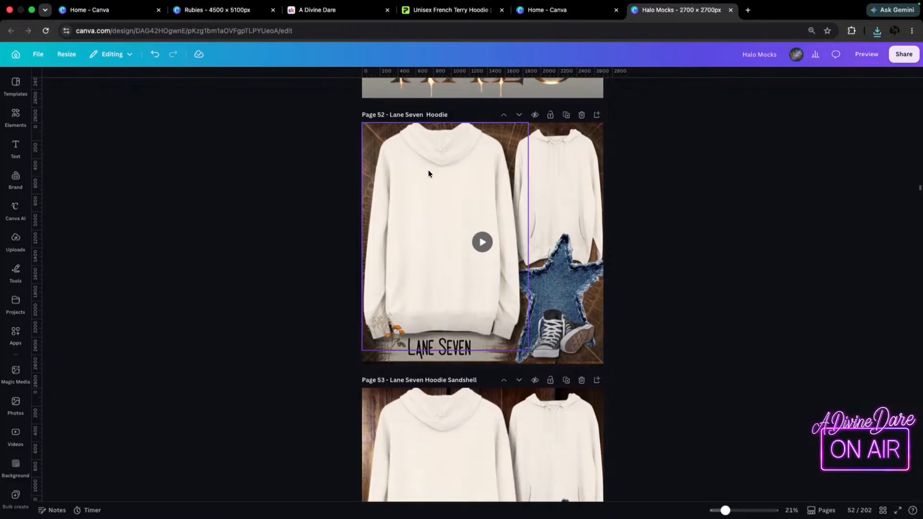
left_click(446, 164)
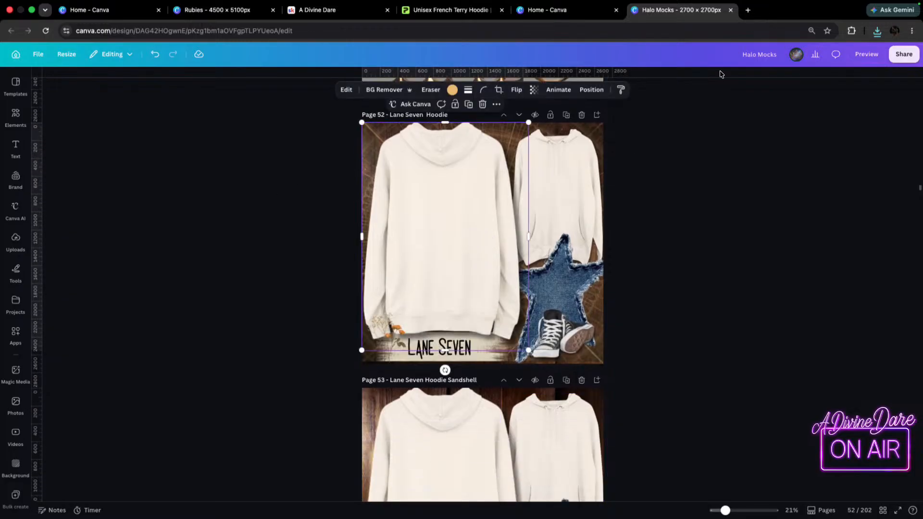
left_click(877, 31)
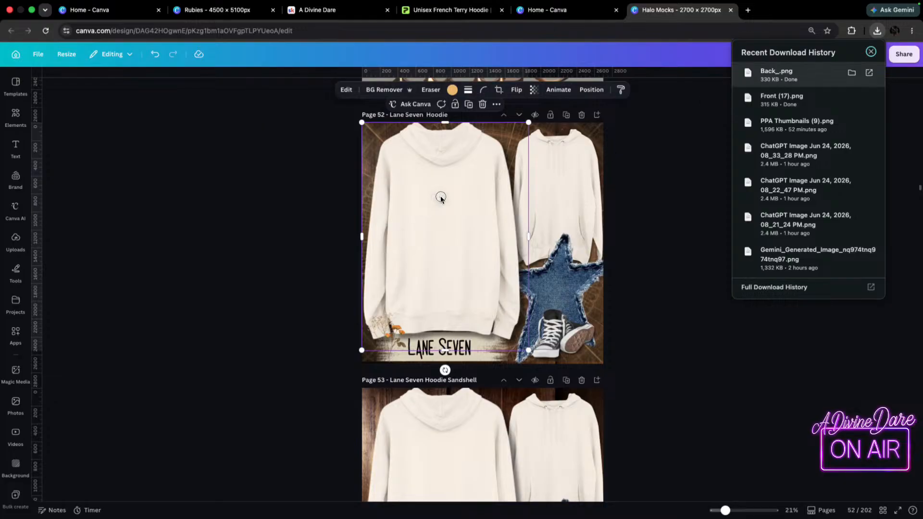
left_click_drag(768, 77, 418, 213)
left_click_drag(470, 234, 453, 229)
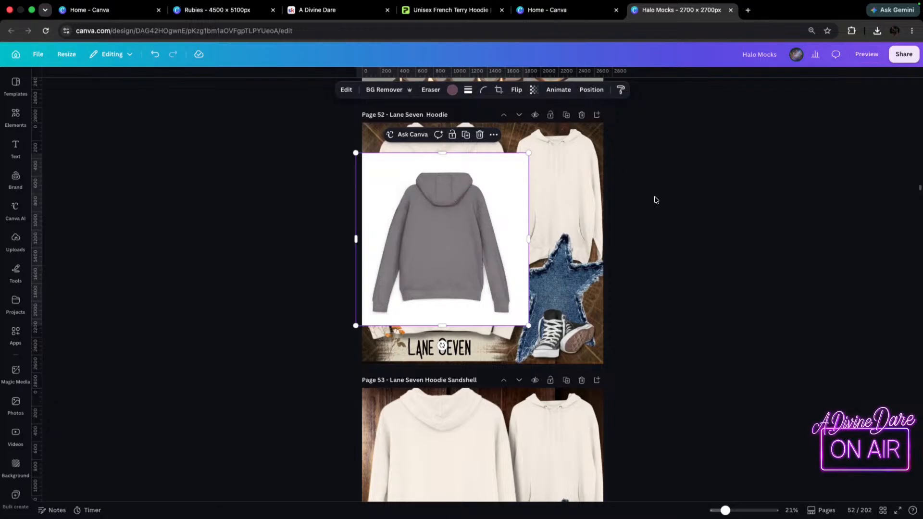
left_click_drag(480, 218, 430, 141)
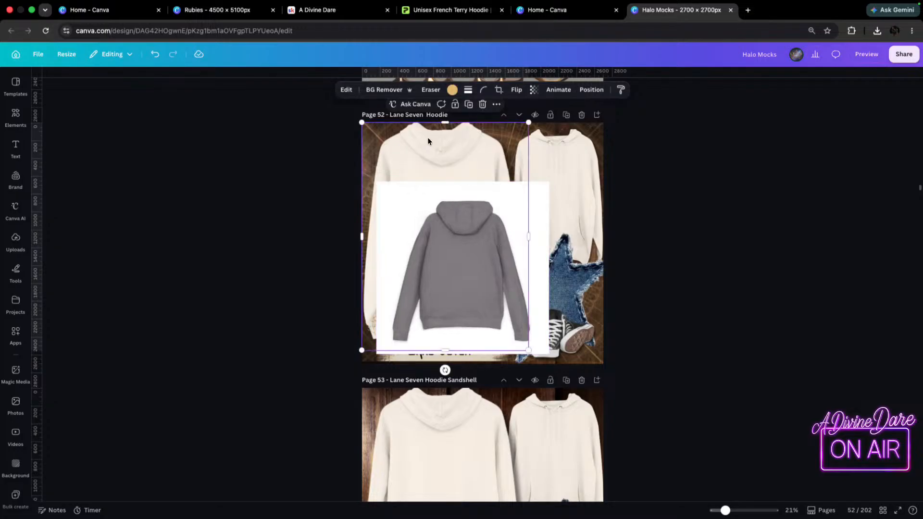
key("Delete")
Remove the background from the grey back-view hoodie and enlarge it to fill the left side of page 52, behind the Lane Seven label.
left_click(588, 154)
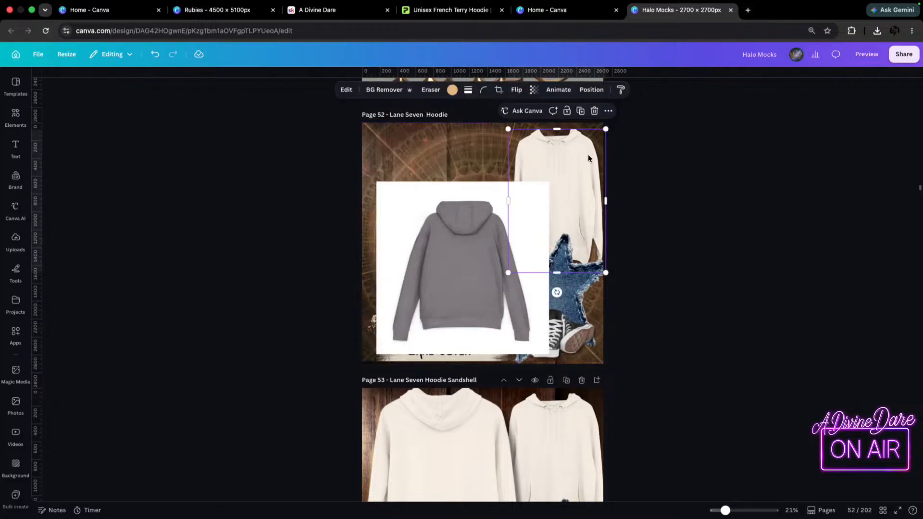
left_click(451, 241)
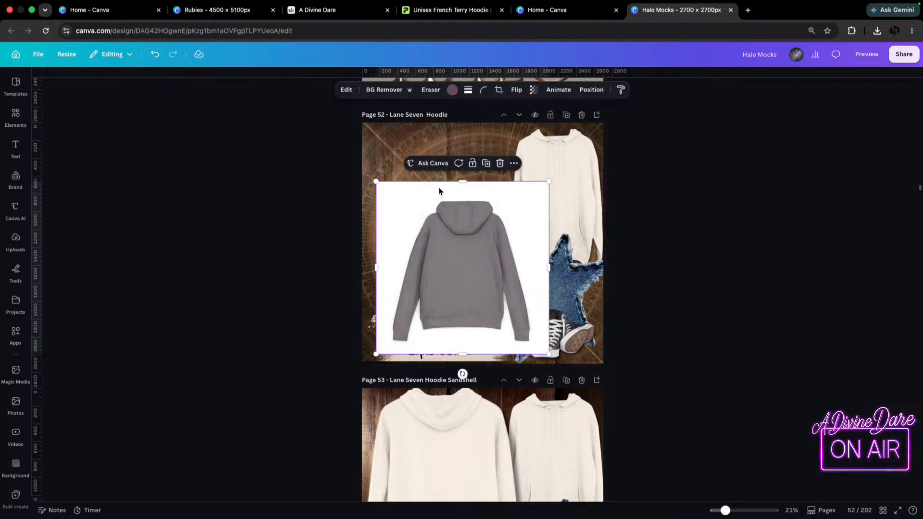
left_click(416, 92)
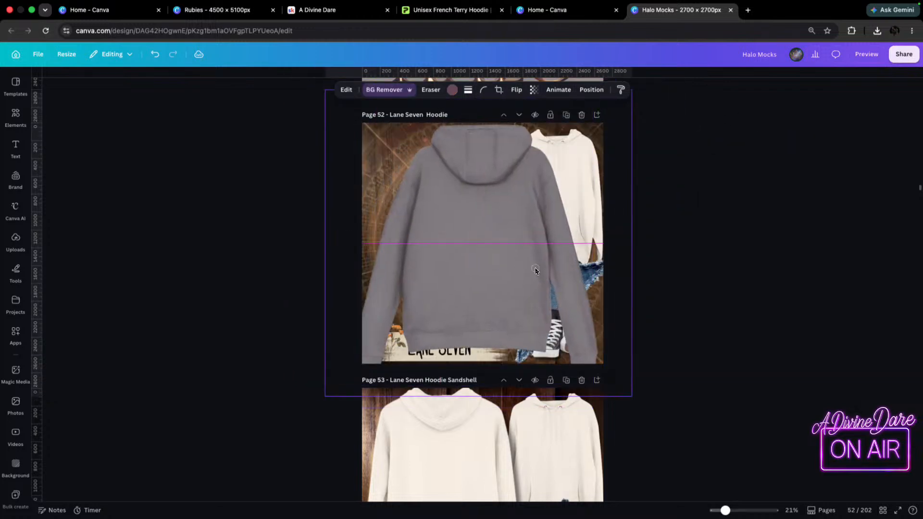
left_click_drag(632, 398, 577, 342)
left_click_drag(493, 290, 484, 313)
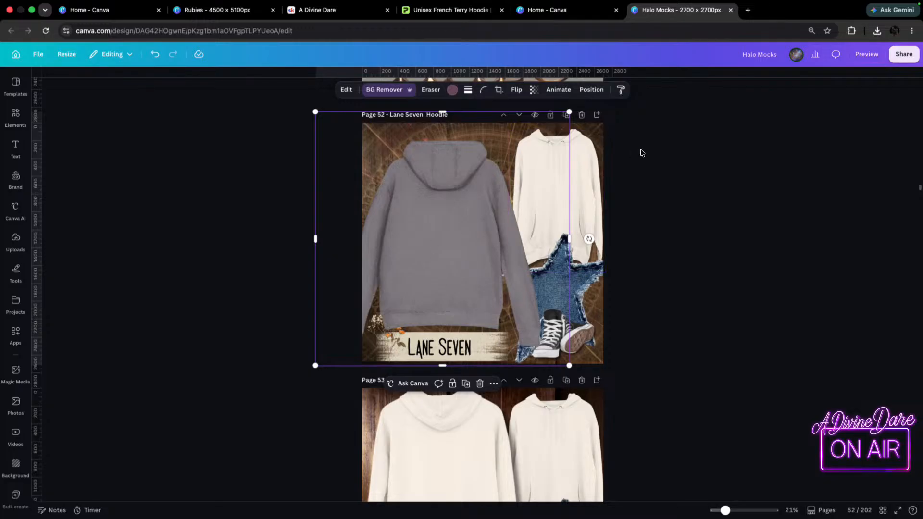
Replace the cream front-view hoodie on page 52 with the downloaded Front (17).png, background removed, behind the denim star.
left_click(588, 155)
key("Delete")
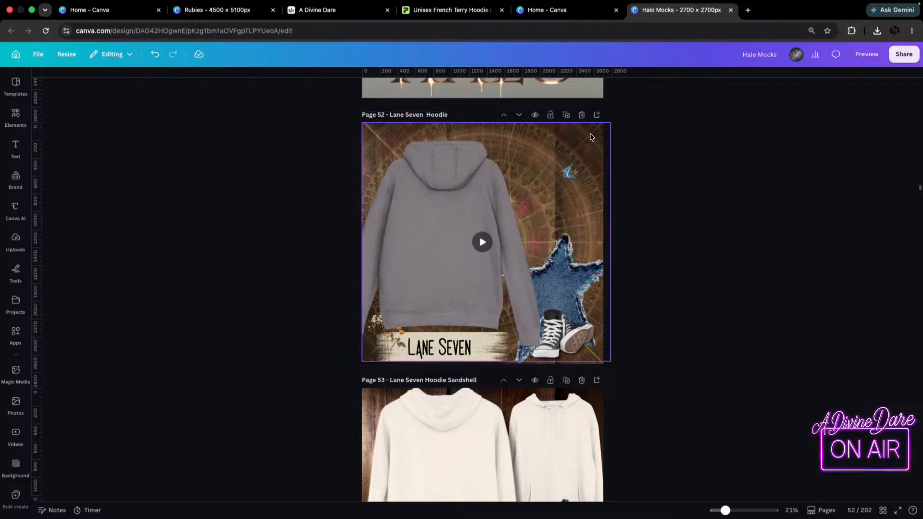
left_click(877, 30)
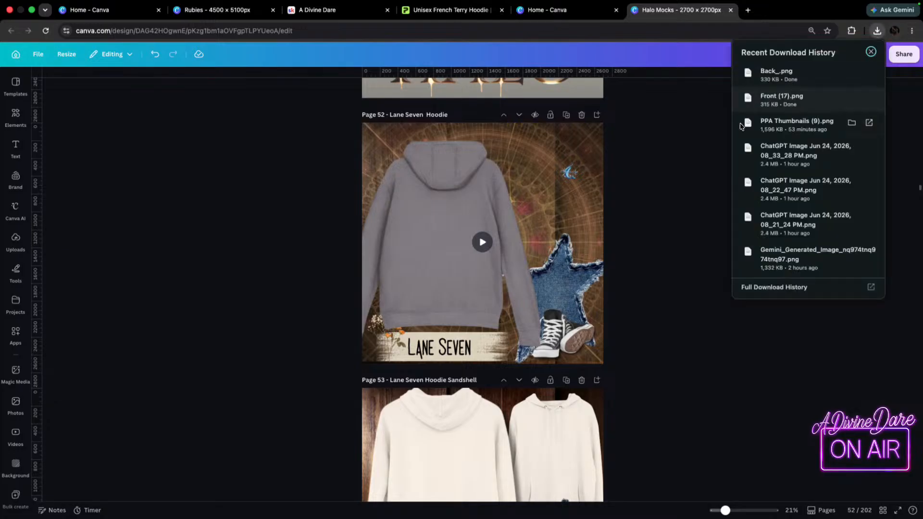
left_click_drag(774, 100, 529, 187)
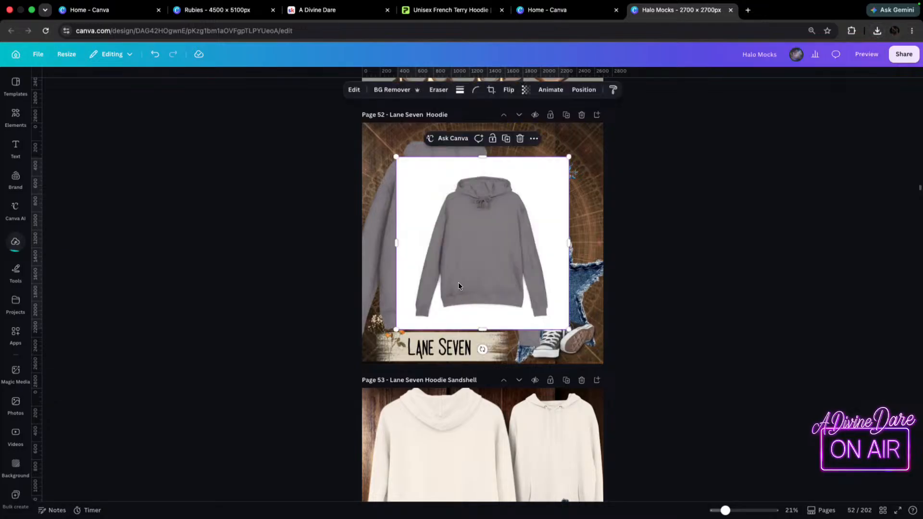
left_click_drag(470, 302, 535, 267)
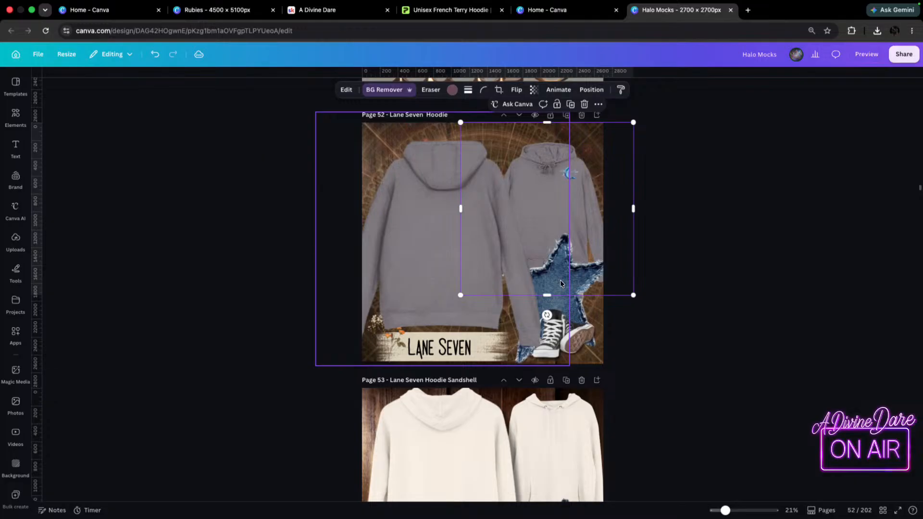
Nudge the grey front-view hoodie towards the page's upper right corner and delete the blue butterfly over it.
left_click(771, 225)
left_click_drag(597, 177, 601, 189)
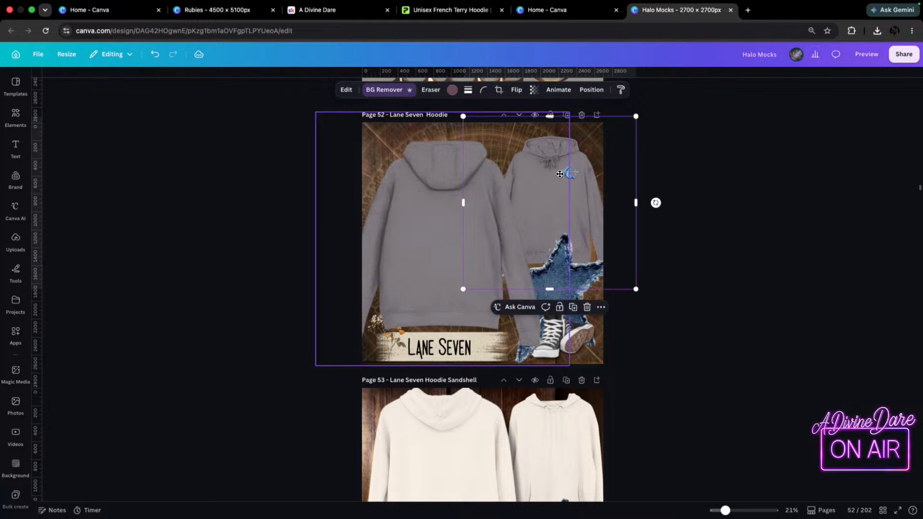
left_click(560, 174)
key("Delete")
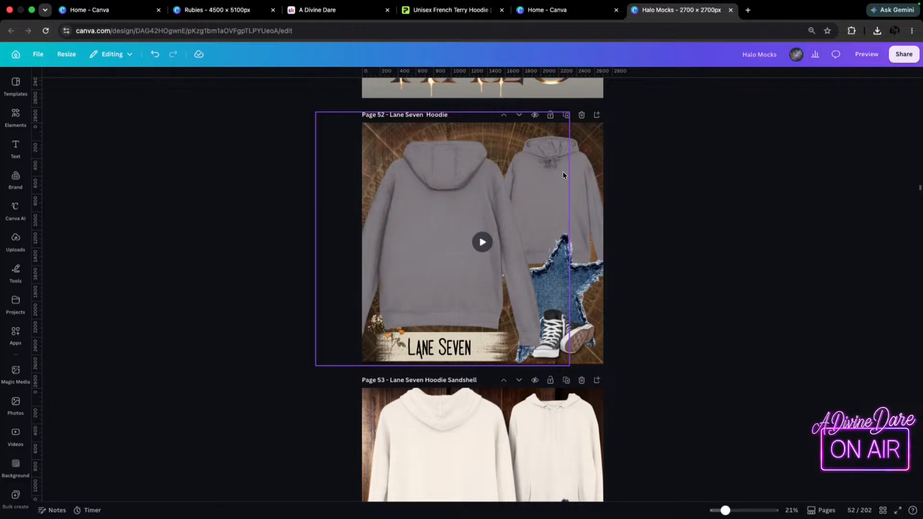
Shift the grey back-view hoodie on page 52 slightly to the right so its left sleeve sits within the page.
mouse_move(41, 3)
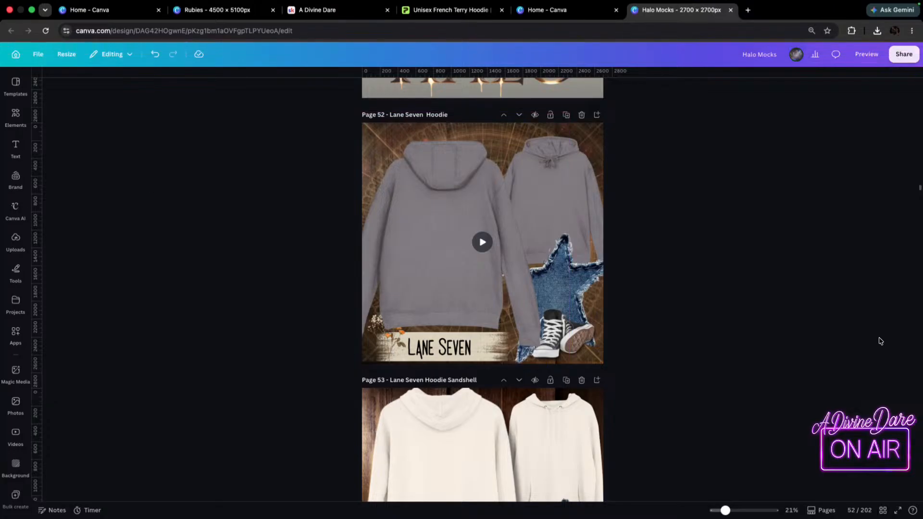
scroll(533, 325, "down", 1)
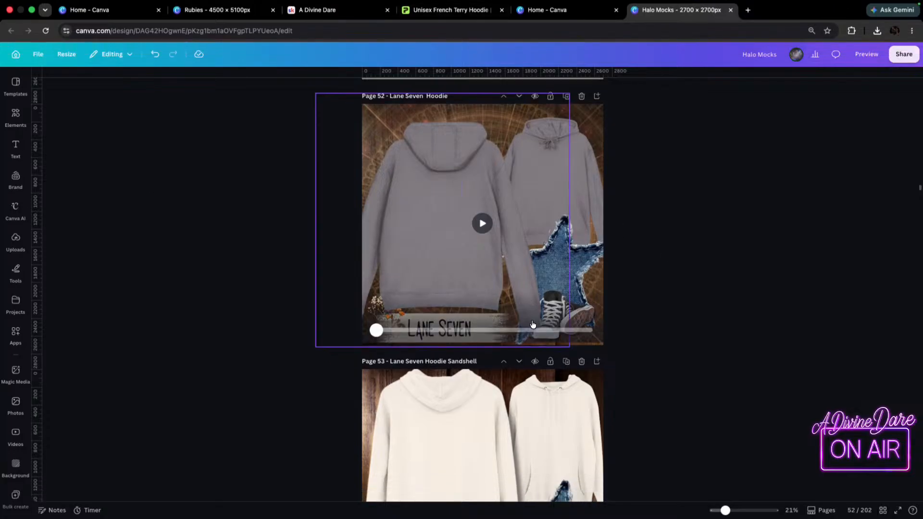
scroll(533, 325, "down", 4)
scroll(534, 290, "up", 1)
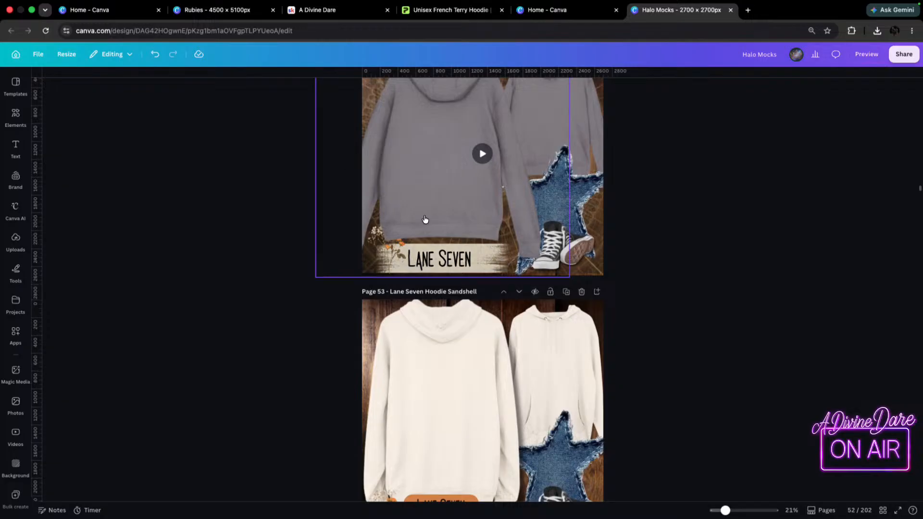
left_click(439, 183)
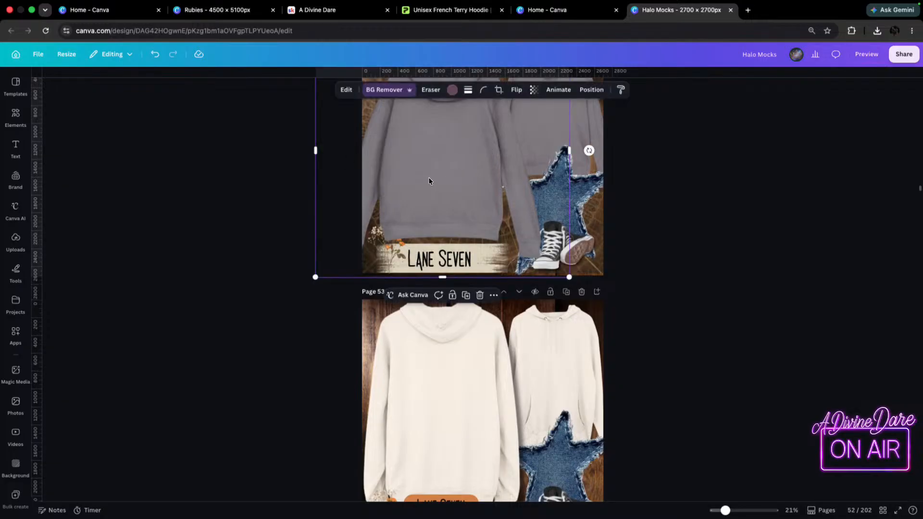
scroll(428, 177, "up", 7)
scroll(431, 310, "down", 1)
mouse_move(430, 311)
left_mouse_down()
mouse_move(494, 315)
mouse_move(445, 312)
left_mouse_up()
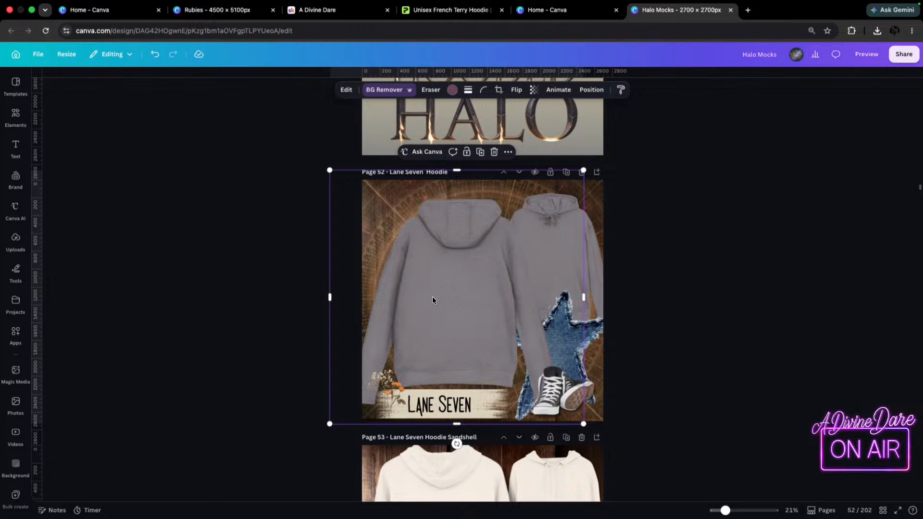
Enlarge and recentre the grey back-view hoodie on page 52, and compare it with the mockup in Printify.
left_click(328, 167)
left_click(357, 210)
left_click_drag(330, 170, 313, 157)
left_click_drag(408, 249, 446, 308)
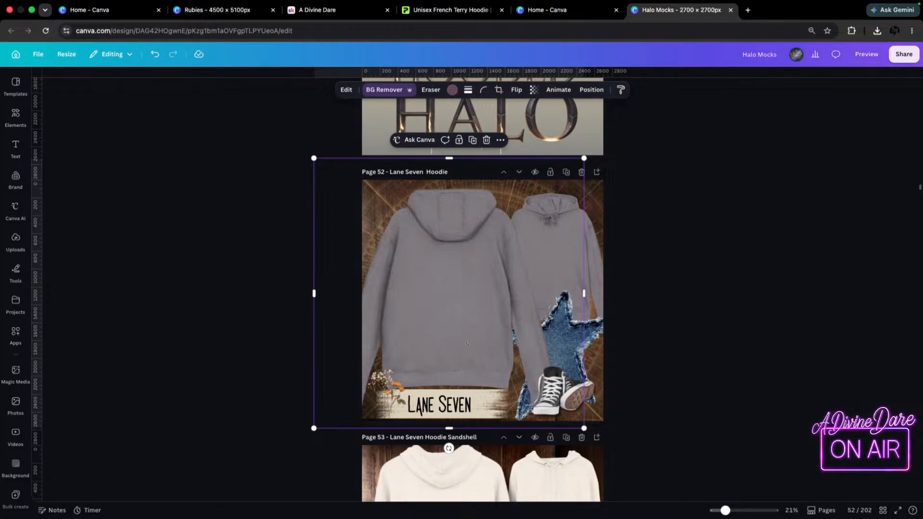
left_click(472, 11)
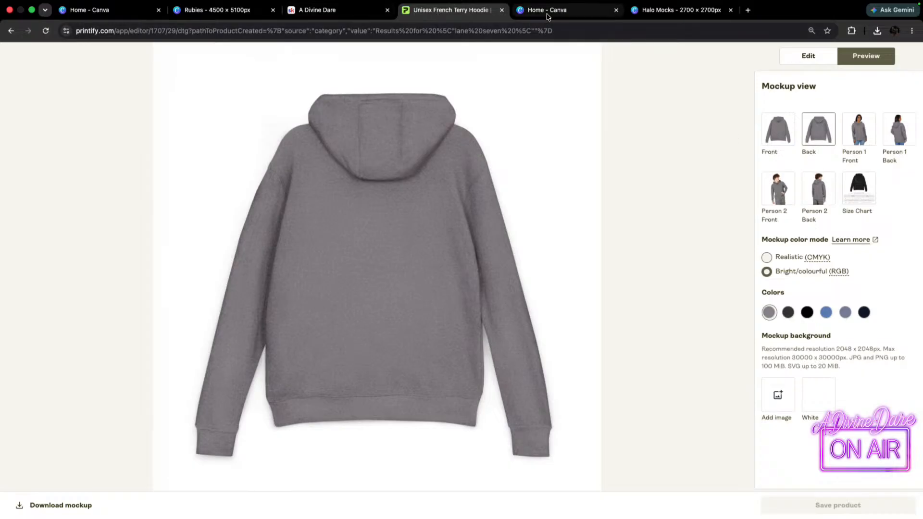
left_click(673, 11)
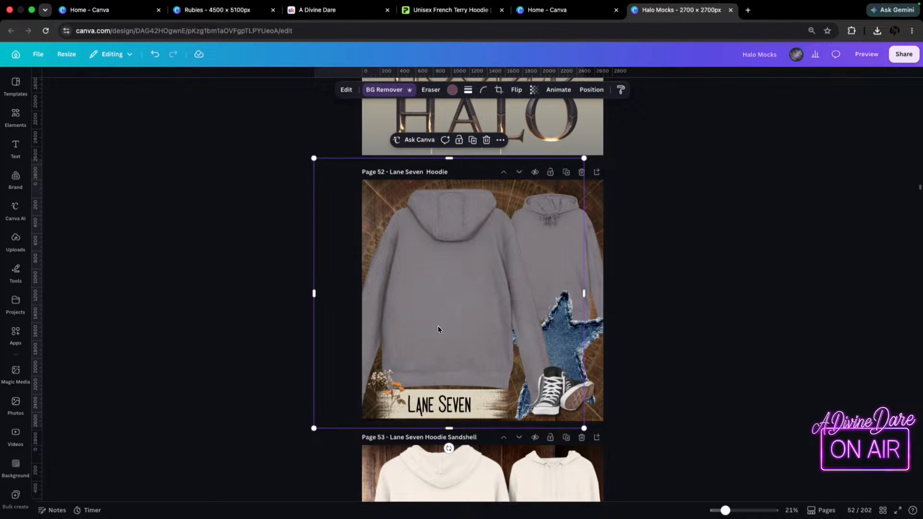
Delete the cream back-view hoodie on page 53 and move the grey back-view hoodie from page 52 into its place.
scroll(461, 327, "down", 5)
left_click(445, 350)
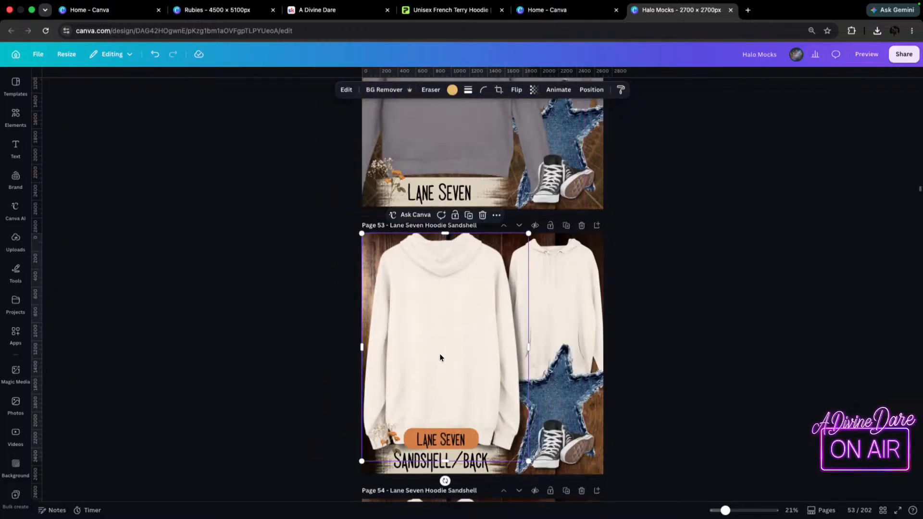
key("Delete")
left_click(450, 209)
key("Delete")
left_click(452, 387)
left_click_drag(336, 207, 348, 255)
left_click_drag(501, 356, 482, 321)
Move the grey front-view hoodie from page 52 to page 53 and delete the cream front-view hoodie there.
scroll(500, 244, "up", 3)
left_click_drag(559, 165, 473, 345)
left_click(595, 307)
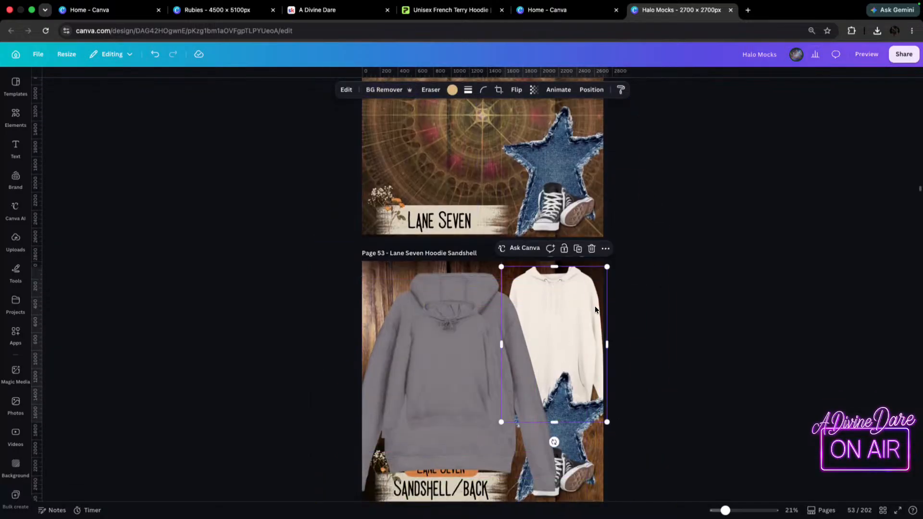
key("Delete")
left_click_drag(457, 379, 470, 353)
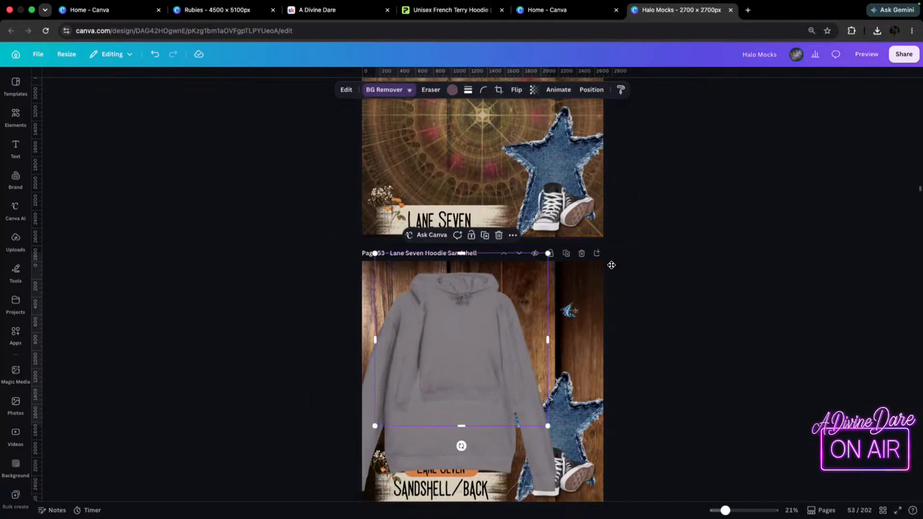
Crop in the right side of the grey back-view hoodie and delete the blue butterfly from page 53.
left_click(571, 316)
left_click_drag(585, 380, 538, 380)
left_click(570, 312)
key("Delete")
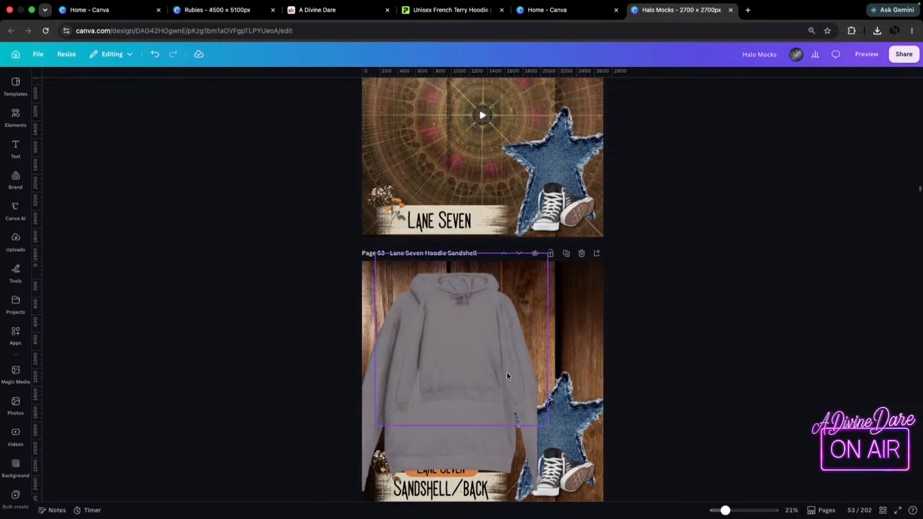
Position the grey front-view hoodie in page 53's upper right corner and widen the back-view hoodie's crop to show its full sleeve.
left_click(513, 386)
left_click_drag(486, 339, 578, 324)
left_click(439, 439)
left_click_drag(537, 378, 574, 378)
mouse_move(594, 338)
left_mouse_down()
mouse_move(587, 349)
mouse_move(599, 340)
left_mouse_up()
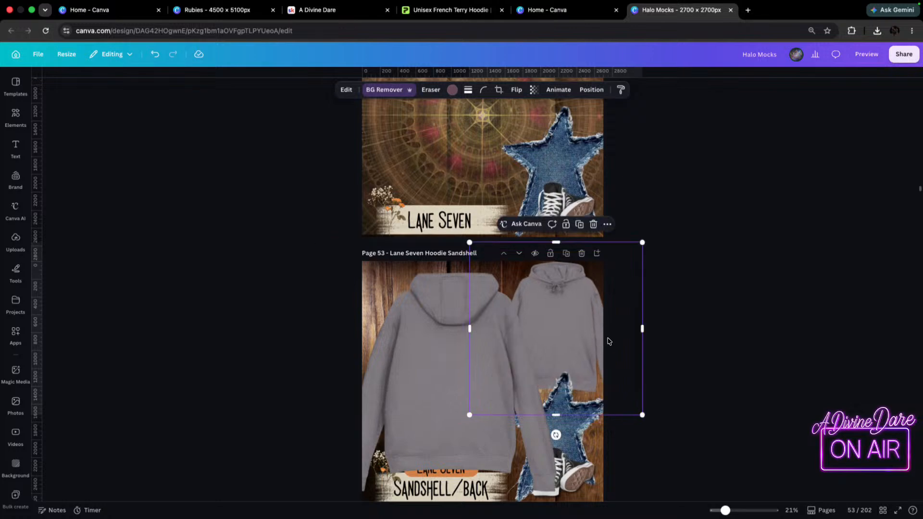
Send the grey back-view hoodie behind the labels, flowers and shoes on page 53, move it up and enlarge it slightly.
left_click(430, 363)
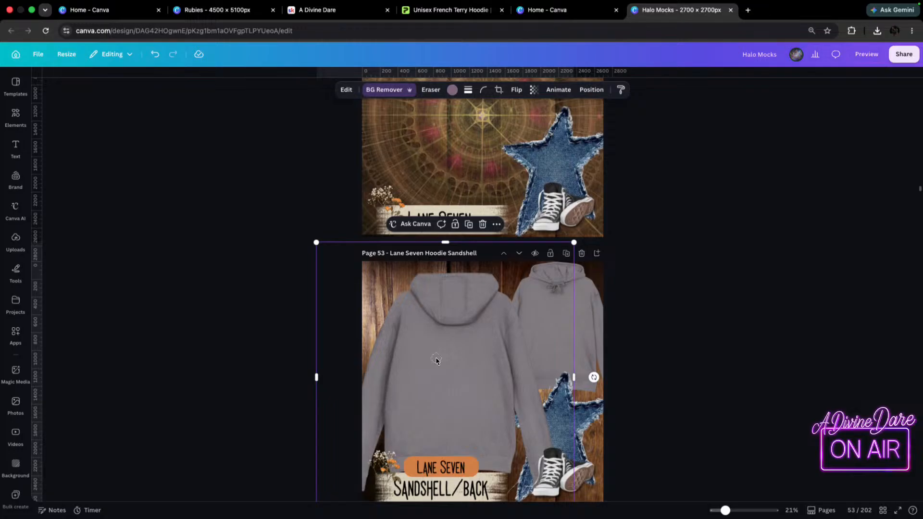
left_click_drag(429, 363, 424, 353)
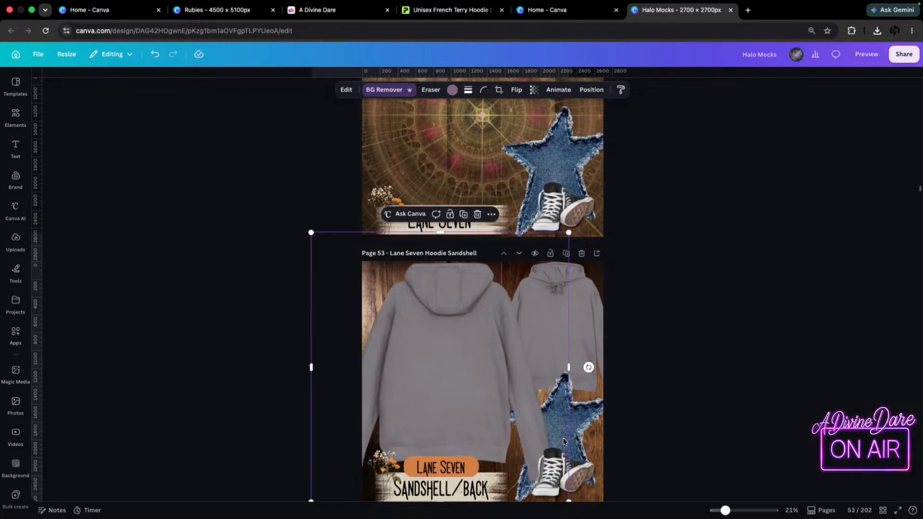
scroll(566, 493, "down", 2)
left_click_drag(569, 454, 582, 470)
left_click_drag(522, 316, 513, 313)
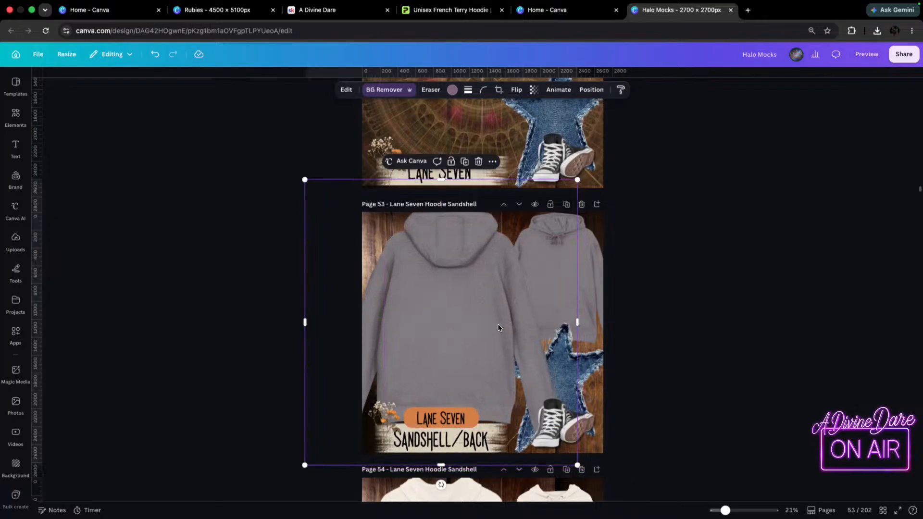
left_click_drag(445, 324, 445, 324)
Compare the hoodies on page 53 with the Graphite Heather mockup and return to the Printify preview.
scroll(763, 291, "up", 5)
left_click(459, 12)
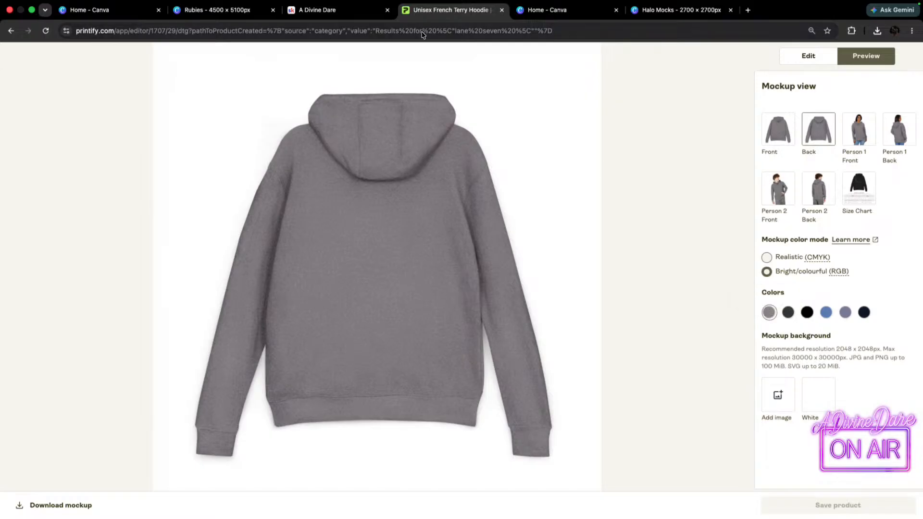
left_click(680, 20)
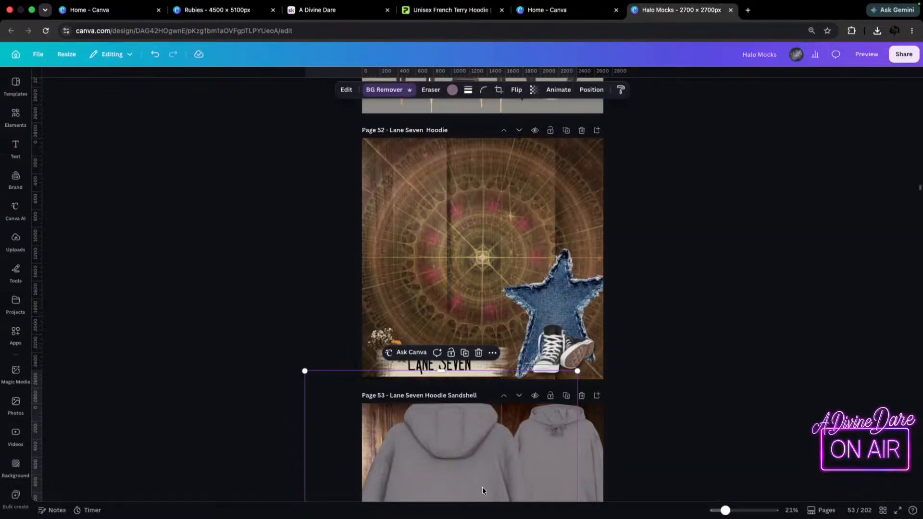
scroll(487, 471, "down", 3)
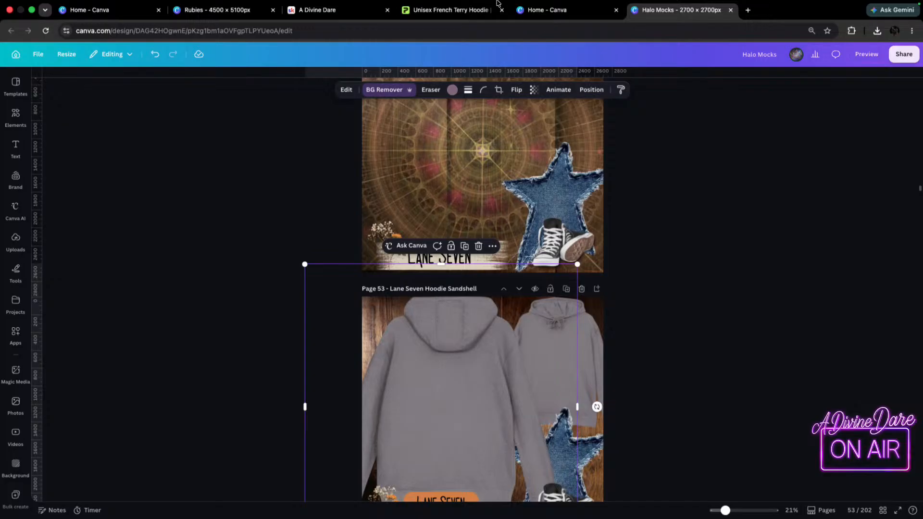
left_click(475, 10)
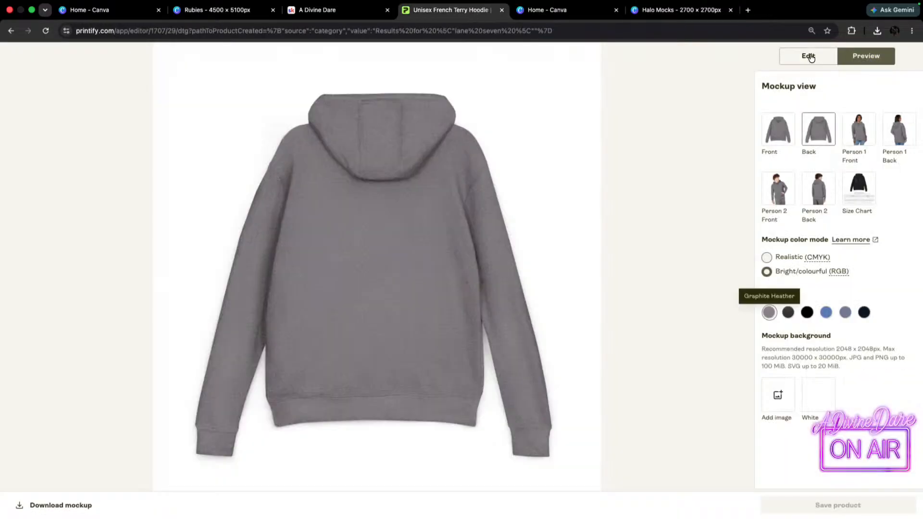
Go back to the Printify product page, select the title "Unisex French Terry Hoodie", and switch to the Halo Mocks design in Canva.
left_click(10, 32)
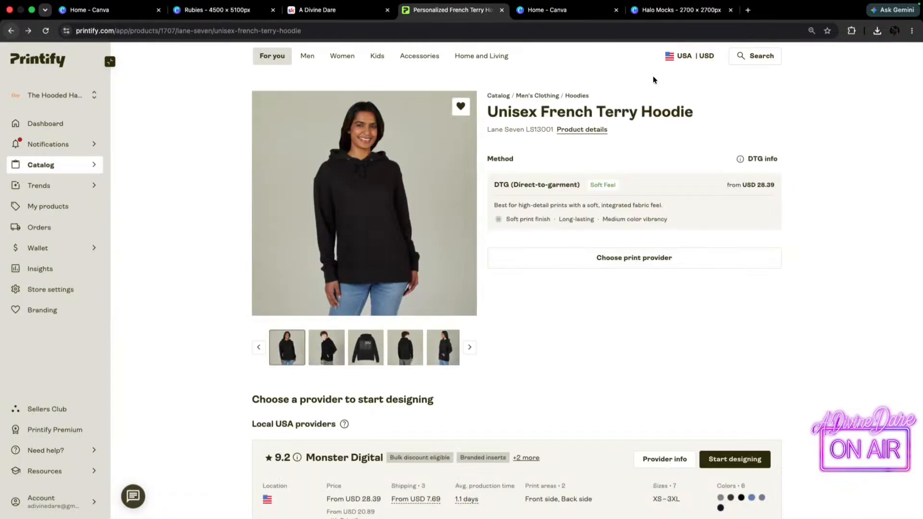
left_click_drag(703, 108, 486, 114)
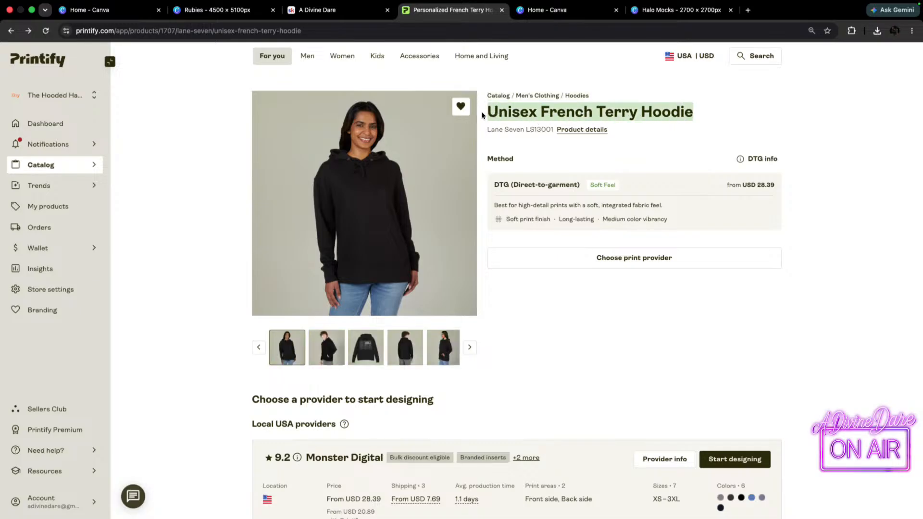
left_click(678, 9)
Remove the word "Hoodie" from page 52's title, keeping "Lane Seven".
scroll(466, 445, "up", 5)
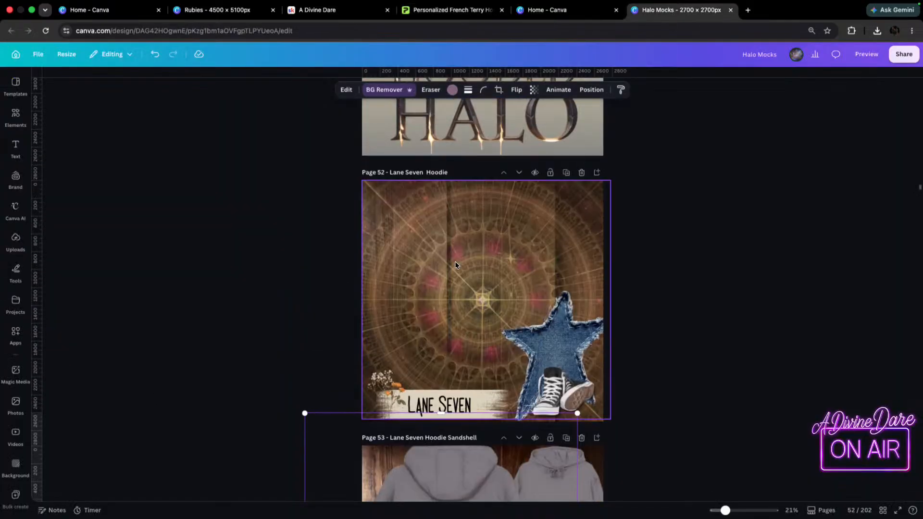
double_click(427, 172)
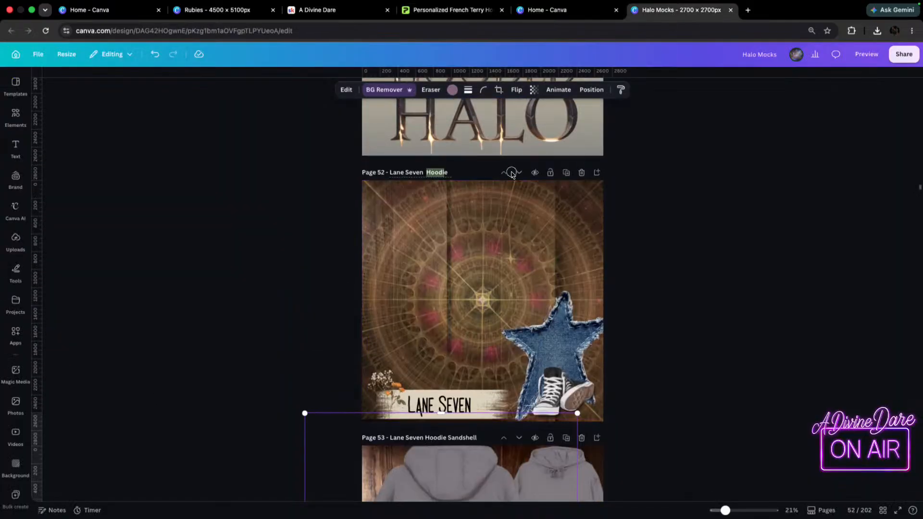
key("Right")
double_click(426, 172)
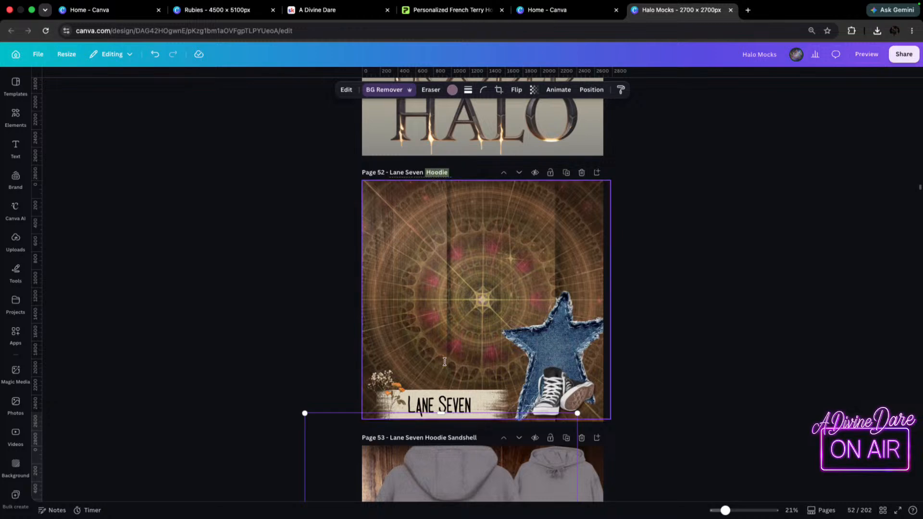
key("Right")
key("BackSpace")
key("BackSpace")
key("BackSpace")
key("BackSpace")
key("BackSpace")
key("BackSpace")
type("Hoodie")
key("BackSpace")
key("BackSpace")
key("BackSpace")
key("BackSpace")
key("BackSpace")
key("BackSpace")
key("BackSpace")
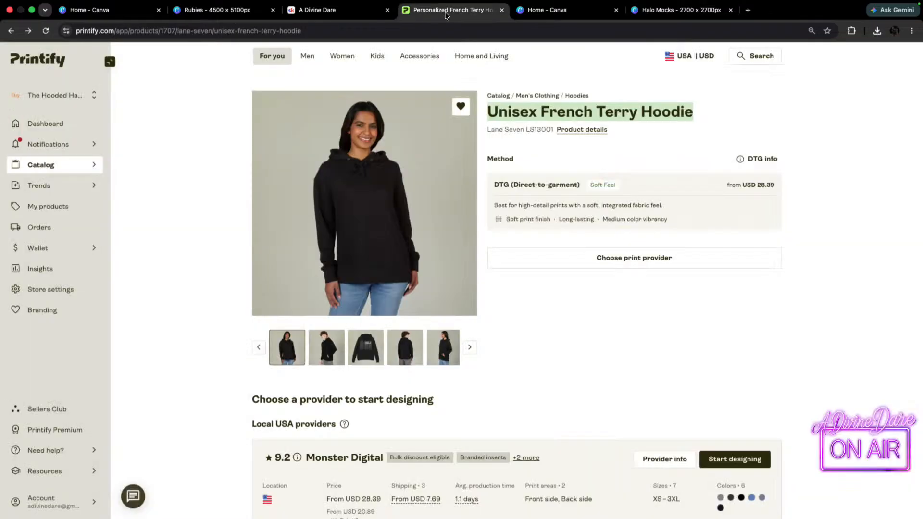
Copy the selected product title "Unisex French Terry Hoodie" from Printify and return to the Halo Mocks design in Canva.
left_click(447, 10)
right_click(547, 110)
left_click(591, 138)
left_click(635, 9)
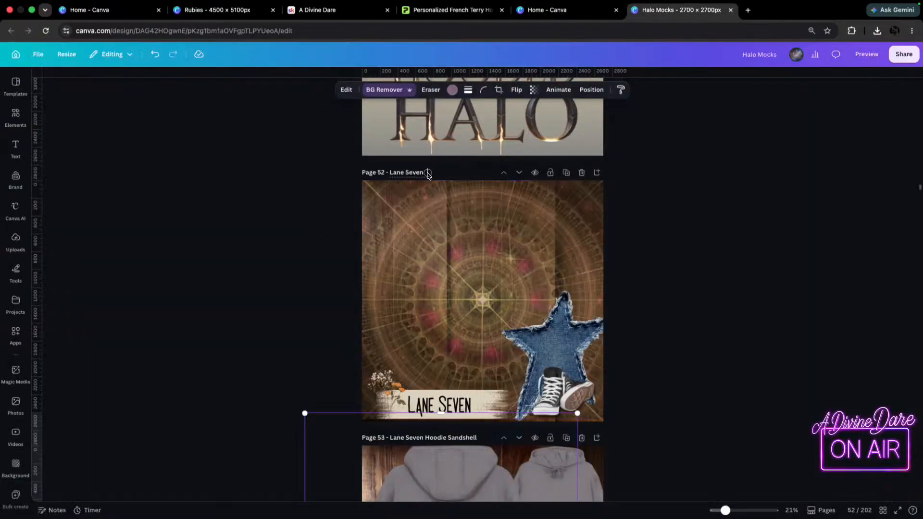
Paste "Unisex French Terry Hoodie" after "Lane Seven" in page 52's title and delete the extra spaces between them.
left_click(427, 172)
key("ctrl+v")
left_click(412, 172)
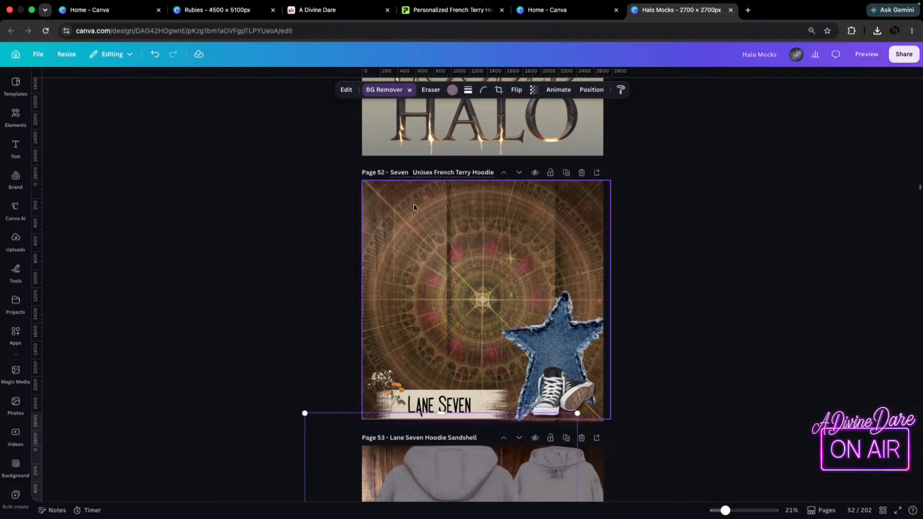
key("BackSpace")
key("BackSpace")
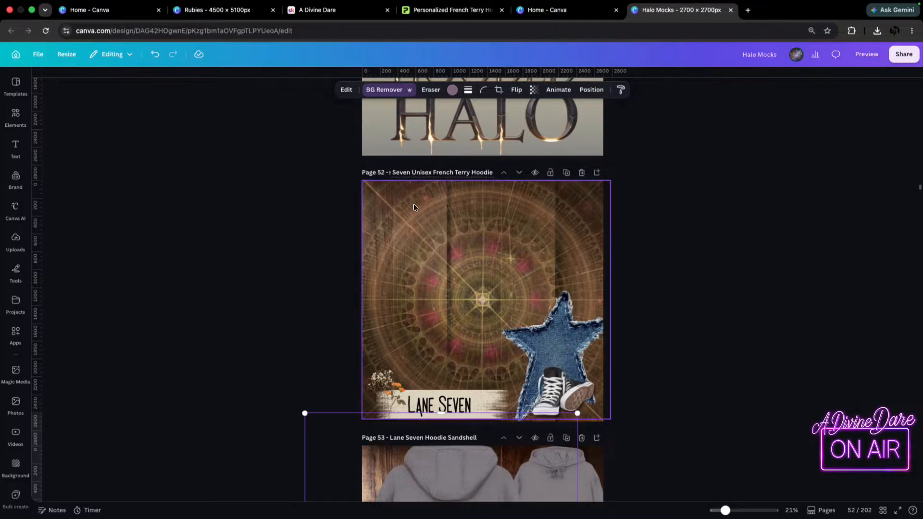
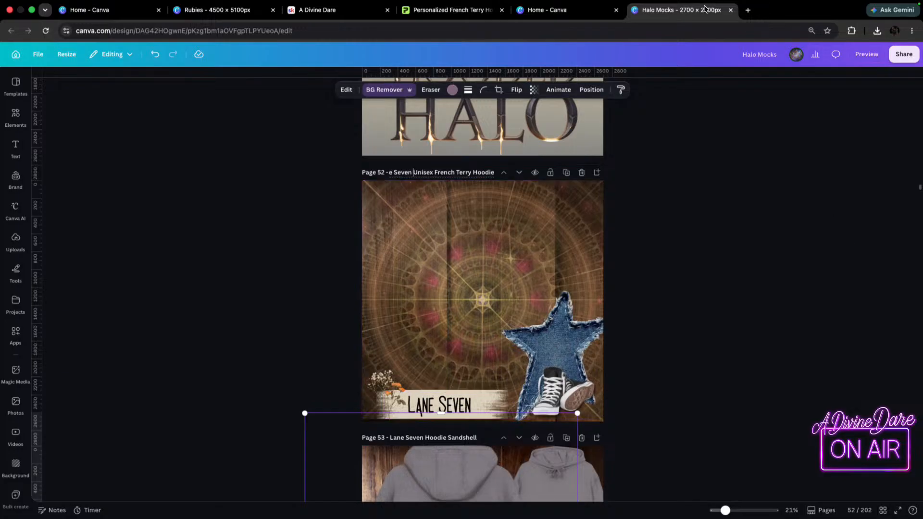
Switch to the Printify product page, start designing the hoodie with Monster Digital, and open the variant selection.
left_click(447, 9)
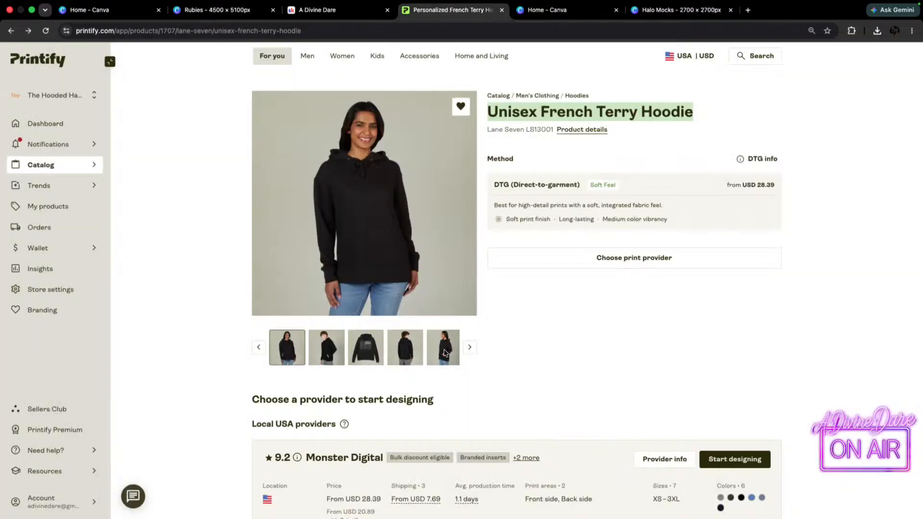
left_click(735, 459)
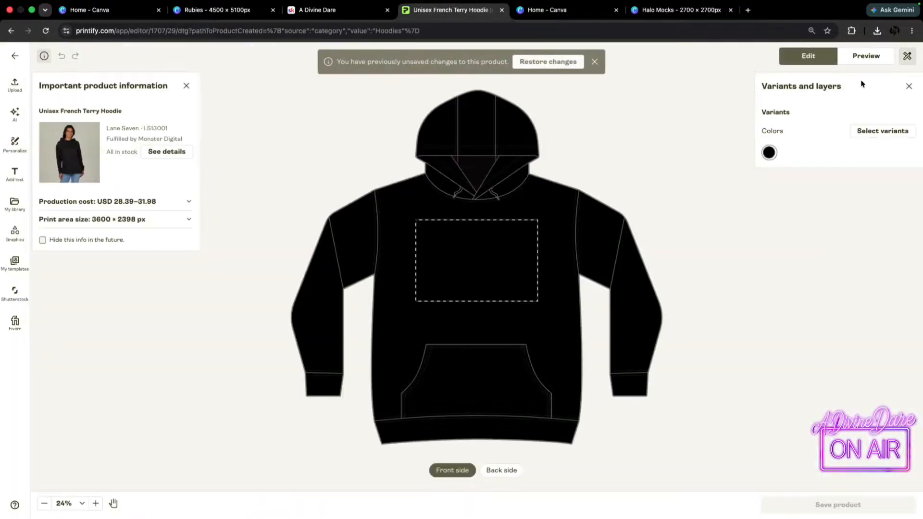
left_click(877, 131)
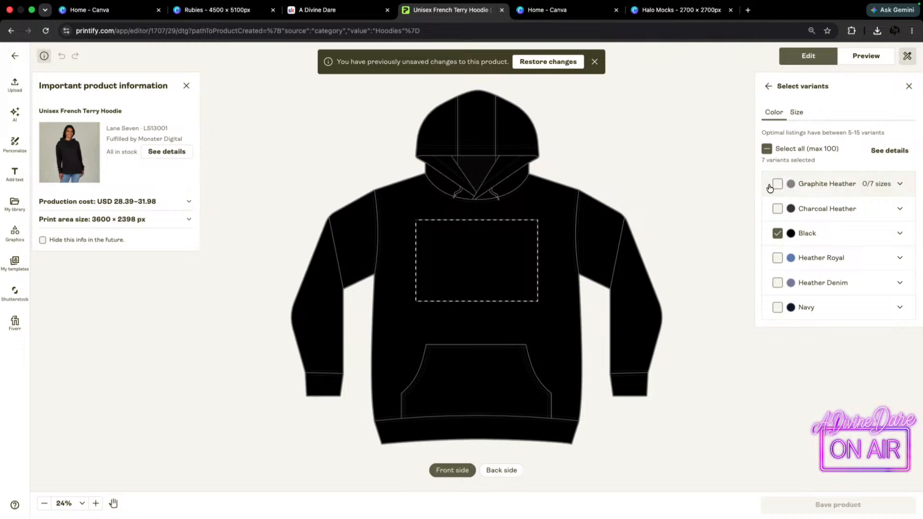
Add the colors Graphite Heather, Charcoal Heather, Heather Royal, Heather Denim and Navy to the hoodie's selected variants.
left_click(778, 184)
left_click(778, 210)
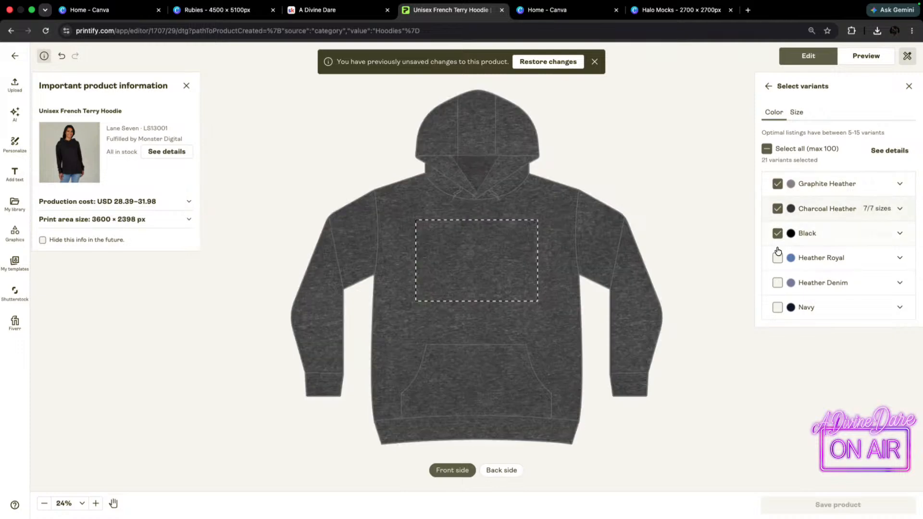
left_click(778, 258)
left_click(777, 283)
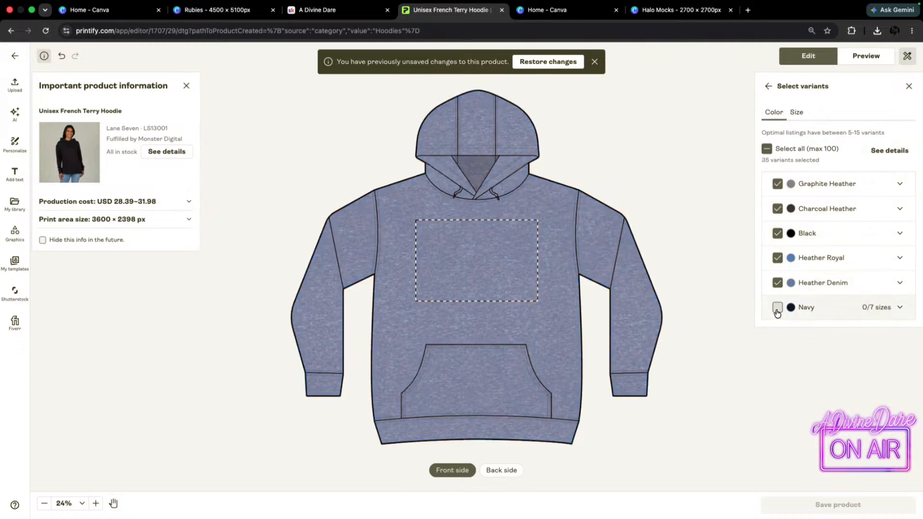
left_click(778, 307)
Open the mockup preview and compare Black and Charcoal Heather on the front view, ending on Black.
left_click(864, 57)
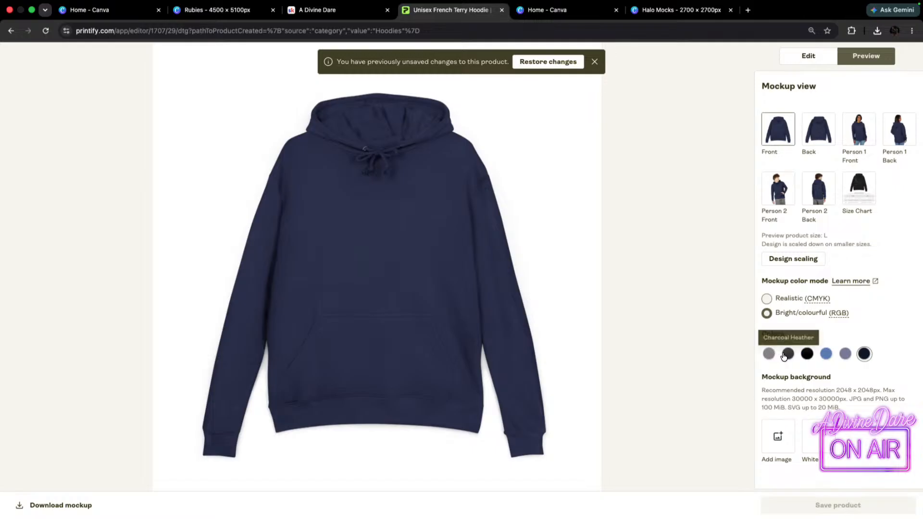
left_click(810, 356)
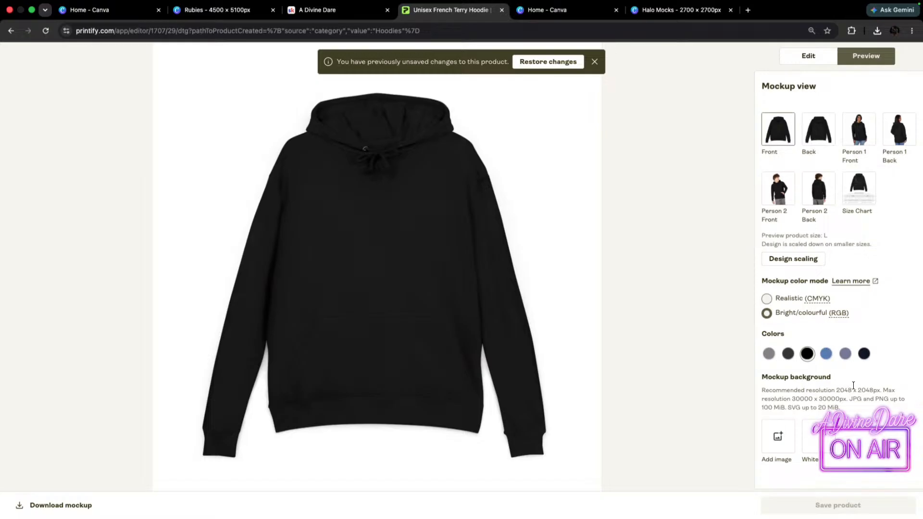
left_click(789, 354)
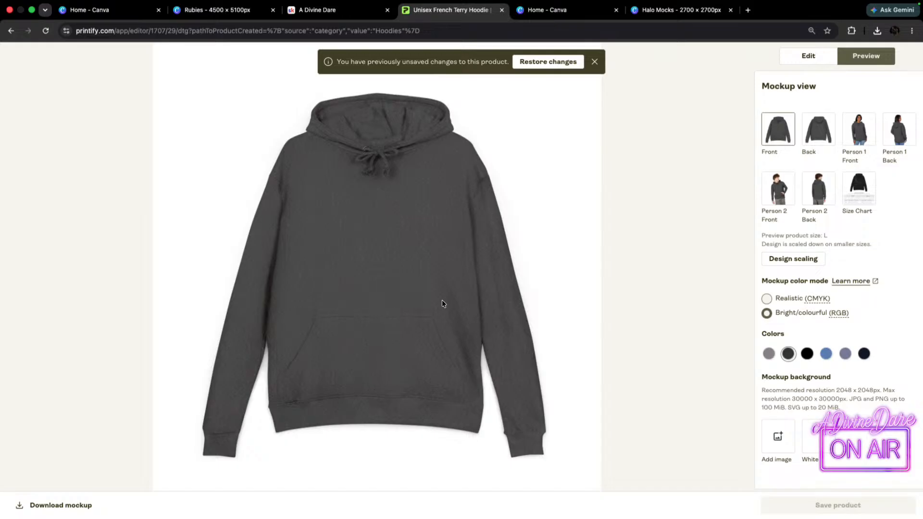
left_click(808, 354)
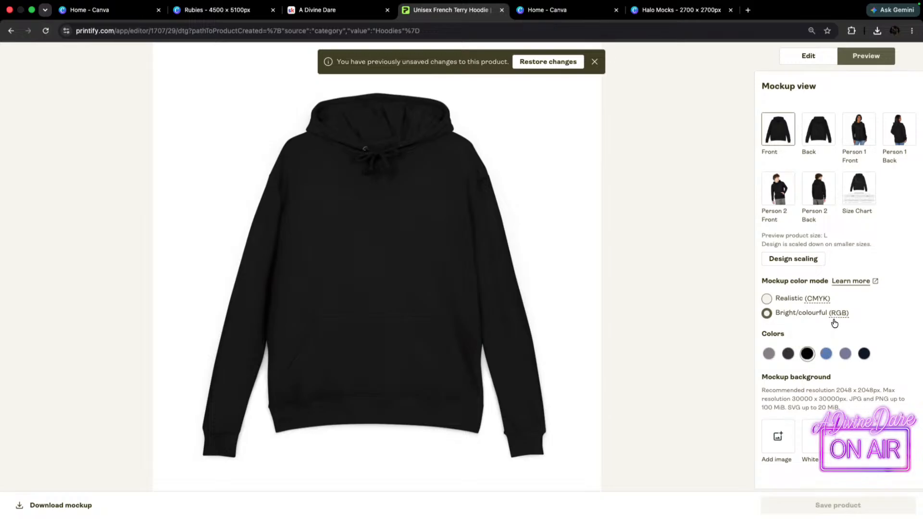
Compare Charcoal Heather with Black on the back view, and download the Black back and front mockups.
left_click(821, 141)
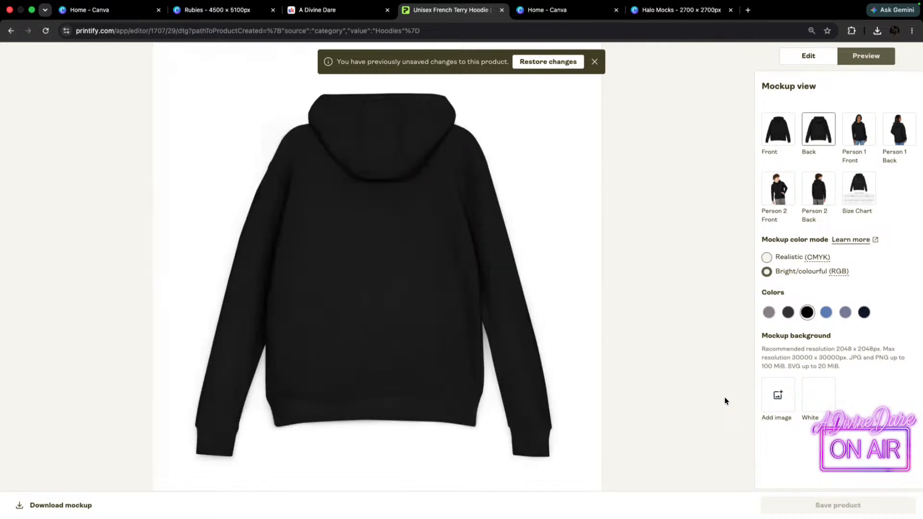
left_click(789, 310)
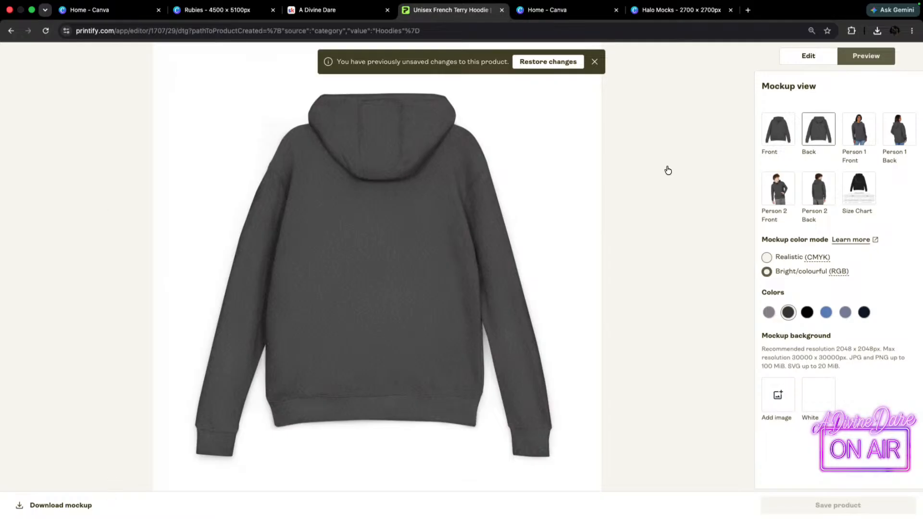
left_click(807, 314)
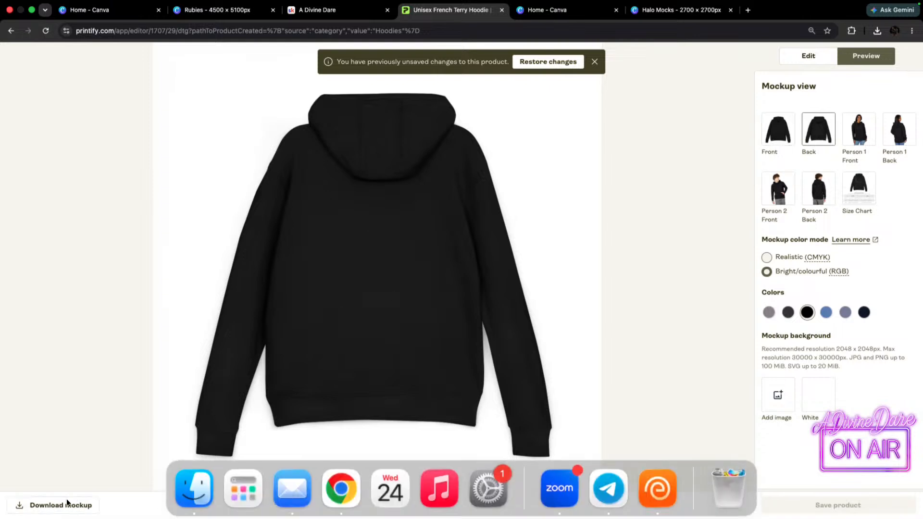
left_click(52, 508)
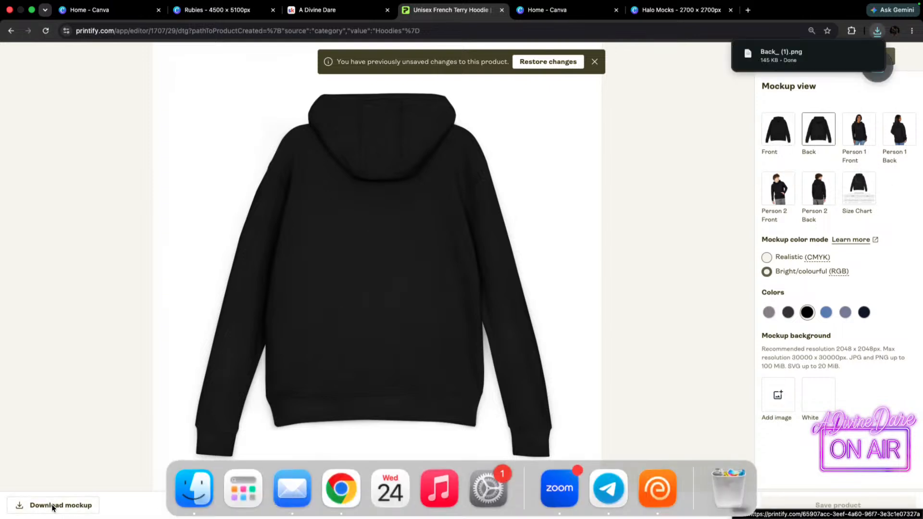
left_click(780, 140)
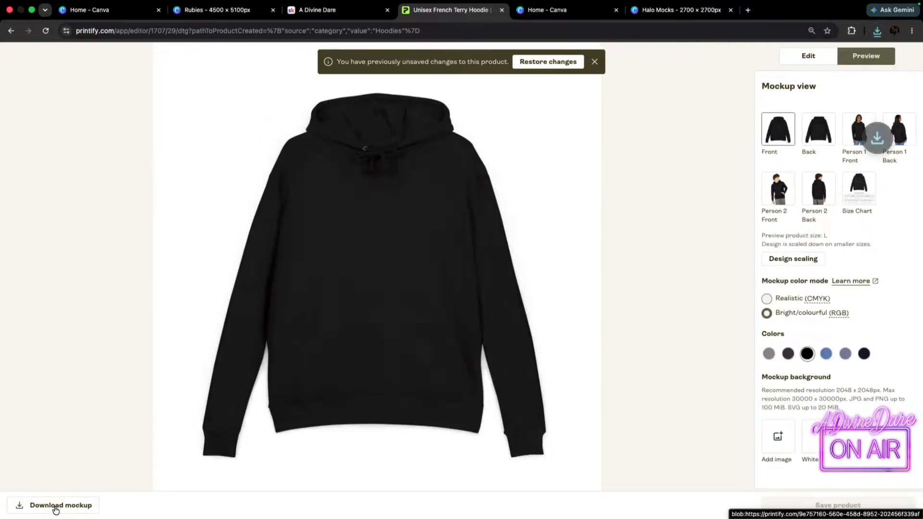
Place the downloaded "Back_ (1).png" on page 52 of the Halo Mocks design in Canva and remove its background.
mouse_move(563, 19)
left_click(657, 25)
left_click(878, 30)
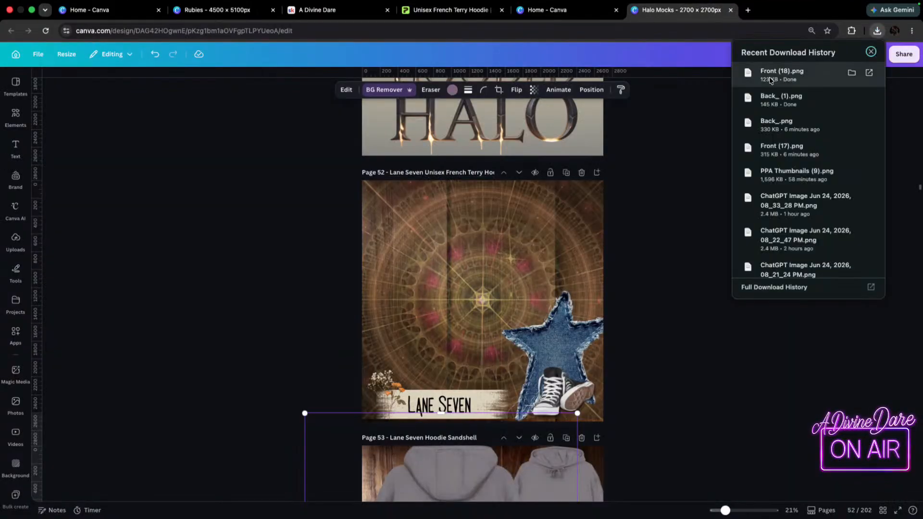
left_click_drag(781, 100, 427, 274)
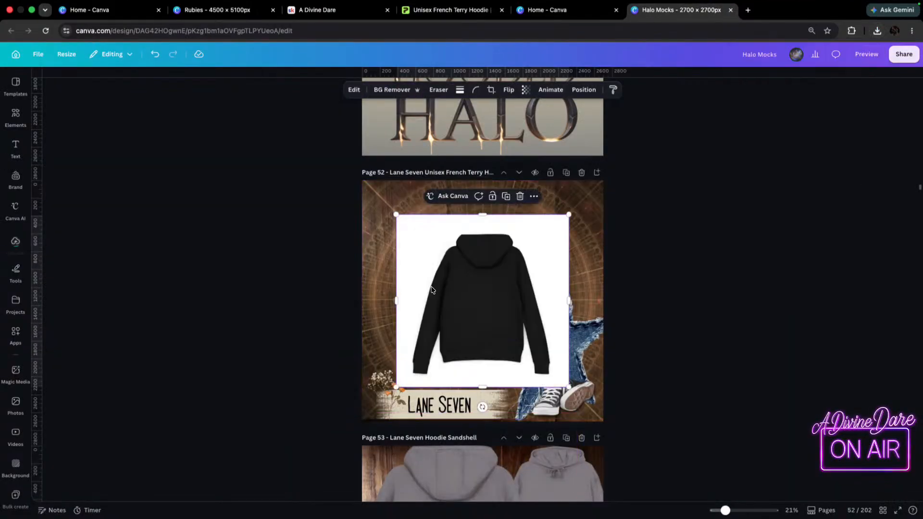
left_click(381, 91)
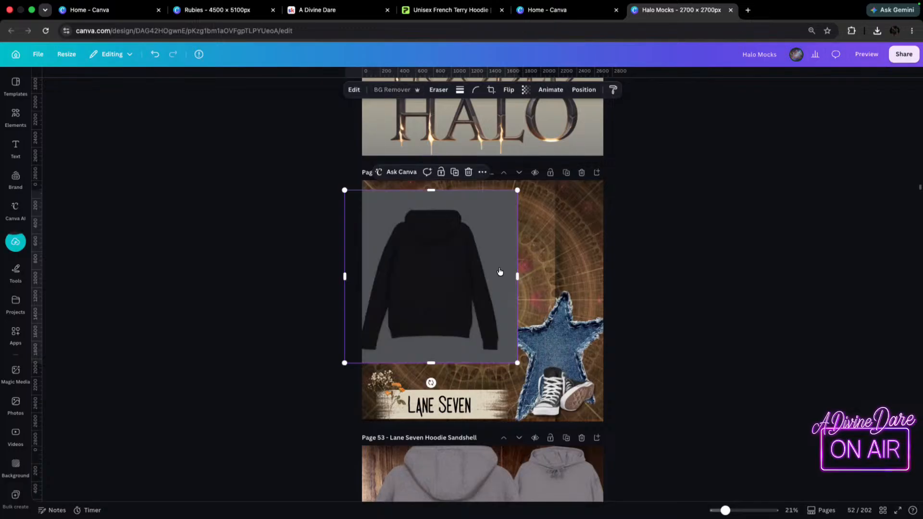
Enlarge the black back-view hoodie and position it over the left part of page 52, above the "Lane Seven" label.
left_click_drag(517, 363, 676, 484)
left_click_drag(486, 353, 436, 290)
left_click_drag(612, 137, 596, 159)
mouse_move(478, 249)
left_mouse_down()
mouse_move(479, 233)
mouse_move(479, 243)
left_mouse_up()
left_click_drag(582, 165, 567, 179)
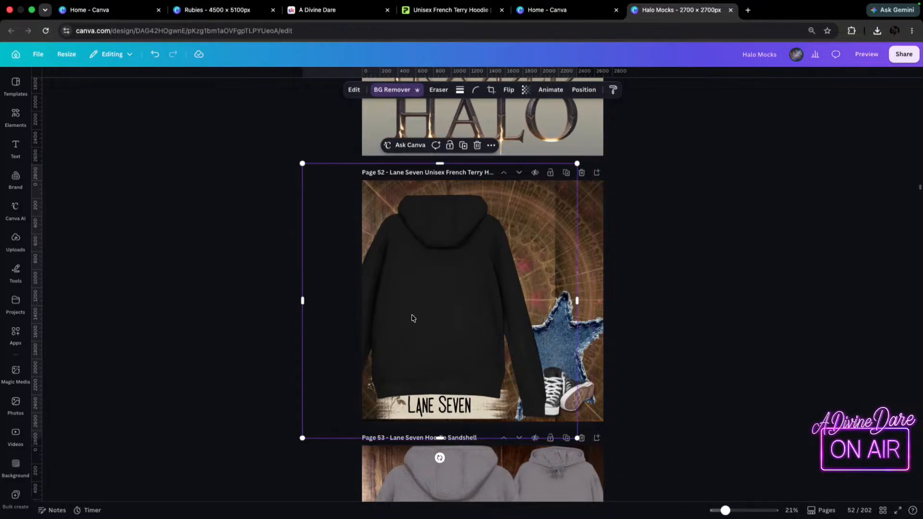
mouse_move(448, 258)
left_mouse_down()
mouse_move(474, 295)
mouse_move(447, 247)
mouse_move(457, 245)
left_mouse_up()
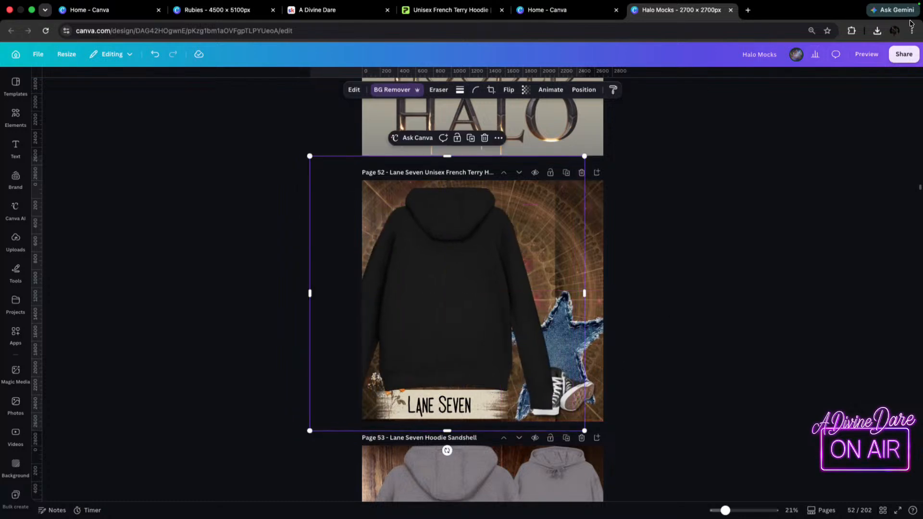
Add "Front (18).png" to page 52, remove its background, and place it at the page's upper right behind the other elements.
left_click(878, 30)
left_click_drag(770, 77, 533, 231)
left_click(385, 89)
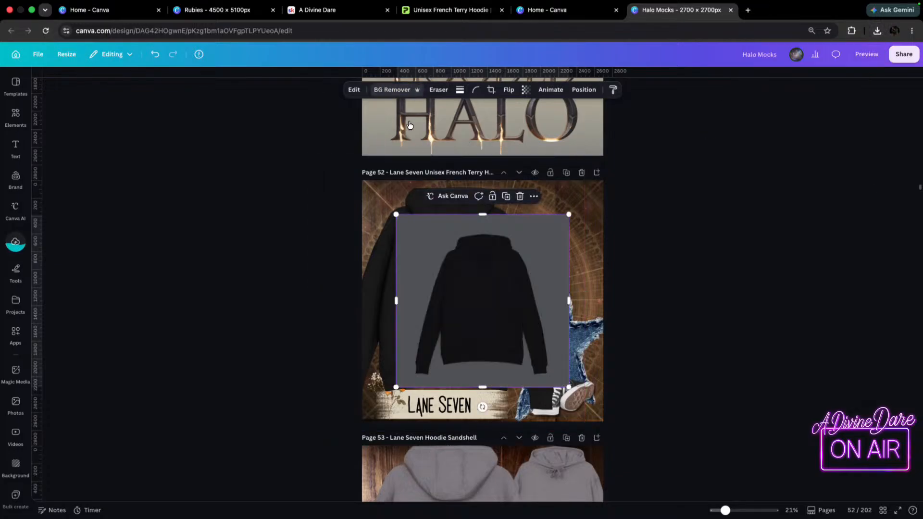
left_click_drag(512, 295, 561, 258)
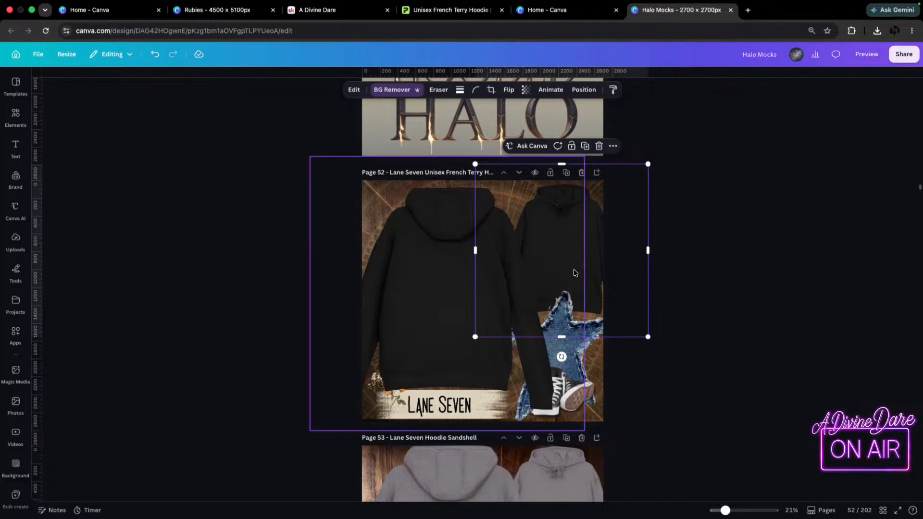
key("super+[")
key("super+]")
Crop the bottom edge of the back-view hoodie image slightly and move its layer below the cream brush stroke.
left_click(443, 409)
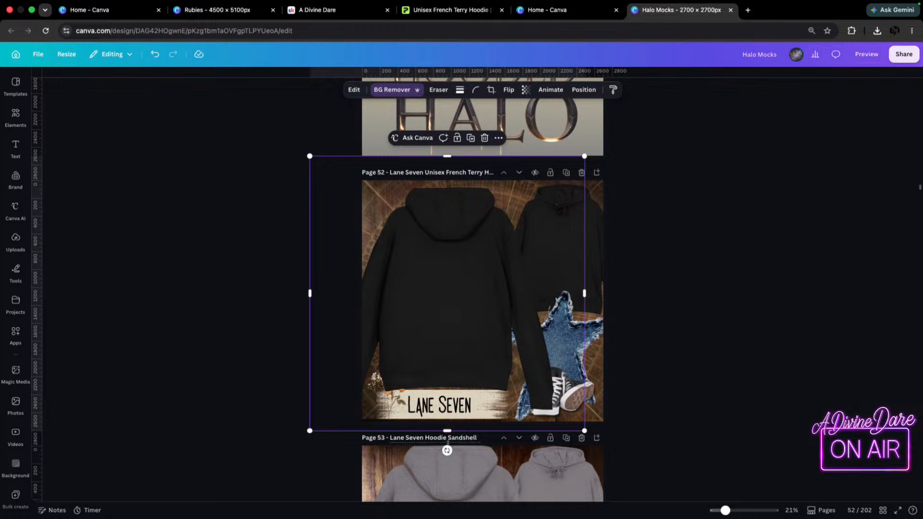
left_click_drag(442, 432, 442, 423)
left_click(583, 90)
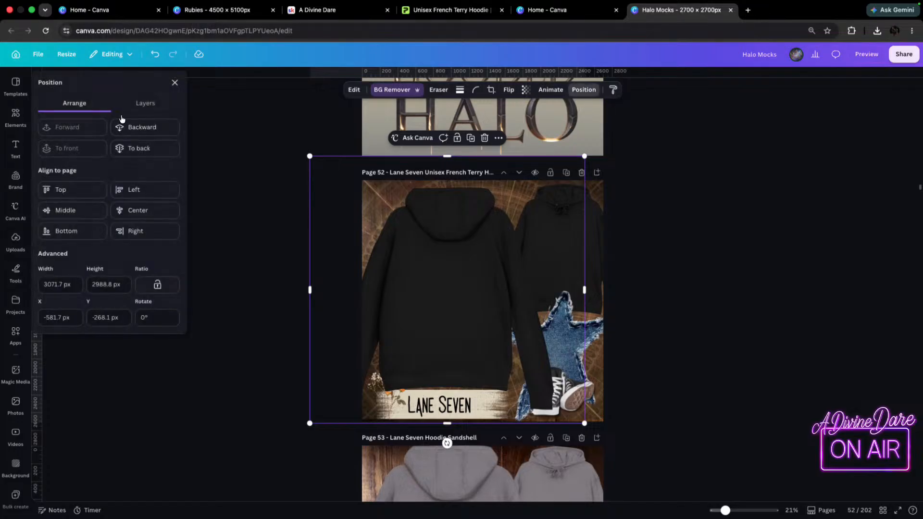
left_click(144, 103)
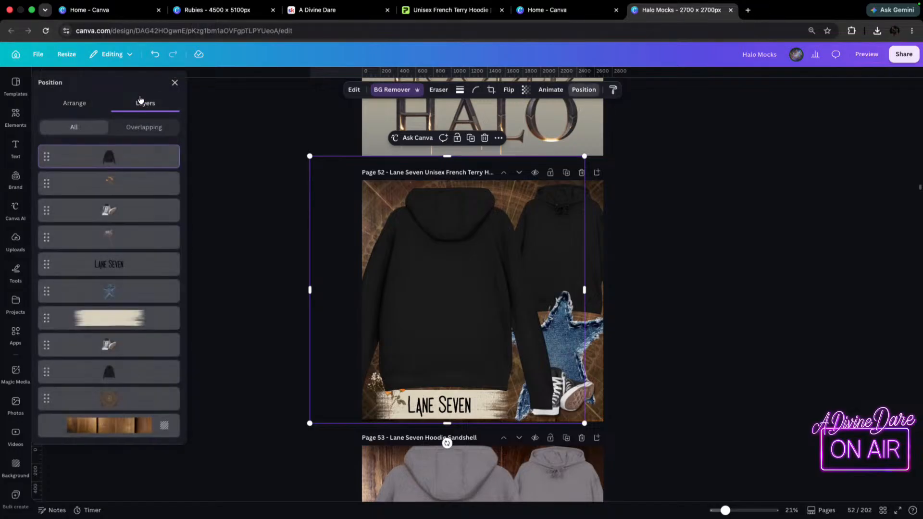
left_click_drag(123, 158, 120, 318)
Start a second line with "Fre" below "Lane Seven" in page 52's label text.
left_click(437, 406)
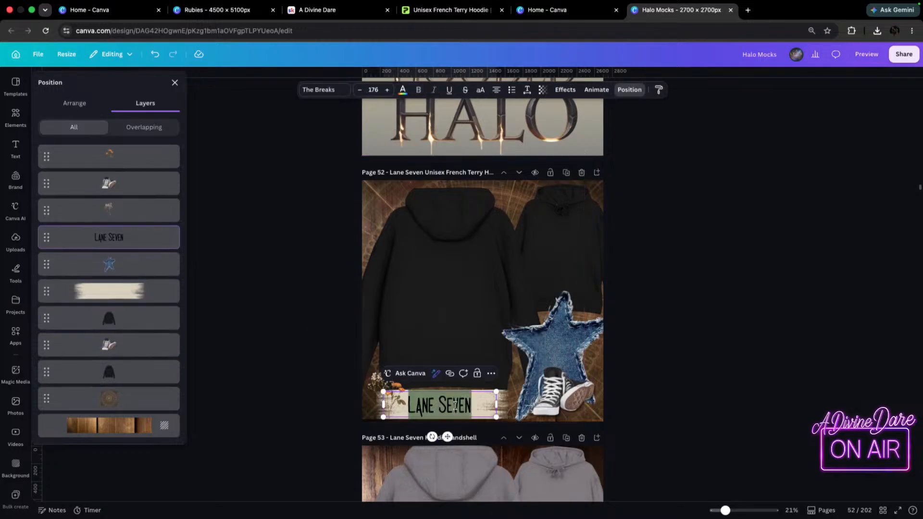
left_click(478, 406)
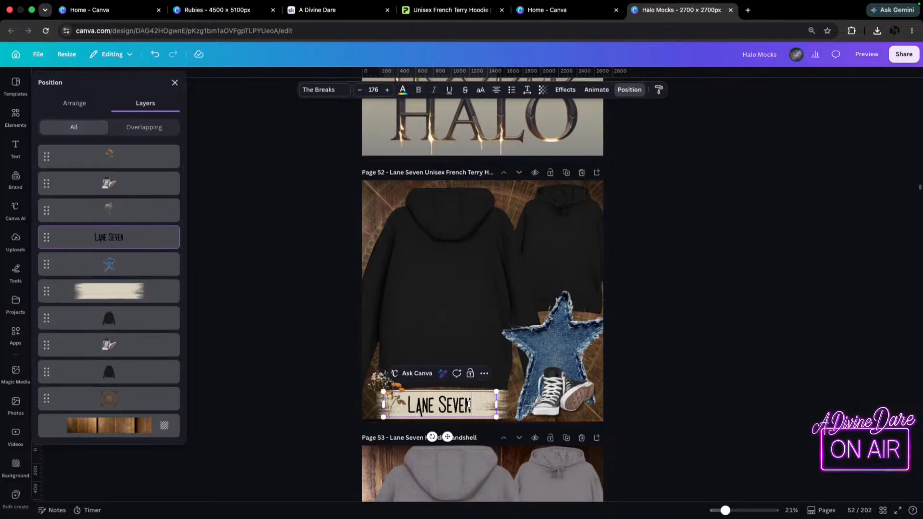
key("Return")
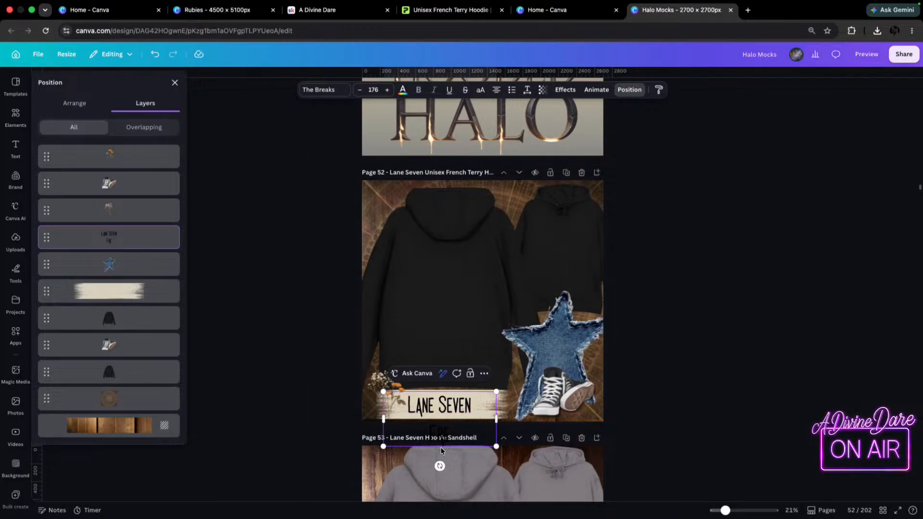
left_click(453, 414)
left_click(687, 398)
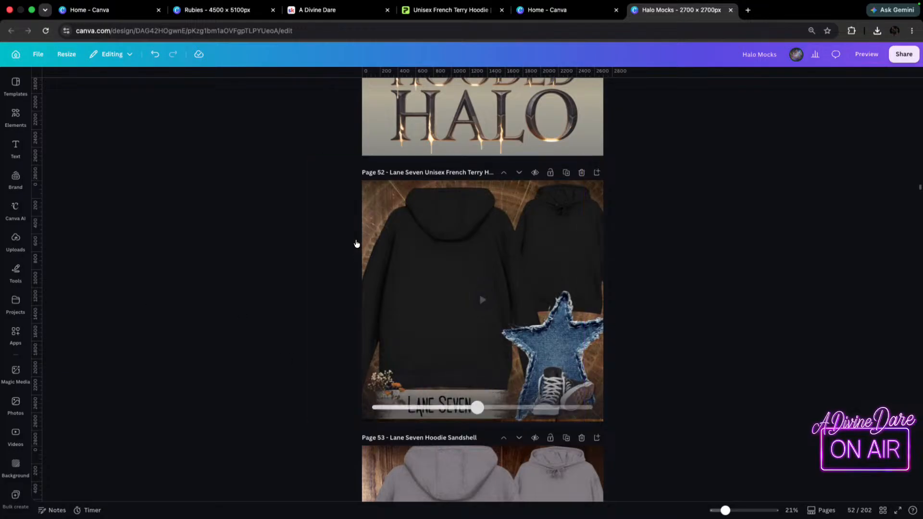
Move the back-view hoodie and the "Lane Seven" text box slightly upward on page 52.
left_click(399, 257)
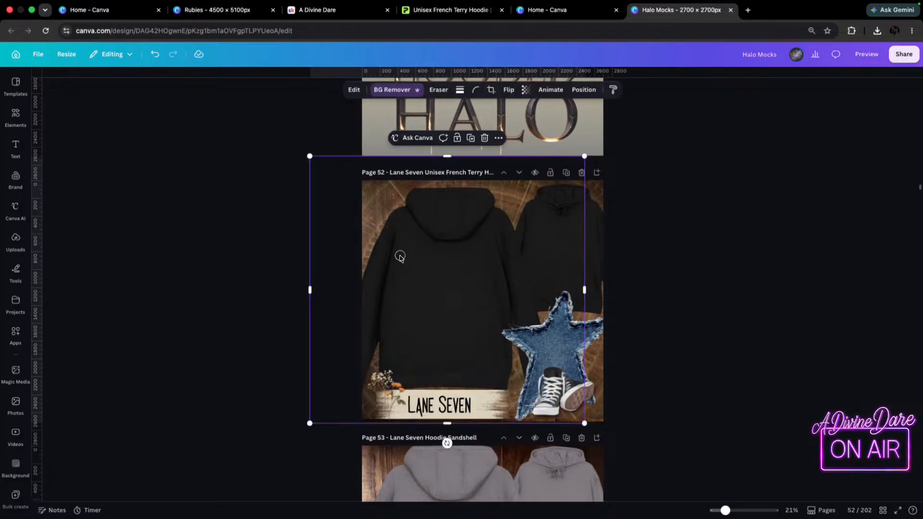
mouse_move(457, 400)
left_mouse_down()
mouse_move(457, 367)
mouse_move(456, 383)
left_mouse_up()
left_click_drag(451, 416, 456, 395)
Complete the label's second line so that it reads "French Terry Hoodie".
left_click(463, 414)
type("nch Ter")
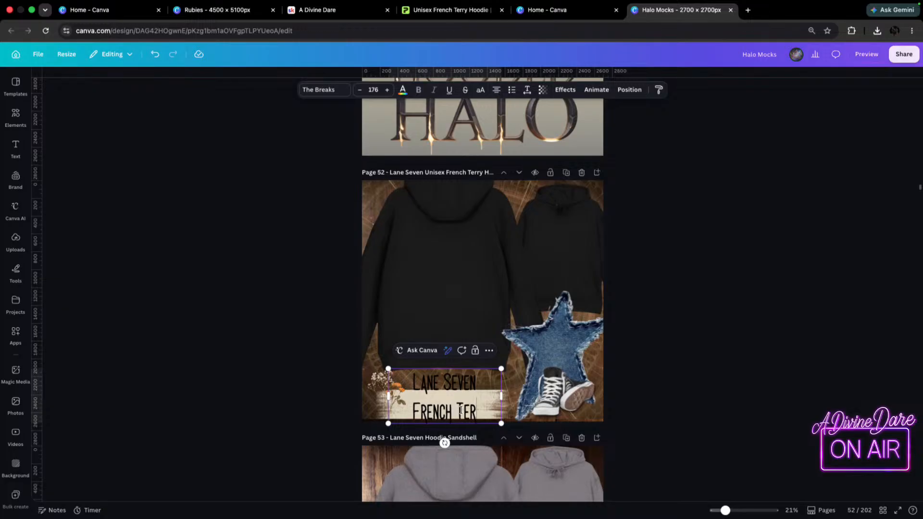
type("ry H")
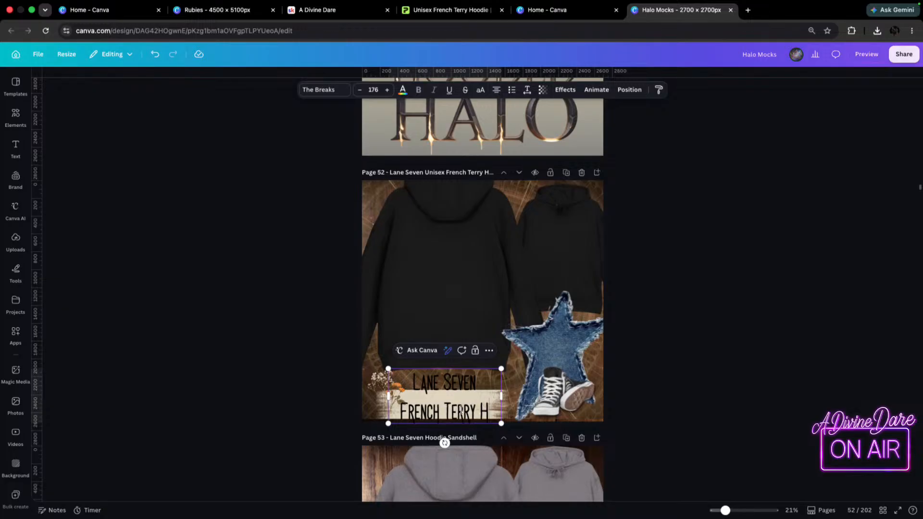
type("oodie")
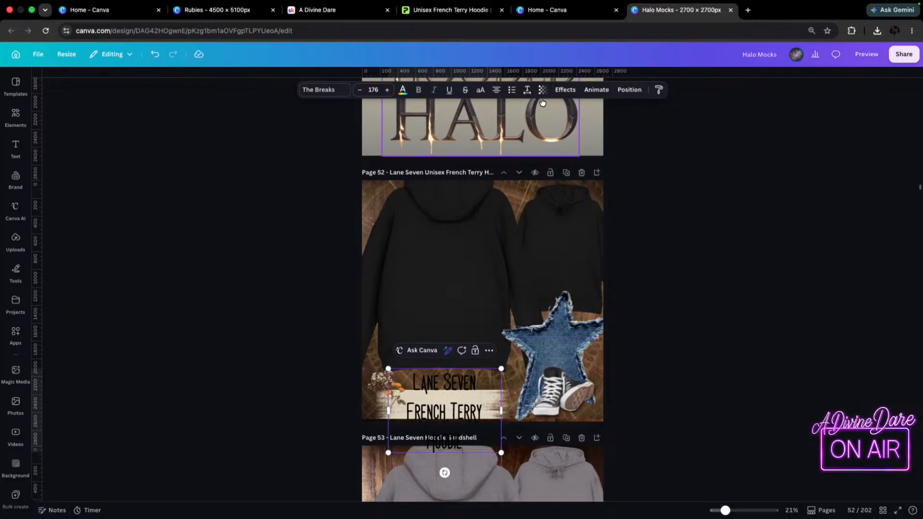
Set the label's line spacing to 0.73 and widen the text box so "French Terry Hoodie" fits on one line.
left_click(528, 90)
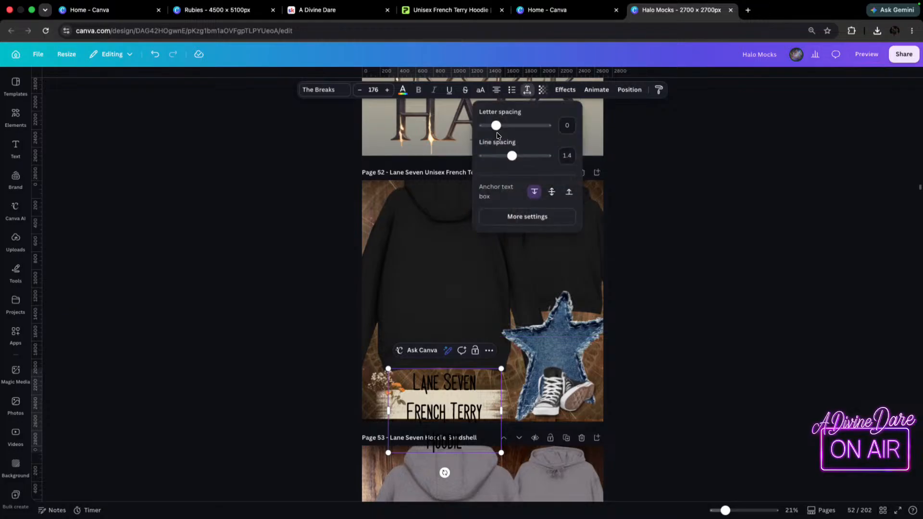
left_click_drag(513, 155, 490, 165)
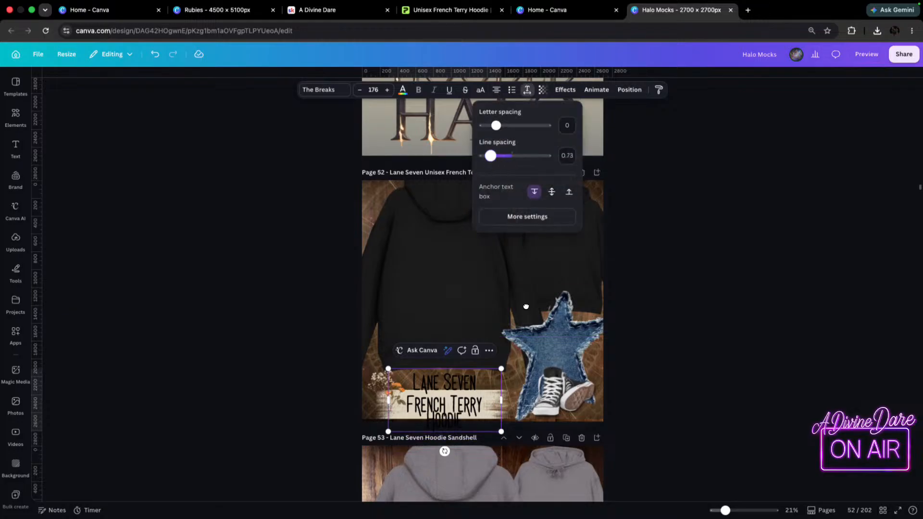
left_click_drag(501, 400, 522, 400)
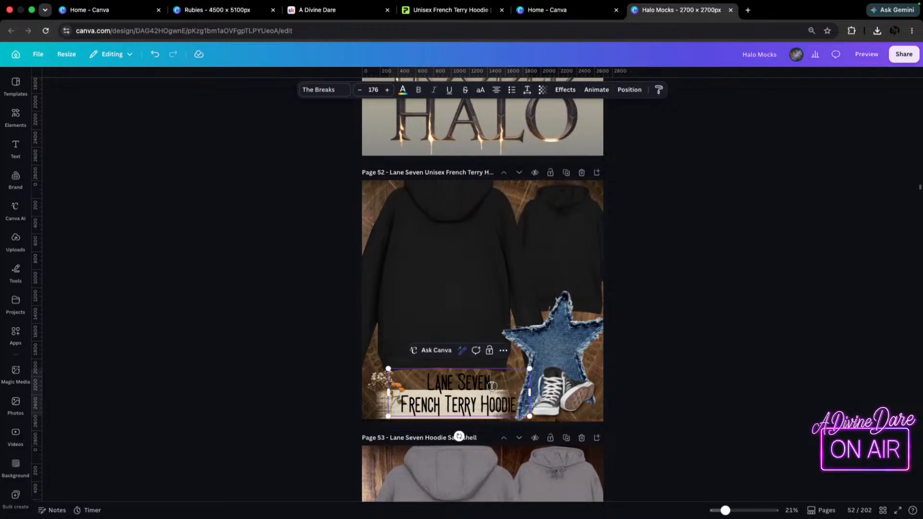
Shrink the "Lane Seven French Terry Hoodie" label on page 52 to font size 108 so it fits the cream brushstroke strip.
left_click(636, 366)
left_click(508, 387)
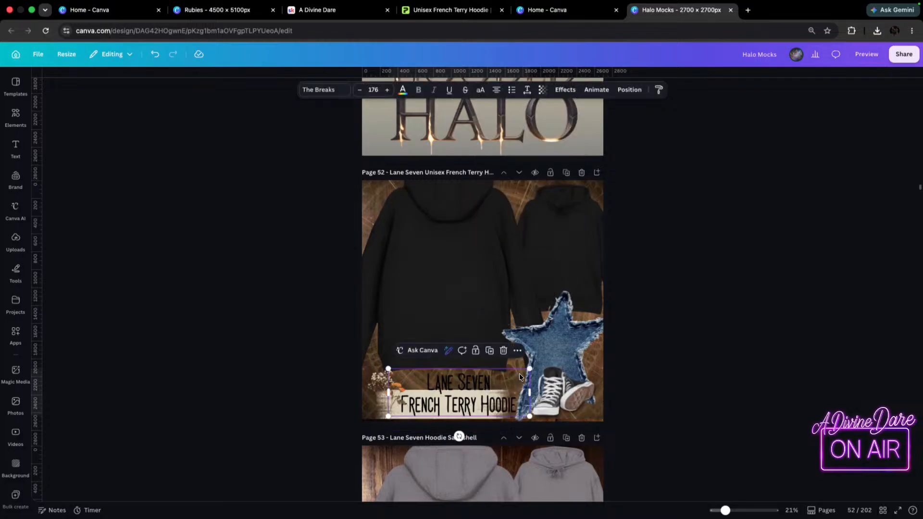
left_click_drag(529, 370, 464, 407)
Move the back-view hoodie on page 52 down so its whole hood shows within the page.
left_click_drag(446, 240, 443, 264)
mouse_move(585, 157)
left_mouse_down()
mouse_move(601, 145)
mouse_move(590, 153)
left_mouse_up()
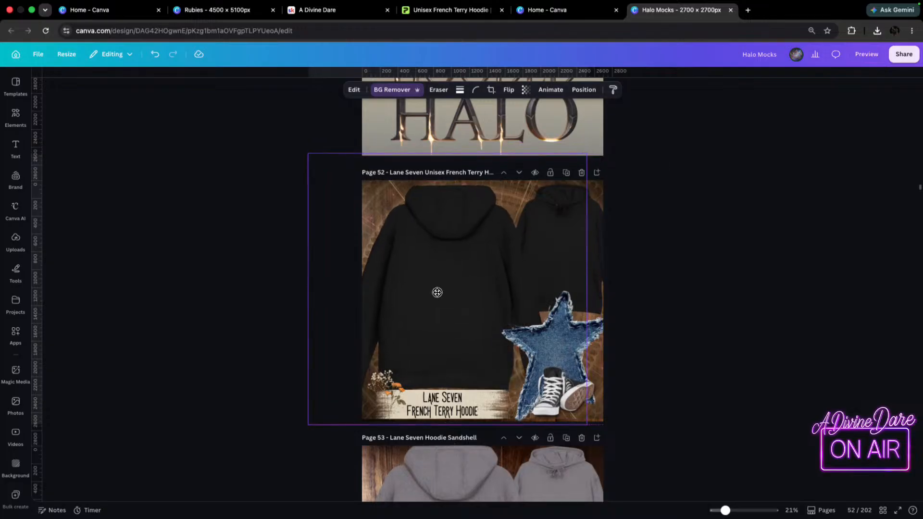
left_click(720, 286)
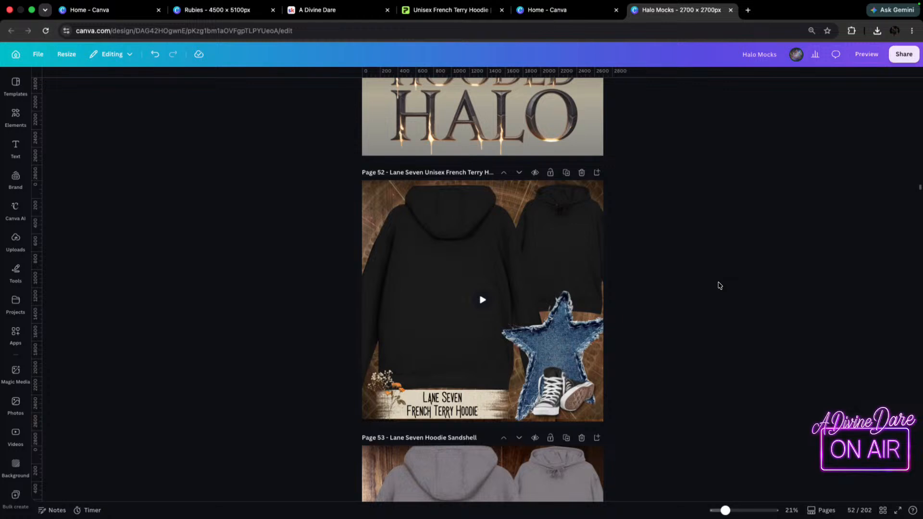
Delete the "Lane Seven" line from page 52's label text, undoing the copy pasted into that text box.
scroll(720, 286, "down", 5)
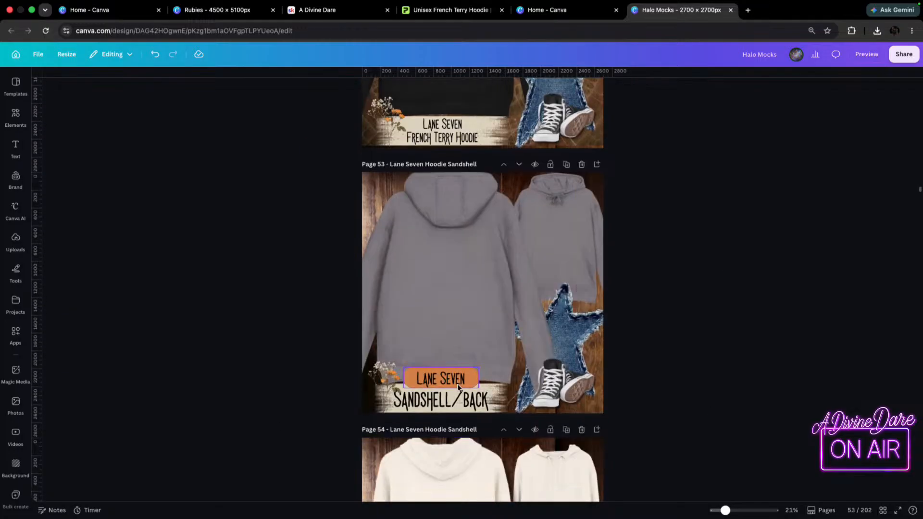
left_click(429, 382)
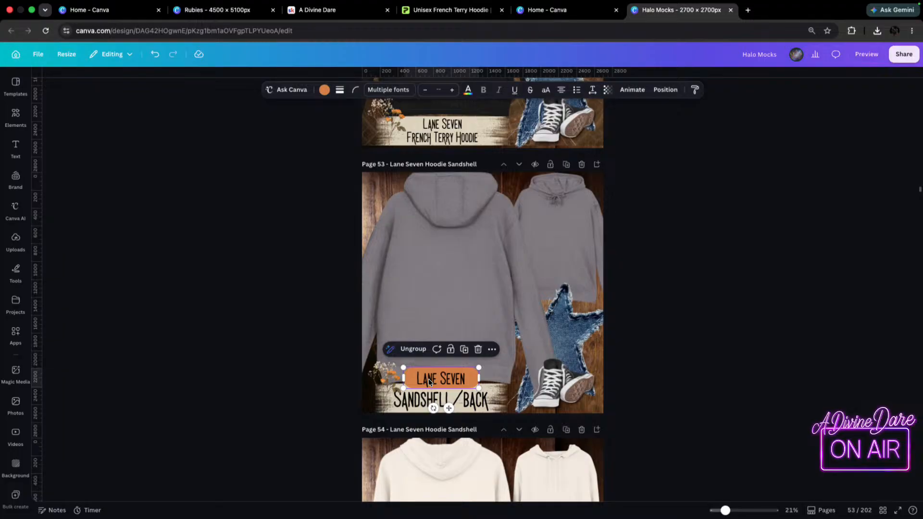
left_click(459, 124)
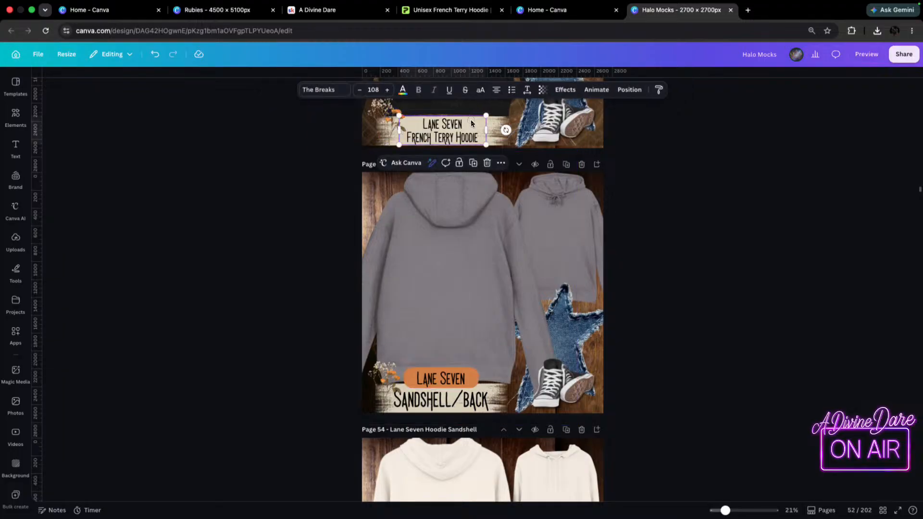
key("BackSpace")
key("BackSpace")
key("BackSpace")
key("BackSpace")
key("BackSpace")
key("BackSpace")
key("BackSpace")
key("BackSpace")
key("BackSpace")
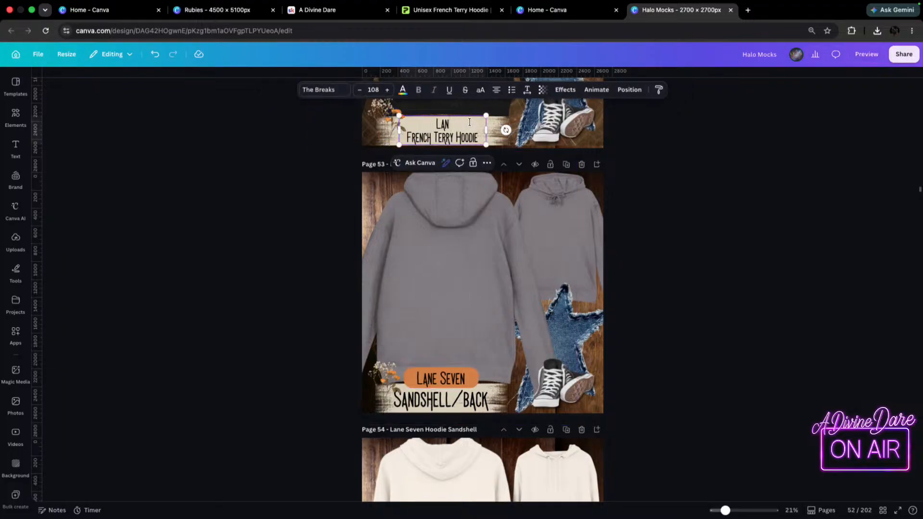
type("Lane Seven")
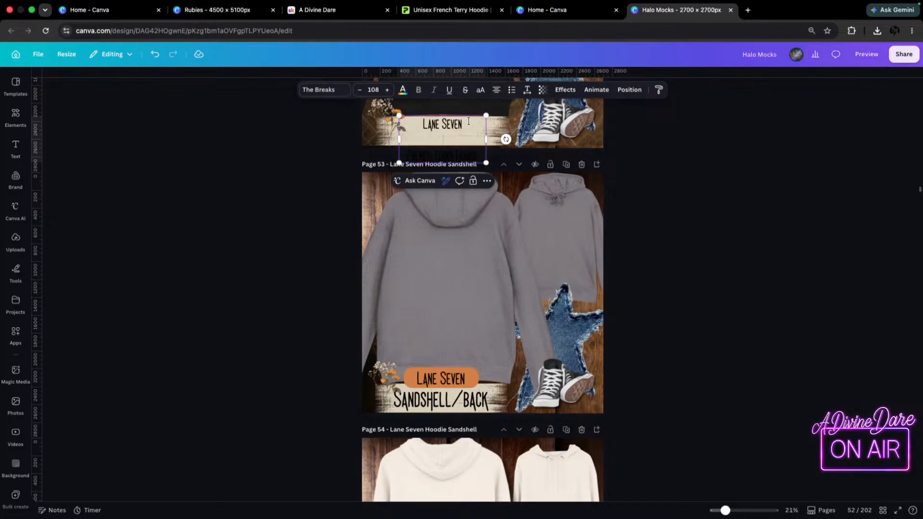
key("super+z")
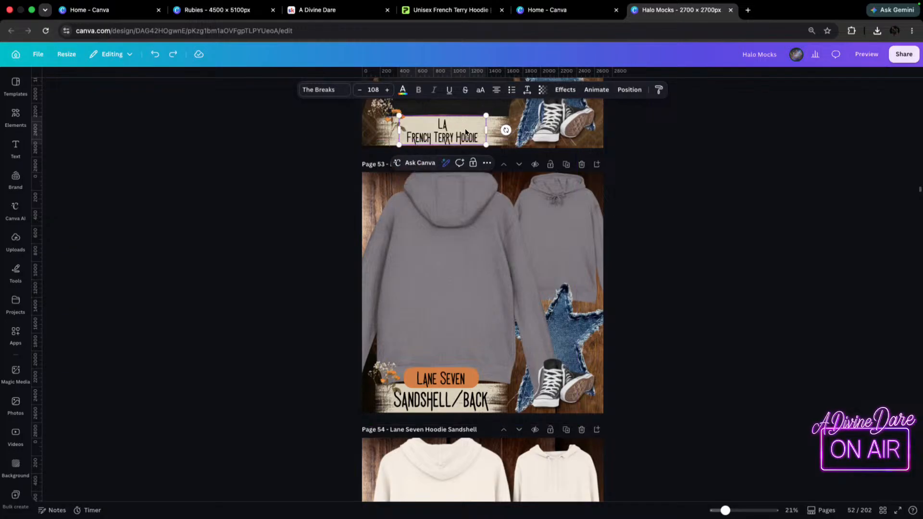
Copy the orange "Lane Seven" badge from page 53 and paste it onto page 52.
left_click(435, 372)
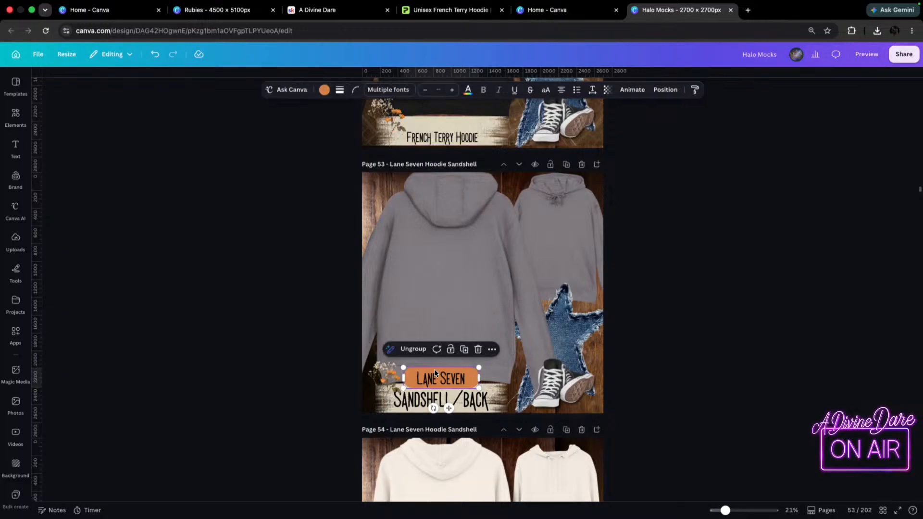
left_click(444, 118)
key("super+v")
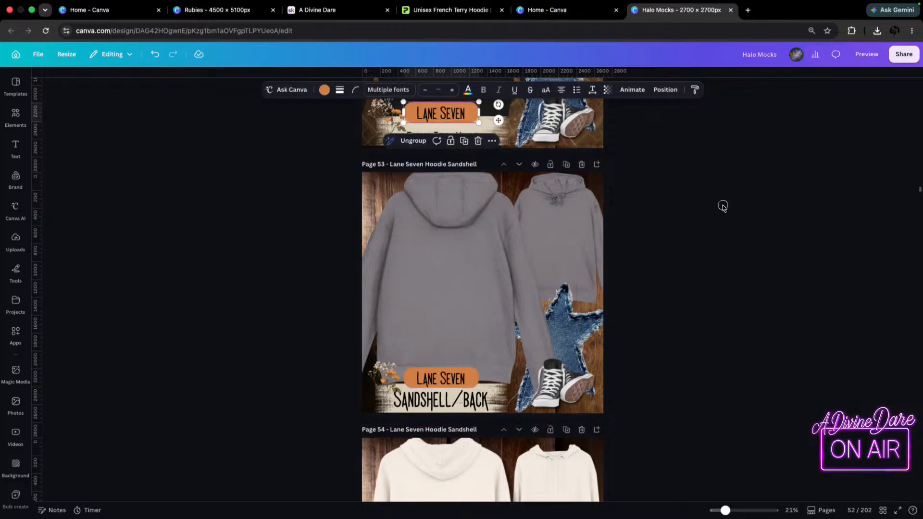
left_click(710, 212)
Shrink the pasted "Lane Seven" badge slightly and place it just above "French Terry Hoodie" on page 52.
scroll(442, 148, "up", 1)
scroll(442, 149, "up", 2)
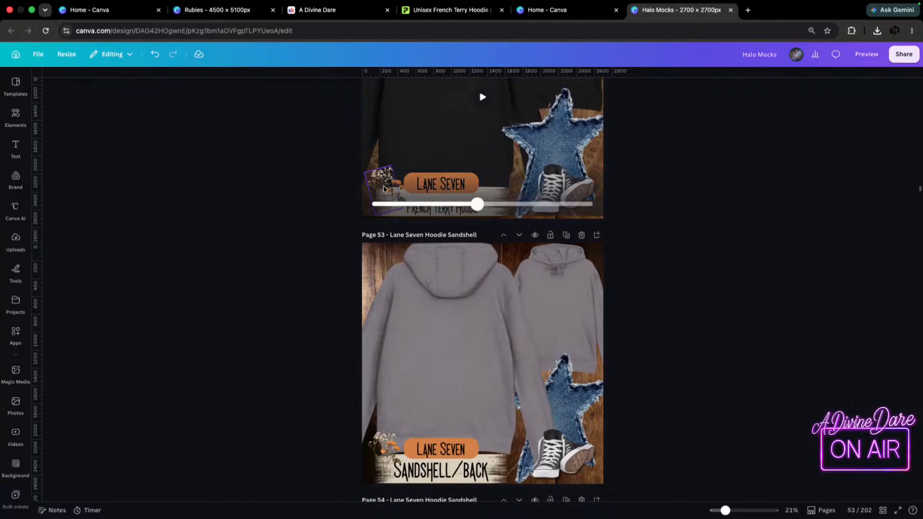
mouse_move(447, 184)
left_mouse_down()
mouse_move(448, 192)
mouse_move(467, 186)
mouse_move(444, 195)
left_mouse_up()
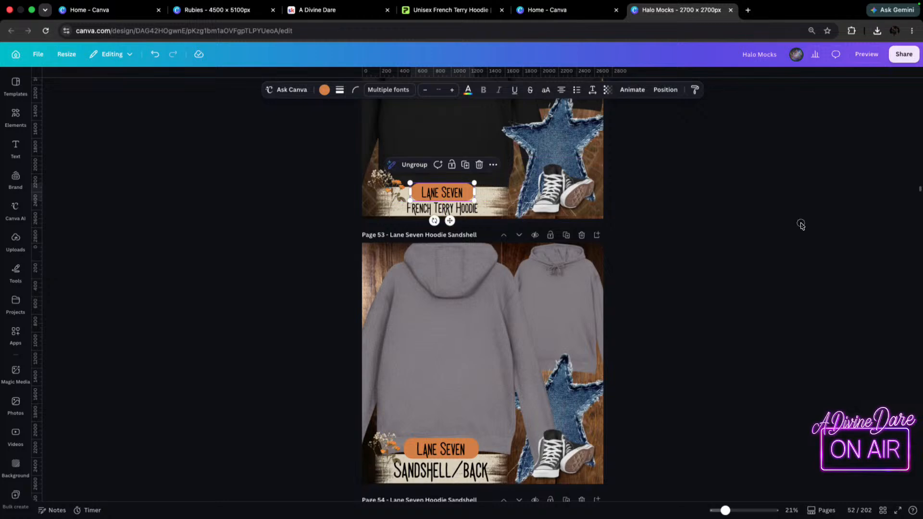
left_click(795, 231)
scroll(705, 208, "up", 2)
Check the first hoodie colour's name in Printify and replace "Sandshell/" in page 53's label with "Graphite, Heather".
scroll(651, 451, "down", 4)
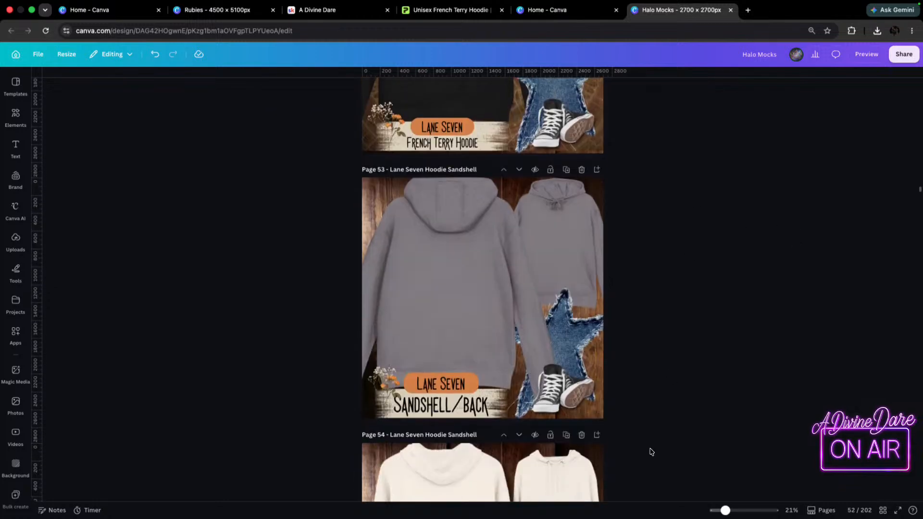
left_click(449, 374)
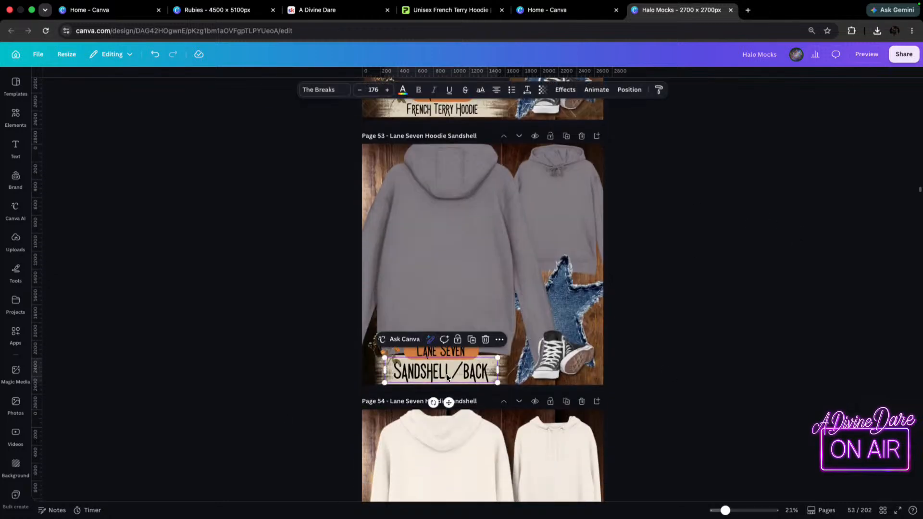
double_click(450, 370)
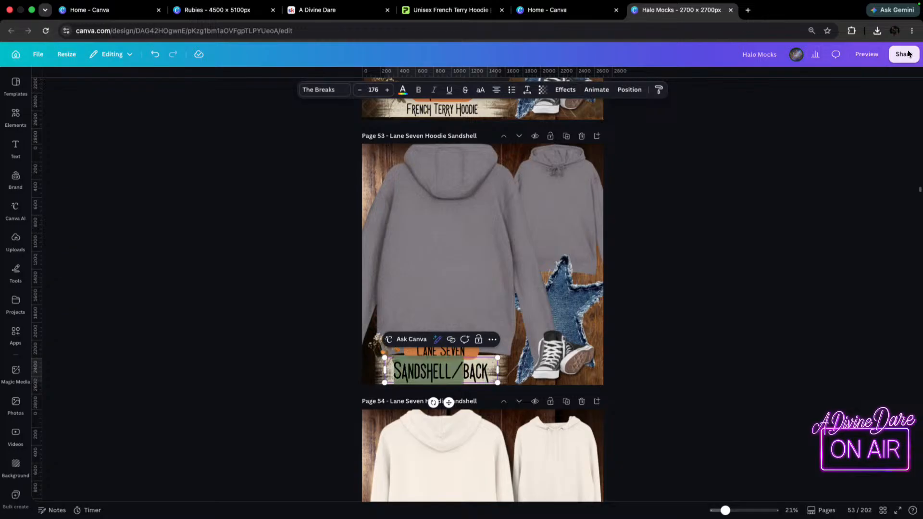
left_click(471, 10)
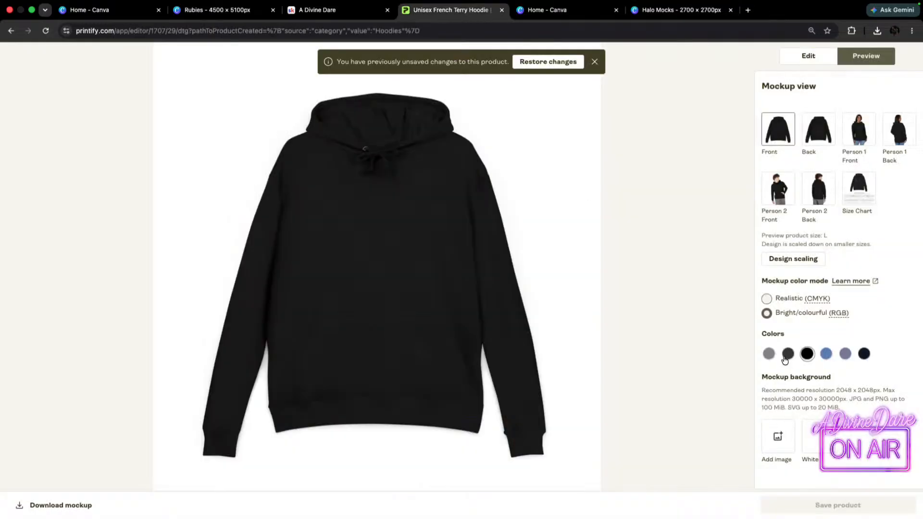
left_click(769, 355)
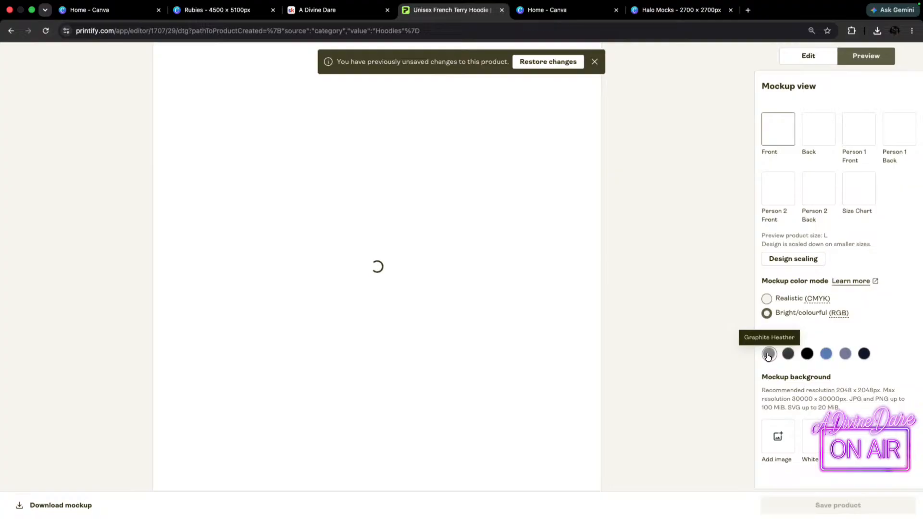
left_click(662, 11)
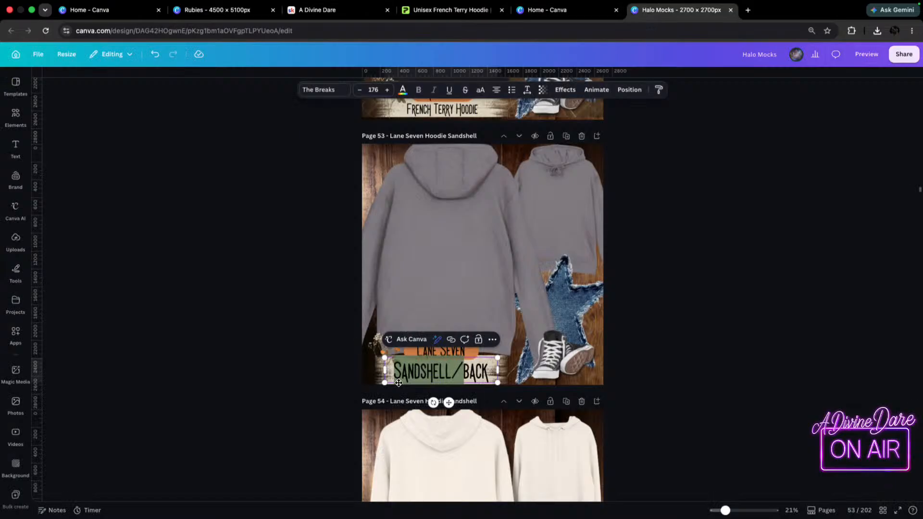
type("GRAPHITE, HEATHER")
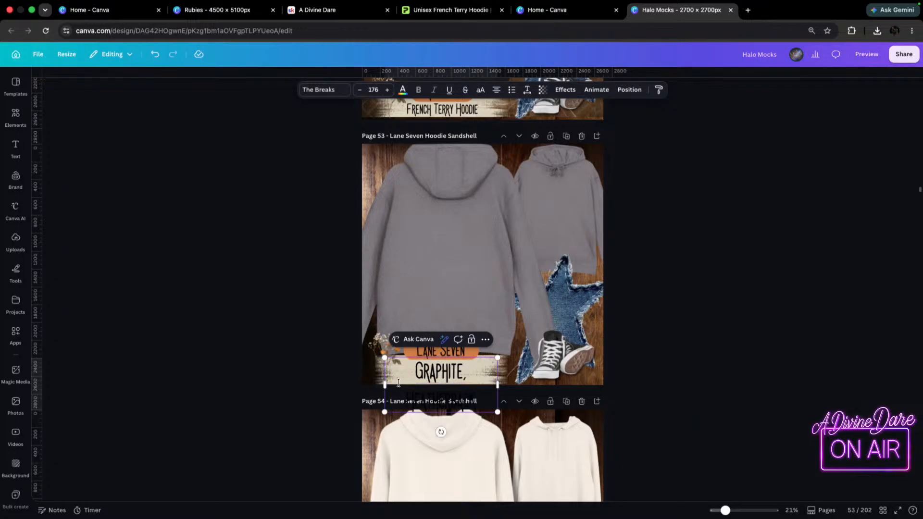
Widen page 53's label onto one line and correct its text to "Graphite Heather/back".
left_click_drag(498, 385, 547, 383)
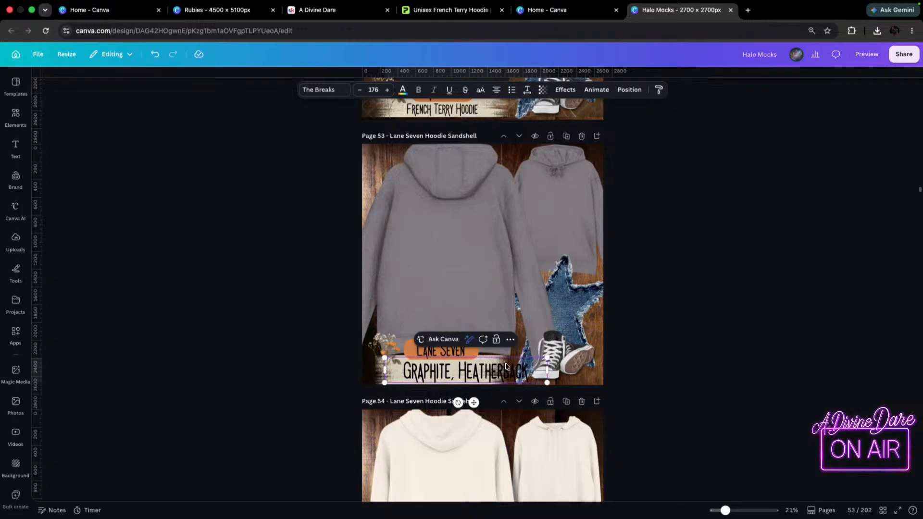
left_click(454, 376)
key("BackSpace")
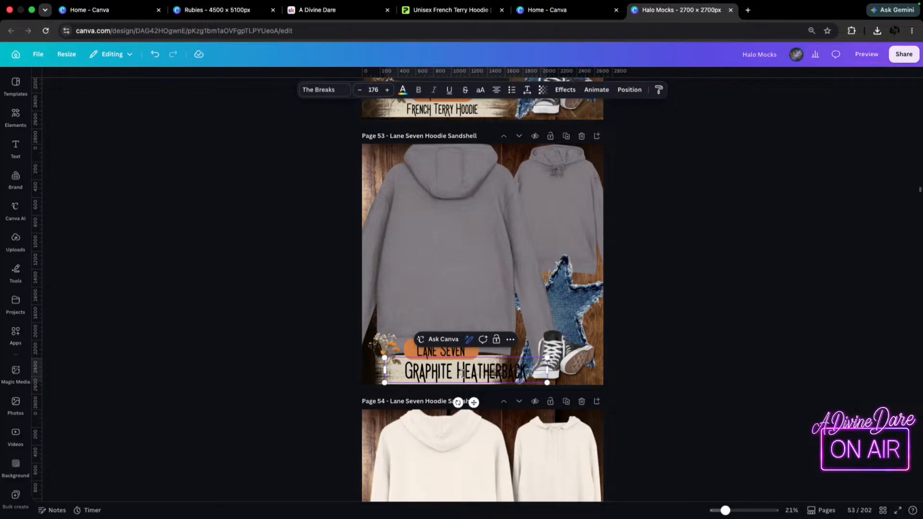
left_click(504, 365)
key("BackSpace")
type("/")
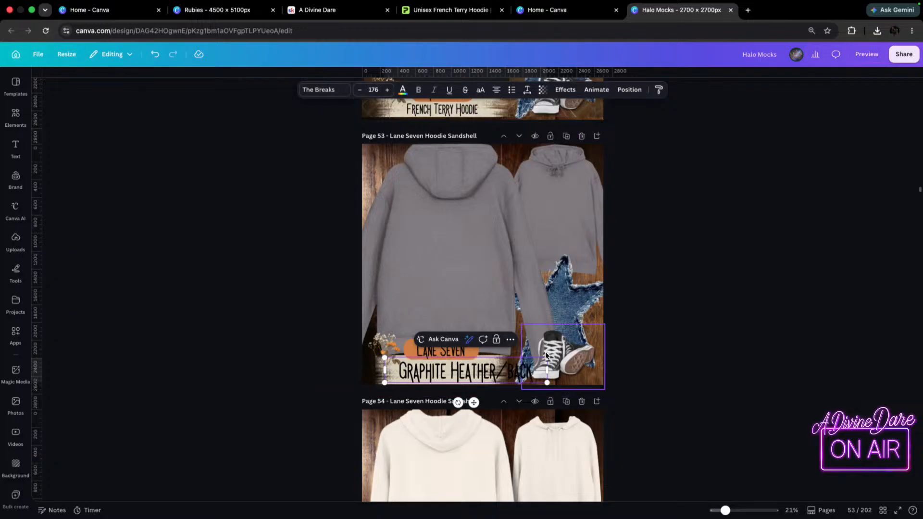
Shrink the "Graphite Heather/back" label to fit the cream strip and lower the "Lane Seven" badge closer to it.
left_click_drag(547, 358, 476, 382)
left_click(388, 321)
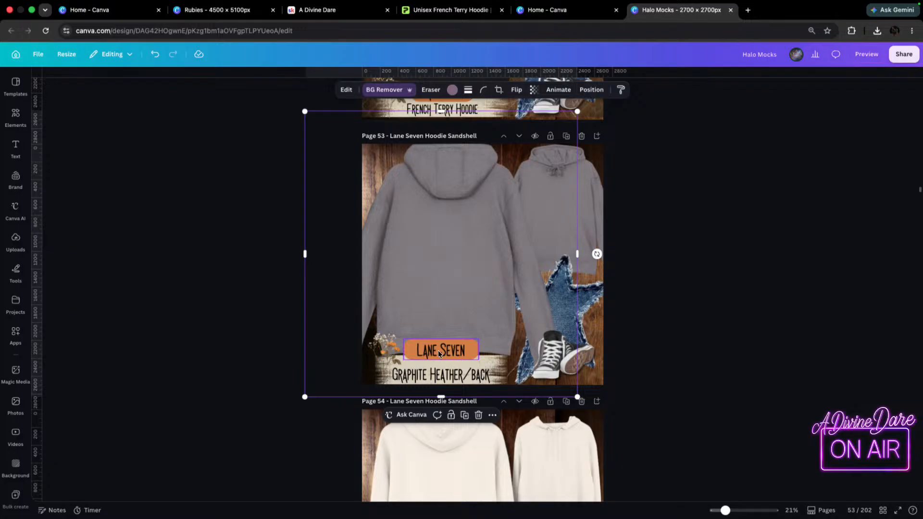
left_click(438, 351)
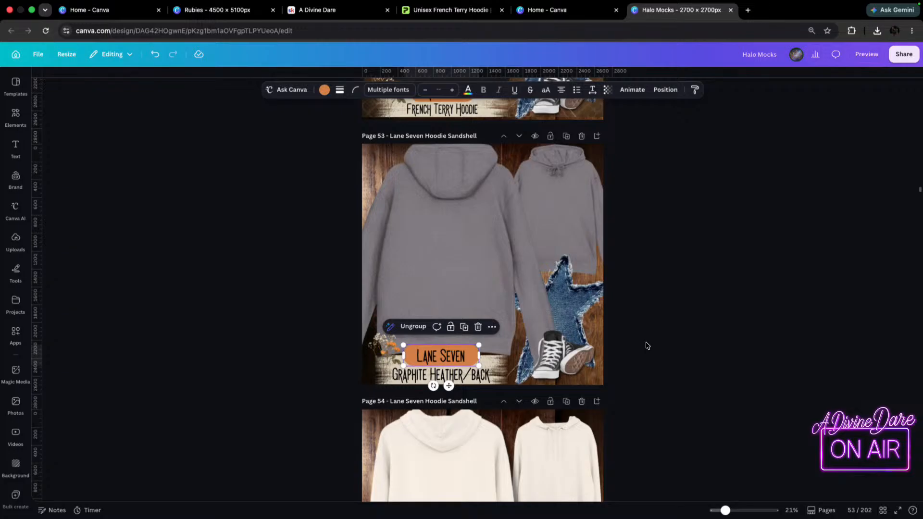
scroll(646, 345, "up", 2)
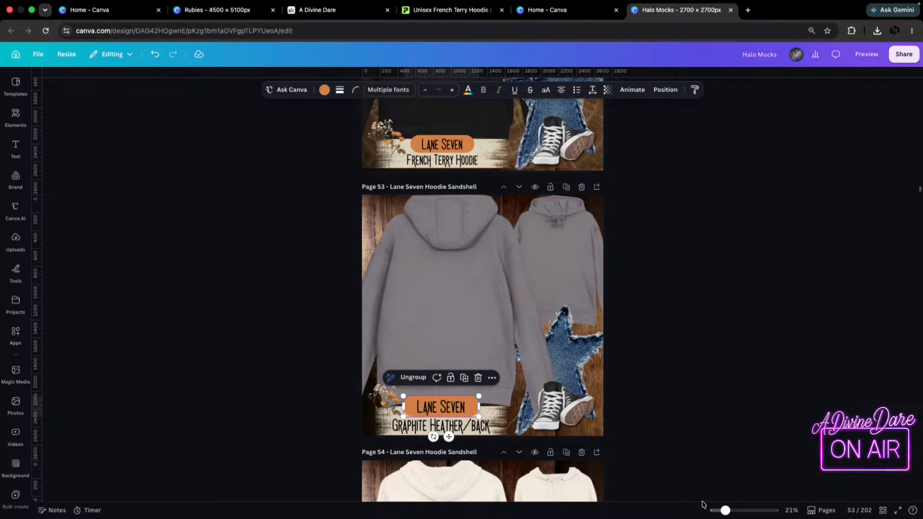
scroll(657, 245, "down", 1)
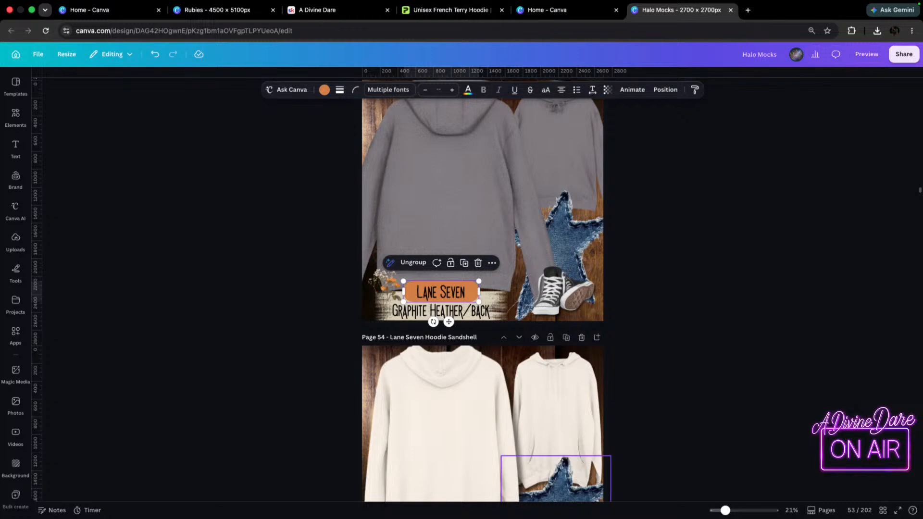
scroll(579, 161, "up", 5)
scroll(579, 163, "up", 4)
scroll(580, 162, "down", 7)
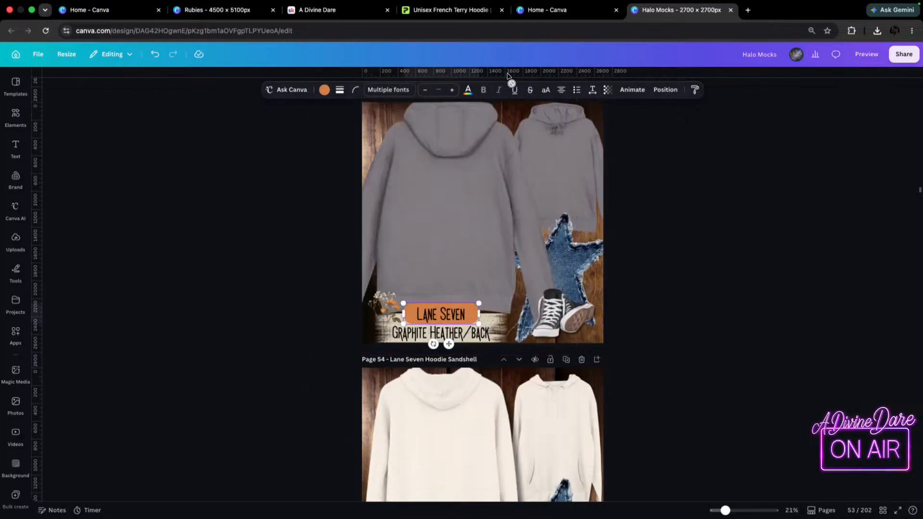
In Printify, set the hoodie to the second, dark grey colour and download its front and back mockups.
left_click(441, 10)
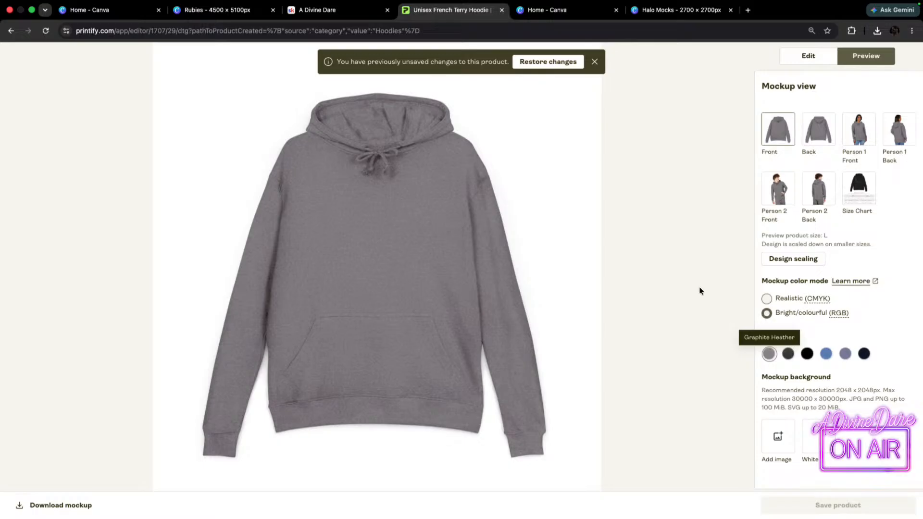
left_click(787, 354)
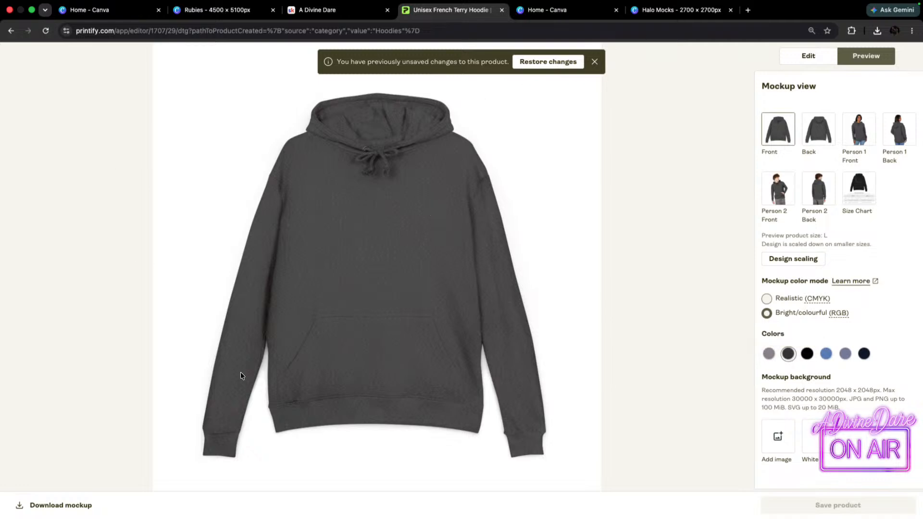
left_click(56, 511)
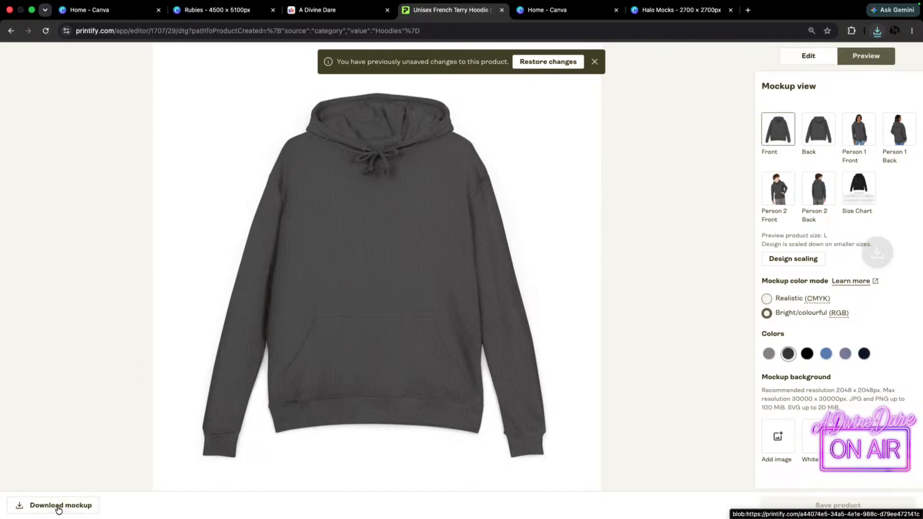
left_click(819, 130)
left_click(73, 508)
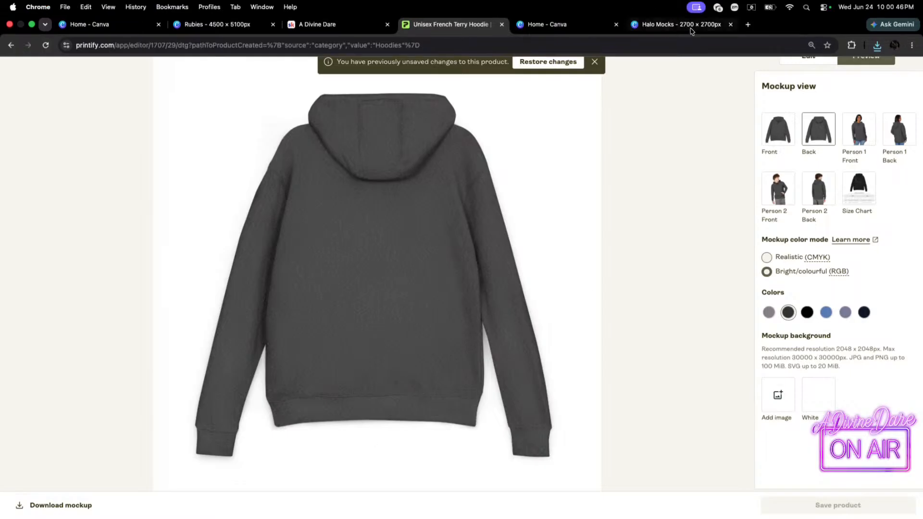
Switch back to the Halo Mocks design in Canva and go to page 54.
left_click(676, 22)
scroll(553, 322, "down", 2)
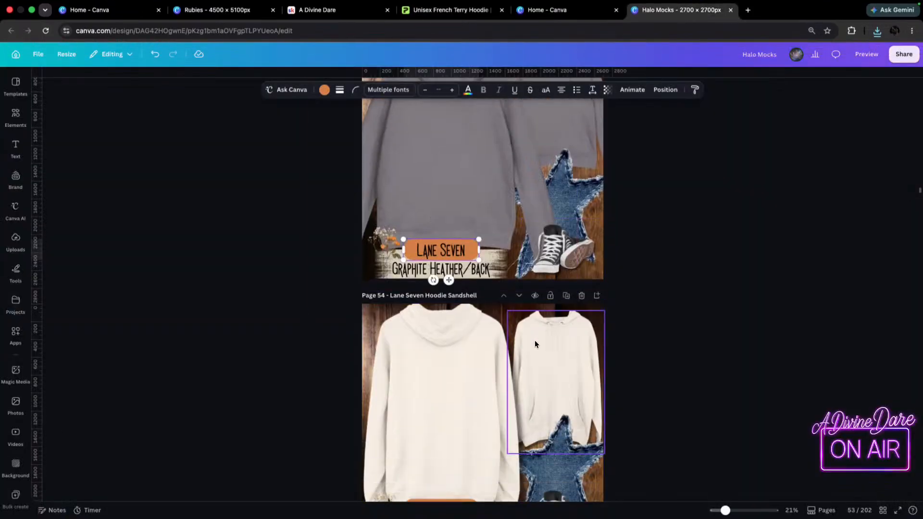
scroll(459, 332, "down", 3)
key("Delete")
left_click(456, 311)
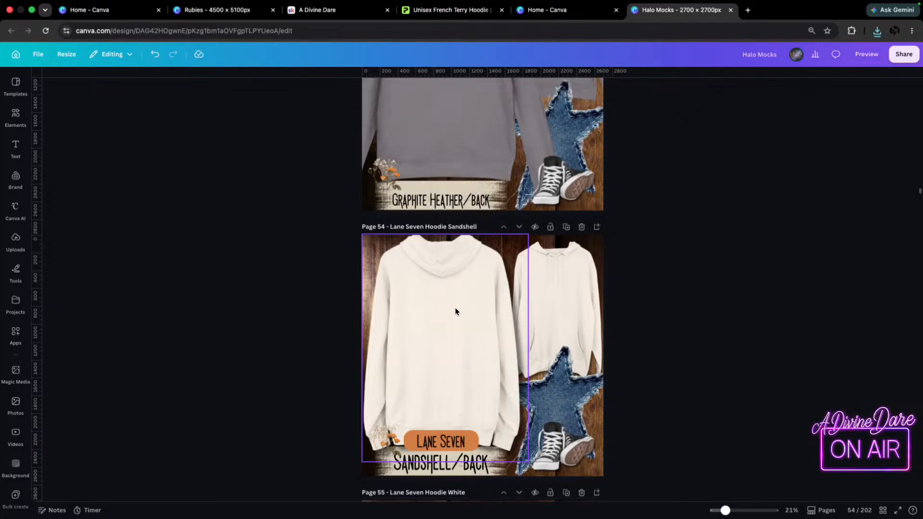
key("super+z")
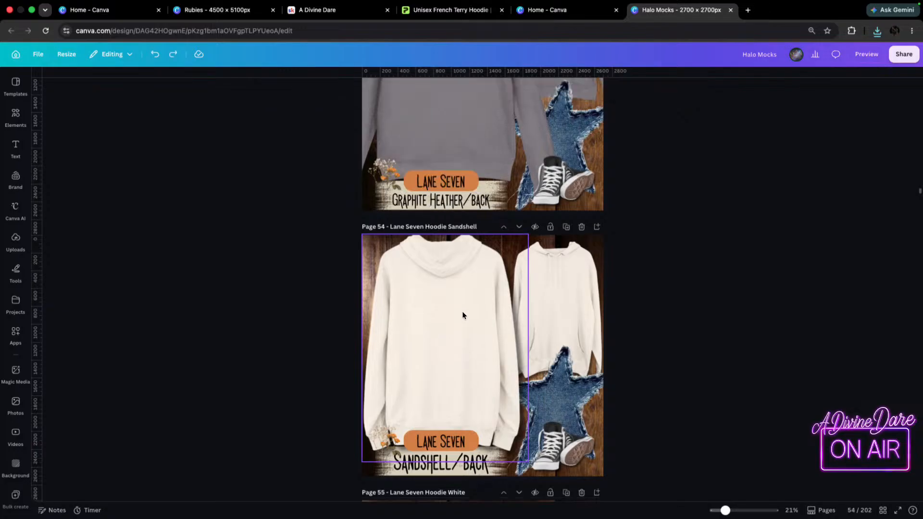
Delete the sandshell back-view hoodie from page 54 and place the downloaded Back_ (2).png in its spot.
left_click(427, 303)
key("Delete")
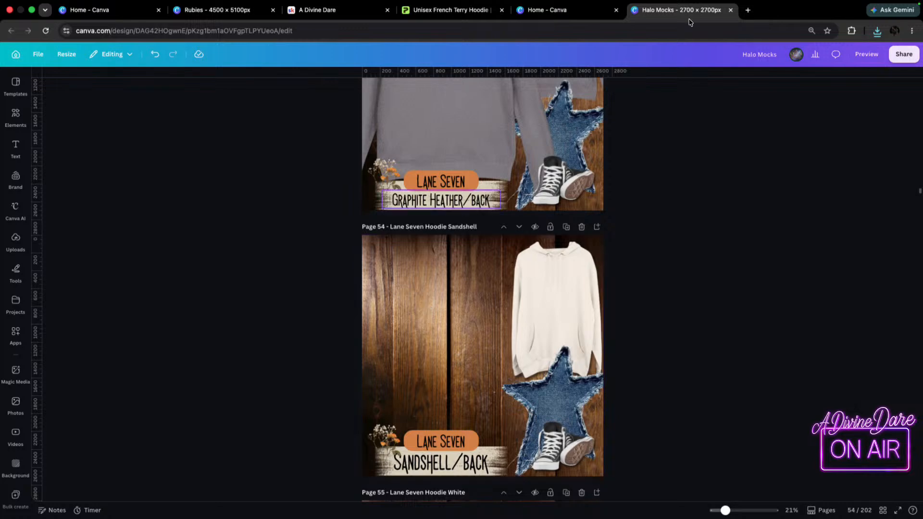
left_click(878, 34)
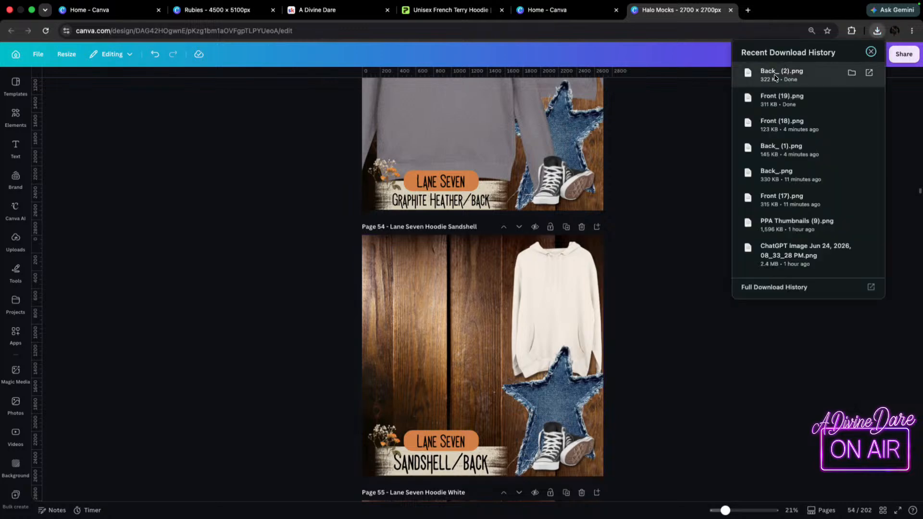
left_click_drag(766, 77, 437, 339)
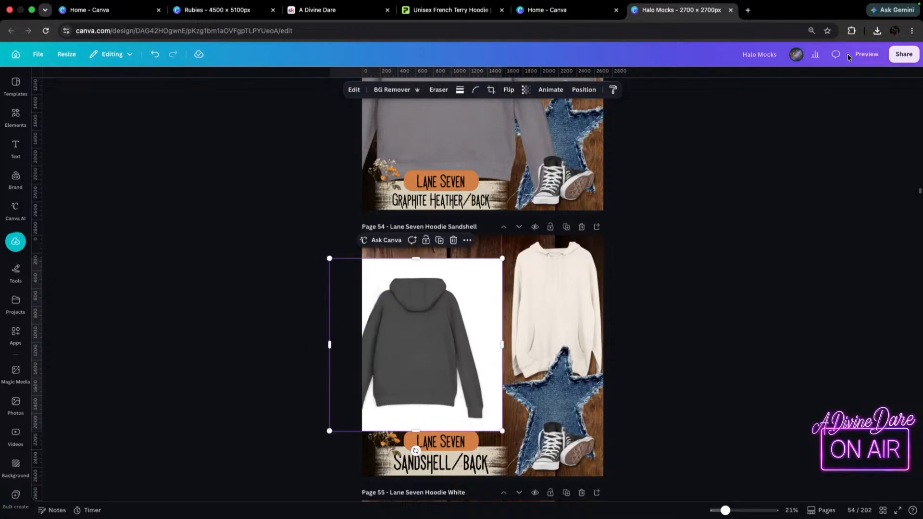
Place the downloaded Front (19).png over the small front-view hoodie on page 54 and delete the old sandshell front image.
left_click(877, 31)
left_click_drag(808, 101, 482, 304)
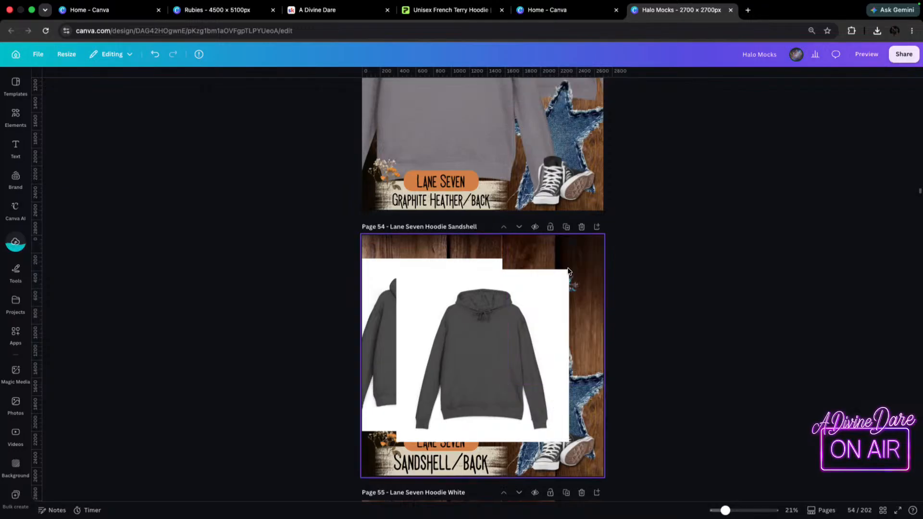
left_click_drag(562, 307, 588, 306)
left_click(569, 284)
key("Delete")
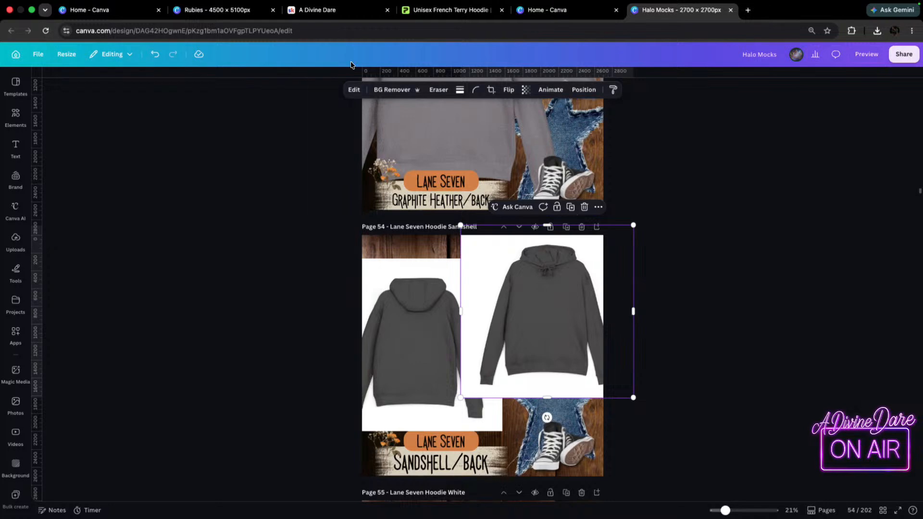
Remove the backgrounds from both dark grey hoodie images and move the front view above the denim star.
left_click(391, 90)
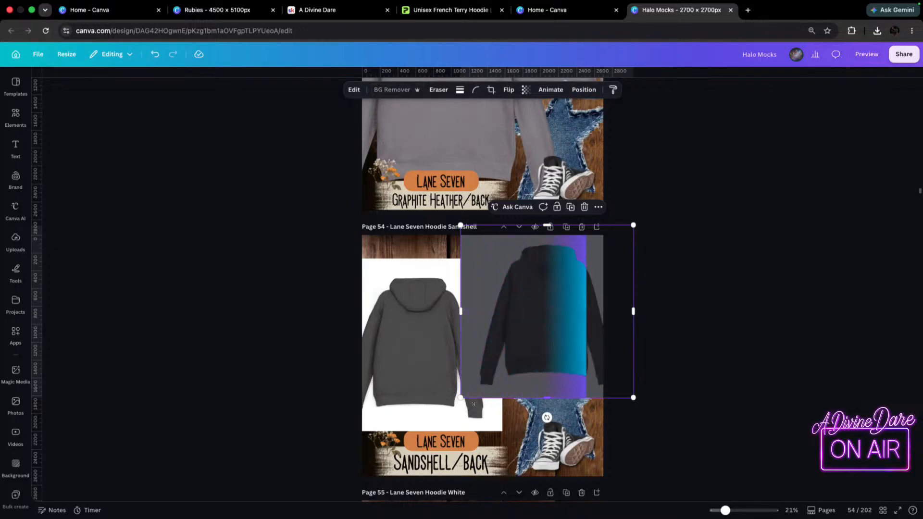
mouse_move(531, 335)
left_mouse_down()
mouse_move(546, 315)
mouse_move(553, 327)
mouse_move(542, 323)
left_mouse_up()
left_click(433, 300)
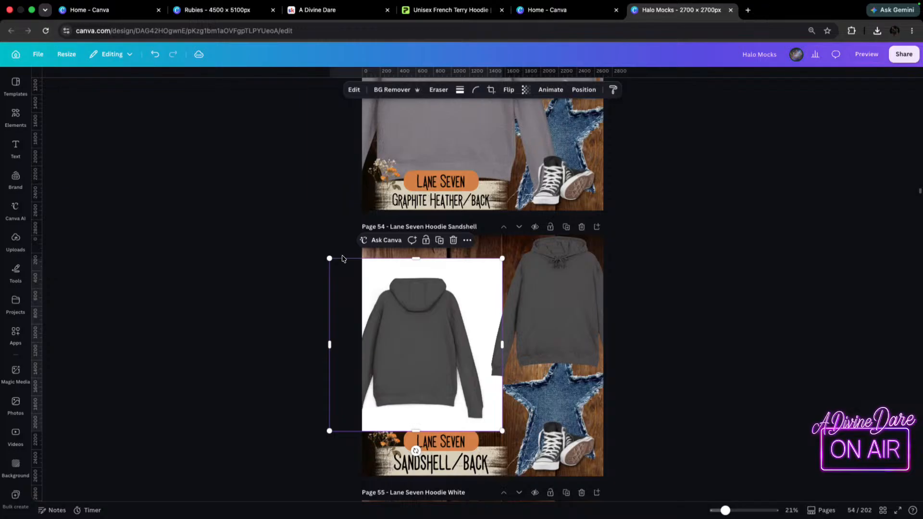
left_click(394, 89)
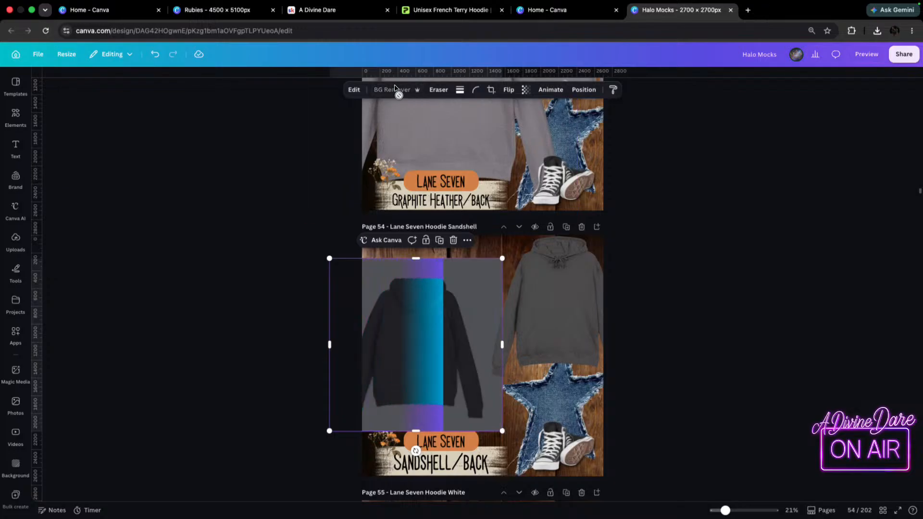
Enlarge the back-view hoodie to span page 54's height above the label, and nudge the front view to sit beside it.
left_click_drag(503, 258, 614, 223)
left_click_drag(433, 314, 416, 297)
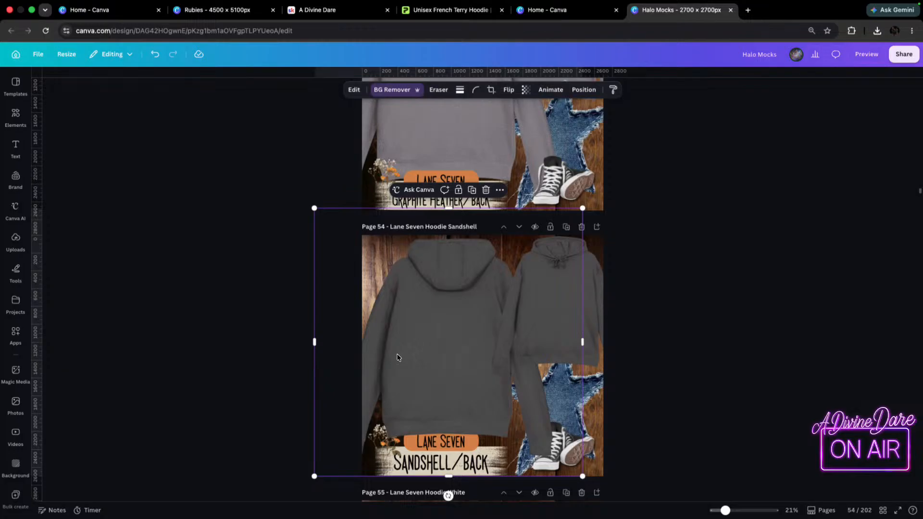
left_click_drag(431, 287, 433, 299)
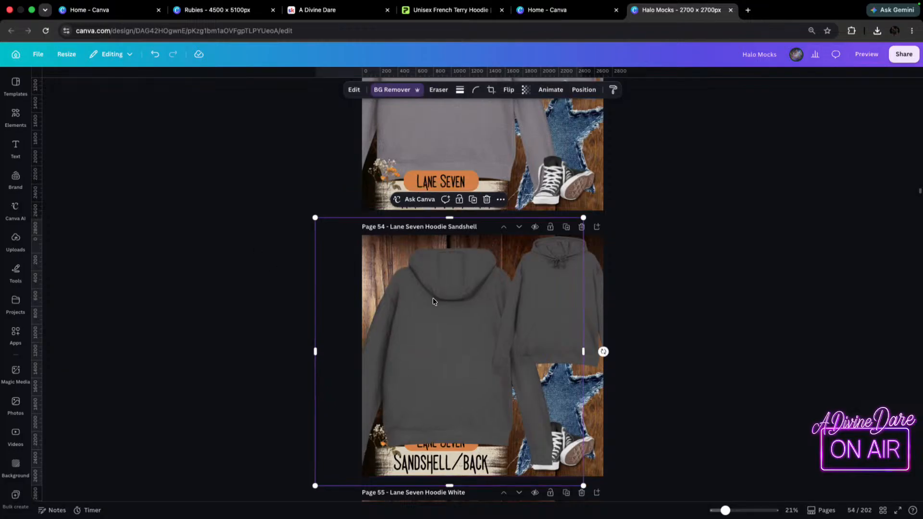
left_click_drag(434, 335, 438, 304)
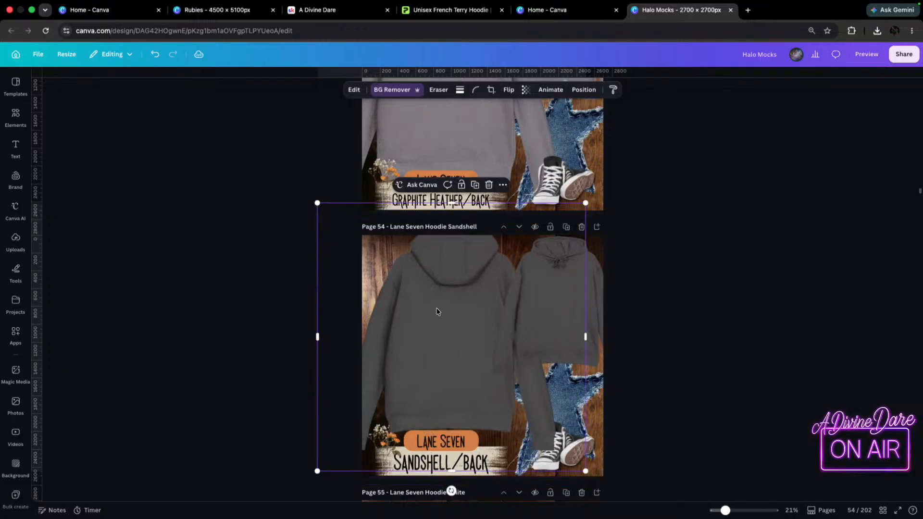
left_click(600, 293)
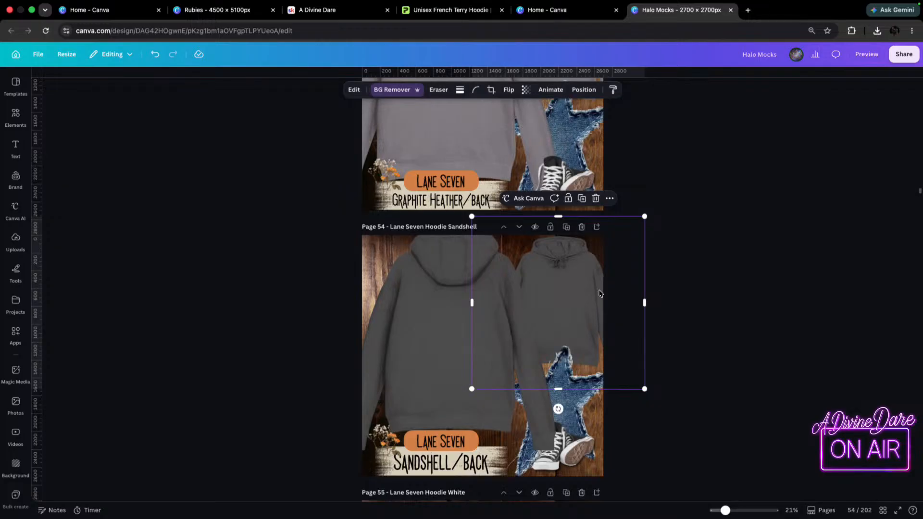
left_click_drag(565, 319, 565, 320)
scroll(460, 422, "down", 1)
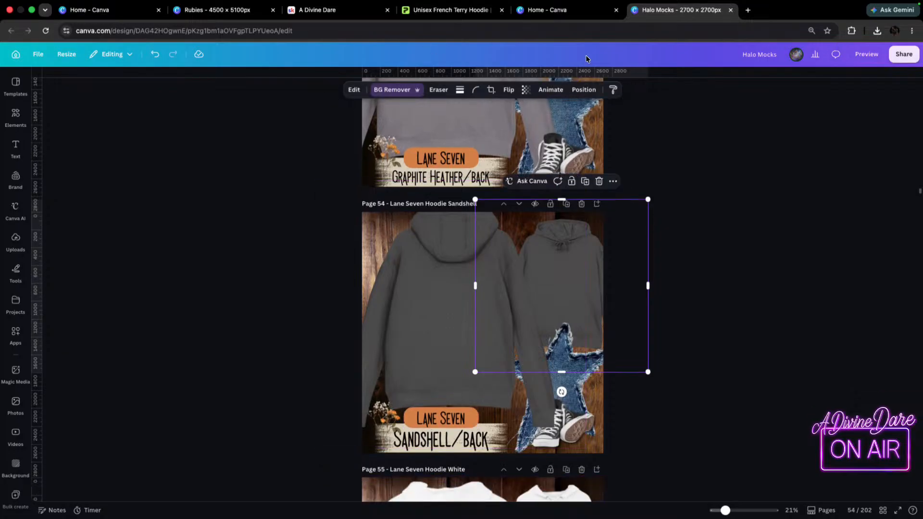
Look at the dark grey hoodie mockup in Printify and return to the Halo Mocks design in Canva.
left_click(452, 10)
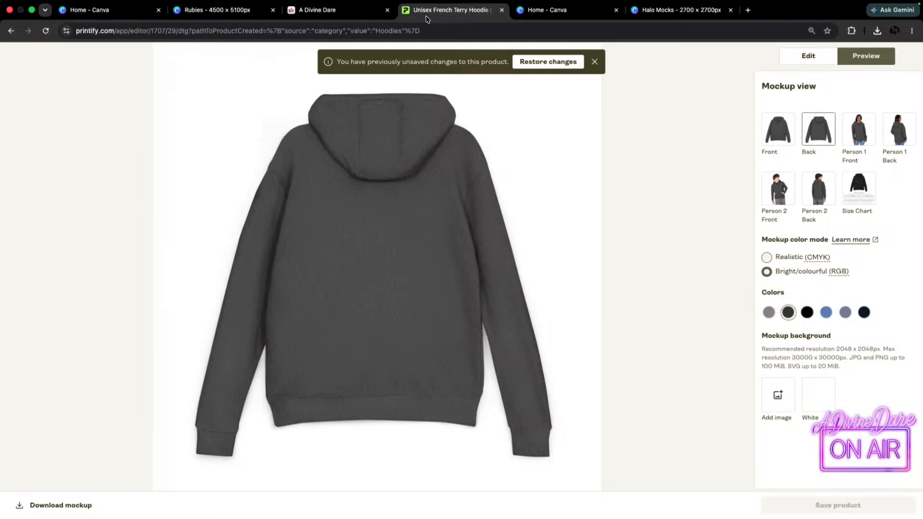
left_click(548, 9)
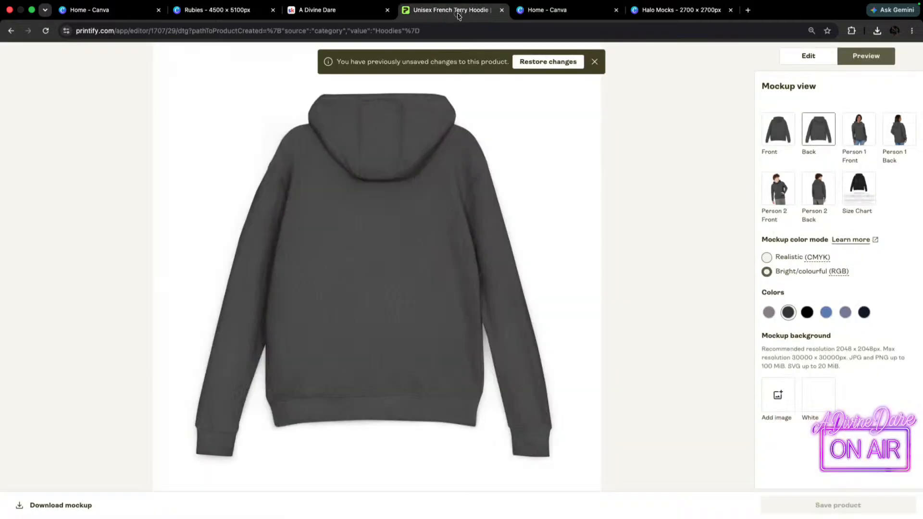
left_click(426, 10)
left_click(666, 10)
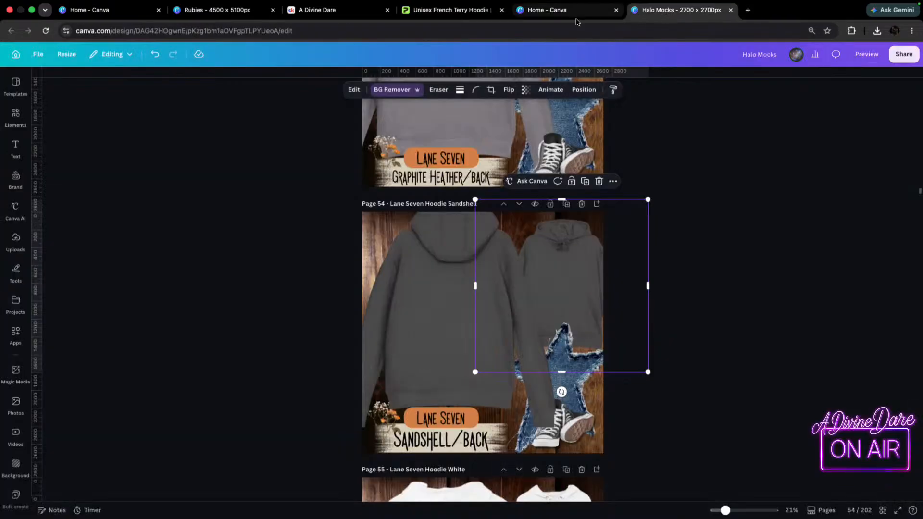
Crop away the lower part of page 54's back-view hoodie to uncover the label beneath it.
left_click(434, 440)
double_click(449, 442)
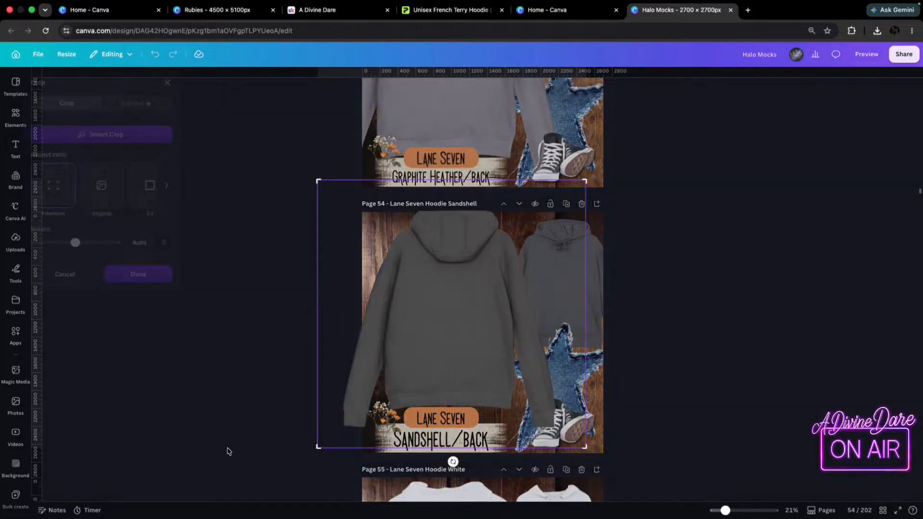
left_click(268, 304)
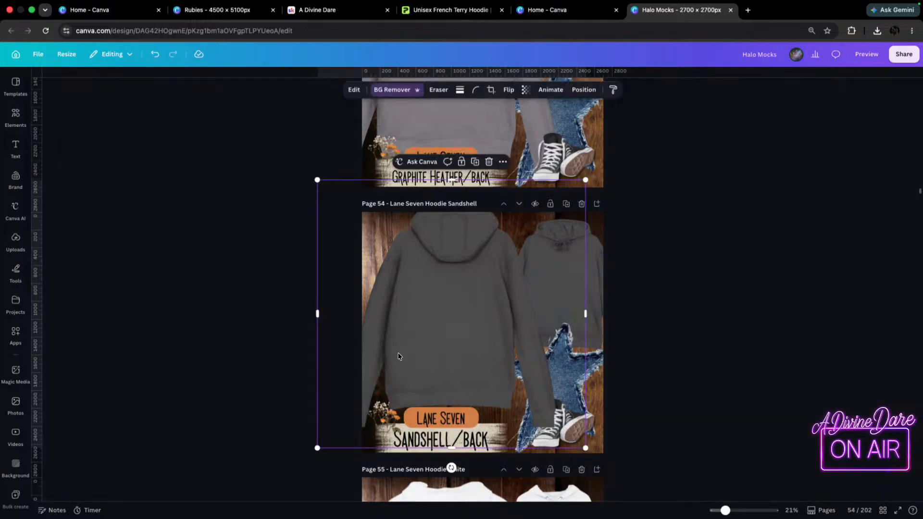
left_click_drag(452, 449, 452, 371)
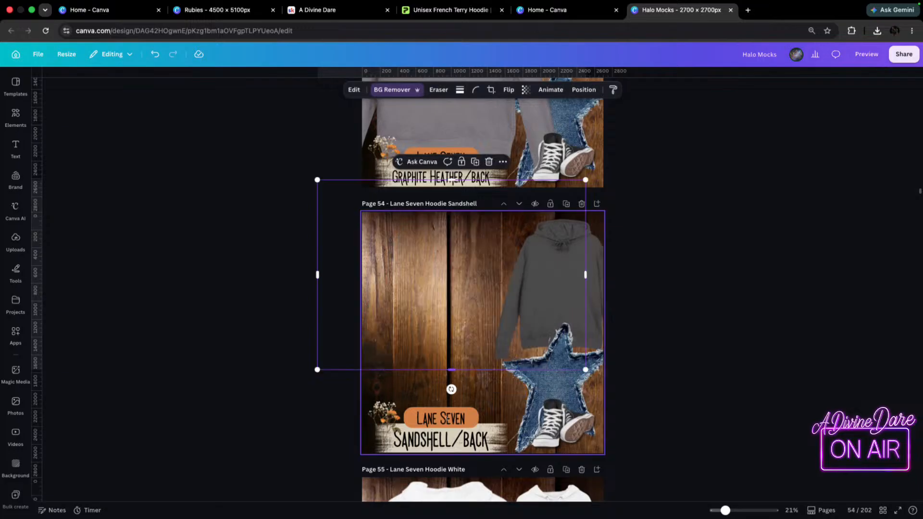
Remove "Sandshell" from page 54's label, keeping "/back".
left_click(449, 442)
left_click(451, 441)
left_click_drag(462, 440, 397, 435)
key("BackSpace")
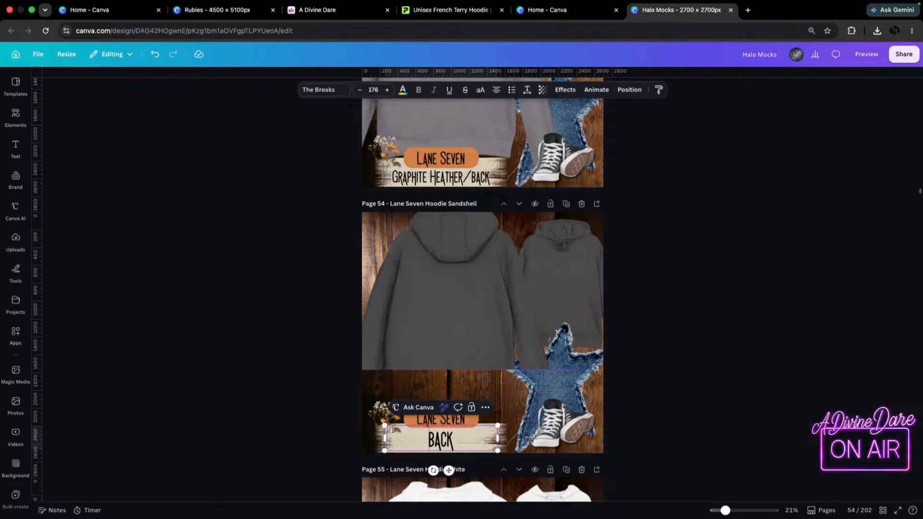
type("/")
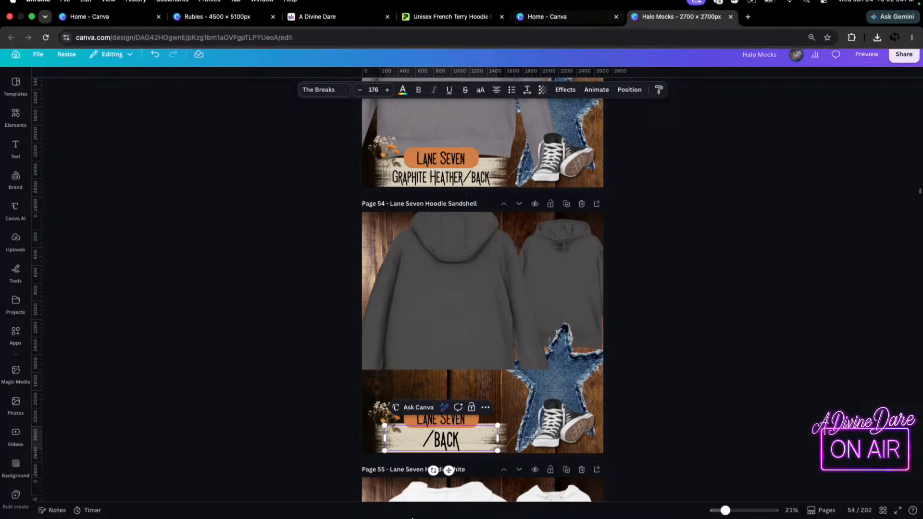
Check the hoodie in Printify, then complete page 54's label as "Charcoal Heather/back" and shrink it to size 112 on one line.
left_click(573, 13)
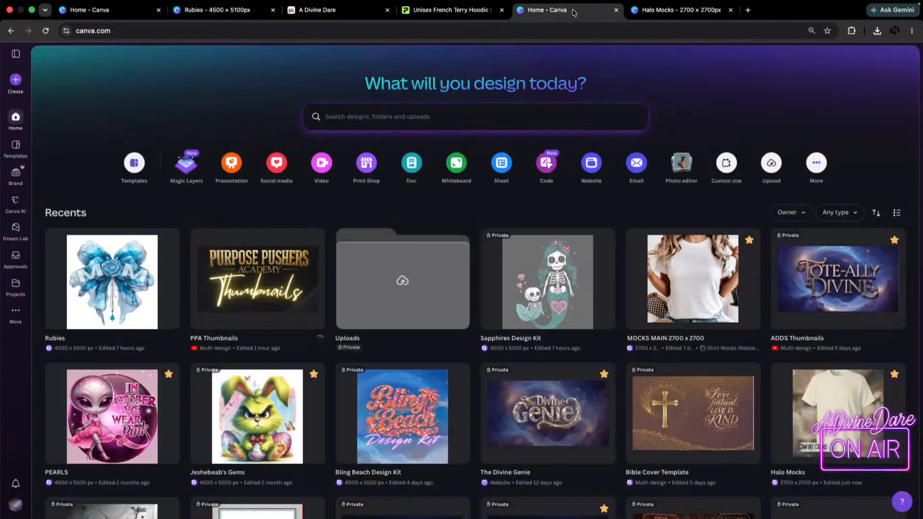
left_click(455, 12)
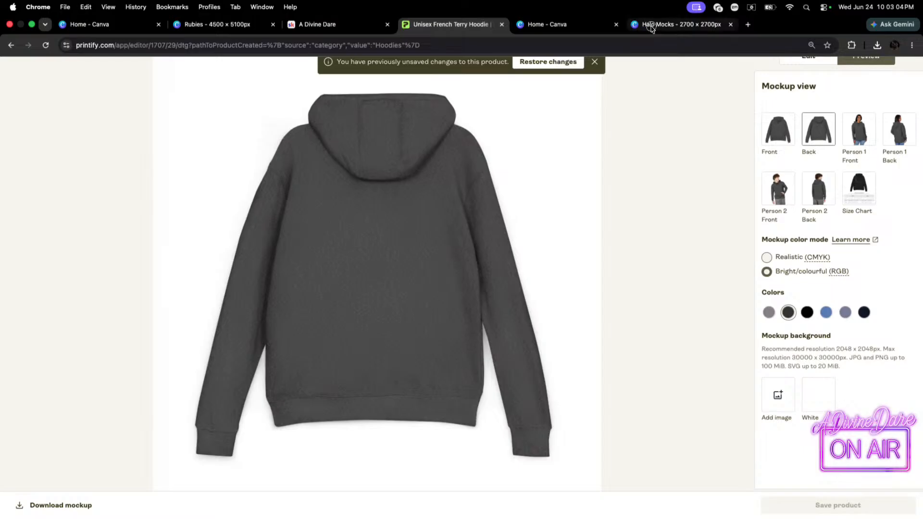
left_click(680, 21)
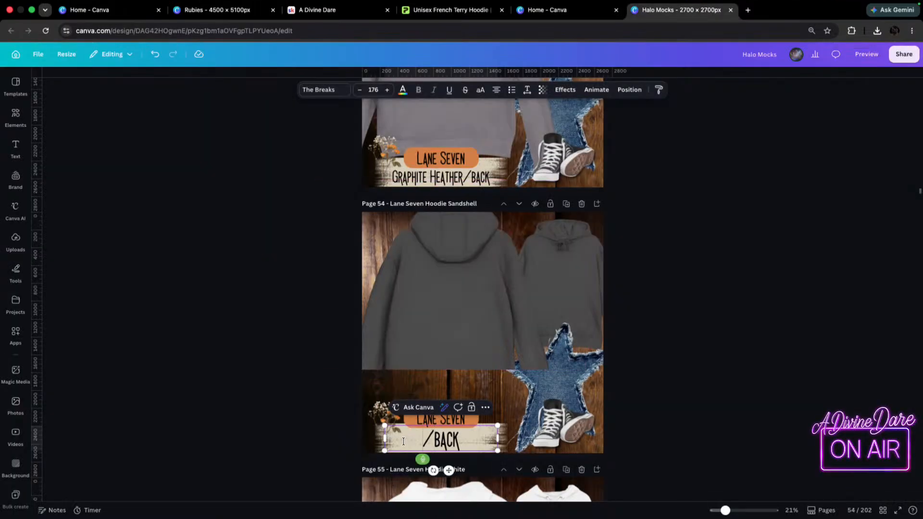
type("Charcoal")
type(", Heather")
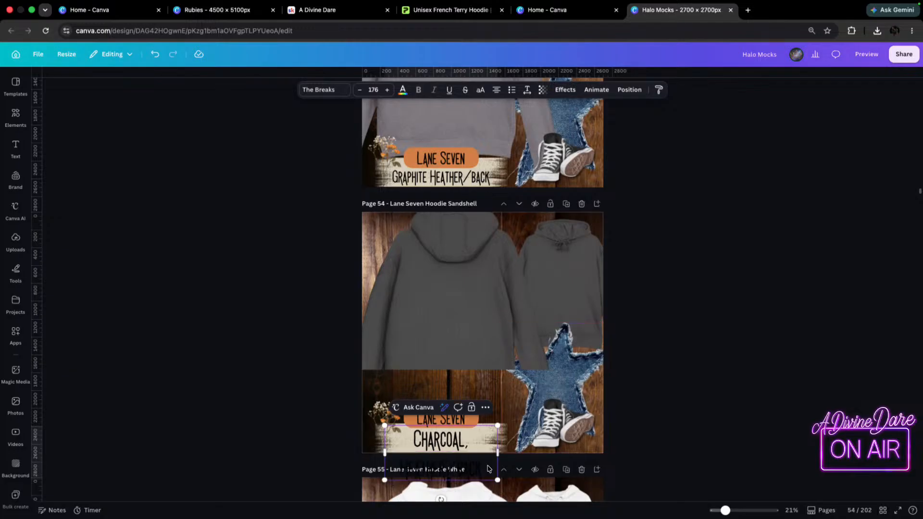
left_click_drag(518, 444, 501, 435)
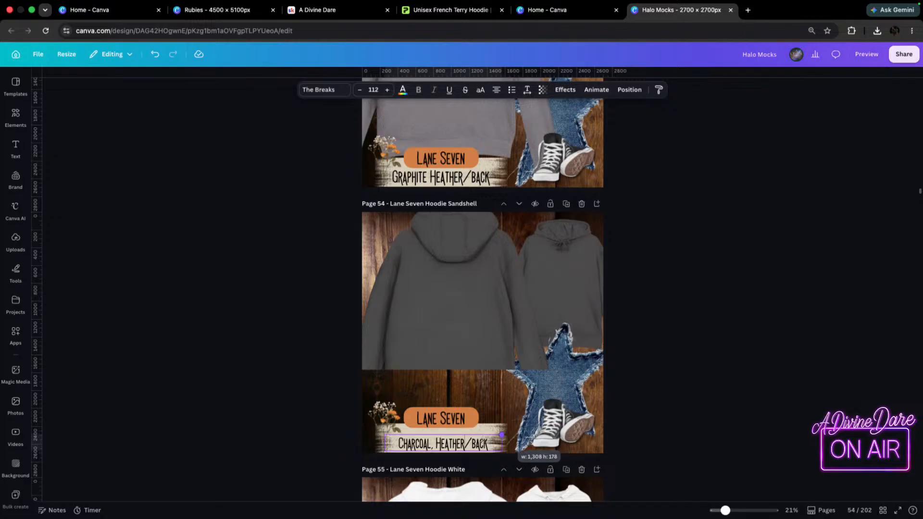
left_click(434, 445)
key("BackSpace")
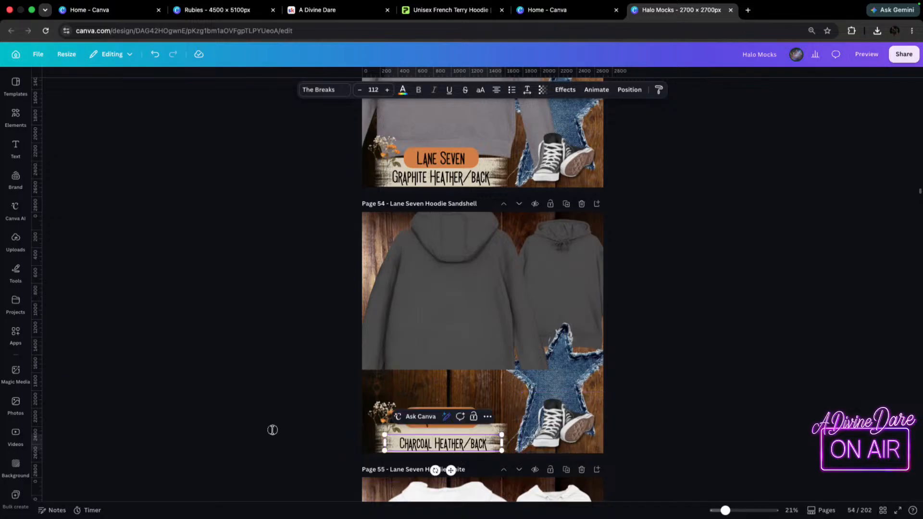
Enlarge the "Charcoal Heather/back" label slightly, center it on the cream strip, and lower the "Lane Seven" badge closer to it.
left_click(272, 430)
mouse_move(442, 446)
left_mouse_down()
mouse_move(436, 435)
mouse_move(436, 447)
left_mouse_up()
left_click_drag(496, 435, 508, 433)
left_click_drag(438, 448, 435, 442)
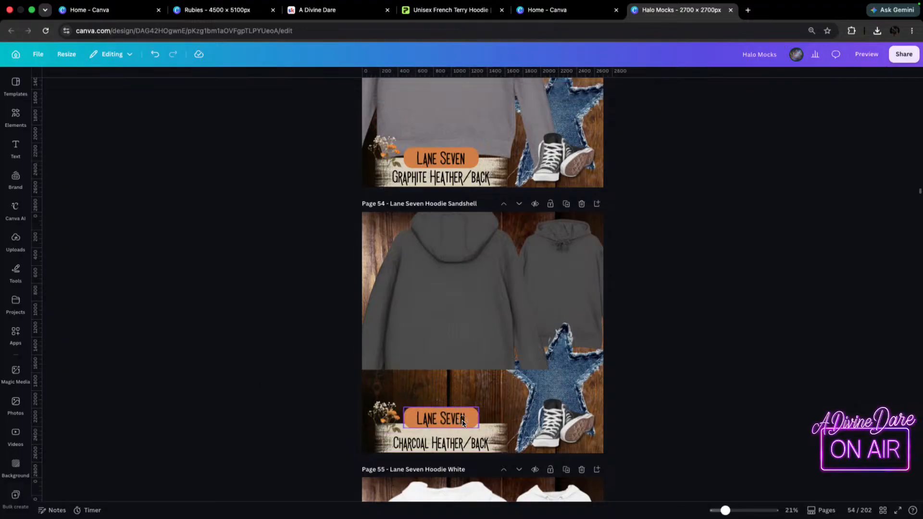
left_click(464, 426)
Extend the cropped back-view hoodie back to full length, then scale it down slightly and position it behind the "Lane Seven" badge.
left_click(439, 355)
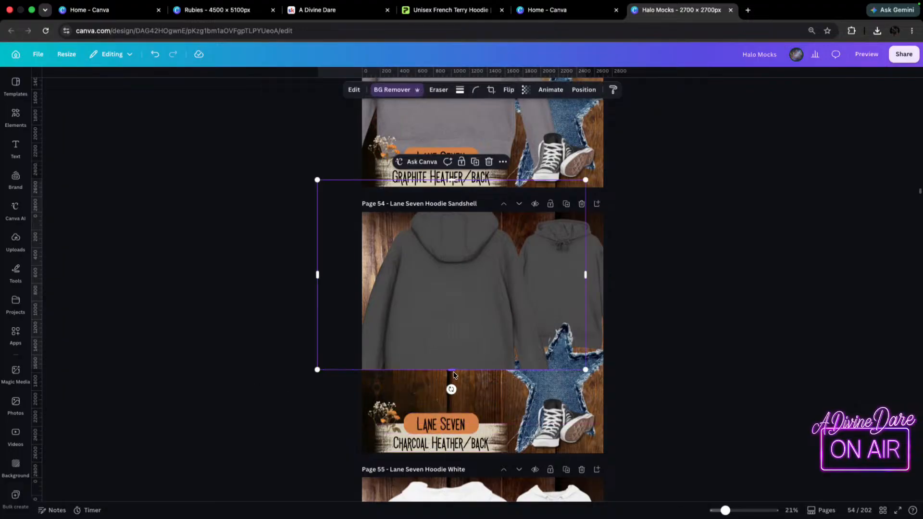
left_click(445, 418)
left_click(445, 358)
left_click_drag(451, 371, 451, 482)
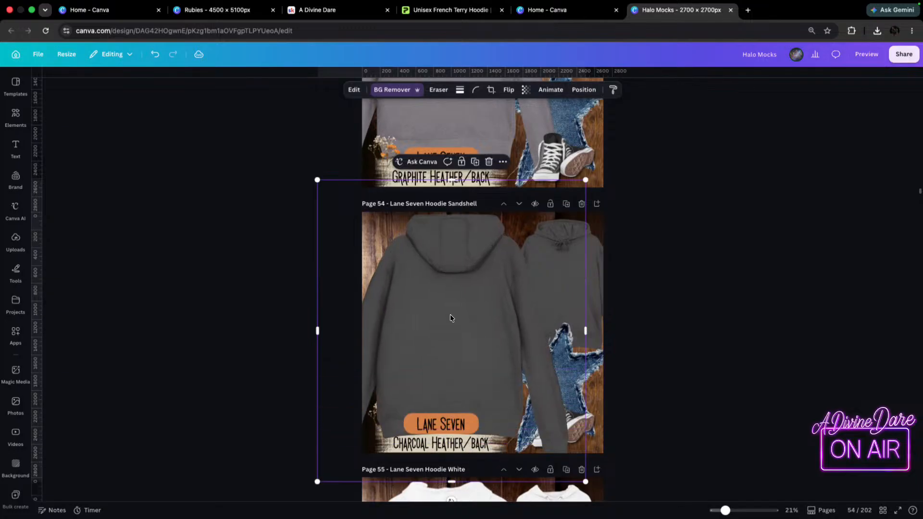
left_click_drag(317, 483, 332, 458)
left_click_drag(502, 297, 482, 293)
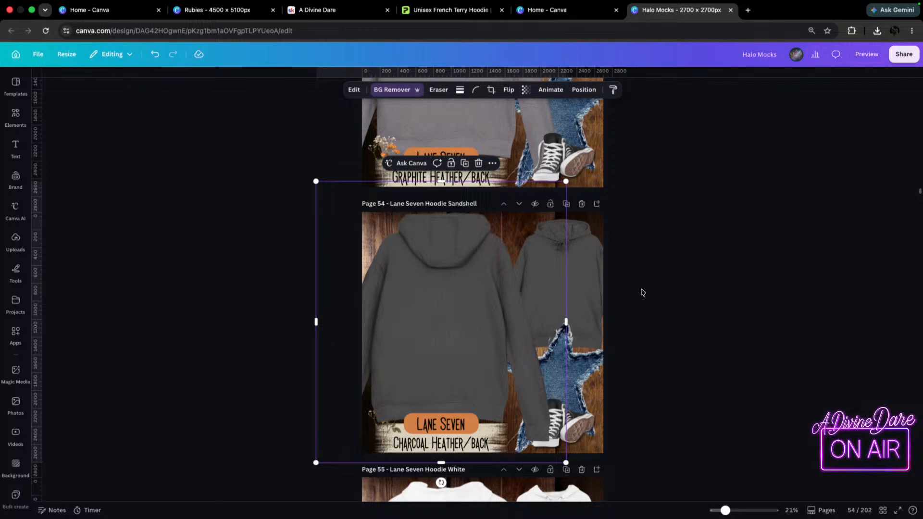
Check the finished page 54 against the next page and switch to the French Terry Hoodie mockups in Printify.
scroll(481, 336, "down", 6)
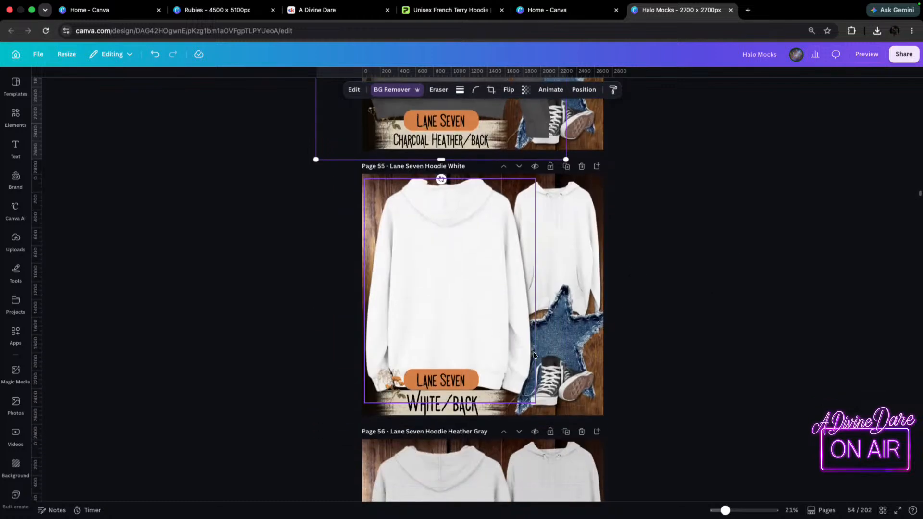
scroll(534, 356, "up", 6)
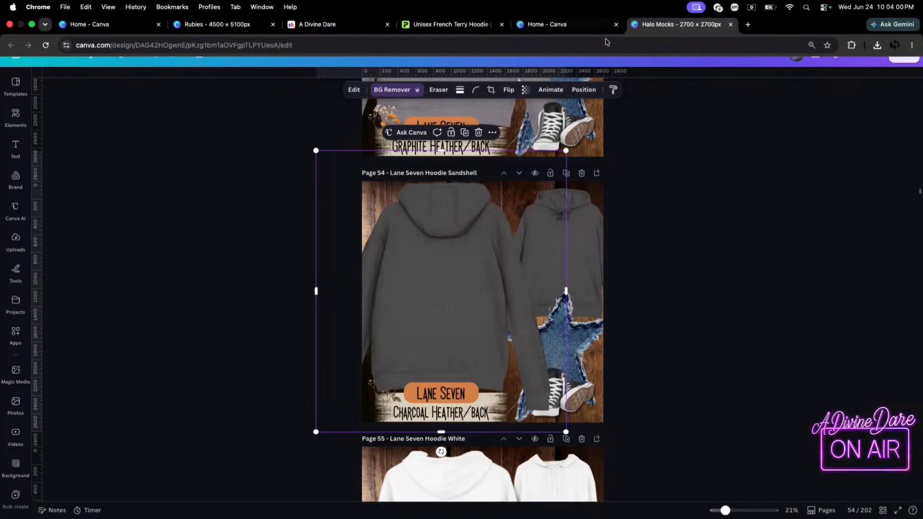
left_click(443, 24)
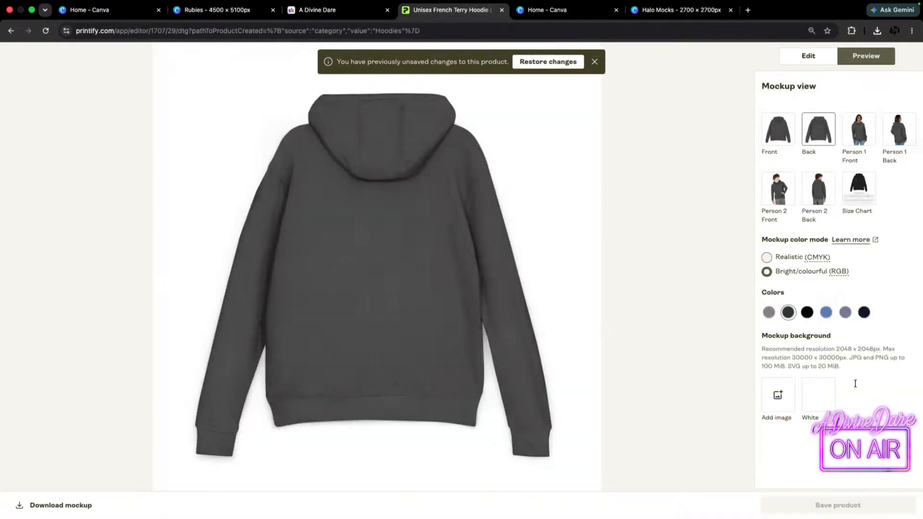
Show the French Terry Hoodie in blue and download its back and front mockups.
left_click(826, 313)
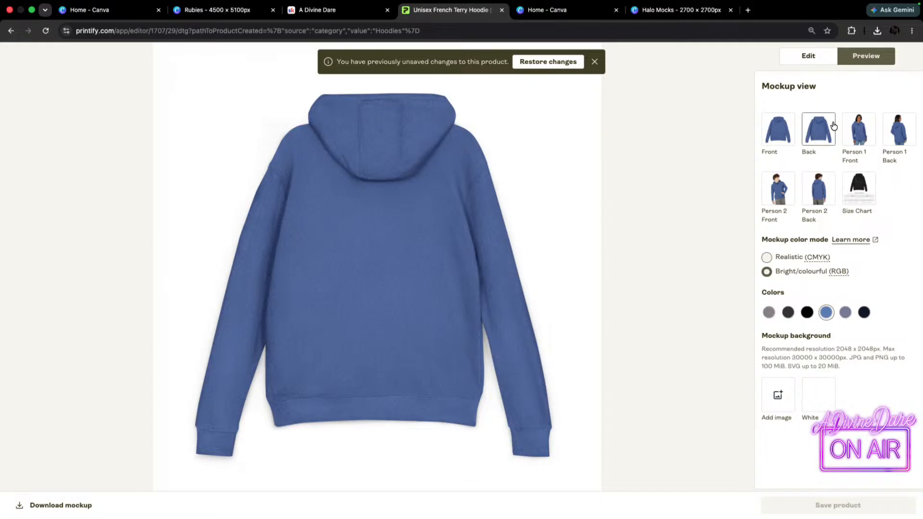
left_click(61, 504)
left_click(777, 123)
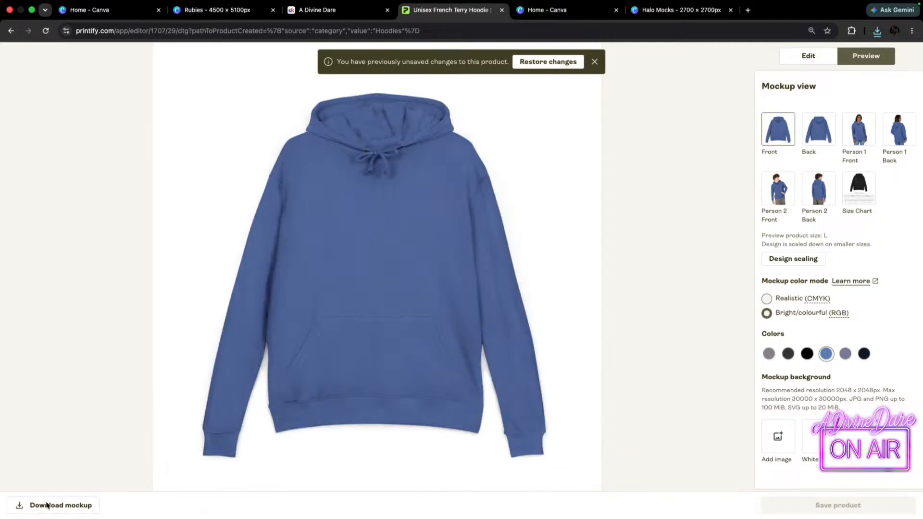
left_click(65, 507)
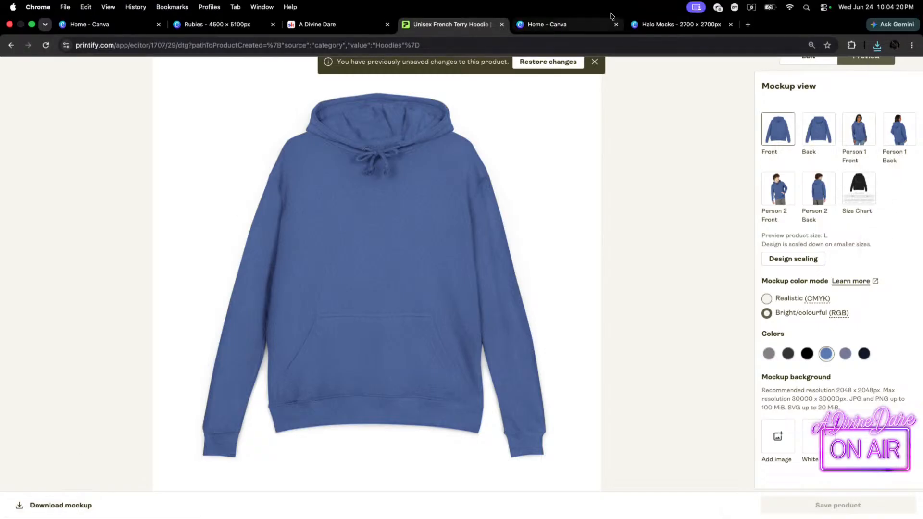
Switch to the Halo Mocks design in Canva and delete the large white back-view hoodie from page 55.
left_click(670, 27)
scroll(473, 272, "down", 5)
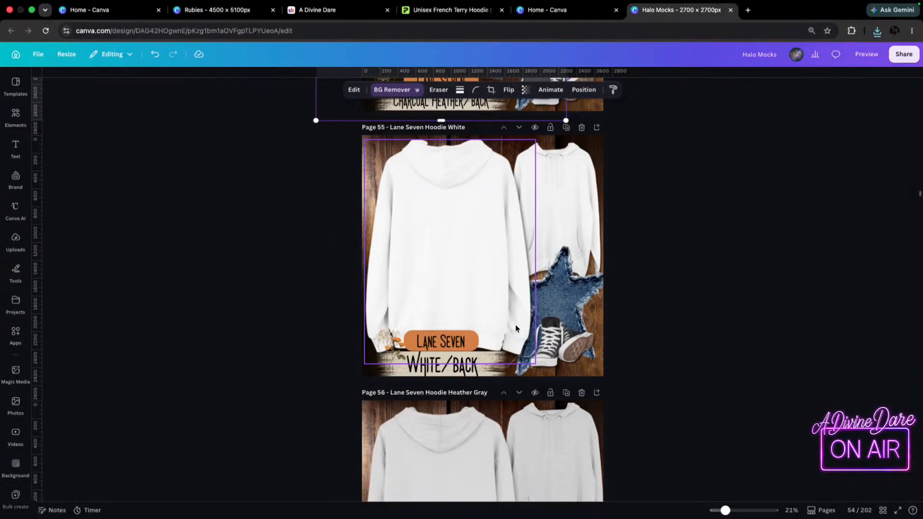
left_click(456, 245)
key("Delete")
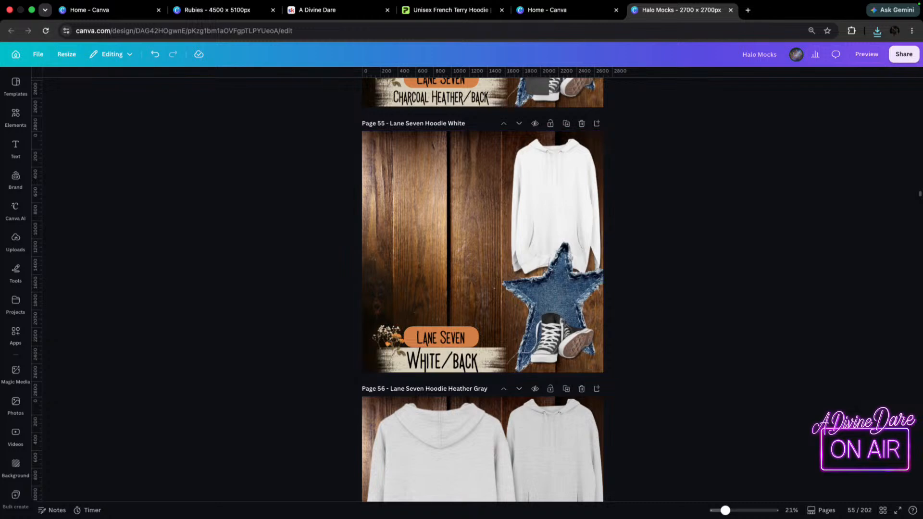
Add the downloaded blue front-view hoodie to page 55 over the small white one and remove its background.
left_click(878, 31)
left_click_drag(783, 80, 548, 176)
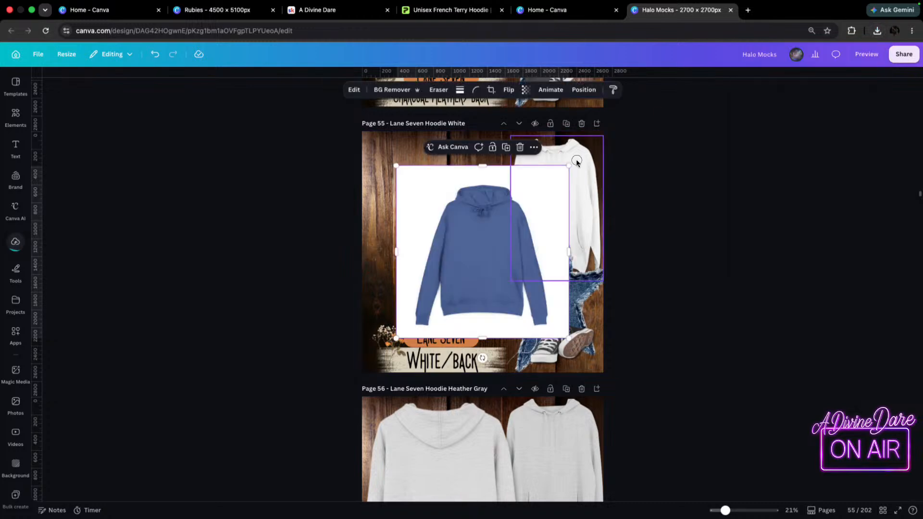
left_click_drag(439, 281, 496, 240)
left_click(384, 90)
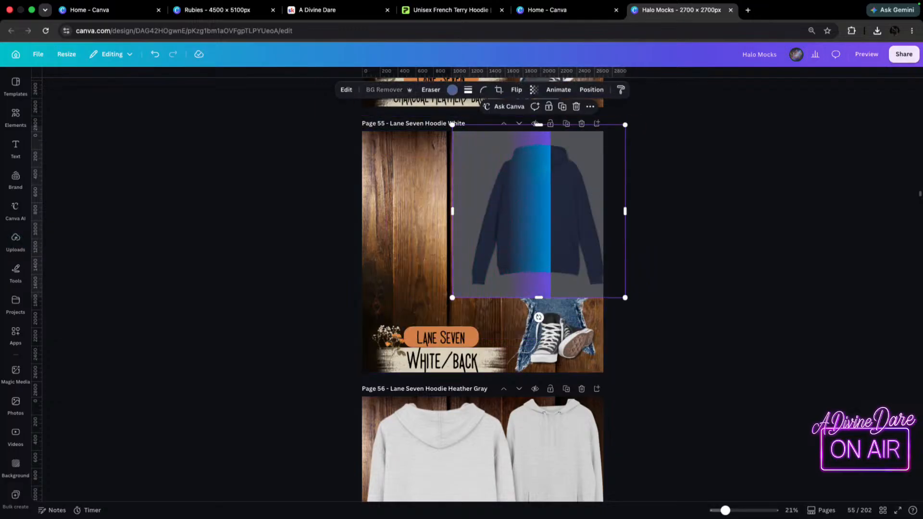
Add the downloaded blue back-view hoodie to page 55 and remove its background.
left_click(877, 31)
left_click_drag(770, 102, 430, 265)
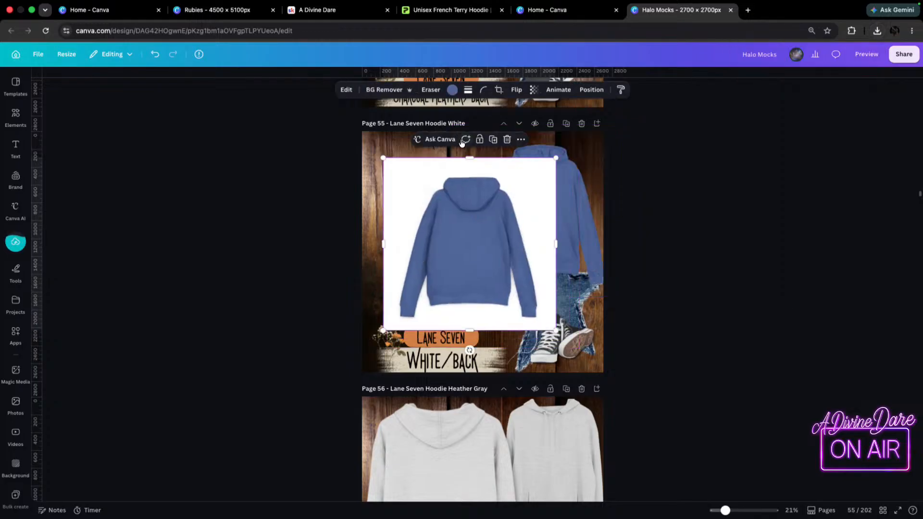
left_click(389, 90)
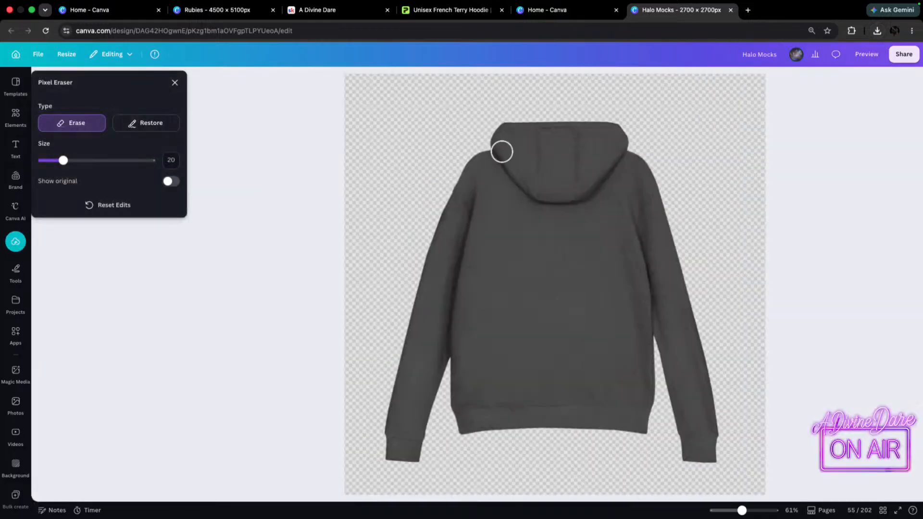
left_click(178, 81)
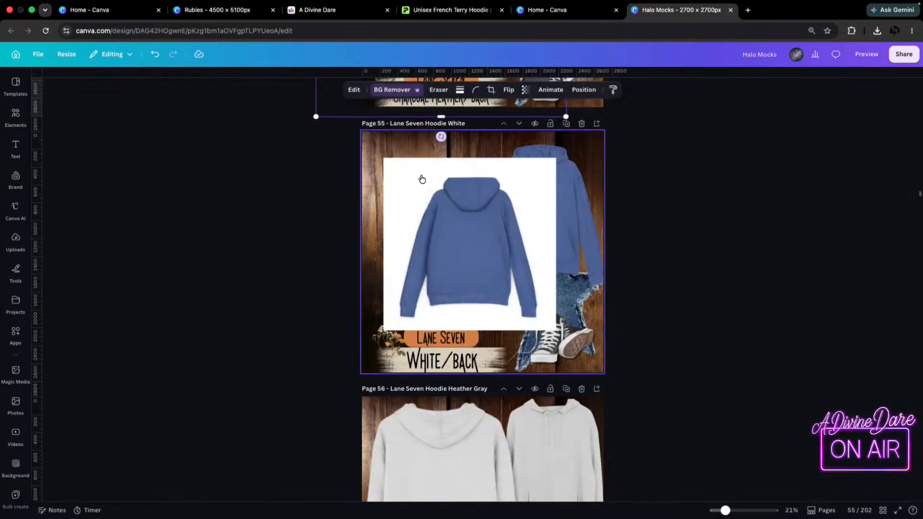
left_click(439, 89)
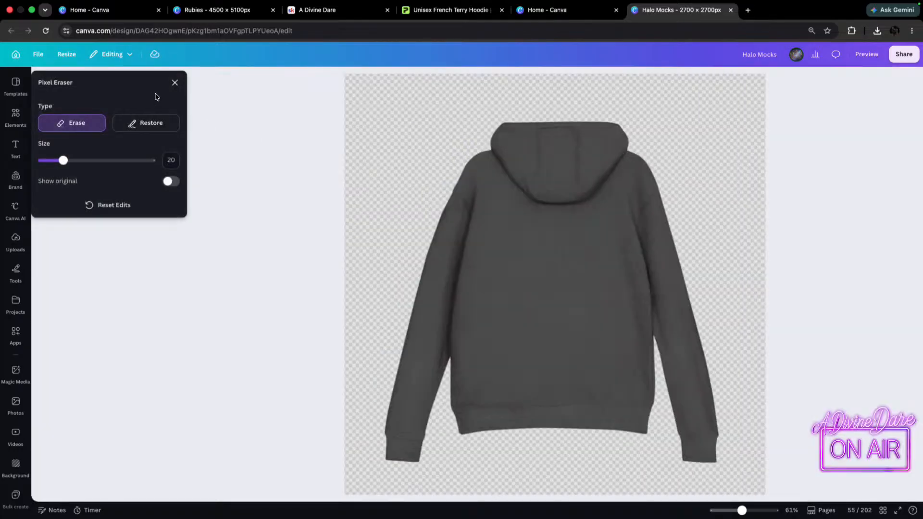
left_click(175, 83)
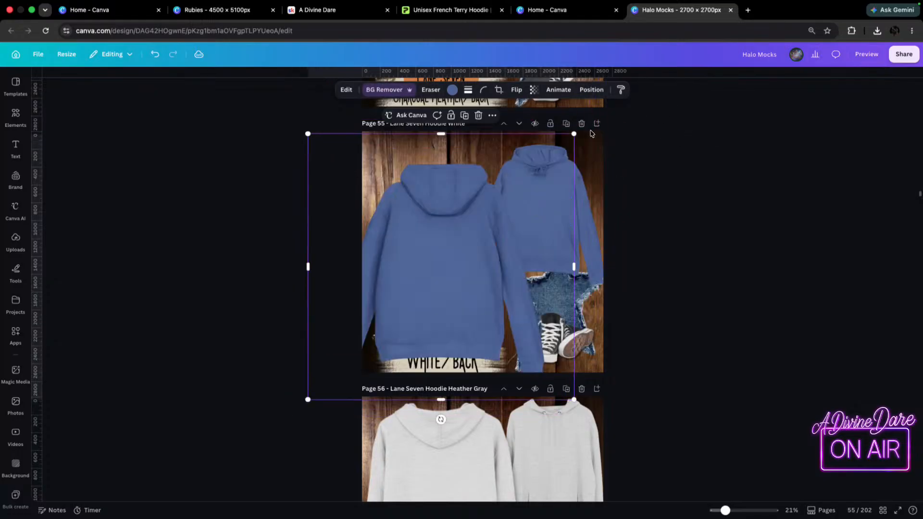
Scale the blue back-view hoodie to fill page 55's large hoodie area, then shift the front-view hoodie up toward the page's right edge.
mouse_move(601, 132)
left_mouse_down()
mouse_move(618, 115)
mouse_move(642, 114)
mouse_move(614, 118)
left_mouse_up()
left_click_drag(433, 200, 432, 195)
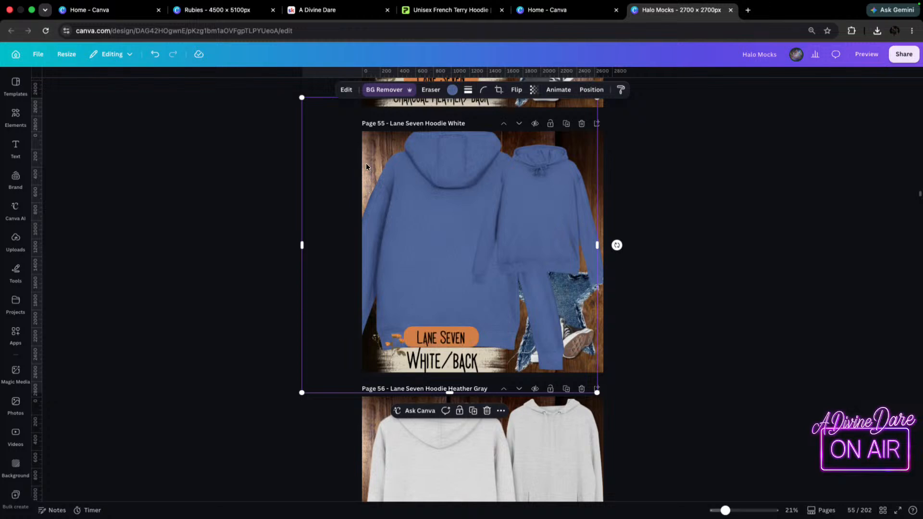
left_click_drag(302, 393, 323, 376)
left_click_drag(464, 245, 452, 250)
left_click(598, 186)
left_click_drag(565, 192, 586, 183)
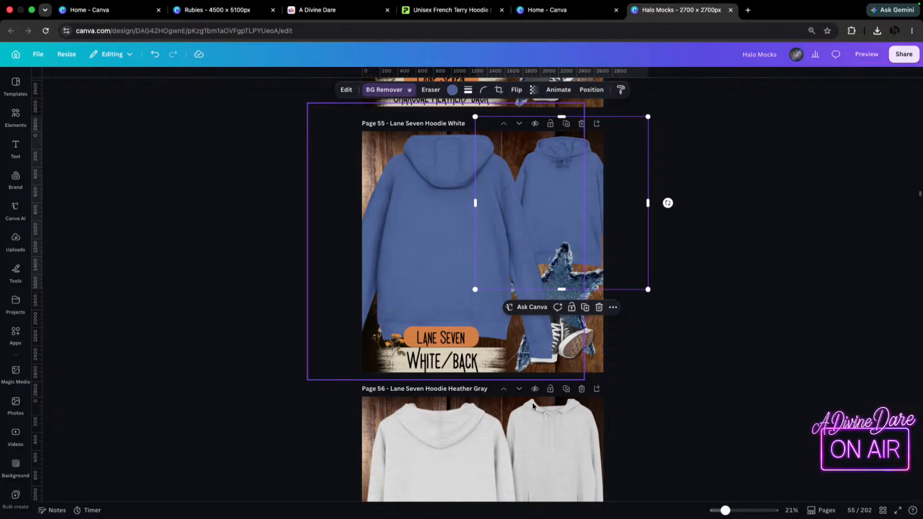
Check the blue hoodie in Printify, then crop the bottom of page 55's back-view hoodie up to its hem.
left_click(452, 10)
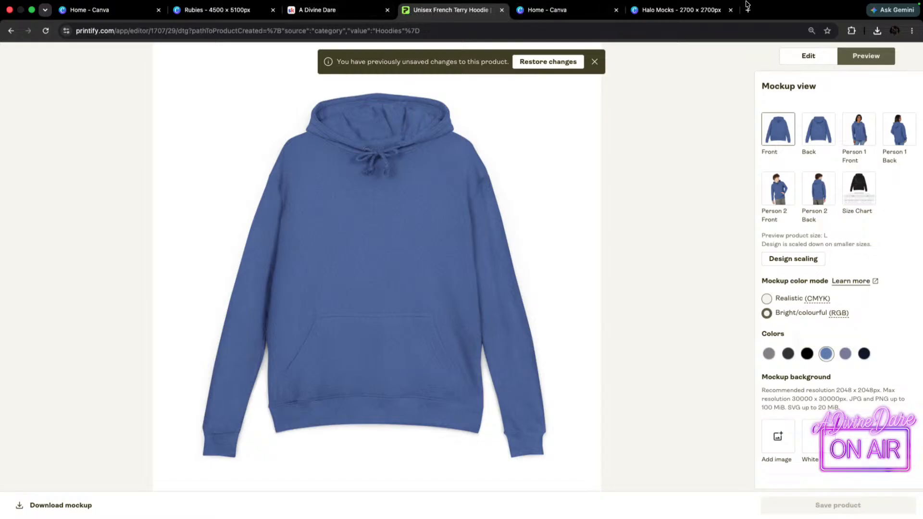
left_click(683, 9)
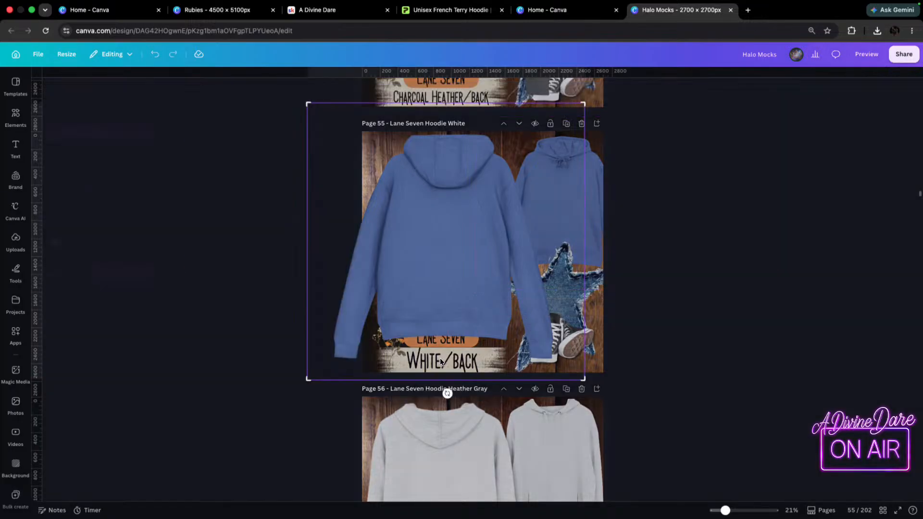
left_click(205, 398)
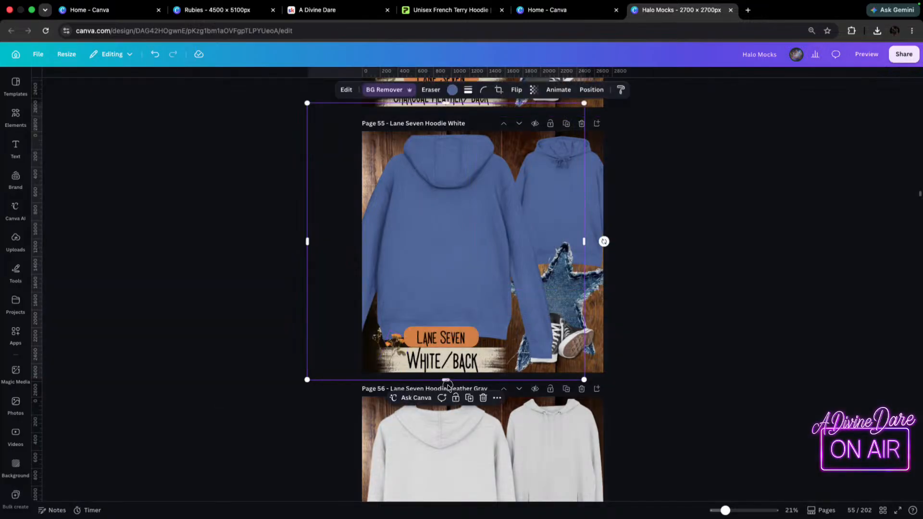
left_click_drag(446, 380, 445, 328)
Change page 55's "White/Back" label to "Heather Royal/Back" and widen its text box to fit one line.
left_click(443, 358)
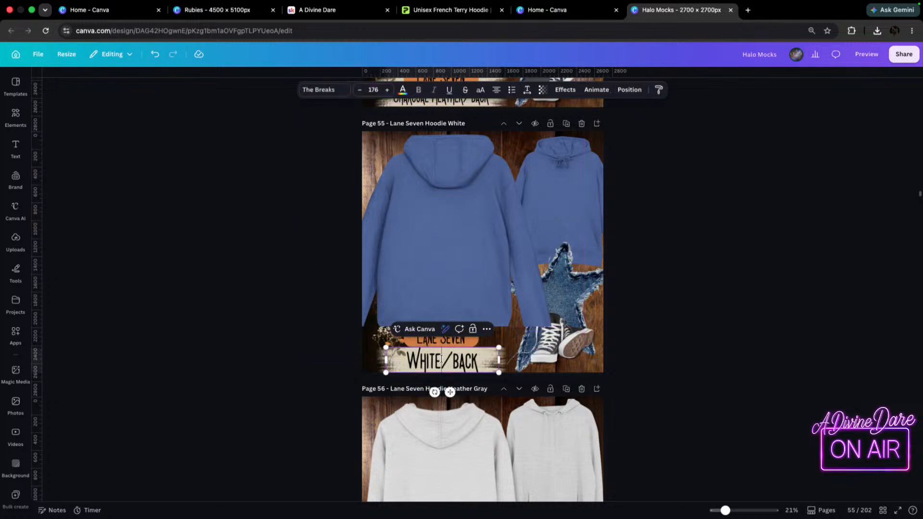
key("BackSpace")
key("BackSpace")
key("BackSpace")
key("BackSpace")
key("BackSpace")
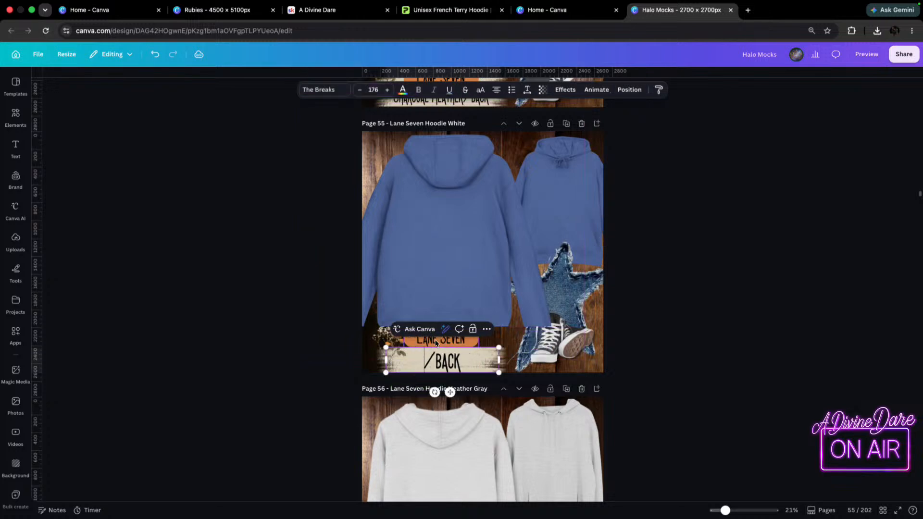
type("HEATH")
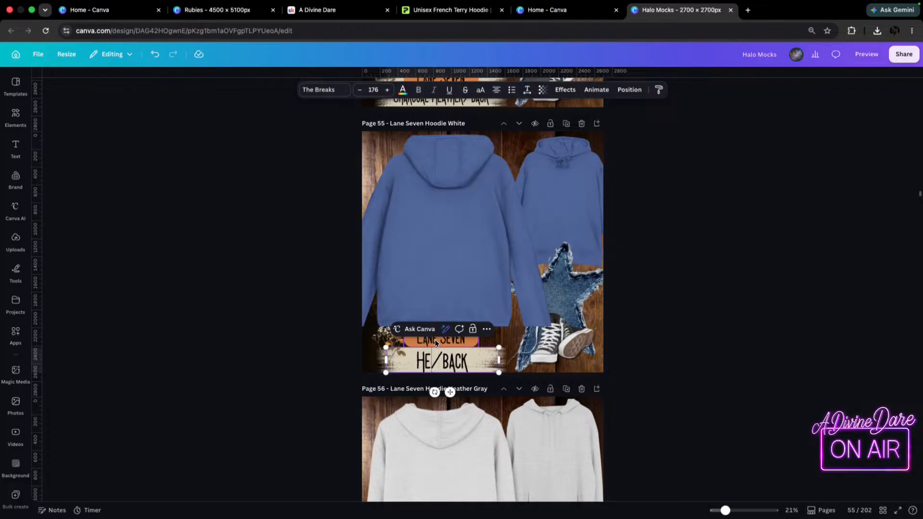
type("ER ")
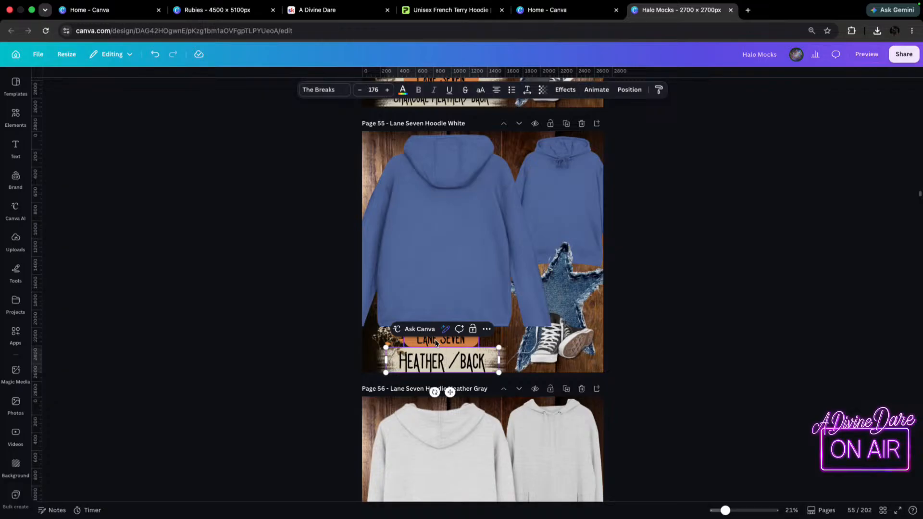
type("ROYAL")
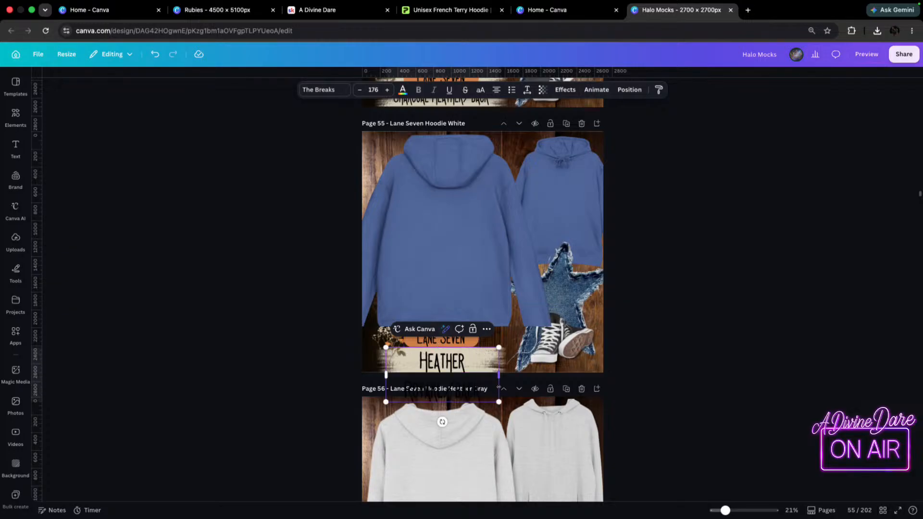
left_click_drag(502, 378, 592, 377)
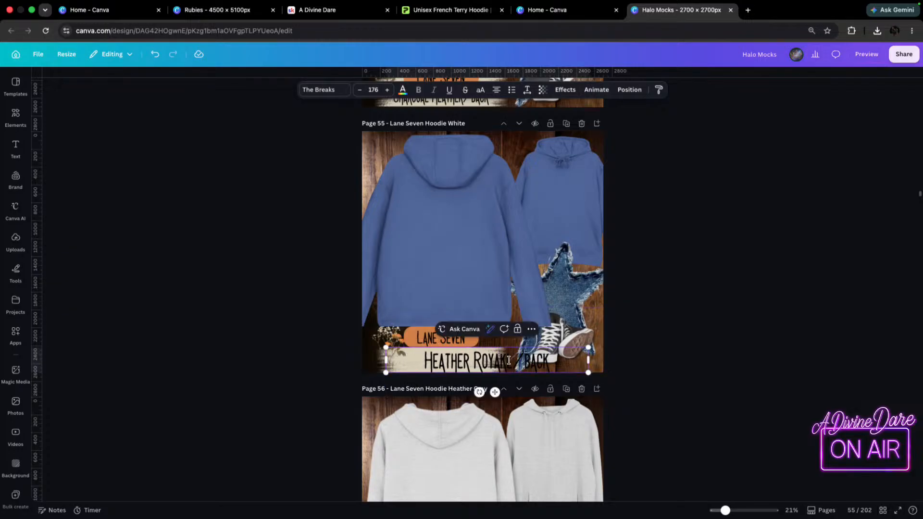
key("BackSpace")
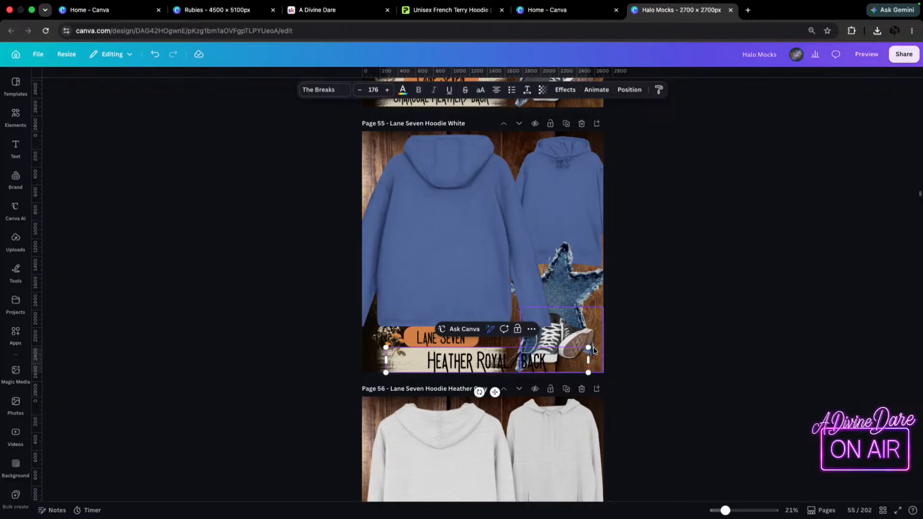
Shrink the "Heather Royal/Back" label to size 152 and center it on the cream strip.
left_click_drag(588, 348, 511, 356)
left_click(651, 365)
left_click_drag(458, 366, 431, 366)
left_click(785, 356)
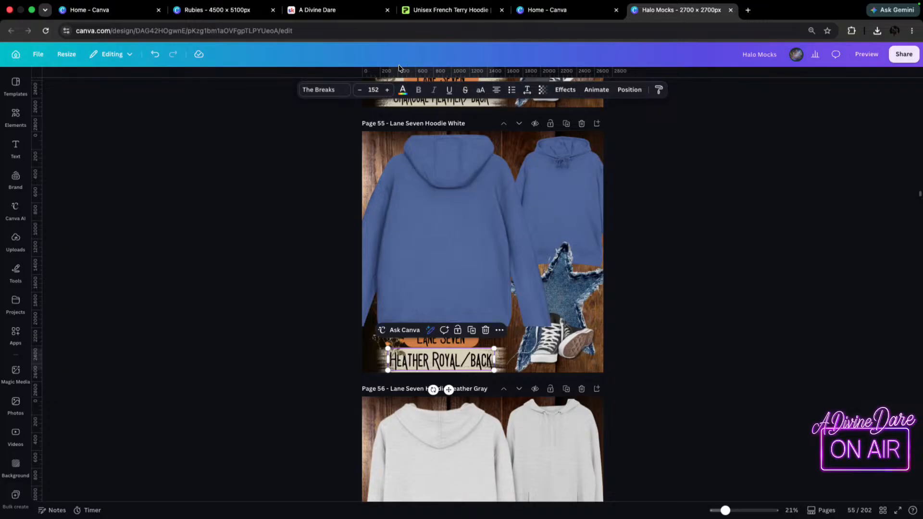
Rename page 55 as "Lane Seven Hoodie Heather Royale".
double_click(450, 124)
key("Right")
key("F5")
type("Heather Royale")
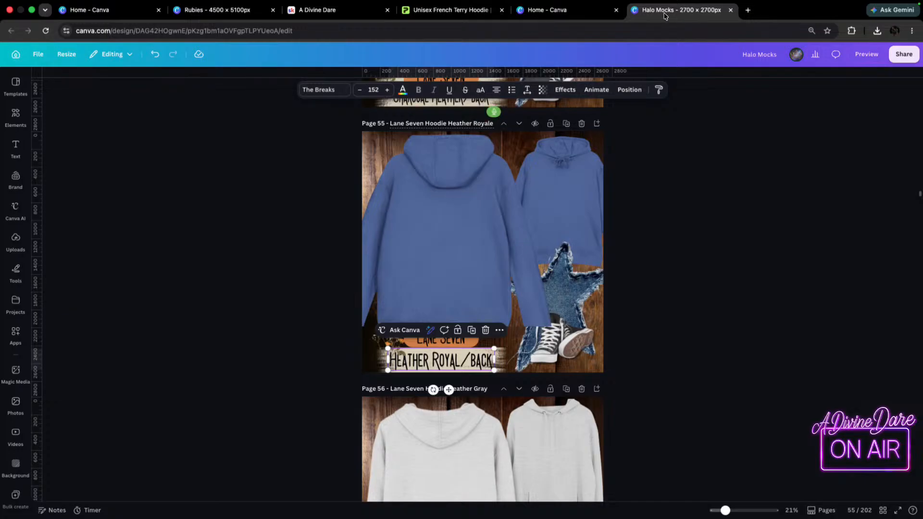
type(" royale")
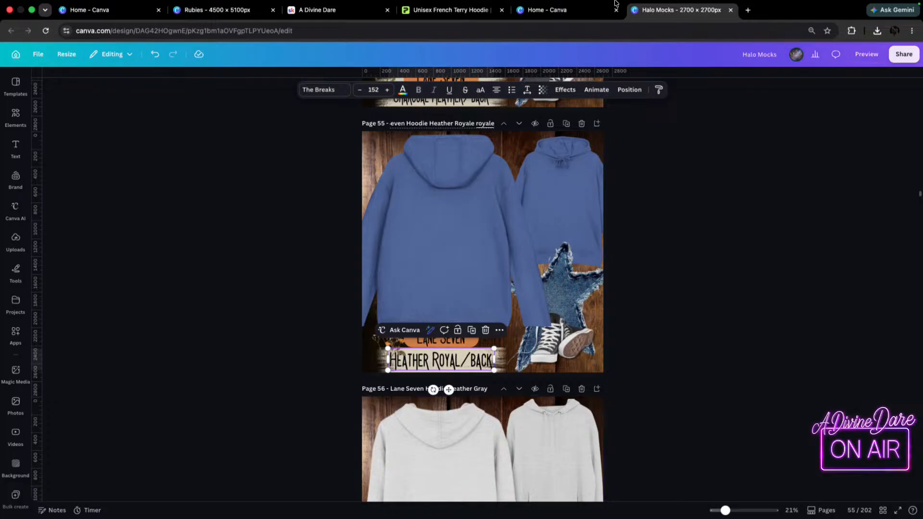
left_click(443, 19)
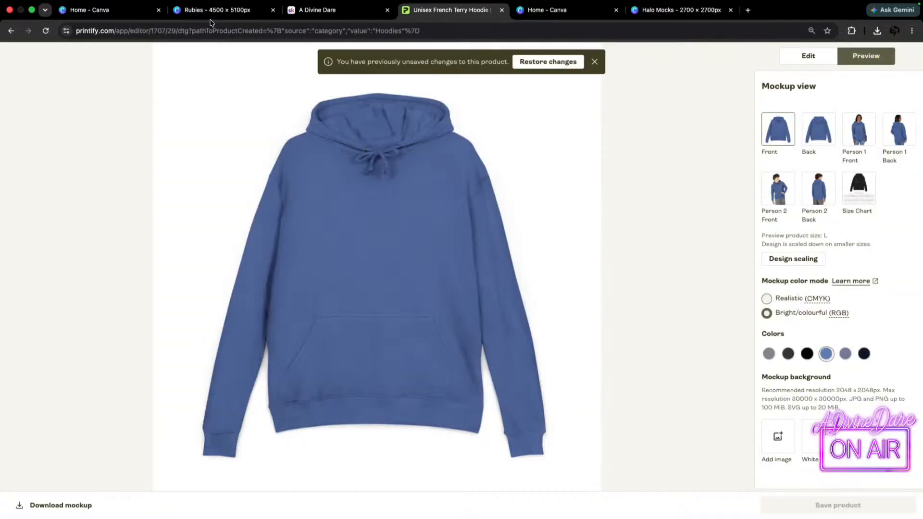
left_click(560, 10)
left_click(452, 9)
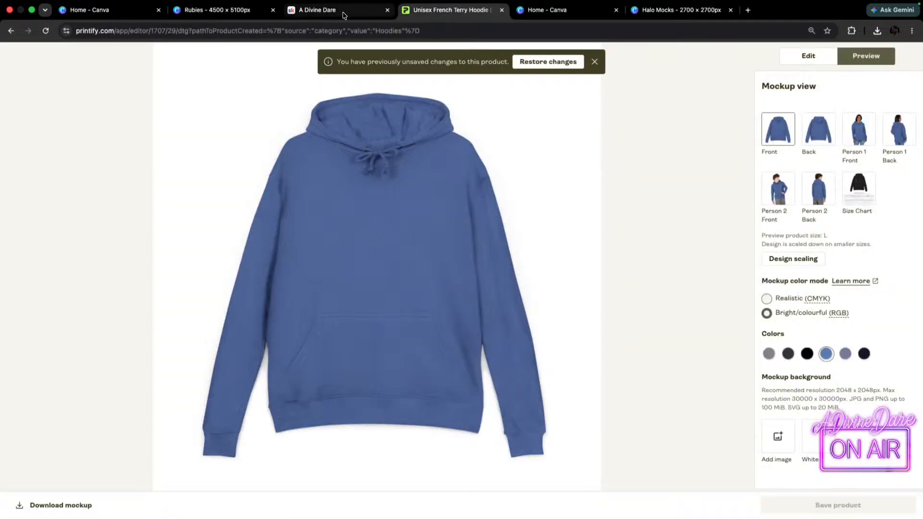
left_click(345, 14)
left_click(692, 12)
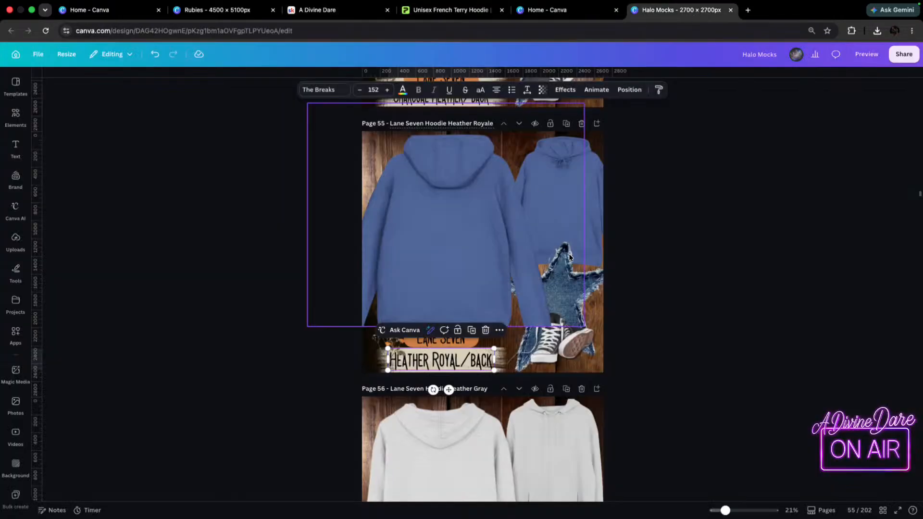
Delete both heather gray hoodies, back view and front view, from page 56.
scroll(414, 252, "down", 6)
left_click(449, 206)
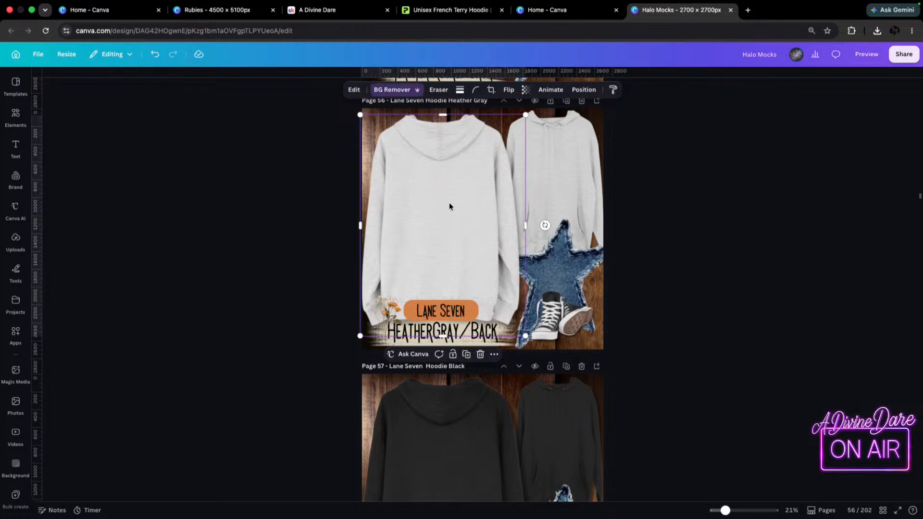
key("Delete")
scroll(407, 347, "down", 6)
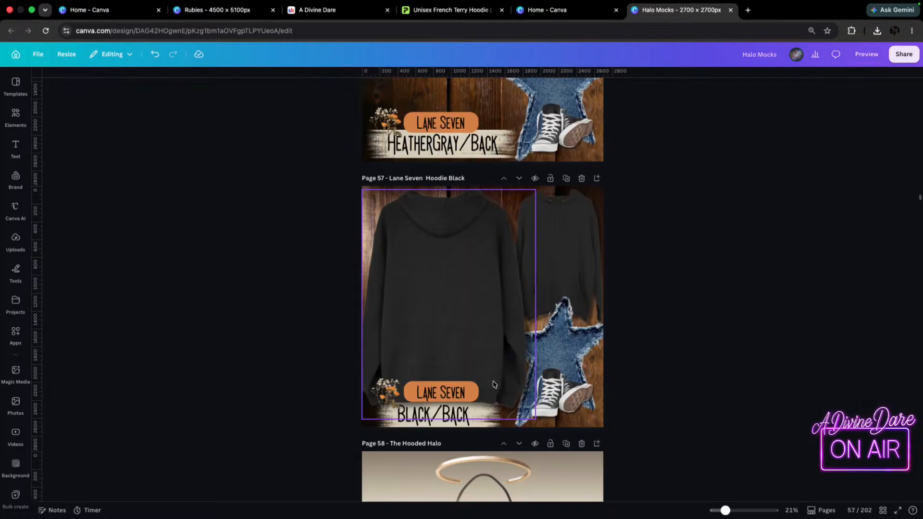
scroll(512, 335, "up", 4)
scroll(522, 381, "up", 2)
left_click(529, 170)
key("Delete")
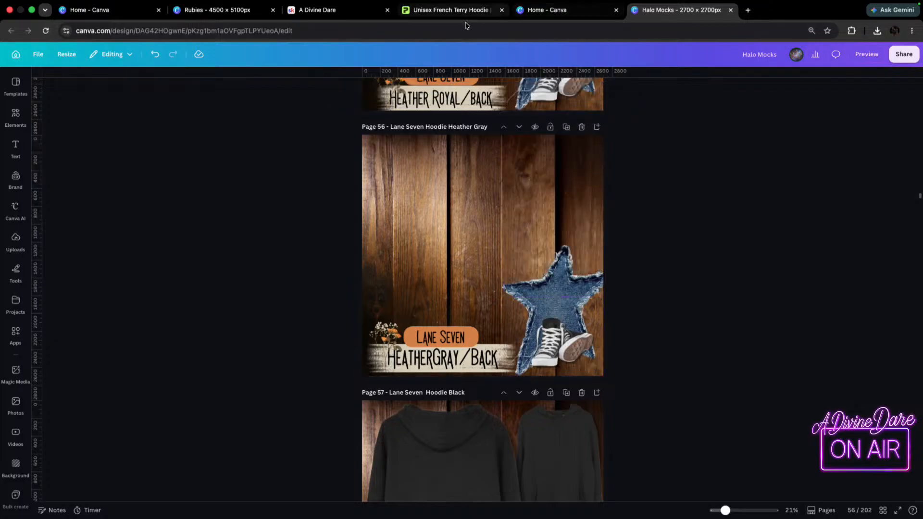
Switch to Printify, show the hoodie in muted purple-blue, download its front mockup and display the back view.
left_click(431, 26)
left_click(911, 359)
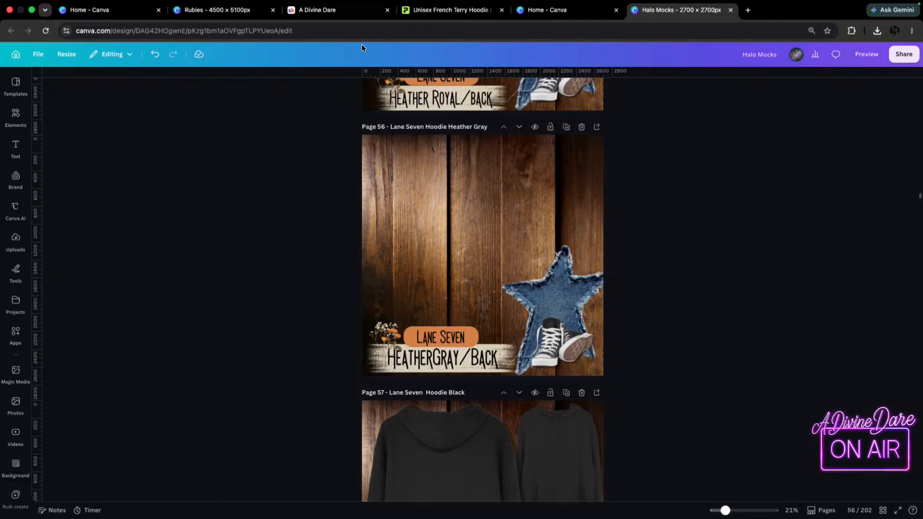
left_click(456, 10)
left_click(845, 354)
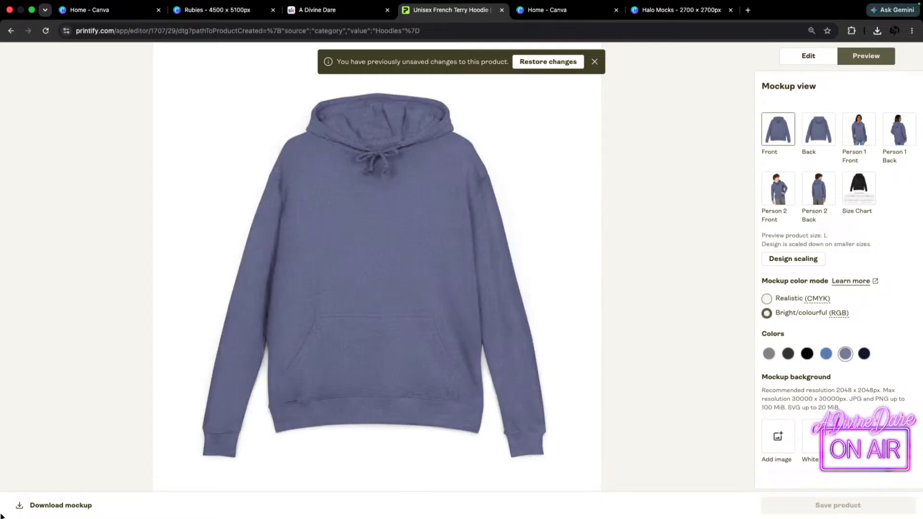
left_click(60, 508)
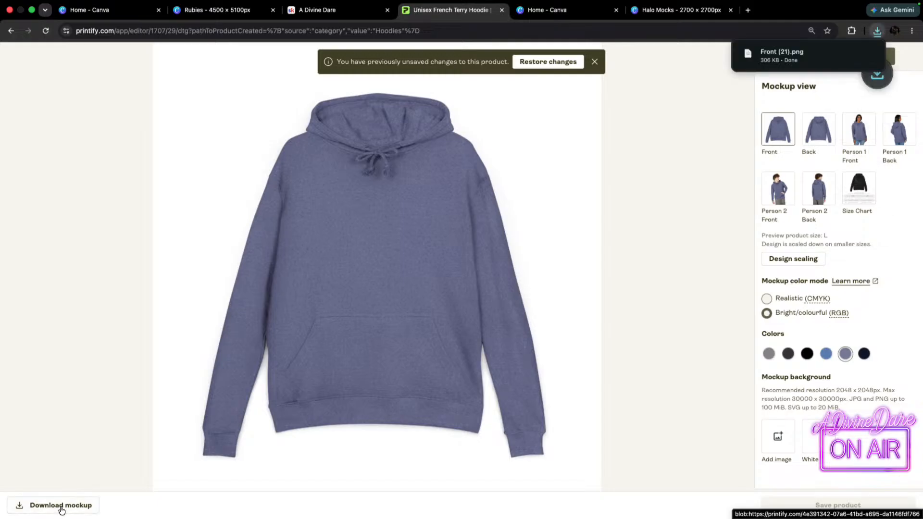
left_click(818, 133)
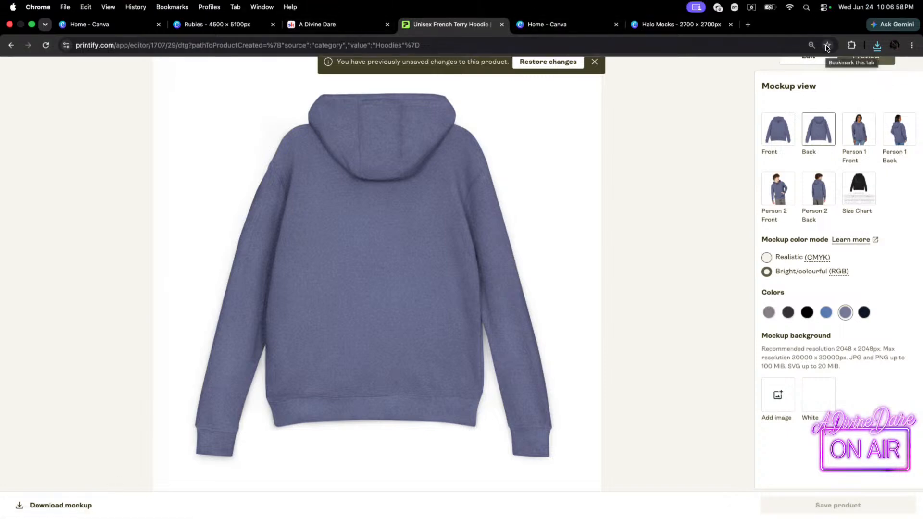
Switch to the Halo Mocks design and place the downloaded Back_ (4).png and Front (21).png hoodie mockups on page 56.
left_click(673, 27)
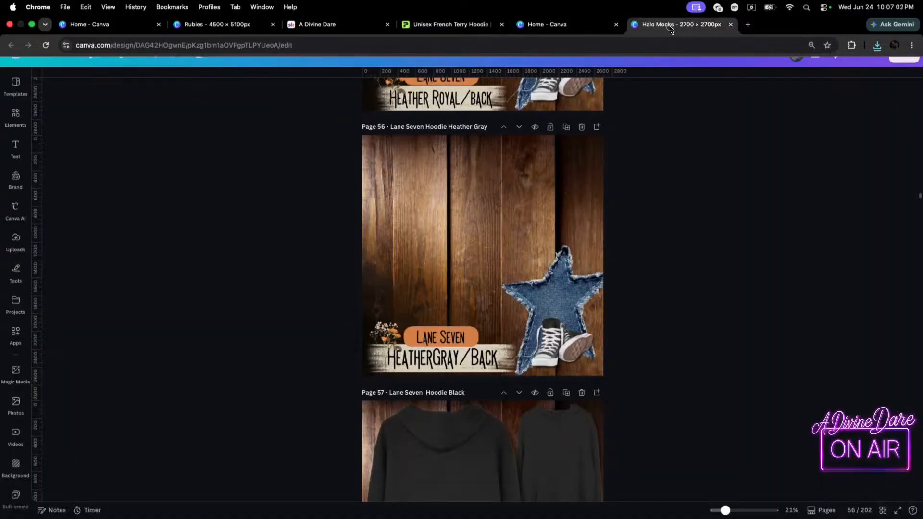
left_click(878, 32)
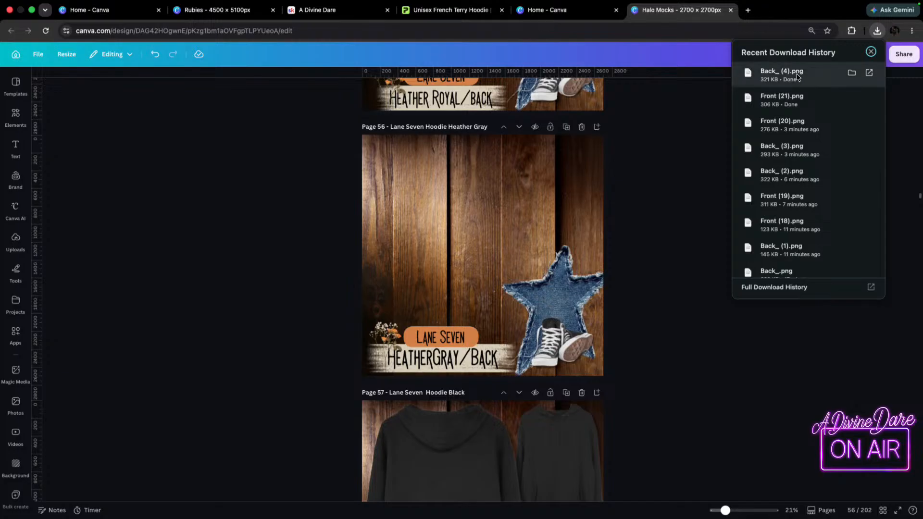
left_click_drag(778, 75, 399, 255)
left_click_drag(440, 303, 355, 280)
left_click(878, 31)
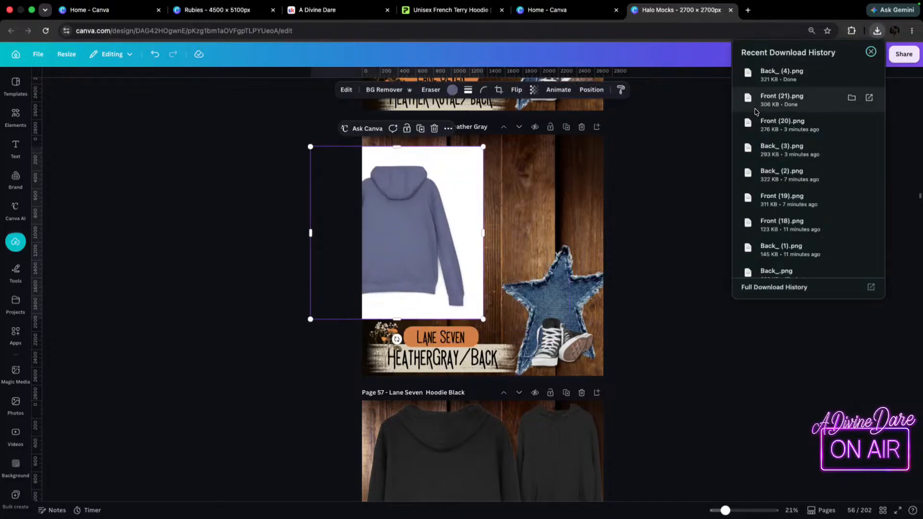
left_click_drag(771, 98, 549, 180)
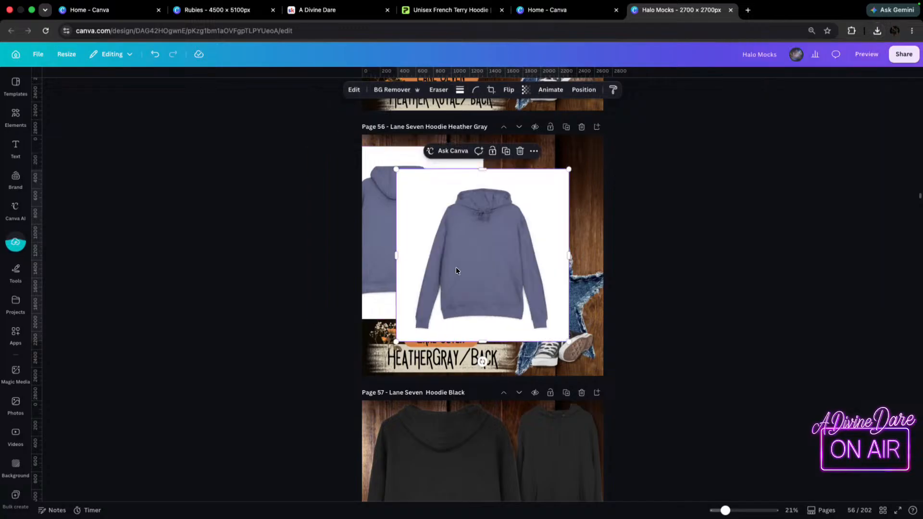
left_click_drag(450, 268, 564, 208)
Shift the back-view hoodie fully onto page 56 and remove the background from both hoodie images.
left_click_drag(406, 254, 449, 251)
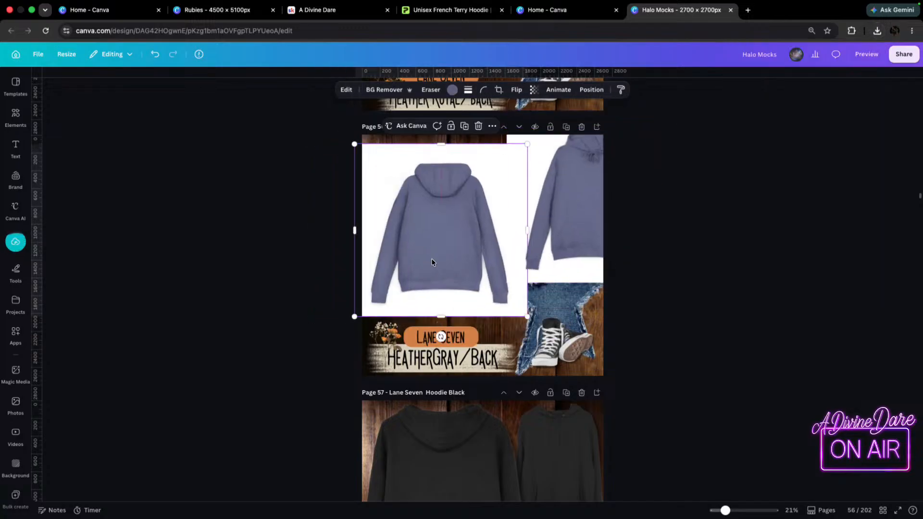
left_click(387, 90)
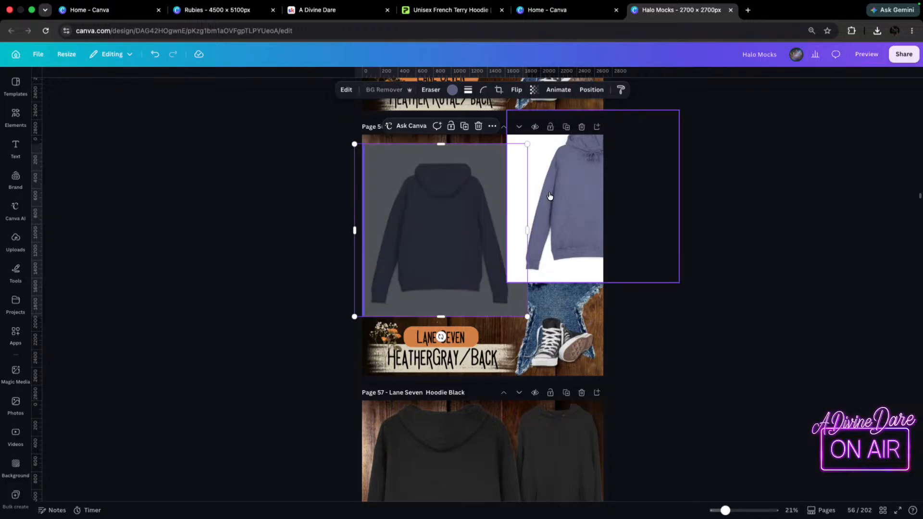
left_click(384, 91)
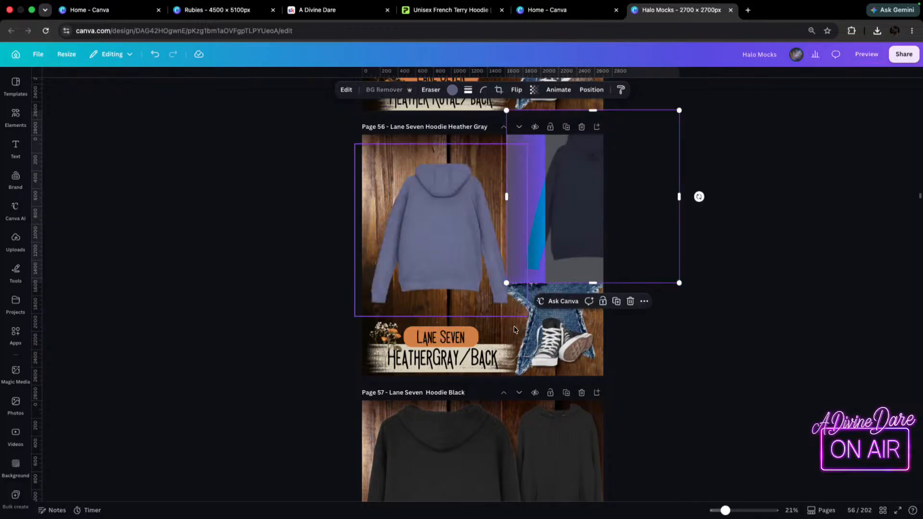
Enlarge the back-view hoodie on page 56 so it fills the left two-thirds of the page, with the hood just inside the upper edge.
left_click(526, 314)
left_click_drag(527, 314, 664, 450)
left_click_drag(499, 279, 431, 243)
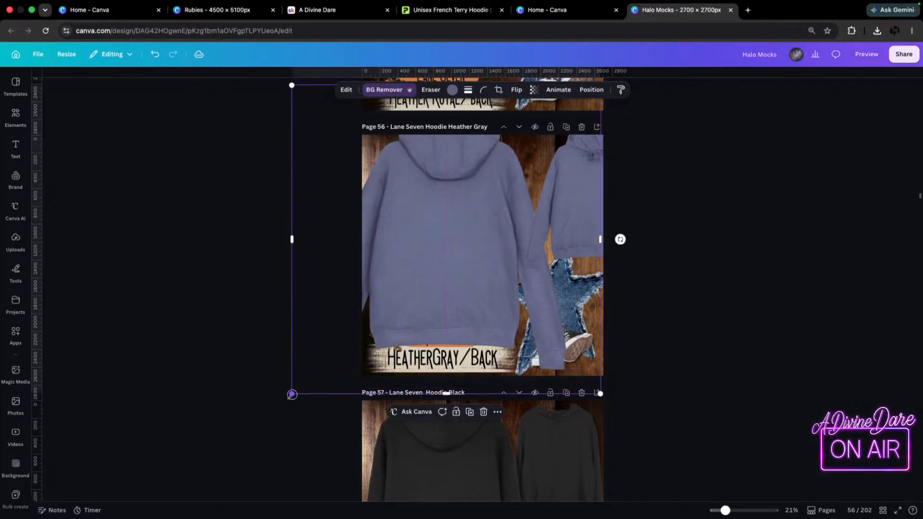
left_click_drag(292, 394, 324, 361)
left_click_drag(568, 177, 548, 193)
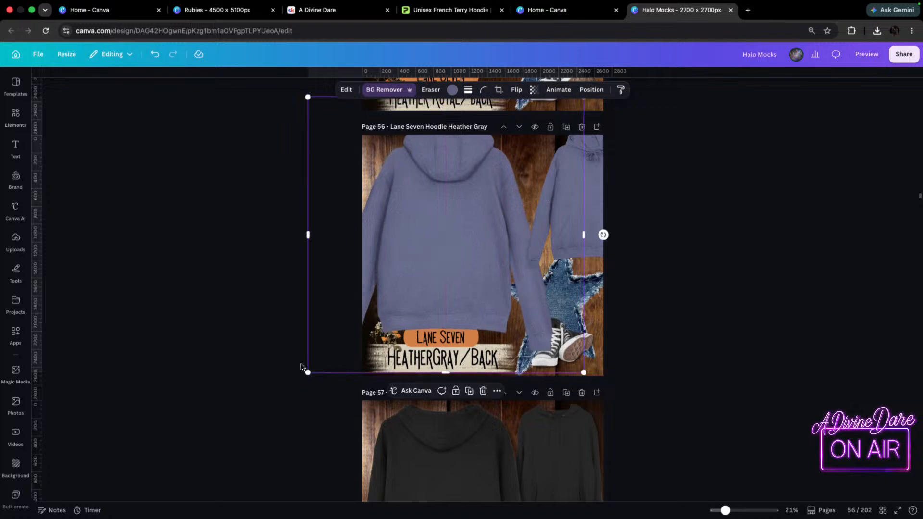
left_click_drag(307, 374, 315, 365)
mouse_move(528, 234)
left_mouse_down()
mouse_move(523, 252)
mouse_move(524, 242)
left_mouse_up()
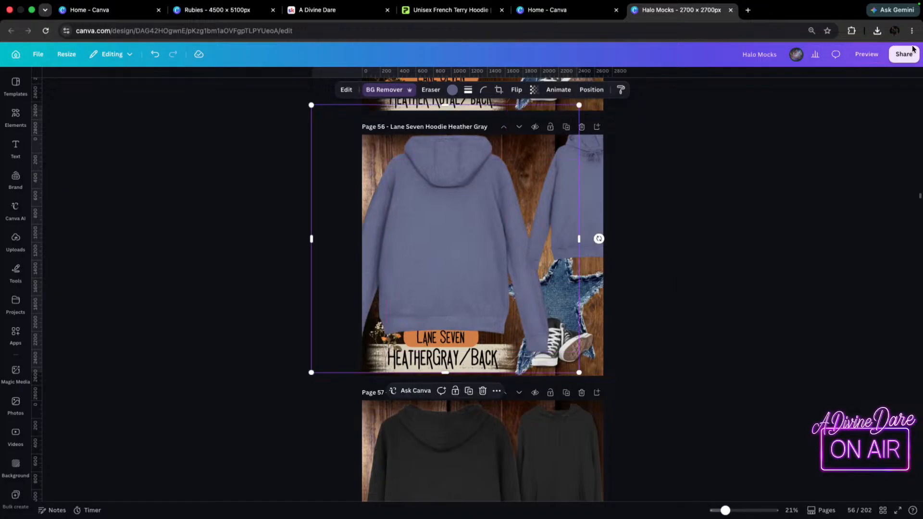
Look at the hoodie in Printify, return to Halo Mocks and crop the lower edge of page 56's back-view hoodie above the label.
left_click(438, 10)
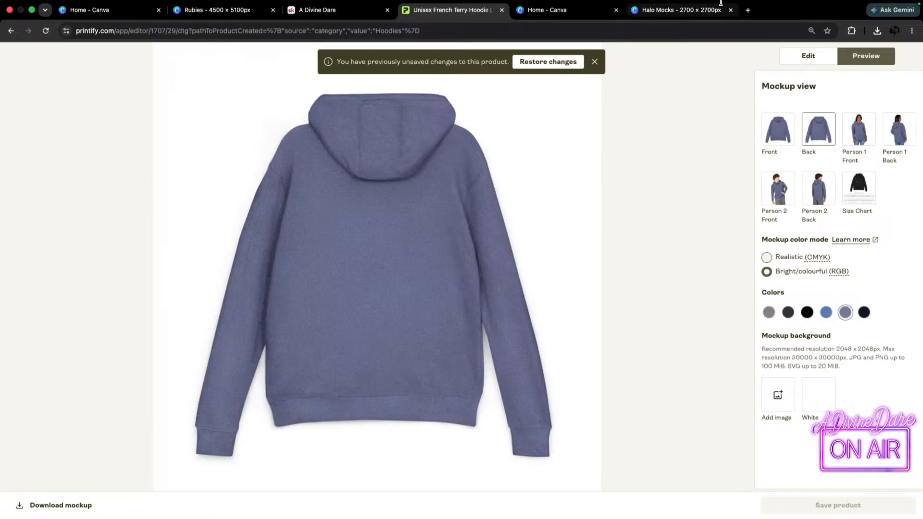
left_click(678, 9)
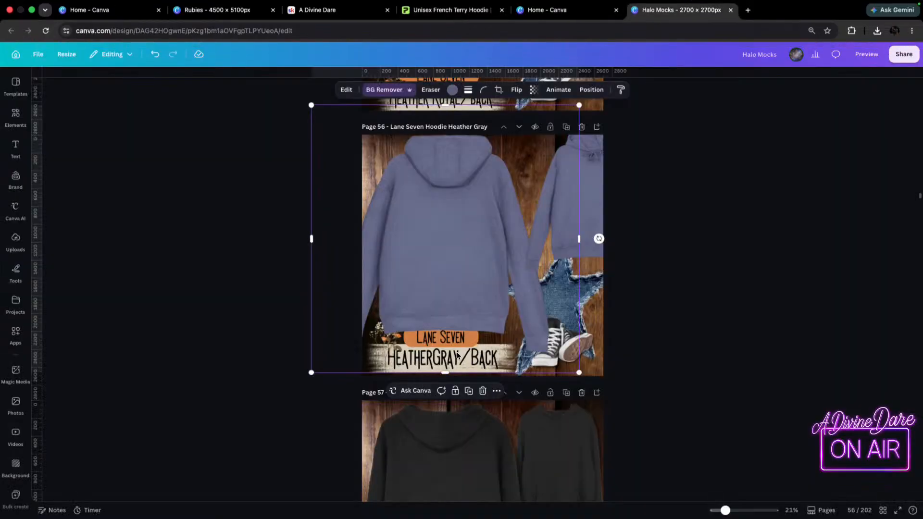
left_click(441, 375)
left_click(291, 373)
Change the "HeatherGray/Back" label on page 56 to "Heather denim/Back".
left_click(459, 361)
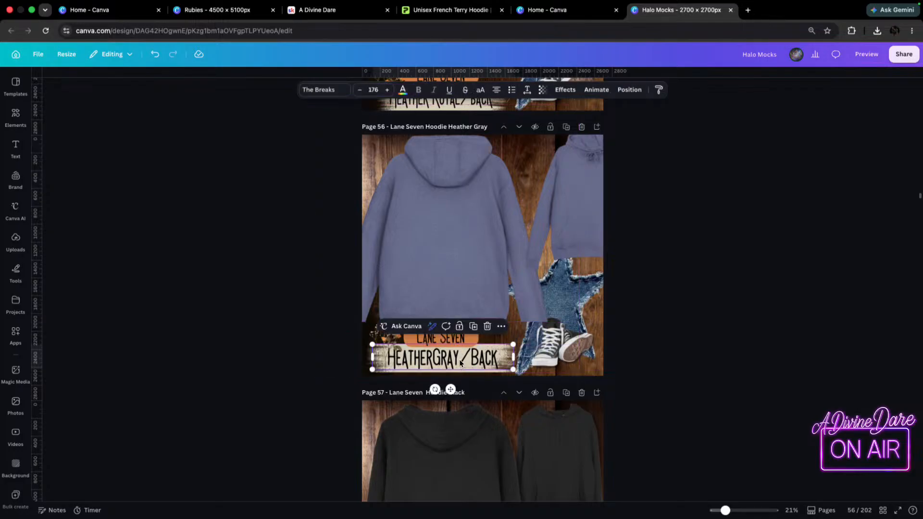
left_click(459, 360)
key("BackSpace")
key("BackSpace")
key("BackSpace")
key("BackSpace")
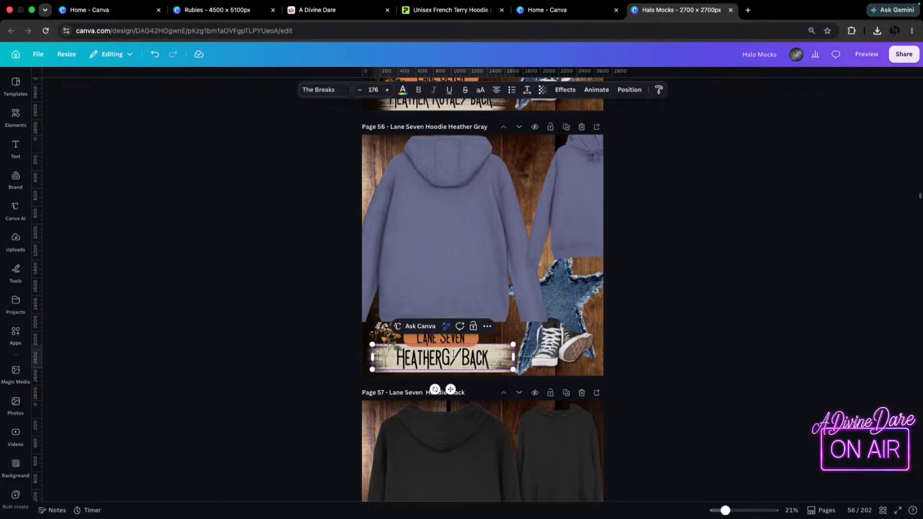
type("de")
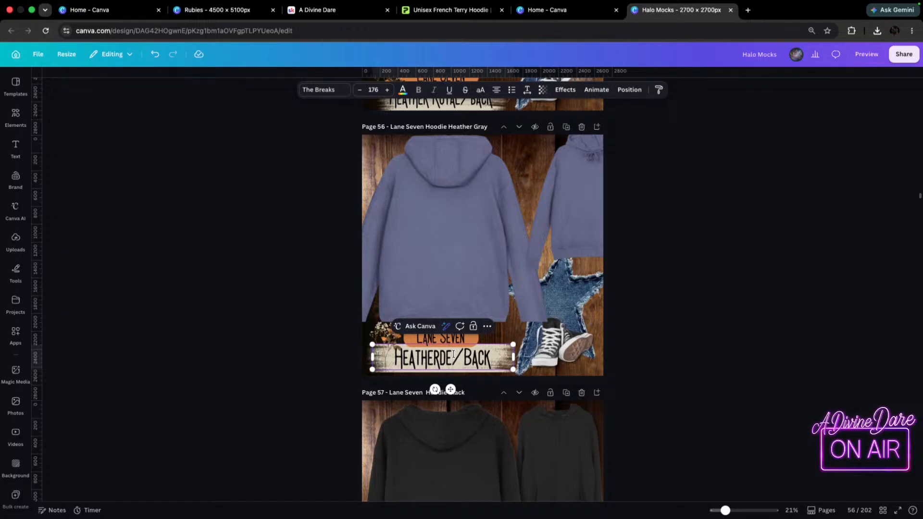
type("nim")
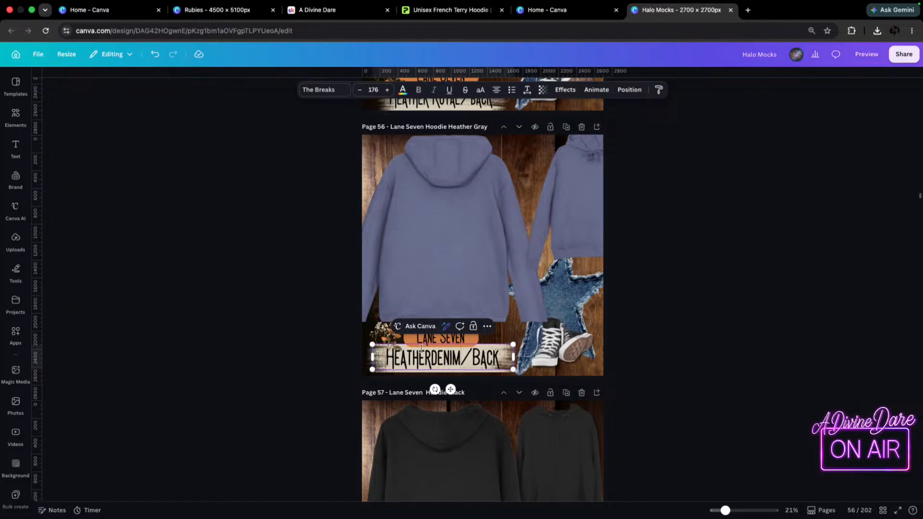
left_click(433, 357)
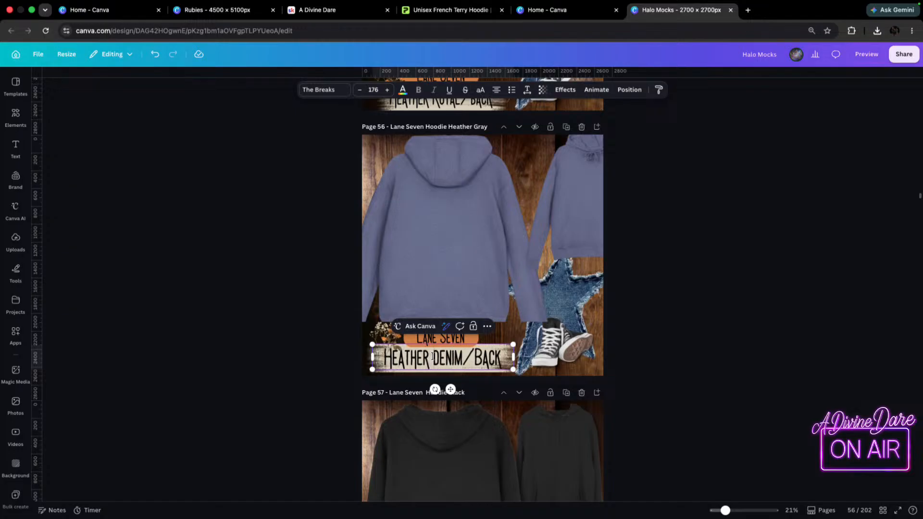
Move the front-view hoodie into the upper right of page 56, beside the back view, and layer it behind the denim star.
left_click_drag(598, 192, 567, 202)
left_click(410, 281)
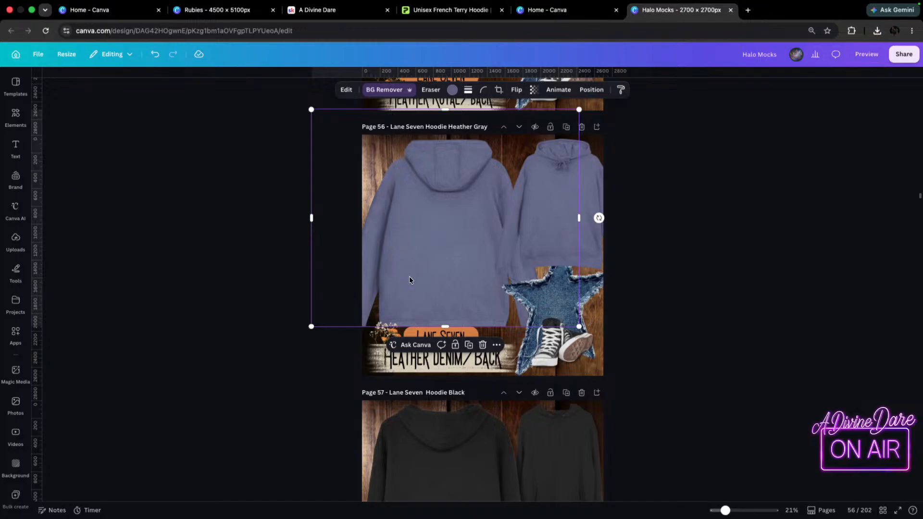
left_click(590, 215)
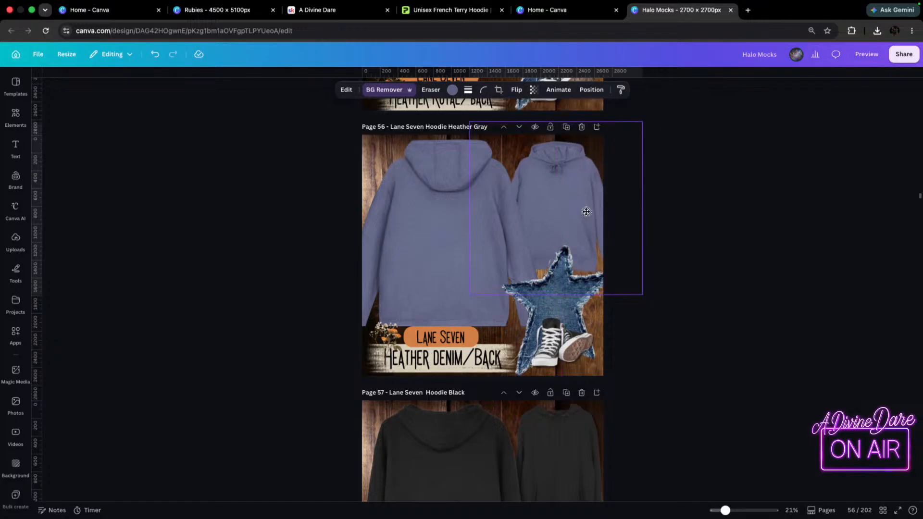
Lower and slightly enlarge the back-view hoodie on page 56, layering it behind the flowers and the Lane Seven label.
mouse_move(396, 239)
left_mouse_down()
mouse_move(404, 260)
mouse_move(407, 243)
mouse_move(402, 250)
left_mouse_up()
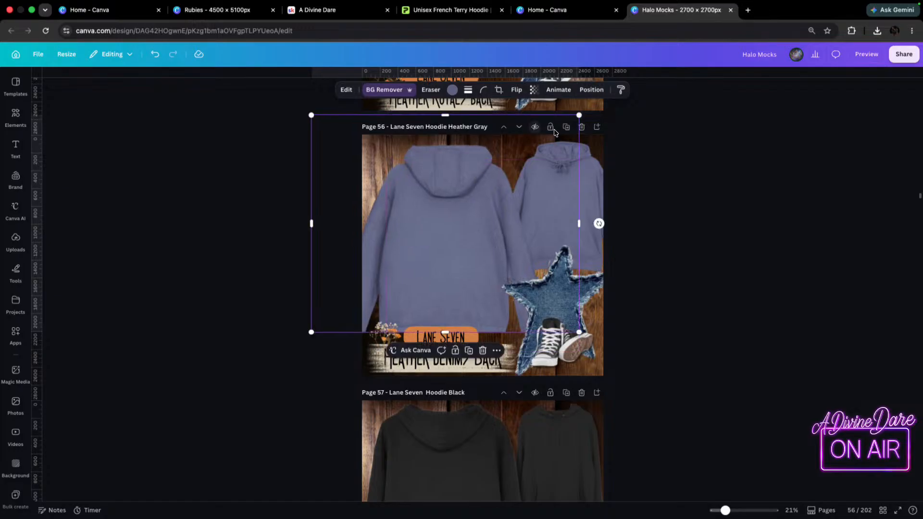
left_click_drag(579, 114, 585, 108)
left_click(475, 197)
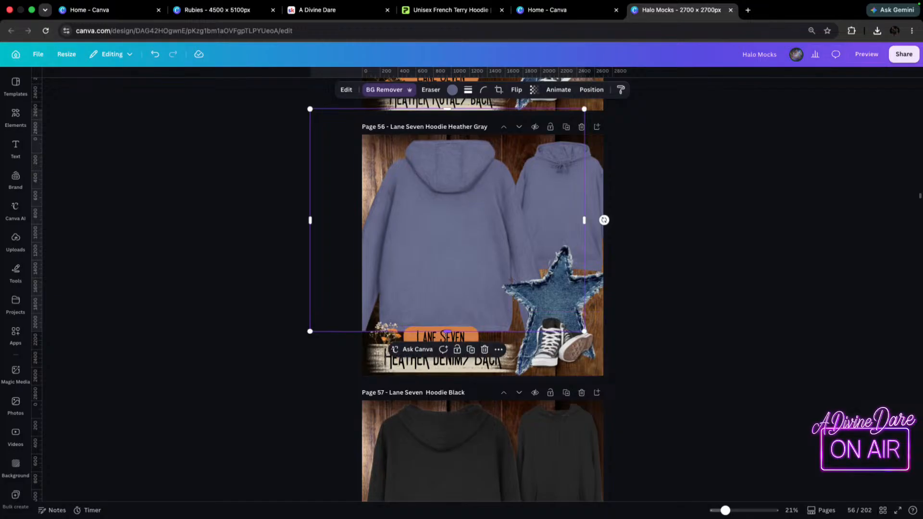
left_click(719, 322)
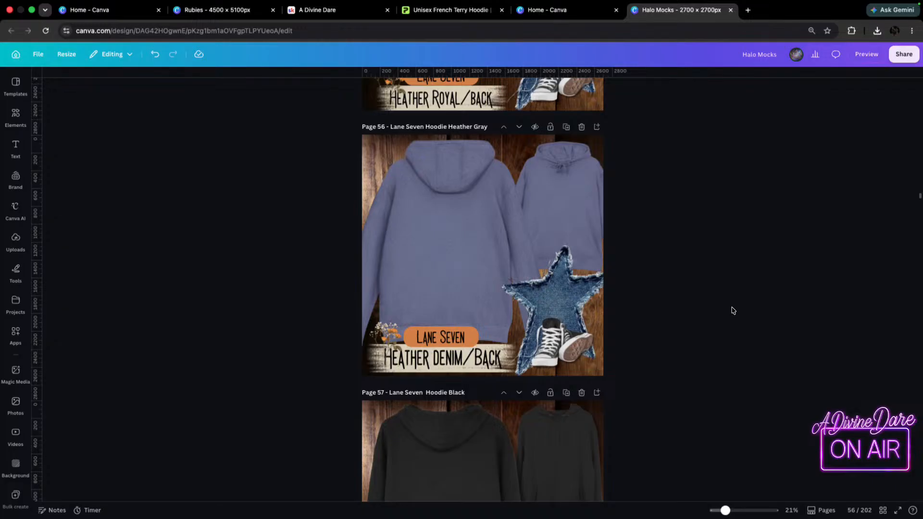
Delete both black hoodies, back view and front view, from page 57.
scroll(718, 277, "down", 5)
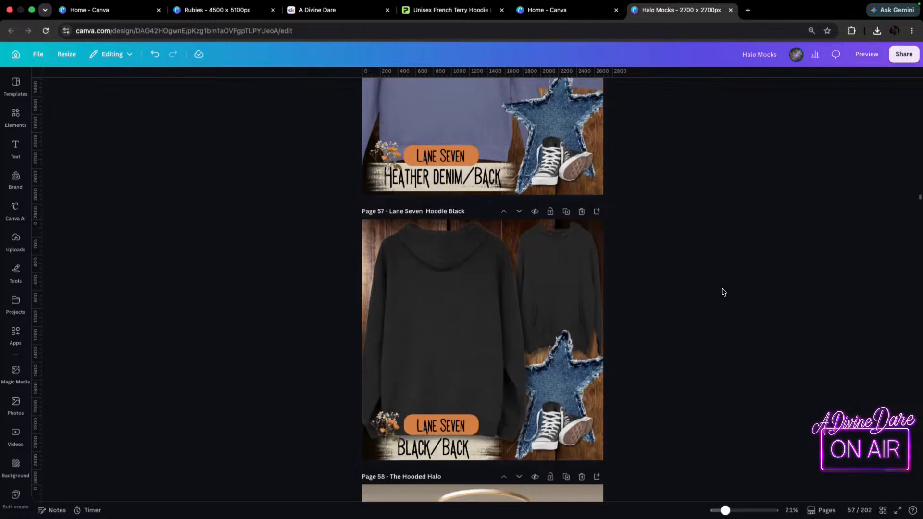
left_click(439, 308)
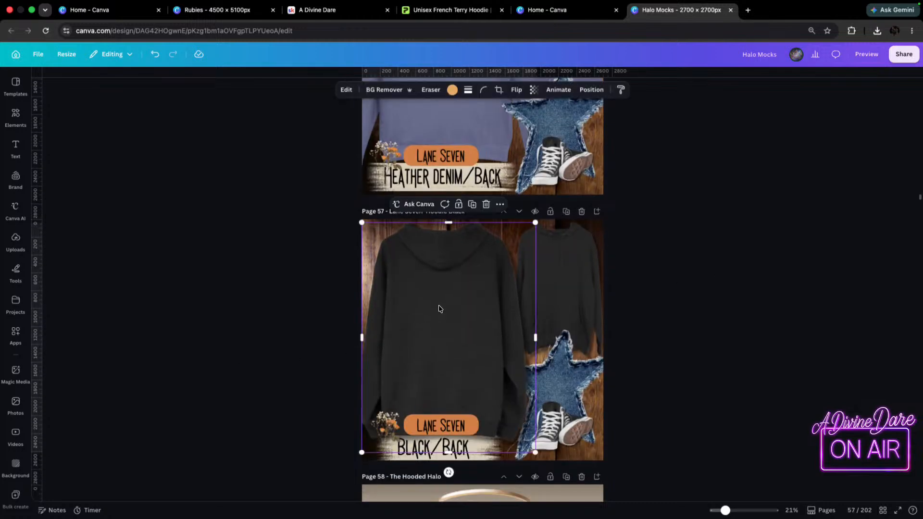
key("Delete")
left_click(560, 255)
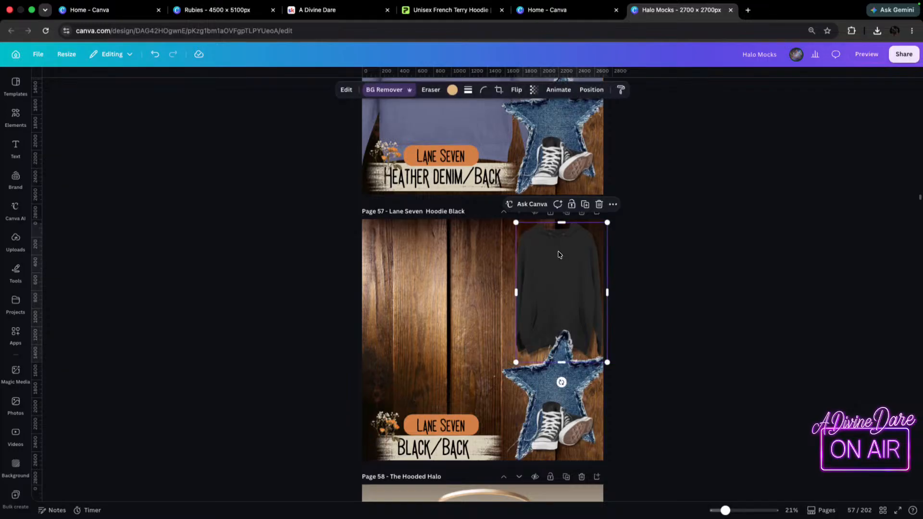
key("Delete")
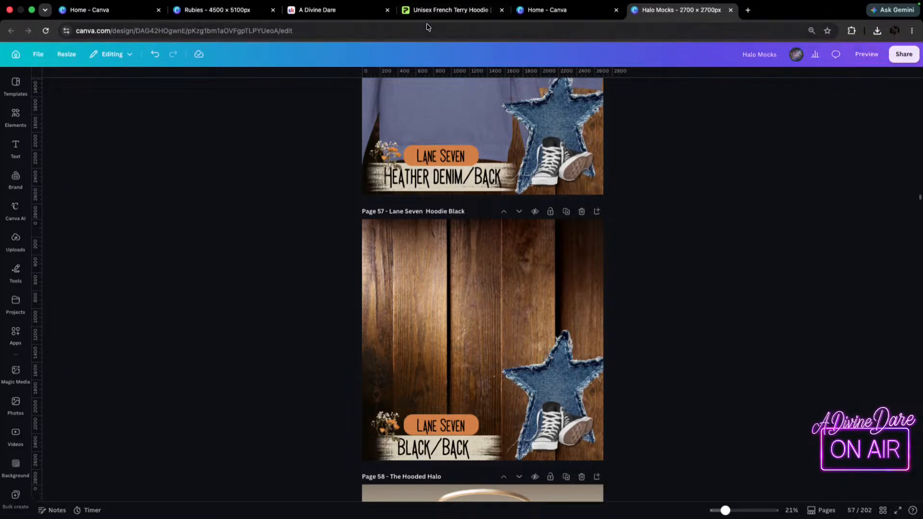
Switch to Printify, show the hoodie in navy and download its back and front mockups.
left_click(440, 11)
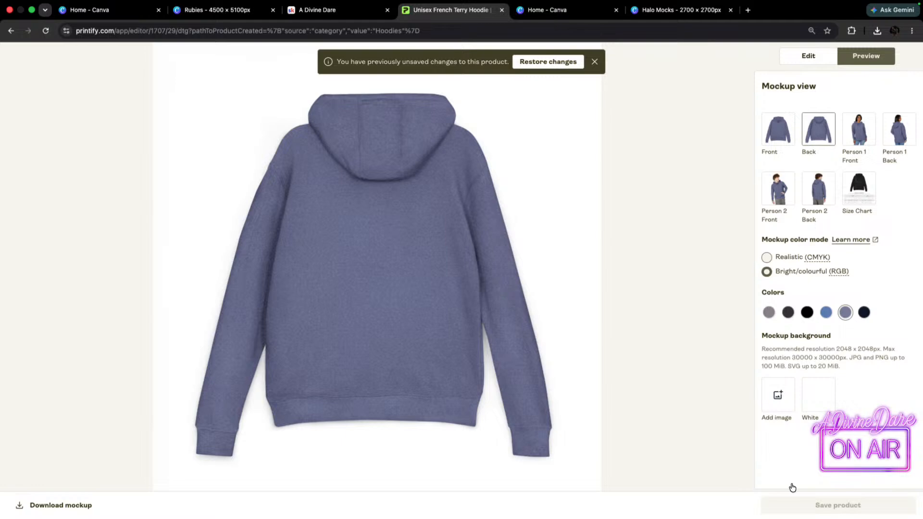
left_click(864, 317)
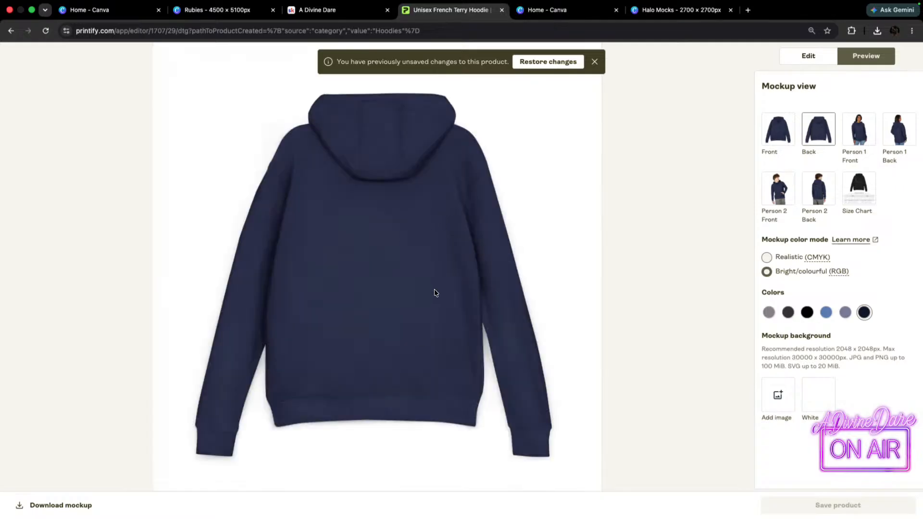
left_click(60, 504)
left_click(772, 135)
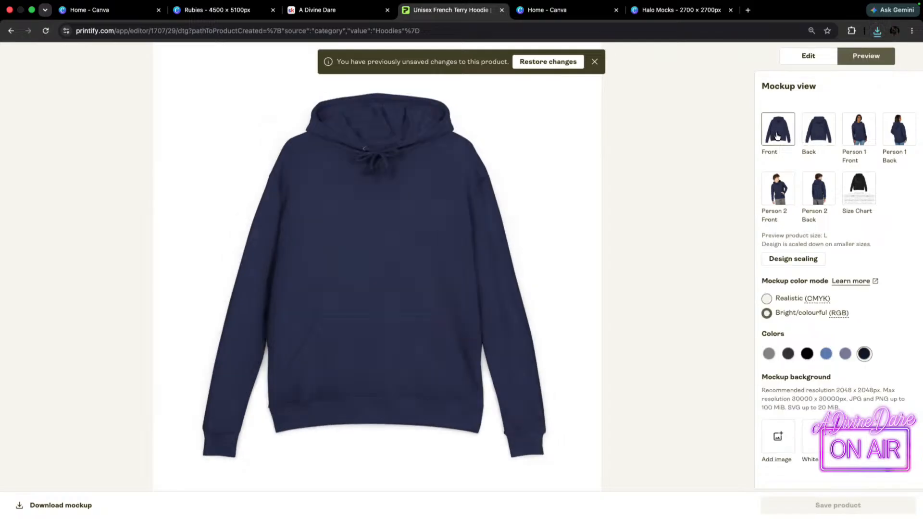
left_click(62, 505)
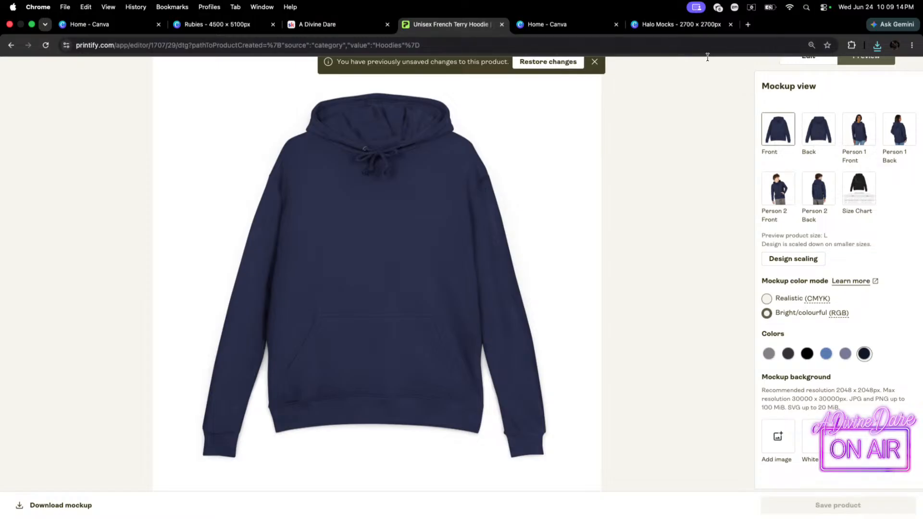
Return to Canva's Halo Mocks design and place the downloaded navy front mockup, Front (22).png, on page 57.
left_click(338, 10)
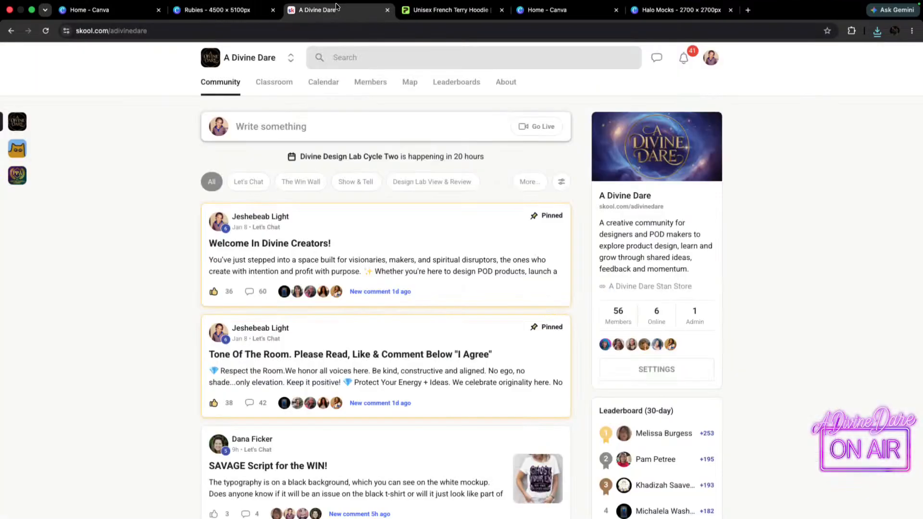
left_click(572, 10)
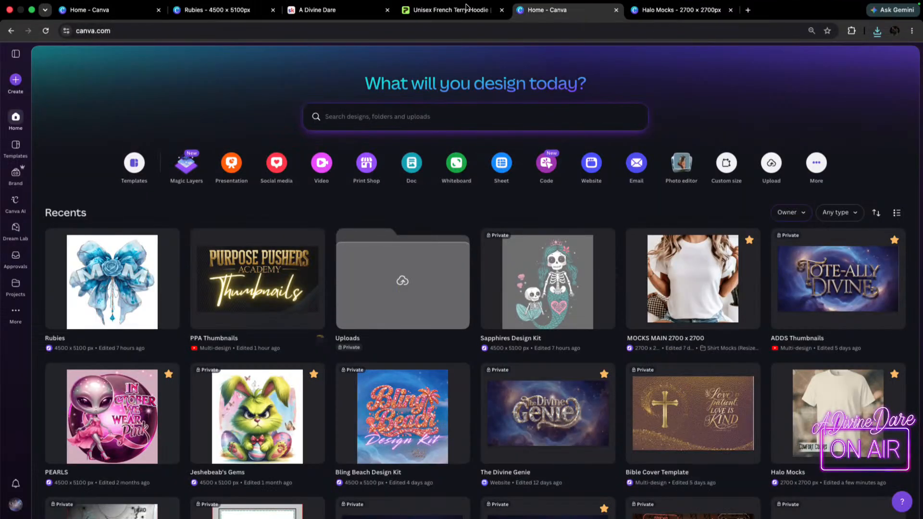
left_click(444, 26)
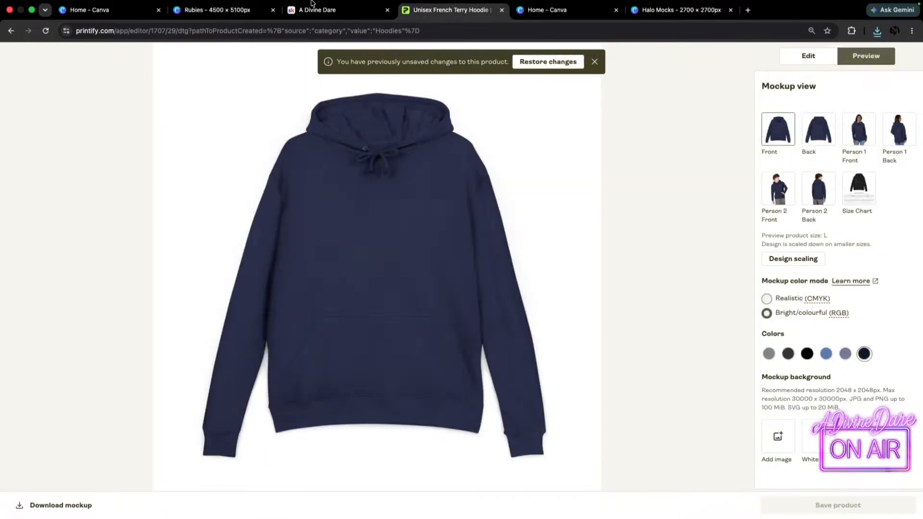
left_click(702, 10)
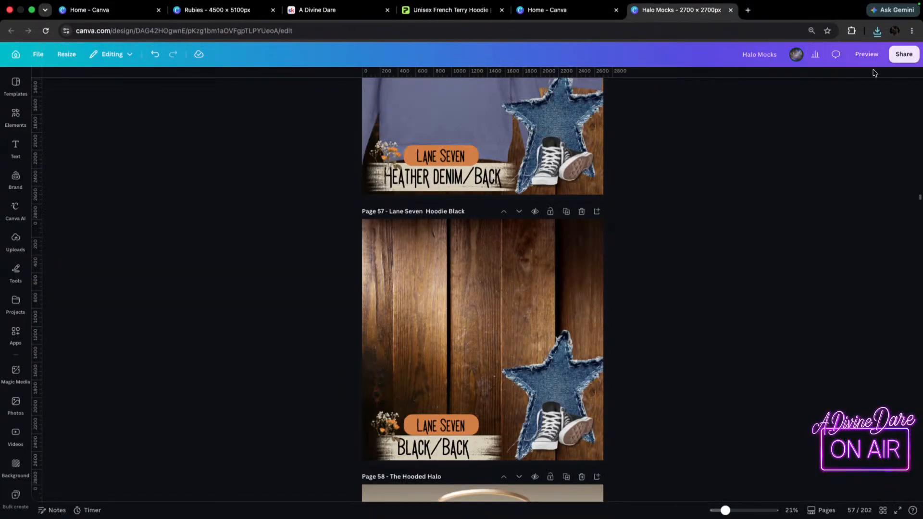
left_click(878, 30)
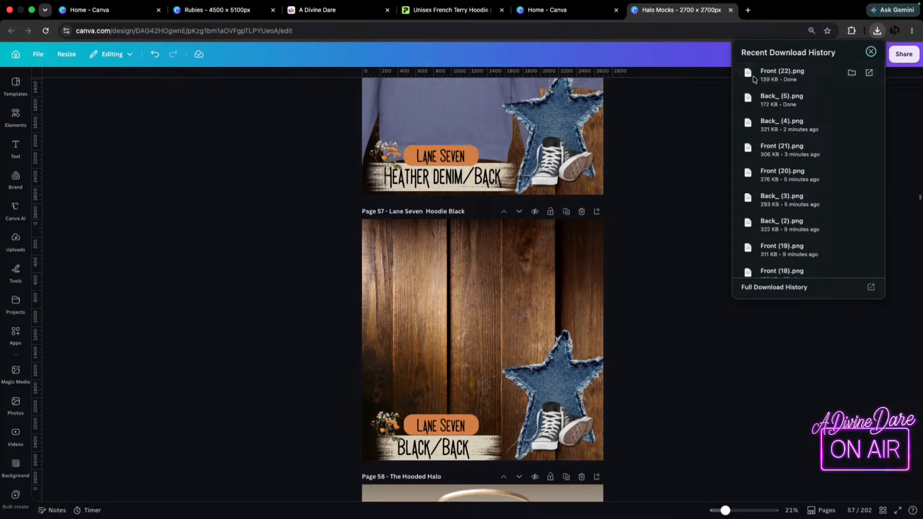
left_click_drag(791, 70, 415, 323)
Enlarge the navy front mockup to about the full height of page 57 and remove its white background.
left_click_drag(521, 391, 593, 465)
left_click_drag(549, 379, 504, 379)
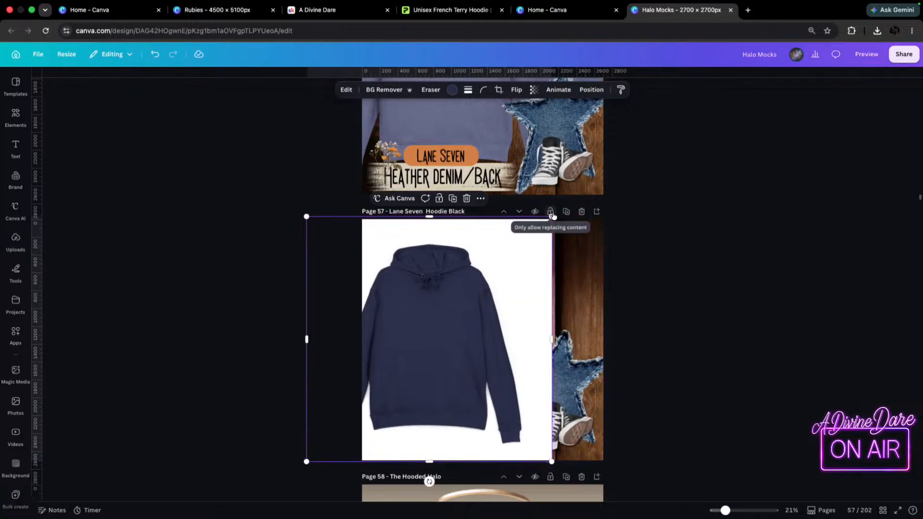
left_click_drag(553, 215, 567, 202)
left_click_drag(451, 302, 451, 294)
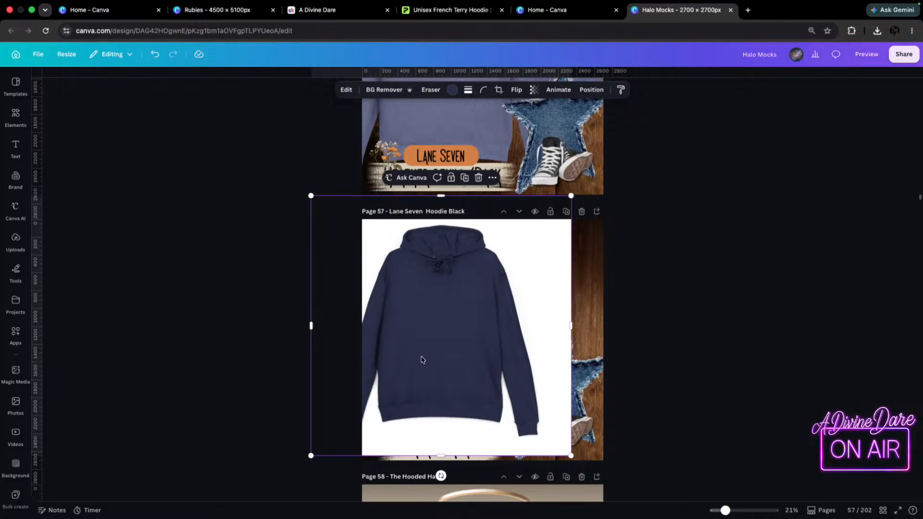
mouse_move(271, 4)
left_click(808, 219)
left_click(529, 269)
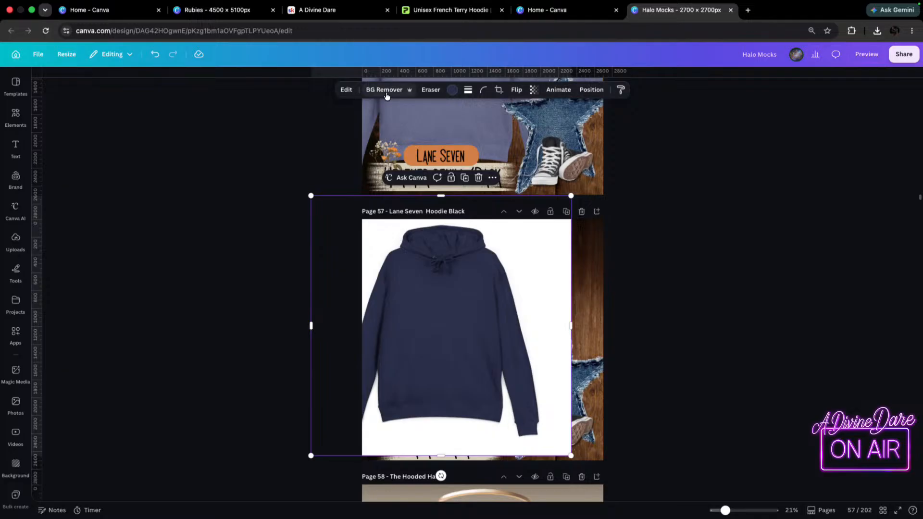
left_click(386, 92)
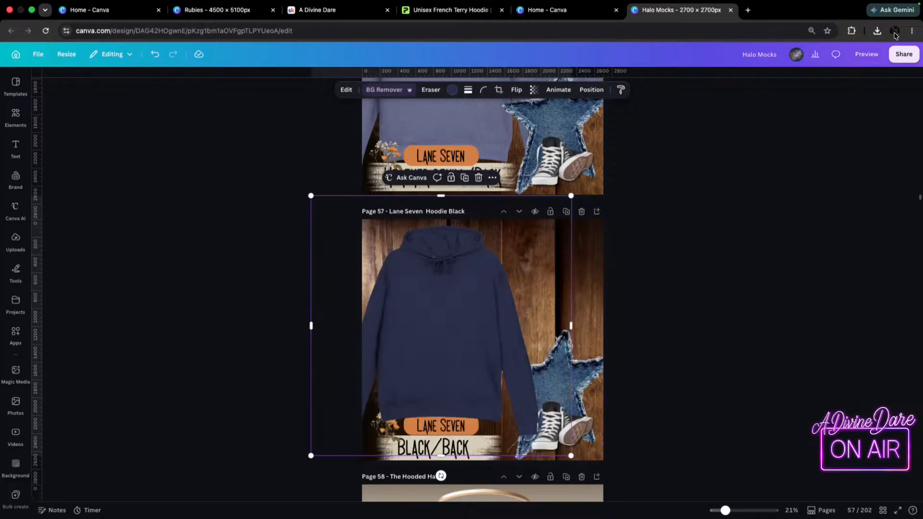
left_click(878, 30)
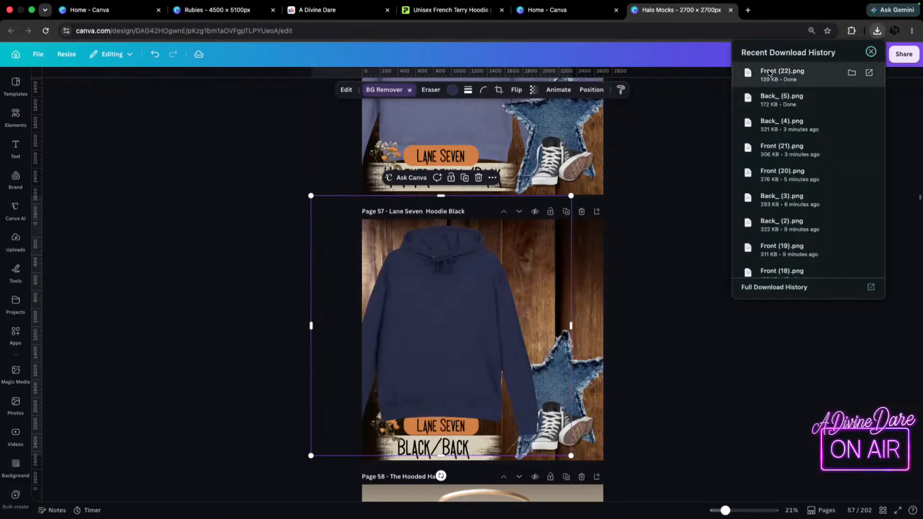
left_click_drag(773, 72, 545, 281)
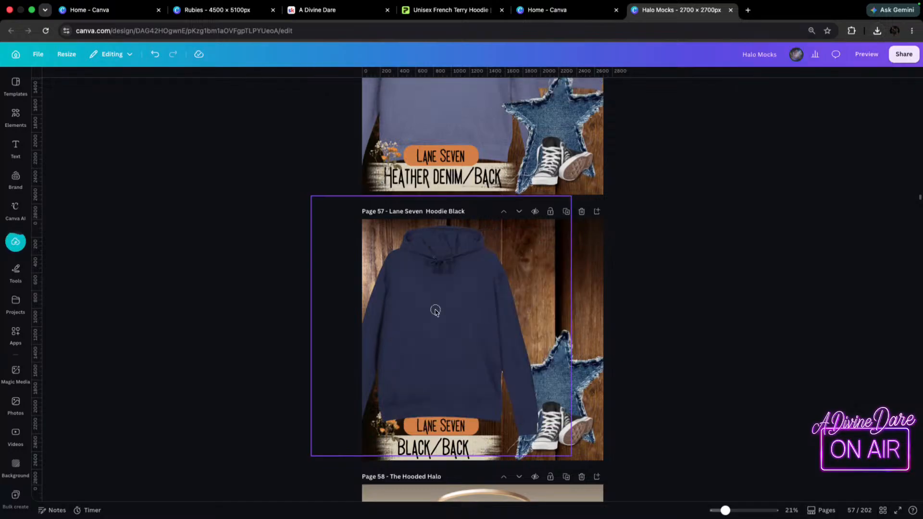
Shrink the navy front-view hoodie, move it to the upper right of page 57 and layer it behind the denim star.
left_click_drag(407, 320, 503, 303)
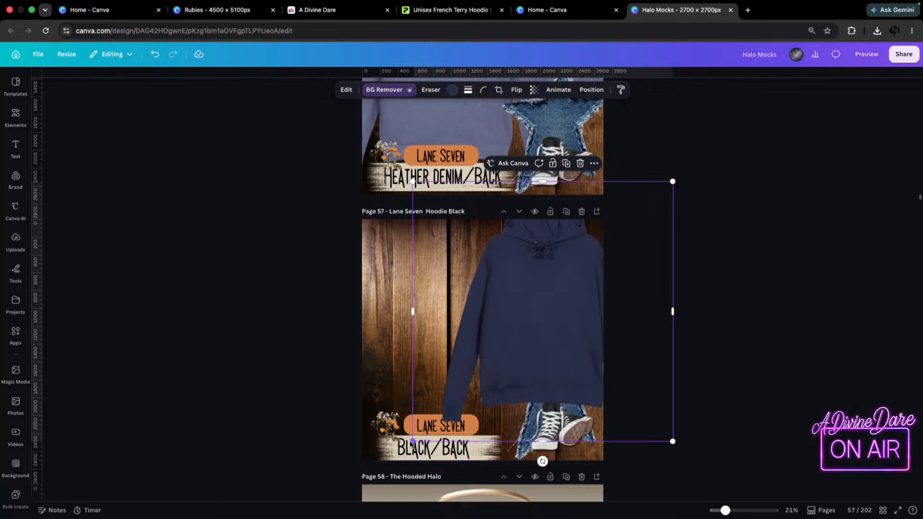
left_click_drag(412, 441, 485, 371)
left_click_drag(643, 290, 630, 309)
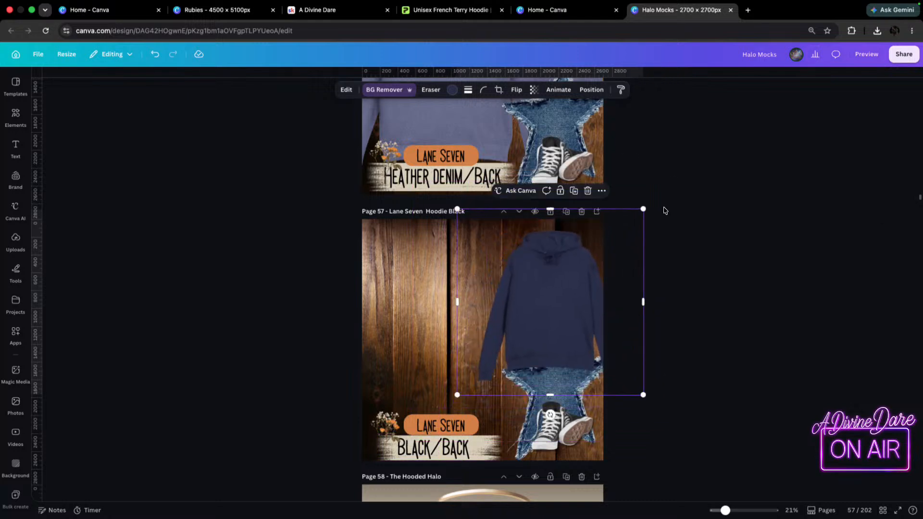
left_click_drag(645, 213, 666, 197)
left_click_drag(547, 304, 545, 307)
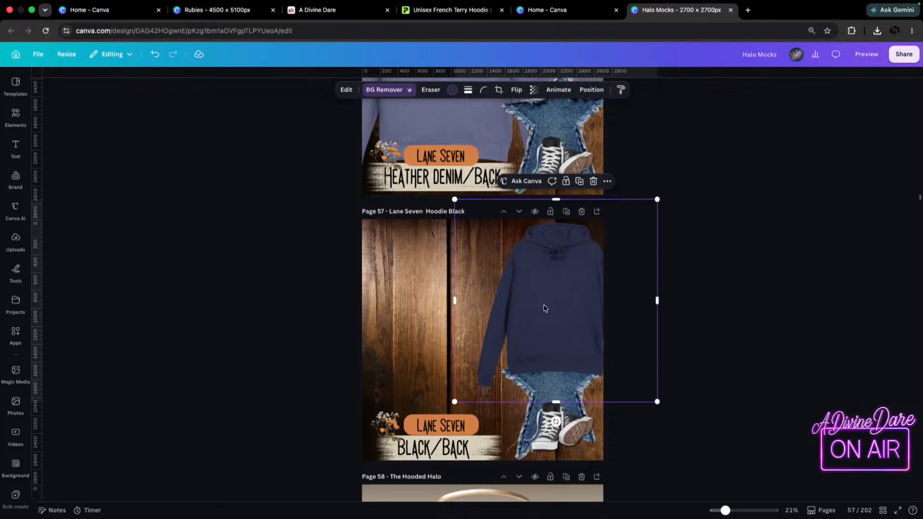
key("super+[")
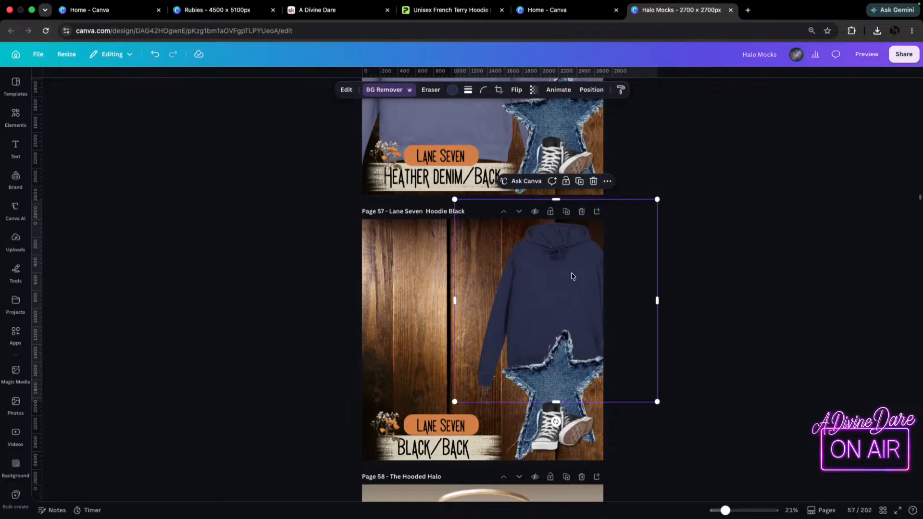
Place the navy back mockup, Back_ (5).png, enlarged over the left of page 57 and remove its white background.
left_click(878, 31)
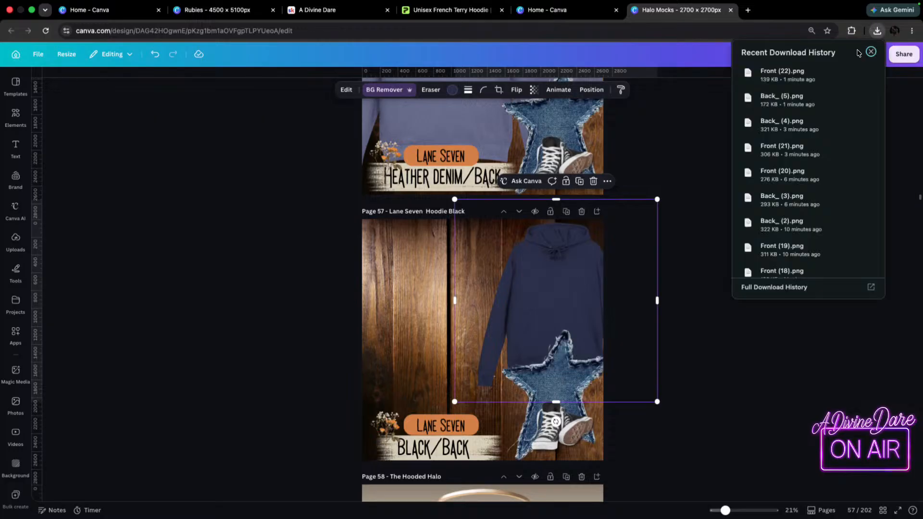
left_click_drag(755, 111, 423, 289)
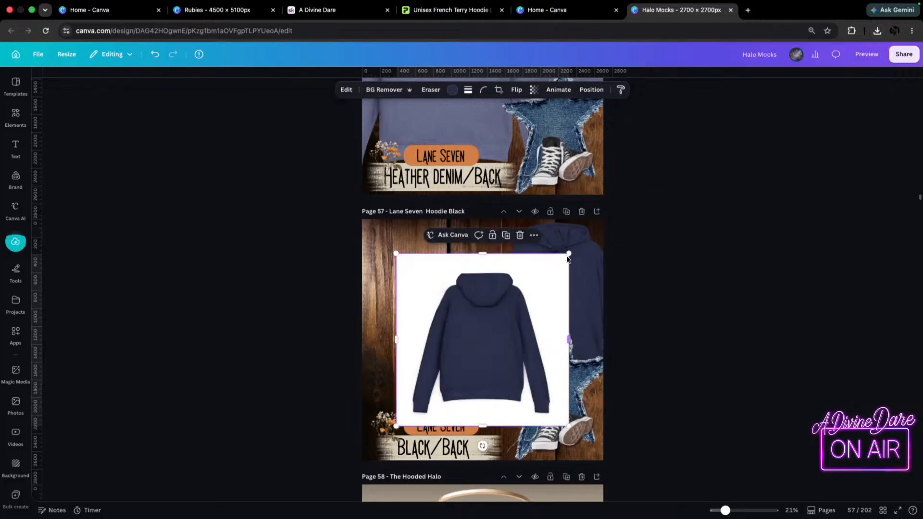
left_click_drag(569, 253, 671, 155)
left_click_drag(552, 317, 485, 356)
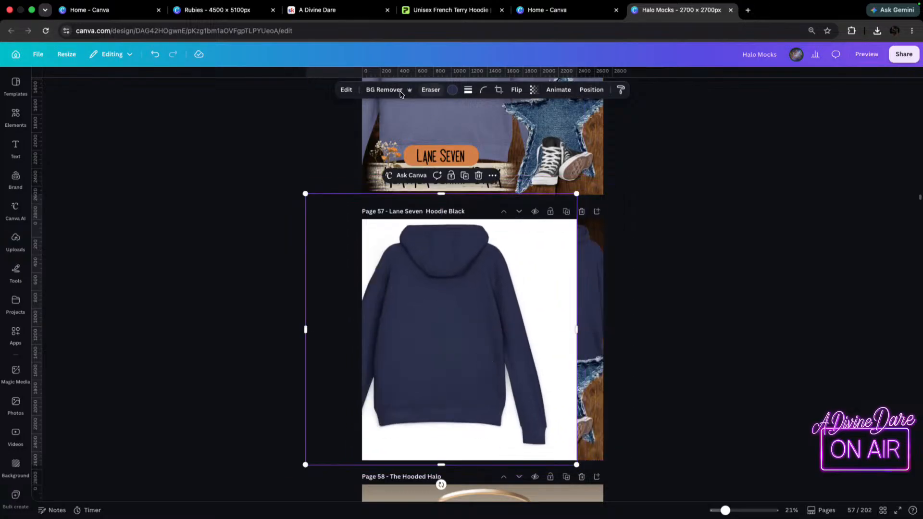
left_click(385, 90)
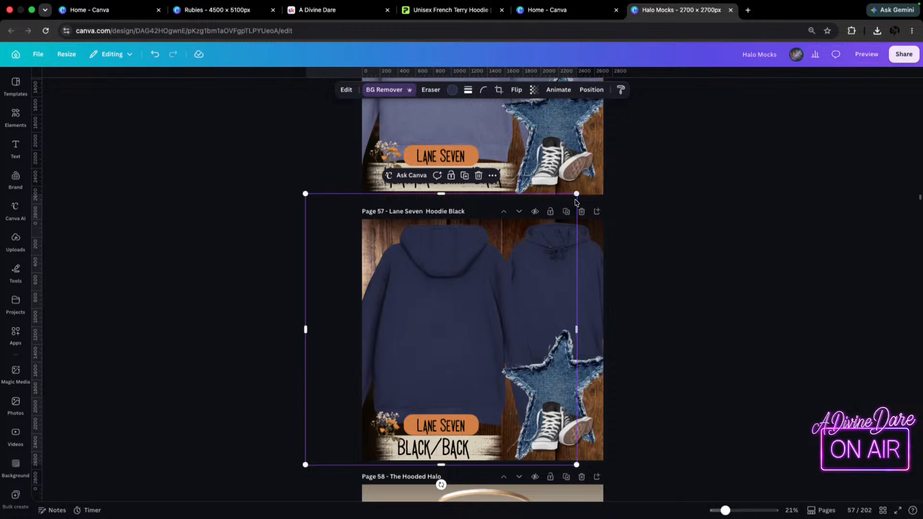
Slightly enlarge and reposition the navy back-view hoodie on page 57, layered behind the denim star, flowers and Lane Seven label.
left_click_drag(576, 195, 598, 207)
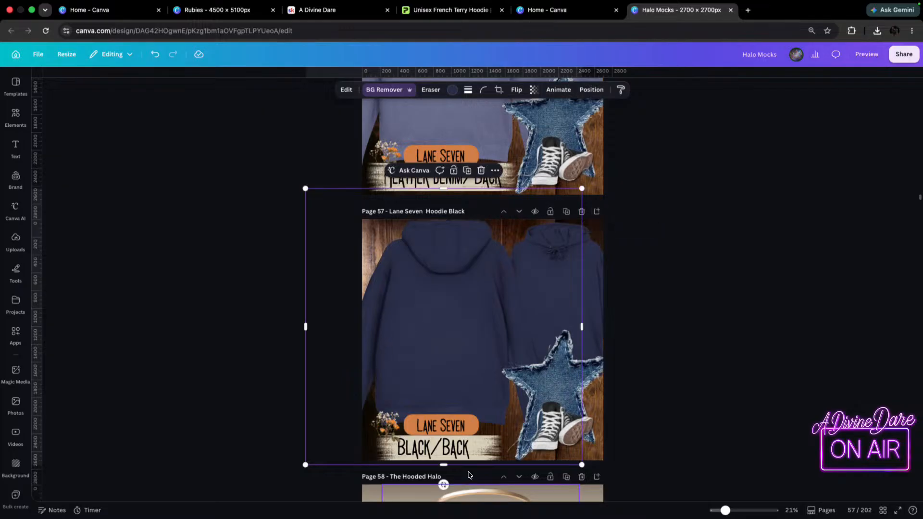
left_click_drag(512, 384, 512, 394)
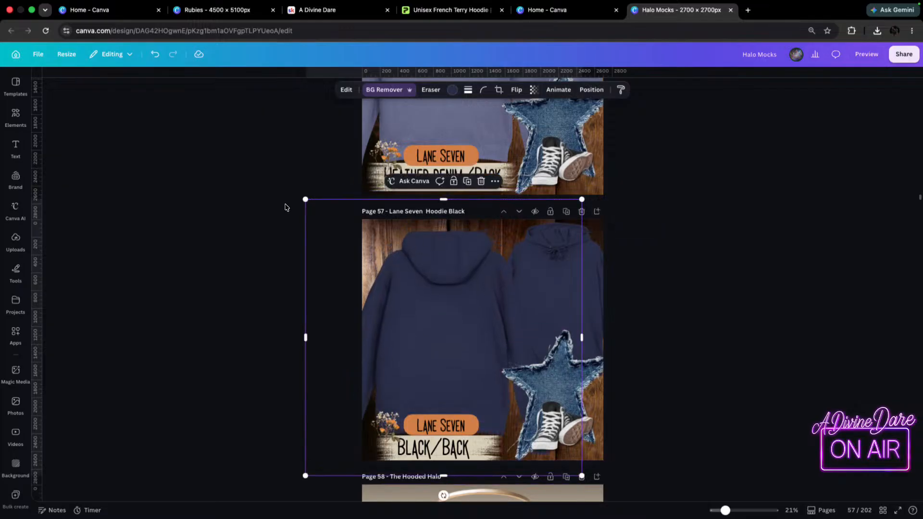
mouse_move(305, 199)
left_mouse_down()
mouse_move(290, 187)
mouse_move(297, 193)
left_mouse_up()
left_click_drag(481, 295, 481, 293)
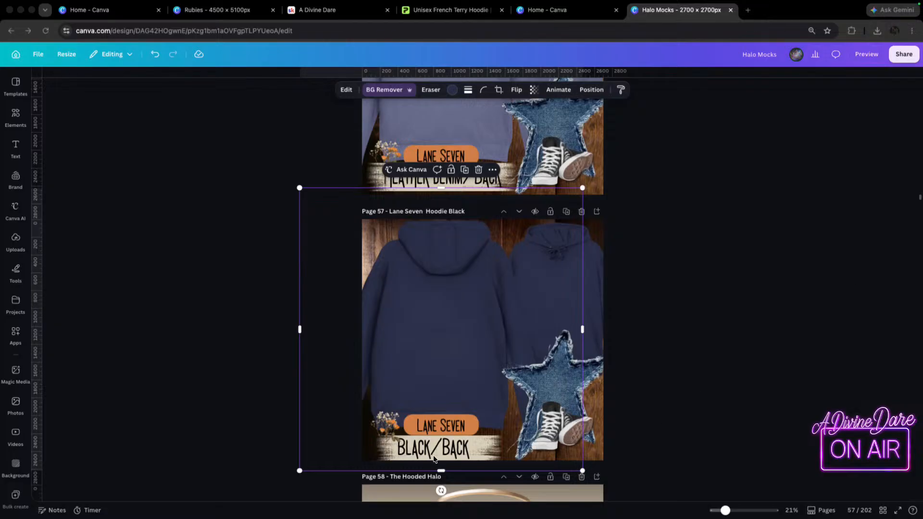
Crop up the lower part of the back-view hoodie to free the colour label on page 57, and change the label to Navy/Back.
left_click(441, 471)
left_click_drag(441, 471, 441, 374)
left_click(430, 453)
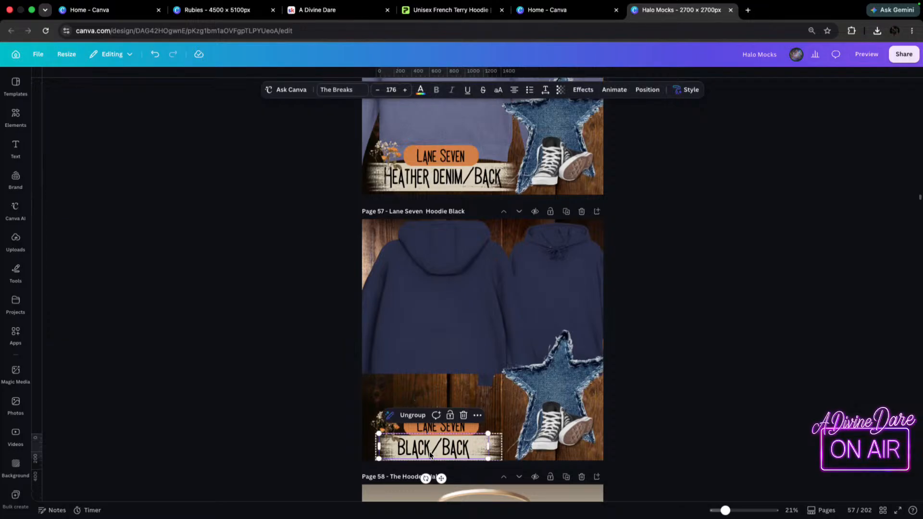
left_click(430, 443)
key("BackSpace")
key("BackSpace")
key("BackSpace")
key("BackSpace")
key("BackSpace")
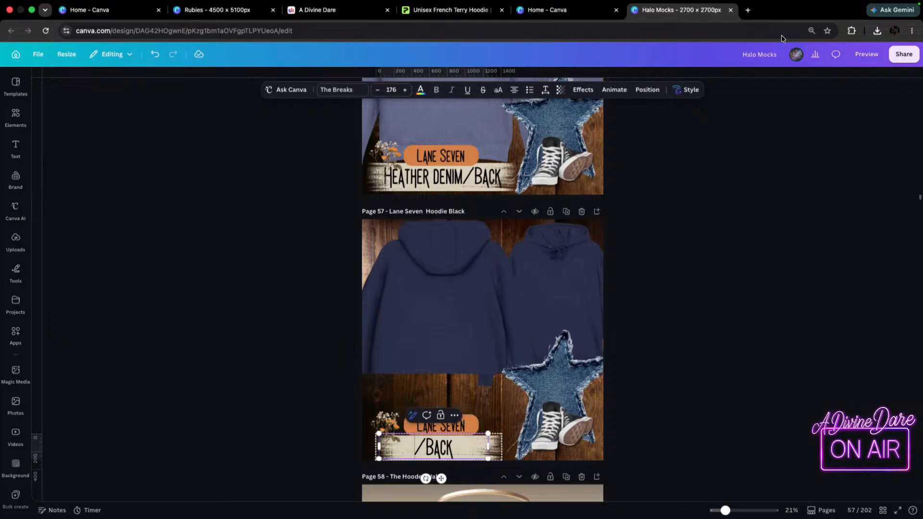
left_click(448, 10)
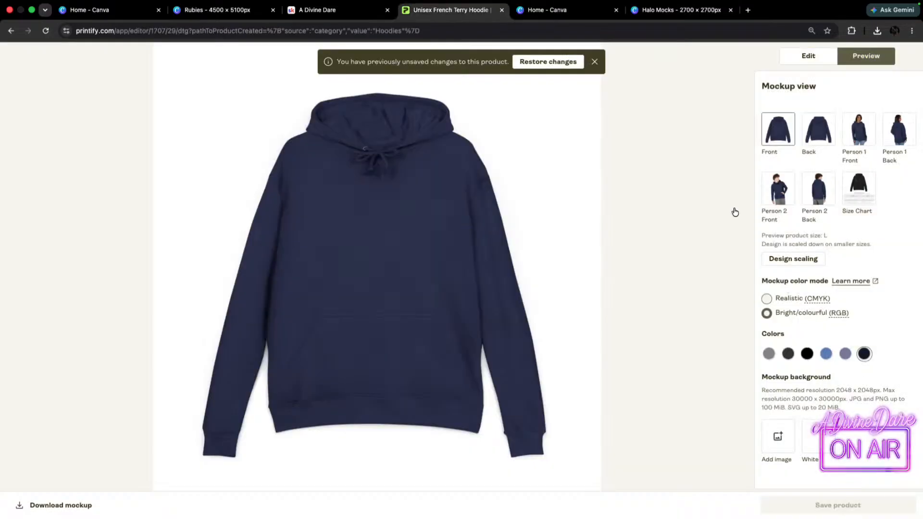
left_click(678, 9)
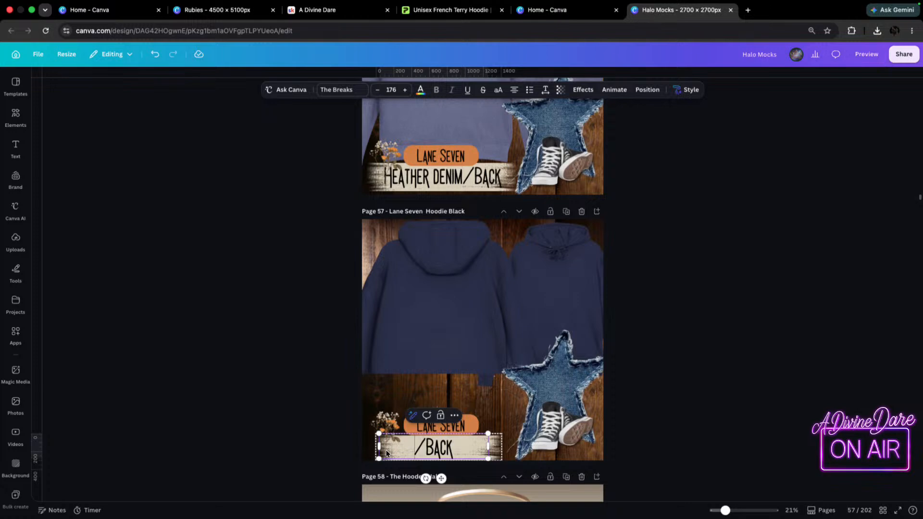
left_click(392, 435)
type("Navy")
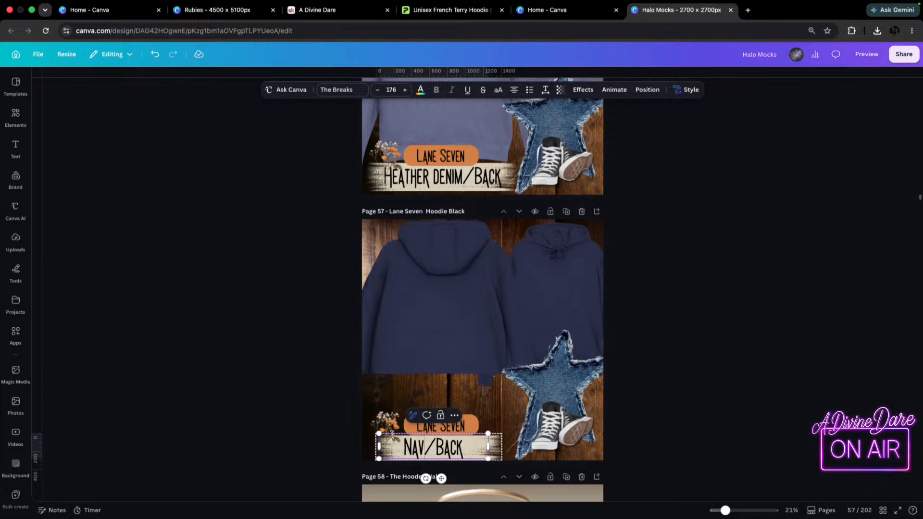
Uncrop the navy back-view hoodie to its full length and layer its sleeve in front of the denim star, behind the sneakers.
left_click(439, 330)
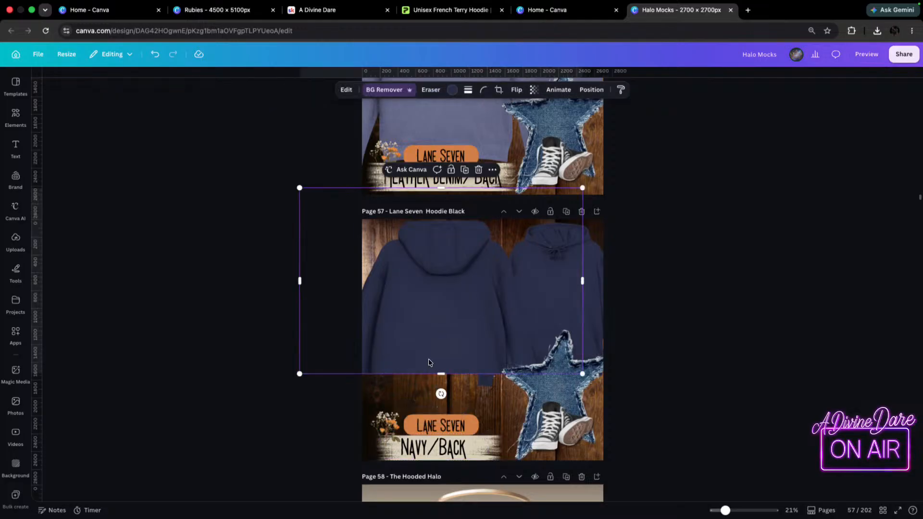
left_click_drag(442, 376, 430, 468)
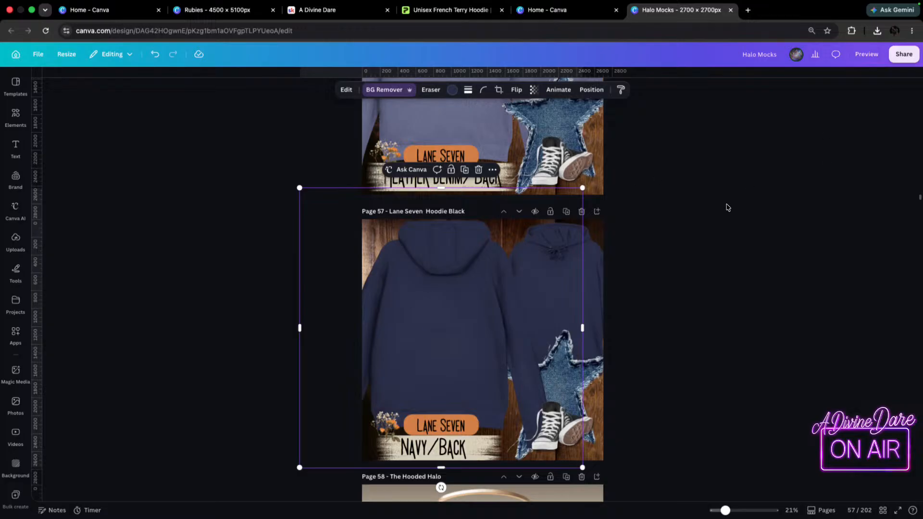
left_click(740, 231)
Duplicate page 52, the black Lane Seven French Terry Hoodie page.
scroll(748, 221, "up", 15)
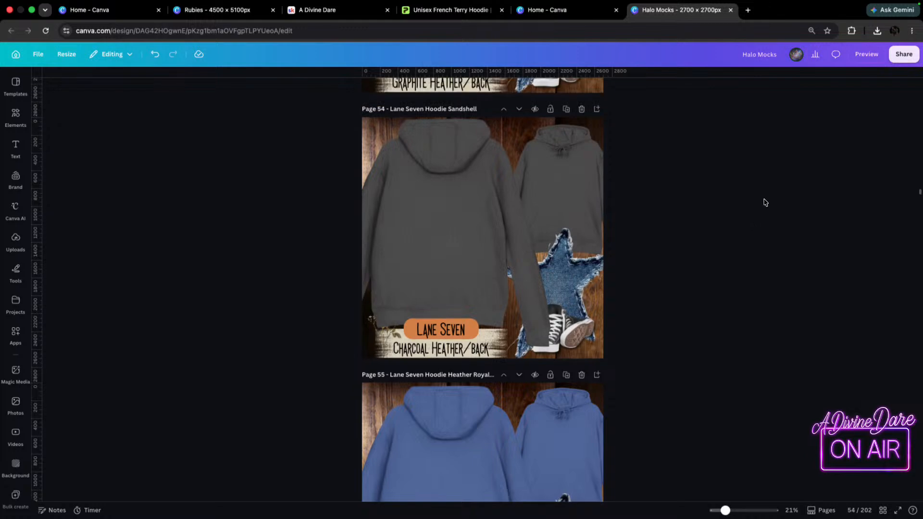
scroll(764, 203, "up", 10)
scroll(764, 204, "down", 4)
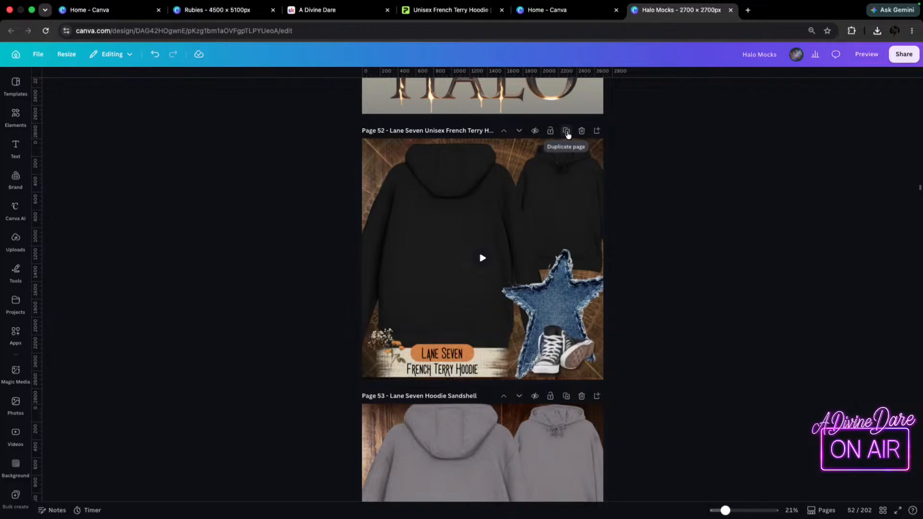
left_click(566, 131)
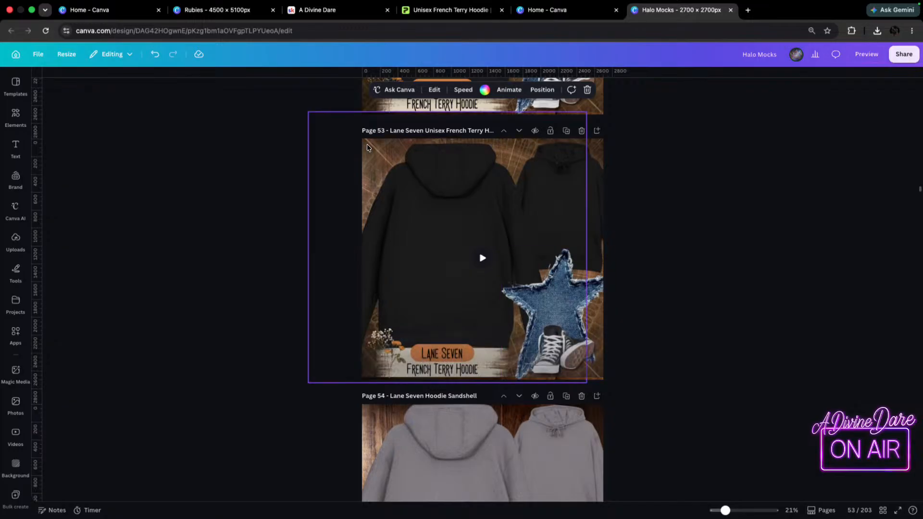
Delete the circular brown overlay above the wood background on the duplicated page 53.
left_click(381, 164)
left_click(583, 90)
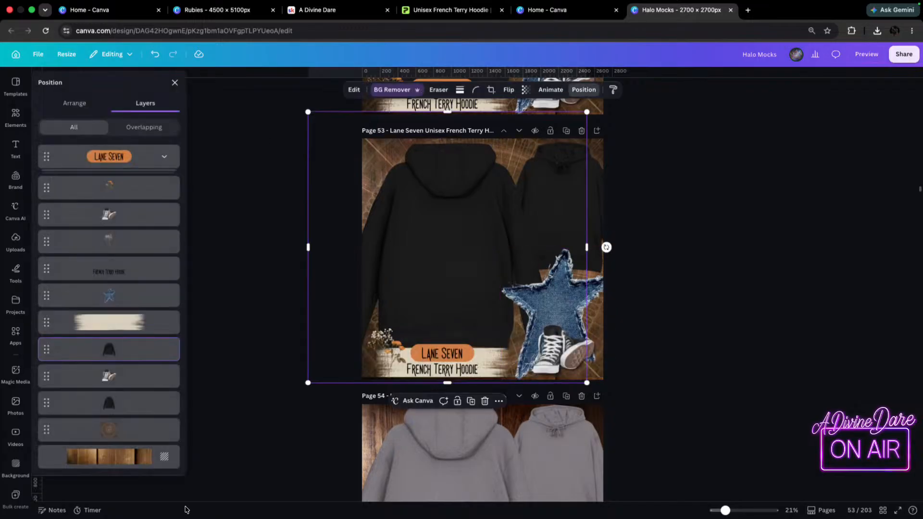
left_click(150, 426)
key("Delete")
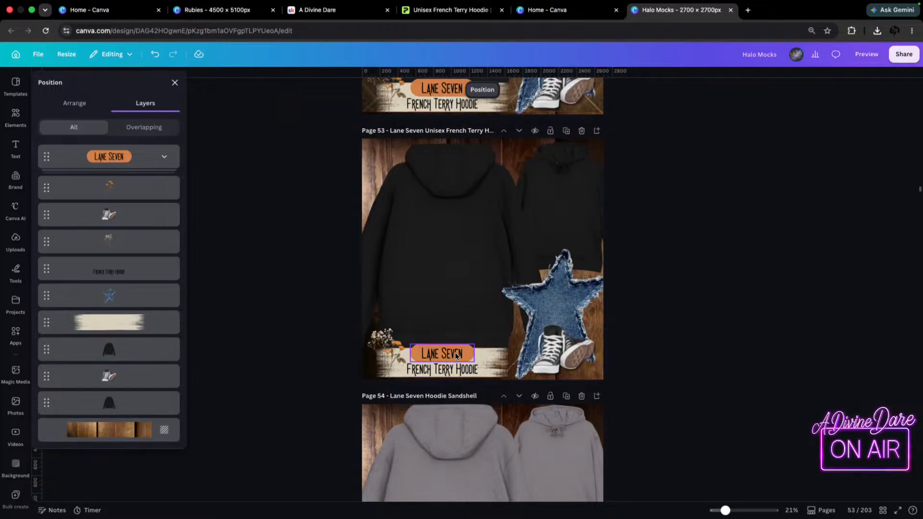
Replace the French Terry Hoodie text on page 53 with the colour label BLACK/BACK.
left_click(452, 372)
double_click(452, 373)
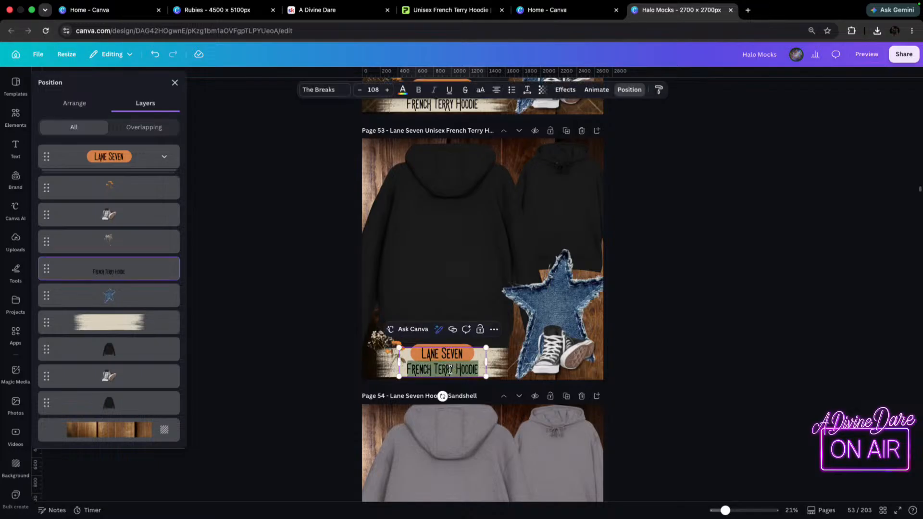
key("BackSpace")
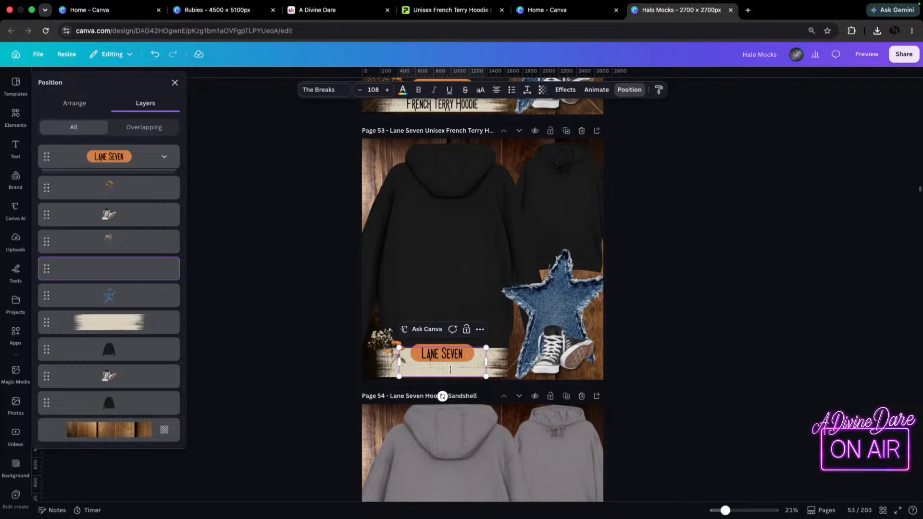
type("BLA")
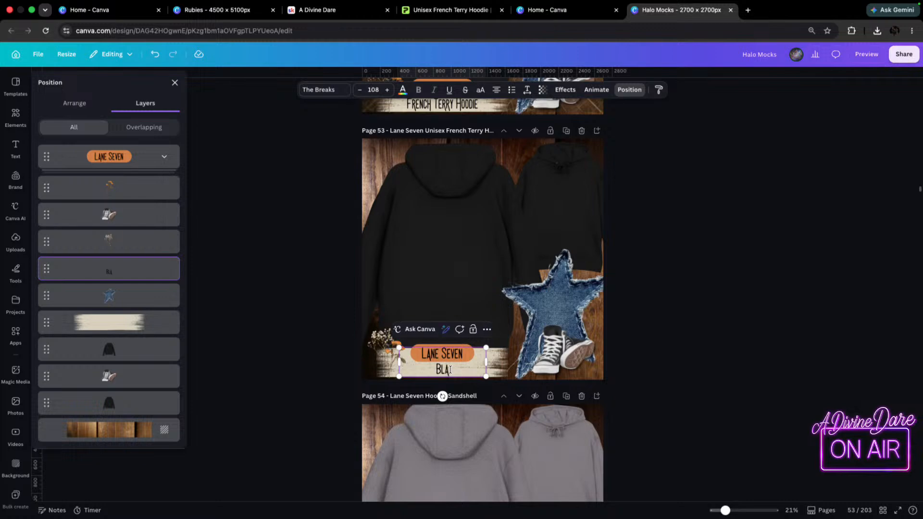
type("CK/BACK")
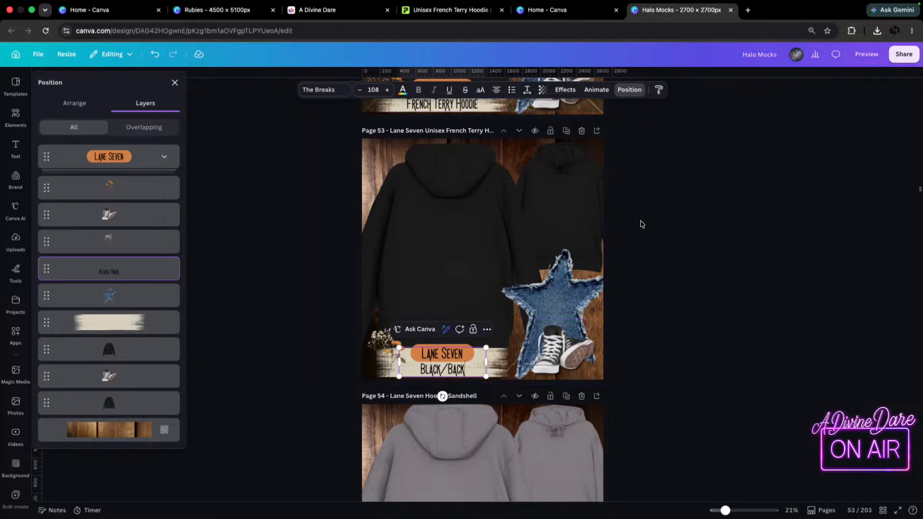
Shift the large back-view hoodie and the orange Lane Seven badge on page 53 slightly upward.
left_click(438, 190)
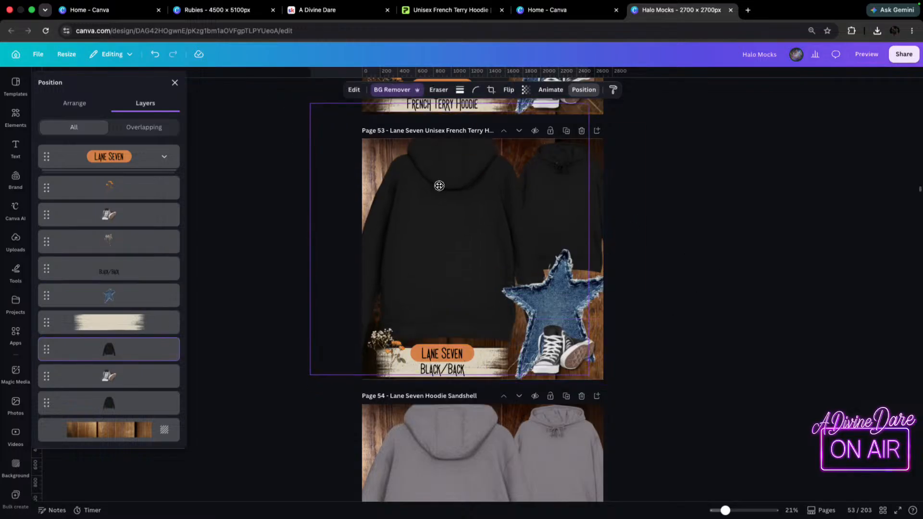
left_click_drag(443, 355, 443, 348)
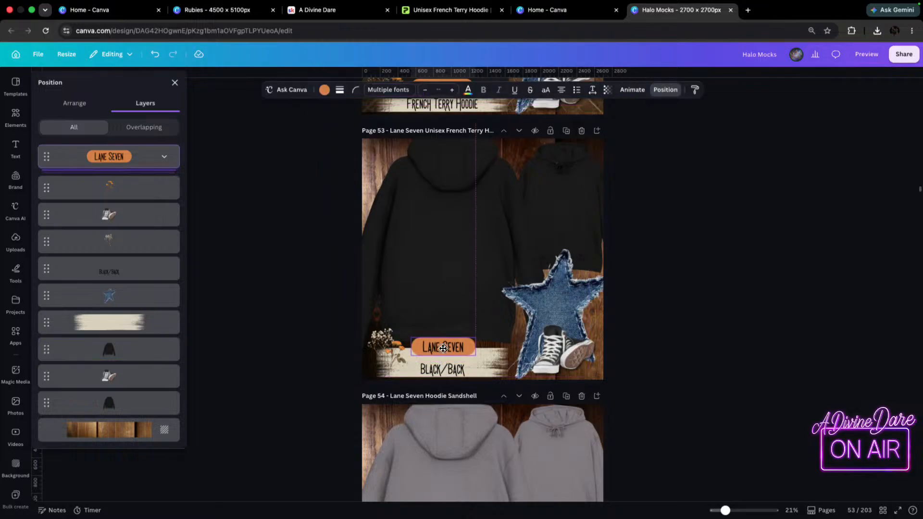
Remove the blank line from the Black/Back label, enlarge it to font size 176 and place it just below the Lane Seven badge.
left_click(455, 370)
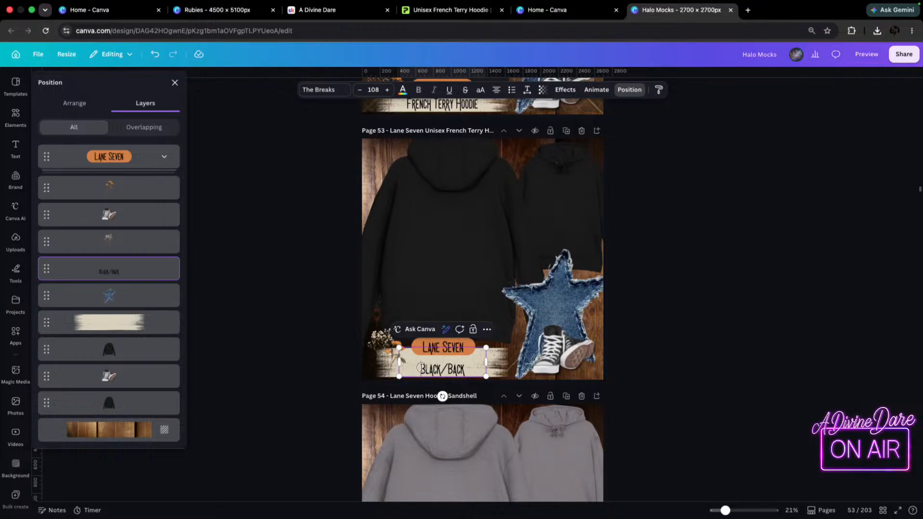
key("BackSpace")
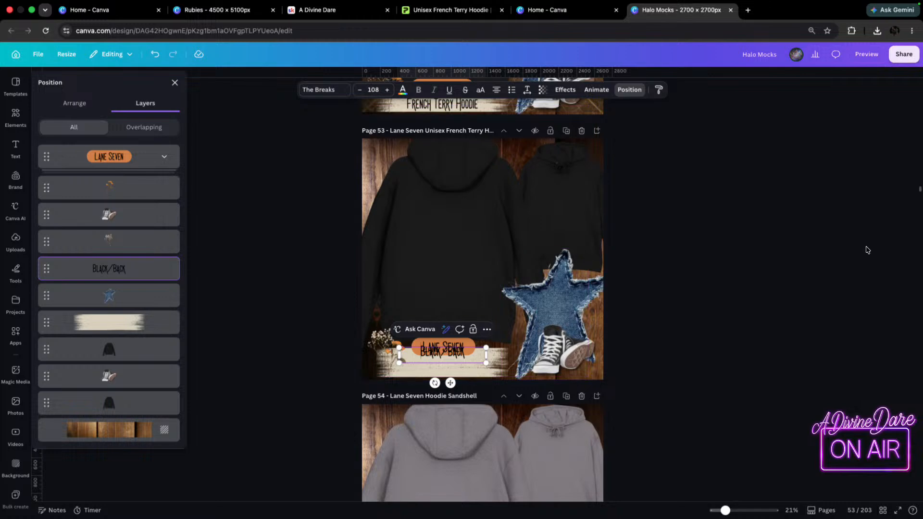
left_click(868, 249)
left_click(457, 348)
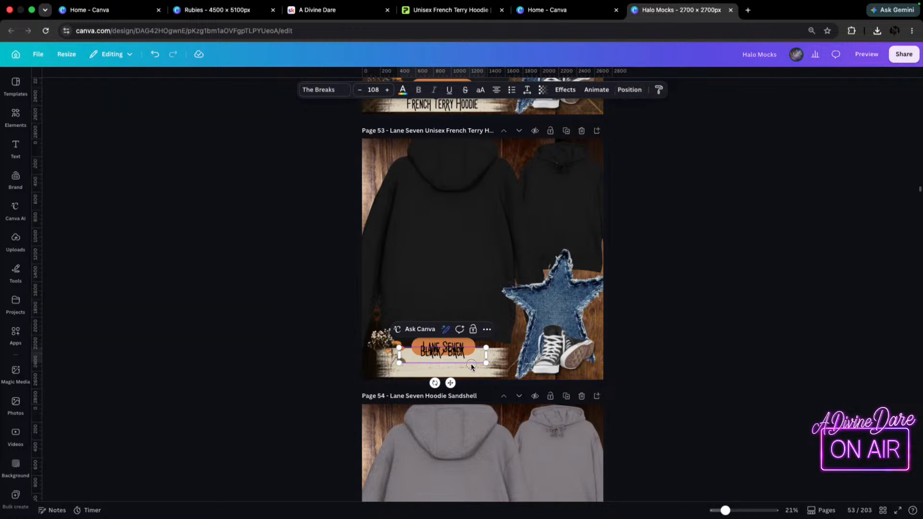
left_click(474, 384)
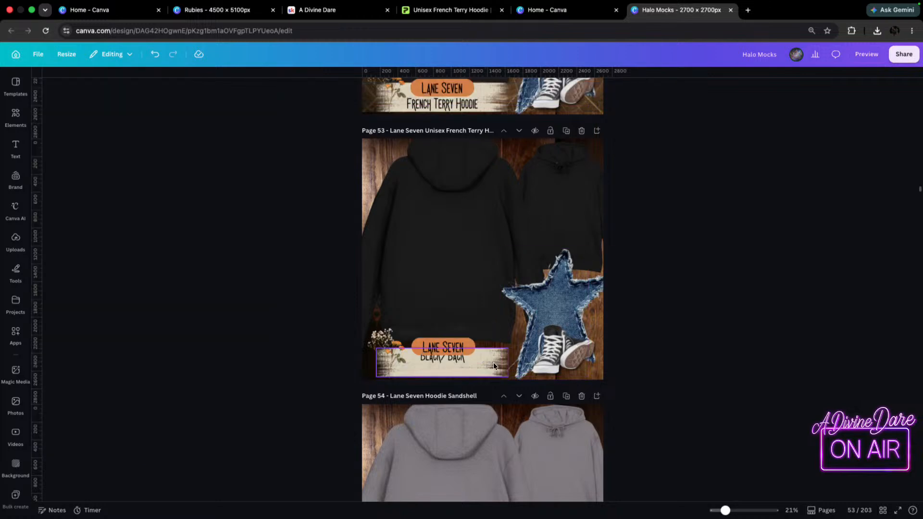
mouse_move(466, 357)
left_mouse_down()
mouse_move(466, 369)
mouse_move(540, 351)
mouse_move(463, 364)
left_mouse_up()
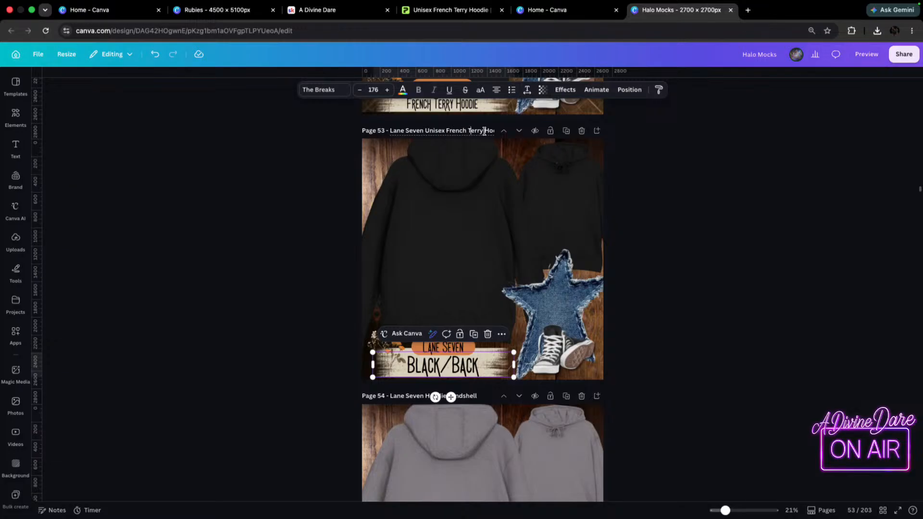
key("BackSpace")
key("BackSpace")
key("BackSpace")
key("BackSpace")
key("BackSpace")
key("BackSpace")
key("ctrl+z")
Insert the colour name Black after "Lane Seven" in the title of page 53.
left_click(436, 142)
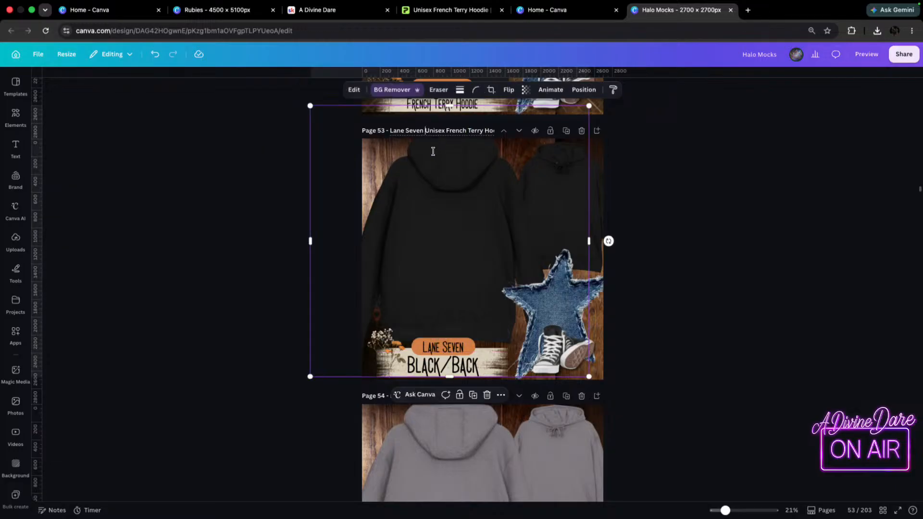
type("Black")
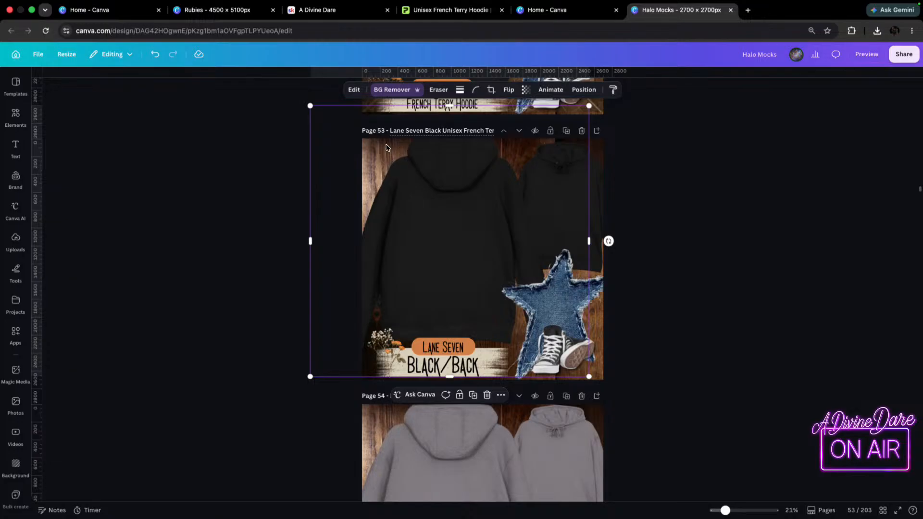
Copy the full title of page 53 and uncrop the top of its large back-view hoodie, nudging it slightly.
left_click_drag(390, 130, 494, 133)
left_click_drag(449, 106, 449, 175)
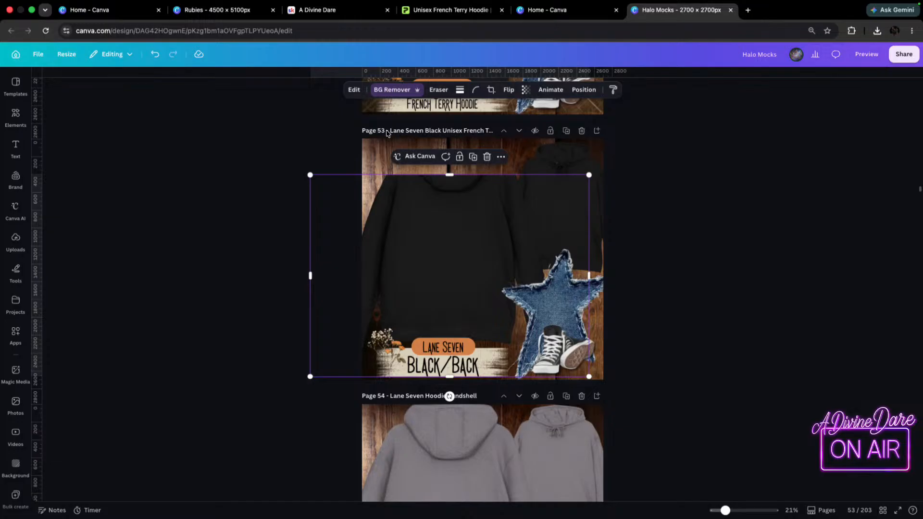
left_click(391, 133)
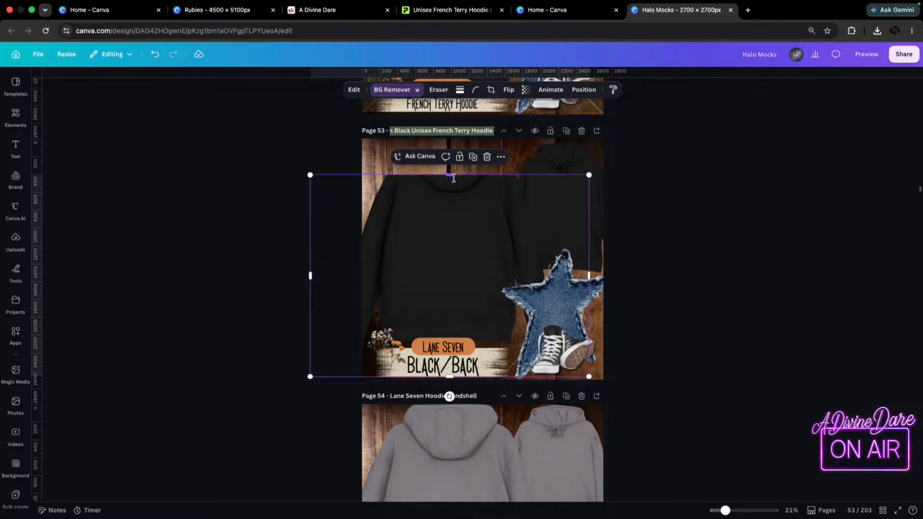
left_click_drag(449, 178, 451, 113)
left_click_drag(479, 207, 479, 212)
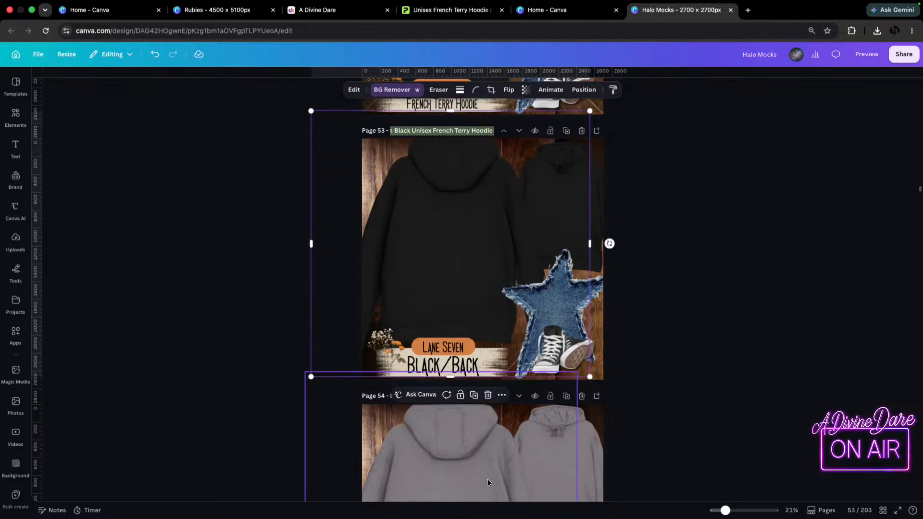
Replace the title of page 54 with the copied title "Lane Seven Black Unisex French Terry Hoodie".
scroll(476, 457, "down", 2)
scroll(460, 425, "down", 2)
mouse_move(446, 322)
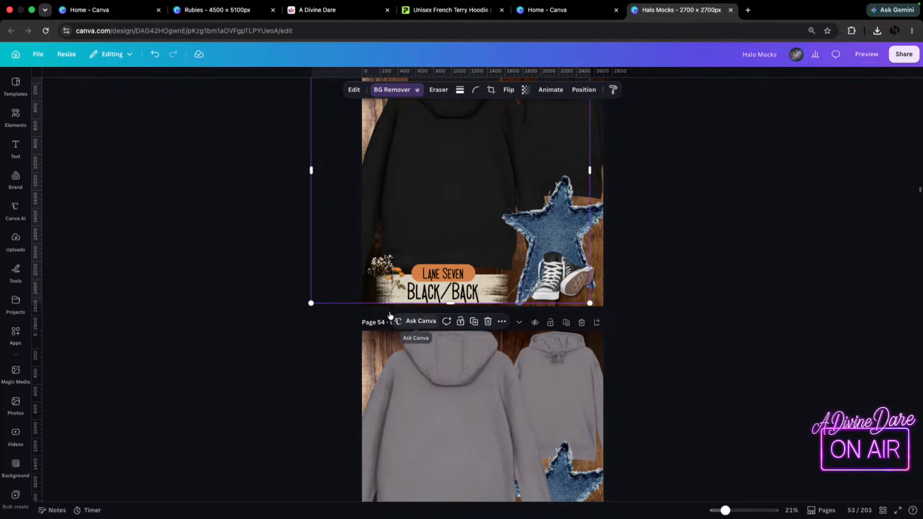
scroll(446, 322, "down", 2)
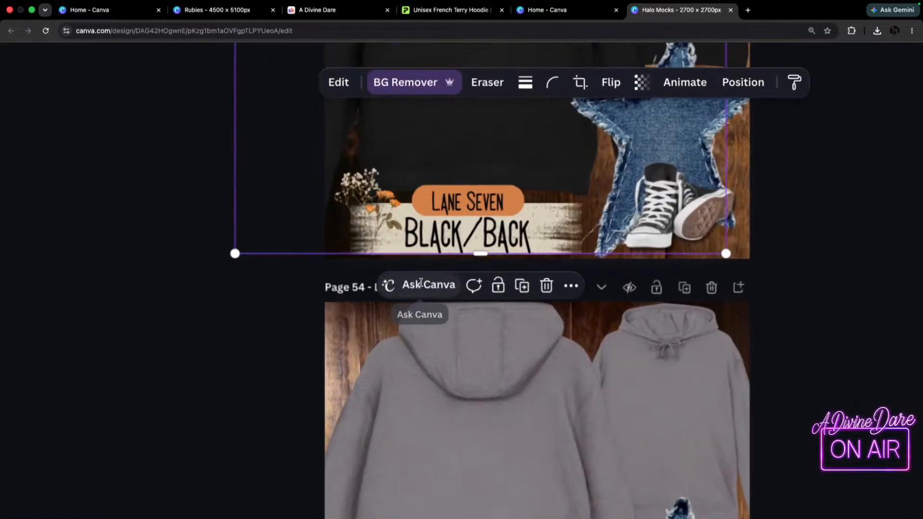
left_click(238, 336)
triple_click(465, 288)
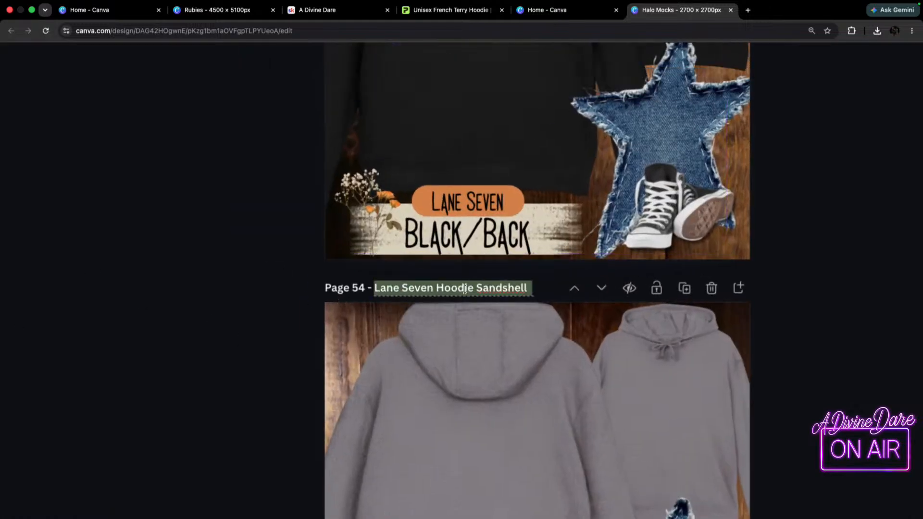
key("super+v")
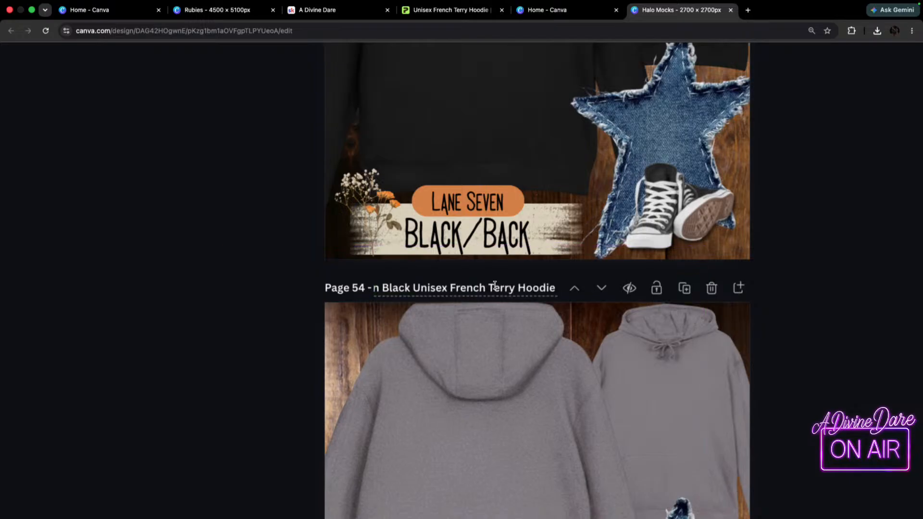
Change the colour name Black to Graphite Heather in the title of page 54.
left_click_drag(413, 288, 387, 291)
left_click(467, 290)
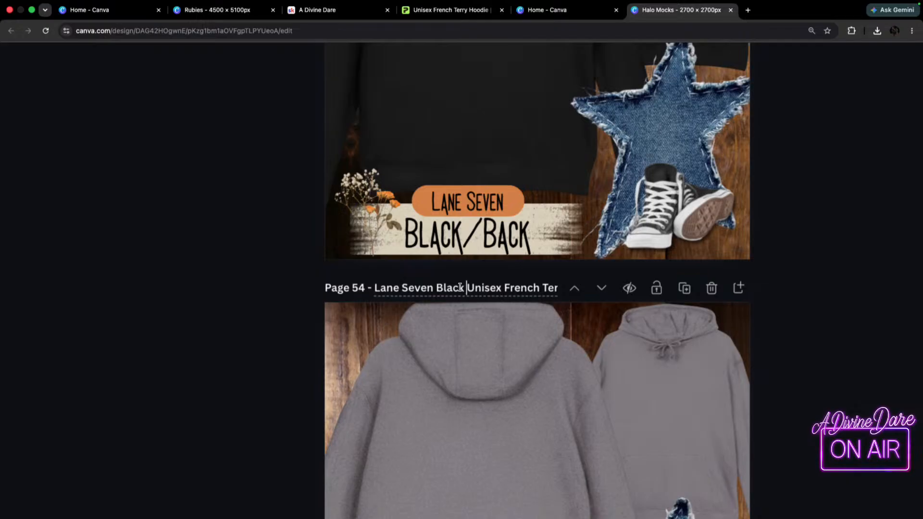
scroll(459, 286, "down", 5)
scroll(460, 290, "up", 4)
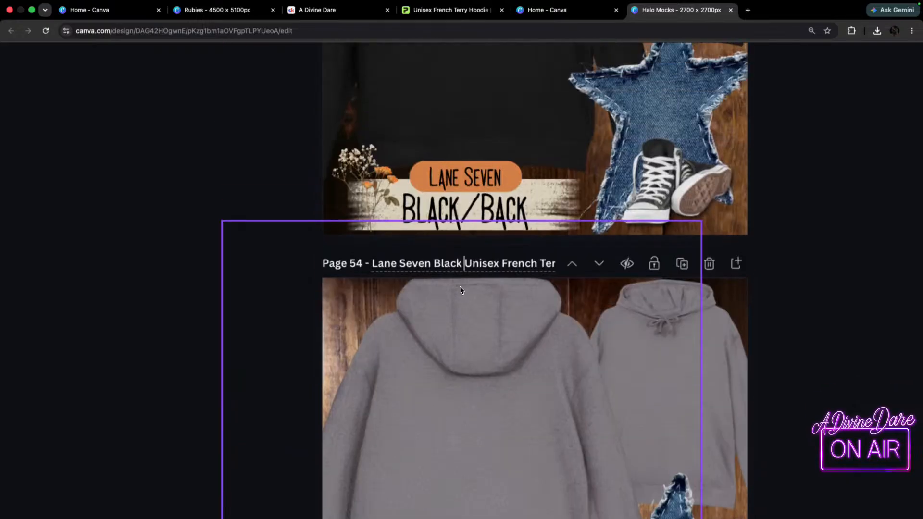
key("BackSpace")
key("BackSpace")
key("BackSpace")
key("BackSpace")
key("BackSpace")
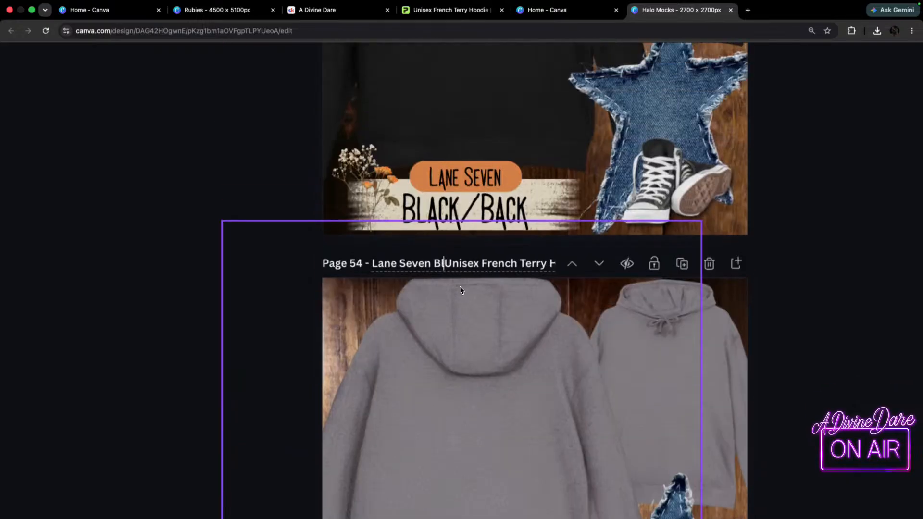
key("BackSpace")
type("Graphi")
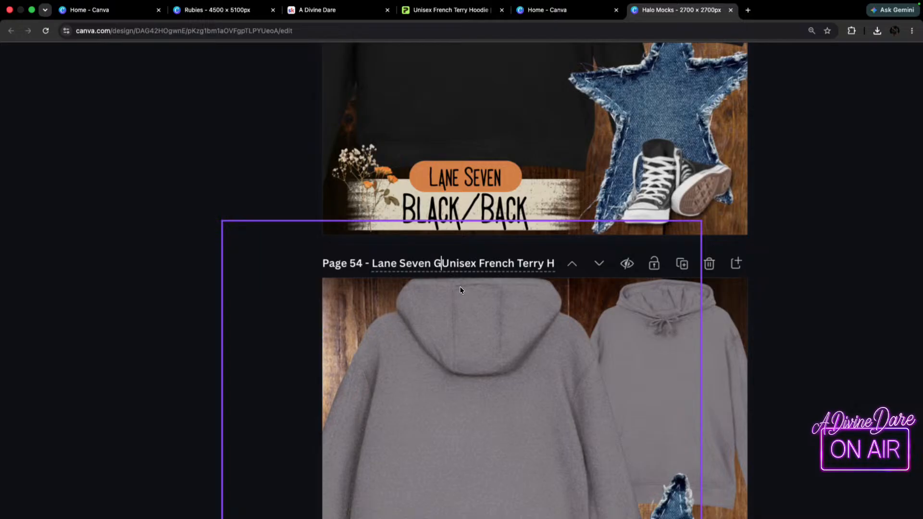
type("te Heather")
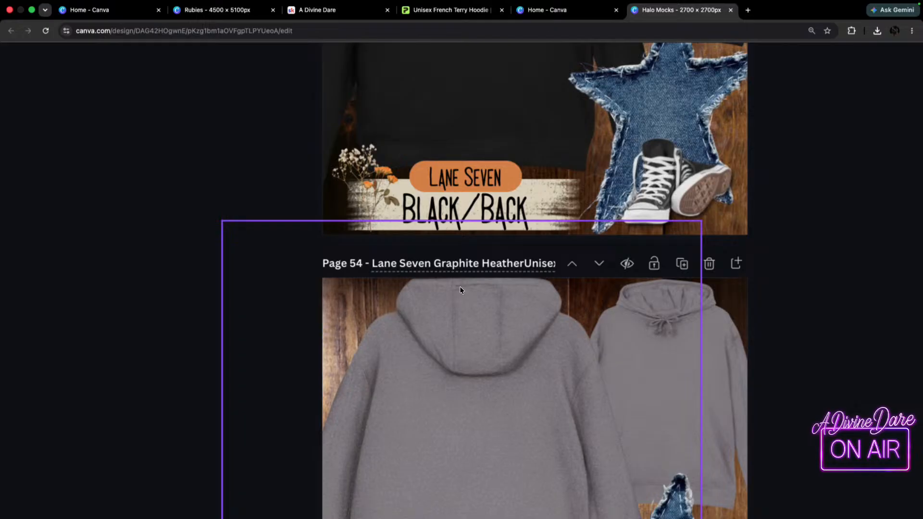
Replace the title of page 55 with the copied title "Lane Seven Black Unisex French Terry Hoodie".
scroll(473, 414, "down", 6)
scroll(469, 451, "down", 8)
scroll(462, 237, "up", 3)
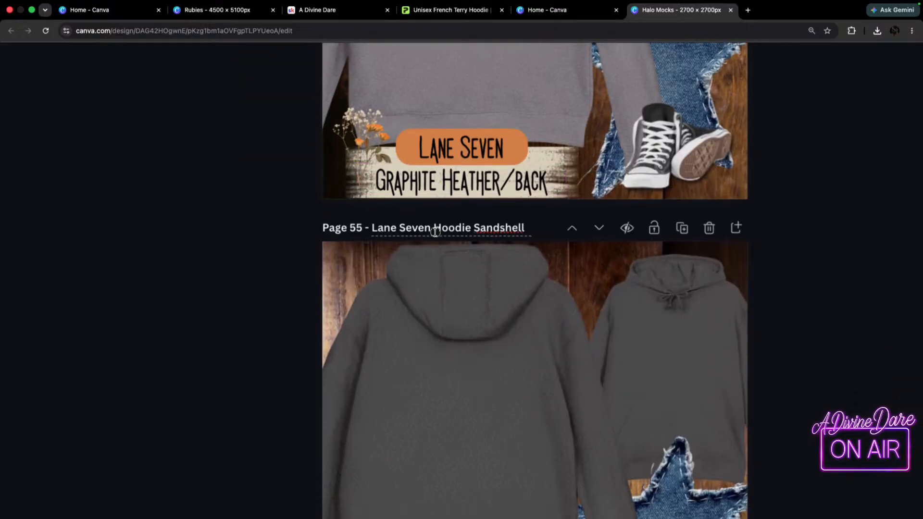
double_click(435, 229)
triple_click(436, 229)
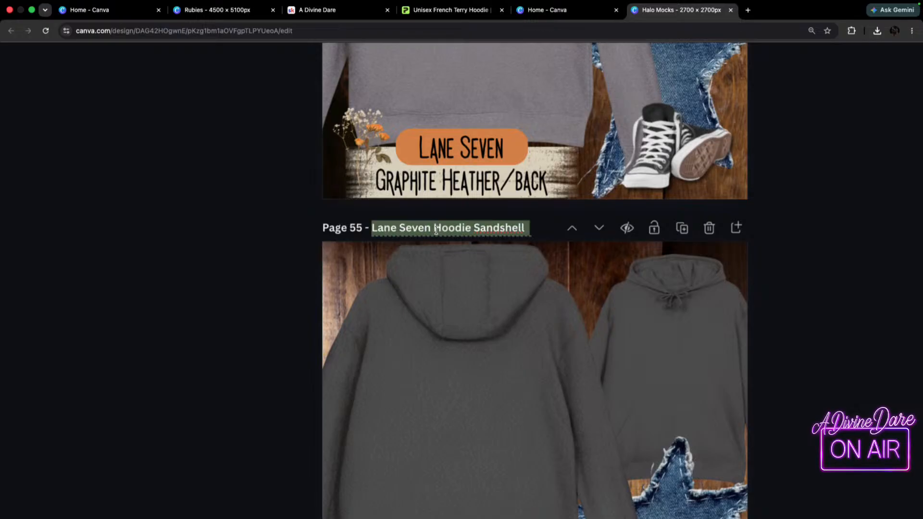
key("super+v")
Change the colour name Black to Charcoal Heather in the title of page 55.
left_click(408, 229)
key("BackSpace")
key("BackSpace")
key("BackSpace")
key("BackSpace")
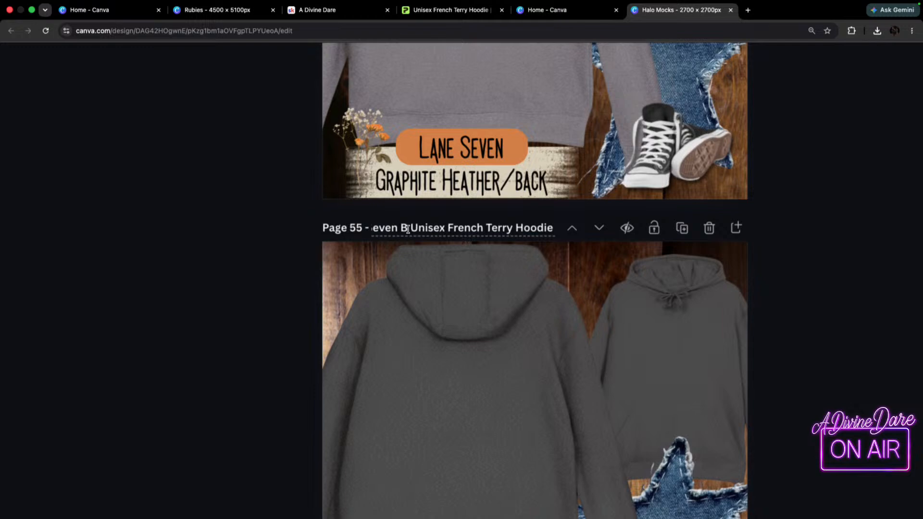
scroll(408, 230, "down", 2)
scroll(408, 229, "down", 4)
key("BackSpace")
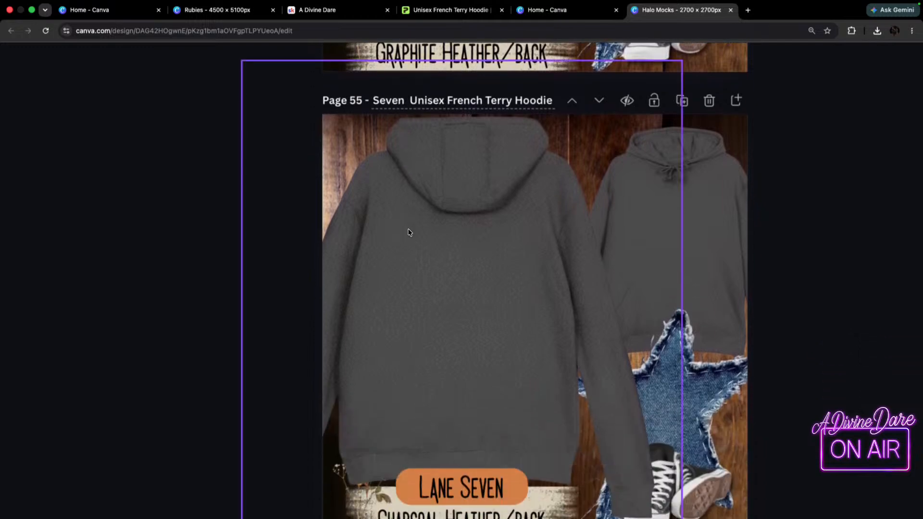
scroll(409, 233, "up", 5)
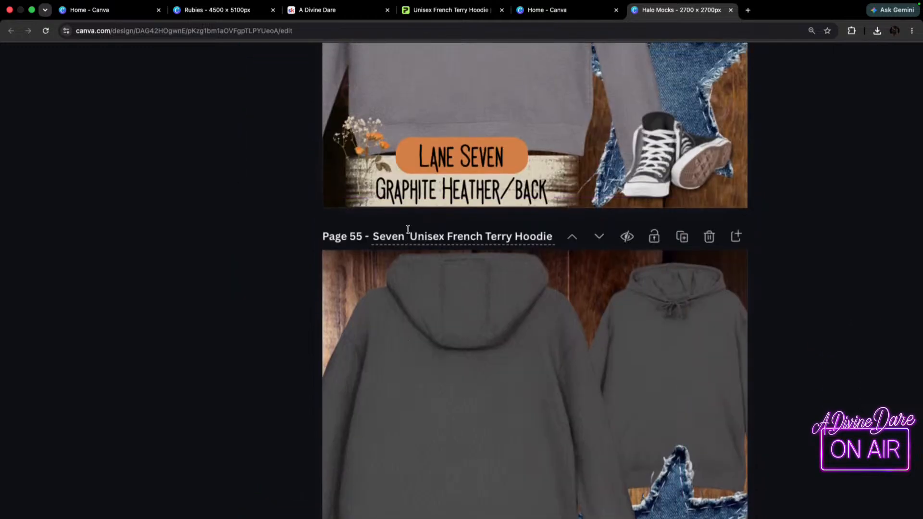
type("Chrcol")
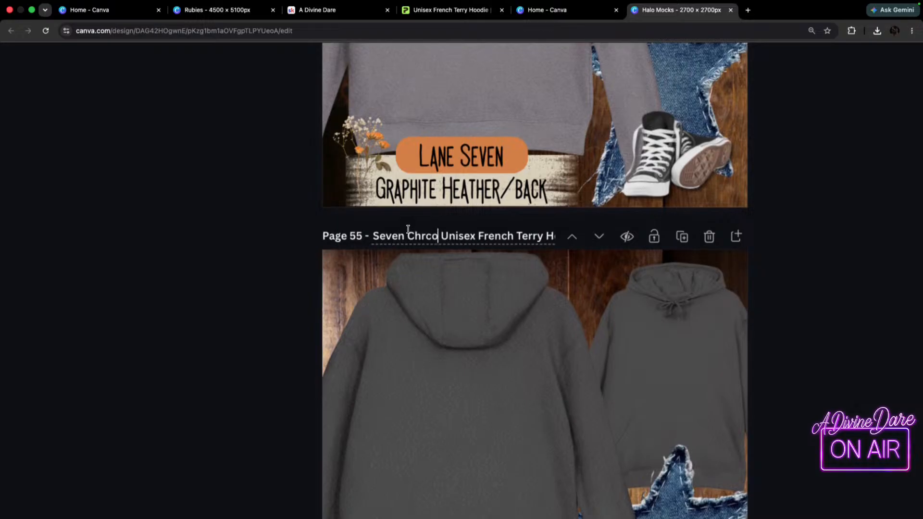
key("BackSpace")
key("BackSpace")
key("BackSpace")
key("BackSpace")
key("BackSpace")
type("harcao")
key("BackSpace")
key("BackSpace")
type("oal Heather")
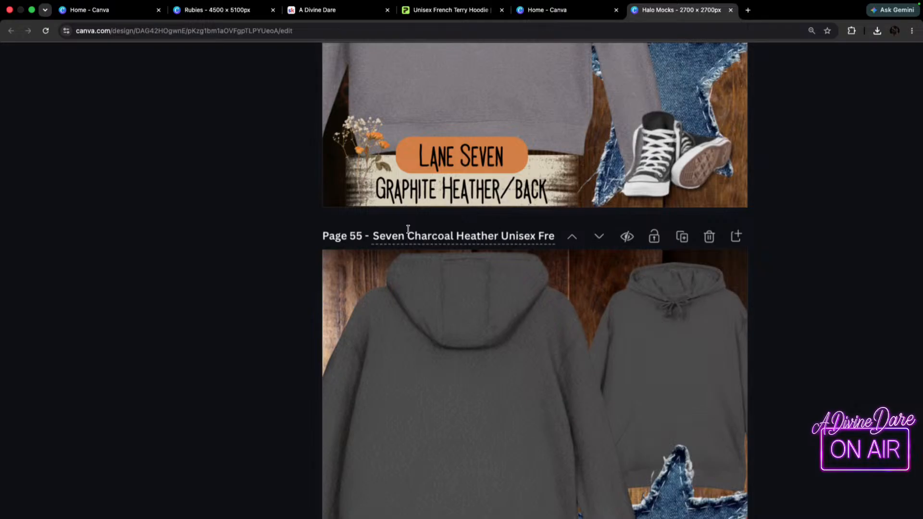
Replace the title of page 56 with the copied hoodie title, changing the colour name Black to Heather Royal.
scroll(590, 374, "down", 9)
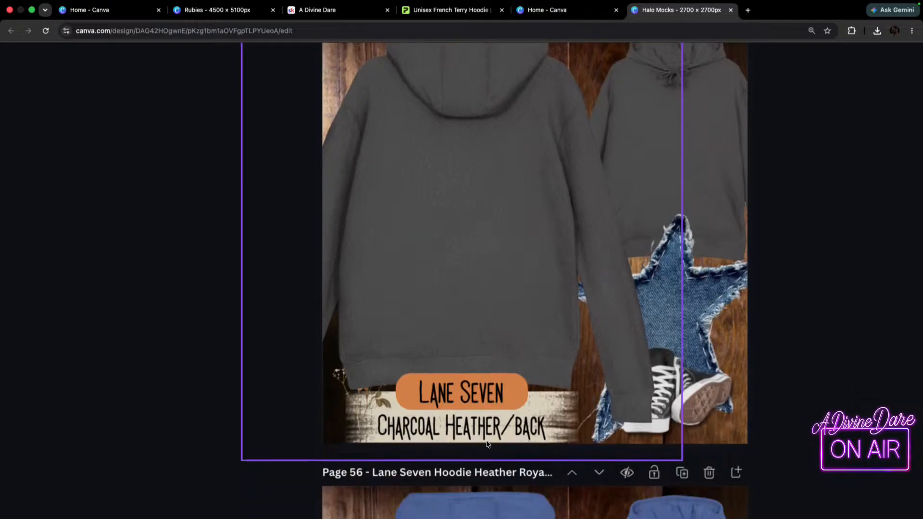
left_click(471, 305)
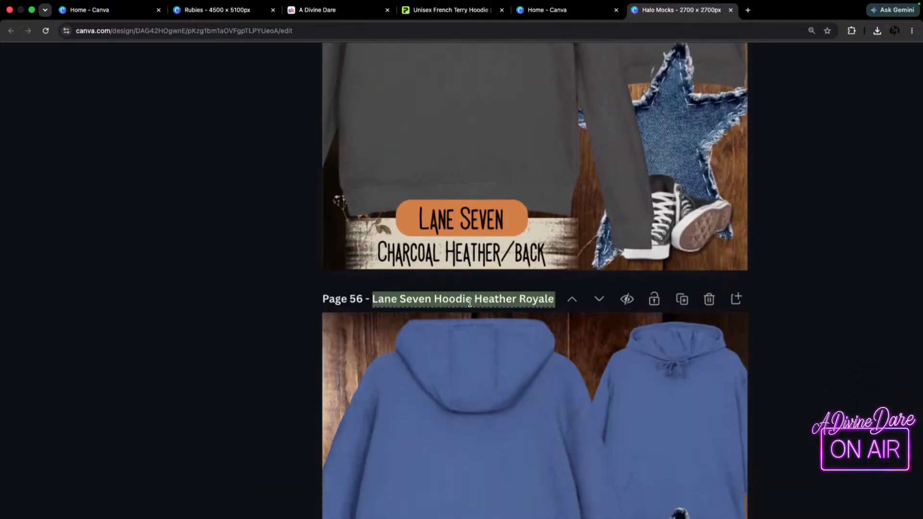
key("super+v")
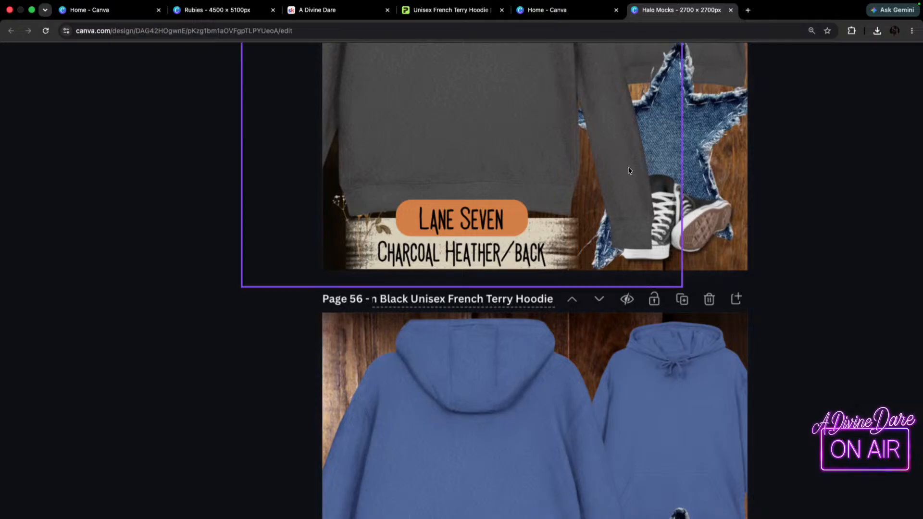
left_click(408, 299)
key("BackSpace")
key("BackSpace")
key("BackSpace")
key("BackSpace")
key("BackSpace")
key("BackSpace")
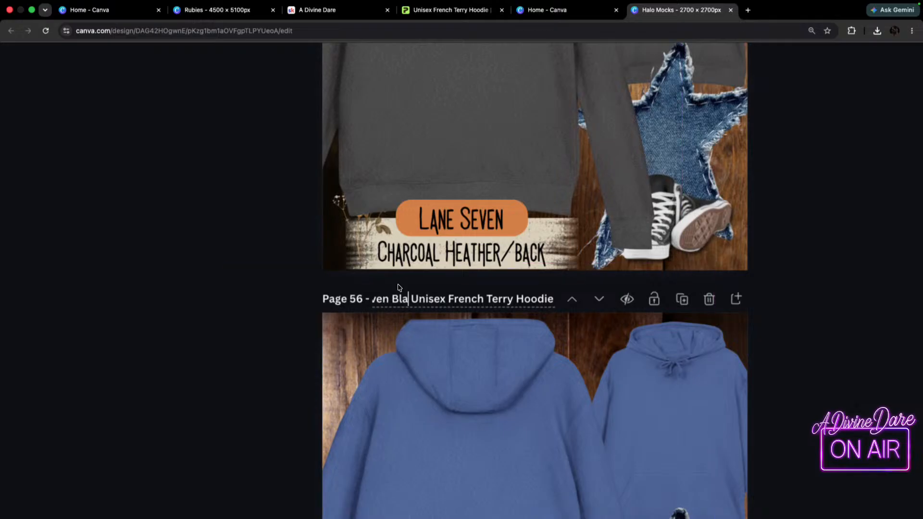
type("Heather ")
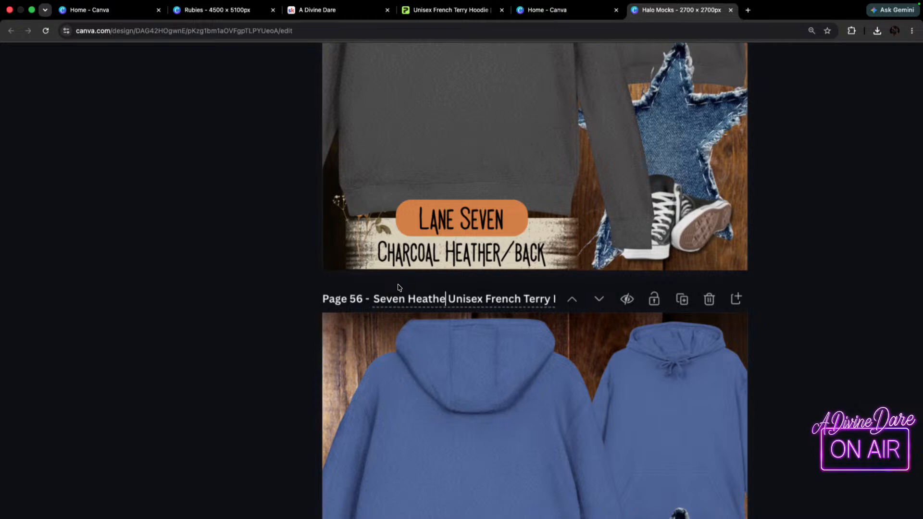
type("Royal")
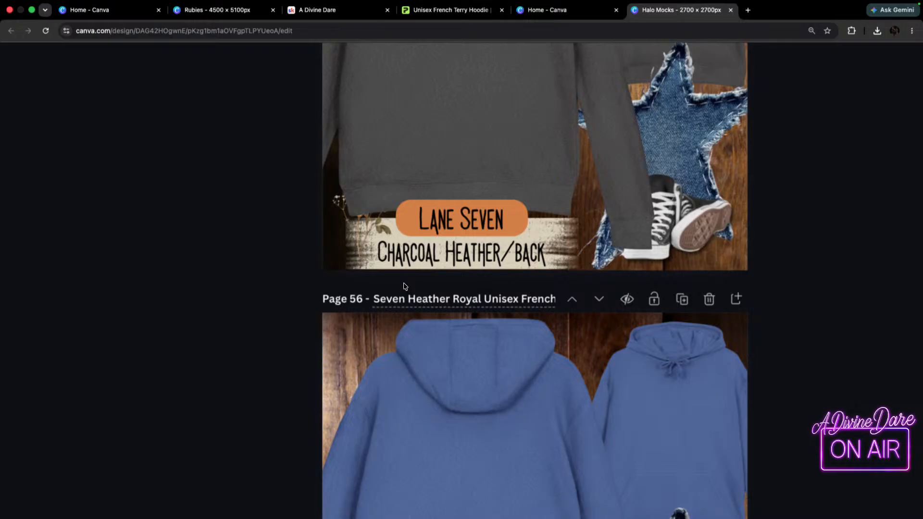
Replace the title of page 57 with the copied title "Lane Seven Black Unisex French Terry Hoodie".
scroll(775, 342, "down", 10)
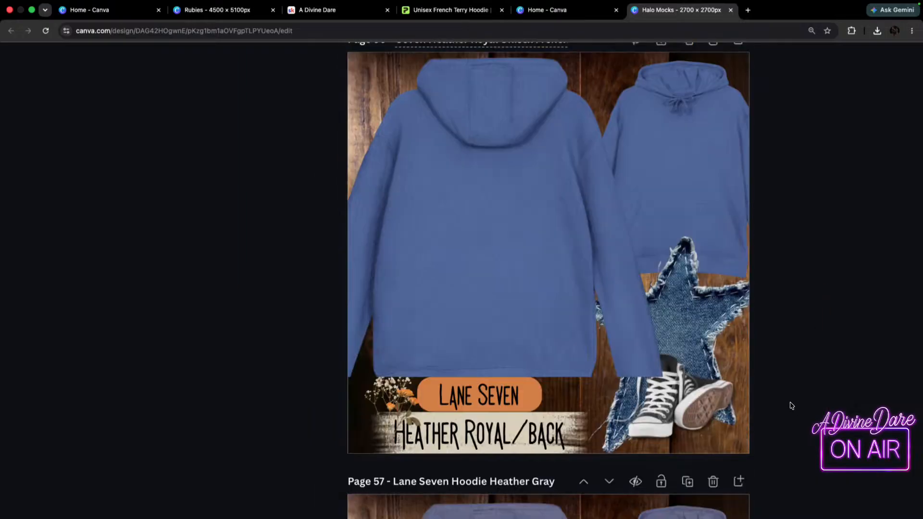
scroll(774, 383, "down", 2)
scroll(577, 313, "down", 1)
double_click(462, 293)
triple_click(463, 293)
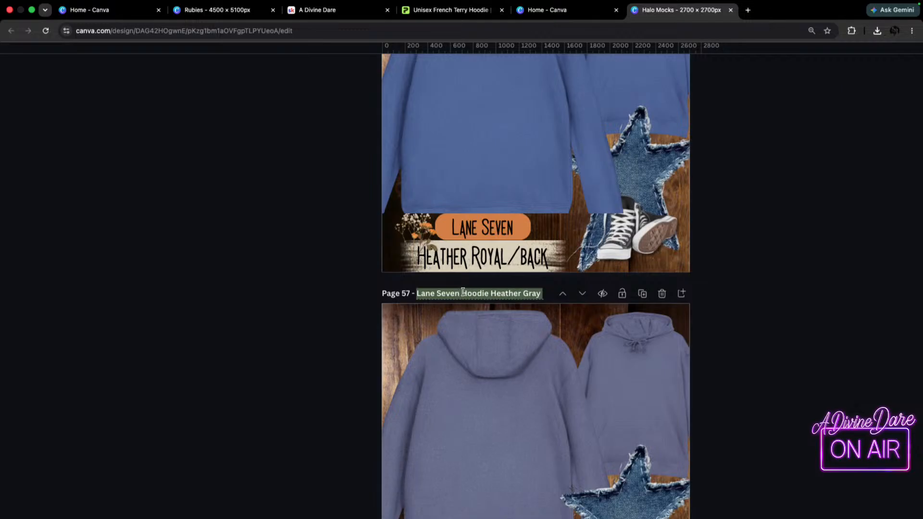
key("super+v")
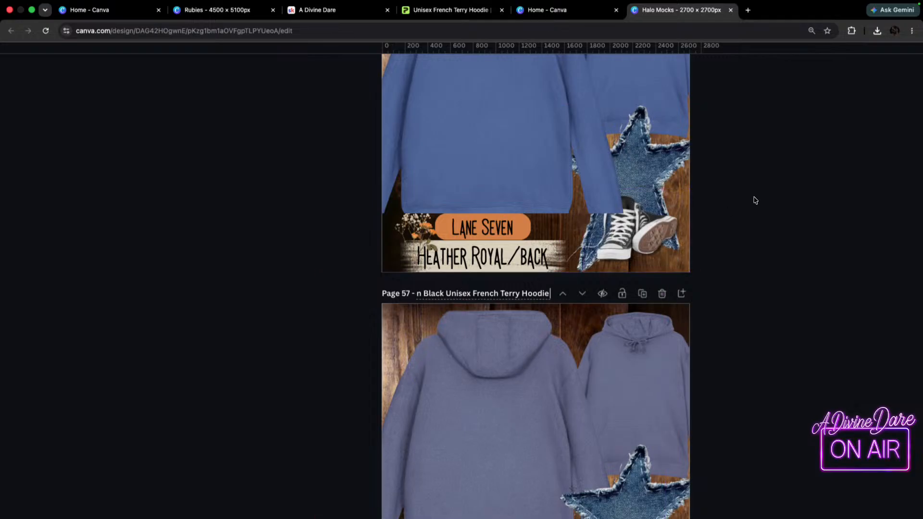
Change the colour name Black to Heather Denim in the title of page 57.
left_click(443, 293)
key("BackSpace")
key("BackSpace")
key("BackSpace")
key("BackSpace")
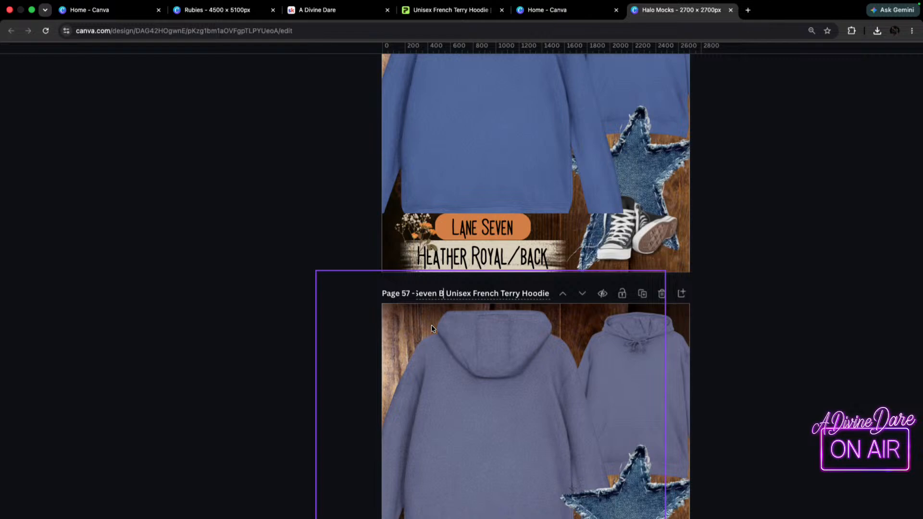
key("BackSpace")
scroll(432, 329, "down", 3)
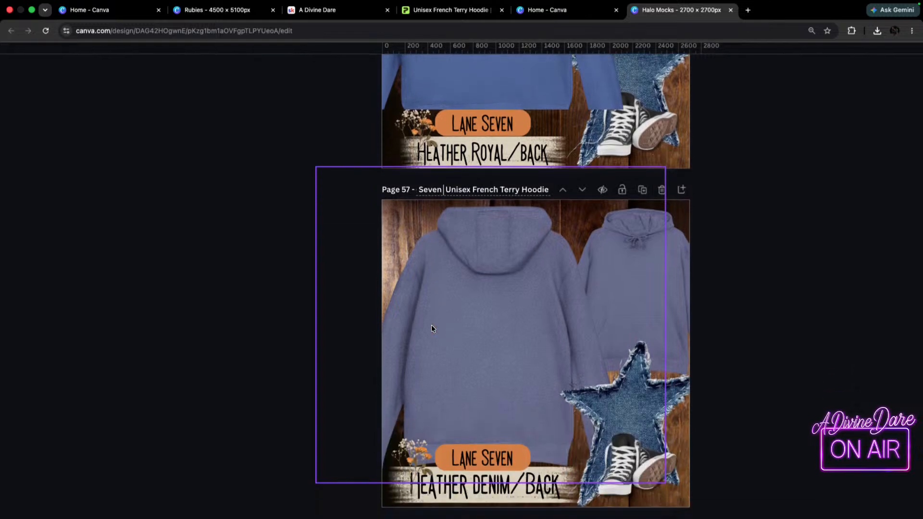
type("Heather Denim")
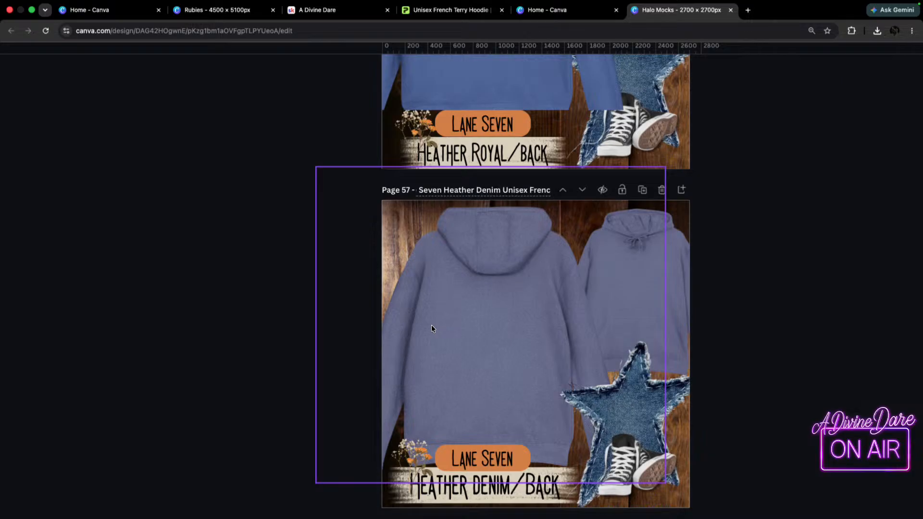
Replace the title of page 58 with the copied title "Lane Seven Black Unisex French Terry Hoodie".
scroll(459, 312, "down", 5)
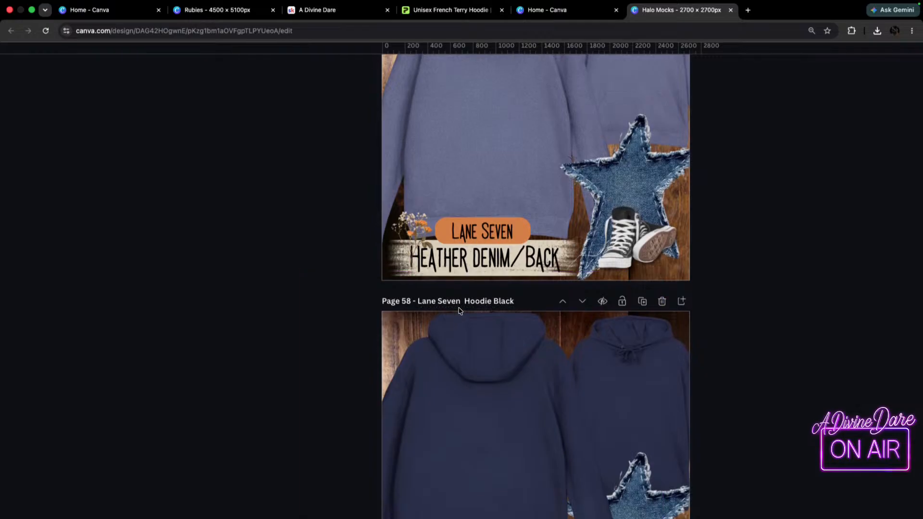
left_click(465, 301)
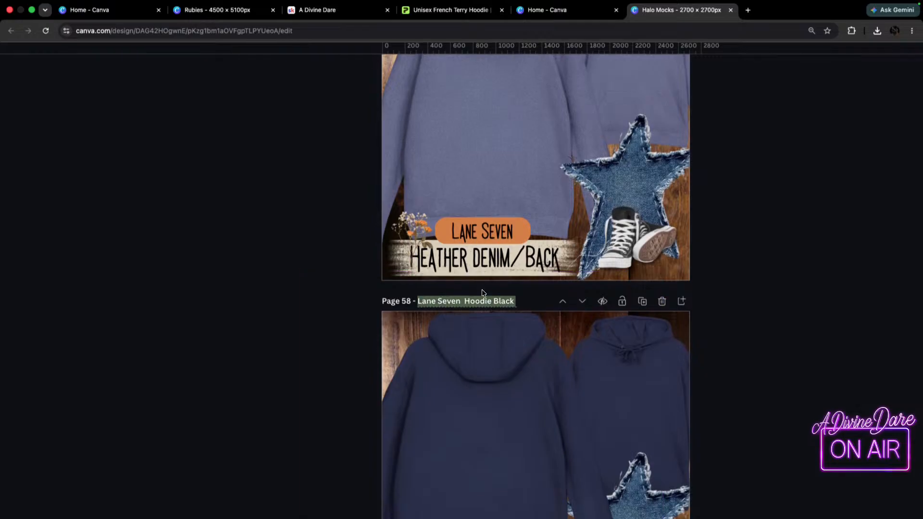
key("super+v")
scroll(448, 308, "down", 1)
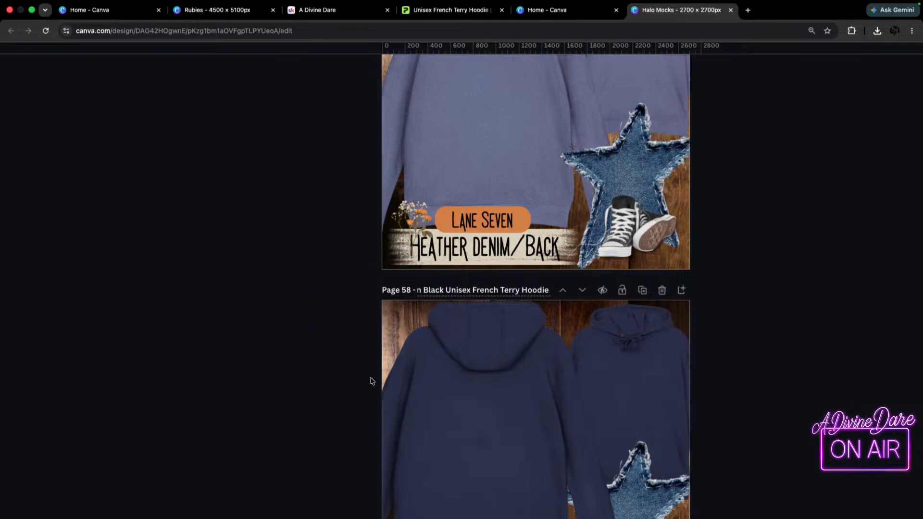
Change the colour name Black to Navy in the title of page 58.
key("BackSpace")
key("BackSpace")
key("BackSpace")
key("BackSpace")
key("BackSpace")
key("BackSpace")
key("BackSpace")
key("BackSpace")
key("BackSpace")
key("BackSpace")
key("BackSpace")
scroll(371, 381, "down", 3)
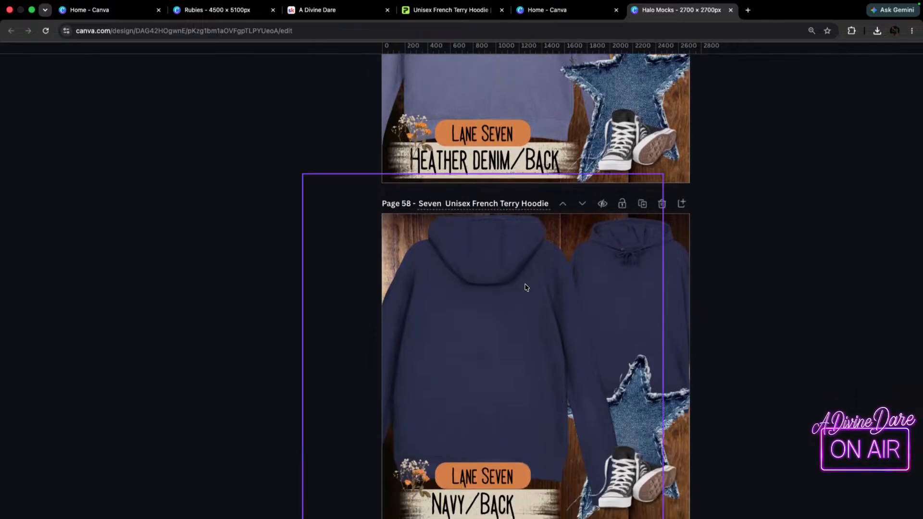
type("Navy")
scroll(526, 288, "down", 5)
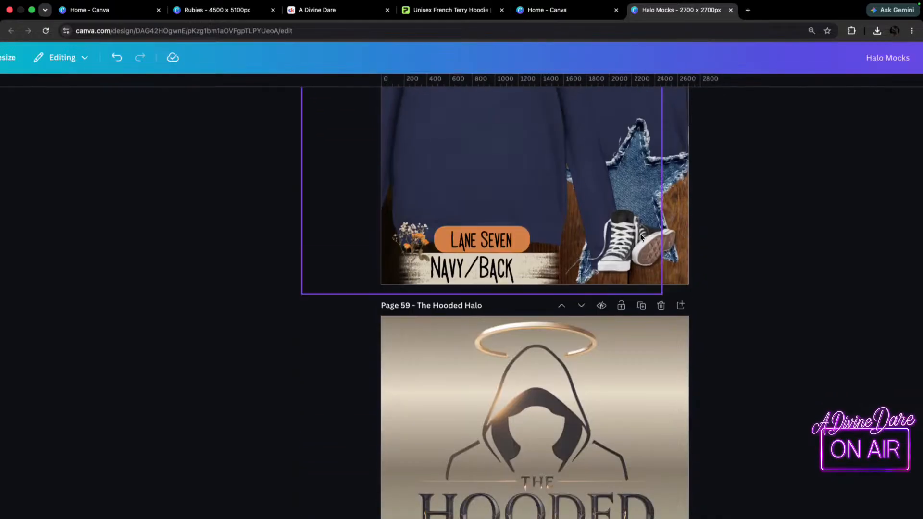
Bring the large Heather Denim hoodie on page 57 forward so its sleeve overlaps the denim star.
scroll(579, 182, "down", 3)
scroll(510, 225, "up", 5)
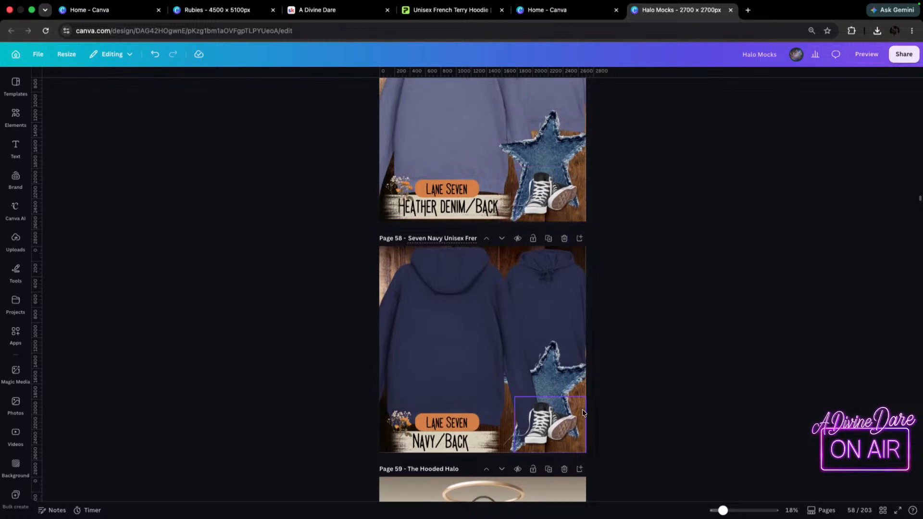
scroll(423, 241, "up", 3)
left_click(454, 254)
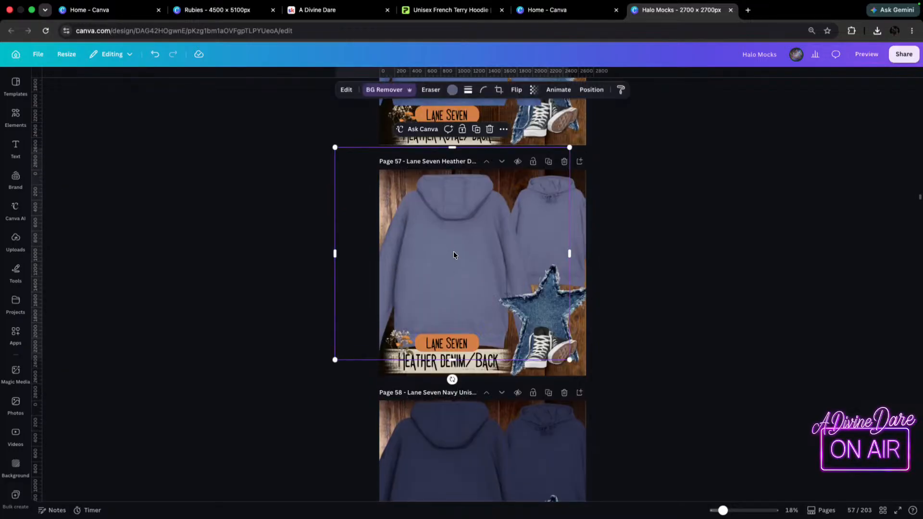
key("super+]")
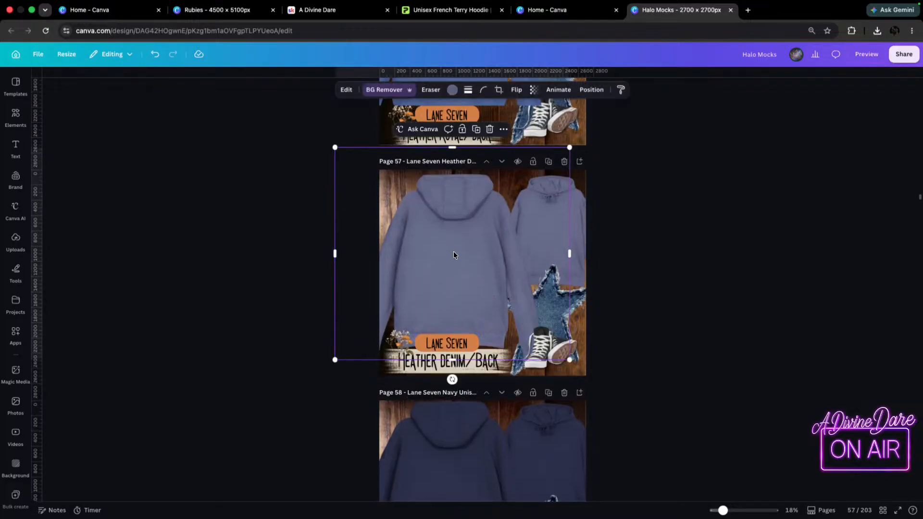
Shift the large Heather Royal hoodie on page 56 slightly up and to the left, layered behind the sneakers.
scroll(454, 251, "up", 3)
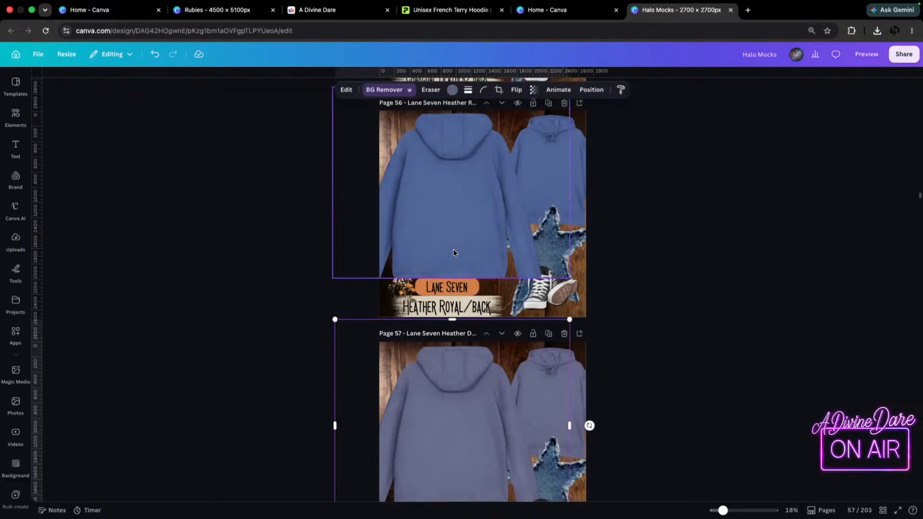
left_click(463, 226)
left_click_drag(449, 287, 448, 320)
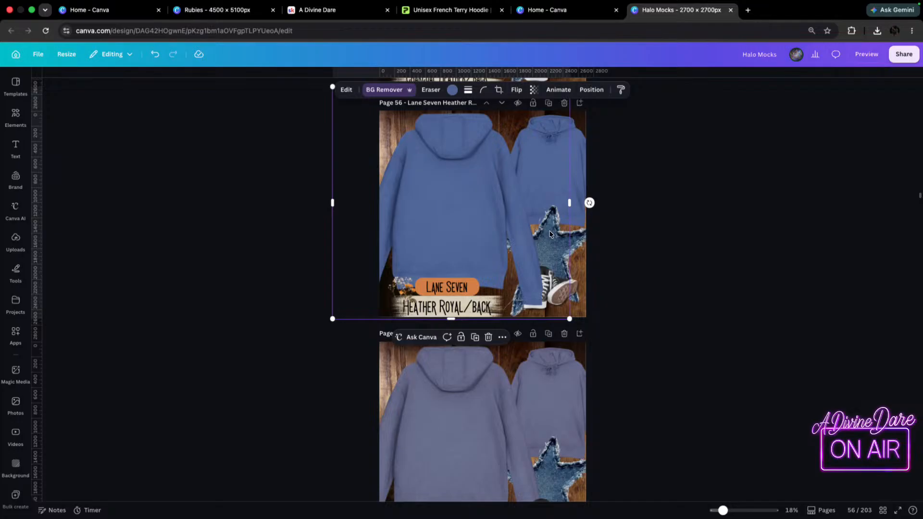
left_click_drag(478, 183, 474, 181)
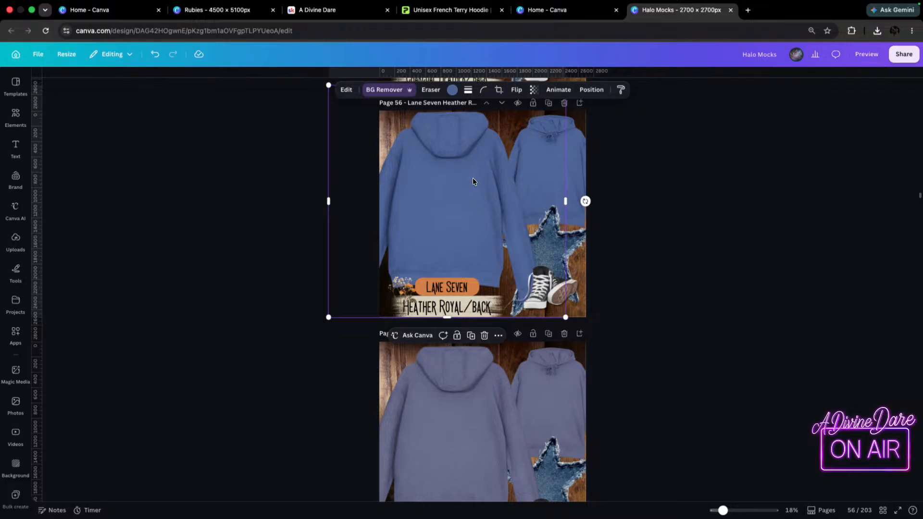
scroll(474, 241, "down", 3)
scroll(477, 353, "up", 6)
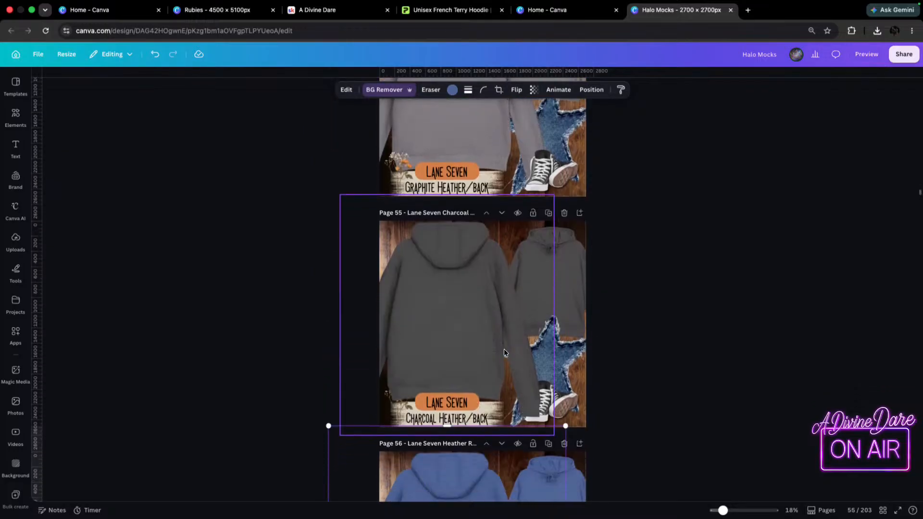
left_click(463, 325)
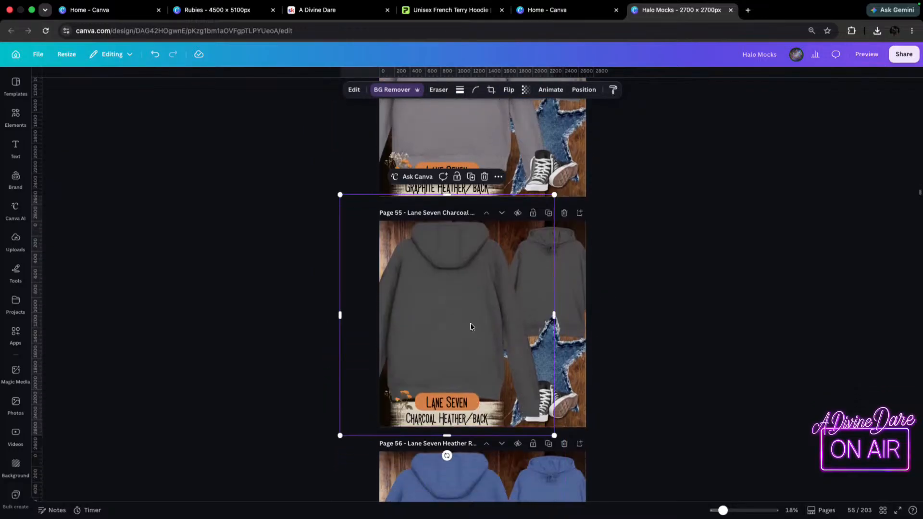
scroll(471, 327, "up", 6)
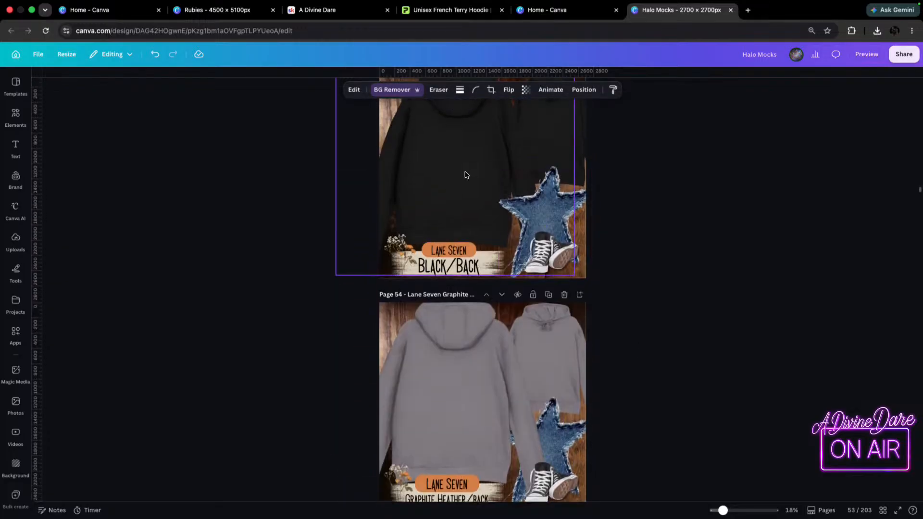
Layer the large black hoodie on page 53 over the denim star, shrink it slightly and move it down a little.
scroll(399, 208, "up", 3)
left_click(433, 321)
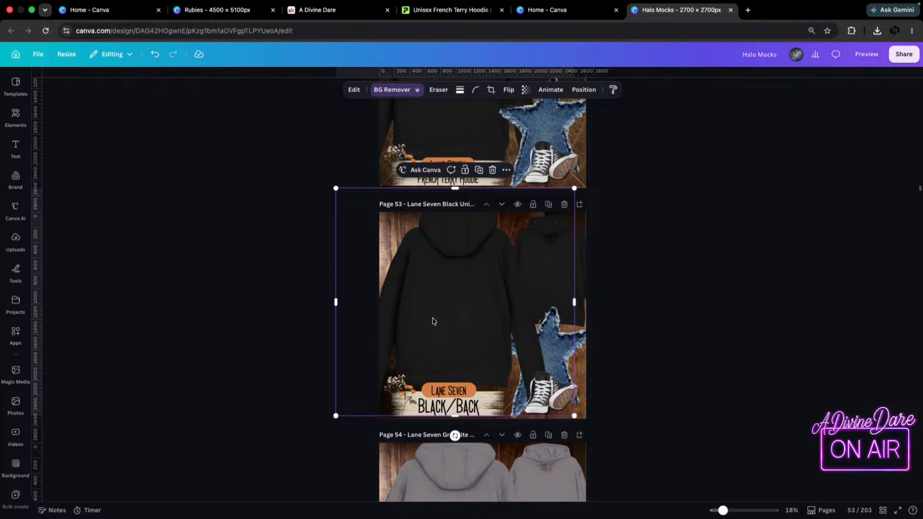
left_click_drag(421, 245, 443, 282)
left_click_drag(574, 196, 572, 196)
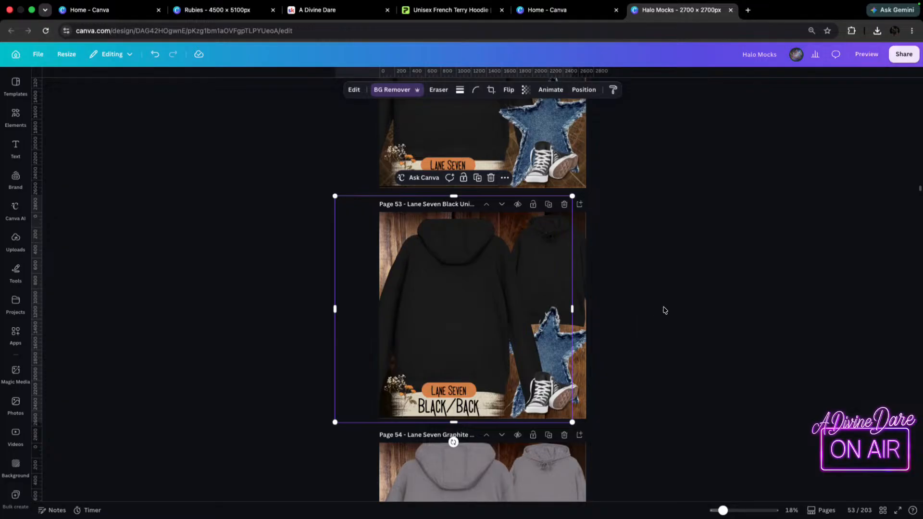
Enlarge the small front-view black hoodie on page 53 slightly.
scroll(663, 317, "up", 1)
left_click(651, 290)
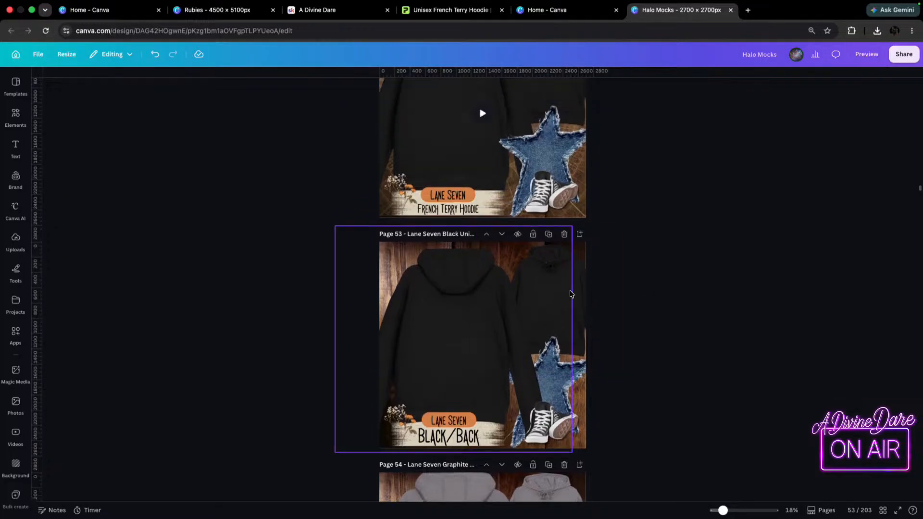
left_click(574, 294)
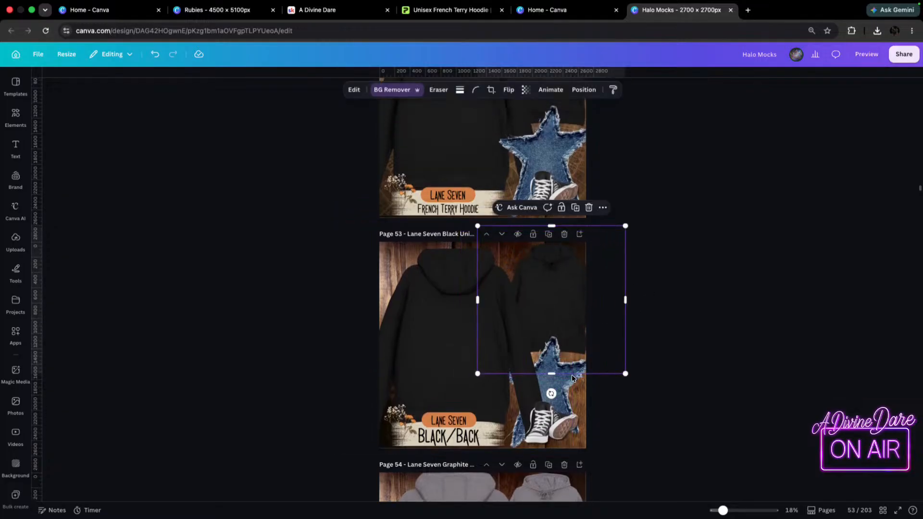
left_click_drag(477, 374, 468, 384)
Delete the small front-view hoodie from page 52.
scroll(581, 225, "up", 3)
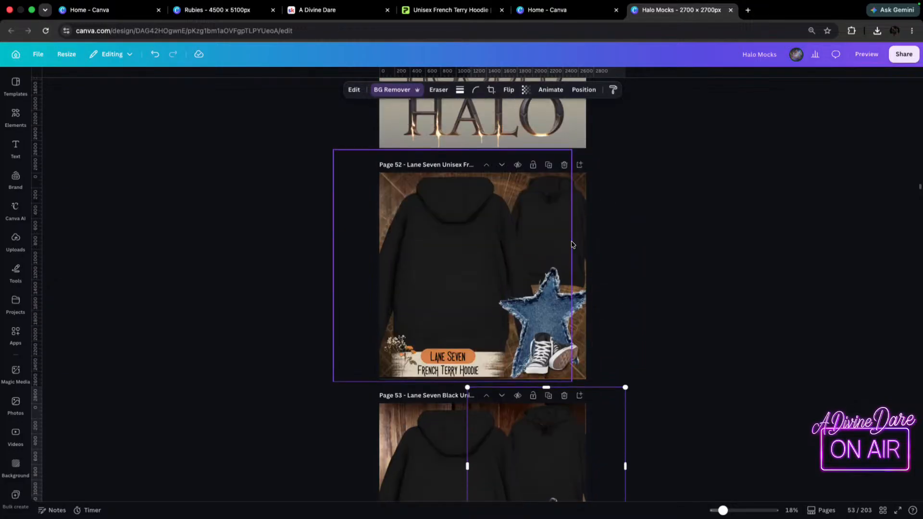
left_click(581, 225)
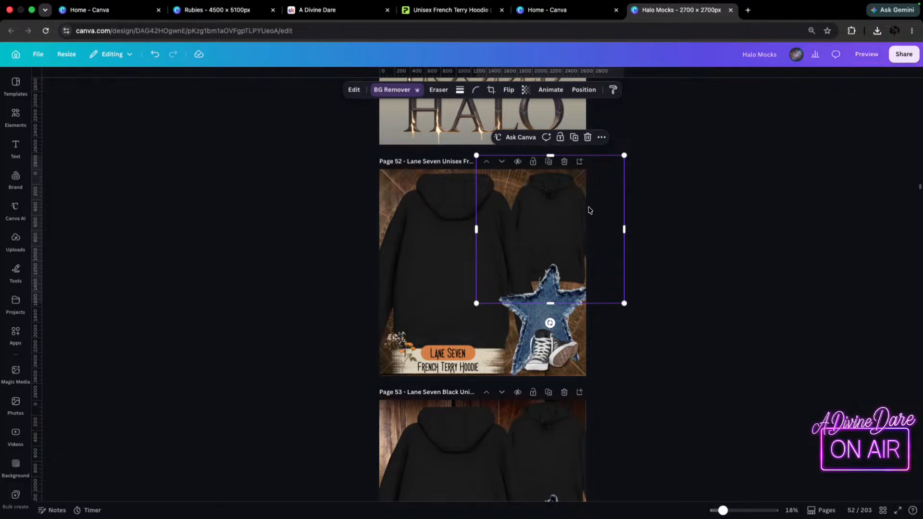
left_click_drag(590, 209, 586, 206)
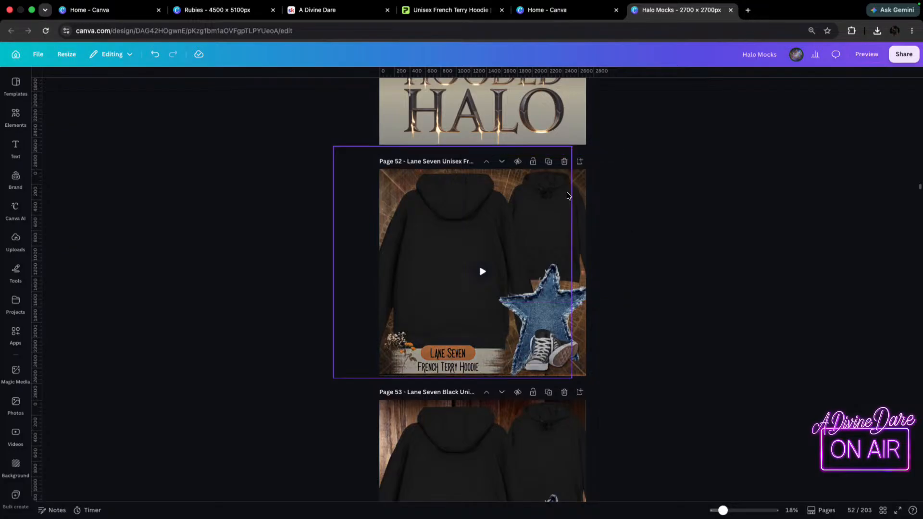
left_click(568, 196)
left_click(581, 203)
key("Delete")
Move the large hoodie to the middle of page 52 and send the denim star behind it.
left_click_drag(471, 216, 497, 219)
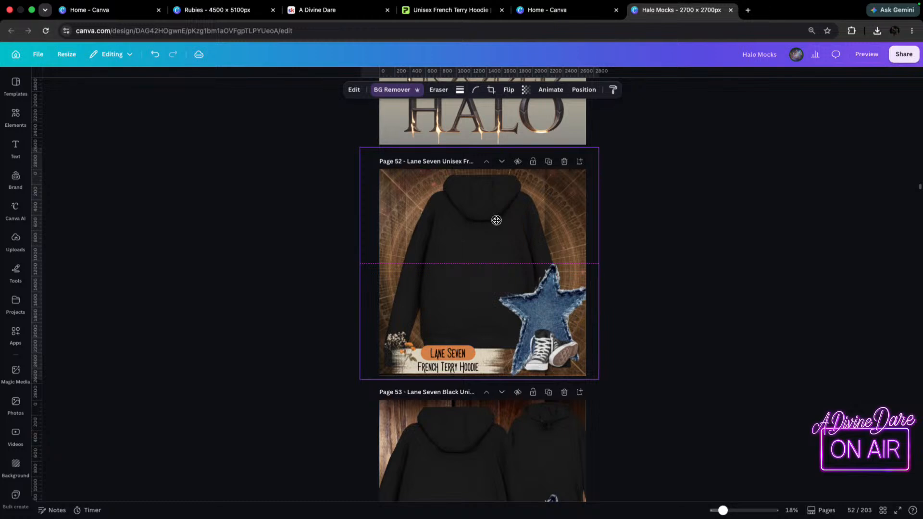
left_click(568, 308)
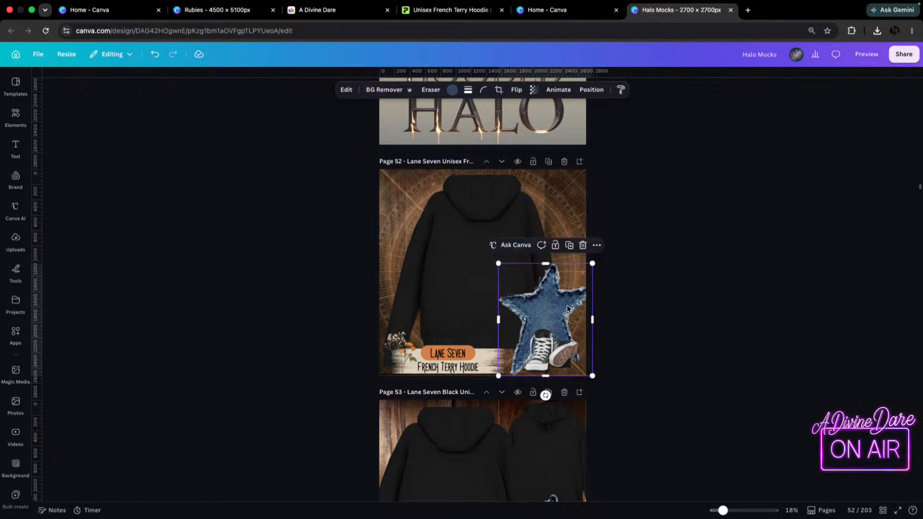
key("super+bracketleft")
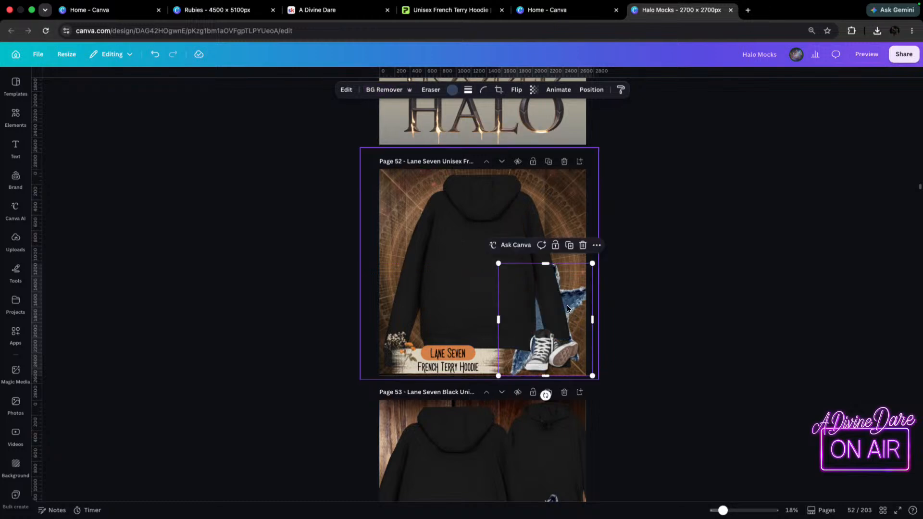
left_click(543, 363)
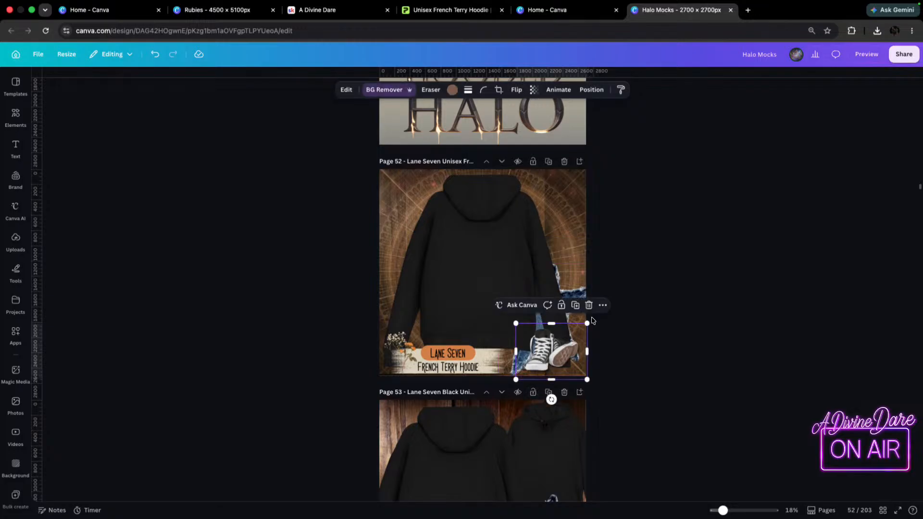
left_click(548, 289)
Move the large hoodie on page 52 aside and delete the denim star and the sneakers.
left_click_drag(417, 255, 372, 230)
left_click(577, 323)
key("Delete")
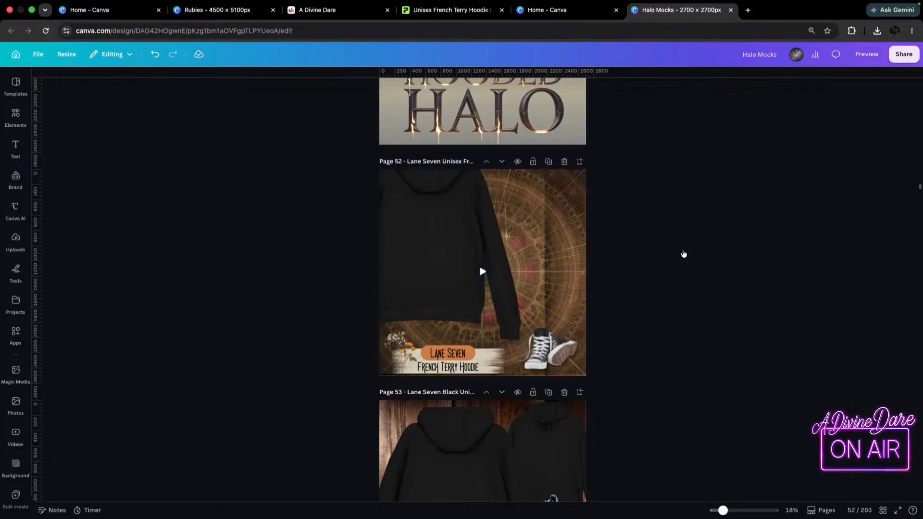
left_click(576, 343)
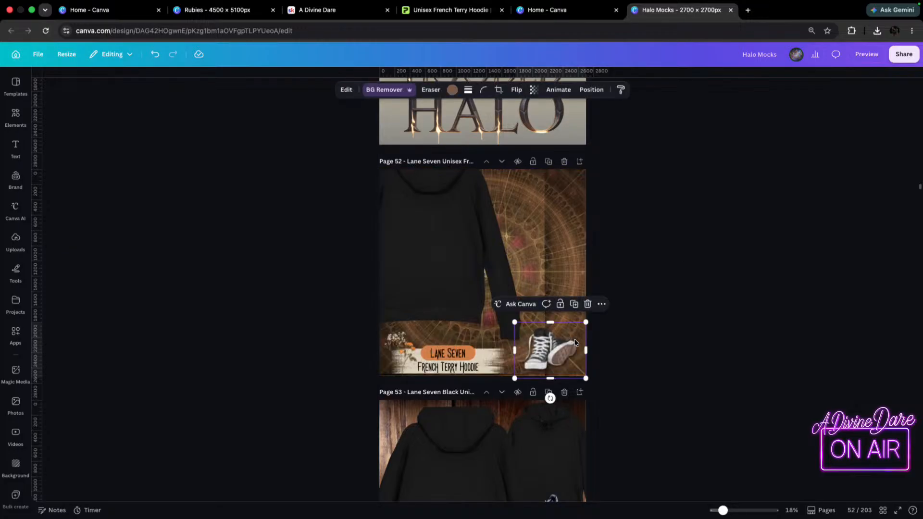
key("Delete")
Centre the large hoodie on page 52 and enlarge it to fill the page height.
left_click_drag(422, 244, 482, 267)
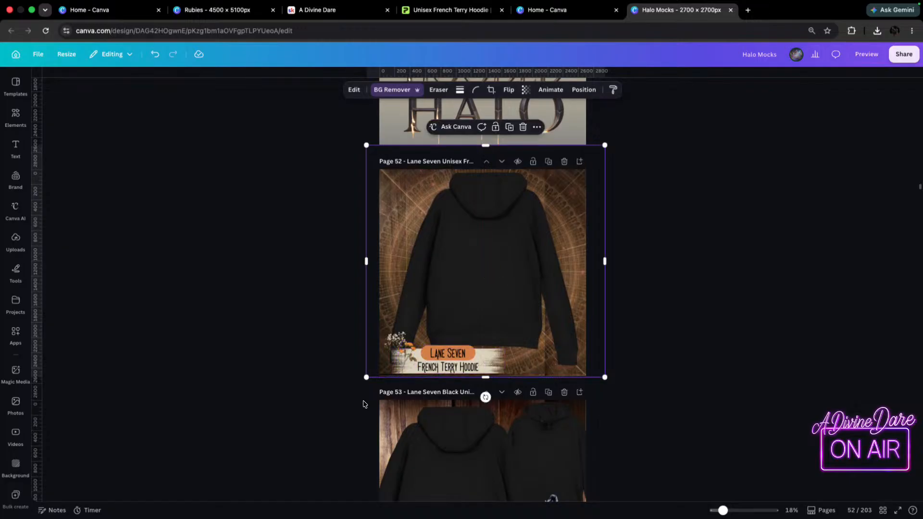
left_click_drag(365, 378, 340, 403)
left_click_drag(511, 290, 505, 290)
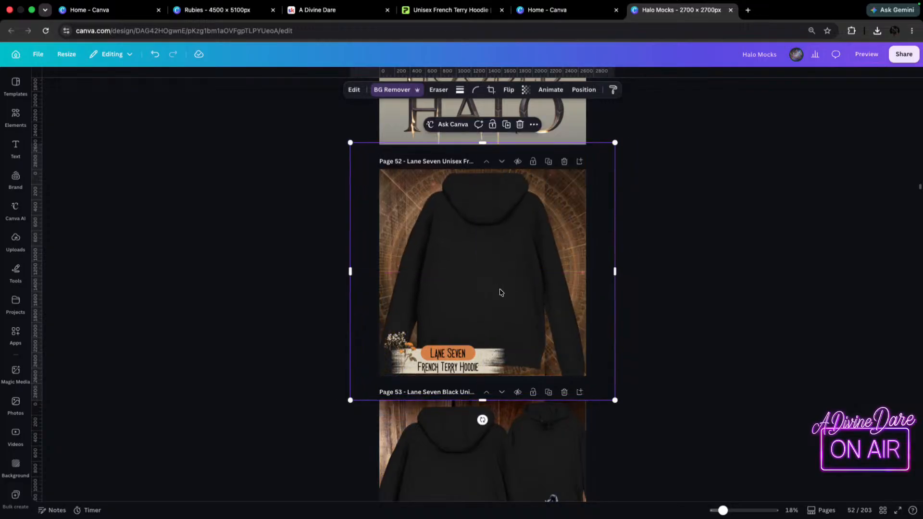
Try layering the large hoodie on page 52 in front of the paint-stroke banner, then send it back behind.
key("super+]")
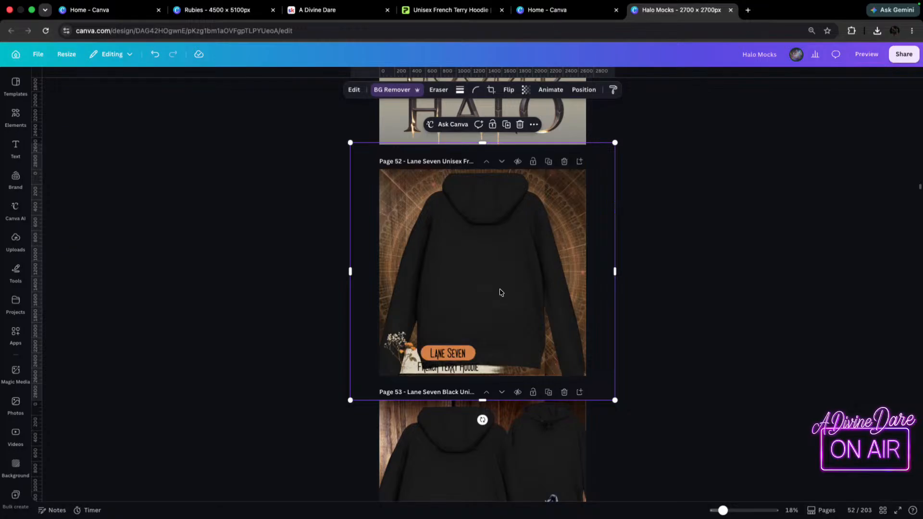
key("super+[")
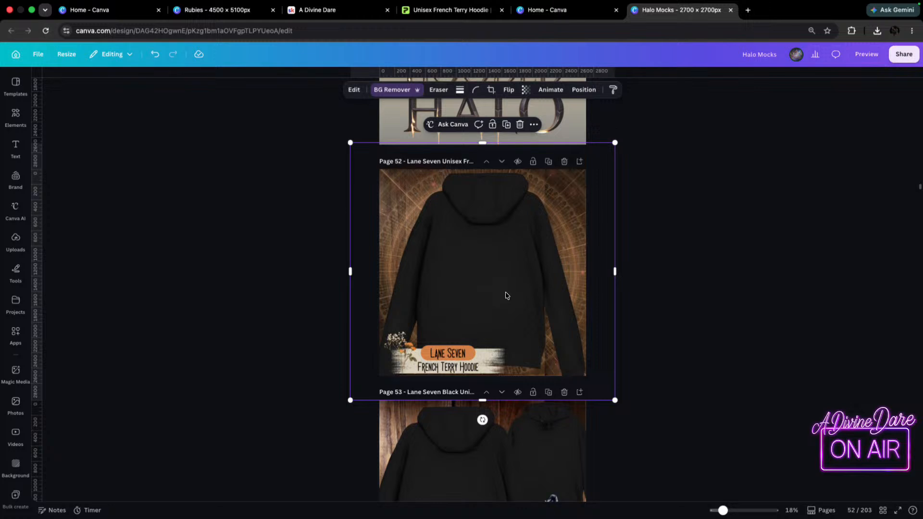
left_click_drag(505, 289, 510, 292)
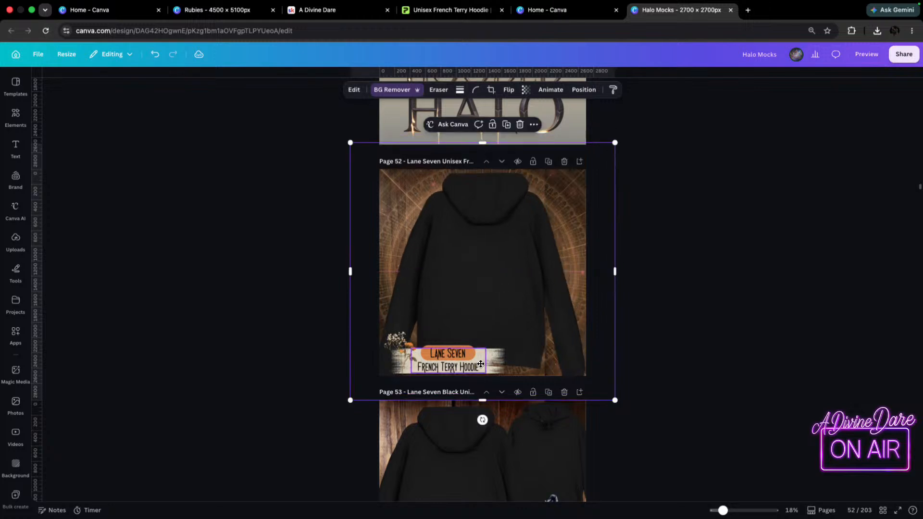
Shrink the paint-stroke banner on page 52 slightly and shift the Lane Seven and French Terry Hoodie labels left onto it.
left_click(495, 354)
left_click_drag(504, 349, 491, 352)
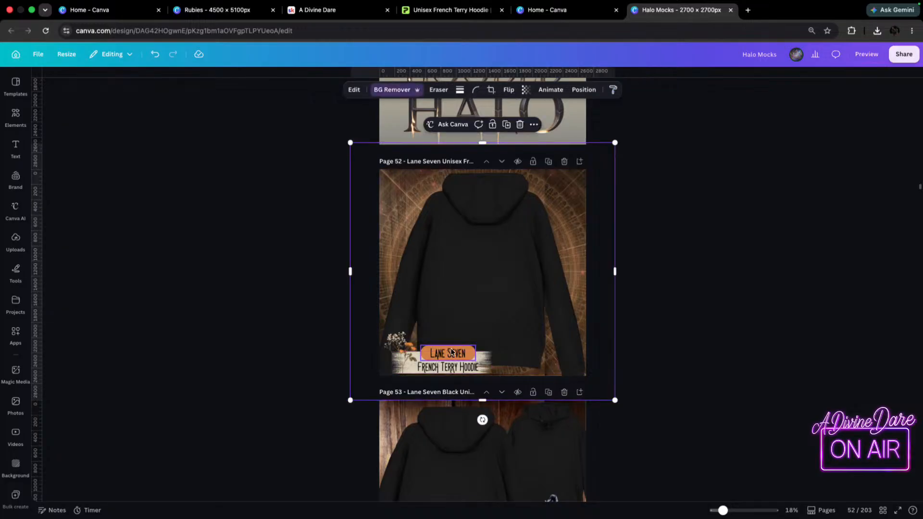
left_click(445, 356)
left_click_drag(451, 373, 445, 374)
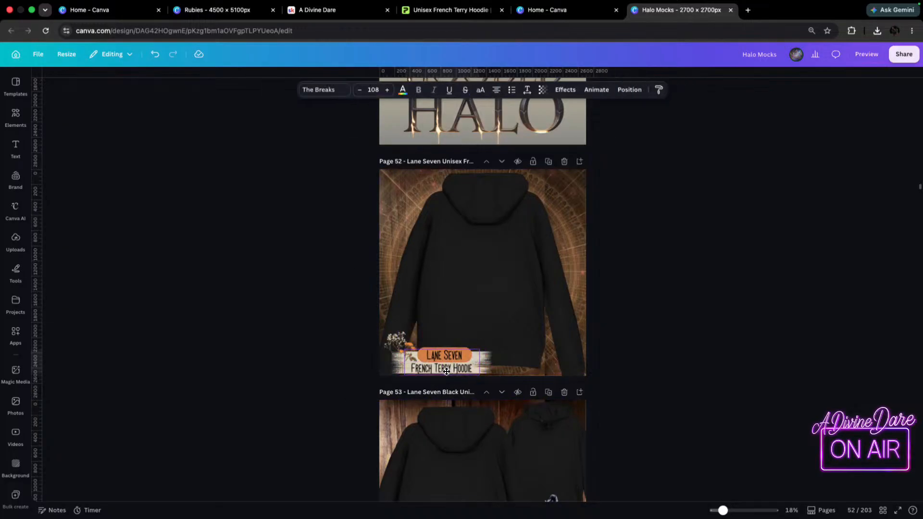
left_click(535, 241)
scroll(546, 198, "up", 3)
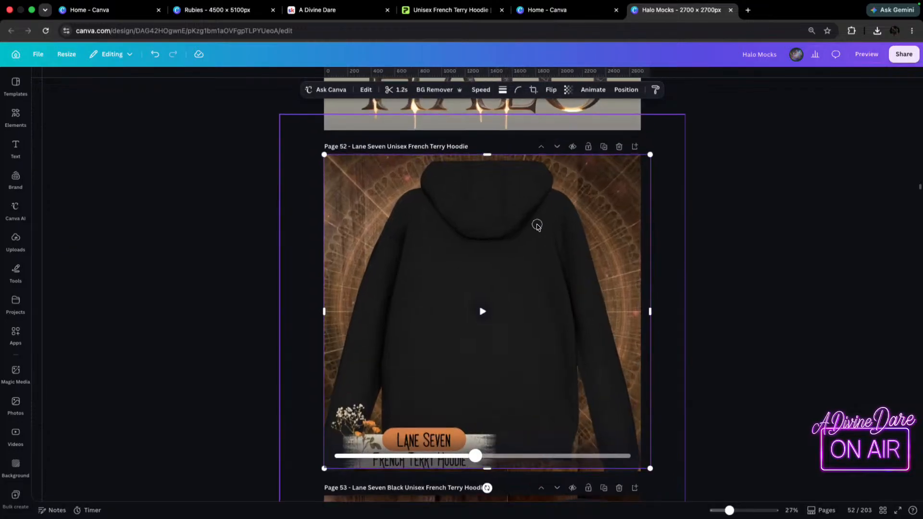
Shrink the large hoodie on page 52 slightly and reposition it above the paint-stroke banner.
left_click(734, 241)
left_click(506, 241)
left_click_drag(508, 233, 509, 231)
left_click(509, 231)
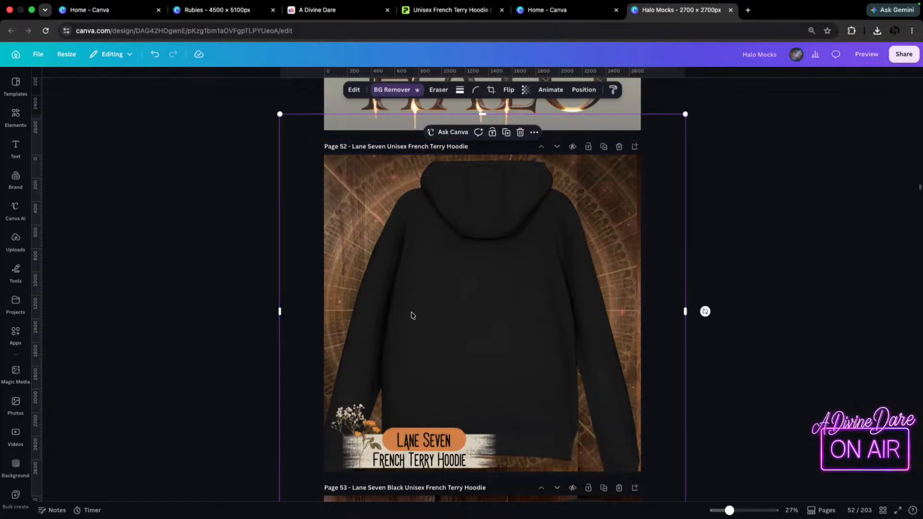
left_click_drag(490, 276, 467, 302)
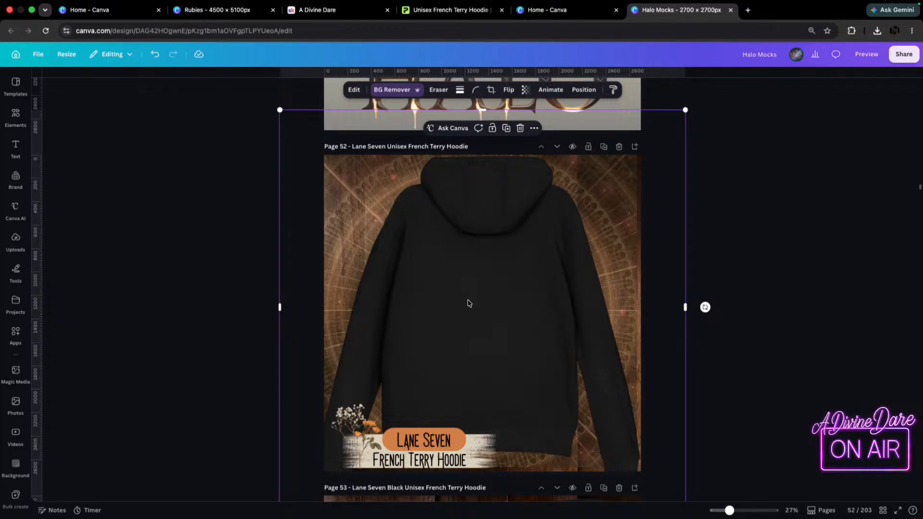
scroll(716, 434, "down", 2)
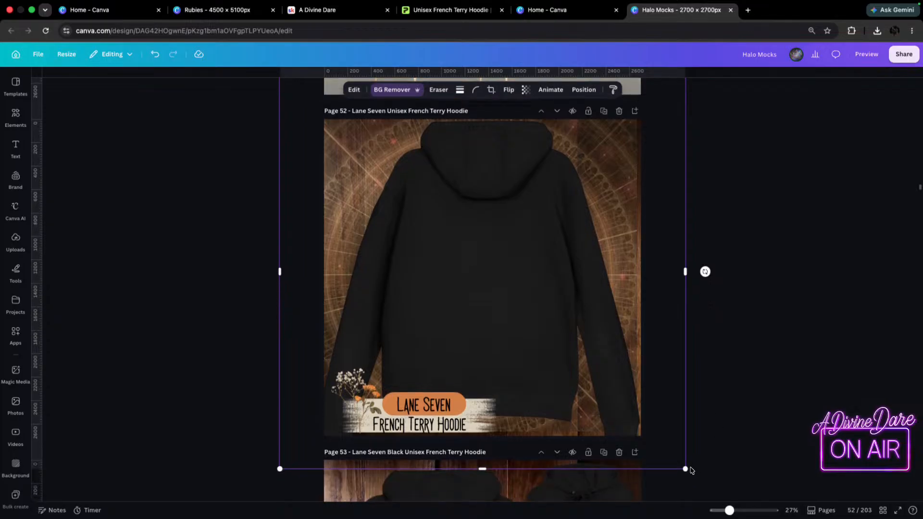
left_click_drag(685, 469, 657, 441)
mouse_move(565, 390)
left_mouse_down()
mouse_move(573, 396)
mouse_move(552, 381)
mouse_move(577, 382)
left_mouse_up()
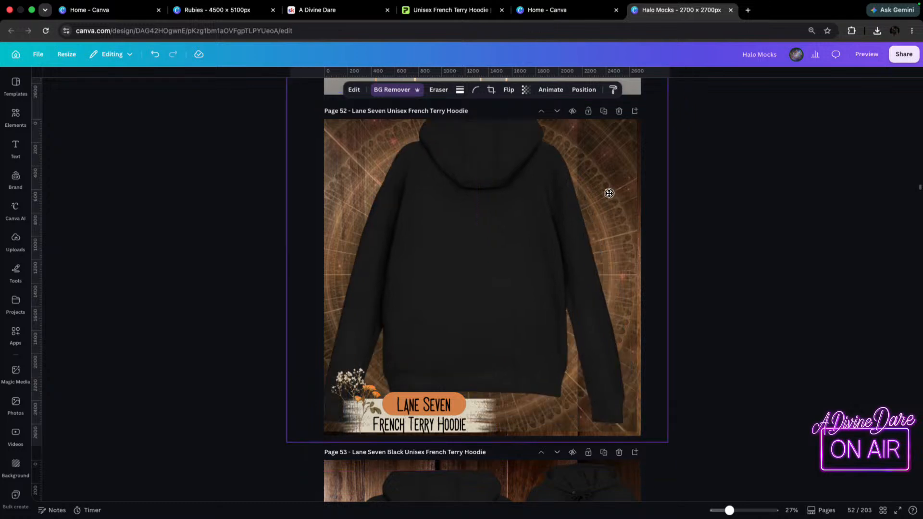
Move the large hoodie on page 52 aside and enlarge the mandala video overlay slightly beyond the page's upper edge.
left_click_drag(619, 207, 478, 171)
left_click(615, 324)
left_click_drag(615, 323, 626, 321)
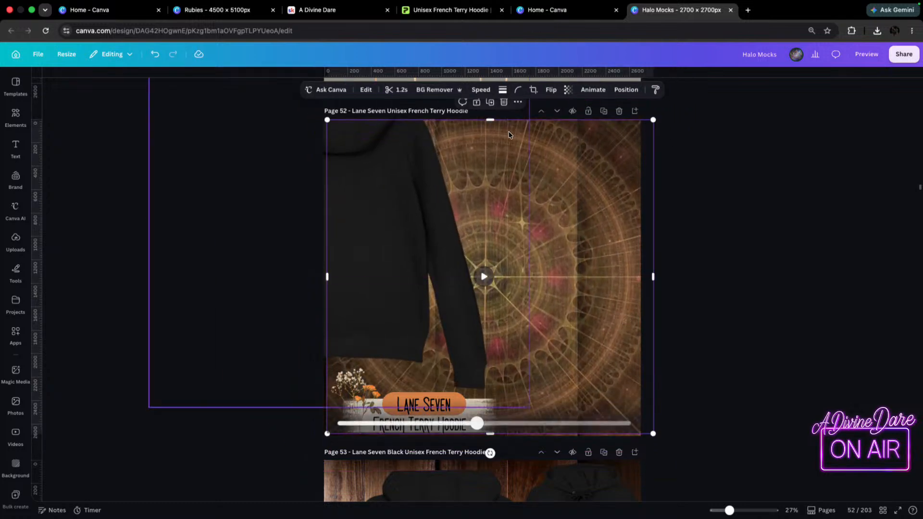
left_click_drag(489, 119, 488, 110)
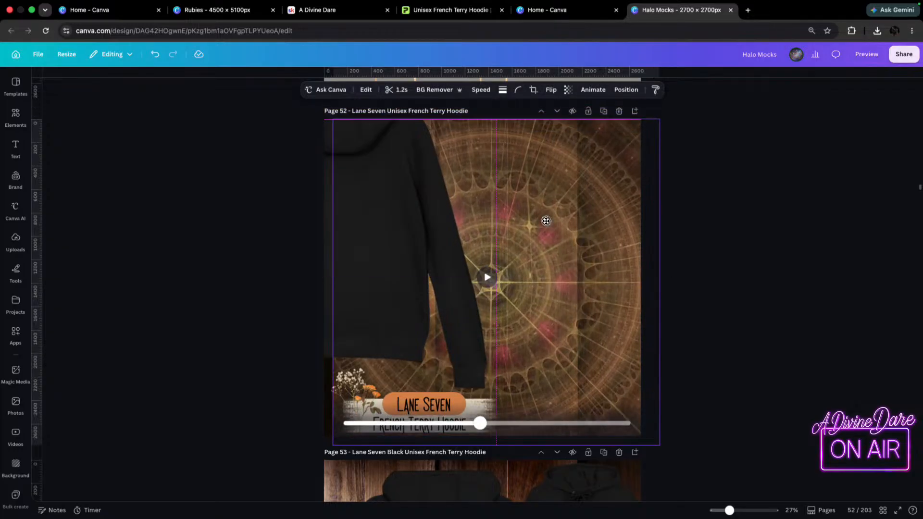
left_click_drag(541, 214, 548, 213)
Lock the mandala video overlay on page 52 and move the large hoodie partway back across the page.
right_click(563, 211)
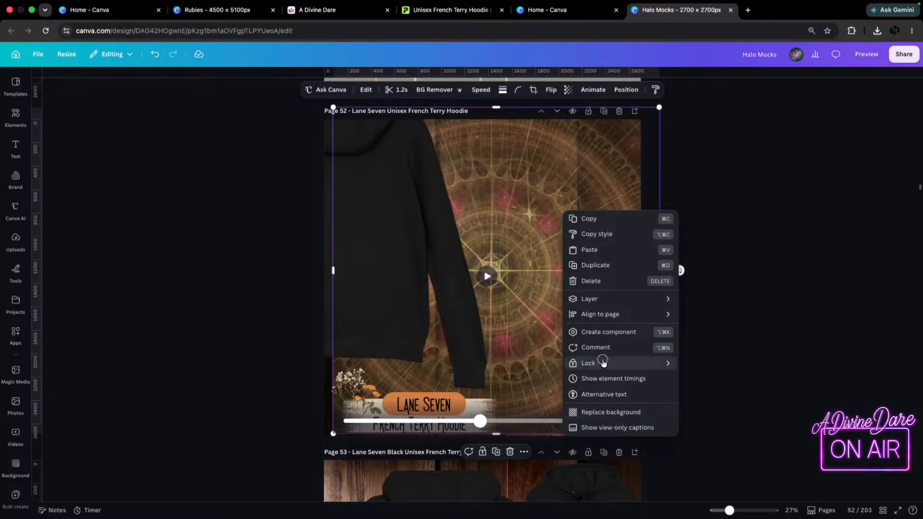
mouse_move(594, 362)
left_click(700, 363)
left_click_drag(369, 256, 535, 291)
left_click_drag(690, 264, 602, 270)
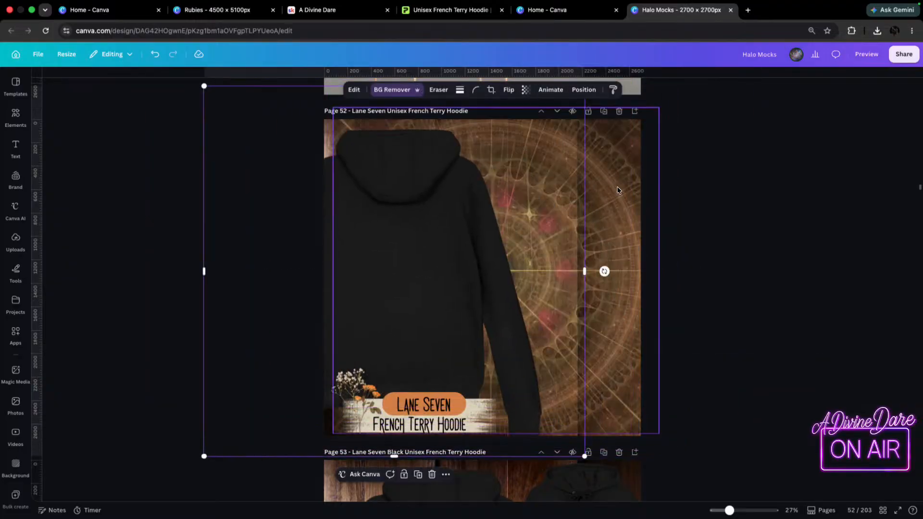
Unlock the mandala video overlay on page 52, shift it to cover the whole page, and lock it again.
right_click(617, 189)
left_click(640, 210)
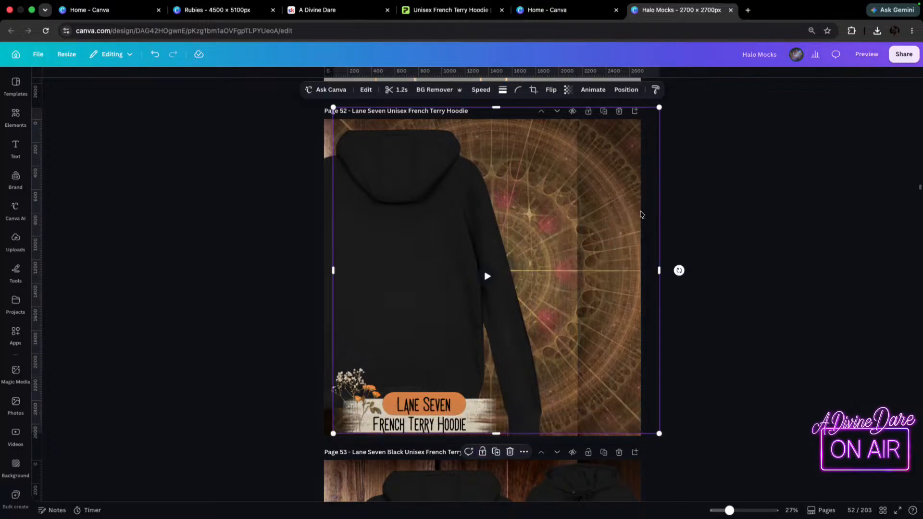
mouse_move(599, 212)
left_mouse_down()
mouse_move(577, 215)
mouse_move(586, 214)
left_mouse_up()
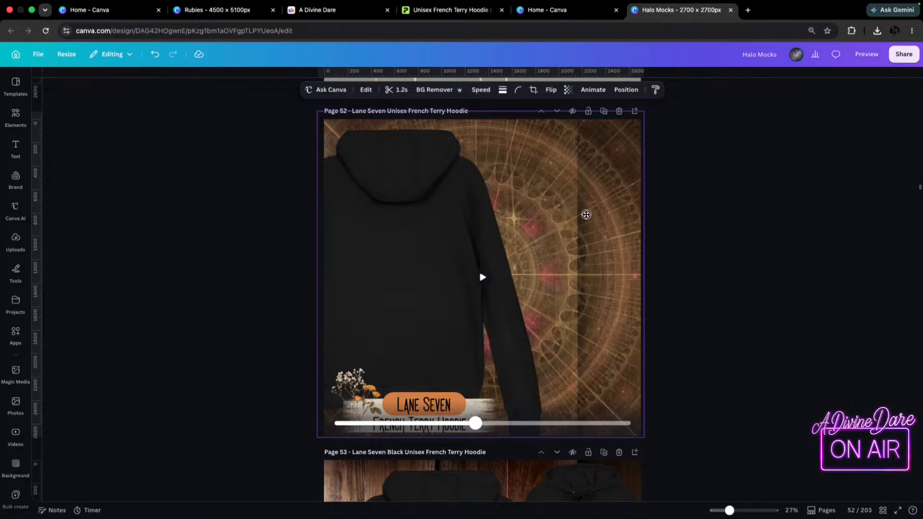
right_click(593, 215)
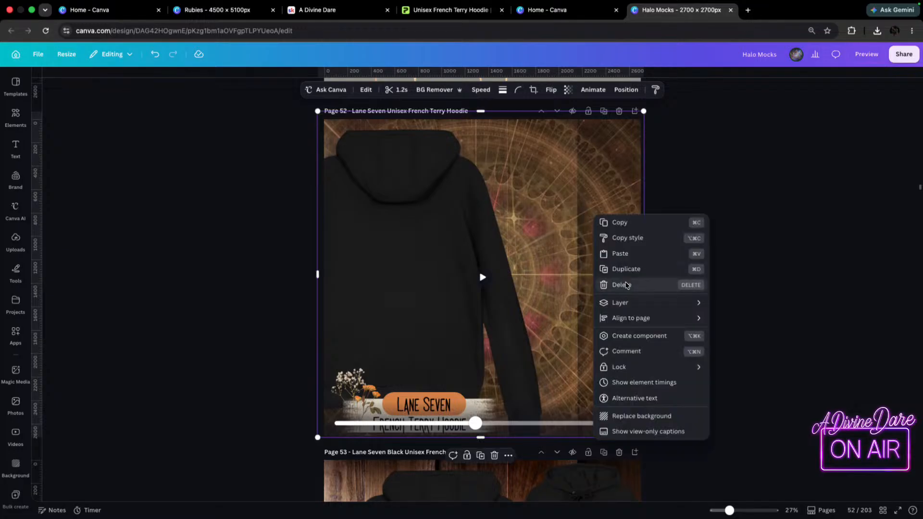
mouse_move(625, 367)
left_click(755, 368)
Move the large hoodie on page 52 back to the centre over the mandala background.
left_click_drag(390, 248, 472, 234)
scroll(474, 241, "down", 2)
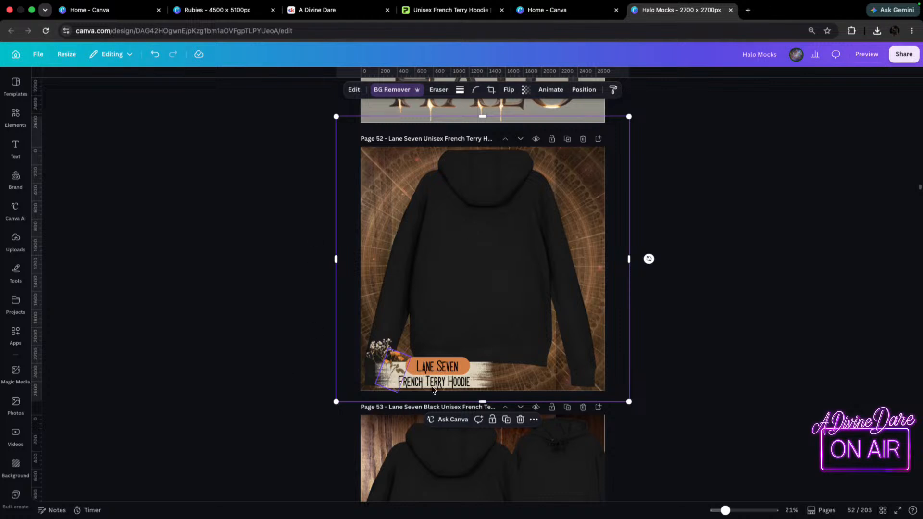
left_click(481, 386)
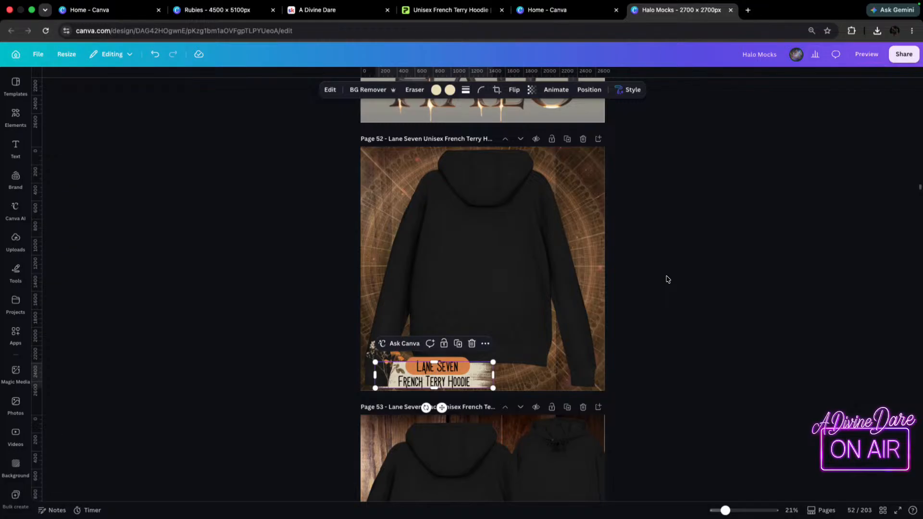
Look through the Lane Seven colour mockups on pages 53 to 56 to check their titles and layering.
mouse_move(1, 2)
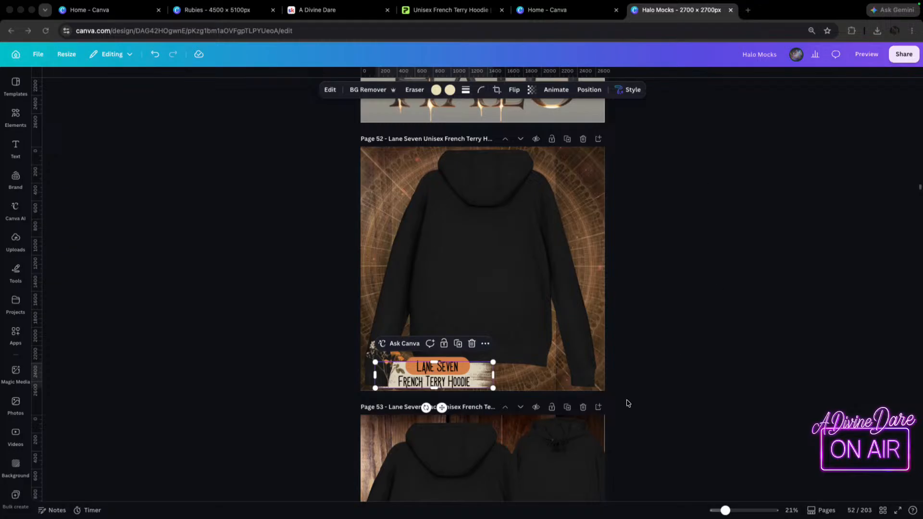
scroll(553, 207, "down", 3)
scroll(567, 243, "down", 6)
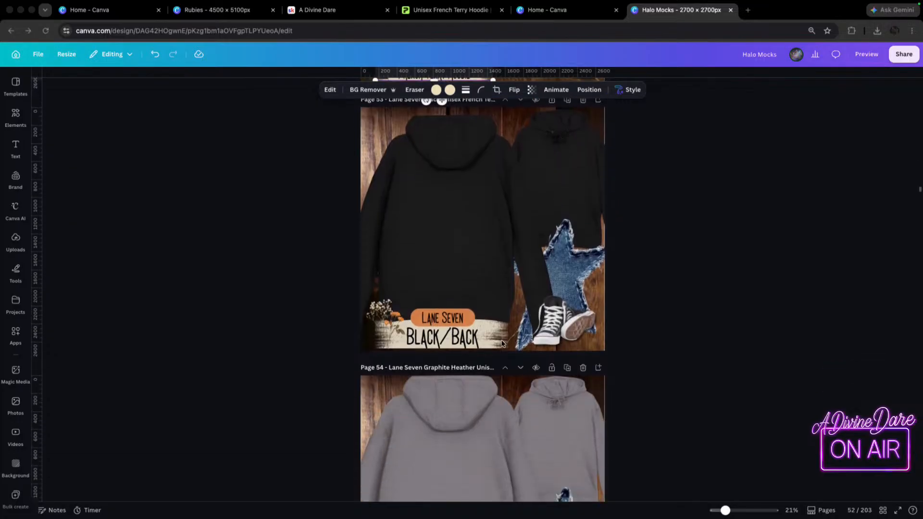
scroll(486, 392, "down", 1)
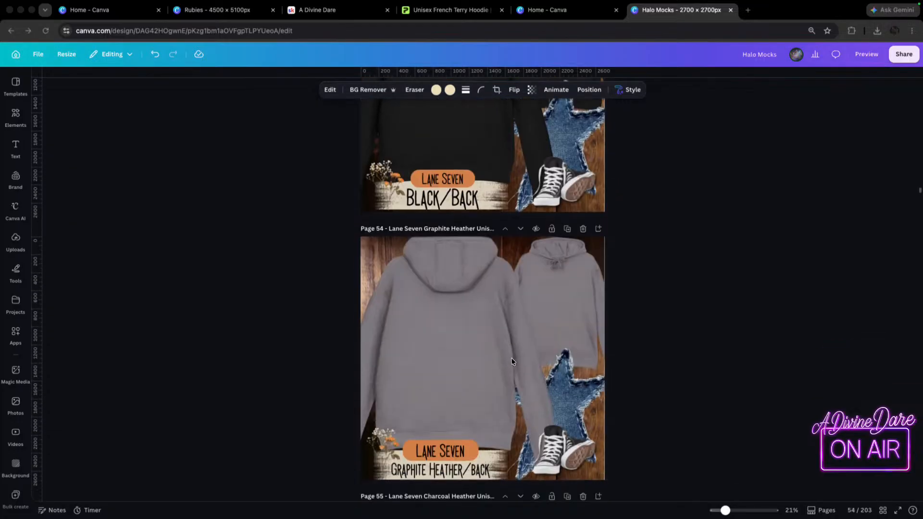
scroll(480, 245, "down", 9)
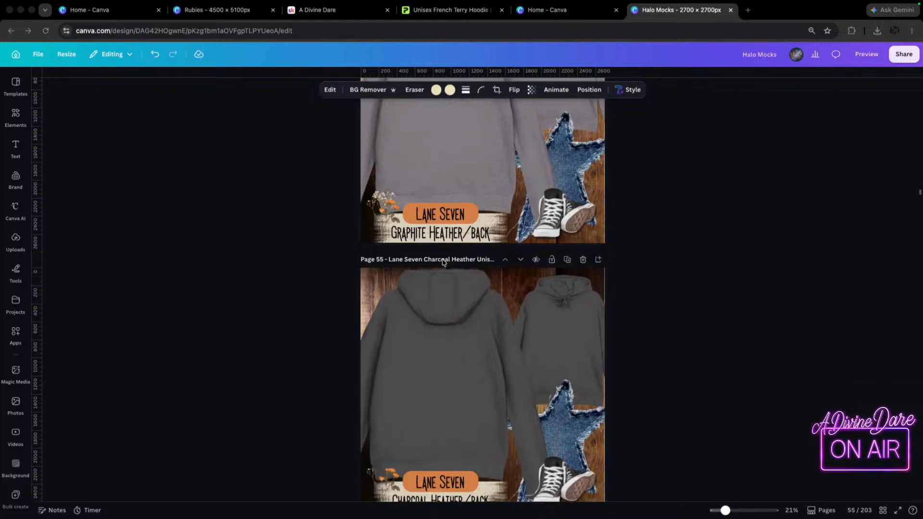
scroll(413, 306, "down", 2)
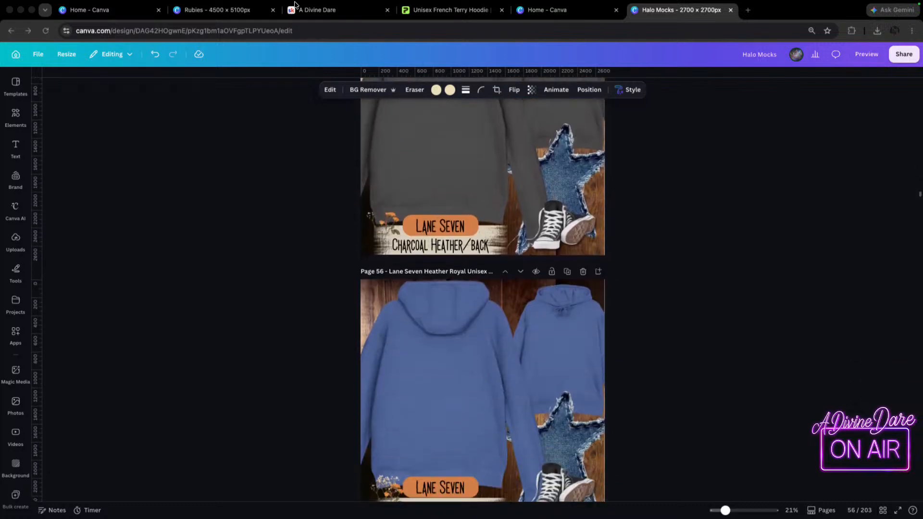
Switch to Printify and go back to the Unisex French Terry Hoodie catalog page to review its print provider details.
left_click(444, 8)
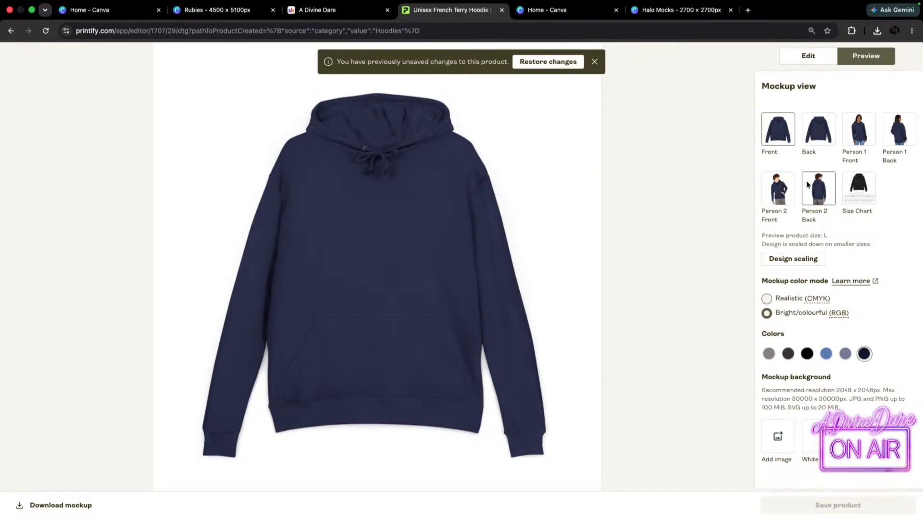
left_click(11, 31)
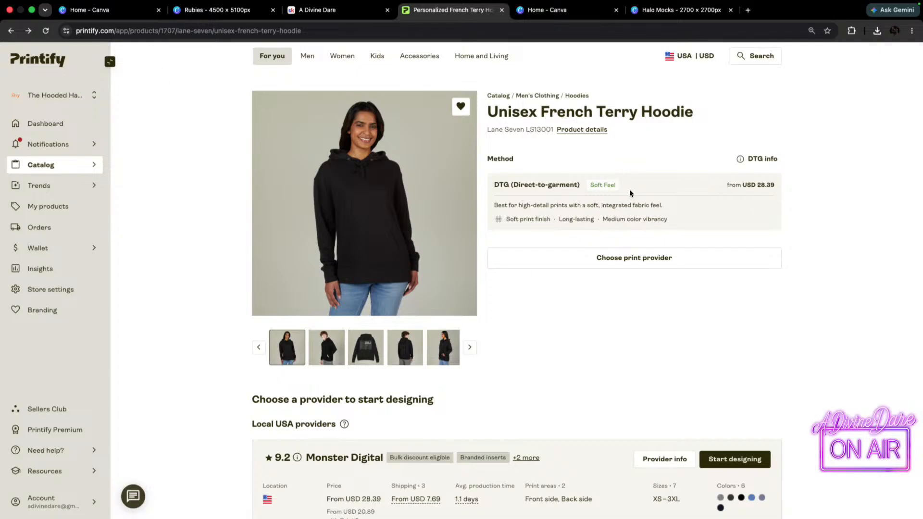
scroll(444, 268, "down", 4)
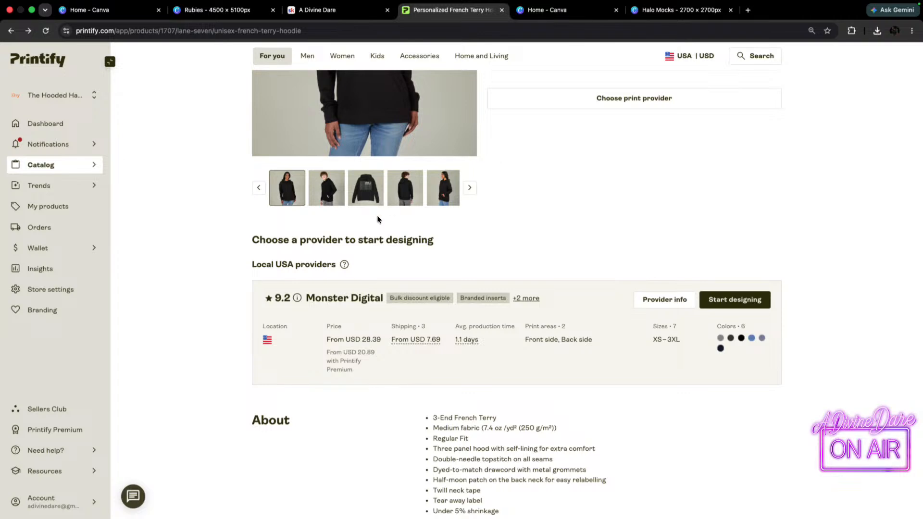
scroll(633, 122, "up", 3)
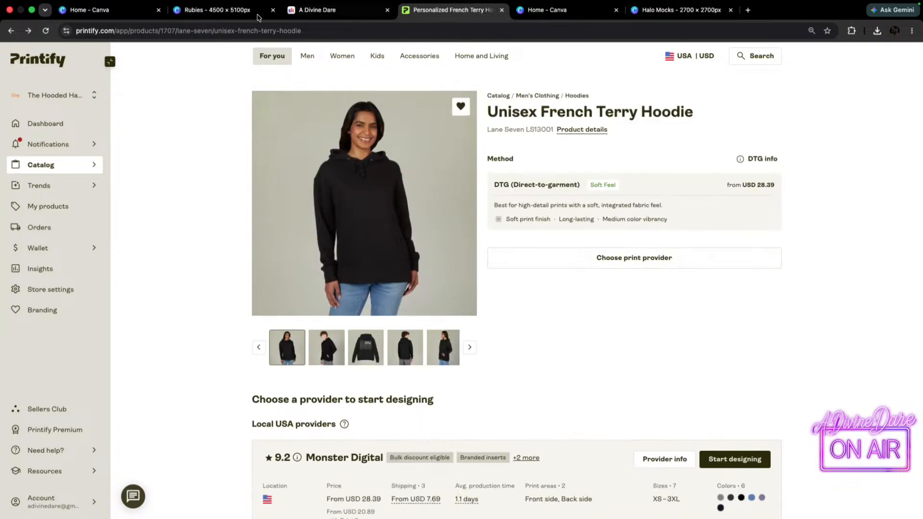
Look through the artwork on pages 413 to 434 of the Rubies design in Canva for a hoodie graphic.
left_click(220, 11)
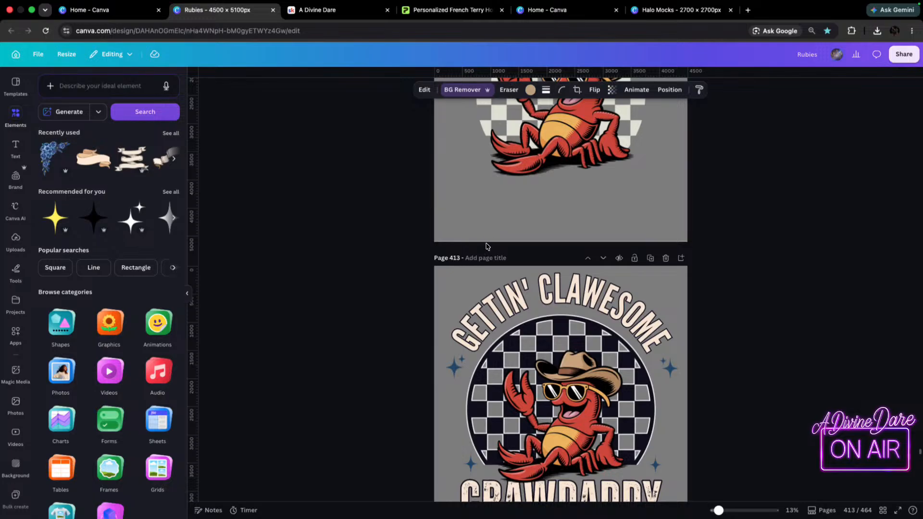
scroll(501, 241, "down", 3)
scroll(500, 241, "down", 5)
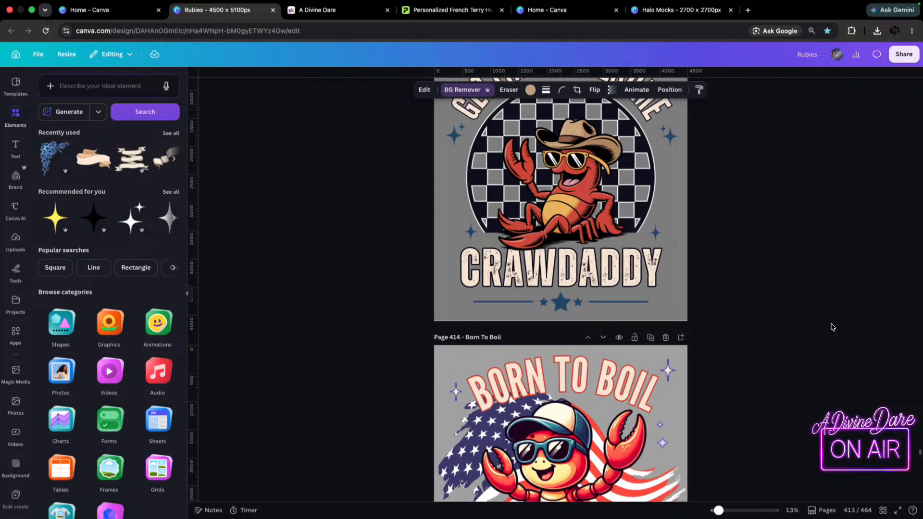
scroll(765, 320, "down", 6)
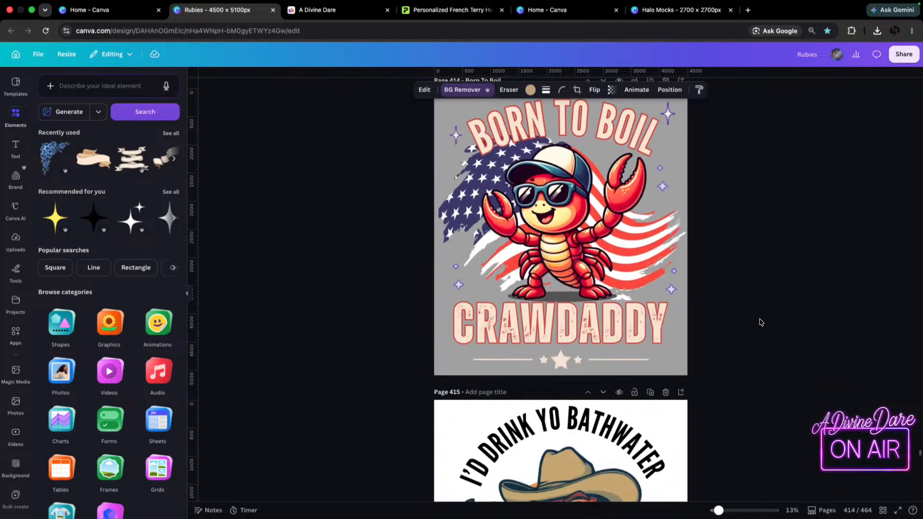
scroll(761, 323, "down", 2)
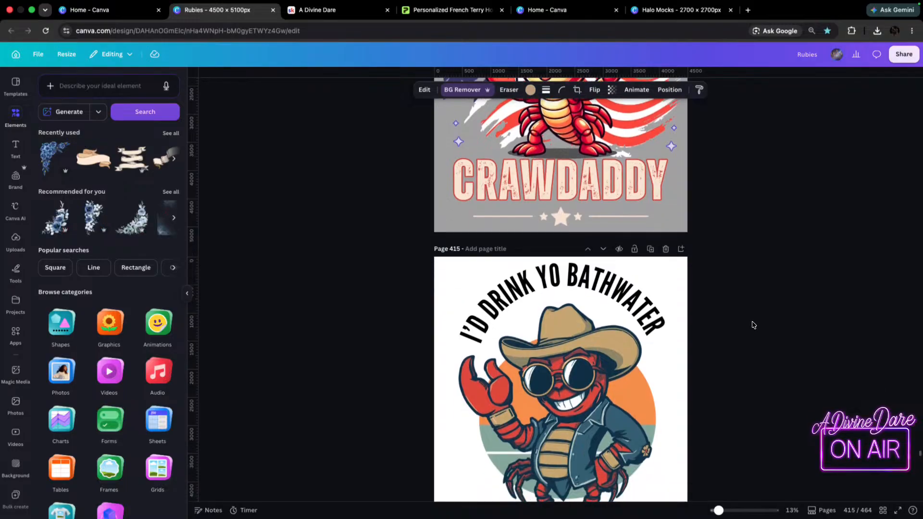
scroll(737, 292, "down", 8)
scroll(741, 273, "down", 4)
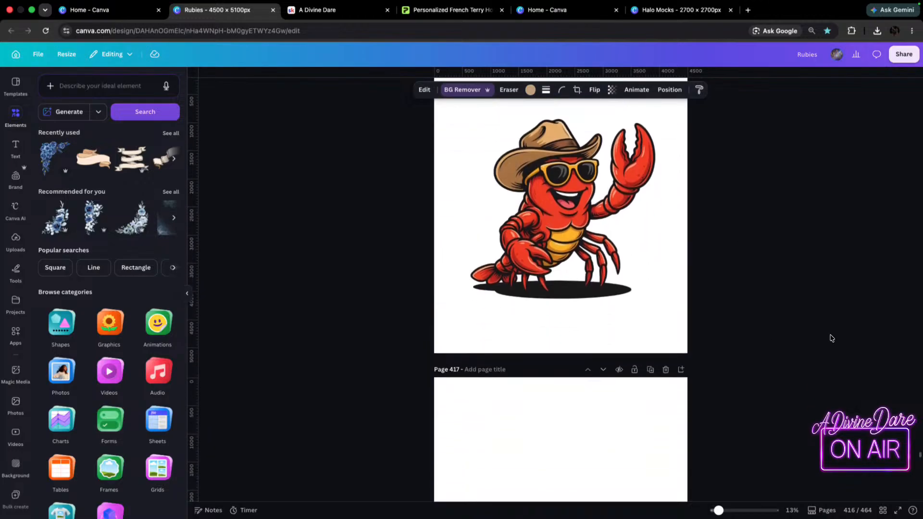
scroll(707, 265, "down", 15)
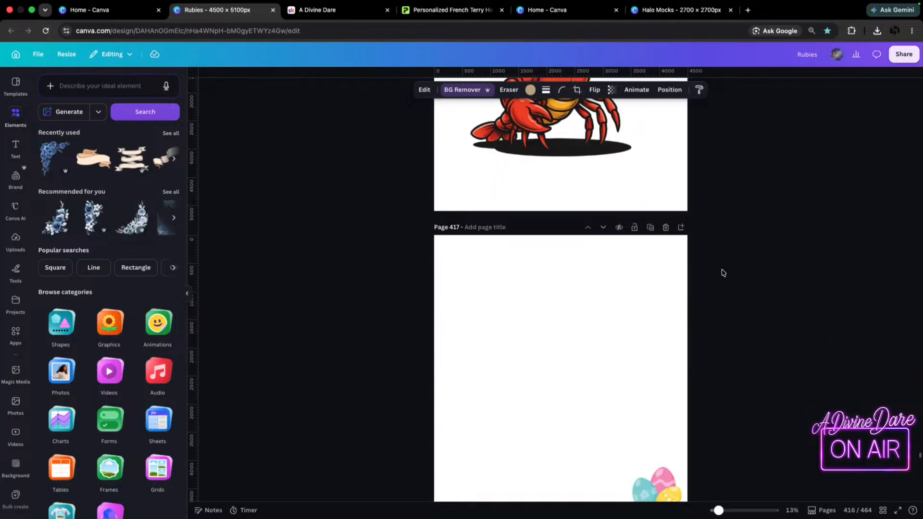
scroll(750, 289, "down", 4)
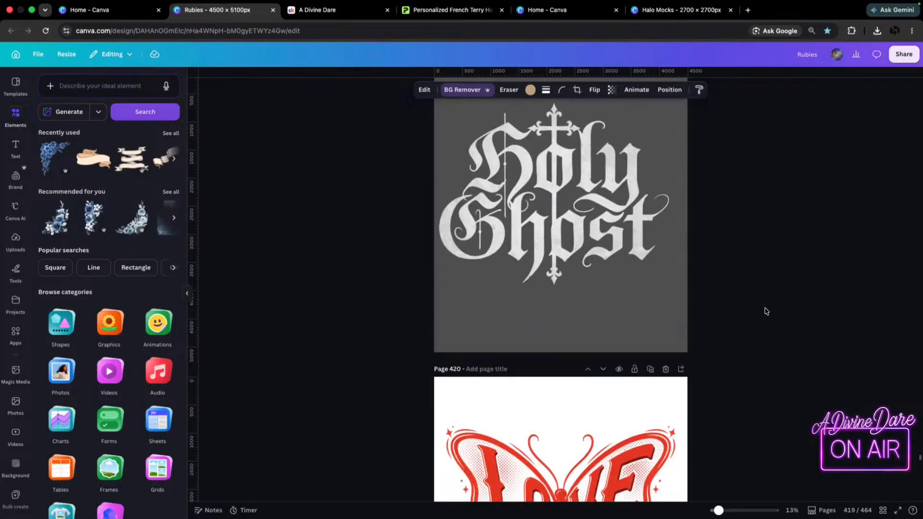
scroll(793, 351, "down", 10)
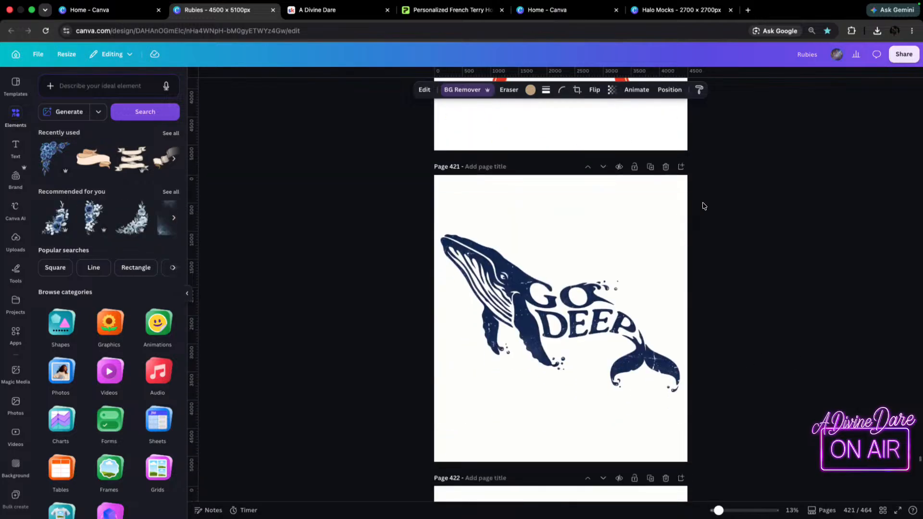
scroll(764, 243, "down", 5)
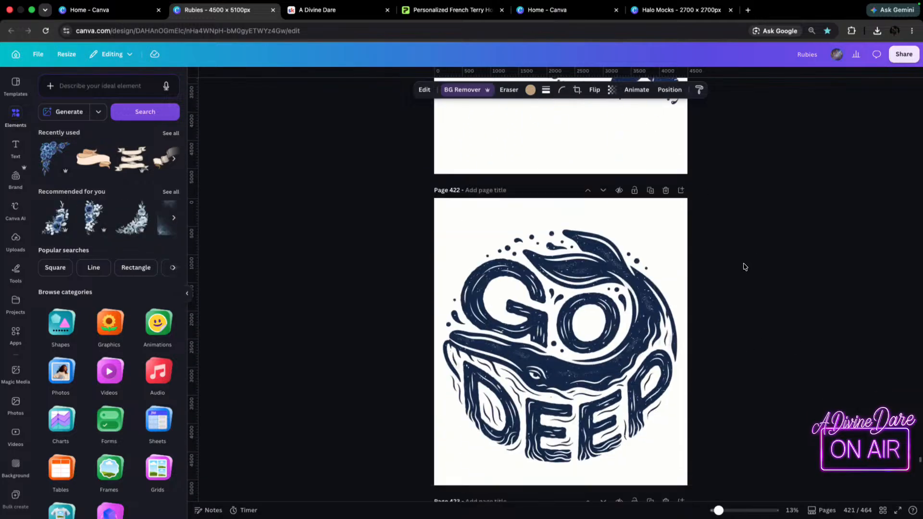
scroll(745, 271, "down", 5)
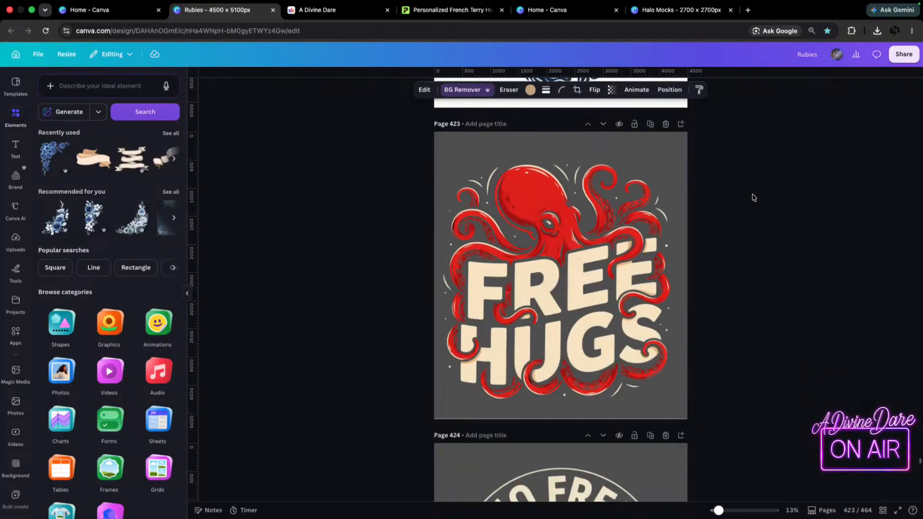
scroll(739, 366, "down", 7)
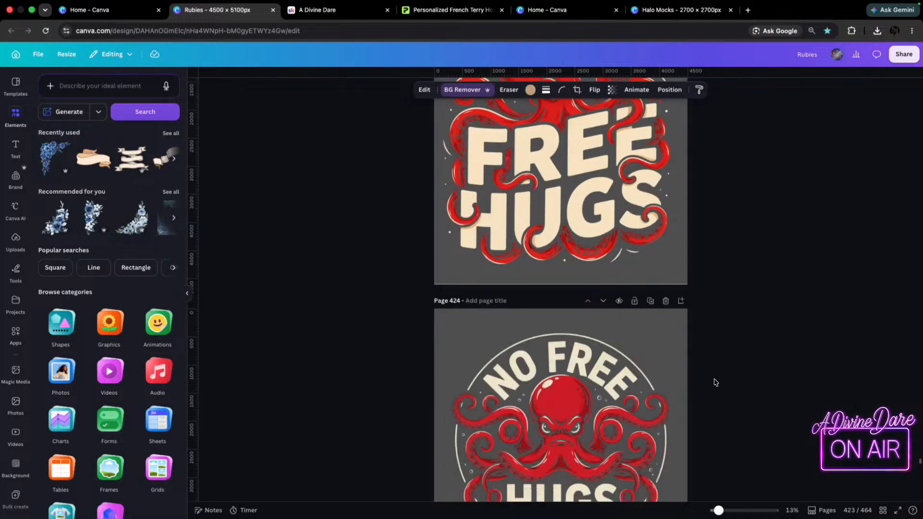
scroll(748, 382, "down", 5)
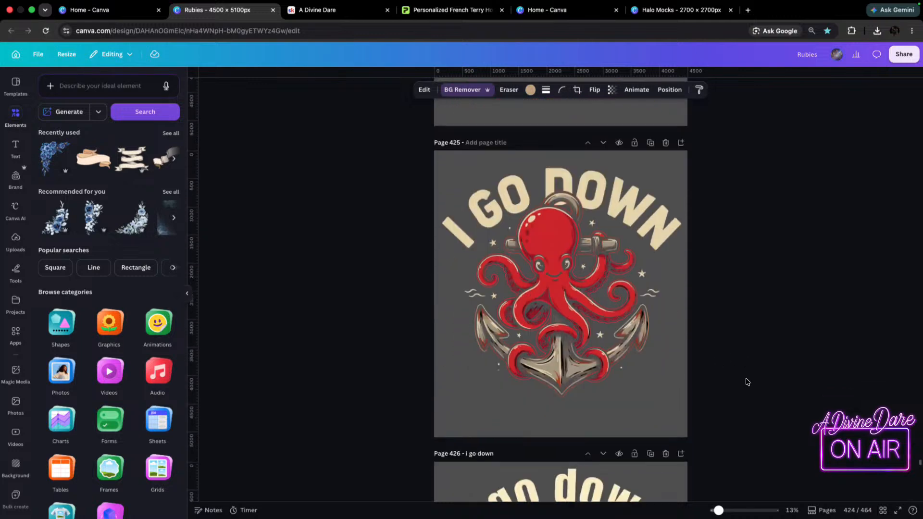
scroll(757, 386, "down", 6)
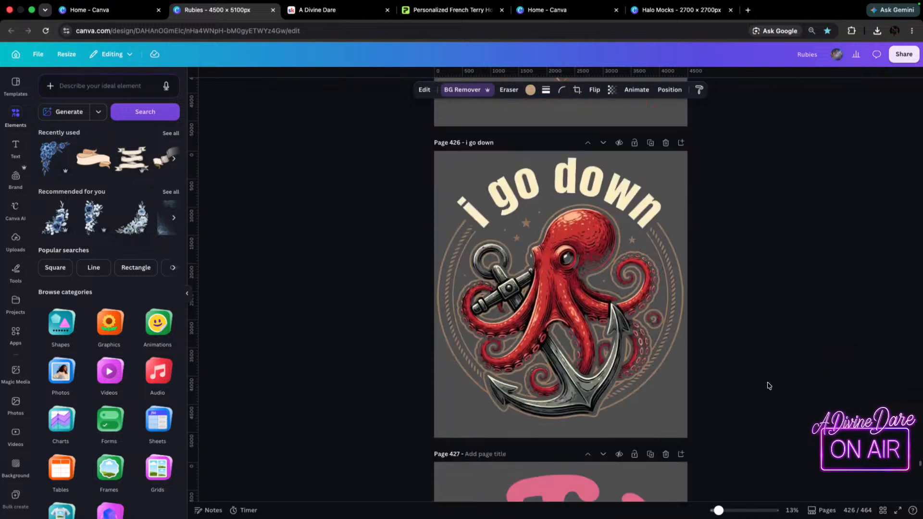
scroll(743, 405, "down", 10)
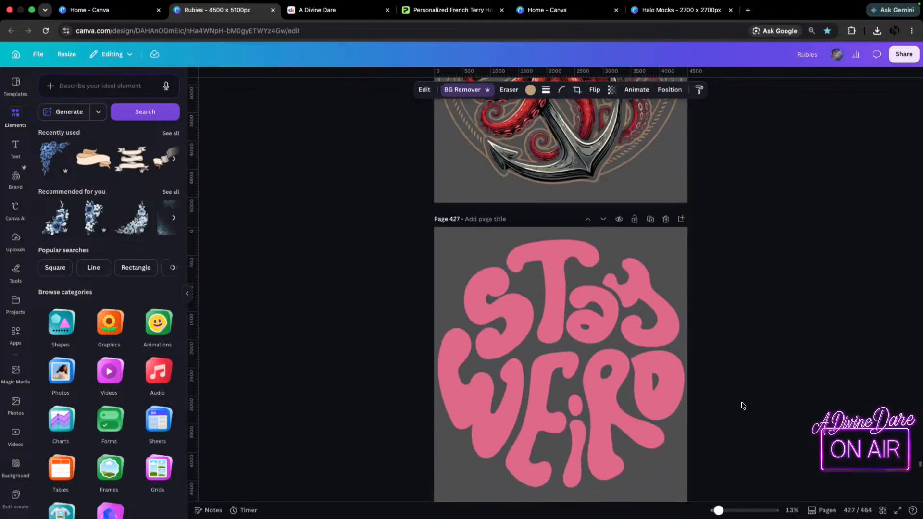
scroll(743, 413, "down", 7)
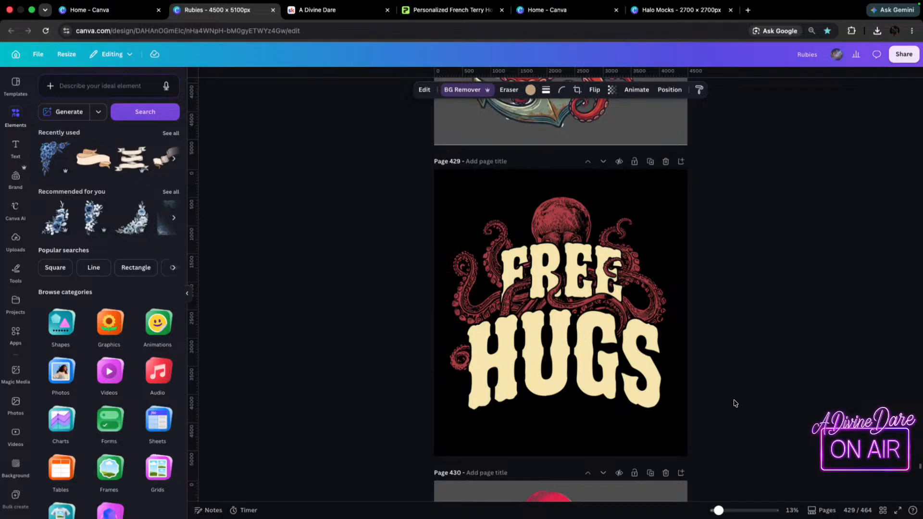
scroll(775, 385, "down", 12)
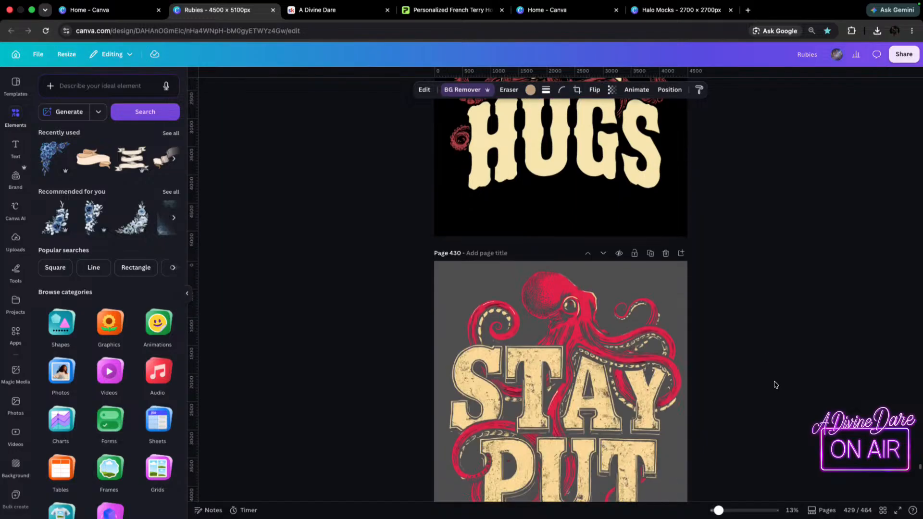
scroll(761, 434, "down", 12)
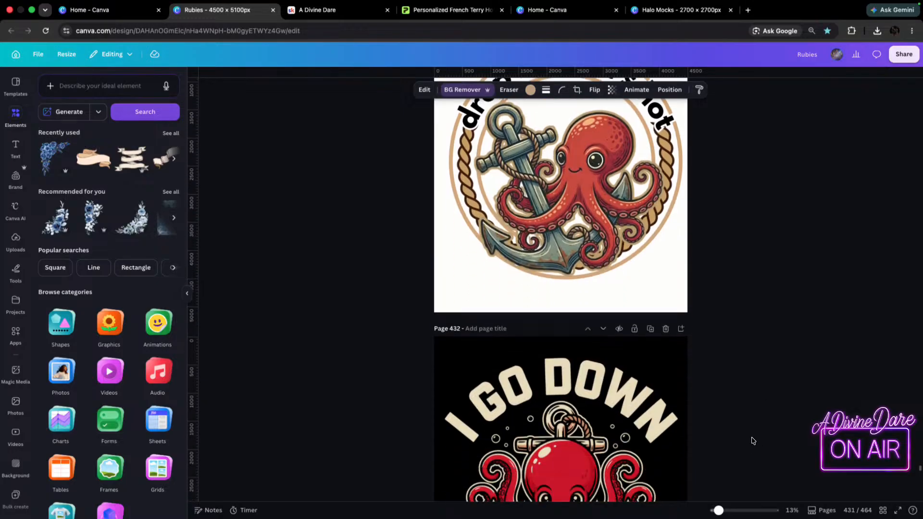
scroll(752, 441, "down", 10)
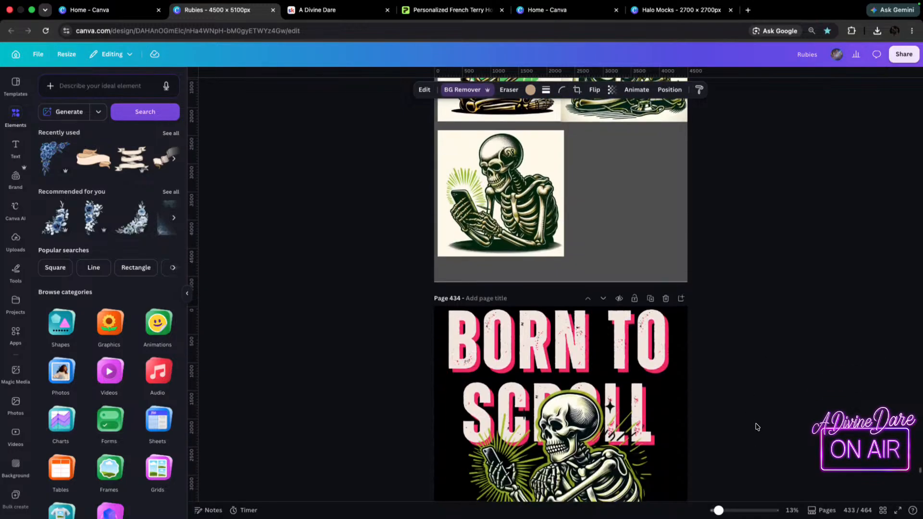
scroll(690, 282, "up", 1)
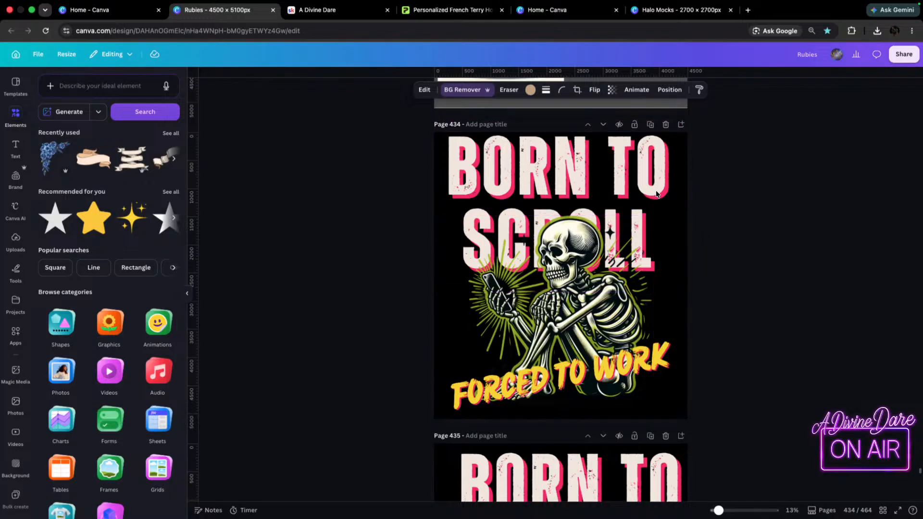
Switch to Printify and check the front and back print areas of Monster Digital's French Terry Hoodie in the product designer.
left_click(449, 10)
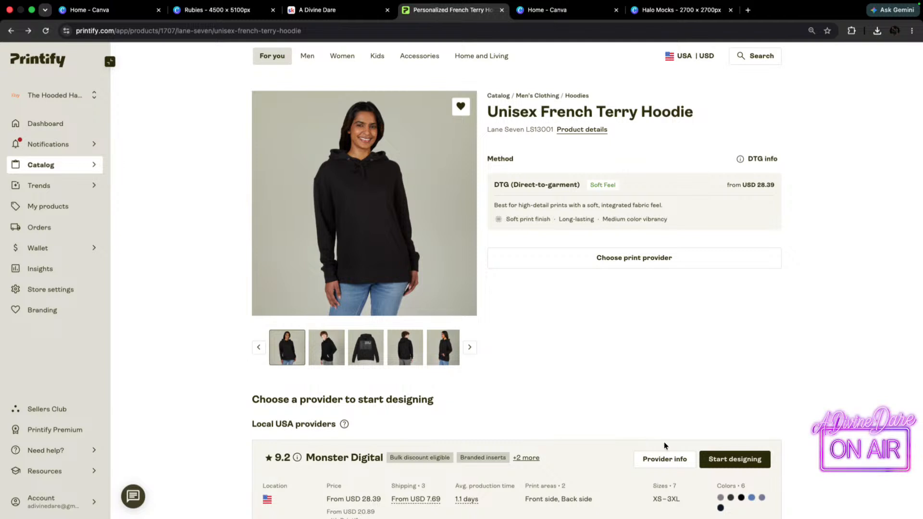
left_click(718, 459)
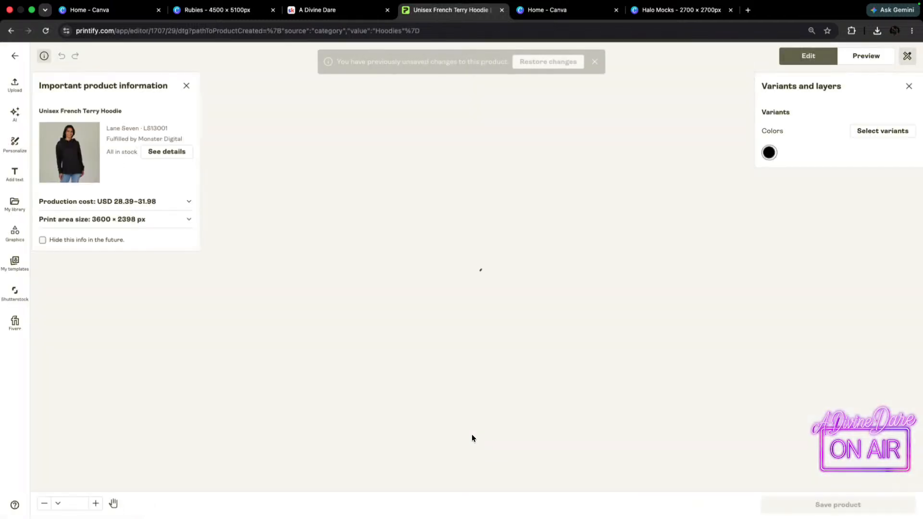
left_click(501, 470)
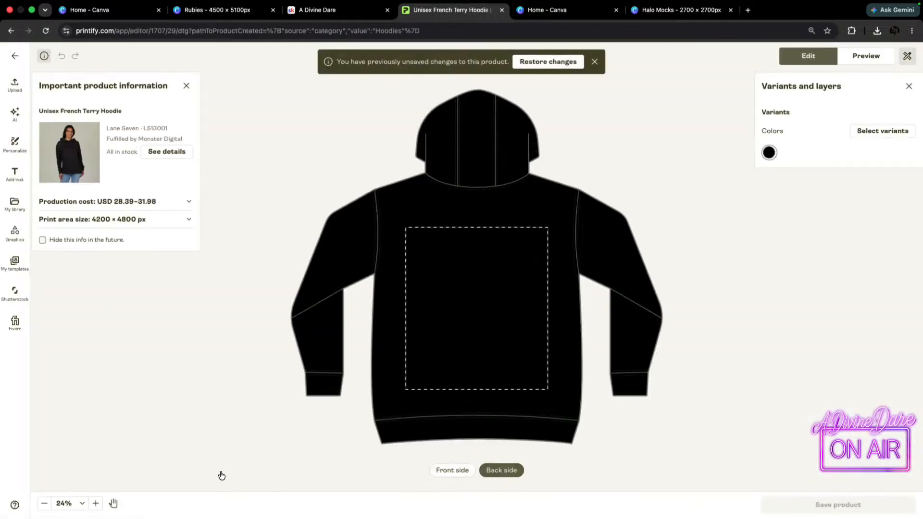
left_click(451, 473)
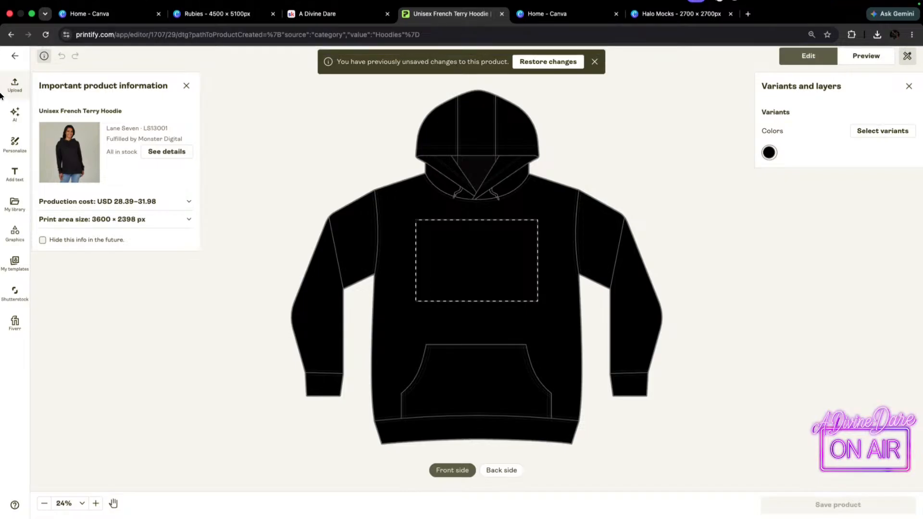
left_click(14, 56)
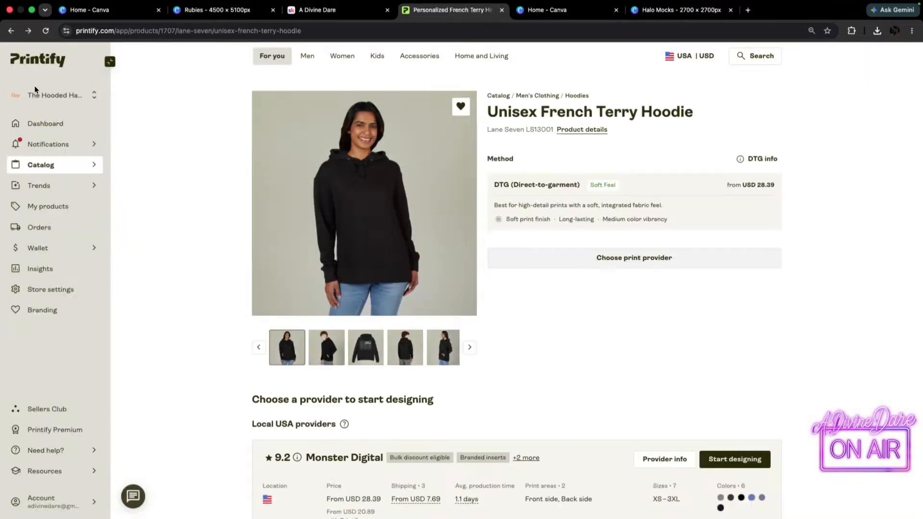
Check the Born to Scroll Hoodie listing among the store's own products and return to the product list.
left_click(33, 207)
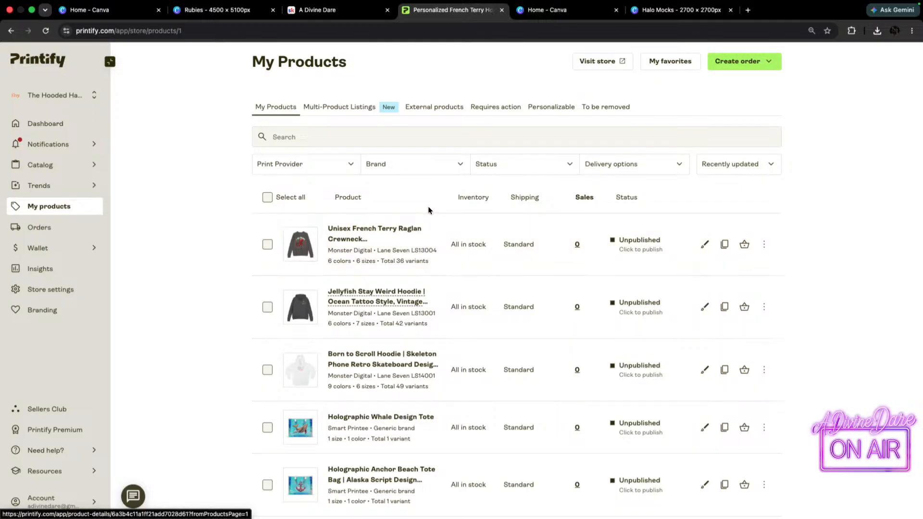
scroll(313, 348, "down", 3)
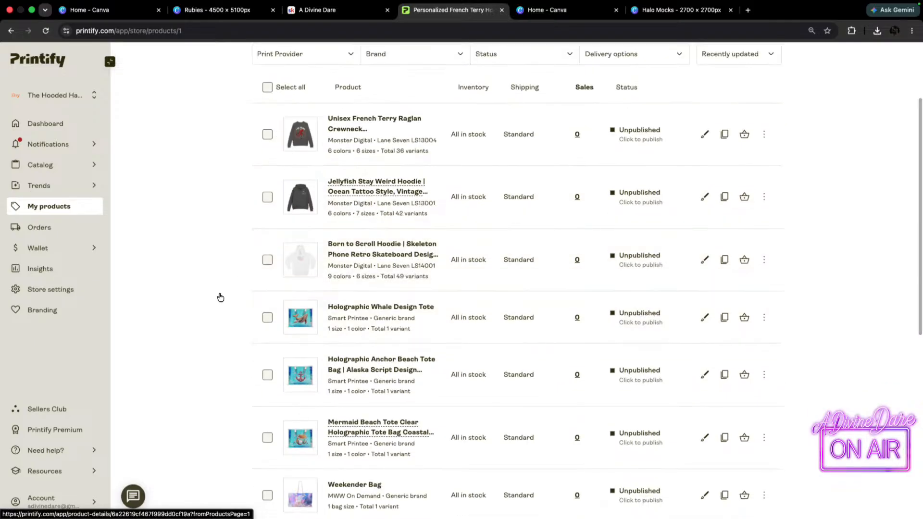
left_click(357, 250)
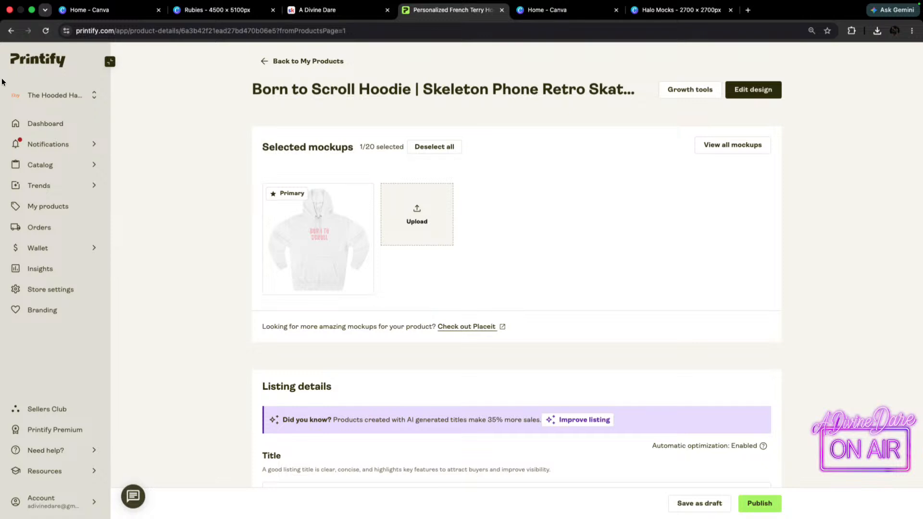
left_click(12, 31)
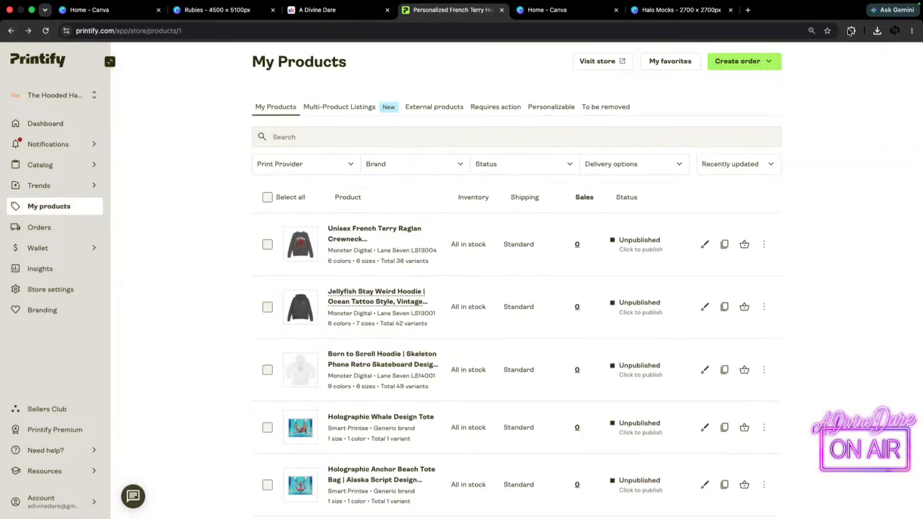
Open the Unisex French Terry Hoodie from the favorites and start designing it with Monster Digital.
left_click(676, 63)
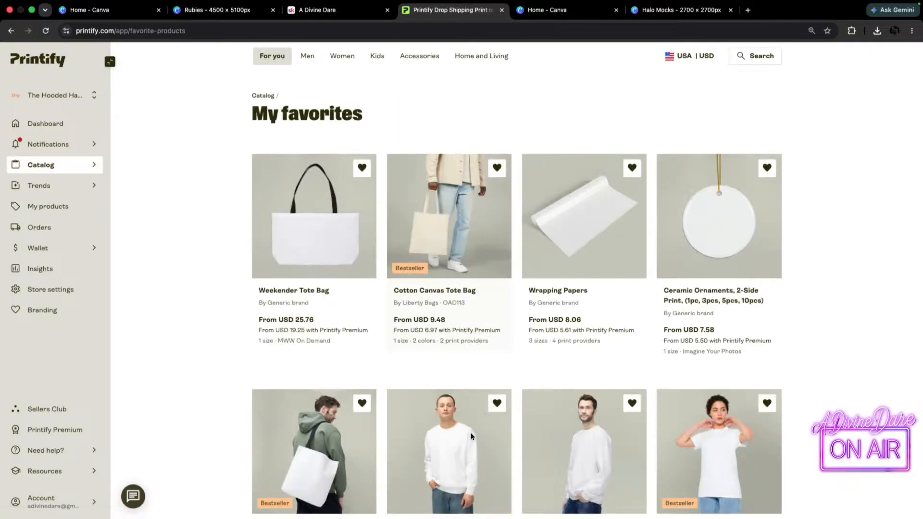
scroll(654, 332, "down", 7)
left_click(585, 380)
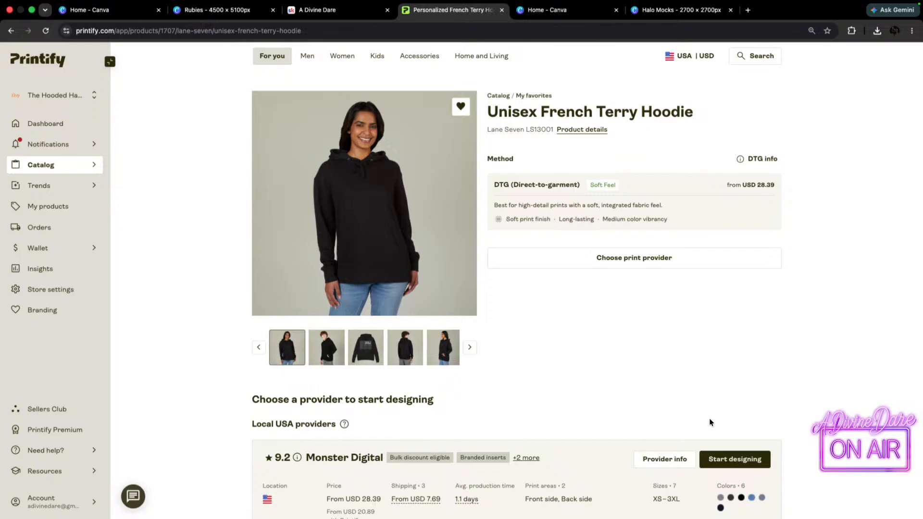
left_click(735, 460)
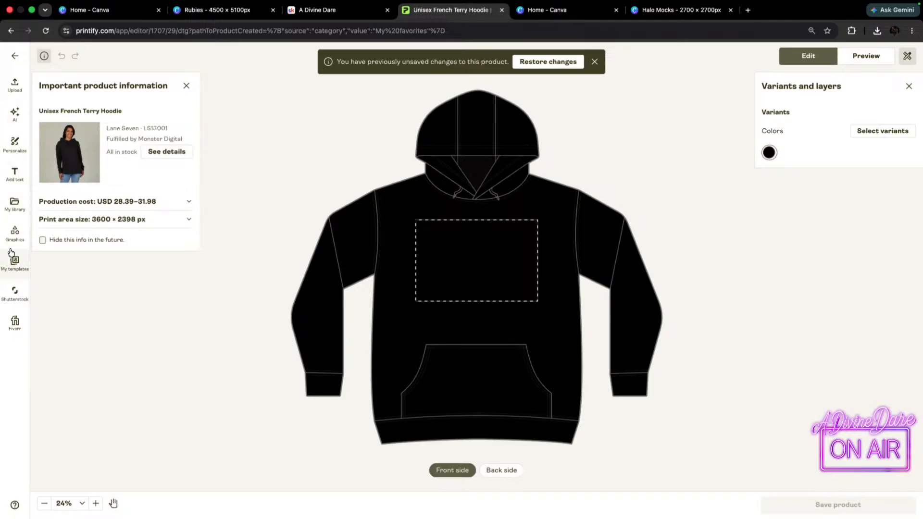
Place Rubies 28.png from the library on the hoodie's front and adjust its fit in the print area.
left_click(10, 210)
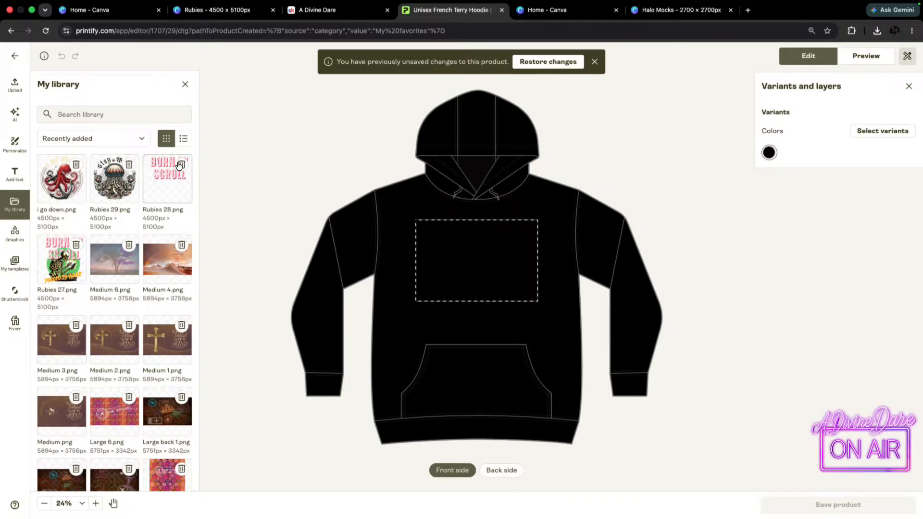
left_click(168, 185)
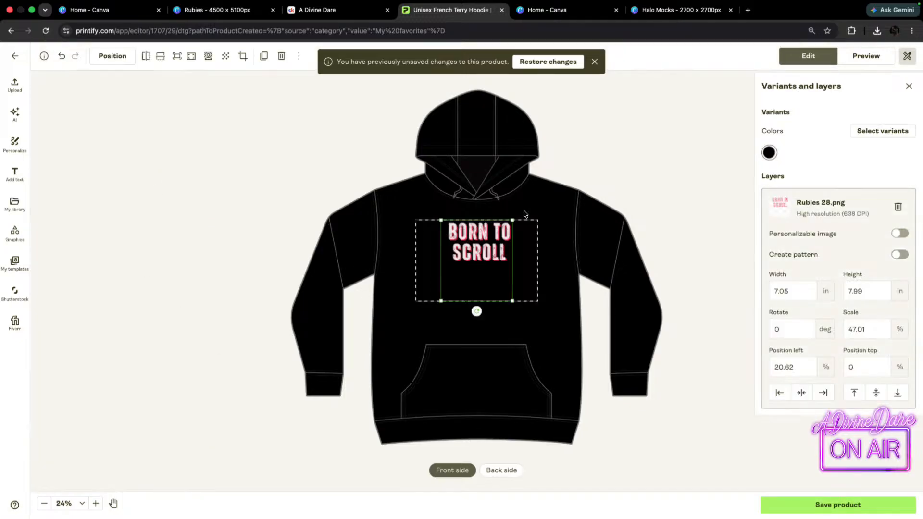
left_click_drag(441, 302, 479, 342)
Place the Rubies 27.png skeleton artwork from the library on the hoodie's back side.
left_click(501, 470)
left_click(14, 204)
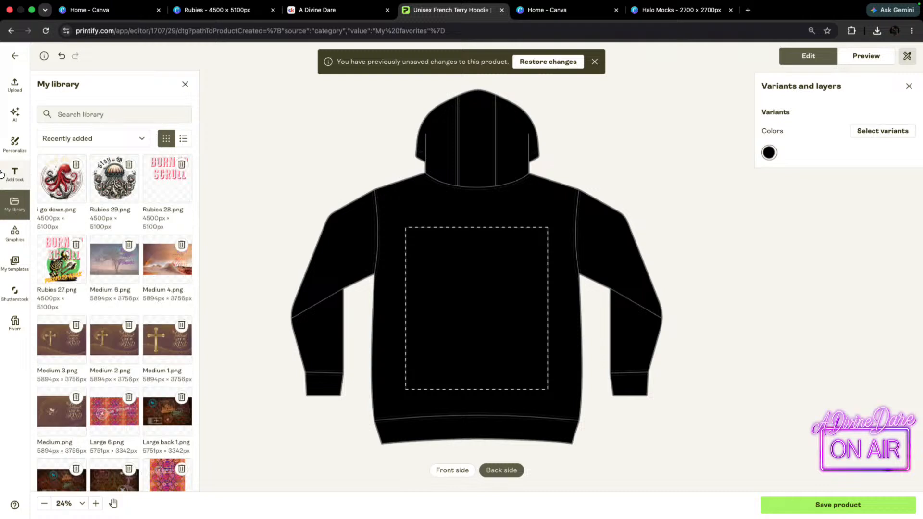
left_click(42, 274)
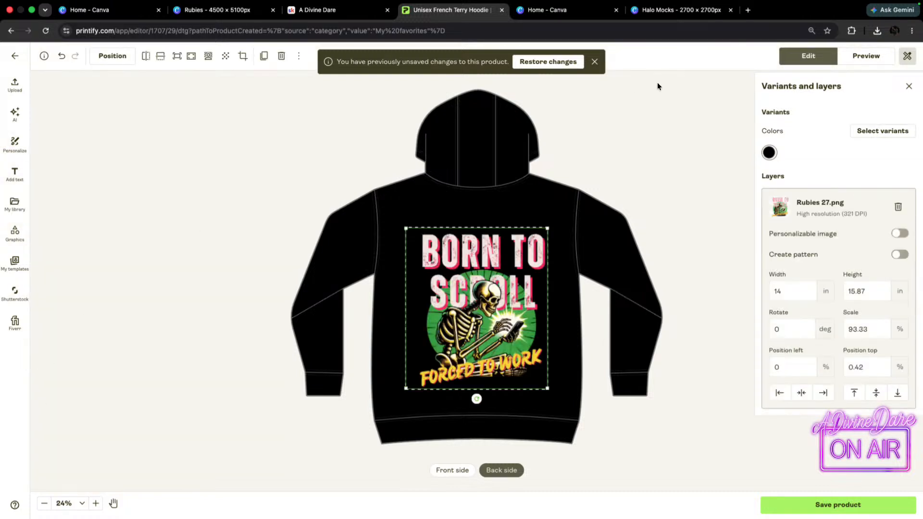
Preview the finished hoodie on the Person 2 Back and Person 2 Front mockups.
left_click(873, 59)
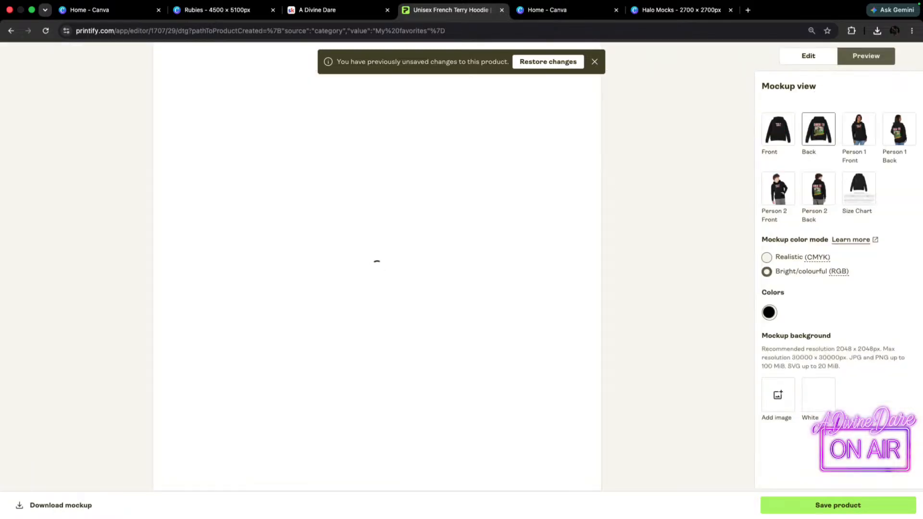
left_click(823, 186)
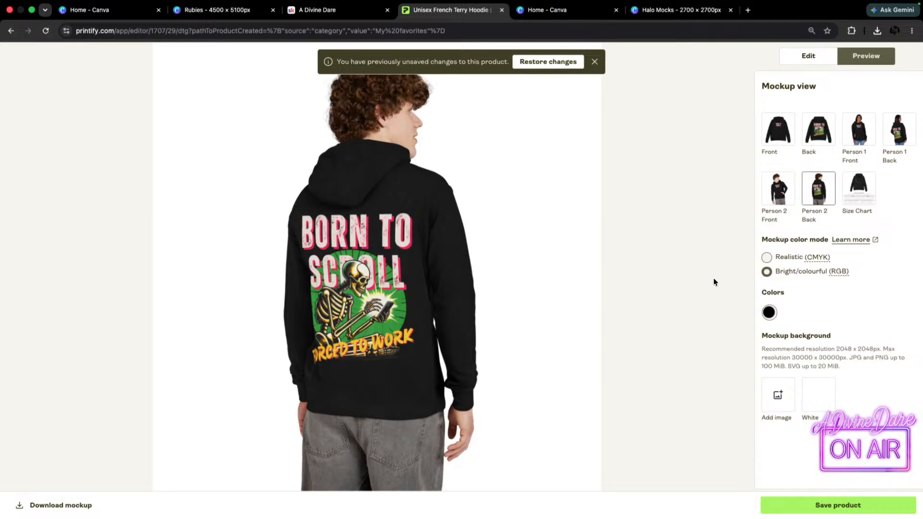
left_click(758, 190)
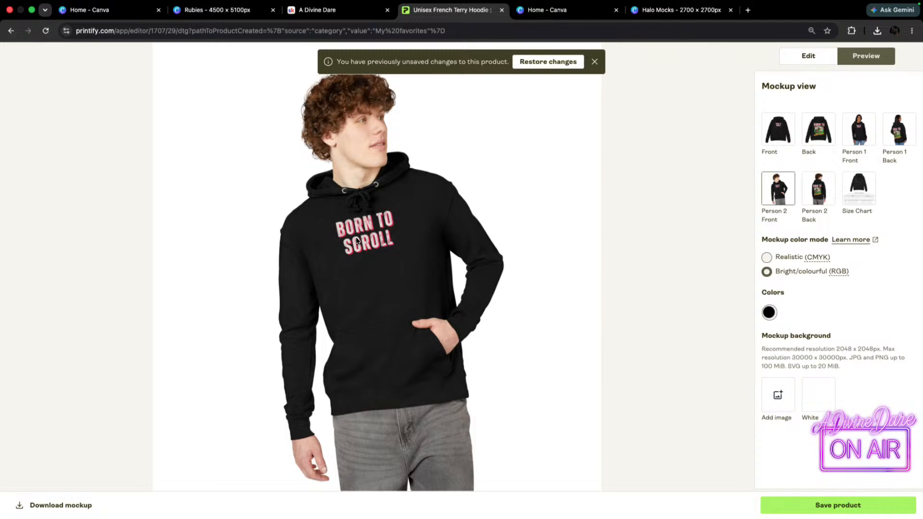
left_click(826, 191)
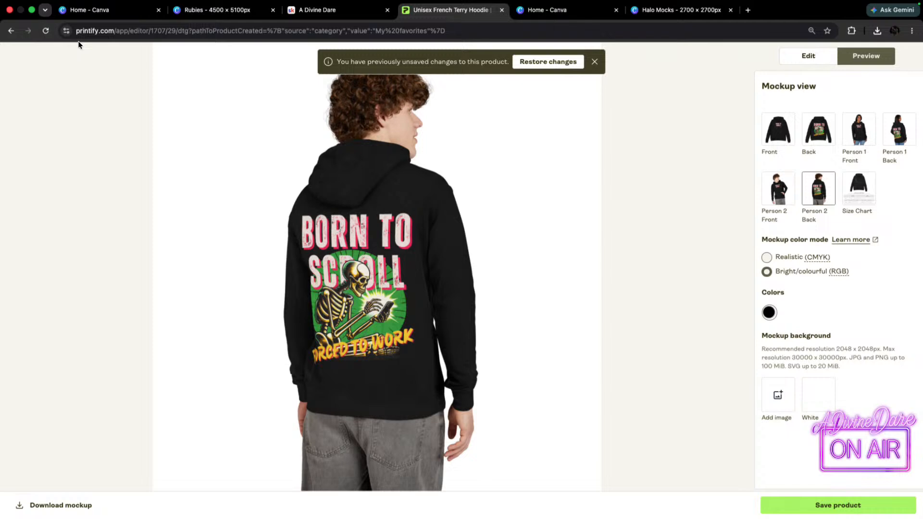
Save the hoodie product with its plain front and back mockups selected, and store the listing as a draft.
left_click(816, 505)
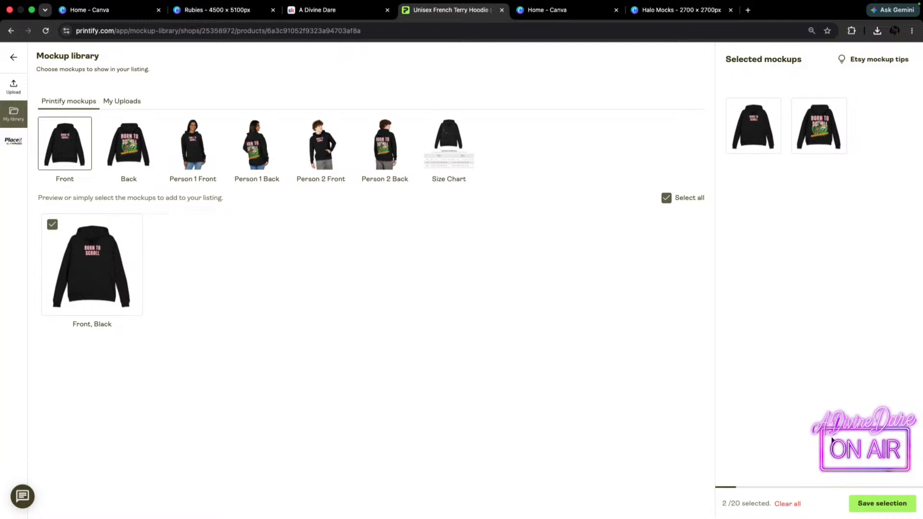
mouse_move(812, 122)
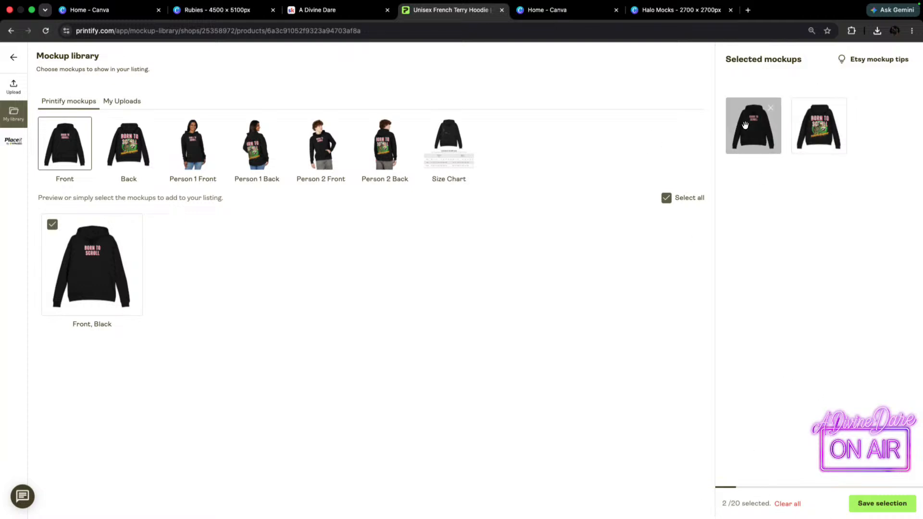
left_click(872, 502)
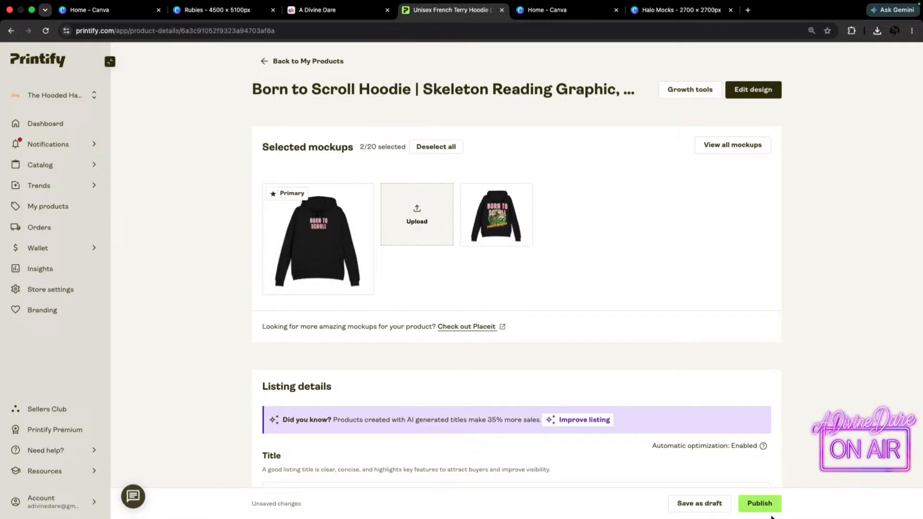
left_click(689, 505)
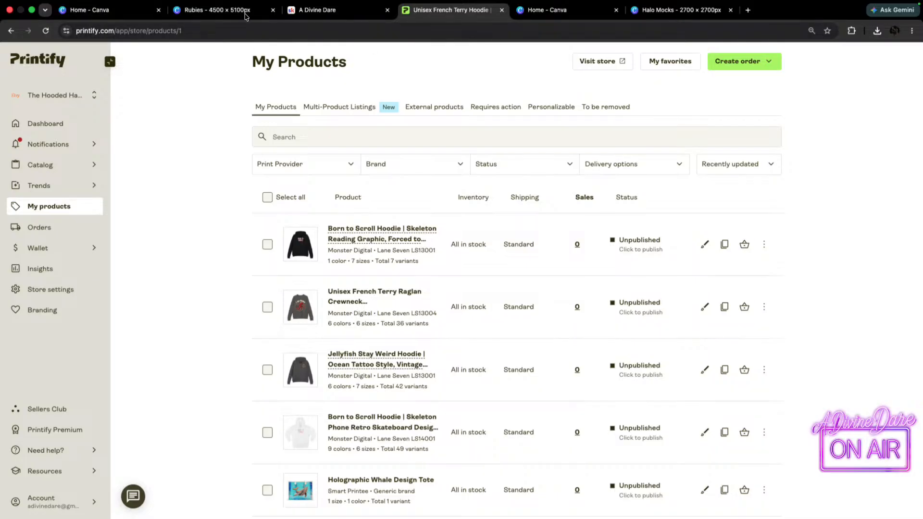
Switch to the Rubies design in Canva and look through the artwork from page 434 to page 451.
left_click(245, 12)
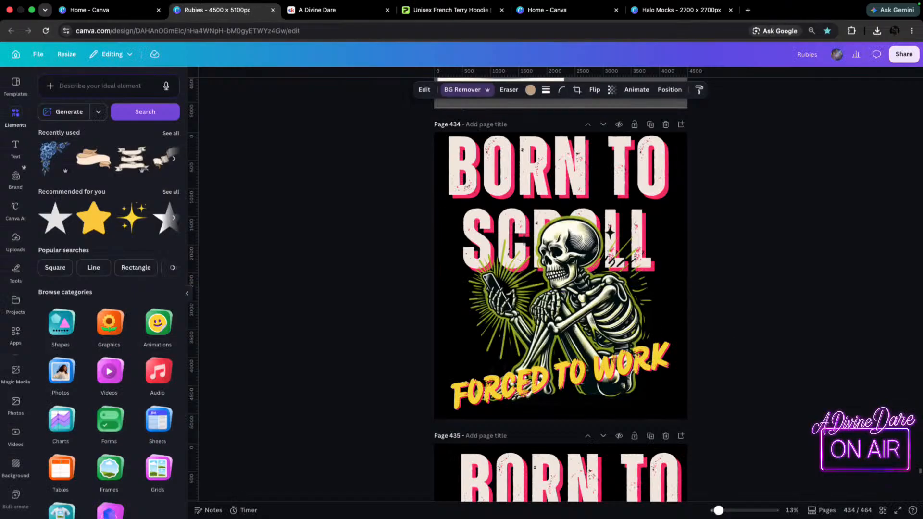
scroll(750, 308, "down", 10)
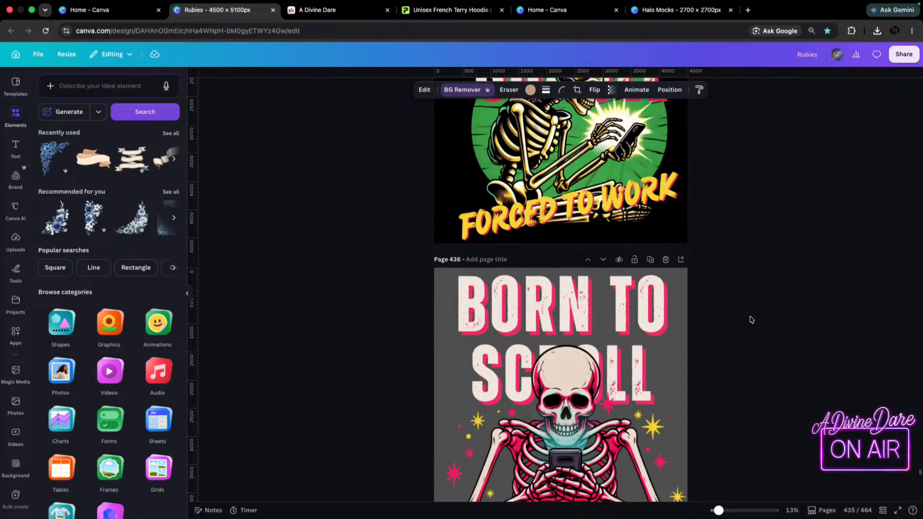
scroll(752, 320, "down", 8)
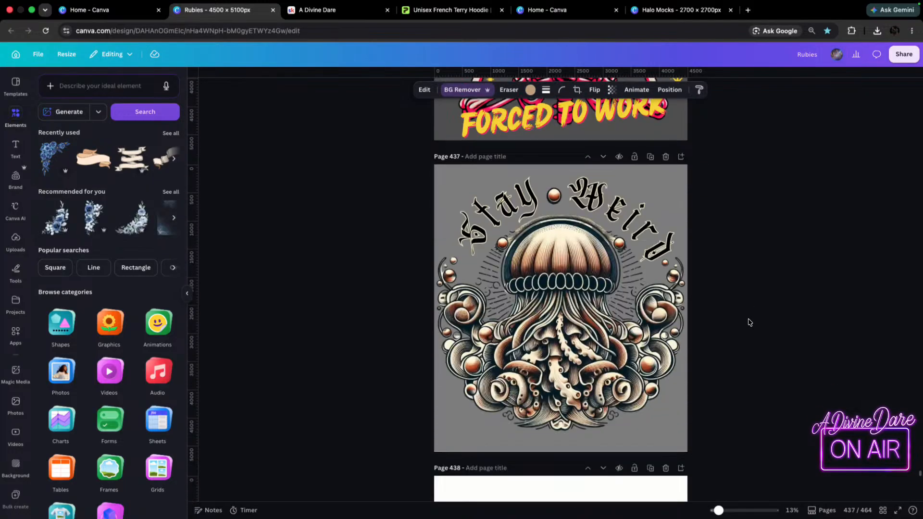
scroll(749, 323, "down", 8)
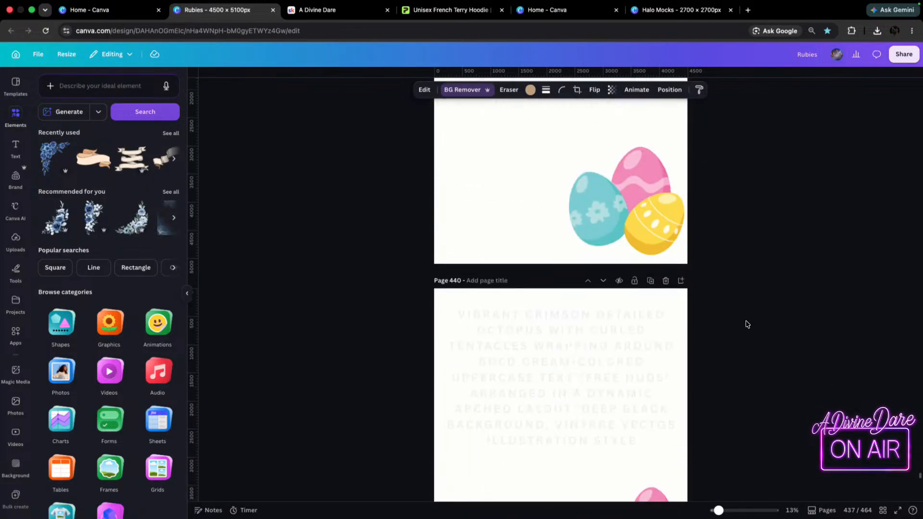
scroll(748, 323, "down", 5)
scroll(748, 324, "down", 10)
scroll(747, 312, "down", 5)
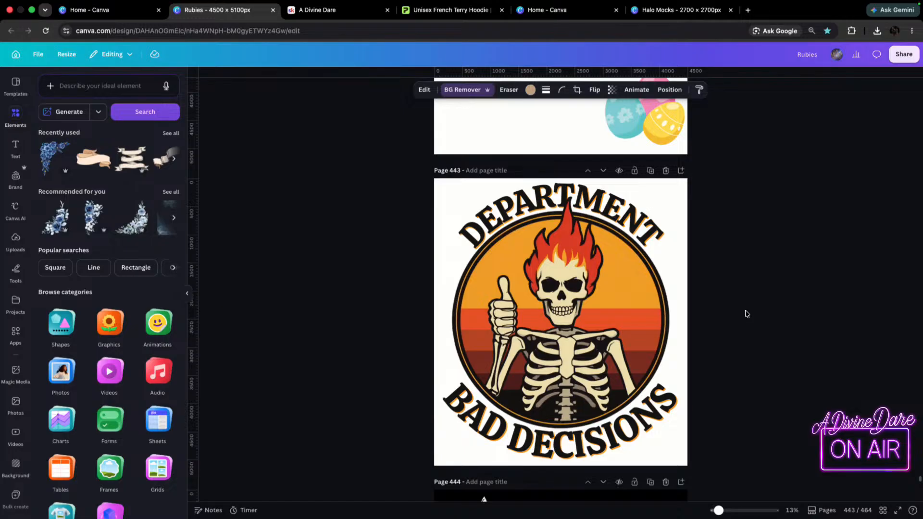
scroll(726, 320, "down", 1)
scroll(727, 320, "down", 10)
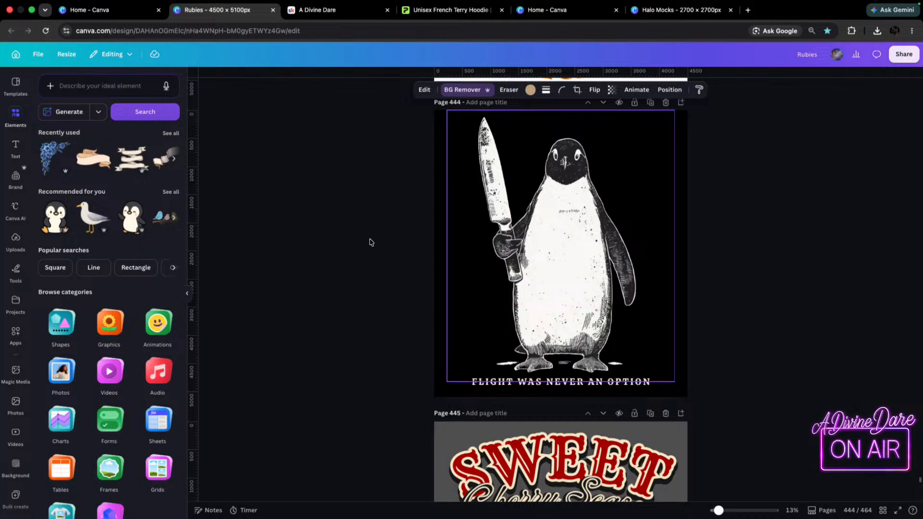
scroll(822, 300, "down", 2)
scroll(823, 301, "down", 5)
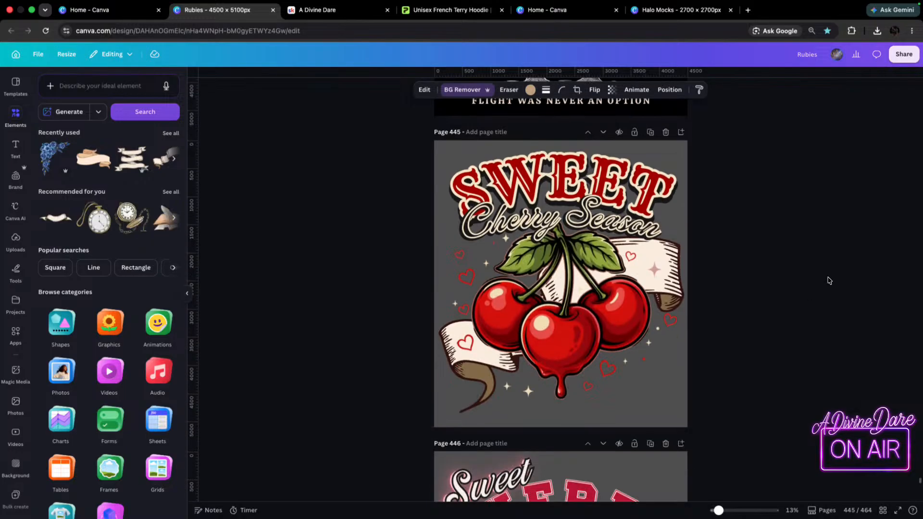
scroll(822, 292, "down", 5)
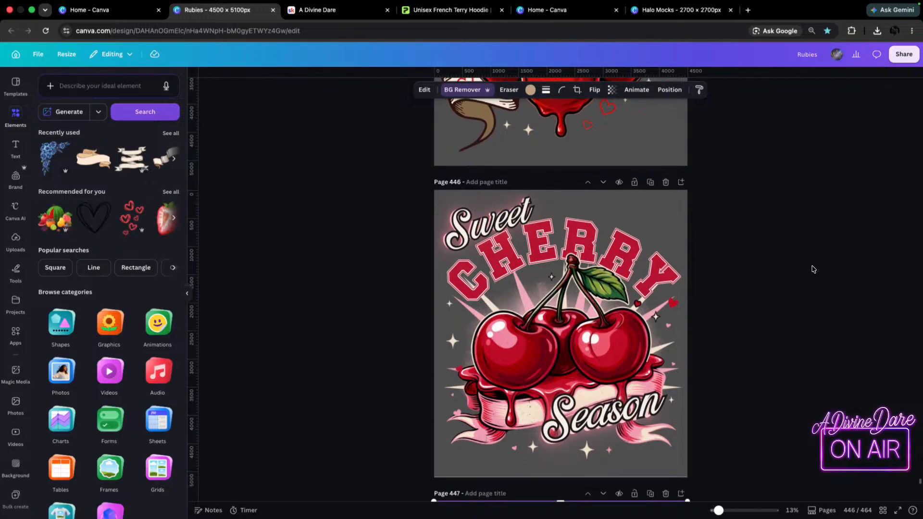
scroll(743, 289, "down", 6)
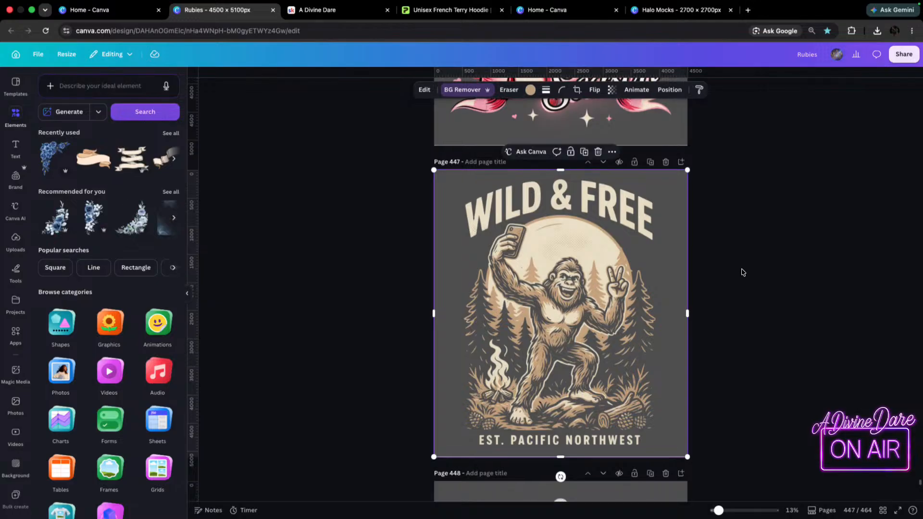
scroll(743, 272, "down", 3)
scroll(743, 272, "down", 16)
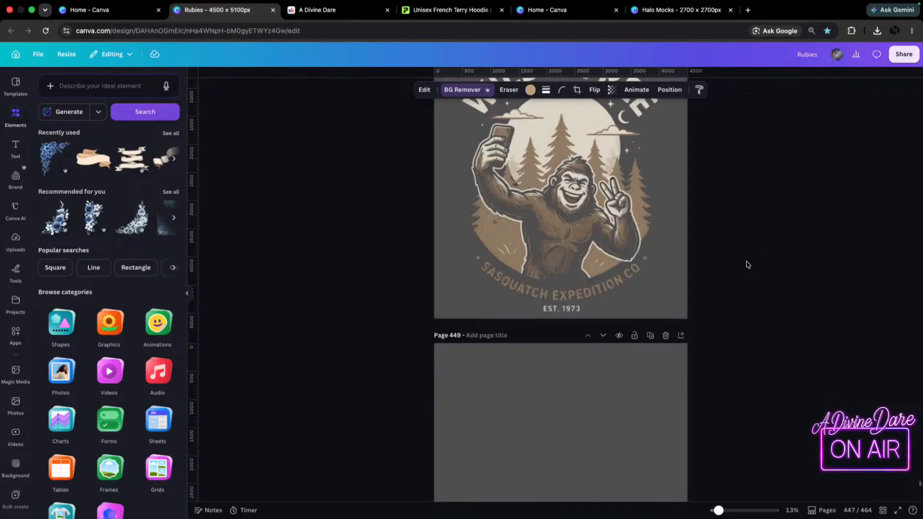
scroll(748, 267, "down", 3)
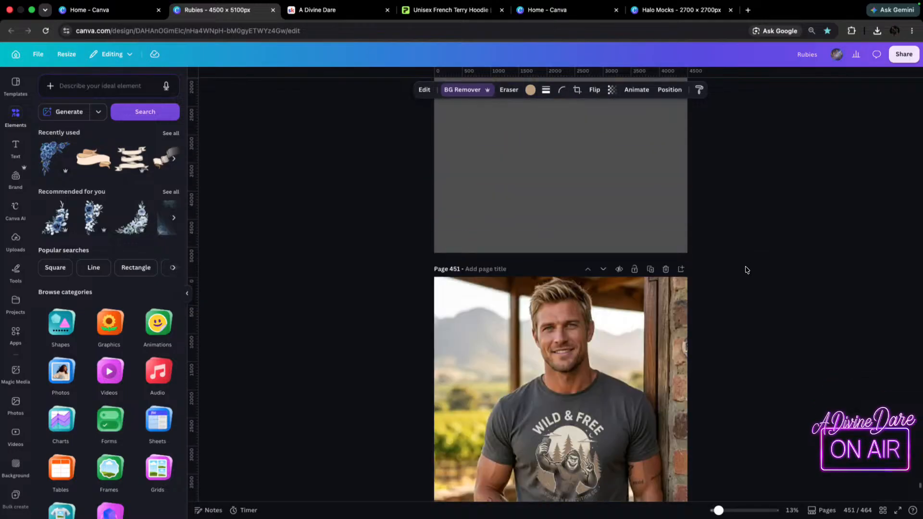
Review the Department Bad Decisions skeleton, knife-holding penguin and Sweet Cherry Season artwork on pages 443 to 446 again.
scroll(747, 270, "up", 20)
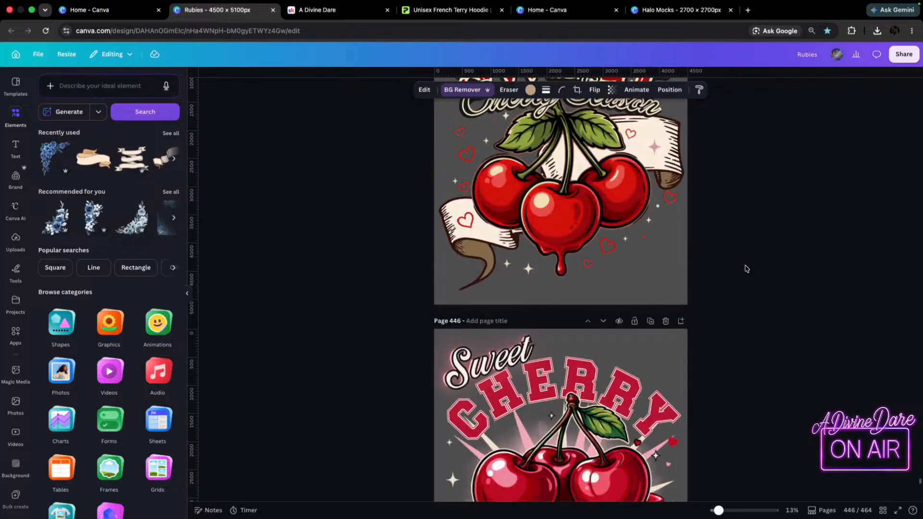
scroll(747, 270, "up", 12)
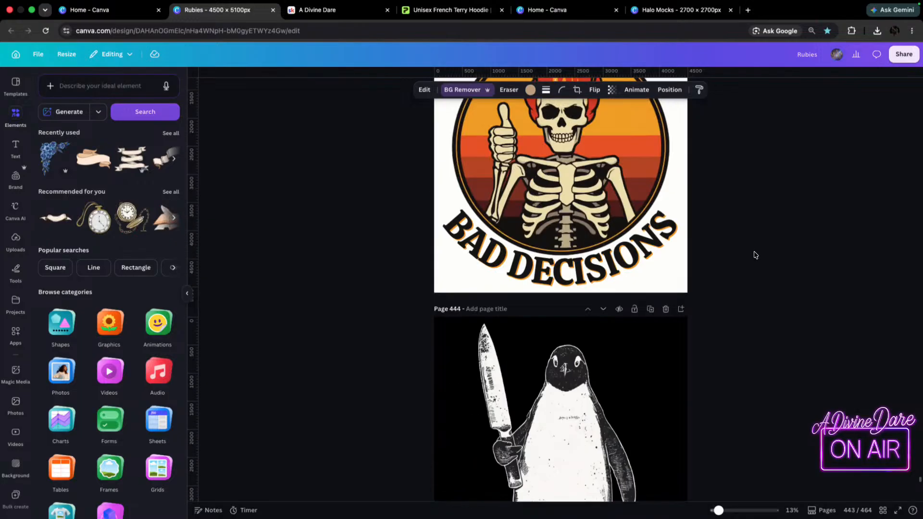
scroll(755, 254, "up", 3)
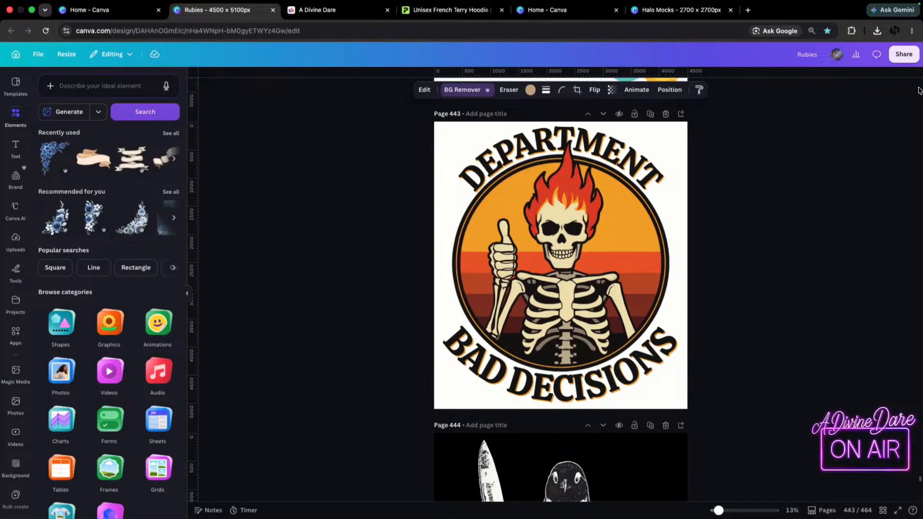
scroll(746, 293, "down", 3)
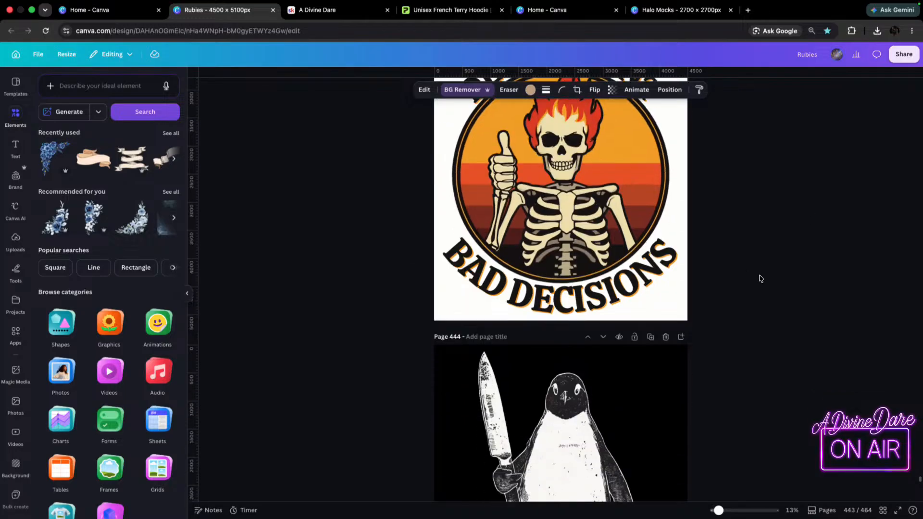
scroll(760, 281, "down", 10)
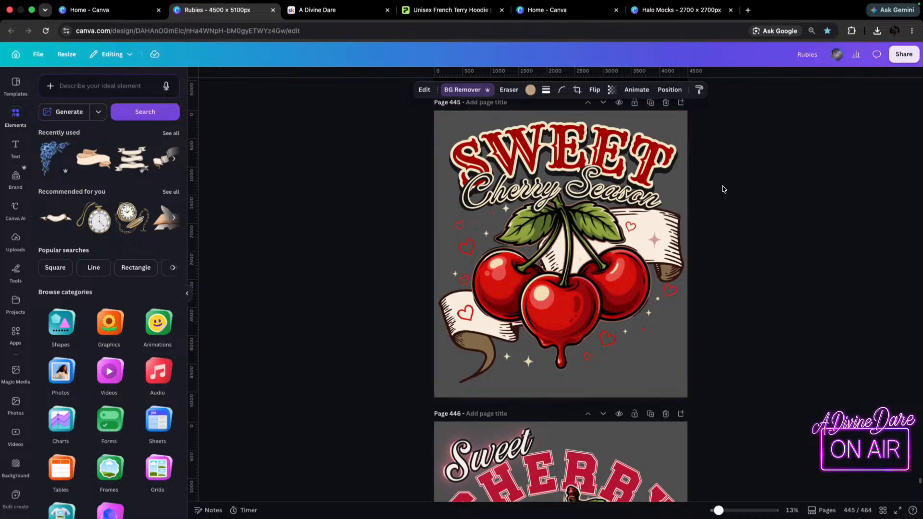
scroll(720, 216, "down", 3)
scroll(720, 215, "down", 6)
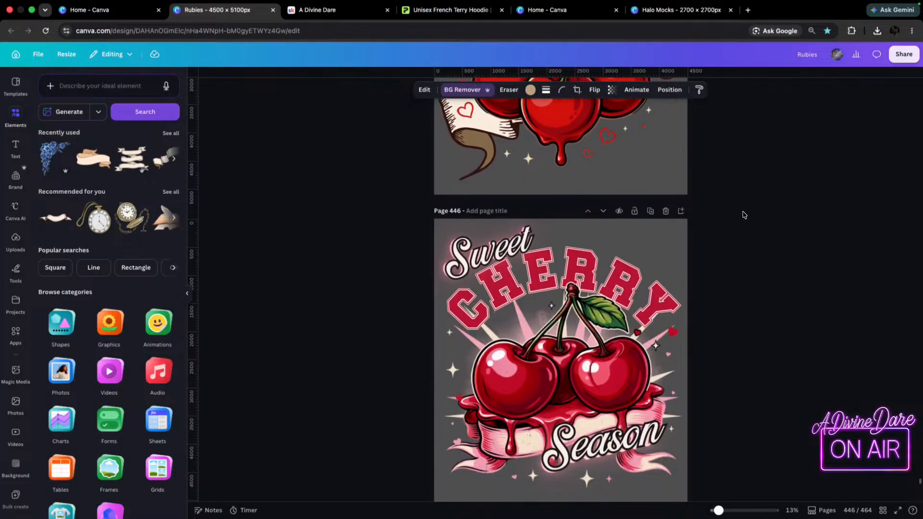
scroll(741, 215, "down", 1)
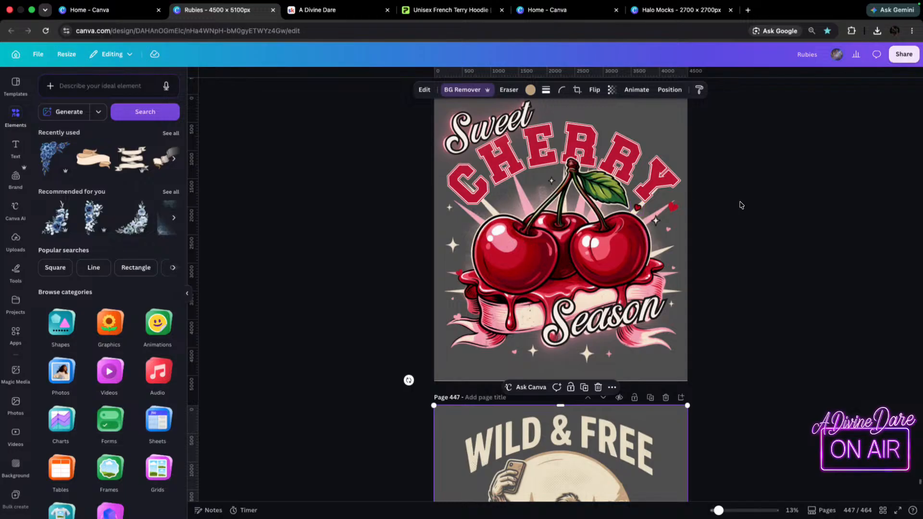
scroll(738, 204, "up", 15)
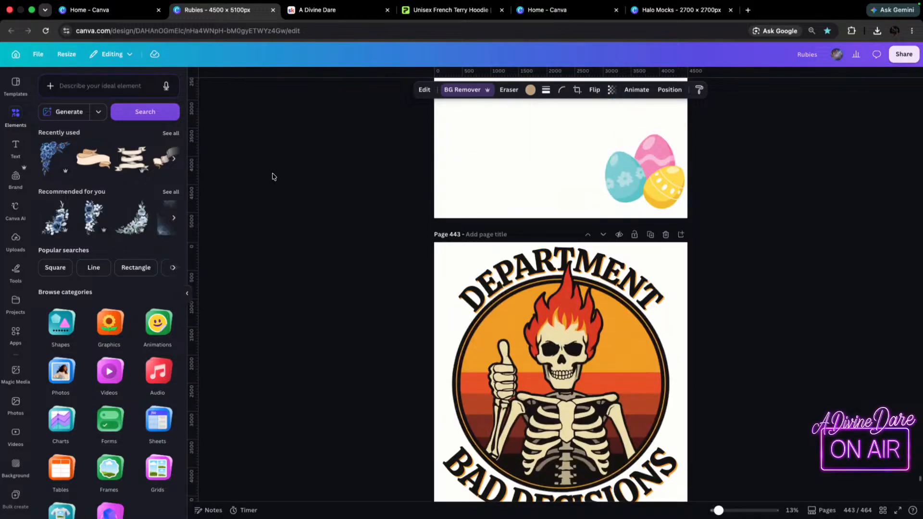
Change the background color of the blank page 449 to white.
scroll(686, 168, "down", 15)
scroll(673, 158, "down", 15)
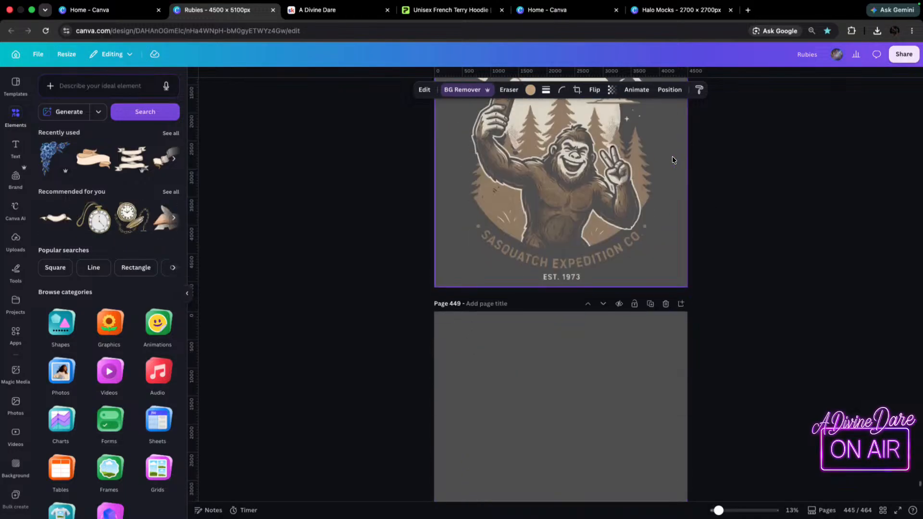
left_click(588, 239)
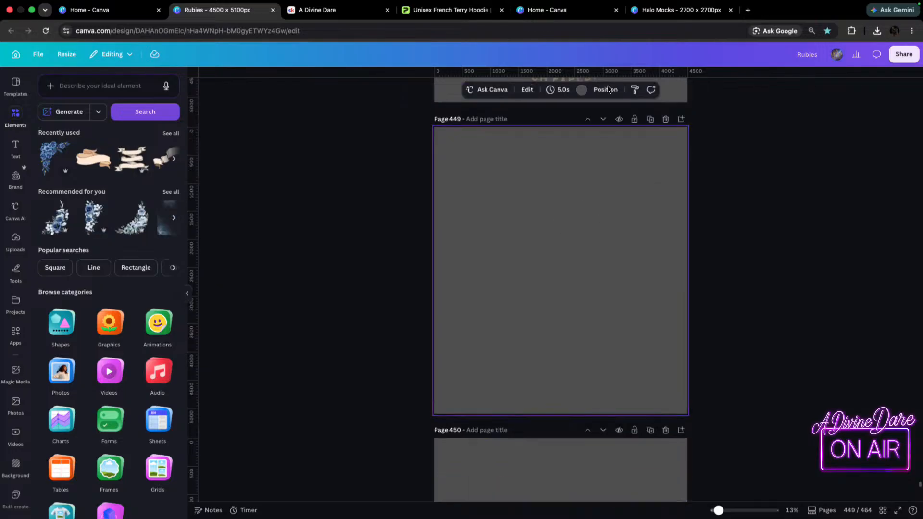
left_click(582, 90)
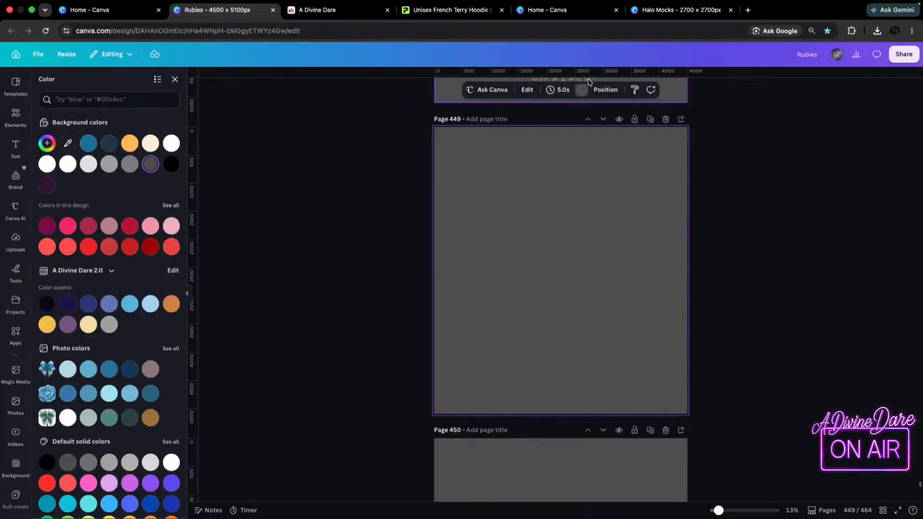
left_click(581, 91)
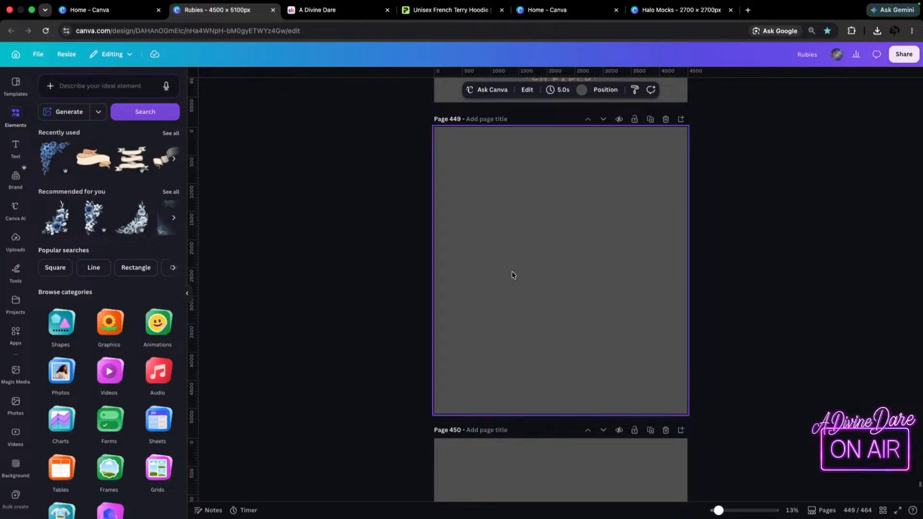
left_click(581, 90)
left_click(170, 142)
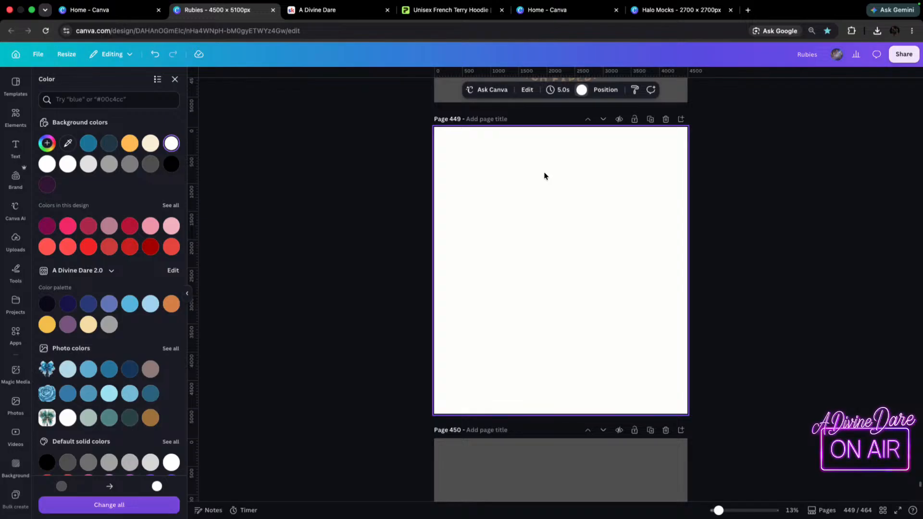
Add a numbered text line reading "cherry" on page 449, widen it to fit one line, and place it at the page's upper edge.
mouse_move(745, 2)
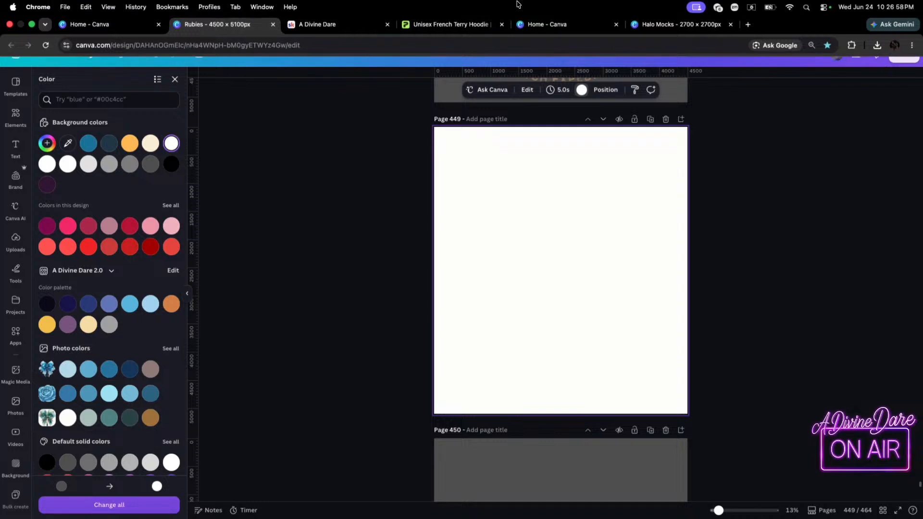
type("t")
type("1")
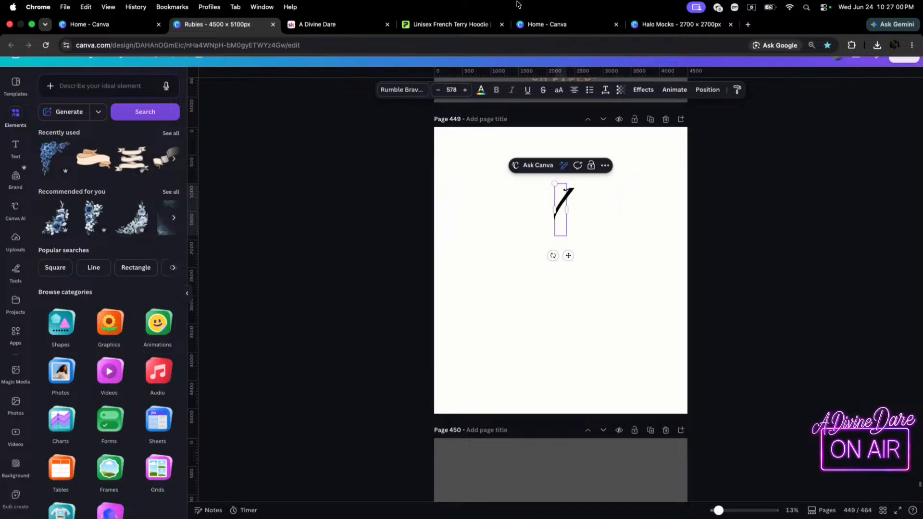
type(".cherry")
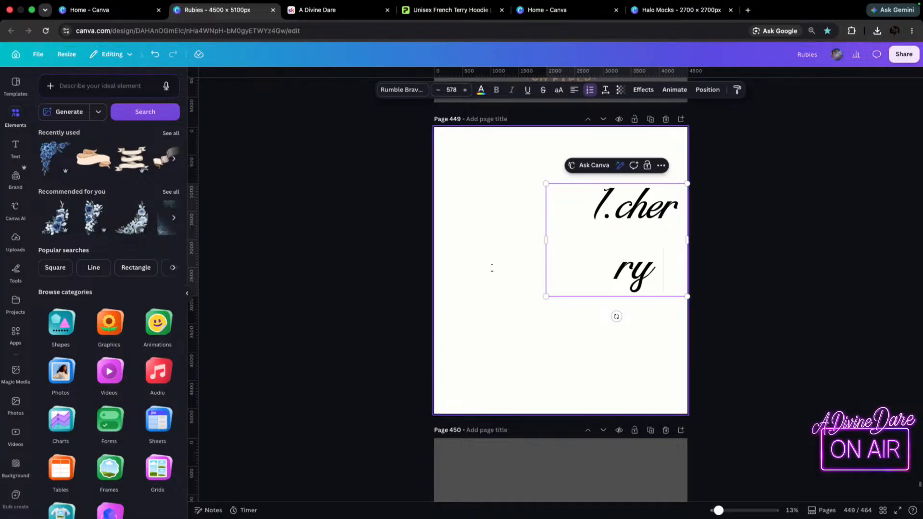
left_click_drag(544, 243, 453, 250)
left_click_drag(600, 201, 589, 204)
Duplicate the cherry line, change the copy's text to "bird", and position it directly below.
left_click(620, 258)
left_click_drag(638, 220, 616, 250)
double_click(616, 256)
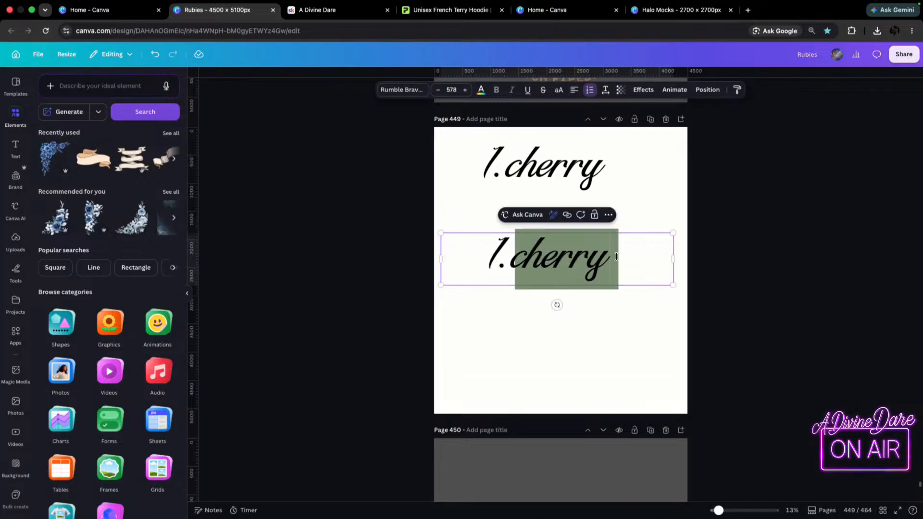
type("bird")
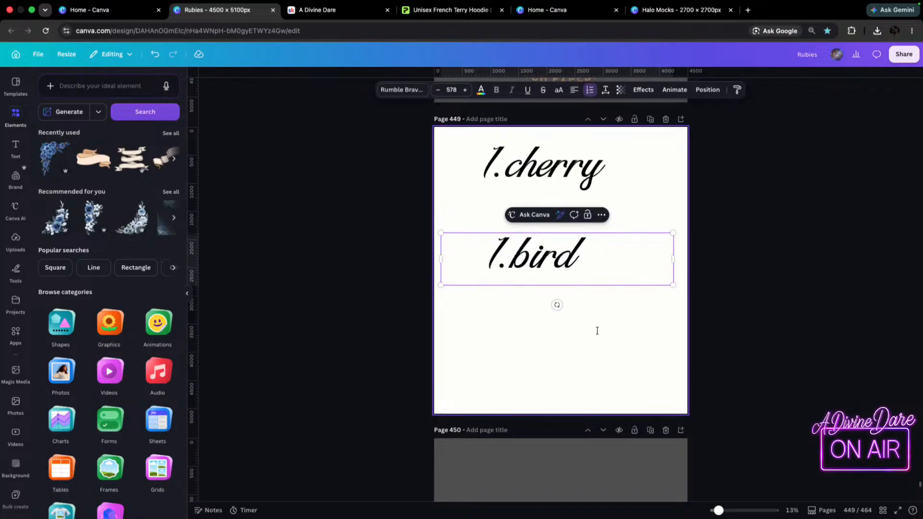
left_click_drag(570, 263, 591, 232)
Duplicate the bird line and change the copy's text to "Fire Dept".
key("super+d")
double_click(591, 285)
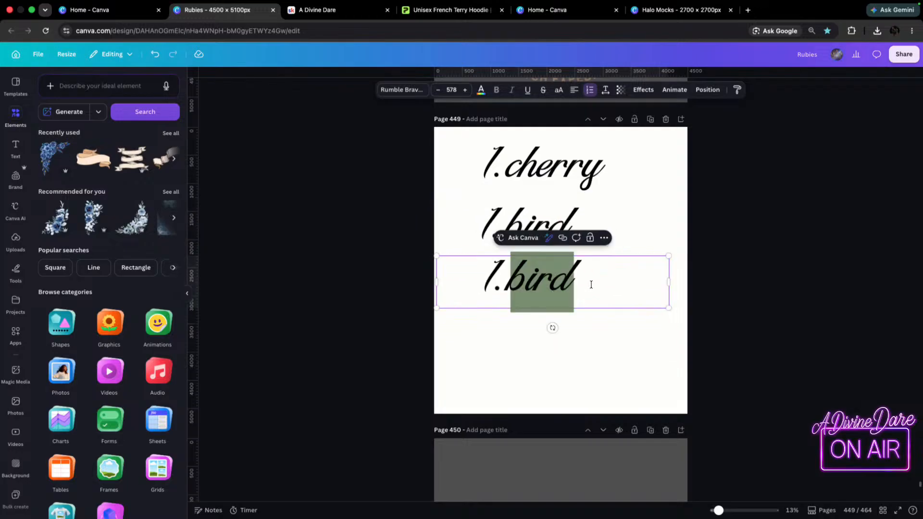
type("Fire Dept")
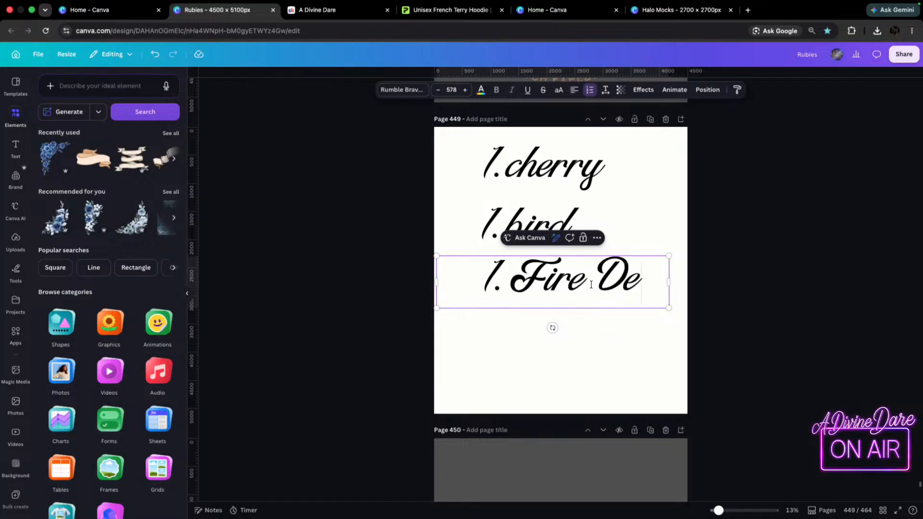
Duplicate the Fire Dept line below itself and change the copy's text to "Big Foot".
key("super+d")
left_click(383, 279)
left_click(571, 279)
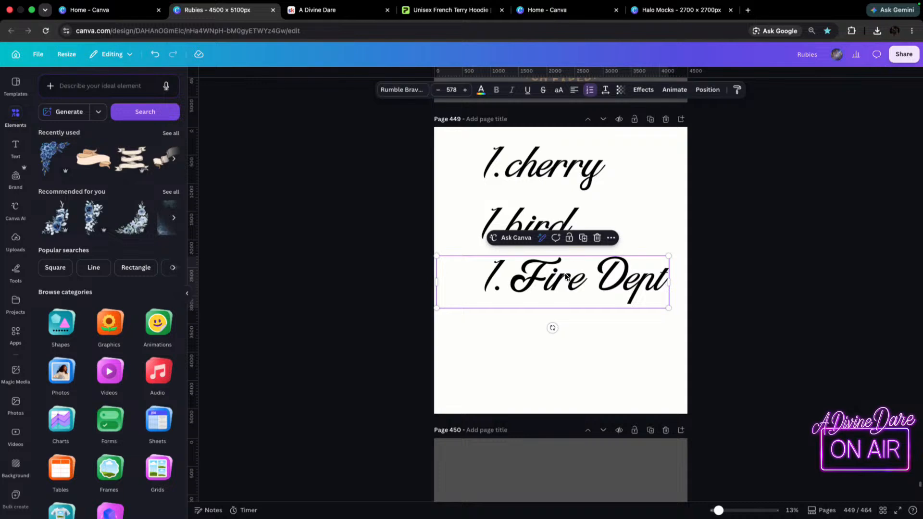
key("super+d")
double_click(508, 333)
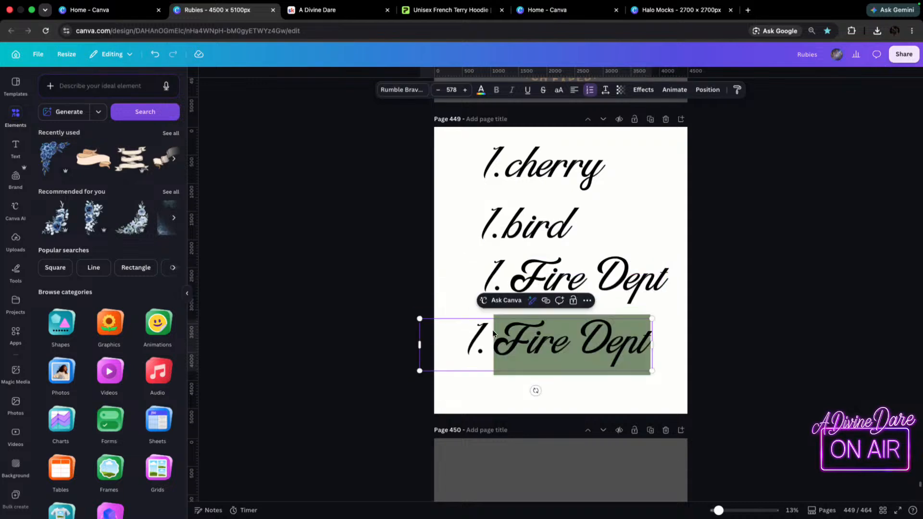
type("Big Foot")
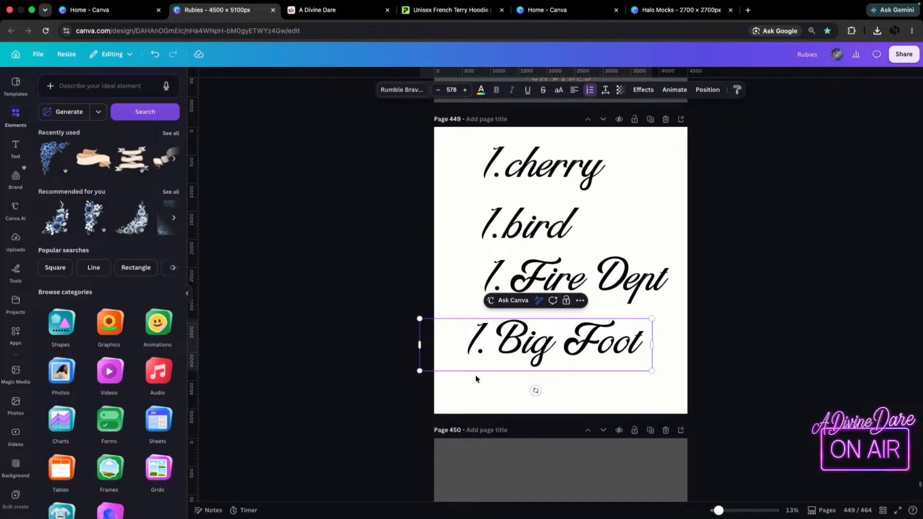
Try to select the list number in front of the Big Foot text.
double_click(472, 342)
double_click(472, 340)
left_click(472, 336)
double_click(471, 335)
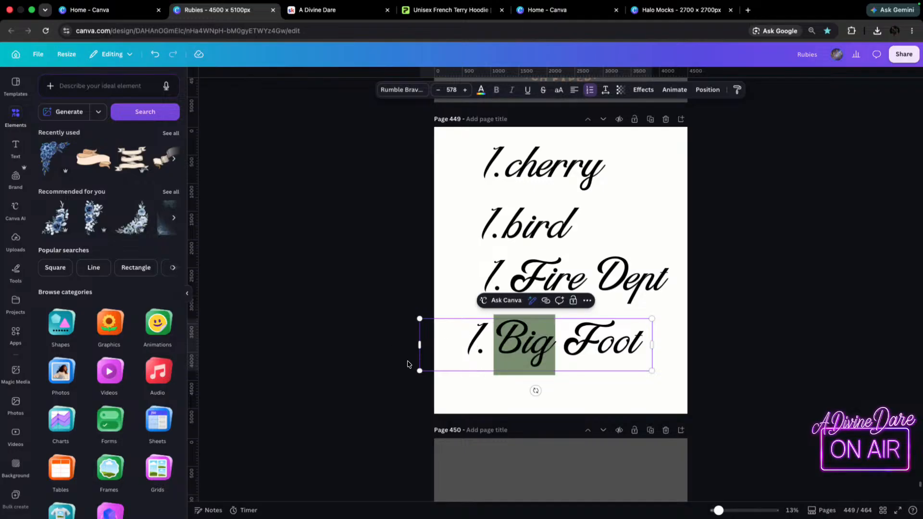
double_click(475, 334)
double_click(475, 333)
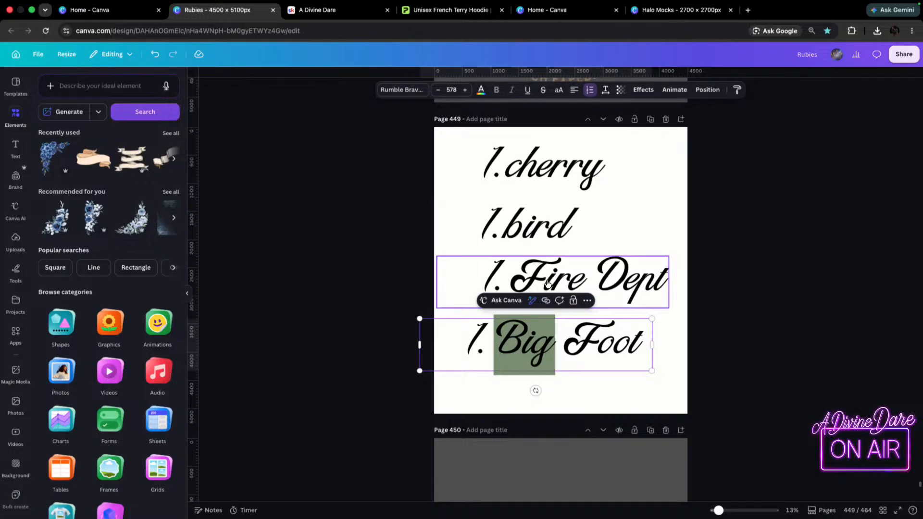
Reposition the cherry, bird, Fire Dept and Big Foot lines into an evenly spaced column on the page.
left_click(553, 165)
left_click_drag(619, 334, 633, 328)
left_click_drag(586, 283, 579, 283)
left_click_drag(522, 209, 529, 208)
left_click_drag(548, 168, 553, 168)
Convert all four text lines on page 449 from numbered to bulleted list style.
left_click(321, 148)
left_click_drag(321, 148, 564, 405)
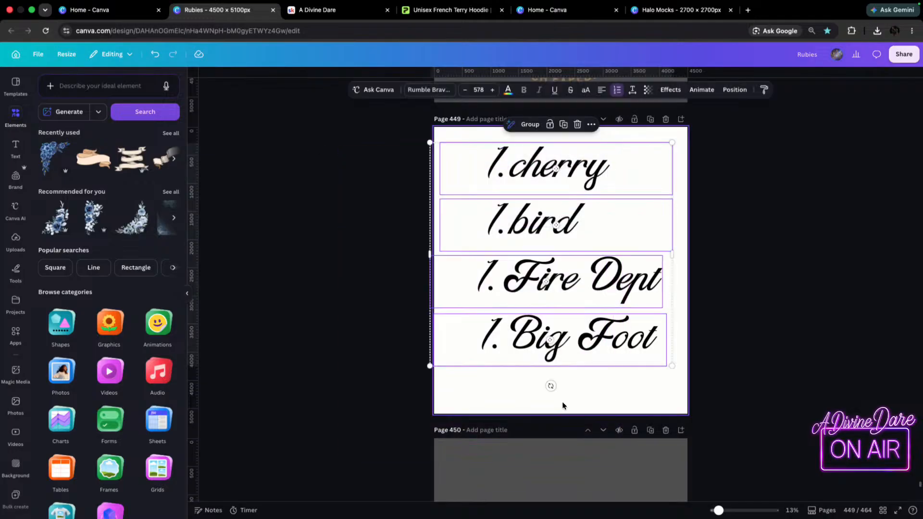
left_click(618, 90)
left_click(617, 90)
left_click(617, 90)
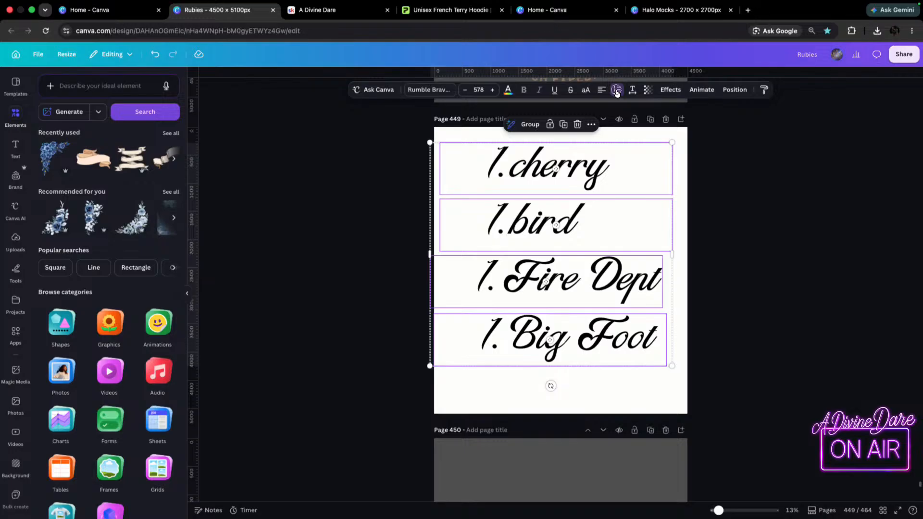
left_click(617, 90)
left_click(617, 91)
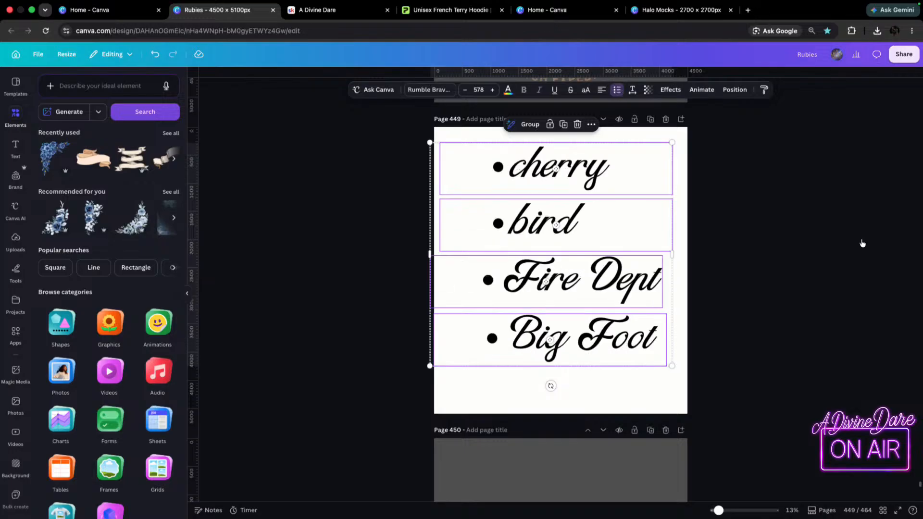
left_click(827, 215)
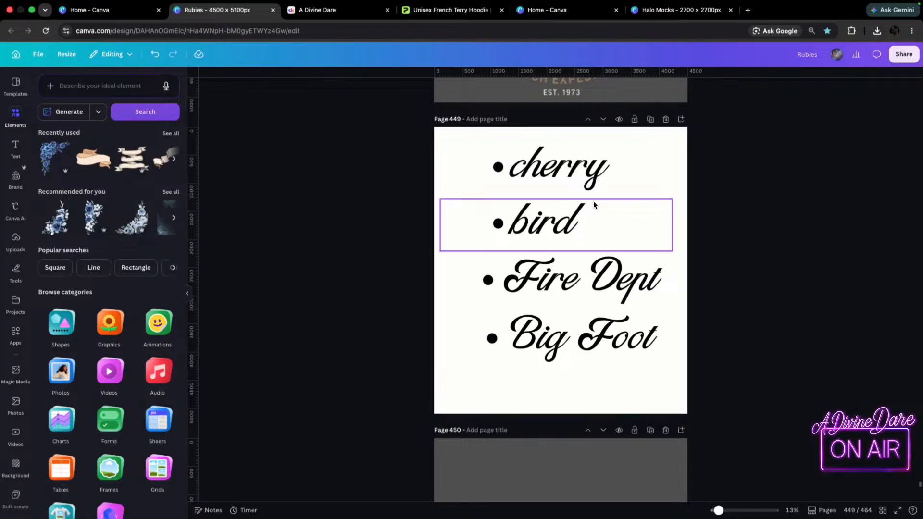
Look through the penguin, Sweet Cherry Season and Wild & Free sasquatch artwork on pages 444 to 448, ending at the list page.
left_click(588, 163)
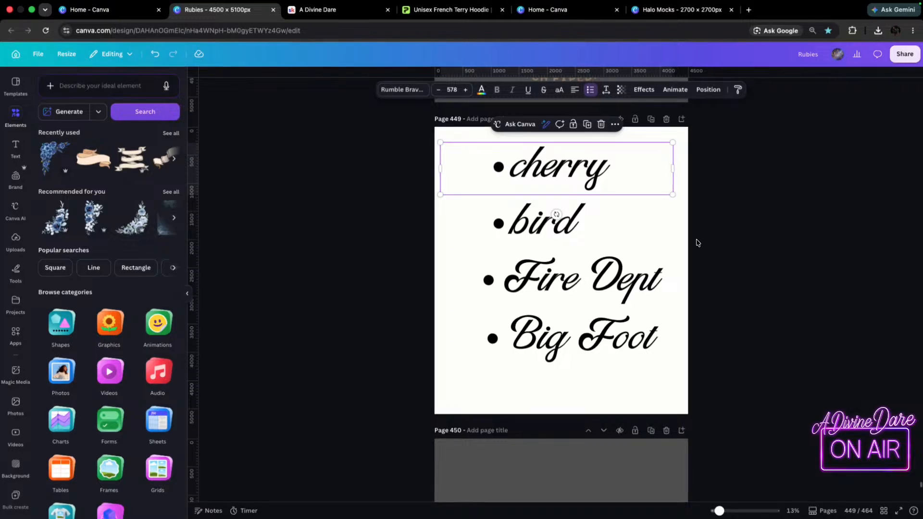
scroll(696, 243, "up", 20)
scroll(729, 285, "up", 3)
scroll(729, 285, "down", 8)
scroll(722, 332, "up", 5)
scroll(721, 335, "down", 5)
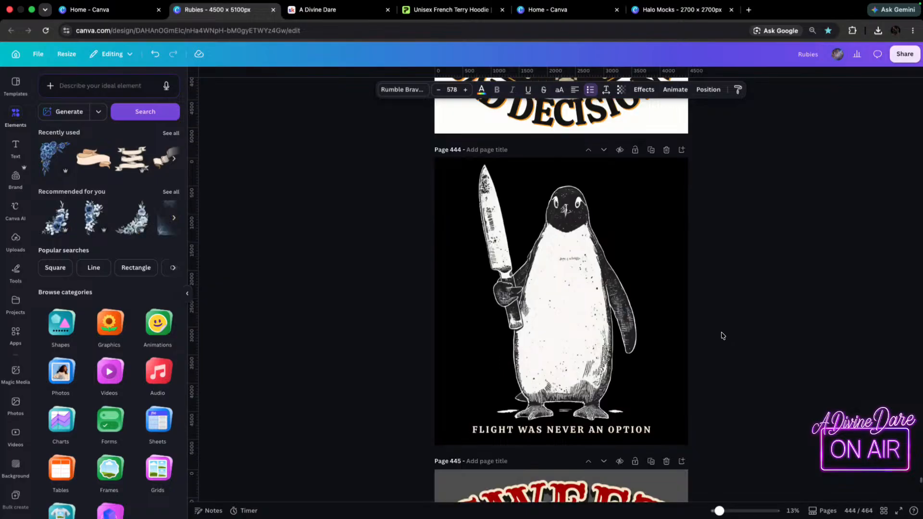
scroll(721, 334, "down", 5)
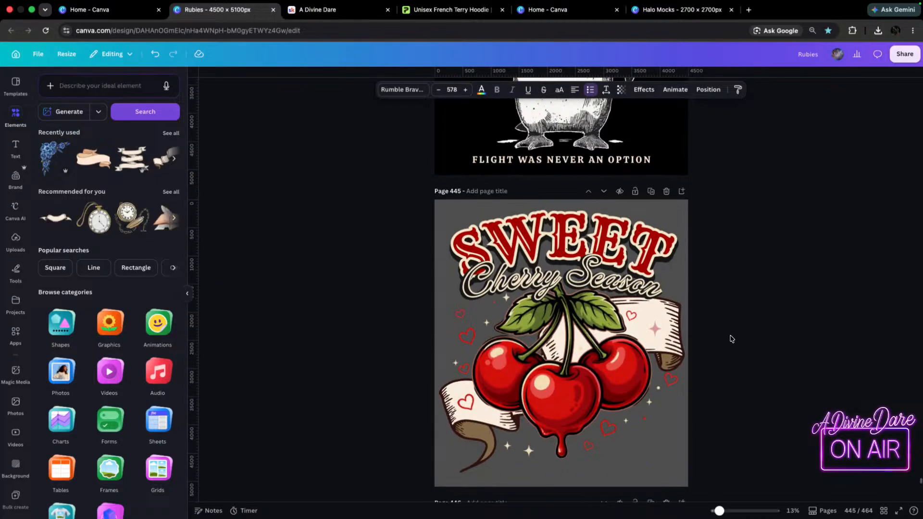
scroll(723, 341, "down", 10)
scroll(730, 339, "down", 6)
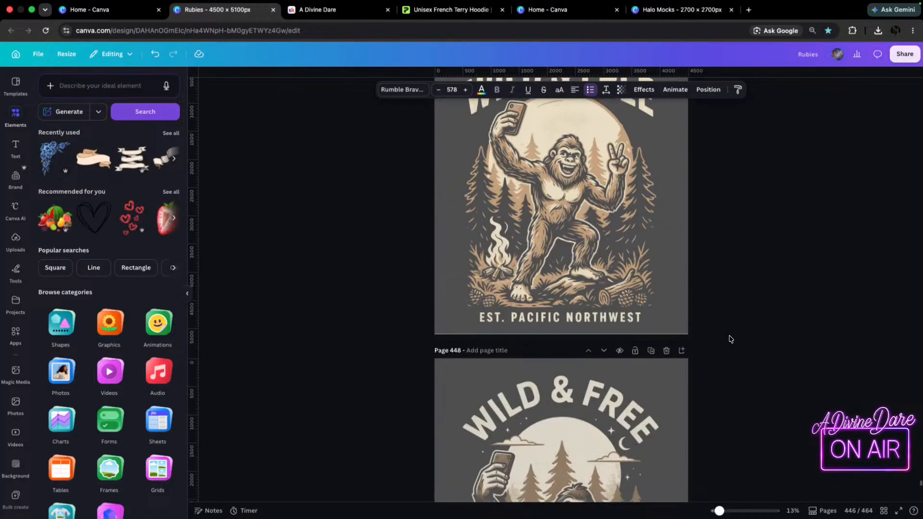
scroll(730, 339, "down", 3)
scroll(729, 339, "down", 8)
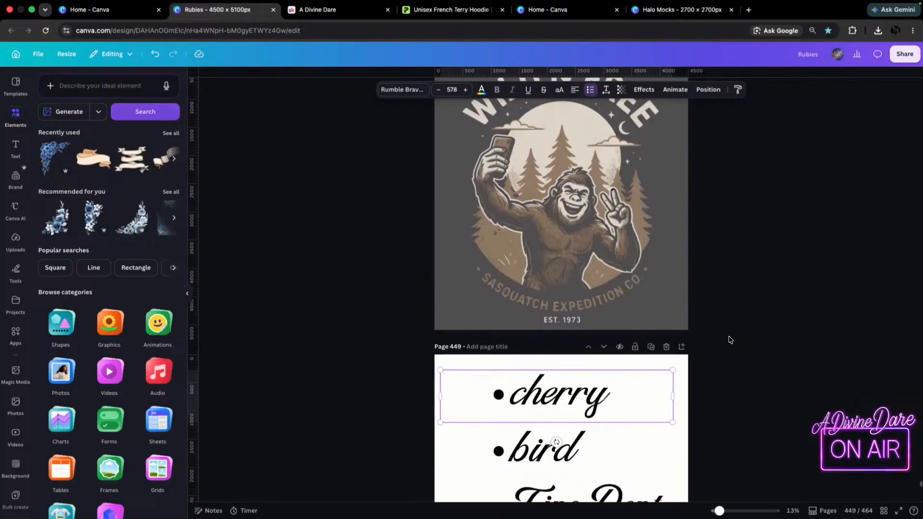
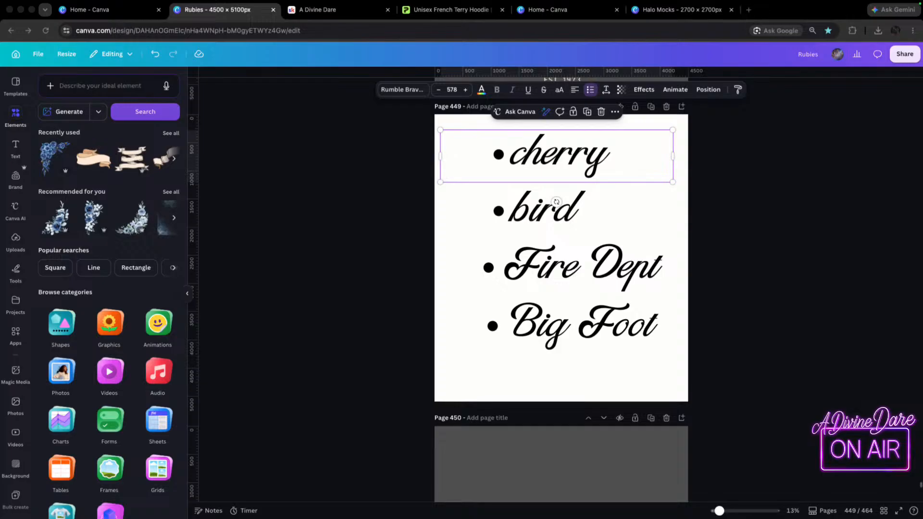
Rearrange the browser tabs so the second Canva home page and Halo Mocks come before the Unisex French Terry Hoodie page.
scroll(663, 249, "up", 10)
scroll(663, 248, "up", 15)
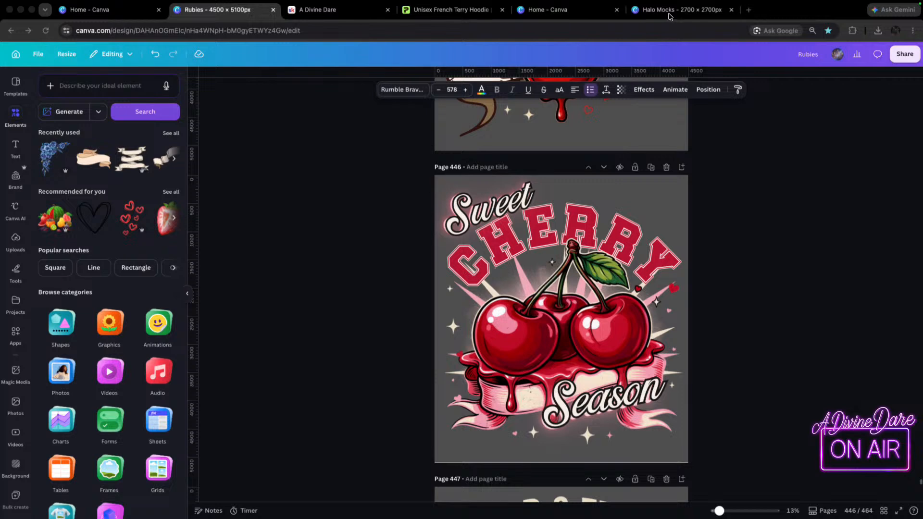
left_click_drag(431, 13, 548, 18)
left_click(440, 11)
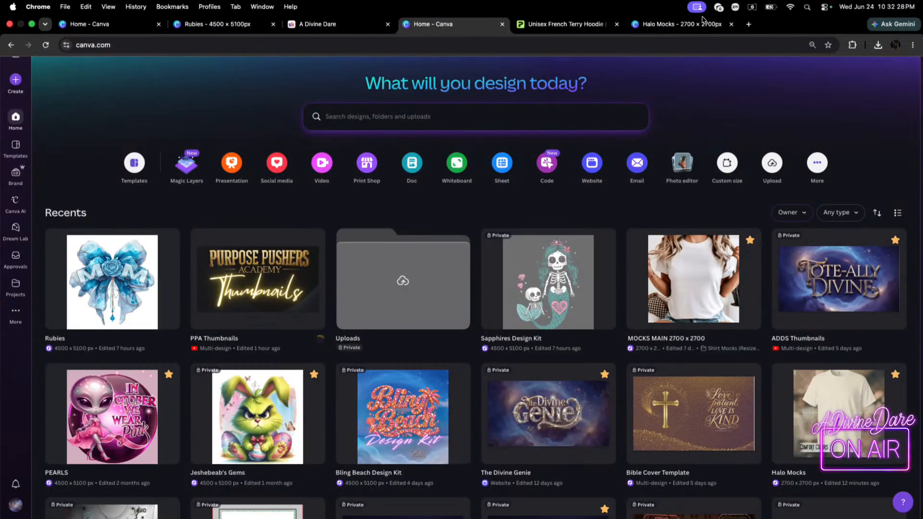
left_click_drag(645, 23, 580, 31)
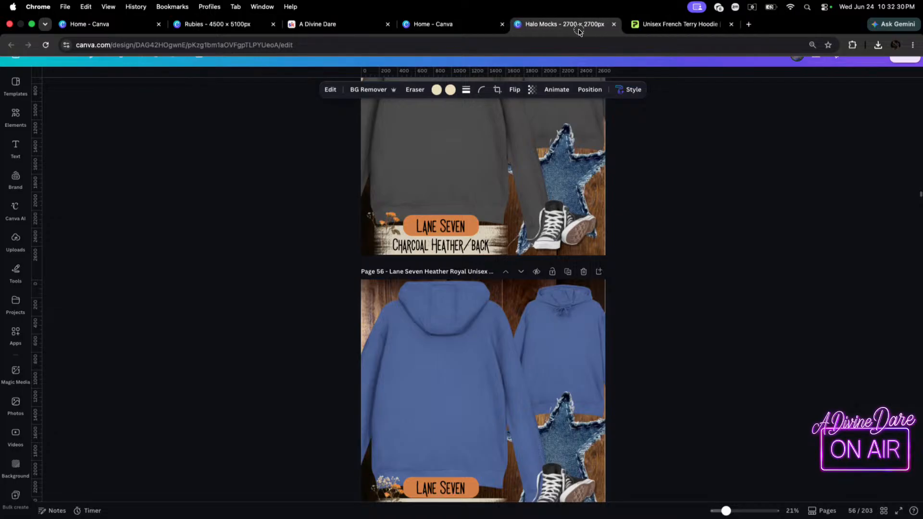
Look through the open A Divine Dare community, Canva home and Halo Mocks pages, ending back in the Rubies design.
left_click(195, 27)
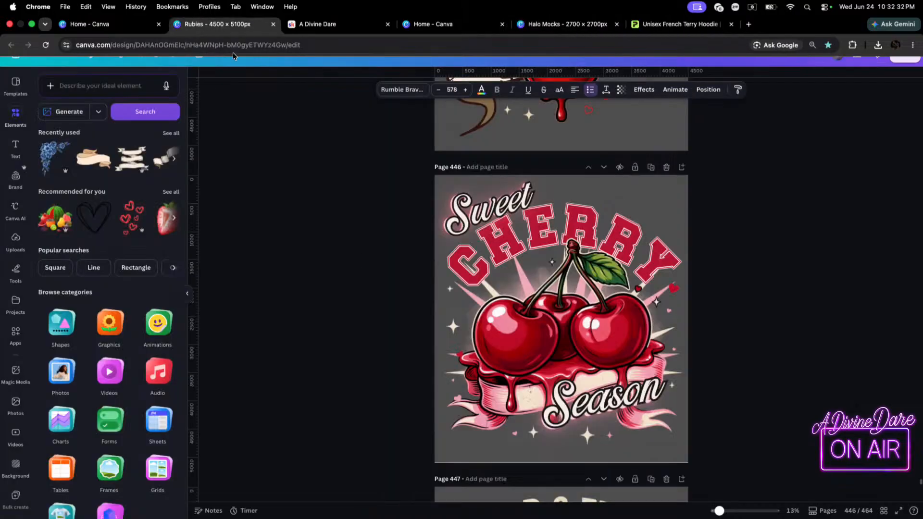
left_click(331, 24)
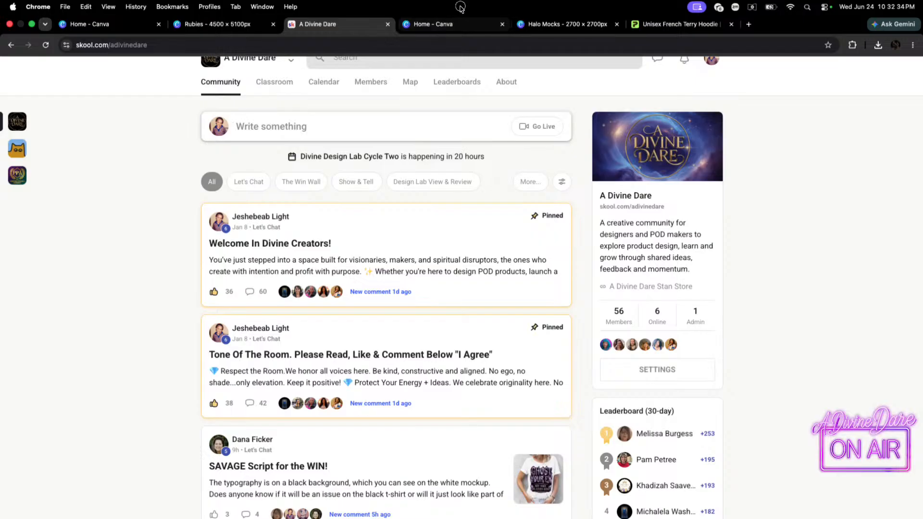
left_click(446, 25)
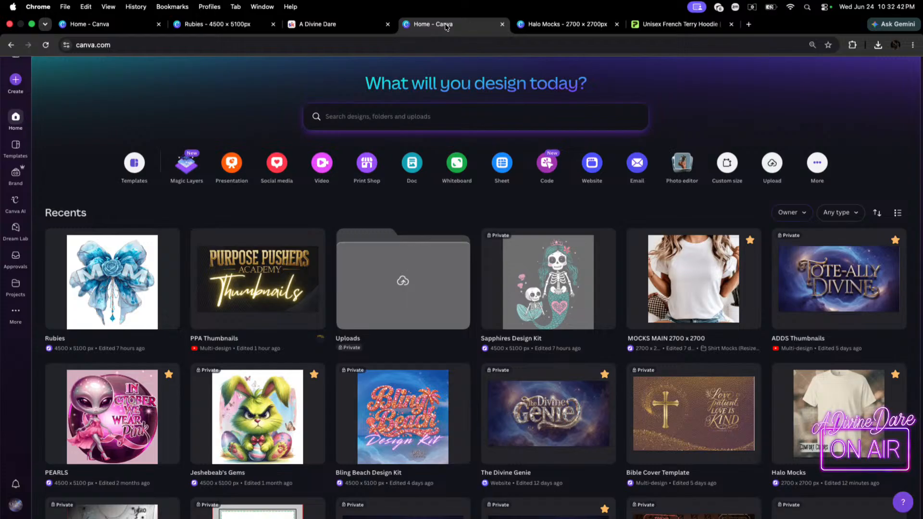
left_click(561, 29)
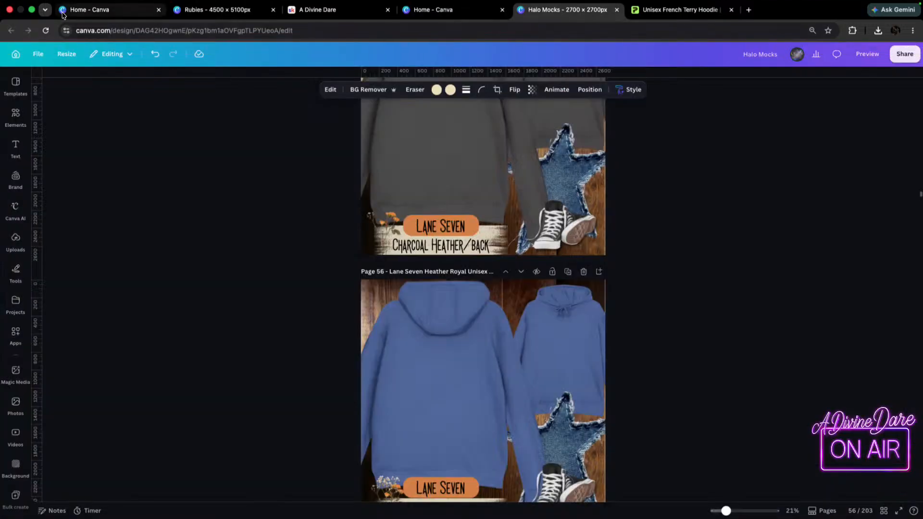
mouse_move(85, 2)
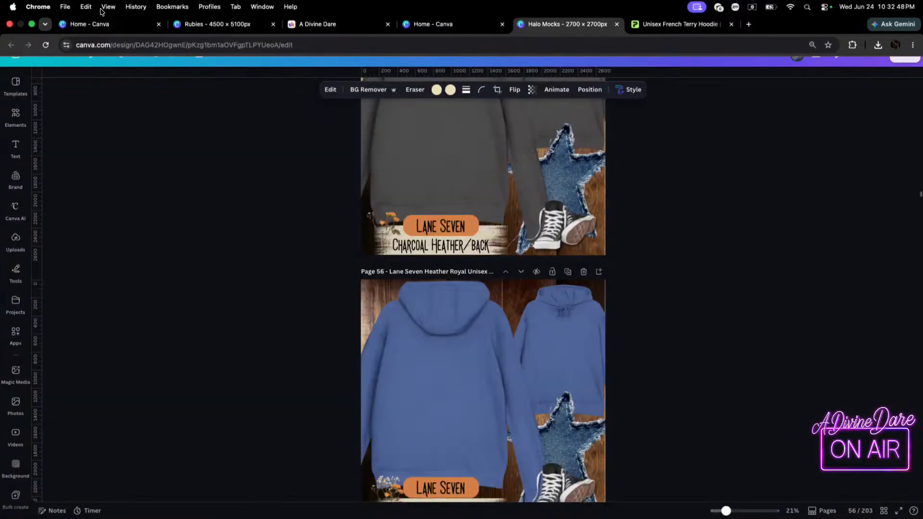
left_click(225, 25)
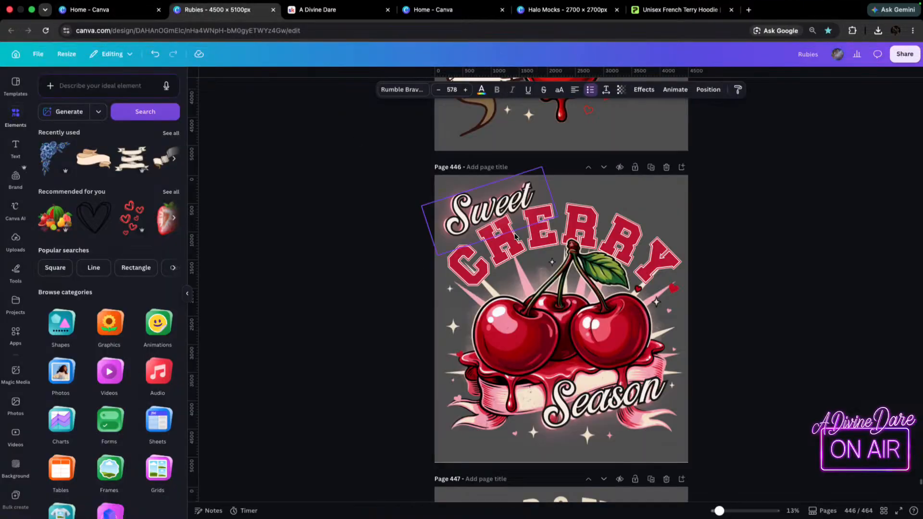
Examine the Sweet Cherry Season artwork and the flaming skeleton Department Bad Decisions artwork on page 443 at different magnifications.
scroll(613, 328, "down", 2)
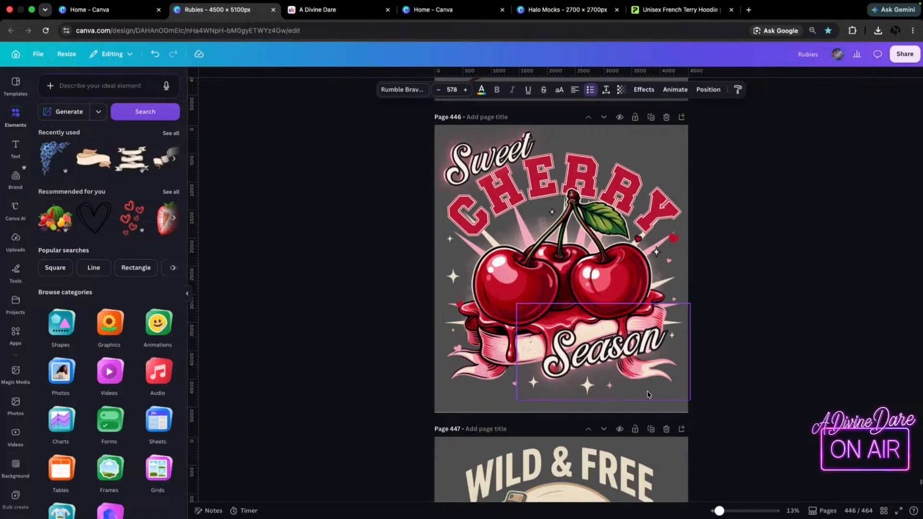
scroll(647, 394, "up", 15)
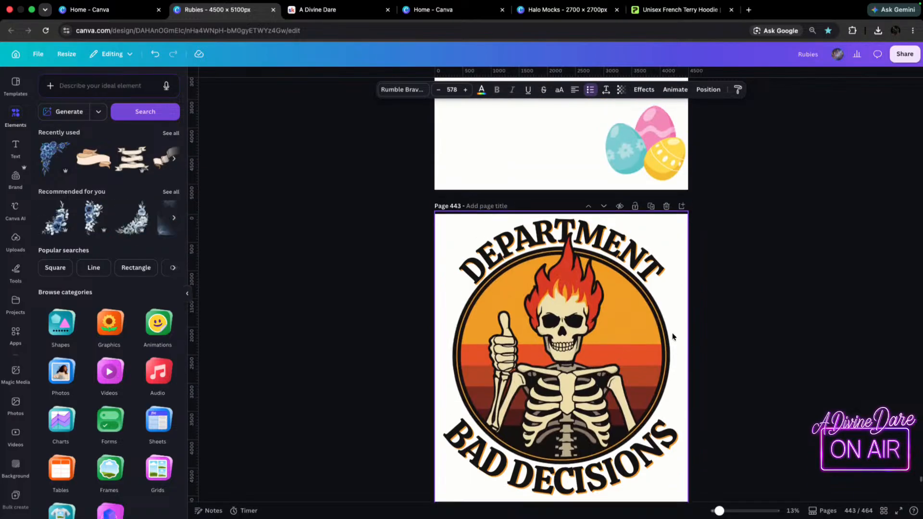
scroll(748, 318, "down", 2)
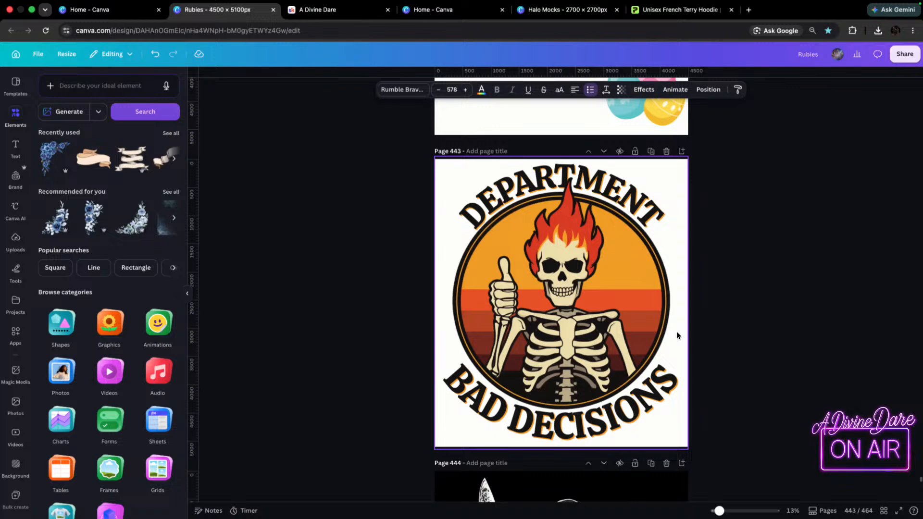
left_click(720, 321)
scroll(720, 325, "down", 3)
scroll(726, 335, "up", 4)
scroll(728, 338, "down", 2)
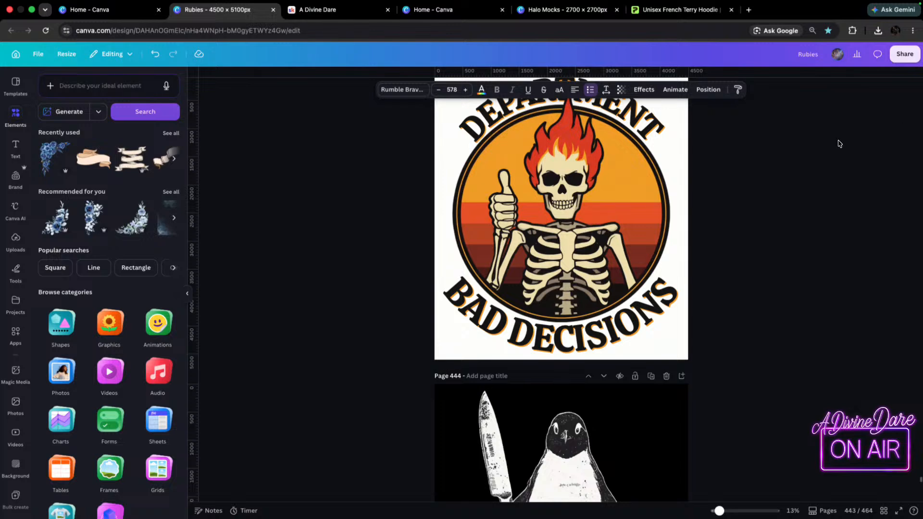
scroll(726, 279, "up", 1)
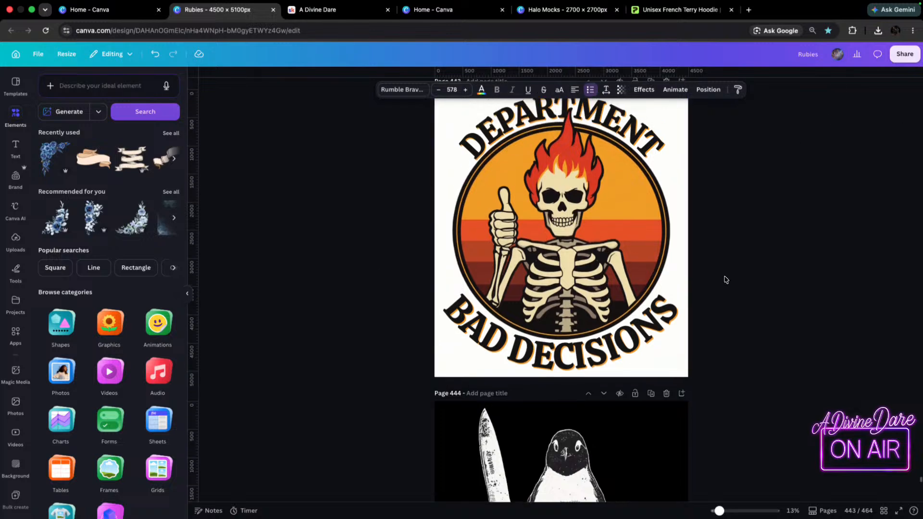
left_click_drag(719, 511, 732, 513)
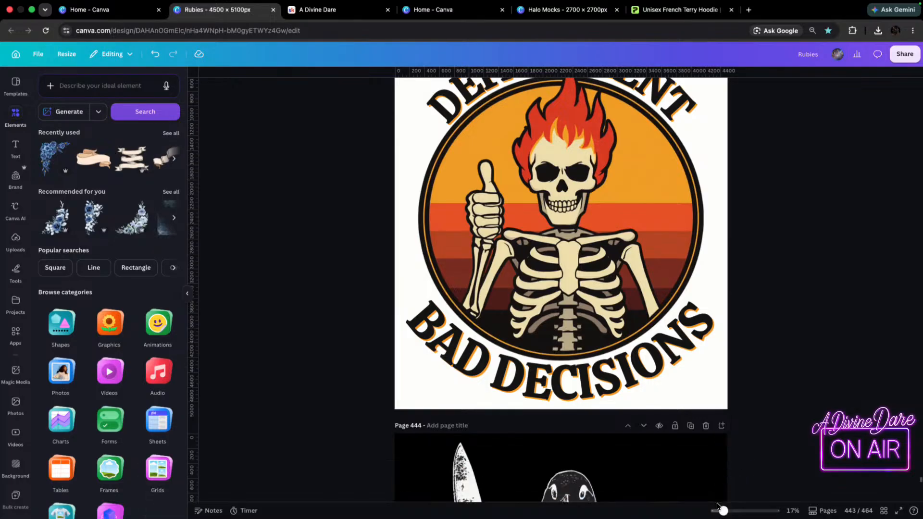
left_click_drag(721, 512, 716, 513)
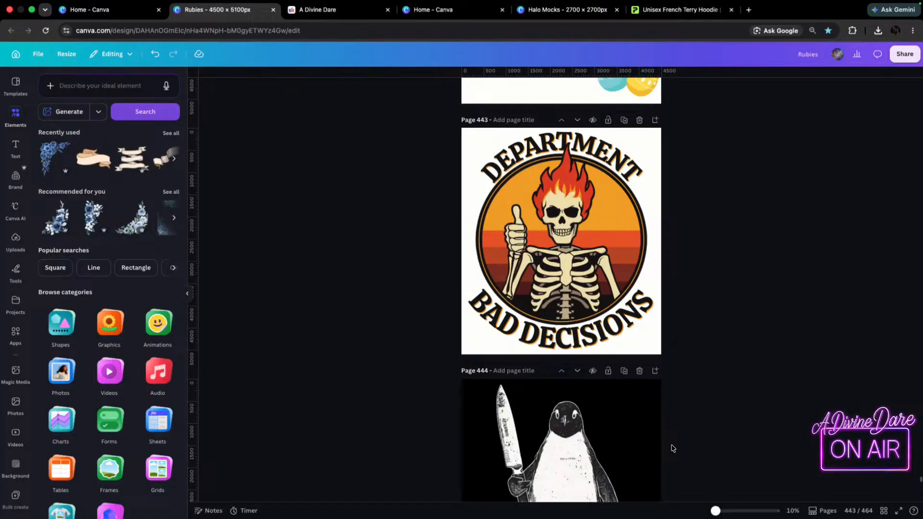
scroll(687, 269, "up", 2)
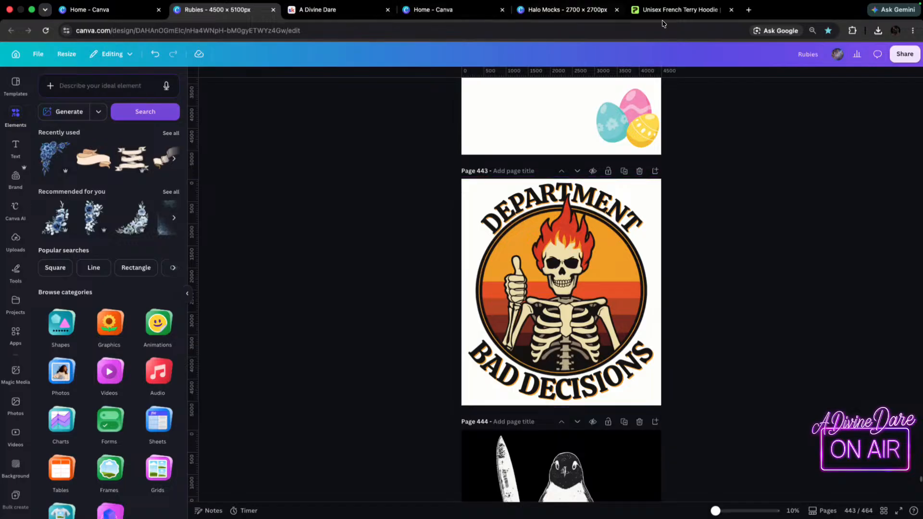
Open Dream Lab from the Canva home page and look over the most recent image generations.
left_click(97, 10)
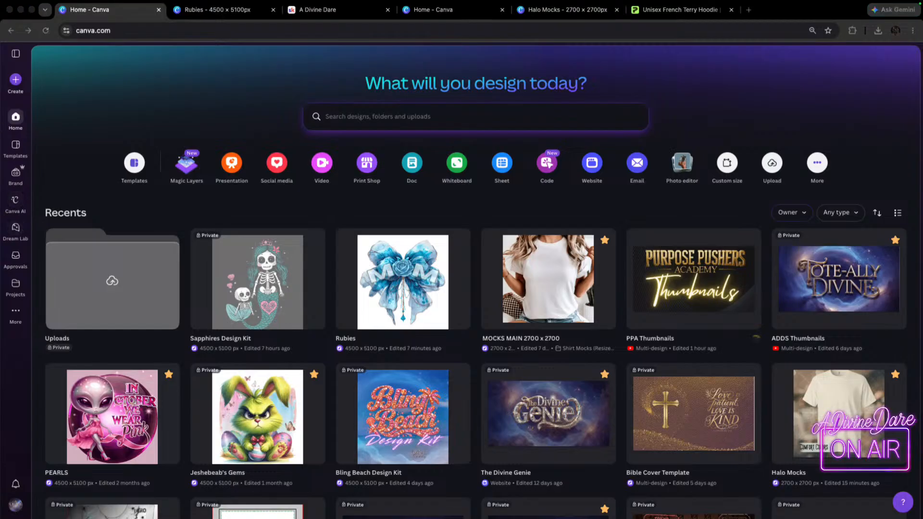
left_click(15, 229)
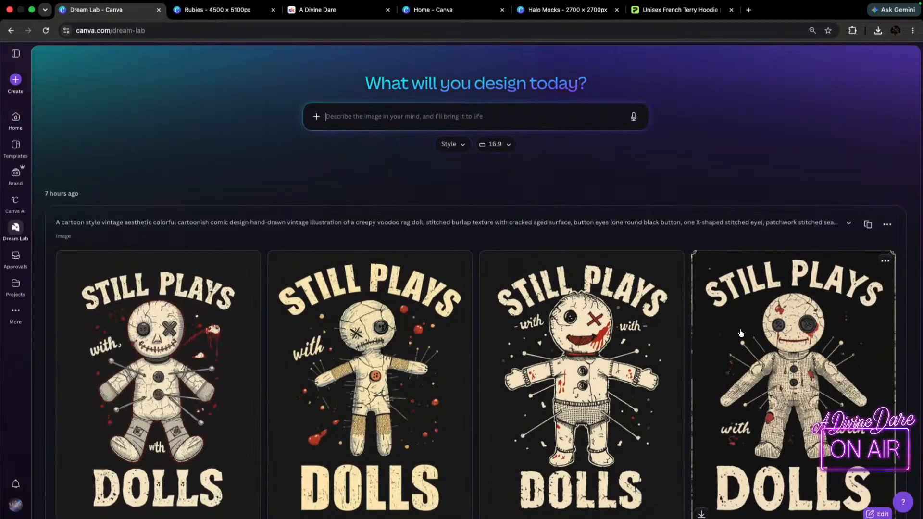
scroll(747, 347, "down", 1)
scroll(747, 347, "down", 5)
scroll(747, 347, "up", 6)
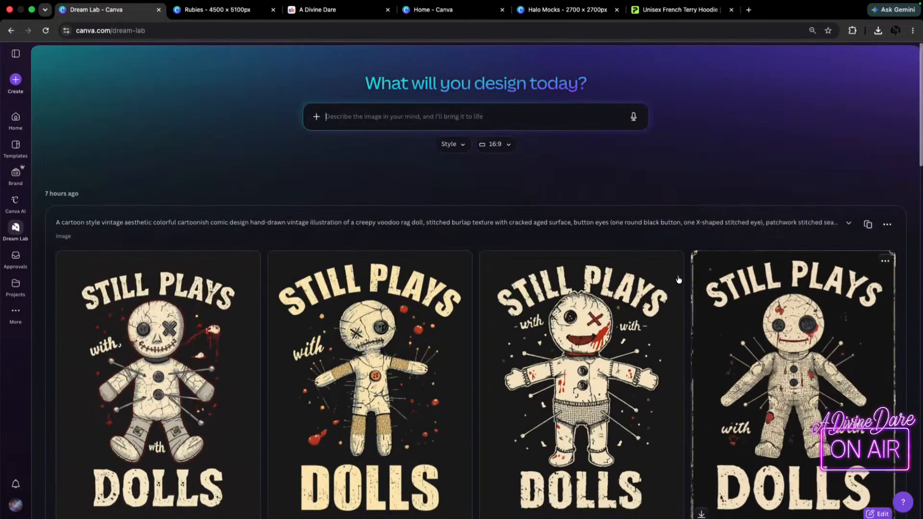
Return to the Rubies design and examine the lettering and skeleton of the Department Bad Decisions artwork again.
left_click(326, 9)
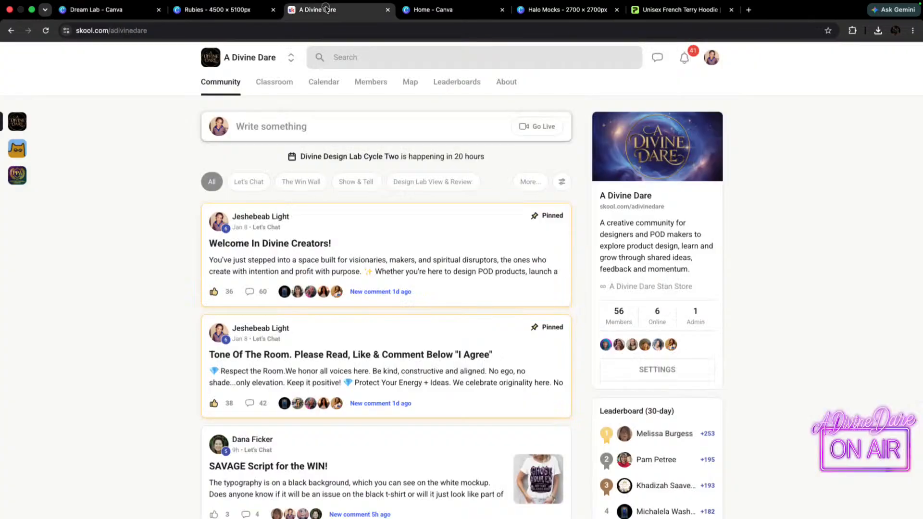
left_click(200, 12)
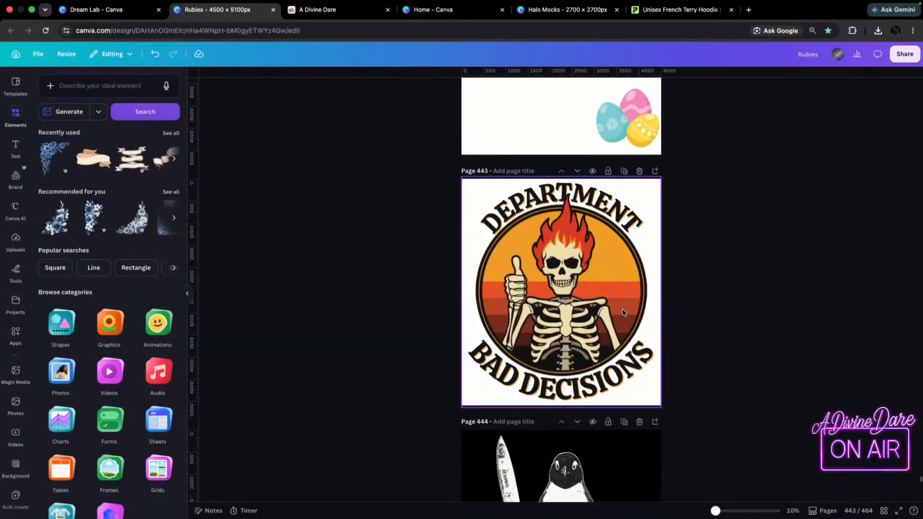
scroll(624, 310, "up", 1)
scroll(592, 233, "up", 3)
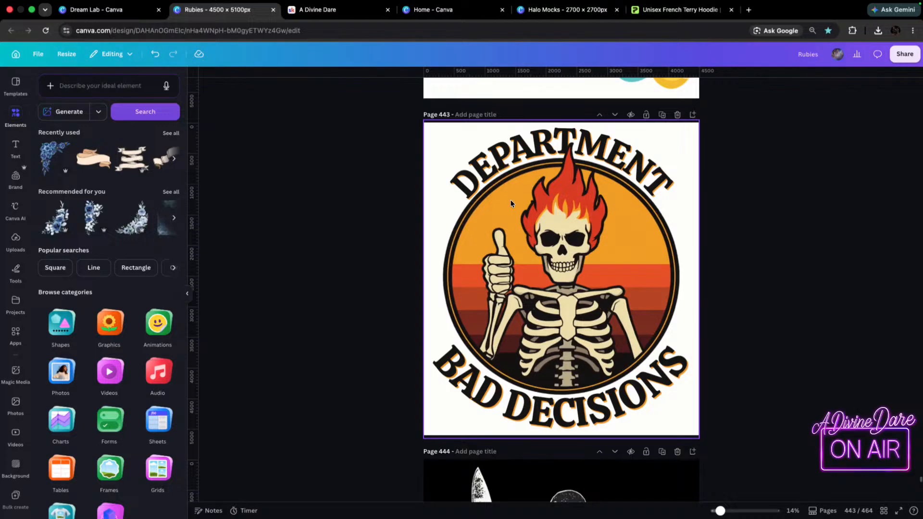
scroll(510, 202, "down", 2)
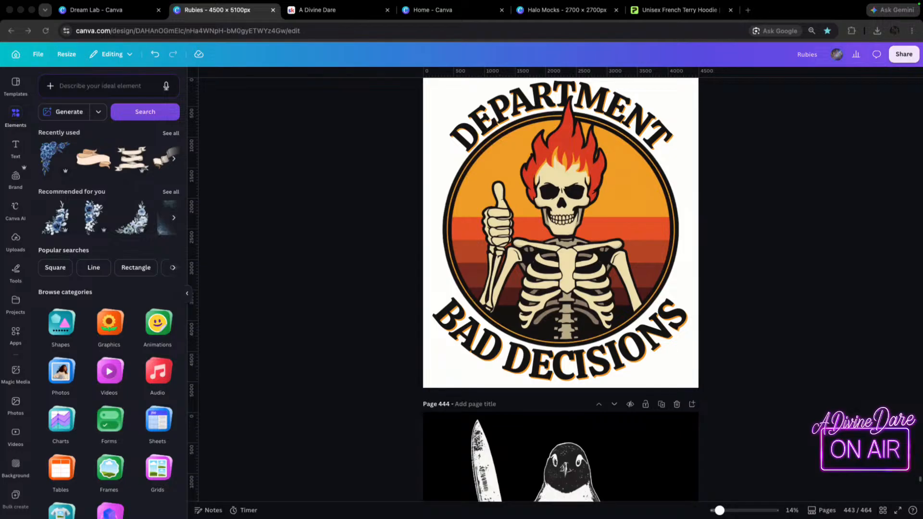
left_click_drag(720, 510, 714, 511)
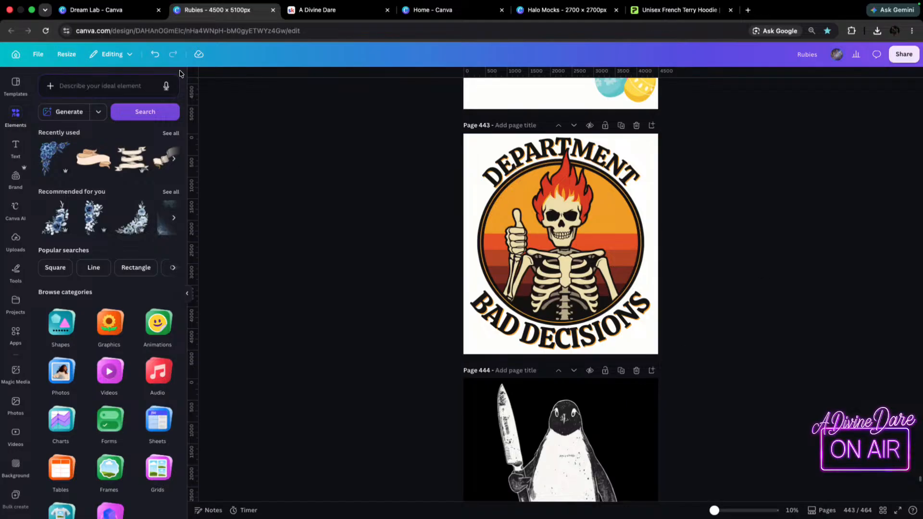
Find the earlier Department of Bad Decisions generations in Dream Lab and reuse their flaming skeleton prompt for a new image.
left_click(118, 10)
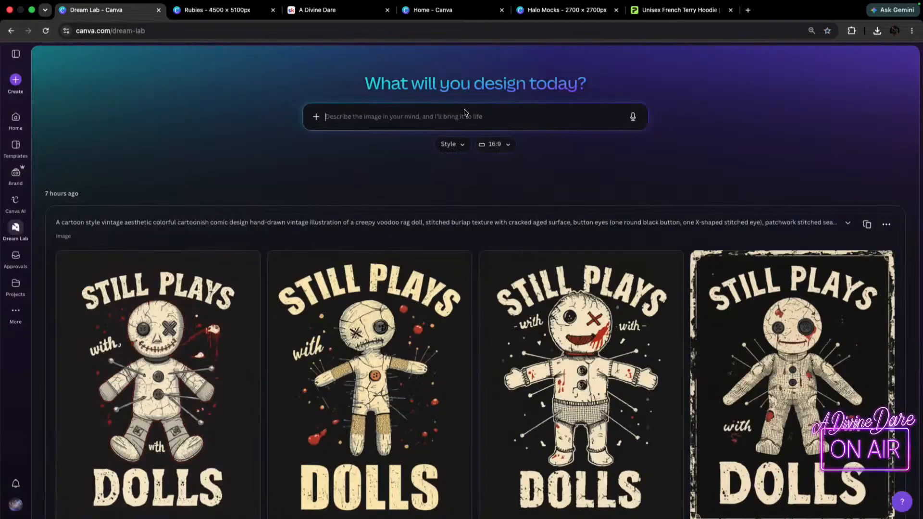
scroll(621, 268, "down", 10)
scroll(623, 289, "down", 20)
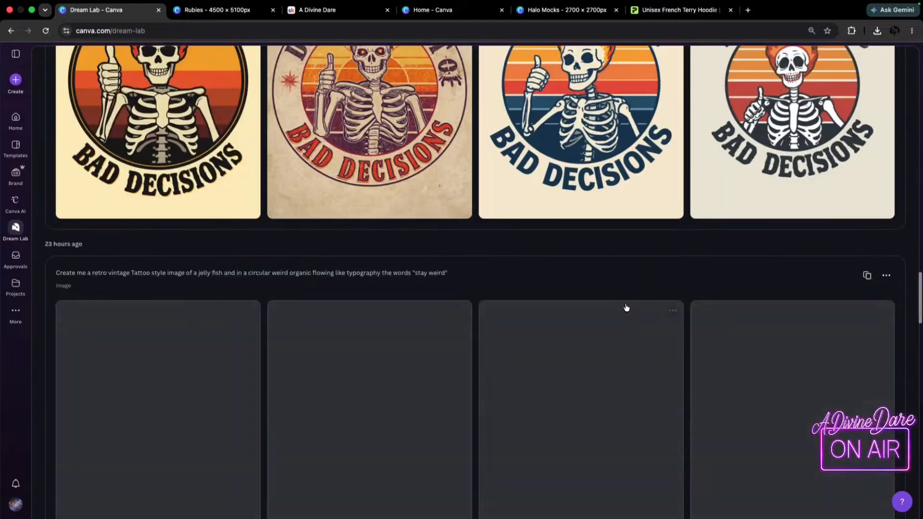
scroll(627, 308, "up", 5)
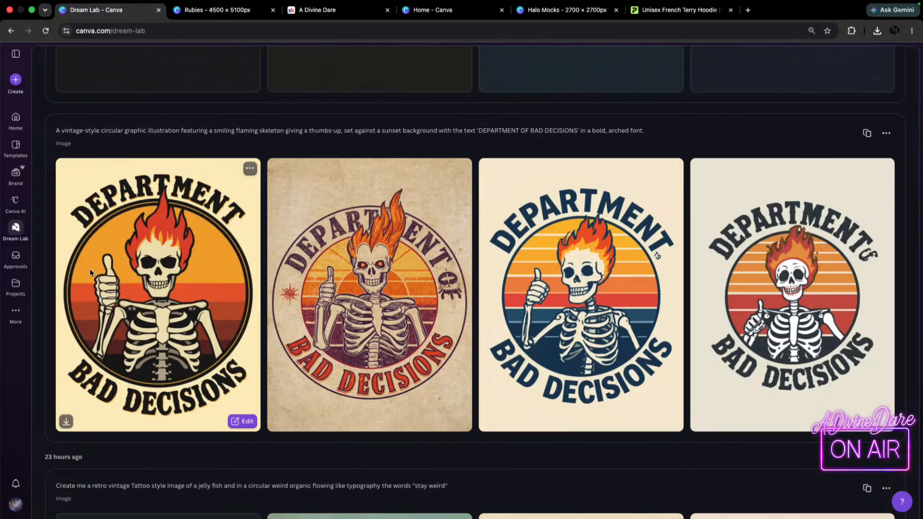
left_click(23, 325)
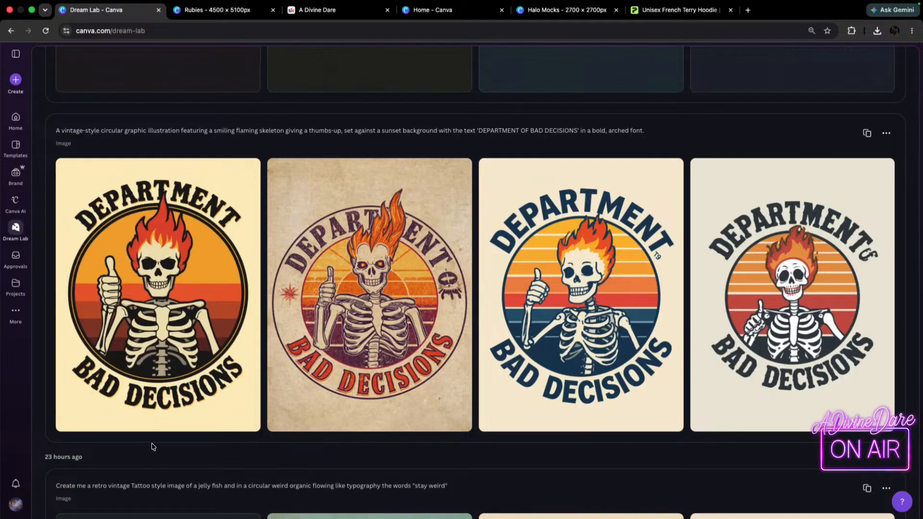
mouse_move(136, 322)
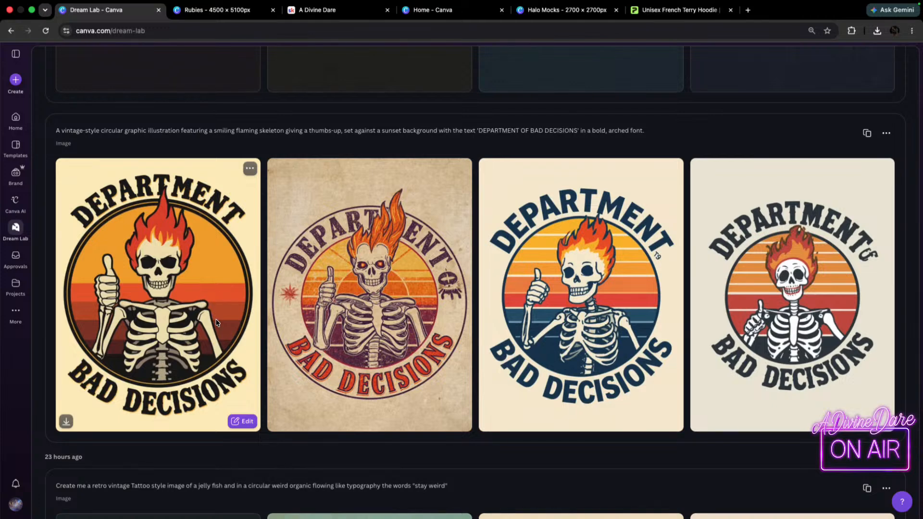
left_click(866, 133)
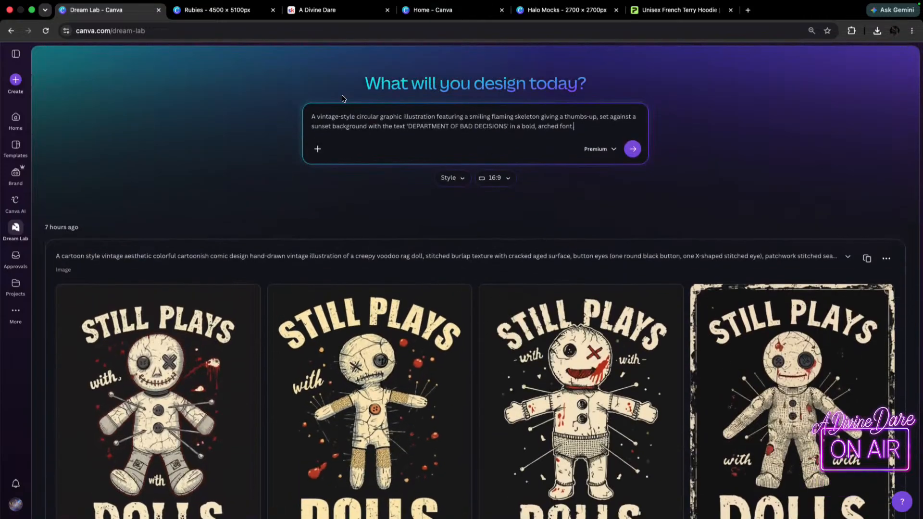
Add the word "distressed" before "vintage-style" in the reused prompt and generate the images.
left_click(317, 116)
type("distressed")
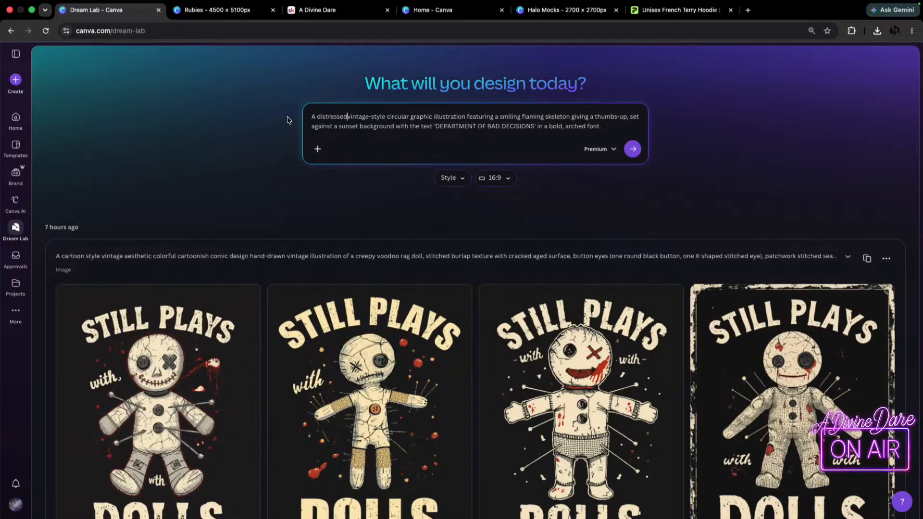
left_click(633, 149)
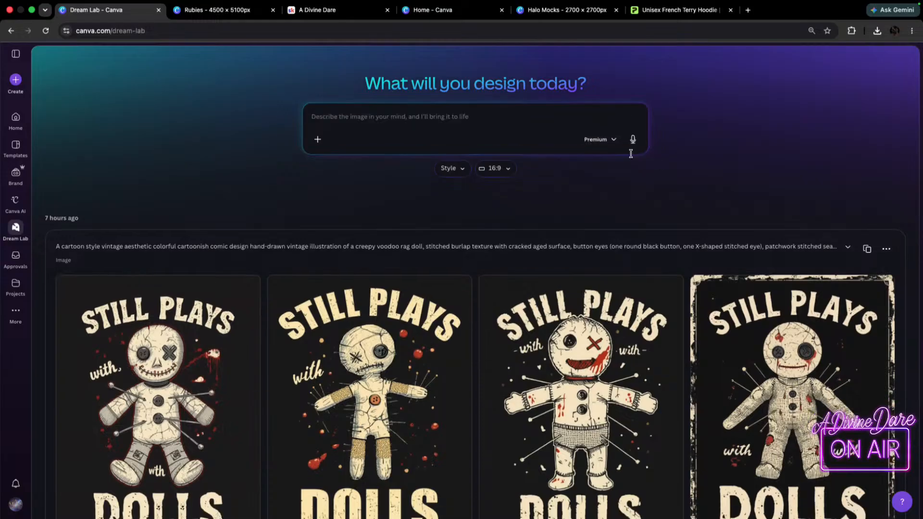
Examine the newly generated distressed Department of Bad Decisions images in Dream Lab.
scroll(111, 176, "down", 8)
mouse_move(110, 177)
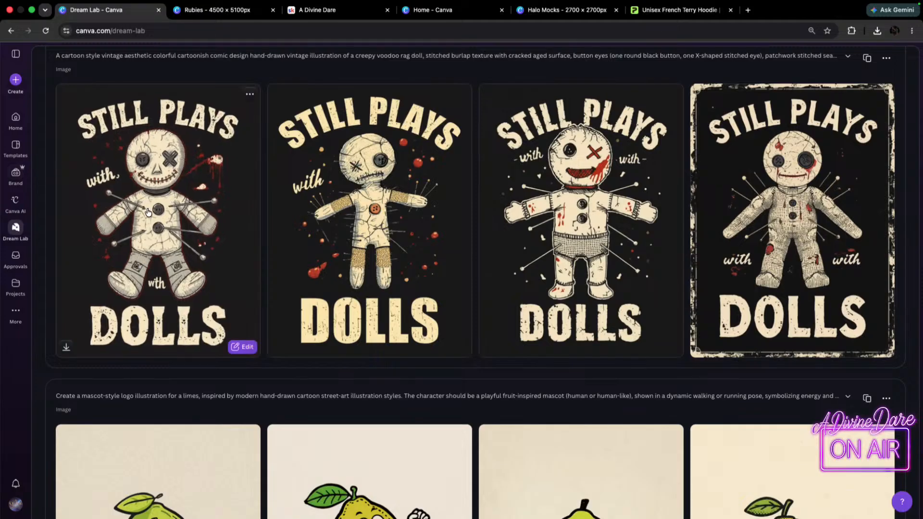
scroll(134, 127, "down", 7)
scroll(234, 342, "up", 12)
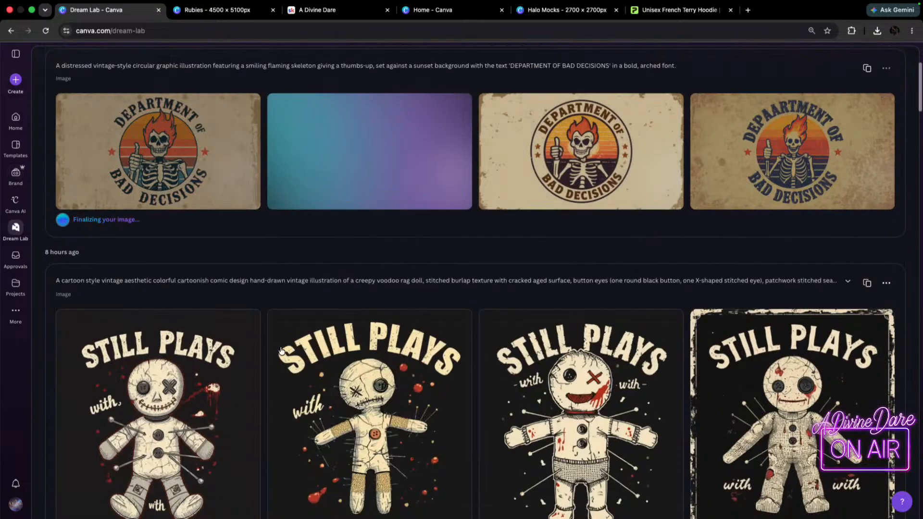
scroll(234, 343, "down", 15)
scroll(244, 239, "up", 15)
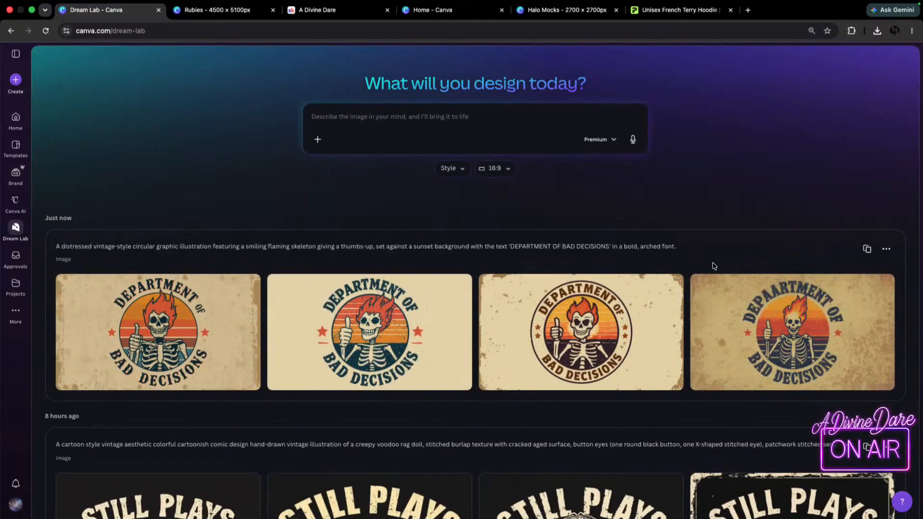
Set the Dream Lab image aspect ratio to 3:4 and the style to Fashion.
left_click(508, 172)
left_click(494, 285)
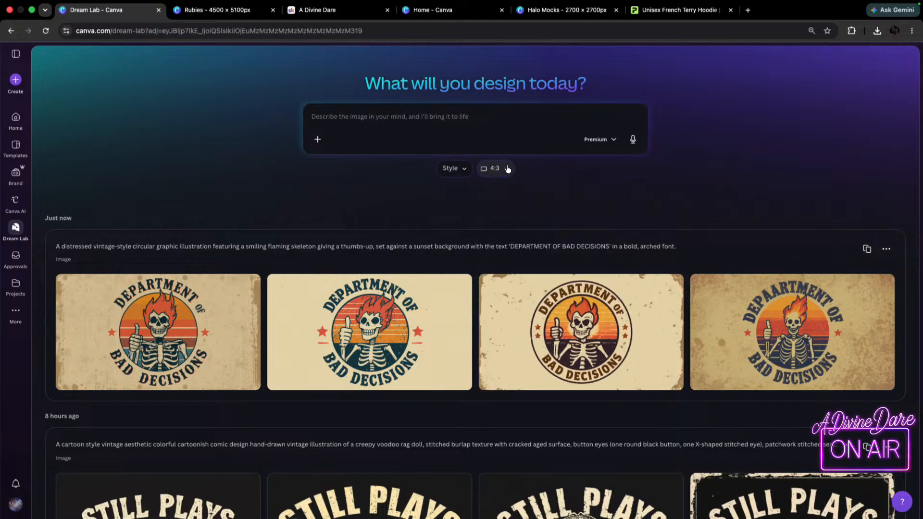
left_click(508, 169)
left_click(504, 288)
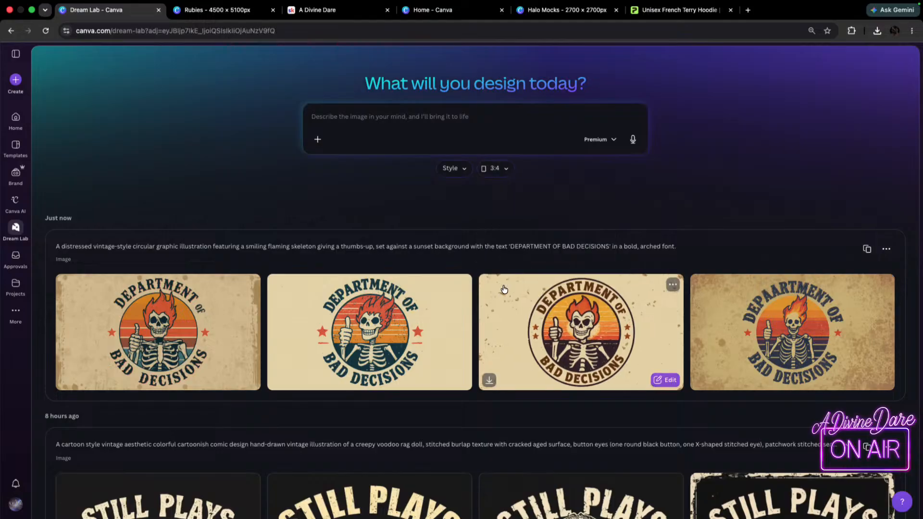
left_click(462, 169)
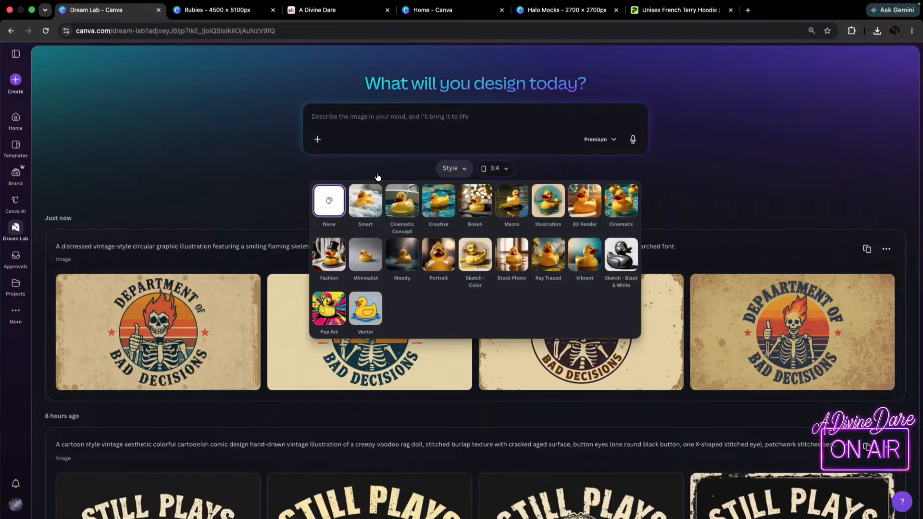
left_click(331, 262)
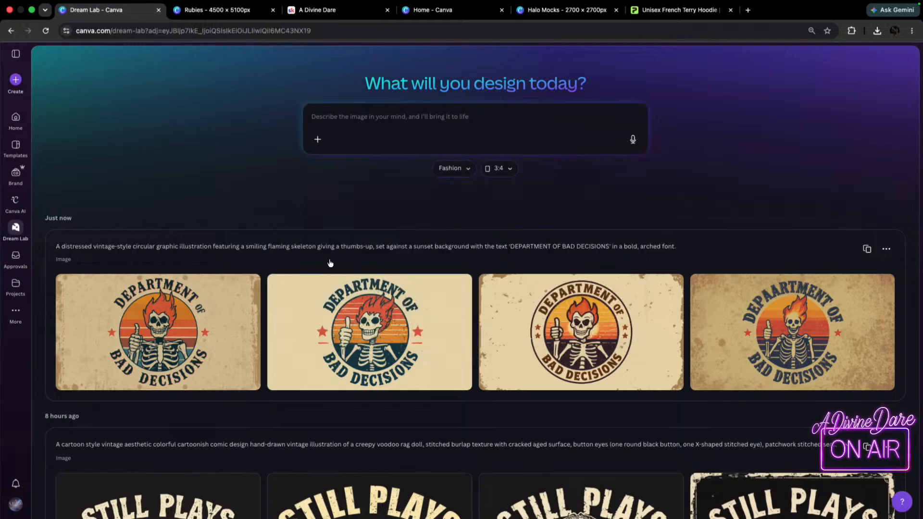
Reuse the distressed flaming skeleton prompt to generate new images and compare them with the previous set.
left_click(867, 248)
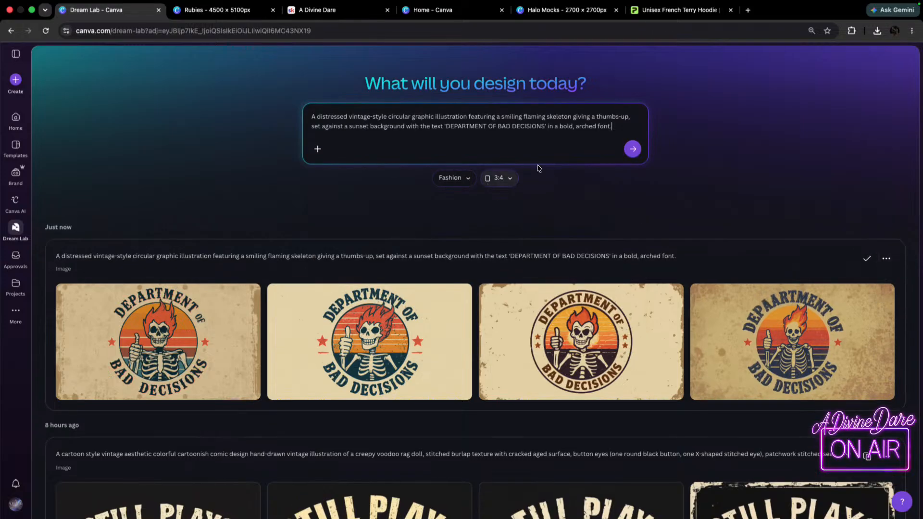
left_click(633, 149)
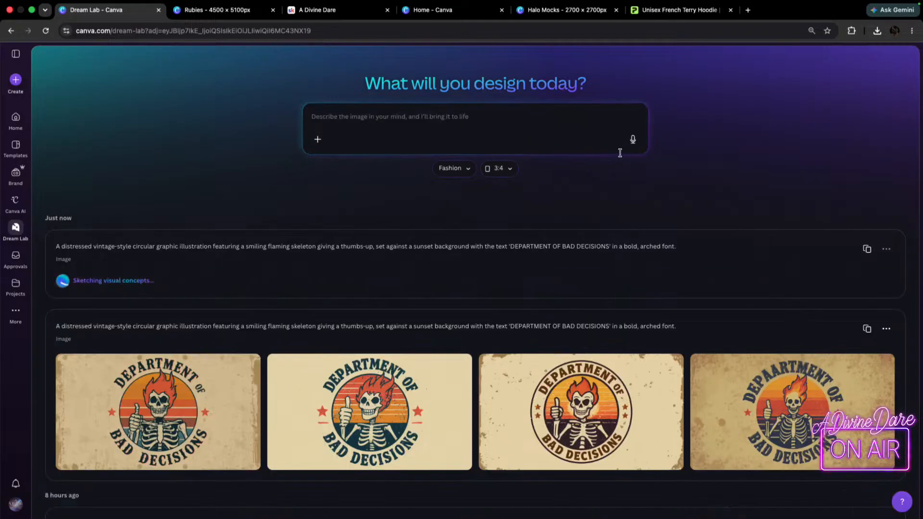
scroll(389, 416, "down", 8)
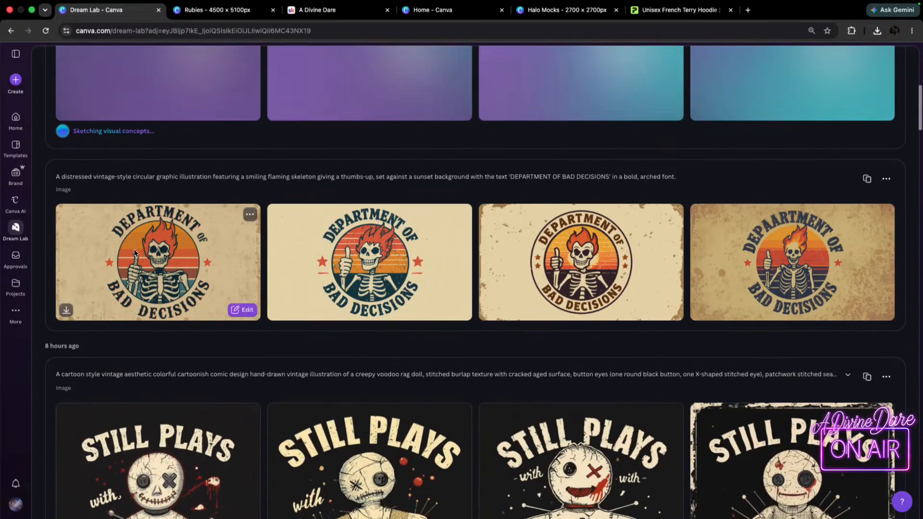
left_click(135, 258)
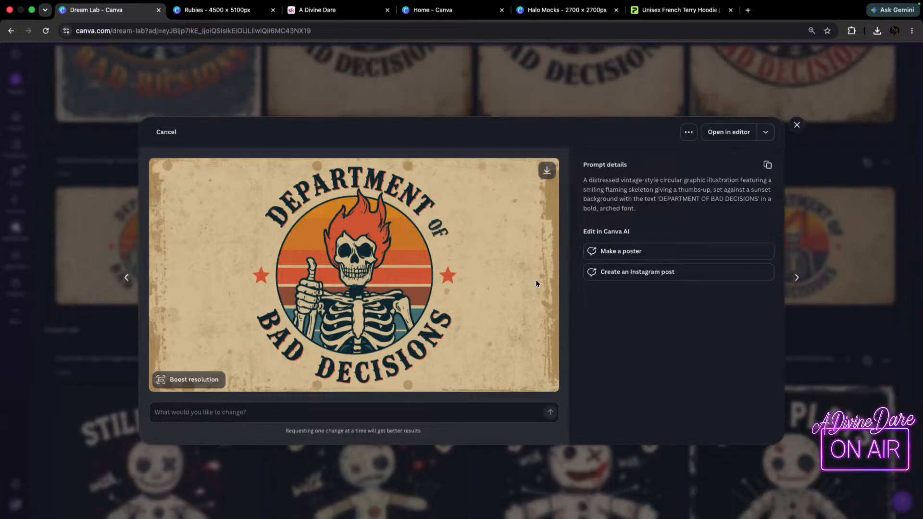
left_click(853, 130)
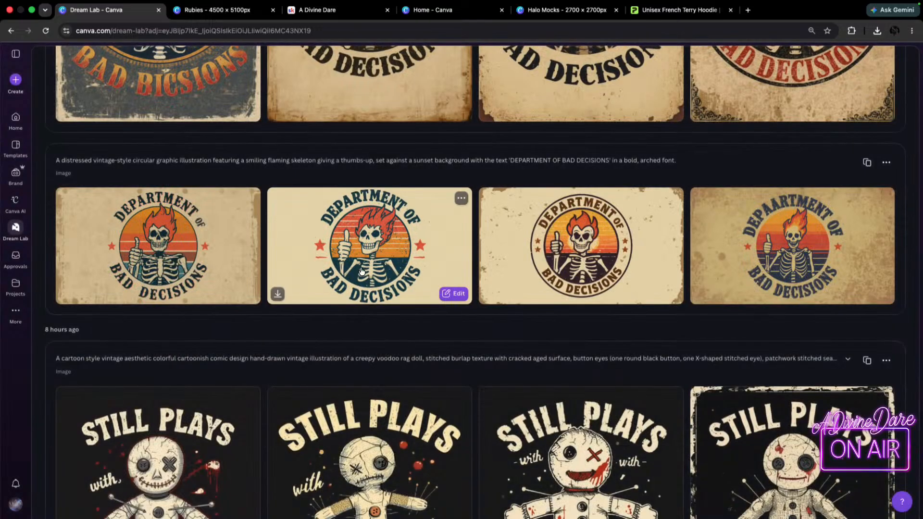
scroll(778, 239, "up", 10)
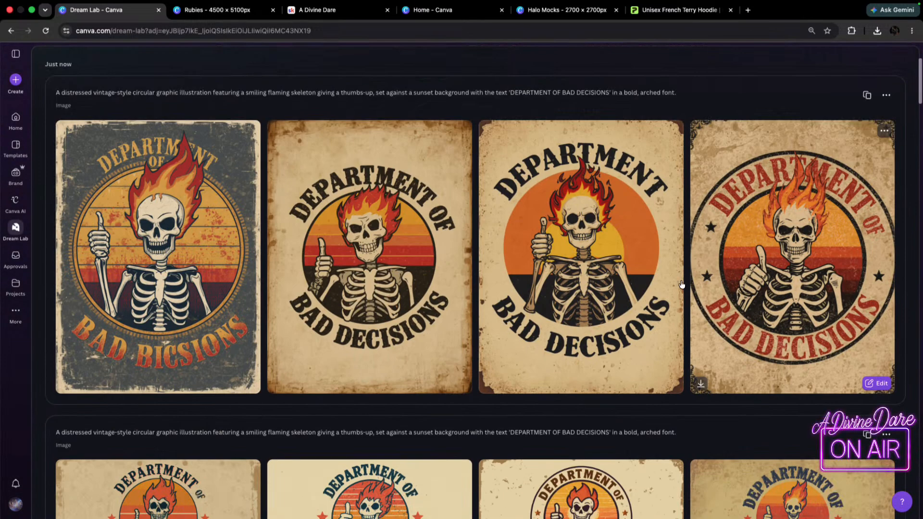
scroll(63, 409, "down", 3)
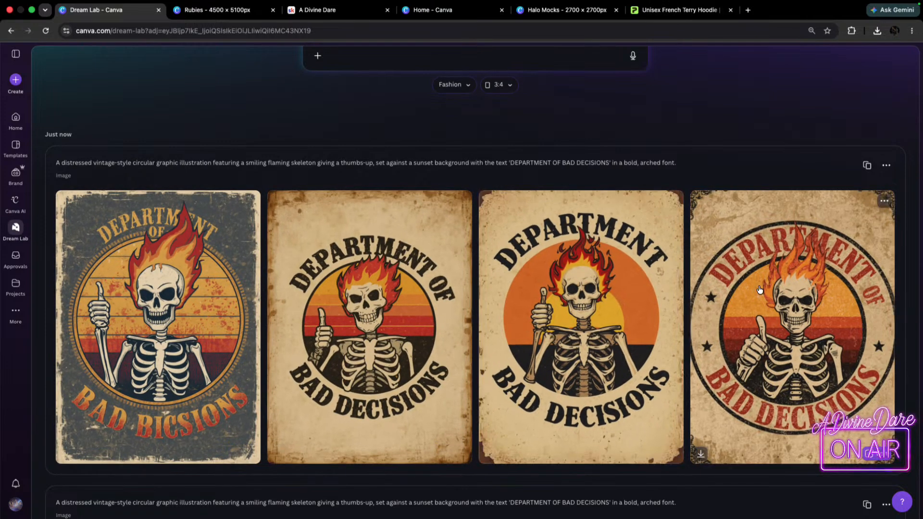
Regenerate the reused skeleton prompt with the style set to None and download the third image with the plain cream background.
left_click(868, 167)
left_click(455, 178)
left_click(326, 215)
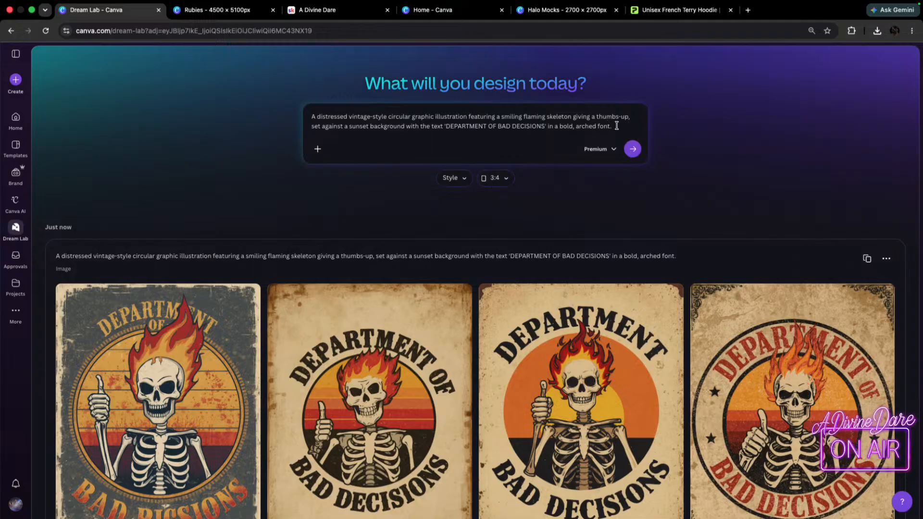
left_click(633, 149)
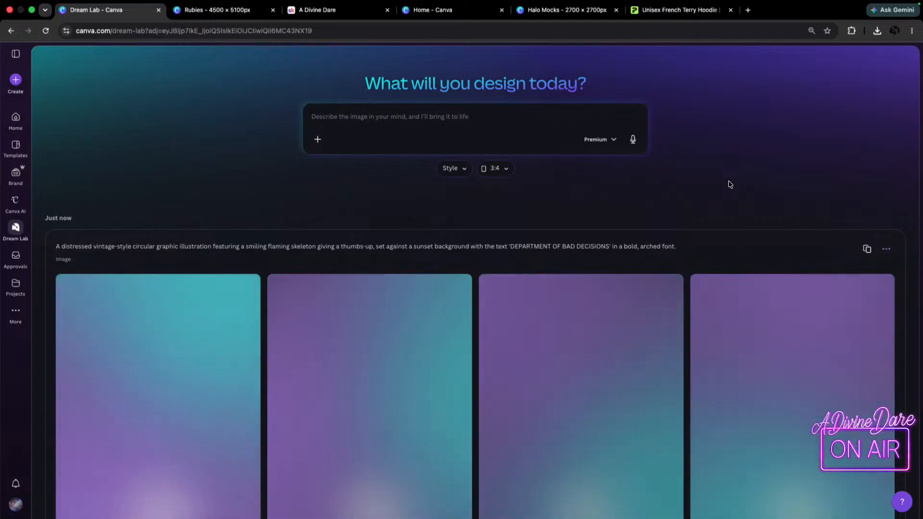
scroll(581, 305, "down", 3)
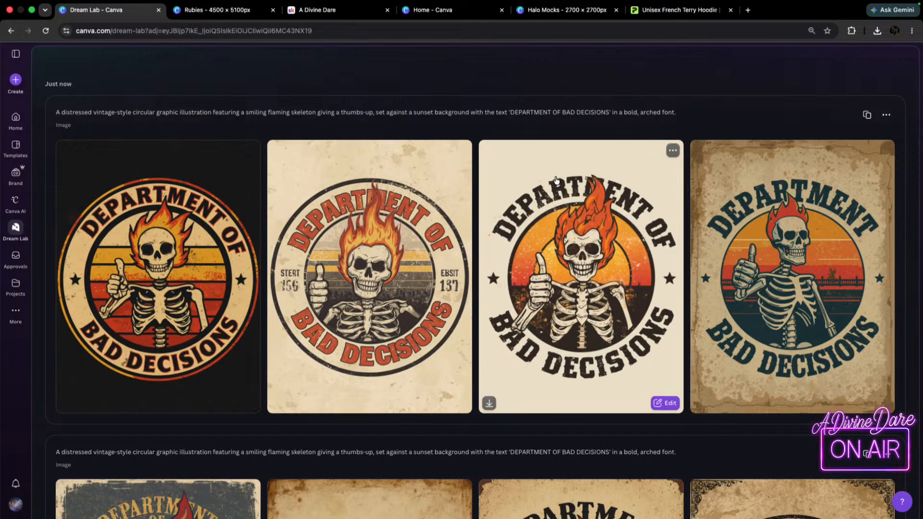
left_click(490, 404)
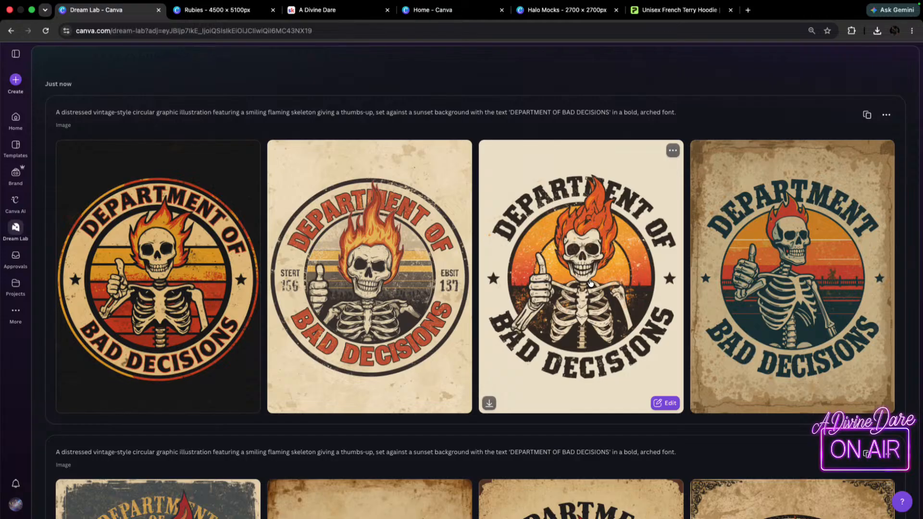
Reuse the prompt and insert "he's wearing a biker vest and riding I hardly David Son motorcycle" after "giving a thumbs-up,".
left_click(869, 118)
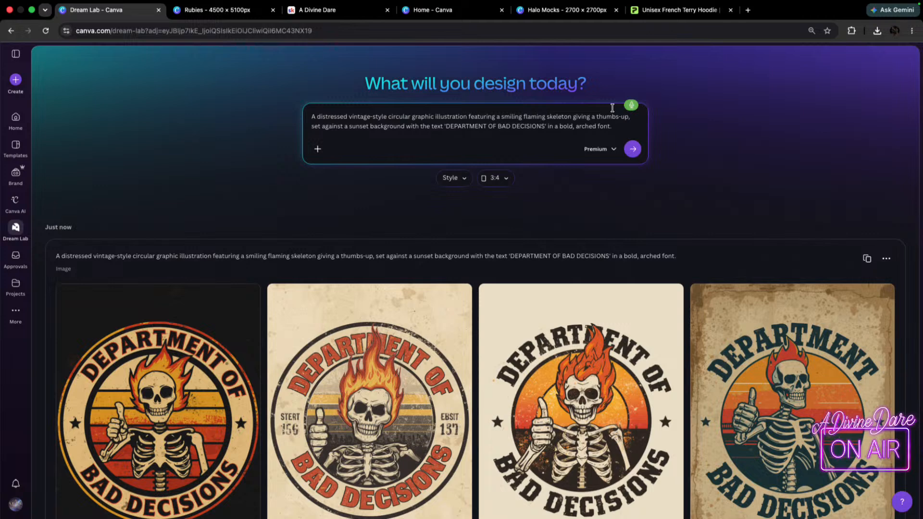
type("he's wearing a biker vest")
type(" and riding")
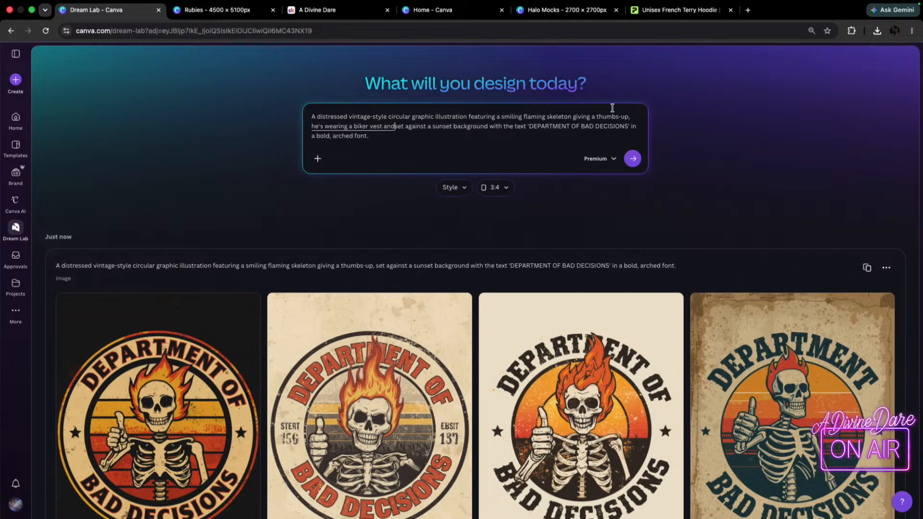
type(" I hardly David Son")
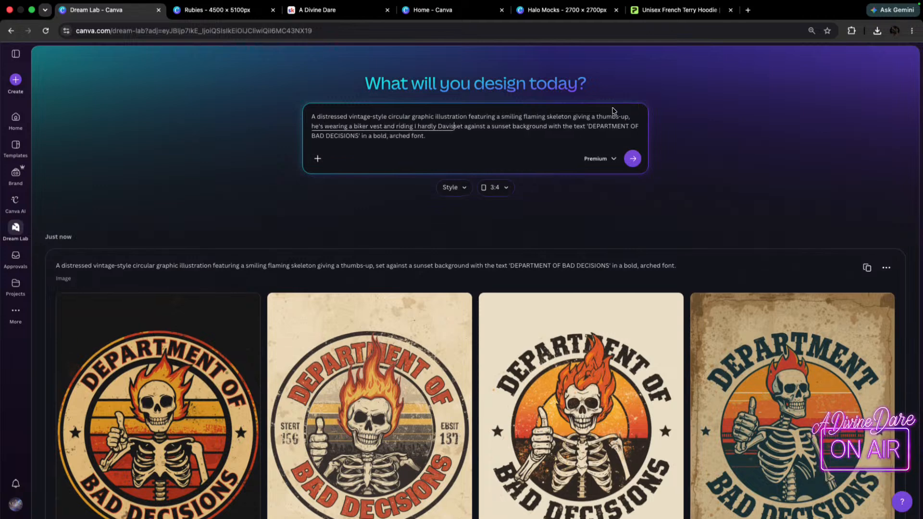
type(" motorcycle")
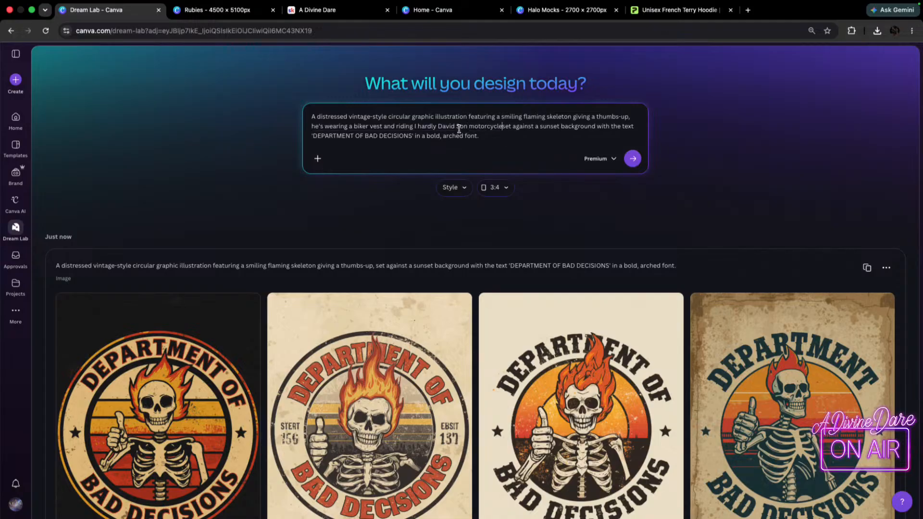
Replace "hardly David Son" with "harley style" in the prompt, separate "motorcycle" from "set", and generate the biker skeleton images.
key("BackSpace")
key("BackSpace")
key("BackSpace")
key("BackSpace")
key("BackSpace")
key("BackSpace")
key("BackSpace")
key("BackSpace")
key("BackSpace")
key("BackSpace")
key("BackSpace")
key("BackSpace")
key("BackSpace")
key("BackSpace")
key("BackSpace")
key("BackSpace")
type("har")
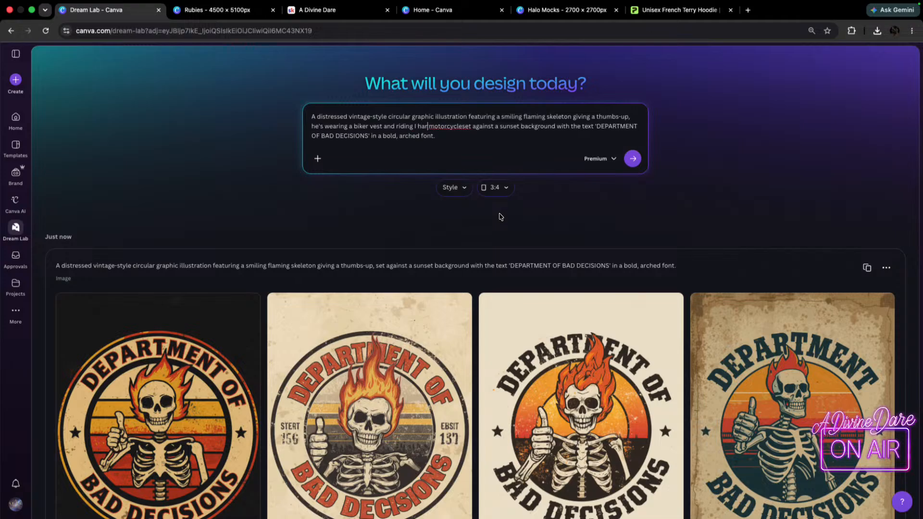
type("ley st")
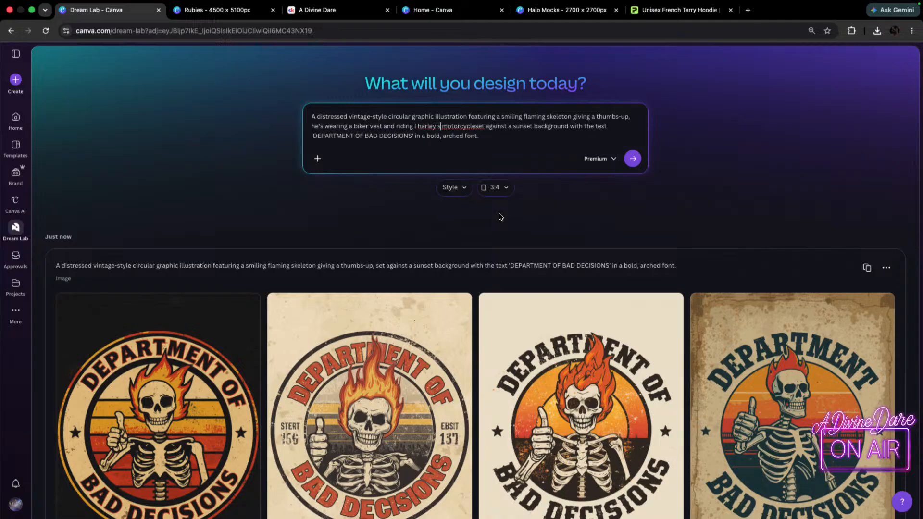
type("yle")
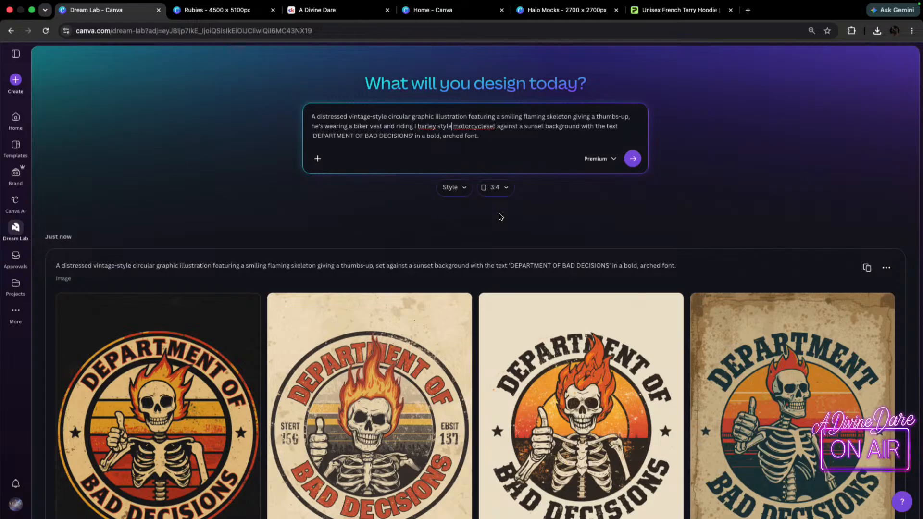
left_click(487, 126)
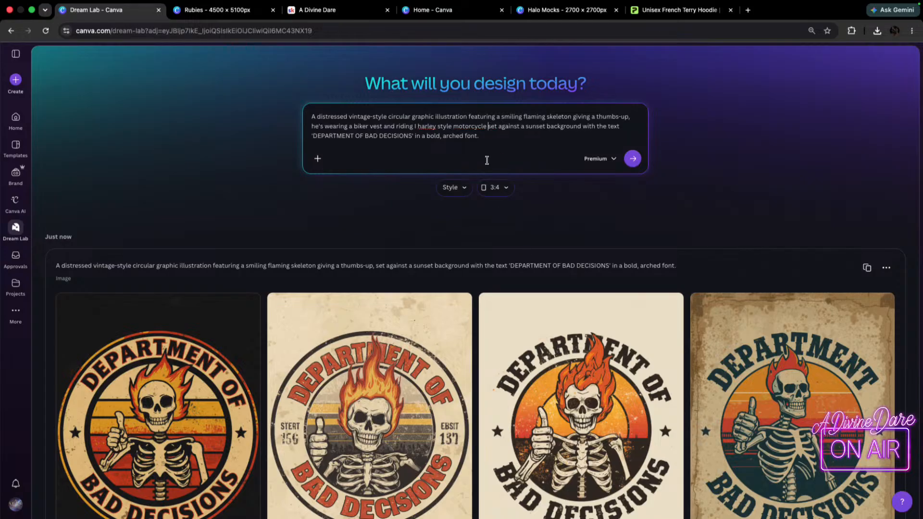
left_click(632, 159)
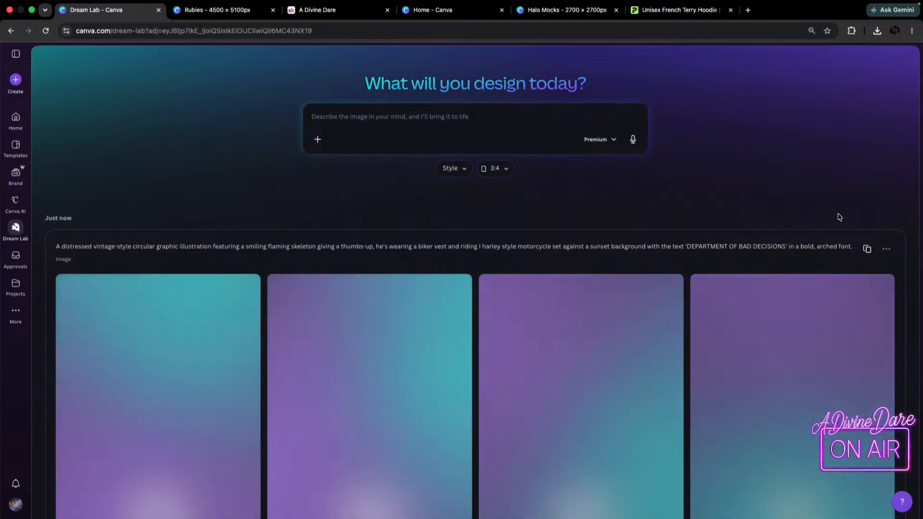
scroll(837, 216, "down", 3)
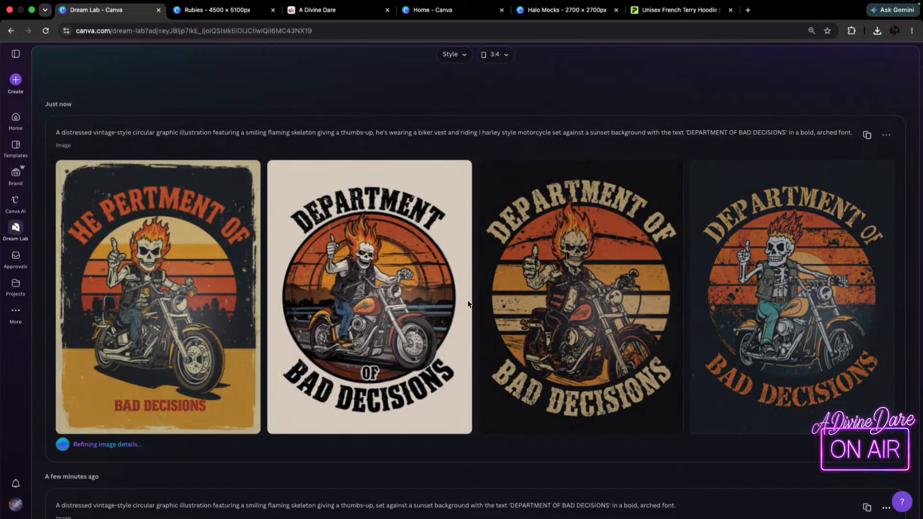
mouse_move(807, 354)
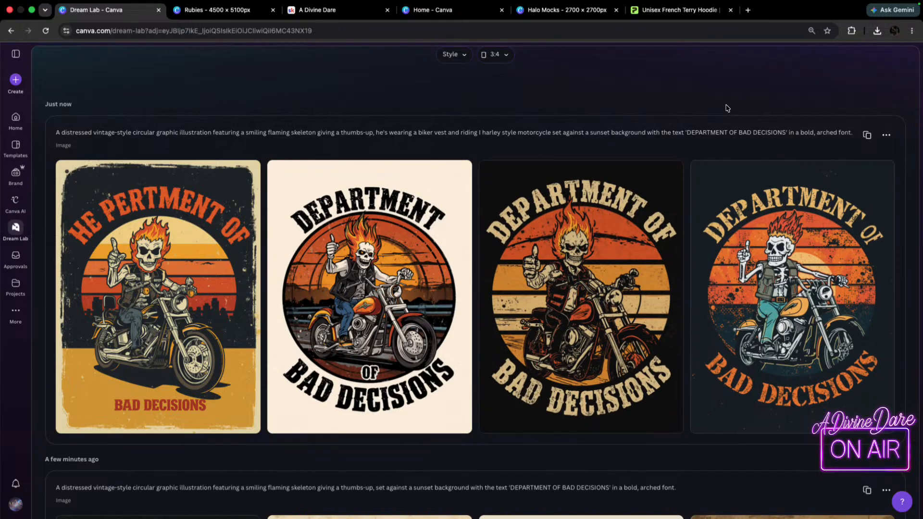
Reuse the biker skeleton prompt and insert "riding toward the viewer" after "motorcycle".
left_click(867, 135)
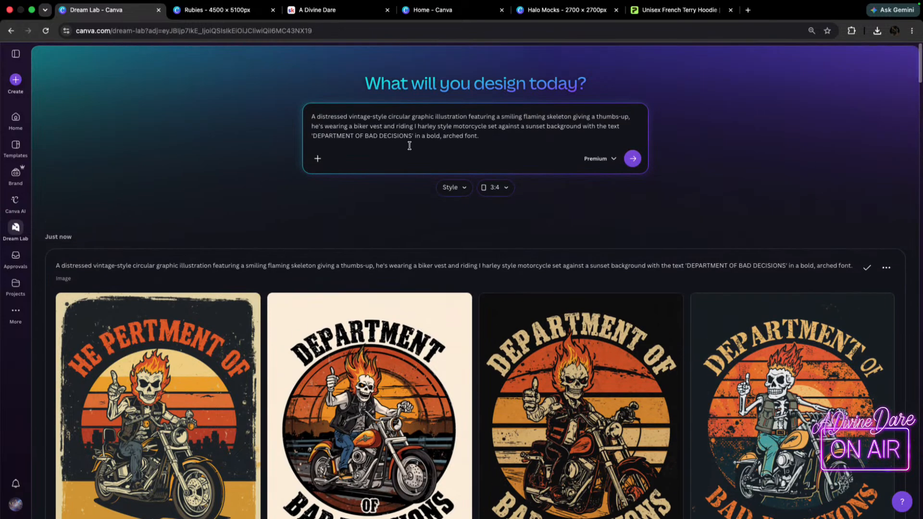
left_click(490, 132)
key("F5")
type("riding toward the viewer")
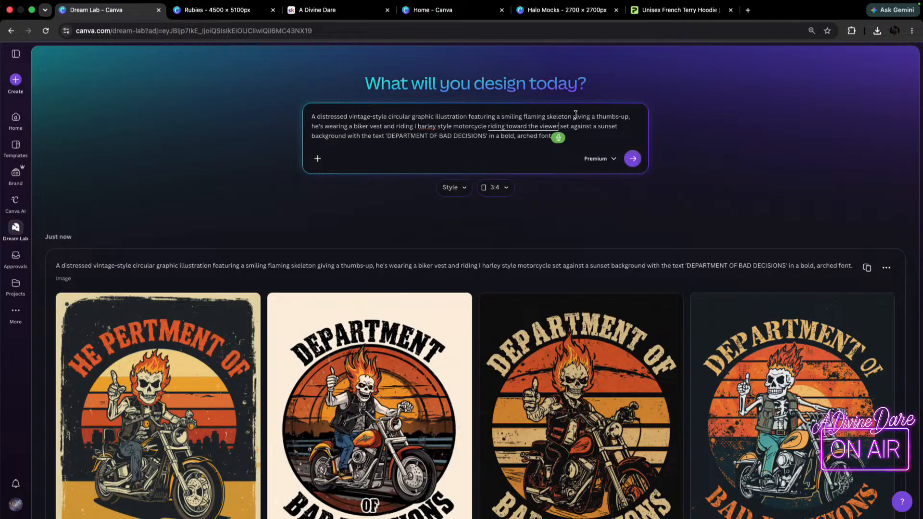
Replace "giving a thumbs-up," in the prompt with a period after "skeleton" and generate the images.
left_click_drag(628, 117, 571, 118)
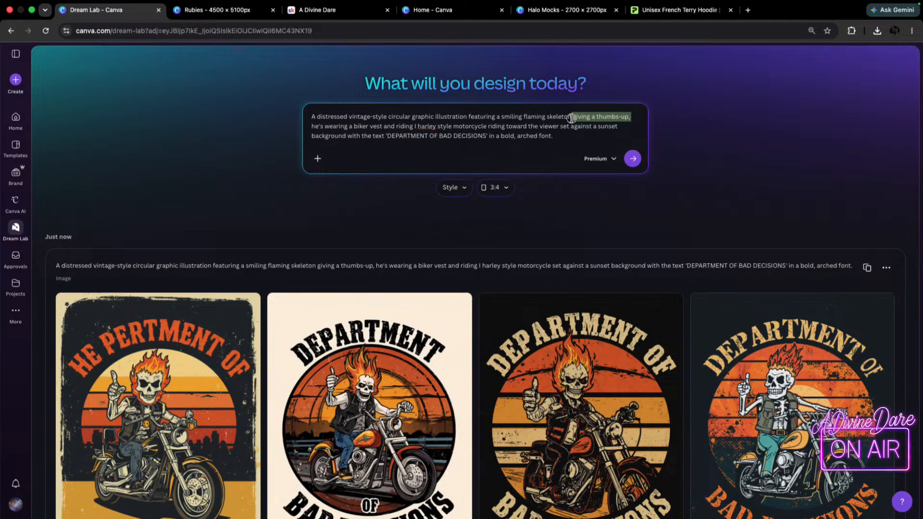
key("BackSpace")
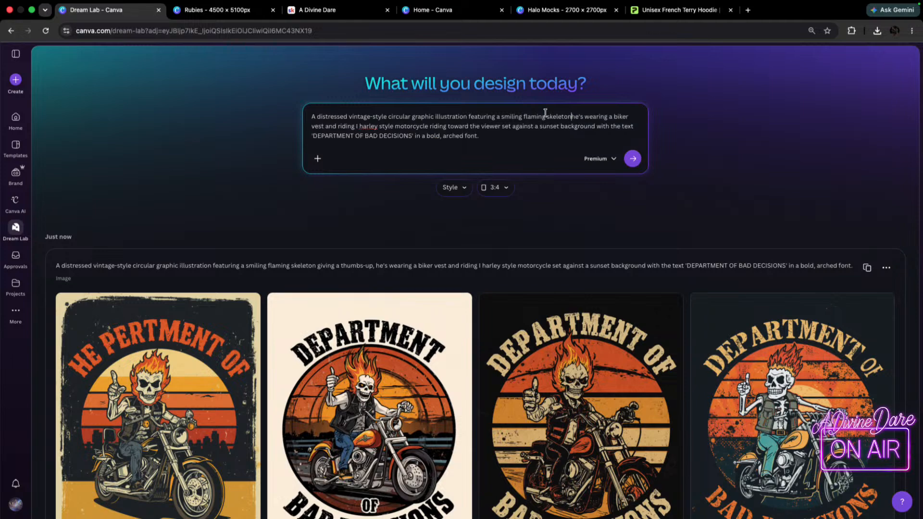
type(".")
key("Return")
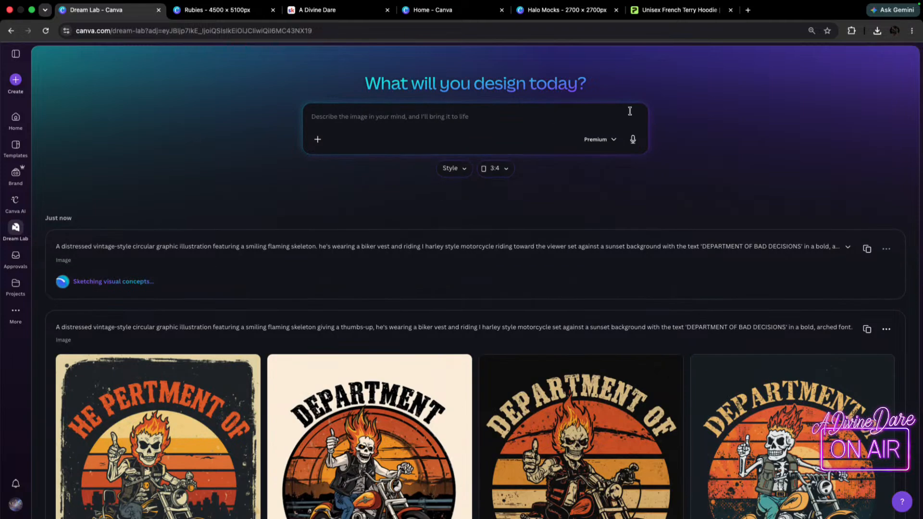
scroll(844, 185, "down", 7)
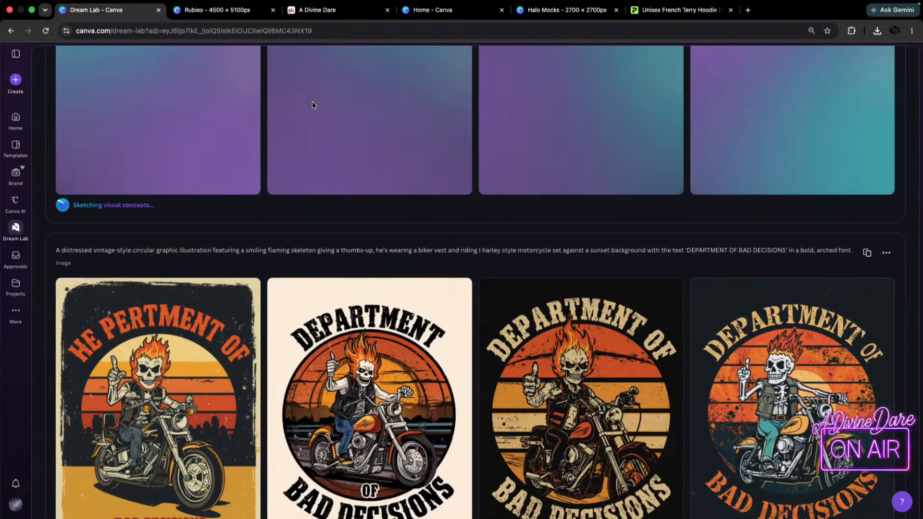
scroll(313, 103, "up", 5)
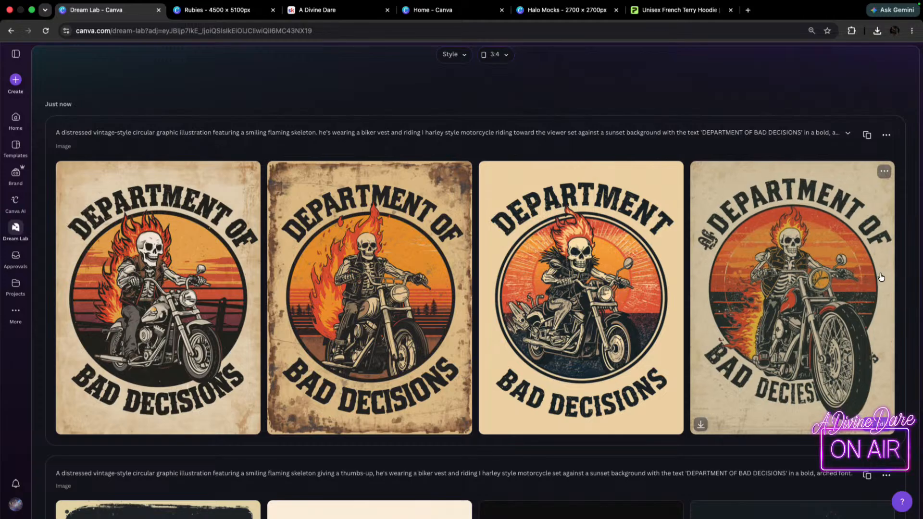
Open the fourth new image of the skeleton riding a large-wheeled motorcycle, download it and close the preview.
left_click(757, 318)
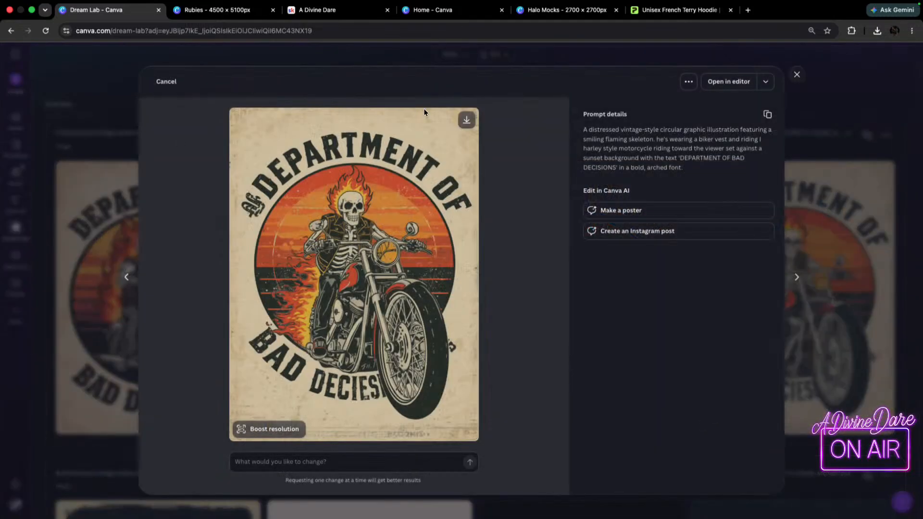
left_click(466, 120)
key("Escape")
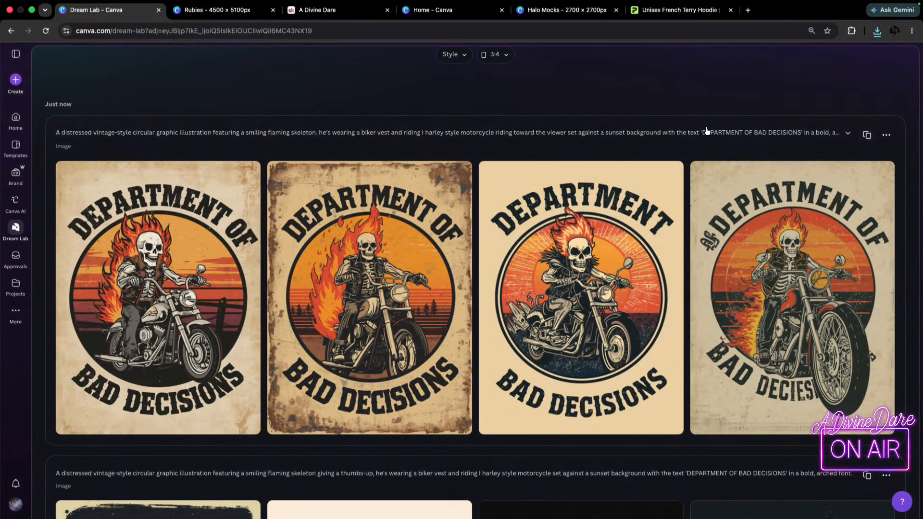
Reuse the newest biker skeleton prompt, copy its full text, and paste it into the Bing image generator in a new tab.
left_click(867, 135)
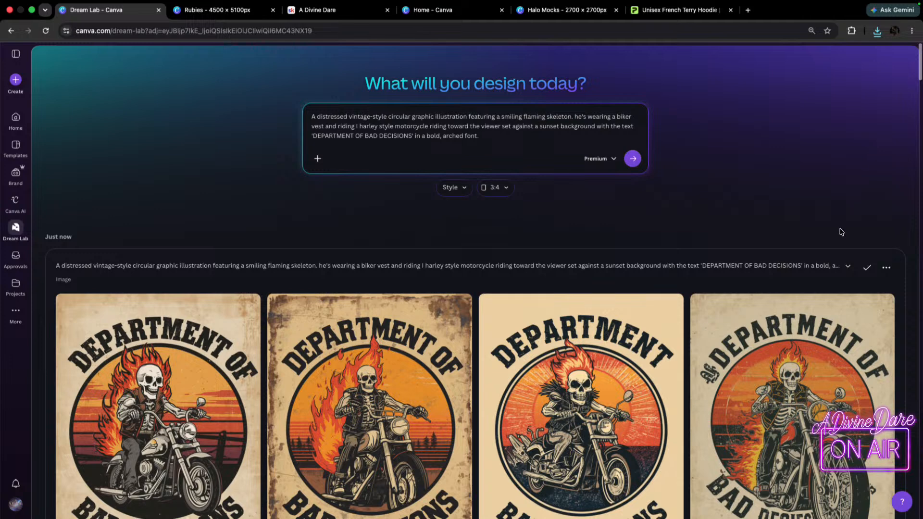
left_click_drag(479, 135, 255, 75)
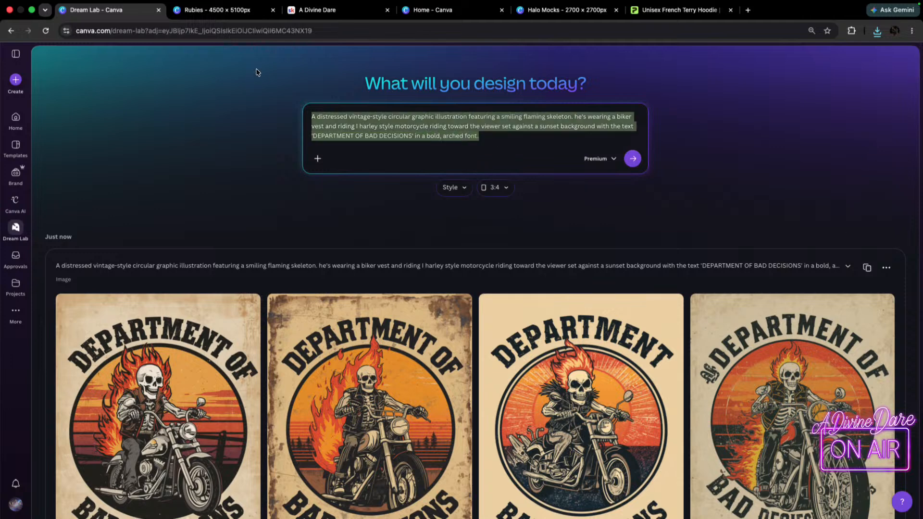
left_click(748, 12)
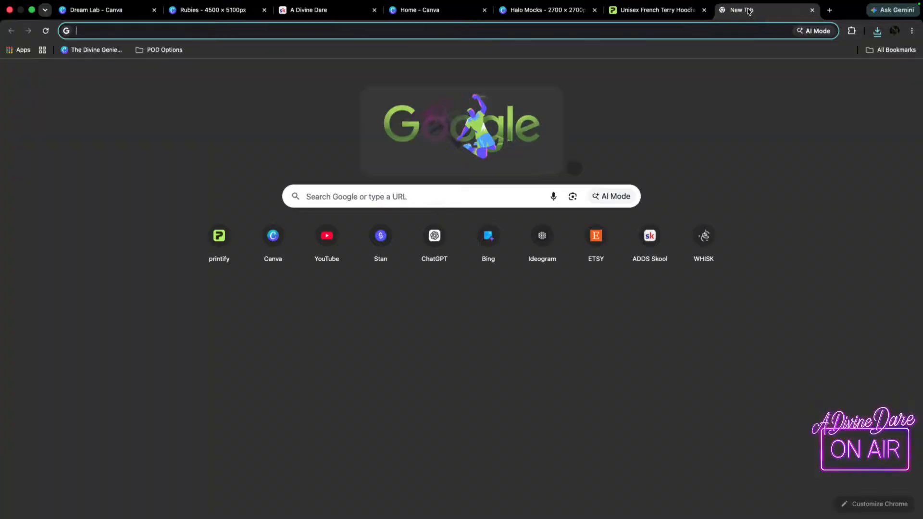
left_click(479, 234)
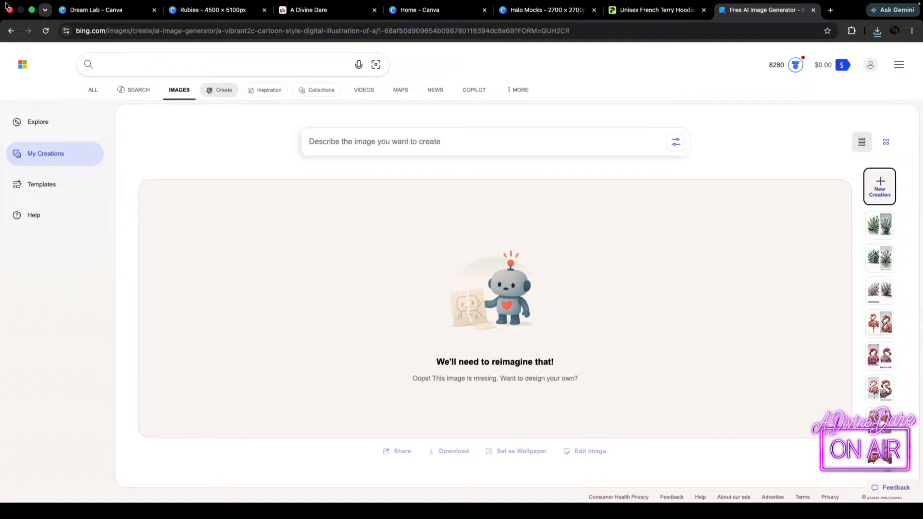
left_click(30, 153)
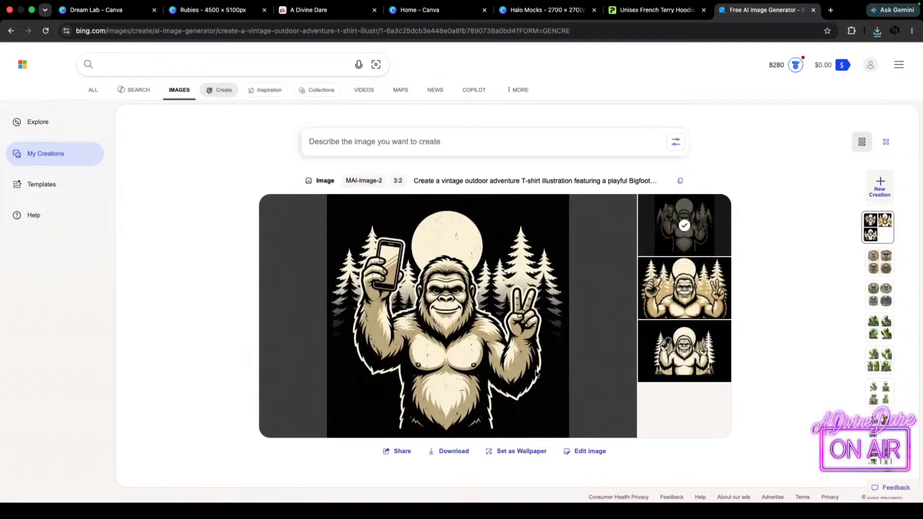
left_click(430, 148)
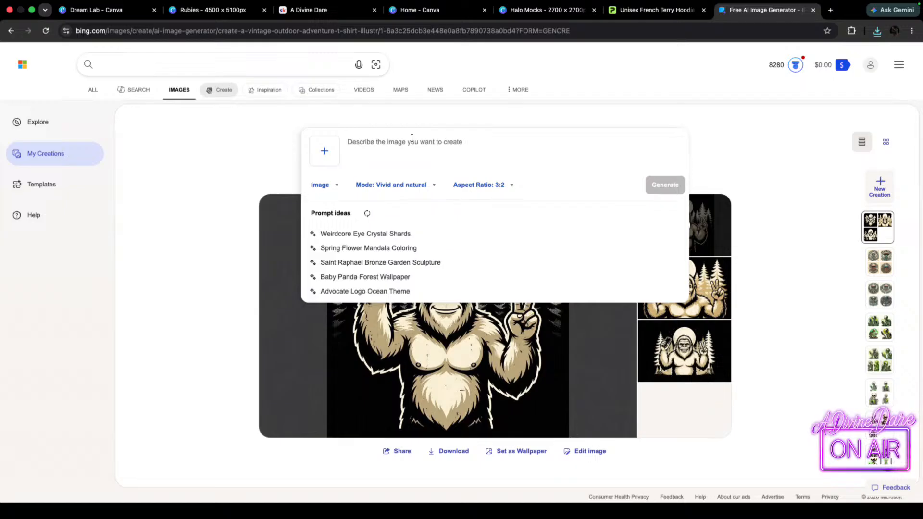
key("super+v")
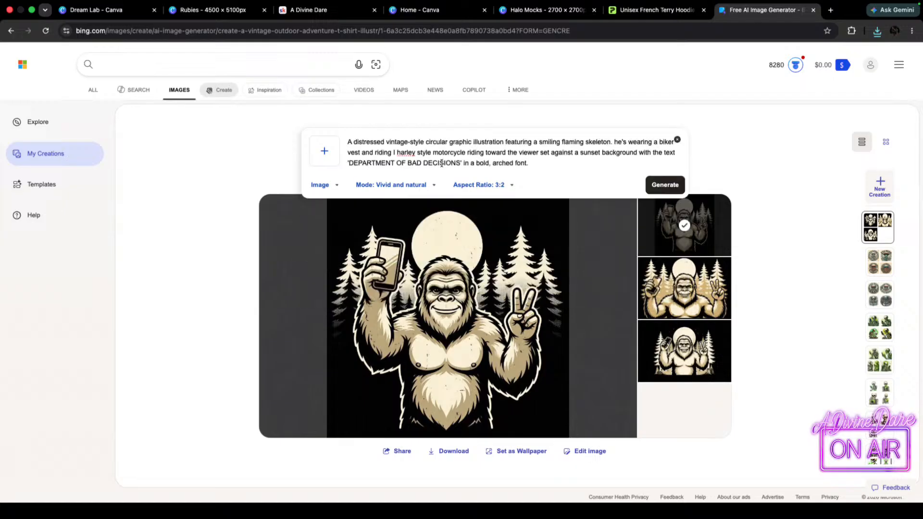
Set the mode to Stylized illustration with a vertical 4:7 aspect ratio and generate the biker skeleton images.
left_click(402, 185)
left_click(395, 239)
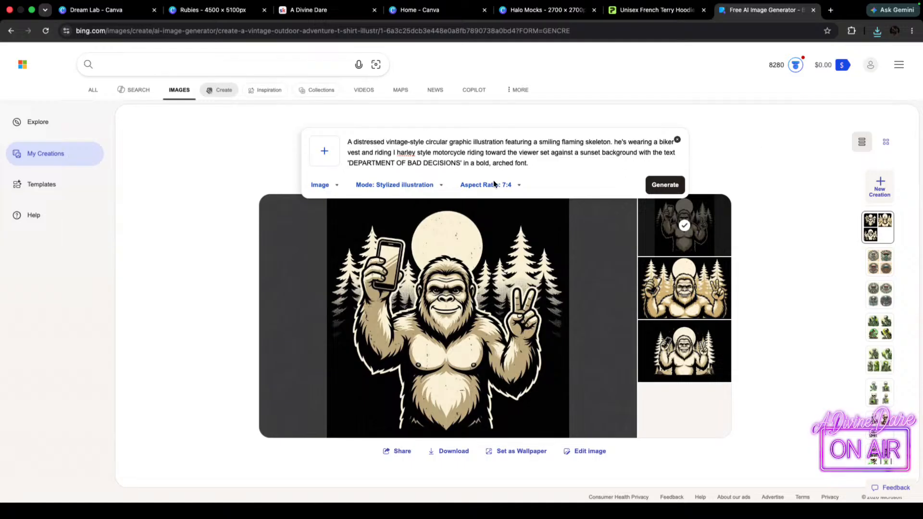
left_click(395, 187)
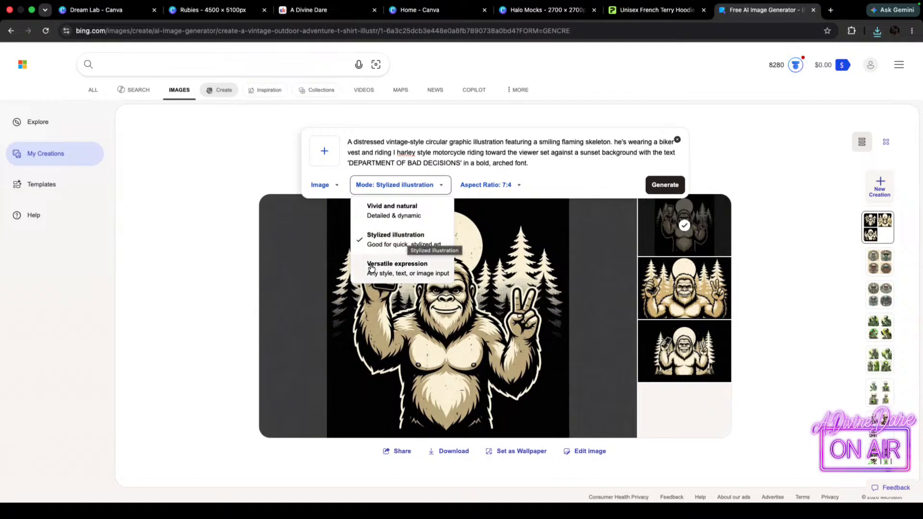
left_click(505, 185)
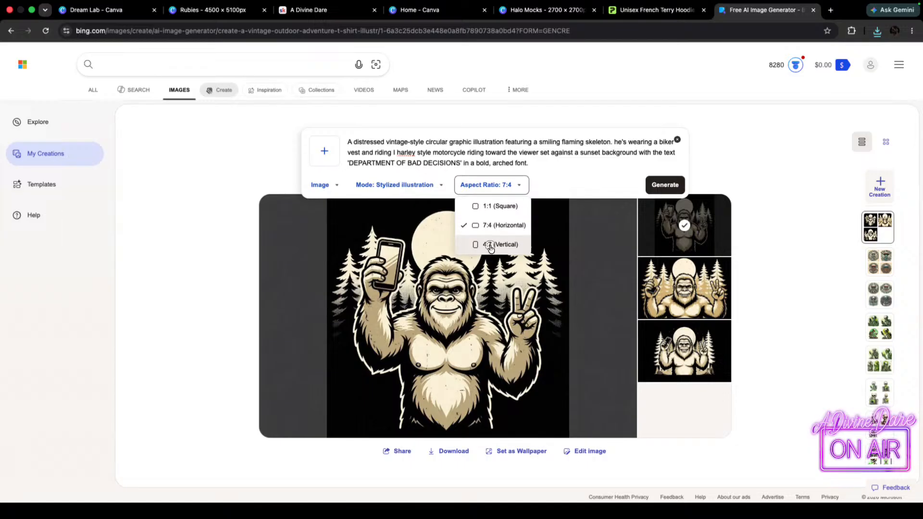
left_click(489, 245)
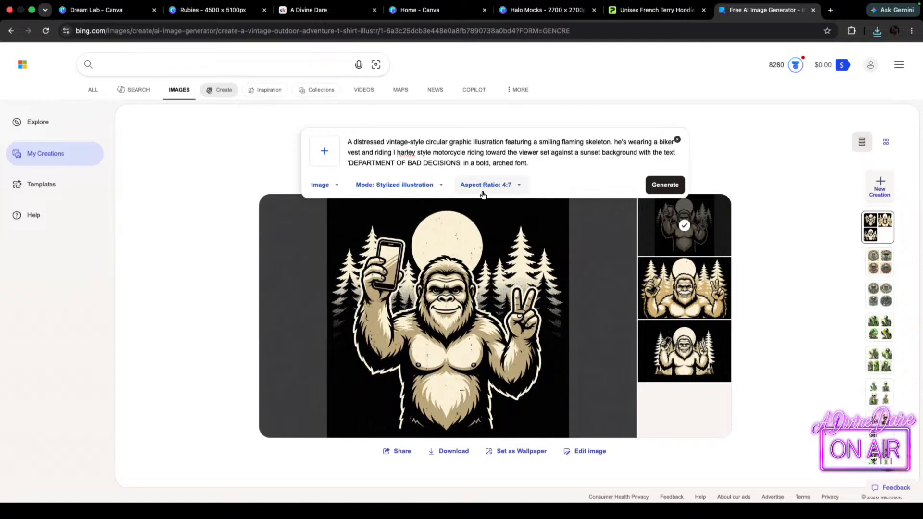
left_click(670, 185)
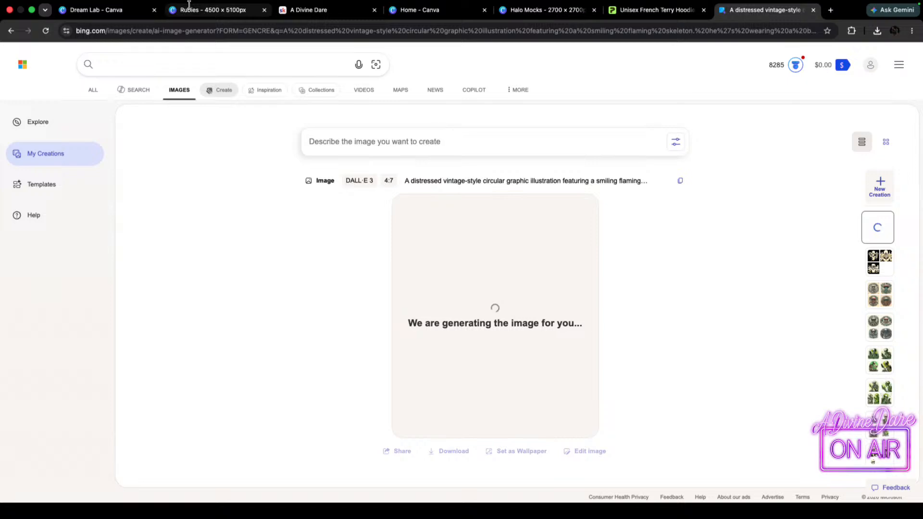
Switch to Canva Dream Lab, apply the Creative style to the biker skeleton prompt, and generate the 3:4 images.
left_click(100, 15)
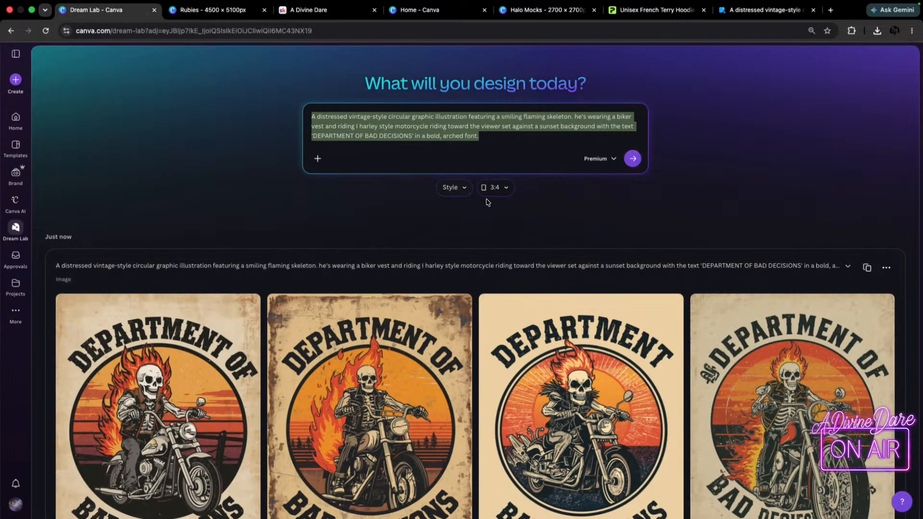
scroll(456, 192, "down", 1)
left_click(459, 166)
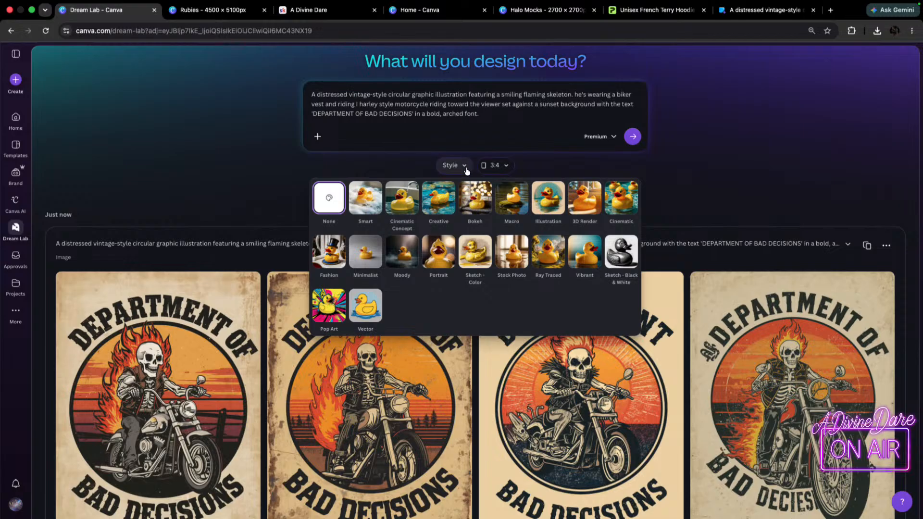
left_click(439, 200)
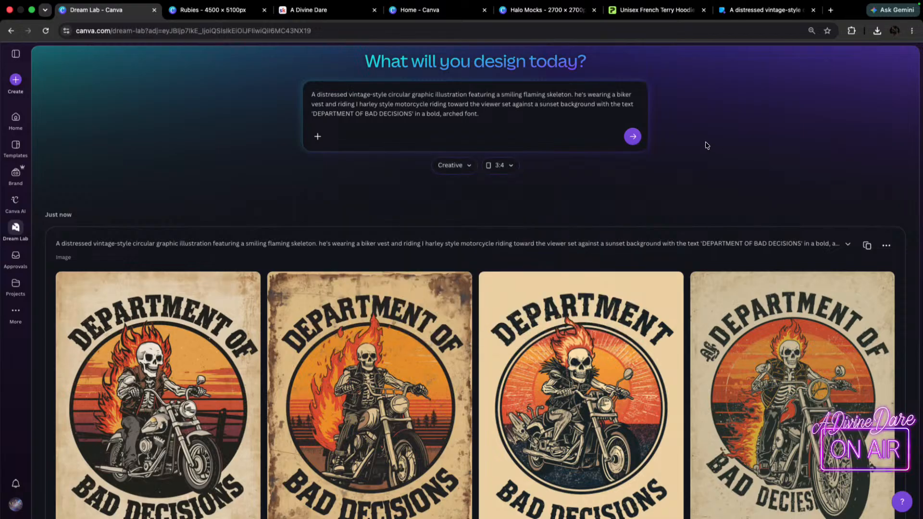
left_click(633, 136)
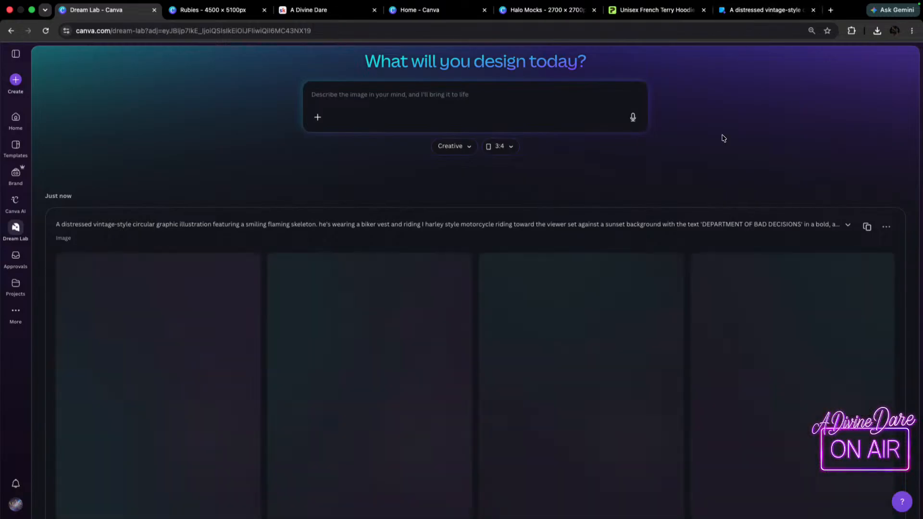
scroll(676, 252, "down", 3)
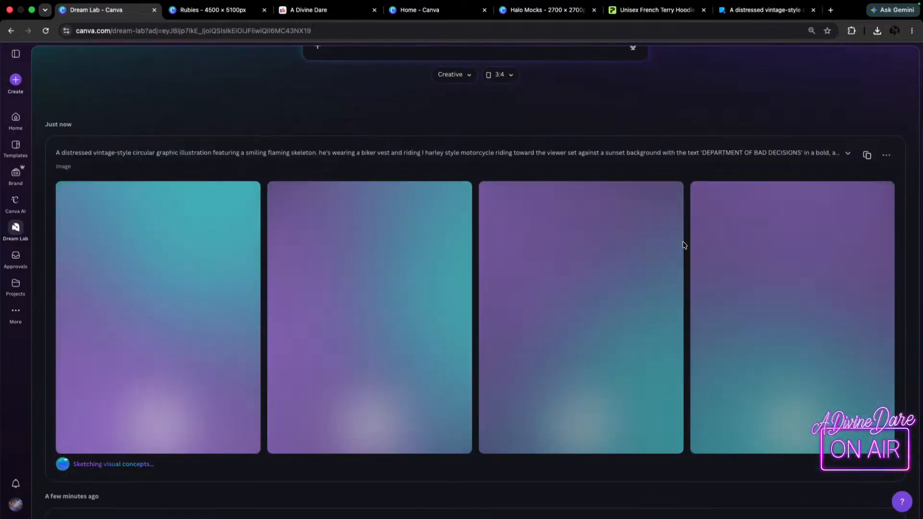
scroll(697, 236, "down", 1)
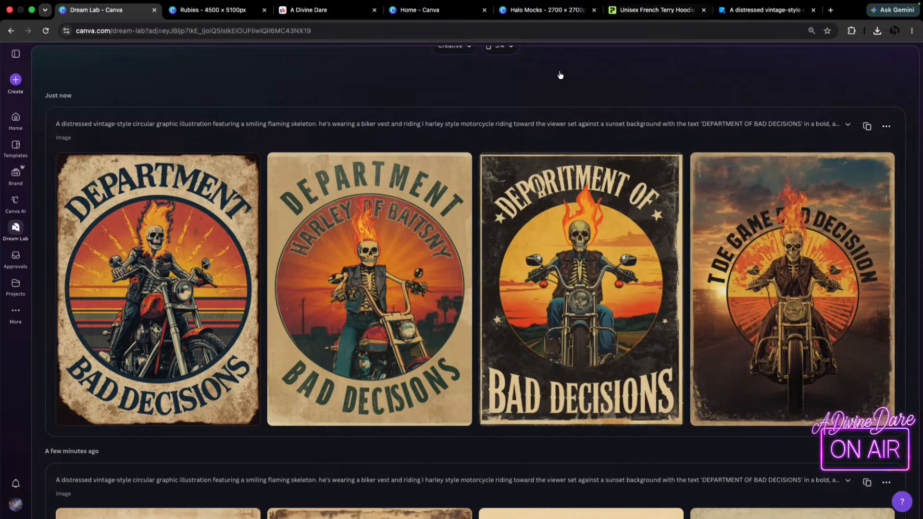
Reuse the biker skeleton prompt with the Smart style and generate another set of images.
scroll(500, 182, "up", 3)
left_click(867, 249)
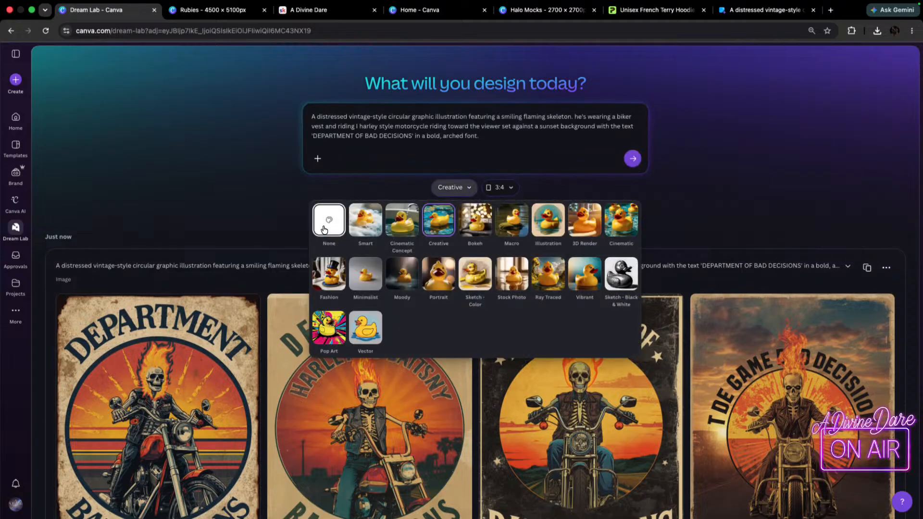
left_click(361, 222)
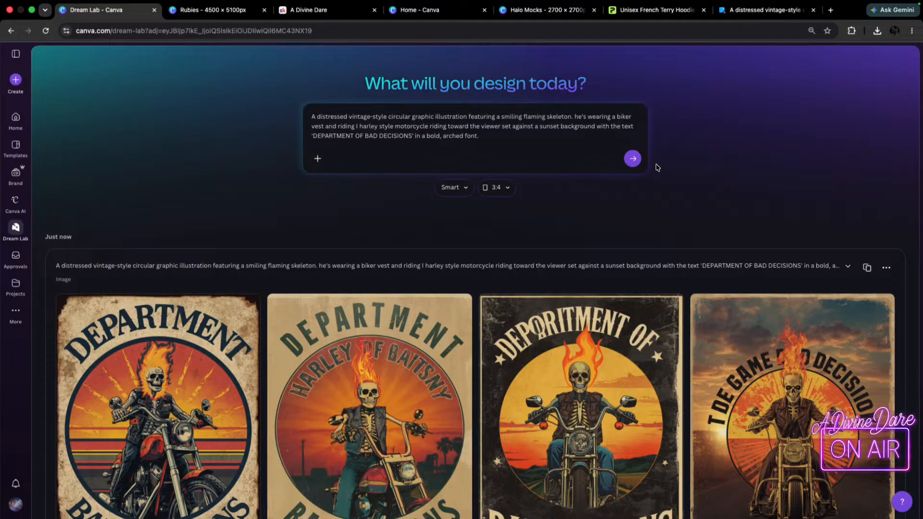
left_click(632, 158)
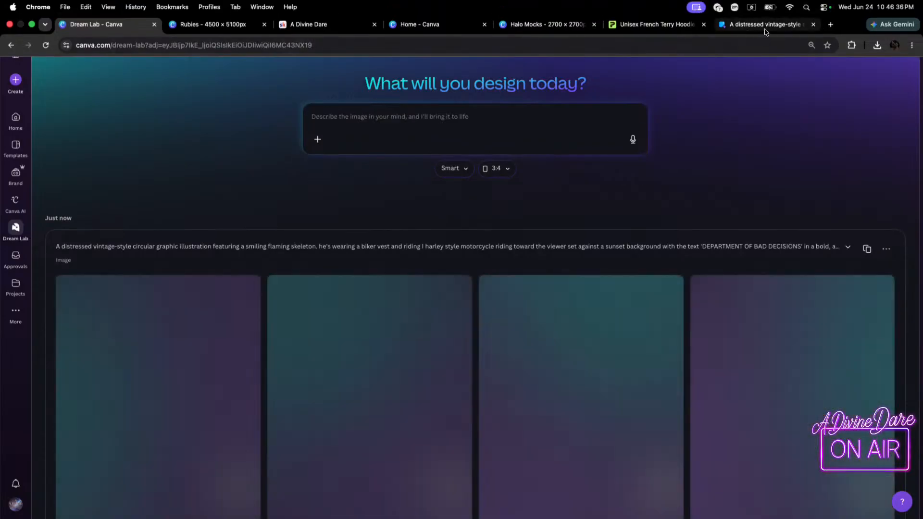
Switch to the Bing image generator and view the second, third and fourth biker skeleton results enlarged.
left_click(764, 24)
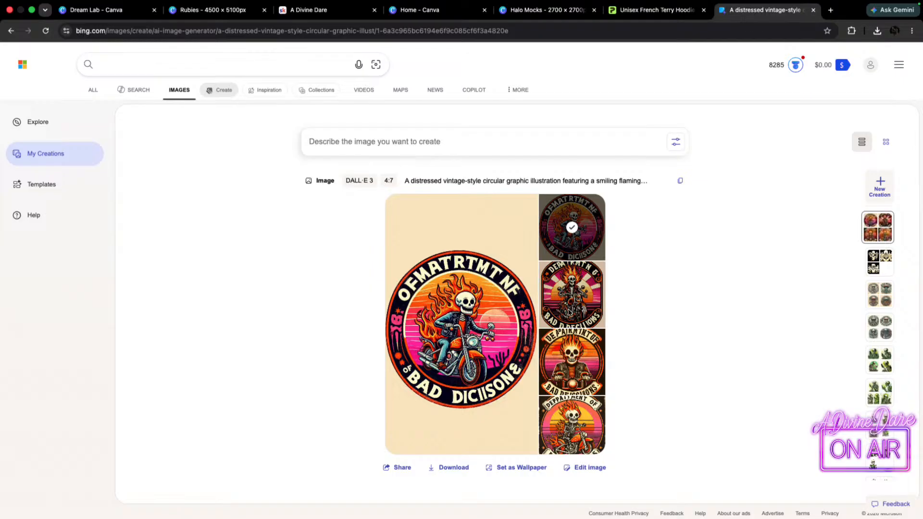
left_click(579, 295)
left_click(572, 368)
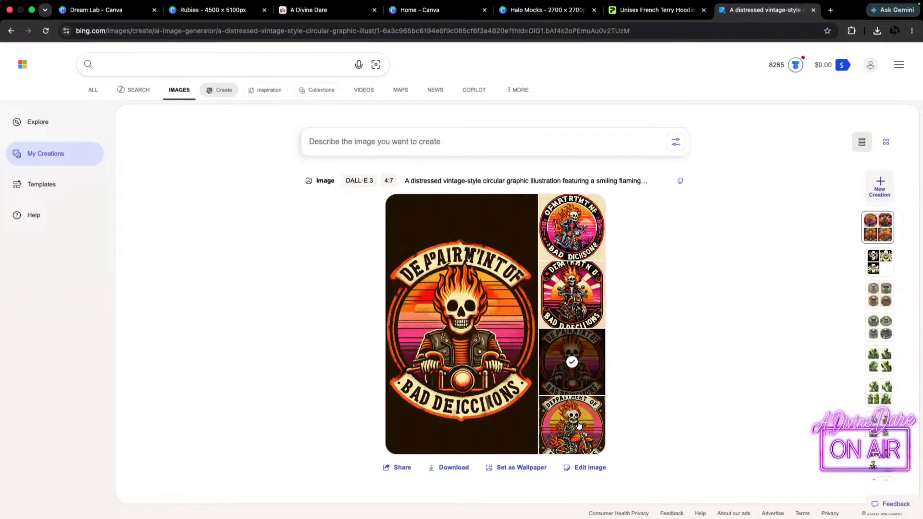
left_click(579, 426)
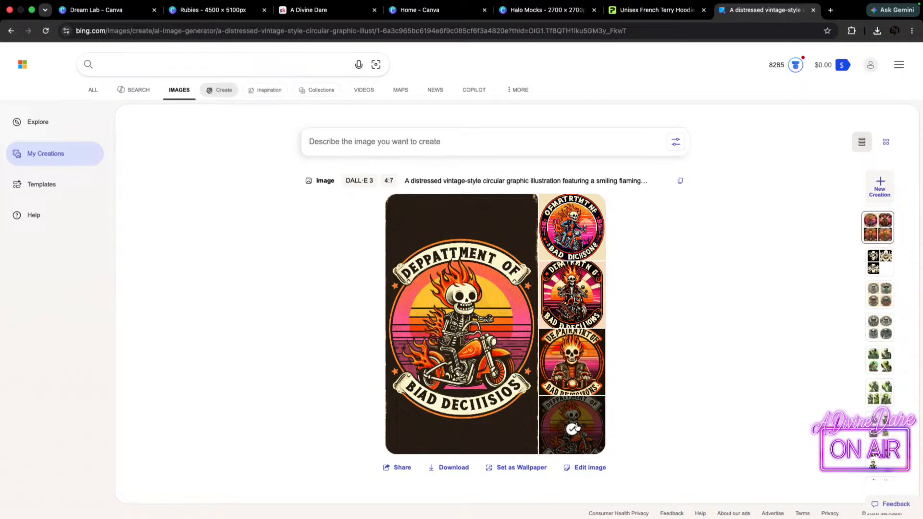
mouse_move(486, 181)
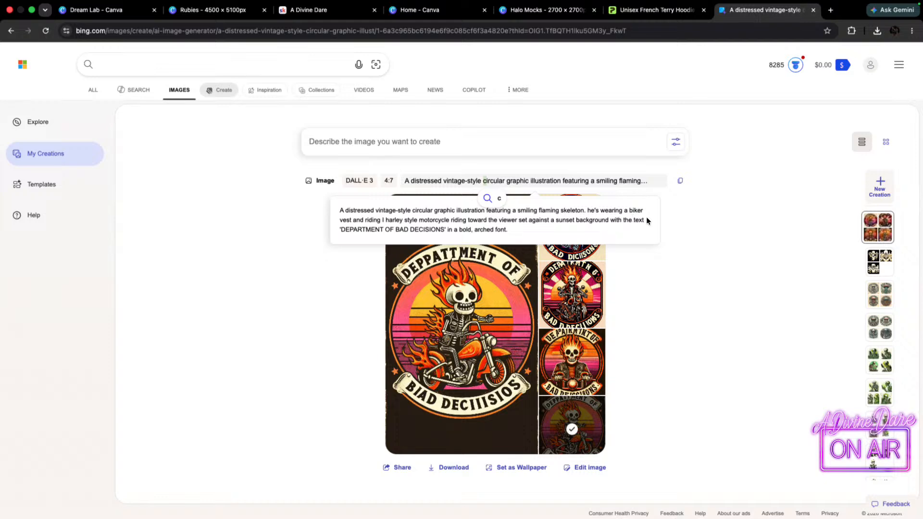
left_click_drag(610, 221, 677, 216)
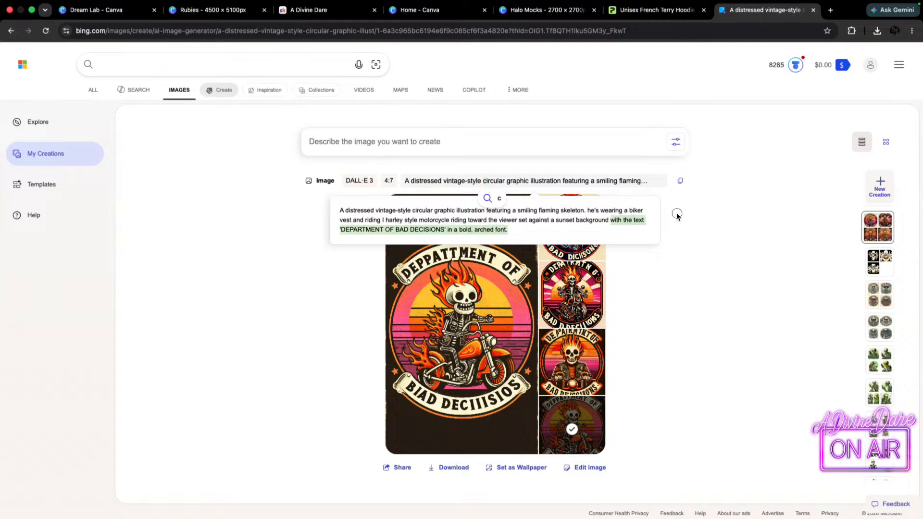
left_click(624, 182)
mouse_move(624, 182)
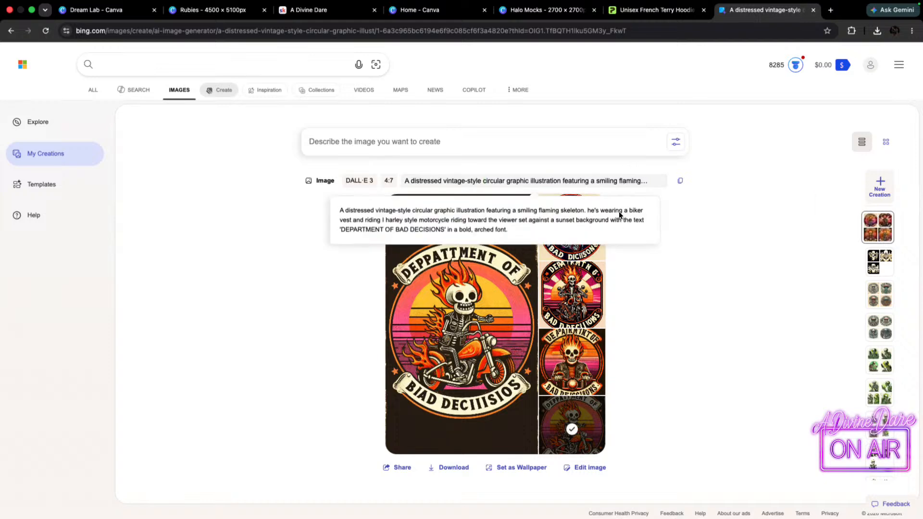
mouse_move(610, 220)
left_mouse_down()
mouse_move(476, 239)
mouse_move(622, 247)
mouse_move(608, 239)
left_mouse_up()
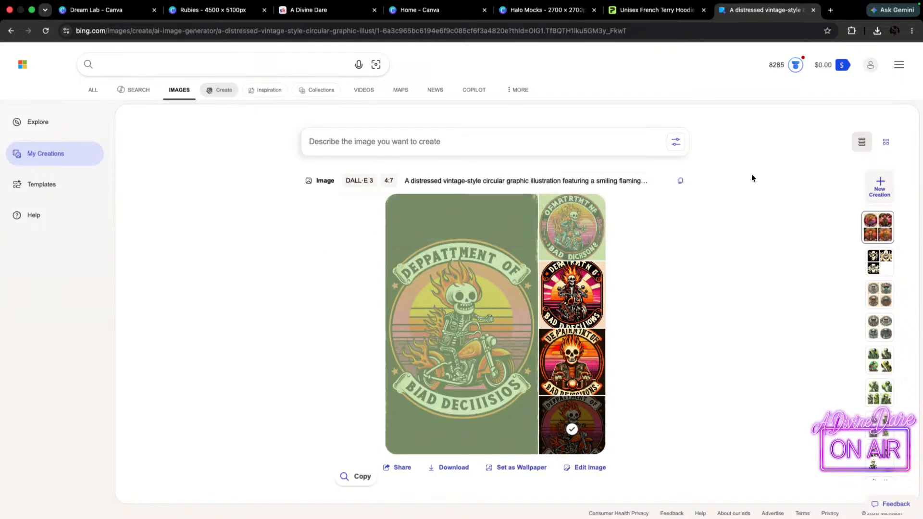
left_click(599, 181)
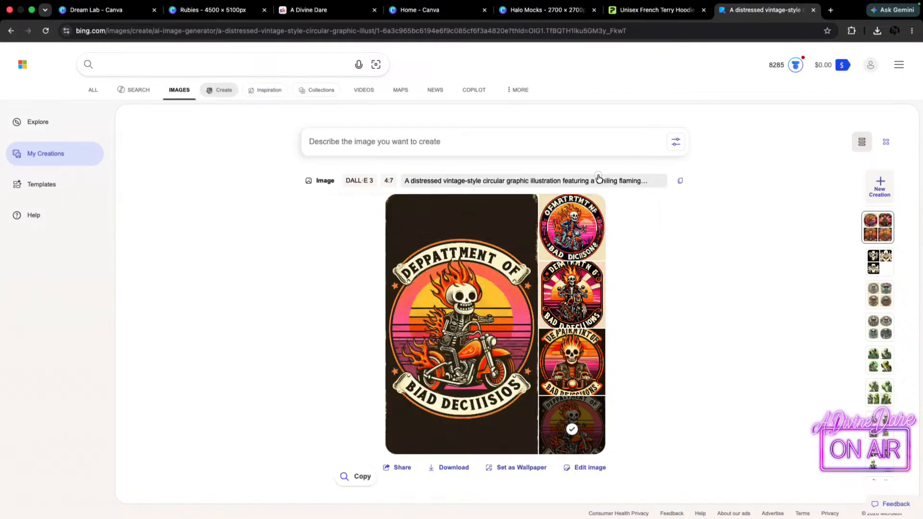
Reuse the prompt, delete everything after "sunset background", set the aspect ratio to 1:1 (Square), and generate the images.
left_click(681, 180)
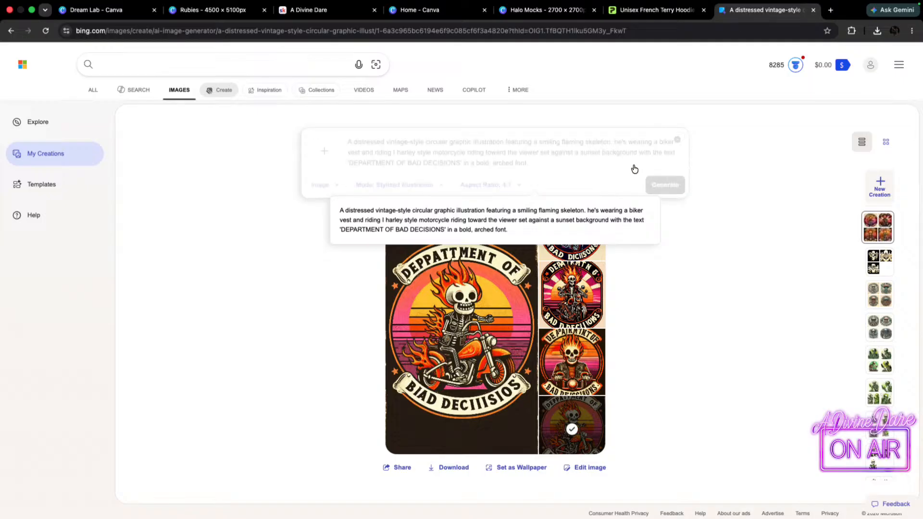
left_click_drag(640, 155, 676, 163)
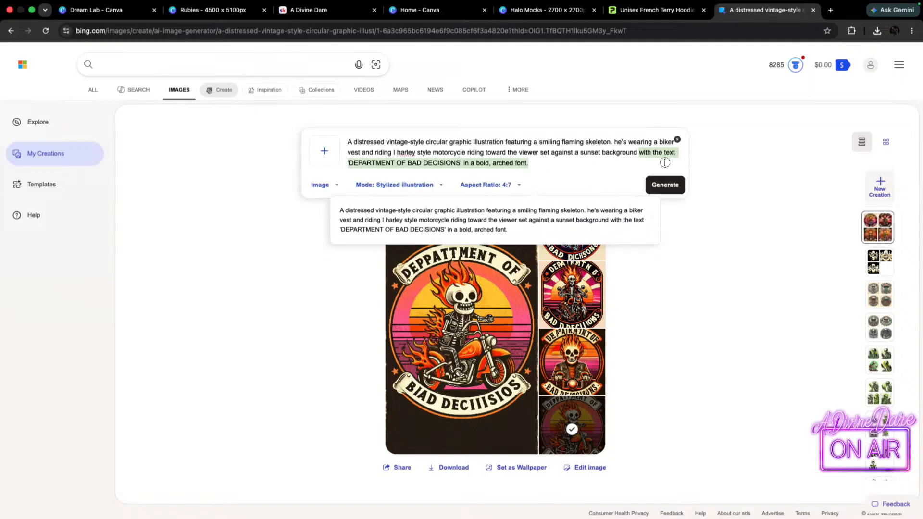
key("BackSpace")
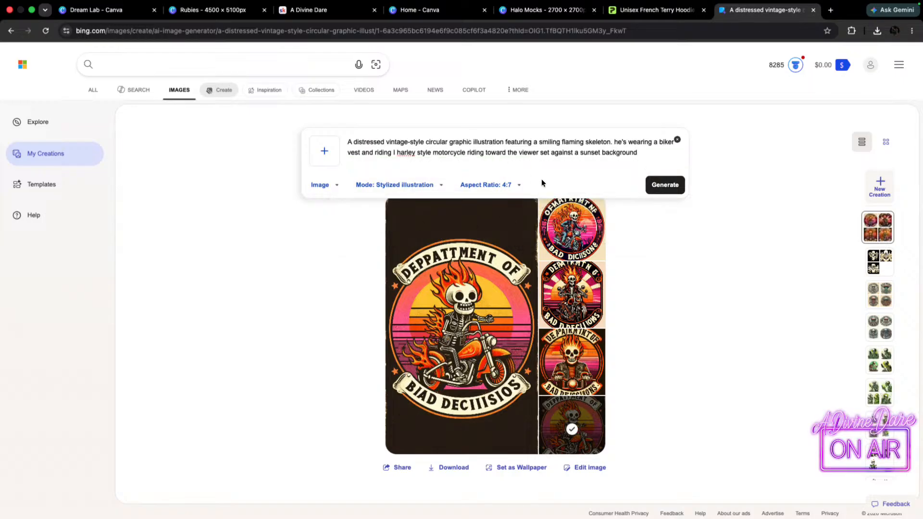
left_click(490, 186)
left_click(498, 206)
left_click(663, 187)
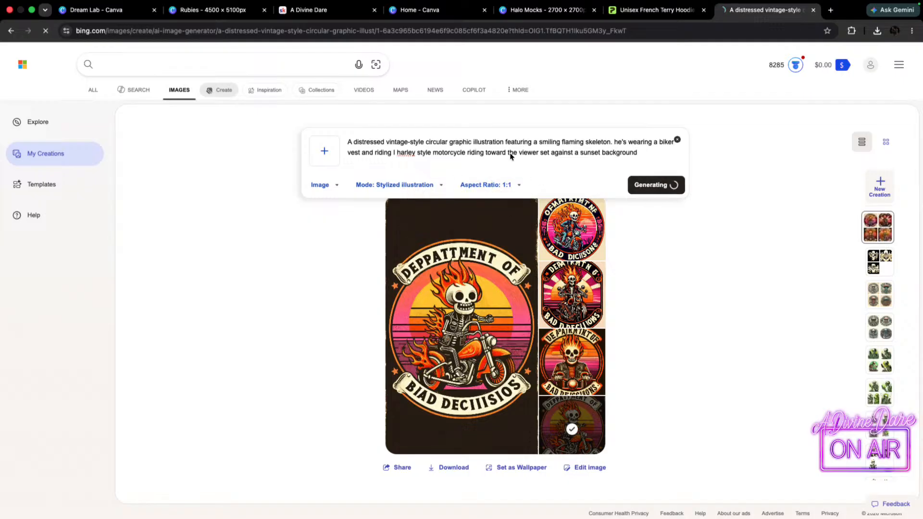
Switch to Canva Dream Lab and review the biker skeleton images generated with the Smart style.
left_click(99, 9)
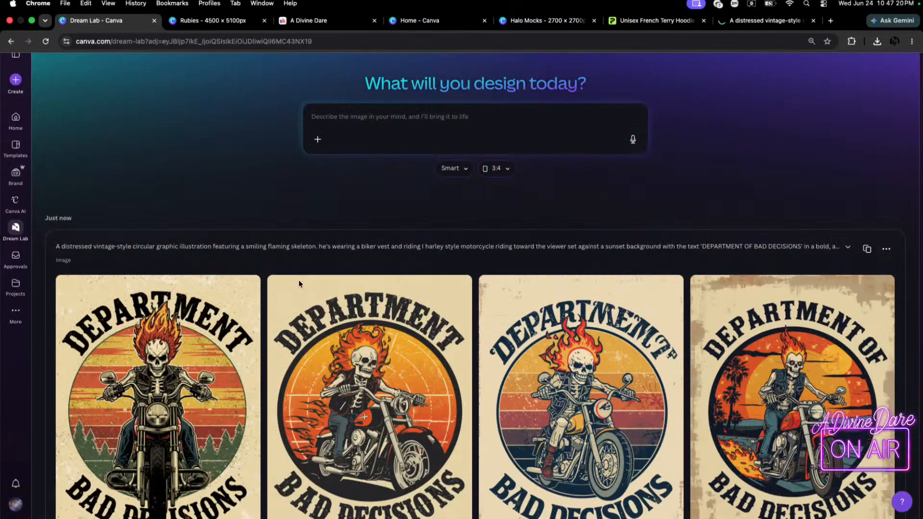
scroll(625, 226, "down", 2)
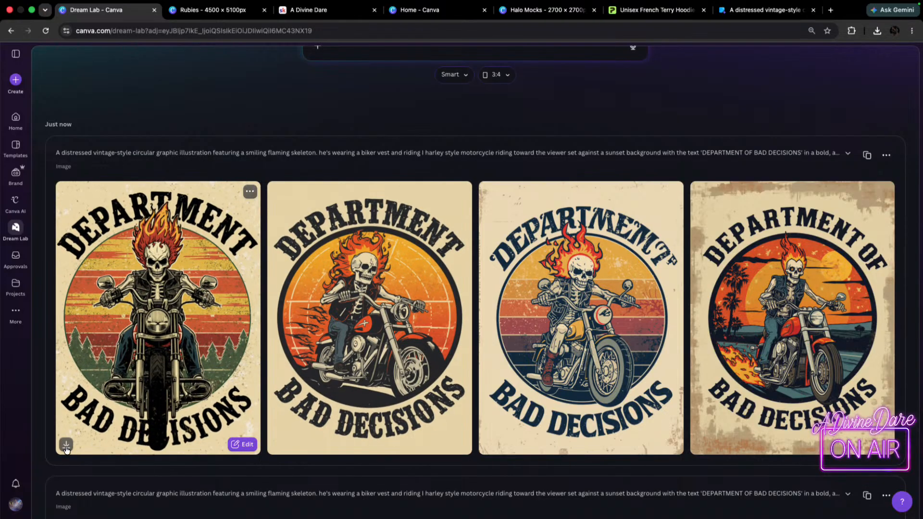
Download the first Smart-style biker skeleton image, the one with pine trees in its sunset circle.
left_click(66, 446)
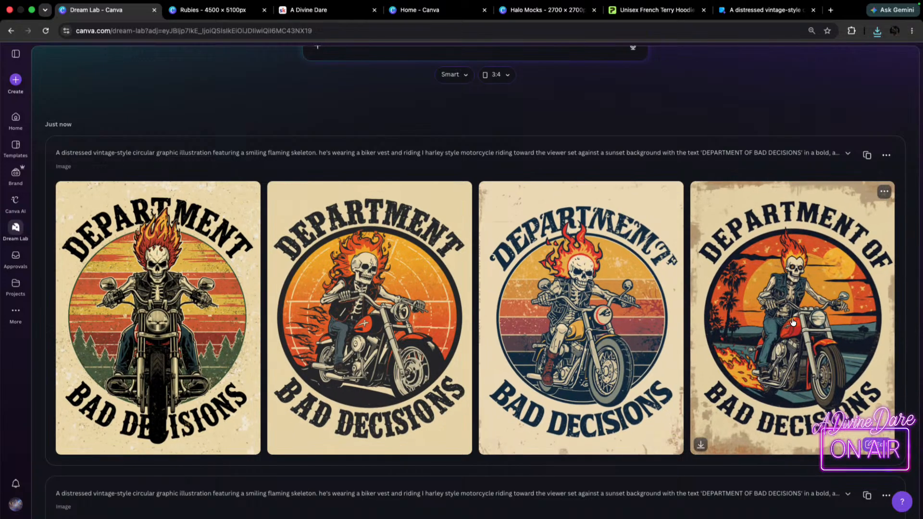
Switch to the Bing image generator and view the second, third and fourth square sunset biker results enlarged.
left_click(767, 10)
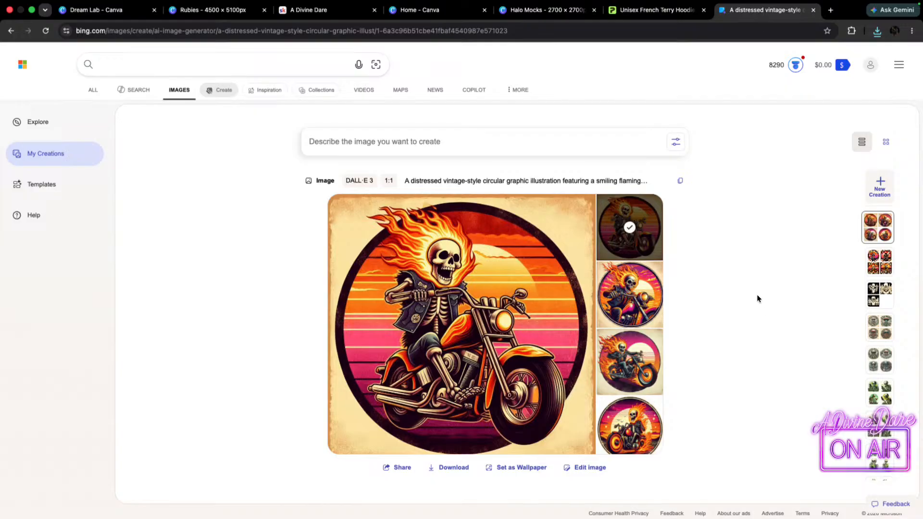
left_click(612, 301)
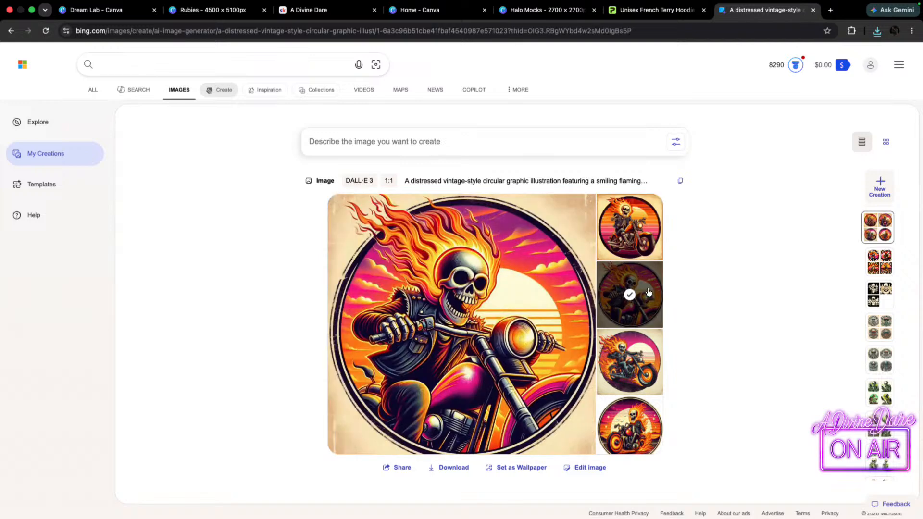
left_click(631, 362)
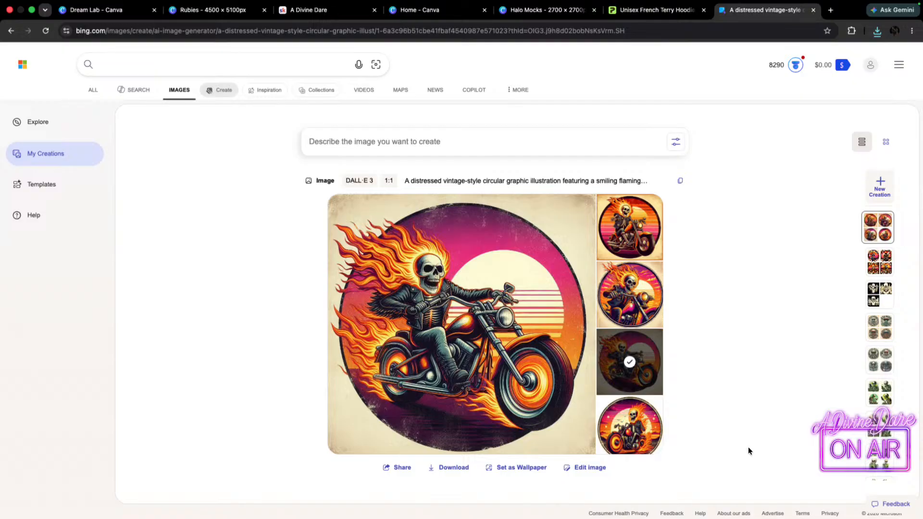
left_click(641, 422)
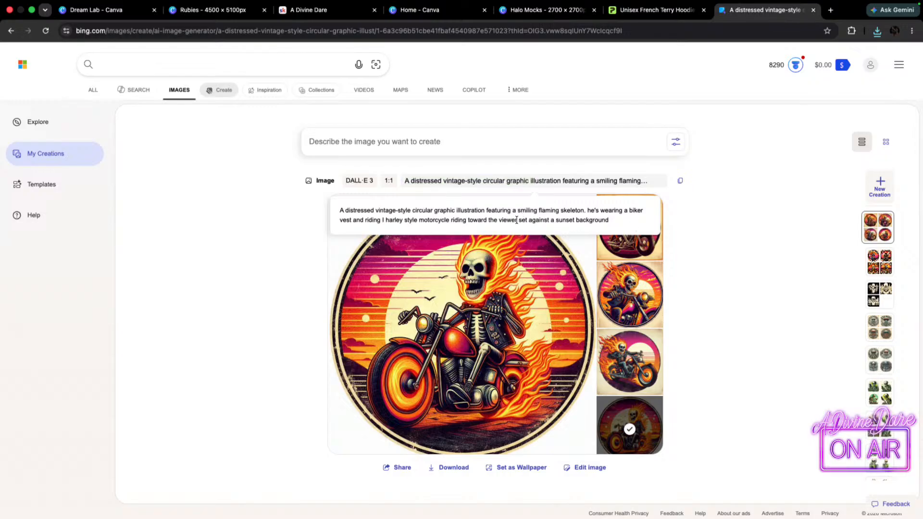
Reuse the prompt, replace "set against a sunset background" with "On a white background", and generate the images.
left_click_drag(529, 220, 619, 225)
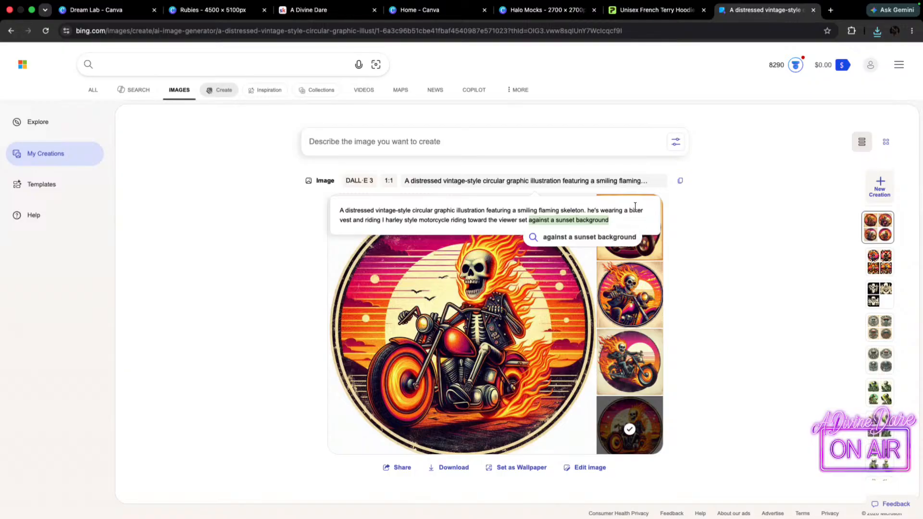
left_click(680, 181)
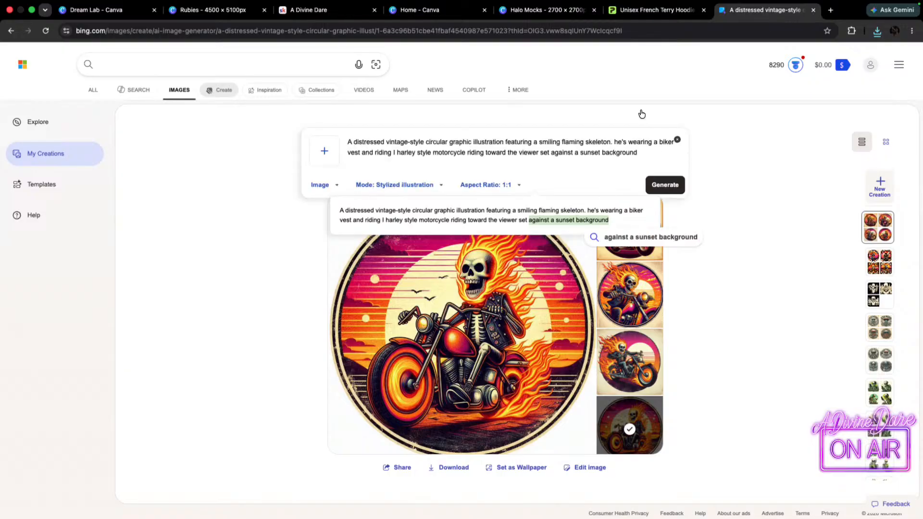
left_click(460, 166)
left_click_drag(540, 152, 661, 155)
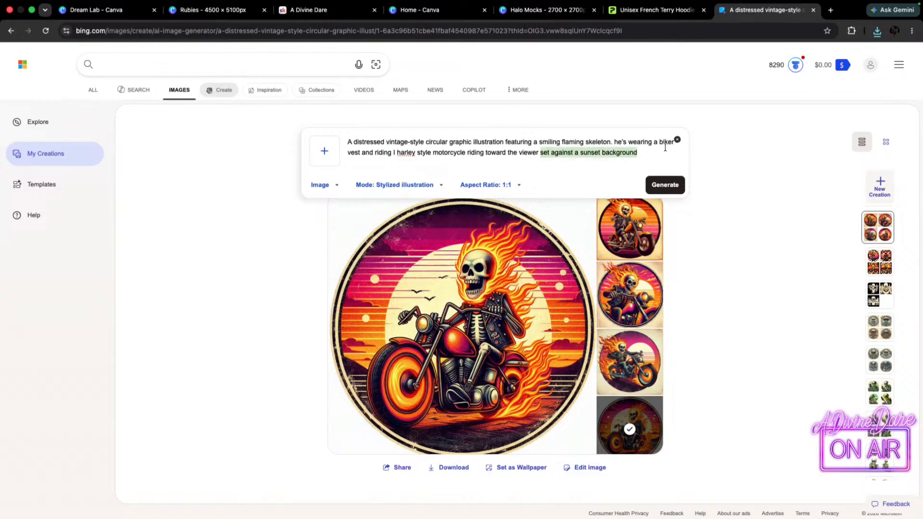
key("BackSpace")
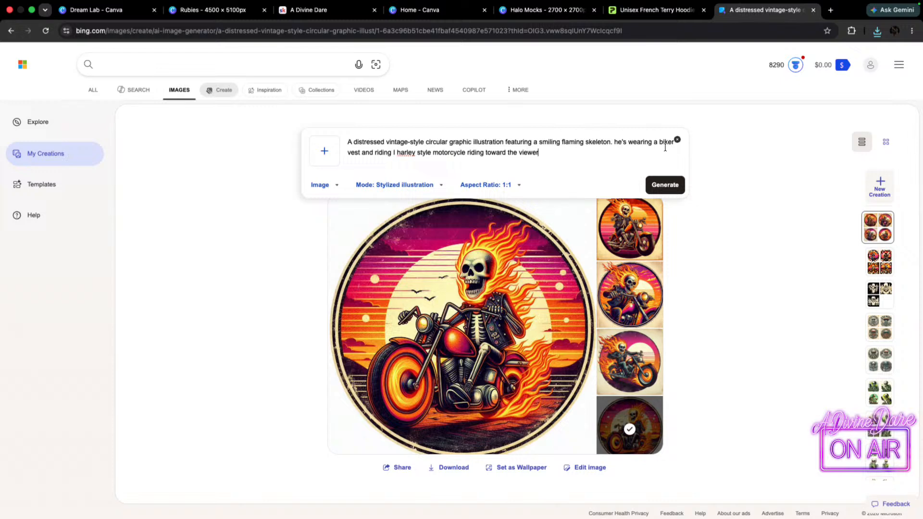
type("On a white background")
left_click(668, 191)
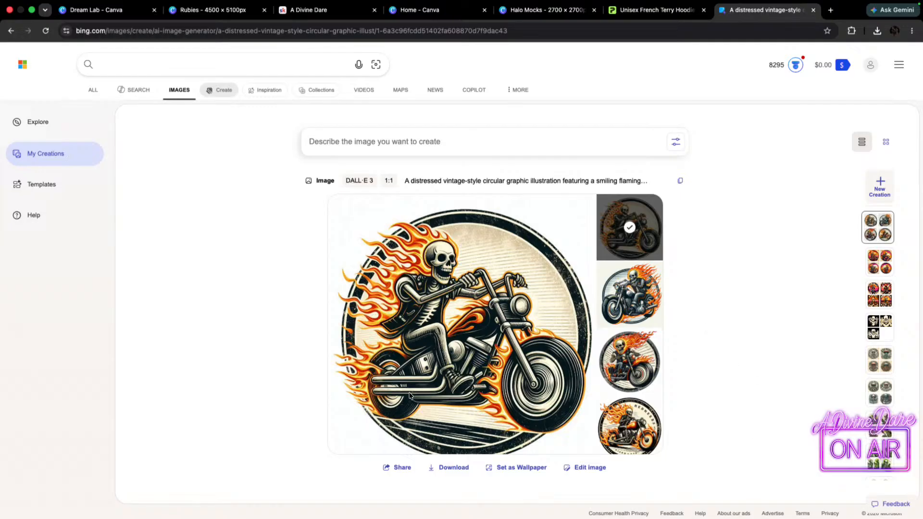
Download the first white-background biker result and view the second, third and fourth results enlarged.
left_click(448, 468)
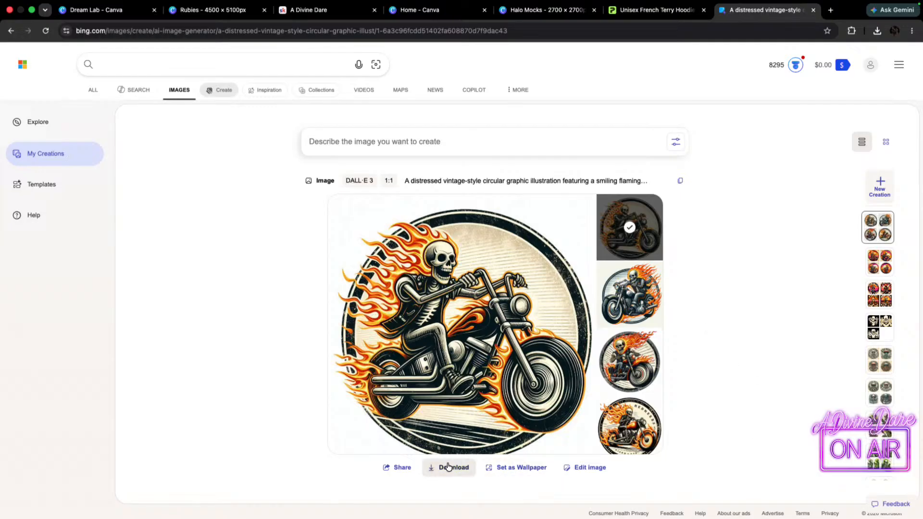
left_click(653, 301)
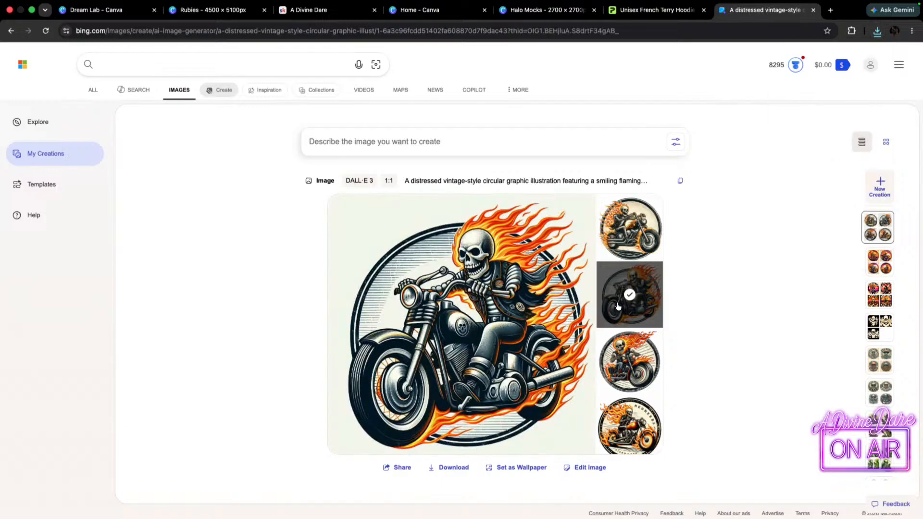
left_click(635, 365)
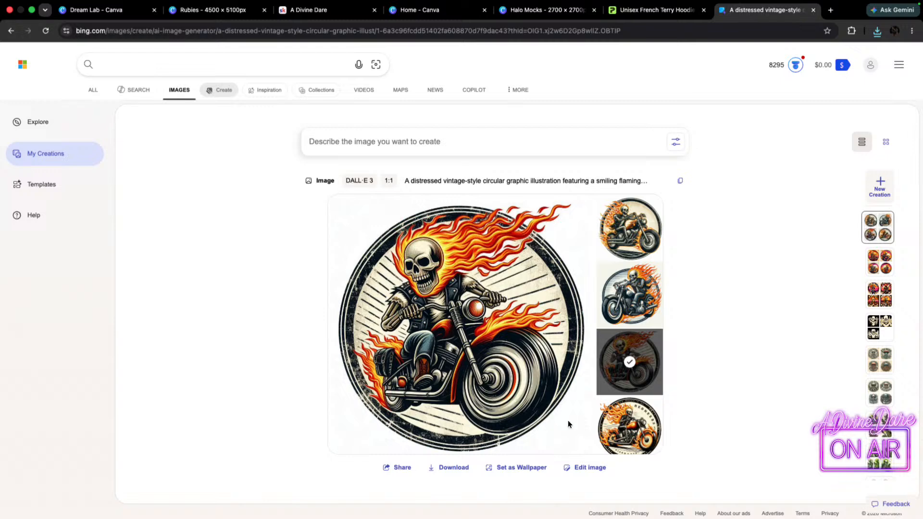
left_click(625, 426)
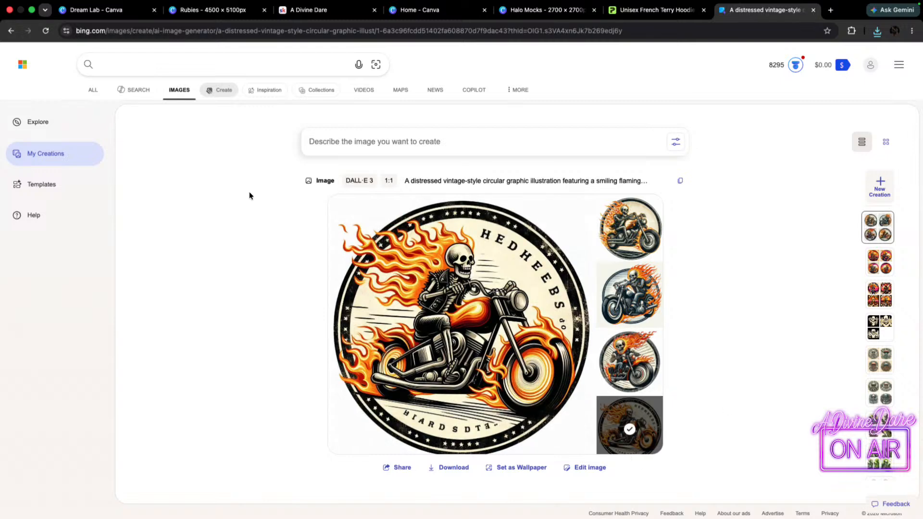
Switch to Canva Dream Lab, reuse the biker prompt, delete the wording after "riding toward the viewer", and generate the images.
left_click(106, 11)
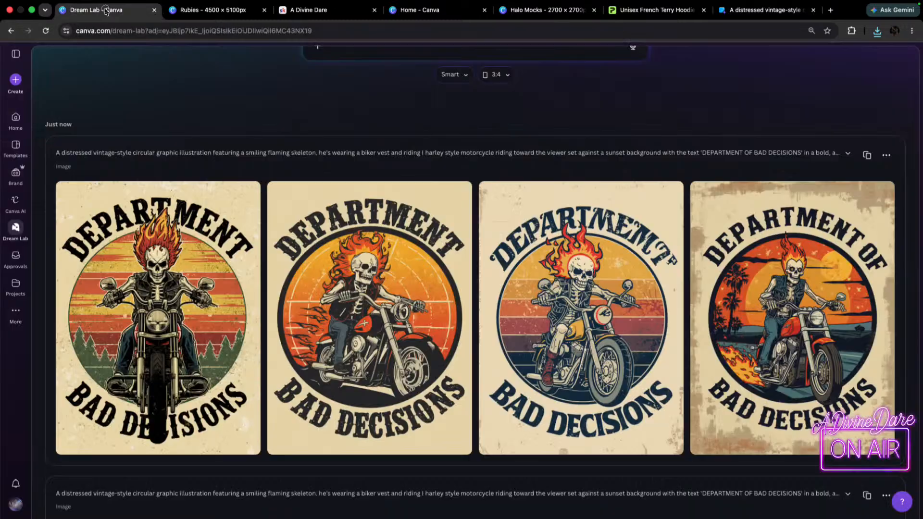
left_click(868, 155)
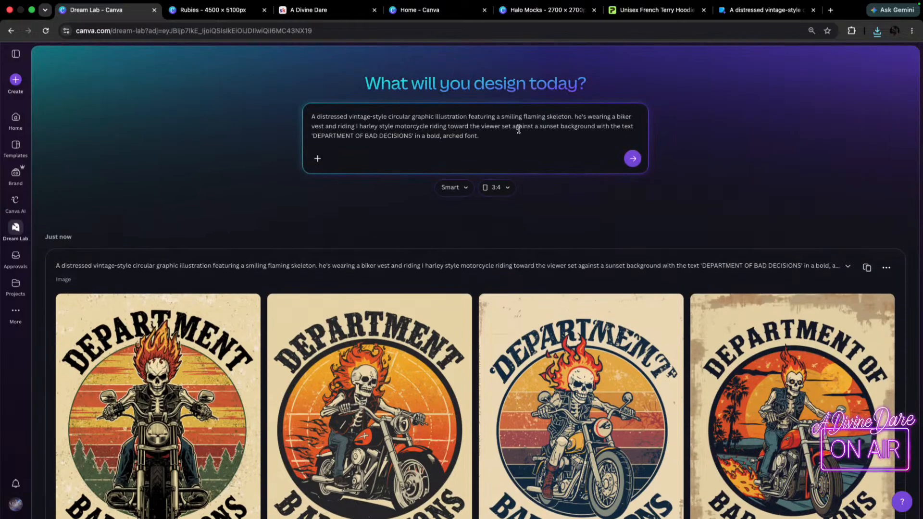
left_click_drag(499, 127, 569, 173)
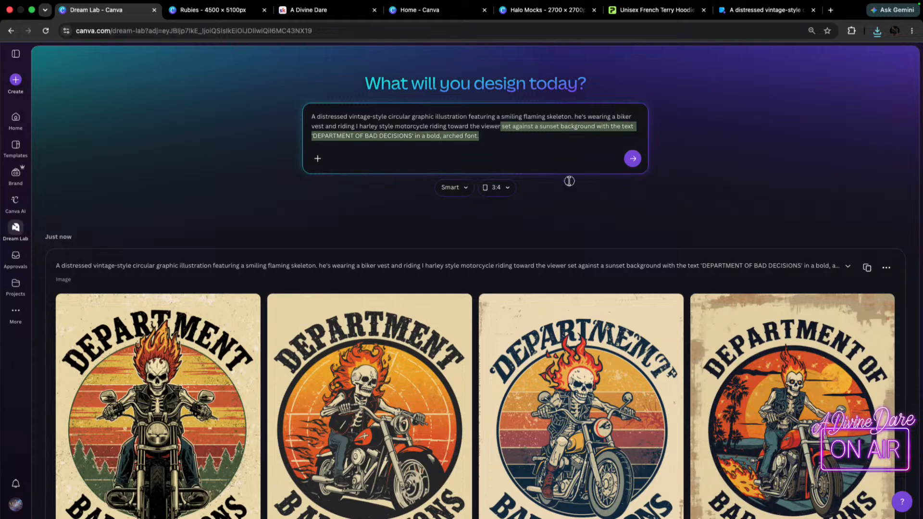
key("BackSpace")
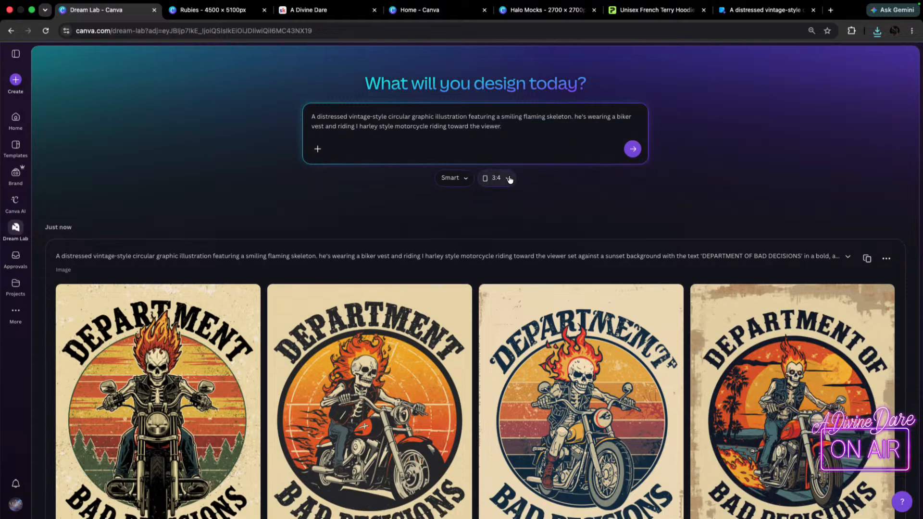
left_click(633, 149)
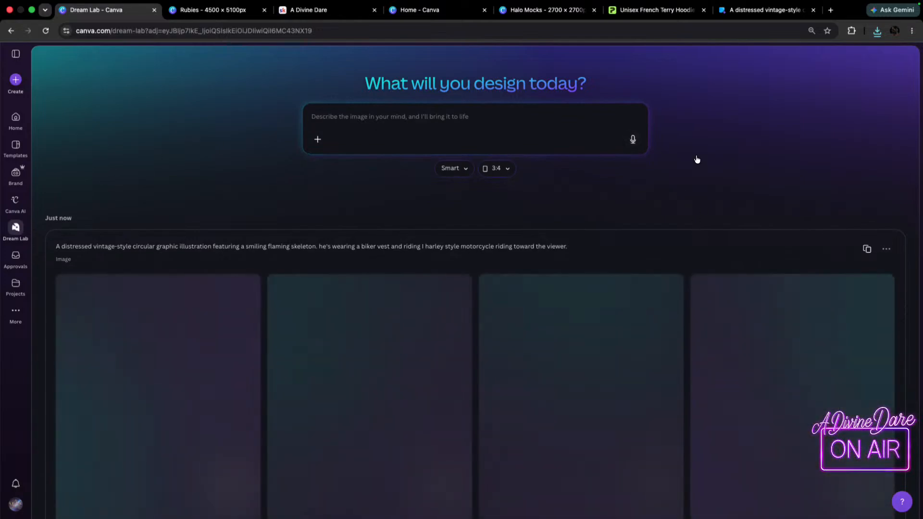
Review the new biker images without lettering and download the first one, with the solid red circle.
scroll(716, 203, "down", 1)
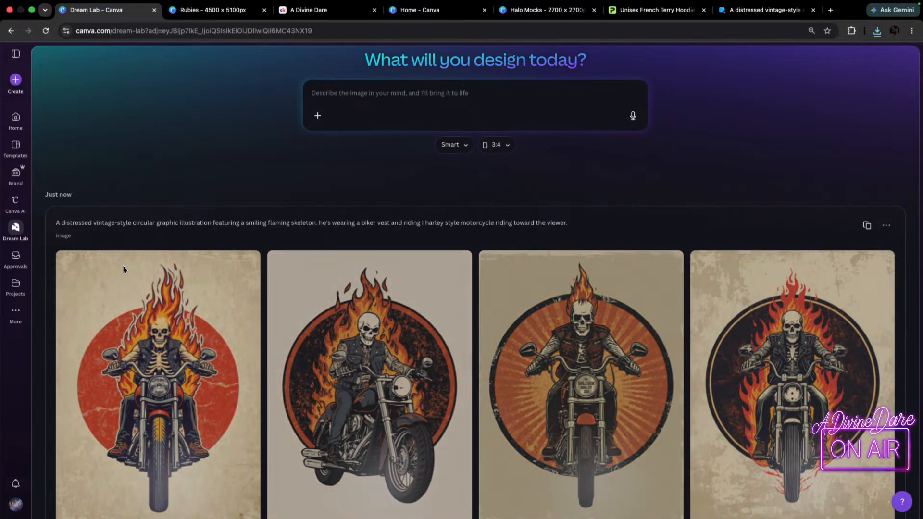
scroll(119, 265, "down", 3)
mouse_move(241, 513)
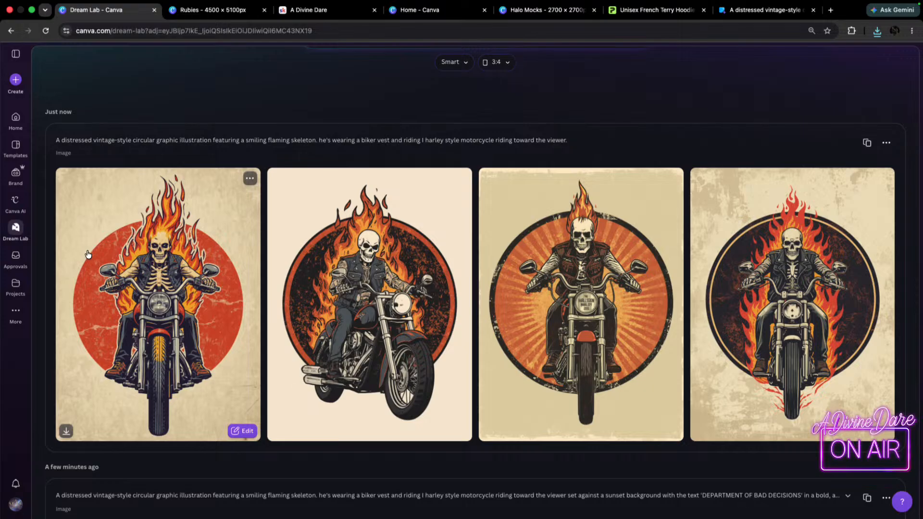
left_click(65, 431)
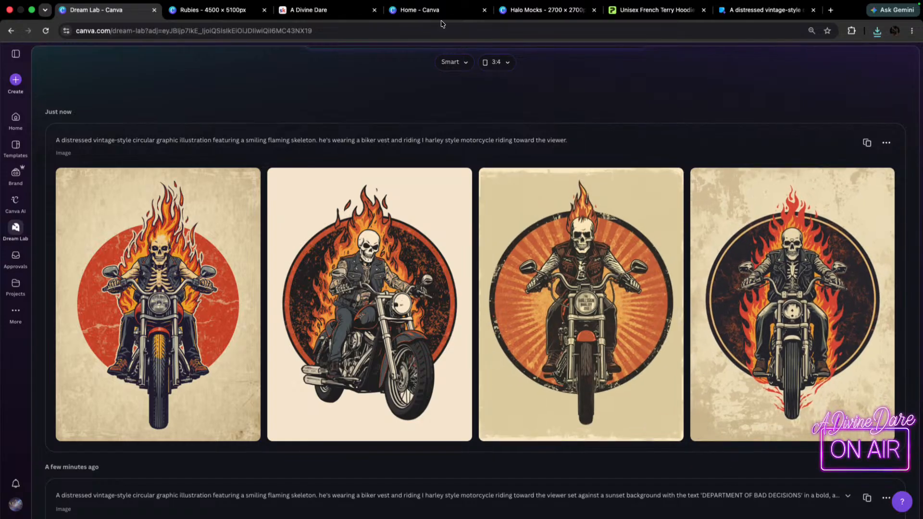
Switch to the Rubies design, find blank page 450 after the Big Foot list page, and set its background to light yellow #fefefc.
scroll(663, 280, "up", 3)
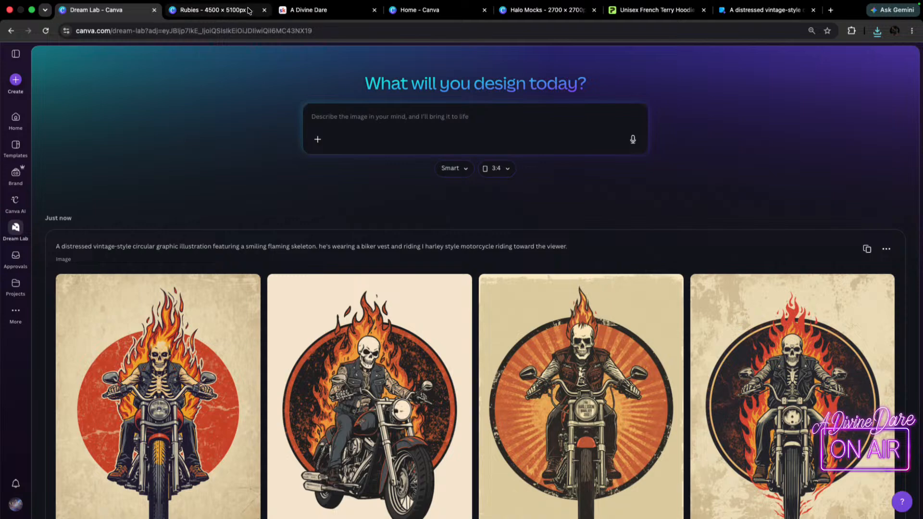
left_click(208, 10)
scroll(788, 410, "down", 20)
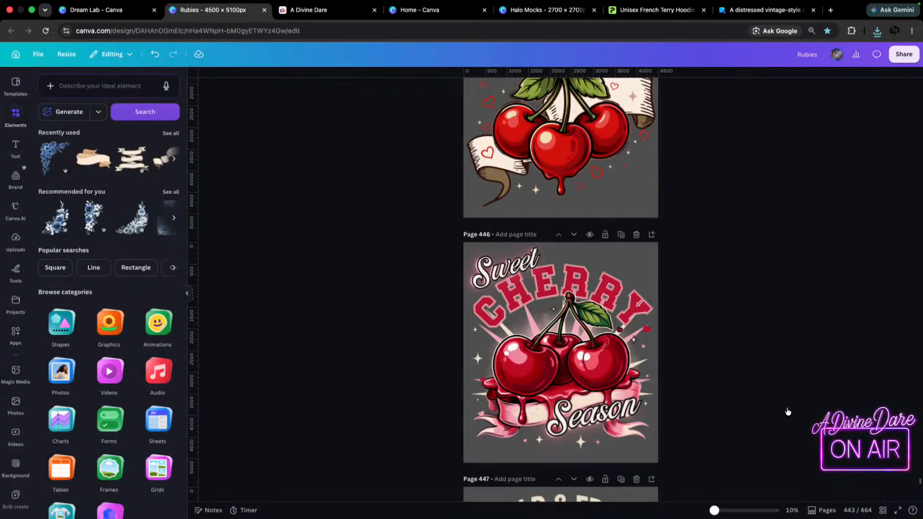
scroll(689, 390, "up", 7)
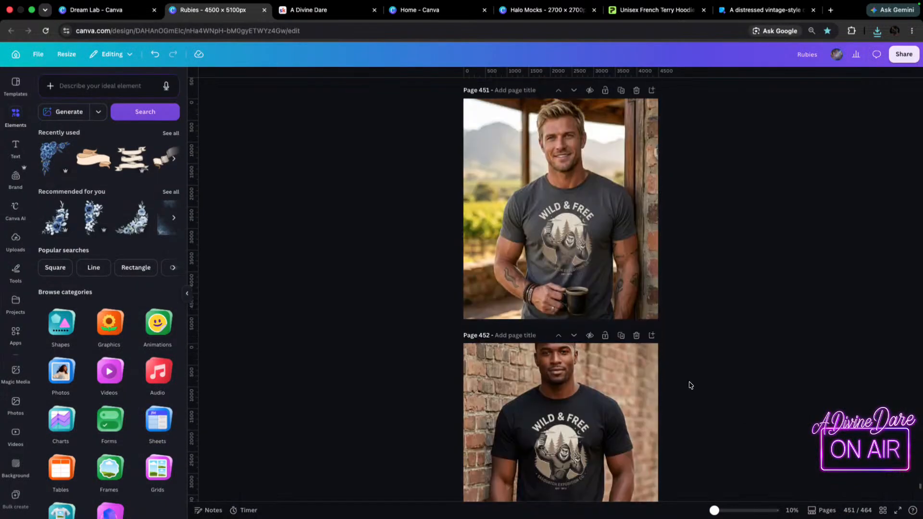
scroll(691, 380, "up", 2)
scroll(690, 368, "down", 2)
left_click_drag(715, 511, 721, 511)
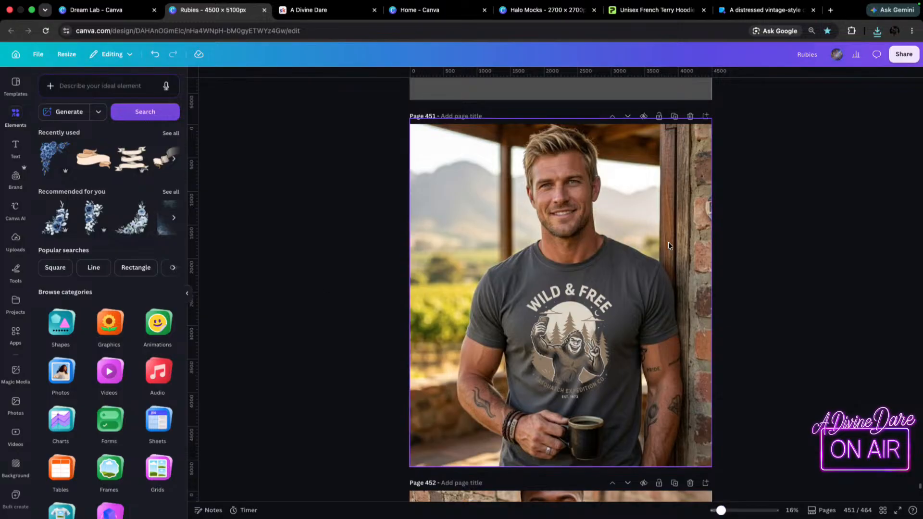
scroll(669, 245, "up", 2)
scroll(680, 222, "down", 3)
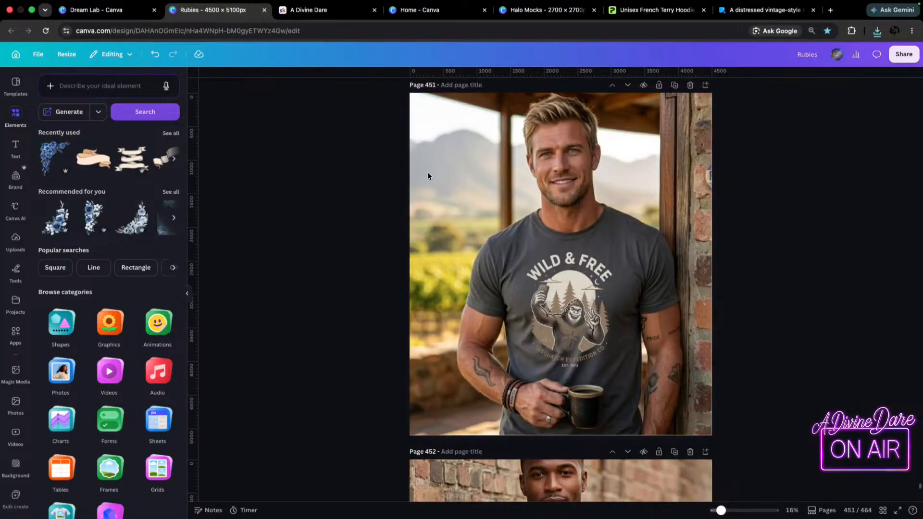
scroll(539, 301, "up", 20)
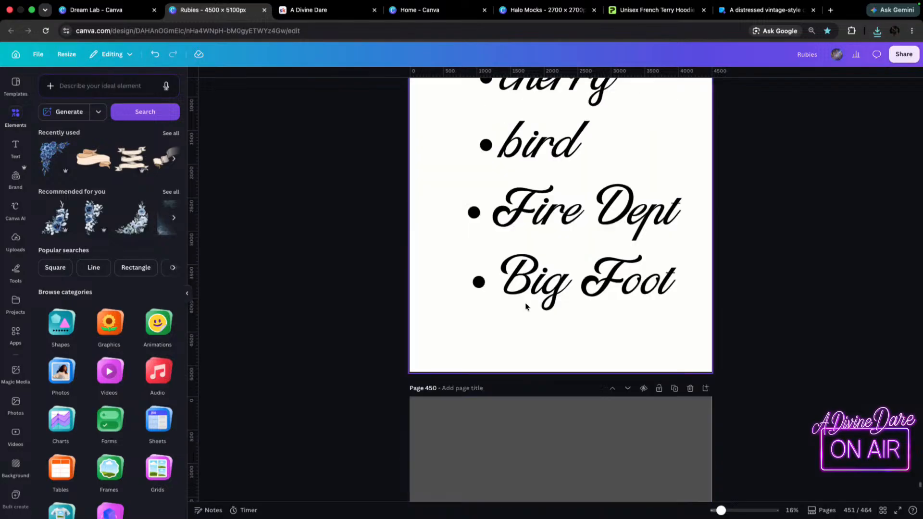
scroll(572, 384, "down", 4)
scroll(583, 395, "down", 4)
left_click(646, 307)
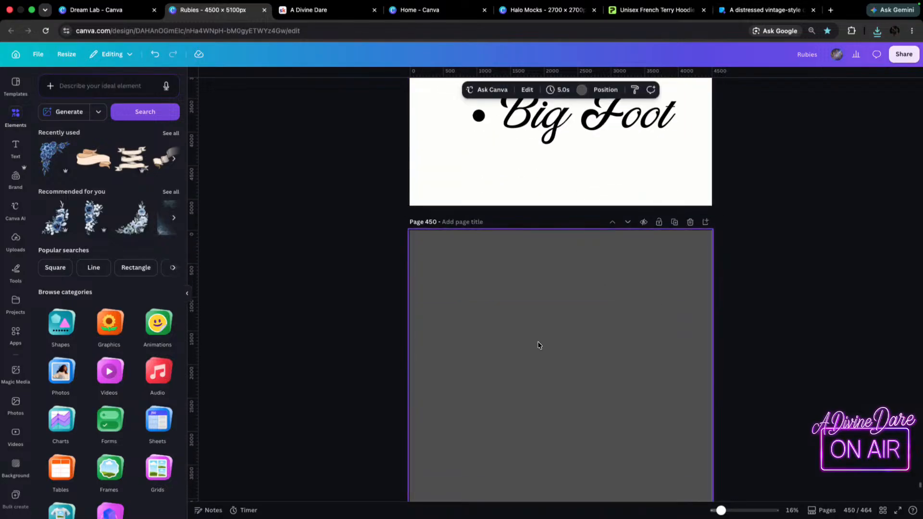
scroll(538, 346, "down", 3)
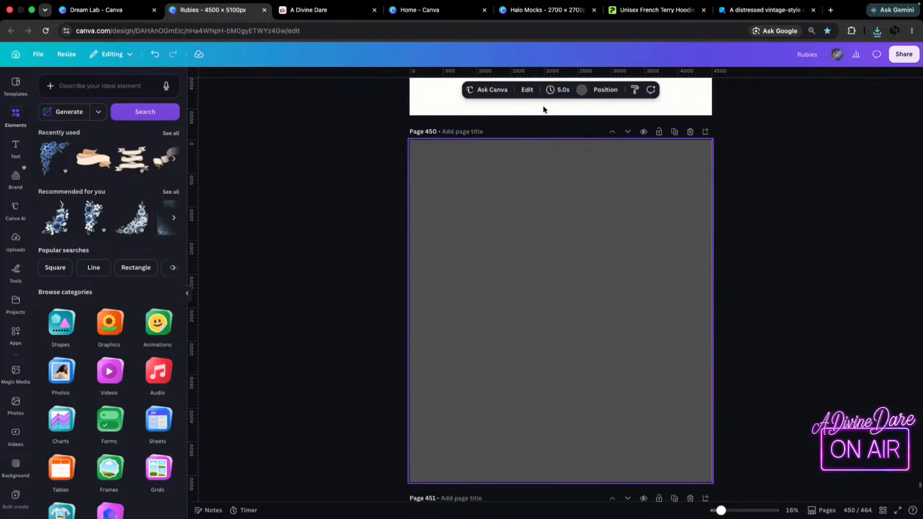
left_click(581, 89)
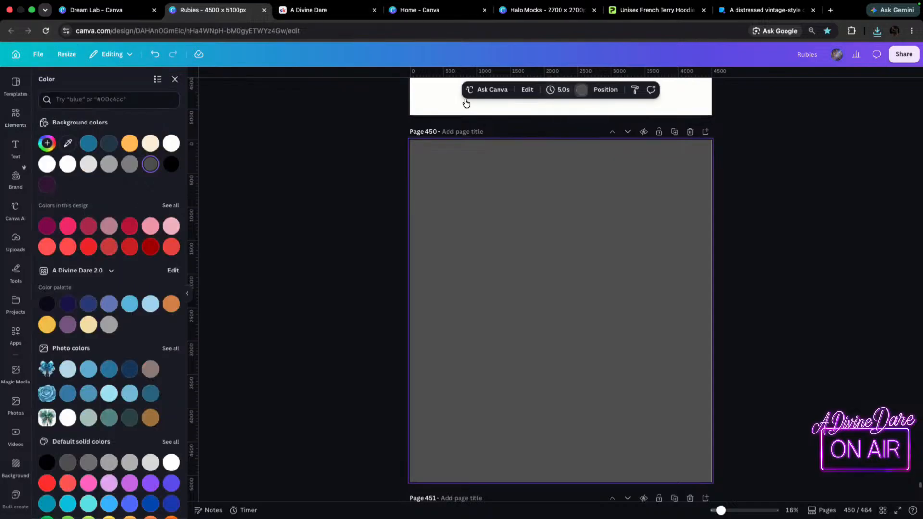
left_click(171, 143)
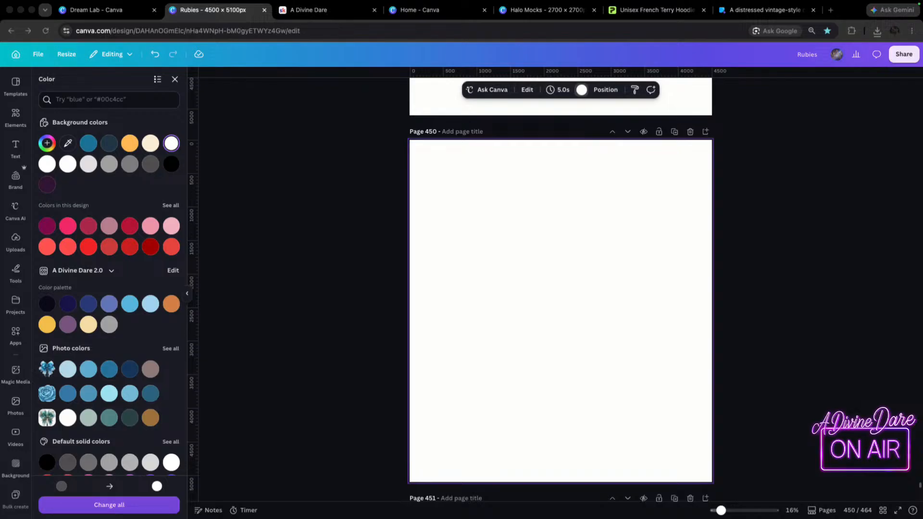
Add the downloaded thumbs-up Department of Bad Decisions skeleton image to page 450's upper left and shrink it to about 1,525 × 2,042.
left_click_drag(922, 201, 428, 181)
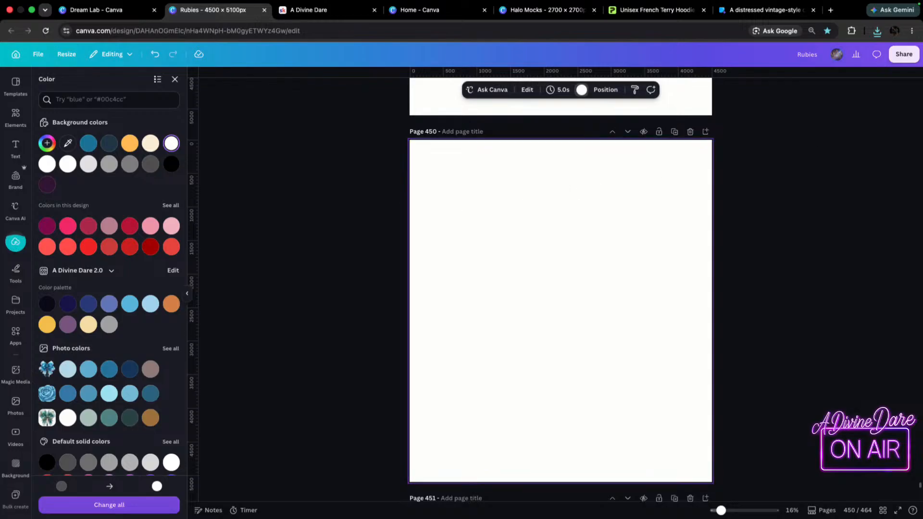
left_click_drag(922, 197, 484, 197)
left_click_drag(601, 248, 569, 202)
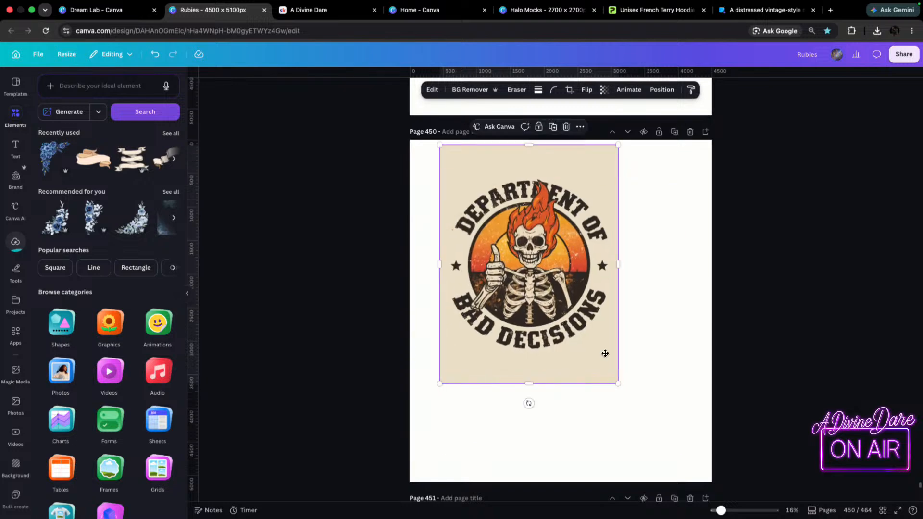
left_click_drag(618, 383, 542, 282)
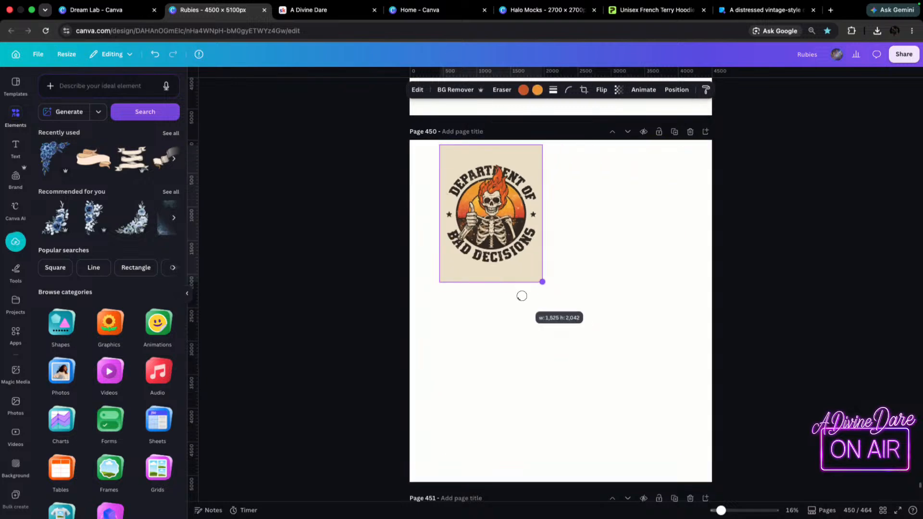
Move the thumbs-up skeleton into page 450's upper-left corner, then add the distressed teal-lettered version and shrink it into the upper-right corner.
left_click_drag(466, 195, 447, 189)
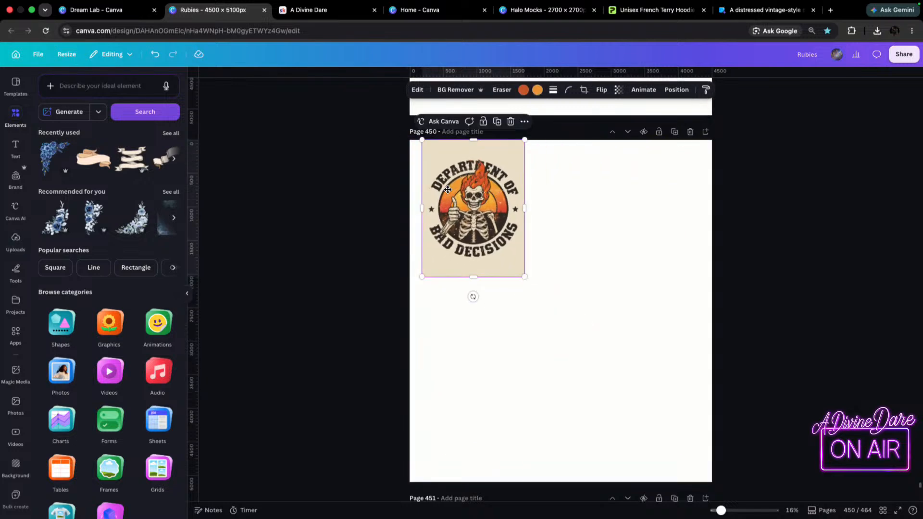
left_click(16, 239)
left_click(111, 210)
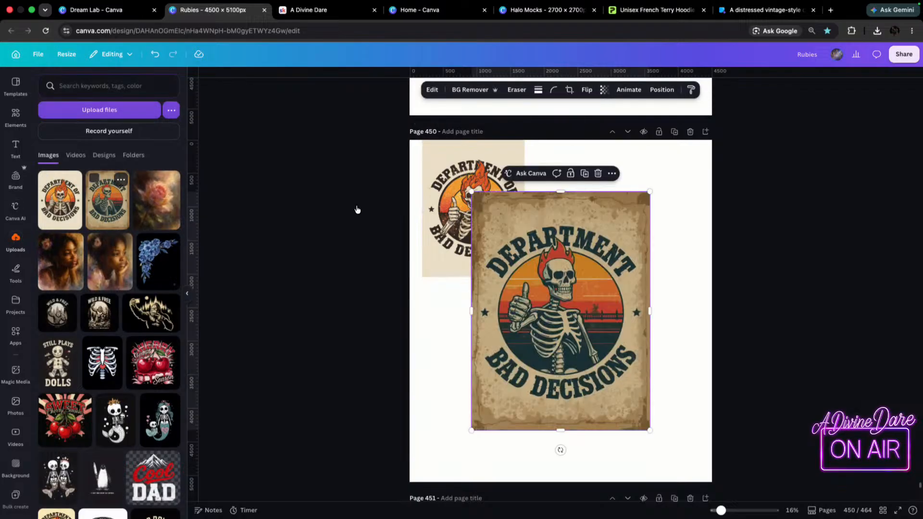
left_click_drag(542, 302, 598, 261)
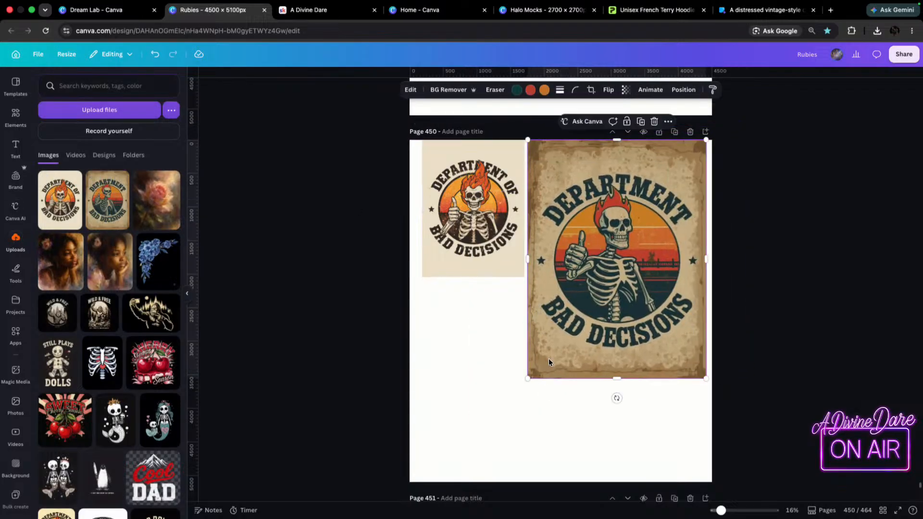
left_click_drag(528, 379, 575, 317)
mouse_move(665, 236)
left_mouse_down()
mouse_move(644, 231)
mouse_move(674, 229)
left_mouse_up()
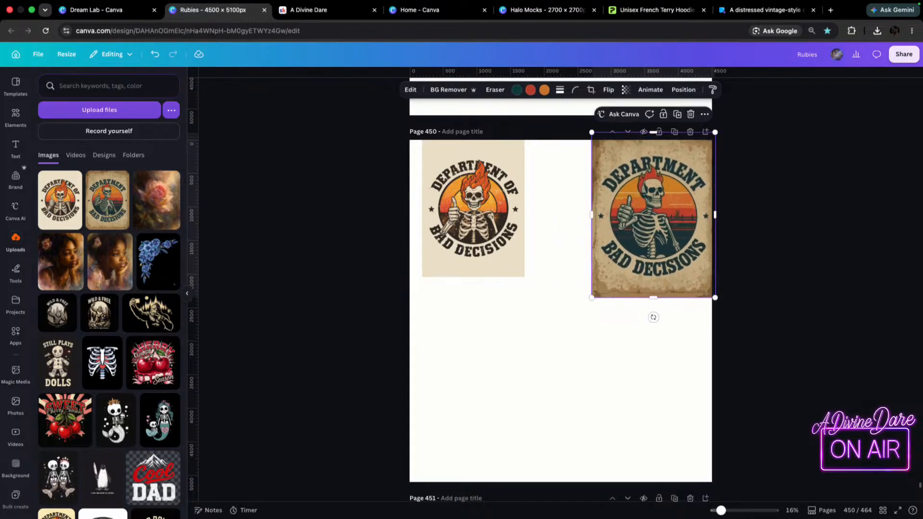
Add the Department of Bad Decisions biker with the striped sunset to page 450's lower left and shrink it.
left_click_drag(411, 352, 529, 332)
left_click_drag(600, 322, 539, 393)
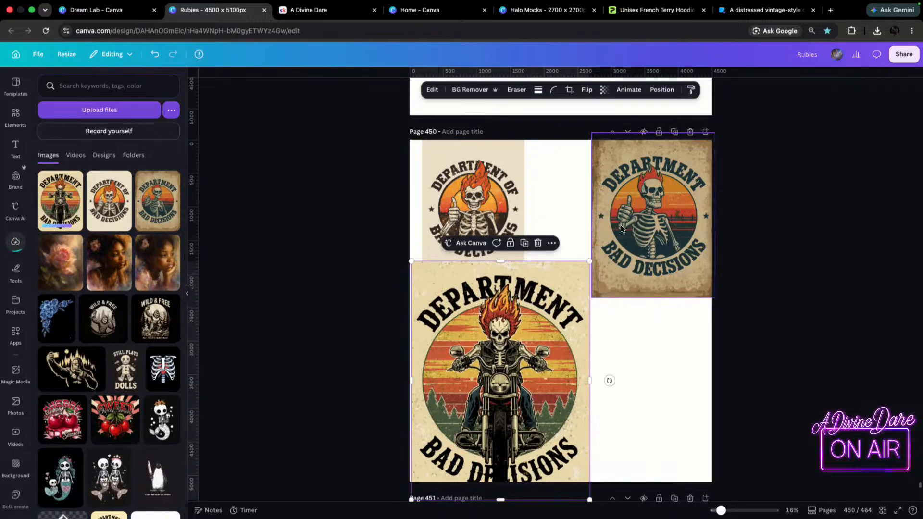
left_click_drag(591, 262, 533, 330)
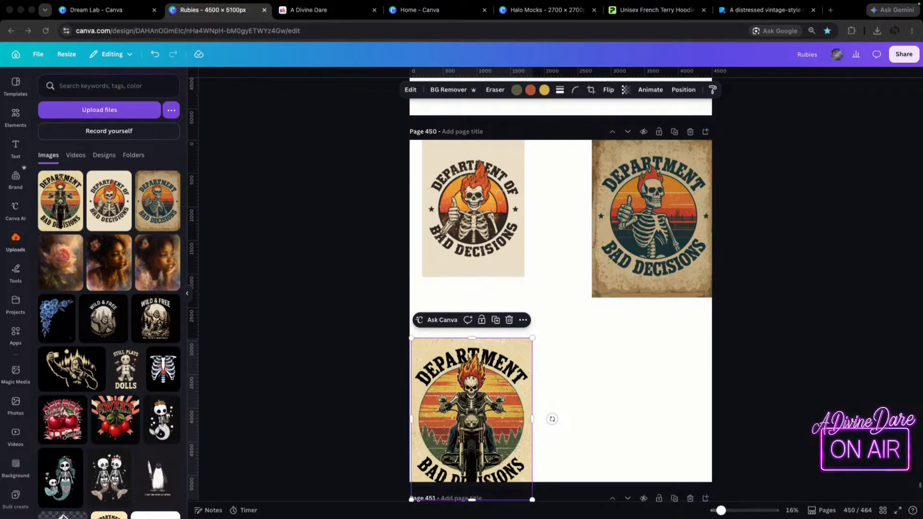
Add the red-circle biker to page 450's lower right and place the two side-view flaming skeleton motorcycle images over the middle.
left_click_drag(922, 375, 662, 405)
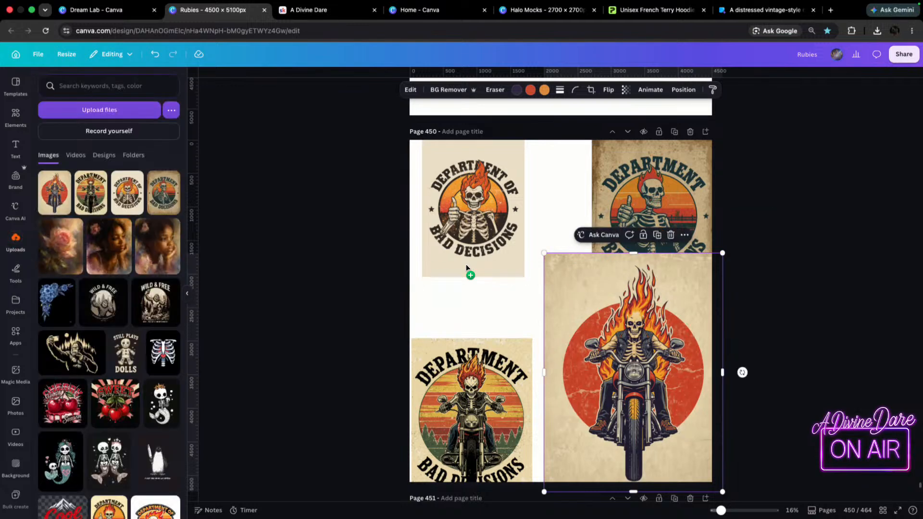
key("super+v")
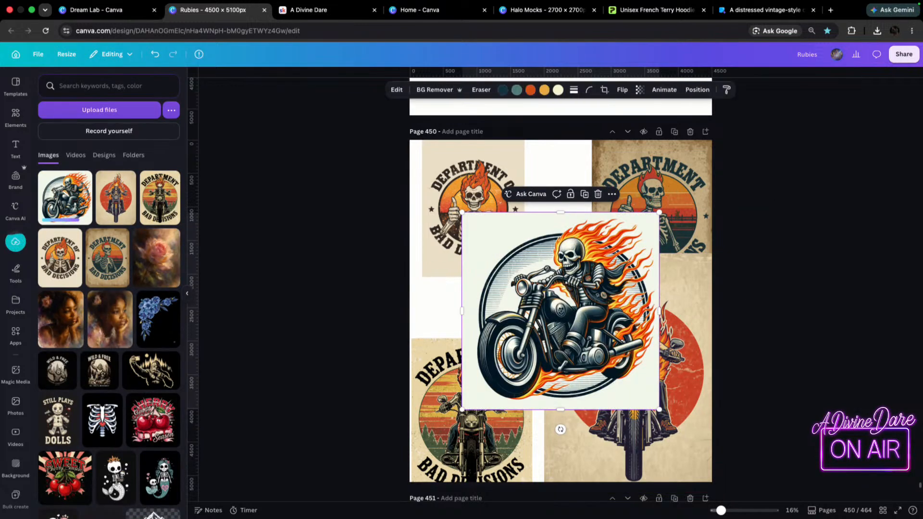
left_click_drag(914, 404, 627, 443)
left_click(558, 267)
left_click_drag(557, 267, 516, 240)
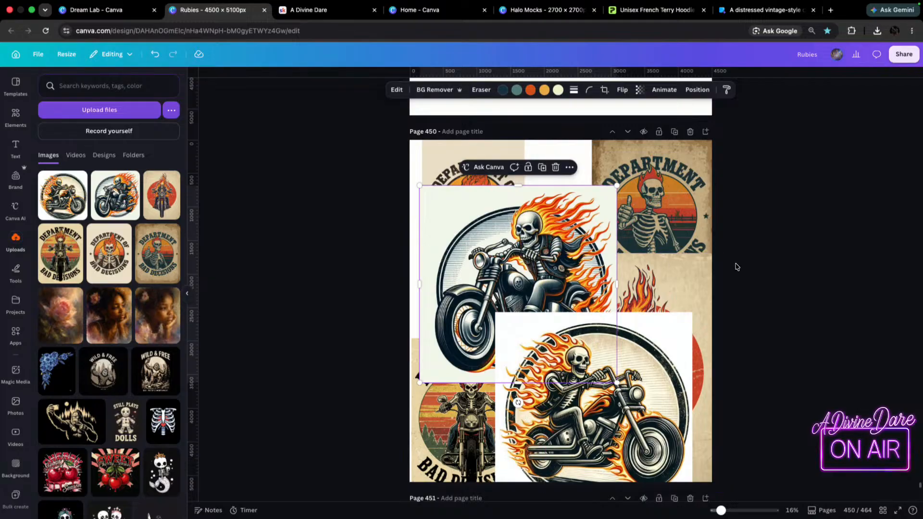
Duplicate page 450 with all six skeleton images.
scroll(698, 361, "down", 3)
scroll(702, 240, "up", 5)
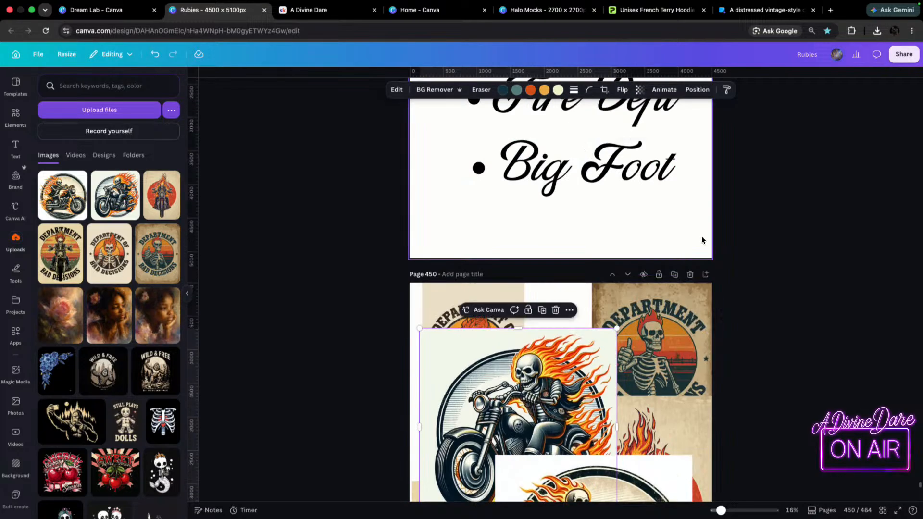
left_click(676, 274)
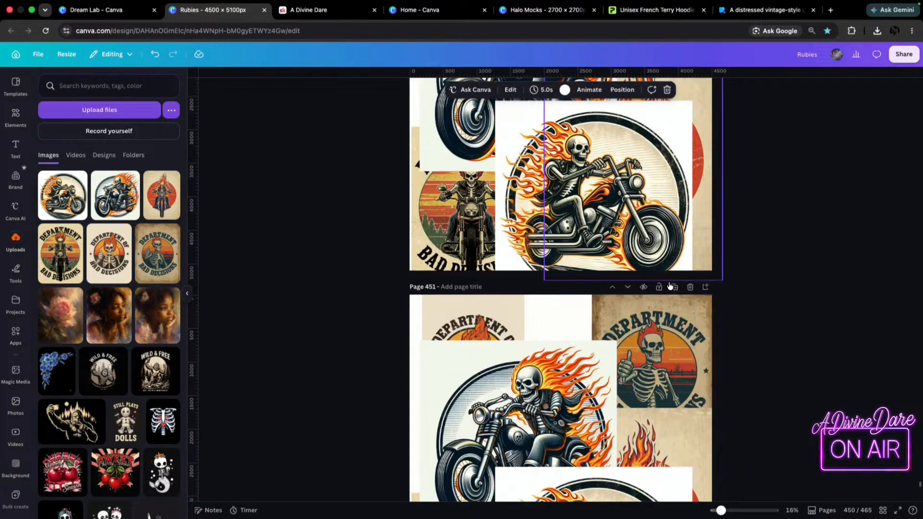
Spread the two side-view motorcycle images apart on page 451, and shift page 450's cream-circle motorcycle toward the right edge.
scroll(582, 403, "down", 4)
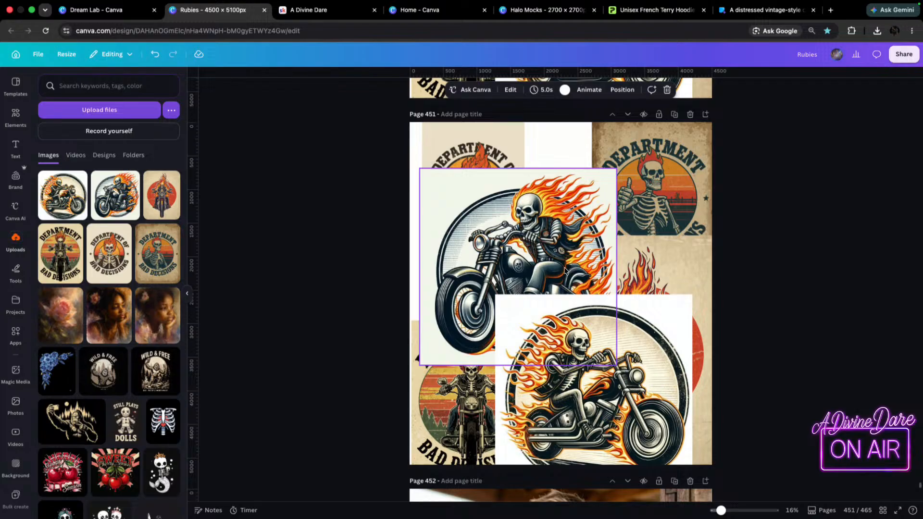
right_click(751, 249)
left_click(811, 245)
left_click_drag(525, 244, 551, 233)
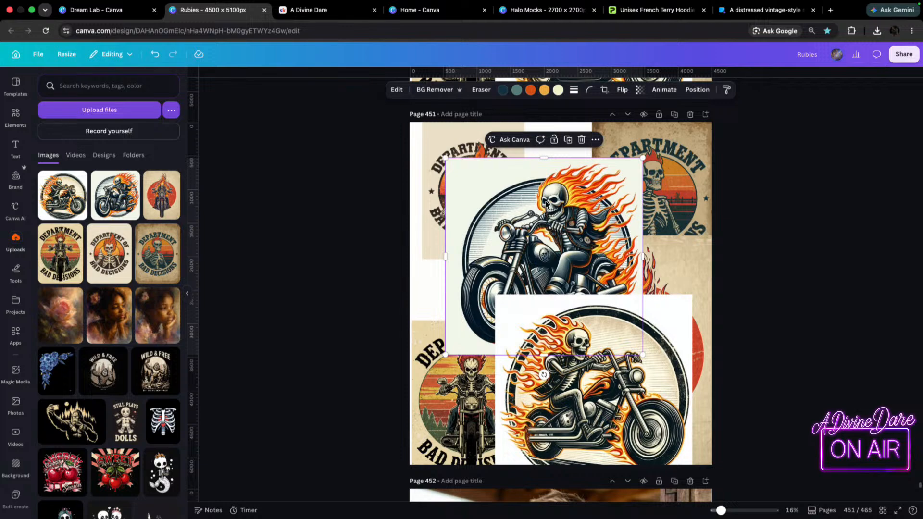
left_click_drag(644, 408, 674, 330)
left_click_drag(488, 180, 465, 150)
scroll(566, 345, "down", 2)
scroll(565, 344, "up", 5)
left_click_drag(572, 260, 616, 252)
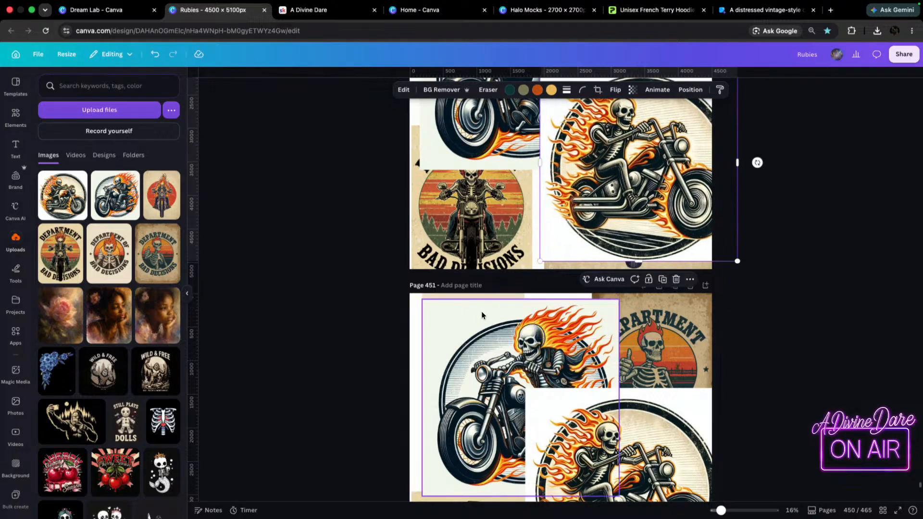
Delete both thumbs-up Department of Bad Decisions images from page 451, moving the blue-grey motorcycle image aside to reach the one beneath.
scroll(482, 316, "down", 4)
scroll(679, 286, "up", 1)
left_click(678, 285)
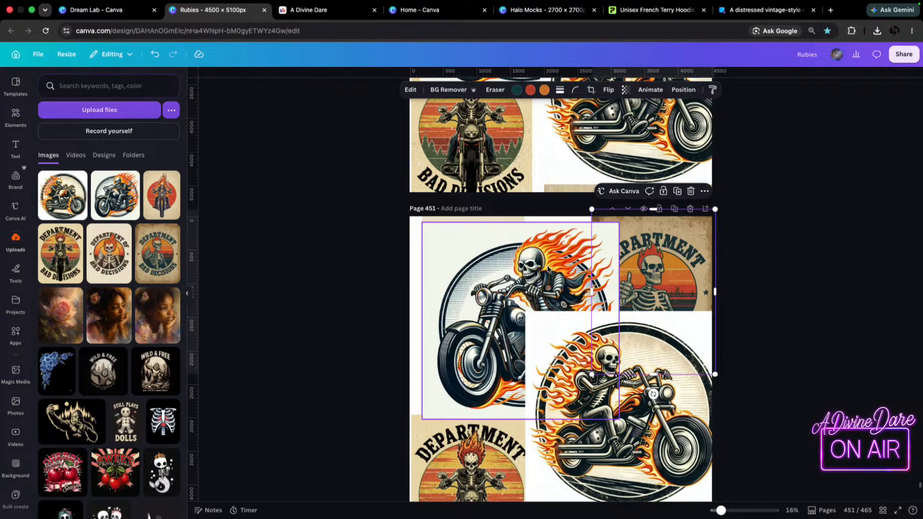
key("Delete")
left_click_drag(576, 260, 495, 254)
left_click(479, 277)
key("Delete")
Move page 451's cream-circle motorcycle up and delete the front-facing sunset biker and red-circle biker images from that page.
left_click_drag(653, 444, 658, 348)
scroll(431, 455, "down", 2)
left_click(481, 425)
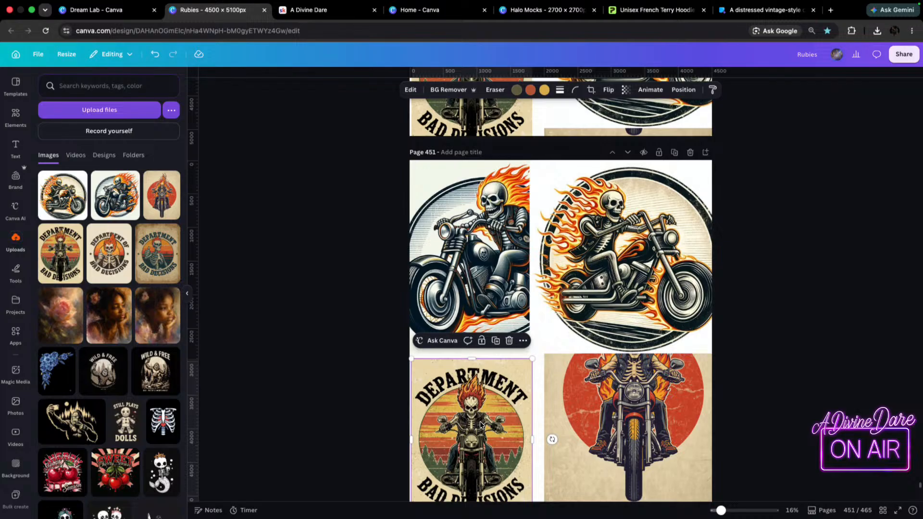
key("Delete")
left_click(456, 202)
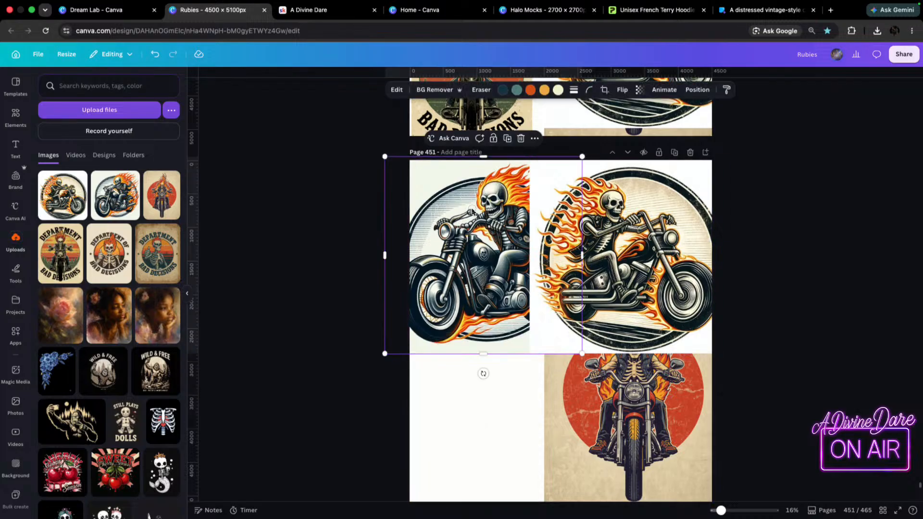
left_click(693, 435)
key("Delete")
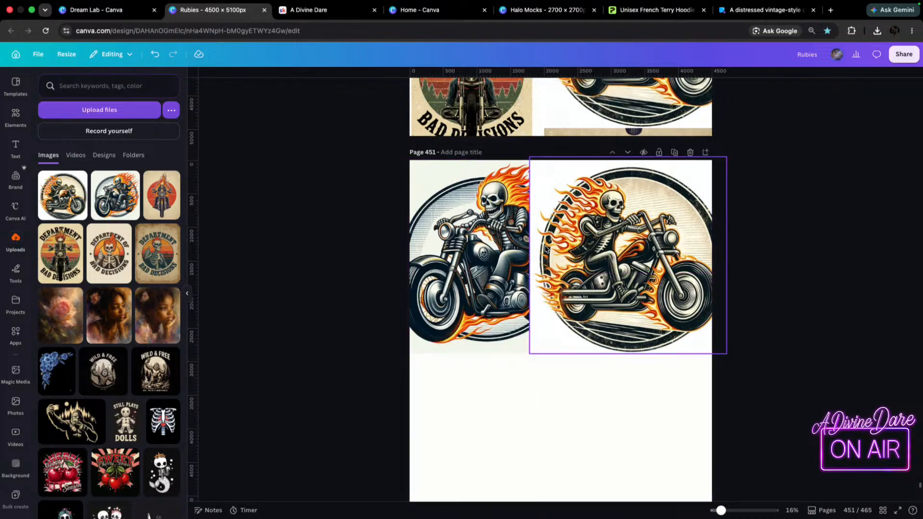
Remove the backgrounds from both motorcycle images on page 451 and position them at the page's upper left and lower right.
left_click_drag(575, 239, 557, 368)
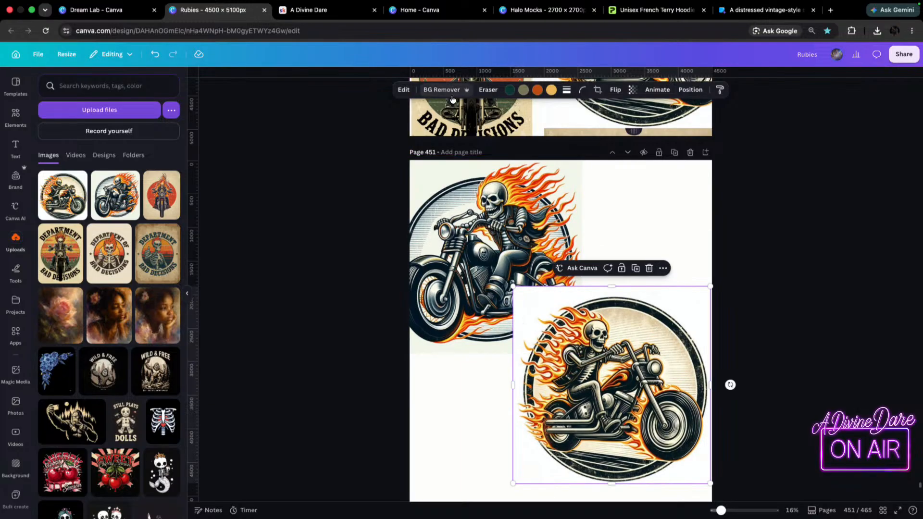
left_click_drag(425, 210, 462, 214)
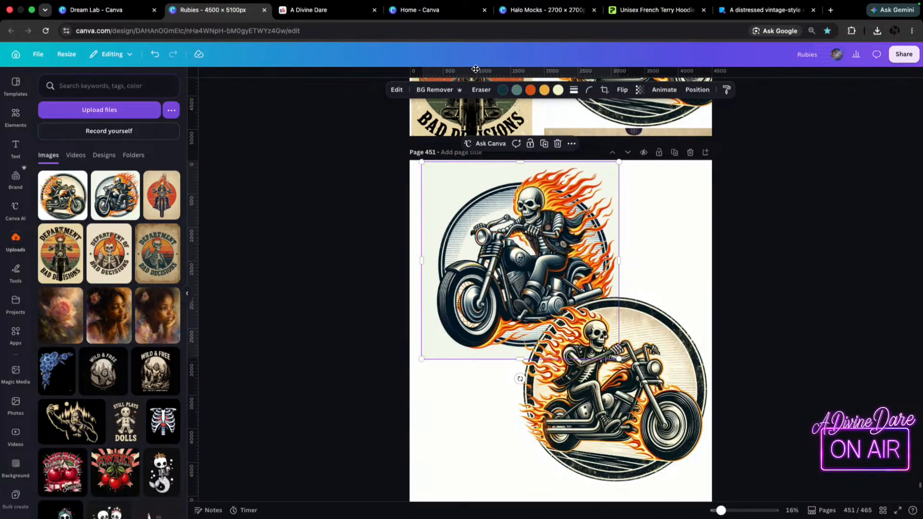
left_click(435, 90)
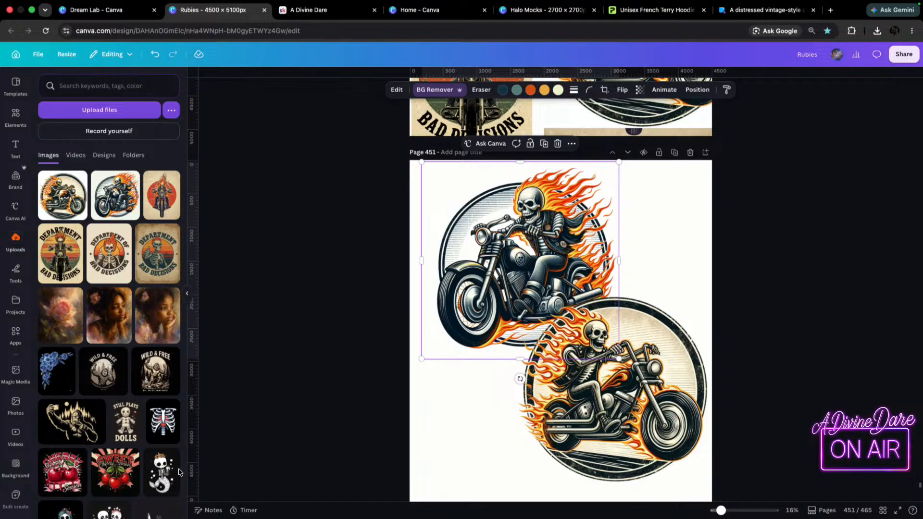
left_click_drag(690, 397, 687, 437)
left_click(541, 258)
left_click_drag(541, 258, 529, 250)
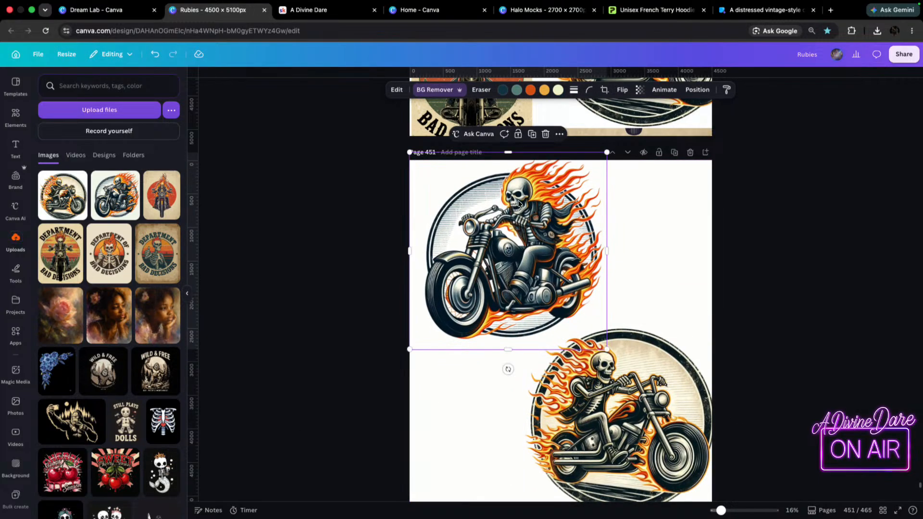
left_click_drag(547, 448, 541, 447)
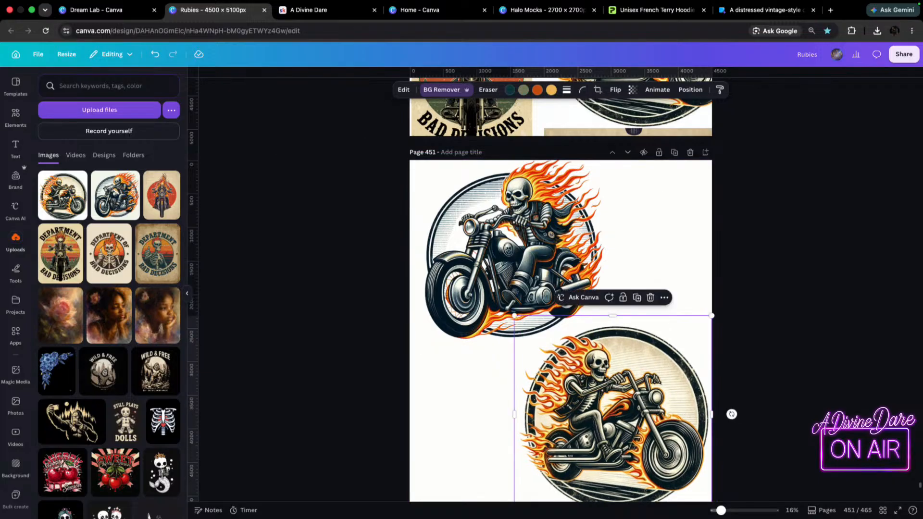
Delete the two side-view flaming skeleton motorcycle images from page 450.
scroll(770, 182, "up", 5)
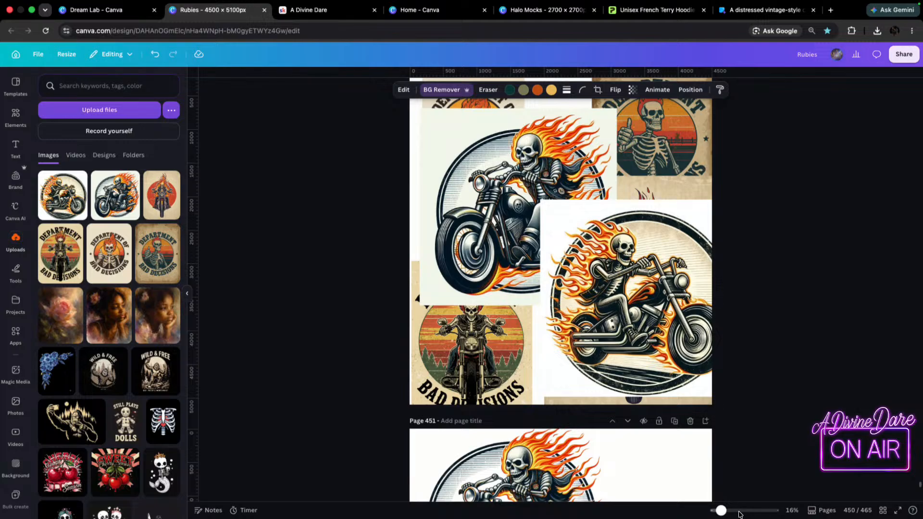
left_click_drag(722, 513, 715, 512)
scroll(732, 309, "up", 2)
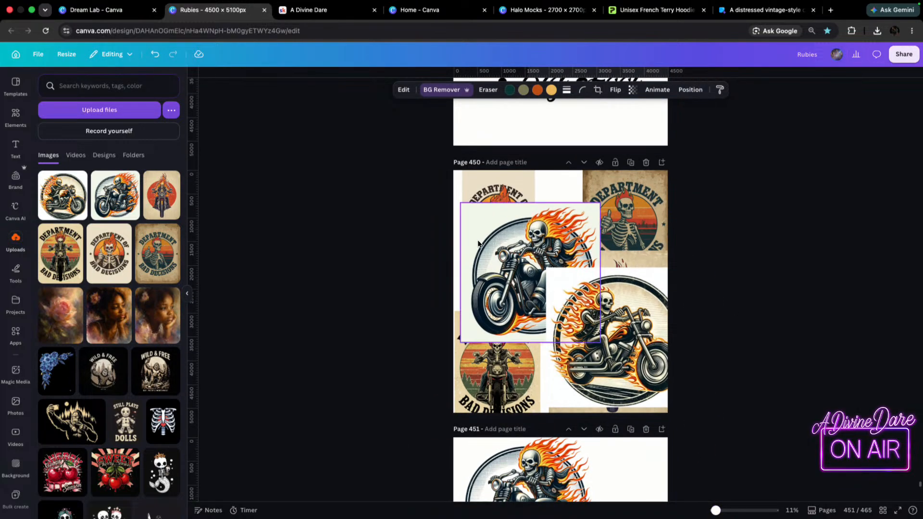
left_click_drag(483, 230, 496, 230)
key("Delete")
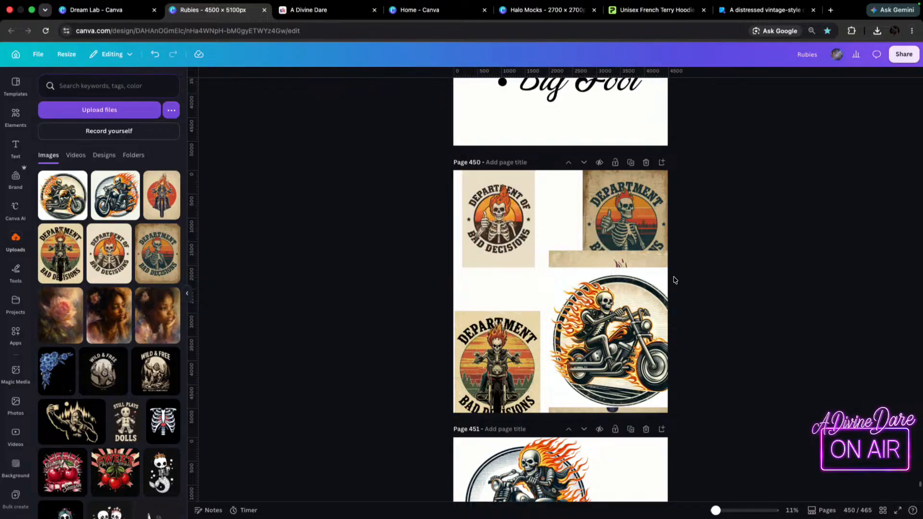
left_click(648, 315)
key("Delete")
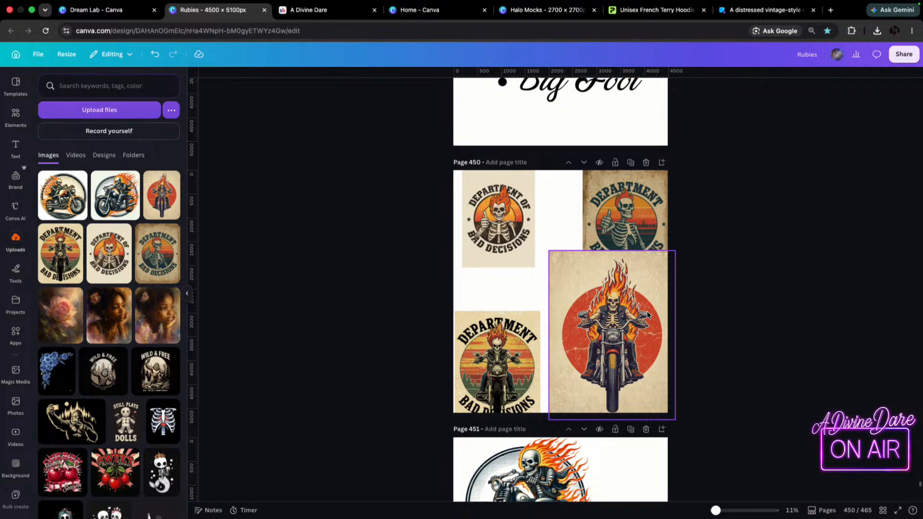
Shrink the red-circle biker on page 450 and arrange it with the sunset biker and teal-lettered skeleton in a two-by-two layout.
left_click(641, 318)
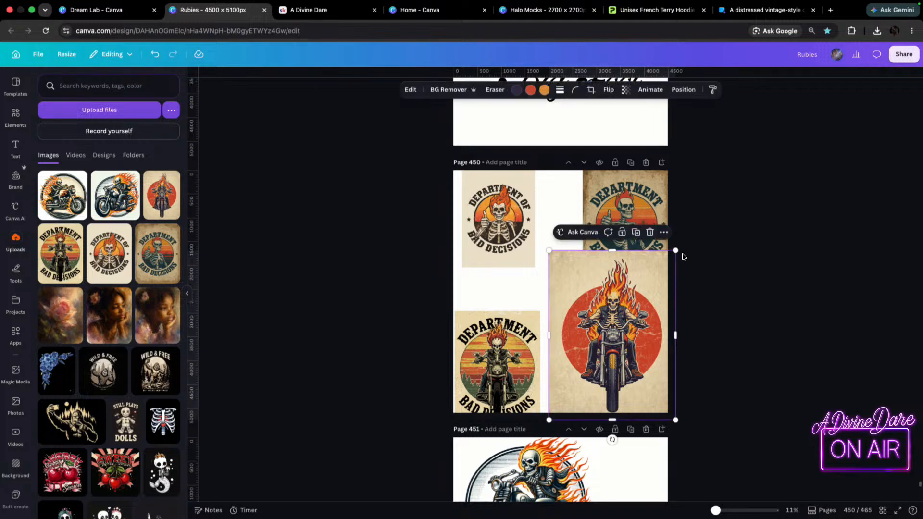
left_click_drag(676, 250, 651, 285)
mouse_move(592, 335)
left_mouse_down()
mouse_move(613, 316)
mouse_move(604, 321)
left_mouse_up()
left_click_drag(513, 355, 520, 320)
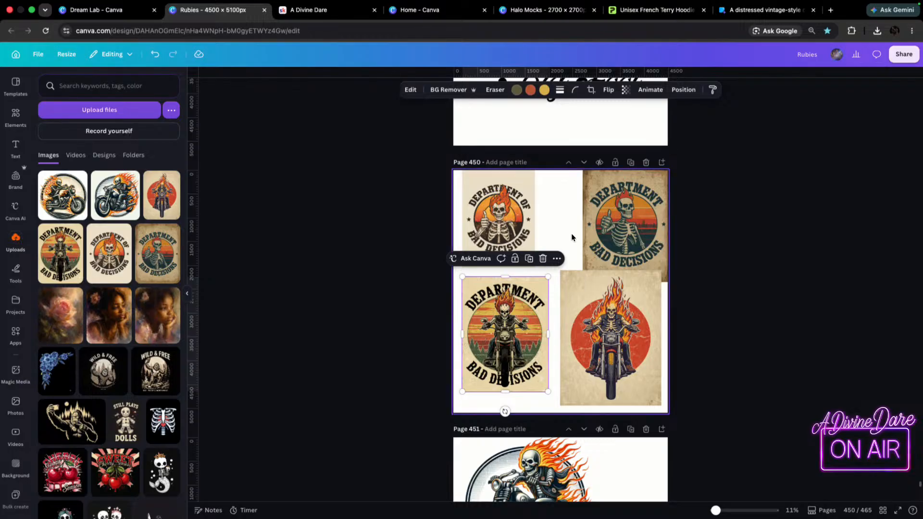
left_click_drag(642, 211, 623, 204)
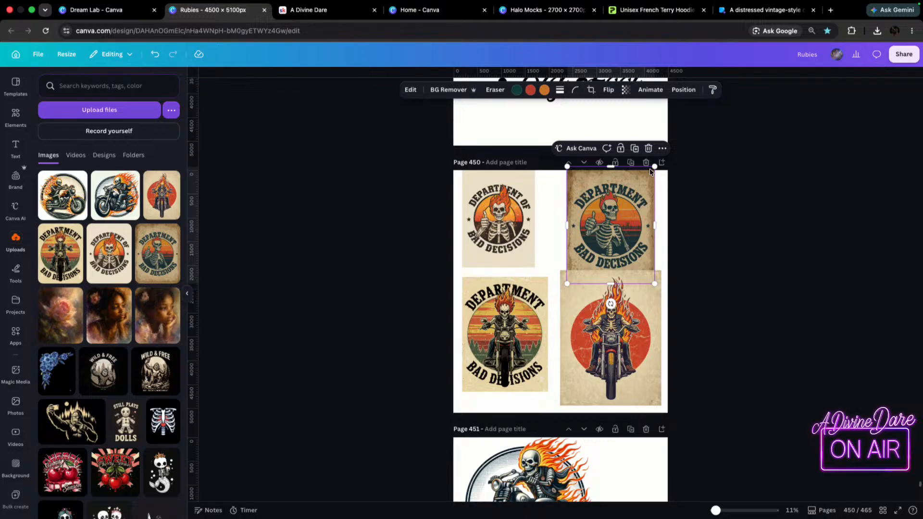
mouse_move(539, 367)
left_mouse_down()
mouse_move(533, 400)
mouse_move(547, 380)
left_mouse_up()
left_click_drag(618, 341, 621, 340)
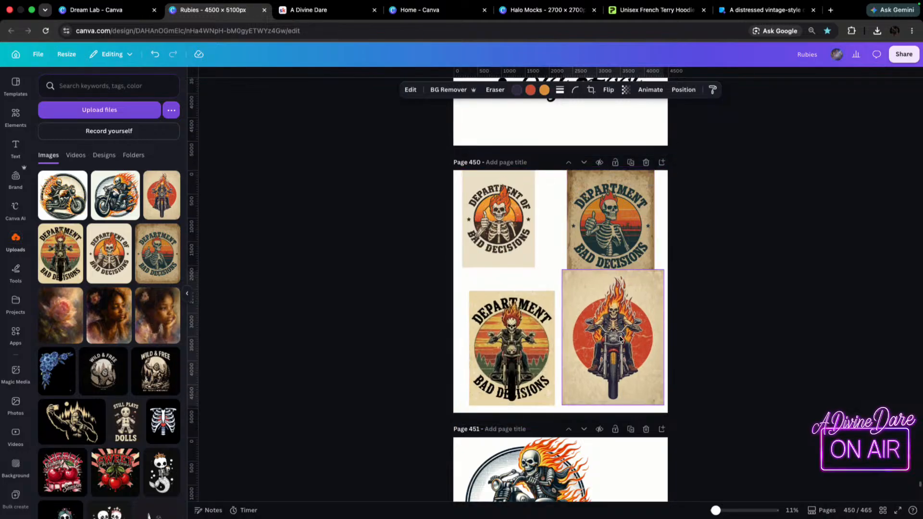
Add a blank page after page 450 and move the distressed teal-lettered thumbs-up skeleton onto it.
left_click(662, 162)
scroll(625, 192, "up", 5)
left_click_drag(613, 120, 558, 438)
scroll(722, 385, "down", 8)
scroll(557, 175, "up", 2)
scroll(552, 182, "up", 2)
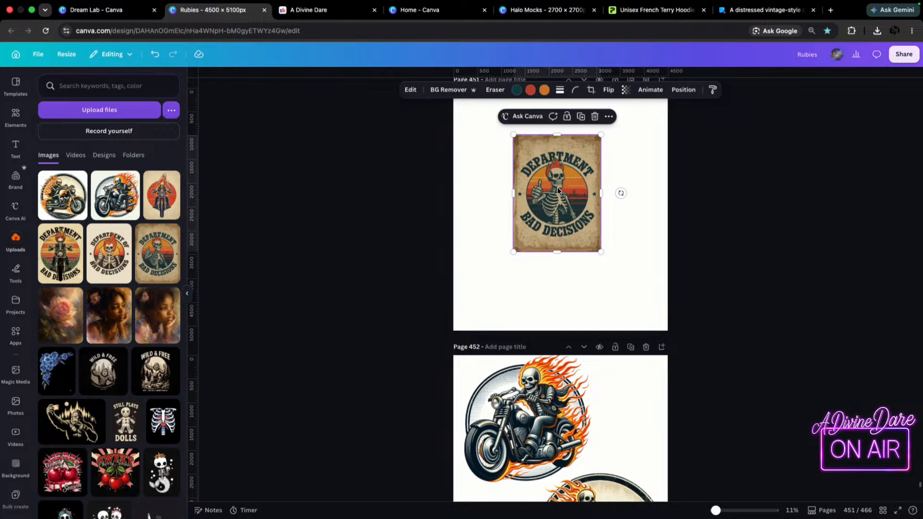
Enlarge the teal-lettered skeleton image to nearly the full height of page 451 and position it near the page's center.
left_click_drag(513, 252, 424, 370)
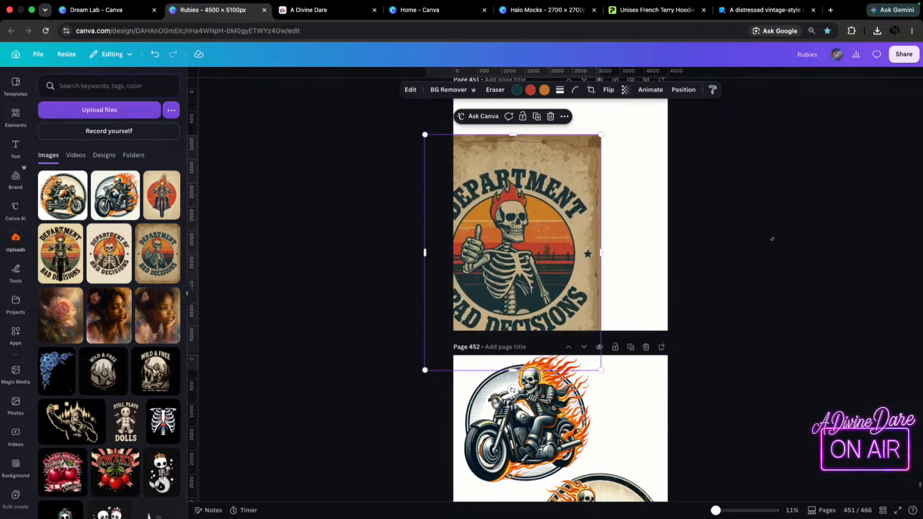
scroll(722, 266, "up", 3)
left_click_drag(541, 310, 594, 261)
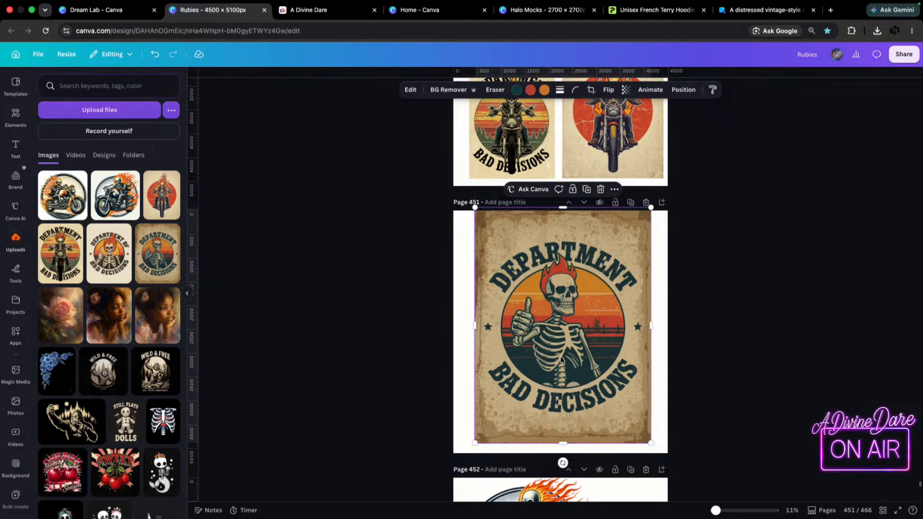
mouse_move(535, 267)
left_mouse_down()
mouse_move(546, 322)
mouse_move(514, 265)
mouse_move(525, 263)
left_mouse_up()
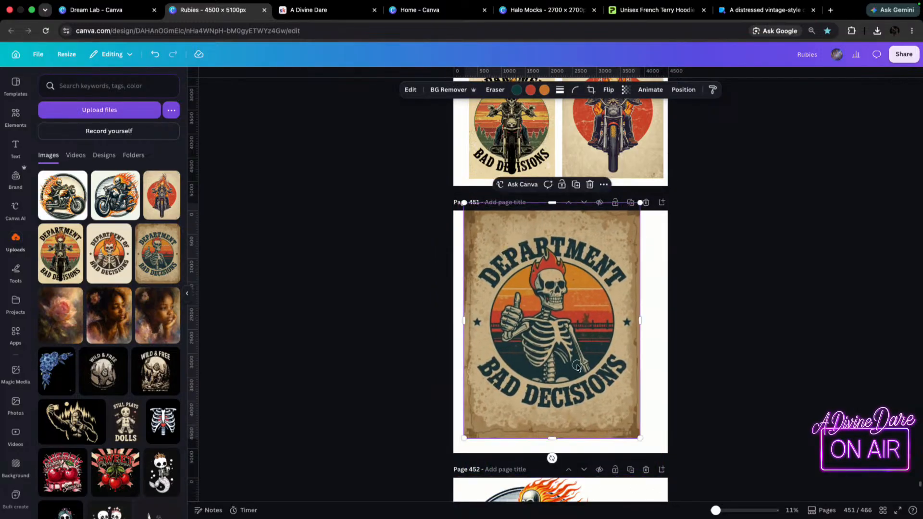
Reposition the teal-lettered skeleton image on page 451 so its full height fits within the page.
left_click_drag(575, 346, 582, 381)
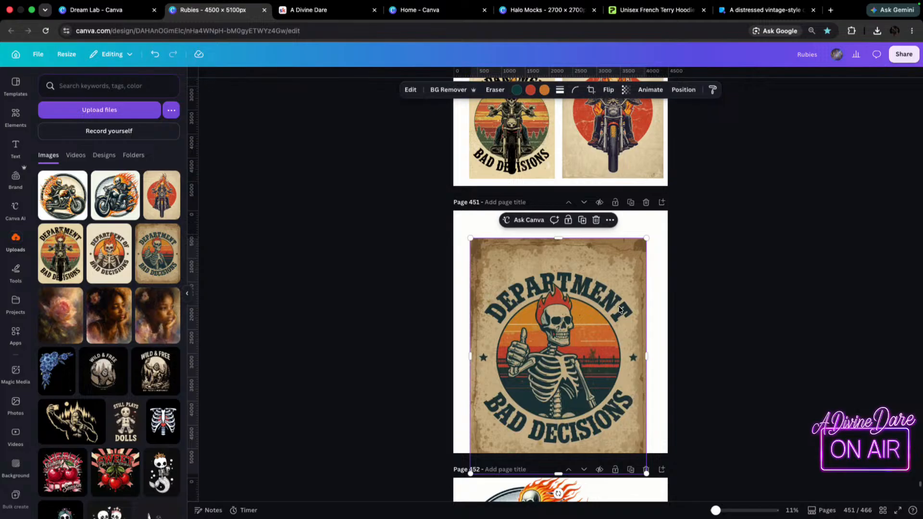
left_click_drag(551, 293, 554, 267)
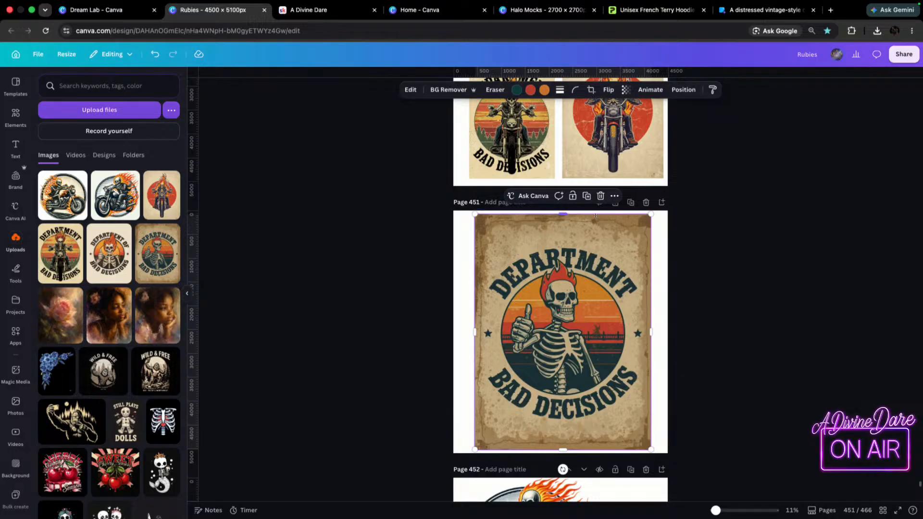
scroll(599, 211, "down", 3)
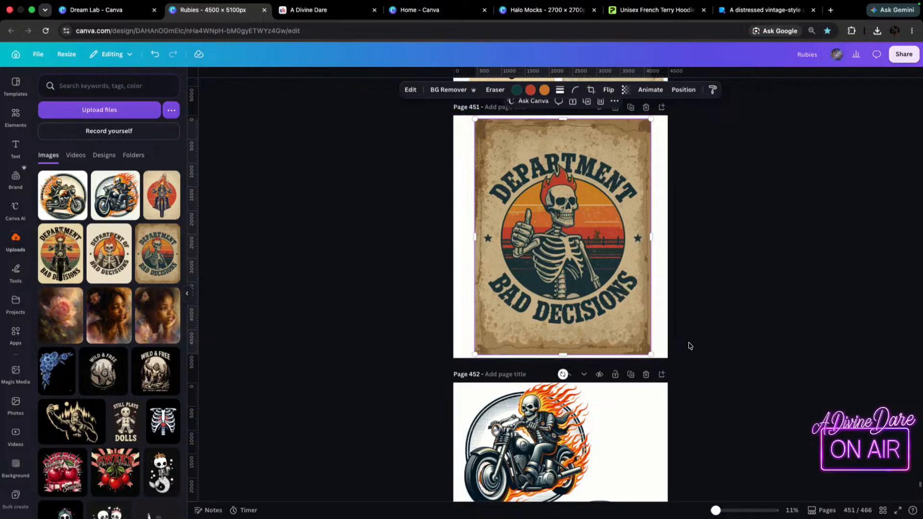
scroll(626, 360, "down", 2)
scroll(628, 360, "up", 3)
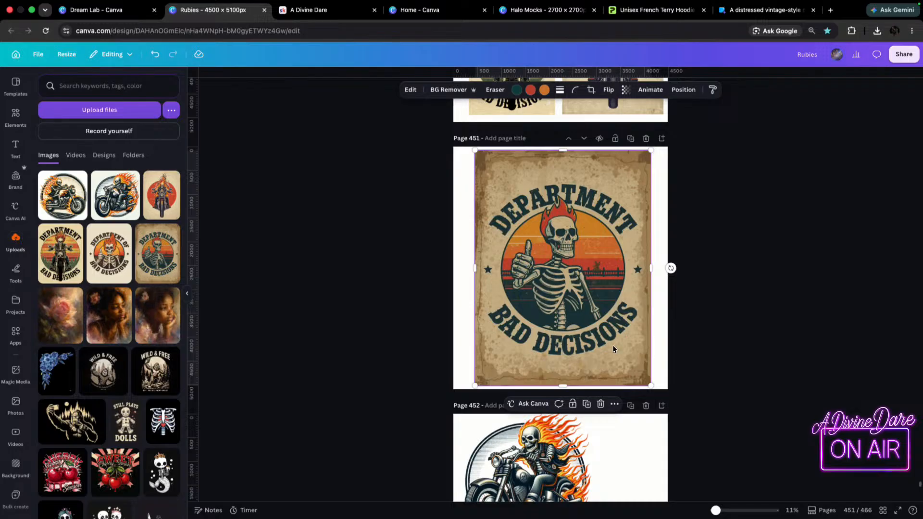
Move the two flaming skeleton motorcycle images on page 452 closer together in an overlapping diagonal arrangement.
scroll(628, 360, "down", 5)
left_click_drag(568, 314, 594, 325)
left_click_drag(632, 408, 624, 401)
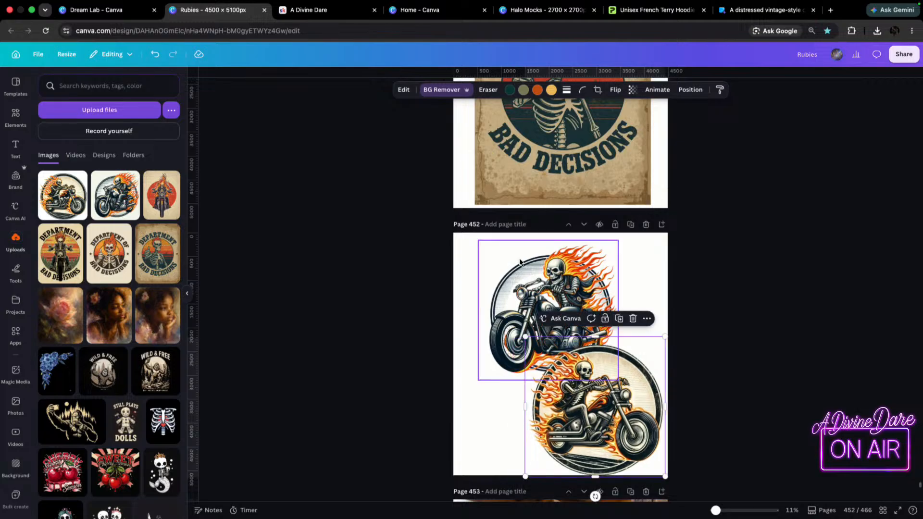
left_click(519, 258)
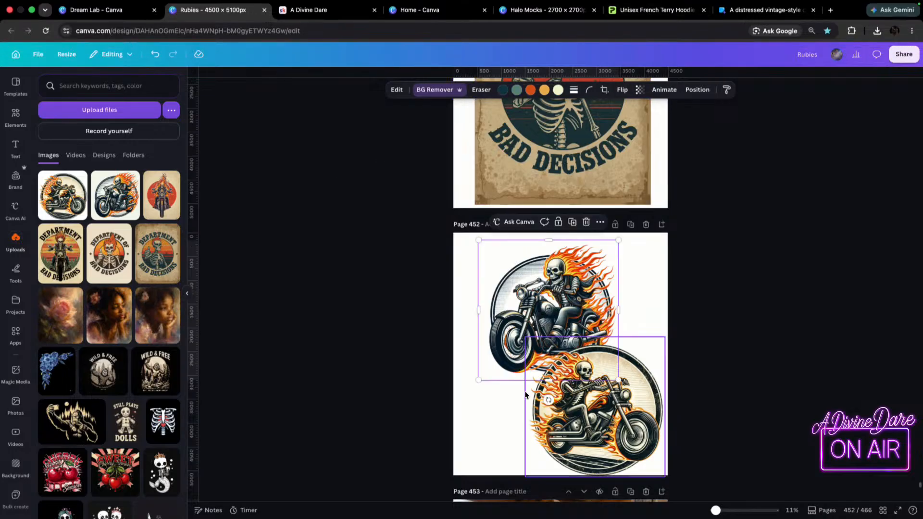
mouse_move(492, 295)
left_mouse_down()
mouse_move(478, 291)
mouse_move(493, 299)
left_mouse_up()
left_click_drag(605, 457, 585, 440)
left_click_drag(514, 289, 510, 287)
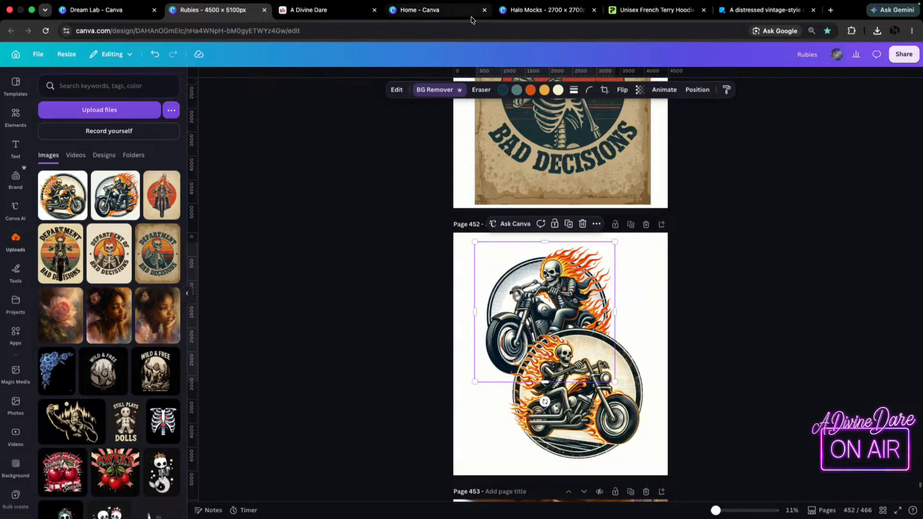
Switch to the Halo Mocks design and paste the flaming biker onto page 52's black hoodie, shrunk to about half the page width and centered.
left_click(568, 8)
scroll(500, 449, "up", 10)
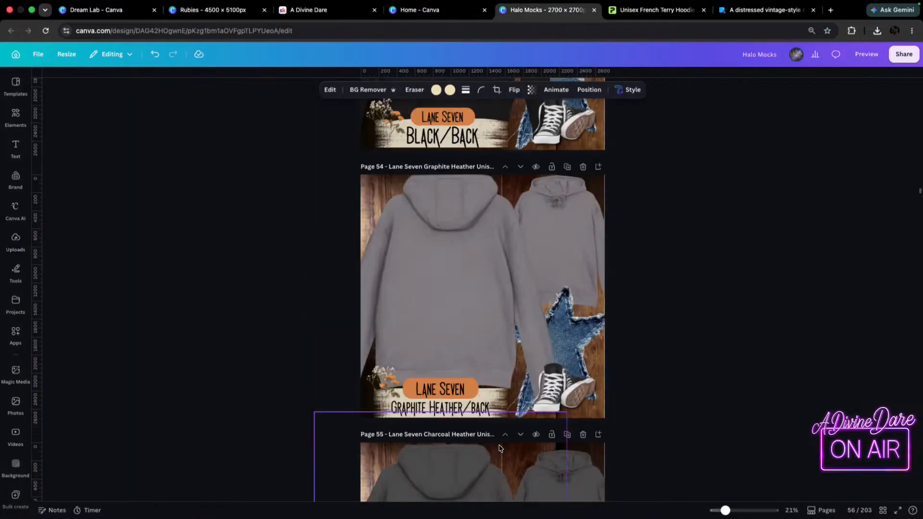
scroll(472, 449, "up", 5)
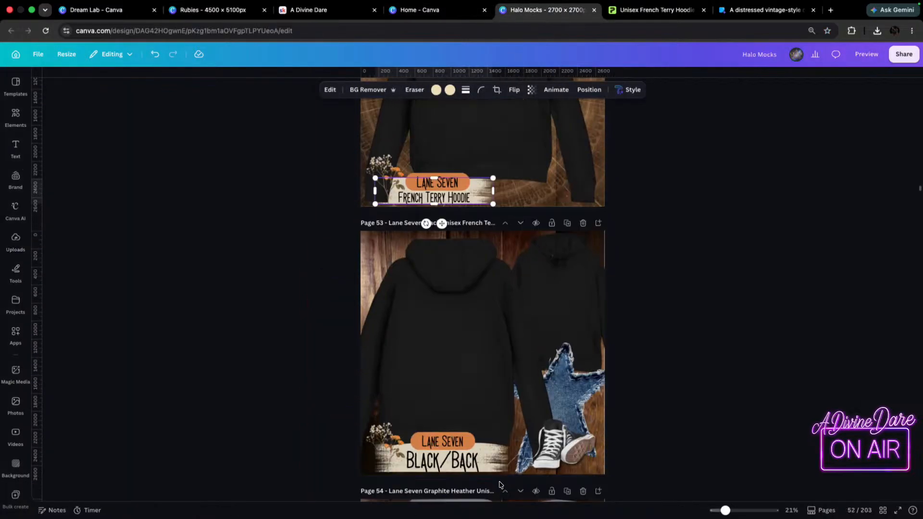
left_click(495, 338)
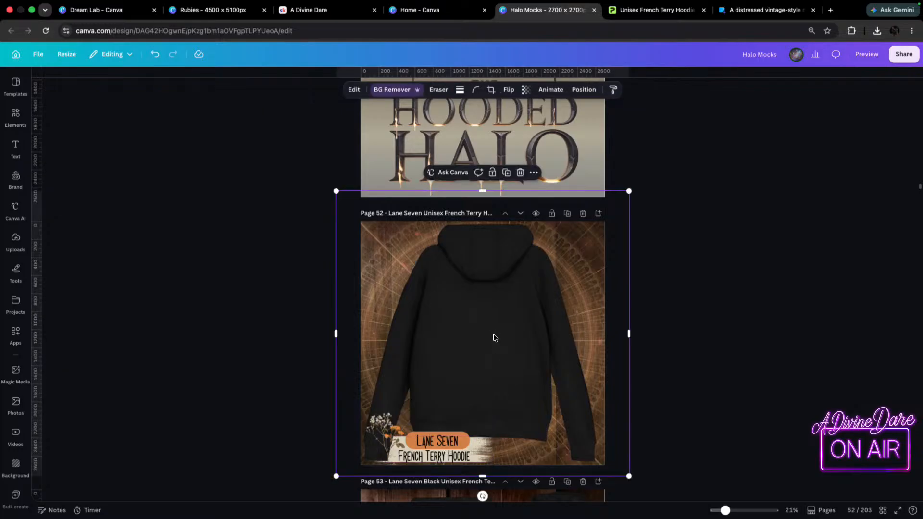
key("ctrl+v")
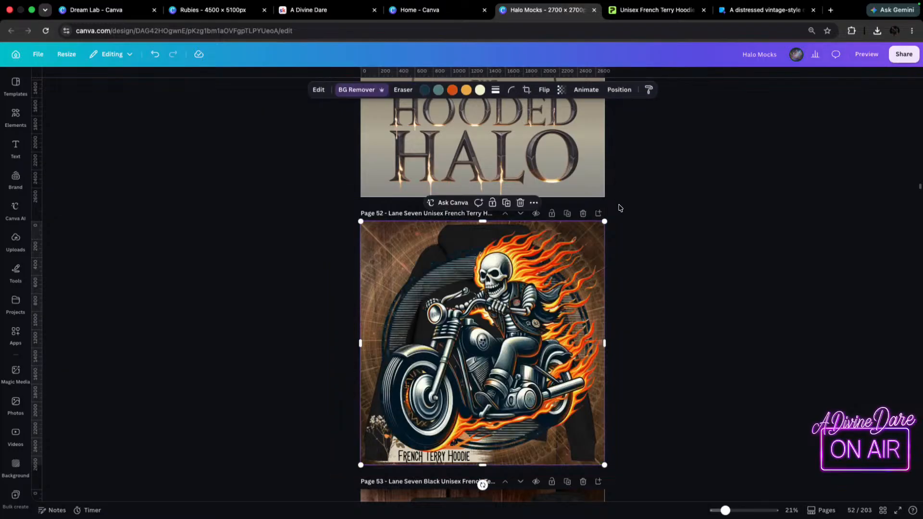
left_click_drag(605, 221, 493, 334)
left_click_drag(446, 389, 498, 322)
left_click_drag(545, 268, 533, 279)
left_click_drag(456, 338, 462, 336)
left_click(715, 289)
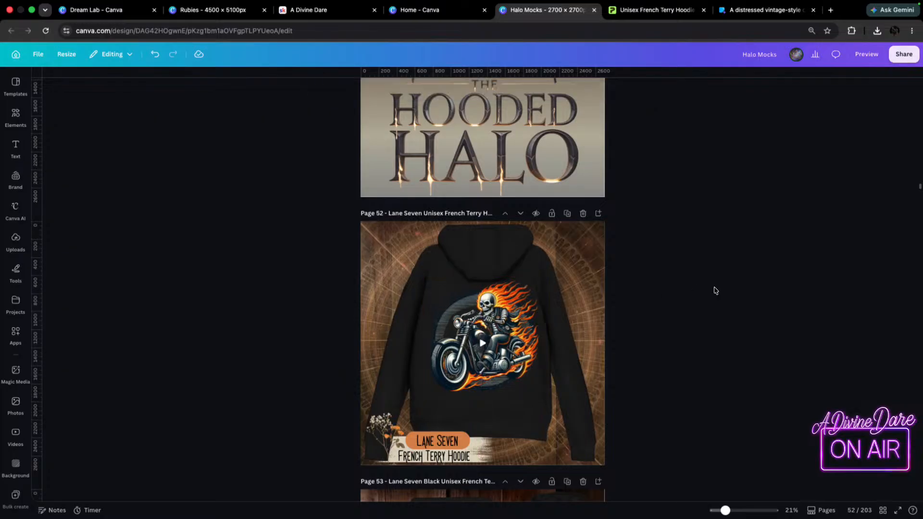
scroll(572, 382, "down", 8)
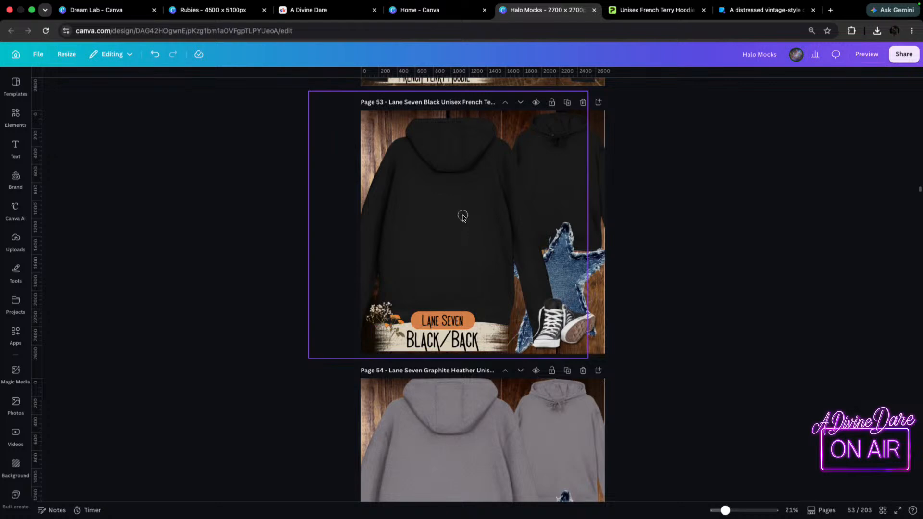
left_click(463, 219)
key("super+v")
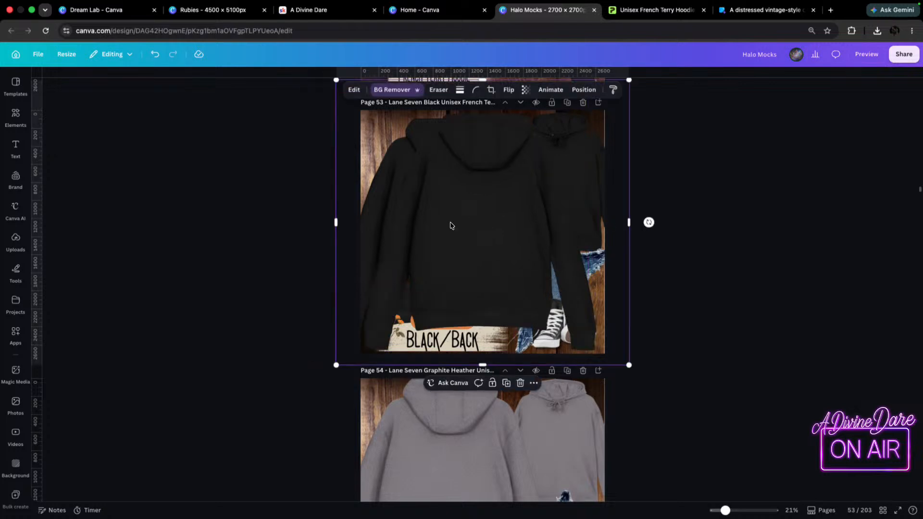
key("Delete")
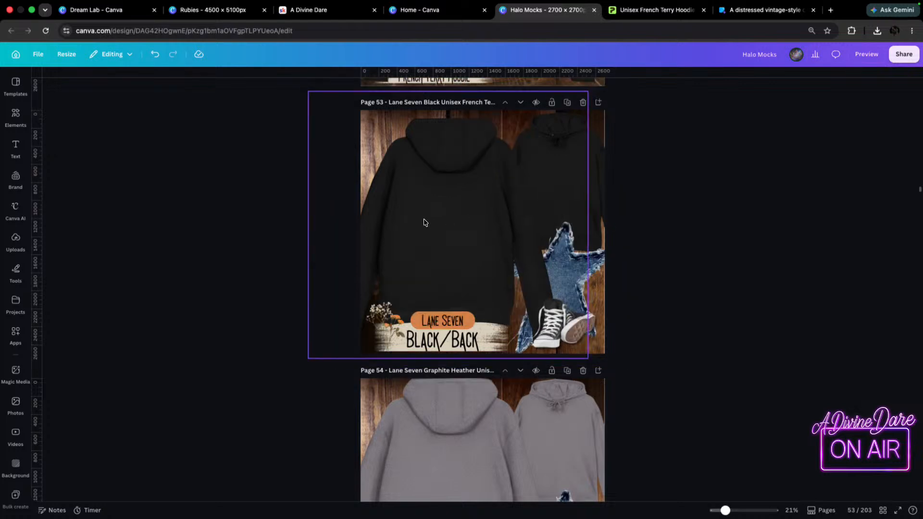
key("super+v")
key("Delete")
Move the flaming biker artwork from page 52 onto the large back-view black hoodie on page 53 and center it.
scroll(478, 259, "up", 2)
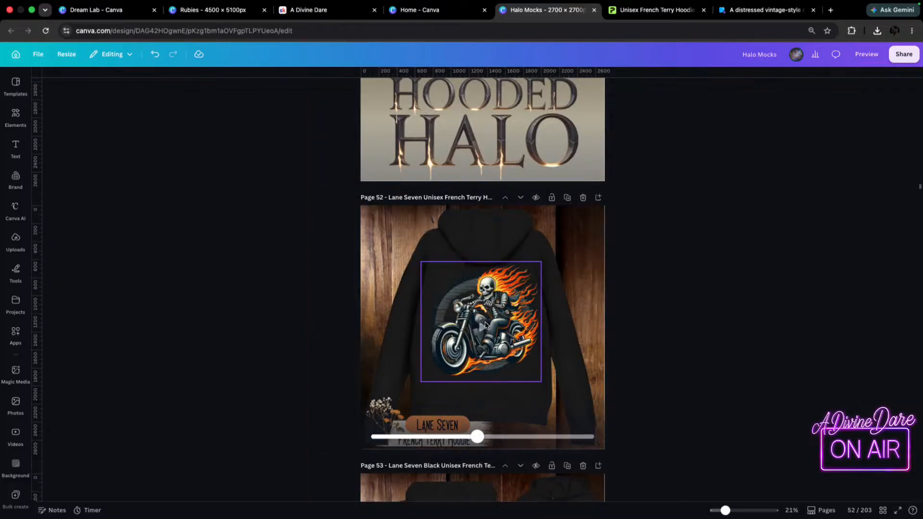
left_click(504, 363)
left_click_drag(504, 364, 476, 498)
scroll(614, 466, "down", 4)
left_click_drag(470, 330, 489, 383)
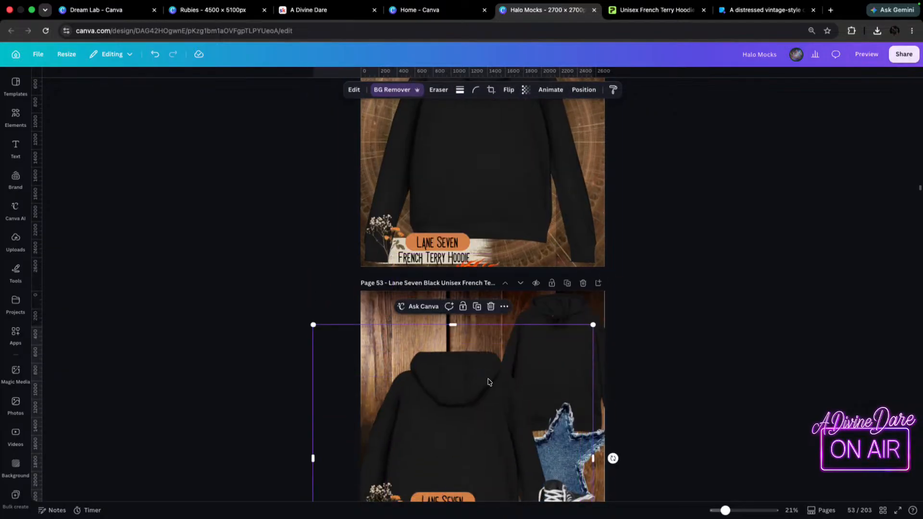
key("super+z")
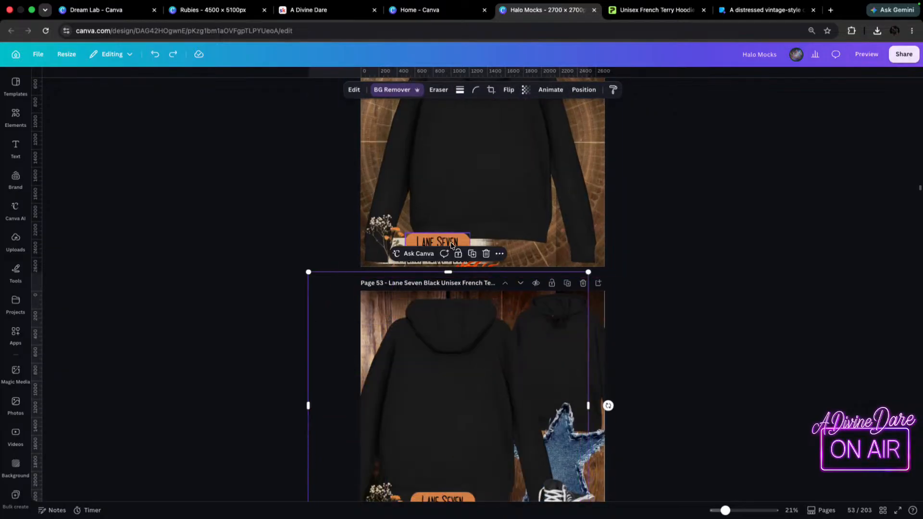
left_click_drag(472, 263, 464, 360)
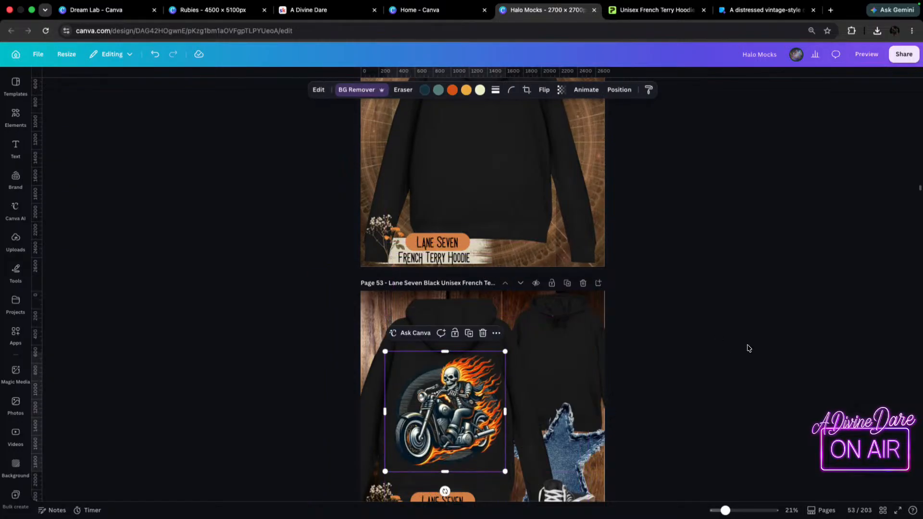
scroll(765, 370, "down", 1)
scroll(764, 370, "down", 2)
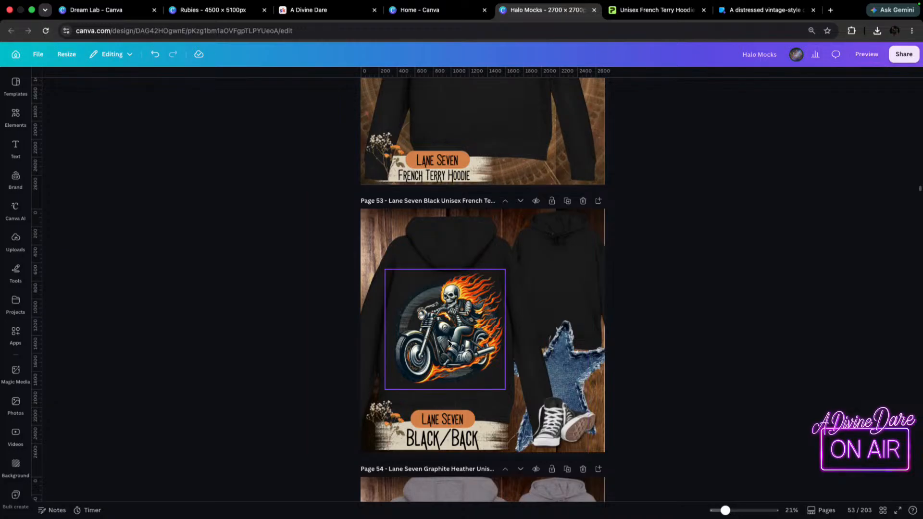
left_click_drag(451, 339, 448, 337)
left_click(775, 332)
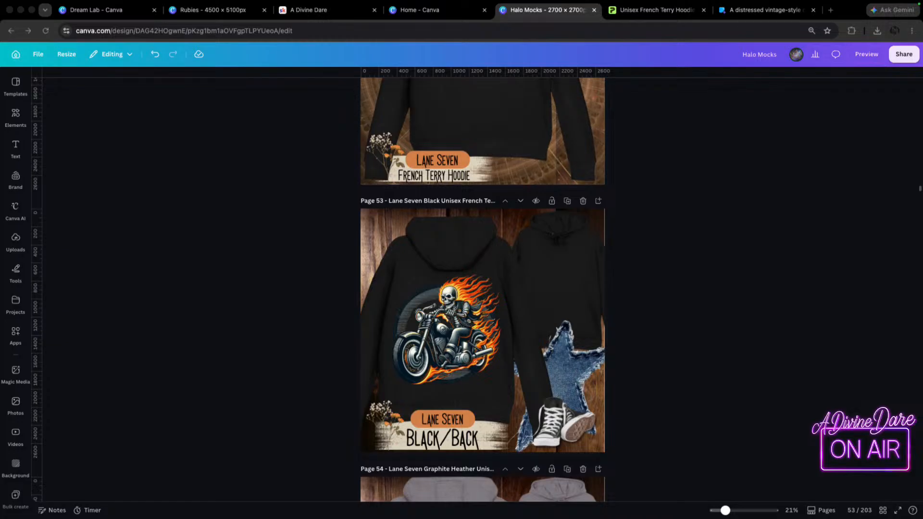
Search the design elements for "flames" and show all matching graphics.
scroll(610, 296, "up", 5)
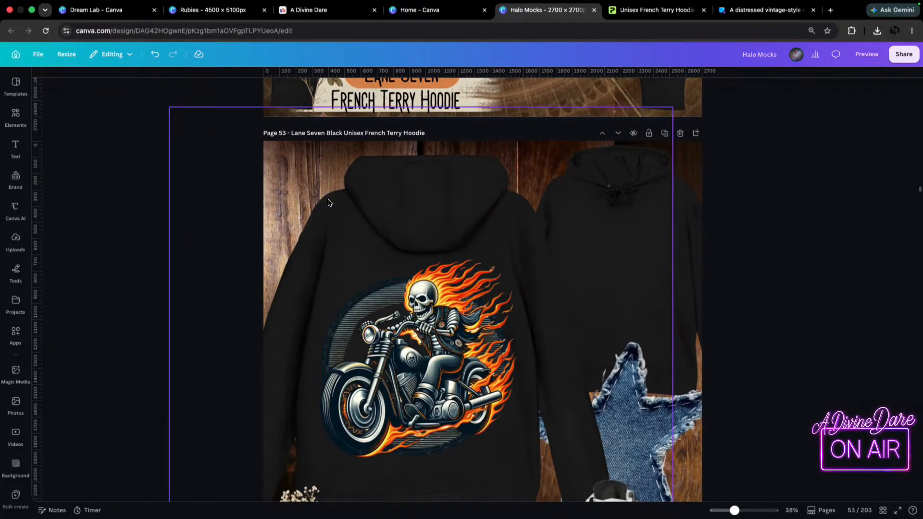
left_click(15, 115)
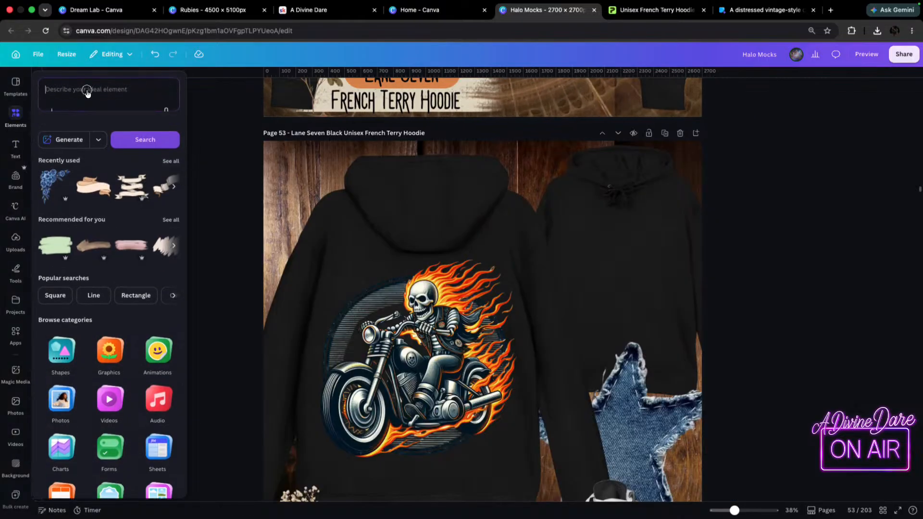
left_click(87, 93)
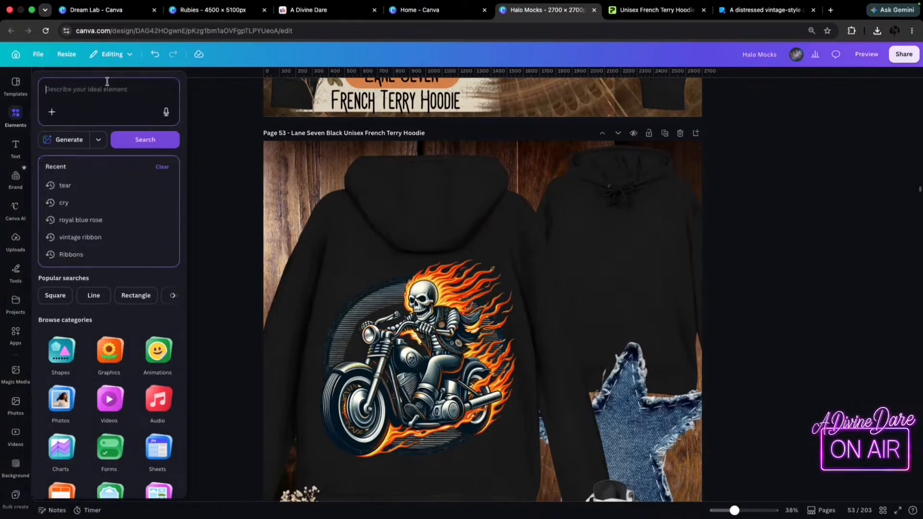
type("flames")
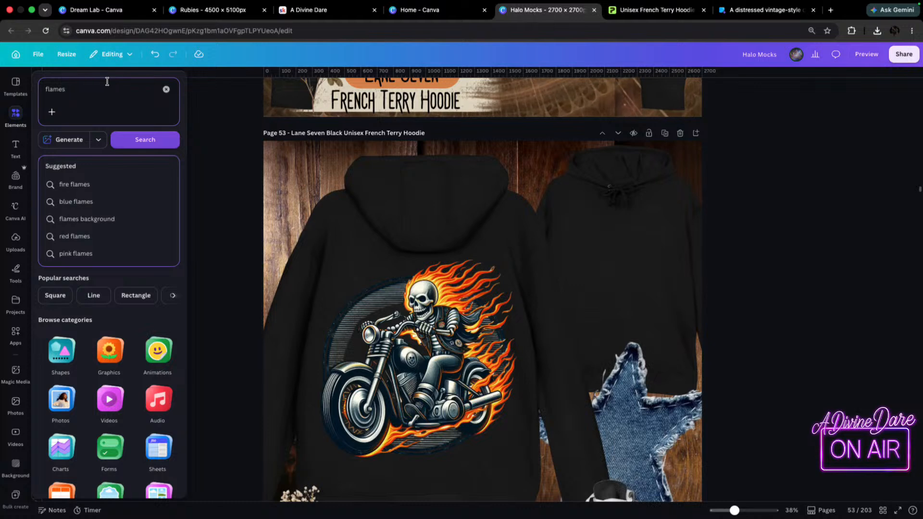
key("Return")
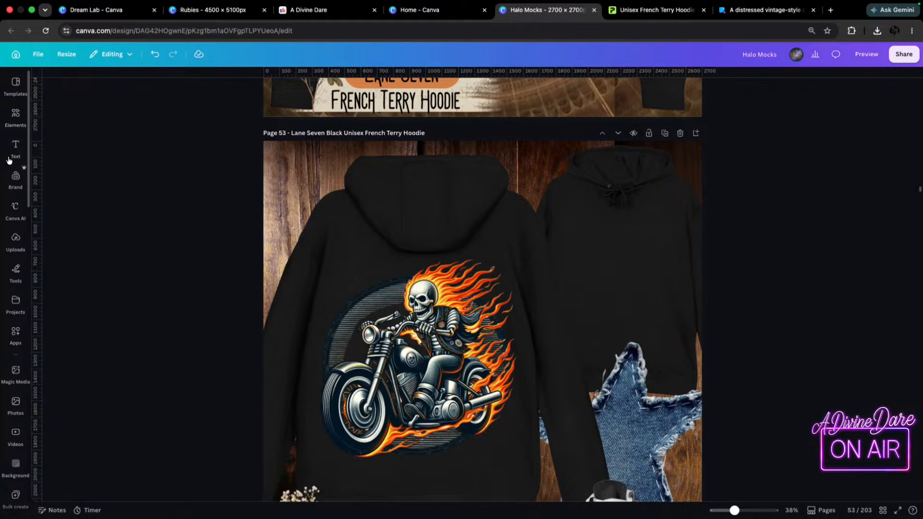
left_click(15, 115)
left_click(170, 183)
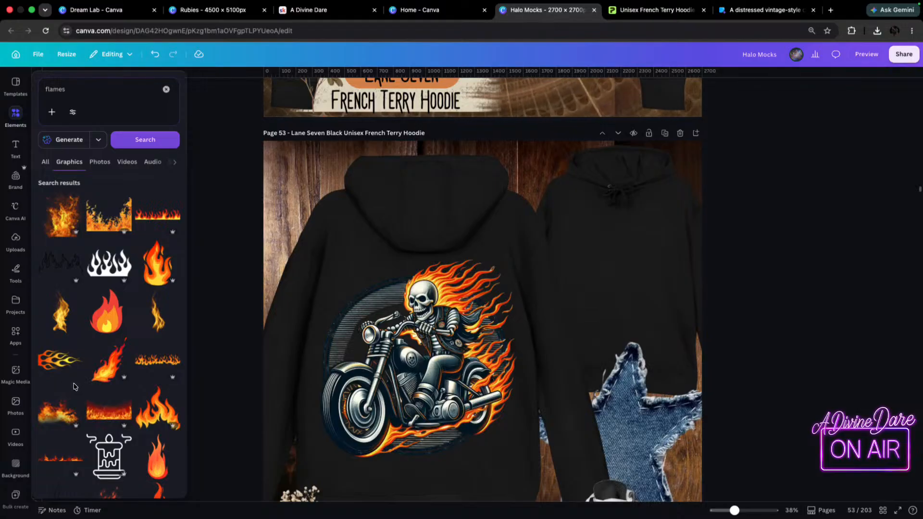
Add an orange flame graphic to page 53, shrink it, and place it on the front-view hoodie's chest as a small emblem.
scroll(74, 387, "down", 2)
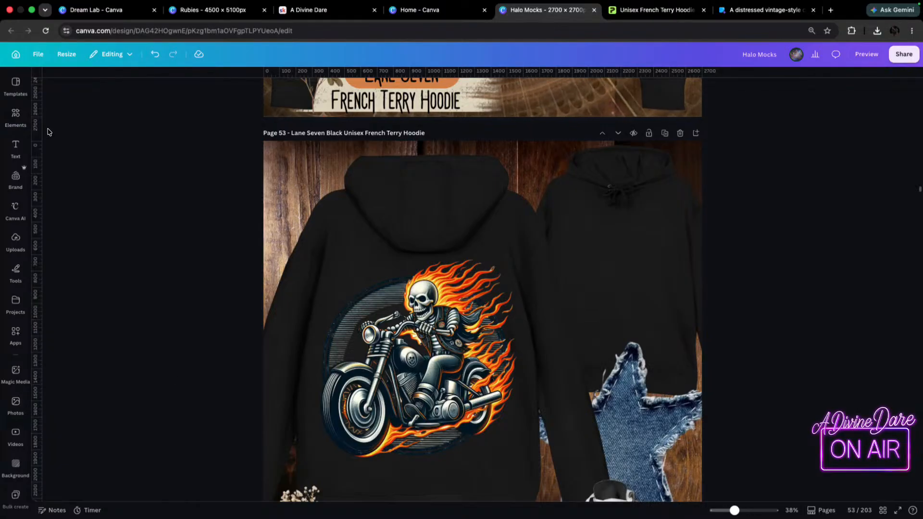
mouse_move(8, 130)
left_click(163, 378)
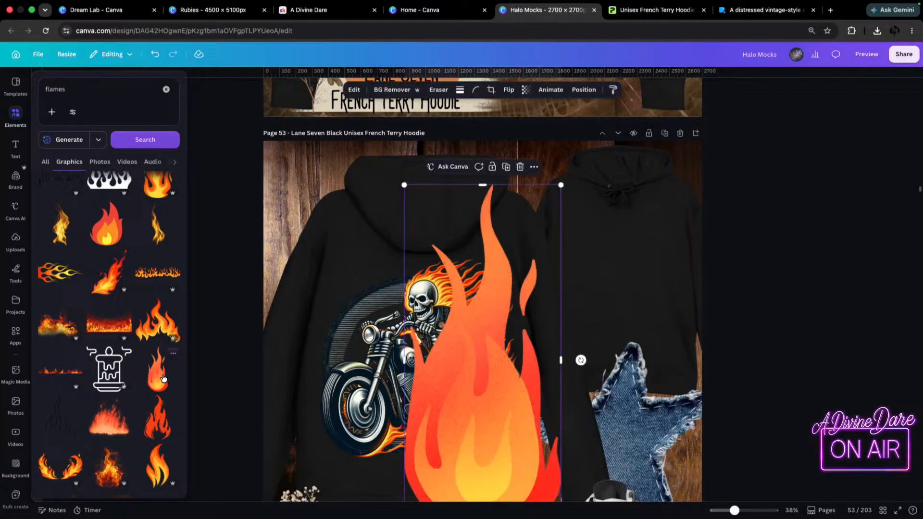
left_click_drag(524, 203, 518, 434)
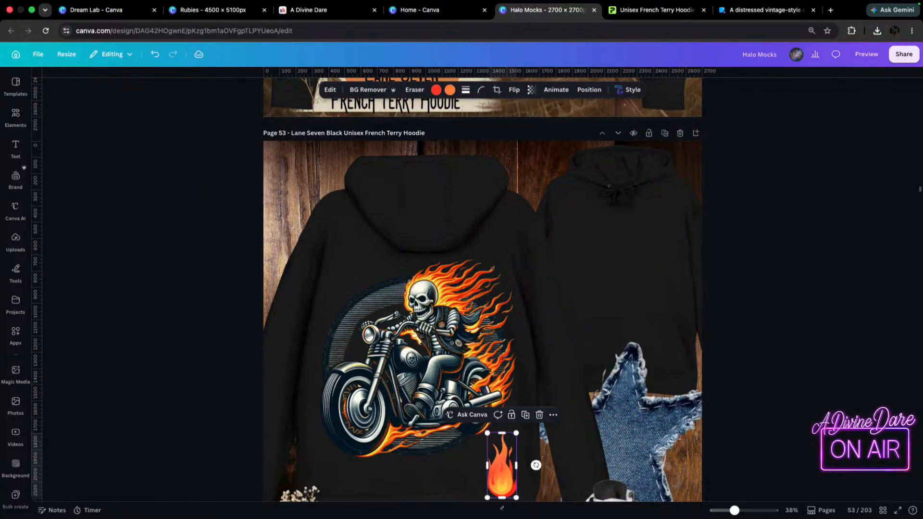
left_click_drag(503, 483, 657, 224)
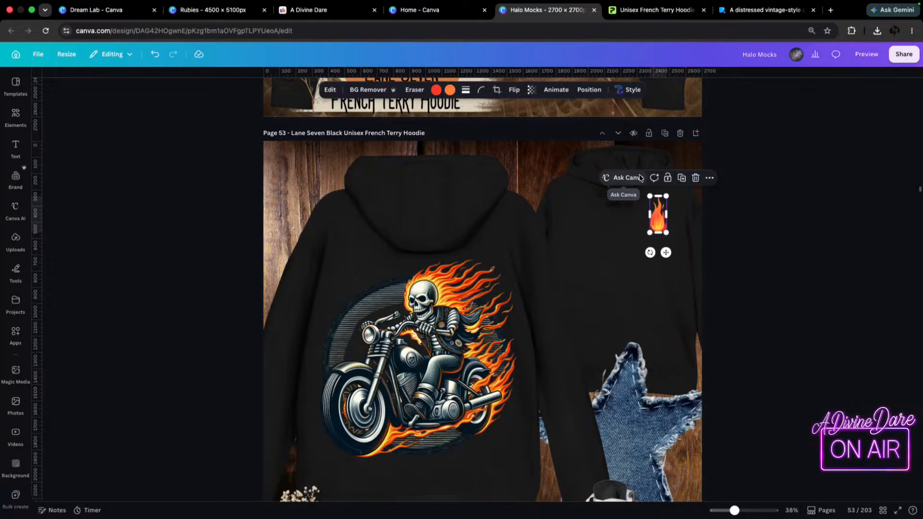
left_click(825, 305)
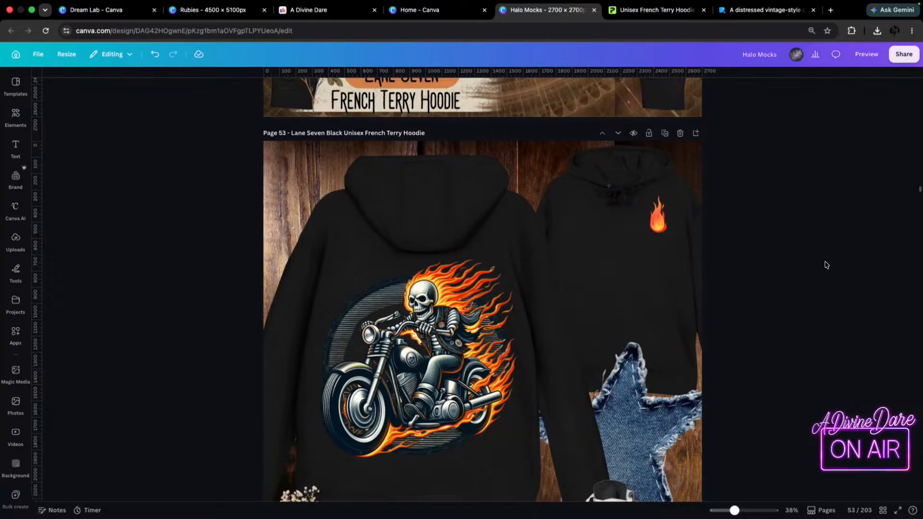
left_click_drag(654, 228, 655, 233)
left_click(742, 241)
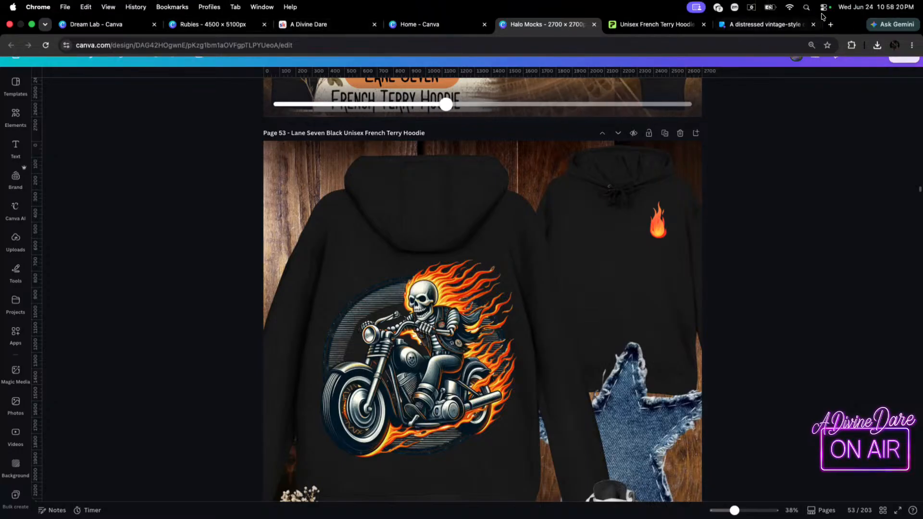
Open ChatGPT in a new browser tab and bring up the existing Slogans chat.
left_click(831, 25)
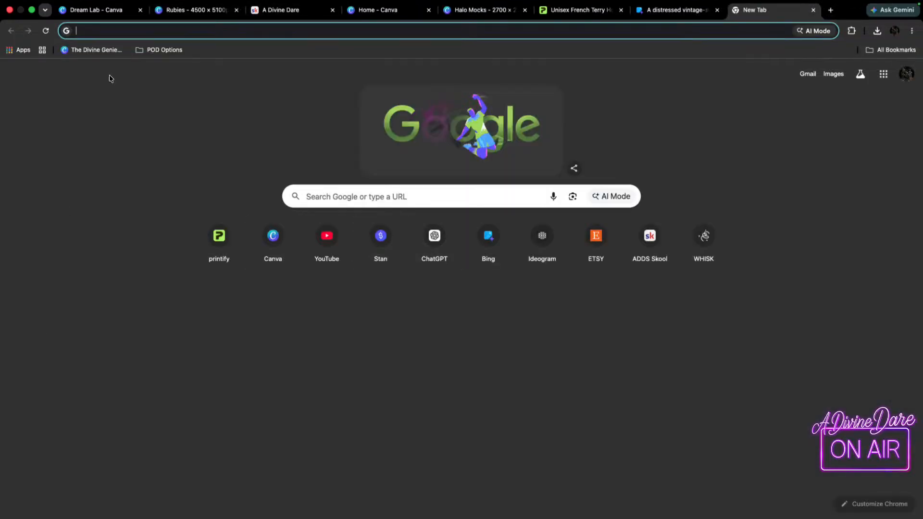
left_click(434, 236)
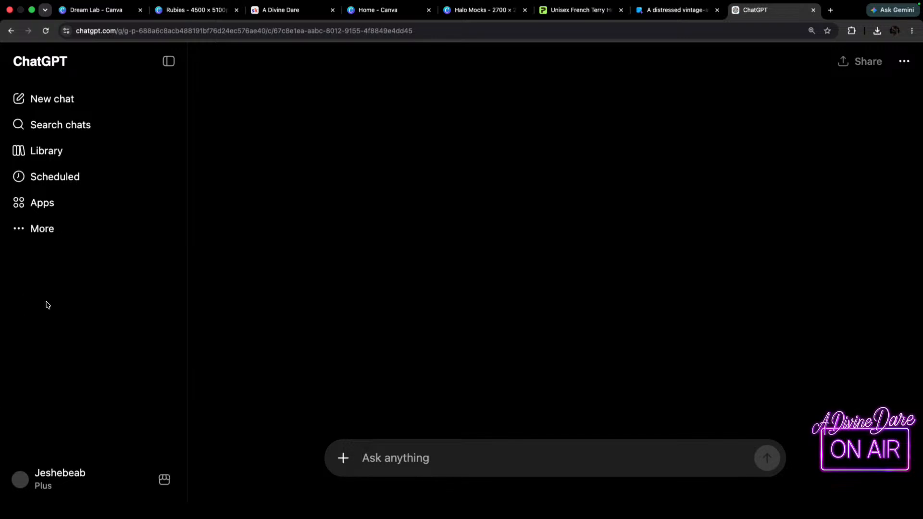
scroll(59, 375, "down", 1)
scroll(42, 425, "down", 2)
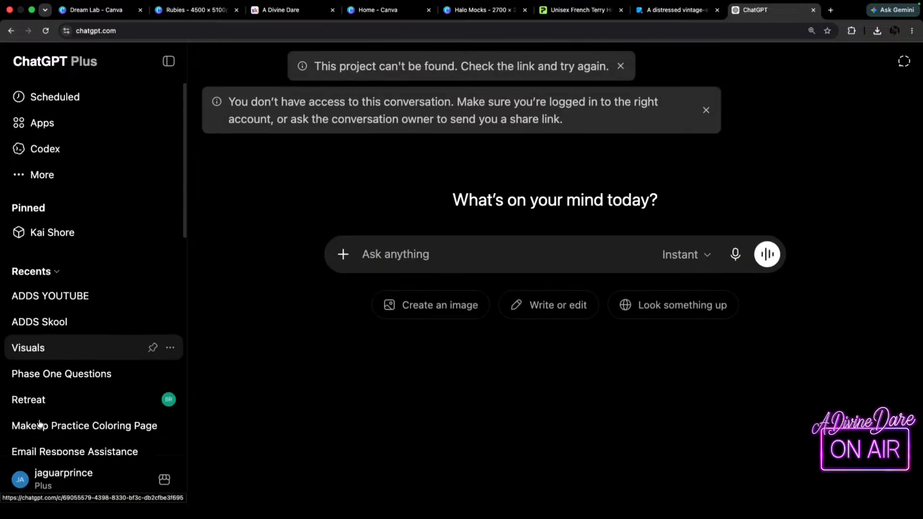
scroll(42, 375, "down", 4)
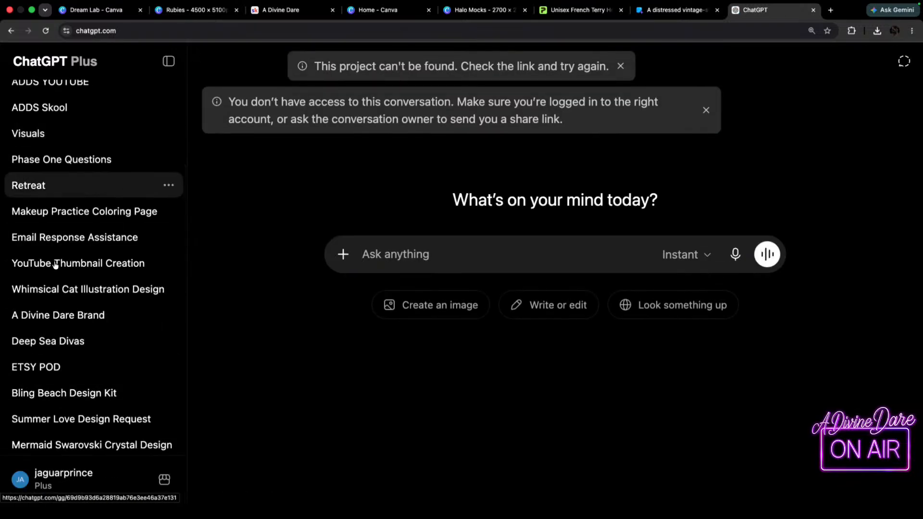
scroll(67, 435, "down", 2)
left_click(35, 414)
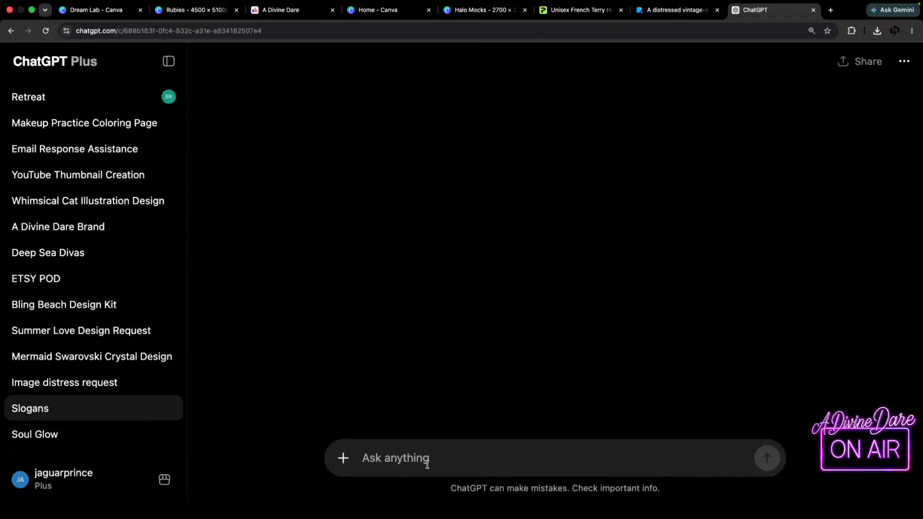
Ask for brief, cute, adult-humor goodbye lines from a sassy fiery biker skeleton giving a thumbs up, and read the suggestions.
key("F5")
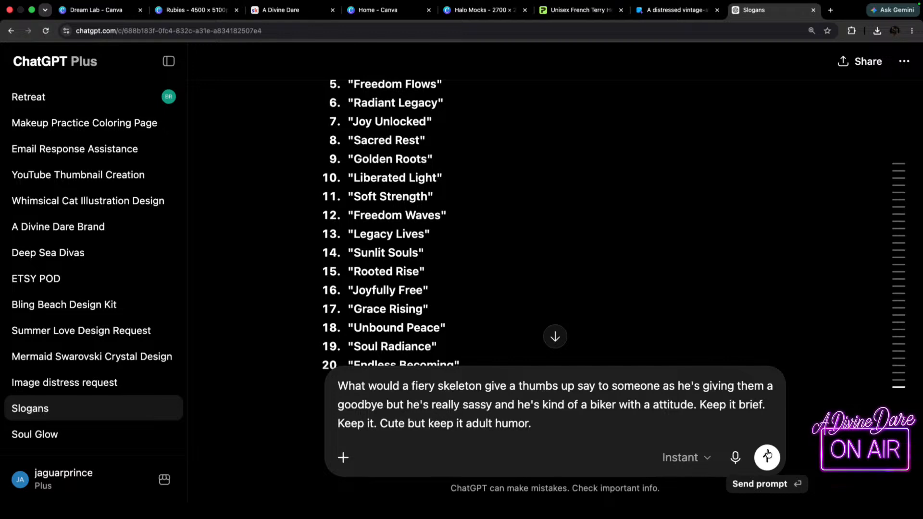
left_click(768, 458)
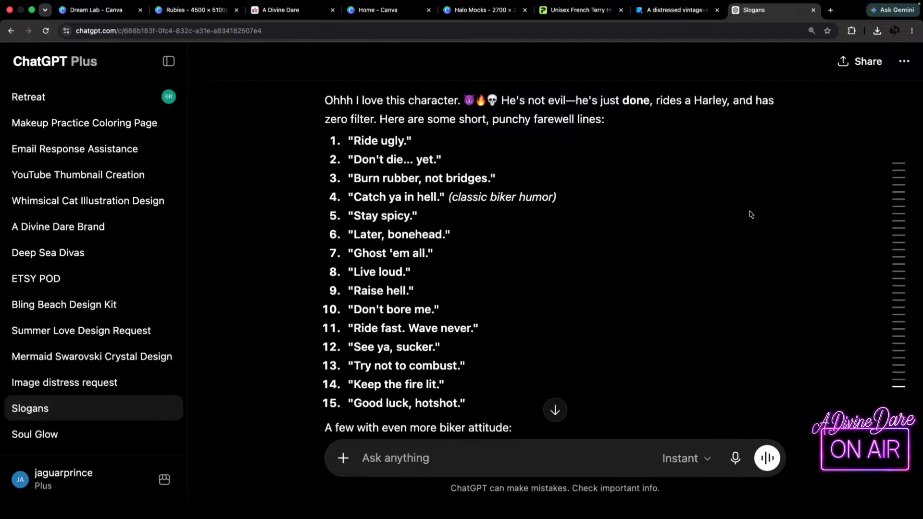
scroll(452, 294, "down", 1)
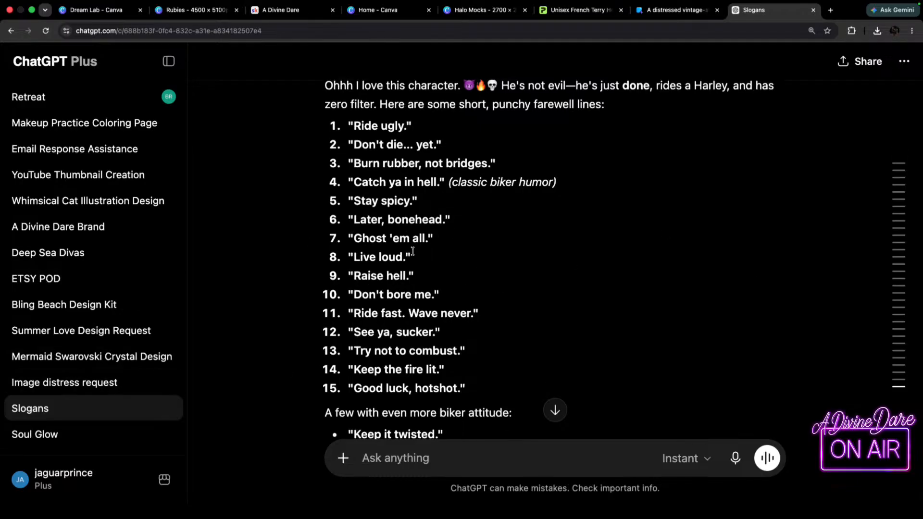
scroll(413, 252, "down", 1)
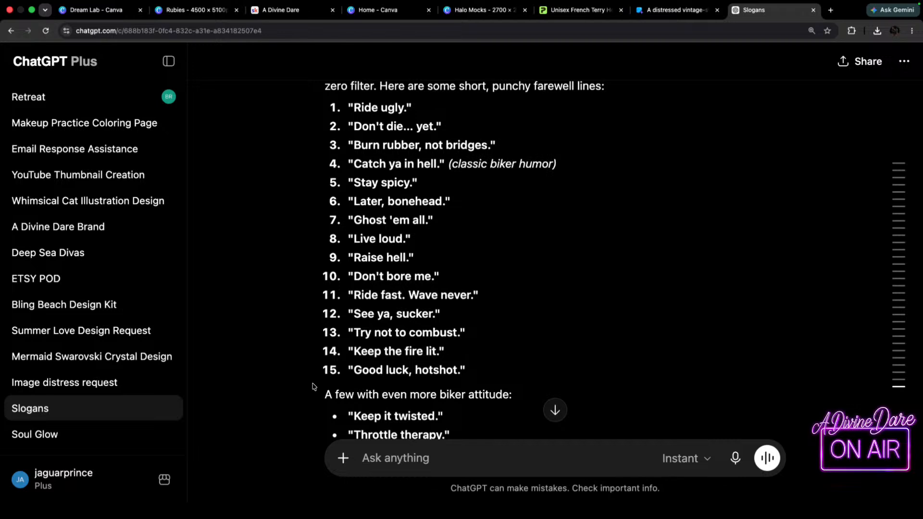
scroll(412, 396, "down", 3)
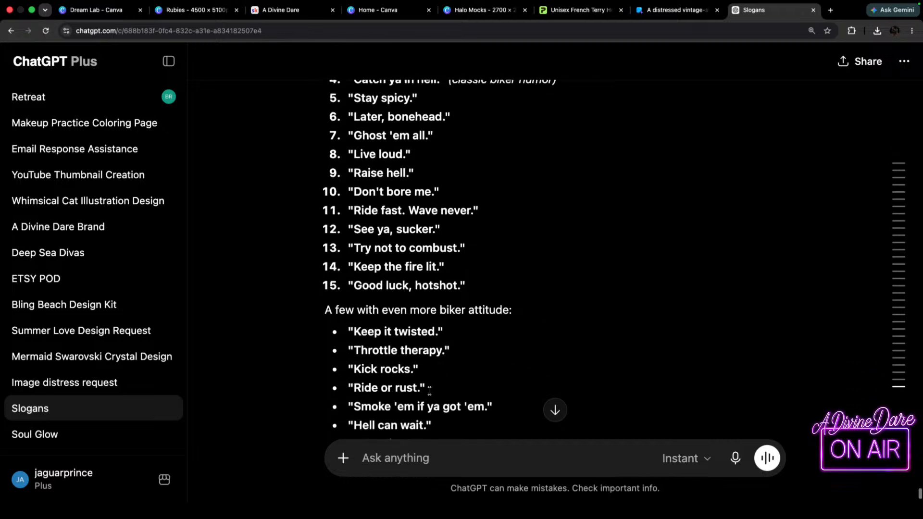
scroll(495, 322, "down", 3)
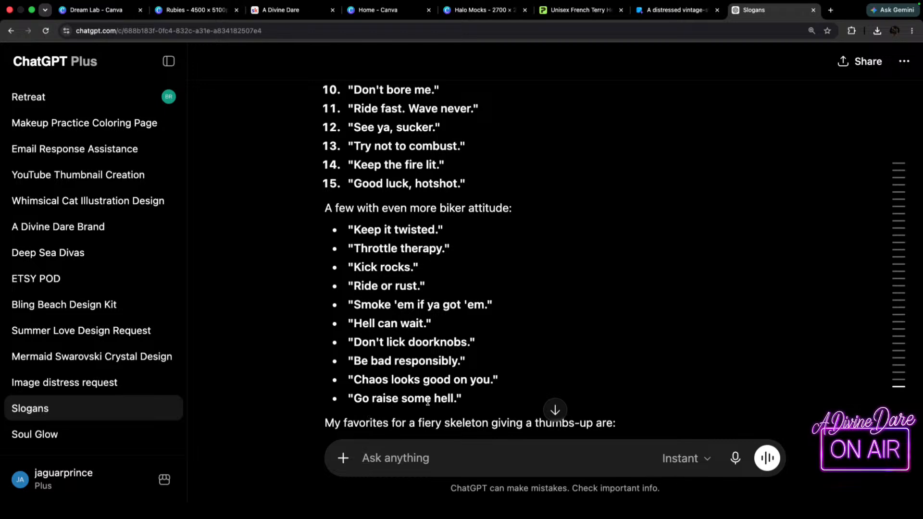
scroll(535, 282, "down", 8)
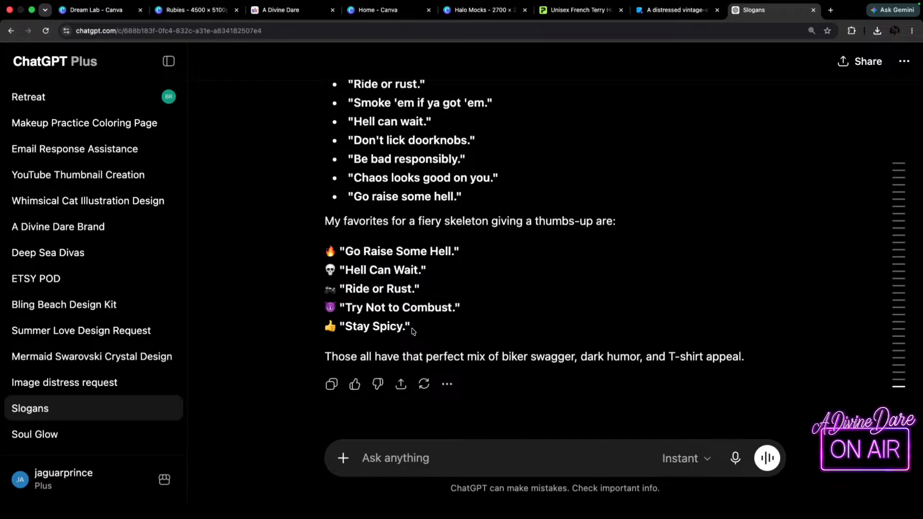
Check the page 53 hoodie mockup in Halo Mocks, and view the thumbs-up skeleton artwork on page 451 of the Rubies design.
left_click(279, 13)
left_click(380, 11)
left_click(481, 10)
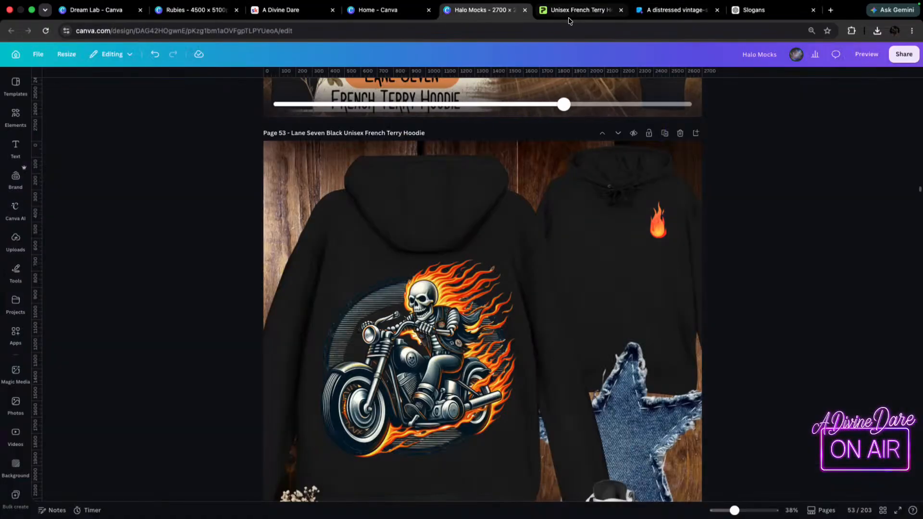
left_click(572, 11)
left_click(486, 11)
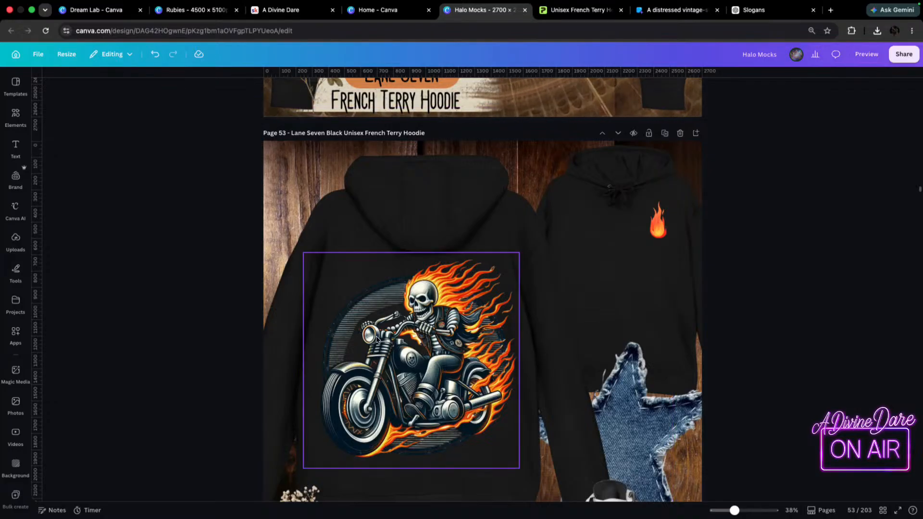
left_click(192, 10)
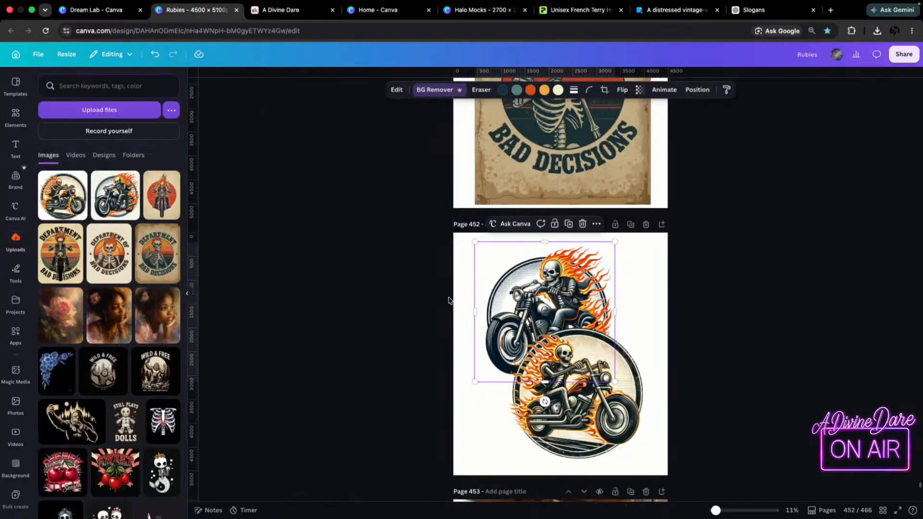
scroll(642, 318, "up", 5)
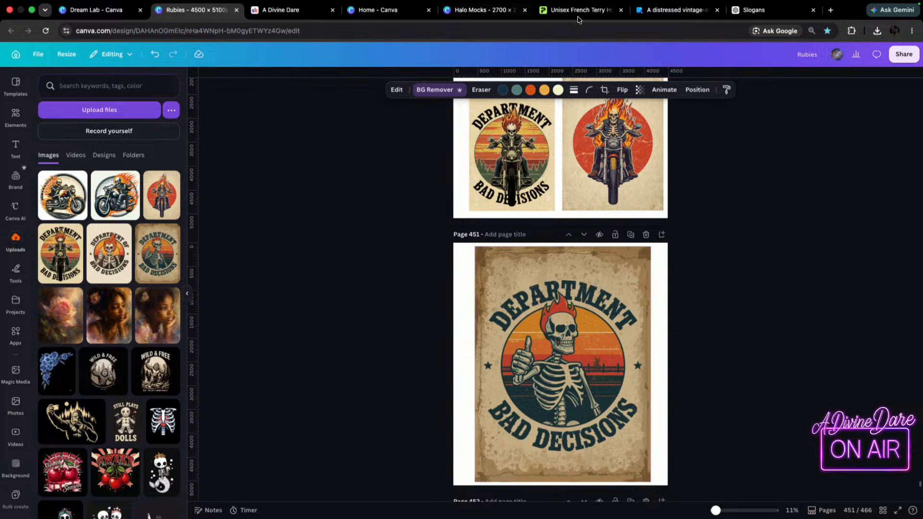
Return to the Slogans chat in ChatGPT and review the suggested farewell lines for one that suits the thumbs-up skeleton.
left_click(749, 11)
scroll(443, 264, "up", 5)
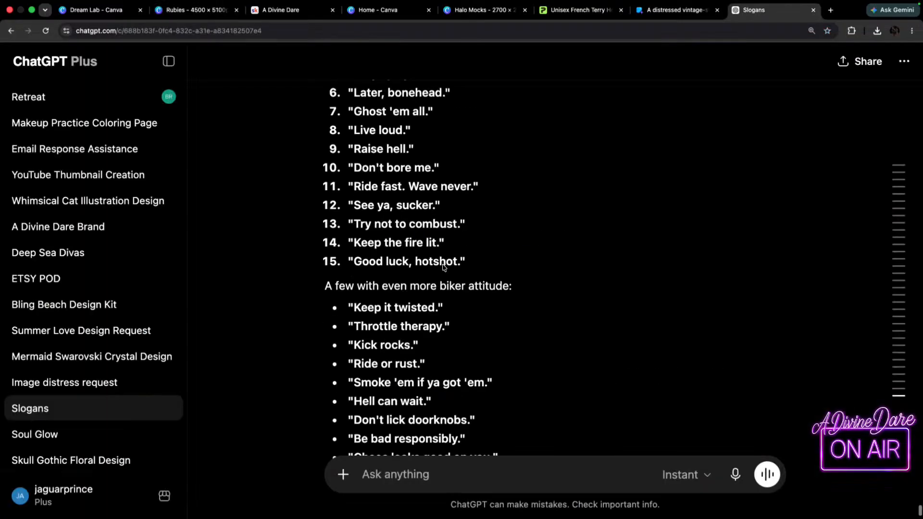
scroll(443, 264, "down", 4)
scroll(445, 267, "up", 1)
scroll(445, 266, "up", 4)
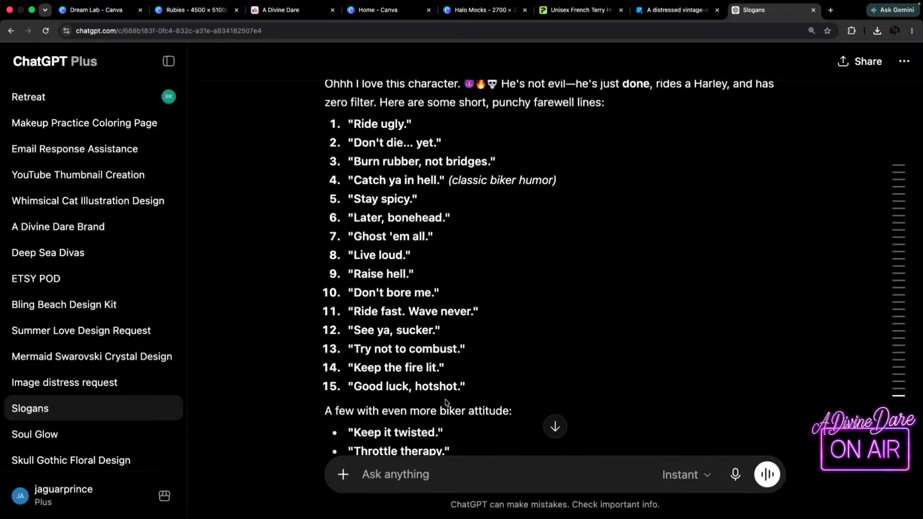
scroll(449, 402, "down", 4)
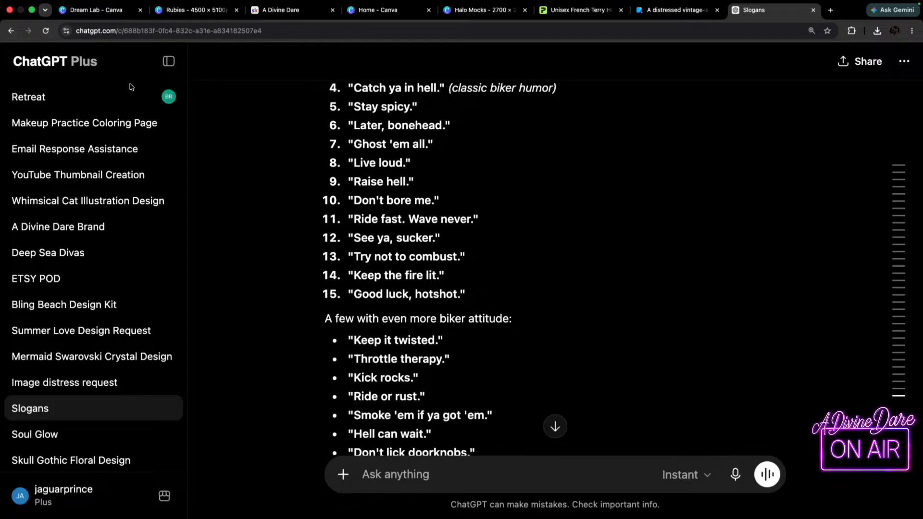
scroll(385, 312, "down", 1)
scroll(383, 313, "down", 3)
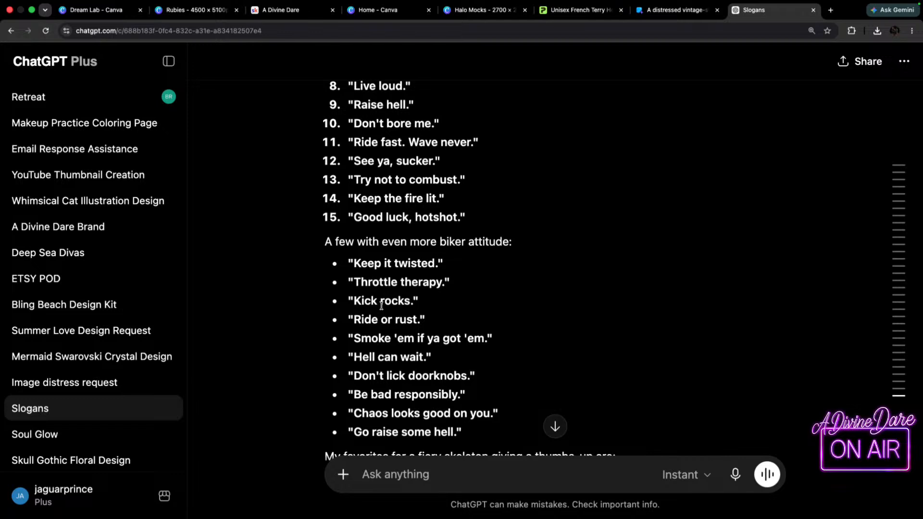
scroll(337, 298, "down", 1)
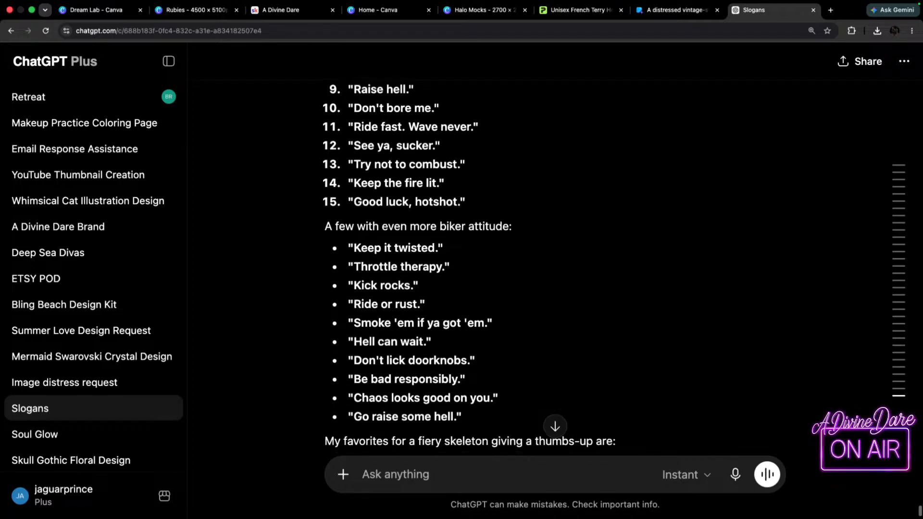
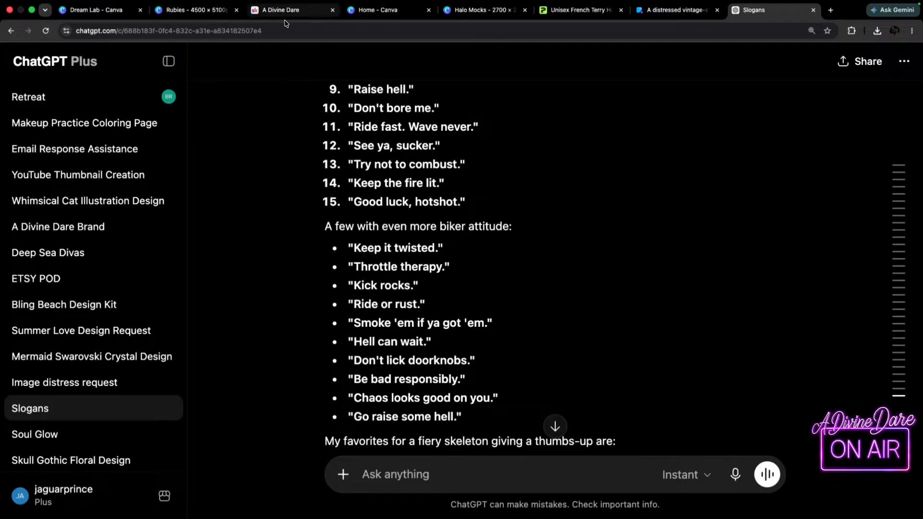
Switch to the Rubies design in Canva.
left_click(676, 10)
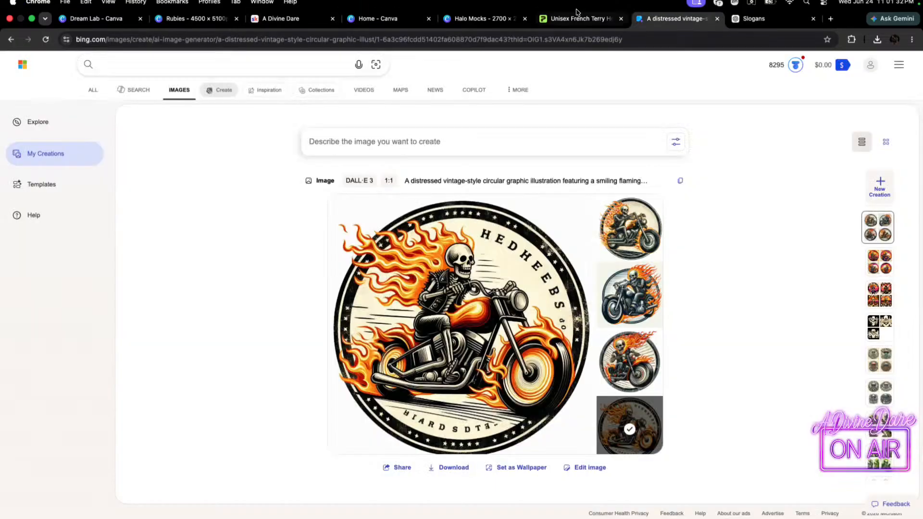
left_click(481, 24)
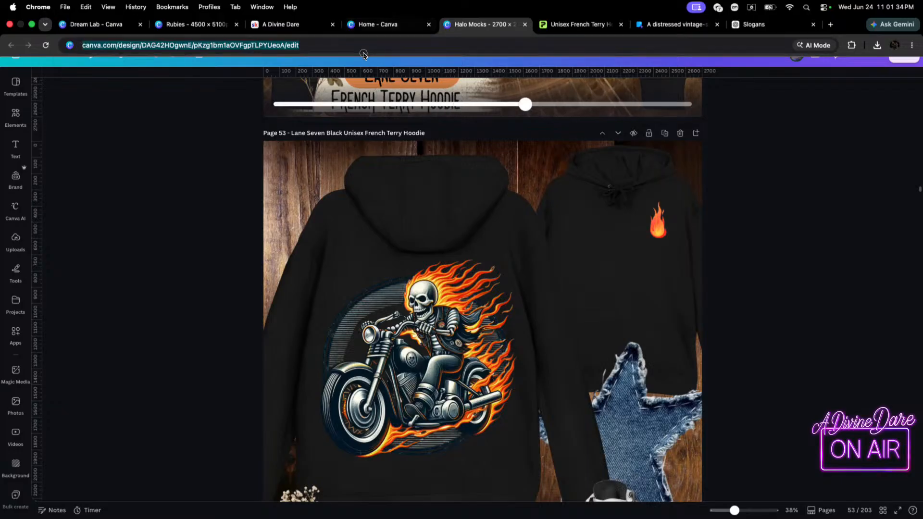
left_click(366, 45)
left_click(390, 24)
left_click(259, 24)
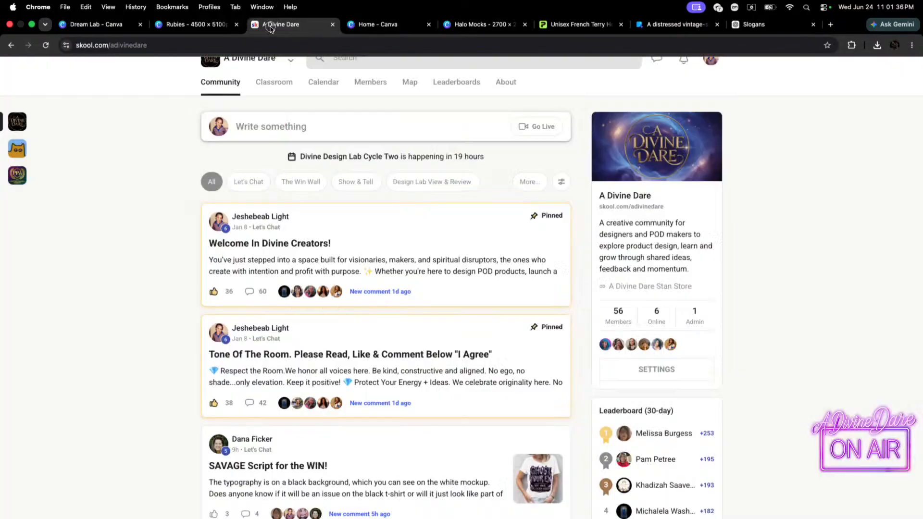
left_click(211, 24)
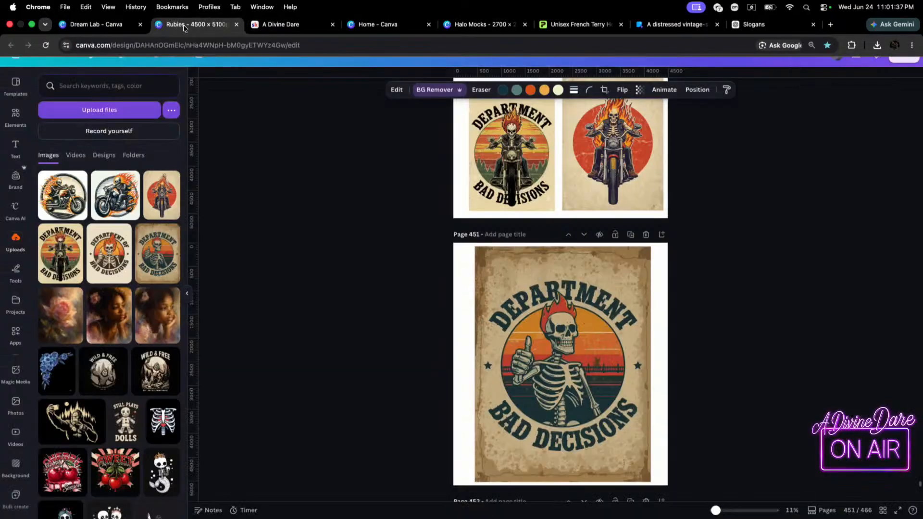
Split the skeleton "Department Bad Decisions" image on page 451 into editable layers with Magic Layers.
left_click(587, 268)
scroll(674, 318, "down", 2)
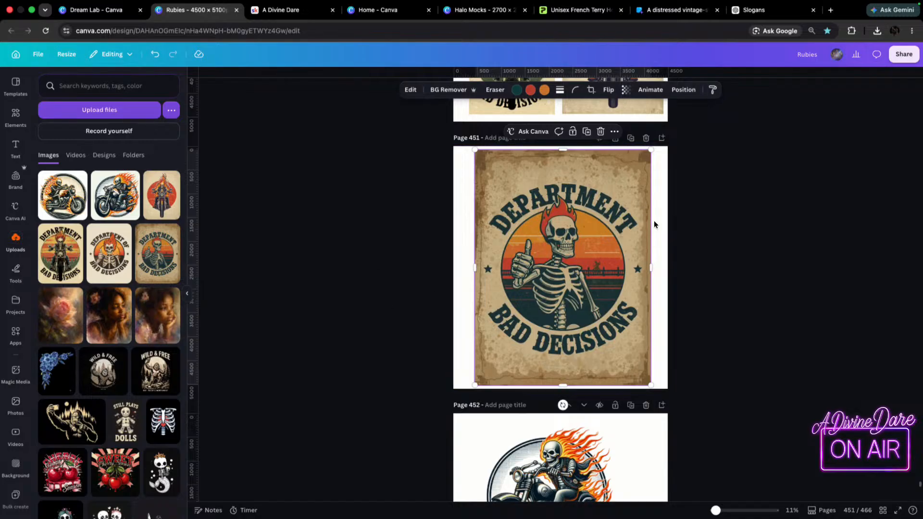
scroll(588, 267, "up", 3)
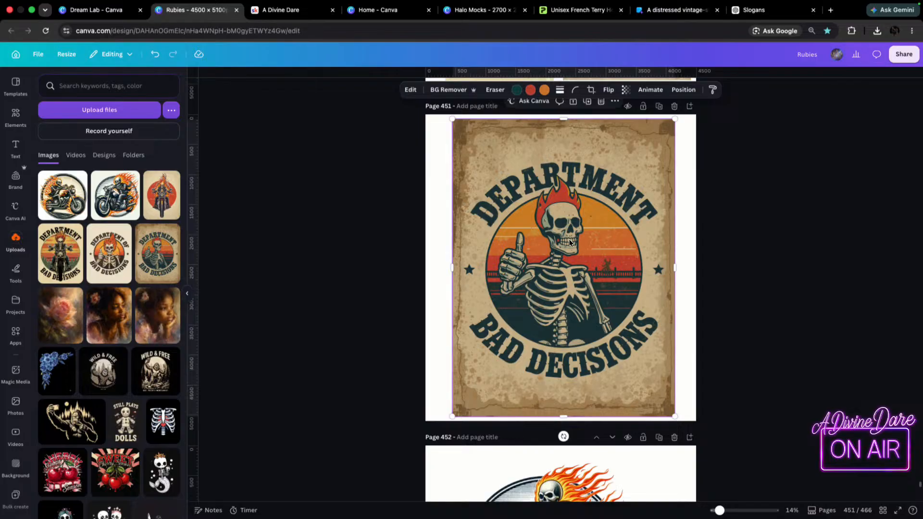
scroll(587, 268, "up", 1)
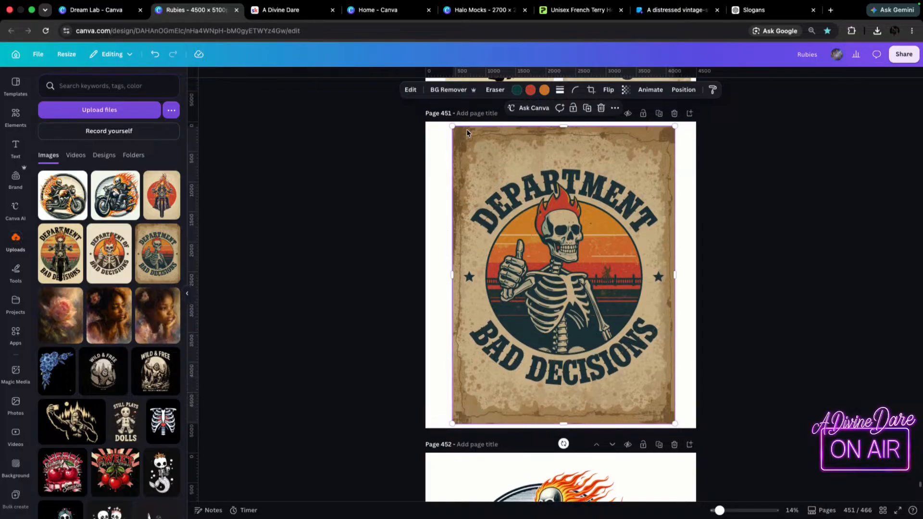
left_click(410, 90)
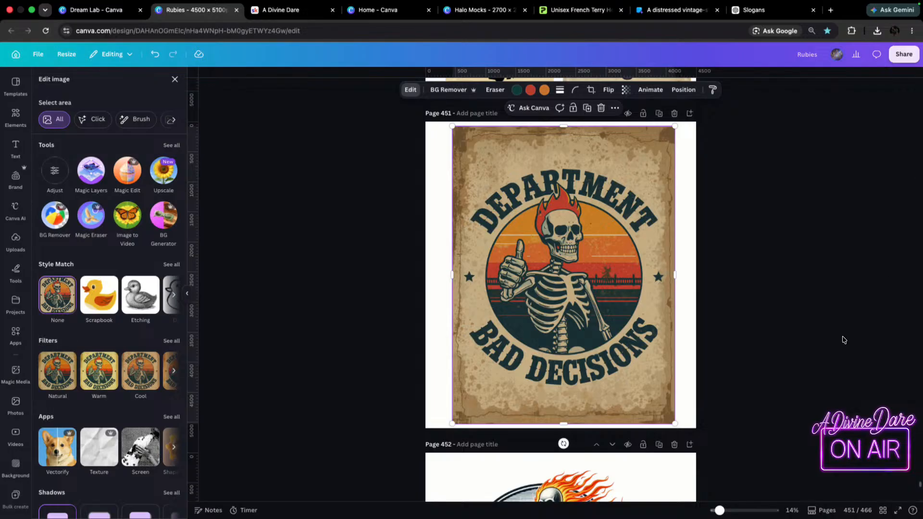
left_click(84, 172)
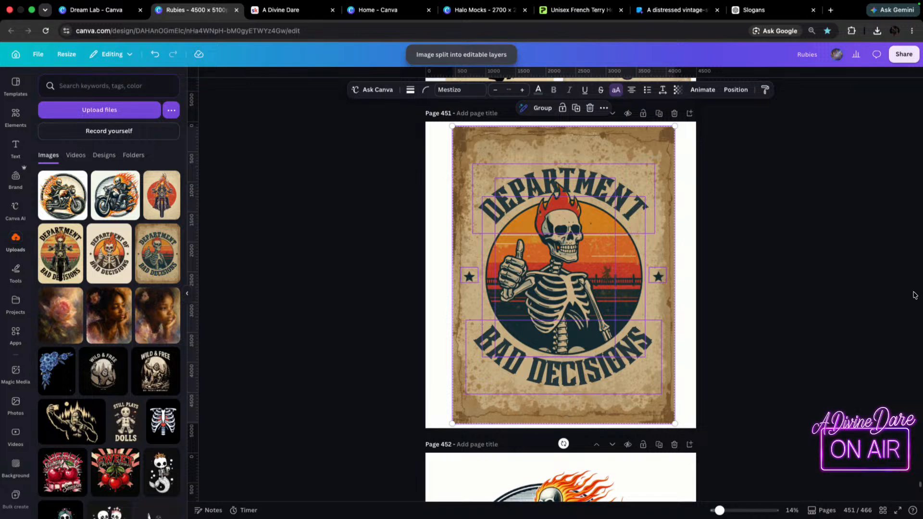
Remove the distressed parchment background layer from the skeleton design on page 451.
left_click(878, 284)
left_click_drag(557, 129, 922, 134)
key("super+z")
key("super+z")
left_click_drag(627, 150, 588, 153)
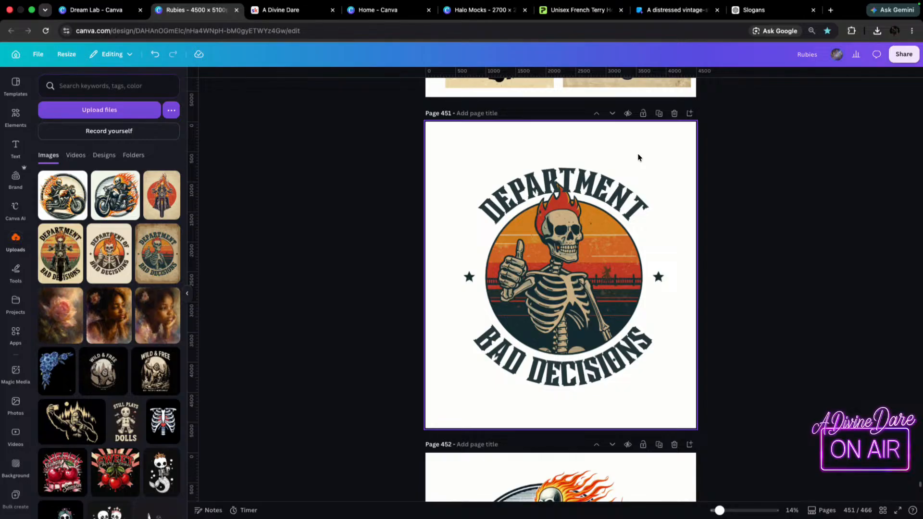
Move the arched DEPARTMENT text slightly higher above the skeleton's flaming head.
left_click_drag(607, 188, 607, 156)
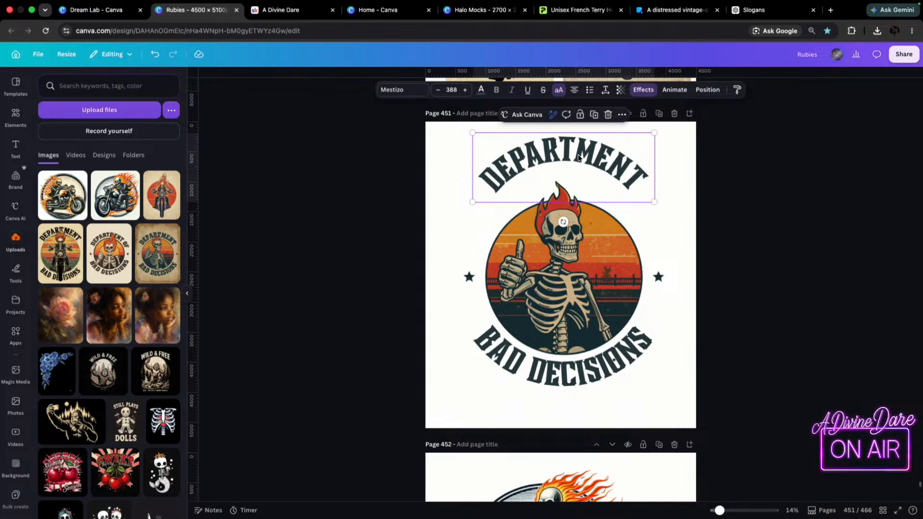
left_click_drag(579, 152, 573, 175)
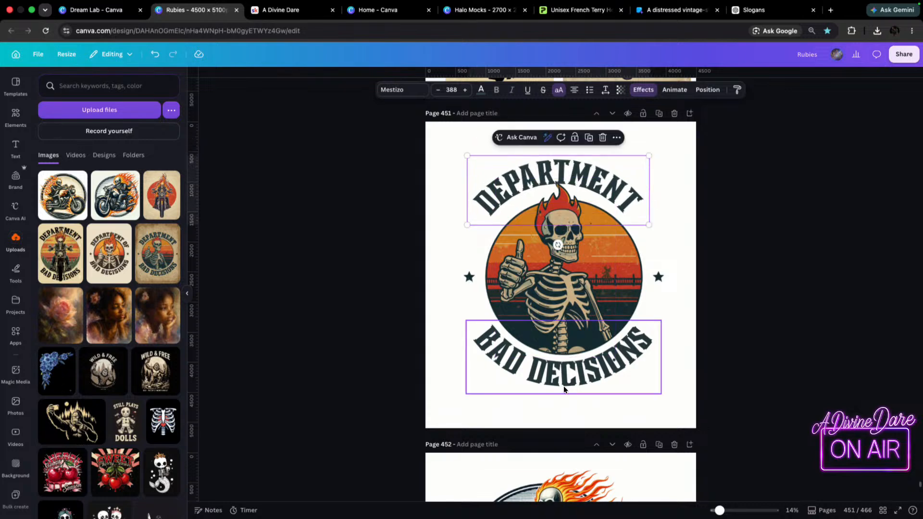
left_click_drag(610, 161, 587, 187)
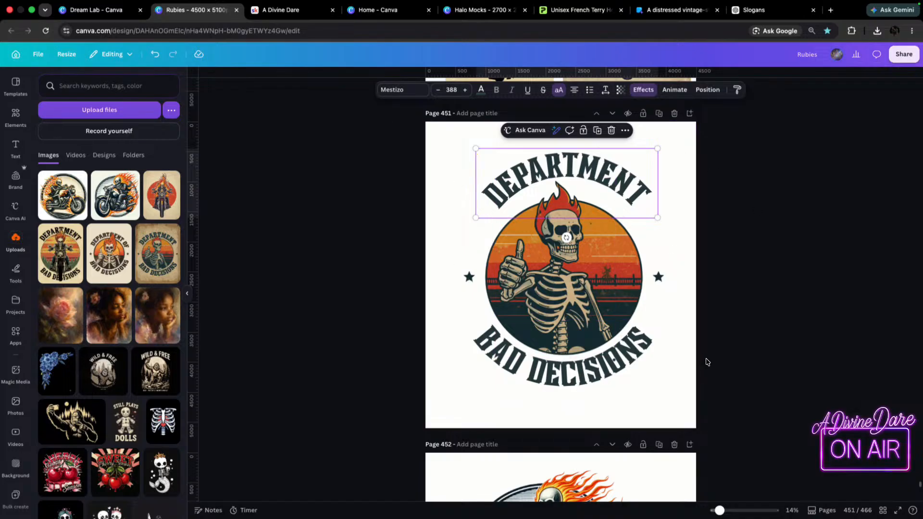
double_click(624, 195)
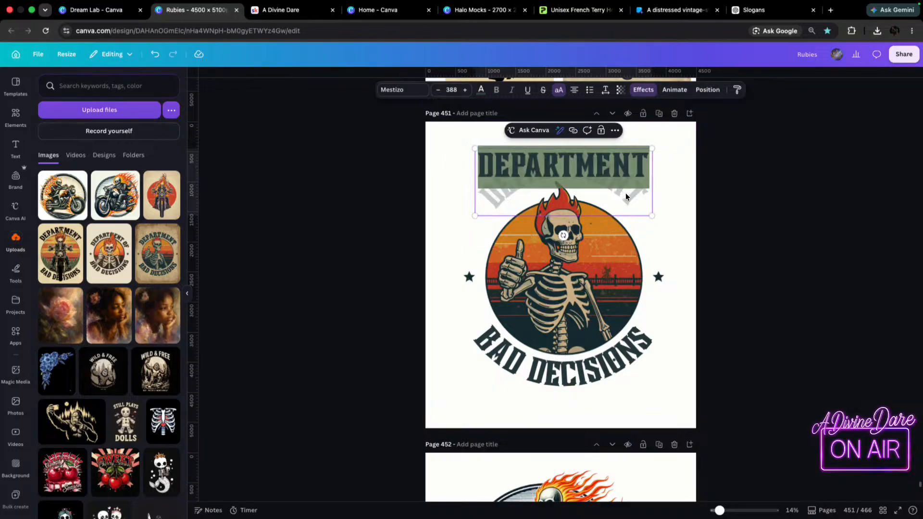
key("super+v")
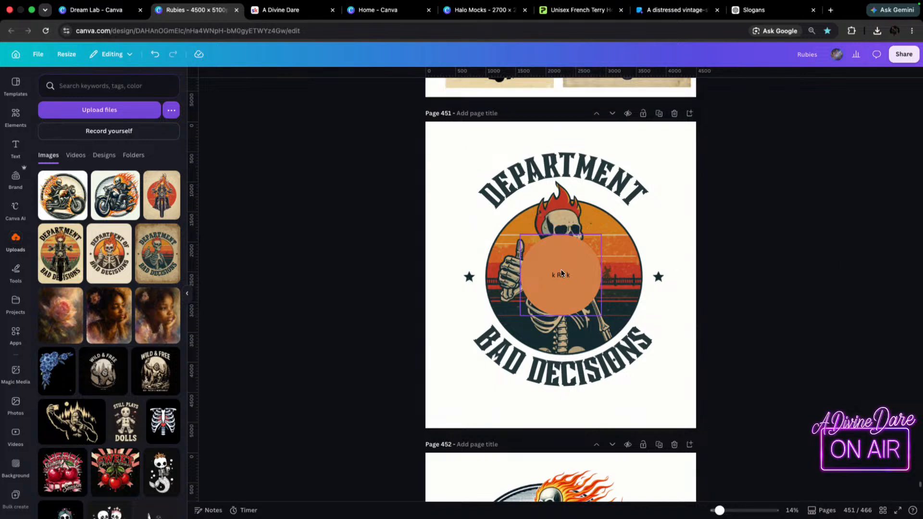
left_click_drag(567, 270, 561, 271)
key("Delete")
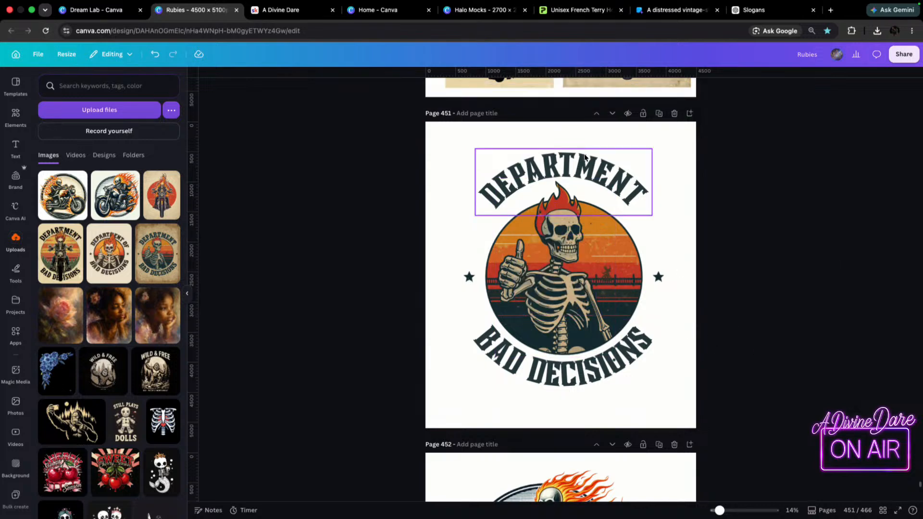
Replace the arched DEPARTMENT text with "KICK ROCKS".
left_click(589, 168)
left_click(592, 169)
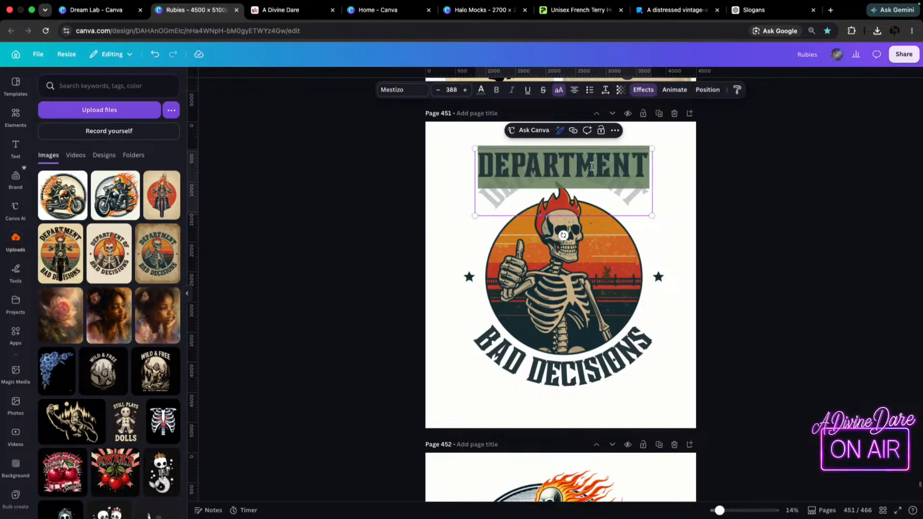
type("KICK")
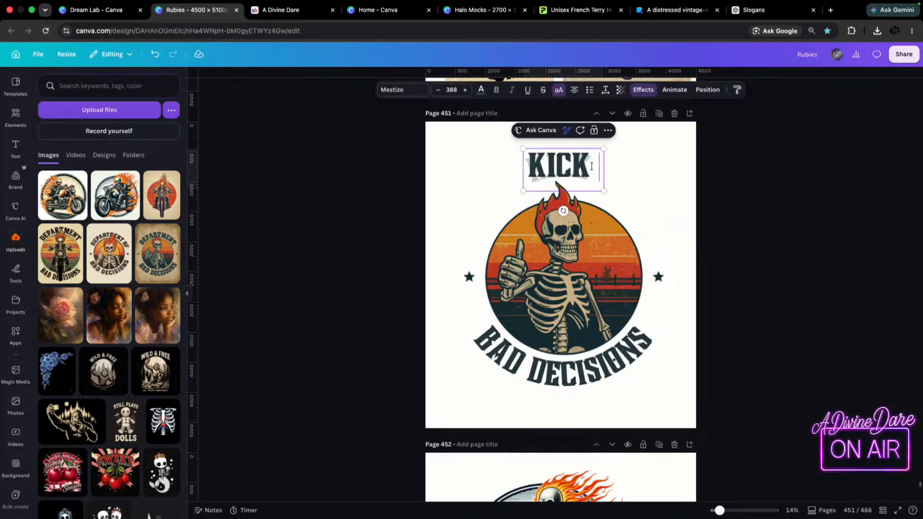
type(" ROCKS")
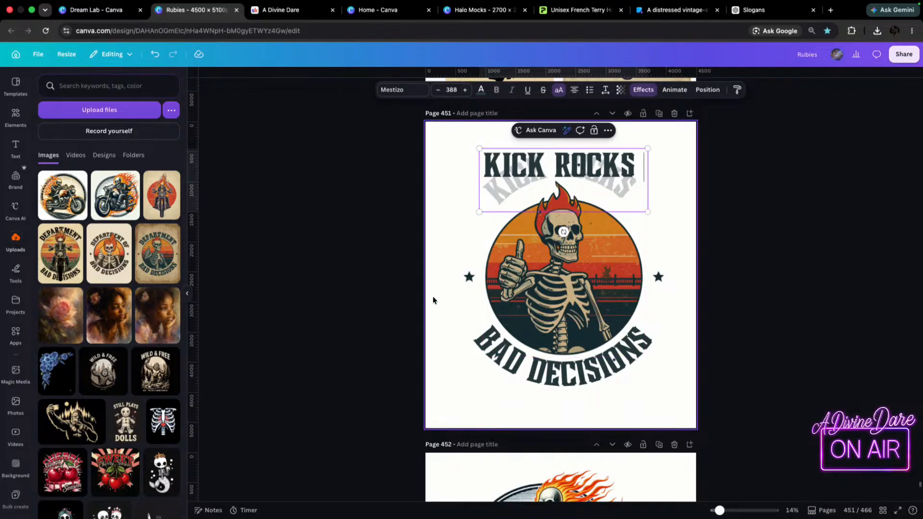
Replace the curved BAD DECISIONS text below the circle with "CATCH FIRE".
double_click(511, 370)
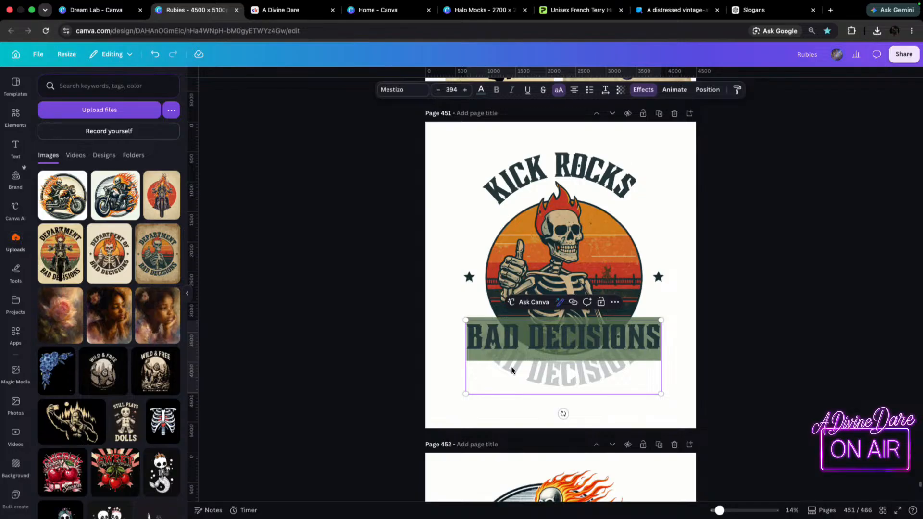
left_click(411, 384)
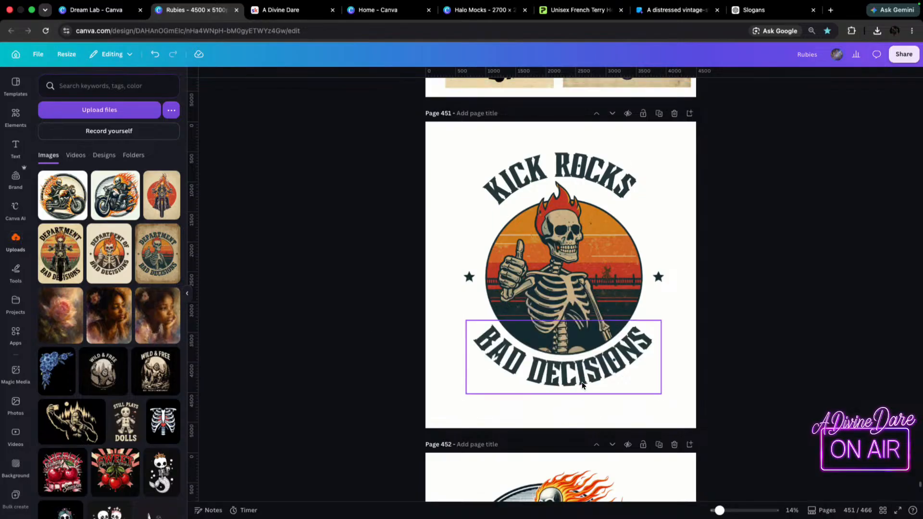
double_click(582, 382)
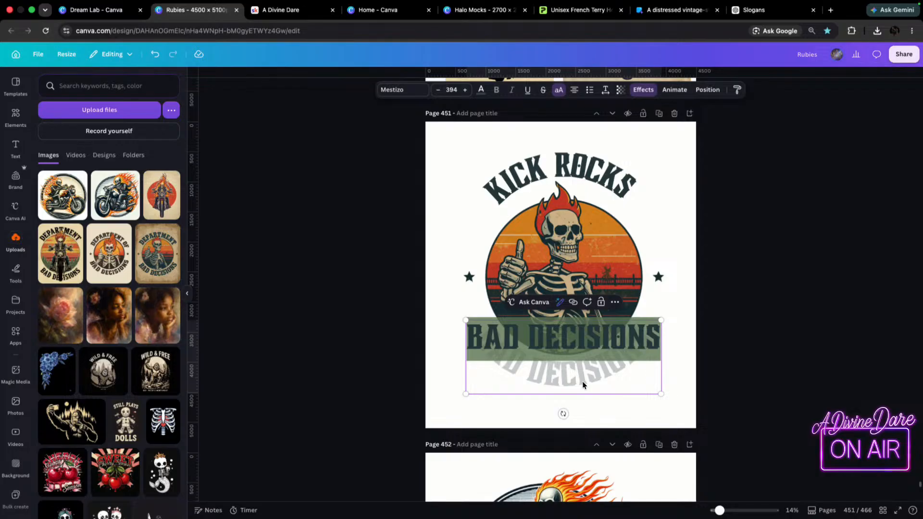
type("CATCH FIRE")
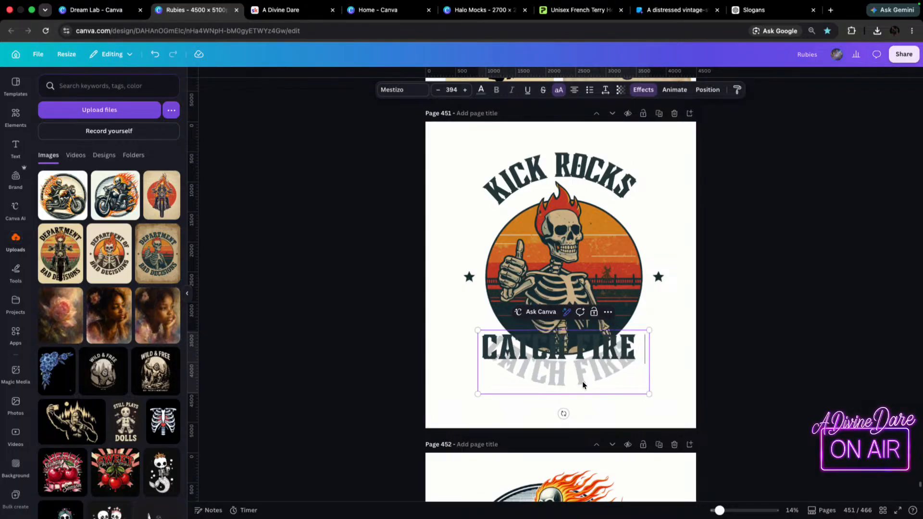
left_click(858, 159)
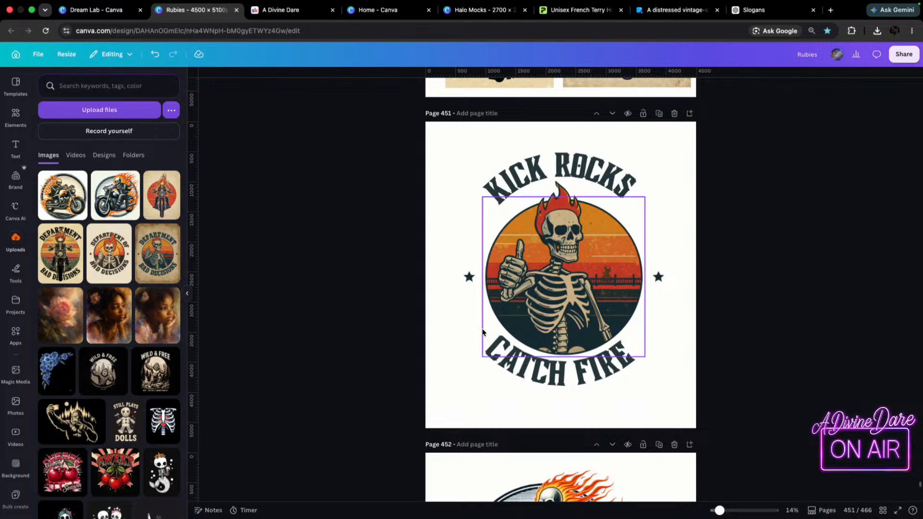
Add the text "and" and place it over the circle's lower-left edge, just above the start of CATCH FIRE.
key("t")
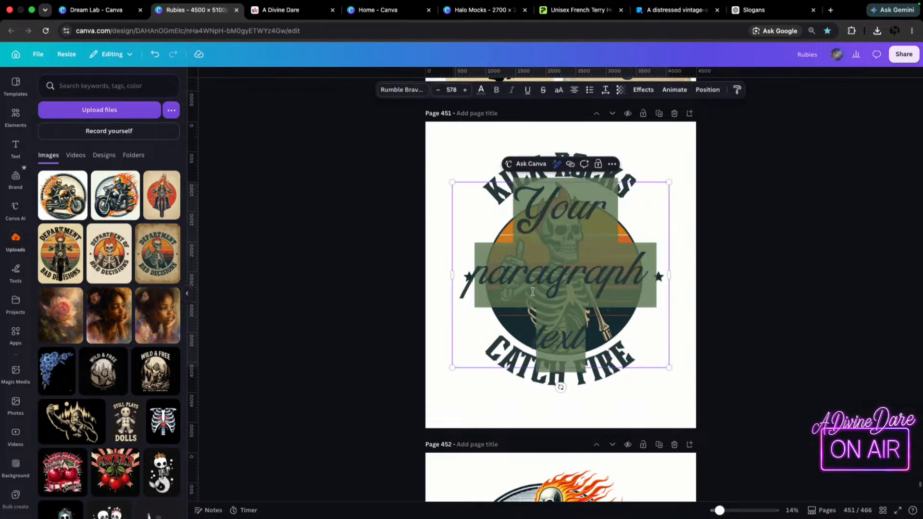
type("and")
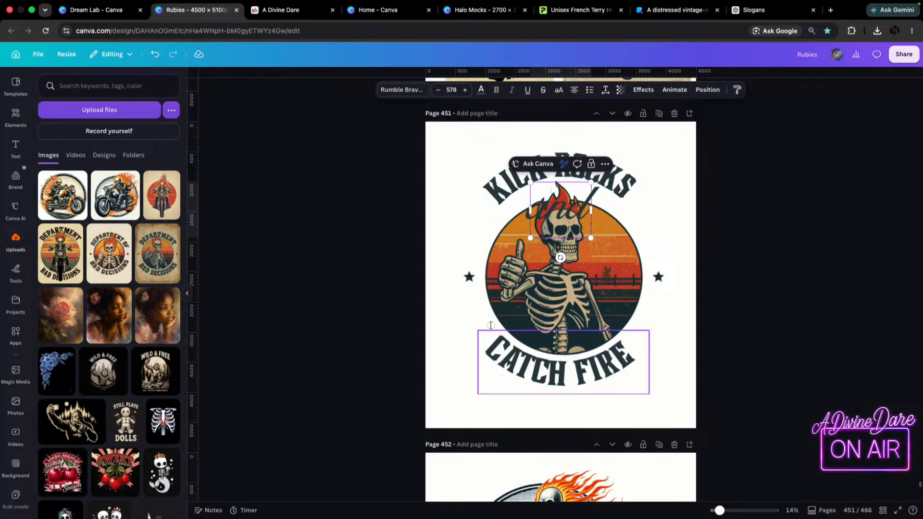
left_click(759, 224)
left_click_drag(556, 207, 482, 325)
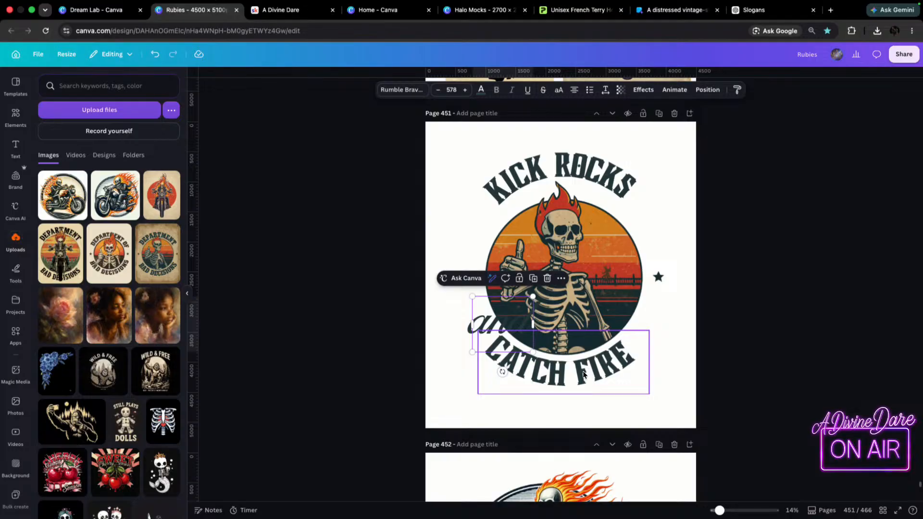
left_click_drag(530, 302, 569, 354)
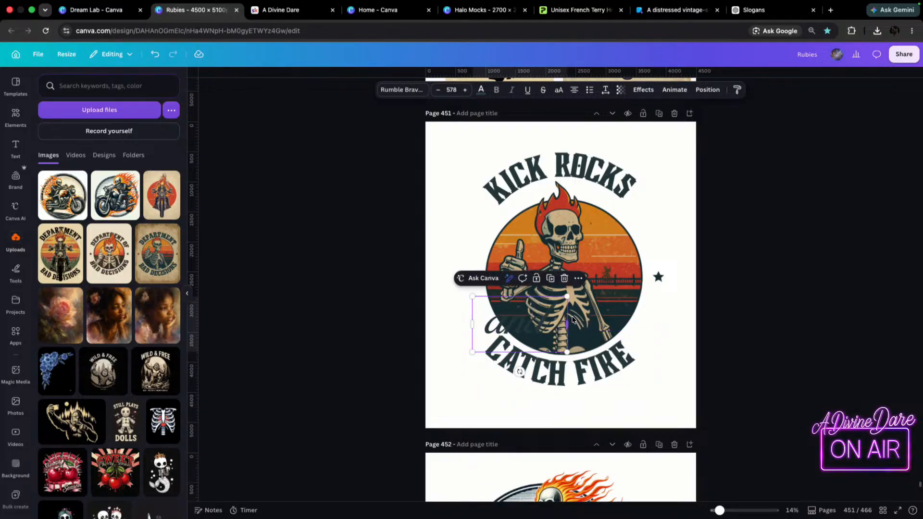
left_click_drag(495, 325, 474, 322)
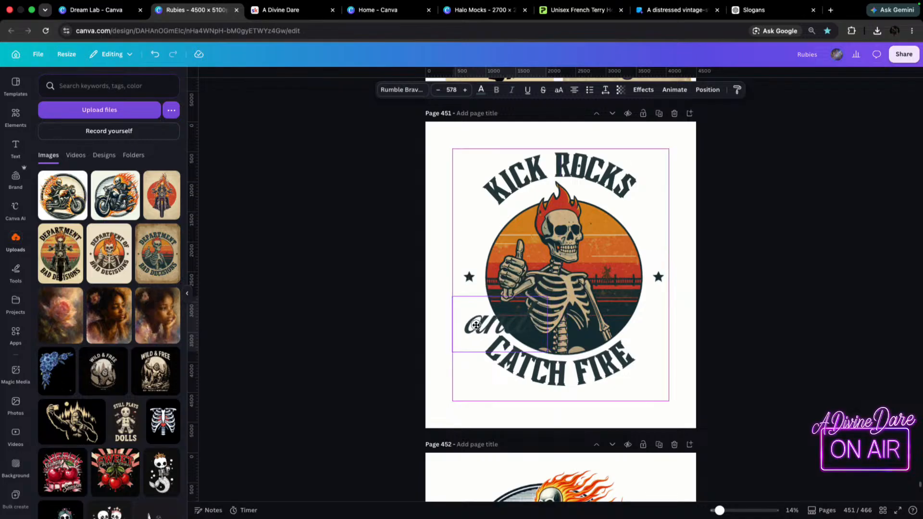
Apply a white Outline effect to the "and" text and scale it down to font size 450.
left_click(643, 90)
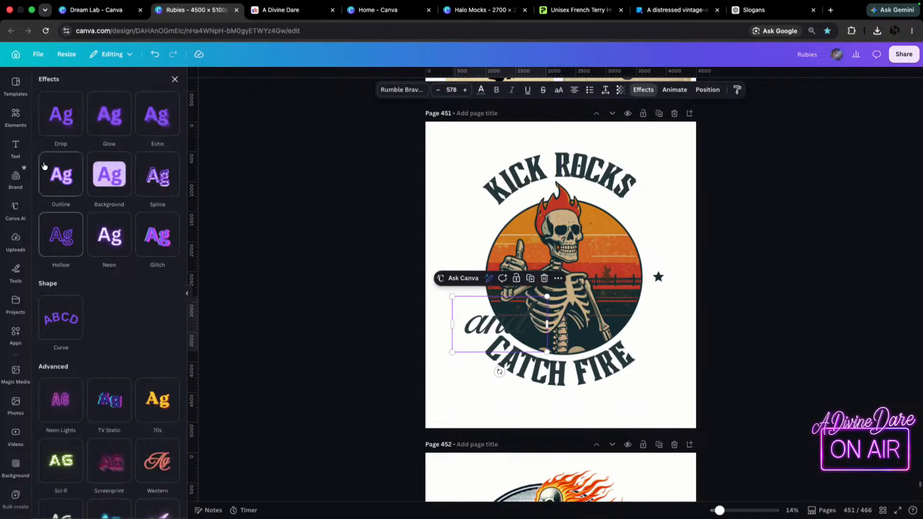
left_click(52, 197)
left_click(176, 257)
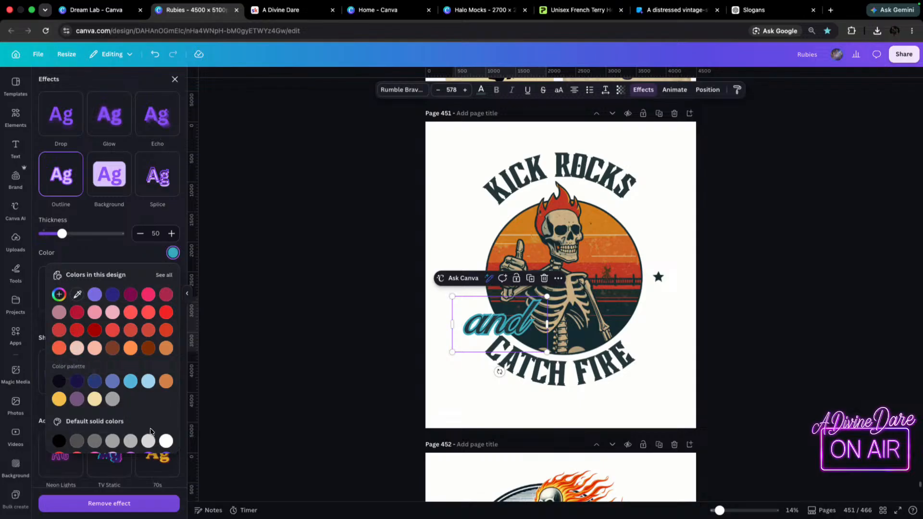
left_click(148, 441)
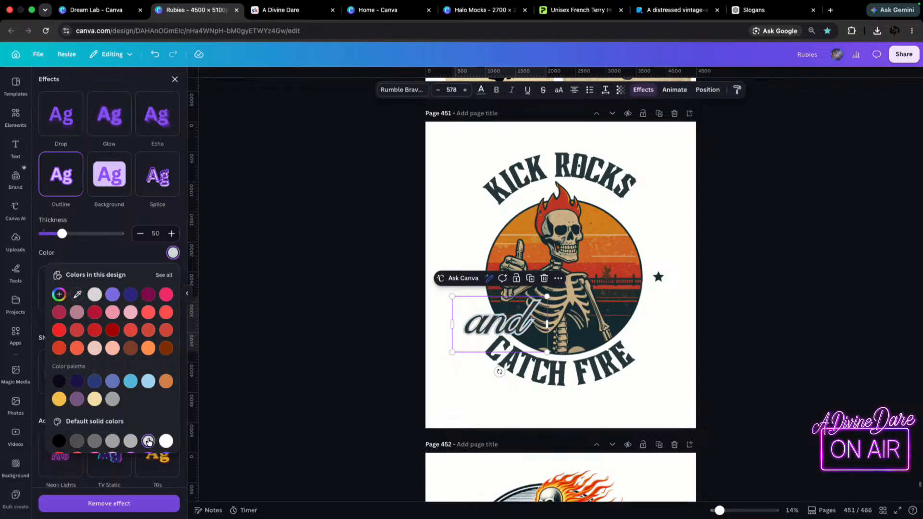
left_click(166, 441)
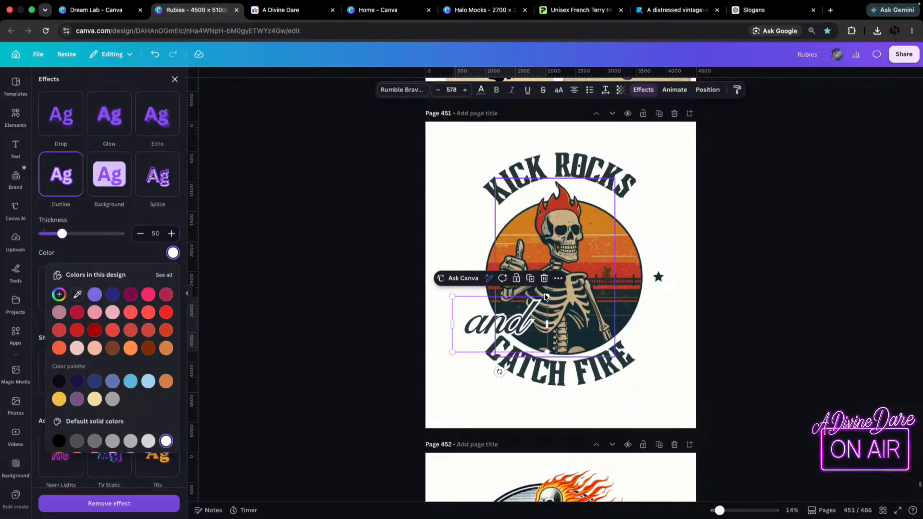
left_click_drag(547, 297, 478, 325)
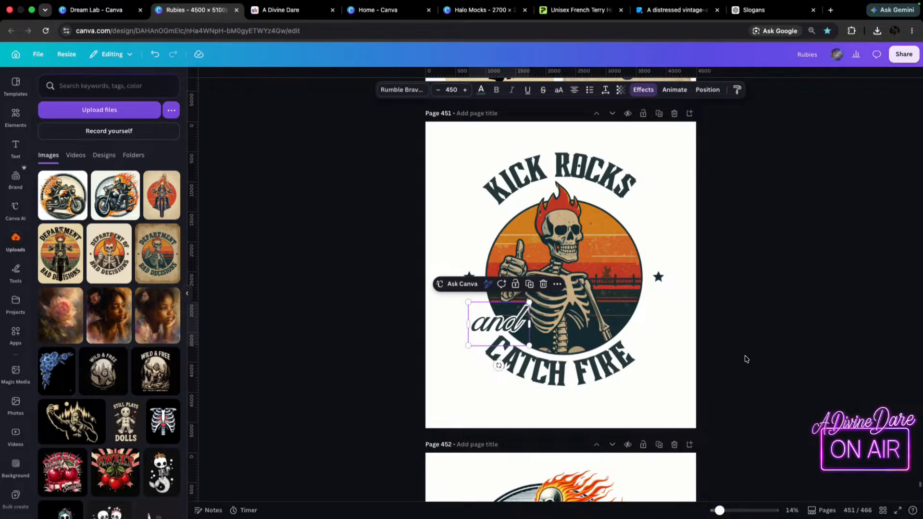
Set the page 451 background colour to black.
mouse_move(589, 174)
left_mouse_down()
mouse_move(541, 168)
mouse_move(588, 163)
left_mouse_up()
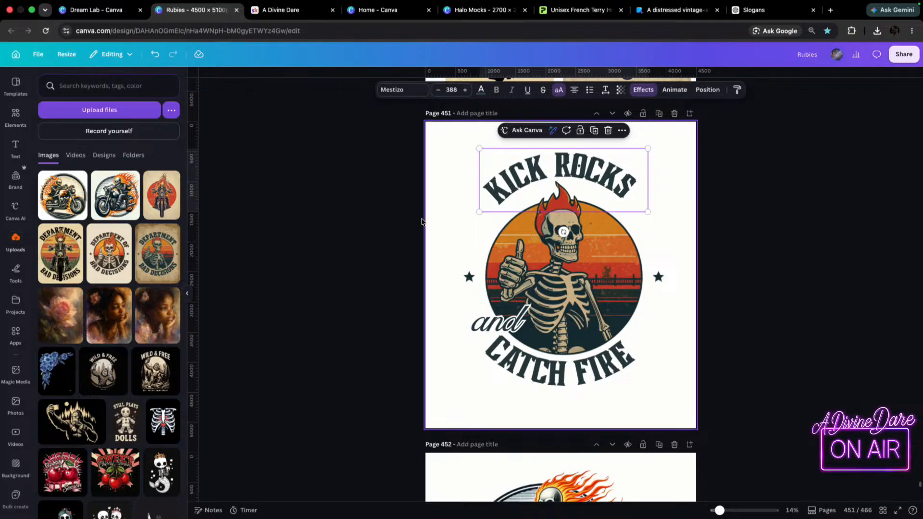
left_click(682, 368)
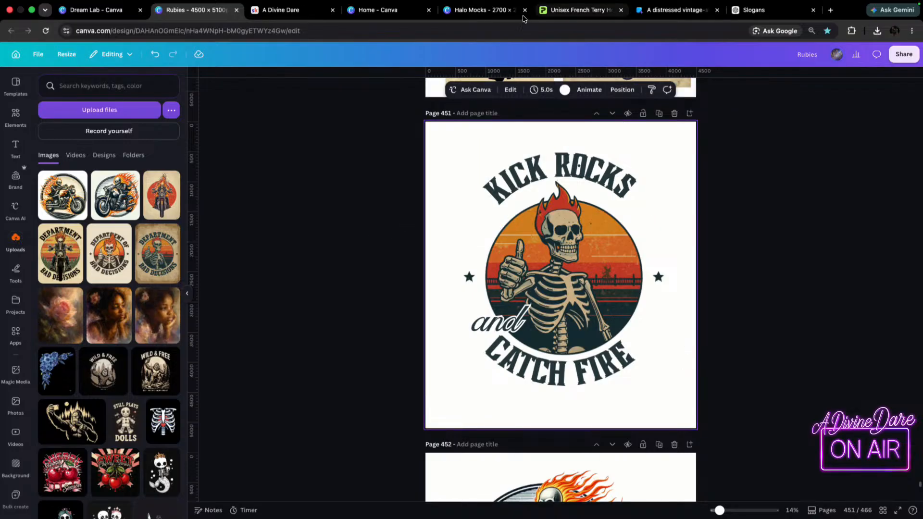
left_click(564, 91)
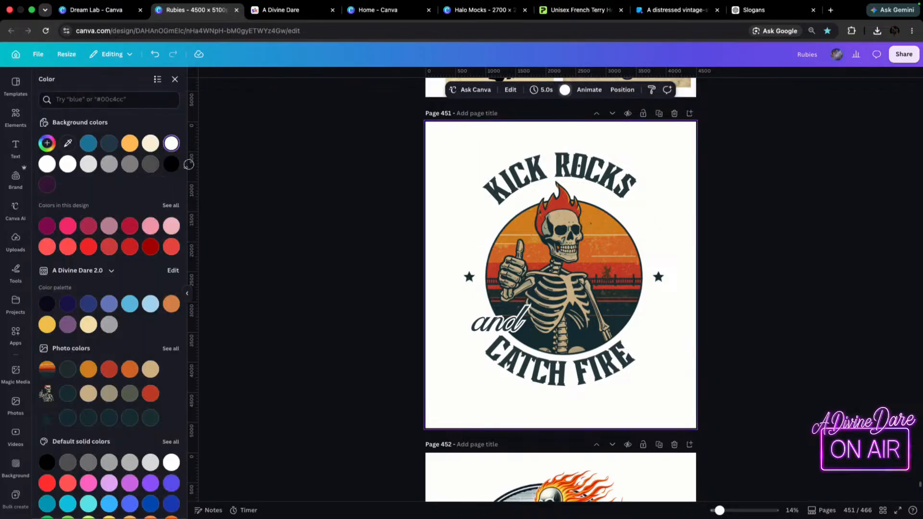
left_click(170, 164)
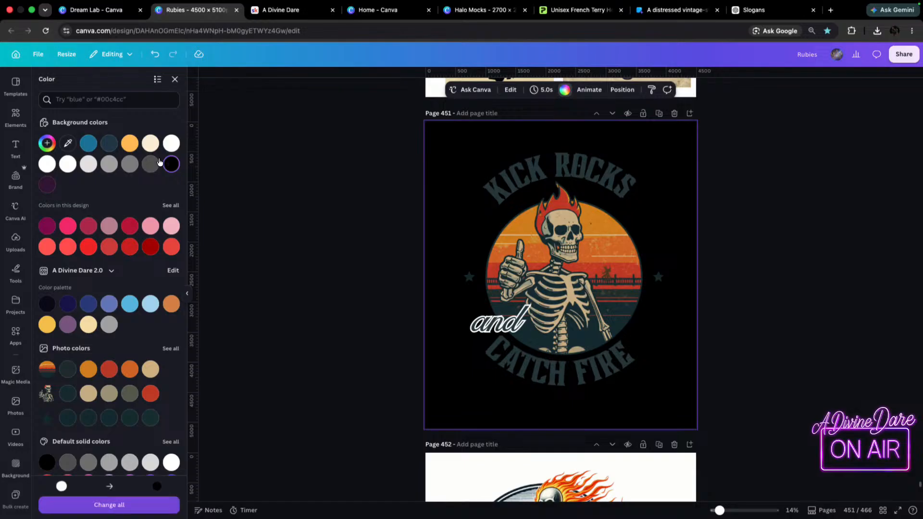
Apply the Hollow effect to the arched KICK ROCKS text, with its curve at 73.
left_click(600, 182)
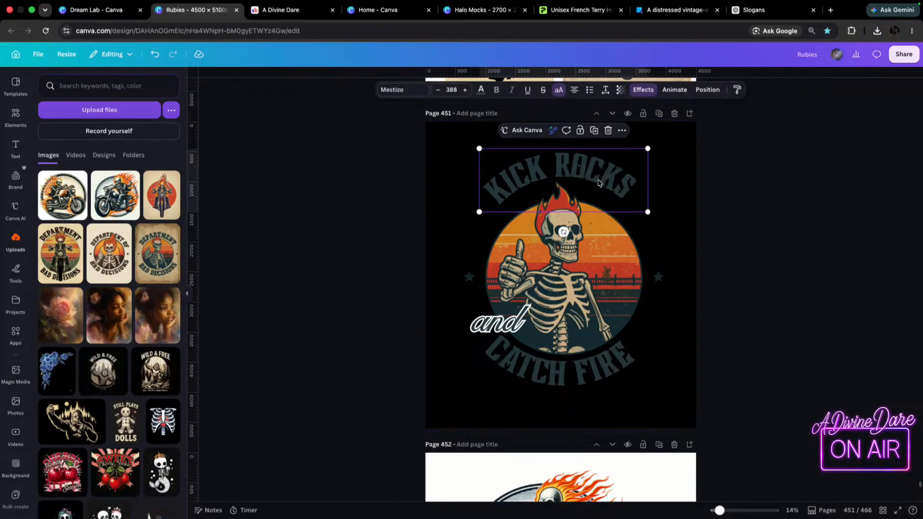
left_click(643, 89)
scroll(66, 192, "up", 5)
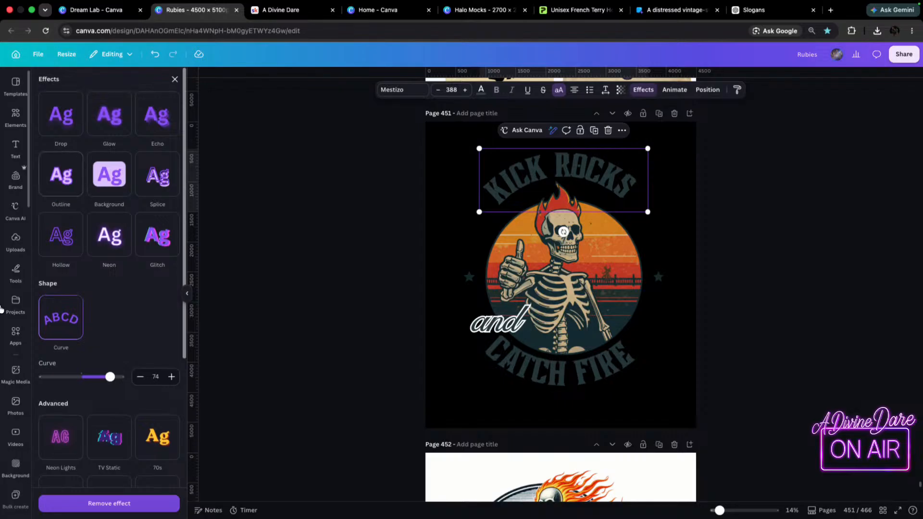
left_click(113, 179)
left_click(113, 179)
left_click(112, 180)
left_click(112, 180)
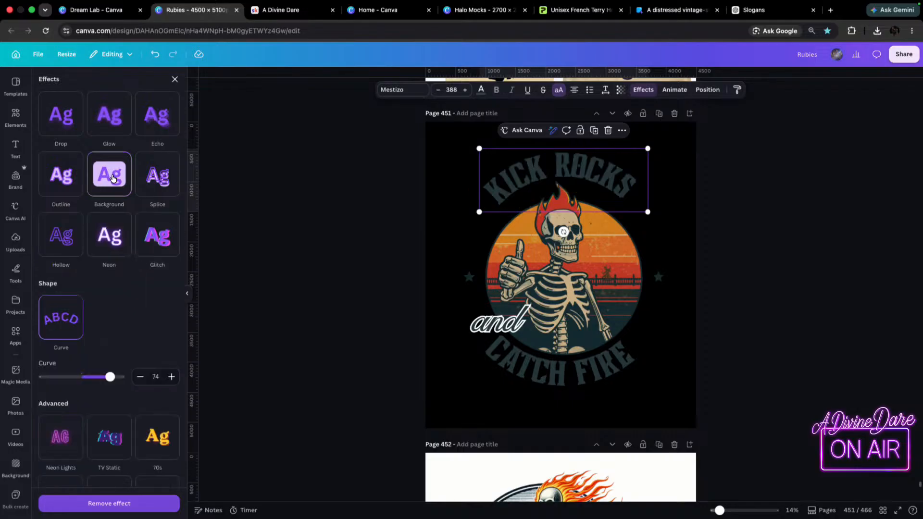
left_click(48, 315)
left_click(48, 315)
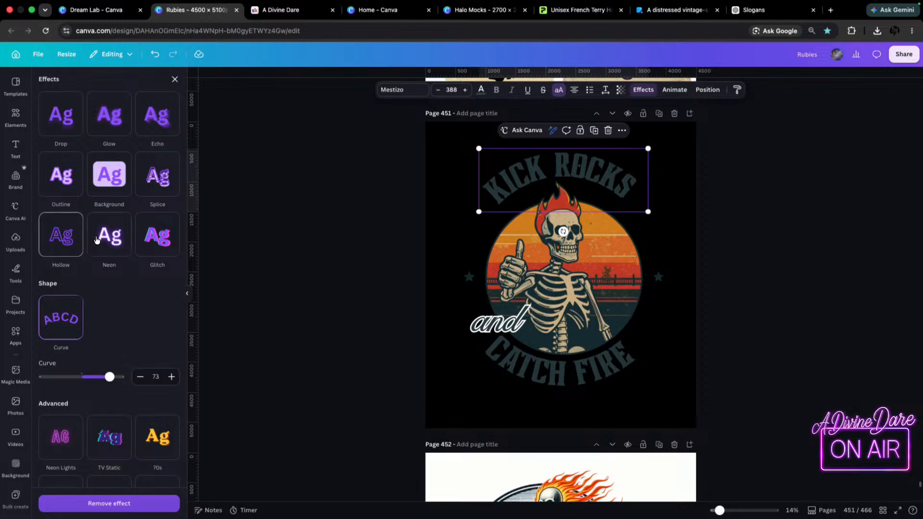
left_click(72, 246)
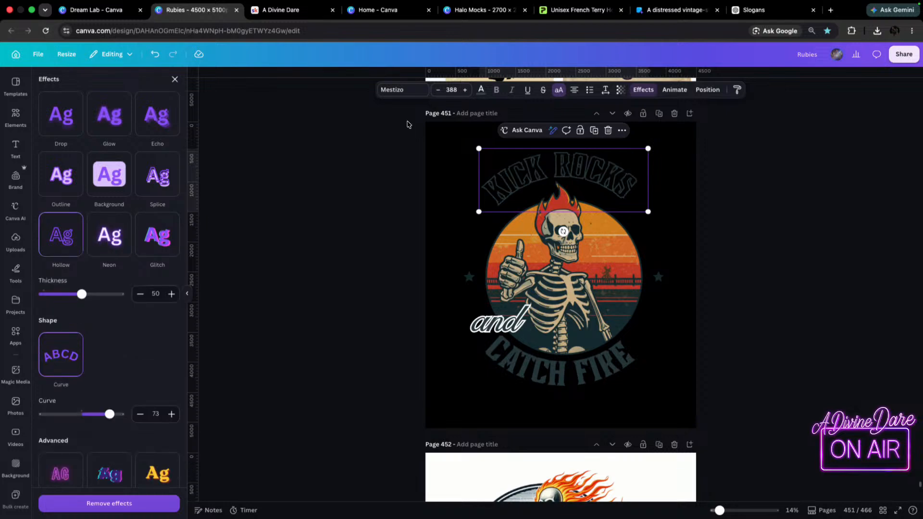
Recolour the hollow KICK ROCKS text with a deep orange sampled from the sunset circle behind the skeleton.
left_click(481, 91)
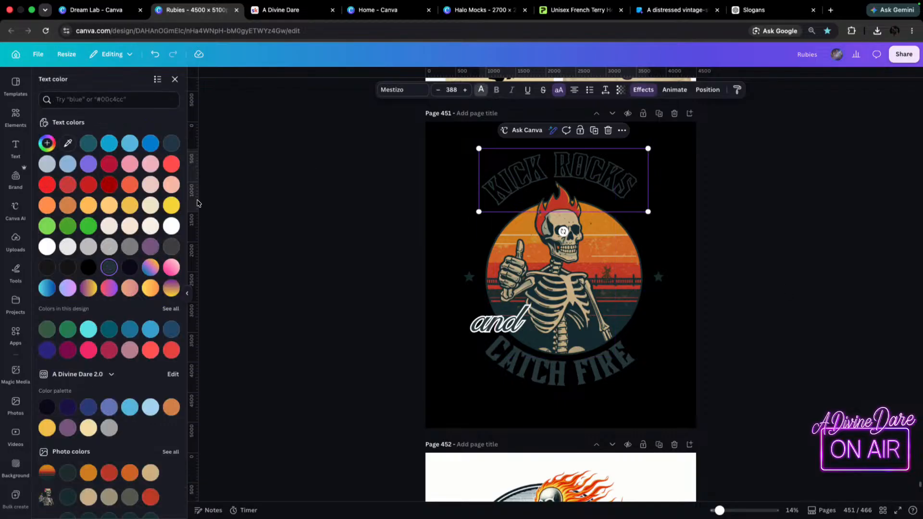
left_click(68, 143)
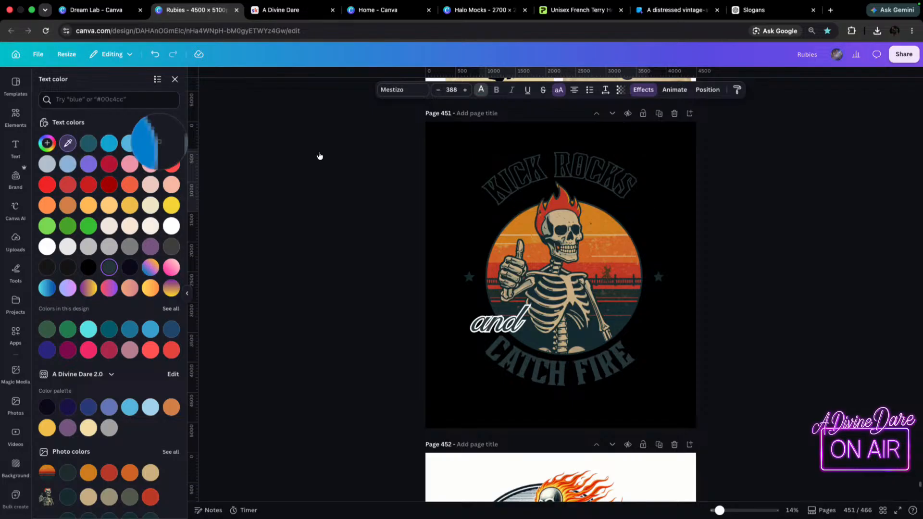
left_click(519, 226)
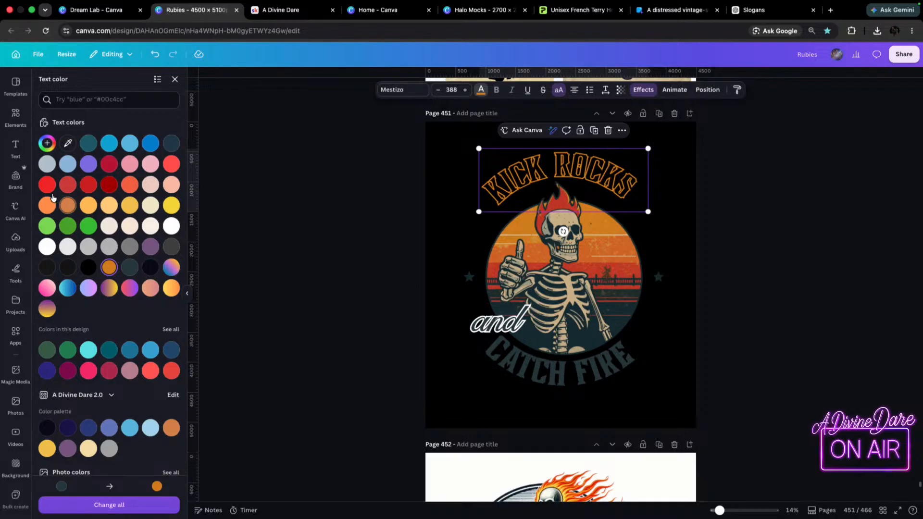
left_click(68, 142)
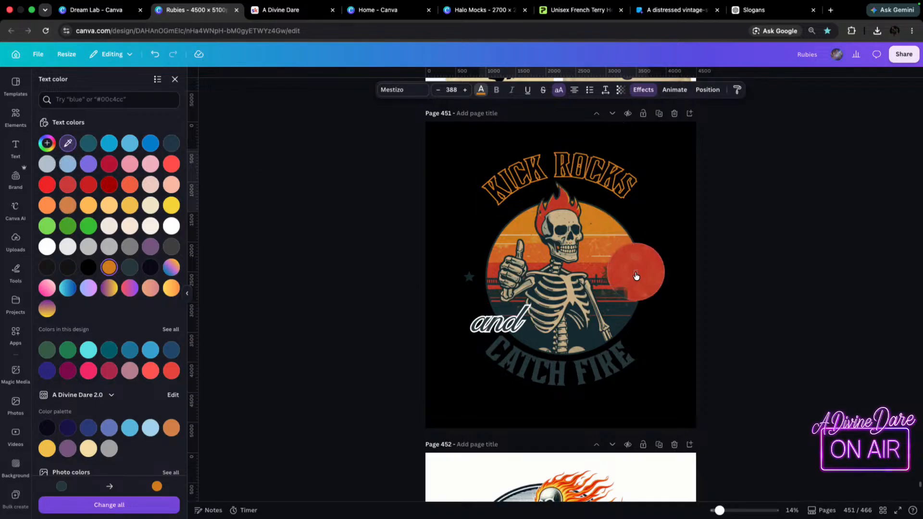
left_click(641, 288)
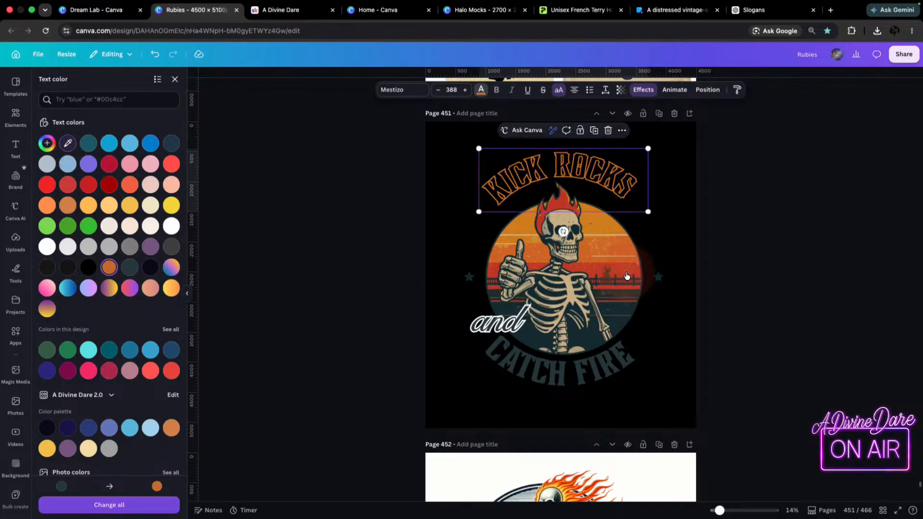
left_click(68, 184)
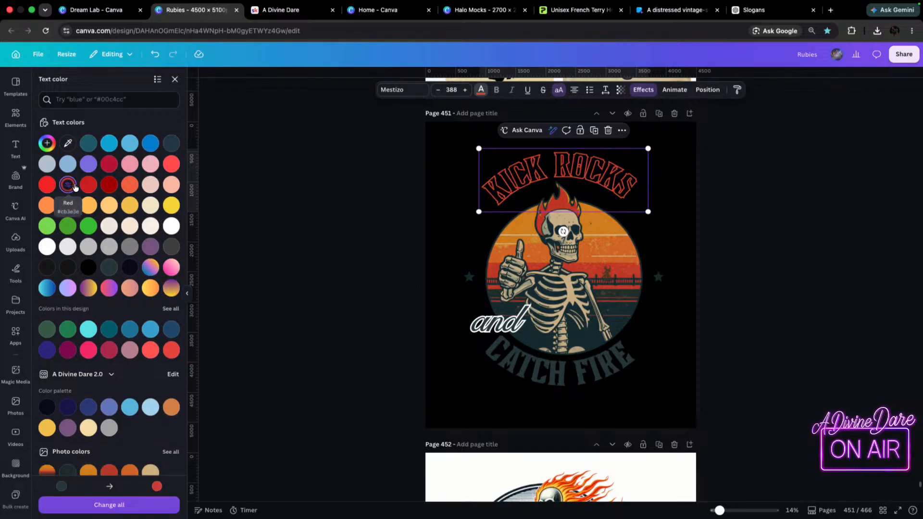
left_click(135, 187)
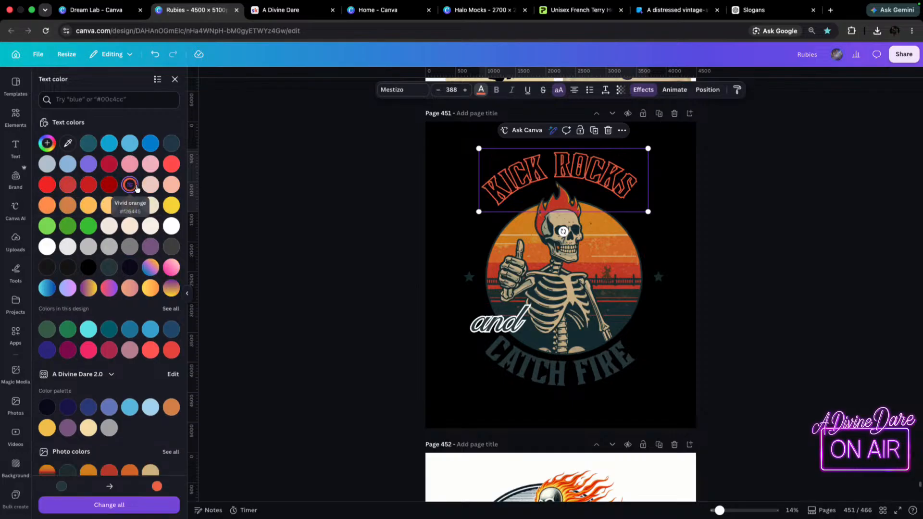
left_click(68, 142)
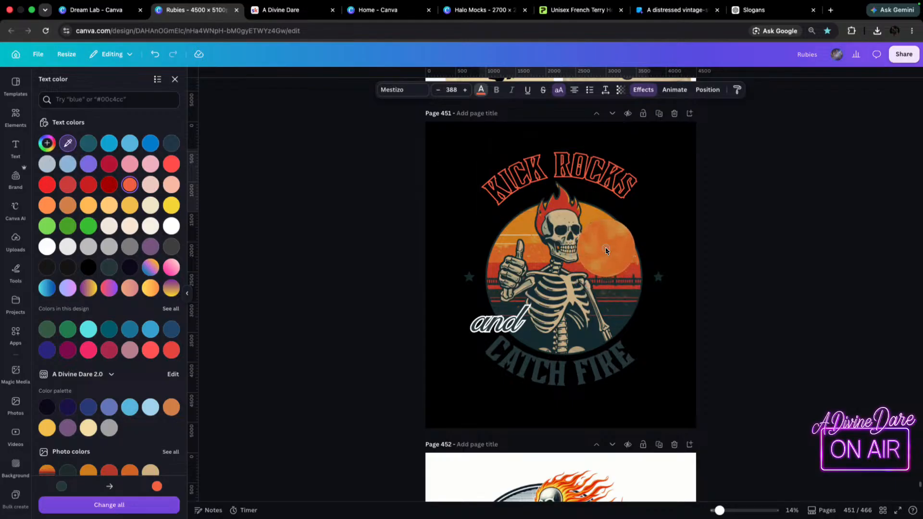
left_click(606, 251)
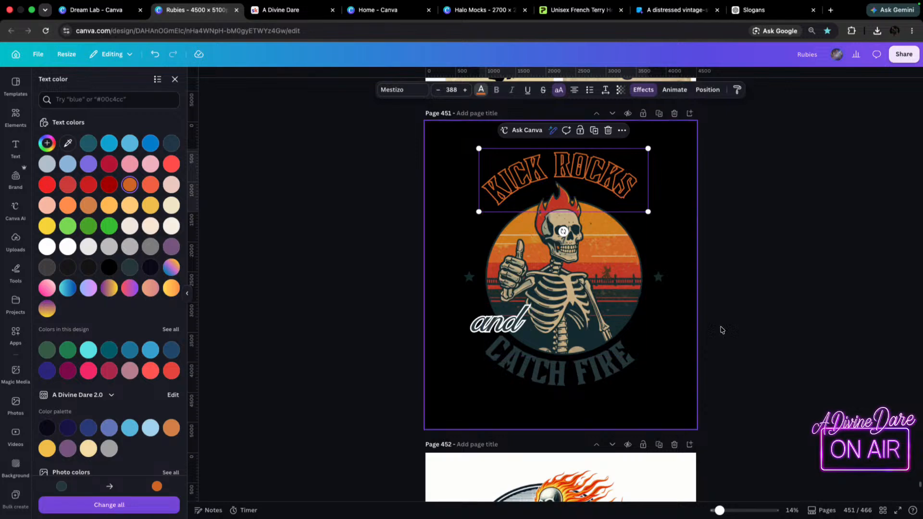
Set the page 451 background to the off-white design colour.
left_click(652, 409)
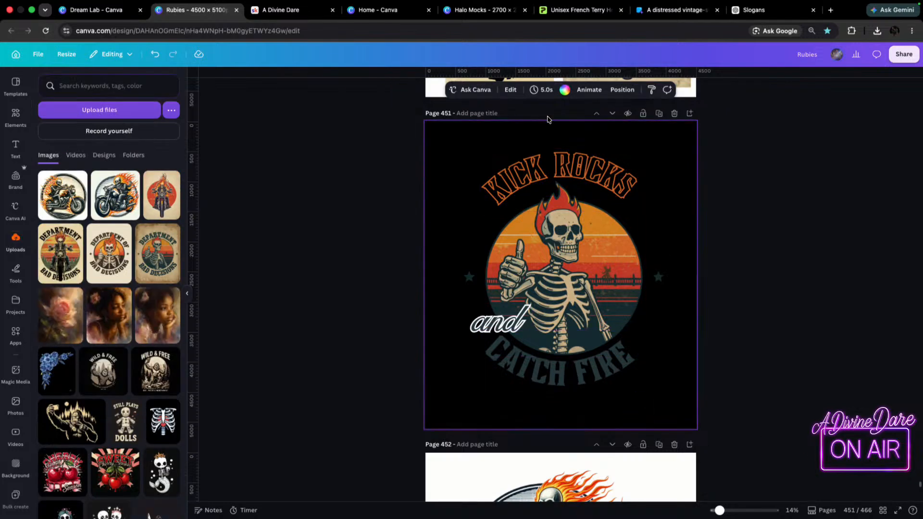
left_click(565, 89)
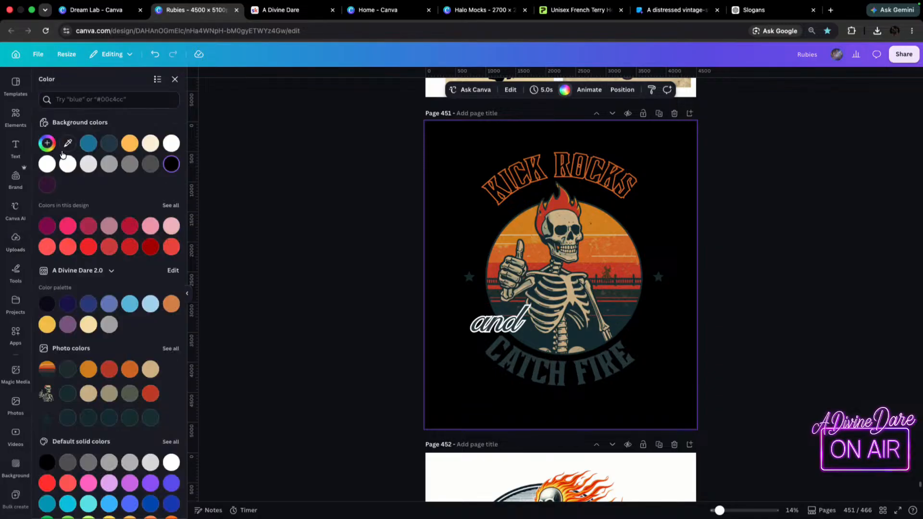
left_click(171, 143)
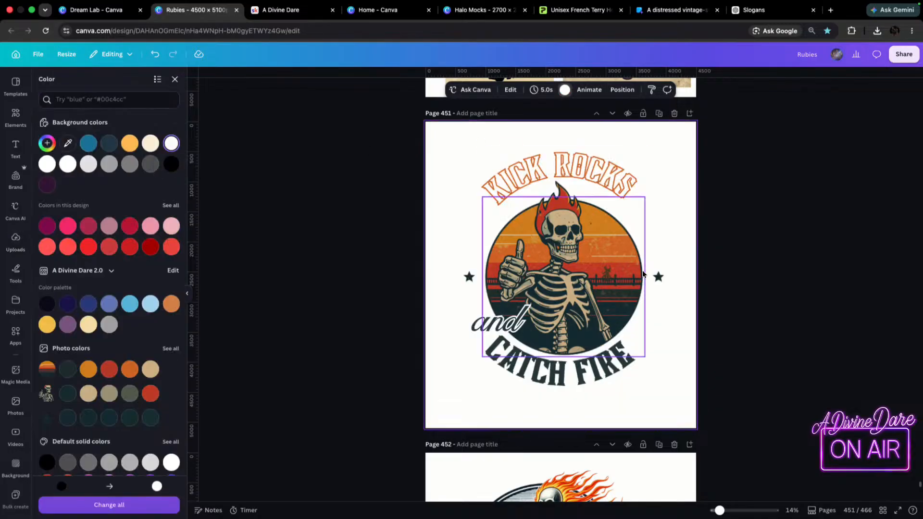
Enlarge the hollow KICK ROCKS text to font size 421 and lay a duplicate of it almost directly over it.
left_click(573, 177)
mouse_move(647, 218)
left_mouse_down()
mouse_move(699, 245)
mouse_move(663, 220)
left_mouse_up()
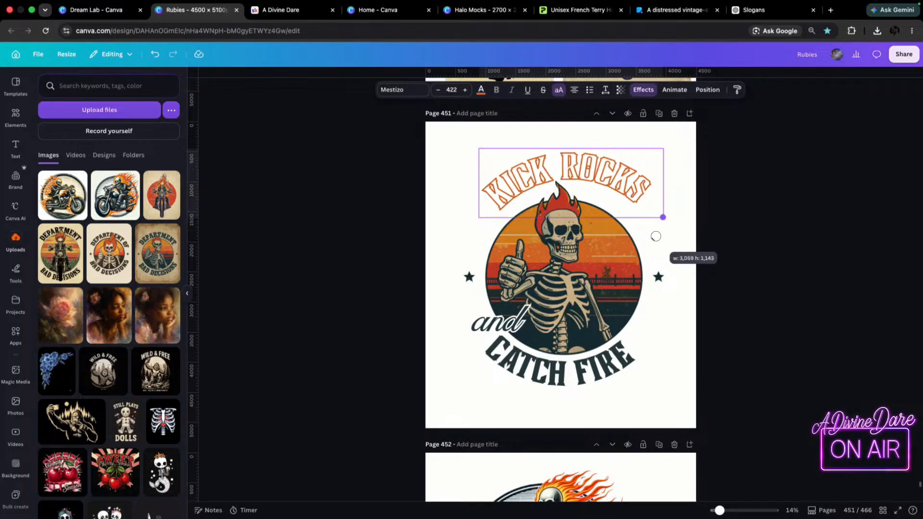
left_click_drag(592, 148, 579, 143)
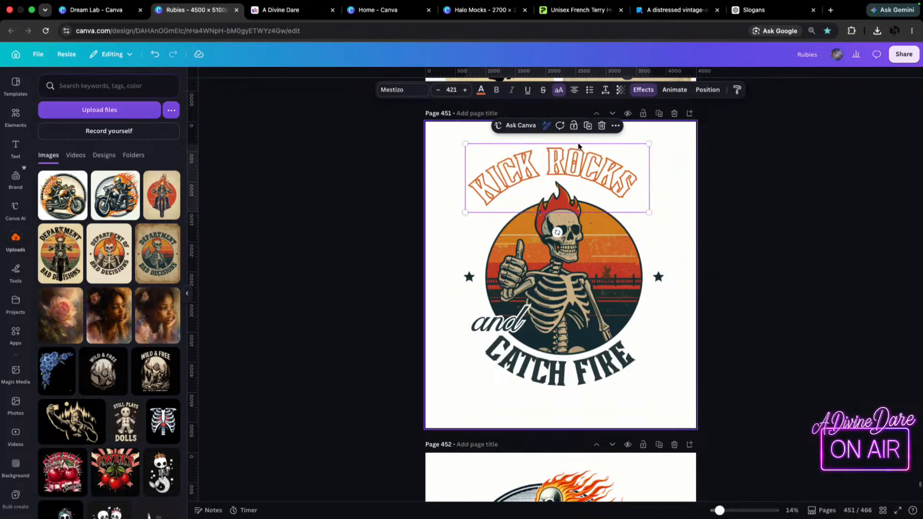
key("super+z")
left_click(579, 372)
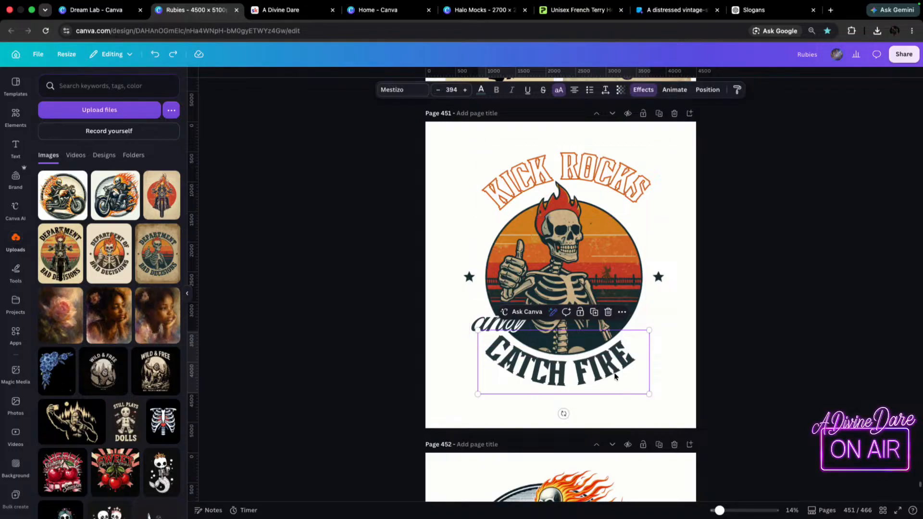
left_click(597, 167)
left_click_drag(598, 168, 590, 163)
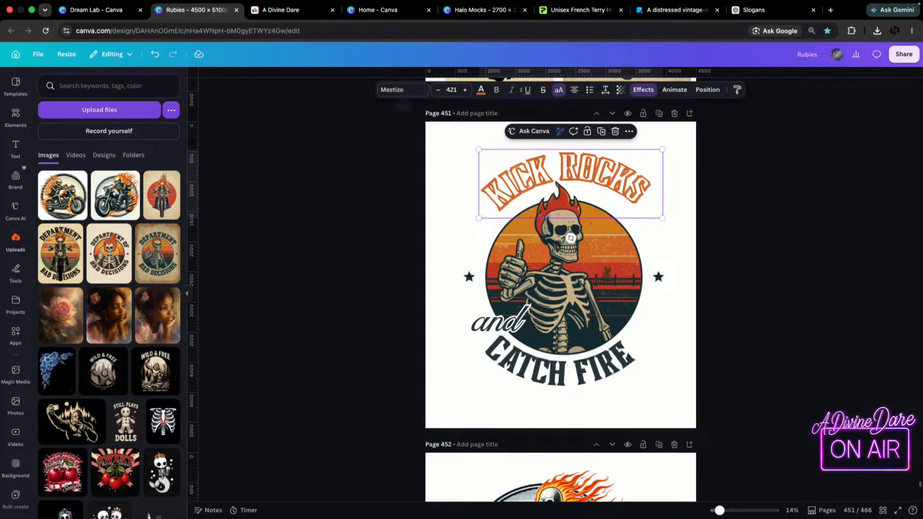
Try removing all effects from the duplicate KICK ROCKS text.
left_click(643, 90)
scroll(107, 197, "up", 5)
scroll(106, 197, "up", 1)
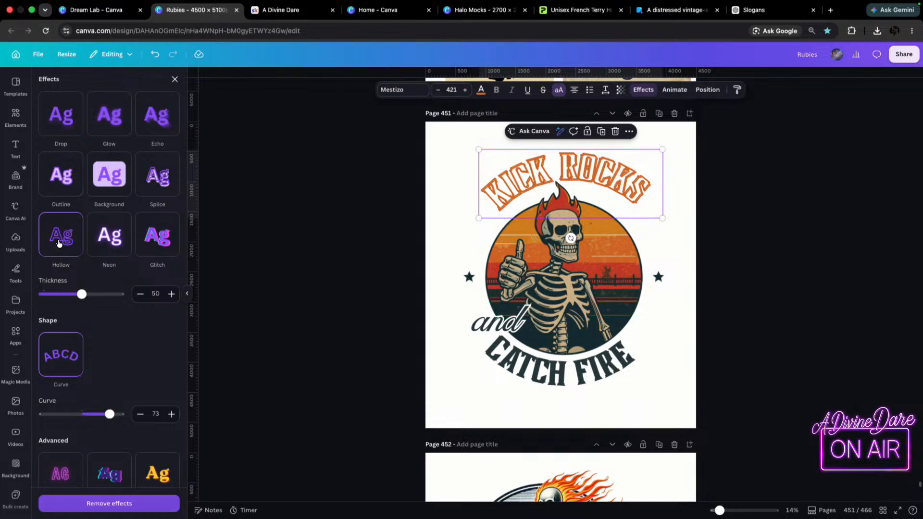
left_click(115, 503)
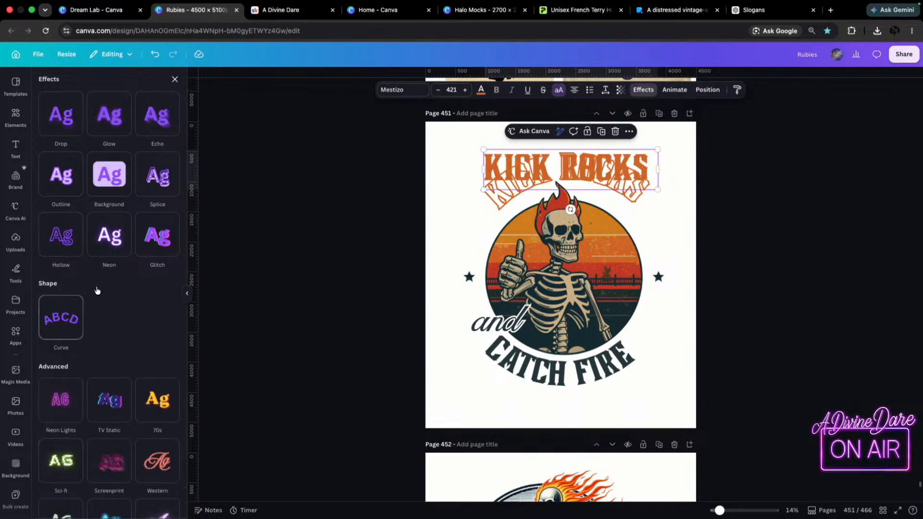
left_click(844, 216)
left_click(598, 158)
key("Escape")
key("super+z")
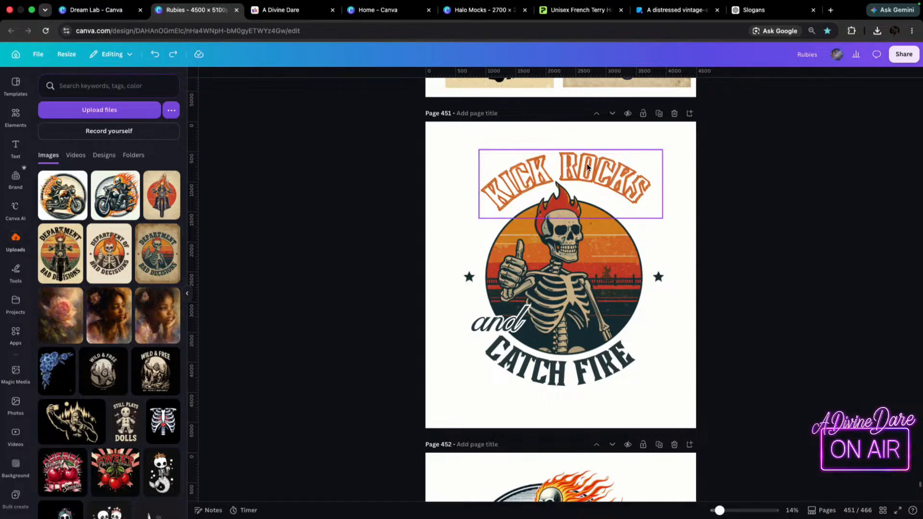
Remove only the Hollow effect from the duplicate KICK ROCKS text, keeping its curve, and colour it red #cc2121.
left_click(517, 178)
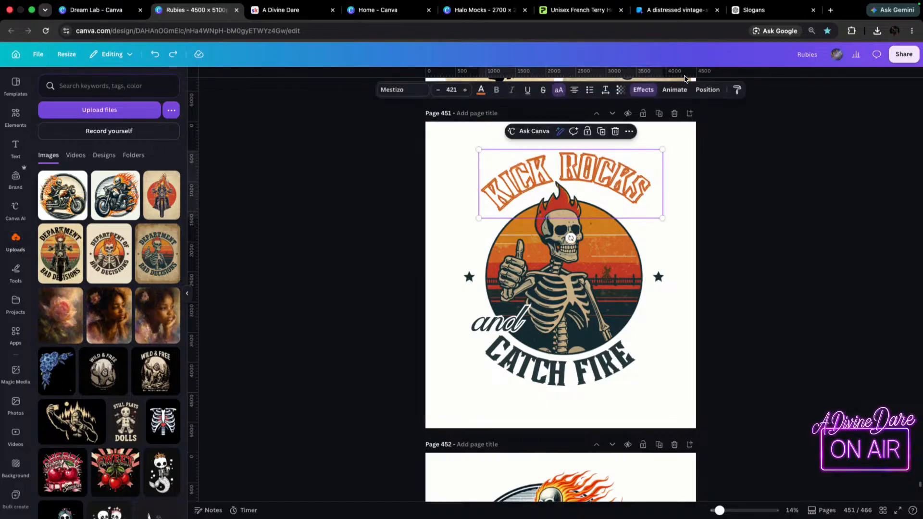
left_click(644, 89)
scroll(34, 214, "up", 5)
left_click(61, 208)
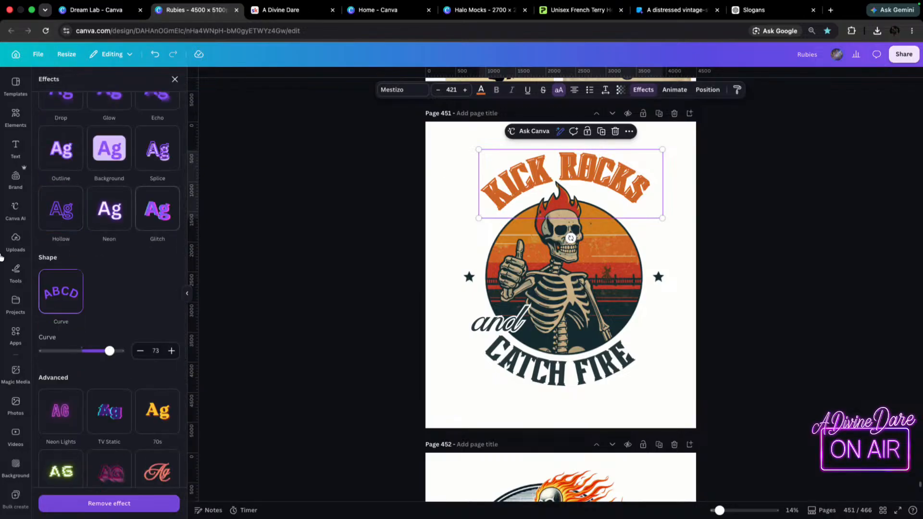
left_click(481, 90)
left_click(85, 188)
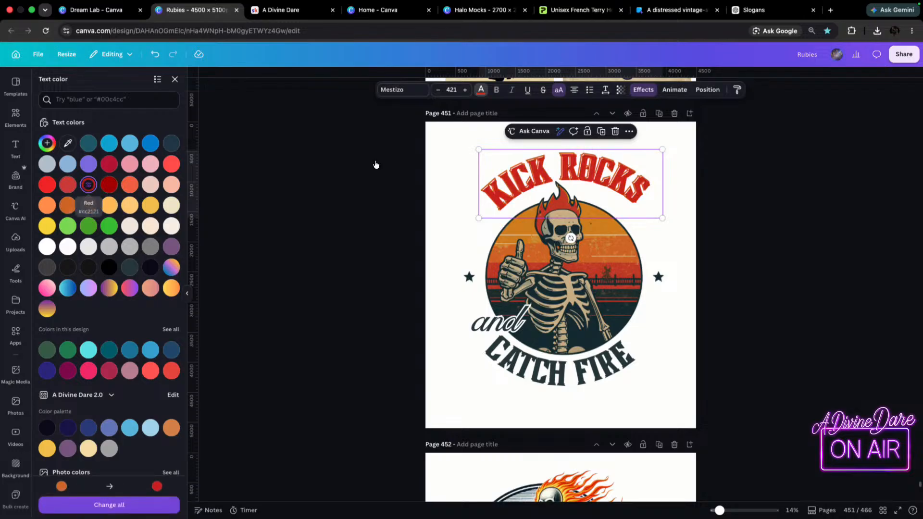
Shift the orange hollow KICK ROCKS text slightly below the solid red copy so it forms an offset outline.
mouse_move(607, 192)
left_mouse_down()
mouse_move(596, 188)
mouse_move(607, 182)
left_mouse_up()
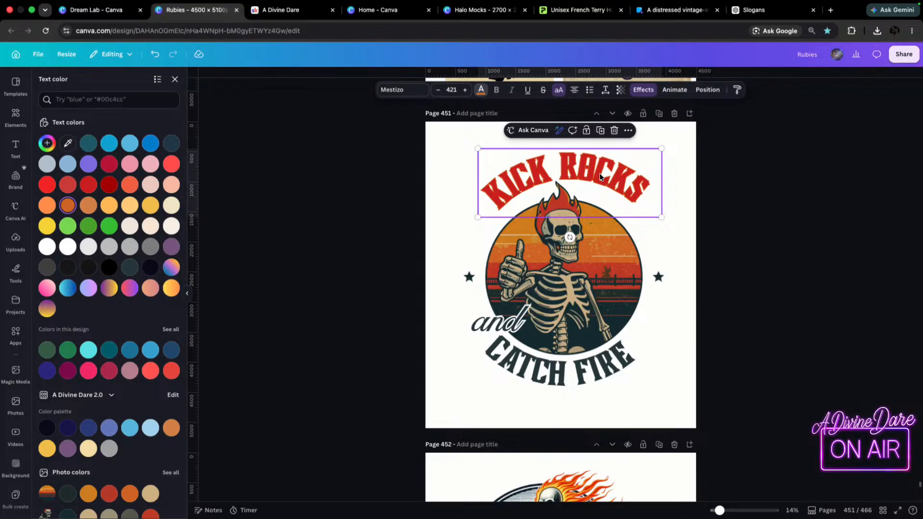
key("super+p")
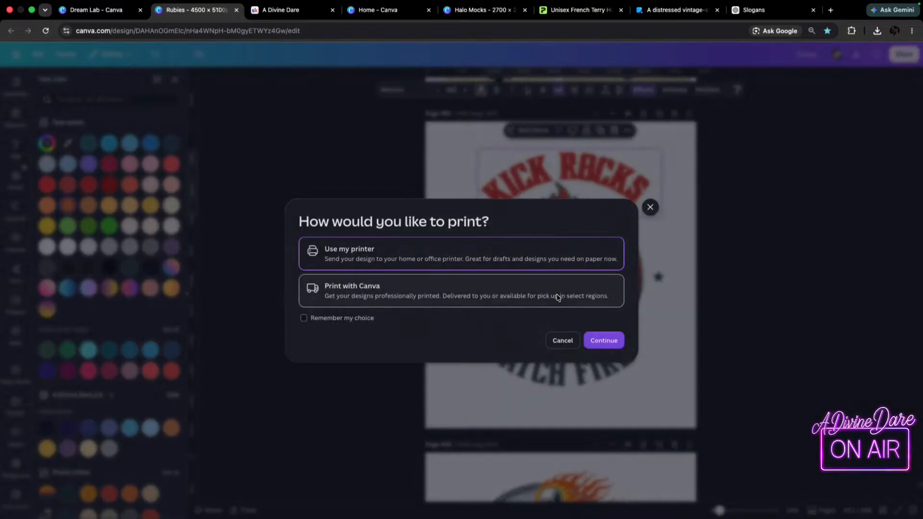
left_click(819, 216)
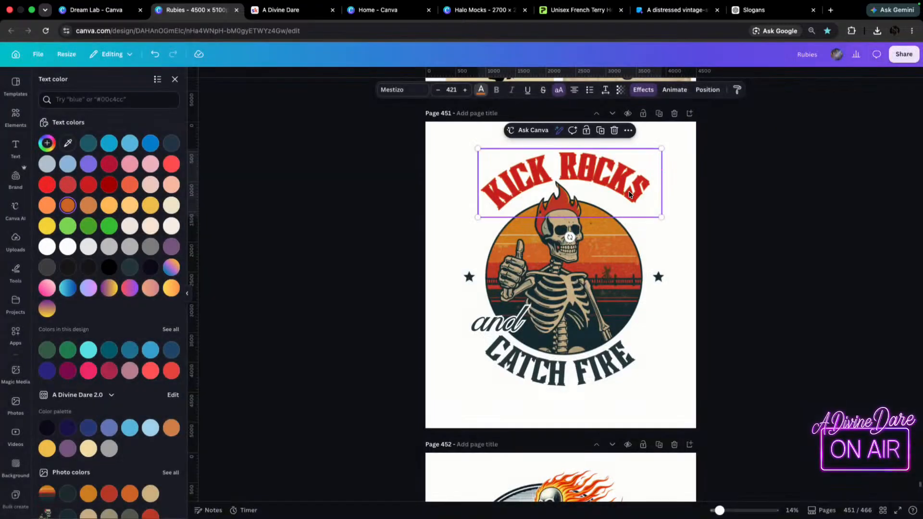
mouse_move(600, 175)
left_mouse_down()
mouse_move(584, 179)
mouse_move(618, 175)
mouse_move(605, 171)
left_mouse_up()
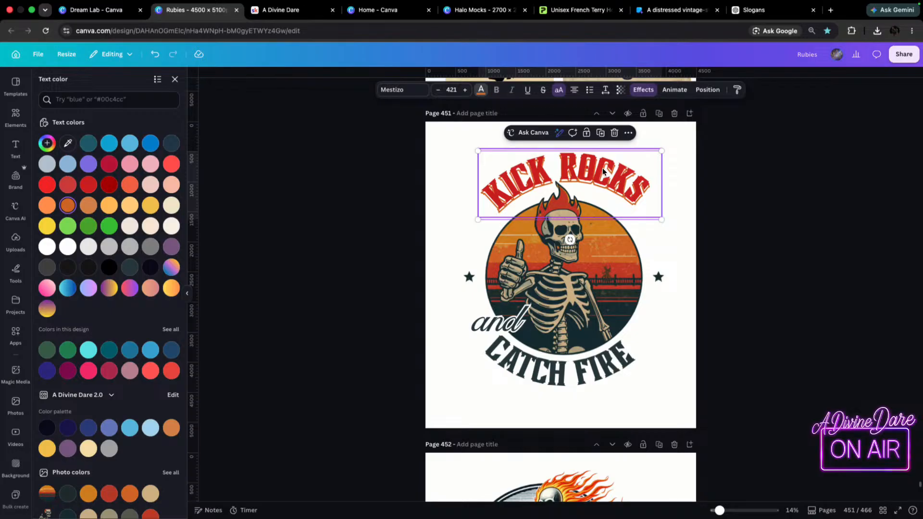
scroll(707, 165, "up", 5)
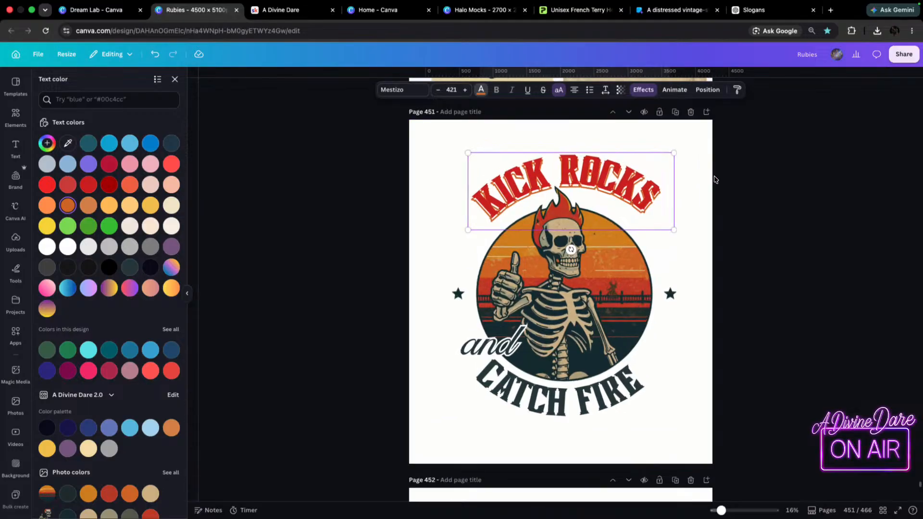
Duplicate the solid red KICK ROCKS text and place the copy over the lettering, slightly offset from the original.
scroll(615, 263, "up", 3)
scroll(673, 260, "down", 1)
scroll(612, 295, "down", 1)
left_click_drag(572, 265, 616, 260)
left_click(583, 249)
key("Escape")
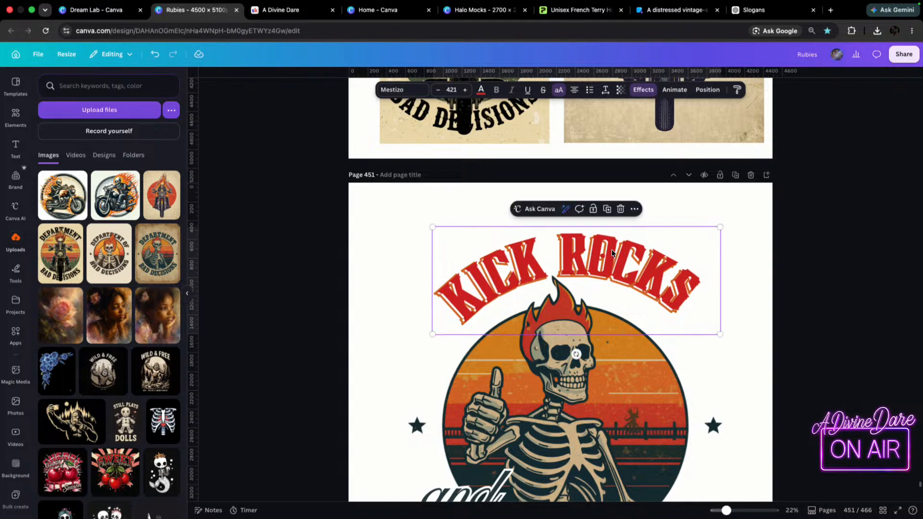
mouse_move(612, 254)
left_mouse_down()
mouse_move(590, 256)
mouse_move(611, 258)
left_mouse_up()
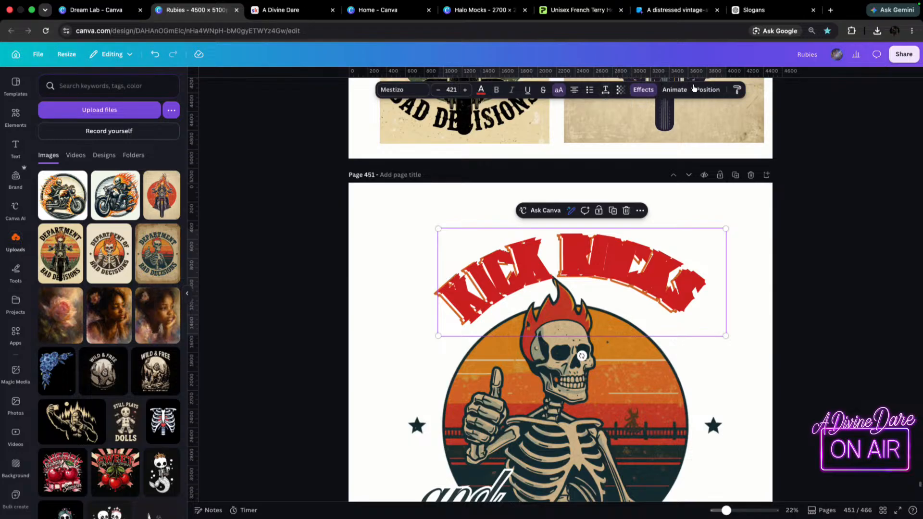
double_click(610, 267)
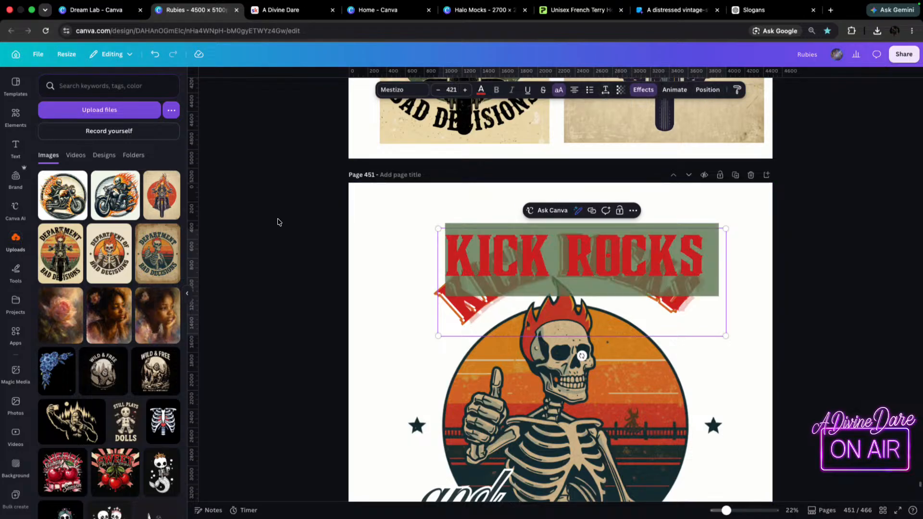
key("Escape")
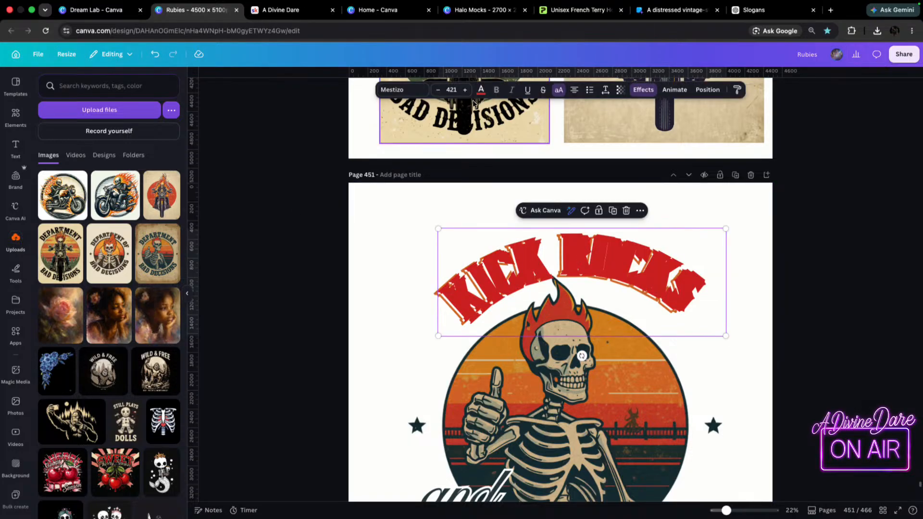
Give the new KICK ROCKS copy a yellow Neon effect at intensity 50 and align its glow with the red lettering.
left_click(643, 90)
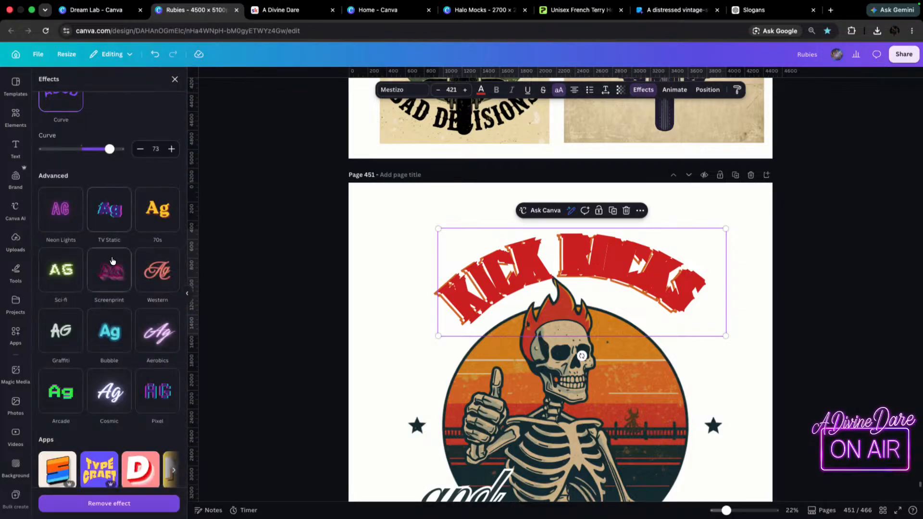
scroll(72, 230, "up", 3)
left_click(106, 134)
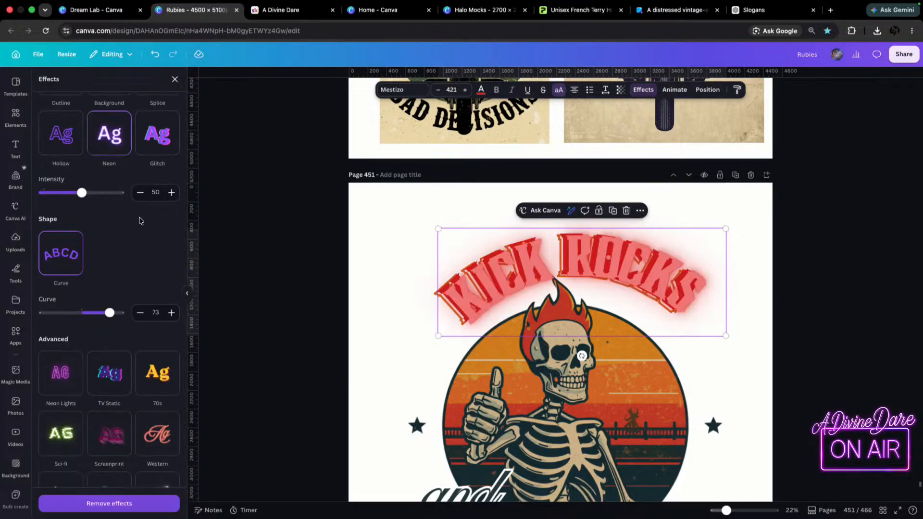
left_click(483, 92)
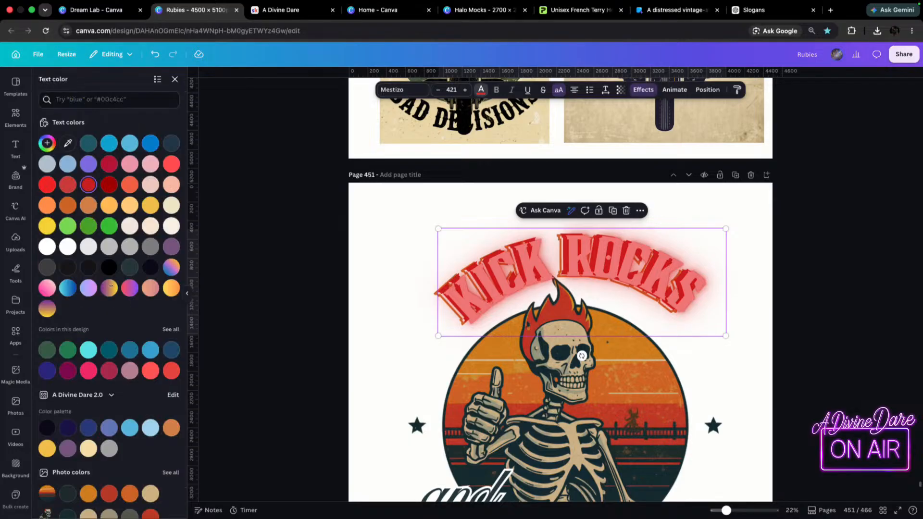
left_click(51, 224)
mouse_move(590, 278)
left_mouse_down()
mouse_move(590, 270)
mouse_move(582, 279)
left_mouse_up()
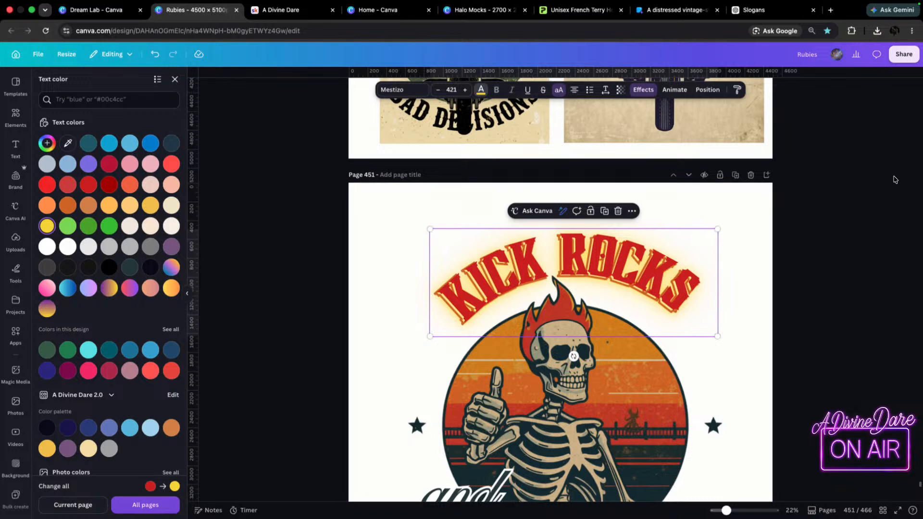
Change the background of page 451 to black.
left_click(758, 198)
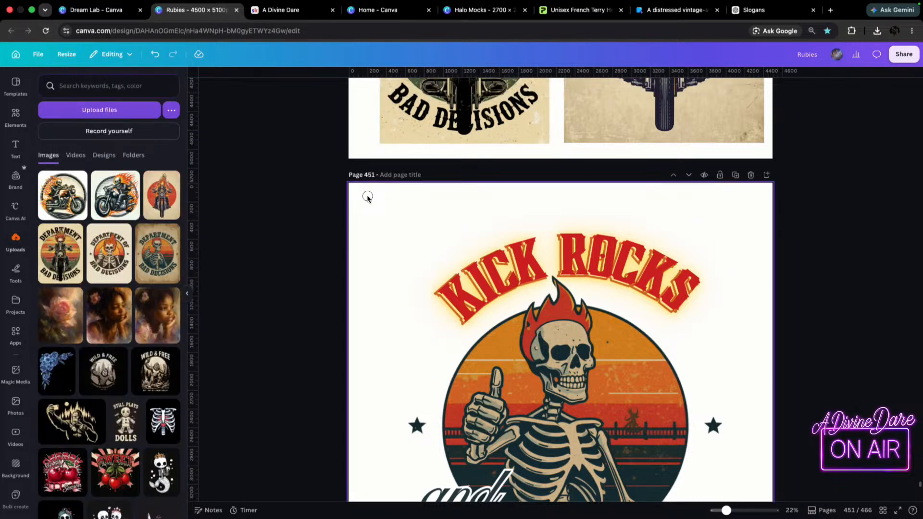
left_click(755, 198)
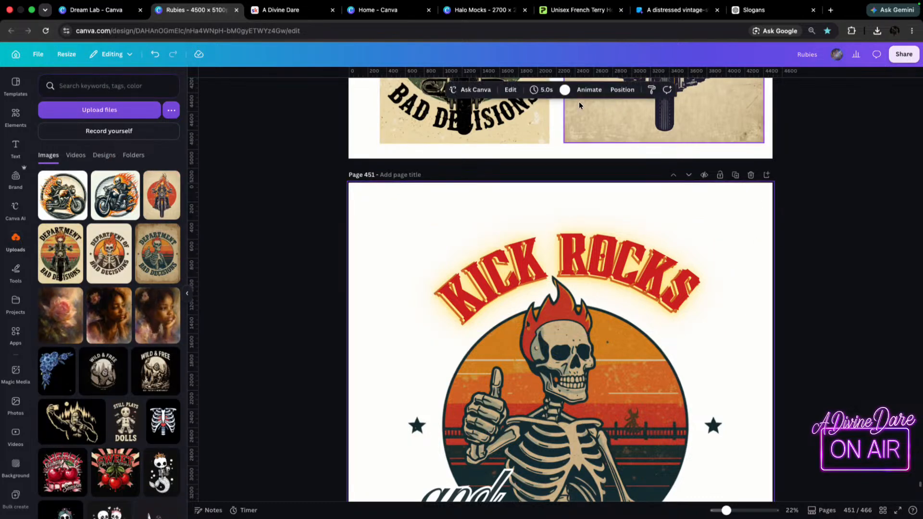
left_click(566, 89)
left_click(172, 164)
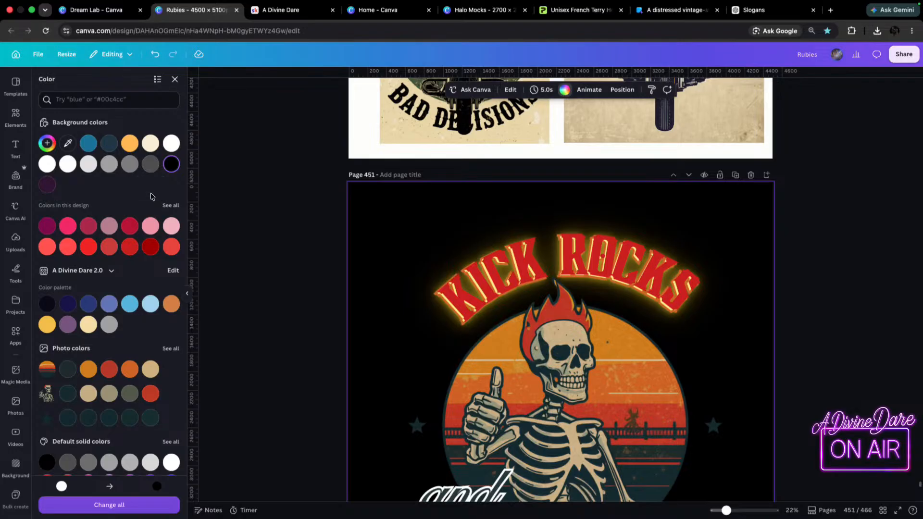
scroll(841, 266, "down", 1)
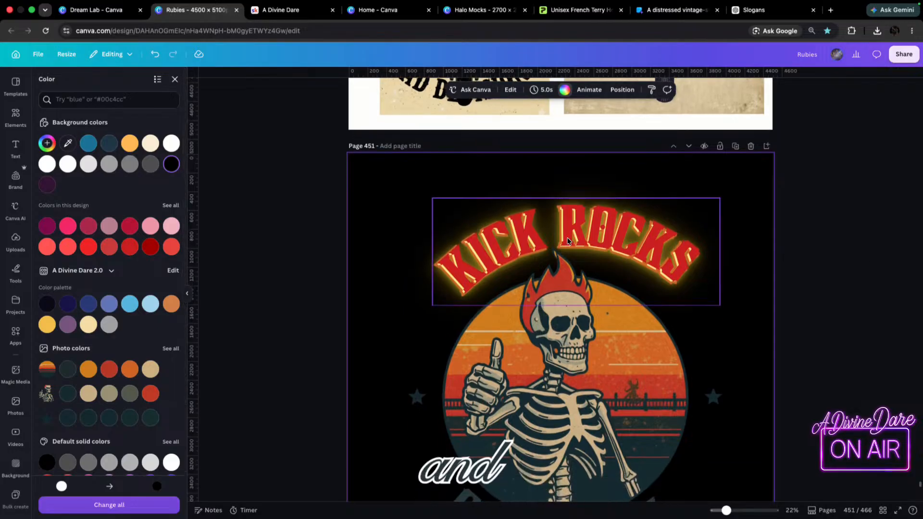
scroll(558, 250, "down", 5)
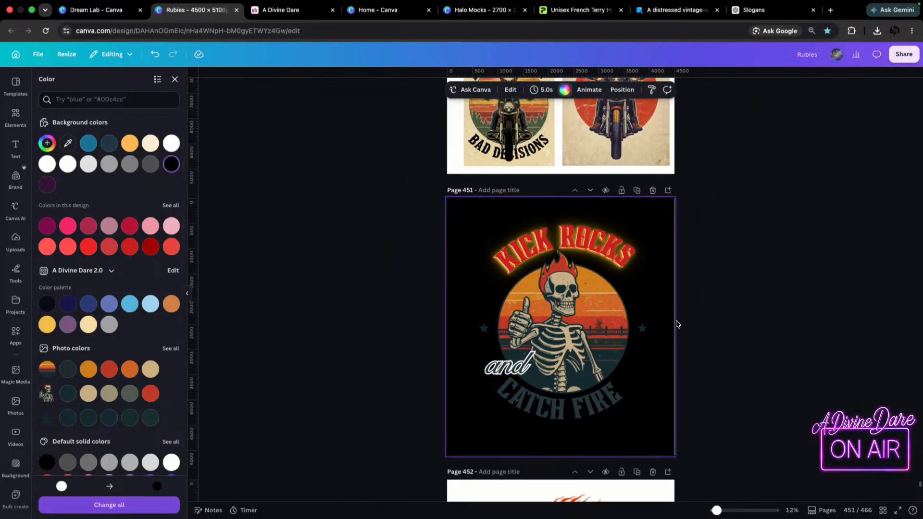
Select all the stacked KICK ROCKS text layers together, centre them above the skeleton, and enlarge them to font size 428.
left_click(518, 253)
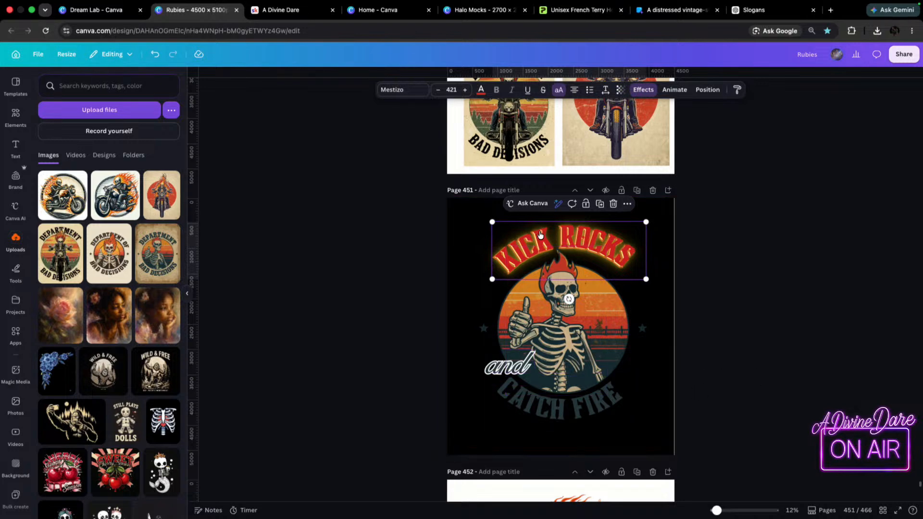
left_click(381, 224)
mouse_move(597, 239)
left_mouse_down()
mouse_move(581, 237)
mouse_move(590, 237)
left_mouse_up()
left_click_drag(641, 222, 645, 220)
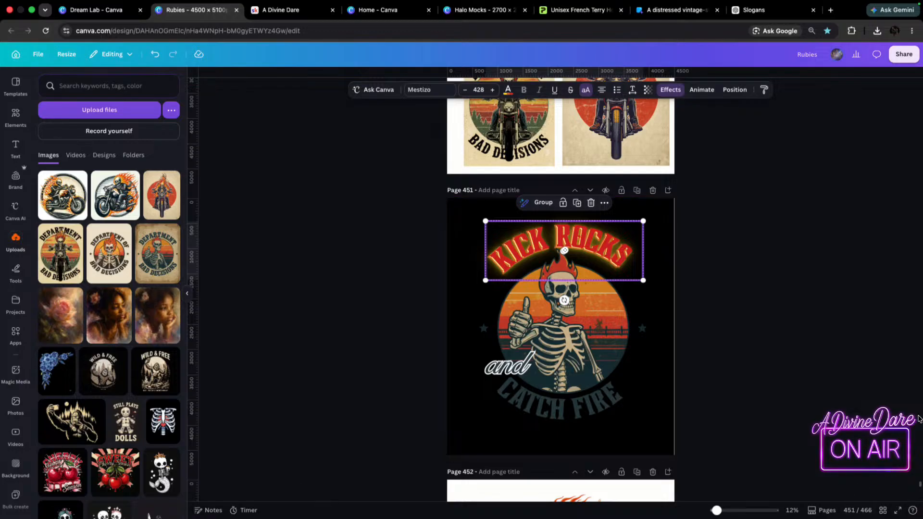
Centre the curved CATCH FIRE text horizontally on the page below the skeleton circle.
left_click_drag(586, 413, 542, 412)
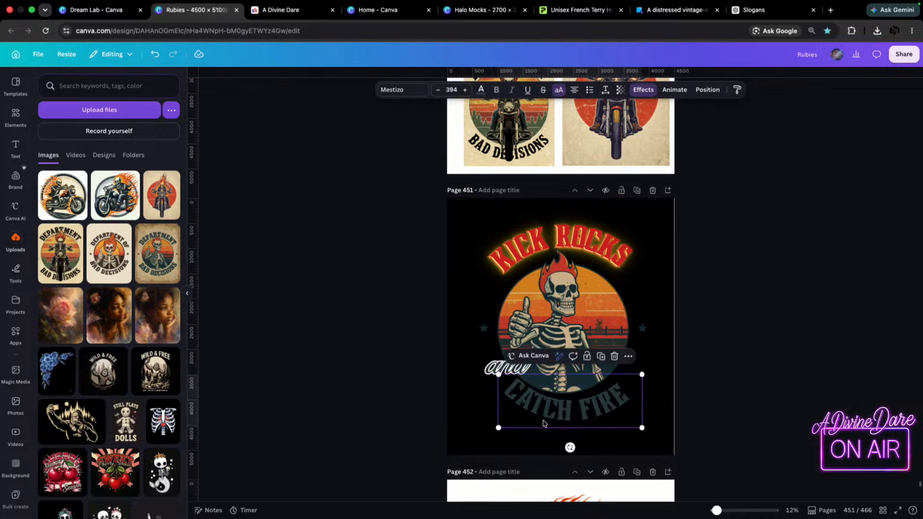
left_click(510, 269)
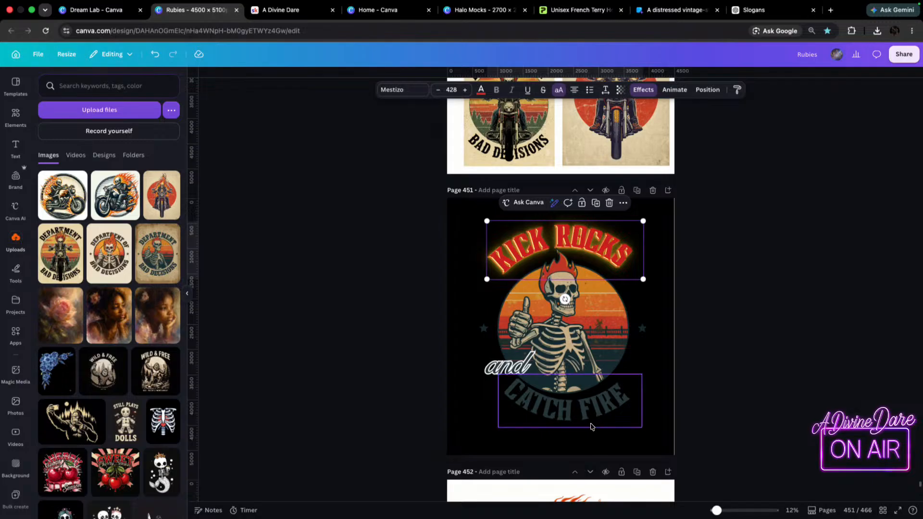
left_click(513, 414)
left_click_drag(542, 421, 533, 419)
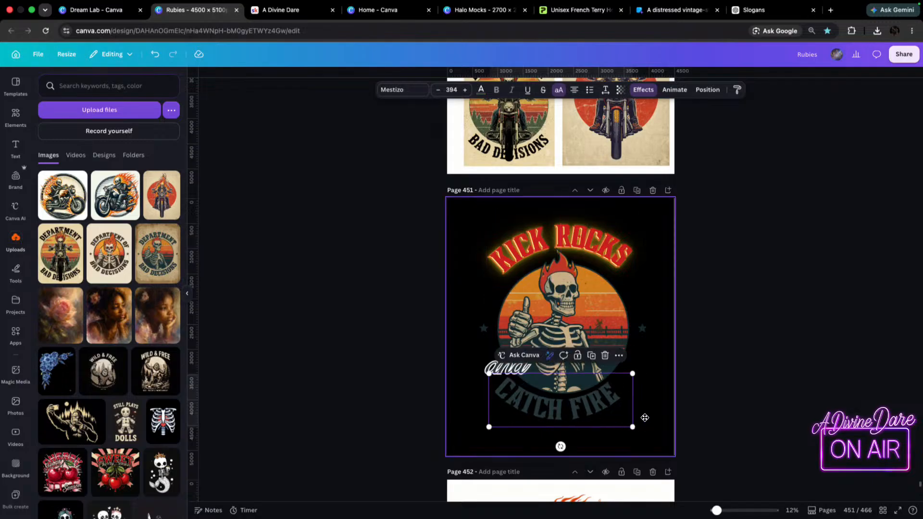
left_click(645, 418)
Make two duplicates of the CATCH FIRE text and move both aside over the skeleton's lower right area.
scroll(645, 422, "up", 5)
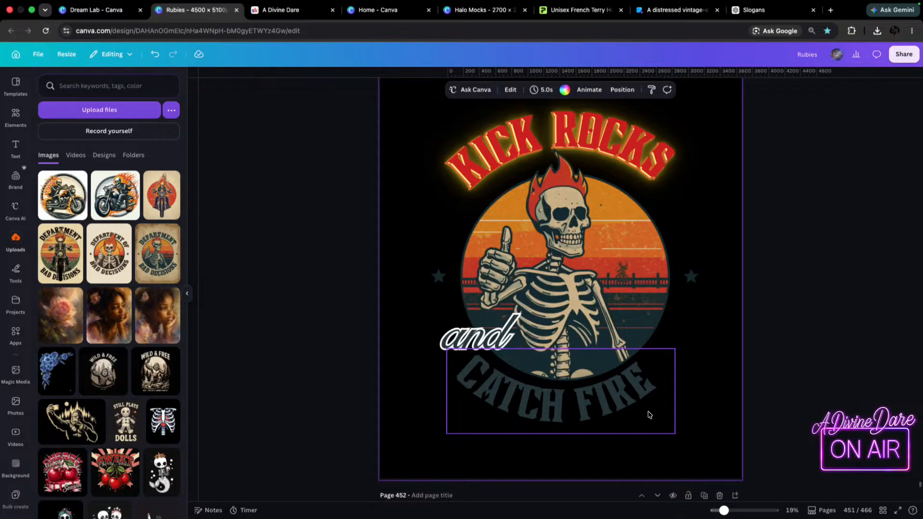
scroll(625, 408, "up", 3)
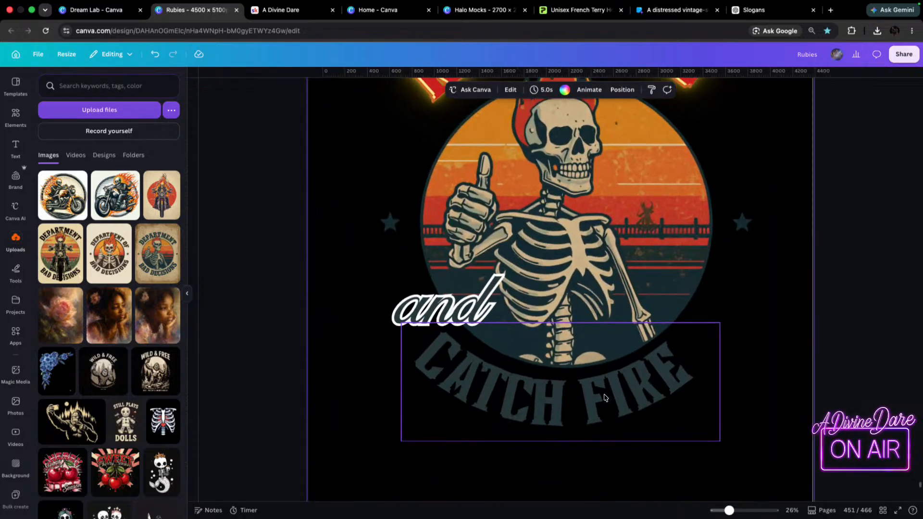
scroll(605, 395, "up", 1)
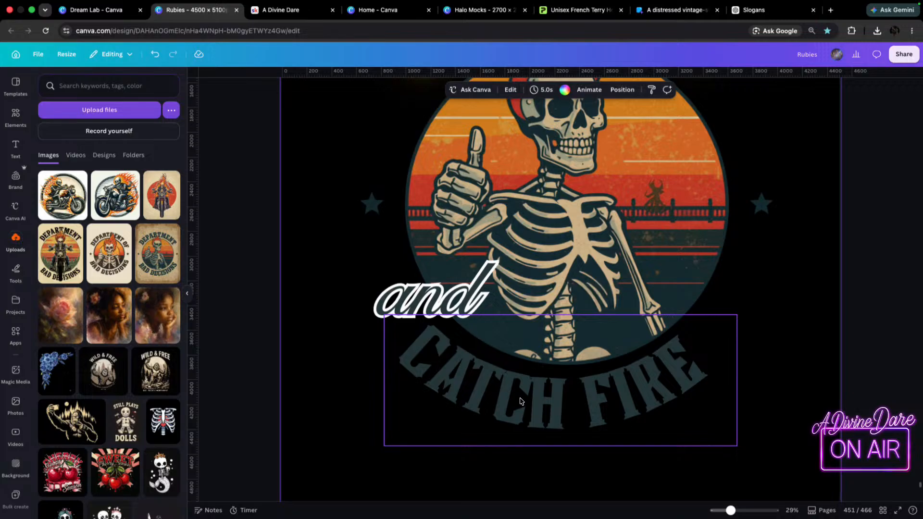
scroll(508, 386, "down", 4)
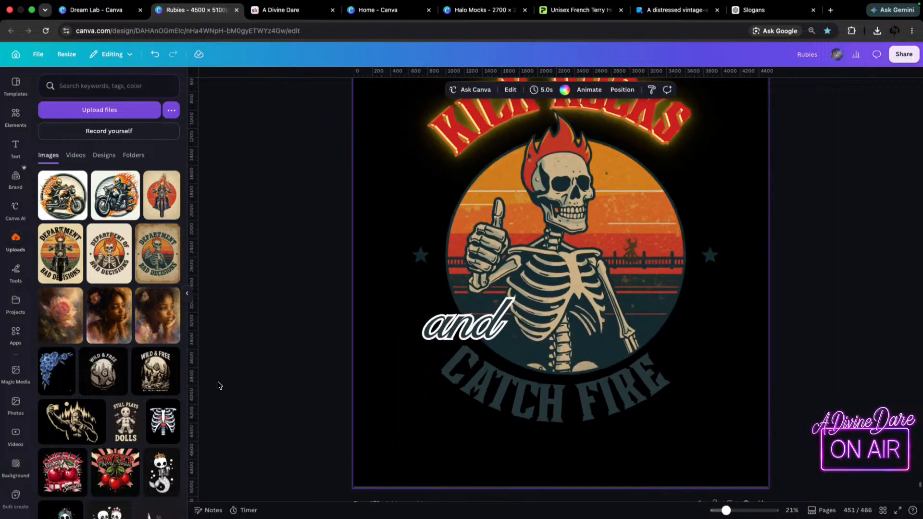
left_click(594, 418)
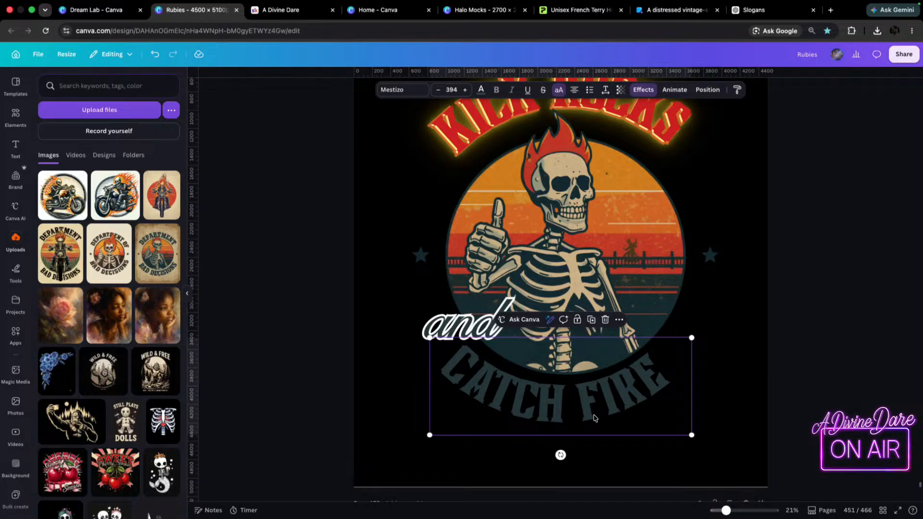
key("super+d")
key("super+d")
left_click_drag(609, 394, 689, 319)
left_click(595, 384)
left_click_drag(594, 385, 666, 335)
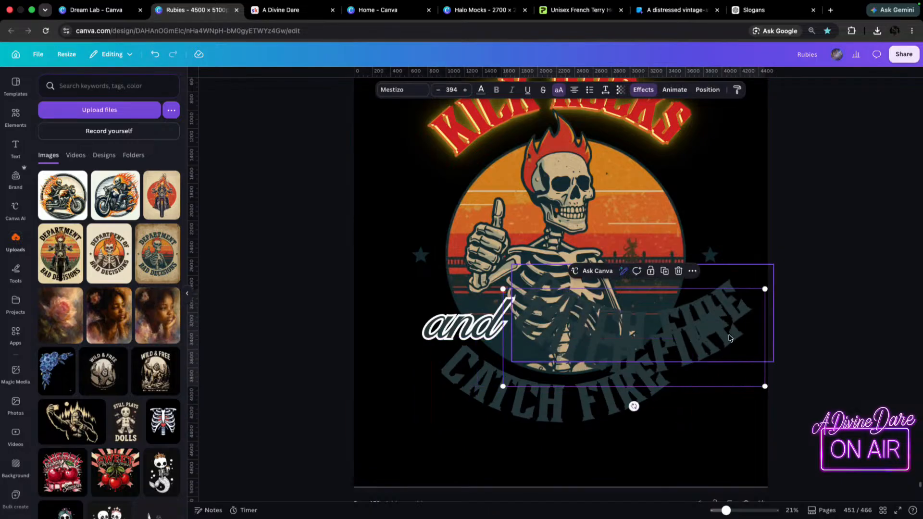
Apply the Hollow effect with thickness 50 to the original CATCH FIRE text and colour it orange from the photo colors.
left_click(519, 430)
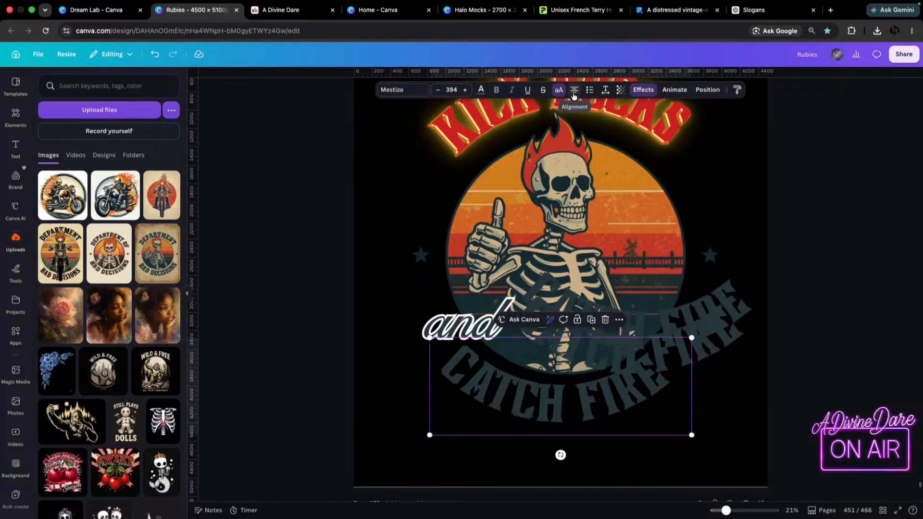
left_click(643, 90)
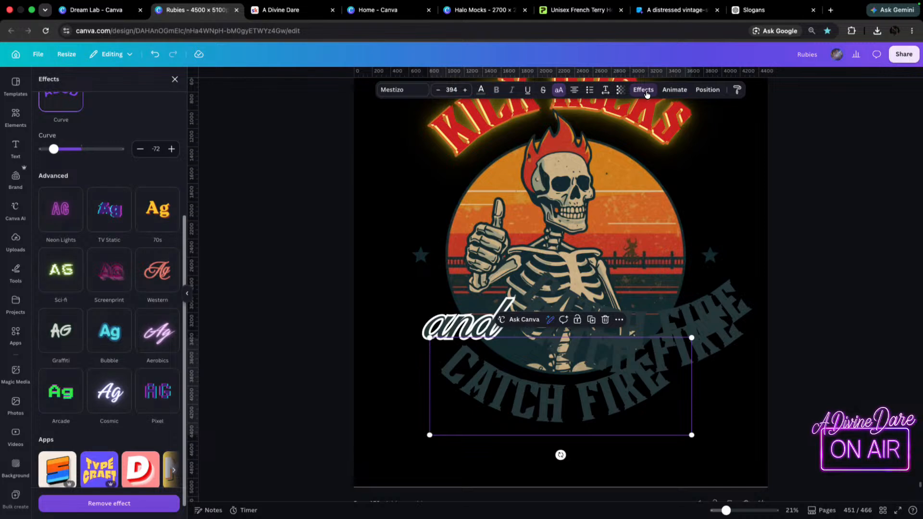
scroll(91, 125, "up", 5)
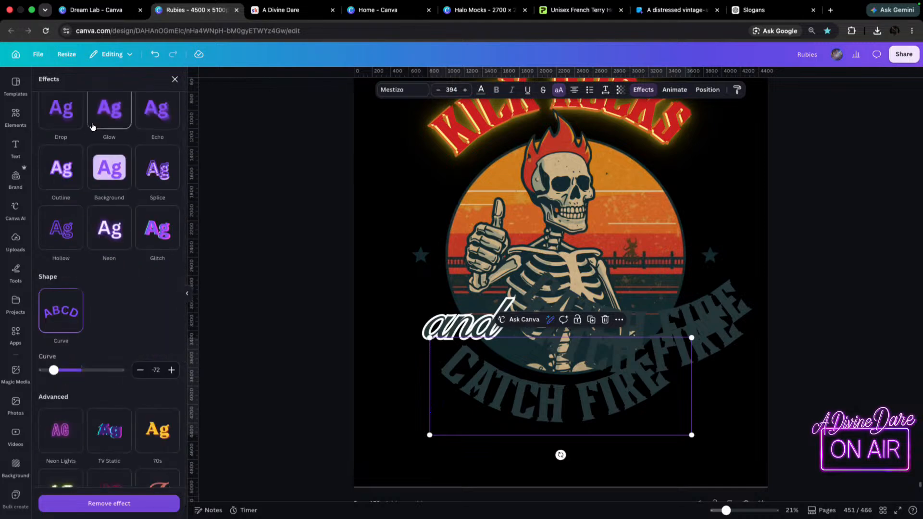
left_click(62, 228)
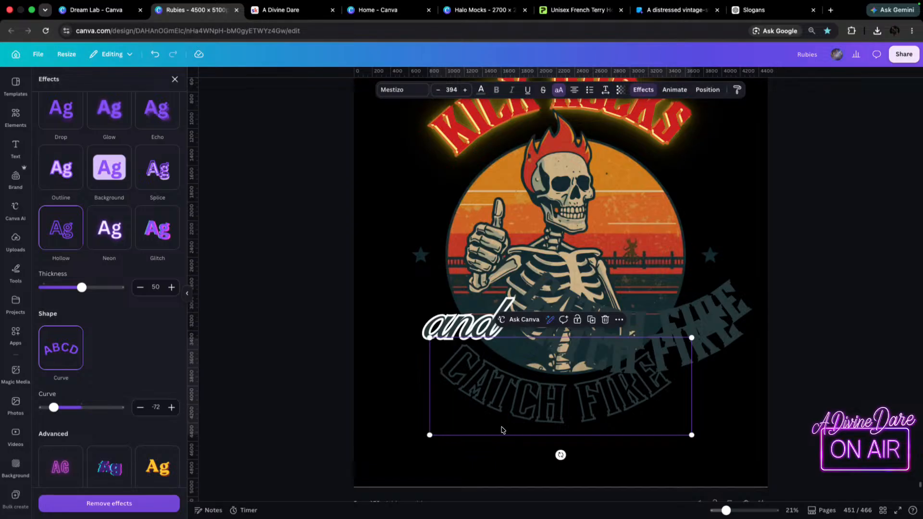
scroll(78, 238, "up", 1)
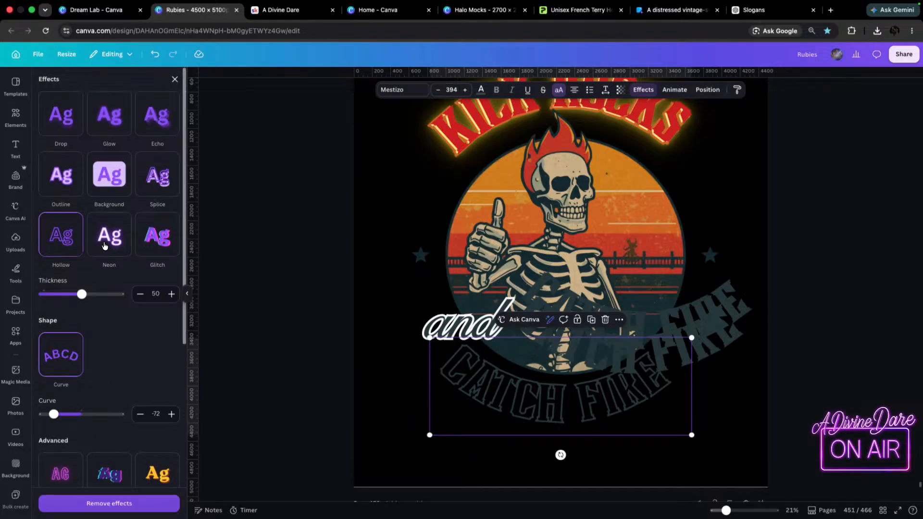
left_click(480, 91)
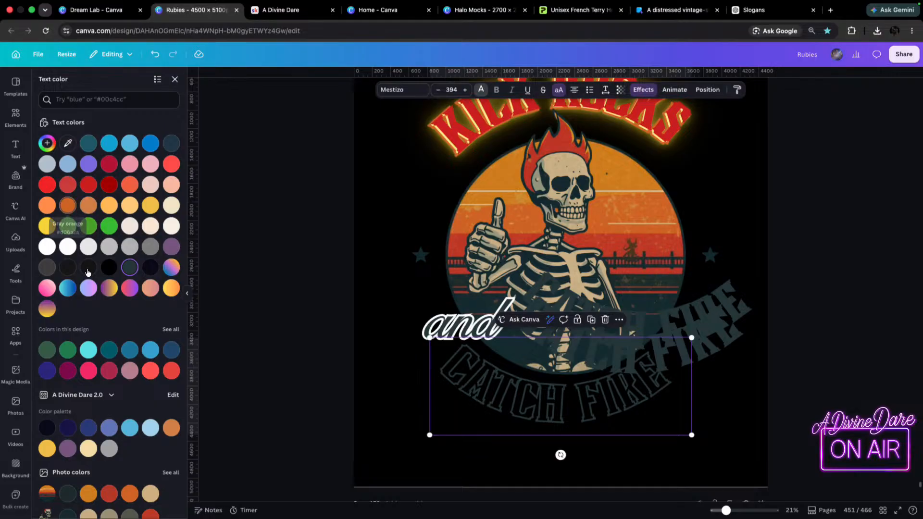
scroll(108, 459, "down", 1)
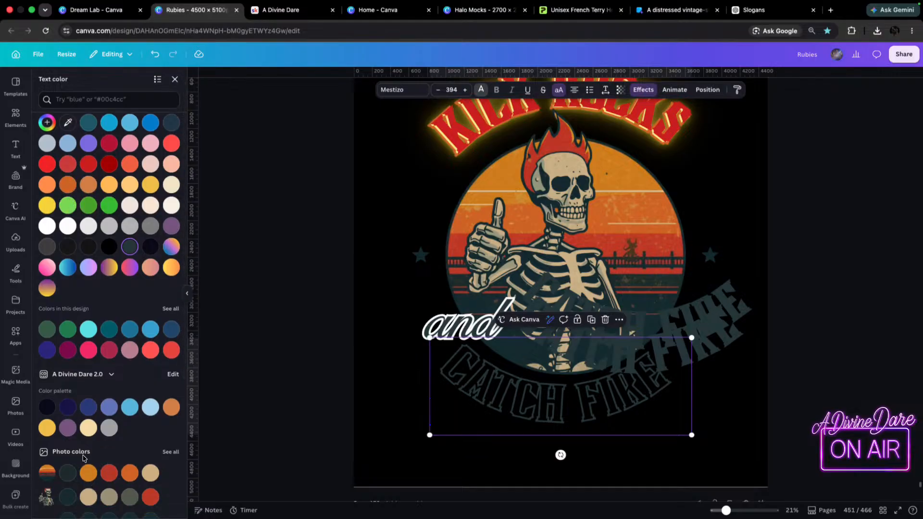
left_click(129, 472)
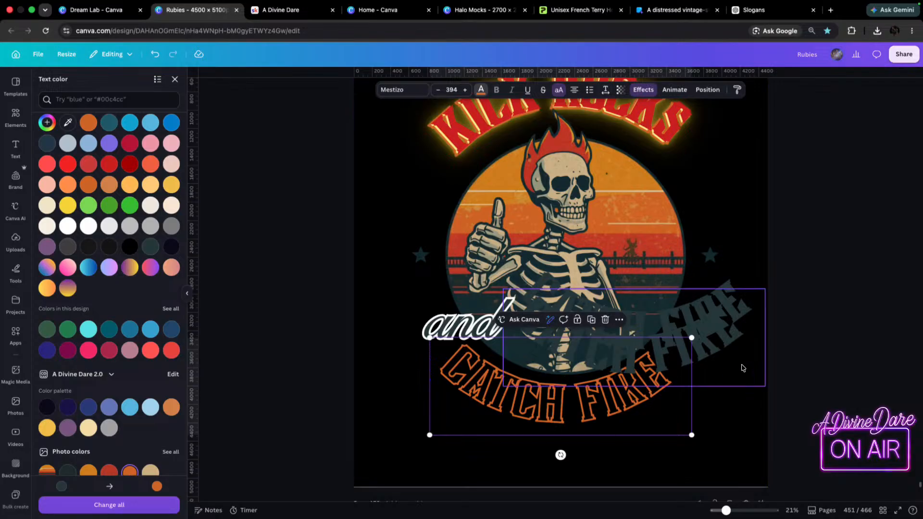
Place one CATCH FIRE duplicate over the orange hollow lettering and apply the Neon effect with intensity 50.
left_click_drag(635, 369, 525, 414)
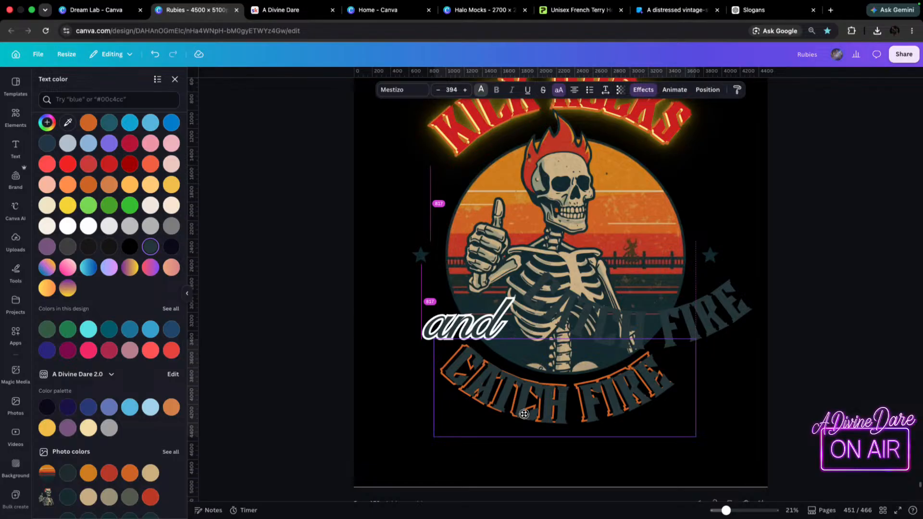
left_click_drag(524, 414, 524, 415)
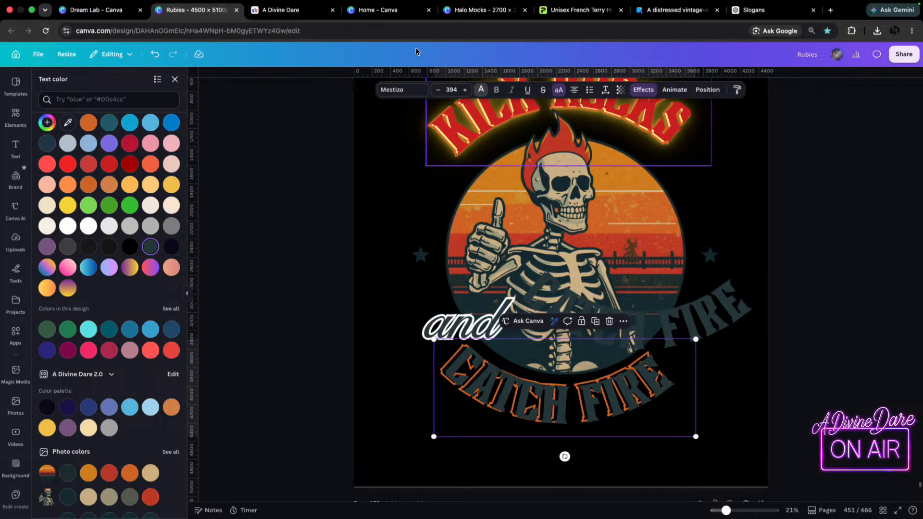
left_click(637, 91)
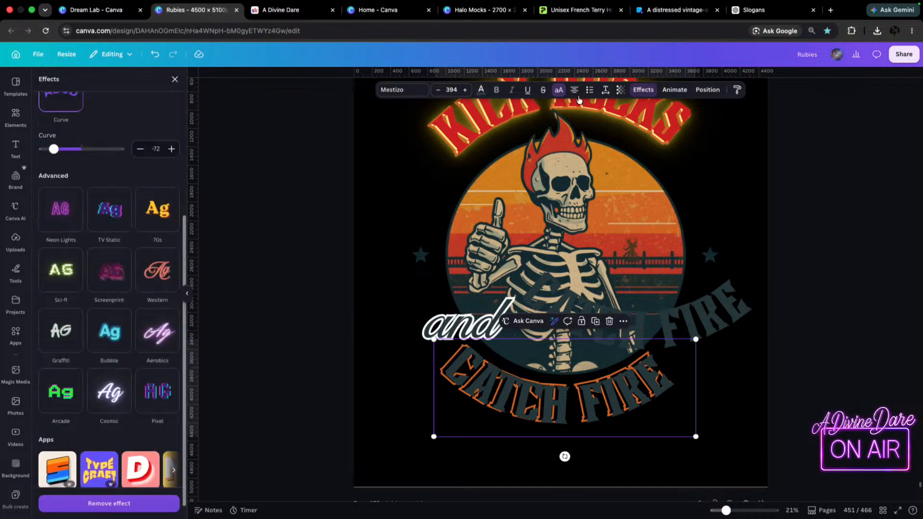
scroll(68, 228, "up", 5)
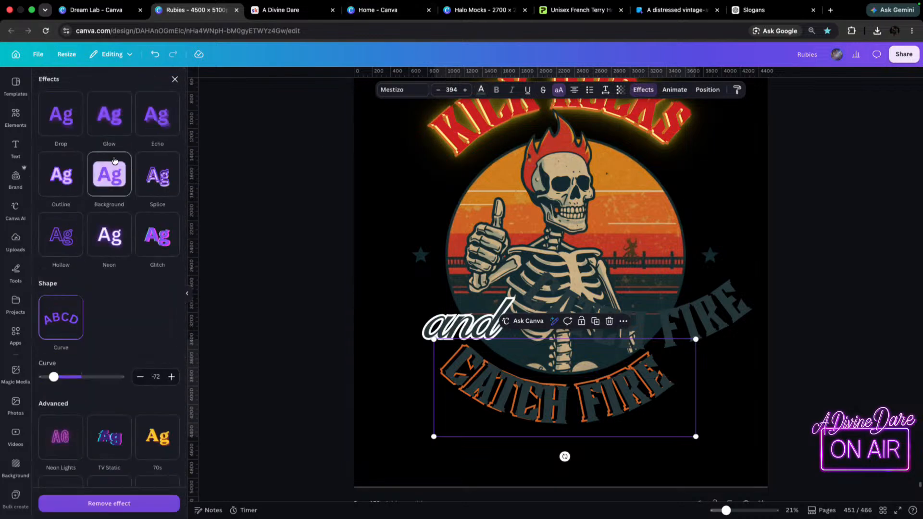
left_click(113, 240)
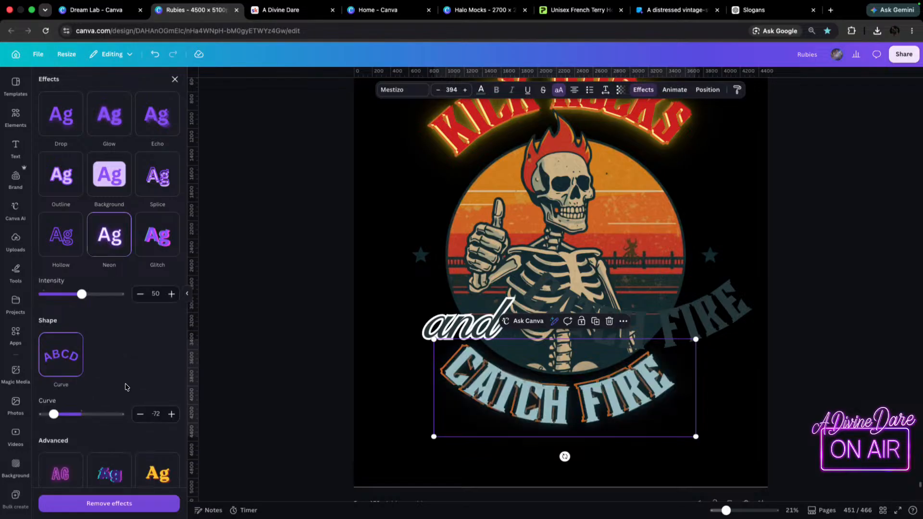
scroll(126, 387, "down", 5)
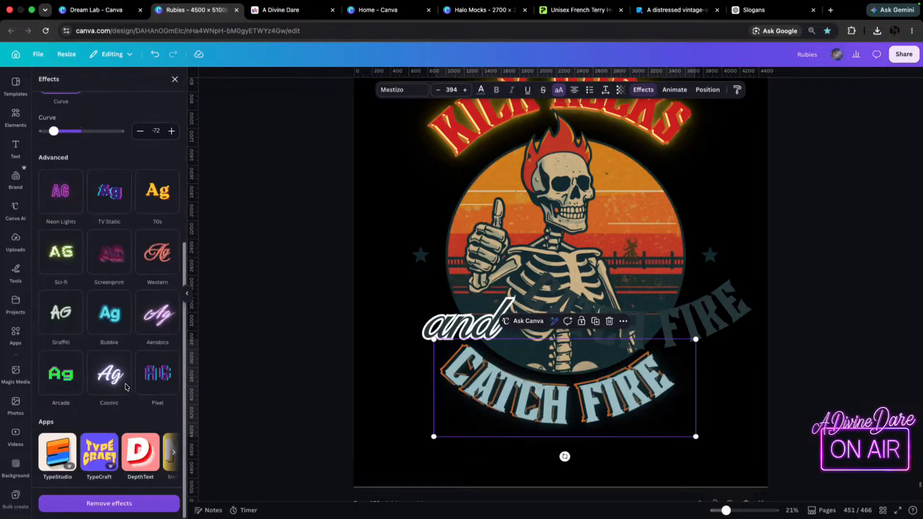
Colour the neon CATCH FIRE layer yellow and nudge it into alignment with the orange outline lettering beneath the skeleton circle.
left_click(479, 92)
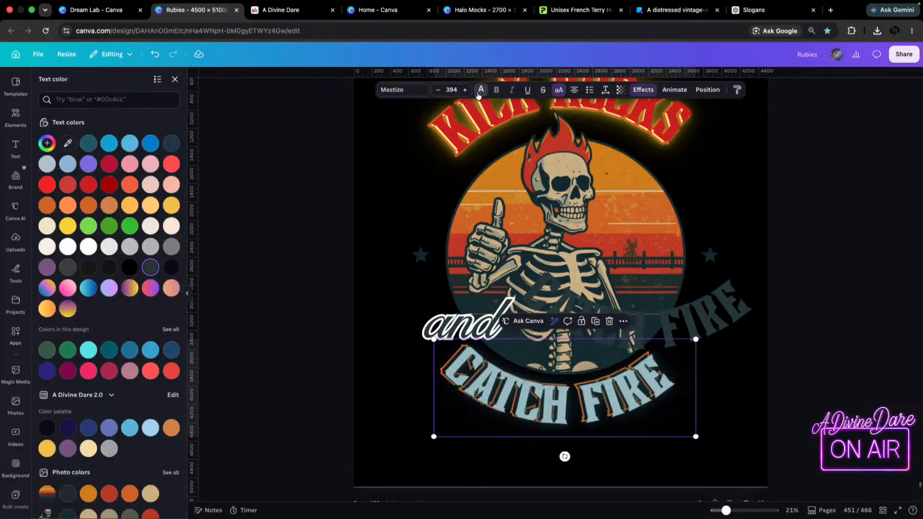
left_click(68, 226)
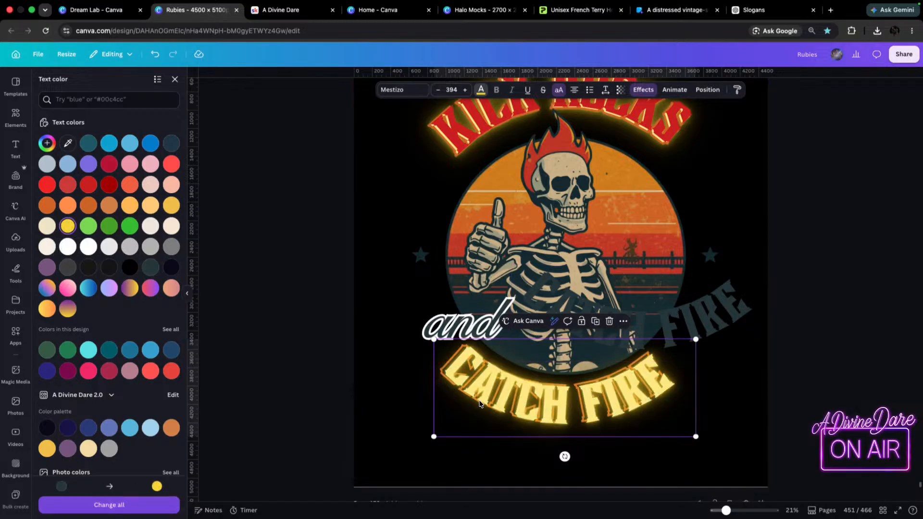
left_click_drag(484, 393, 483, 394)
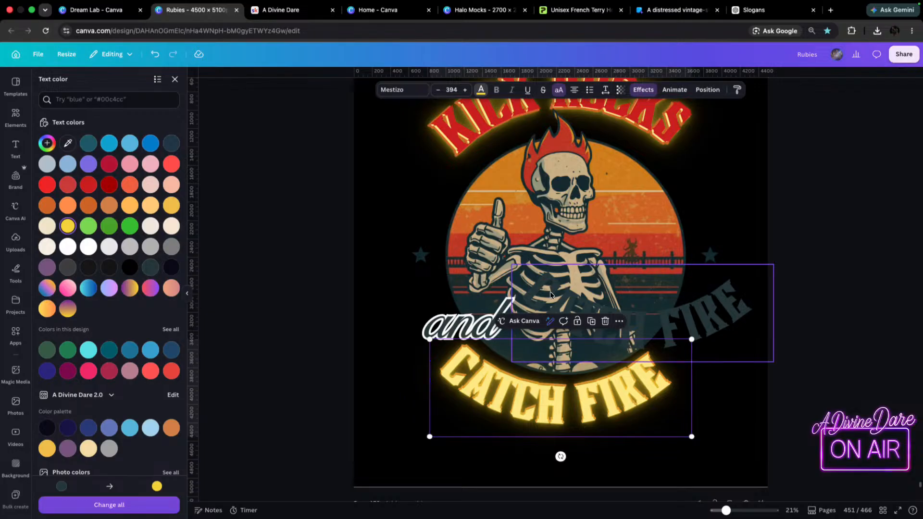
left_click_drag(473, 388, 477, 387)
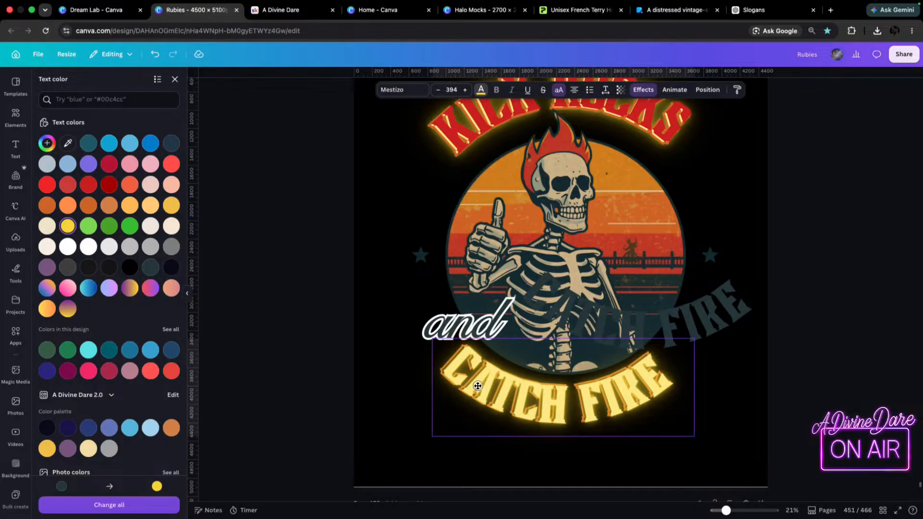
left_click_drag(478, 385, 476, 386)
Place the remaining CATCH FIRE duplicate over the glowing layers, slightly offset, and colour it with the red sampled from KICK ROCKS.
left_click(725, 317)
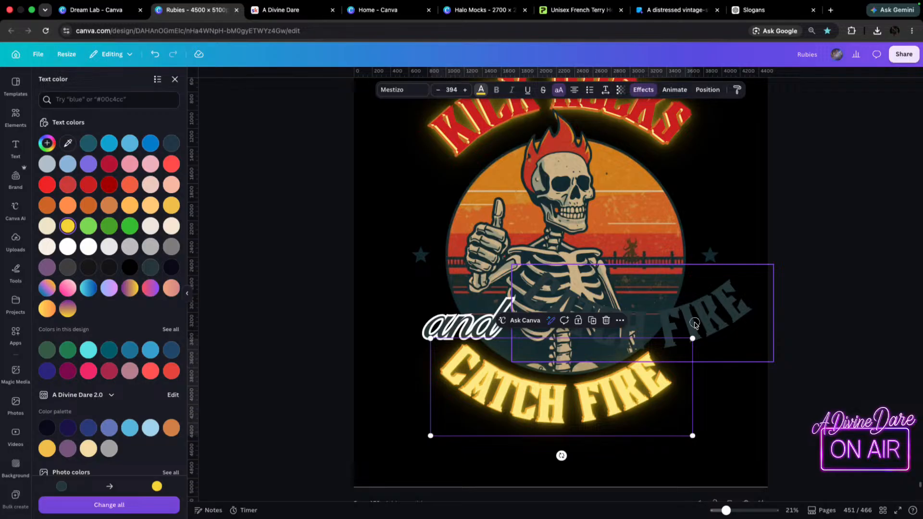
left_click_drag(701, 321, 622, 391)
left_click(479, 90)
left_click(480, 91)
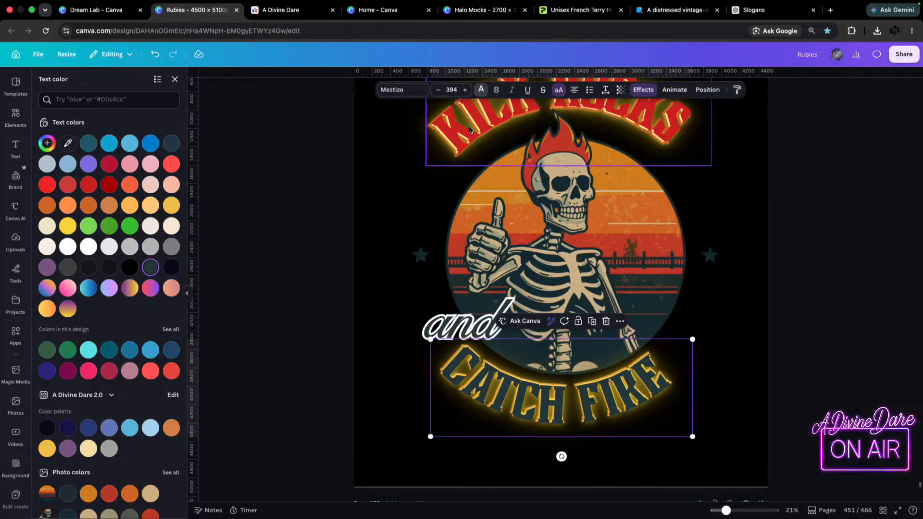
left_click(67, 144)
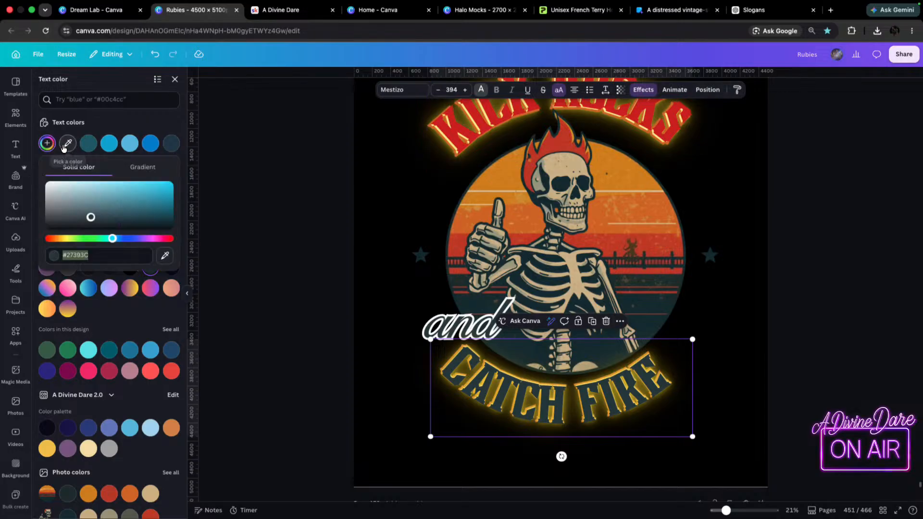
left_click(68, 145)
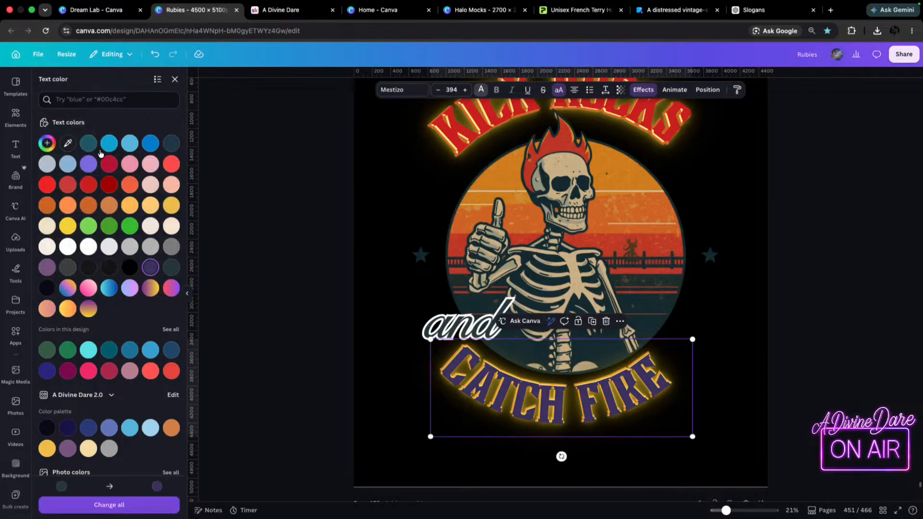
left_click(67, 146)
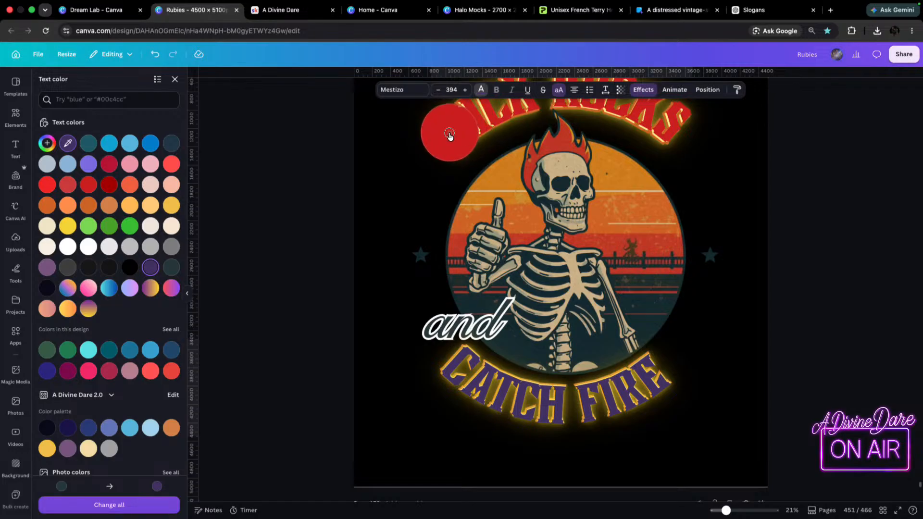
left_click(449, 136)
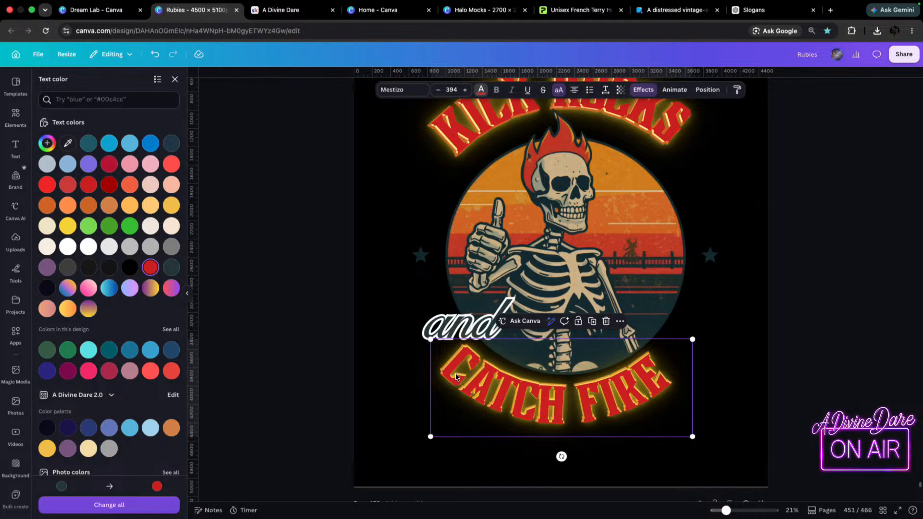
left_click_drag(478, 377, 480, 376)
Group all the stacked CATCH FIRE layers and enlarge them to font size 399.
left_click(351, 375)
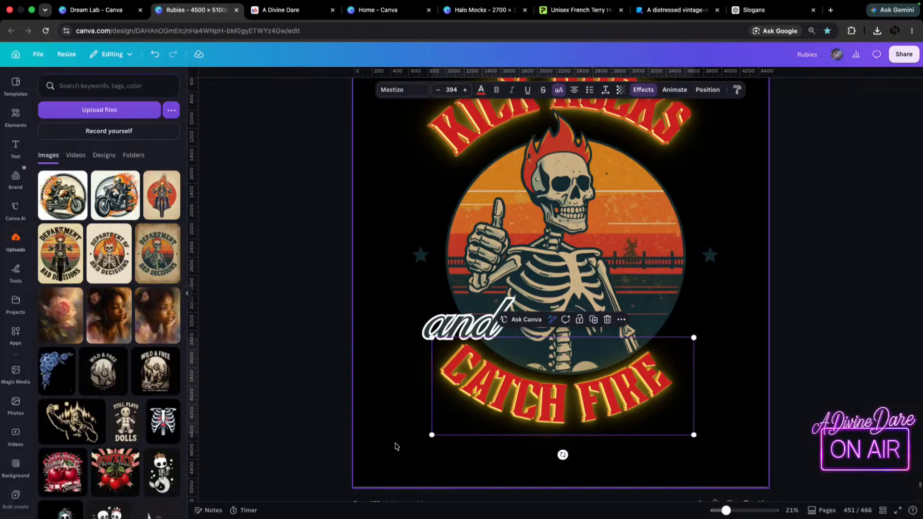
left_click(415, 433)
left_click_drag(374, 408, 610, 410)
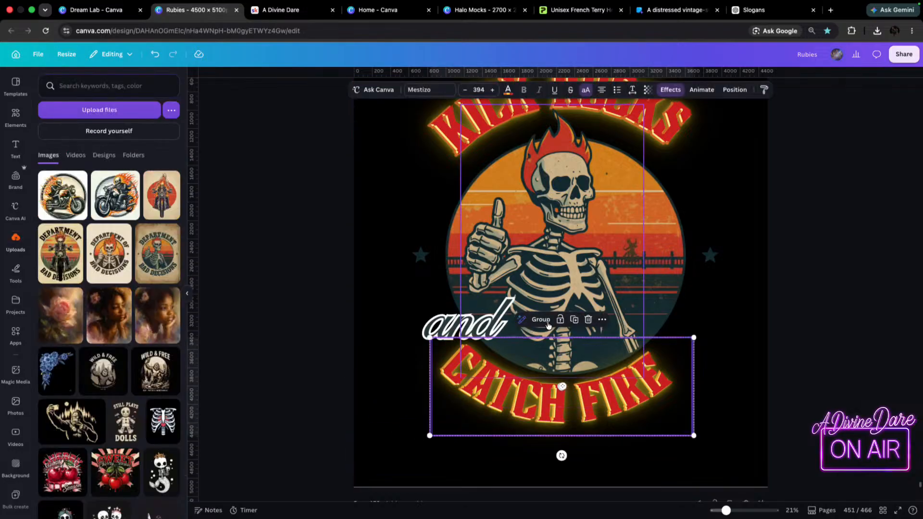
mouse_move(694, 435)
left_mouse_down()
mouse_move(748, 458)
mouse_move(694, 449)
mouse_move(686, 435)
left_mouse_up()
scroll(645, 135, "down", 5)
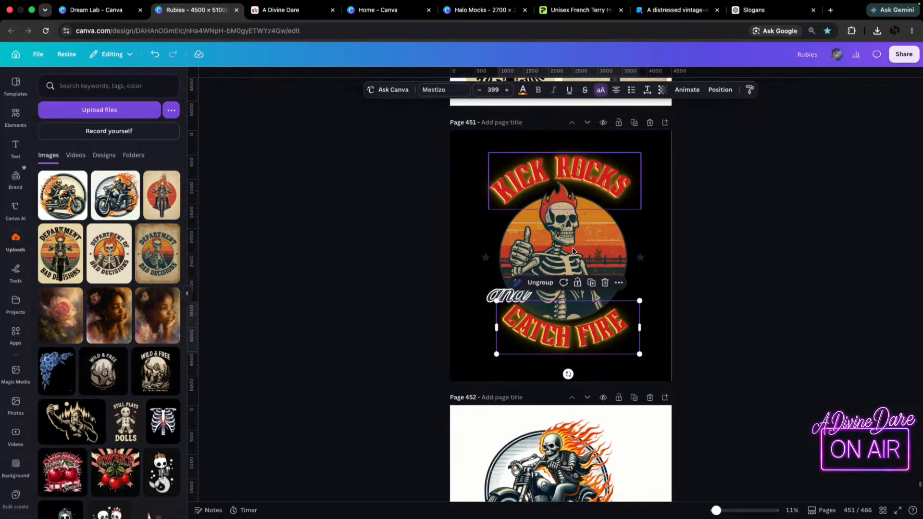
Change the fill colour of the "and" text to off-white.
left_click(493, 296)
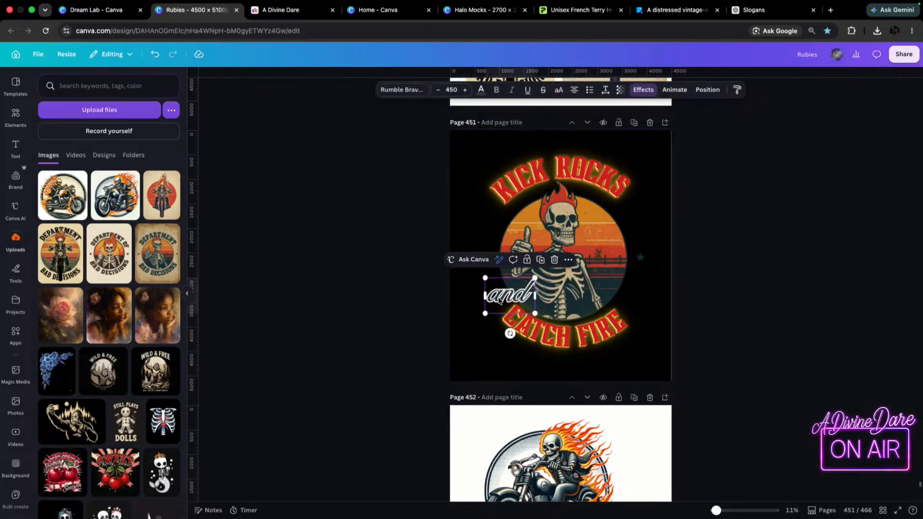
left_click(481, 90)
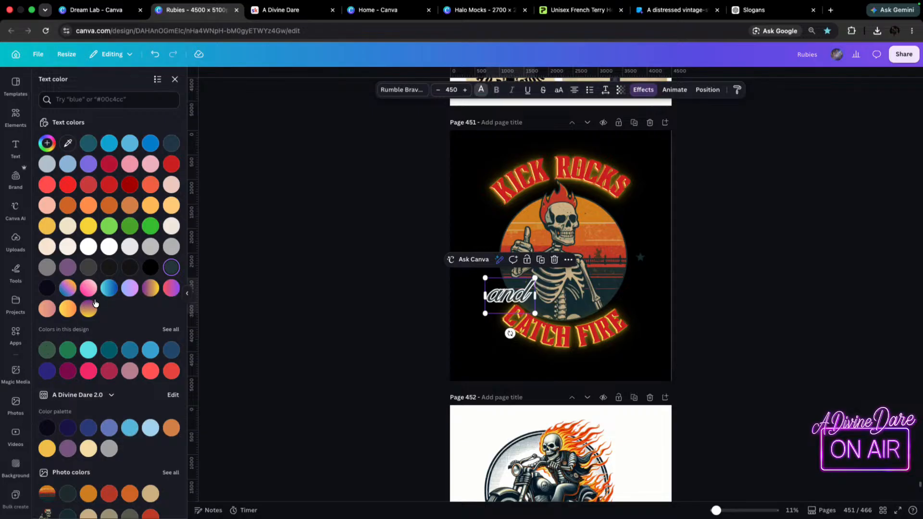
left_click(68, 309)
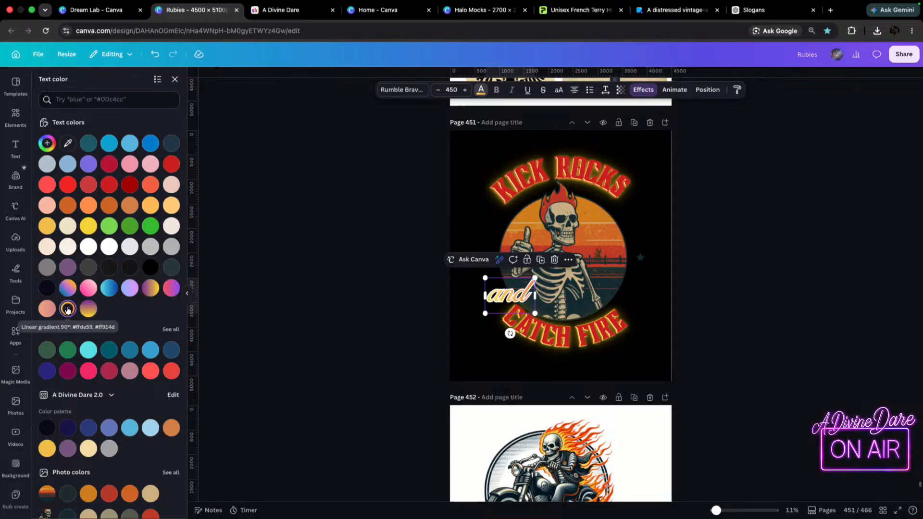
left_click(151, 268)
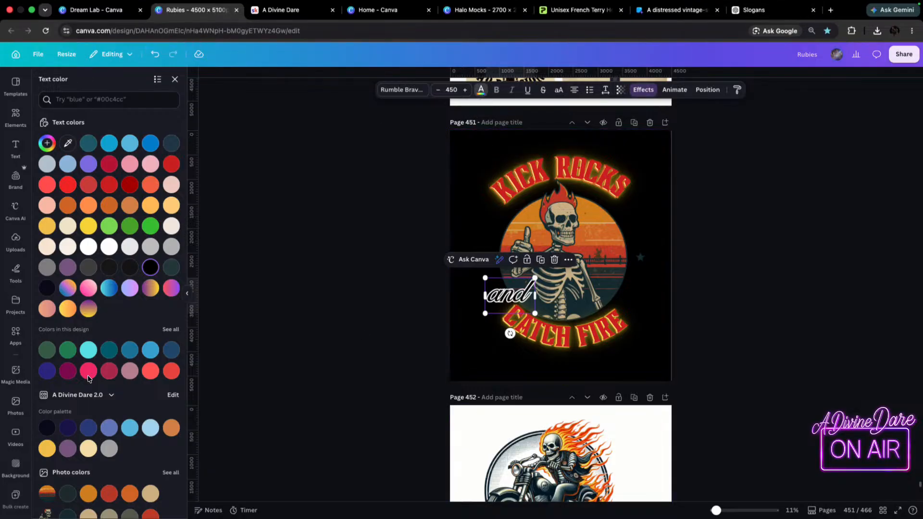
left_click(68, 246)
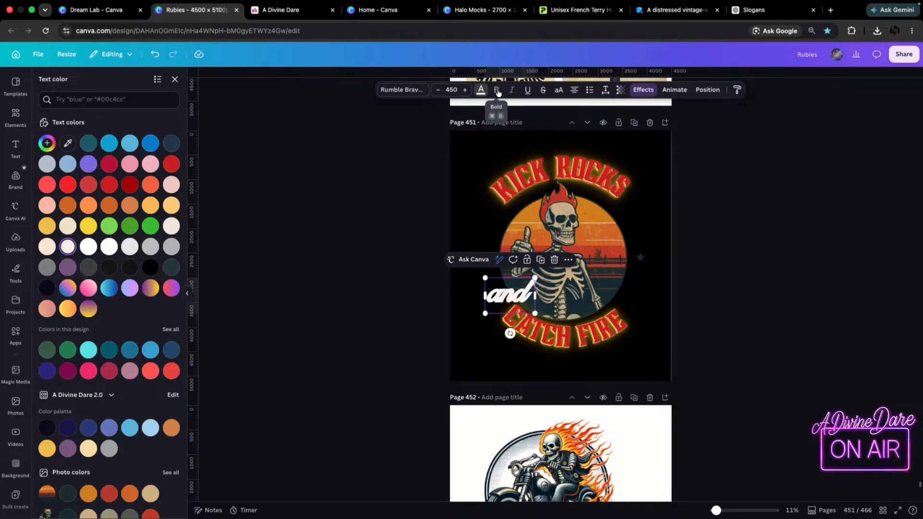
Recolour the outline effect of the "and" text to the near-black shade from the brand palette.
left_click(643, 90)
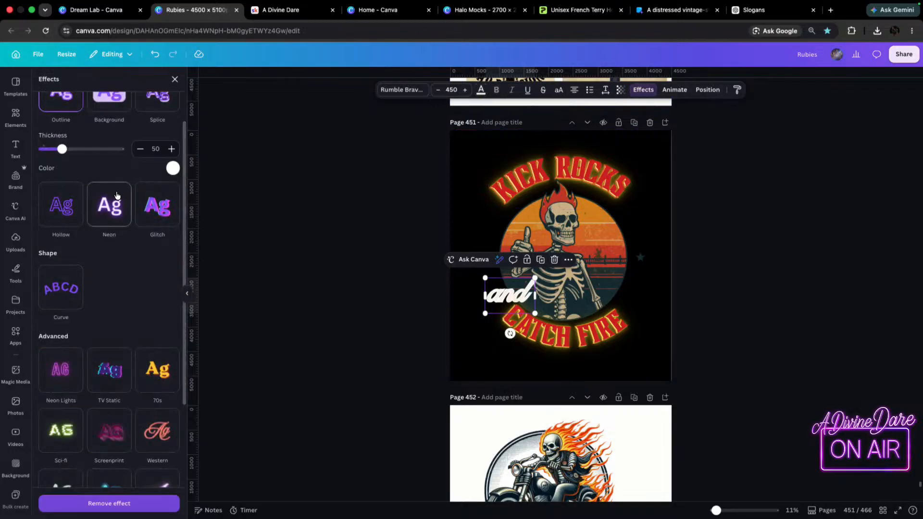
left_click(172, 169)
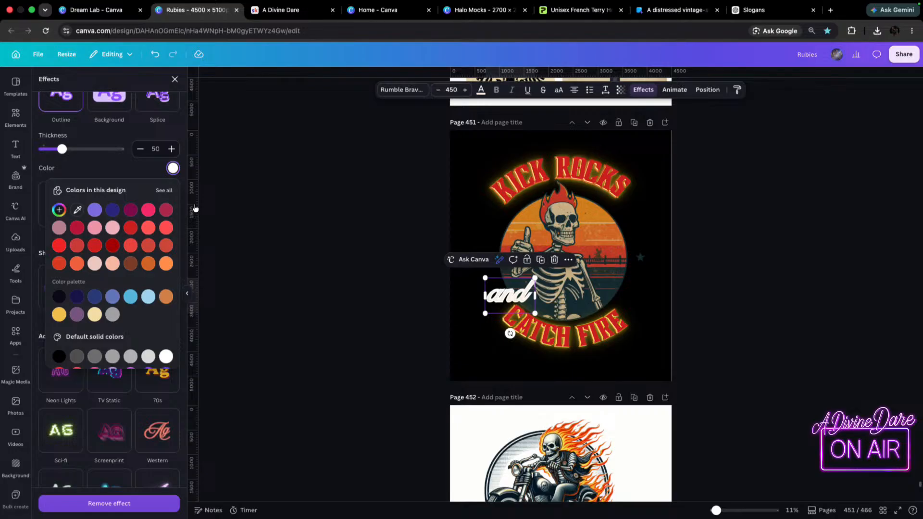
left_click(59, 297)
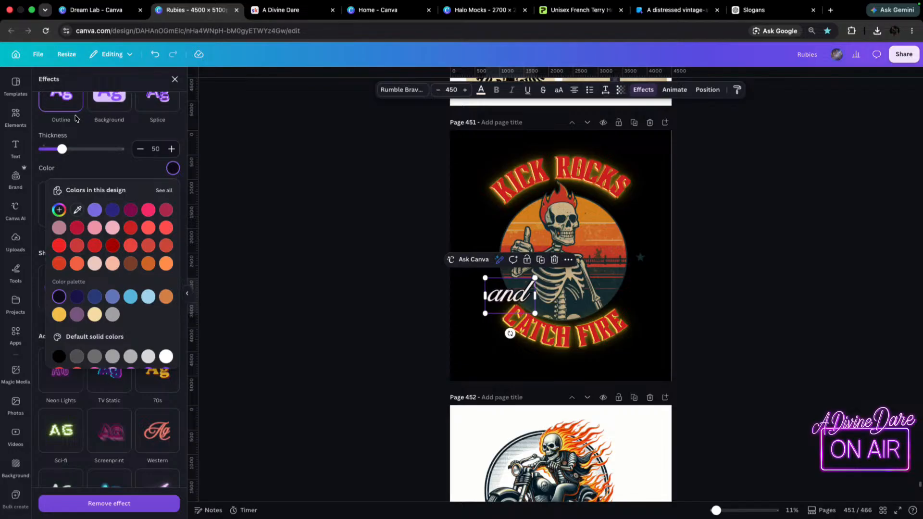
scroll(76, 119, "up", 3)
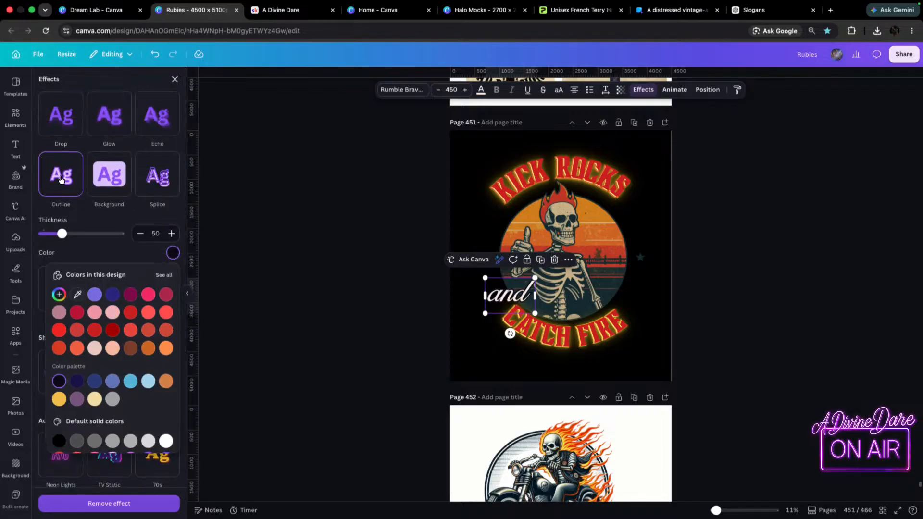
scroll(79, 212, "down", 5)
scroll(75, 226, "up", 5)
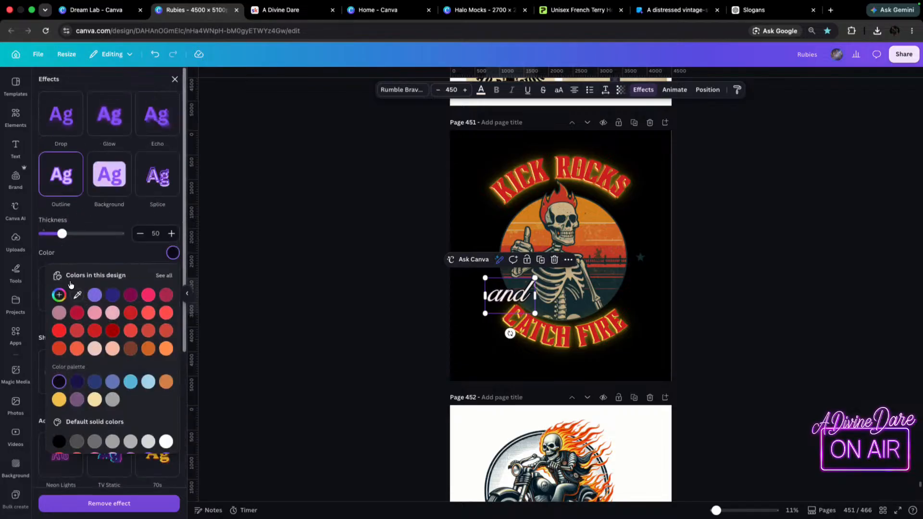
Try the Hollow effect on the "and" text and remove its effects altogether.
left_click(70, 249)
left_click(68, 294)
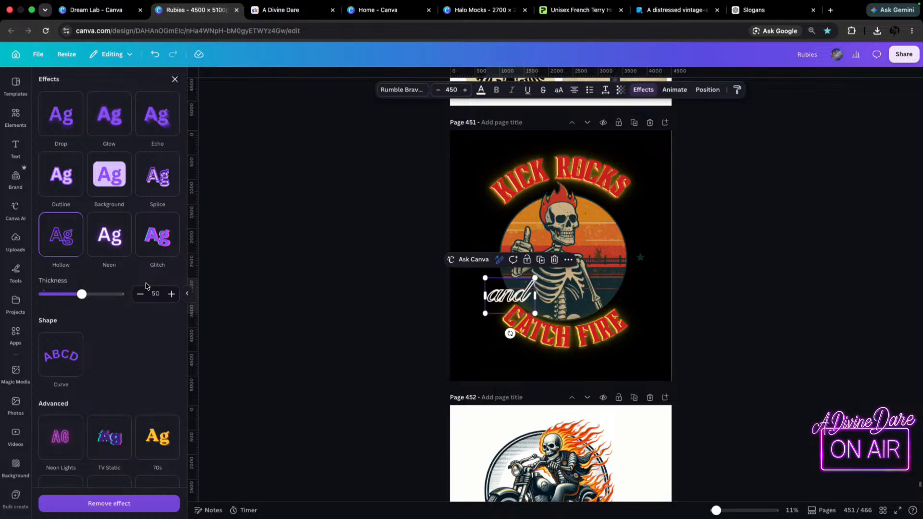
left_click(56, 238)
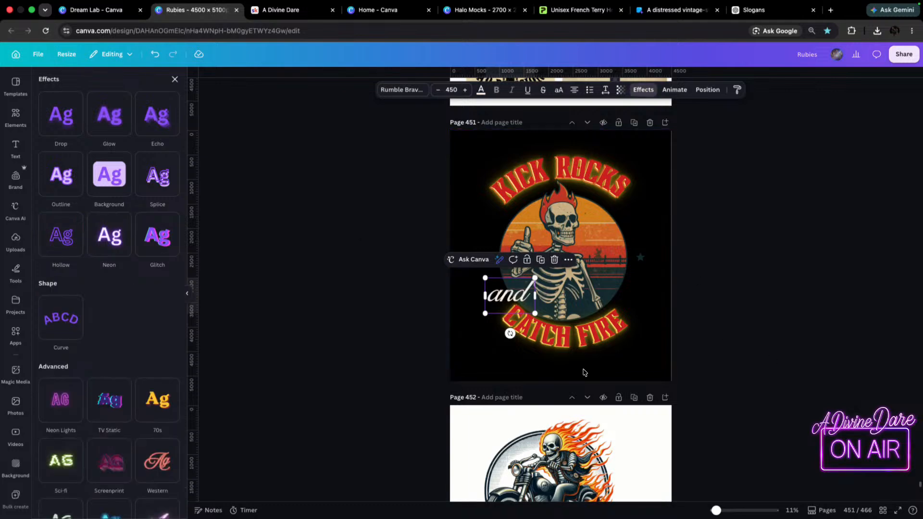
left_click(609, 176)
left_click_drag(610, 176, 598, 169)
key("super+z")
left_click(442, 150)
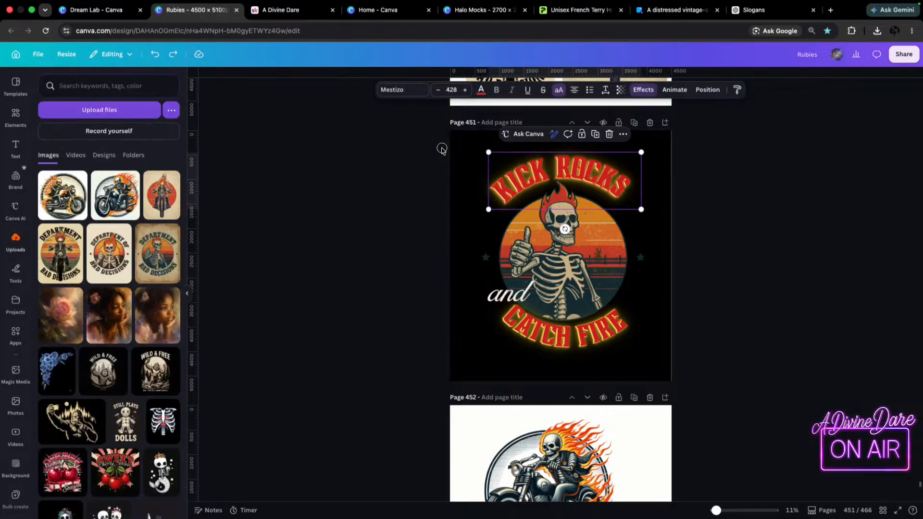
left_click(554, 174)
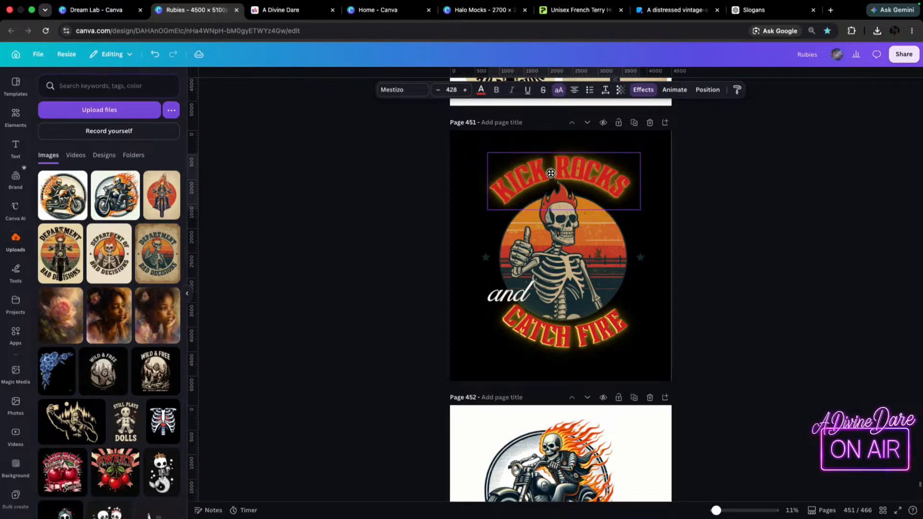
left_click_drag(553, 173, 552, 173)
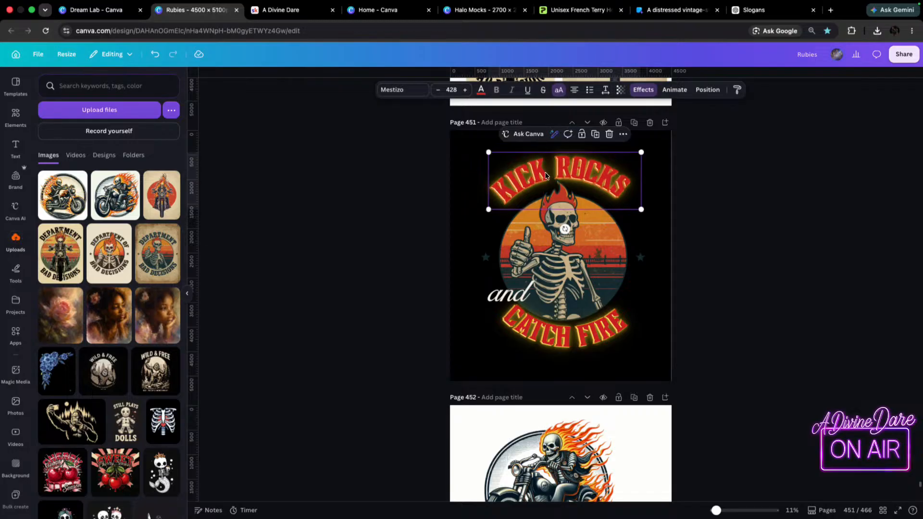
Group all the stacked KICK ROCKS layers and lower them closer to the sunset circle, over the skeleton's flames.
left_click(438, 142)
left_click(616, 183)
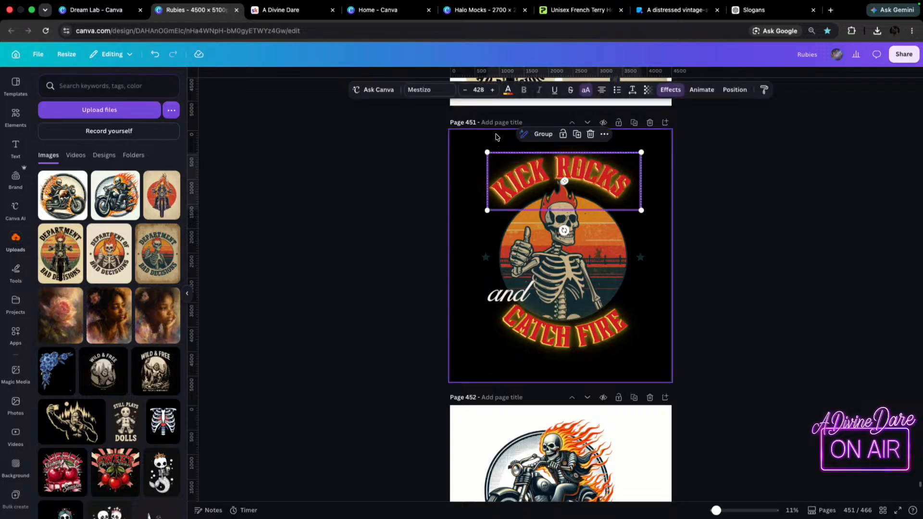
mouse_move(616, 183)
left_mouse_down()
mouse_move(619, 202)
mouse_move(614, 193)
left_mouse_up()
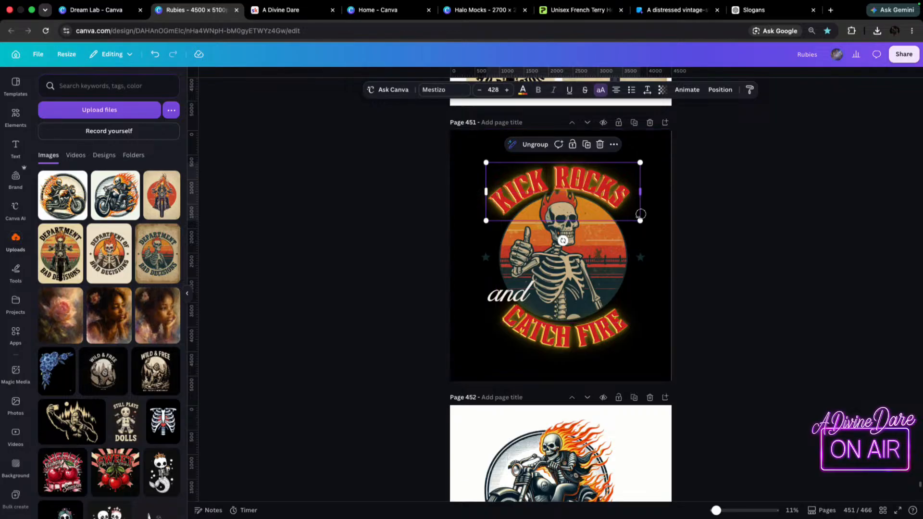
Bring the skeleton graphic forward so its flames overlap the KICK ROCKS lettering.
left_click(567, 262)
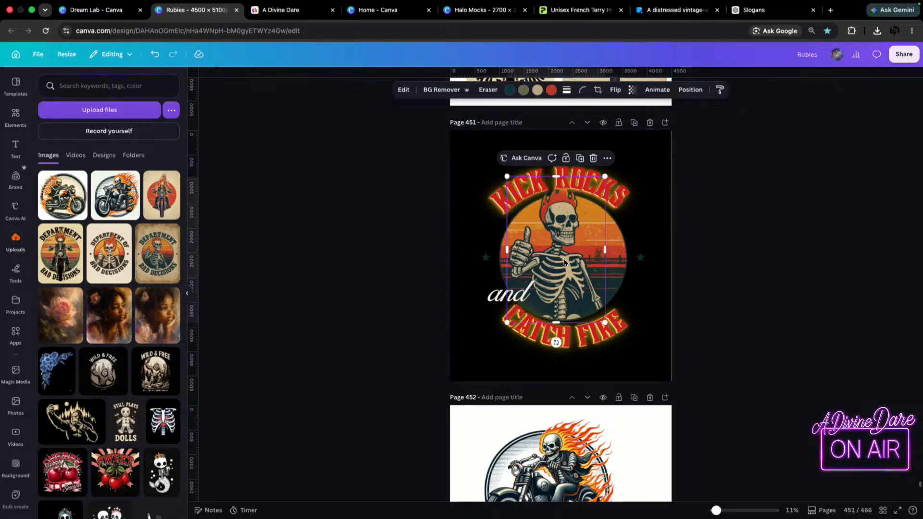
key("Delete")
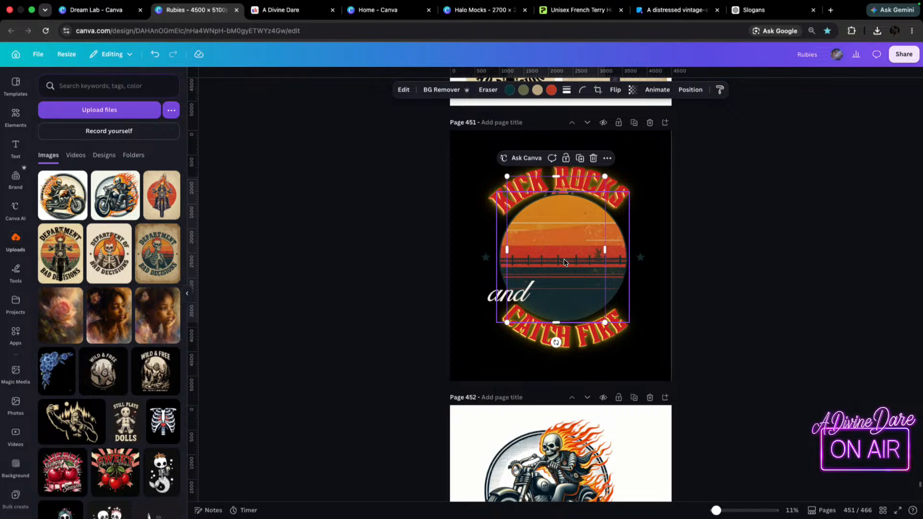
key("super+bracketright")
key("super+bracketright")
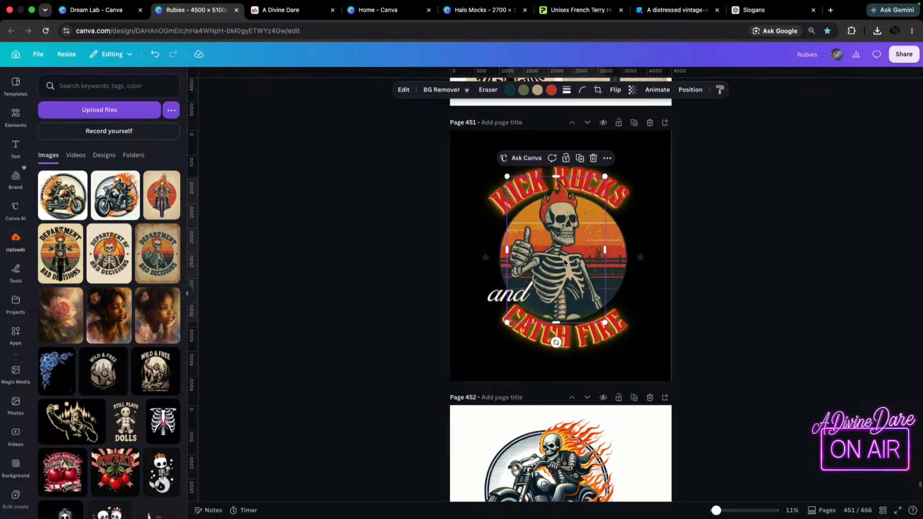
Enlarge the CATCH FIRE group to font size 454 and centre it beneath the skeleton.
left_click(518, 343)
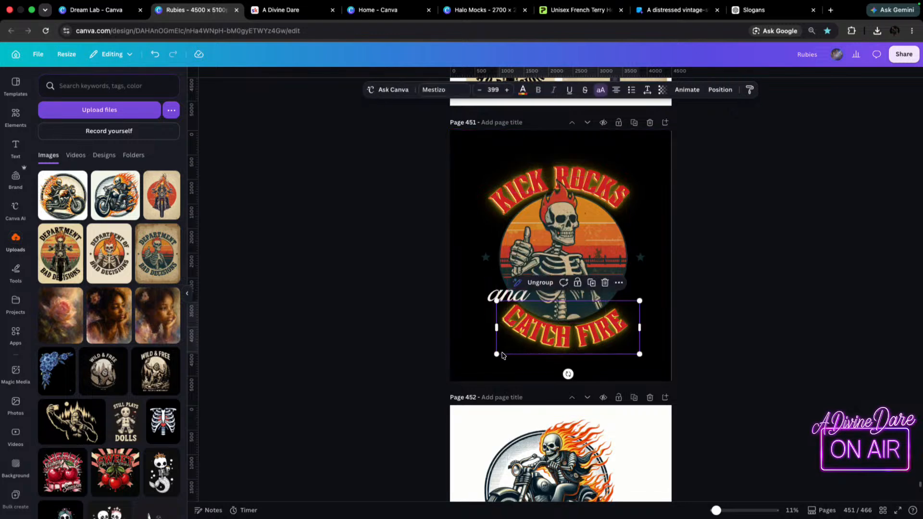
left_click_drag(497, 355, 481, 359)
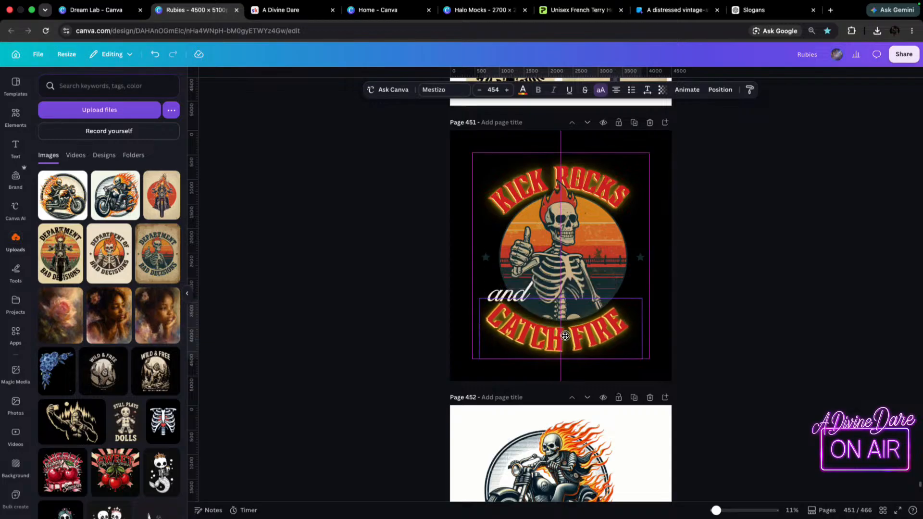
left_click(372, 258)
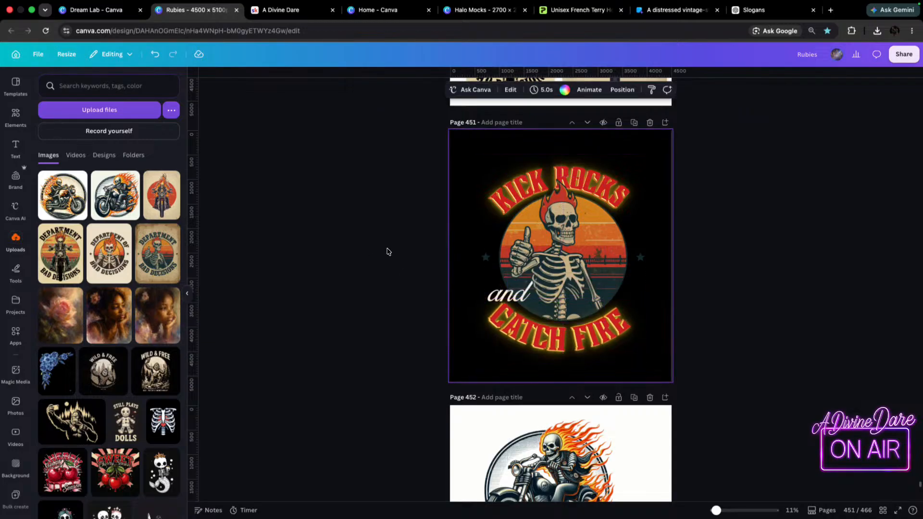
Delete both faint dark stars on either side of the sunset circle.
left_click(486, 257)
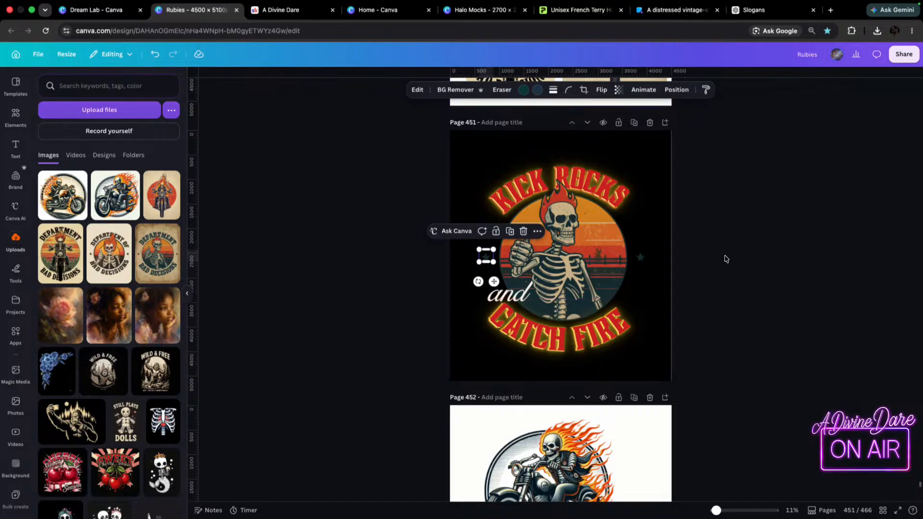
scroll(685, 250, "up", 5)
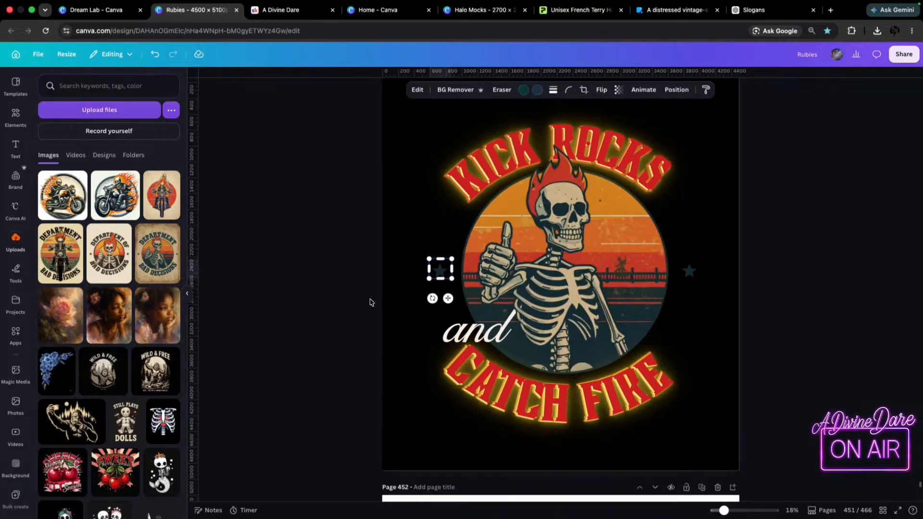
key("Delete")
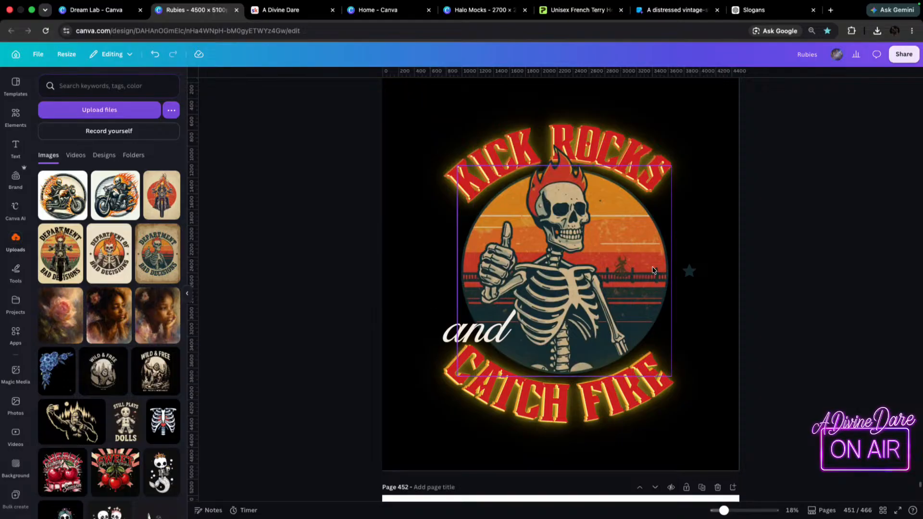
left_click(691, 272)
key("Delete")
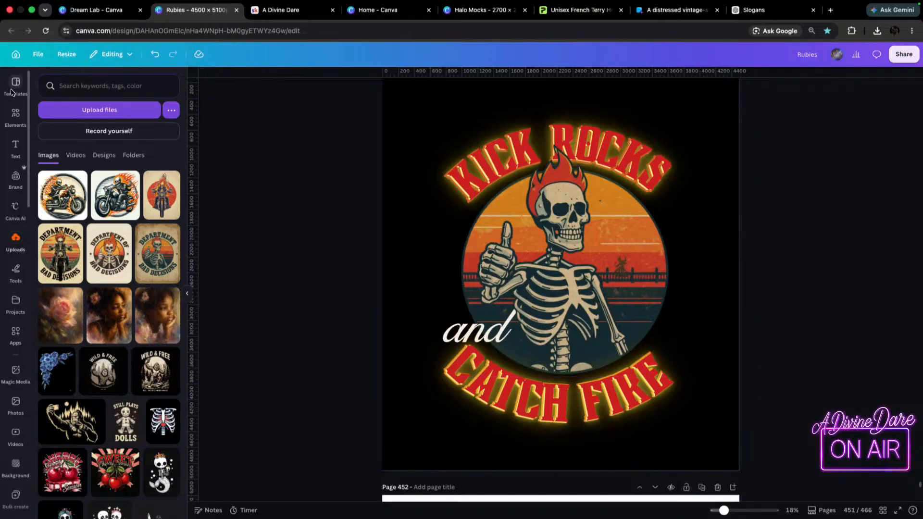
Search the elements for "stars" and add the plain five-pointed star shape to the page.
left_click(15, 115)
left_click(93, 85)
type("stars")
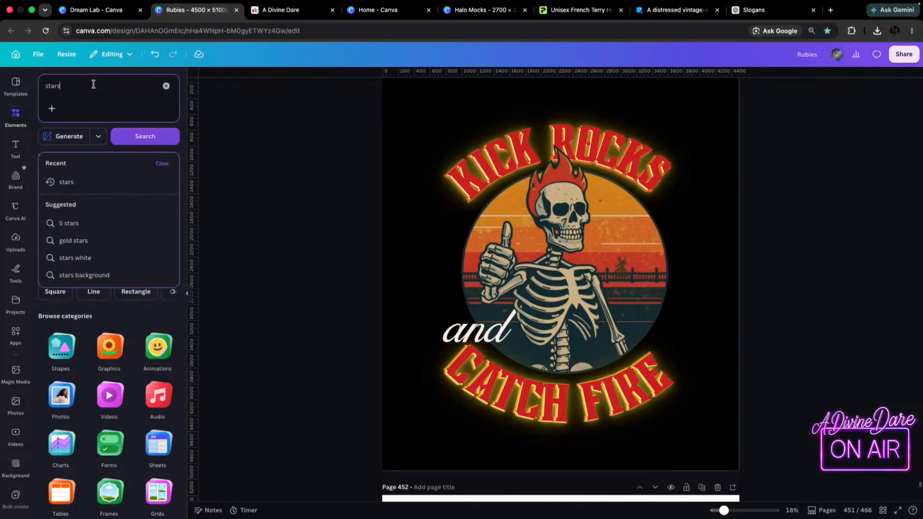
key("Return")
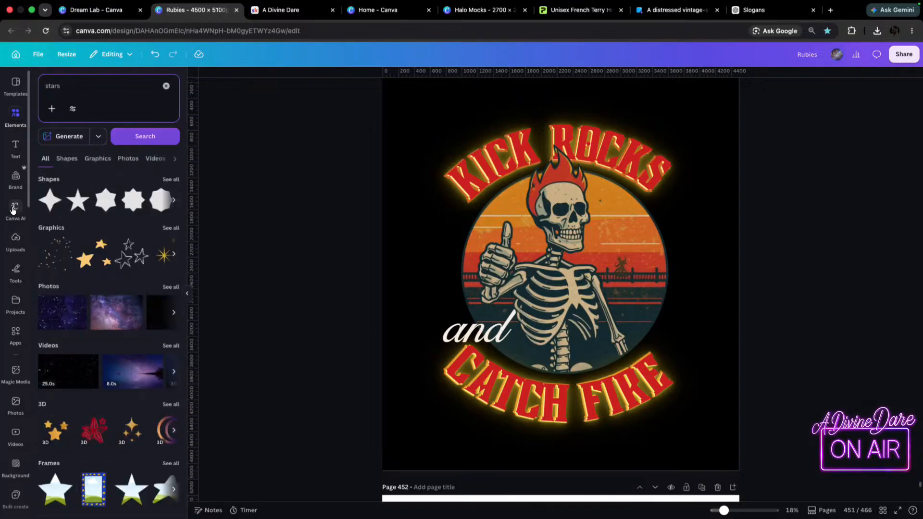
left_click(78, 200)
Place a small orange star on each side of the sunset circle, level with each other and equally spaced from it.
left_click_drag(505, 277, 631, 279)
left_click_drag(739, 226, 439, 283)
left_click(741, 315)
left_click_drag(689, 281, 689, 283)
left_click_drag(689, 282, 687, 283)
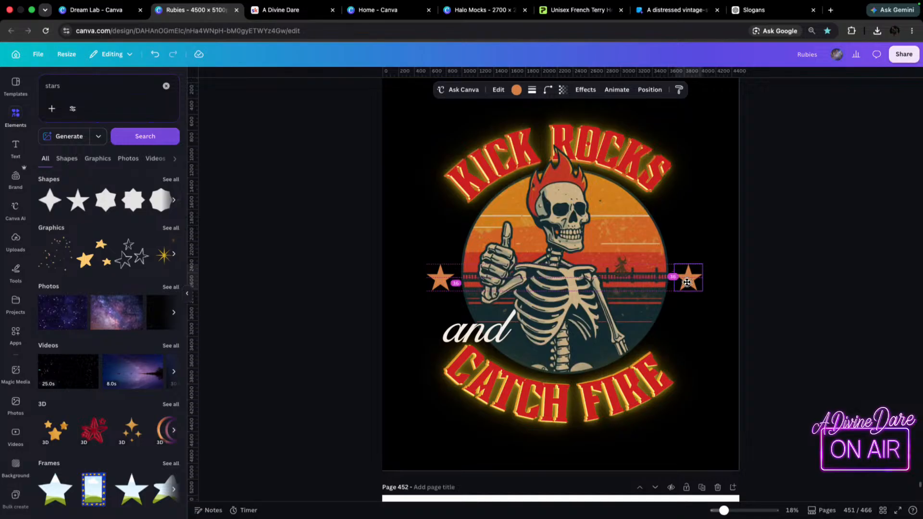
left_click(860, 288)
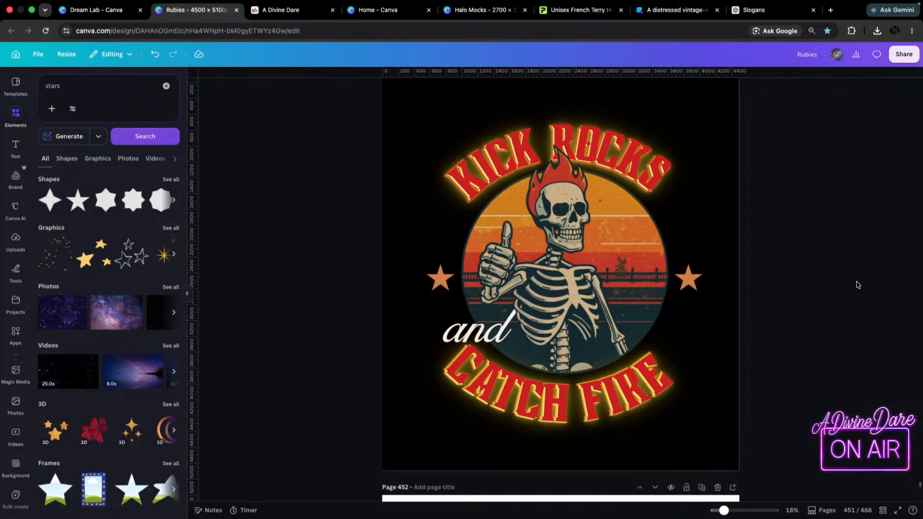
Delete the "and" script text from the design on page 451.
scroll(777, 297, "down", 3)
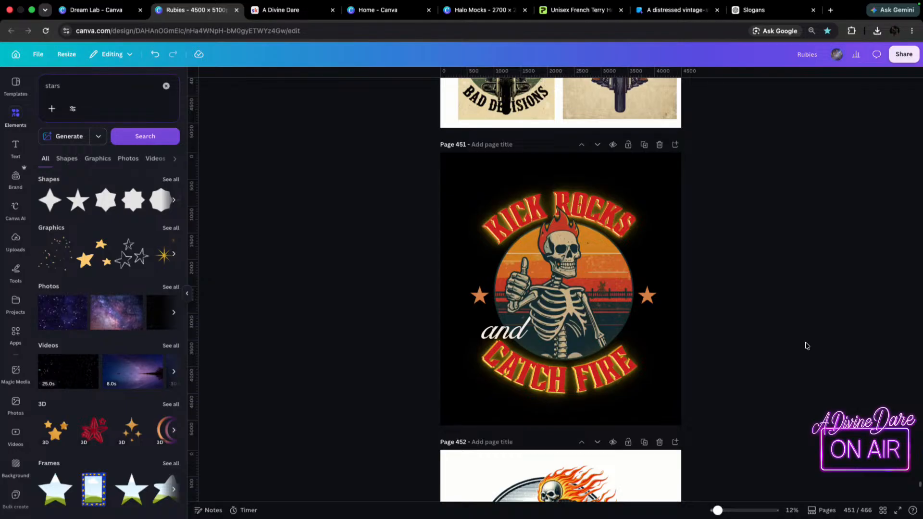
left_click(505, 341)
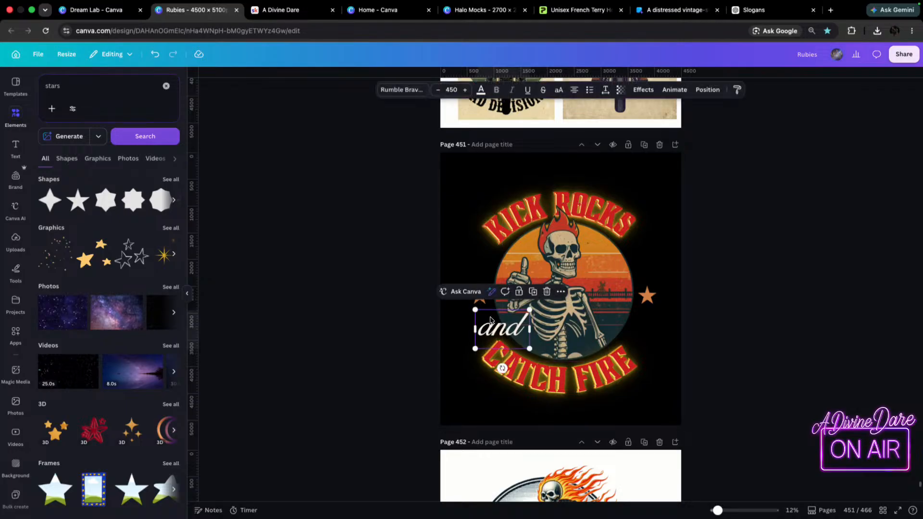
left_click(644, 89)
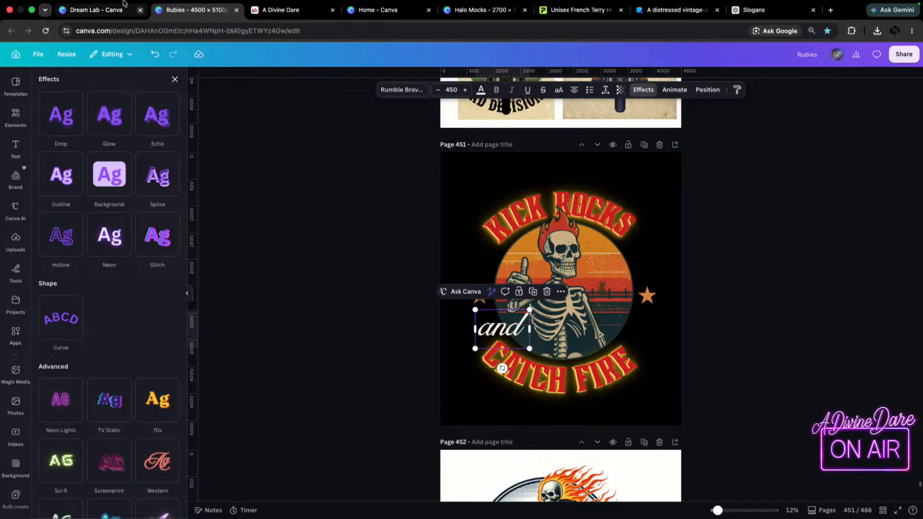
mouse_move(123, 4)
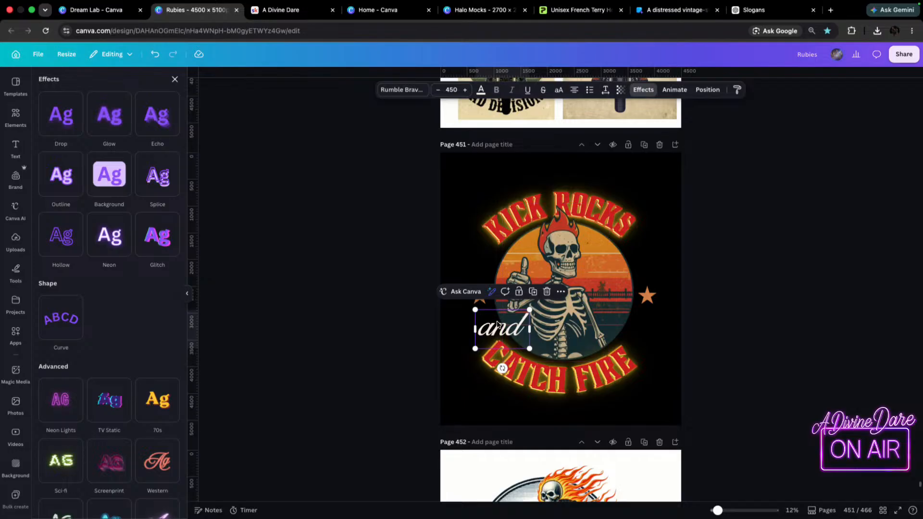
key("Delete")
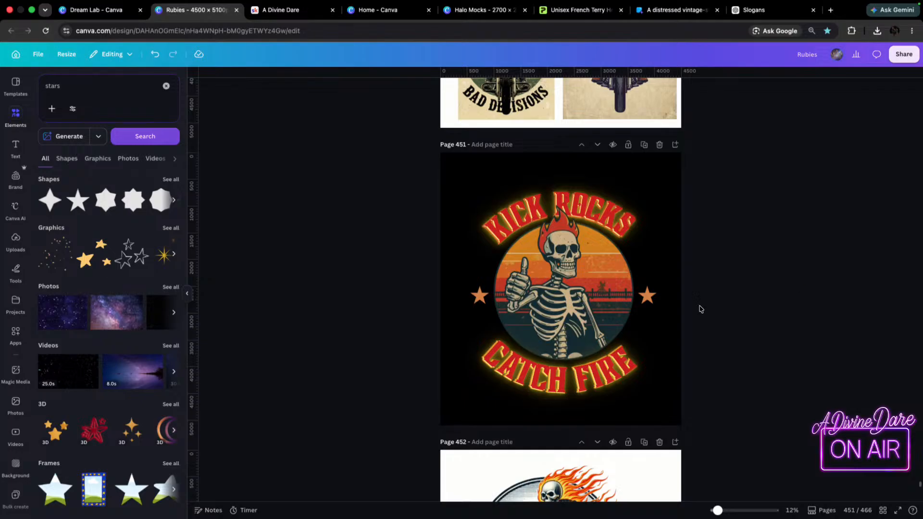
Select the lettering, skeleton, circle and stars together, enlarge them to fill the page and centre them.
left_click_drag(429, 173, 727, 399)
left_click_drag(471, 401, 447, 431)
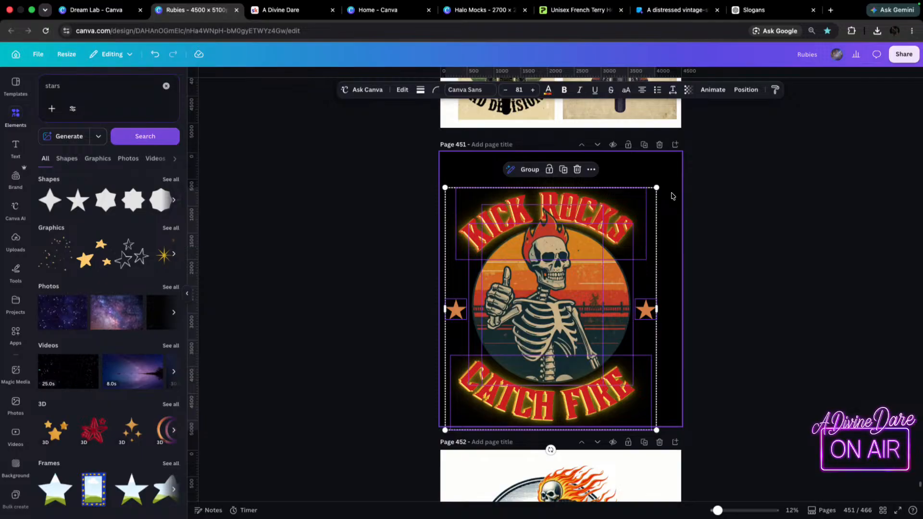
left_click_drag(657, 188, 723, 186)
left_click_drag(667, 249, 662, 250)
left_click(775, 287)
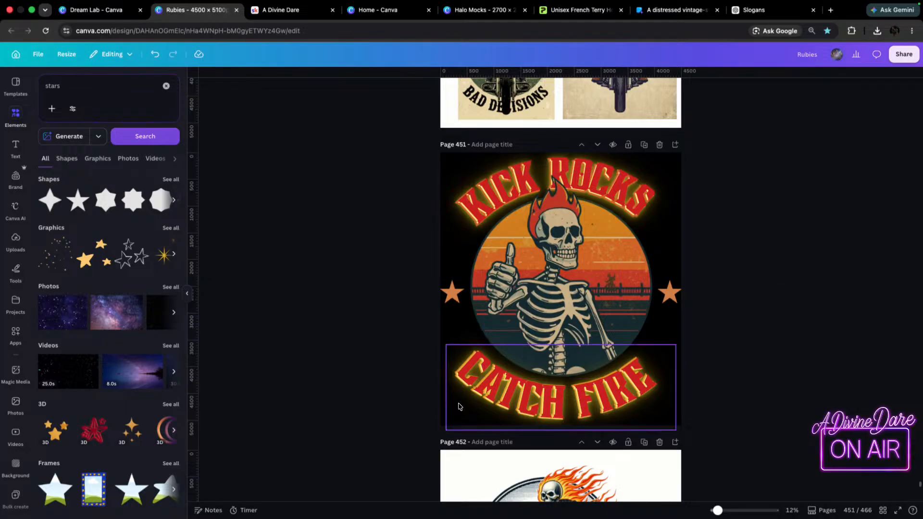
Change the background colour of page 451 to white.
left_click(445, 268)
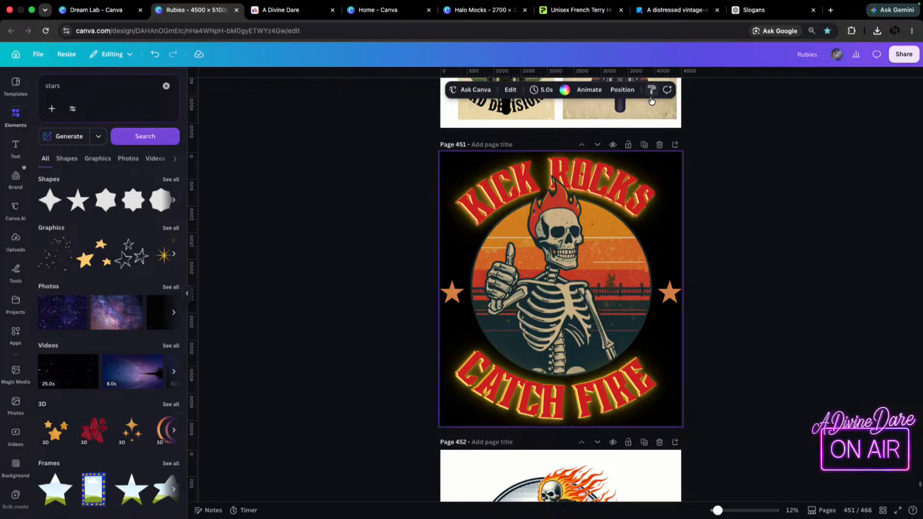
left_click(565, 90)
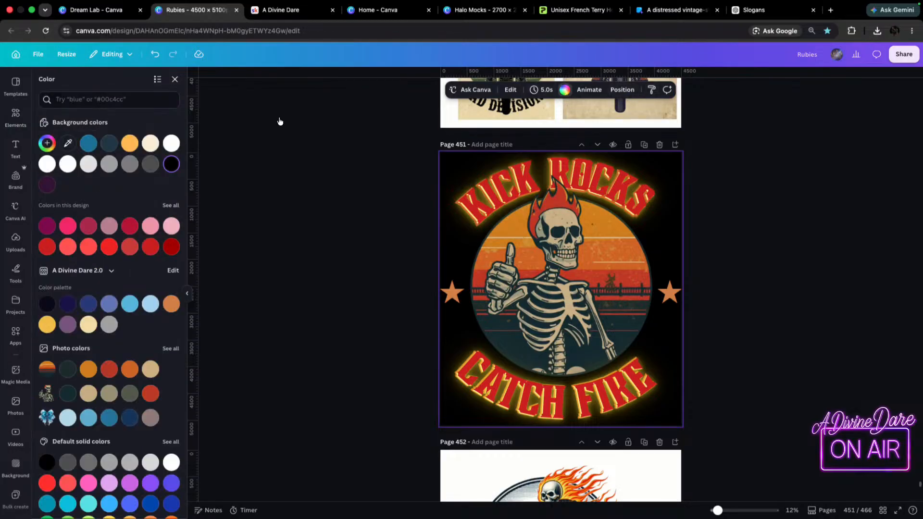
left_click(47, 163)
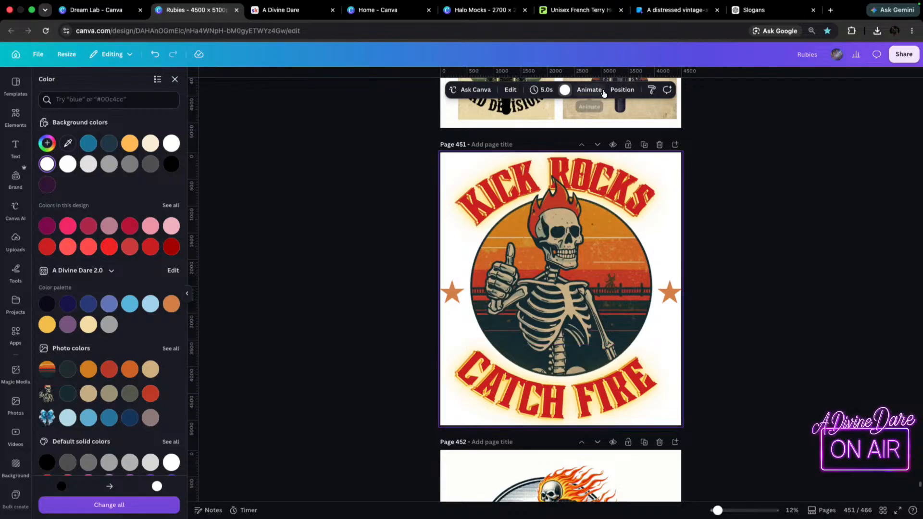
Align the CATCH FIRE and KICK ROCKS lettering groups to the horizontal centre of the page.
left_click(622, 89)
left_click(74, 100)
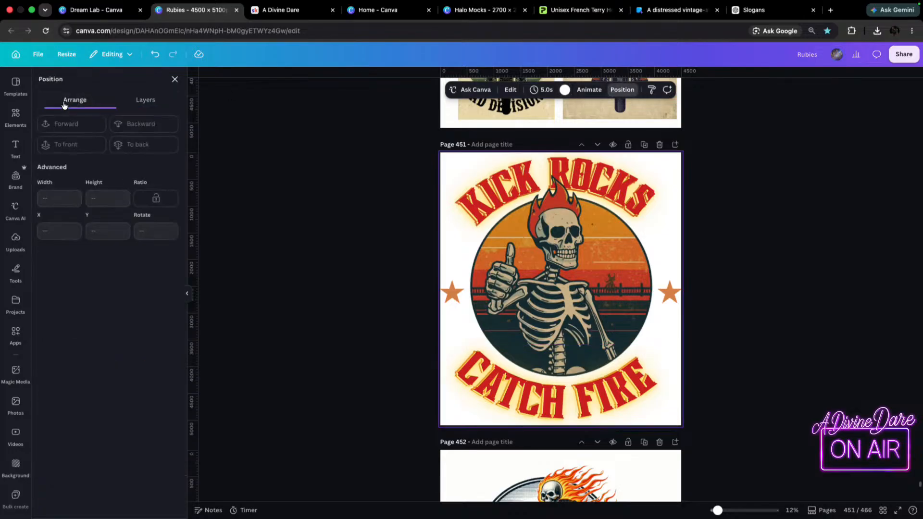
left_click(143, 100)
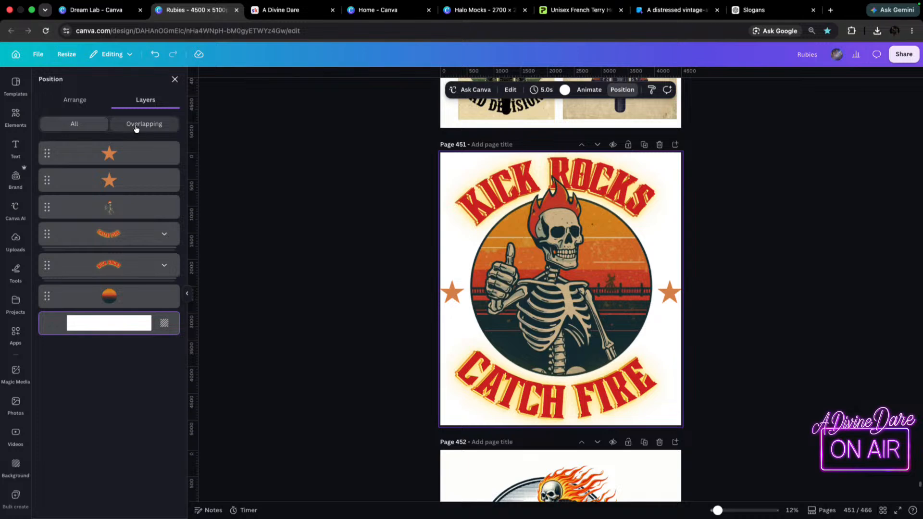
left_click(75, 99)
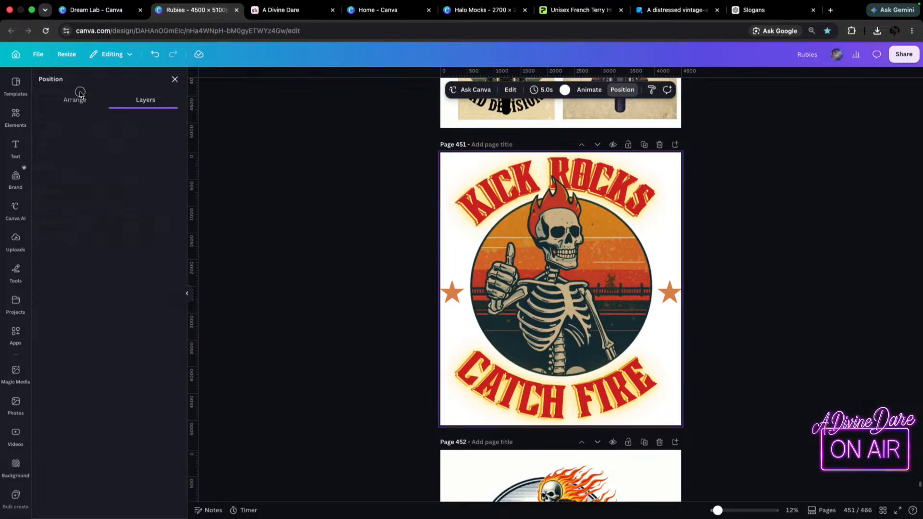
left_click(516, 427)
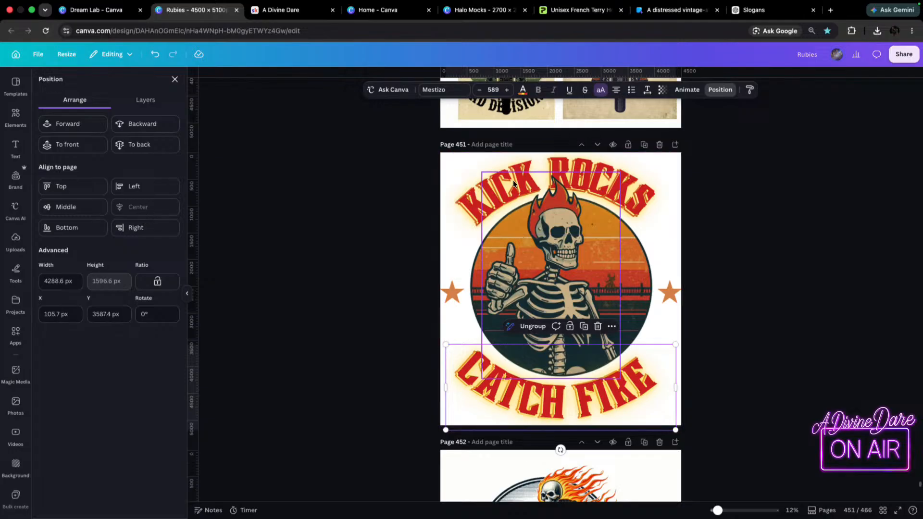
key("Tab")
key("Tab")
left_click(143, 217)
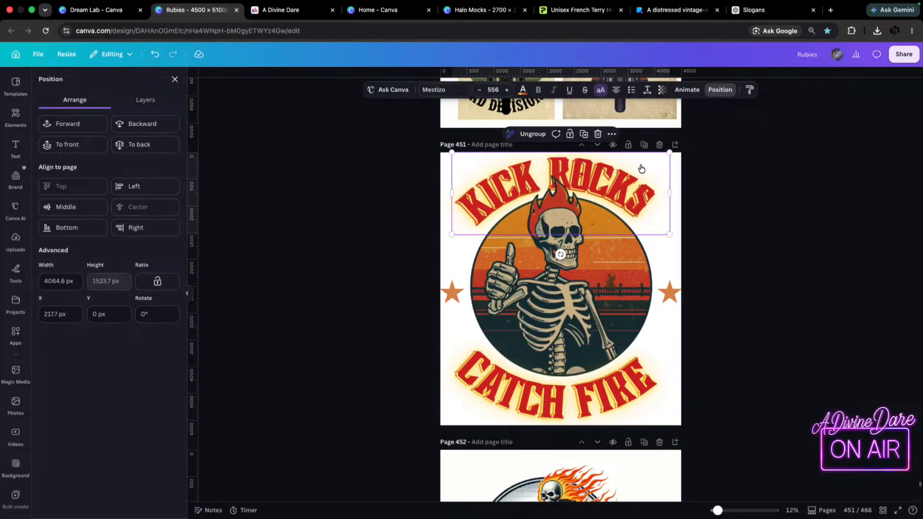
Try aligning the skeleton to the horizontal centre of the page.
left_click(567, 285)
left_click(137, 208)
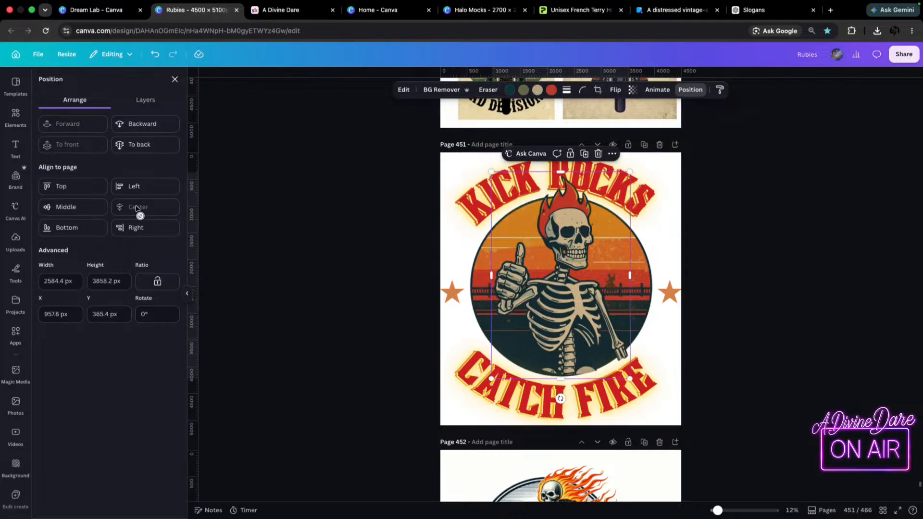
left_click(558, 273)
left_click(291, 275)
left_click(313, 276)
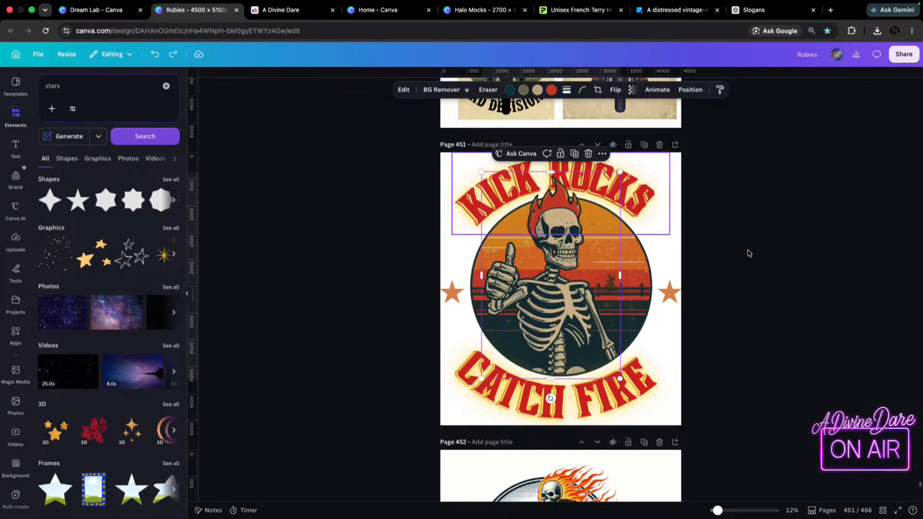
Shrink the star beside the circle's right edge, and replace the larger left star with a level copy of it.
left_click(670, 292)
left_click_drag(680, 280, 667, 290)
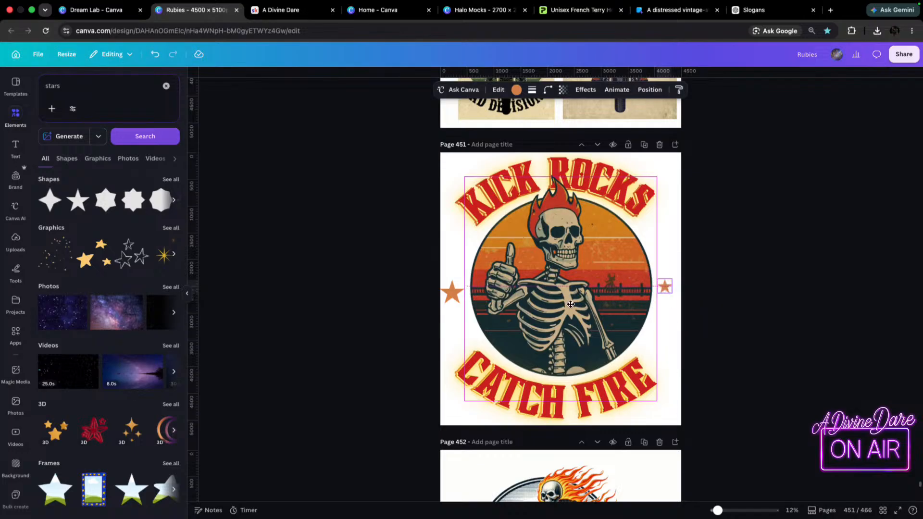
left_click(455, 293)
key("Delete")
left_click(664, 287)
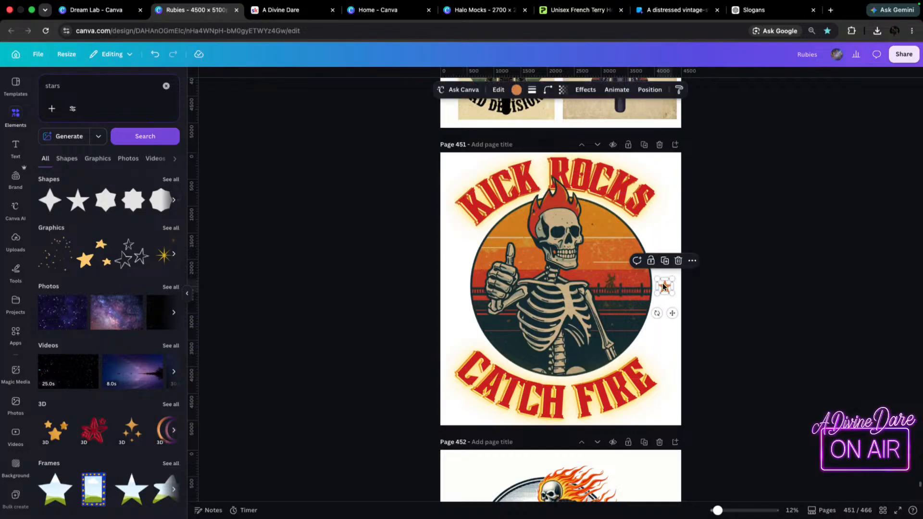
left_click_drag(663, 287, 456, 287)
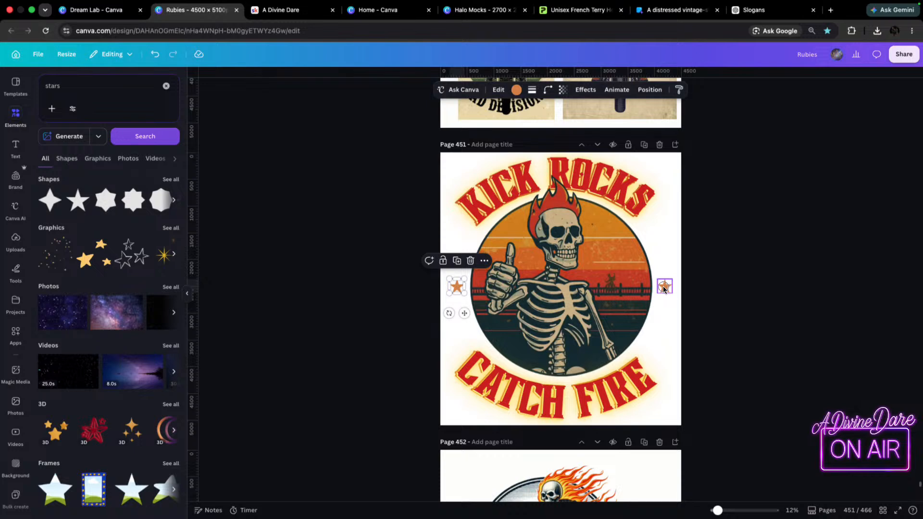
left_click(659, 288)
left_click_drag(659, 287, 665, 287)
left_click(717, 289)
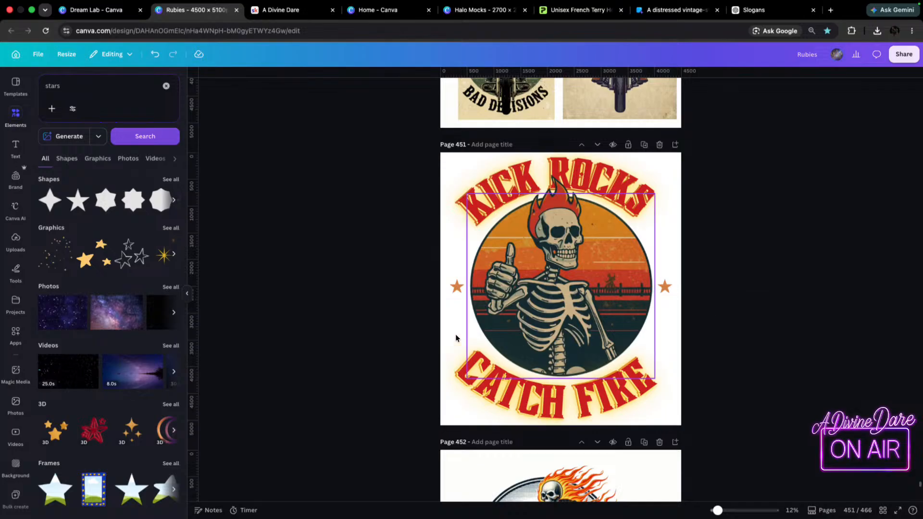
Search the element library for "lighting bolt" and show all matching graphics.
left_click(86, 92)
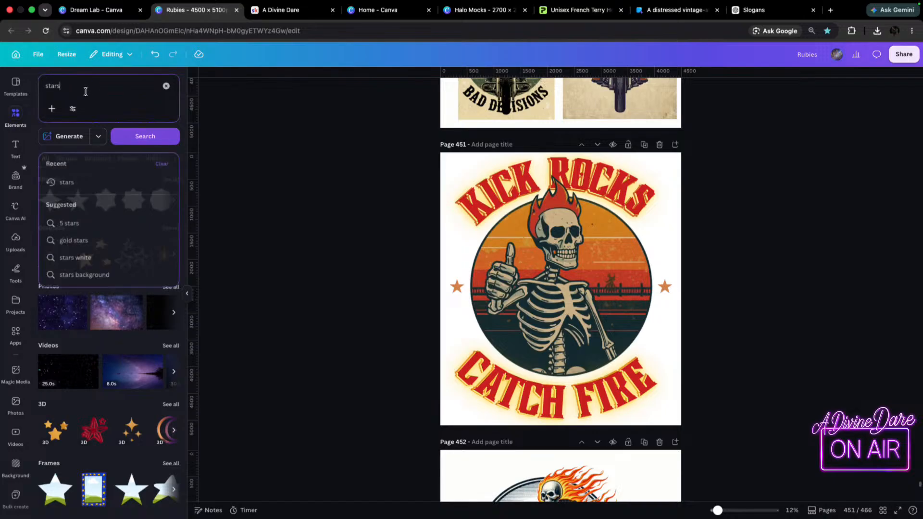
type("lightint")
key("BackSpace")
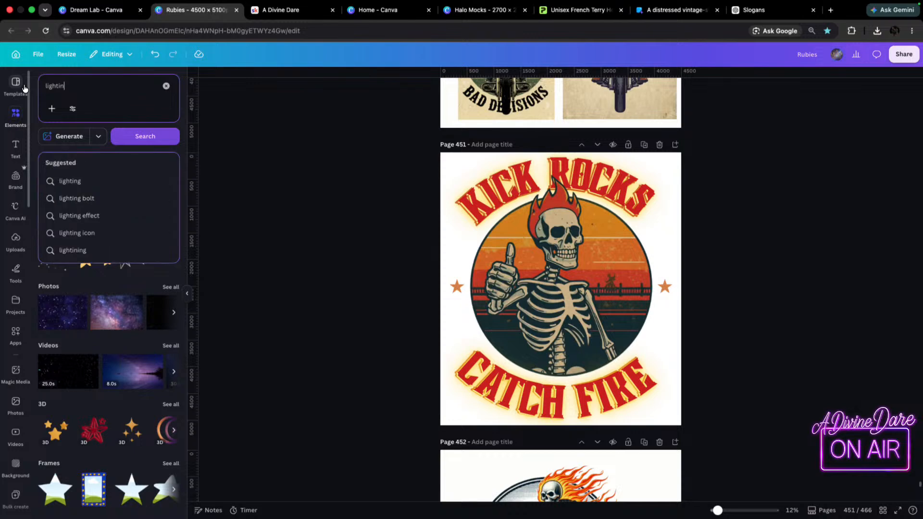
left_click(72, 198)
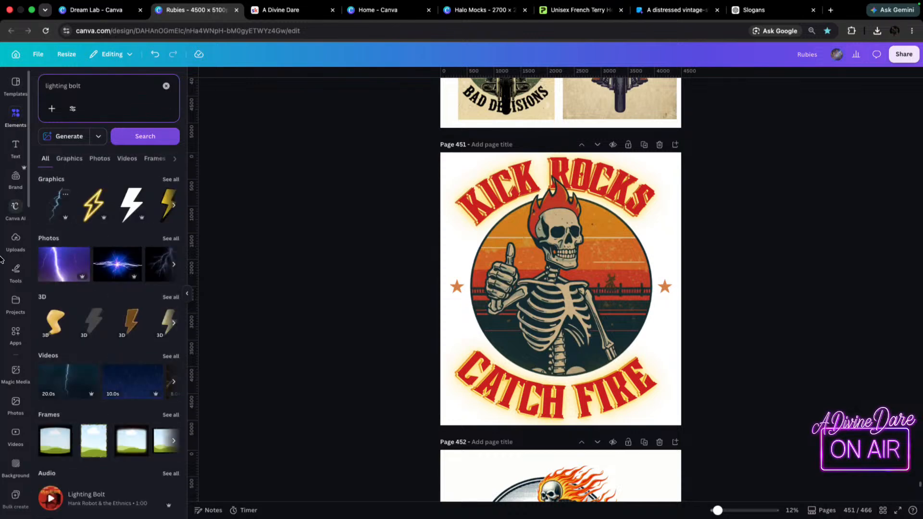
left_click(170, 179)
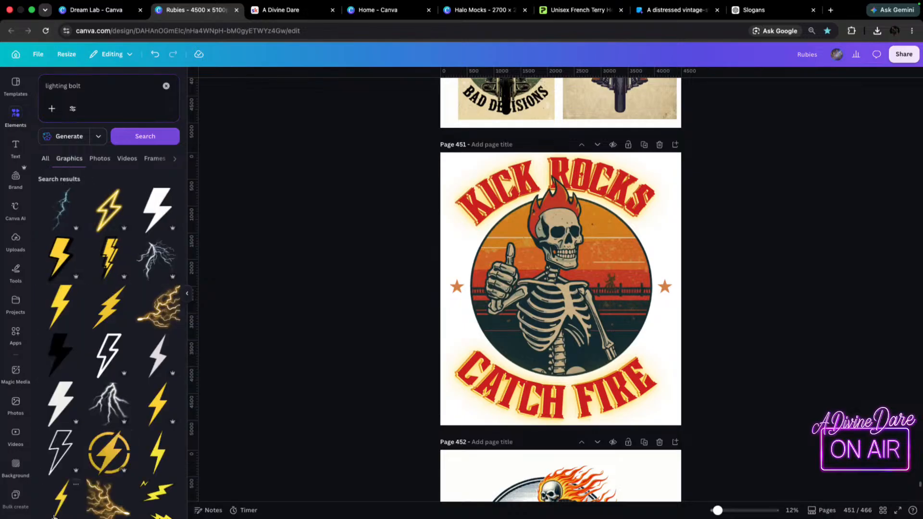
Try adding the black double-outlined lightning bolt and enlarging it to nearly the full page height over the skeleton.
scroll(84, 427, "down", 5)
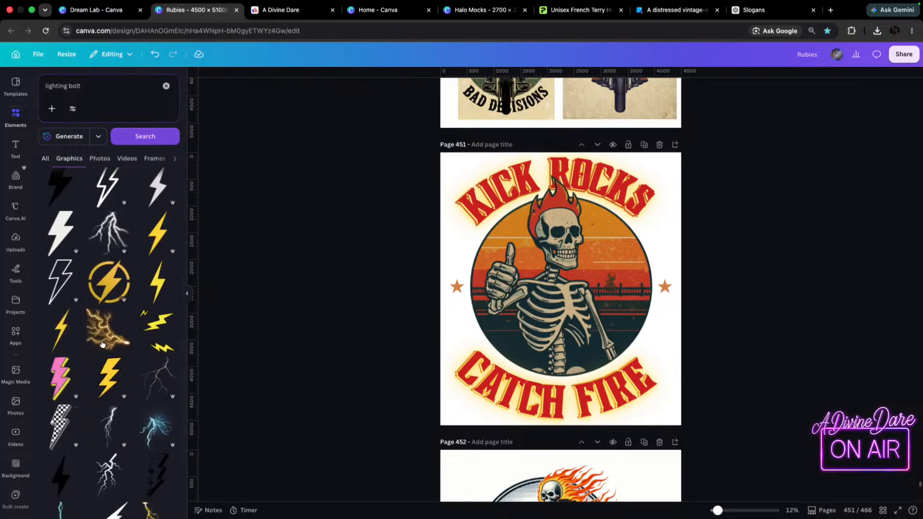
scroll(159, 348, "down", 3)
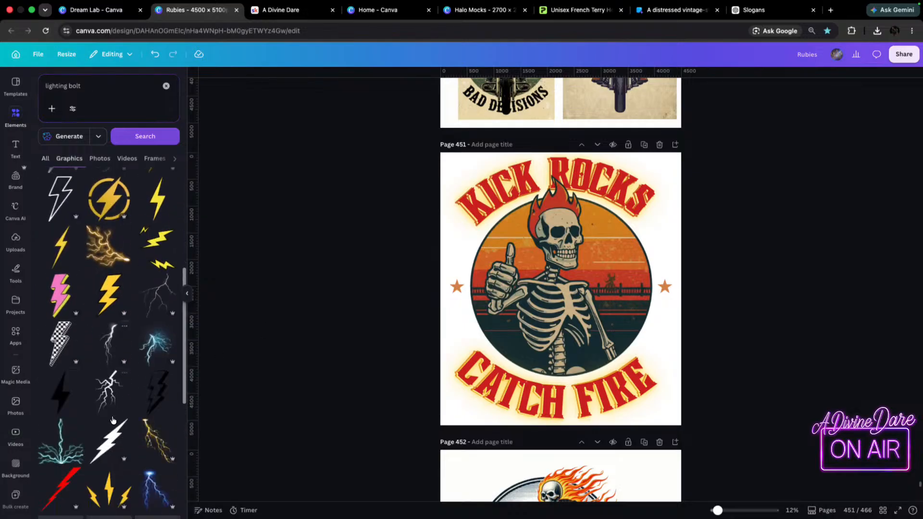
left_click(163, 389)
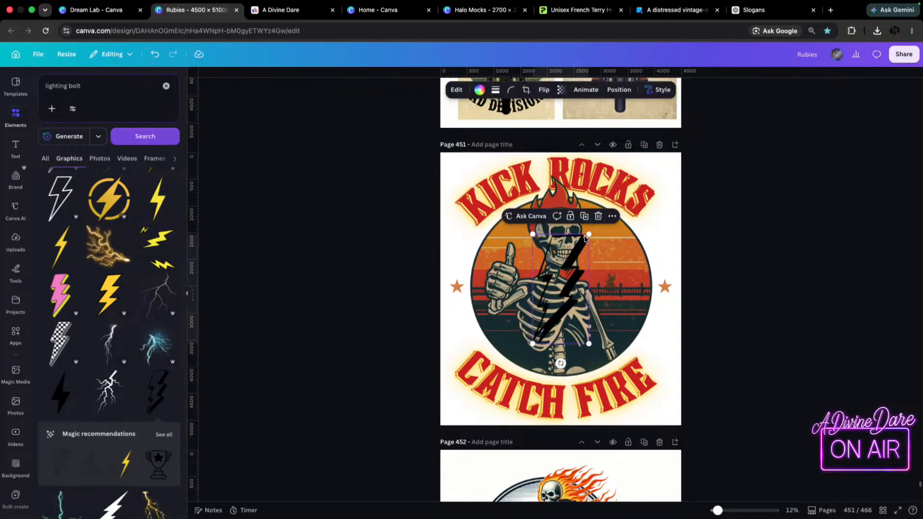
left_click_drag(589, 234, 545, 295)
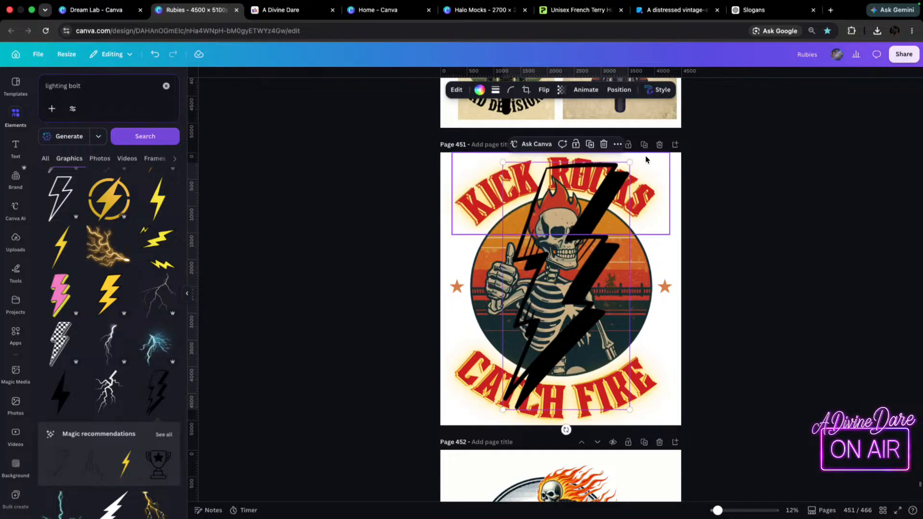
left_click_drag(629, 162, 662, 156)
left_click_drag(581, 280, 587, 300)
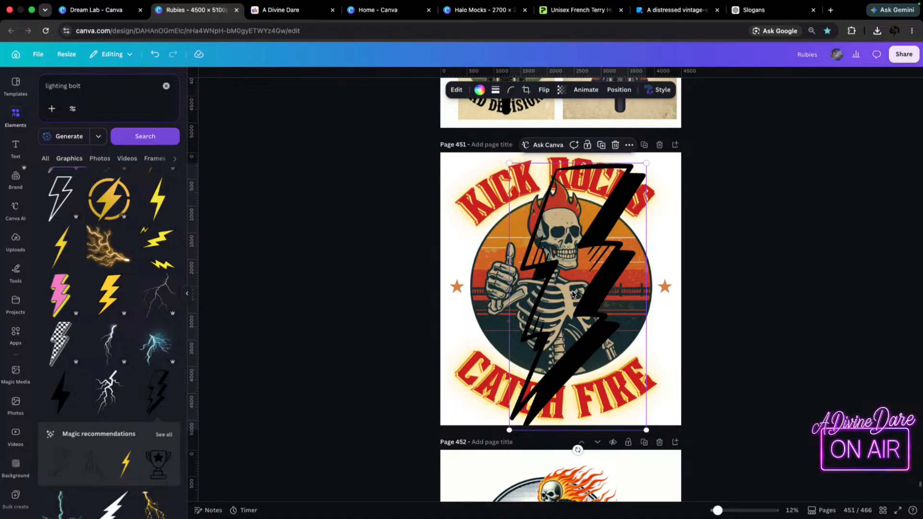
Try layering the large lightning bolt between the skeleton and the sunset circle, and delete the bolt.
key("super+bracketleft")
key("super+bracketleft")
key("super+bracketleft")
key("super+bracketleft")
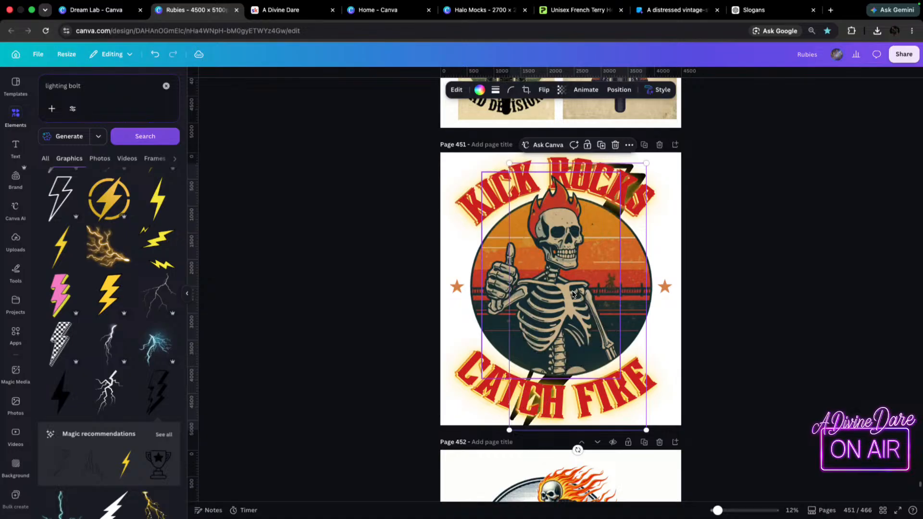
key("super+bracketright")
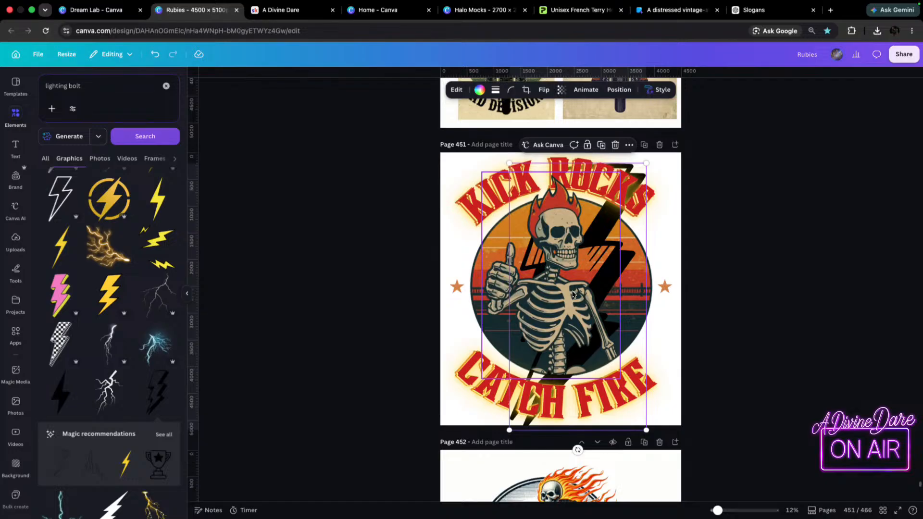
key("BackSpace")
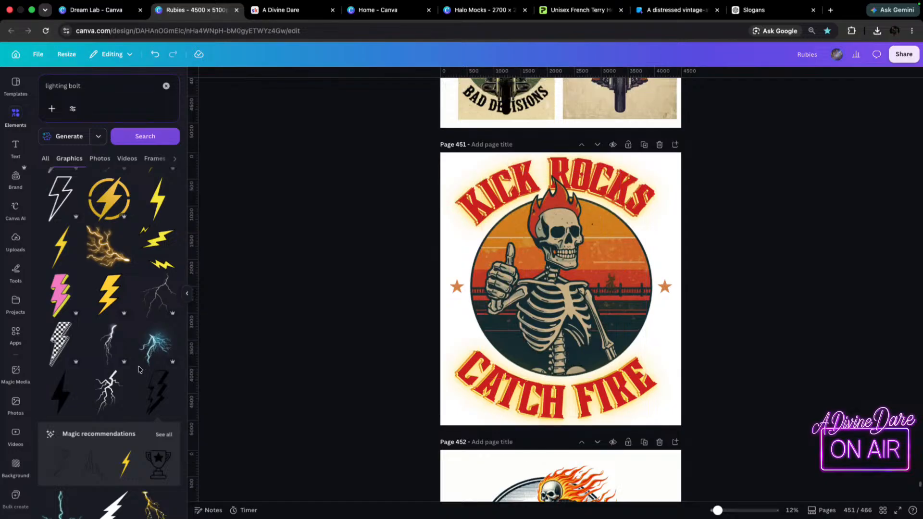
Try placing a small outlined lightning bolt over the right star, and delete it.
scroll(67, 461, "down", 1)
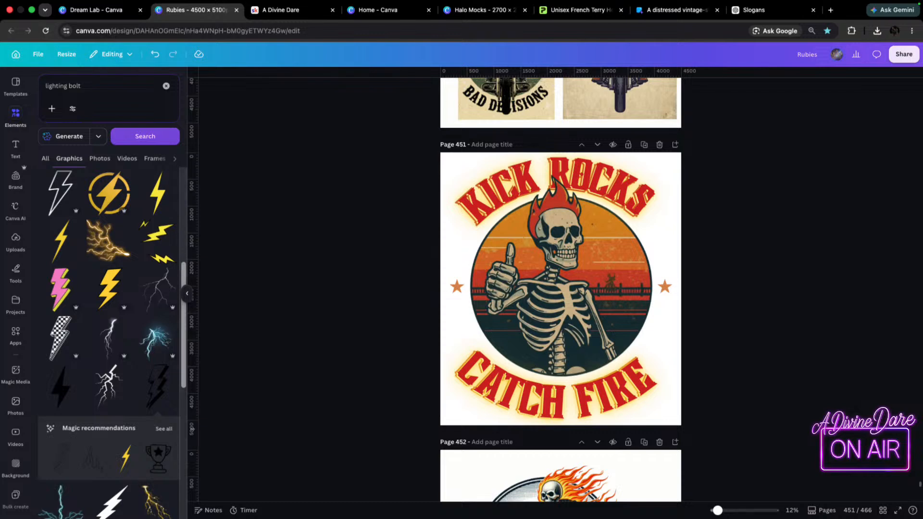
scroll(192, 429, "down", 2)
scroll(105, 418, "down", 5)
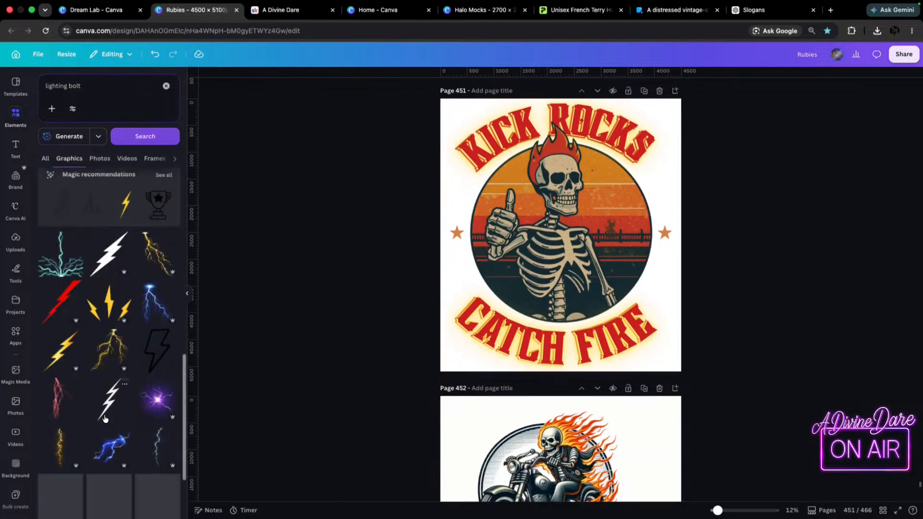
scroll(108, 424, "down", 4)
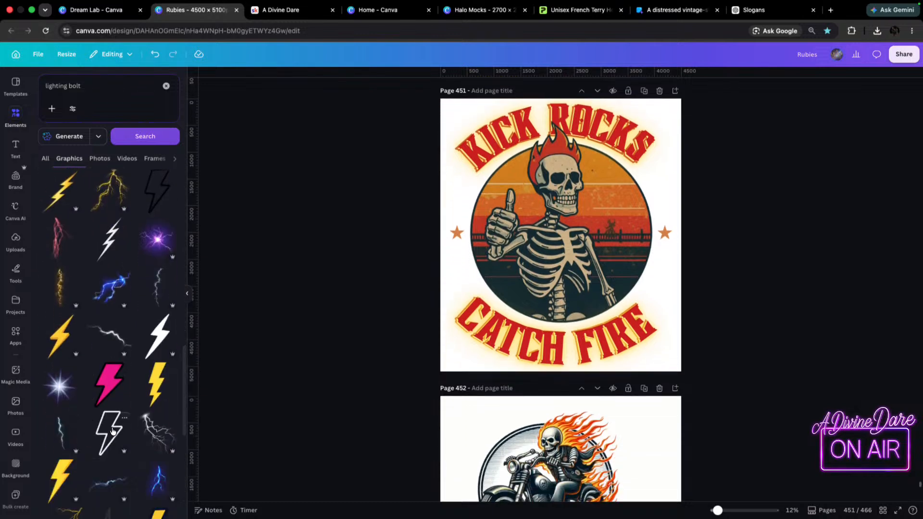
left_click(112, 430)
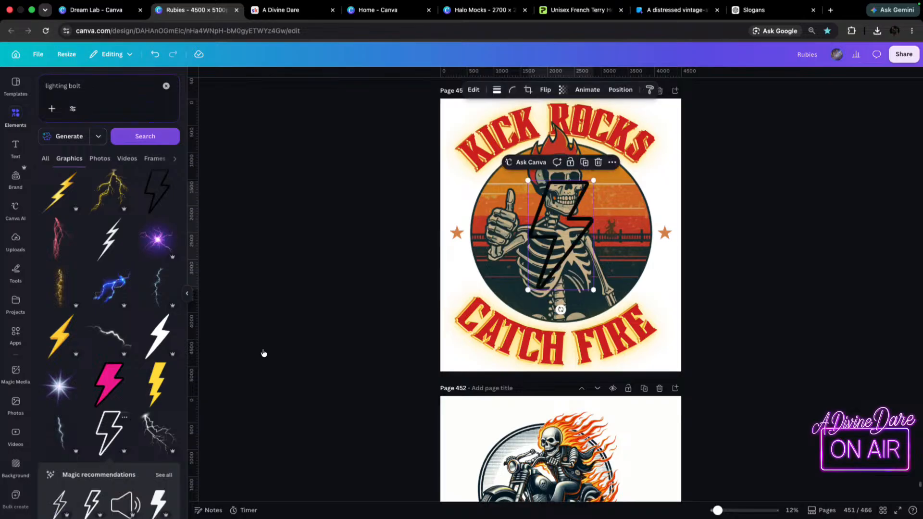
left_click_drag(596, 184, 666, 232)
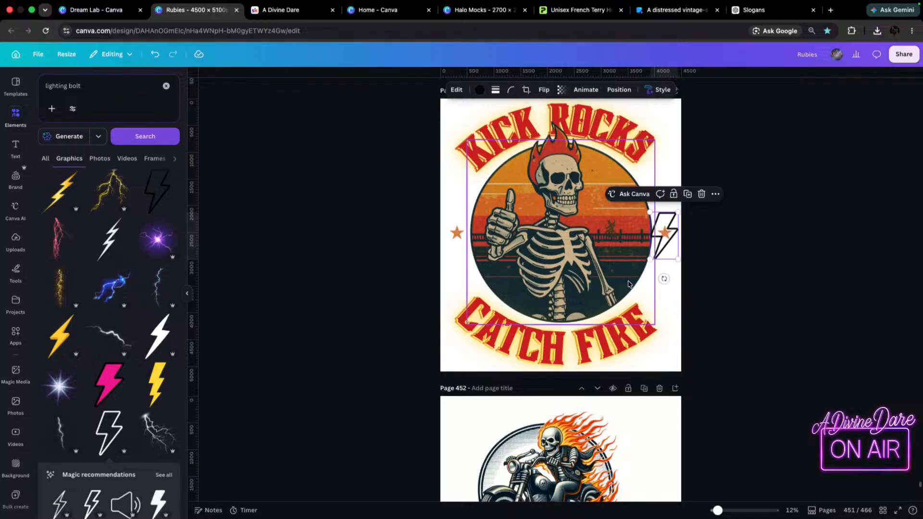
key("Delete")
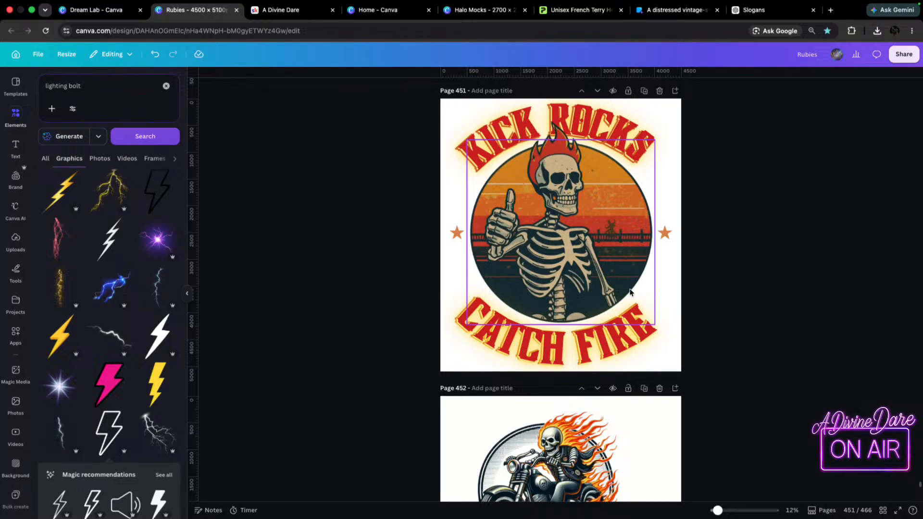
Search the graphics for "fire circle".
left_click(90, 82)
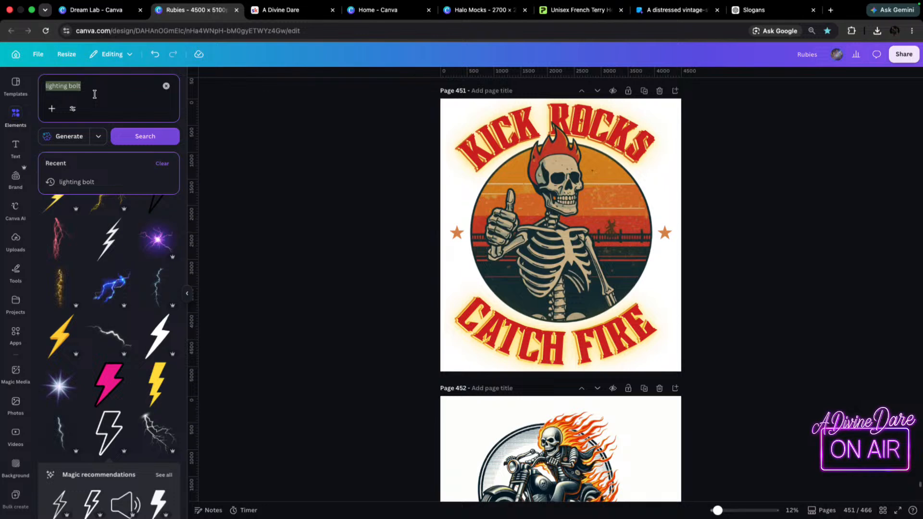
type("circ")
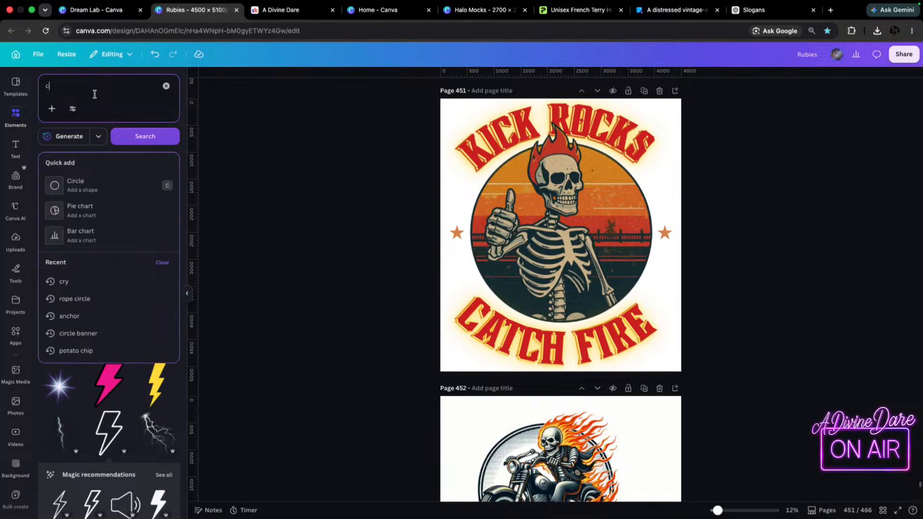
key("BackSpace")
key("BackSpace")
key("BackSpace")
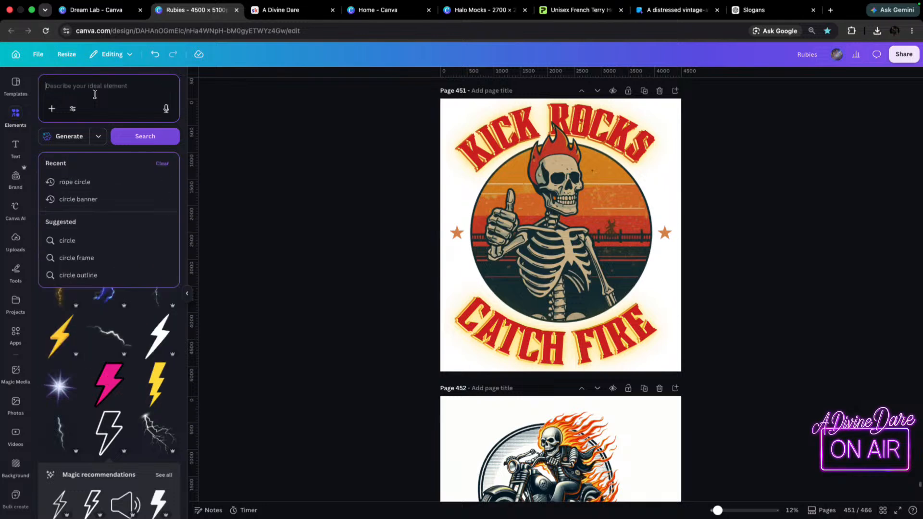
type("fir")
type("e ")
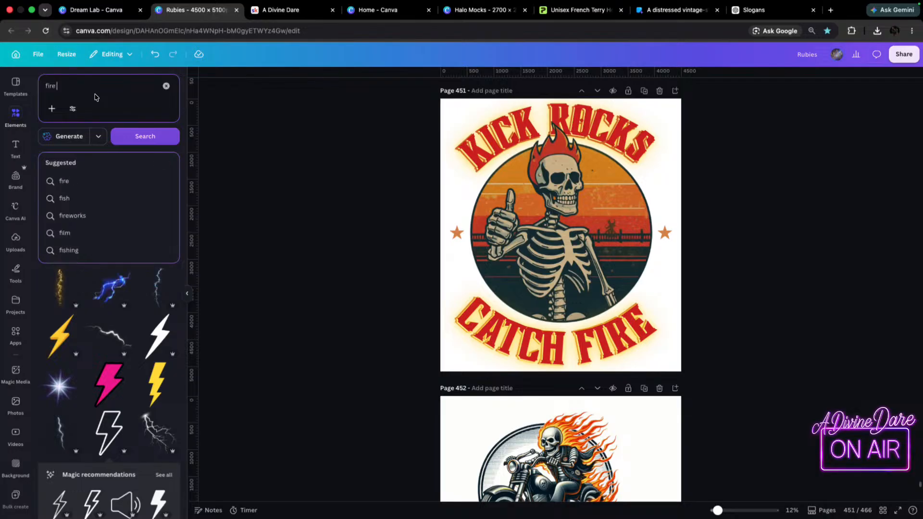
type("ci")
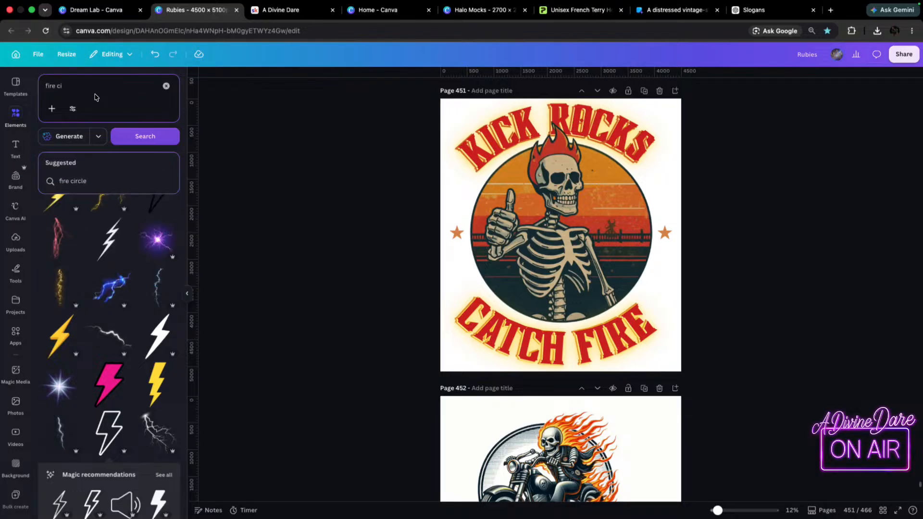
type("rcle")
key("Return")
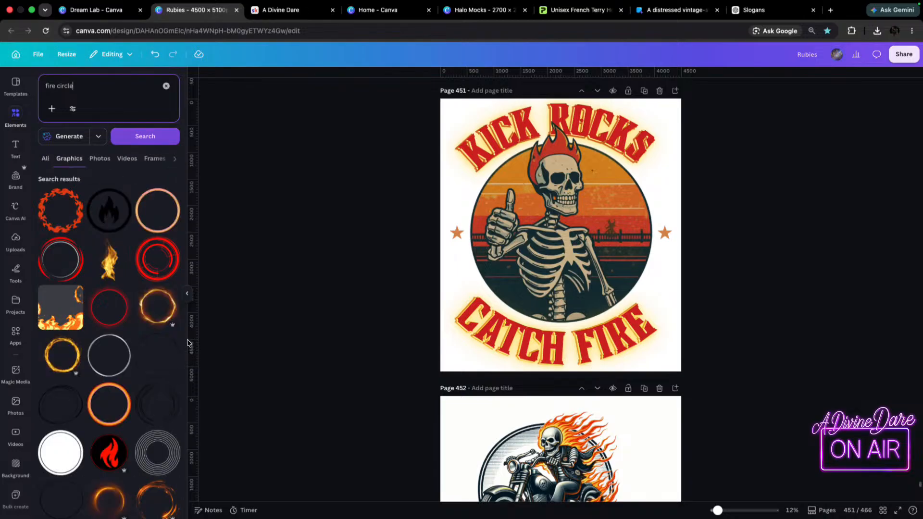
Add the glowing golden fire ring, enlarge it to slightly wider than the page and centre it behind the sunset circle.
left_click(155, 316)
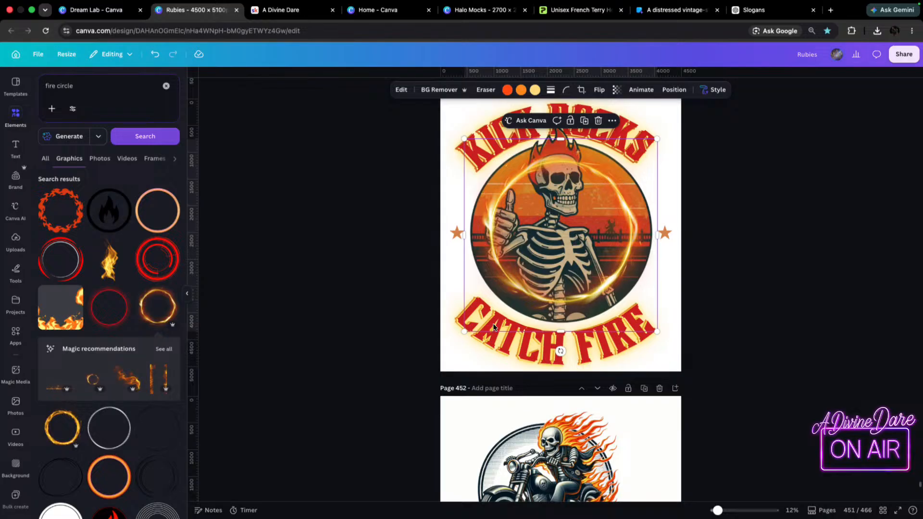
left_click_drag(469, 333, 397, 399)
left_click_drag(545, 279, 580, 250)
left_click_drag(431, 372, 443, 360)
left_click_drag(574, 298, 572, 299)
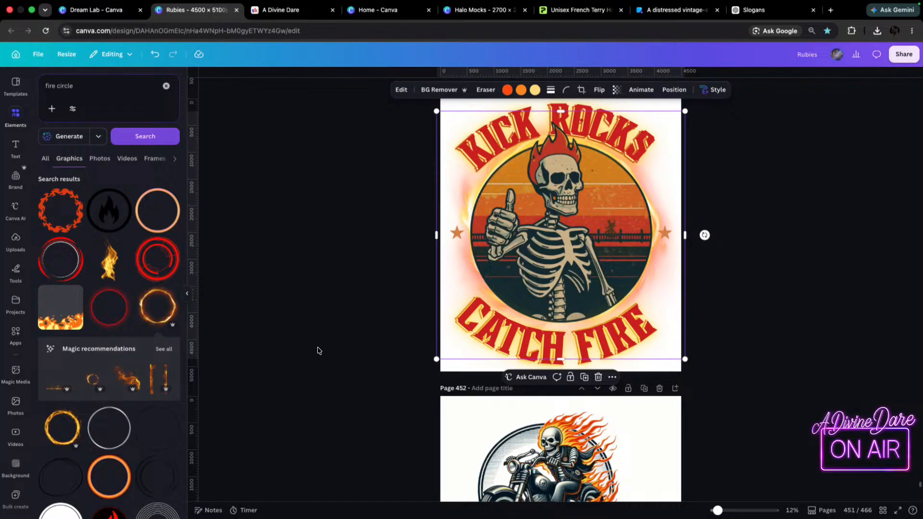
Change the background colour of page 451 to black (#000000) and return to the fire circle graphics.
left_click(449, 353)
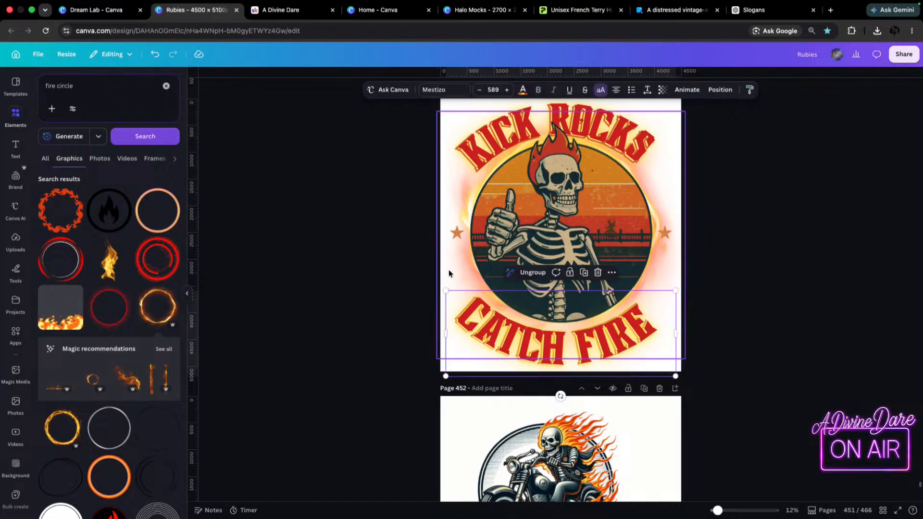
left_click(449, 106)
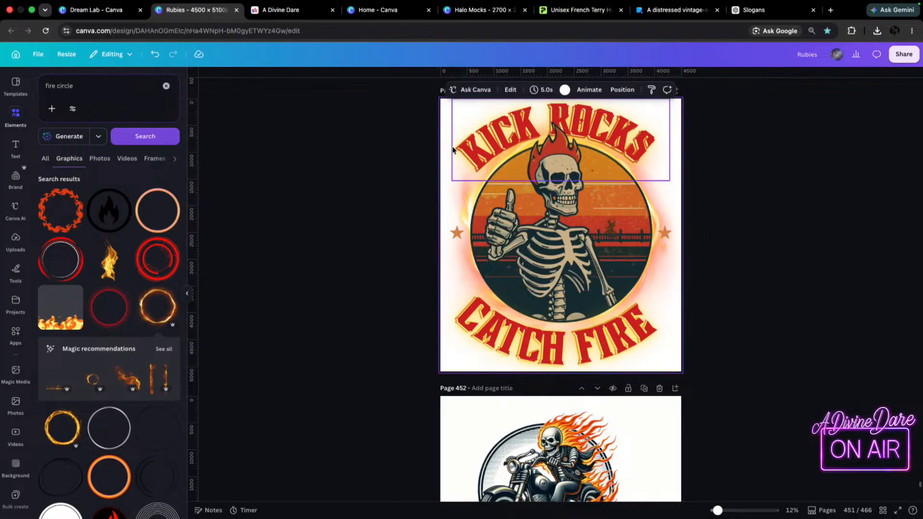
left_click(570, 91)
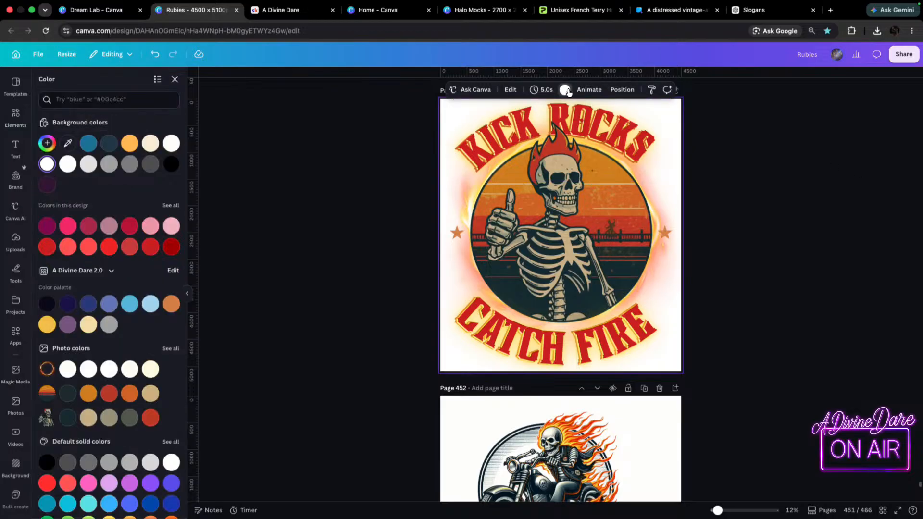
left_click(171, 165)
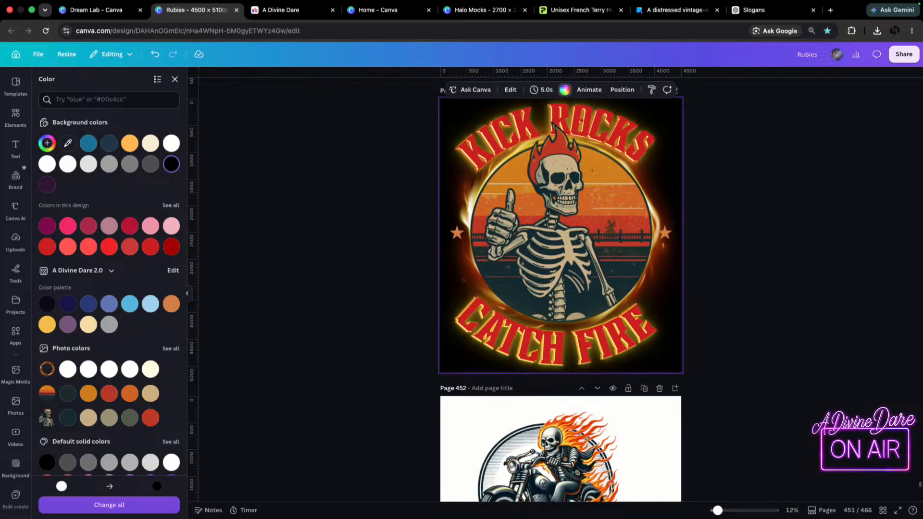
key("XF86AudioRaiseVolume")
left_click(14, 127)
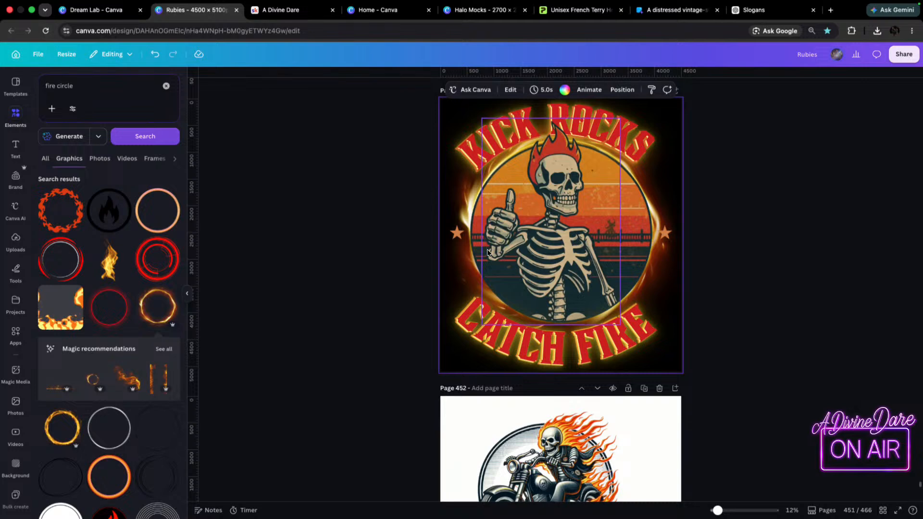
Nudge the "CATCH FIRE" lettering slightly upward and title page 451 "kick rock catch fire skeleton".
left_click_drag(567, 358, 569, 350)
left_click(714, 294)
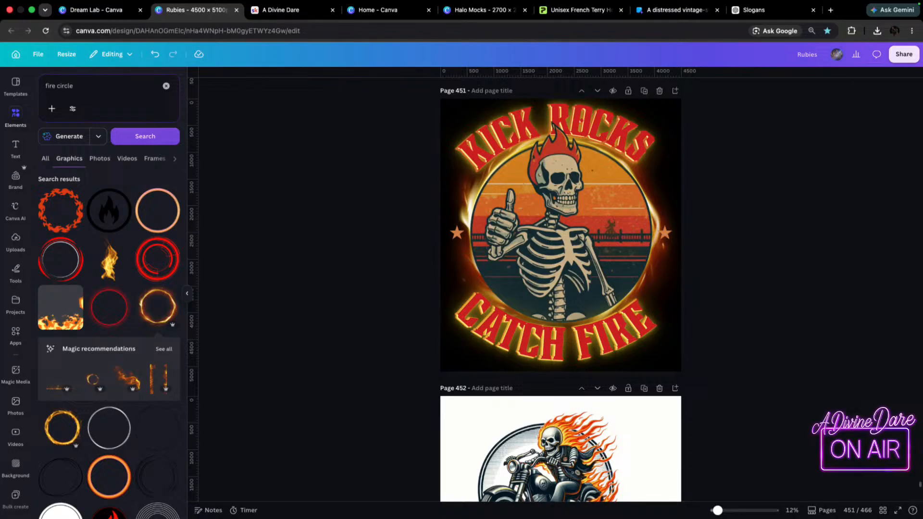
left_click(487, 91)
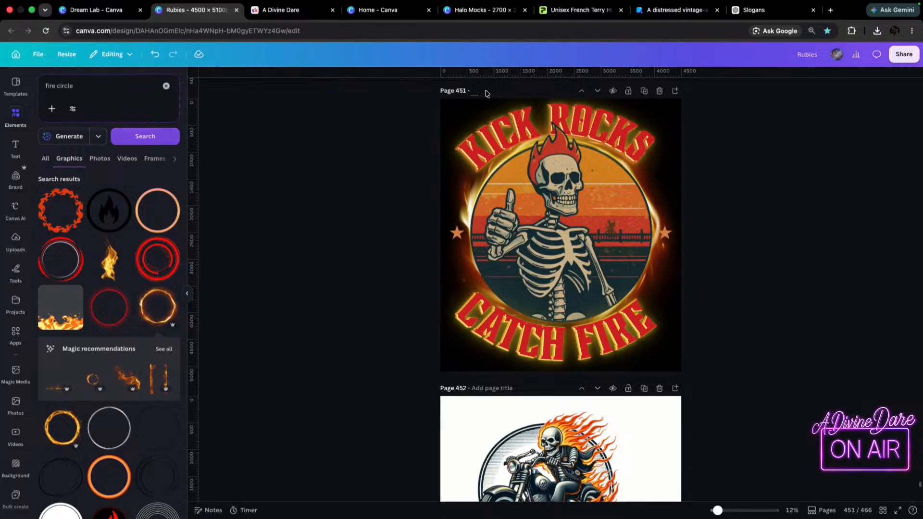
type("kick ro")
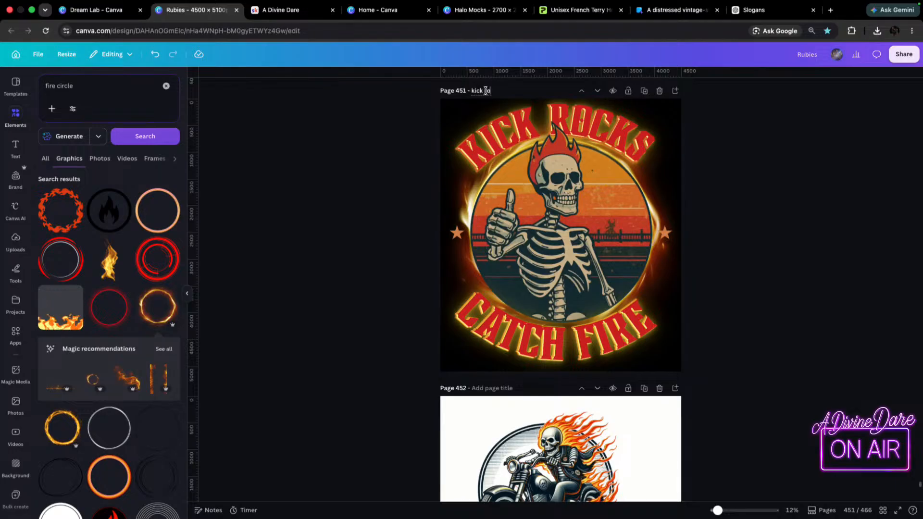
type("ck ca")
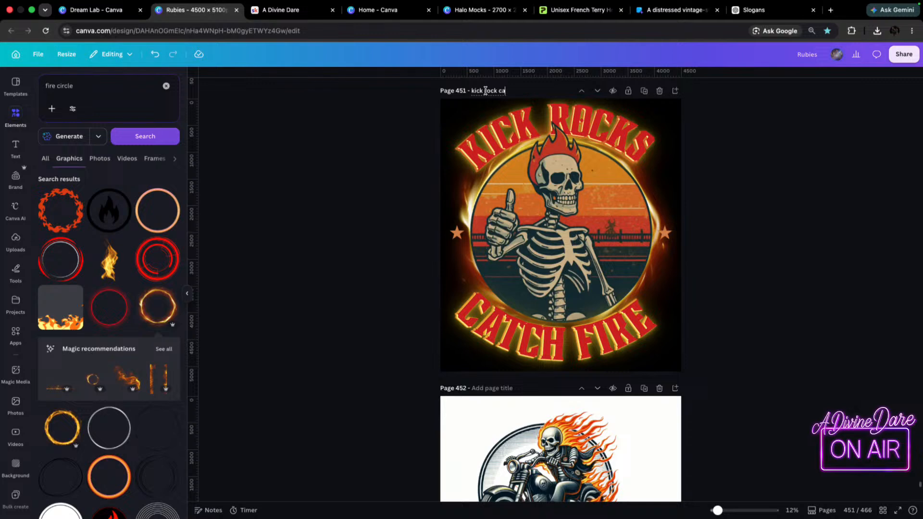
type("tch fire ske")
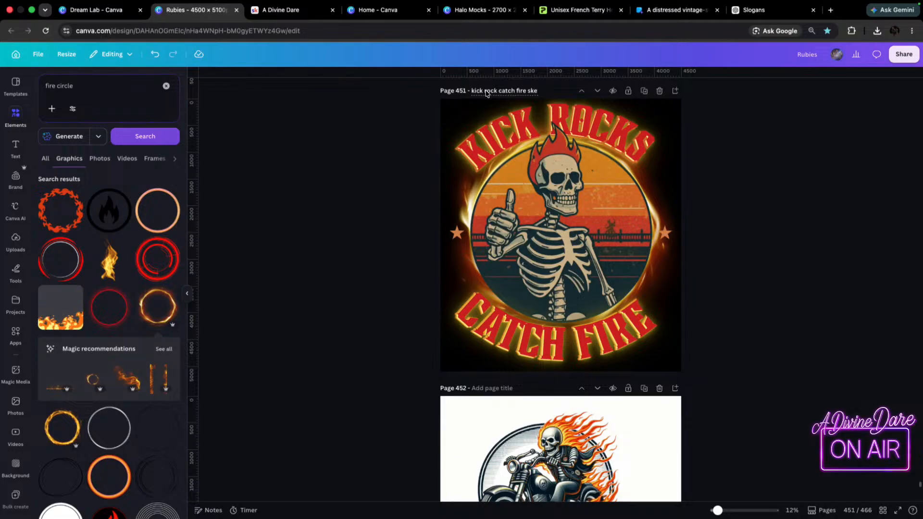
type("leton")
key("Return")
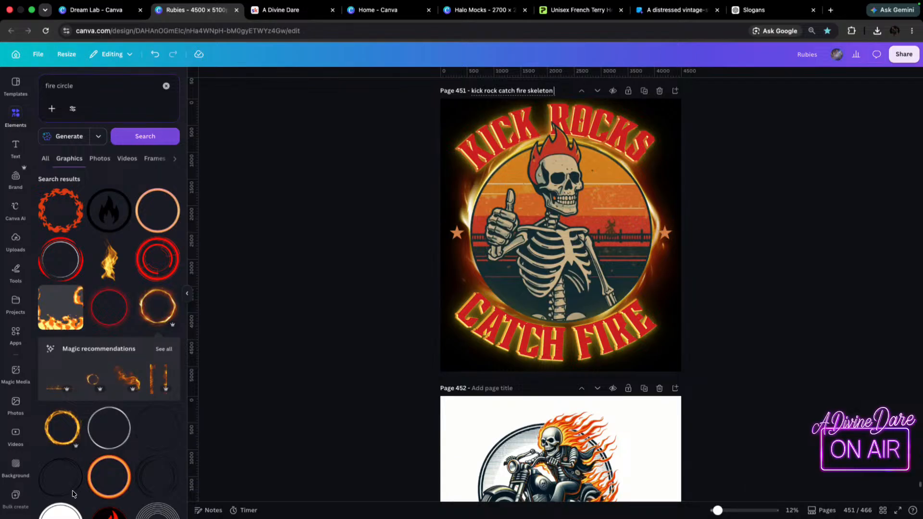
Replace the graphics search text with "distresse" and clear the selection on the page.
left_click(457, 233)
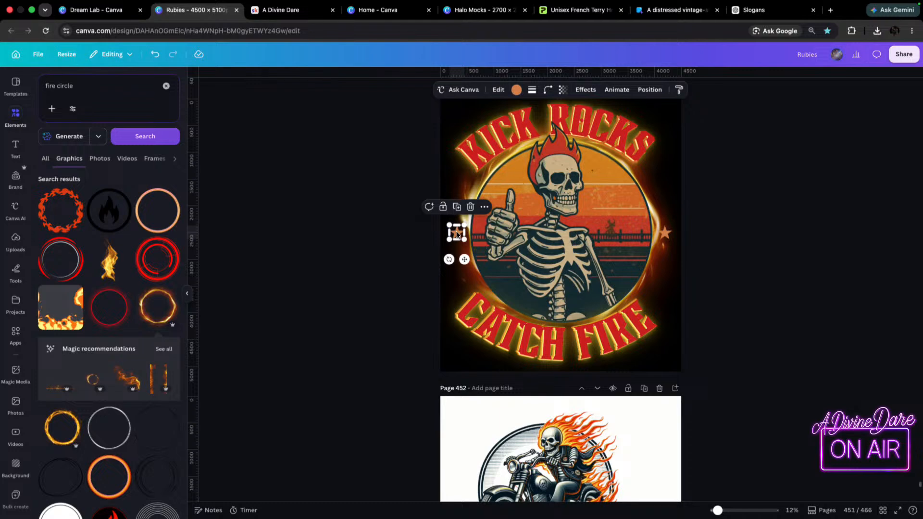
left_click(82, 91)
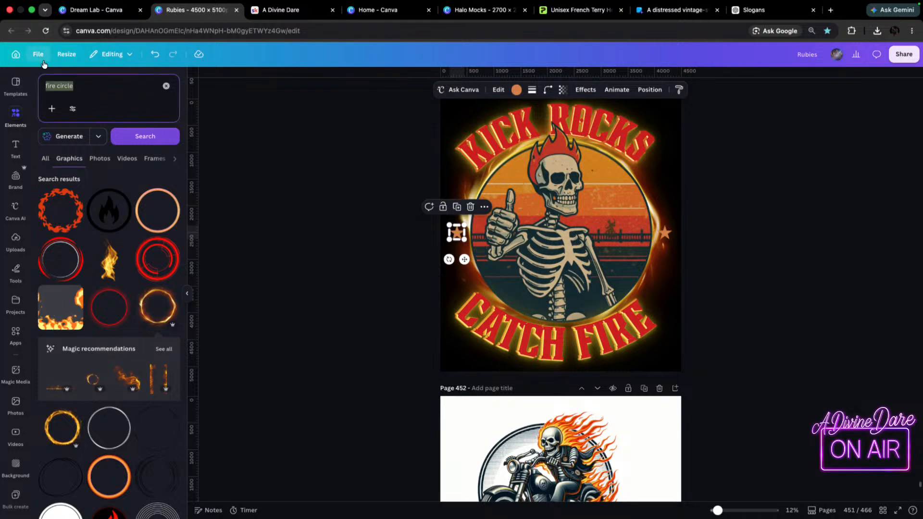
key("BackSpace")
type("di")
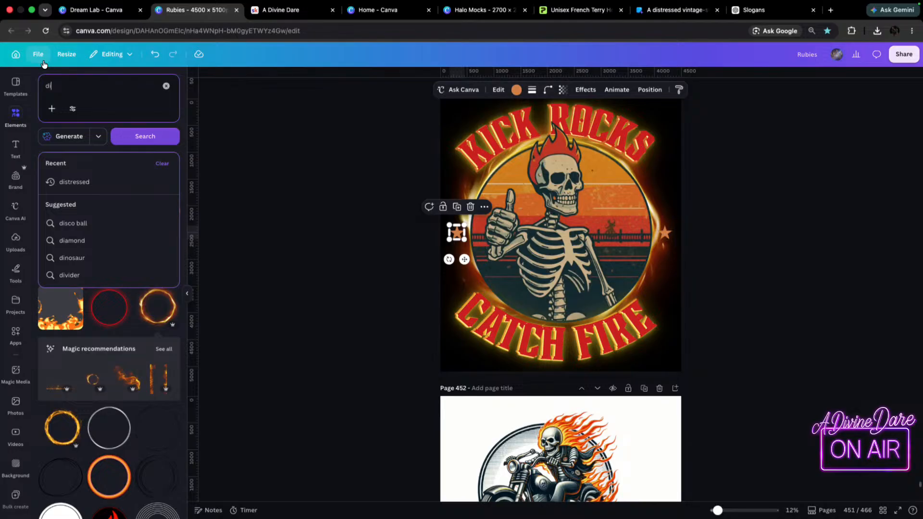
type("stressed")
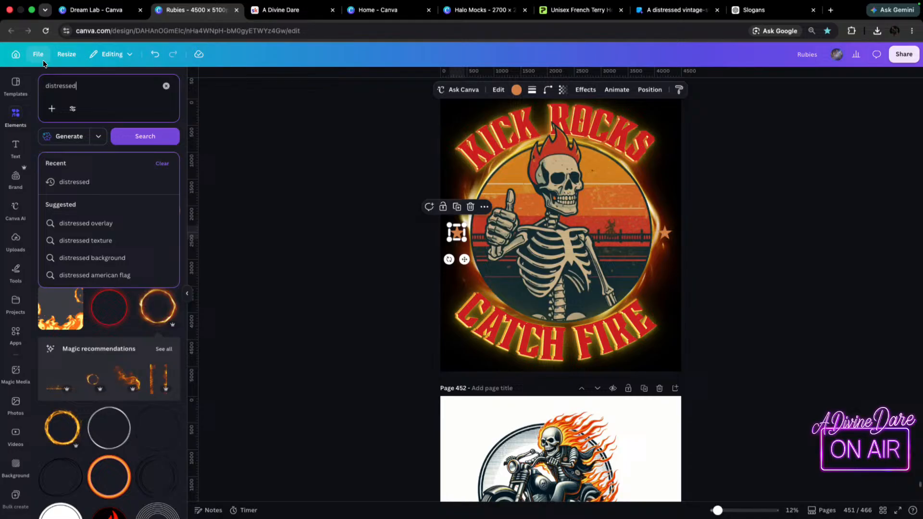
key("BackSpace")
left_click(833, 221)
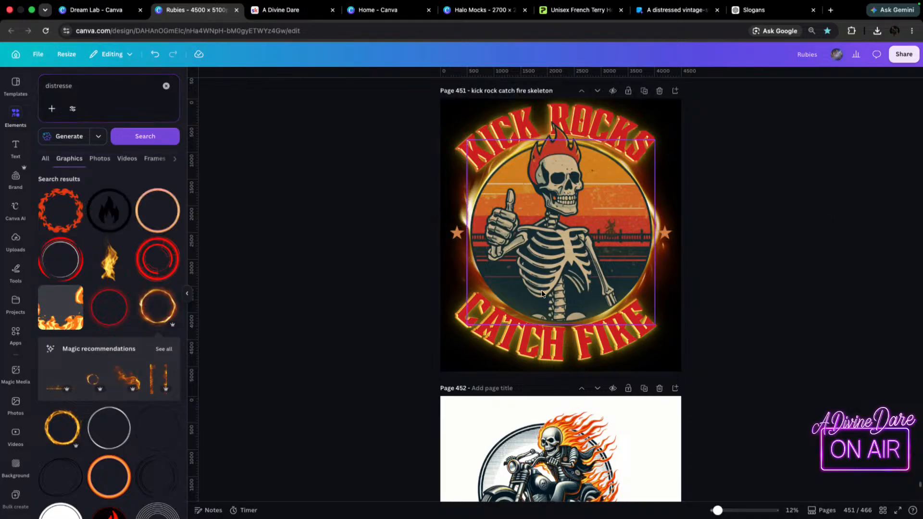
Try deleting both small orange stars beside the circle, and undo the deletions.
left_click(458, 232)
key("Delete")
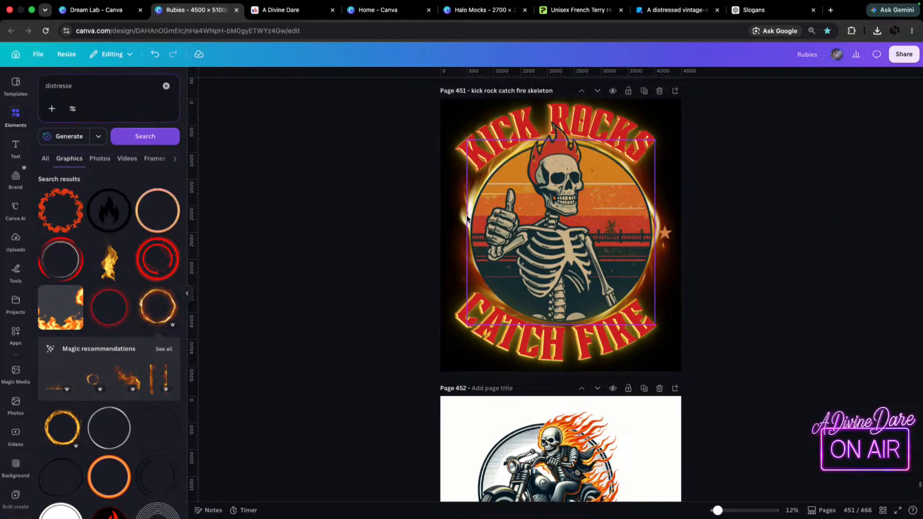
left_click(665, 234)
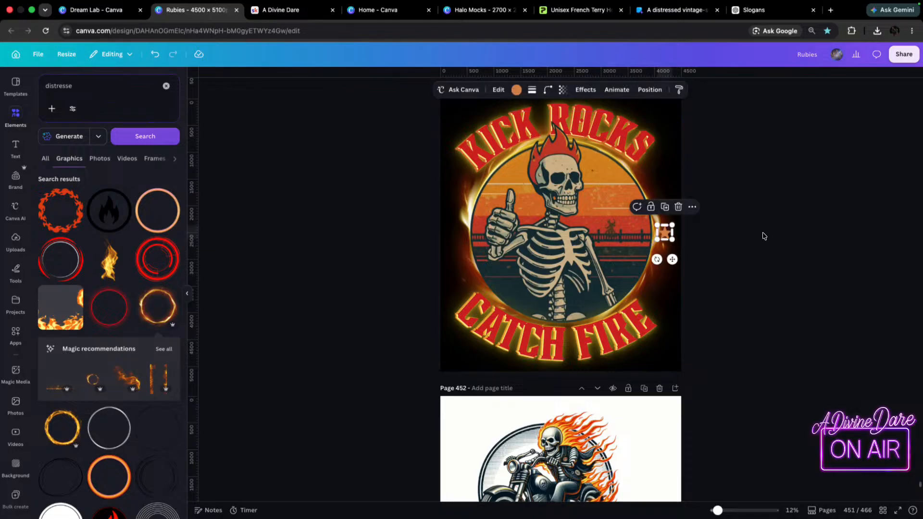
key("Delete")
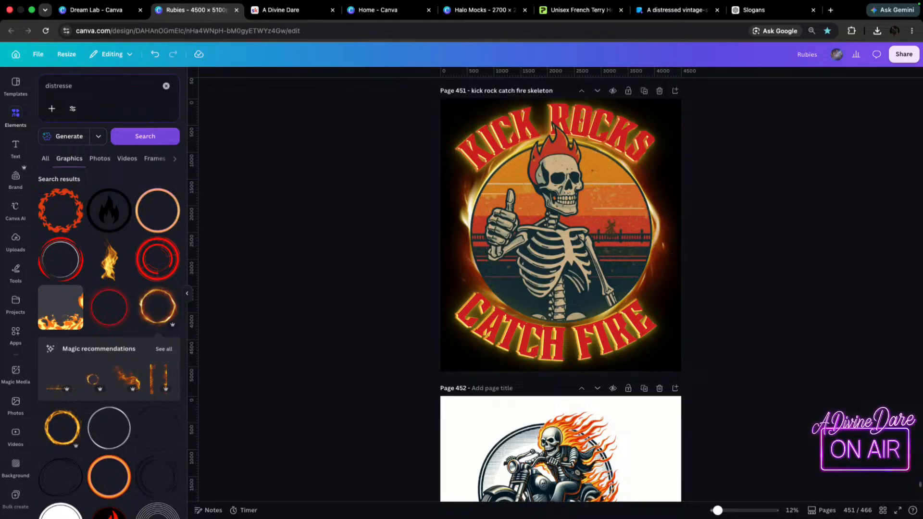
key("super+z")
key("super+z")
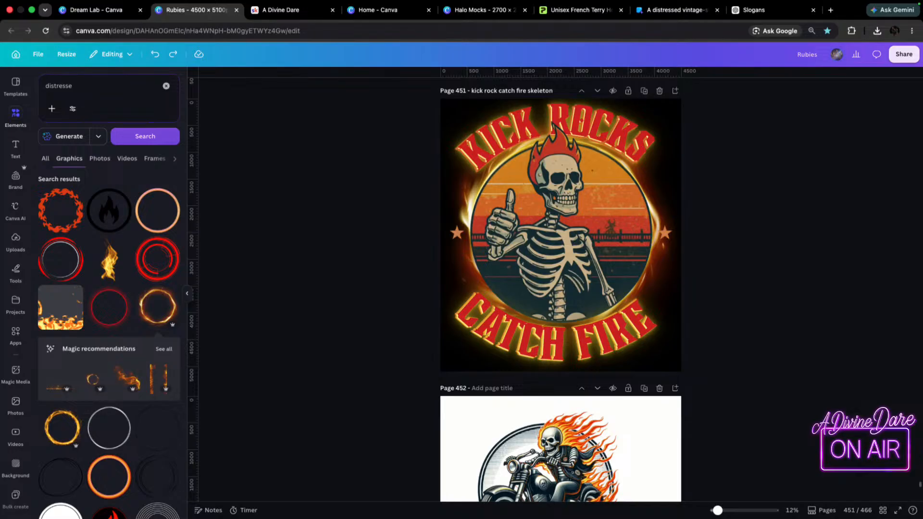
Complete the graphics search as "distressed star" and run it.
left_click(90, 88)
type("d star")
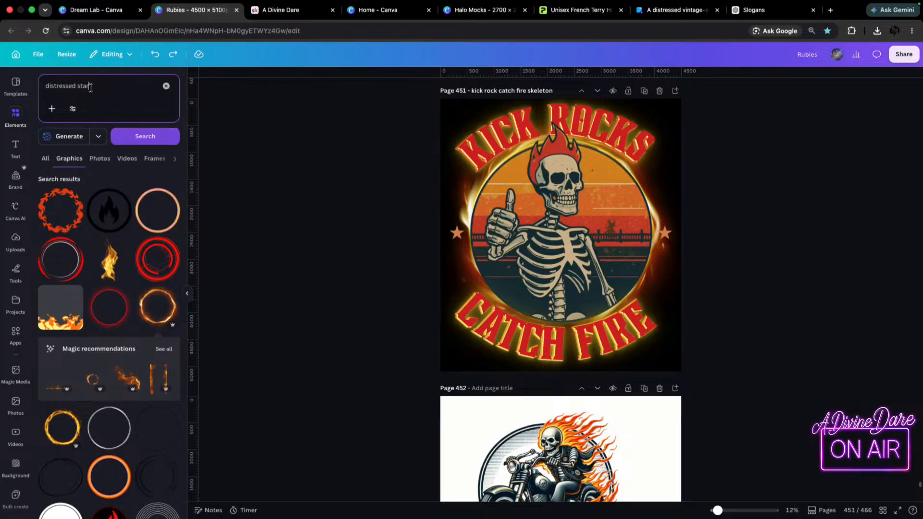
key("Return")
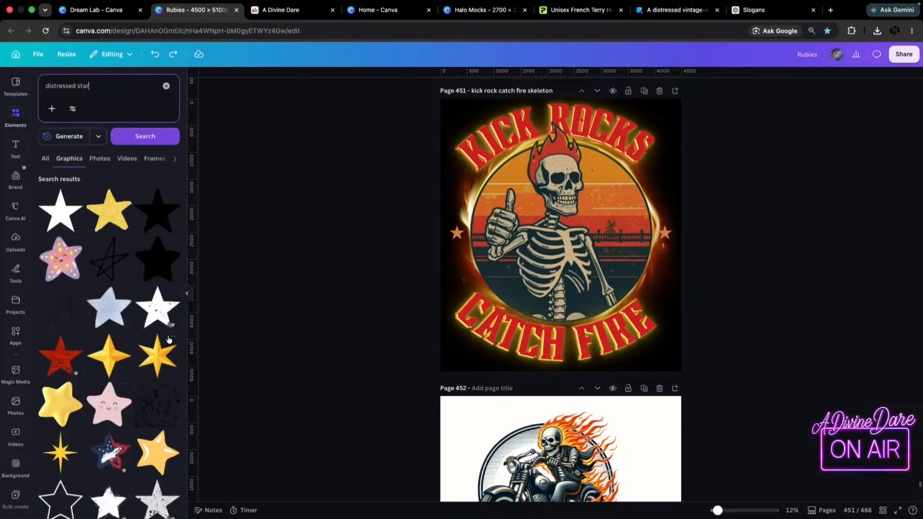
Try the plain black star on the page, delete it, and add the solid grunge star instead.
left_click(158, 216)
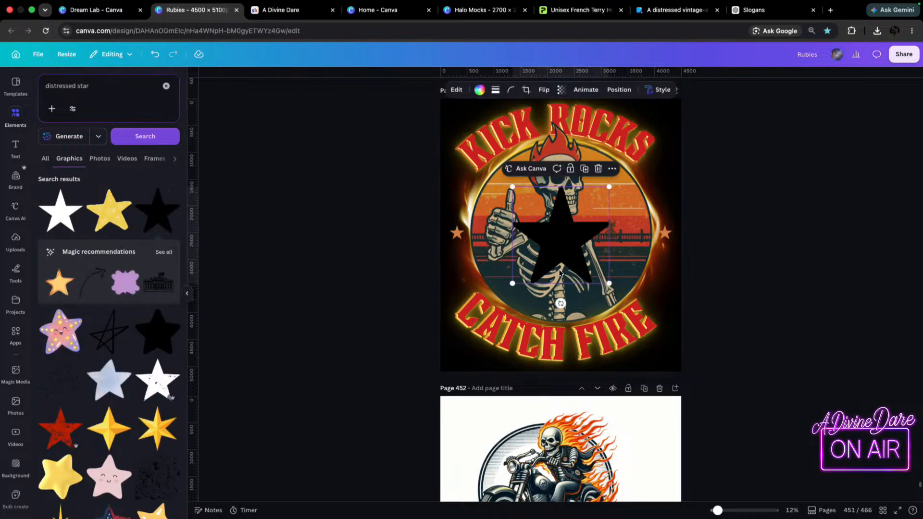
key("Delete")
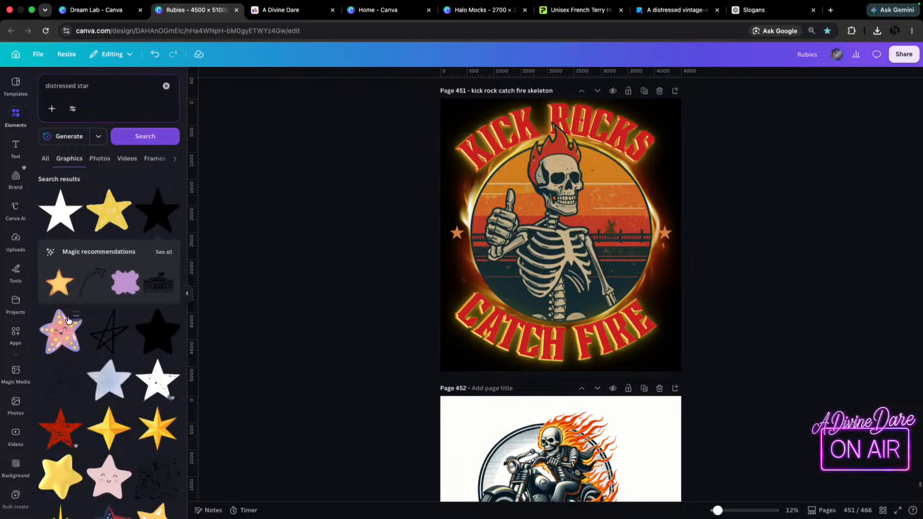
scroll(151, 462, "down", 6)
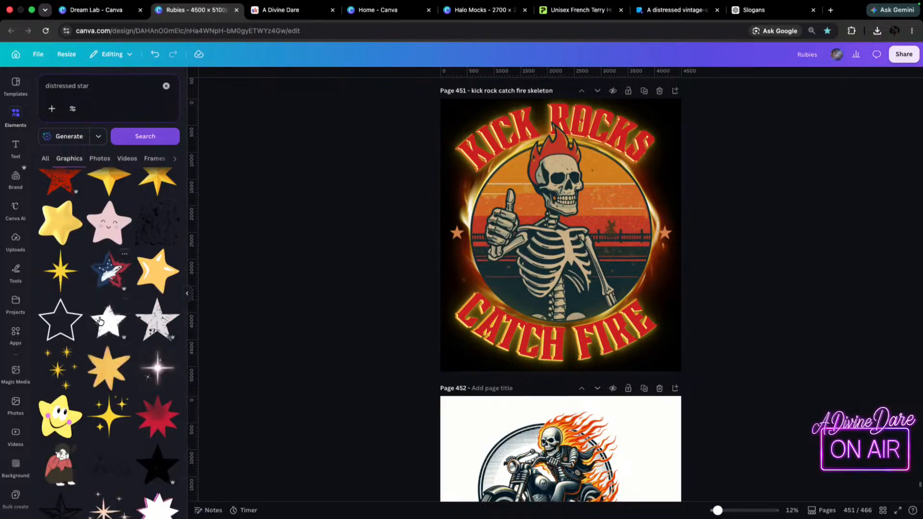
left_click(149, 435)
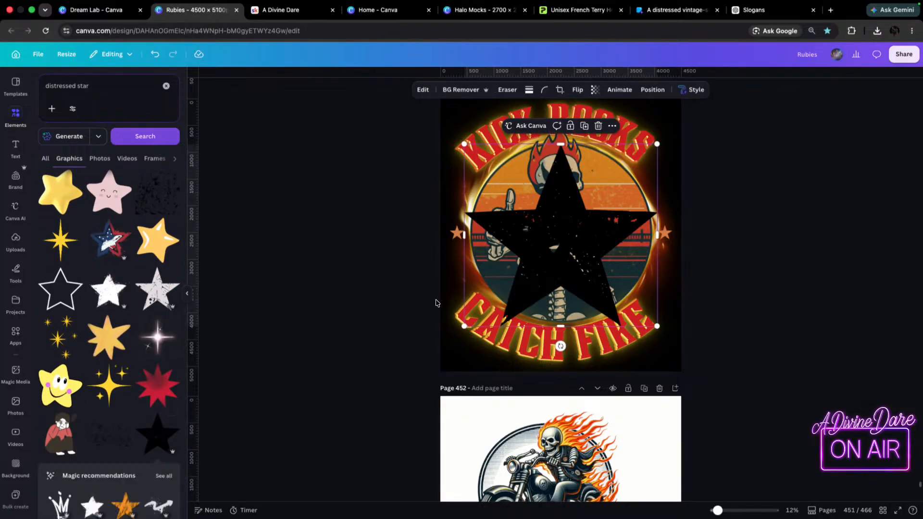
Delete the orange star left of the circle, shrink the grunge star to a similar size and move it above the skeleton's thumb.
left_click(454, 233)
key("Delete")
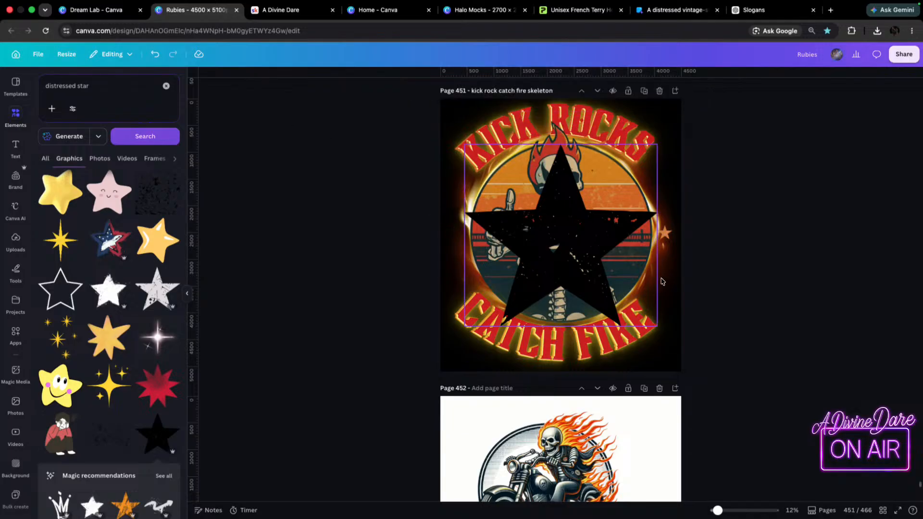
left_click(616, 234)
left_click_drag(658, 144, 461, 237)
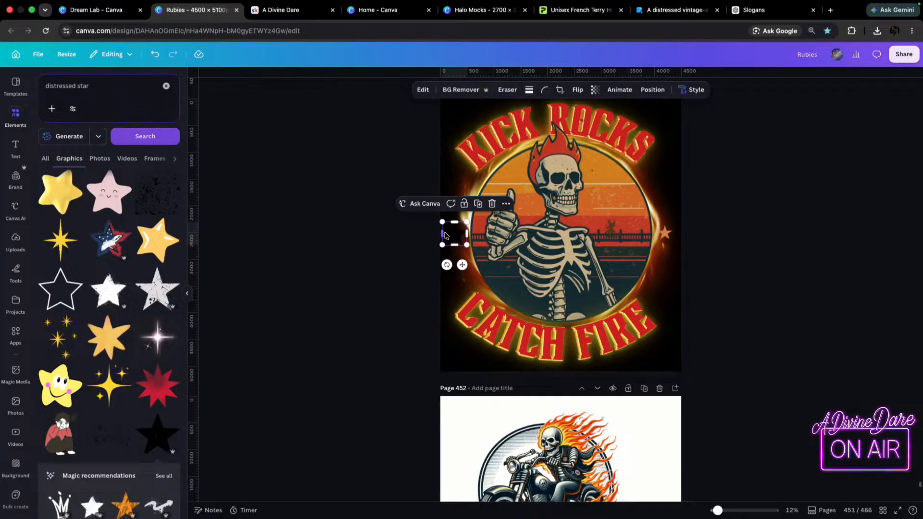
left_click_drag(458, 239, 518, 208)
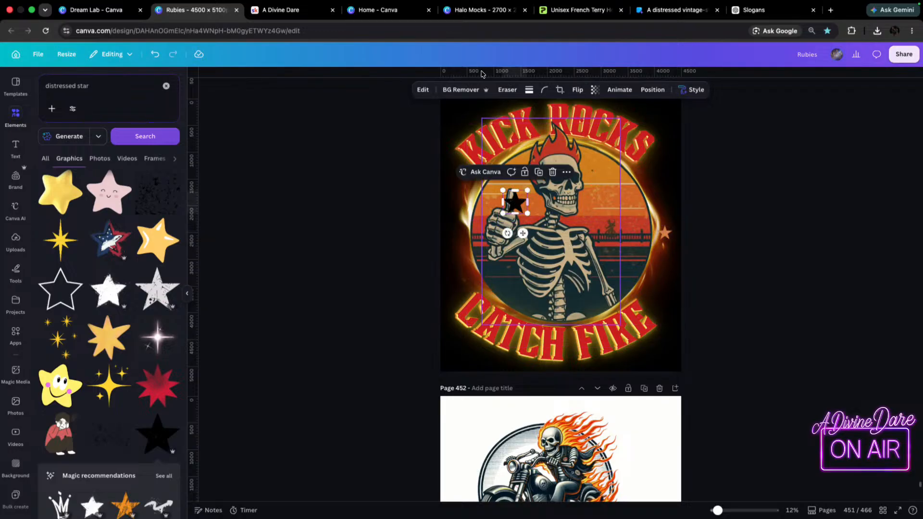
Move the remaining orange star up along the circle's right side and place the small grunge star over it.
left_click_drag(665, 233, 669, 183)
left_click_drag(524, 197, 665, 193)
left_click(667, 189)
left_click(630, 185)
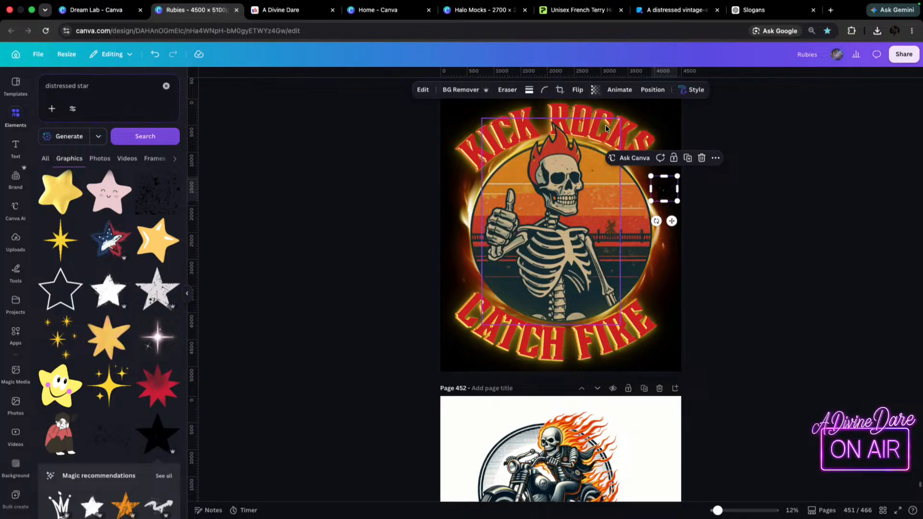
Move the grunge star off the orange star onto the circle's right edge, and delete the orange star.
left_click(595, 90)
mouse_move(615, 126)
left_mouse_down()
mouse_move(593, 127)
mouse_move(628, 128)
left_mouse_up()
left_click_drag(656, 196, 636, 215)
left_click(671, 194)
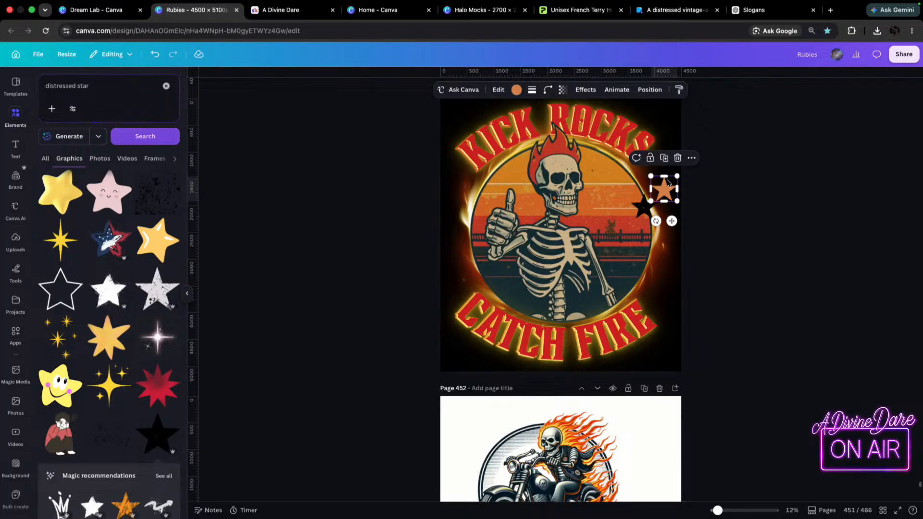
key("Delete")
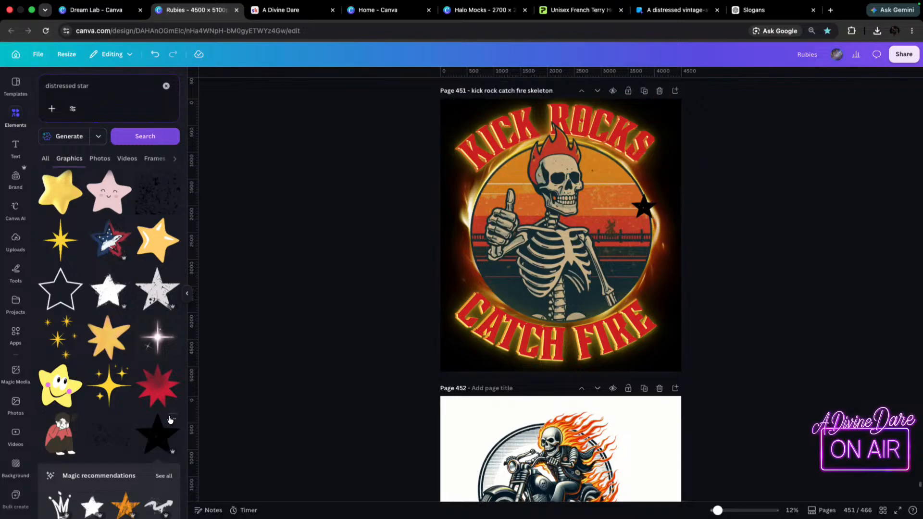
Look through graphics similar to the solid grunge star and return to the "distressed star" results.
left_click(174, 418)
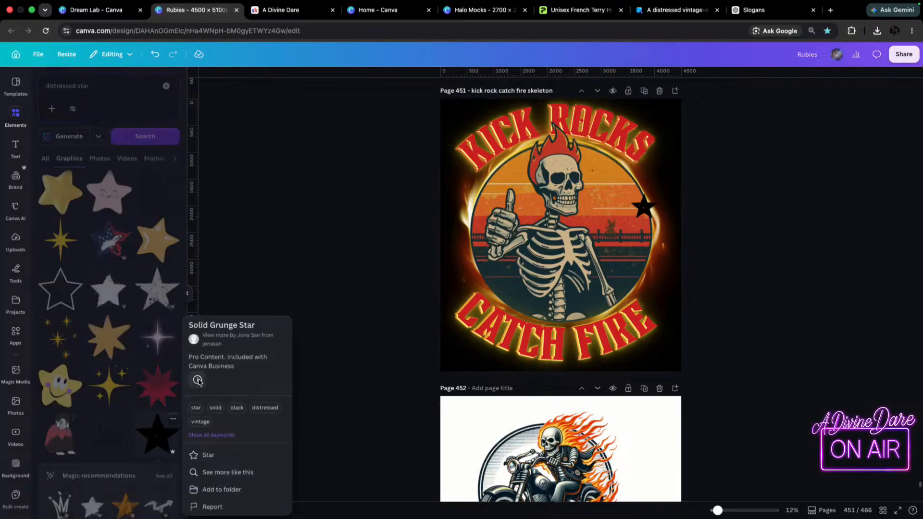
left_click(236, 476)
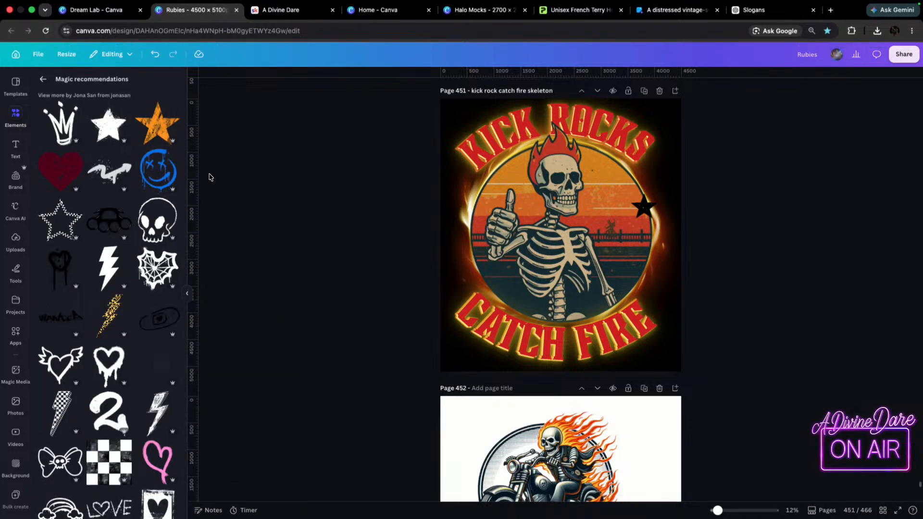
left_click(43, 78)
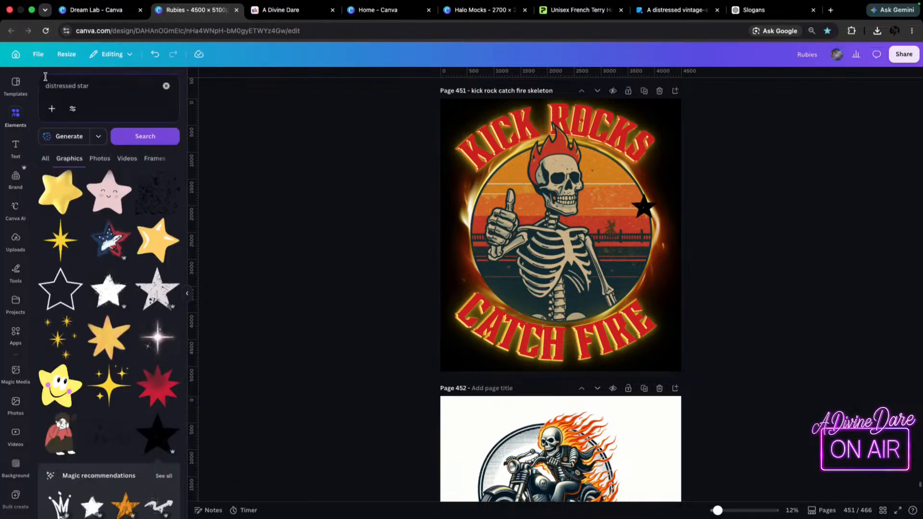
Add the black distressed star-in-a-circle graphic to the page and delete the small grunge star.
scroll(154, 276, "down", 10)
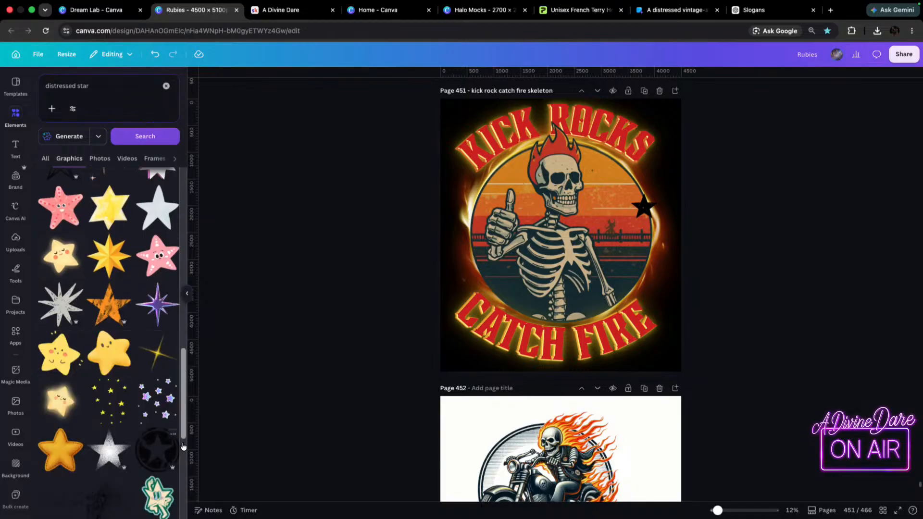
left_click(169, 455)
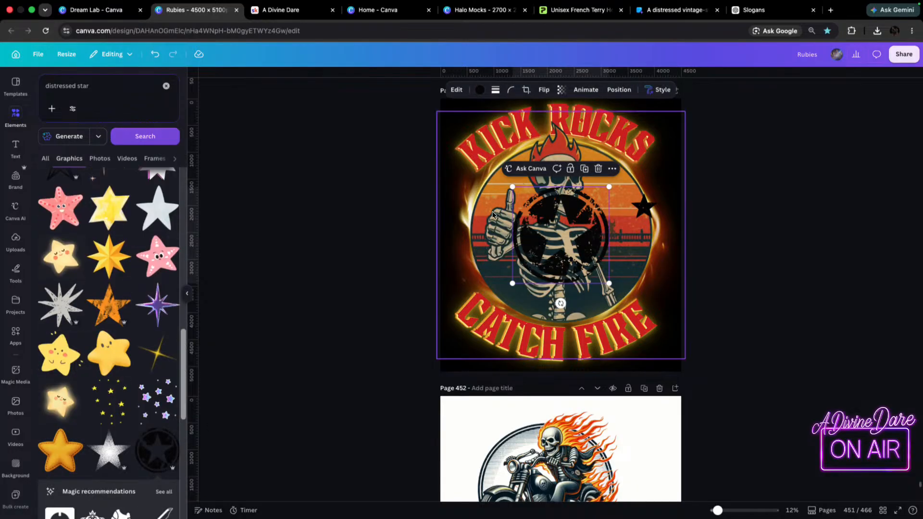
left_click(649, 211)
key("Delete")
Recolor the circled distressed star graphic with the red sampled from the sunset artwork.
left_click(539, 245)
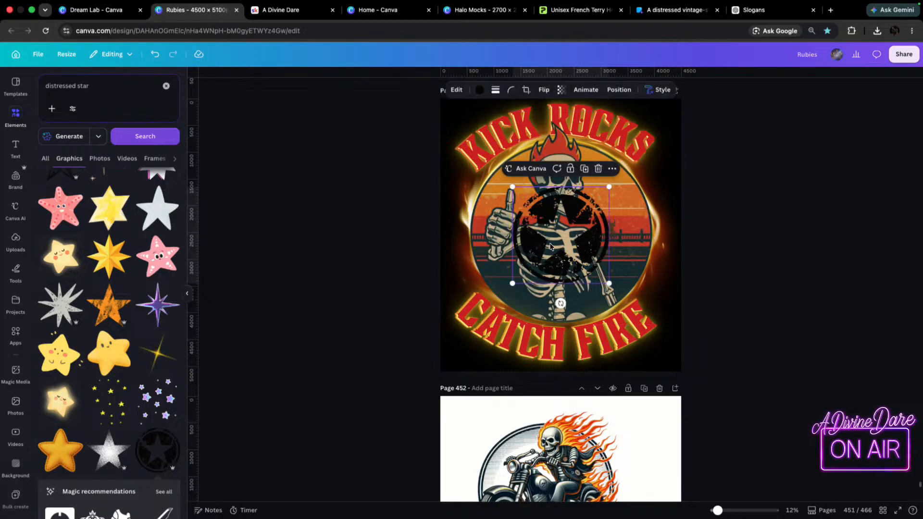
left_click(481, 90)
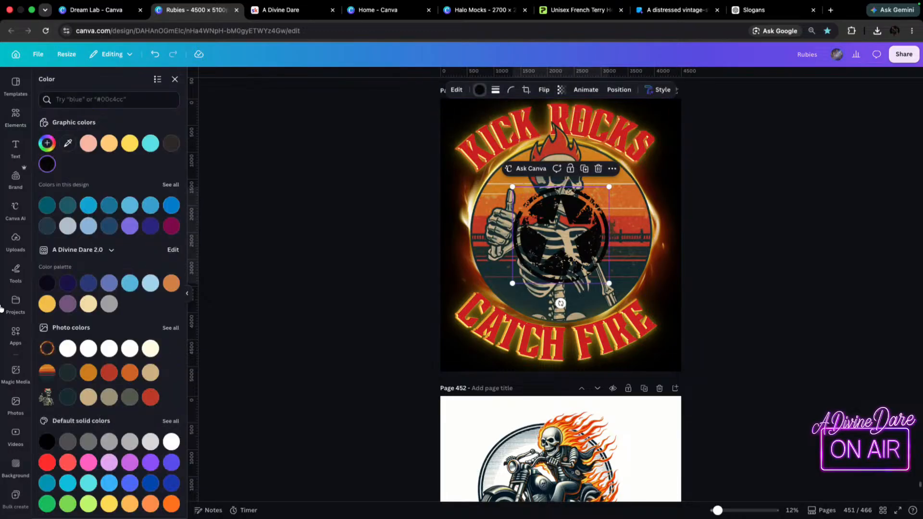
left_click(76, 144)
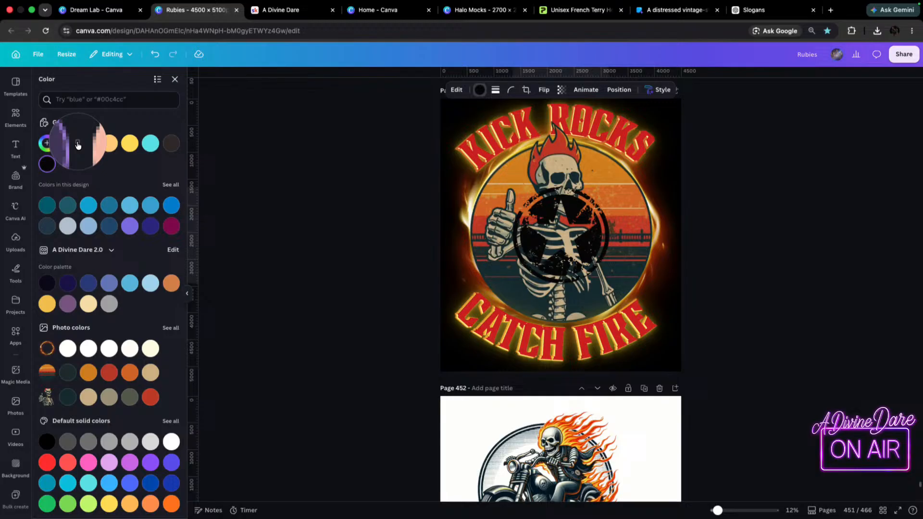
left_click(482, 229)
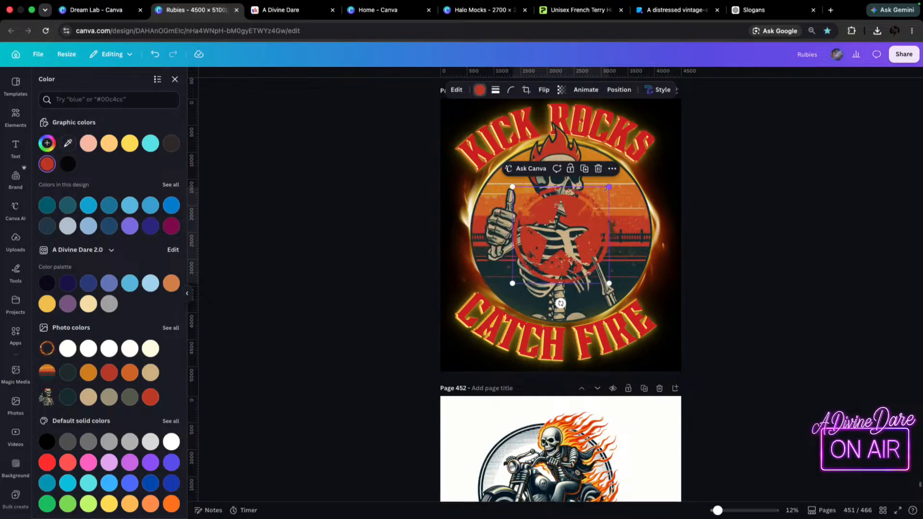
Shrink the red circled star to a small accent and place it just outside the circle's right edge.
left_click_drag(609, 186, 676, 221)
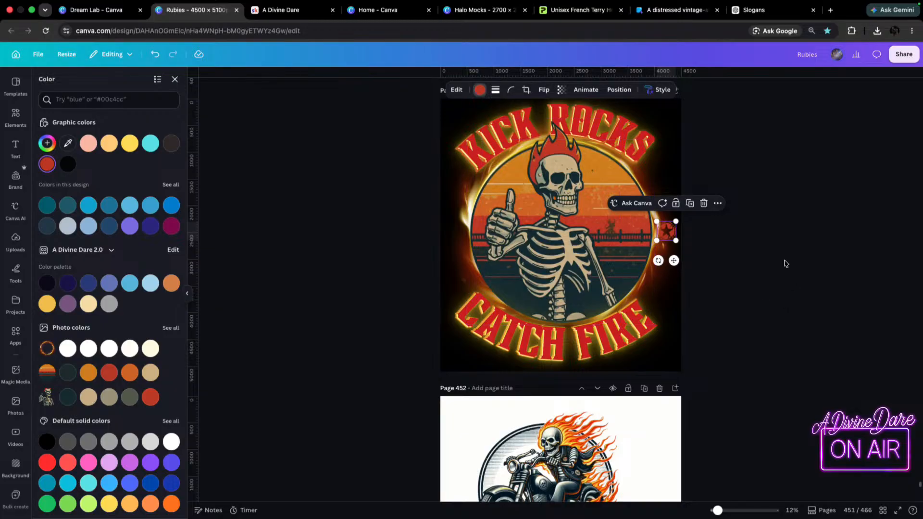
left_click(795, 288)
left_click(670, 235)
left_click_drag(676, 222, 664, 229)
left_click(709, 238)
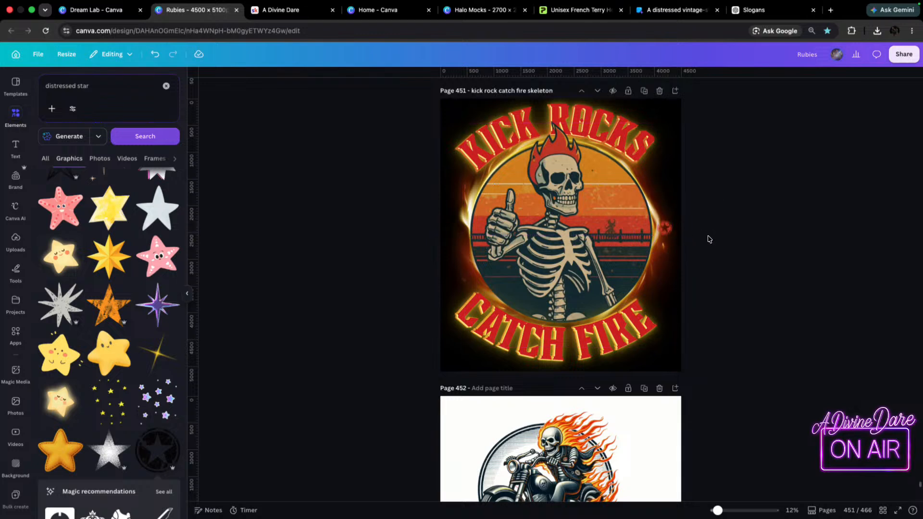
Duplicate the small red circled star and place the copy outside the circle's left edge.
left_click(664, 234)
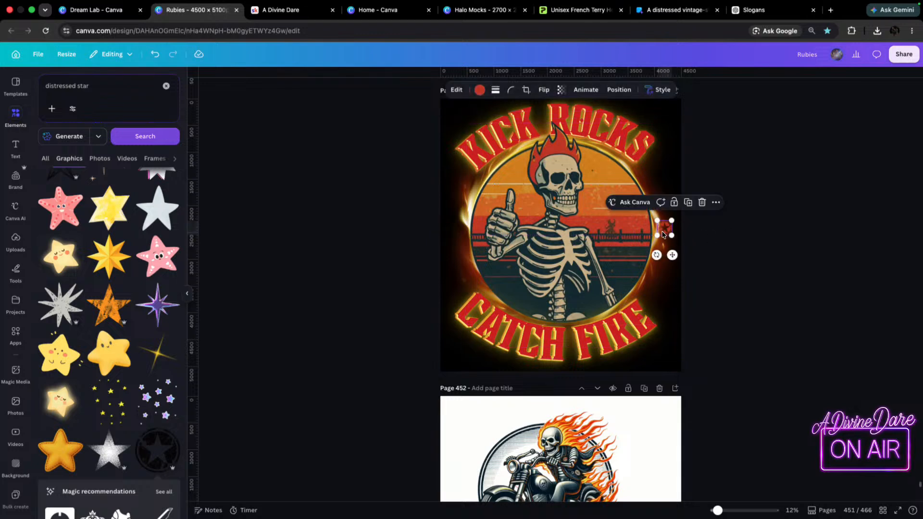
key("super+d")
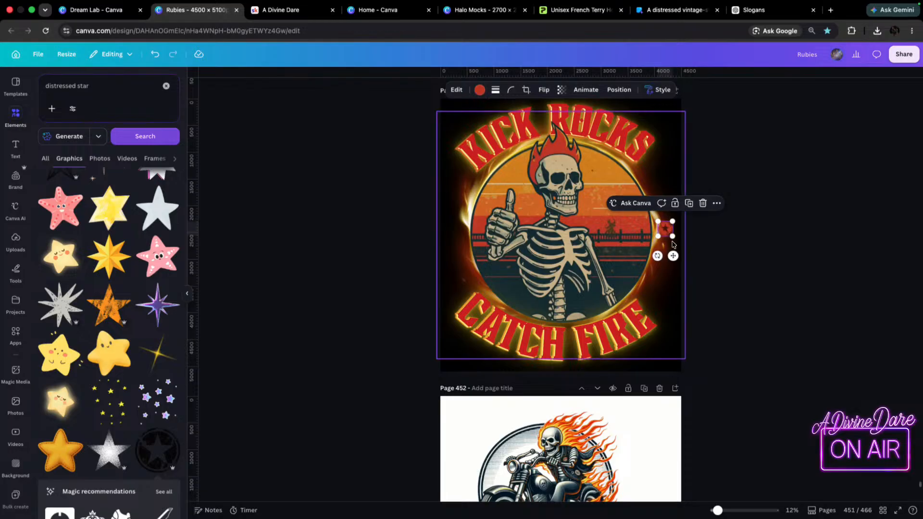
left_click_drag(664, 230, 455, 234)
left_click(861, 303)
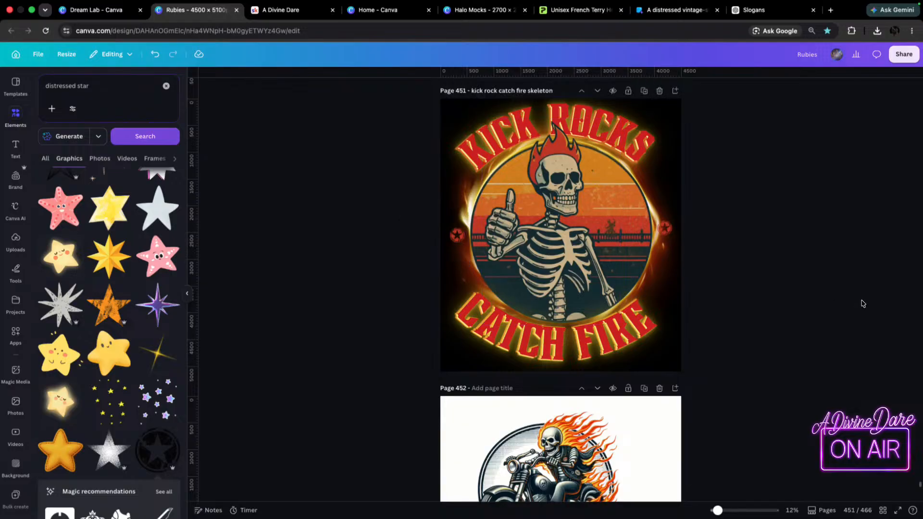
Recolor both small circled stars with the darker orange from the sunset photo's colors.
left_click(457, 235)
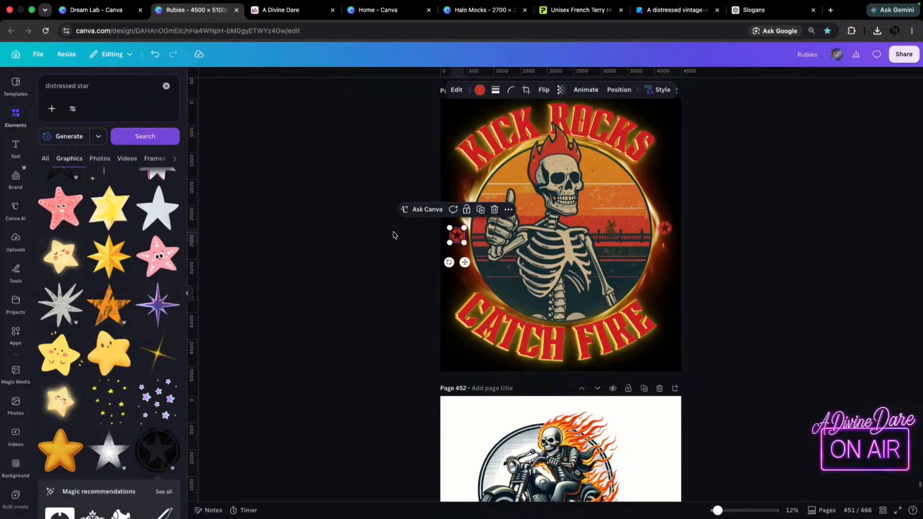
left_click(479, 90)
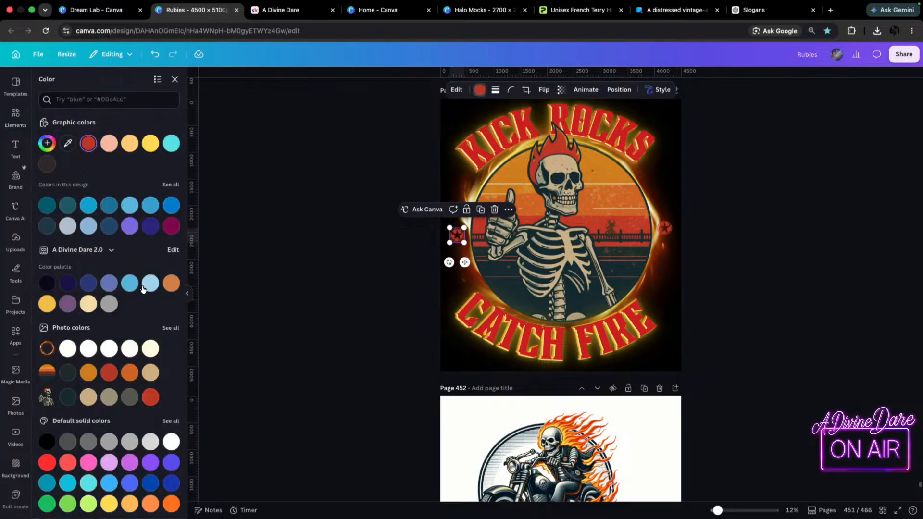
left_click(186, 293)
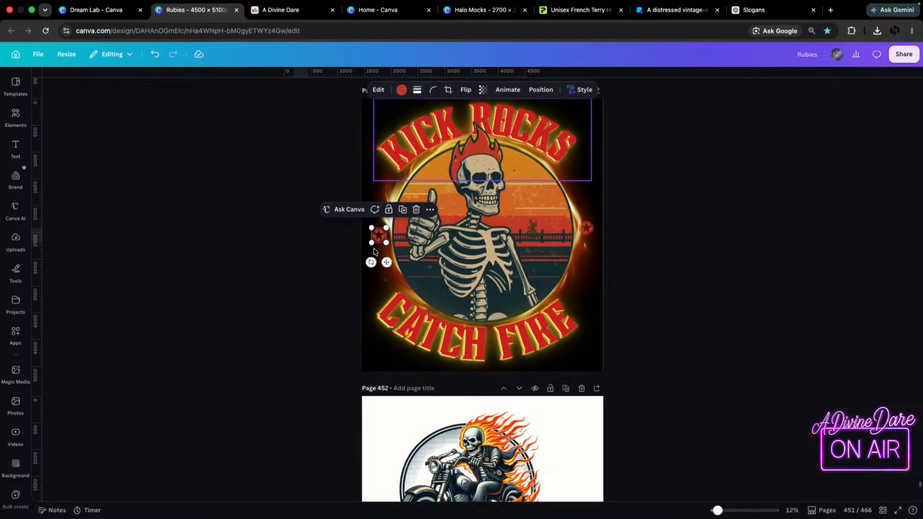
left_click(405, 91)
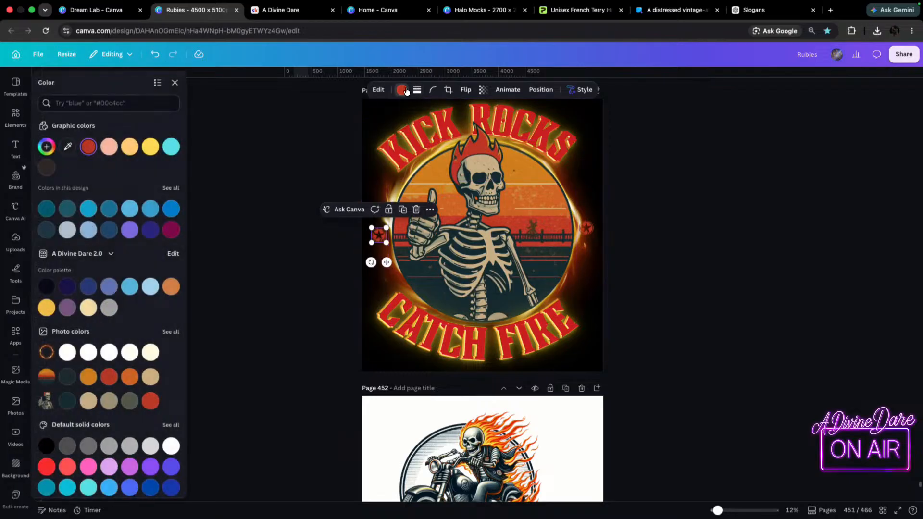
left_click(85, 380)
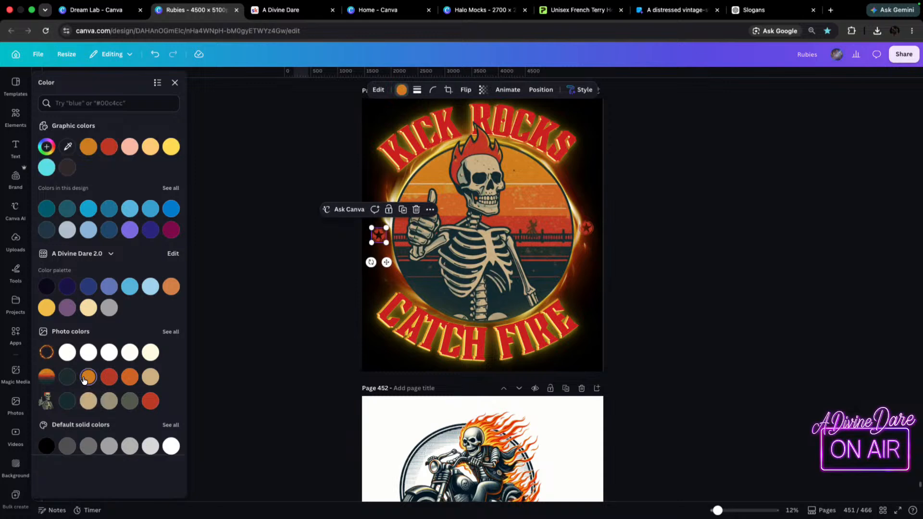
left_click(130, 382)
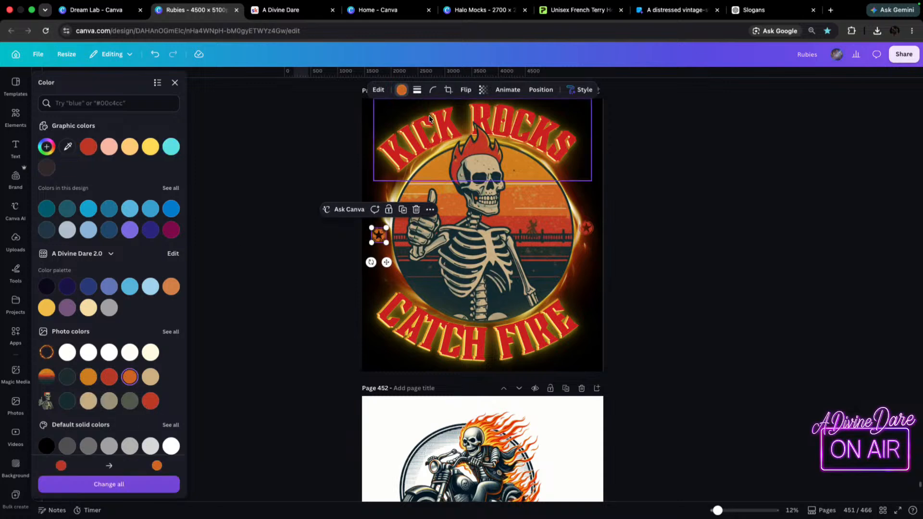
left_click(585, 232)
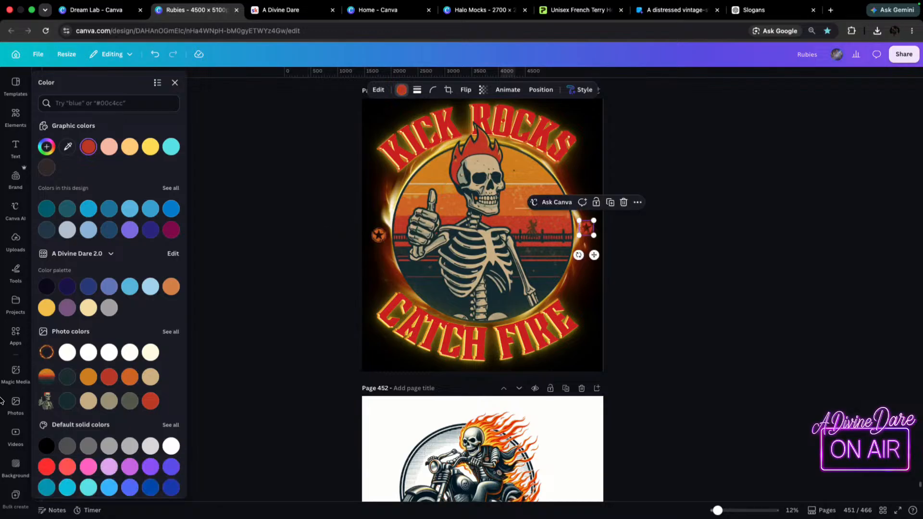
left_click(137, 377)
left_click(698, 294)
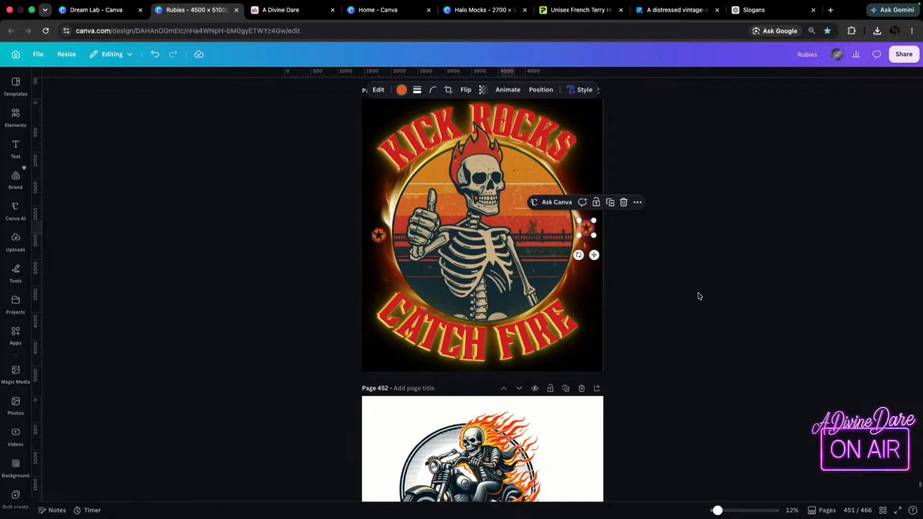
left_click(703, 291)
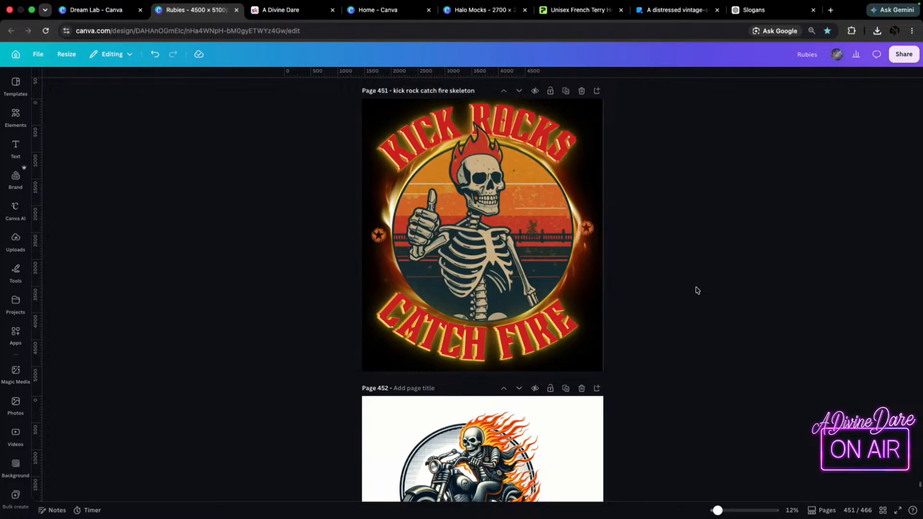
Delete both small circled stars from the page 451 design.
left_click(383, 232)
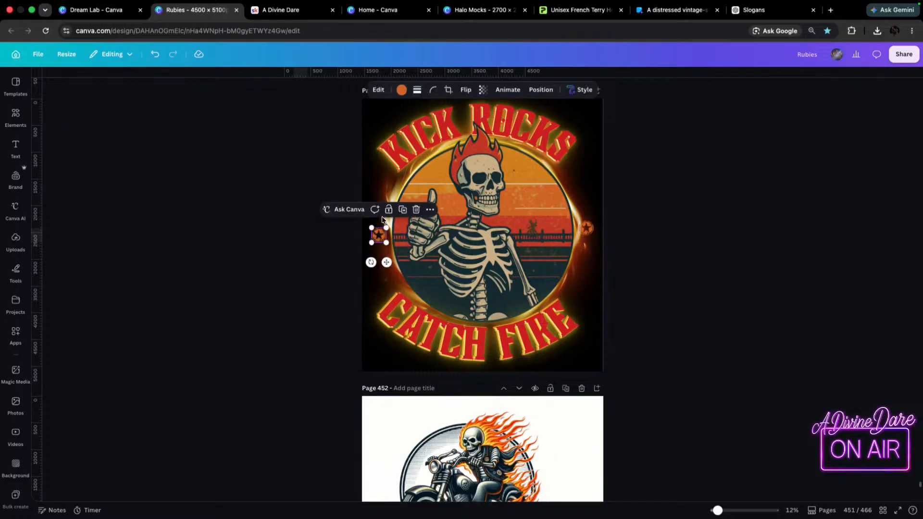
key("Delete")
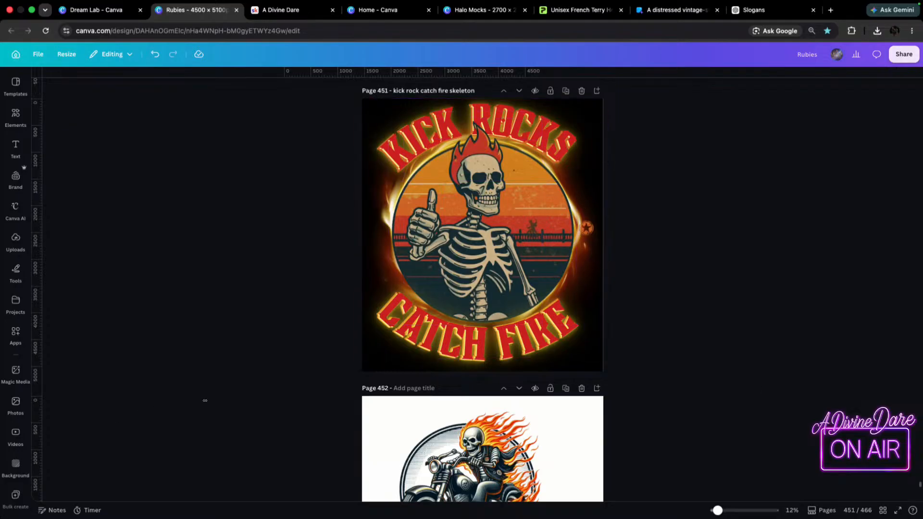
left_click(586, 229)
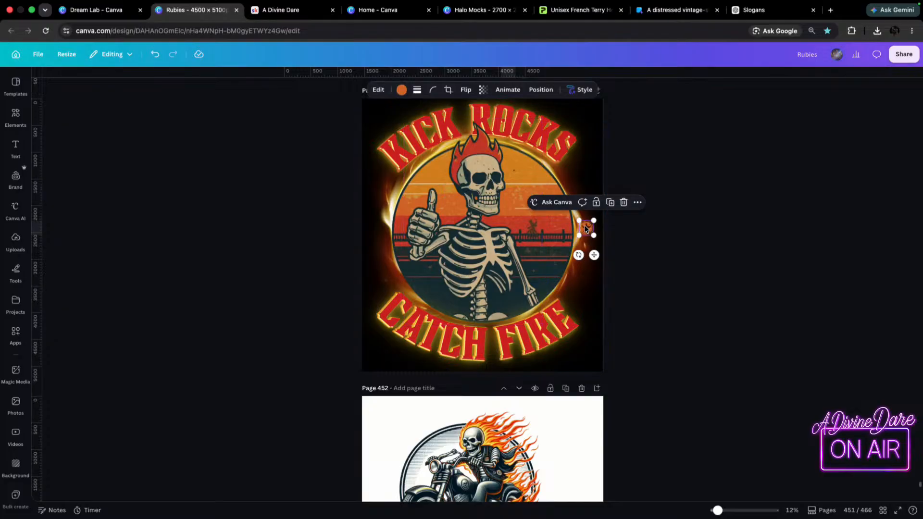
key("Delete")
Add the speckled halftone star from the "distressed star" results and recolor it with the sunset photo's darker orange.
left_click(15, 117)
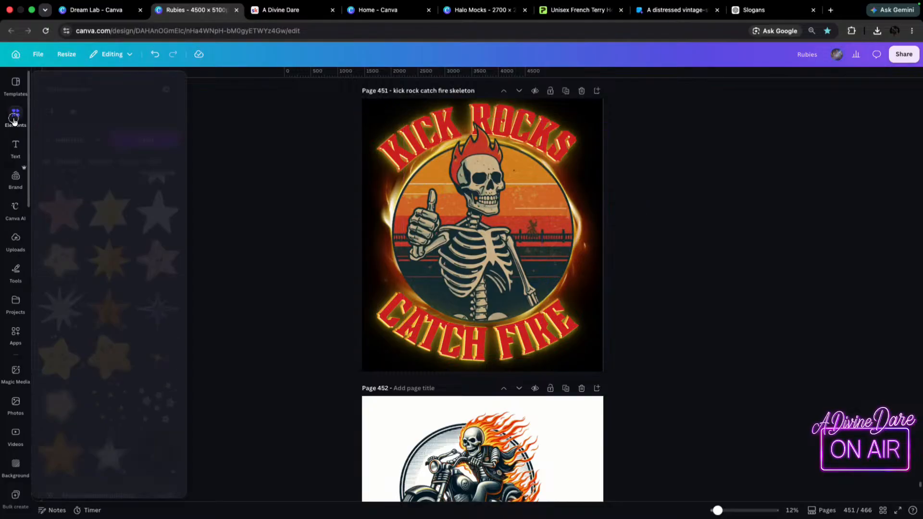
scroll(120, 279, "down", 4)
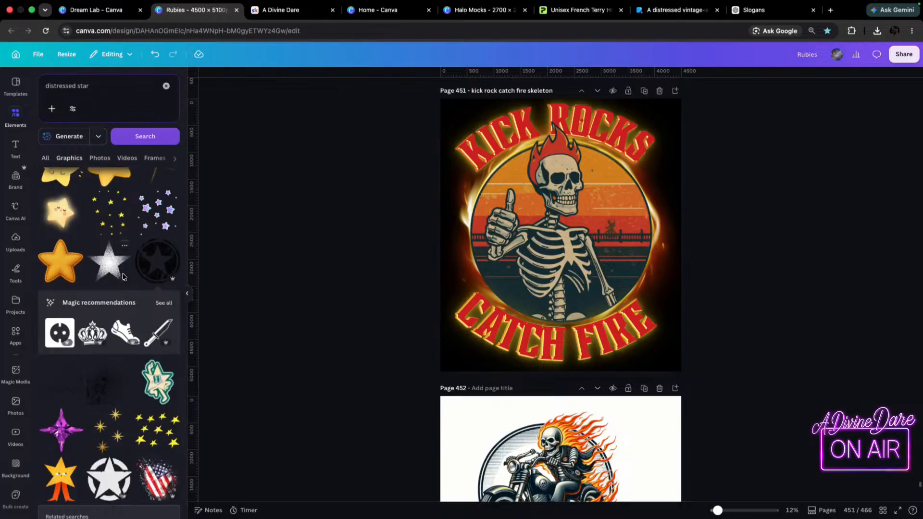
left_click(110, 266)
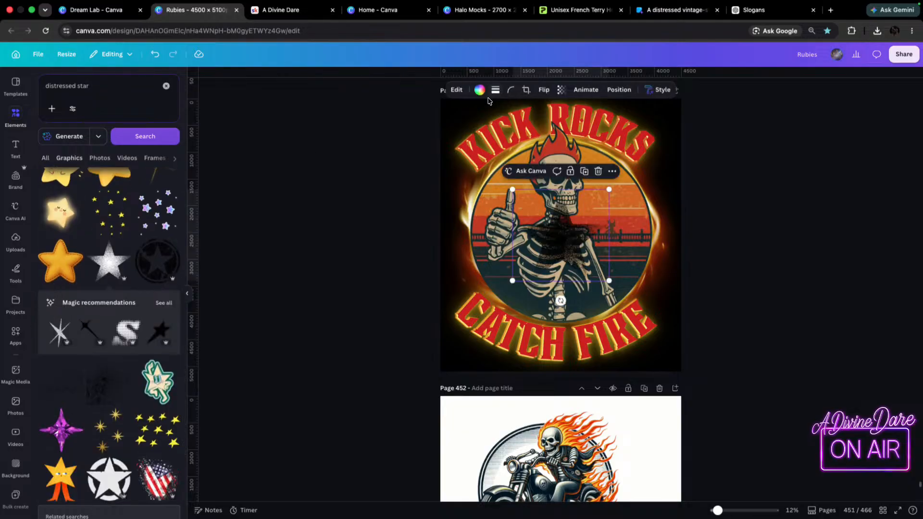
left_click(479, 90)
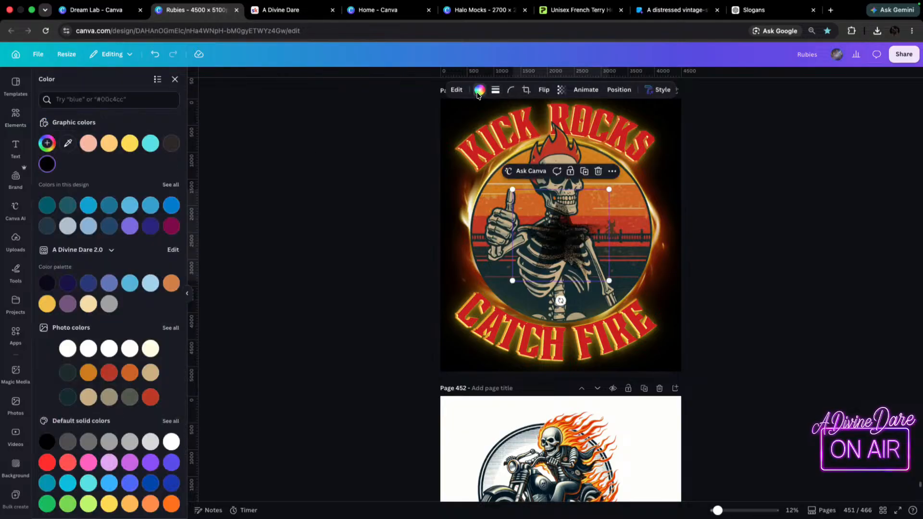
left_click(130, 373)
Shrink the orange speckled star and place it just outside the circle's right edge, leaving no star on the left side.
left_click_drag(609, 191, 455, 235)
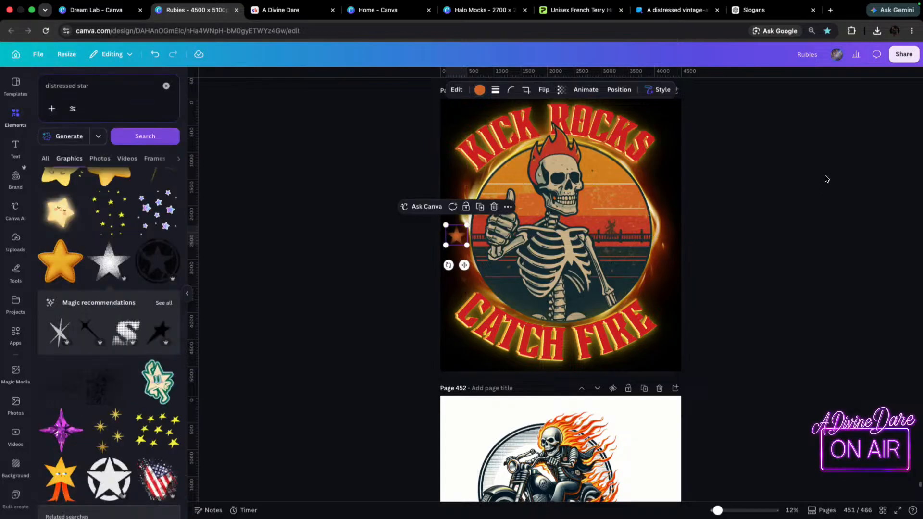
left_click(808, 162)
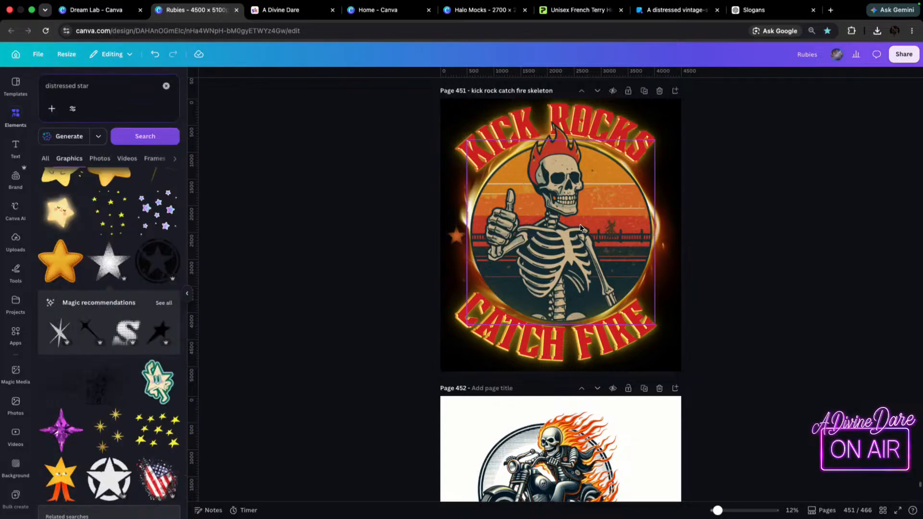
left_click(455, 239)
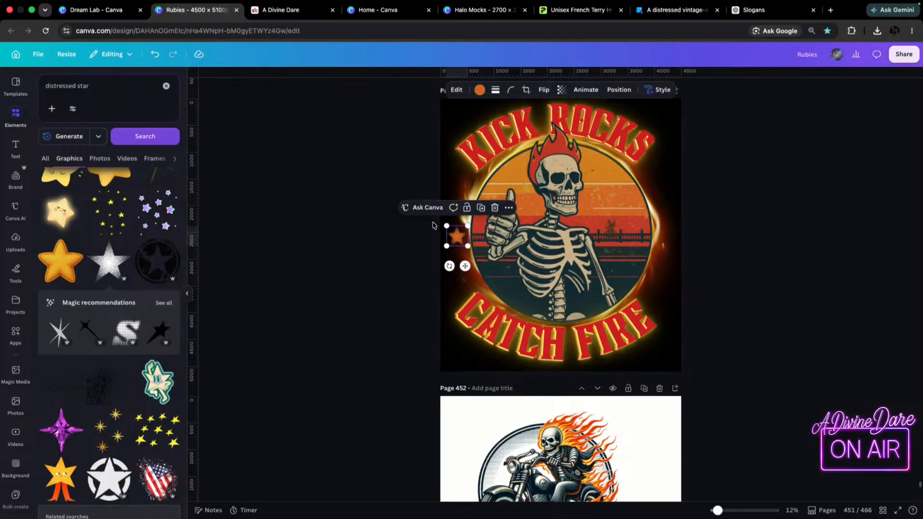
left_click_drag(464, 240, 666, 232)
left_click(456, 236)
key("Delete")
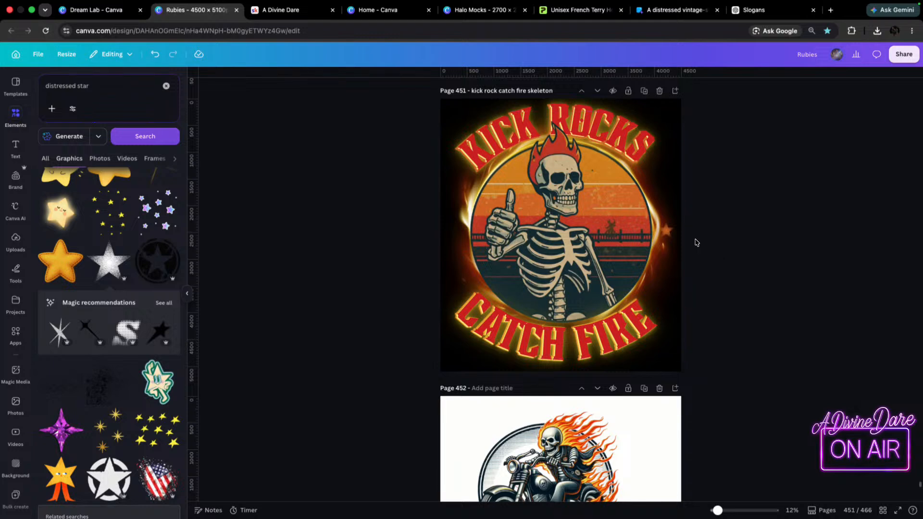
Duplicate the small orange star and place the copy outside the circle's left edge, level with the right one.
left_click(671, 233)
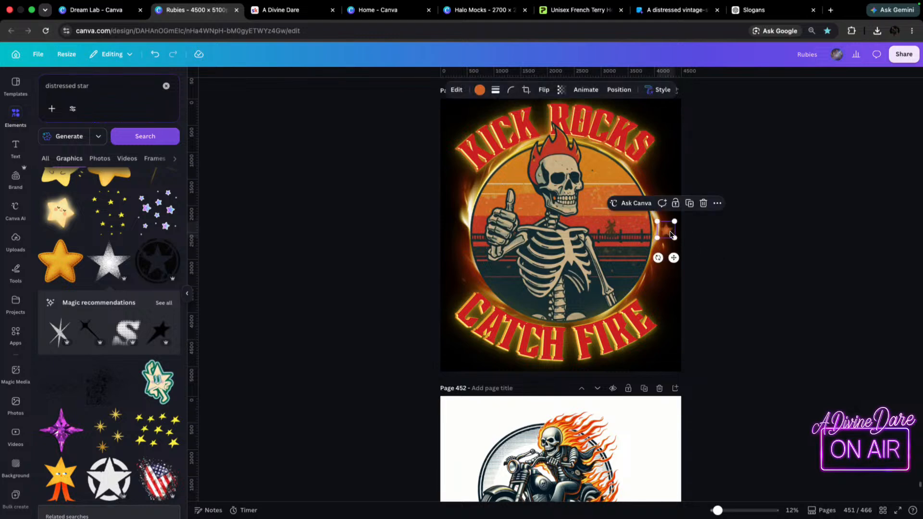
left_click_drag(671, 234, 672, 234)
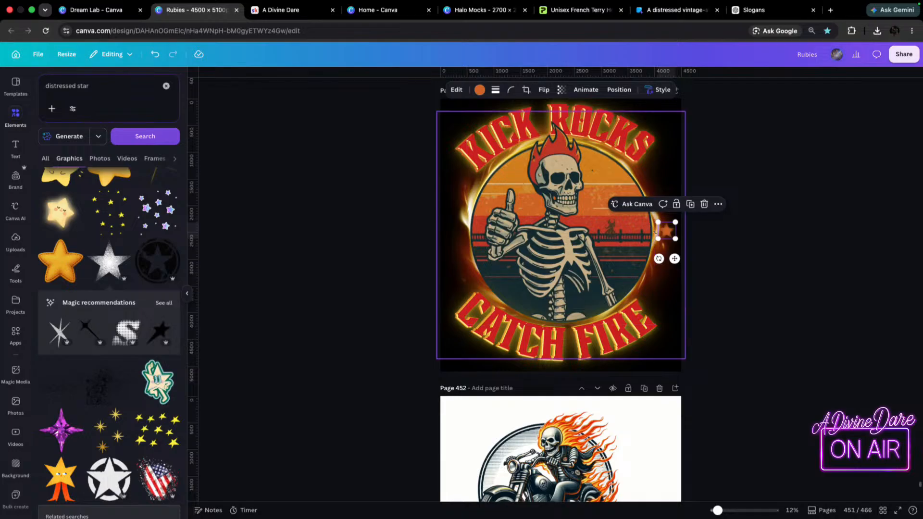
left_click_drag(675, 234, 455, 236)
left_click_drag(455, 236, 456, 227)
left_click(834, 247)
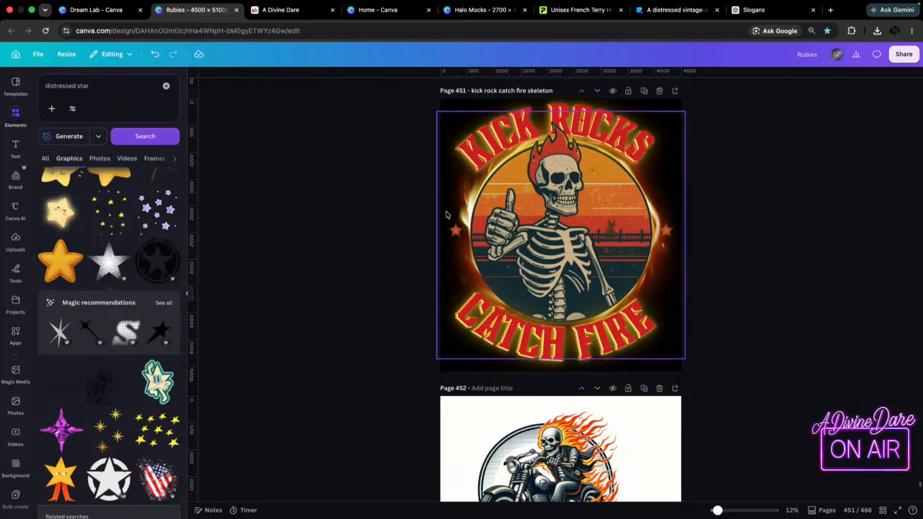
left_click_drag(453, 237, 454, 230)
left_click(801, 270)
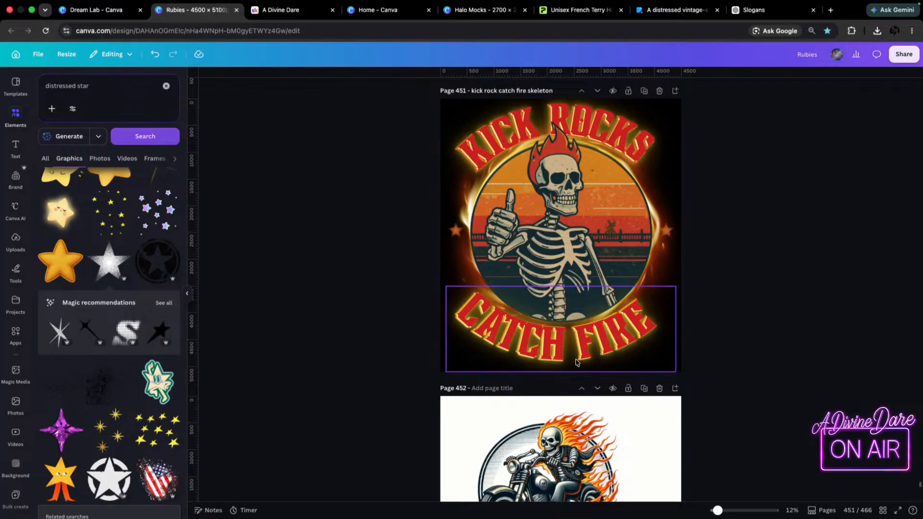
Browse further through the "distressed star" graphics for another star to use beside the circle.
scroll(85, 295, "down", 5)
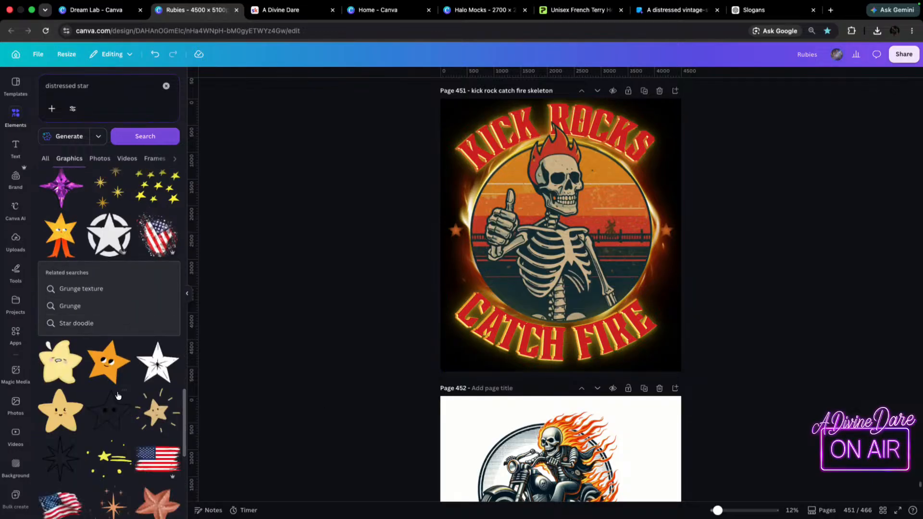
scroll(119, 396, "down", 5)
scroll(109, 503, "down", 3)
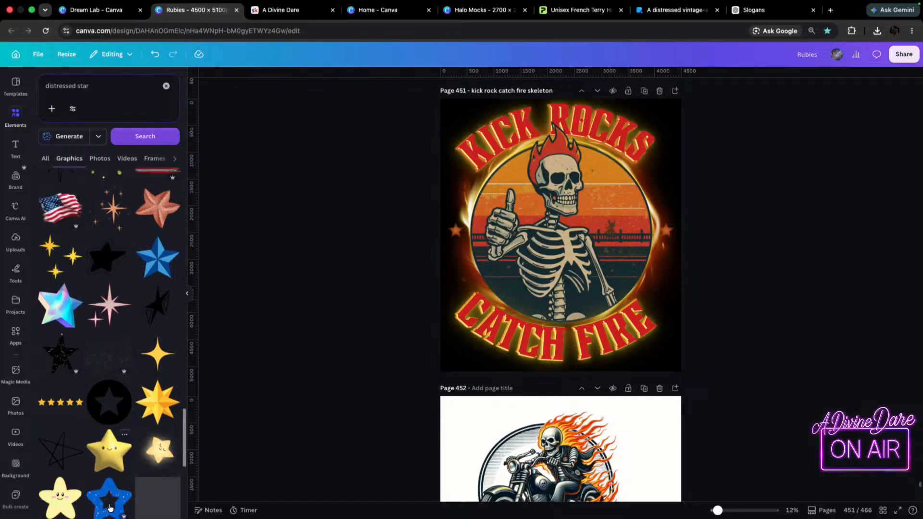
scroll(222, 384, "down", 8)
scroll(158, 396, "up", 8)
scroll(687, 323, "up", 15)
scroll(743, 244, "down", 8)
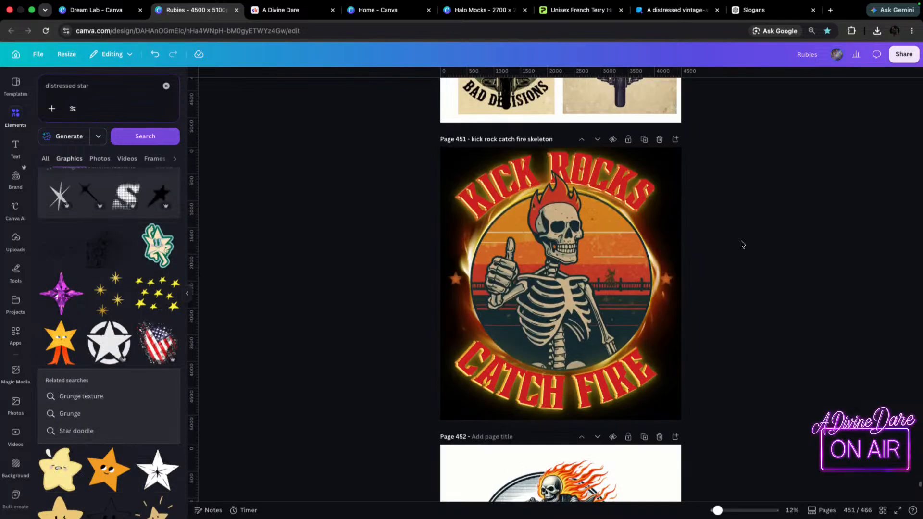
Undo the recent star edits back to the pair of plain orange side stars and delete the large black star over the skeleton.
key("super+z")
key("super+z")
key("super+z")
key("super+z")
key("super+z")
key("super+z")
key("super+z")
key("super+z")
key("super+z")
key("super+z")
key("super+z")
key("super+z")
key("super+z")
key("super+z")
key("super+z")
key("super+z")
key("super+z")
key("super+z")
key("super+z")
key("super+z")
key("super+z")
key("super+z")
key("super+z")
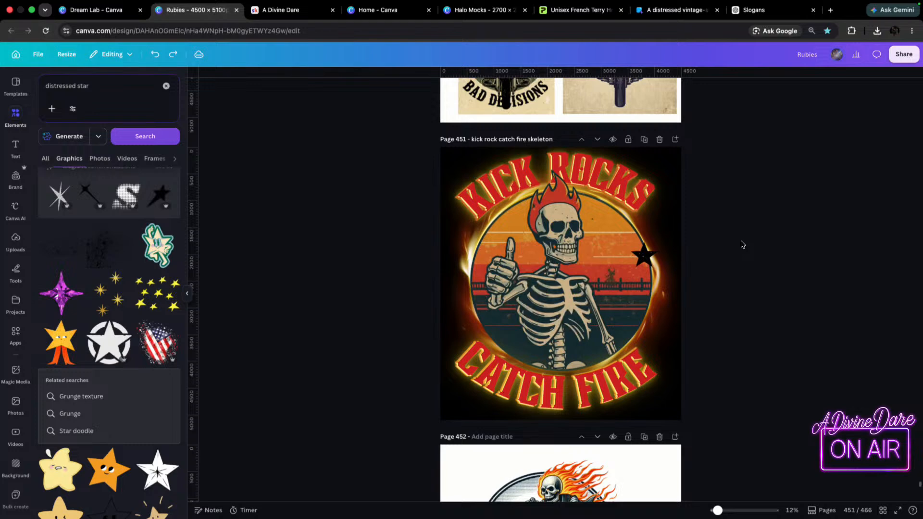
key("super+z")
key("super+z")
key("super+z")
key("super+z")
key("super+z")
key("super+z")
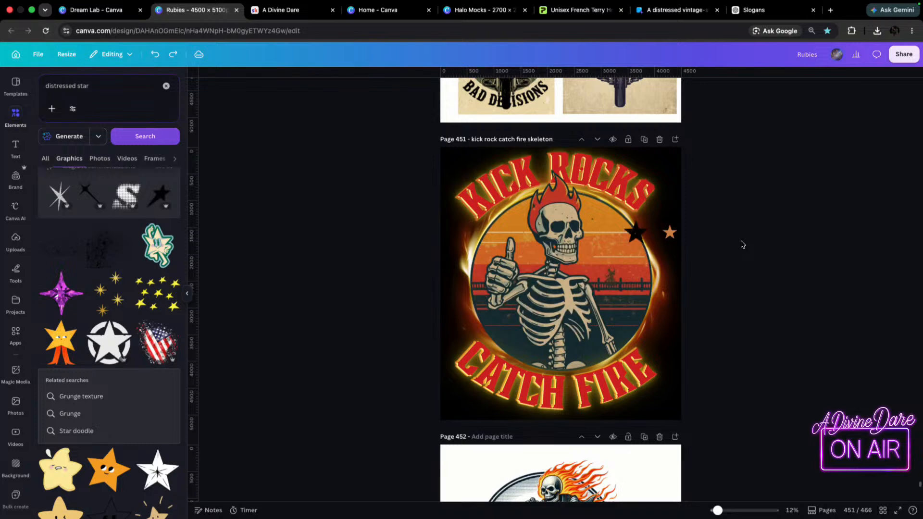
key("super+z")
key("super+z")
key("super+z")
key("super+z")
key("super+z")
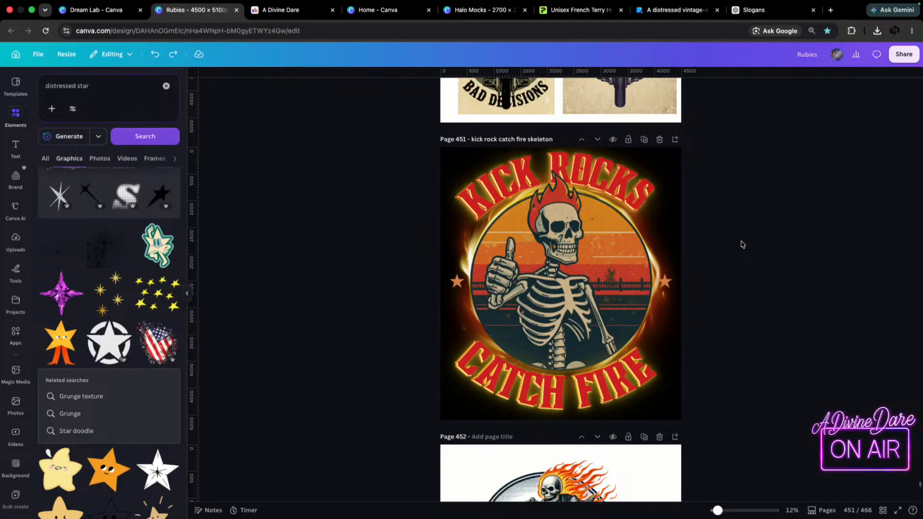
key("super+z")
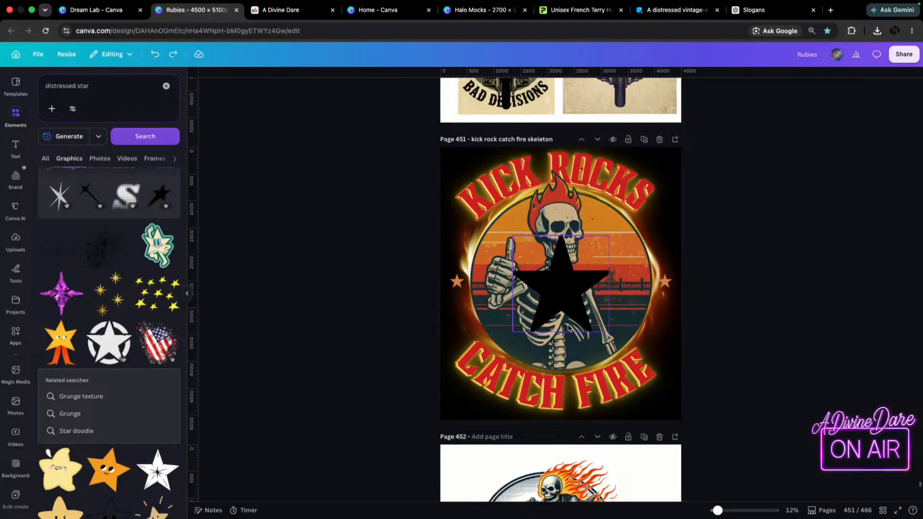
left_click(561, 270)
key("Delete")
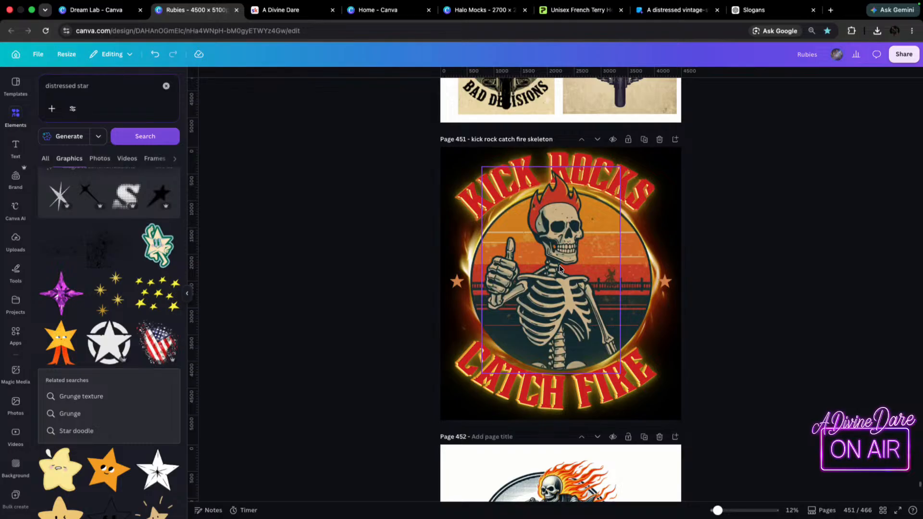
Move both orange stars slightly higher, level with each other and just outside the circle's left and right edges.
mouse_move(457, 288)
left_mouse_down()
mouse_move(433, 291)
mouse_move(461, 267)
mouse_move(460, 279)
left_mouse_up()
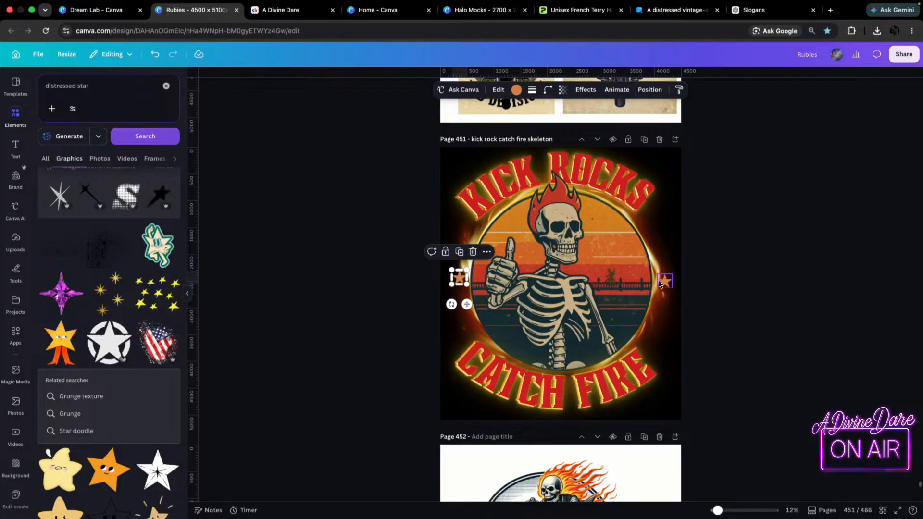
left_click_drag(665, 281, 664, 275)
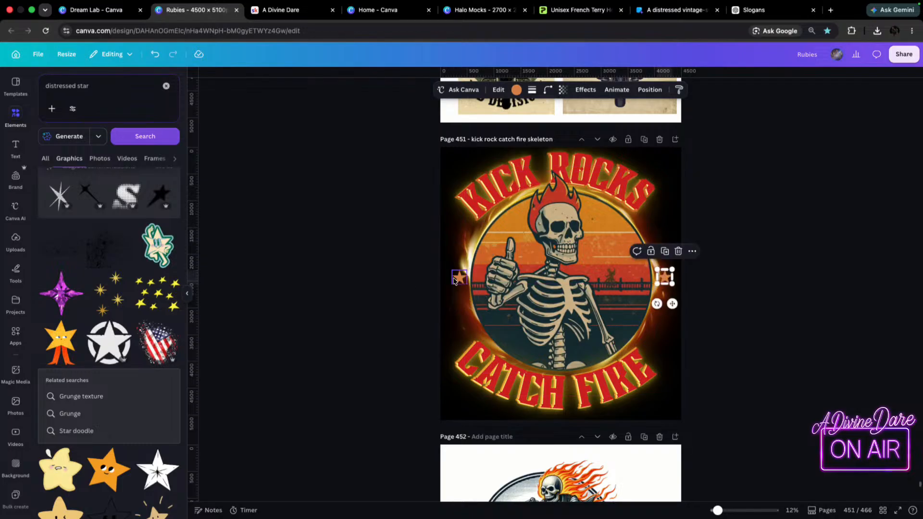
left_click_drag(452, 279, 450, 278)
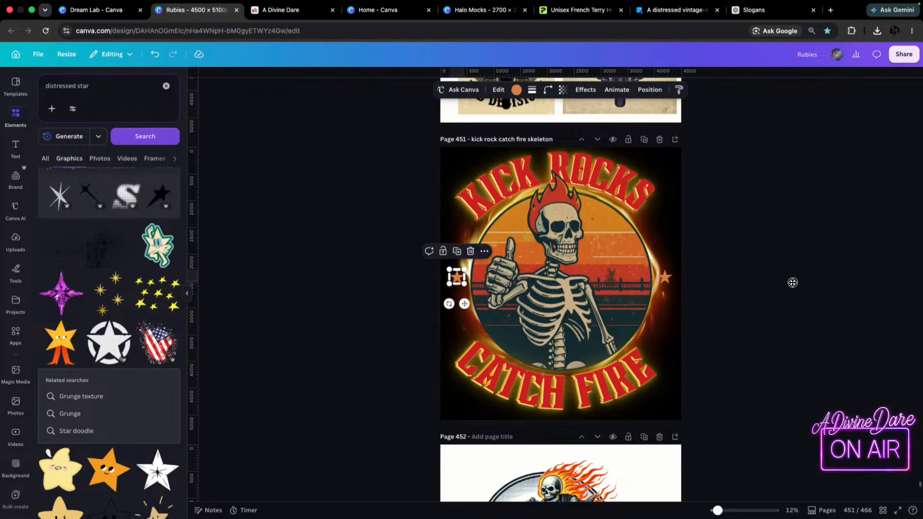
left_click(794, 282)
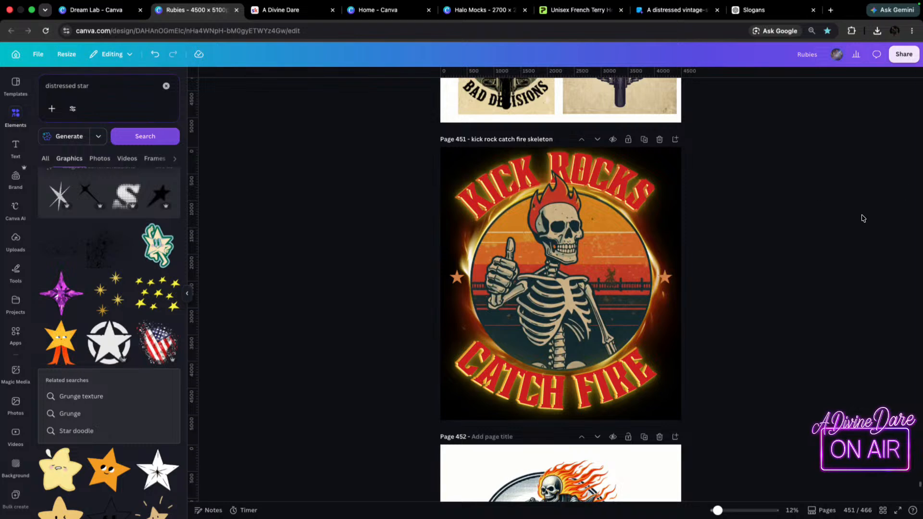
Try the design without the two orange side stars by deleting both, and undo the deletions.
left_click(667, 280)
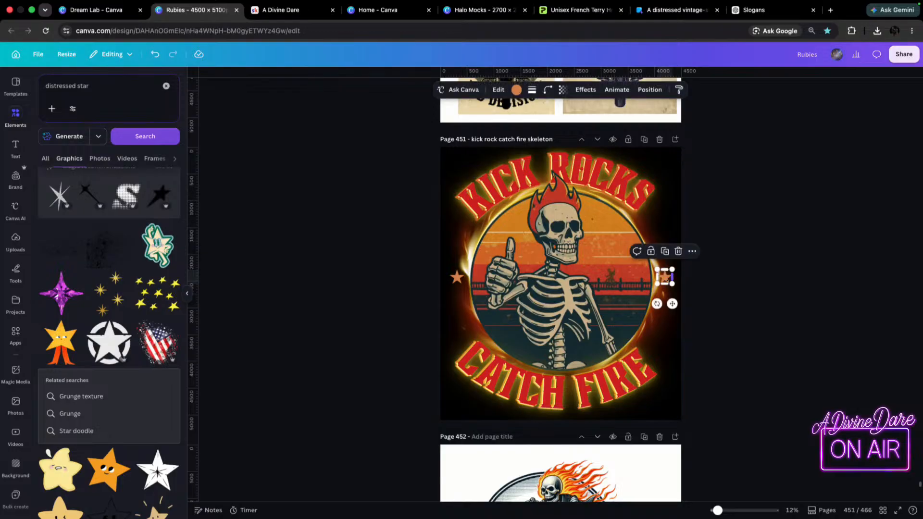
left_click(453, 277)
key("Delete")
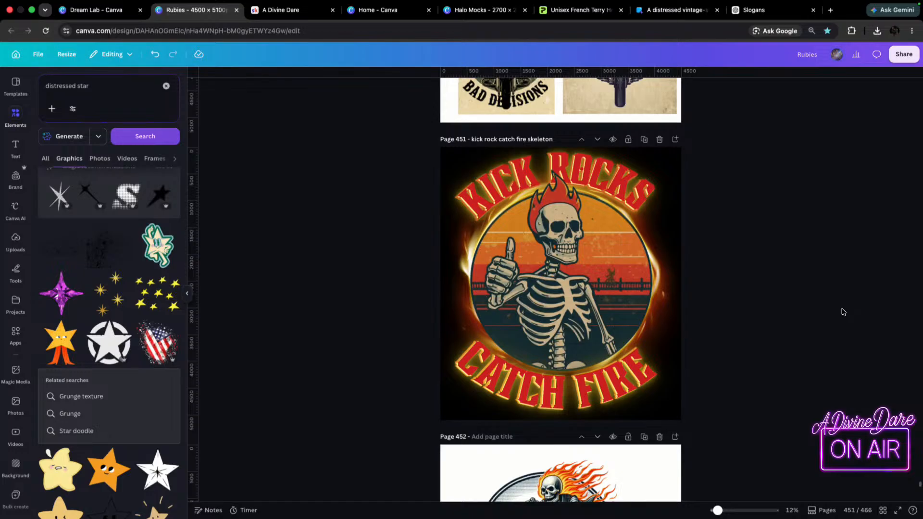
key("super+z")
key("super+z")
Delete the orange stars on both sides of the circle in the page 451 design.
left_click(666, 278)
left_click_drag(665, 278, 665, 275)
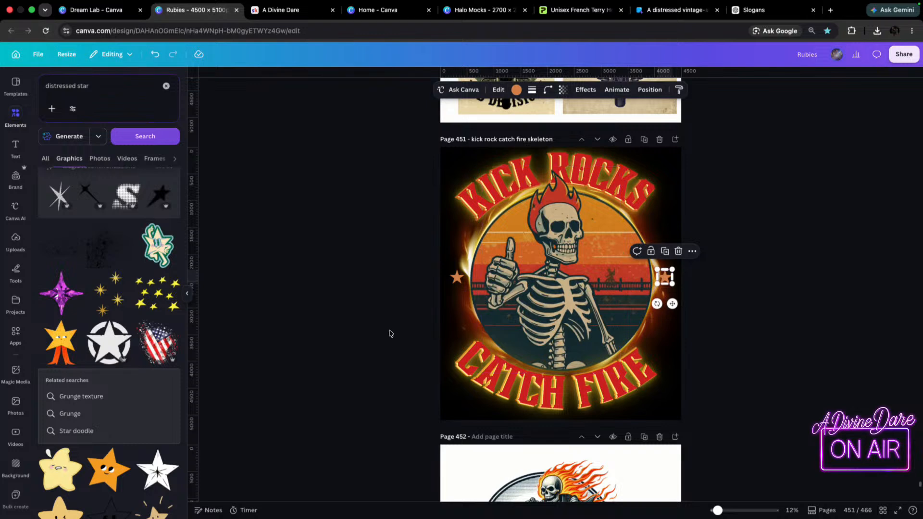
left_click(457, 278)
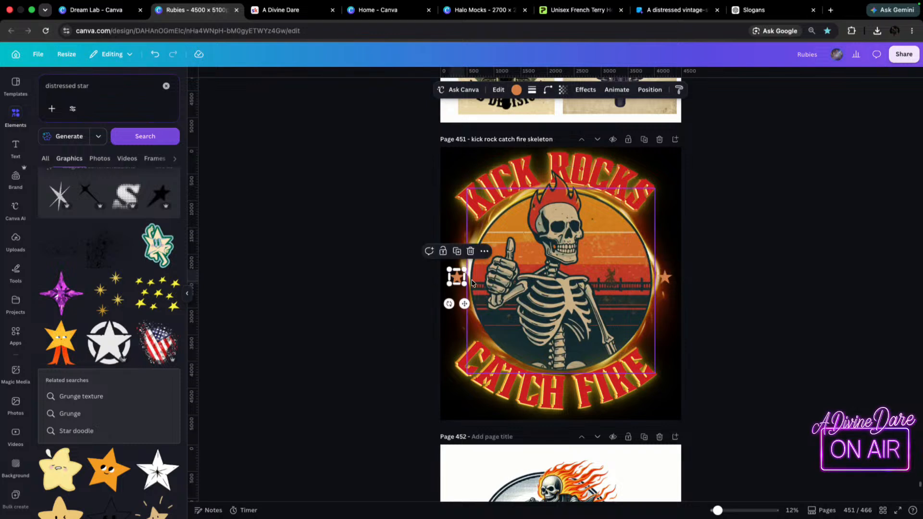
key("Delete")
left_click(666, 280)
key("Delete")
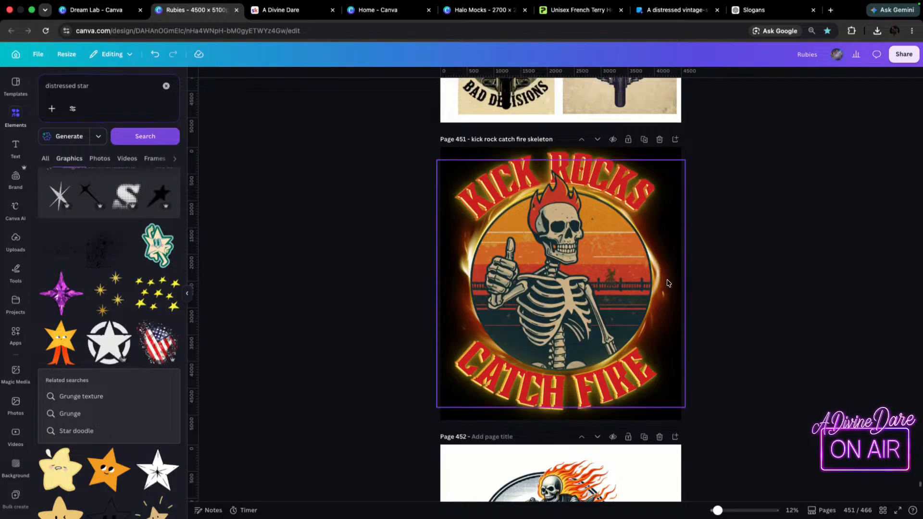
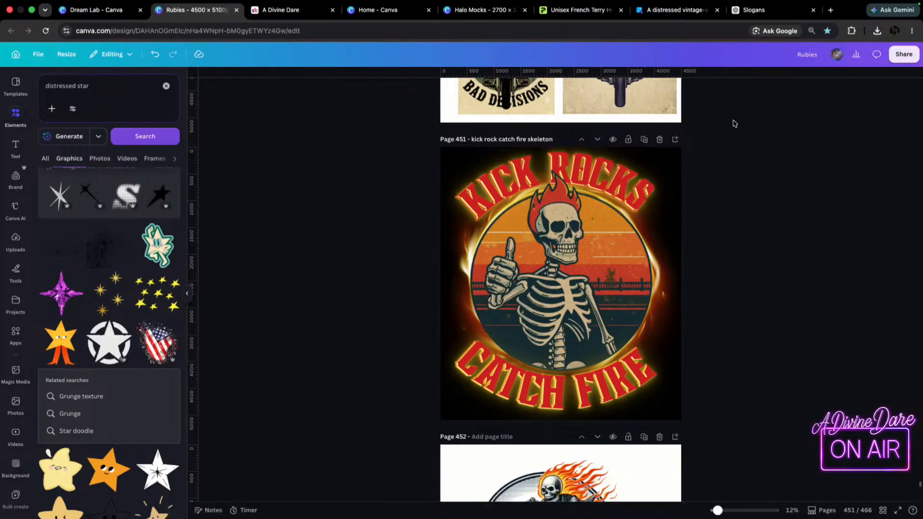
Download only page 451 as a high-quality PNG with a transparent background.
left_click(900, 56)
left_click(766, 242)
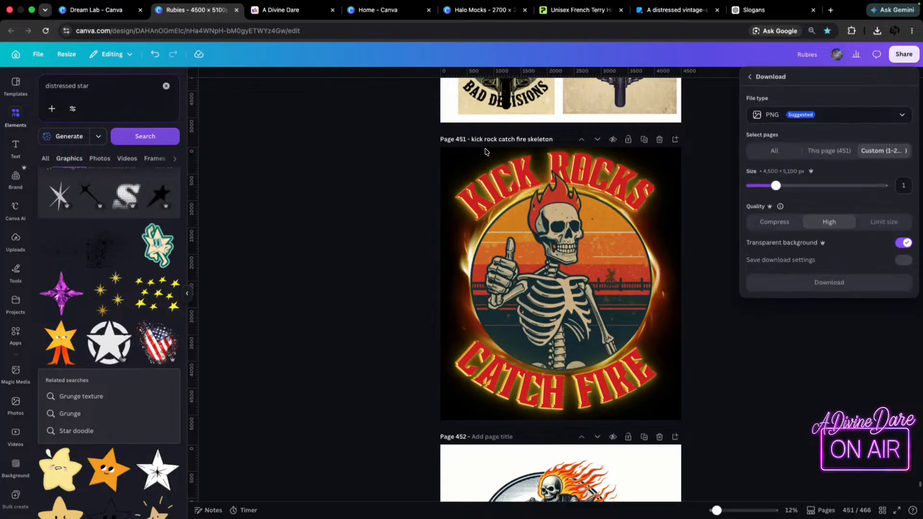
left_click(829, 150)
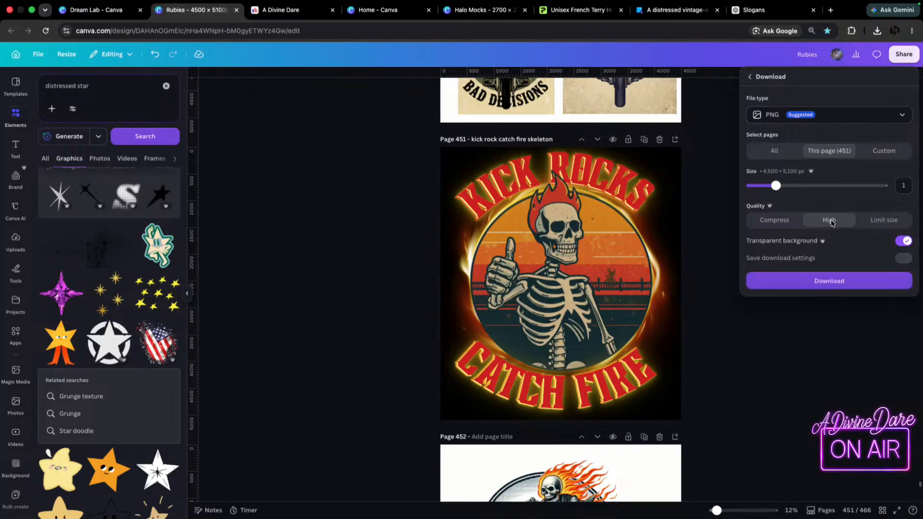
left_click(844, 287)
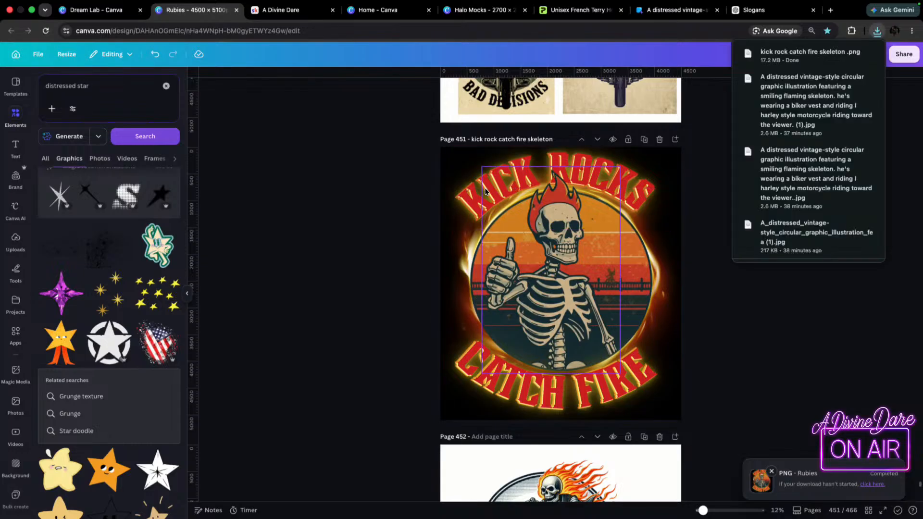
Switch to the Halo Mocks design and delete the motorcycle skeleton graphic from the black hoodie's back on page 53.
left_click(672, 11)
left_click(558, 11)
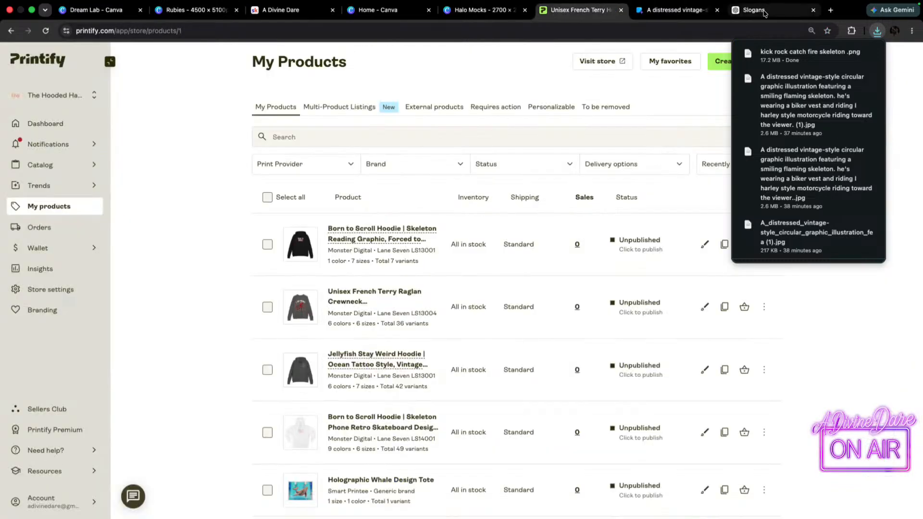
left_click(480, 10)
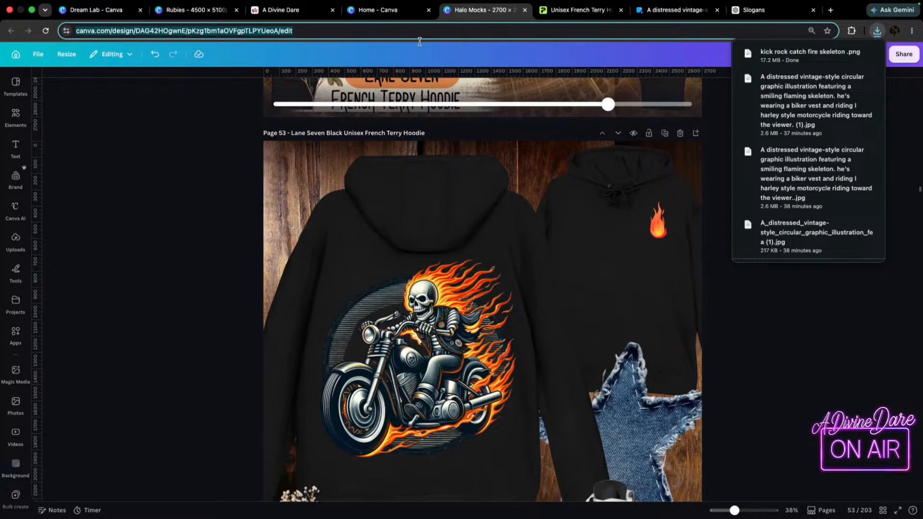
left_click(438, 408)
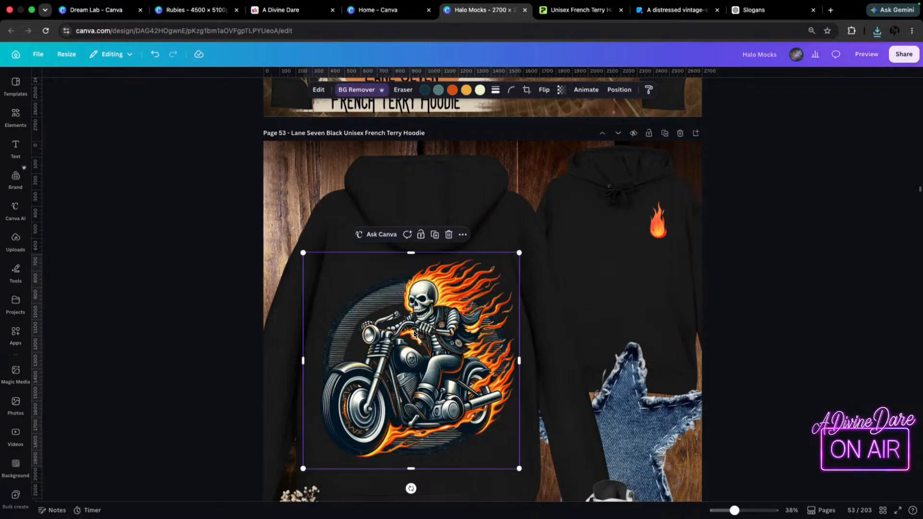
key("Delete")
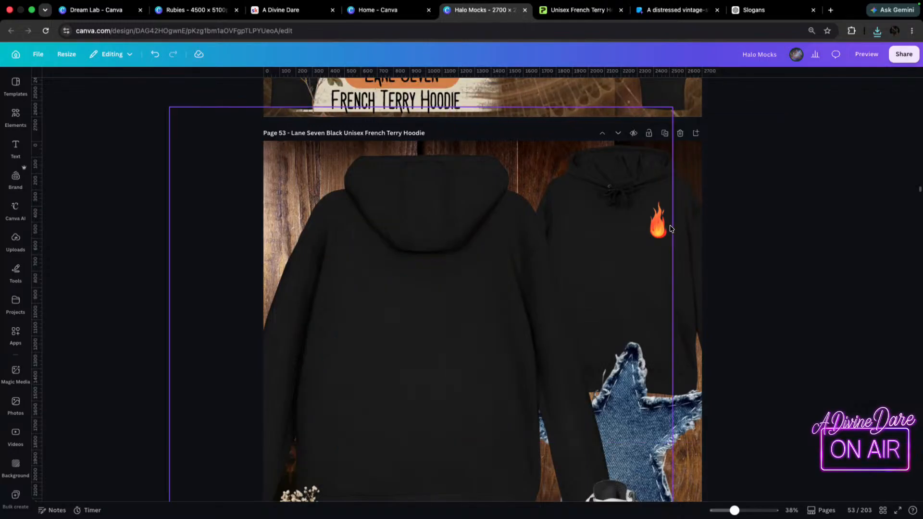
left_click(658, 235)
left_click_drag(658, 236, 658, 231)
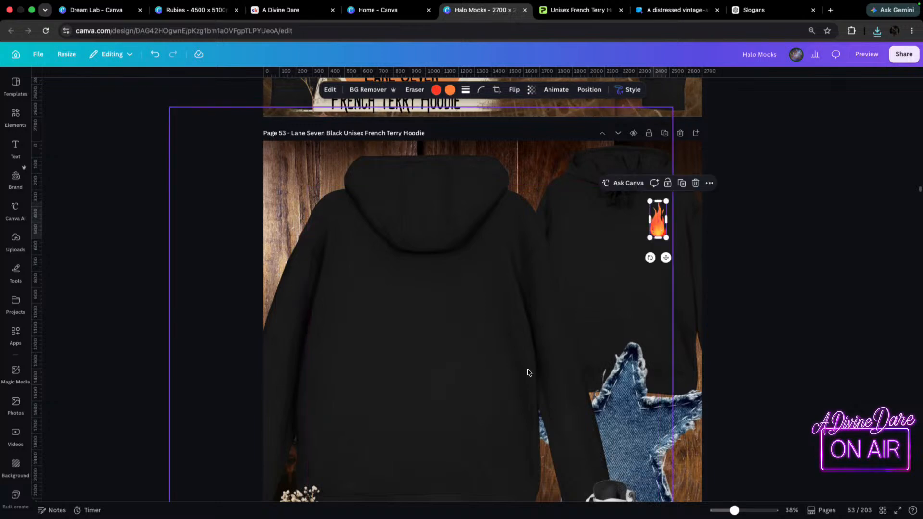
Add the downloaded kick rock catch fire skeleton PNG to the page 52 hoodie, shrinking and centring it on the back.
scroll(523, 344, "down", 5)
scroll(523, 344, "up", 4)
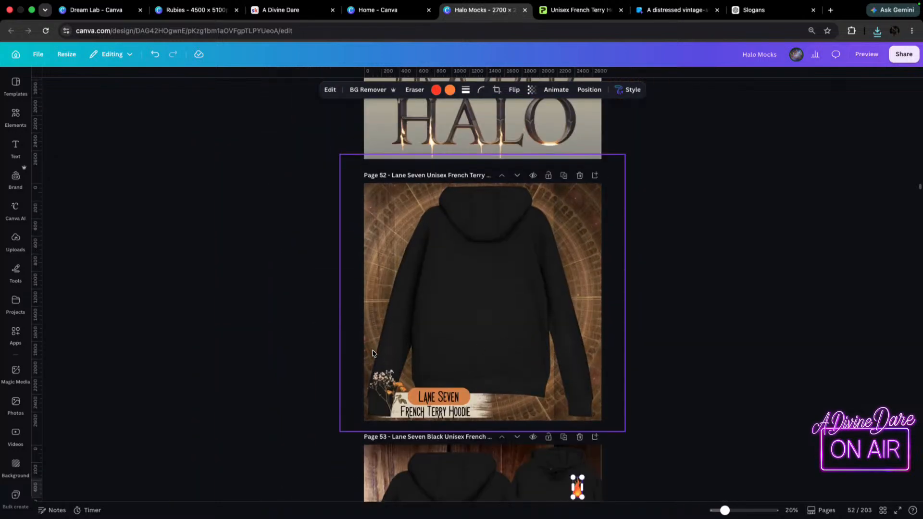
left_click(479, 270)
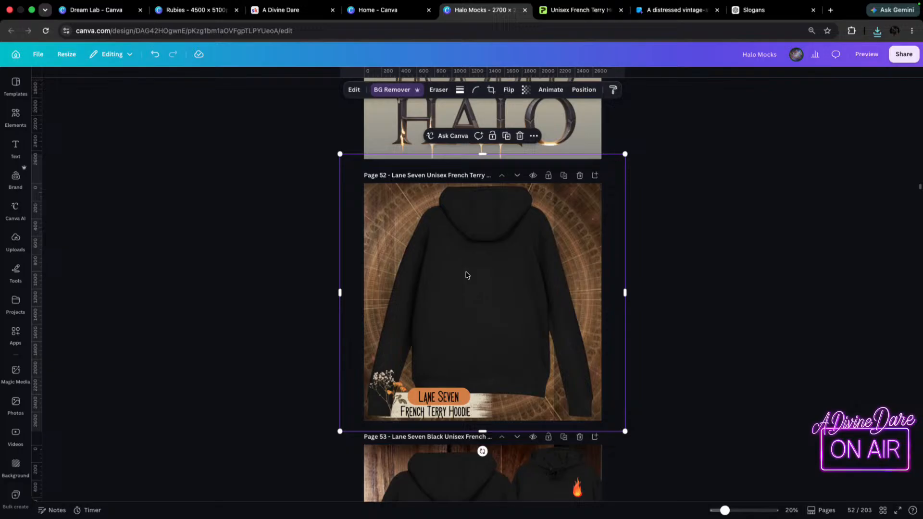
left_click(877, 32)
left_click_drag(800, 73, 460, 272)
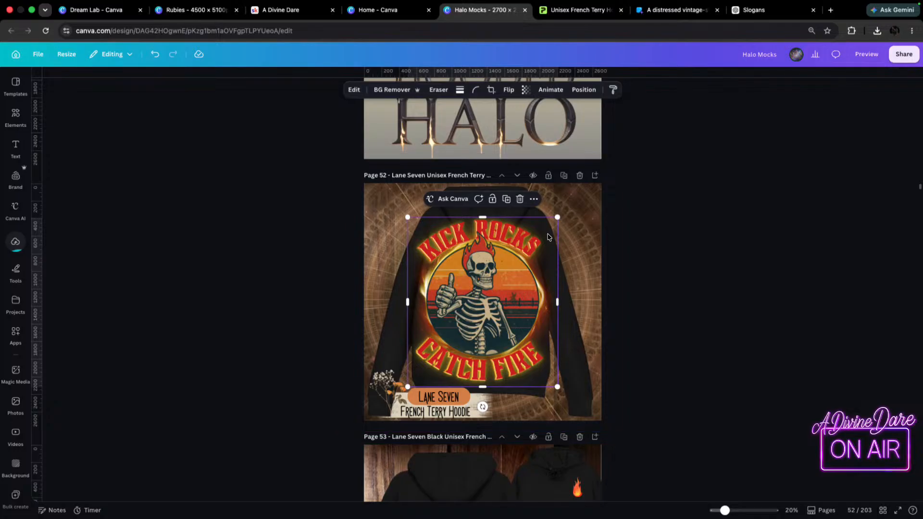
left_click_drag(557, 217, 530, 248)
left_click_drag(487, 279, 500, 273)
left_click(672, 276)
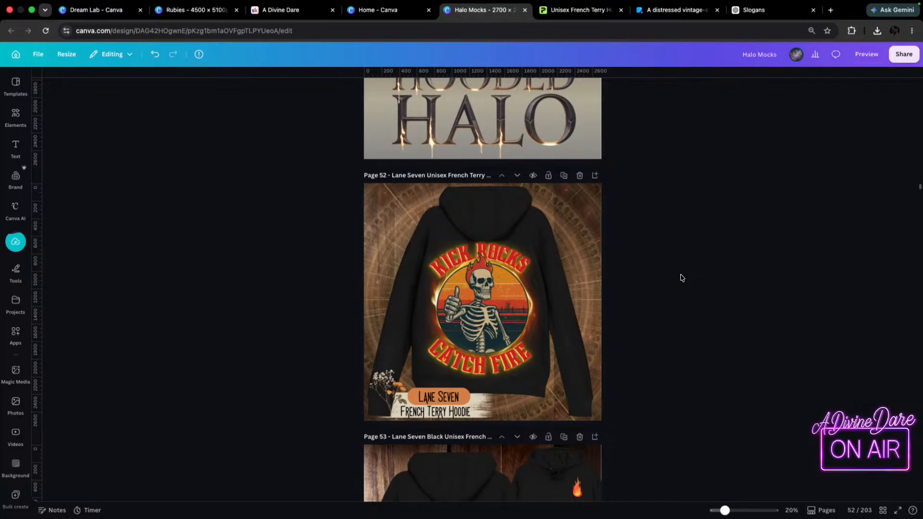
Copy the Kick Rocks design onto the black hoodie's back on page 53, making it slightly smaller and centred.
scroll(679, 276, "down", 3)
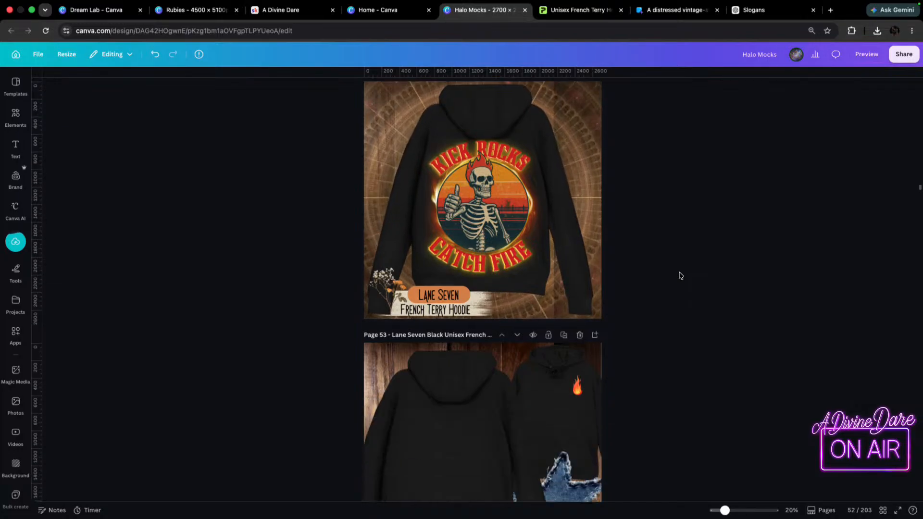
left_click(475, 215)
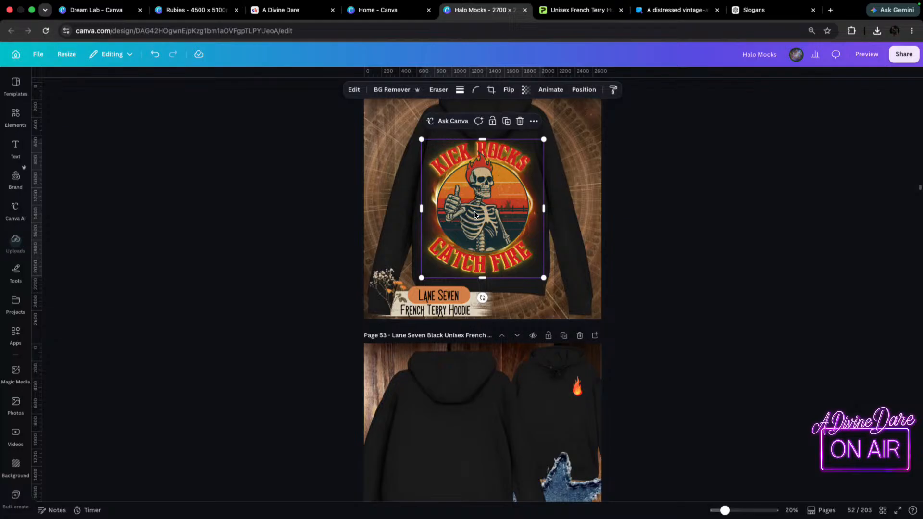
left_click_drag(476, 278, 448, 396)
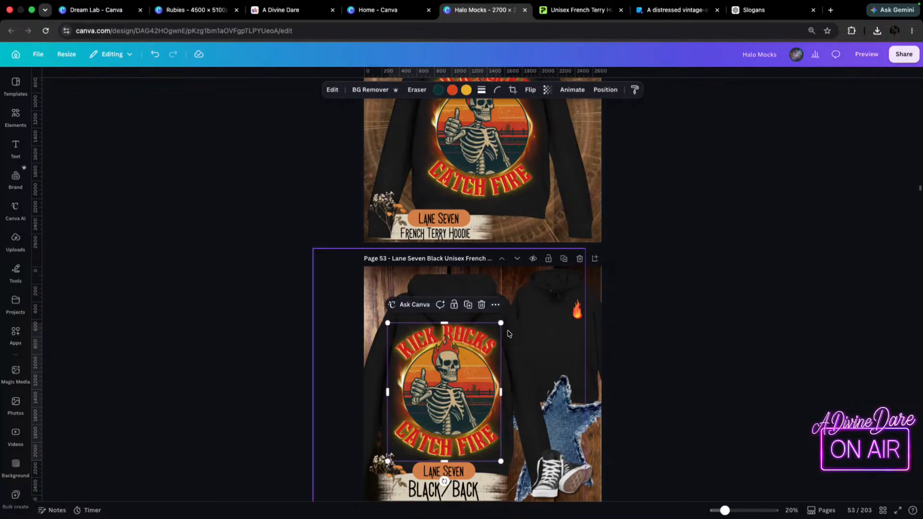
left_click_drag(510, 323, 499, 337)
mouse_move(426, 377)
left_mouse_down()
mouse_move(438, 366)
mouse_move(430, 372)
left_mouse_up()
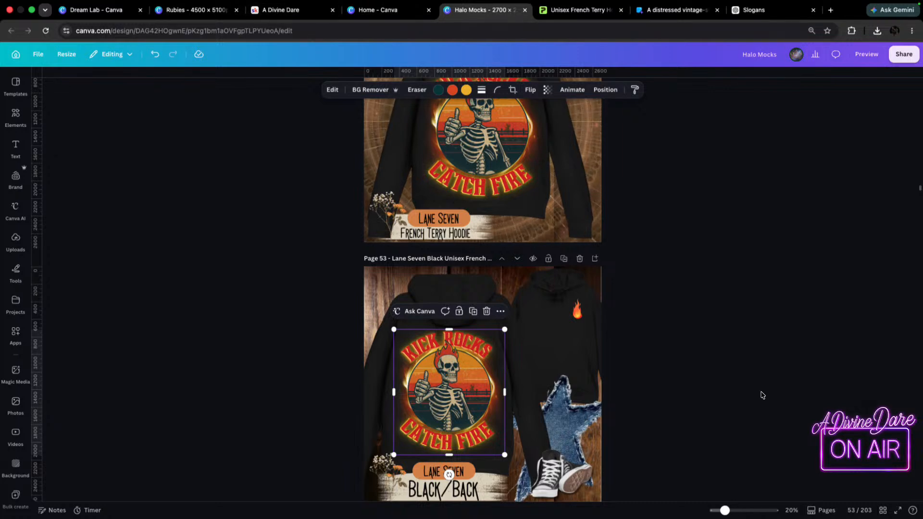
Copy the small flame from the page 53 hoodie and paste it onto a new page after page 451 in the Rubies design.
left_click(578, 312)
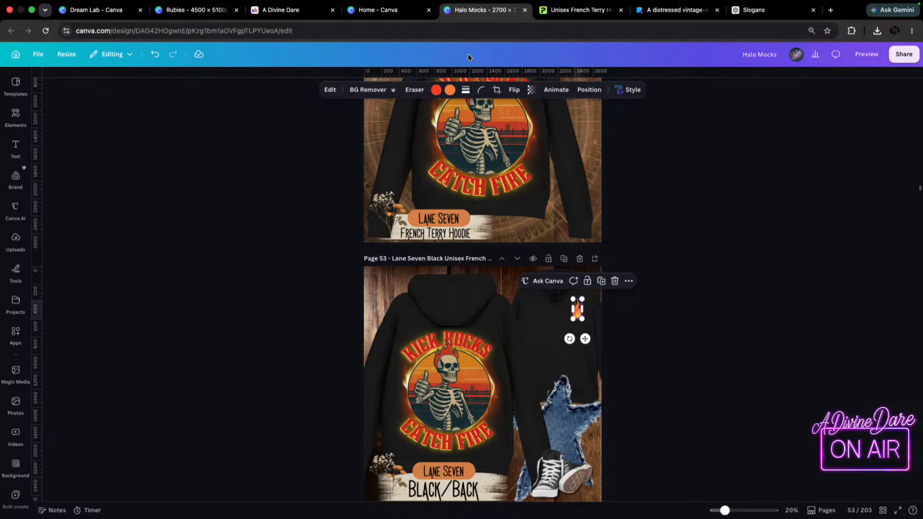
left_click(198, 25)
scroll(731, 333, "down", 5)
scroll(714, 290, "up", 5)
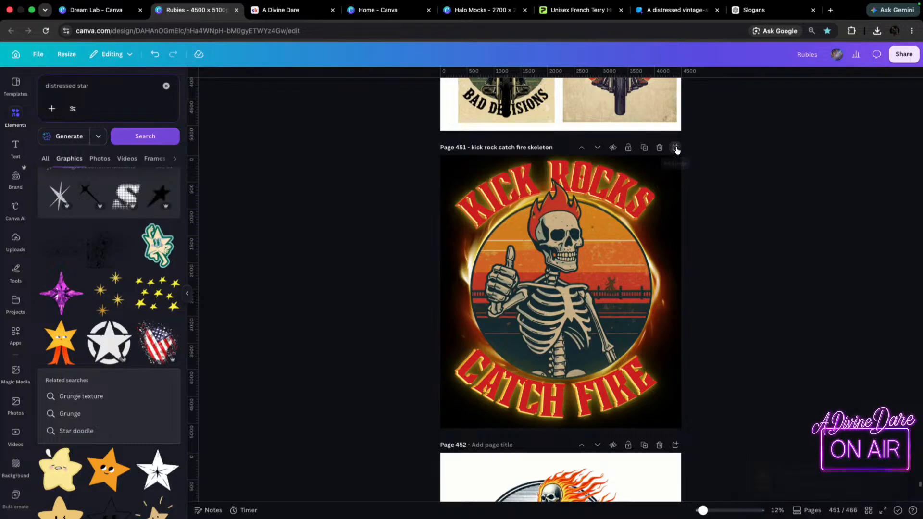
left_click(676, 148)
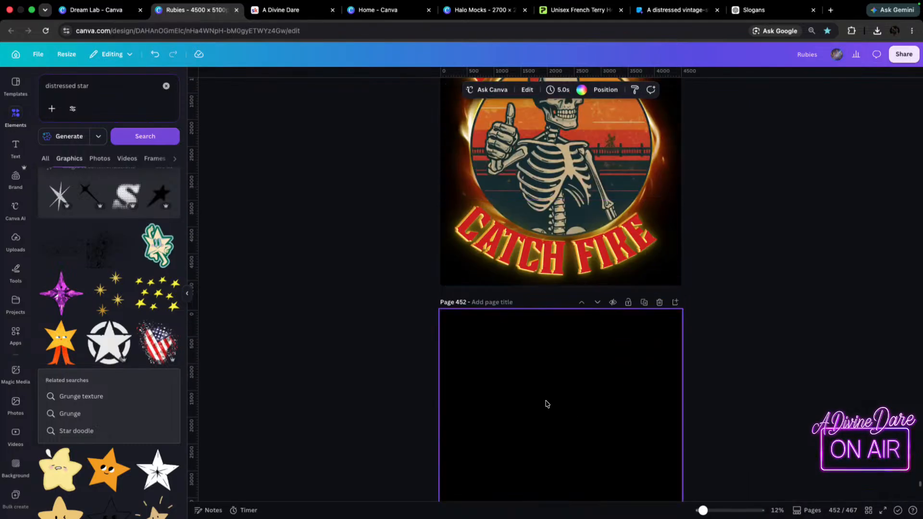
key("ctrl+v")
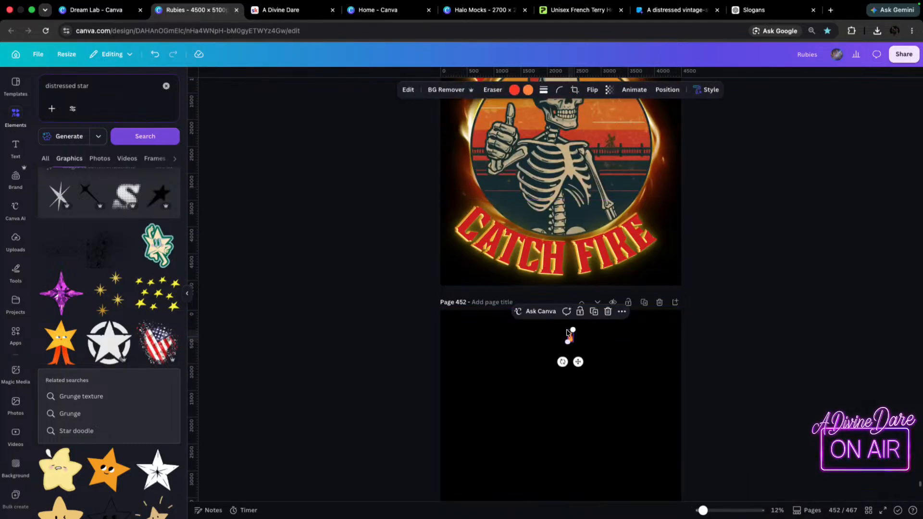
Enlarge the pasted flame to nearly the full height of page 452 and centre it on the page.
left_click_drag(568, 343, 429, 517)
scroll(551, 266, "down", 5)
left_click_drag(536, 248, 570, 246)
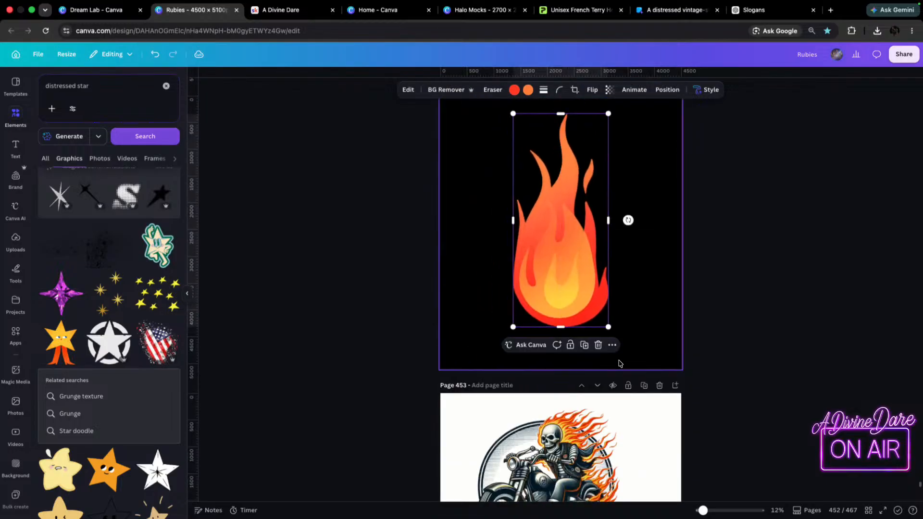
left_click_drag(608, 327, 627, 369)
scroll(545, 188, "up", 2)
mouse_move(511, 151)
left_mouse_down()
mouse_move(495, 132)
mouse_move(498, 145)
mouse_move(505, 136)
left_mouse_up()
left_click_drag(576, 243, 578, 245)
scroll(455, 153, "up", 1)
Title page 452 "Front Pocket Flame" and download that page as a high-quality PNG with a transparent background.
left_click(490, 148)
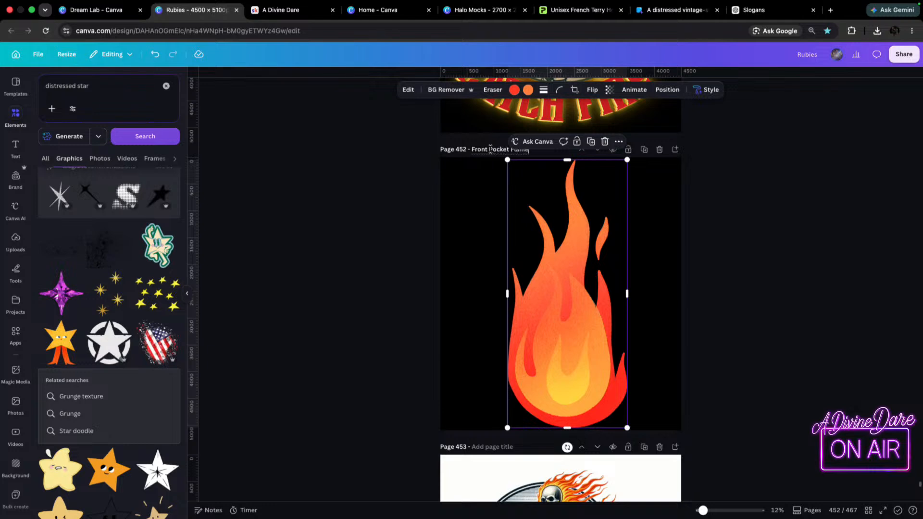
left_click(845, 140)
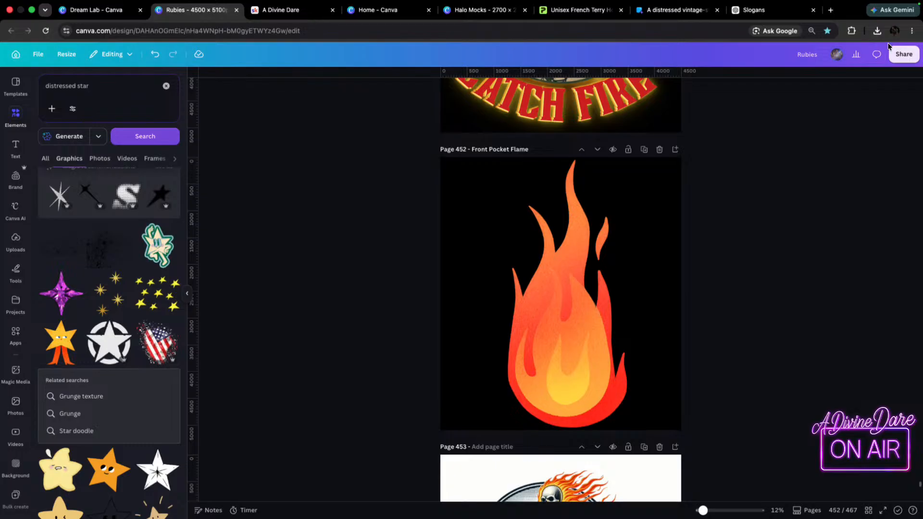
left_click(907, 57)
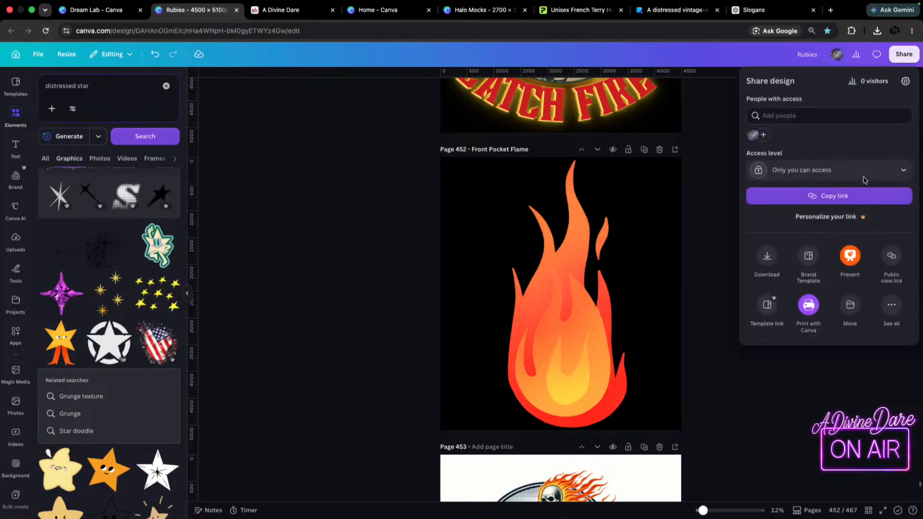
left_click(767, 258)
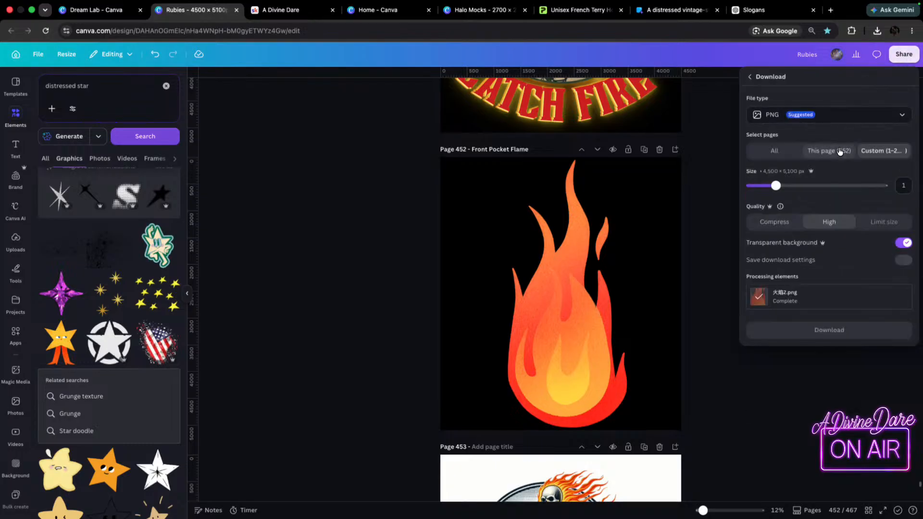
left_click(829, 332)
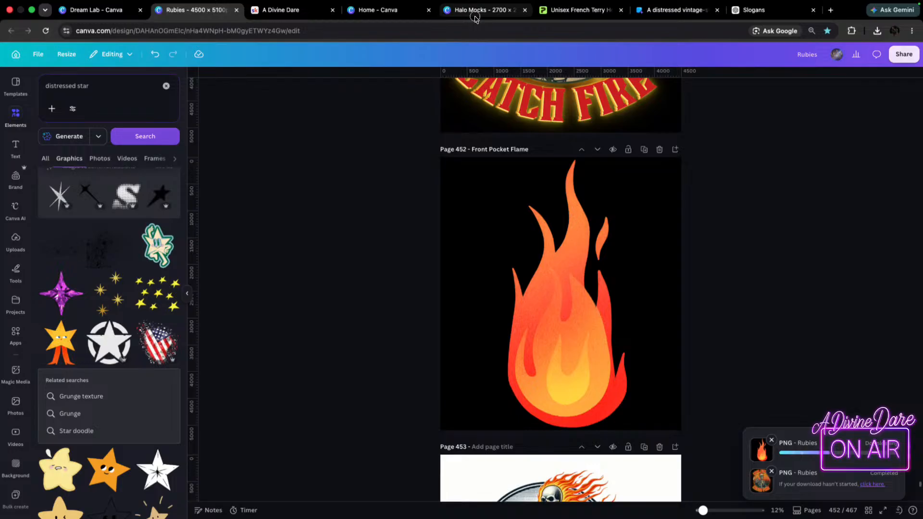
In Halo Mocks, copy the page 53 Kick Rocks design onto the Graphite Heather and Charcoal Heather hoodies on pages 54 and 55.
left_click(477, 12)
scroll(432, 413, "down", 5)
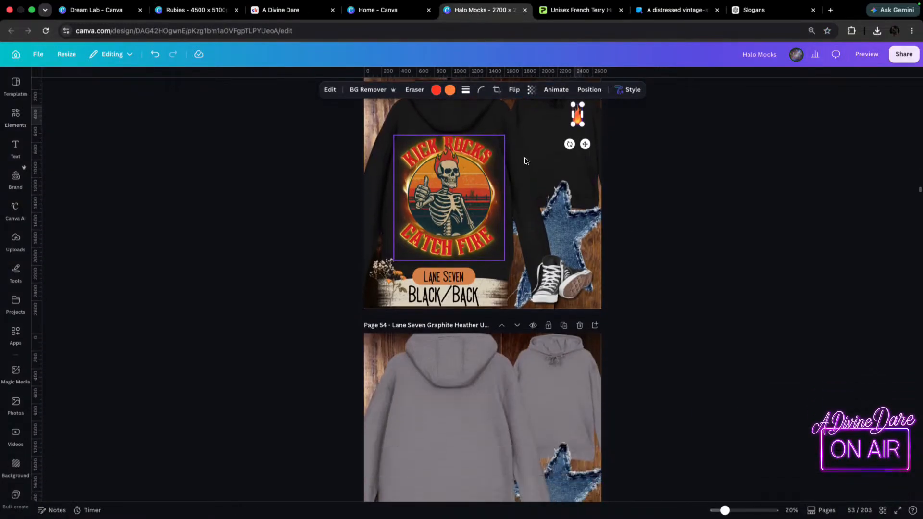
left_click(443, 193)
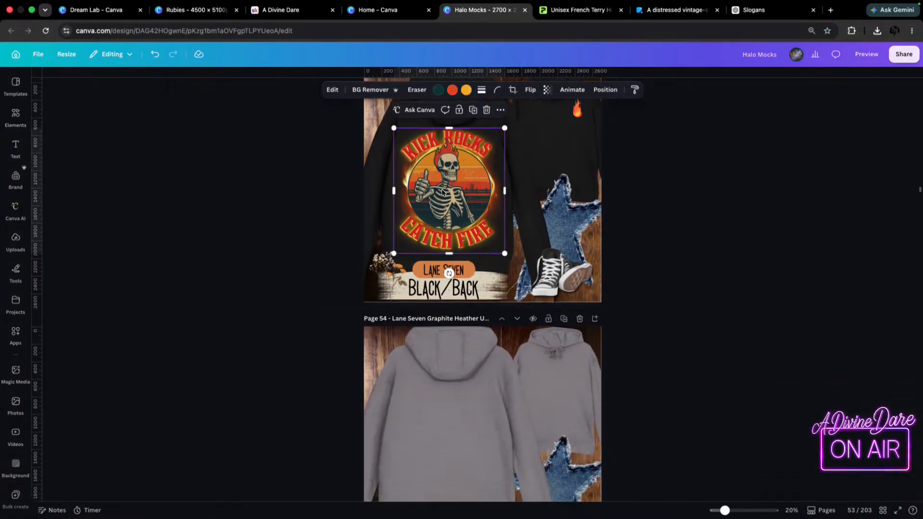
scroll(443, 192, "down", 6)
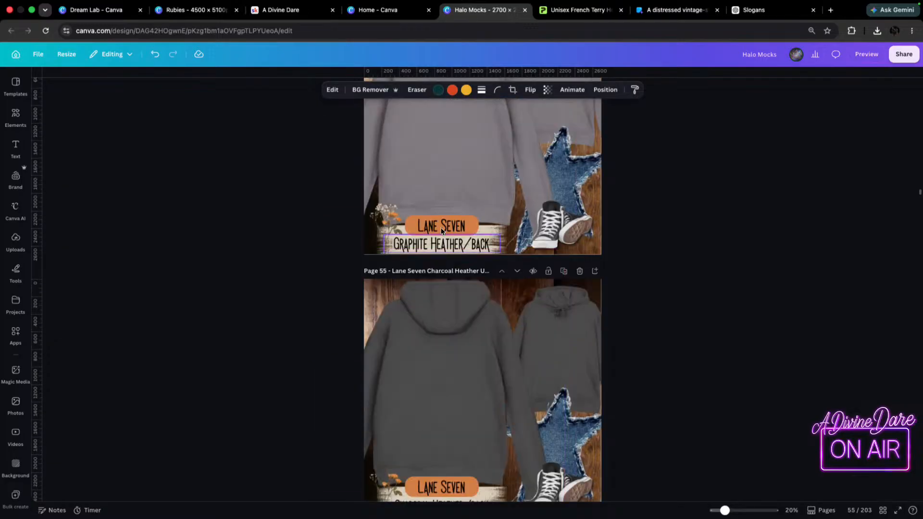
left_click(442, 201)
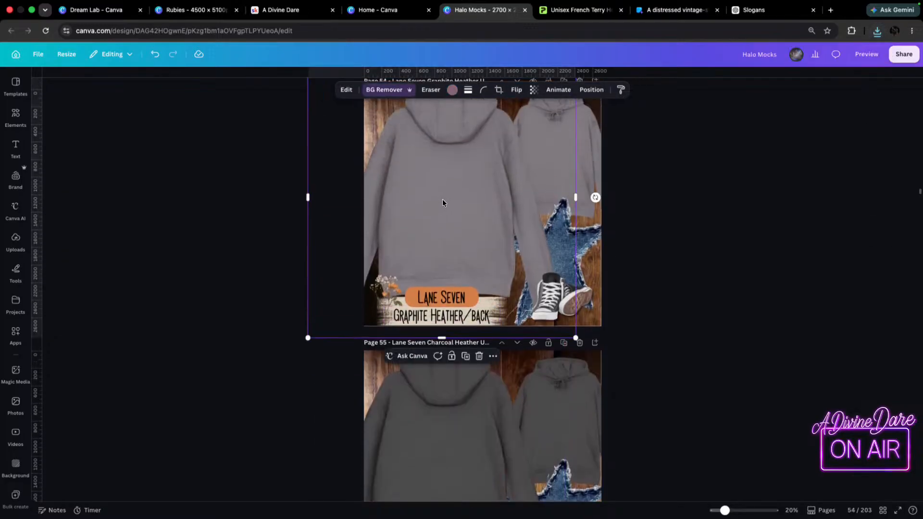
key("cmd+v")
scroll(445, 208, "down", 3)
left_click(439, 365)
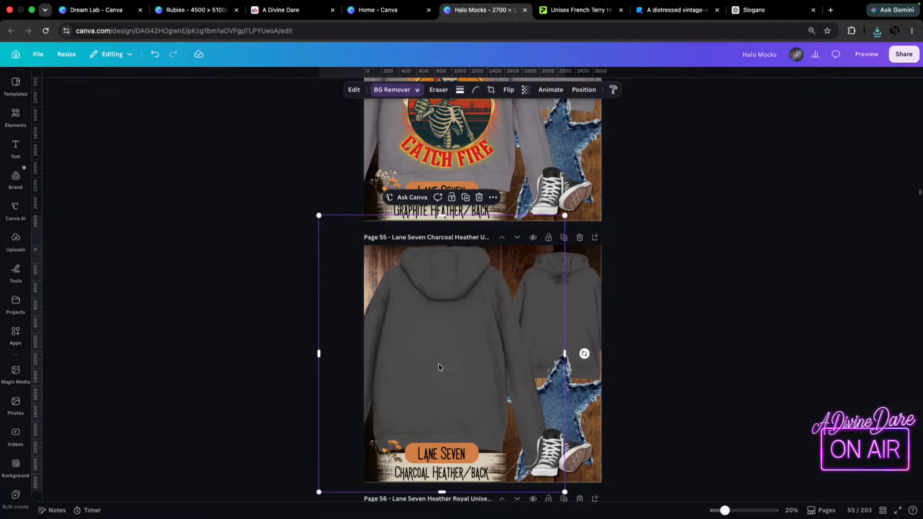
key("cmd+v")
Paste the Kick Rocks design onto the Heather Royal, Heather Denim and Navy hoodie backs on pages 56 to 58.
scroll(419, 414, "down", 4)
left_click(431, 417)
key("cmd+v")
scroll(430, 414, "down", 4)
left_click(442, 307)
key("cmd+v")
scroll(442, 306, "down", 4)
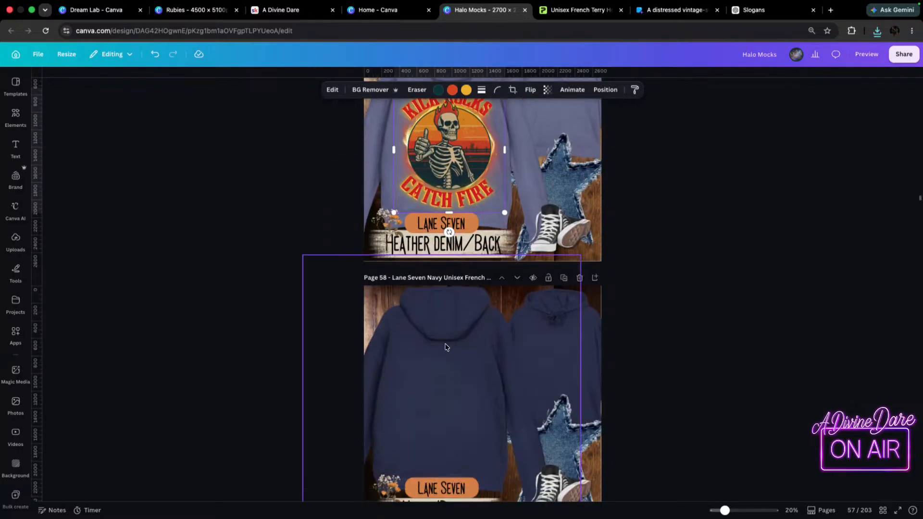
left_click(425, 329)
key("cmd+v")
Nudge the pasted Kick Rocks designs on the coloured hoodie pages, working back from page 58, so each is centred on the hoodie's back.
left_click_drag(476, 286, 466, 296)
scroll(465, 296, "up", 4)
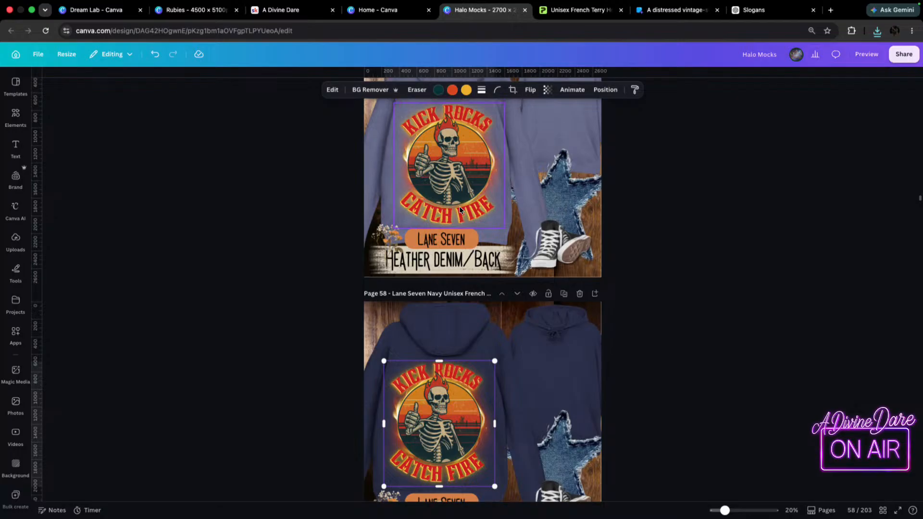
left_click(456, 230)
left_click_drag(456, 229, 451, 227)
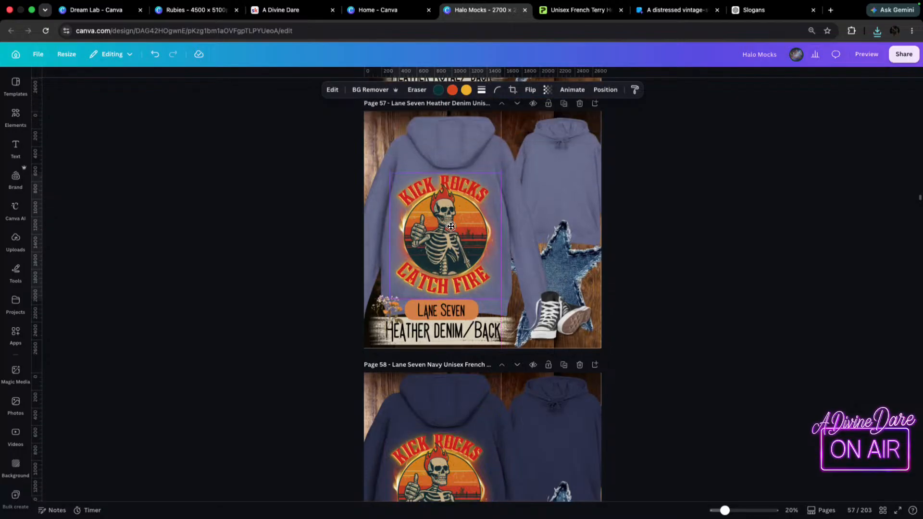
scroll(451, 227, "up", 5)
left_click_drag(434, 327, 439, 329)
scroll(442, 288, "up", 3)
left_click_drag(445, 233, 454, 210)
scroll(447, 224, "up", 4)
scroll(487, 195, "up", 4)
scroll(487, 195, "up", 4)
Copy the small flame from the Black hoodie's front on page 53 onto the Graphite Heather hoodie's front on page 54.
left_click(577, 168)
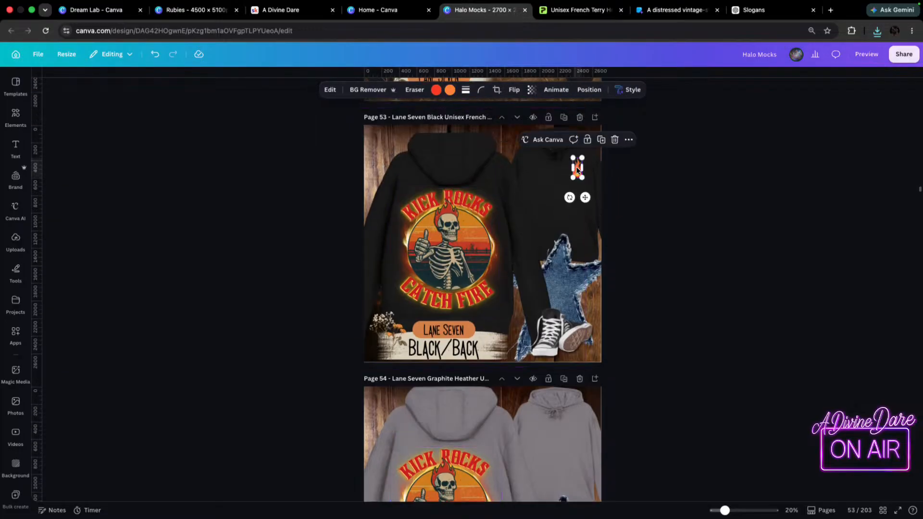
scroll(561, 359, "down", 4)
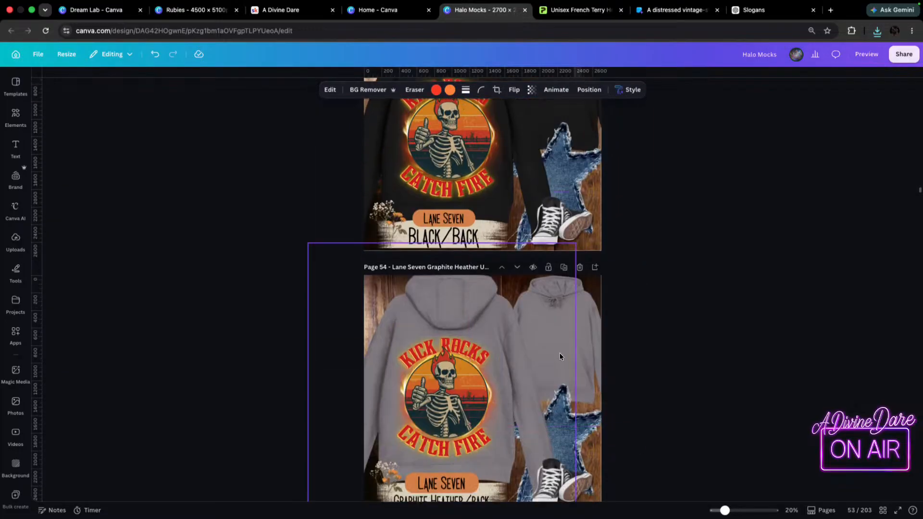
left_click(588, 324)
left_click(586, 325)
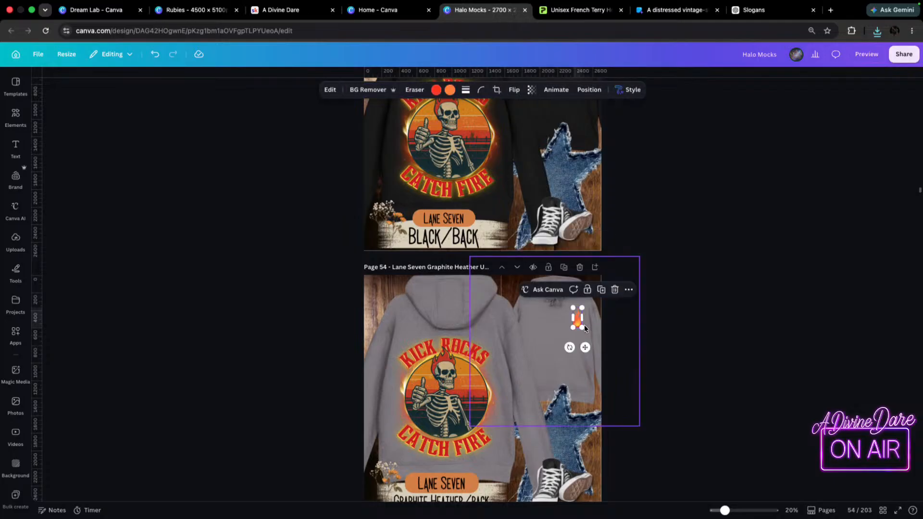
Paste the flame onto the Charcoal Heather hoodie's front on page 55 and adjust the flame placement on pages 55 and 54.
scroll(579, 394, "down", 3)
scroll(577, 412, "down", 3)
left_click(575, 291)
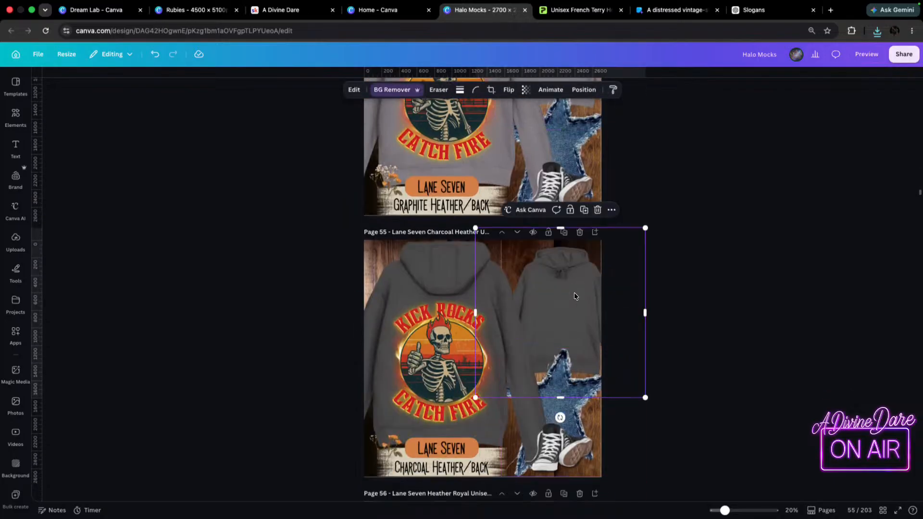
left_click(578, 288)
left_click_drag(577, 289, 581, 292)
scroll(598, 189, "up", 4)
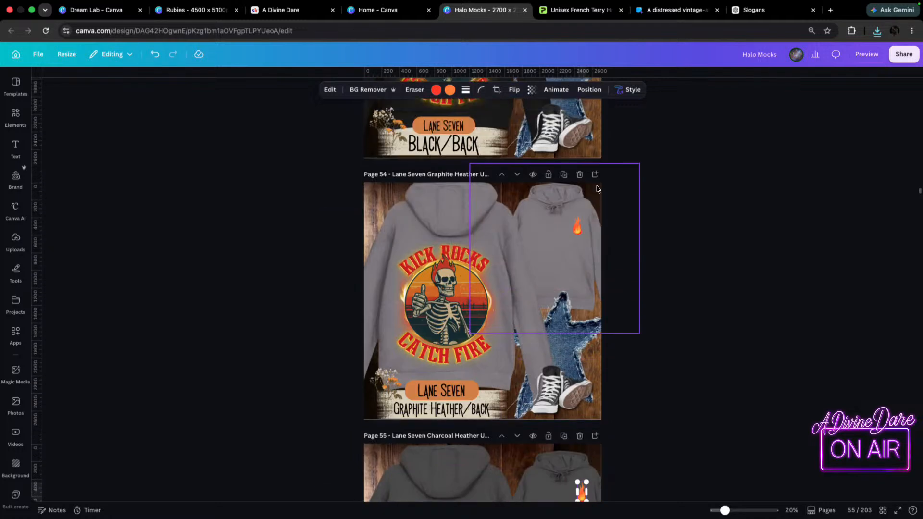
left_click_drag(577, 225, 579, 230)
Paste the flame onto the Heather Royal hoodie's front on page 56 and nudge it into place on the chest.
scroll(580, 291, "down", 10)
left_click(579, 290)
key("super+v")
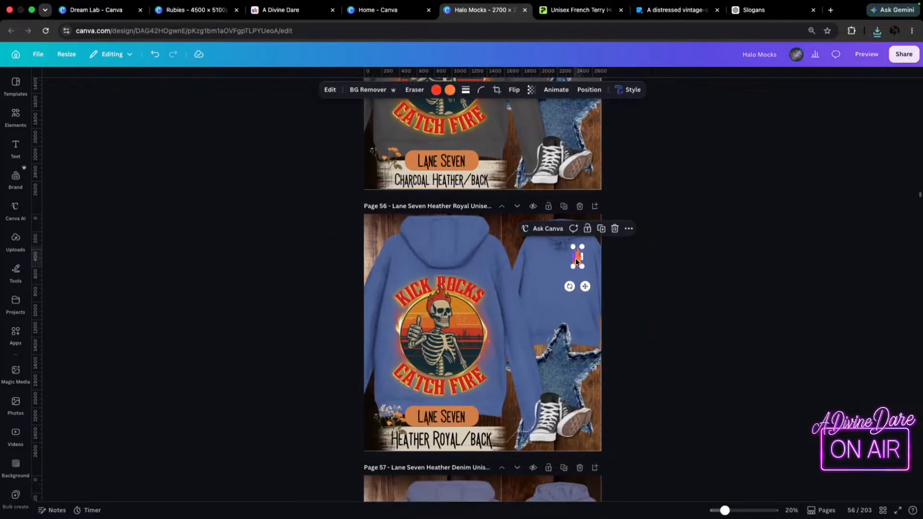
left_click_drag(577, 258, 583, 264)
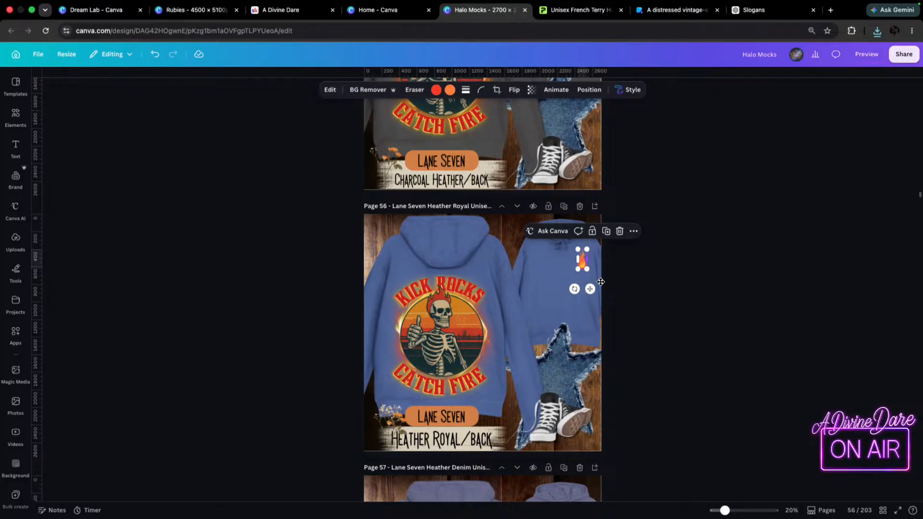
Paste the flame onto the Heather Denim hoodie's front on page 57 and nudge it slightly down and outward.
scroll(582, 361, "down", 5)
left_click(579, 266)
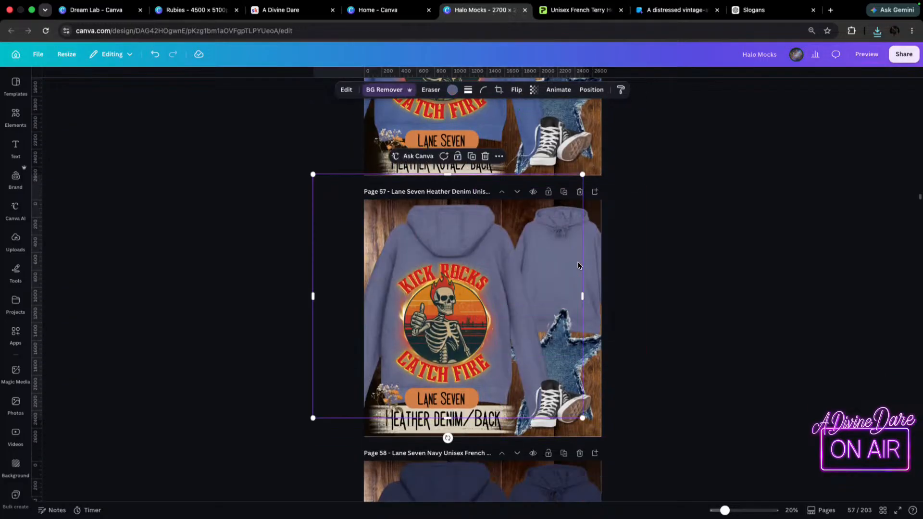
key("super+v")
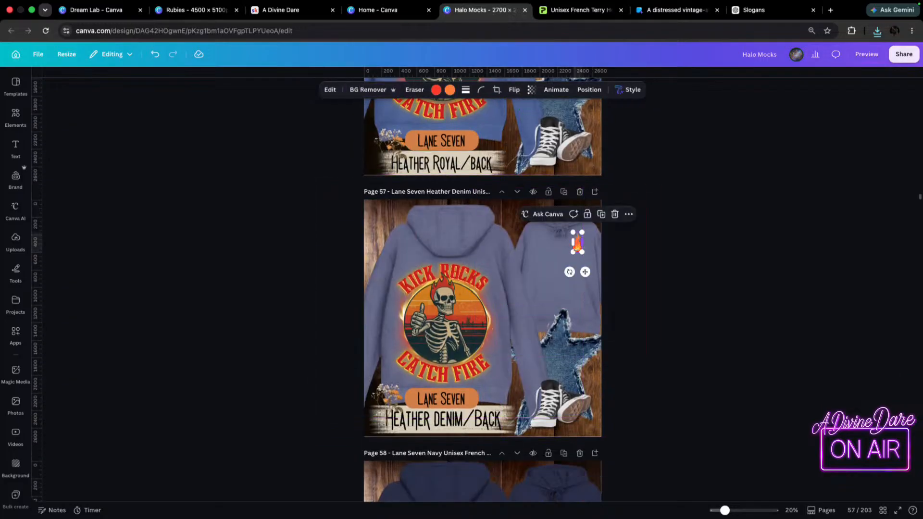
left_click_drag(579, 250, 583, 256)
left_click(621, 279)
scroll(587, 293, "down", 5)
key("super+v")
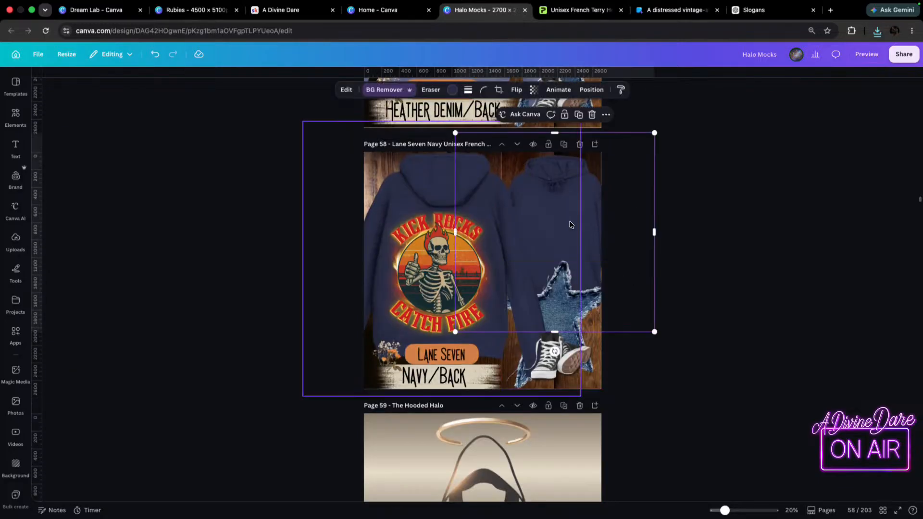
left_click_drag(577, 225, 612, 222)
scroll(612, 223, "up", 5)
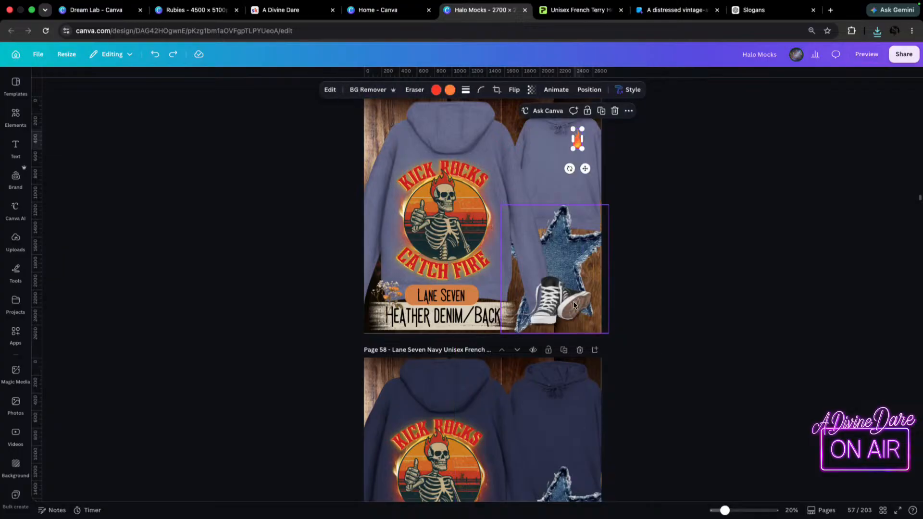
Paste the flame onto the Navy hoodie's front on page 58 and nudge it into place on the chest.
left_click(588, 428)
key("super+v")
scroll(586, 429, "down", 6)
scroll(586, 151, "up", 2)
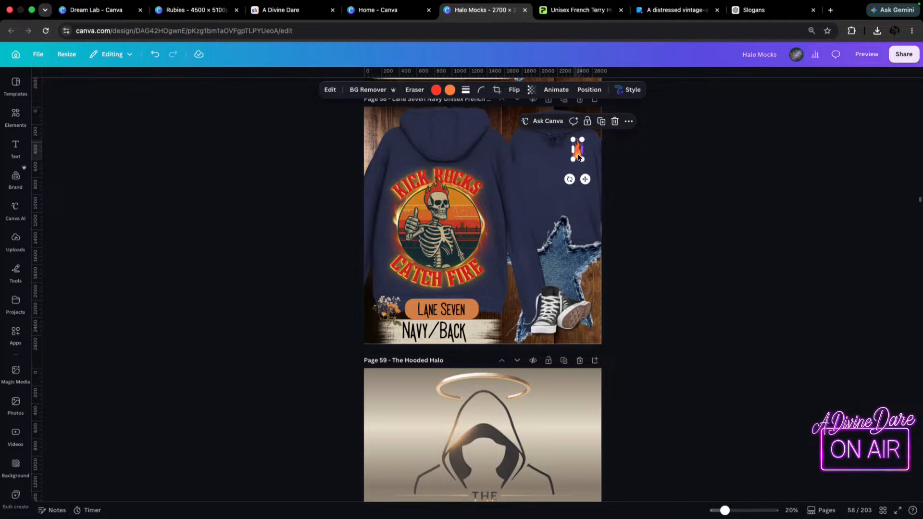
left_click_drag(576, 155, 579, 160)
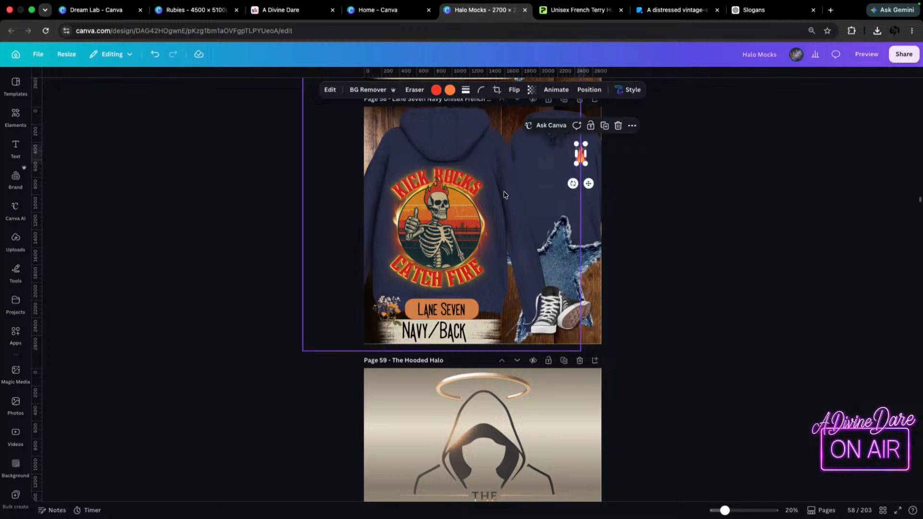
Review the finished Lane Seven mockups between pages 51 and 58 to check the flames and the page range for export.
scroll(335, 412, "up", 15)
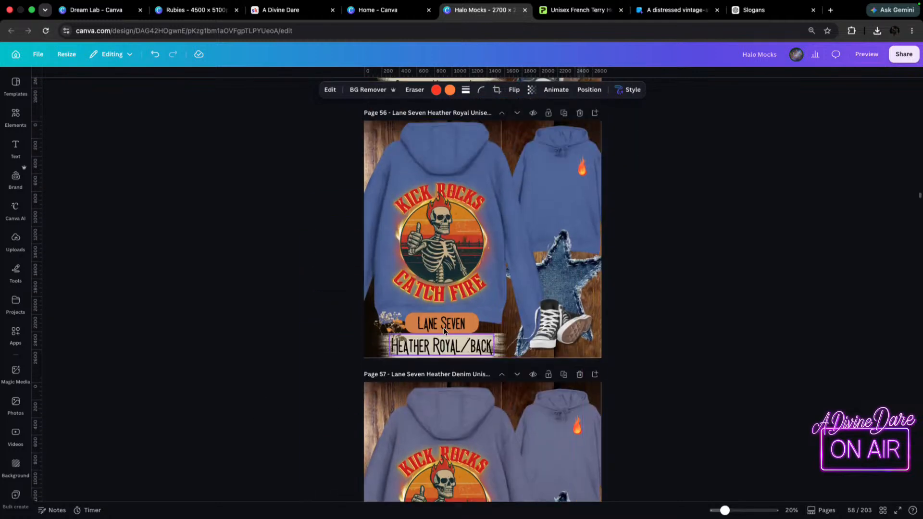
scroll(517, 284, "up", 5)
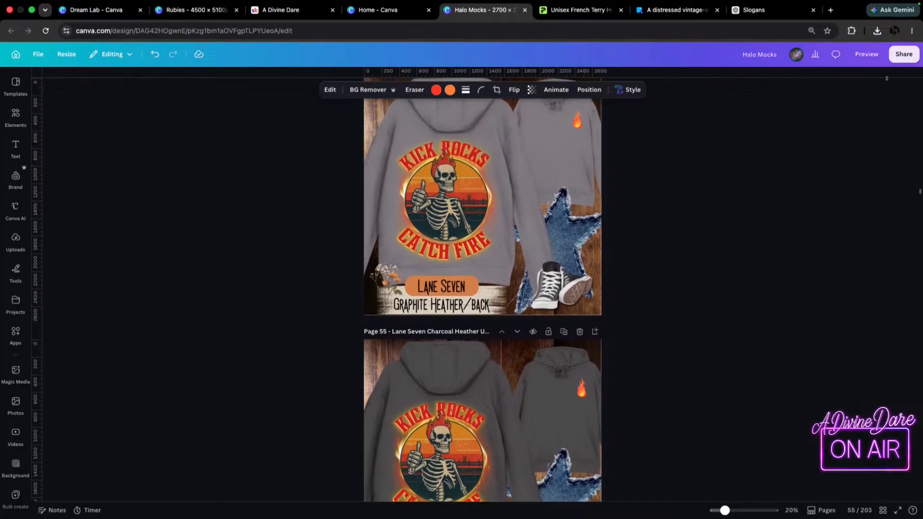
scroll(857, 167, "up", 5)
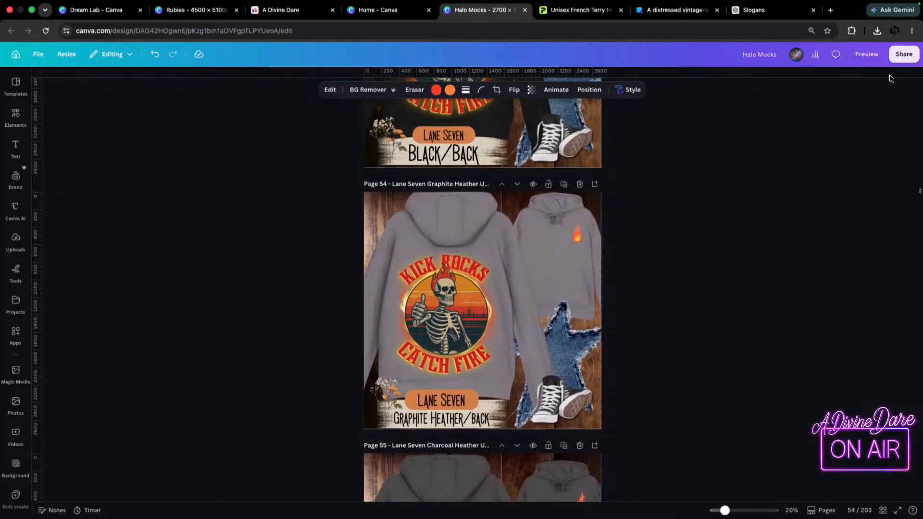
scroll(856, 167, "up", 6)
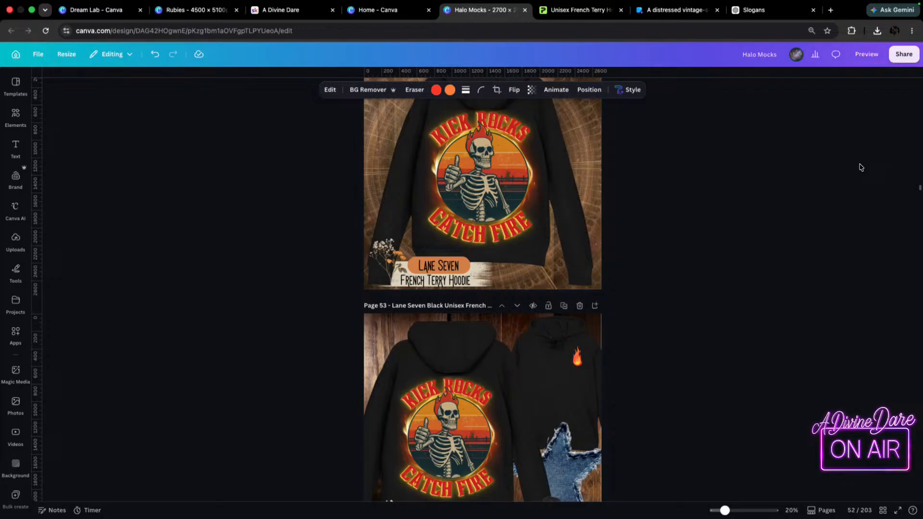
scroll(859, 166, "up", 4)
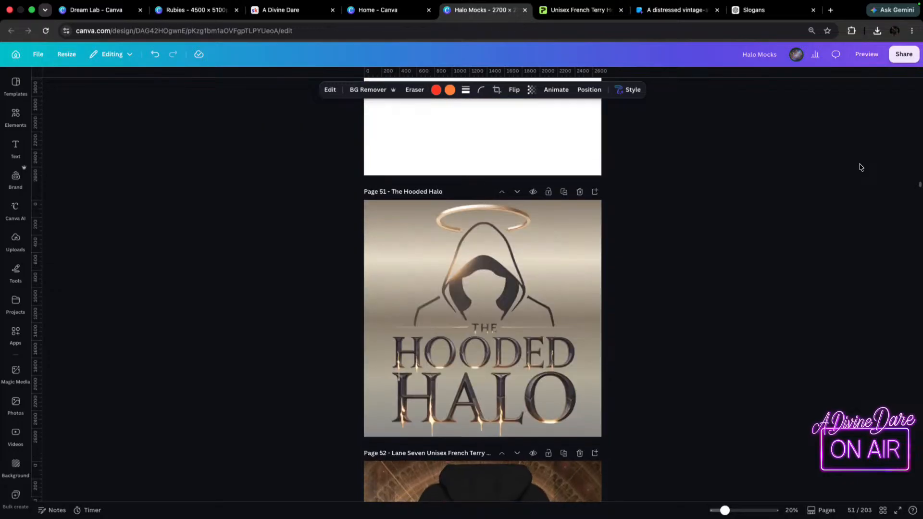
scroll(859, 166, "down", 6)
scroll(796, 182, "down", 20)
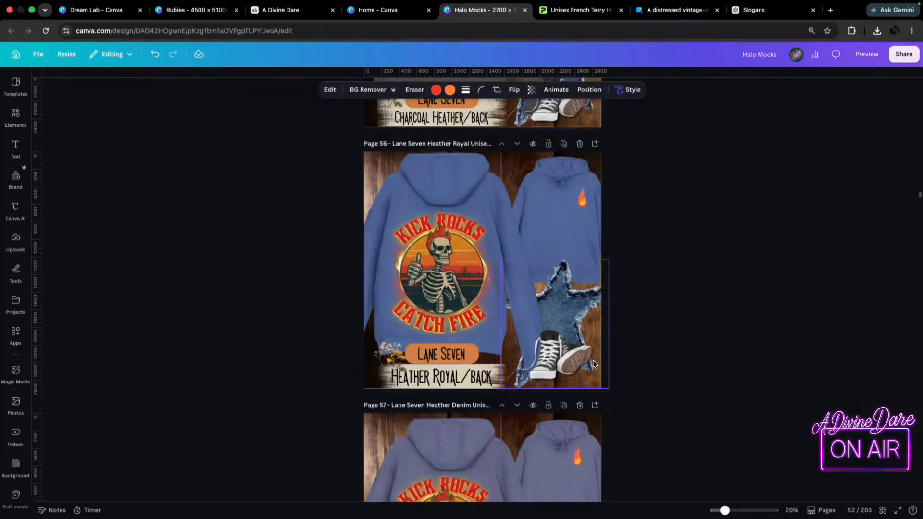
scroll(447, 301, "up", 5)
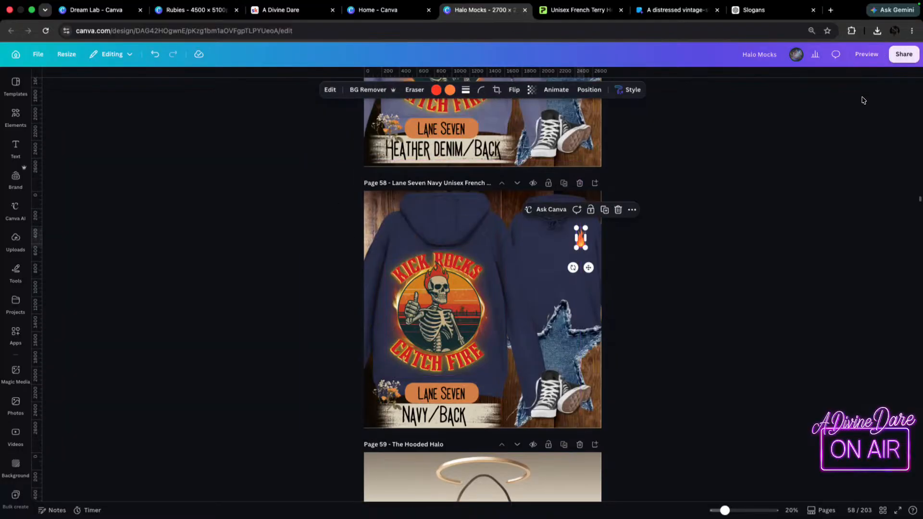
Download pages 51-58 as high-quality PNG files at size 1 with a transparent background.
left_click(904, 55)
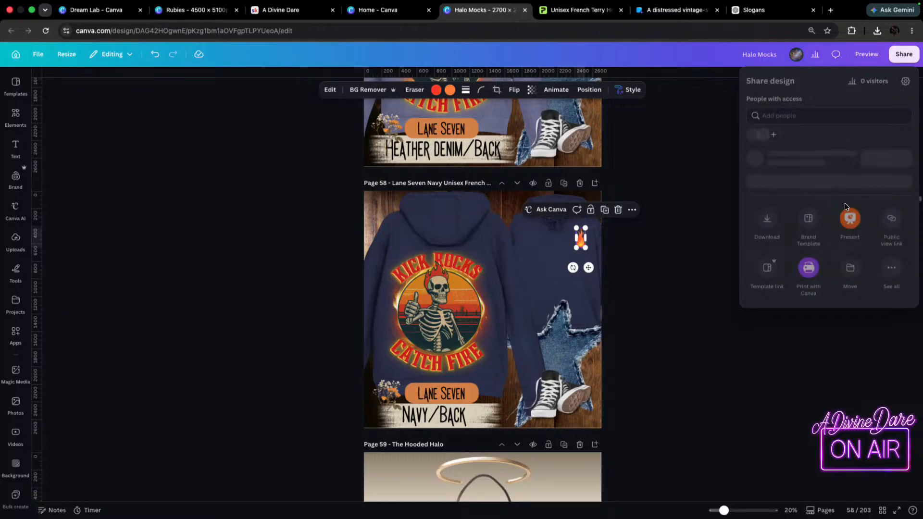
left_click(767, 264)
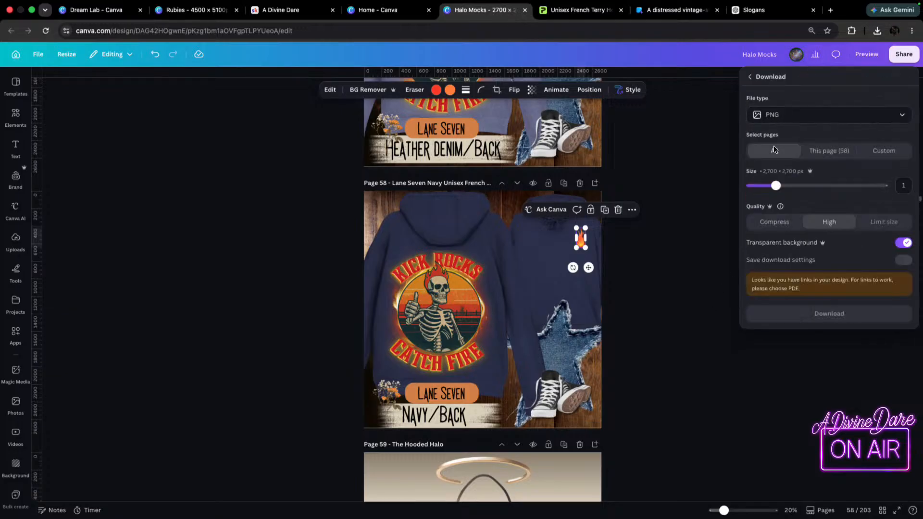
left_click(885, 151)
left_click_drag(775, 172, 725, 165)
type("51")
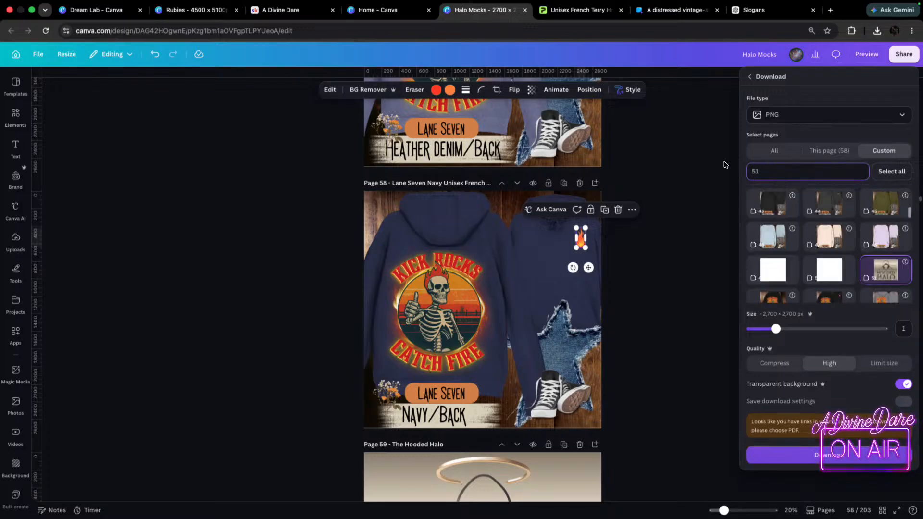
type("-58")
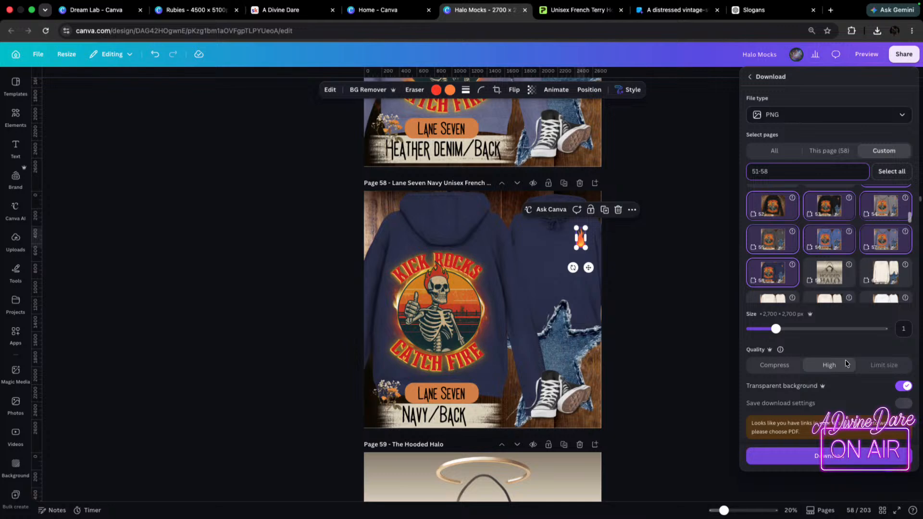
left_click(820, 455)
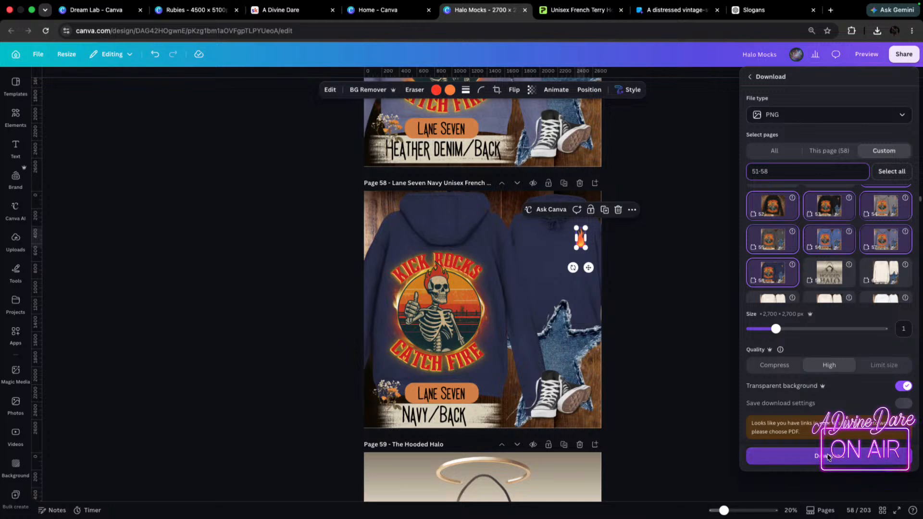
Change the download file type to MP4 Video, keeping the custom page range 51-58.
left_click(903, 57)
left_click(759, 262)
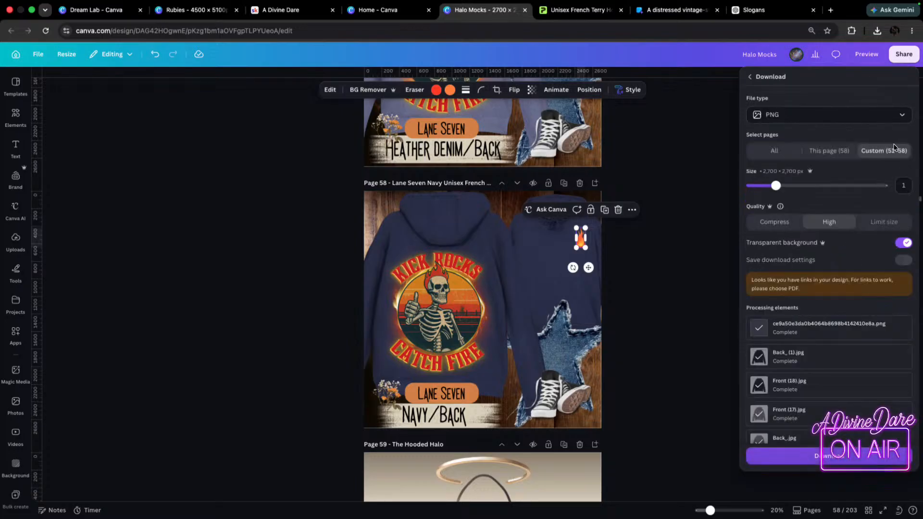
left_click(783, 115)
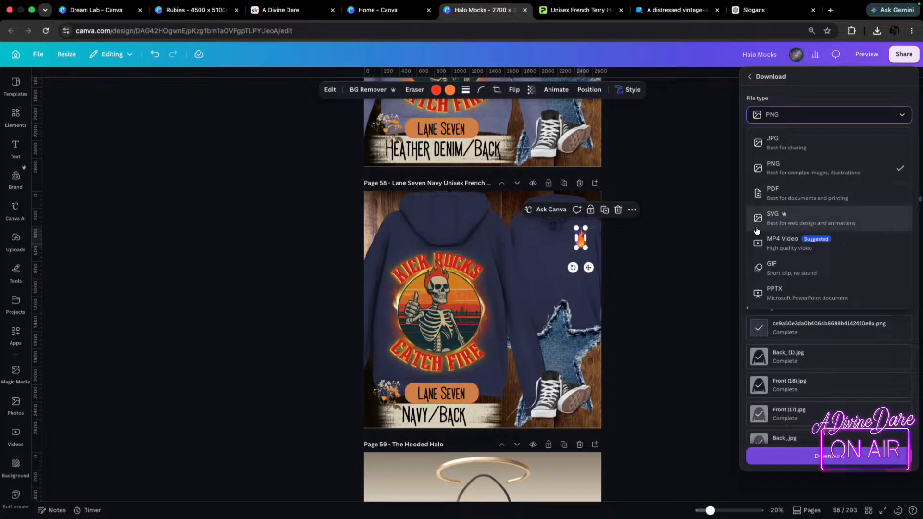
left_click(783, 240)
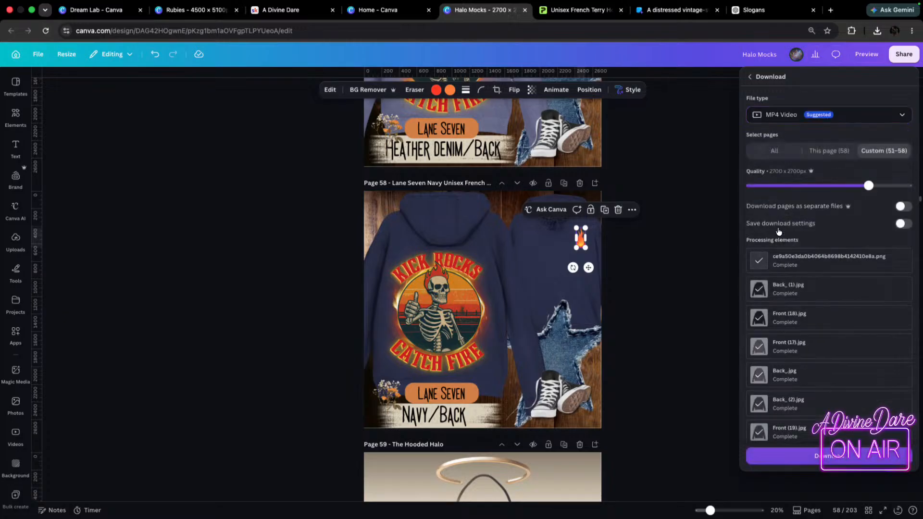
Show the page thumbnails, open the transition after page 58, and set the timing to 2.0 seconds for all pages.
left_click(810, 512)
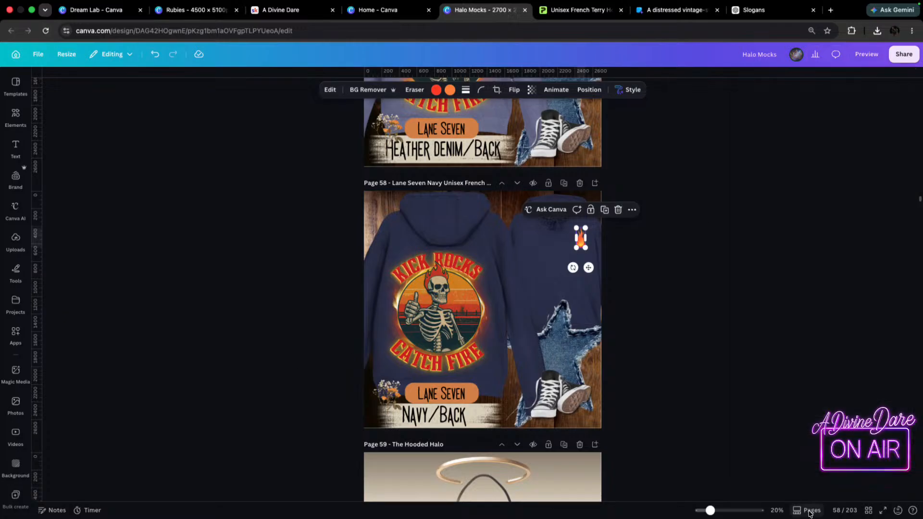
left_click(809, 512)
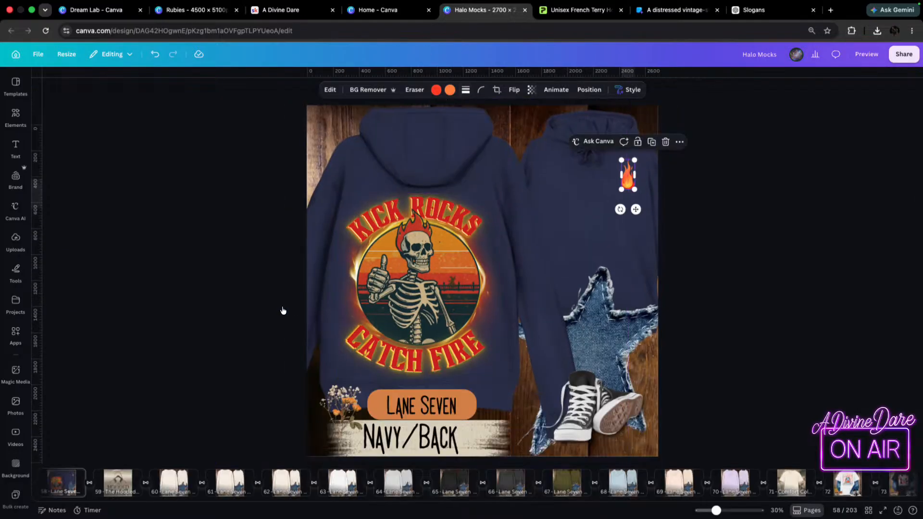
left_click(90, 483)
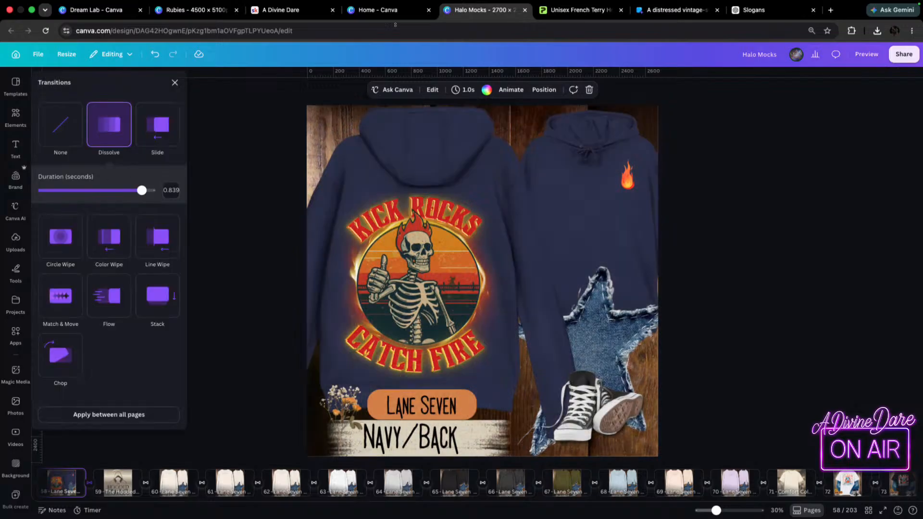
left_click(468, 90)
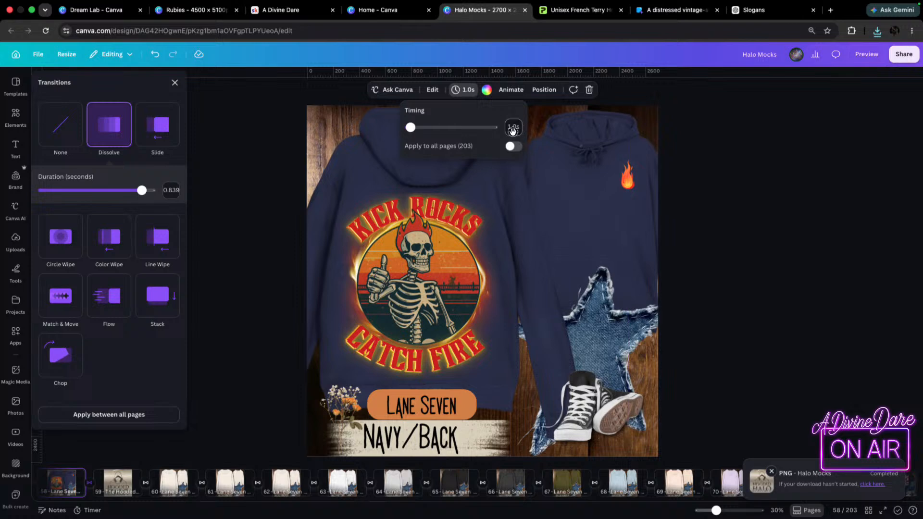
mouse_move(410, 127)
left_mouse_down()
mouse_move(426, 132)
mouse_move(409, 139)
left_mouse_up()
left_click(514, 146)
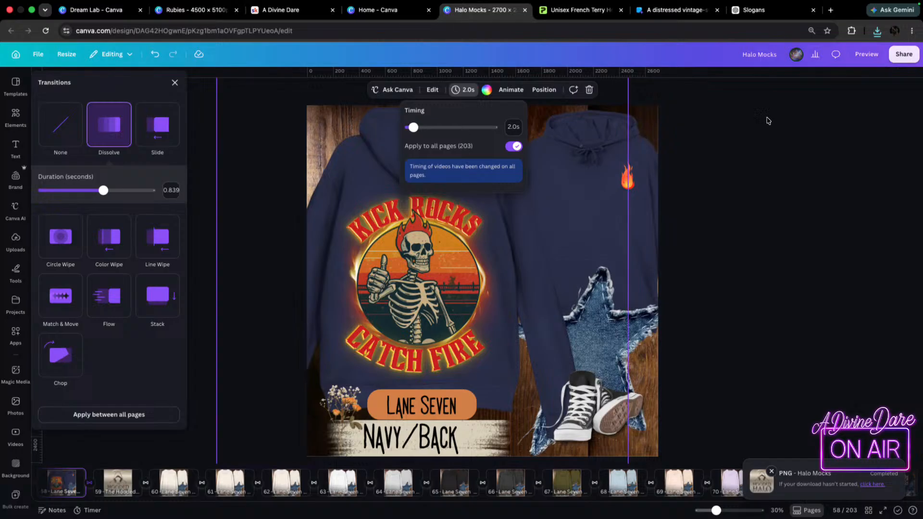
Download pages 51-58 of Halo Mocks as a single MP4 video and dismiss the download notices.
left_click(904, 54)
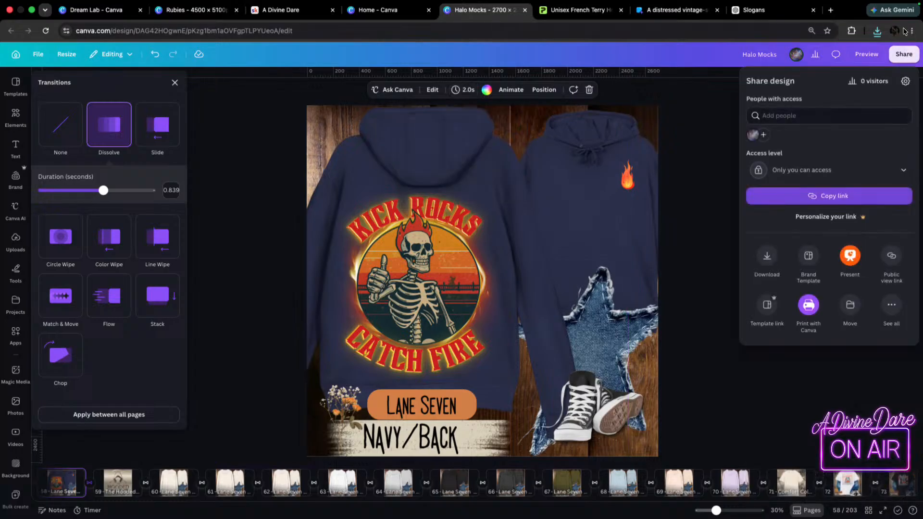
left_click(767, 260)
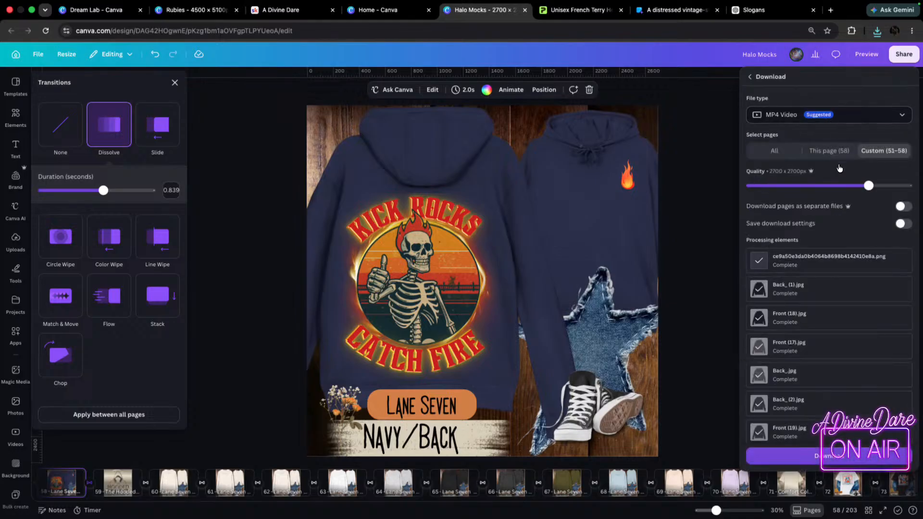
left_click(827, 455)
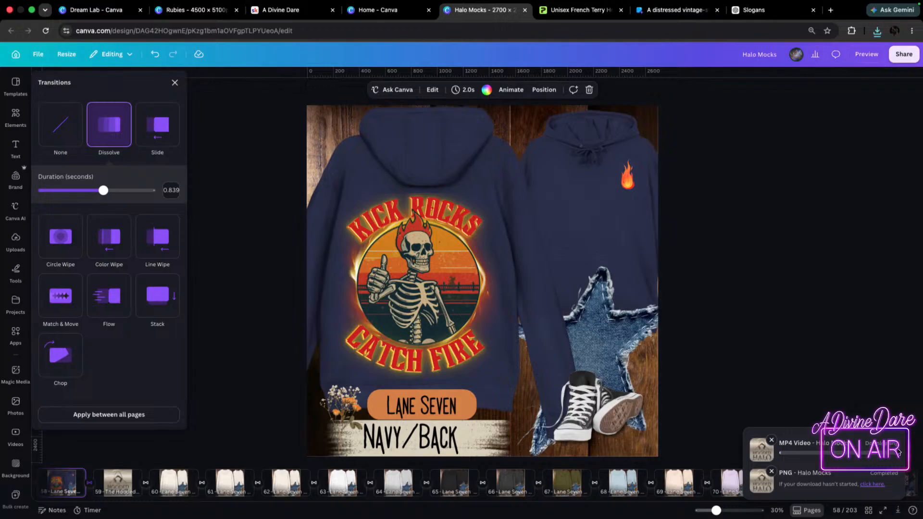
left_click(806, 252)
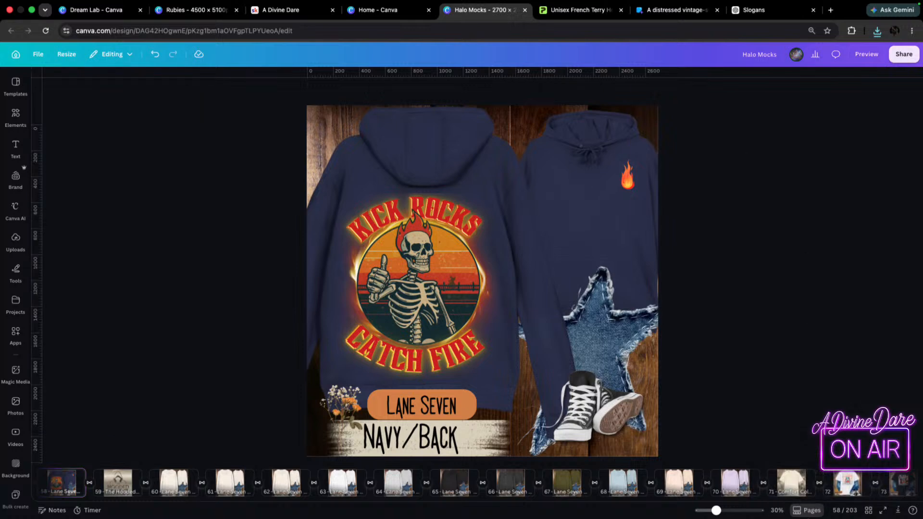
Switch to Printify and start designing the favorited Lane Seven Unisex French Terry Hoodie with Monster Digital as print provider.
left_click(567, 9)
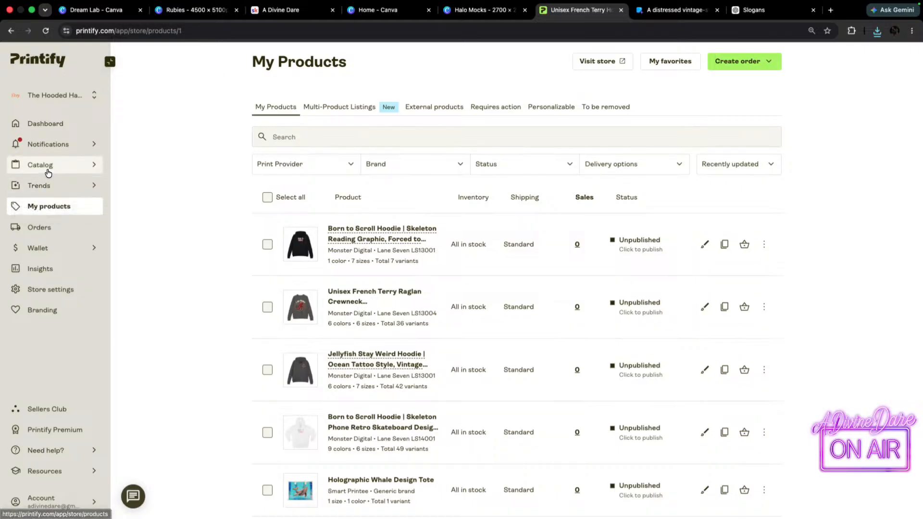
mouse_move(51, 169)
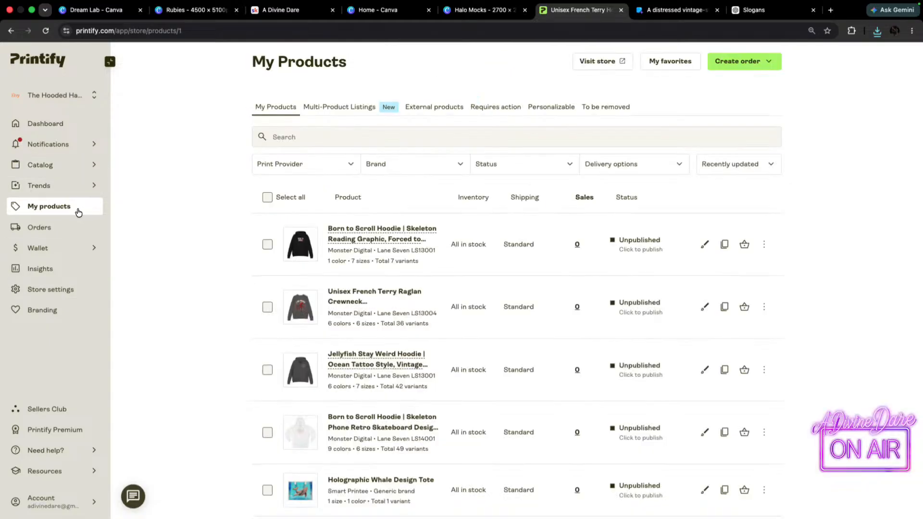
left_click(669, 61)
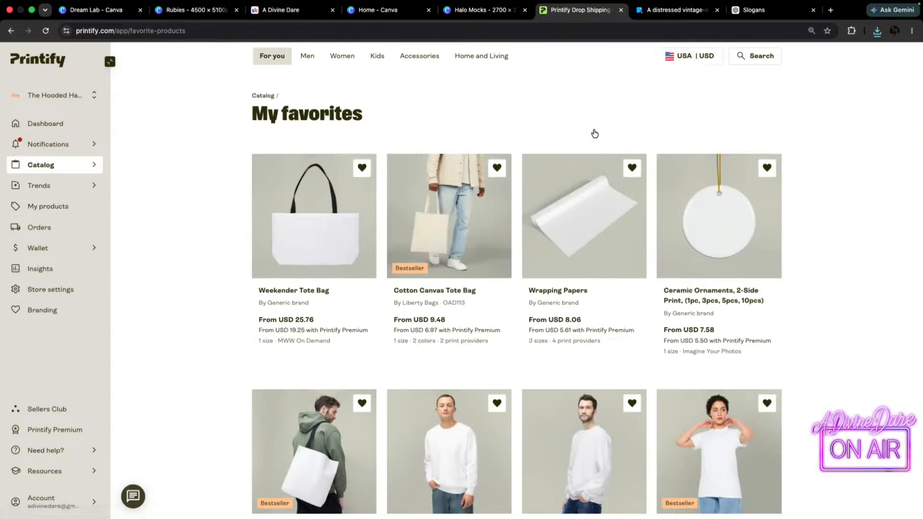
scroll(558, 392, "down", 5)
scroll(642, 411, "down", 2)
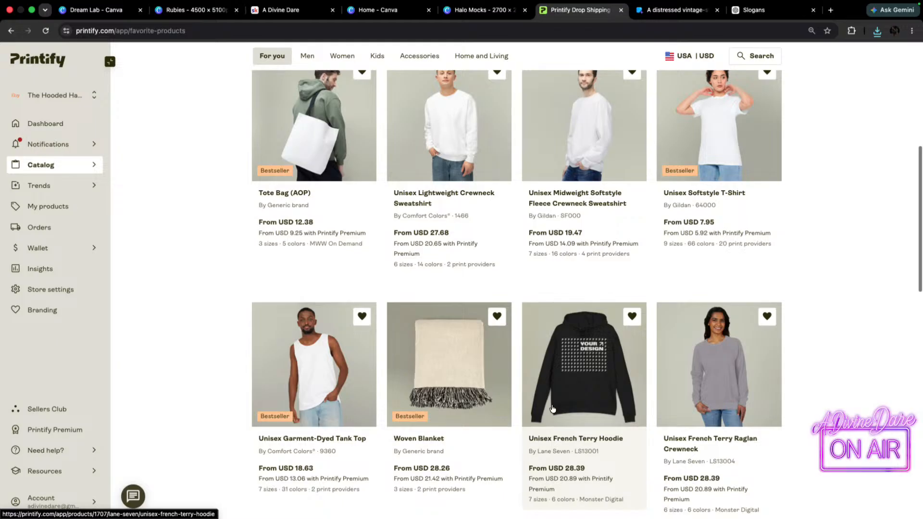
left_click(602, 384)
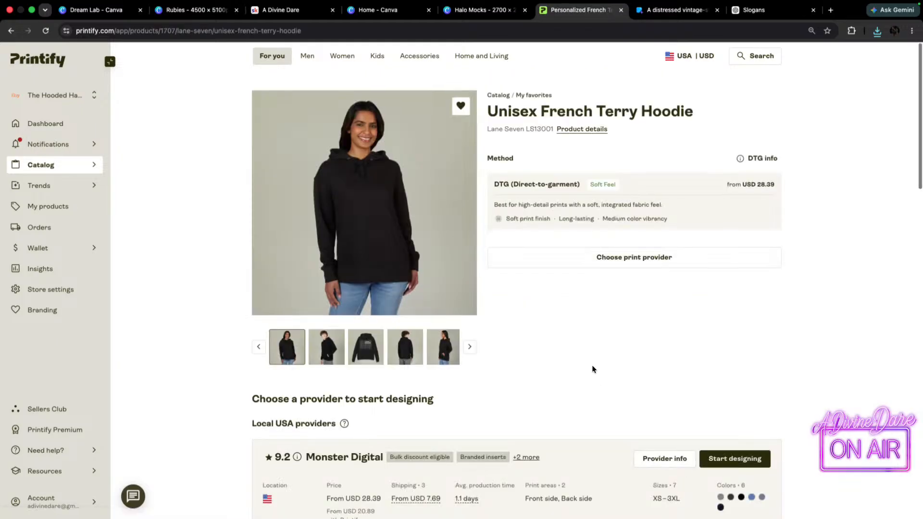
scroll(596, 369, "down", 3)
left_click(738, 313)
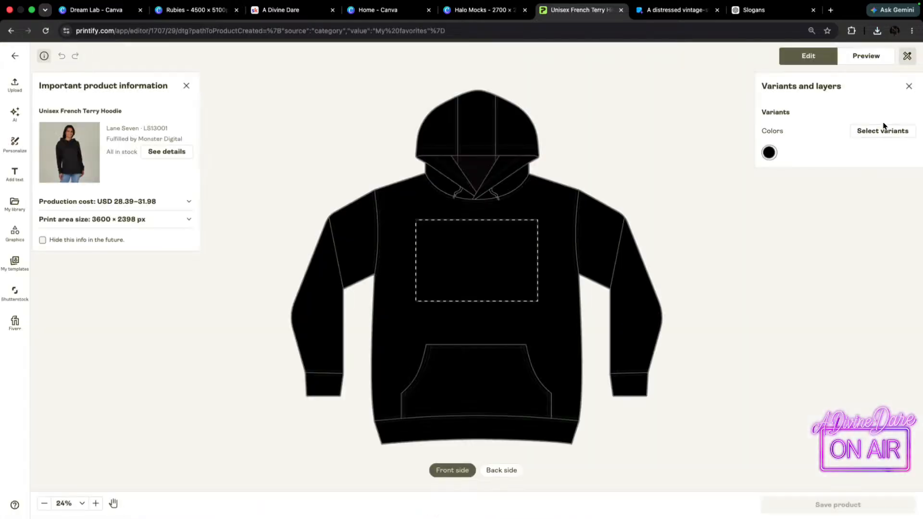
Add Graphite Heather, Charcoal Heather, Heather Royal, Heather Denim and Navy to the hoodie's color variants alongside Black.
left_click(883, 131)
left_click(778, 184)
left_click(777, 209)
left_click(778, 258)
left_click(777, 283)
left_click(778, 307)
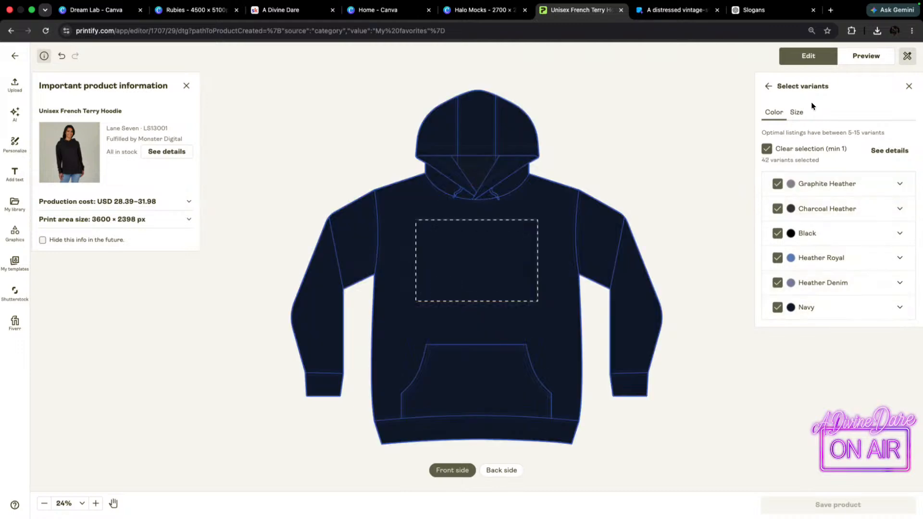
Add the downloaded Front Pocket Flame .png to the hoodie's front side and shrink it into the wearer's left chest area.
left_click(877, 30)
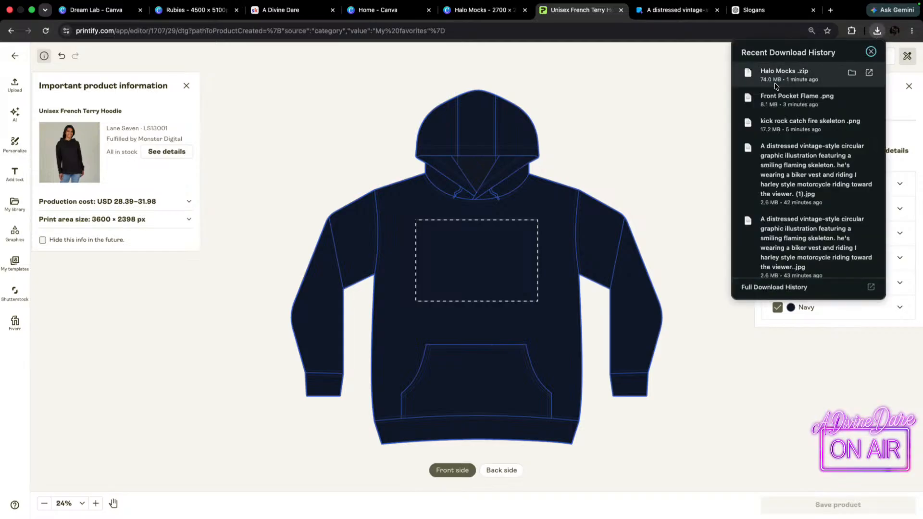
left_click_drag(790, 101, 492, 245)
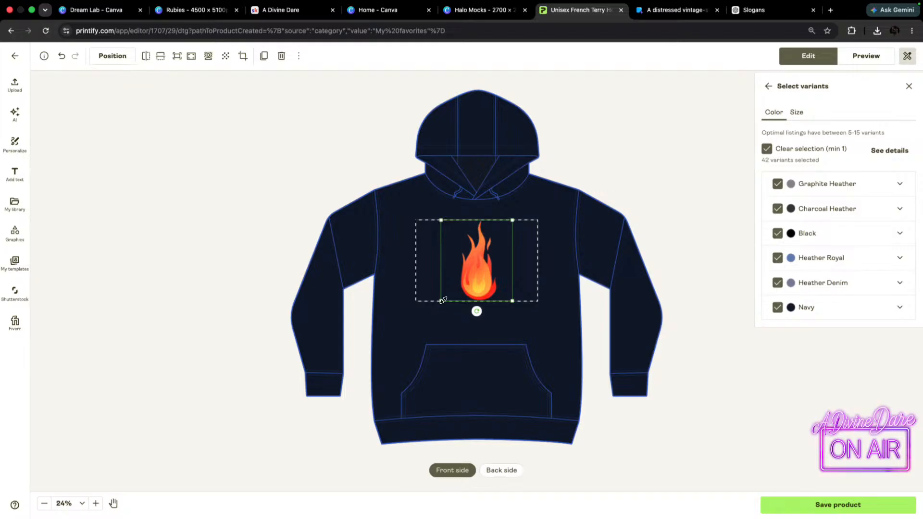
left_click_drag(441, 301, 542, 234)
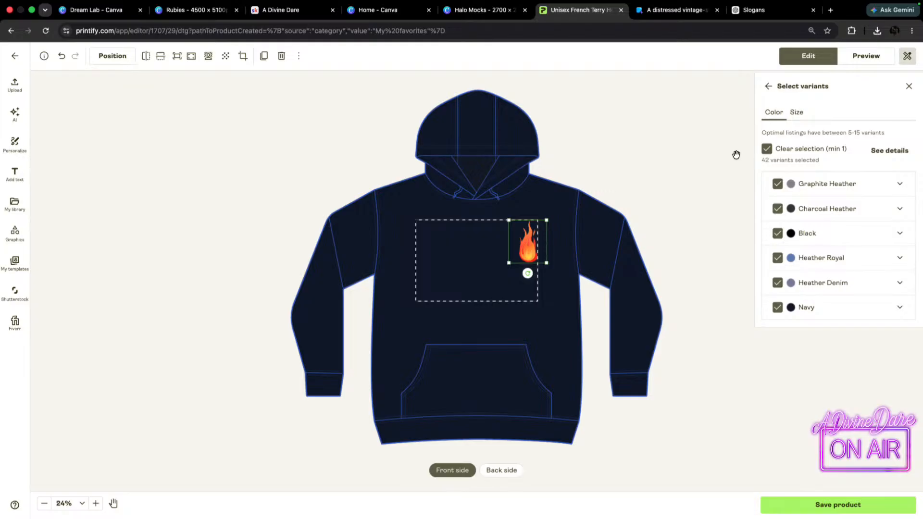
left_click(837, 481)
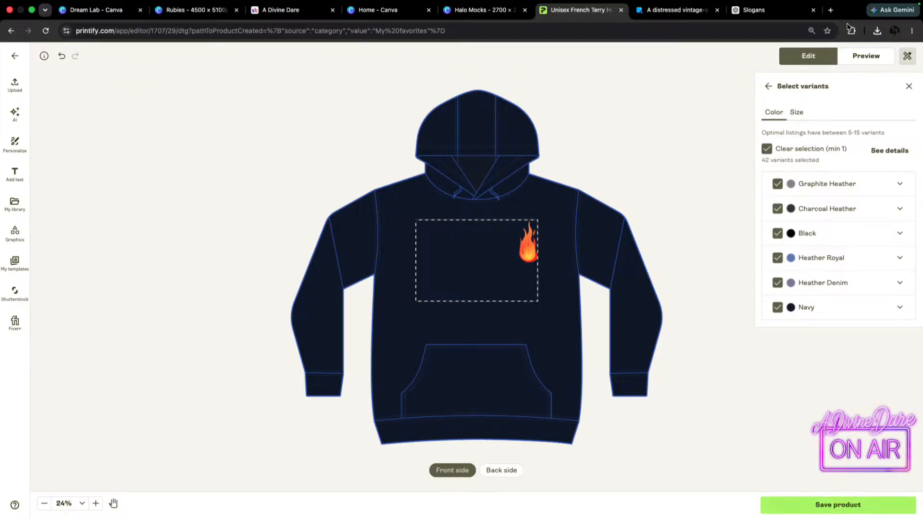
Check which hoodie sizes are selected and bring back the variants and layers overview.
left_click(798, 114)
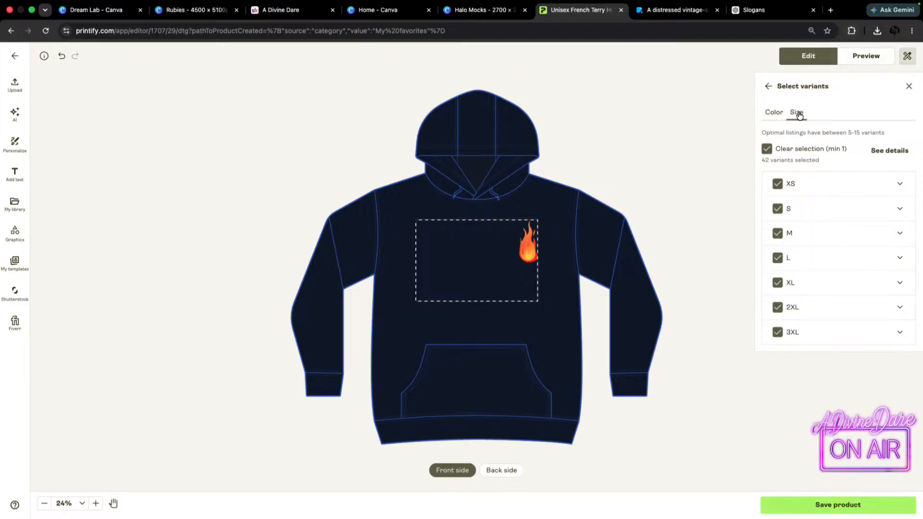
left_click(907, 56)
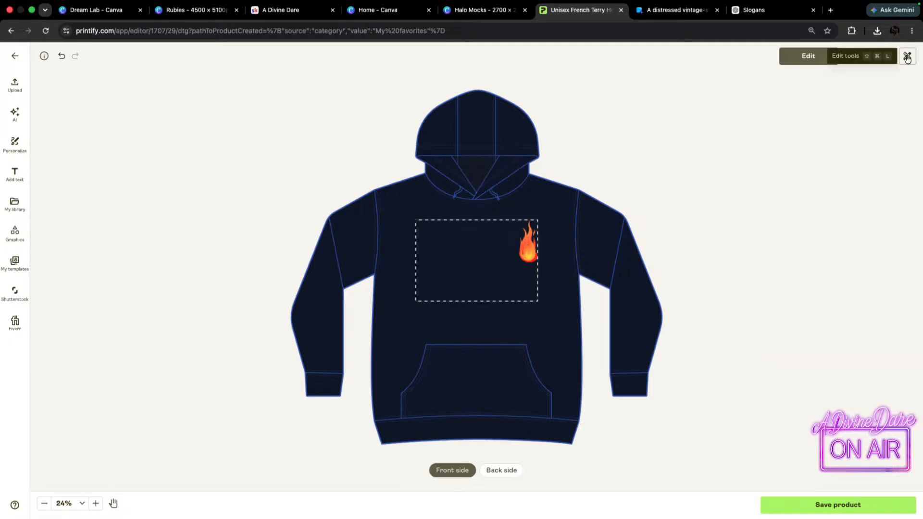
left_click(908, 56)
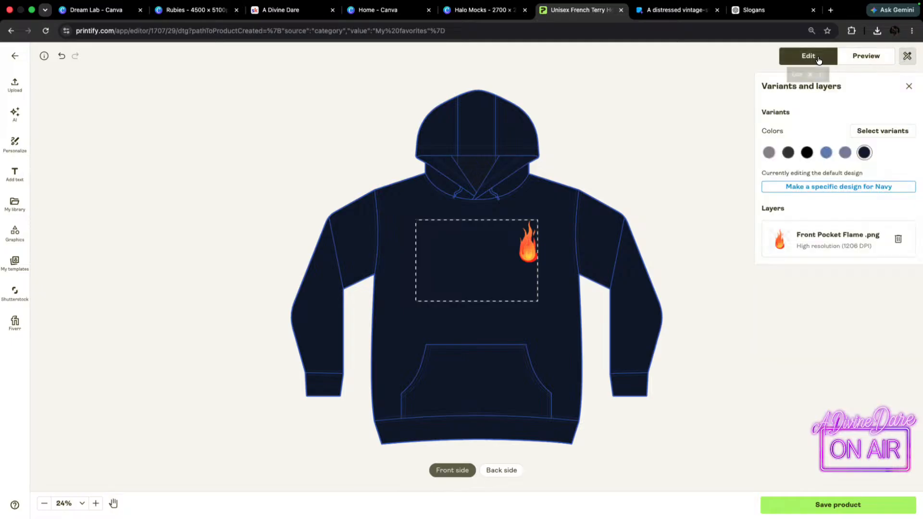
Fit the flame inside the front print area's upper-right corner and resize it to about 4.57 × 5.18 in.
left_click_drag(538, 246, 530, 246)
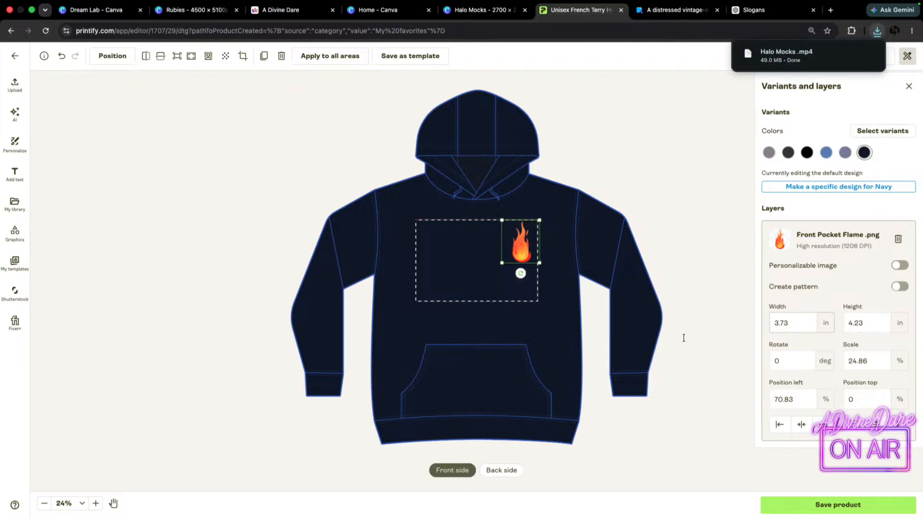
mouse_move(503, 262)
left_mouse_down()
mouse_move(491, 270)
mouse_move(512, 261)
left_mouse_up()
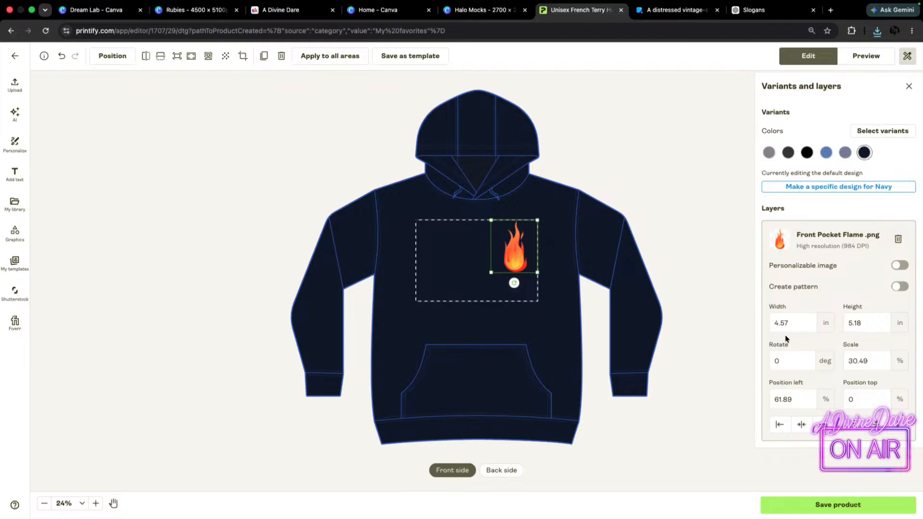
left_click_drag(491, 275, 484, 277)
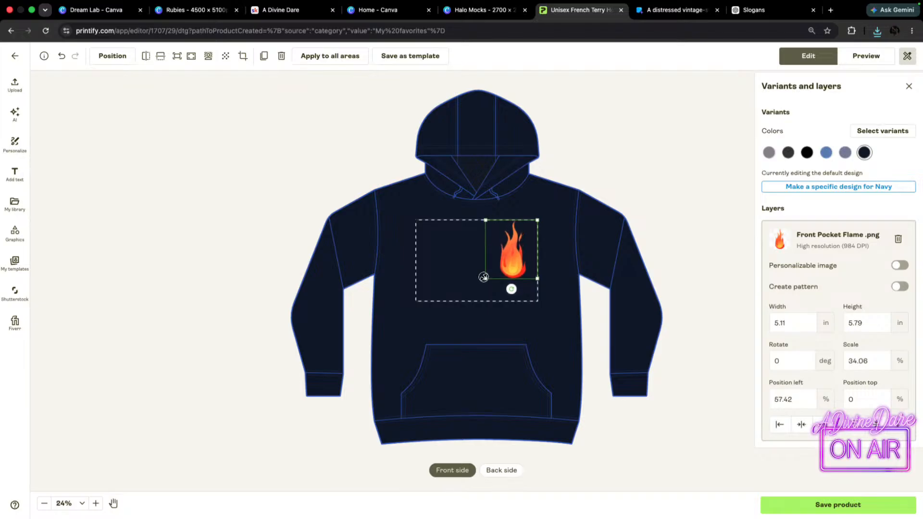
left_click_drag(484, 277, 460, 279)
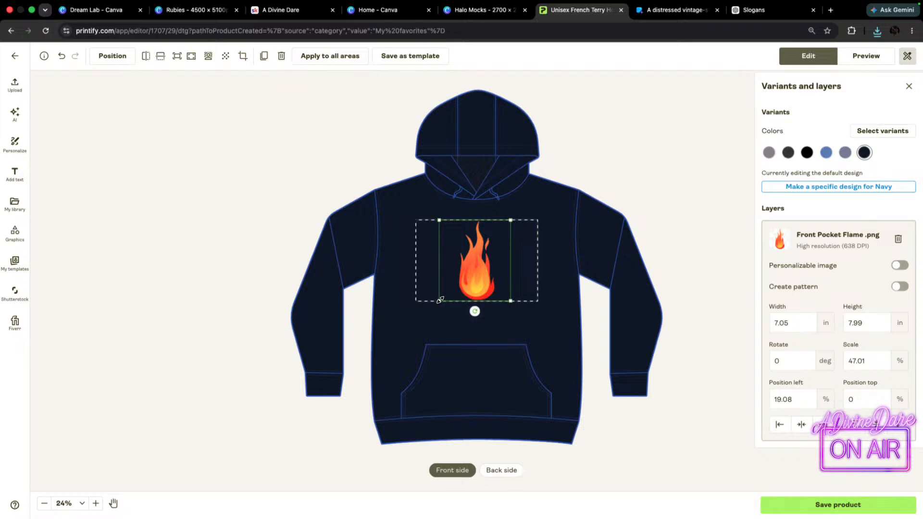
left_click_drag(439, 301, 513, 262)
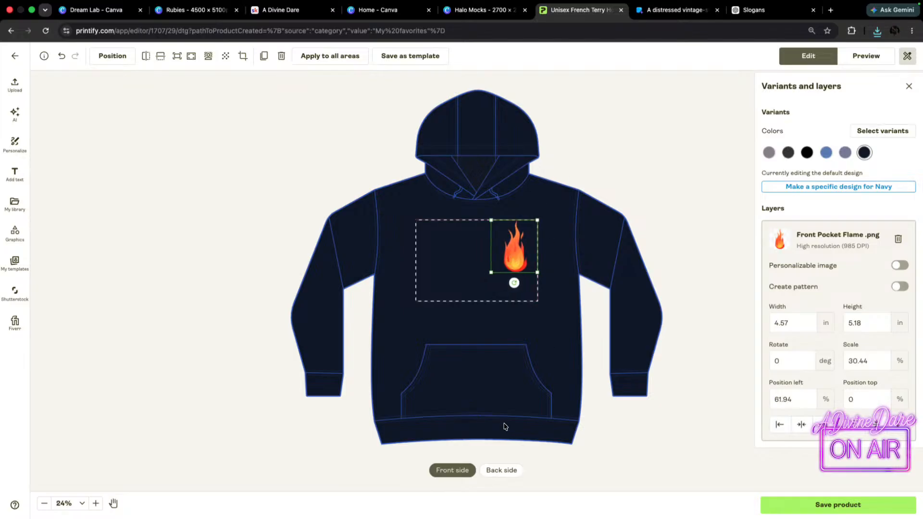
Show the hoodie's back side in Black and add the downloaded kick rock catch fire skeleton .png to its print area.
left_click(502, 470)
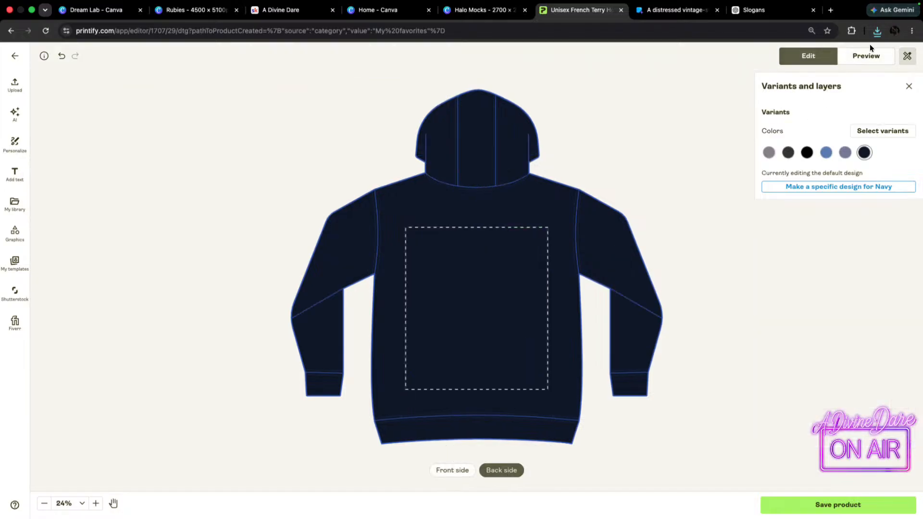
left_click(812, 157)
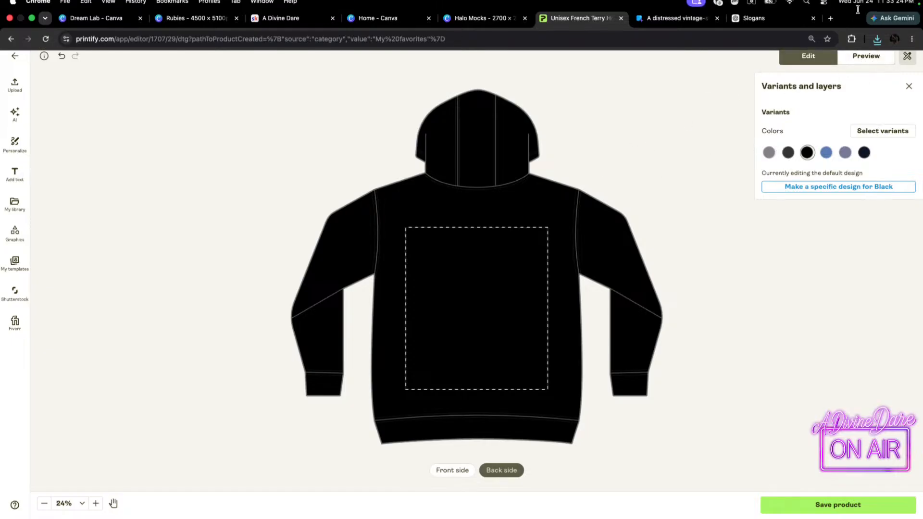
left_click(878, 30)
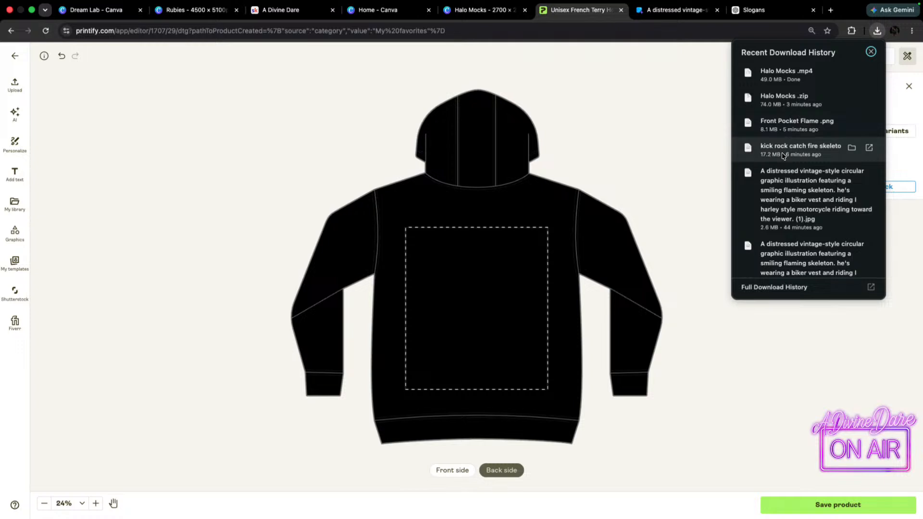
left_click_drag(798, 149, 462, 306)
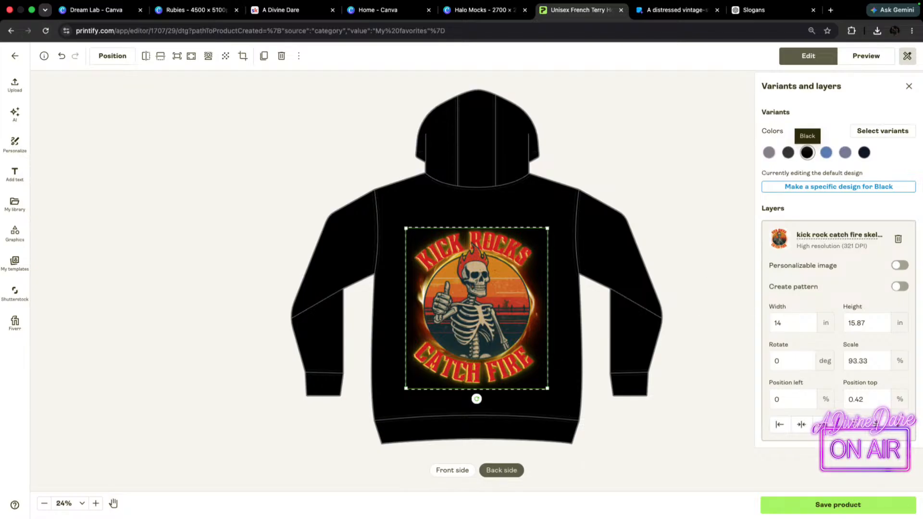
Preview the black hoodie mockups, examining the Back, Person 2 Back and Person 2 Front views.
left_click(870, 53)
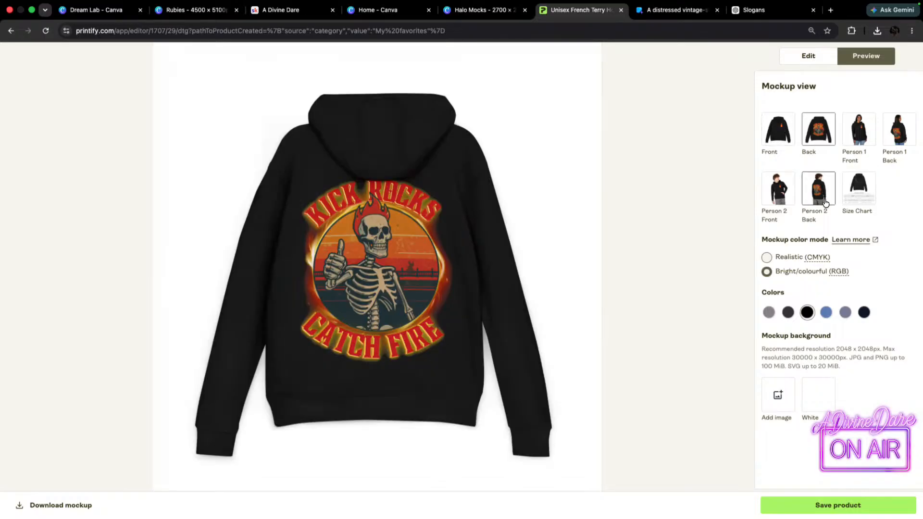
left_click(811, 192)
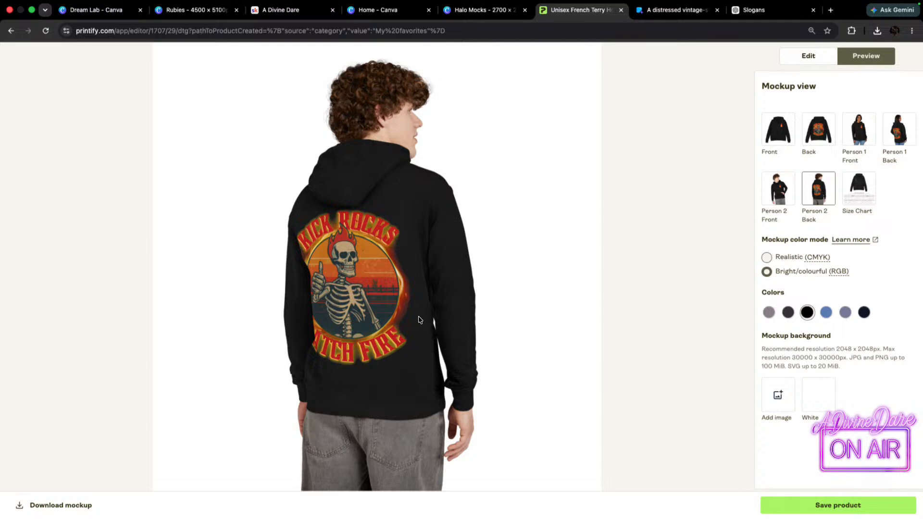
left_click(772, 190)
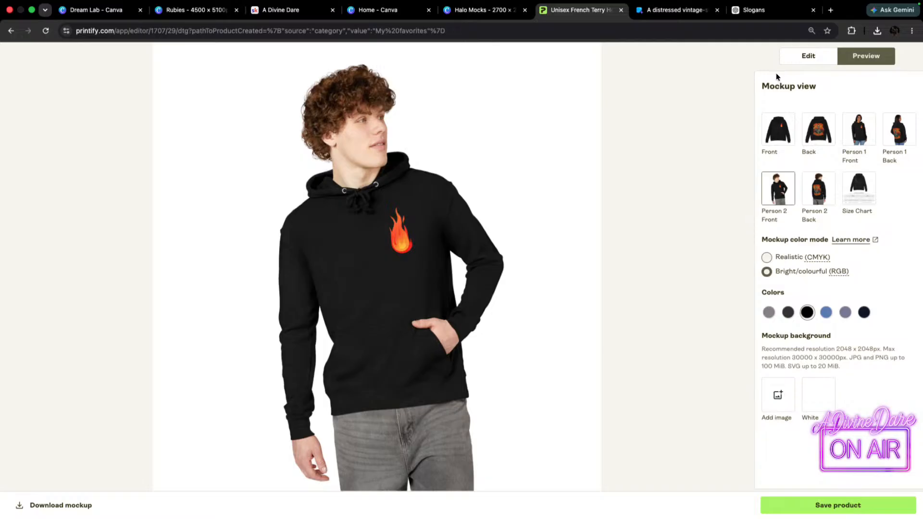
Replace the front flame with the library's kick rock catch fire skeleton design, about 4.33 × 4.91 in, at the print area's upper-right corner.
left_click(808, 57)
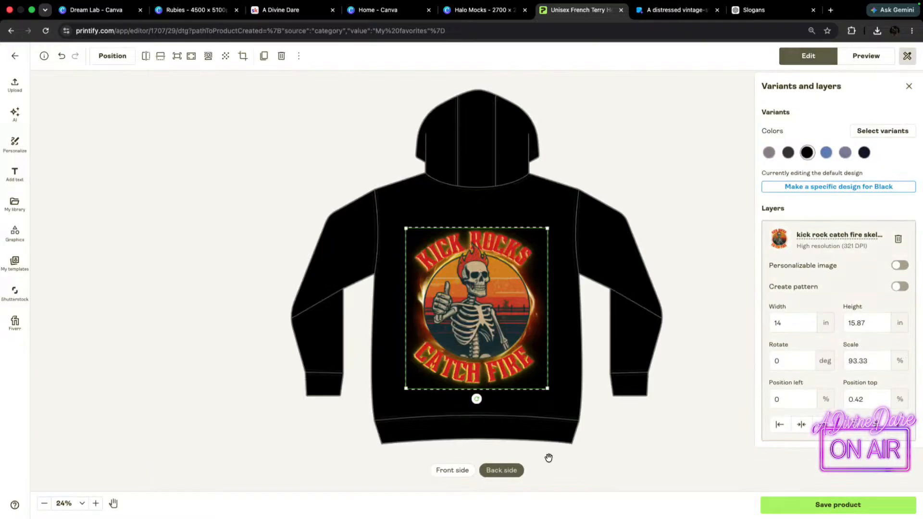
left_click(450, 470)
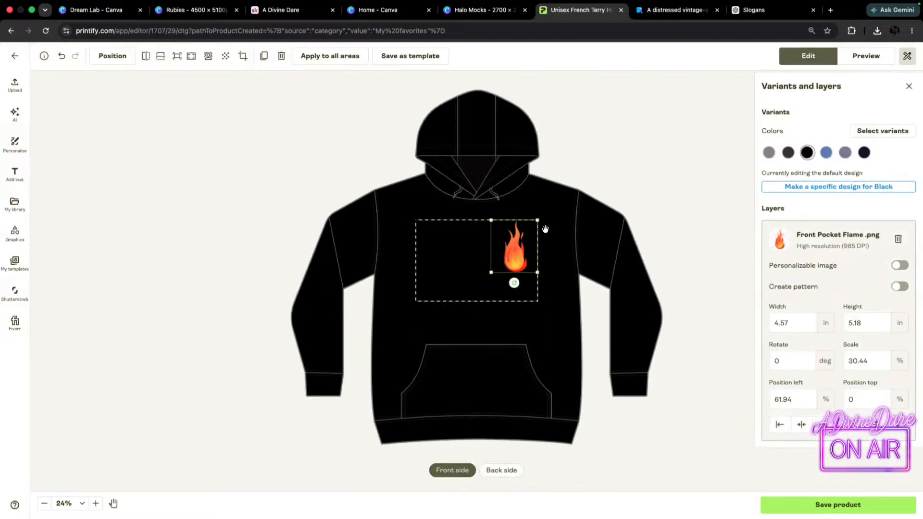
key("Delete")
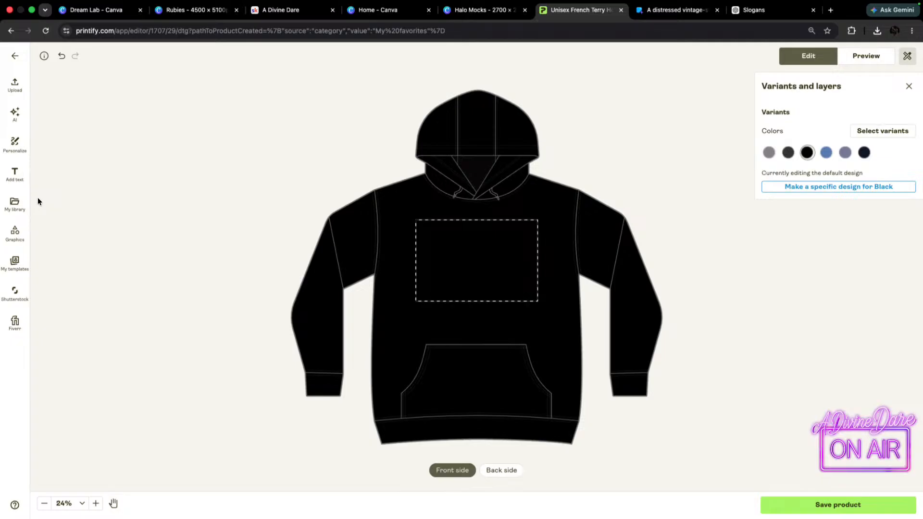
left_click(17, 206)
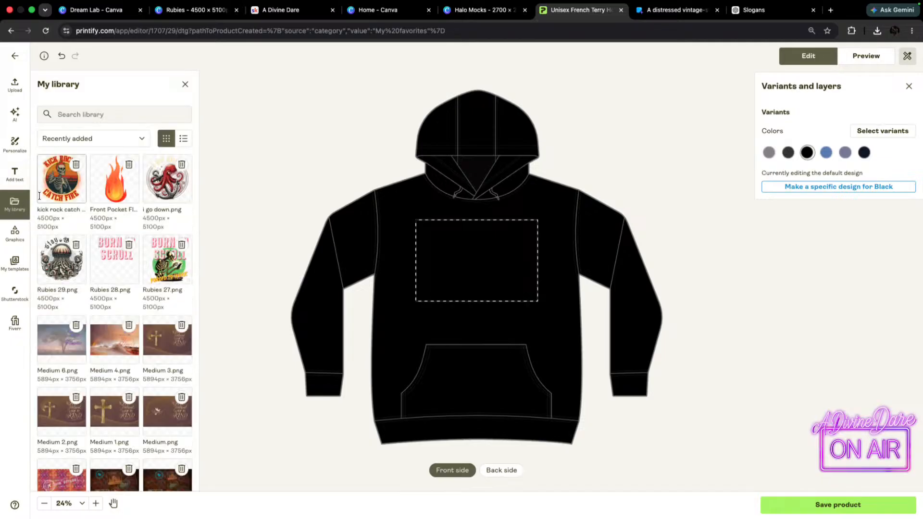
left_click(57, 186)
left_click_drag(441, 301, 514, 256)
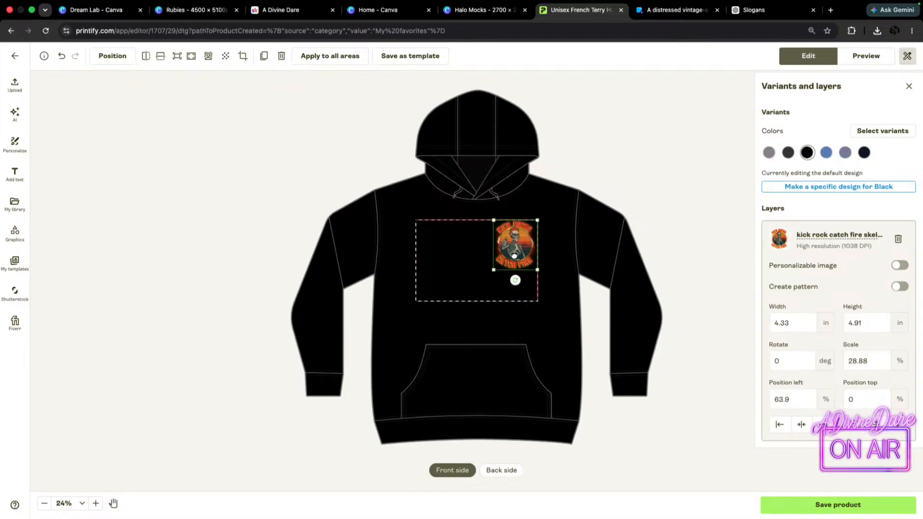
Enlarge the front skeleton design to about 4.55 × 5.15 in and preview the Person 2 Back mockup.
left_click_drag(494, 271, 494, 273)
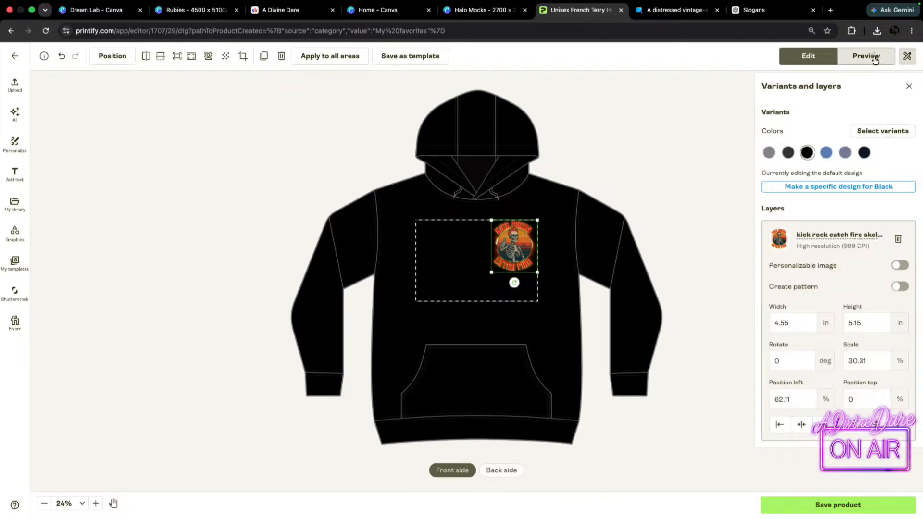
left_click(866, 55)
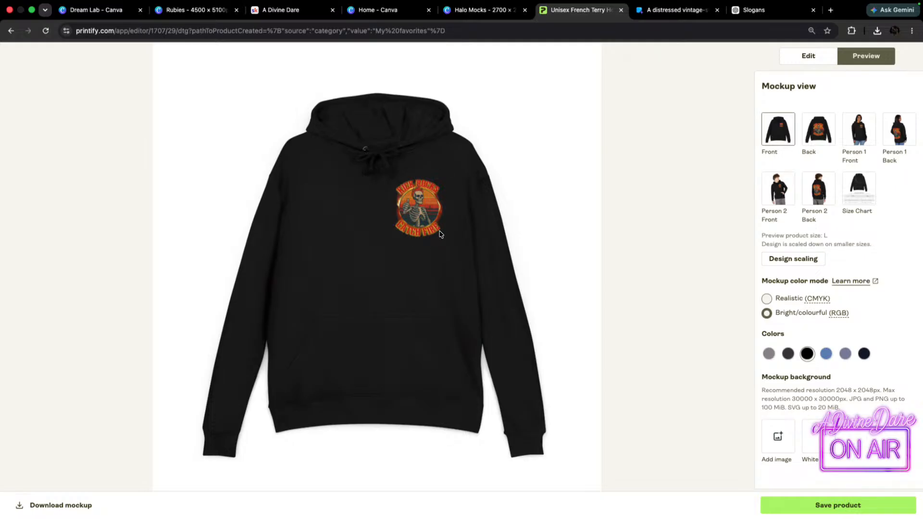
left_click(825, 192)
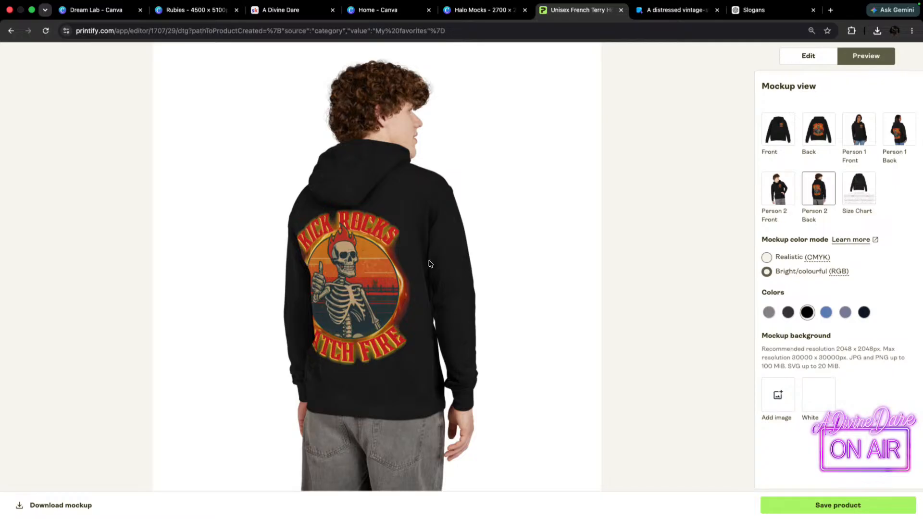
Save the product and replace its default mockups with the uploaded Lane Seven images and The Hooded Halo logo.
left_click(853, 506)
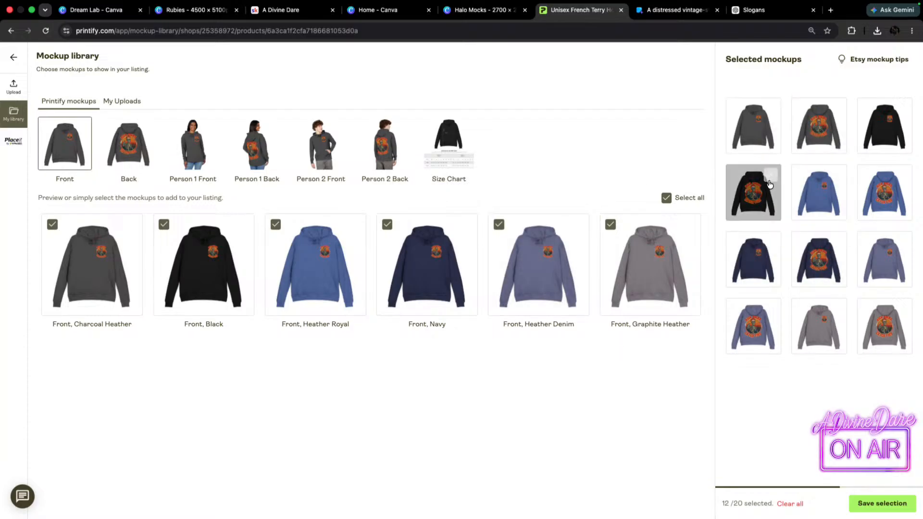
left_click(792, 504)
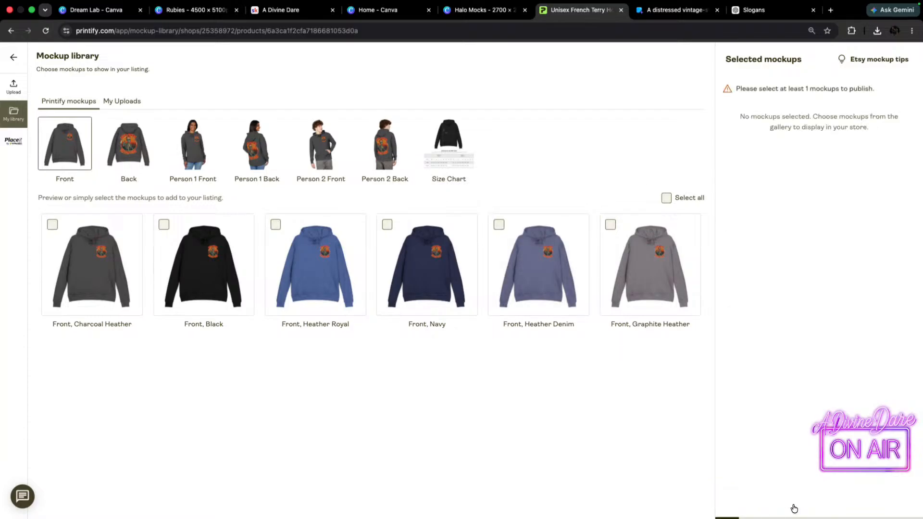
left_click(126, 101)
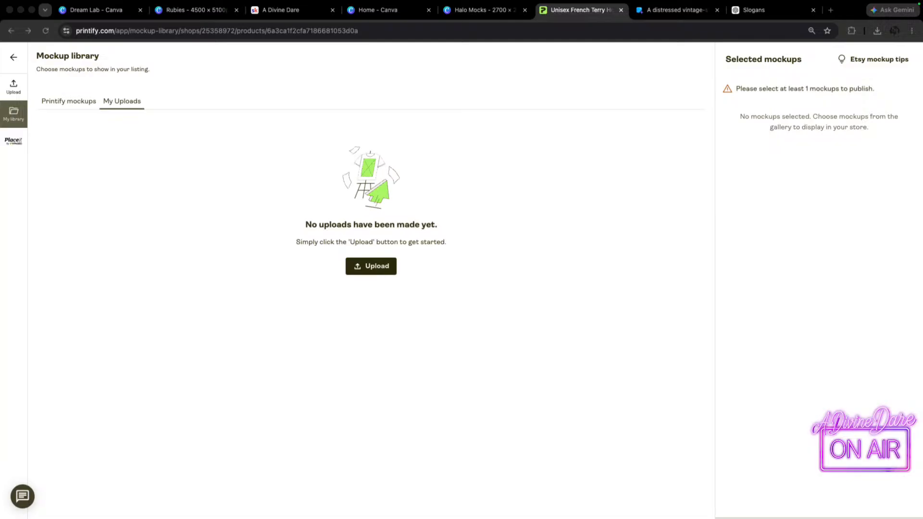
left_click(376, 266)
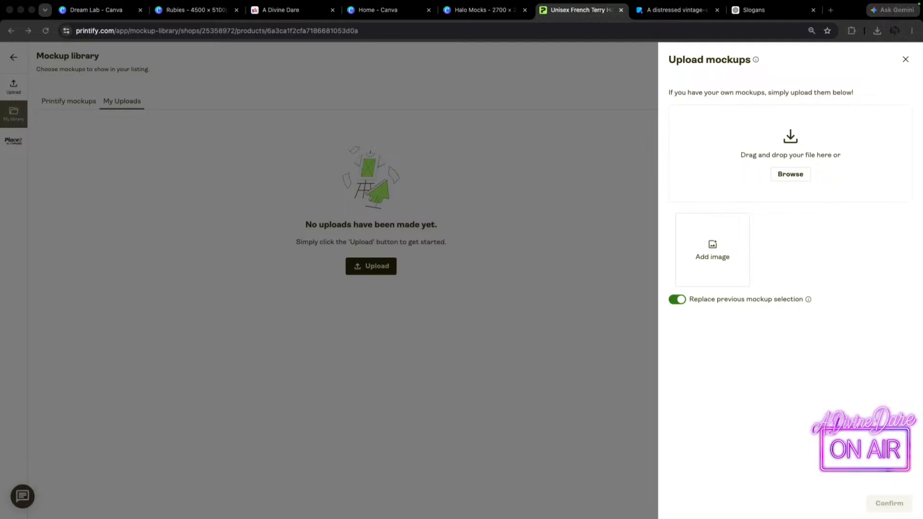
left_click_drag(748, 148, 726, 124)
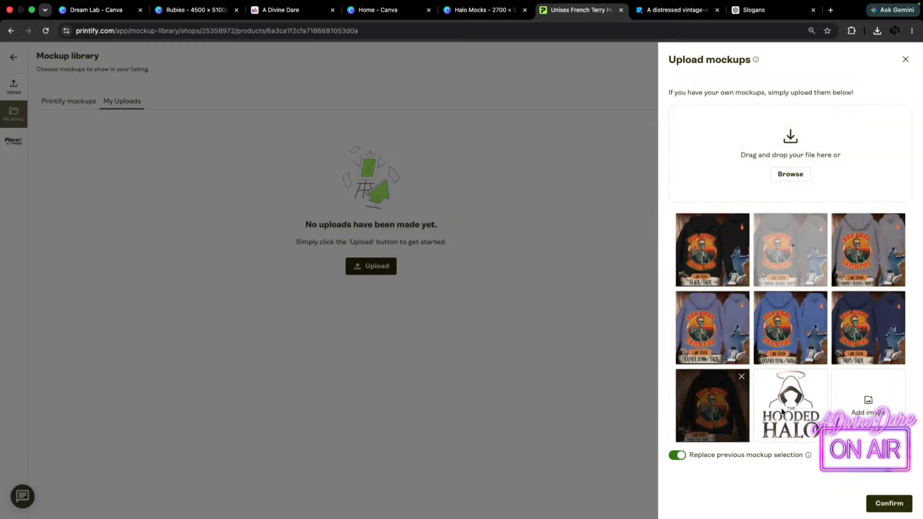
left_click(889, 504)
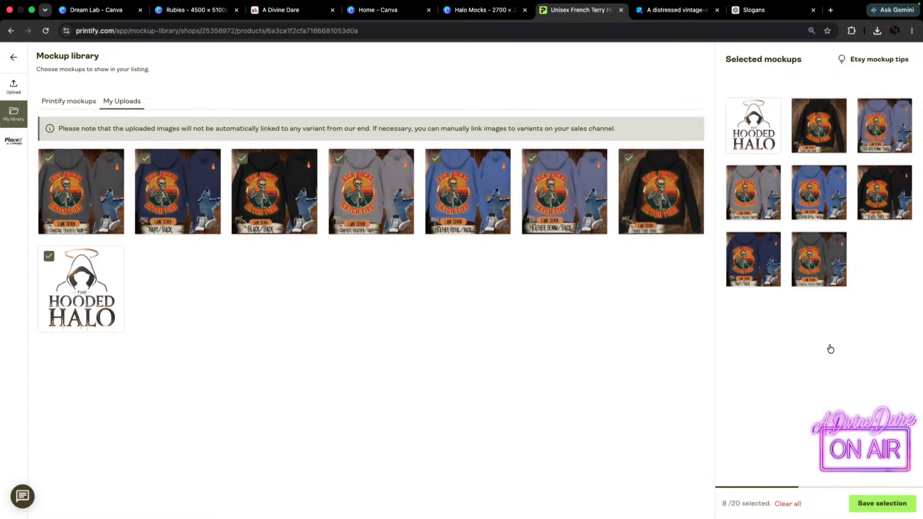
left_click(877, 506)
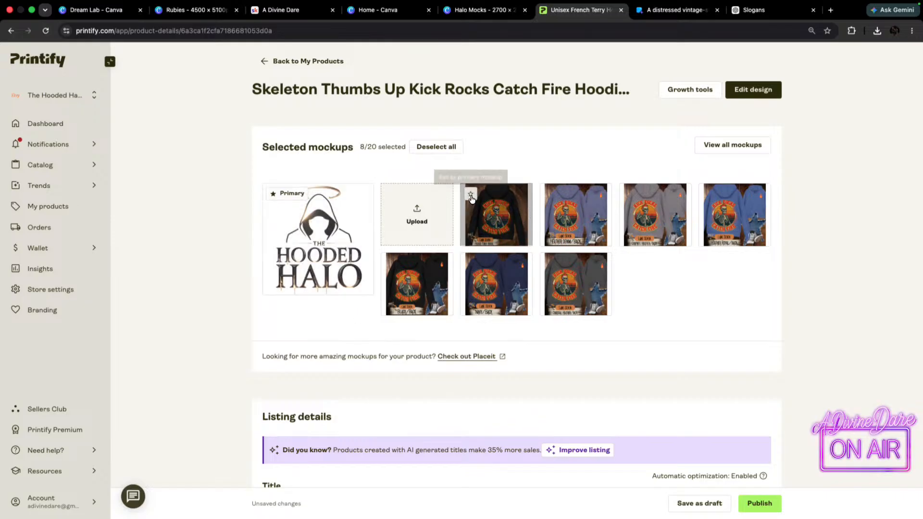
Make the black Lane Seven French Terry Hoodie mockup the primary image and check the mockups in the enlarged view.
left_click(471, 195)
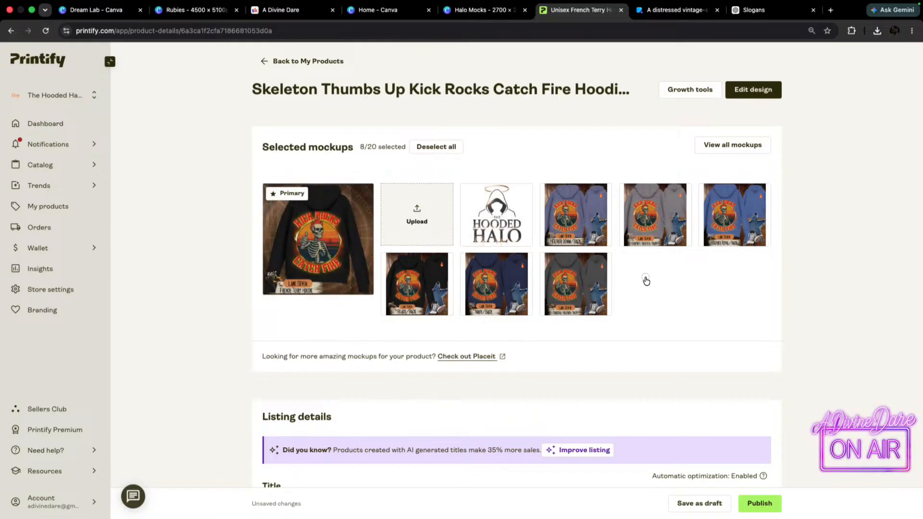
left_click(522, 199)
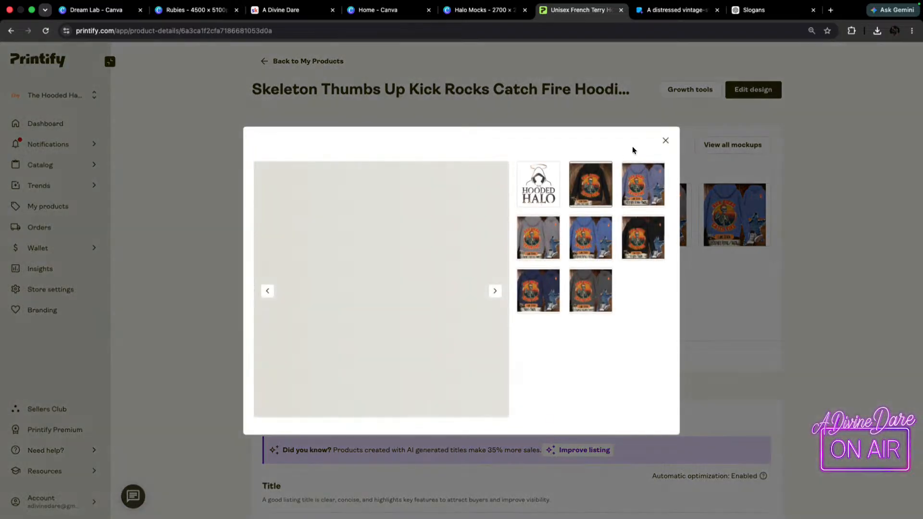
left_click(666, 140)
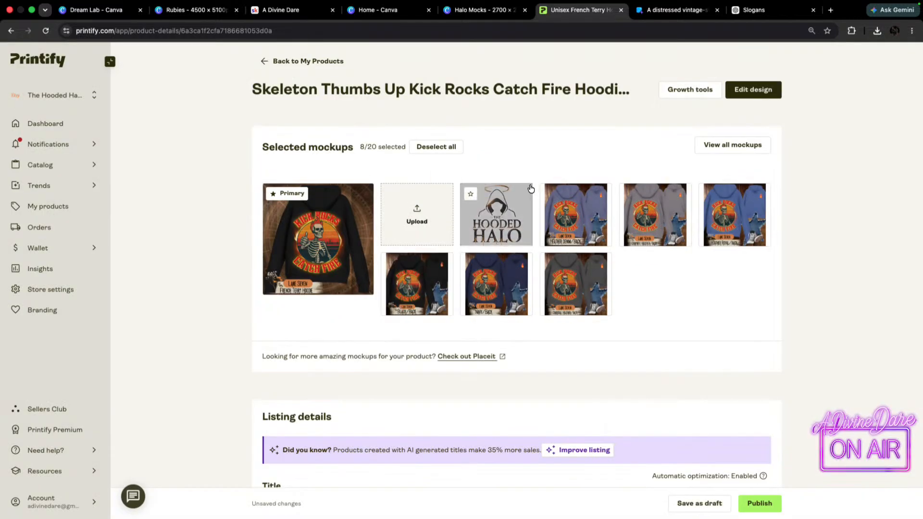
left_click(524, 236)
left_click(665, 141)
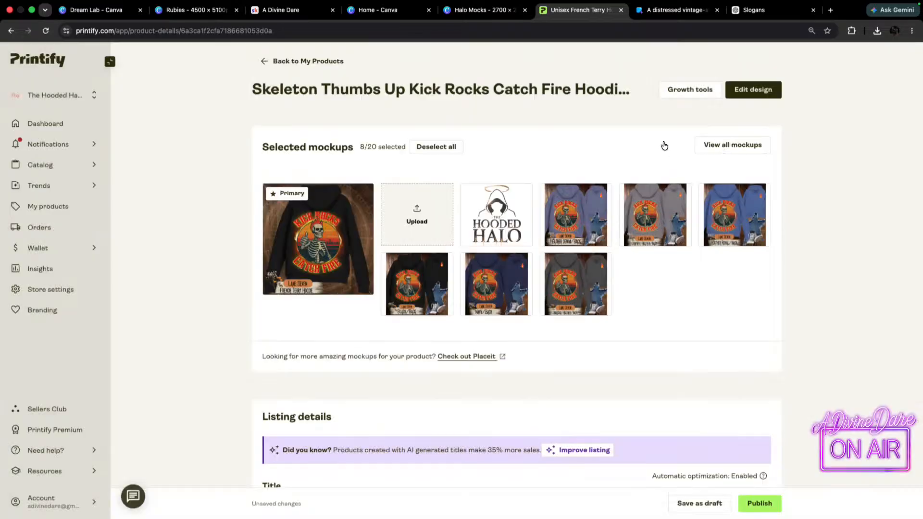
Enable the Economy shipping method for the hoodie listing.
scroll(427, 331, "down", 3)
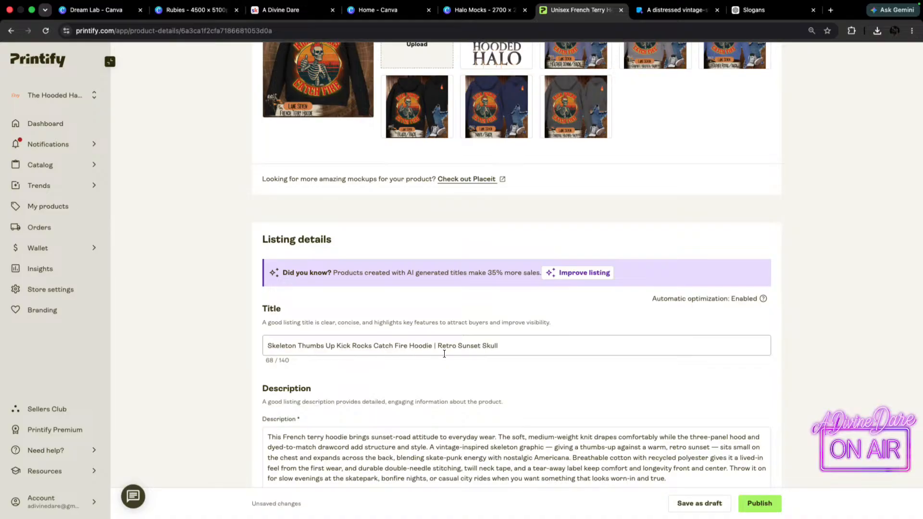
scroll(530, 355, "down", 3)
scroll(246, 340, "down", 14)
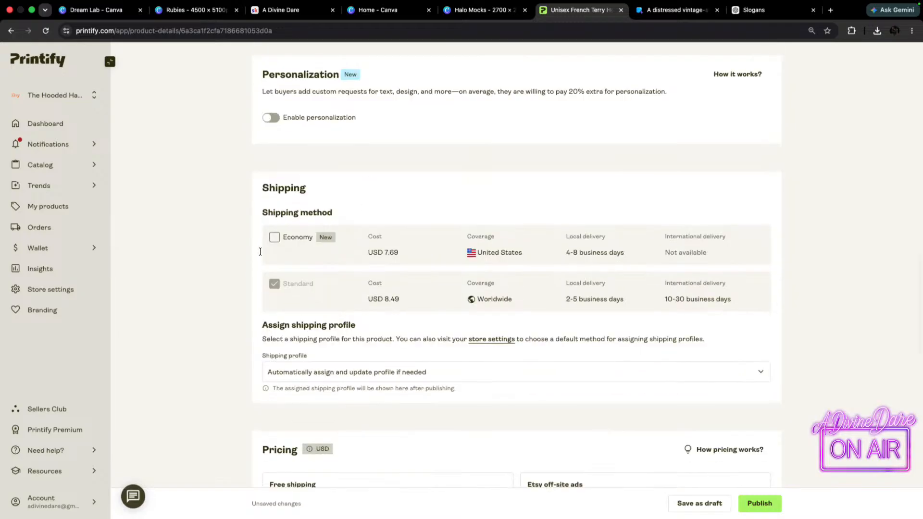
left_click(274, 237)
Offer buyers free Economy shipping in the pricing settings and dismiss the explanation.
scroll(484, 277, "down", 3)
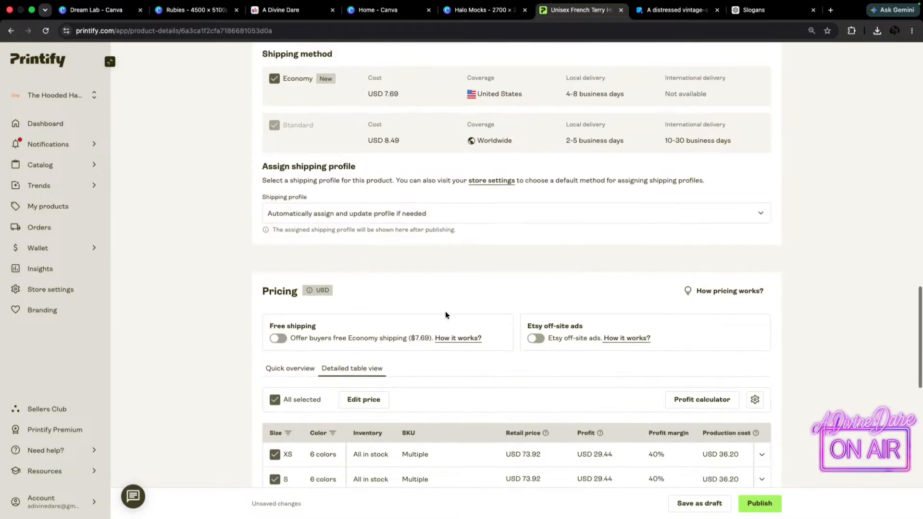
scroll(380, 361, "down", 4)
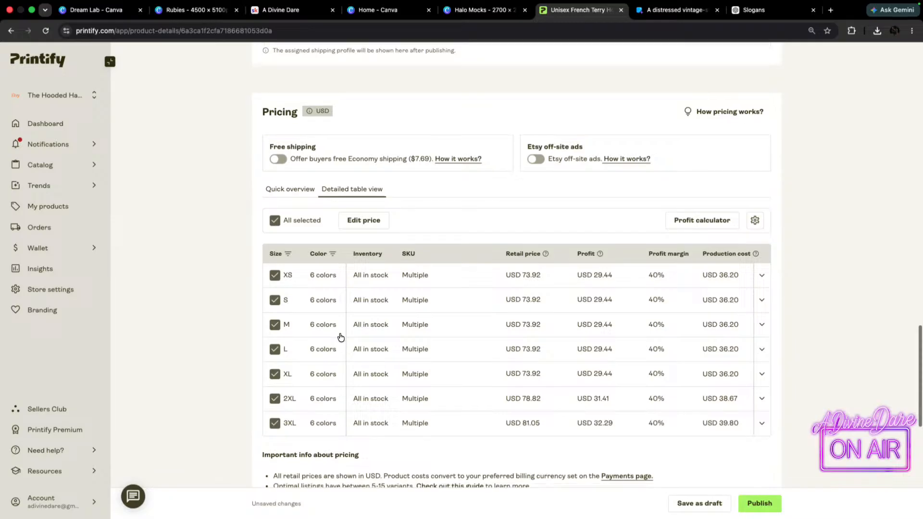
scroll(341, 337, "down", 2)
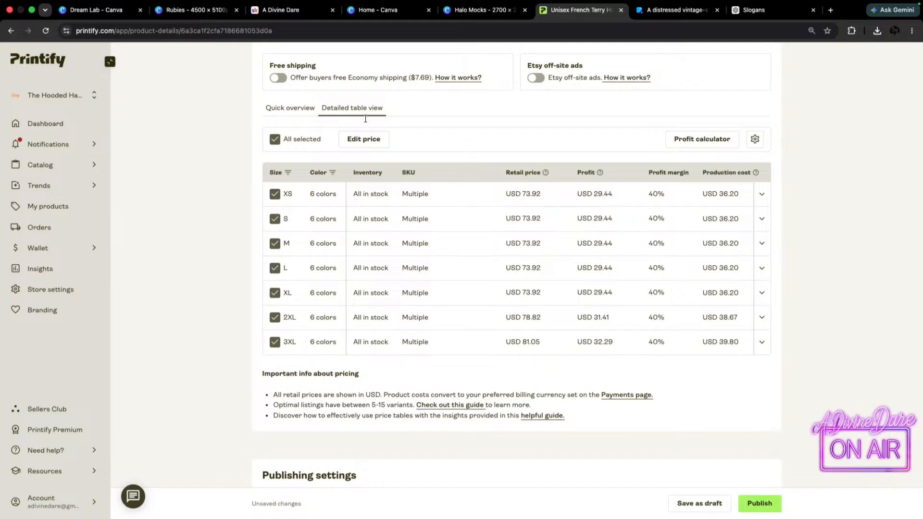
left_click(275, 79)
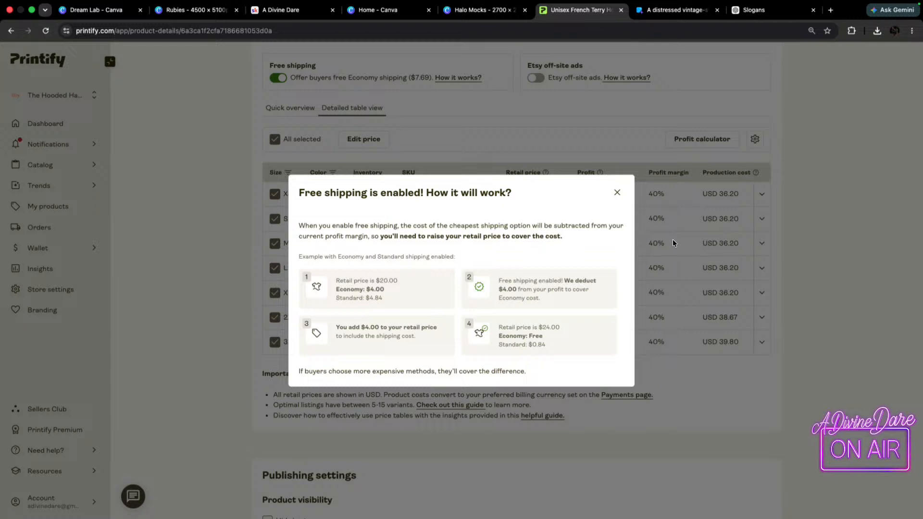
left_click(617, 193)
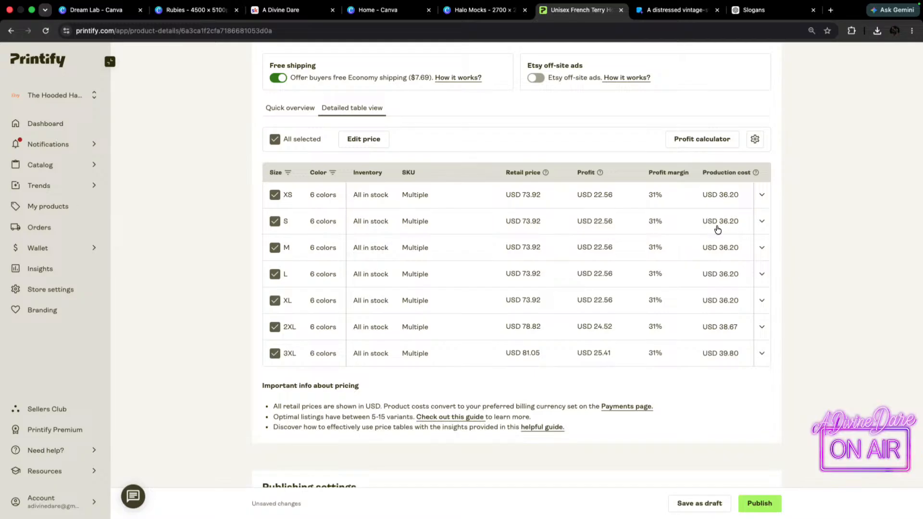
Review the pricing and publishing settings, then publish the hoodie listing to the Etsy store.
mouse_move(401, 3)
scroll(577, 250, "down", 7)
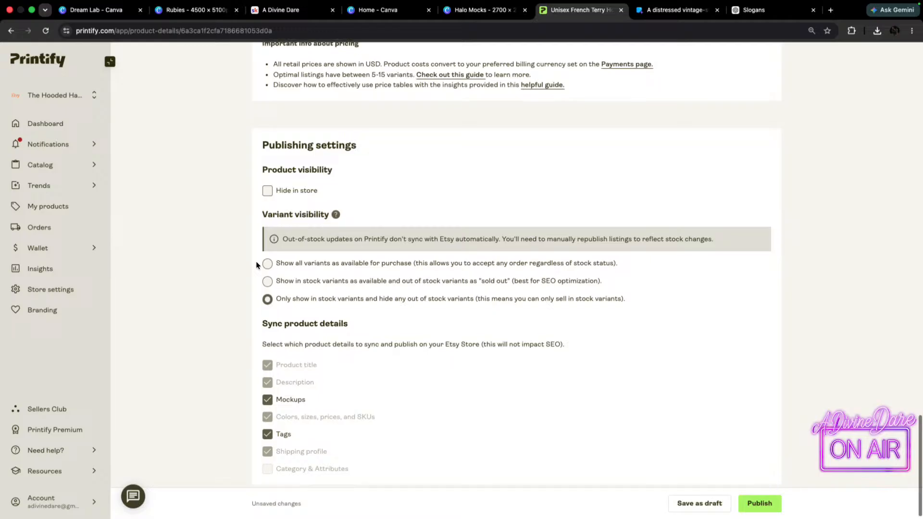
scroll(478, 298, "up", 10)
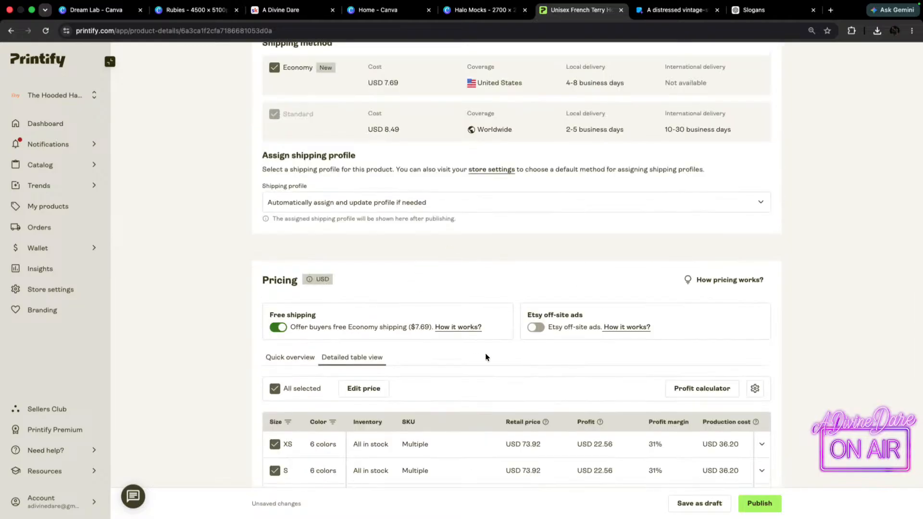
scroll(486, 355, "up", 3)
scroll(493, 364, "up", 9)
scroll(494, 364, "down", 20)
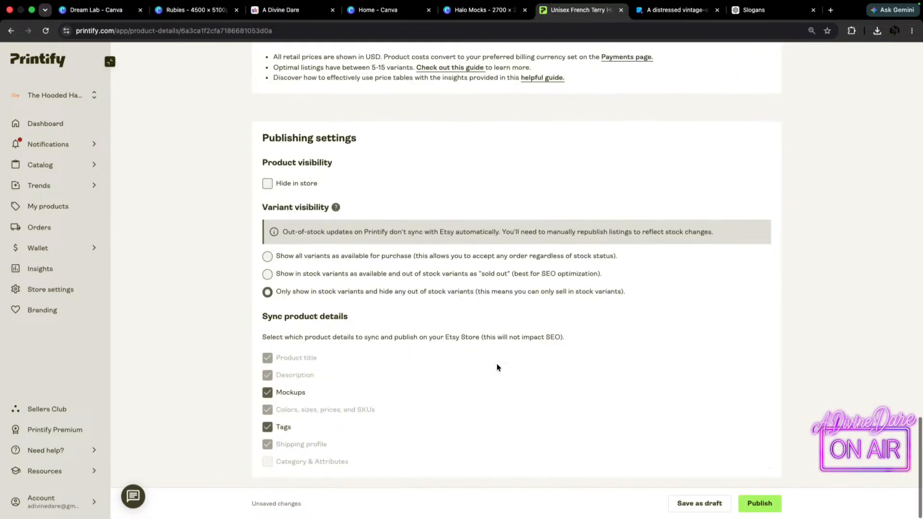
left_click(755, 501)
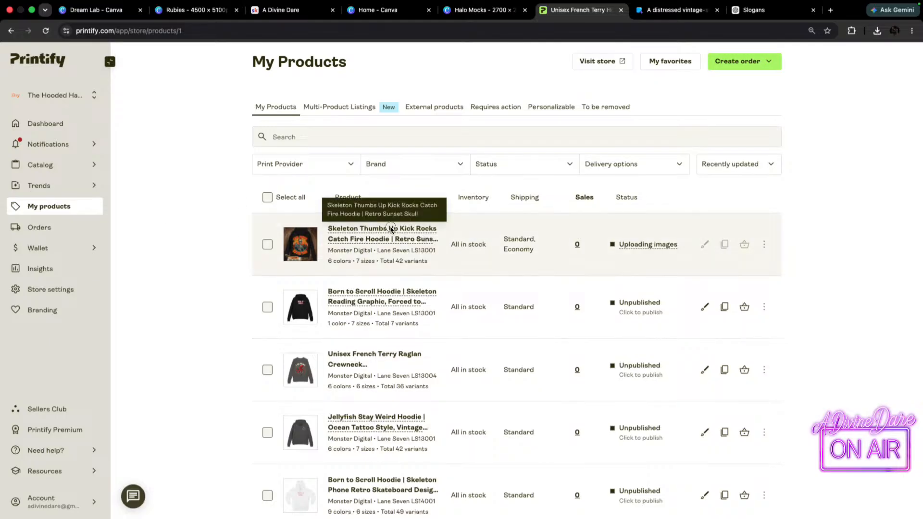
Enlarge the new product's image and check the hoodie's listing among all items in the Etsy shop.
left_click(302, 246)
left_click(666, 144)
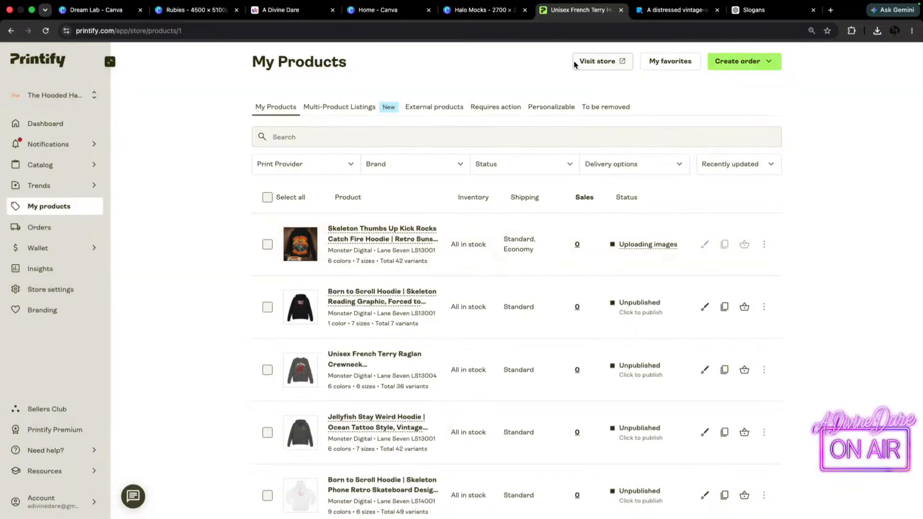
left_click(597, 62)
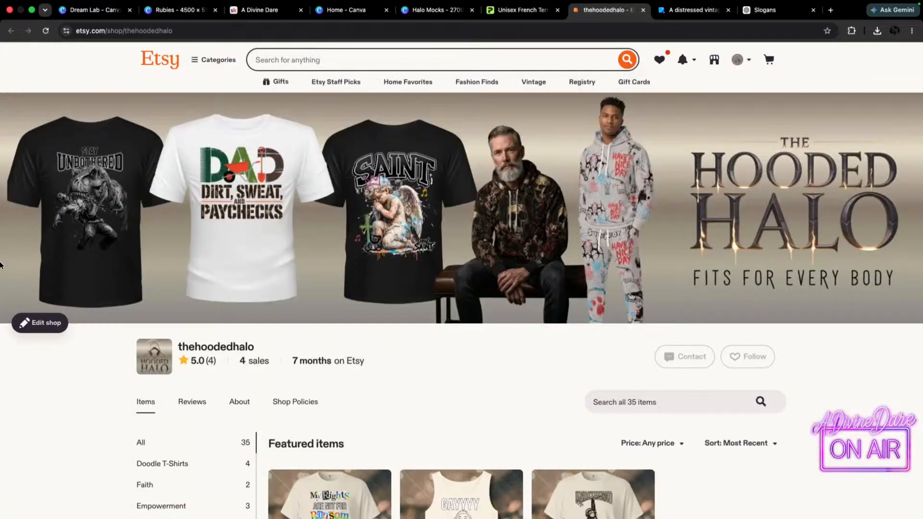
scroll(574, 274, "down", 10)
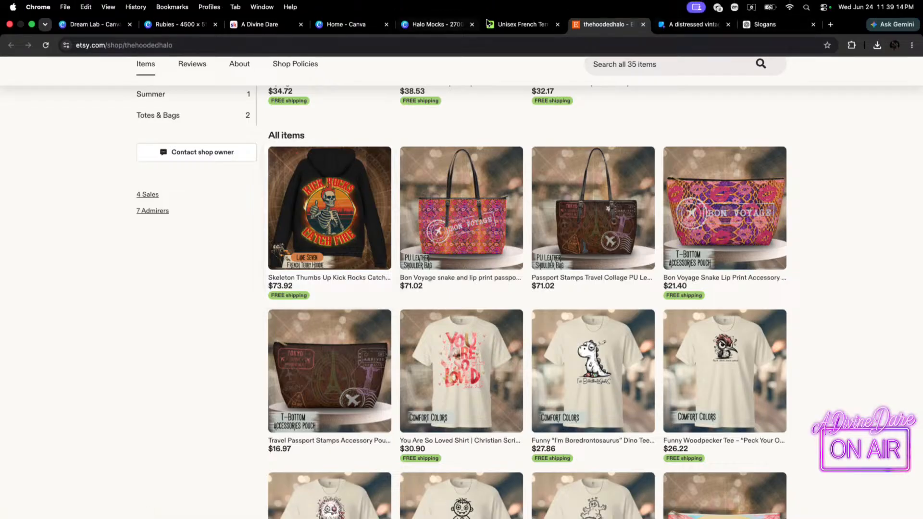
Switch to the Halo Mocks design in Canva and look over its mockup pages from the start as a grid.
left_click(433, 24)
scroll(860, 244, "up", 2)
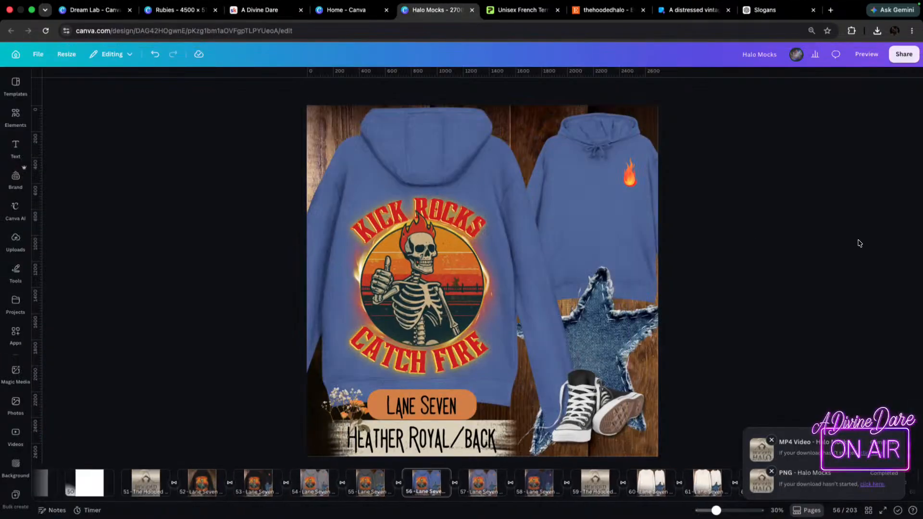
left_click(869, 510)
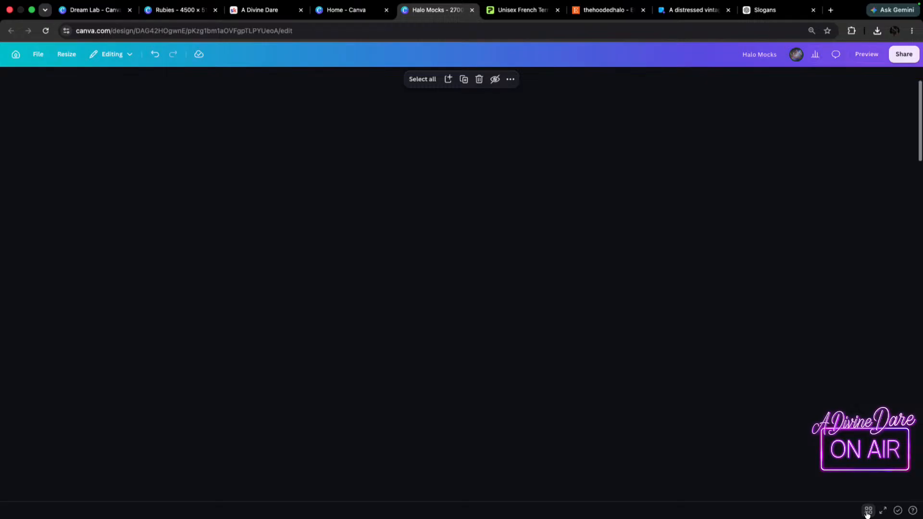
scroll(420, 193, "up", 5)
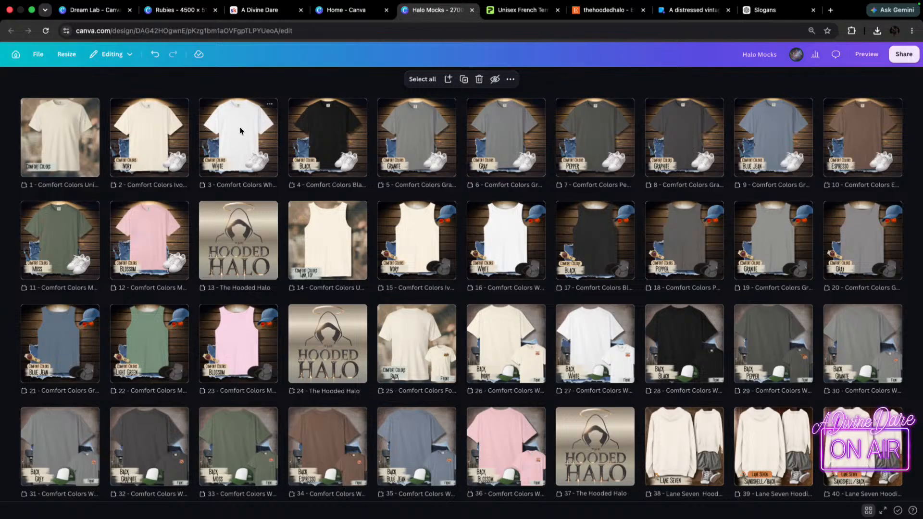
mouse_move(515, 3)
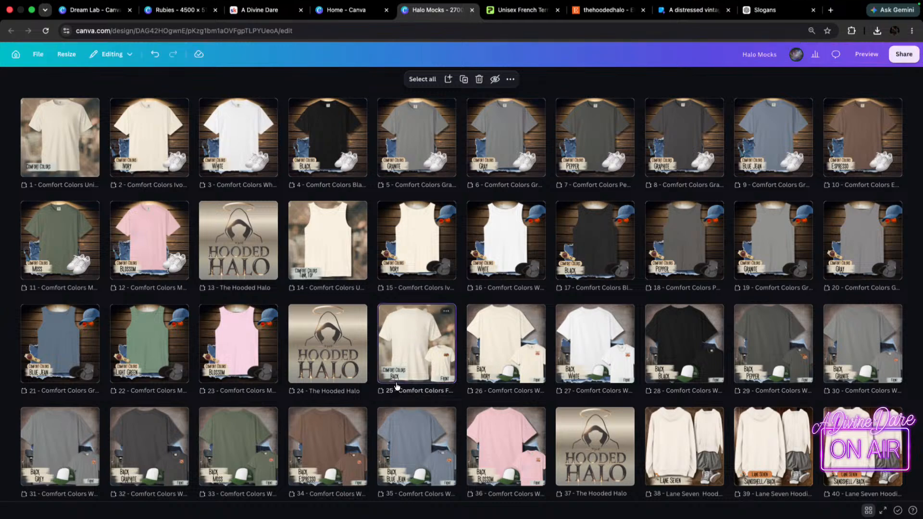
Open the page 25 Comfort Colors mockup and browse the following pages in a continuous layout to the Lane Seven hoodies.
left_click(411, 346)
double_click(414, 342)
scroll(493, 360, "down", 2)
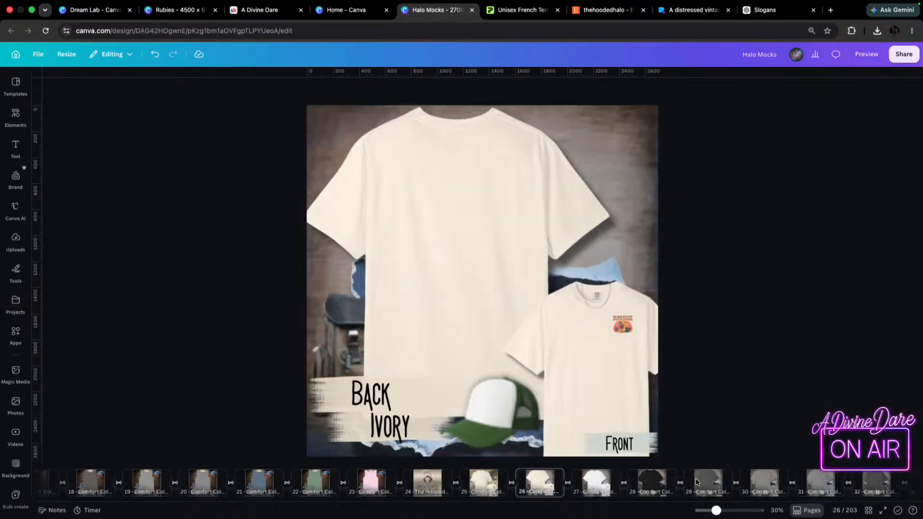
left_click(808, 511)
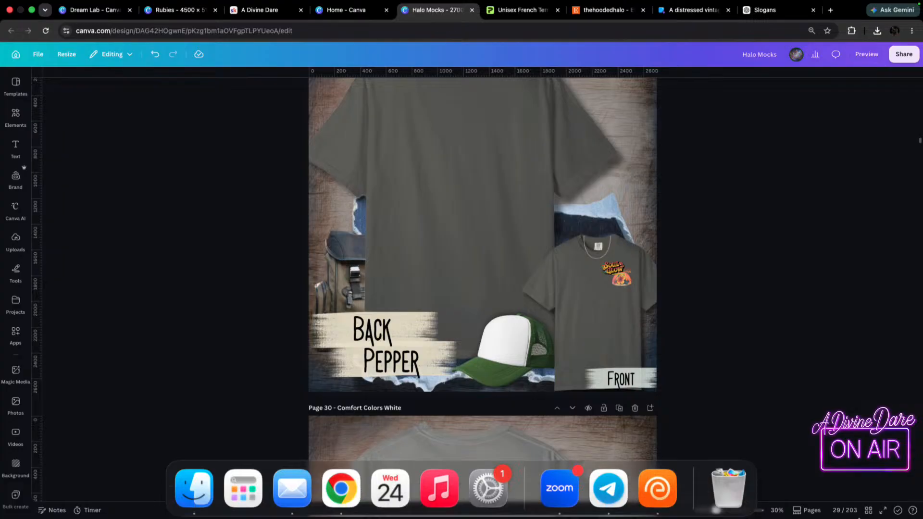
scroll(446, 288, "down", 3)
scroll(447, 289, "down", 3)
scroll(541, 275, "down", 8)
left_click(530, 253)
scroll(508, 234, "down", 20)
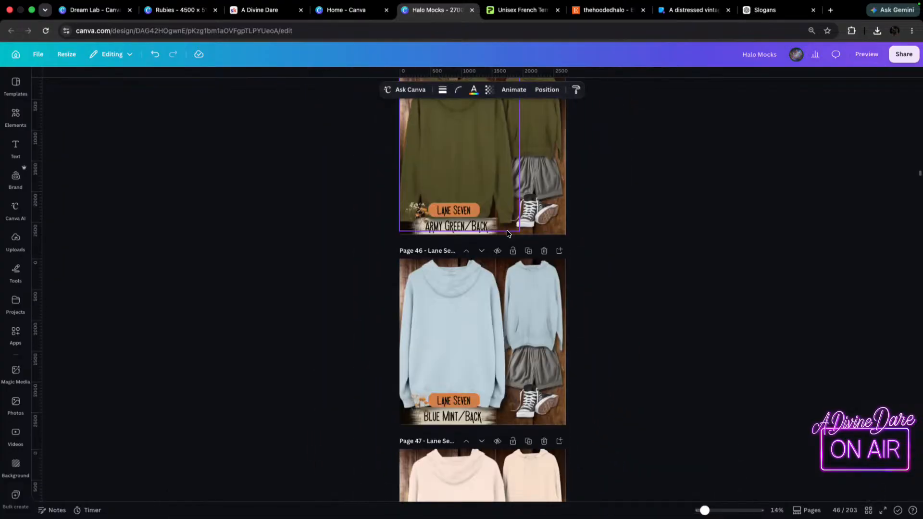
Delete the wooden background image from the page 52 Lane Seven hoodie mockup, keeping its other layers.
scroll(495, 311, "down", 20)
scroll(498, 313, "up", 10)
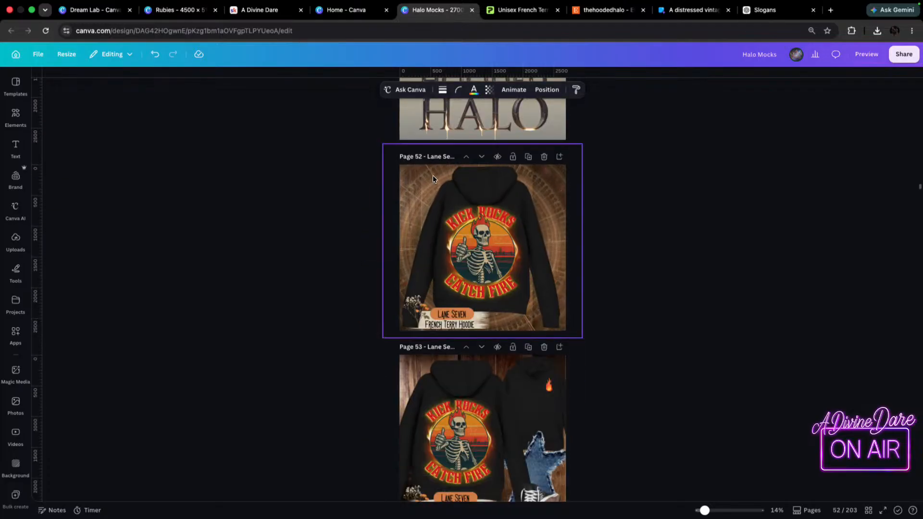
left_click(506, 283)
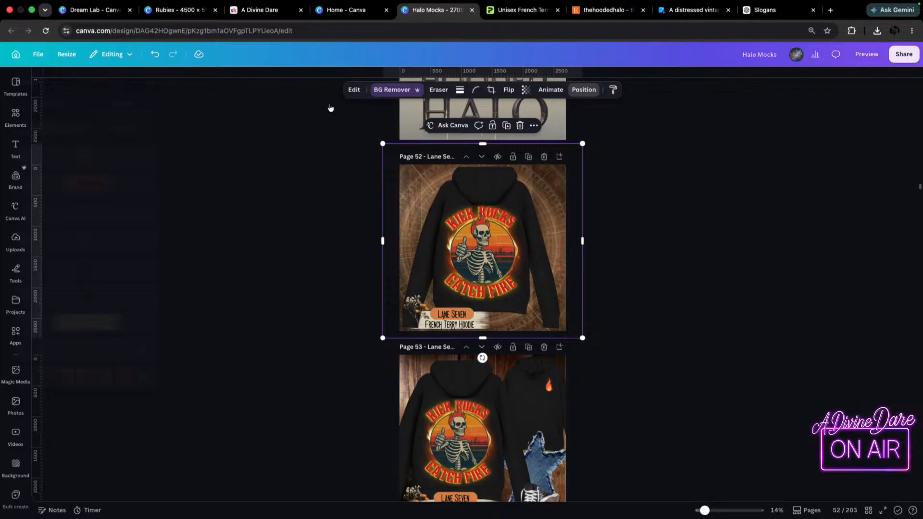
left_click(584, 90)
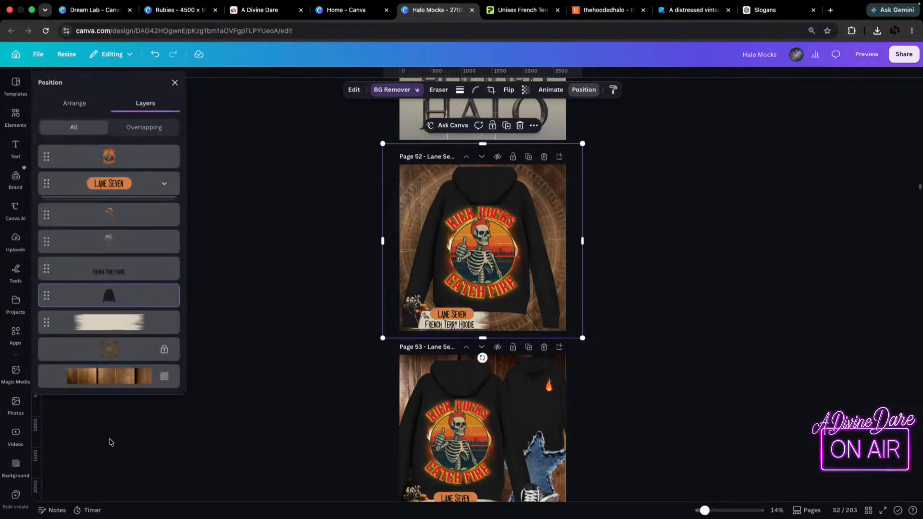
left_click(120, 380)
key("Delete")
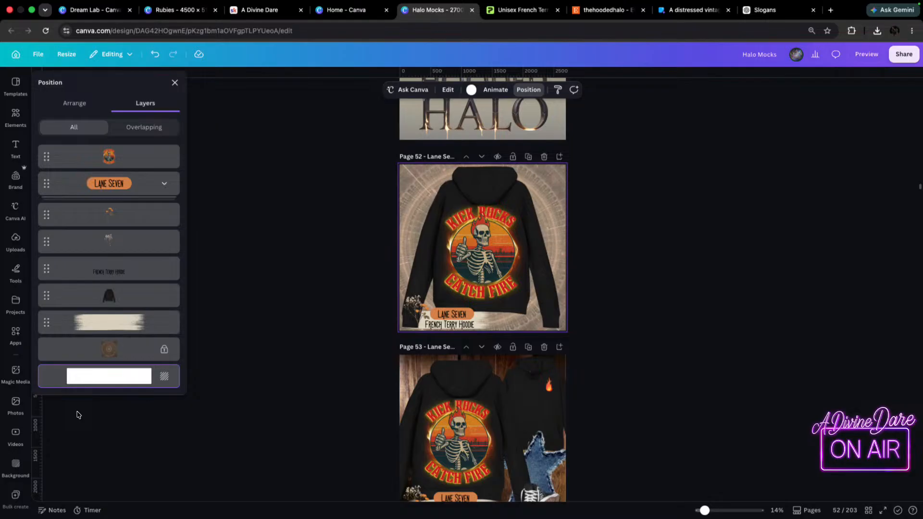
Find the page 25 Comfort Colors mockup and copy its blurred background image from the layers.
scroll(529, 231, "up", 15)
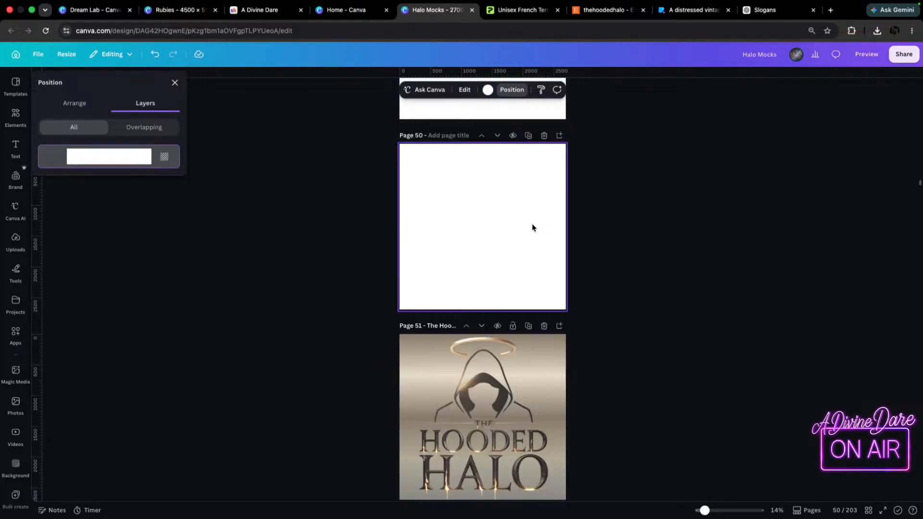
scroll(524, 248, "up", 15)
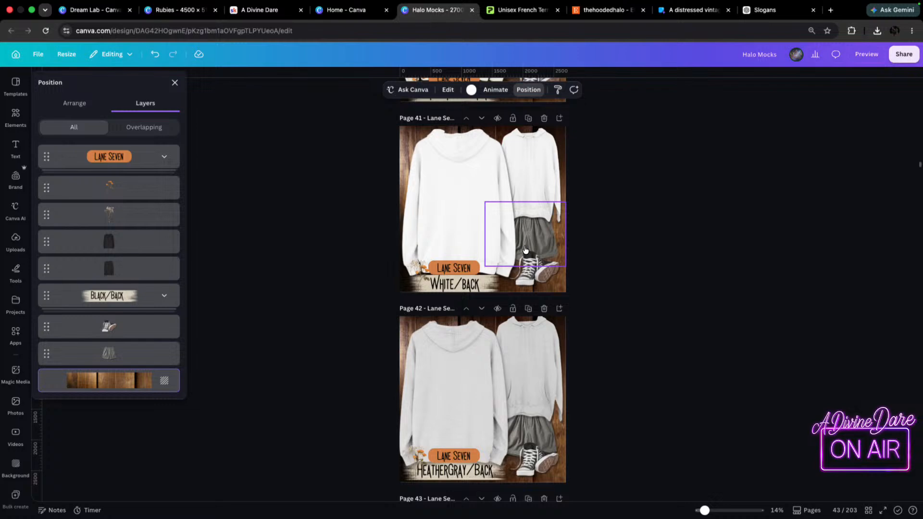
scroll(523, 251, "up", 15)
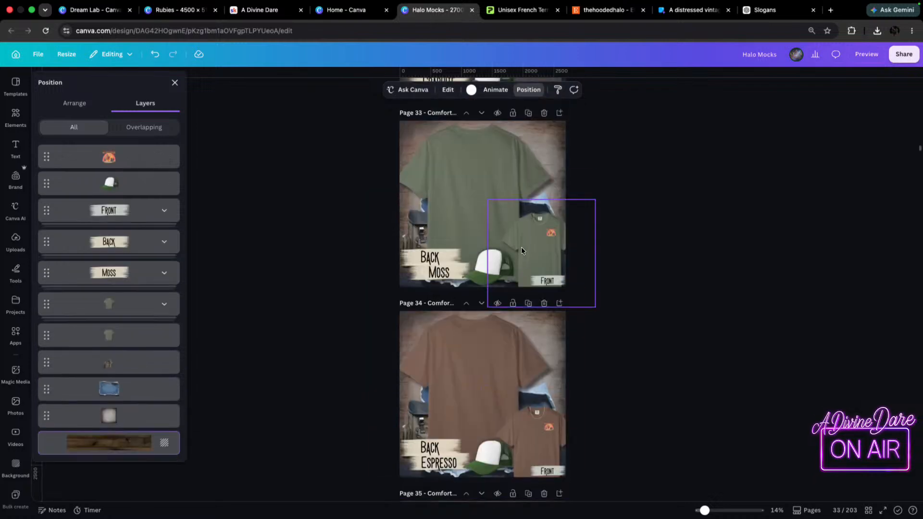
scroll(514, 251, "up", 15)
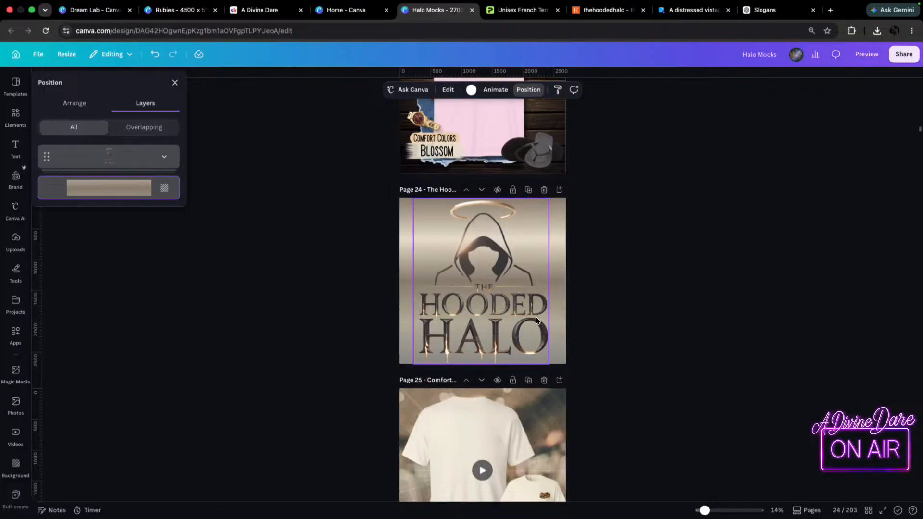
scroll(560, 242, "down", 2)
left_click(561, 242)
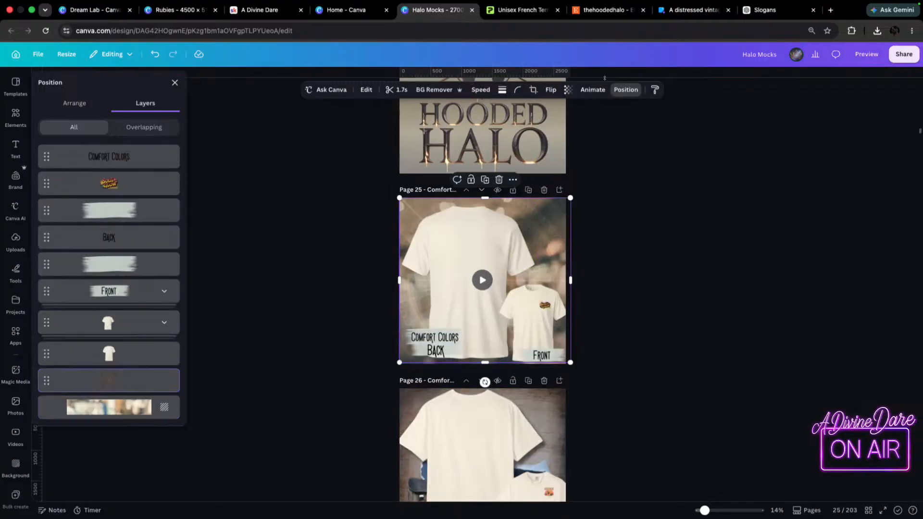
left_click(113, 412)
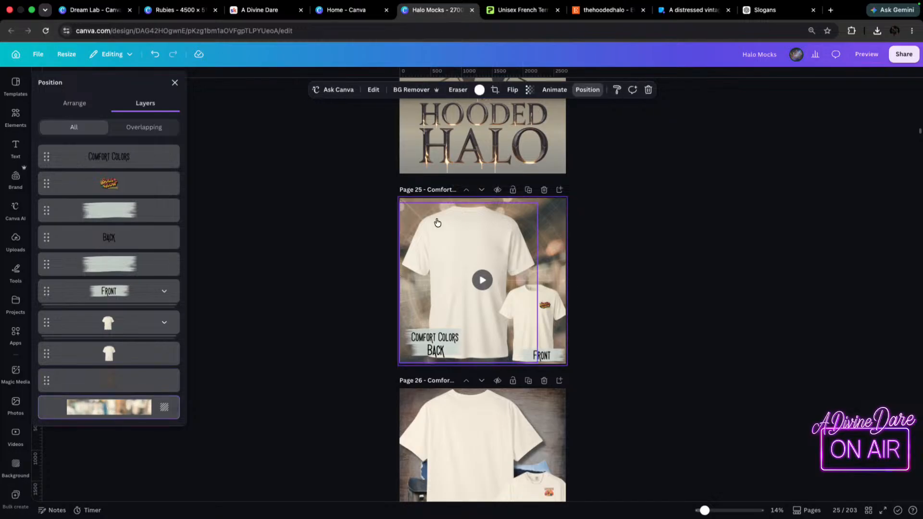
Paste the copied blurred image as the background of the page 52 Kick Rocks hoodie mockup.
scroll(456, 287, "down", 15)
scroll(456, 288, "down", 20)
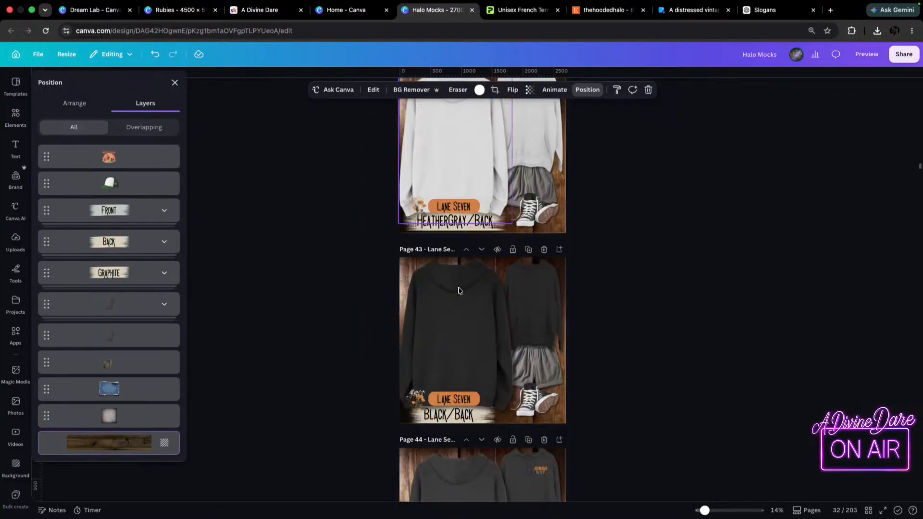
scroll(459, 301, "down", 5)
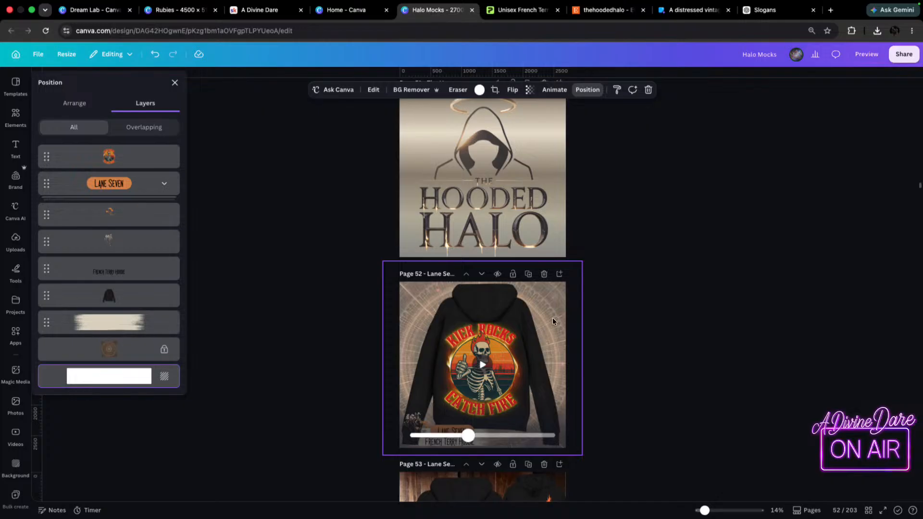
left_click(550, 308)
left_click(109, 375)
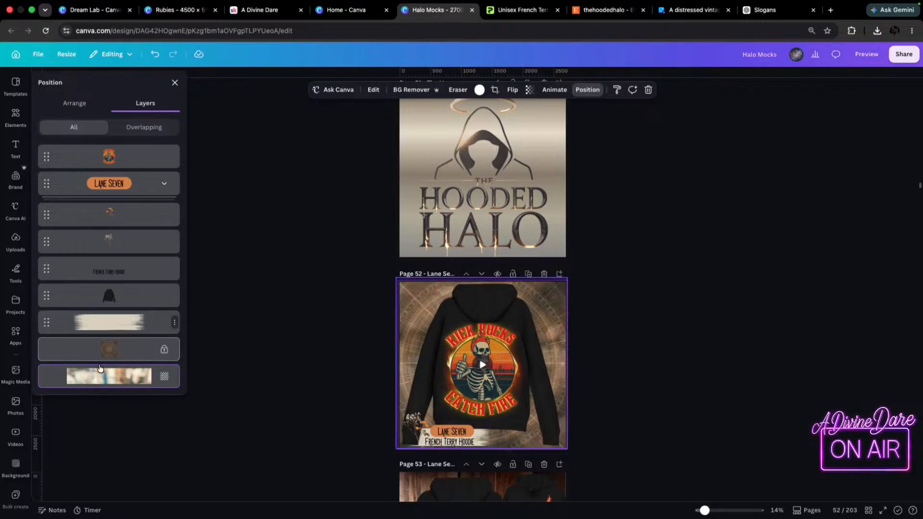
Unlock the circular overlay layer on page 52 and set its transparency to 33.
left_click(126, 350)
right_click(126, 350)
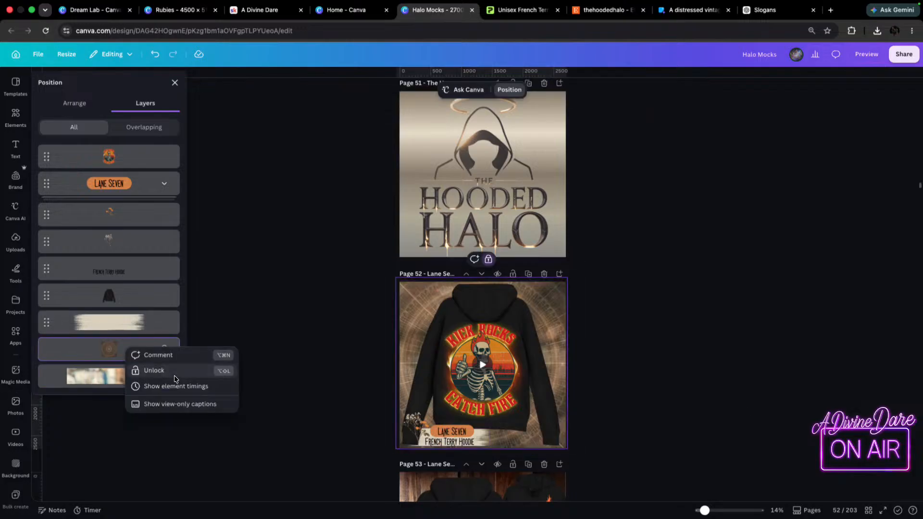
left_click(149, 370)
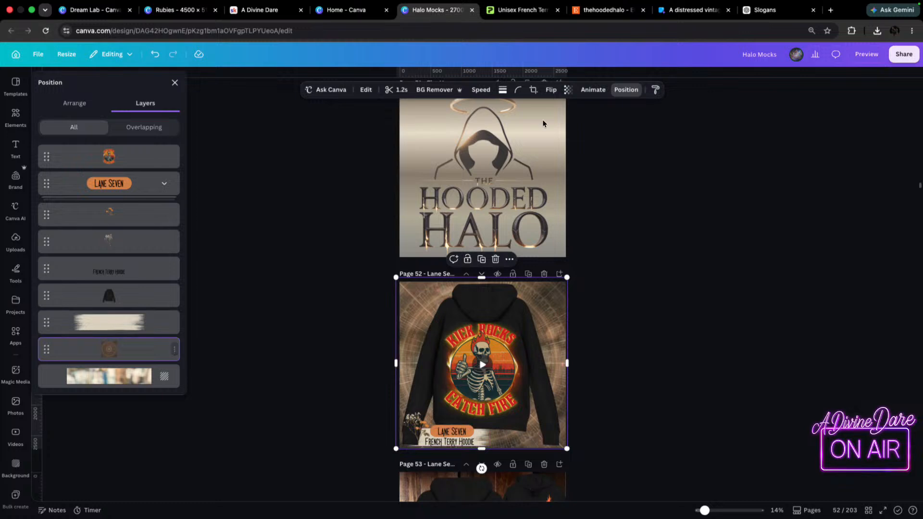
left_click(568, 90)
left_click_drag(566, 126, 545, 139)
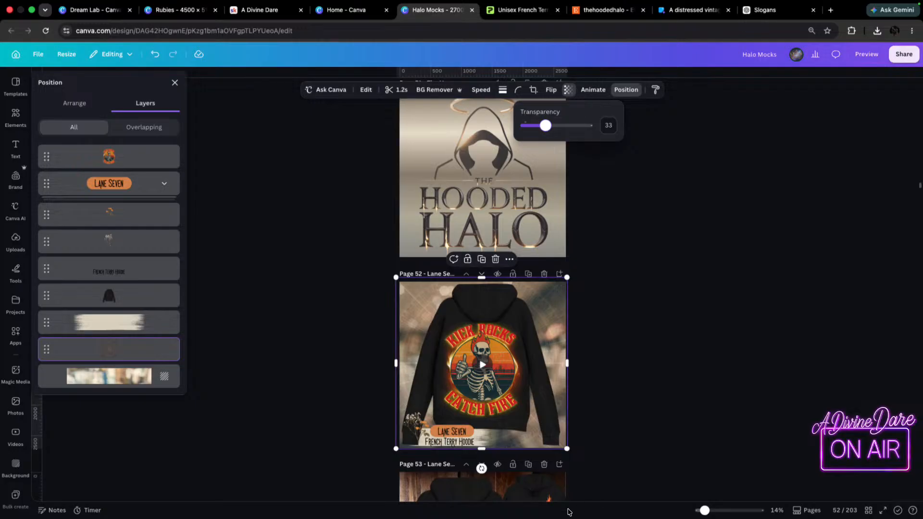
Shift the dried flowers and the orange Lane Seven label on page 52 slightly to the left.
scroll(606, 356, "down", 4)
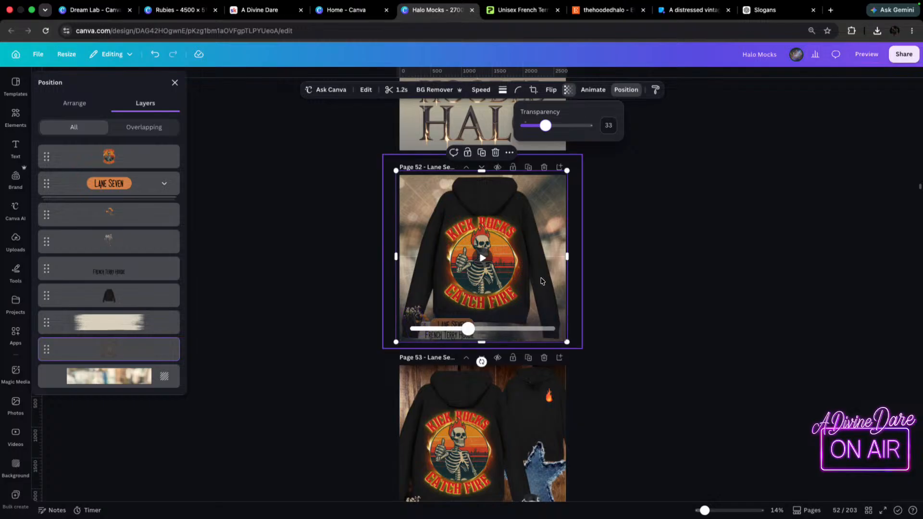
scroll(542, 281, "up", 5)
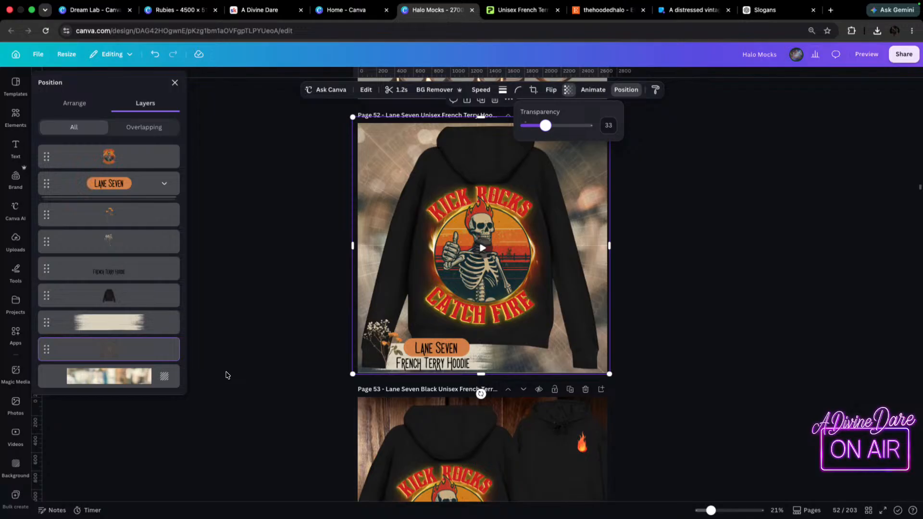
left_click(371, 330)
left_click_drag(371, 329, 370, 330)
left_click(386, 340)
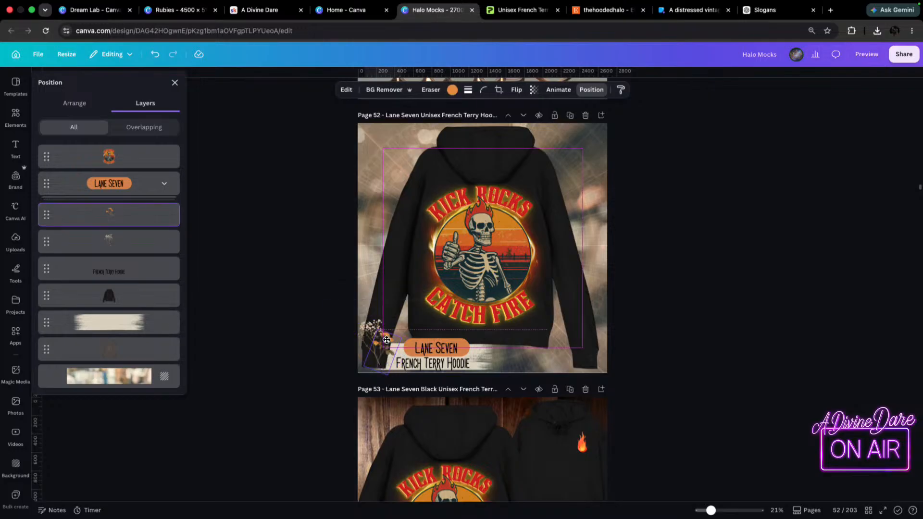
left_click_drag(433, 345, 417, 341)
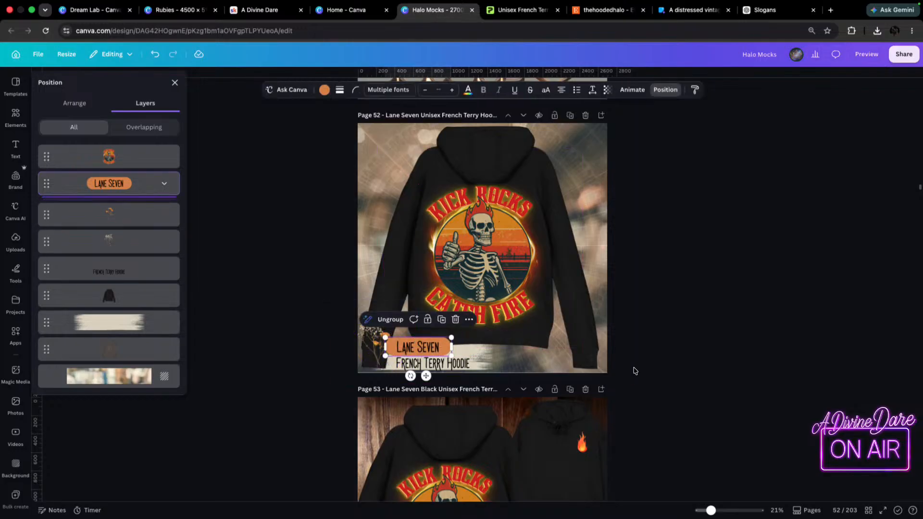
Crop the hoodie image's bottom edge, nudge the brush stroke behind the text left, and extend the crop back to the page's bottom edge.
left_click(480, 356)
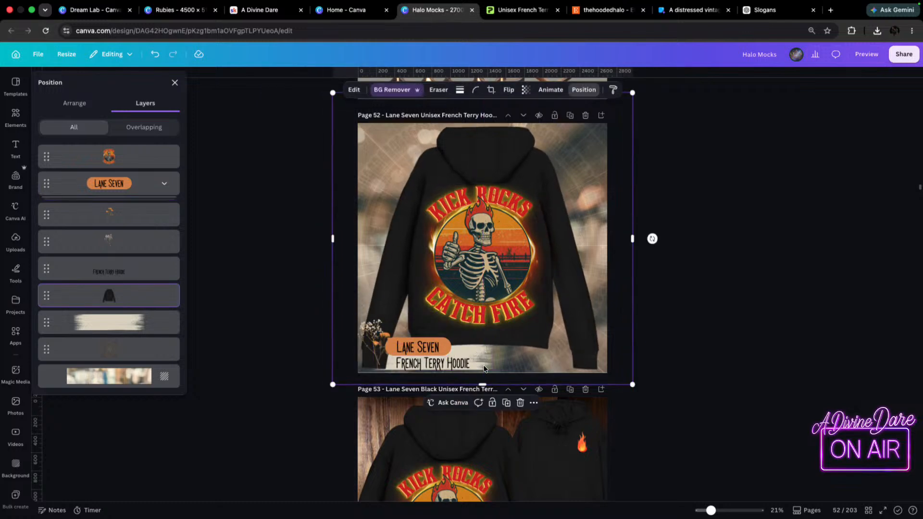
left_click_drag(483, 385, 483, 335)
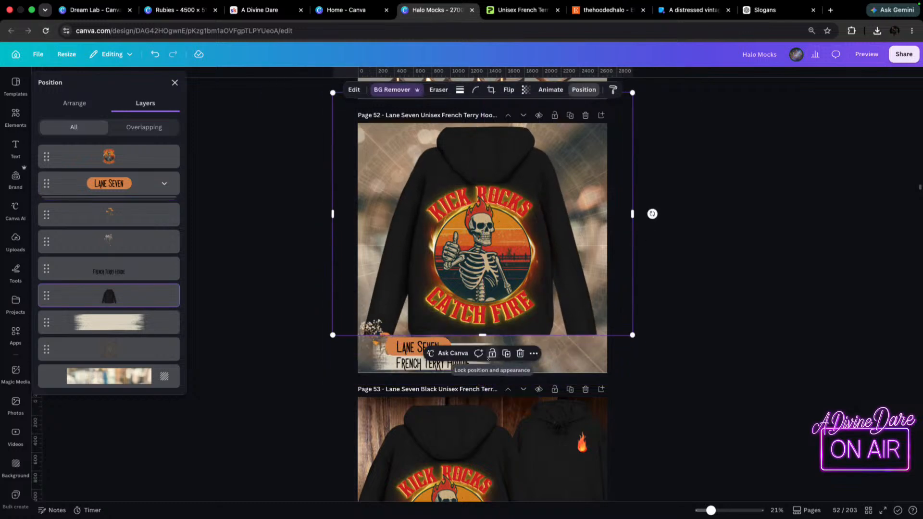
left_click(474, 367)
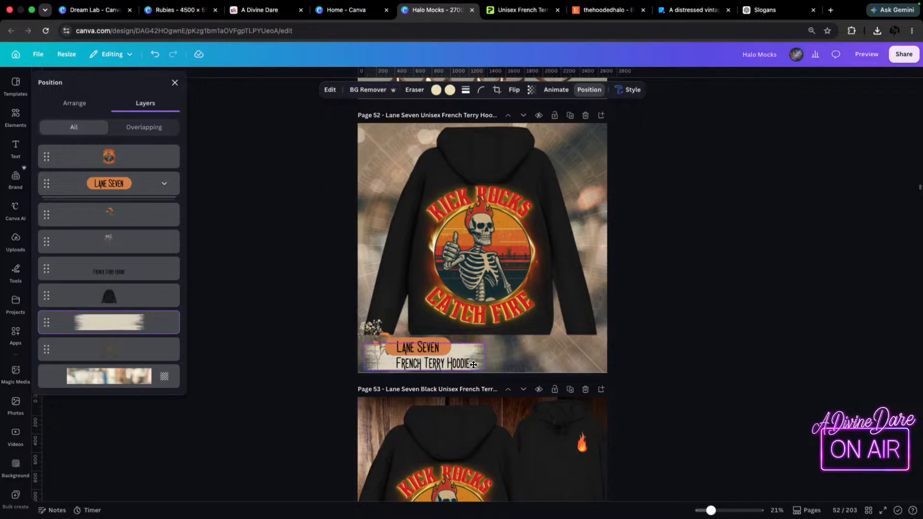
left_click(483, 330)
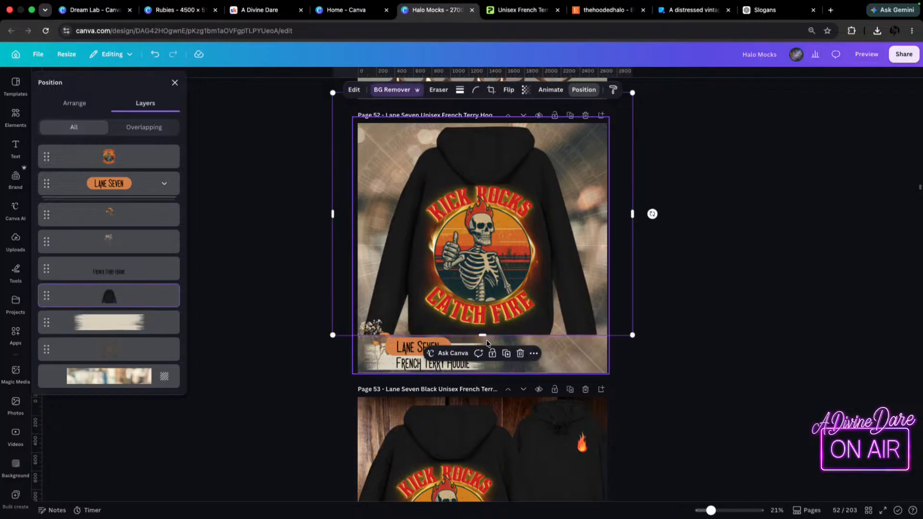
left_click_drag(482, 335, 478, 374)
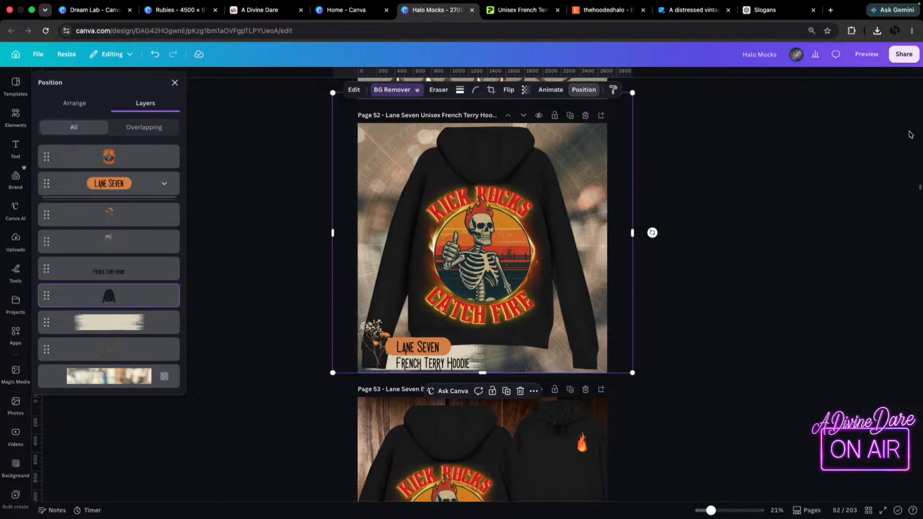
Close the layer list and check the browser's recent download history.
left_click(688, 175)
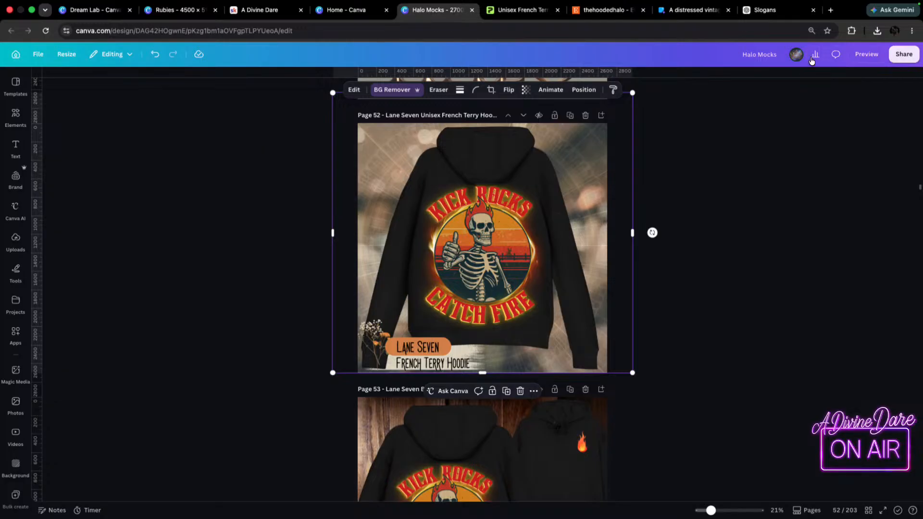
left_click(875, 32)
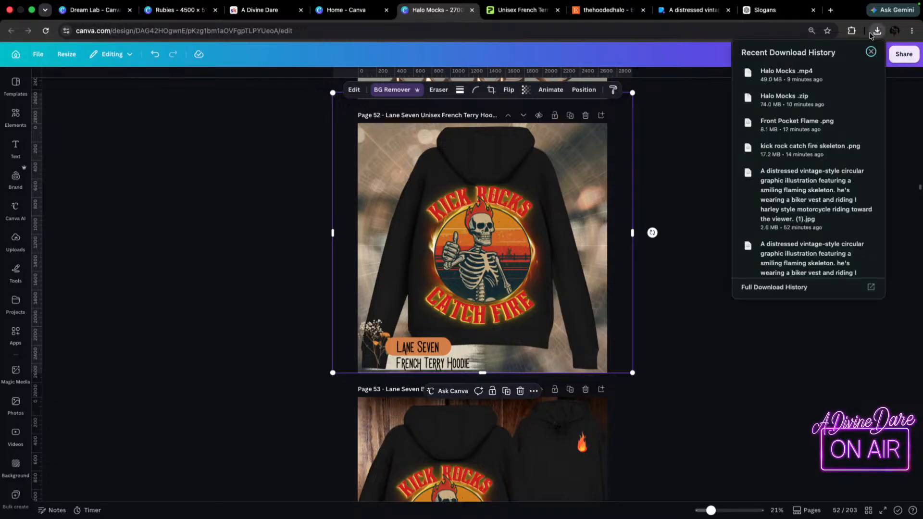
left_click(873, 27)
left_click(708, 130)
left_click(553, 169)
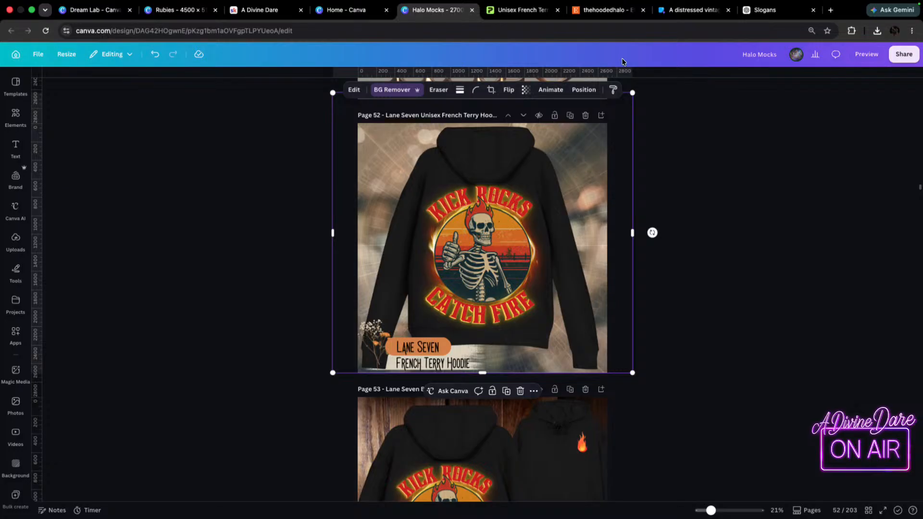
Download only page 52 of the Halo Mocks design as a PNG.
left_click(900, 61)
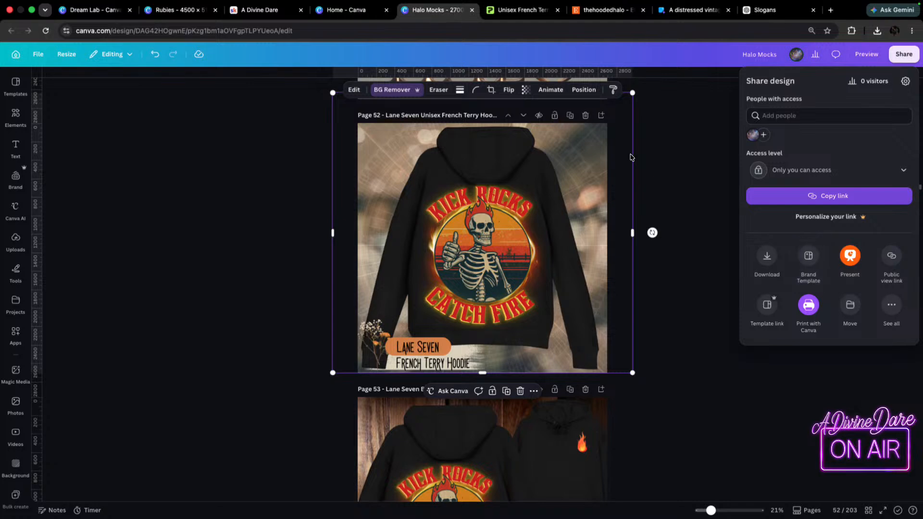
left_click(767, 255)
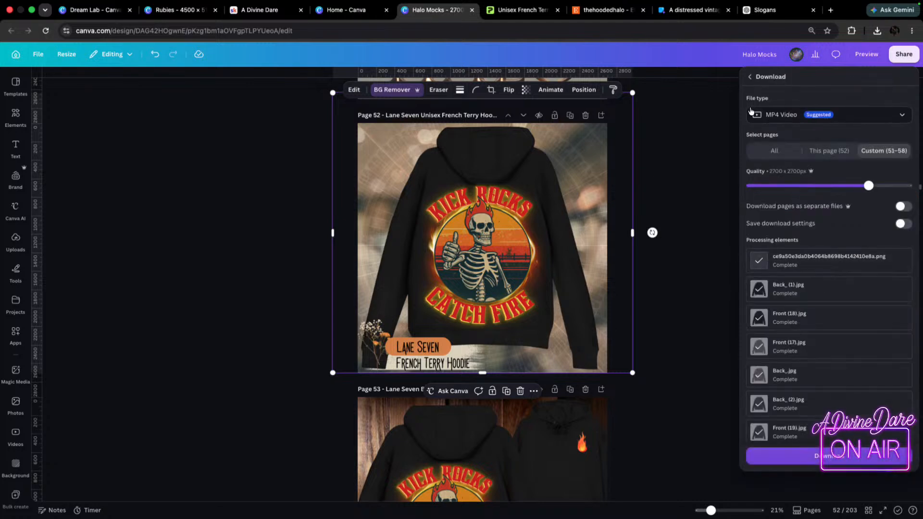
left_click(837, 151)
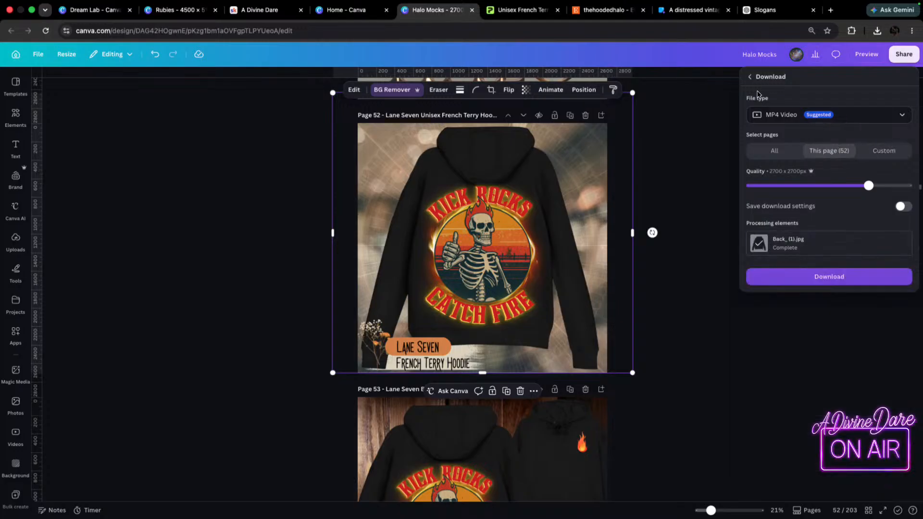
left_click(818, 114)
left_click(779, 140)
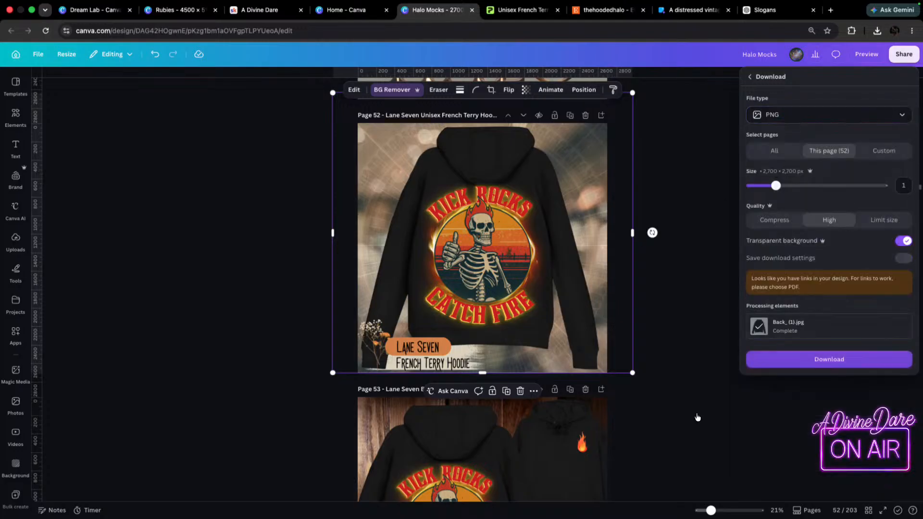
left_click(838, 359)
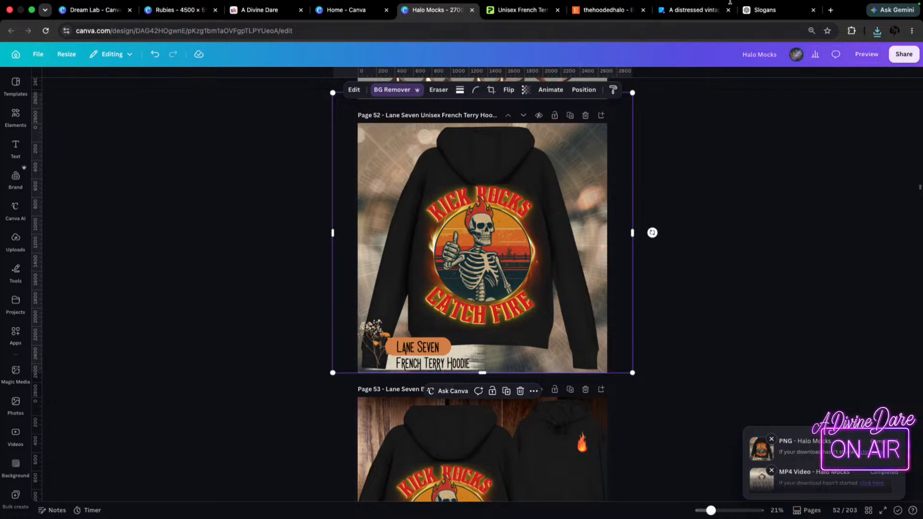
Switch to the Etsy shop and open the Kick Rocks Catch Fire hoodie's listing.
left_click(607, 10)
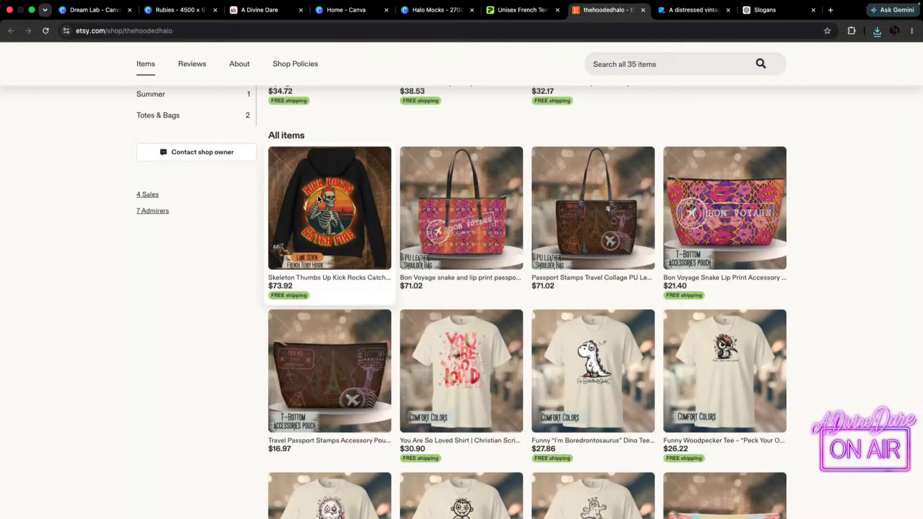
left_click(316, 281)
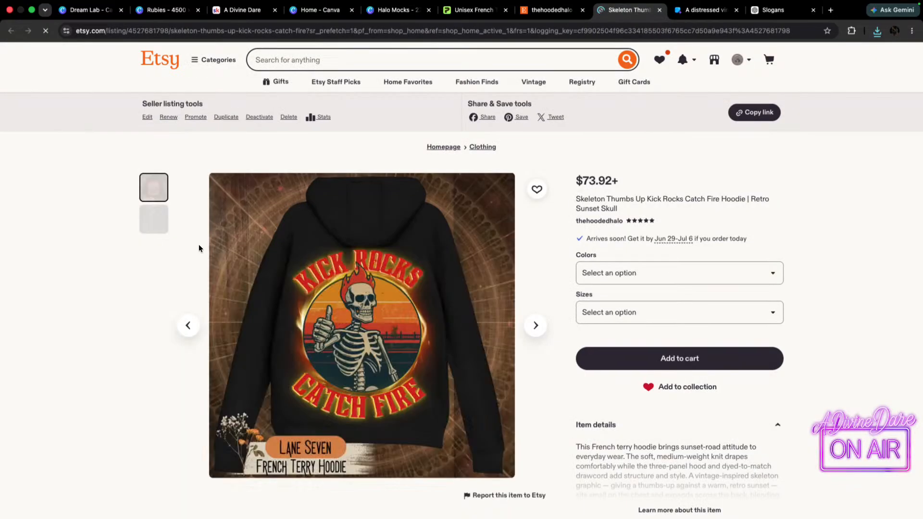
Open the Kick Rocks Catch Fire hoodie's listing for editing in Shop Manager.
left_click(715, 59)
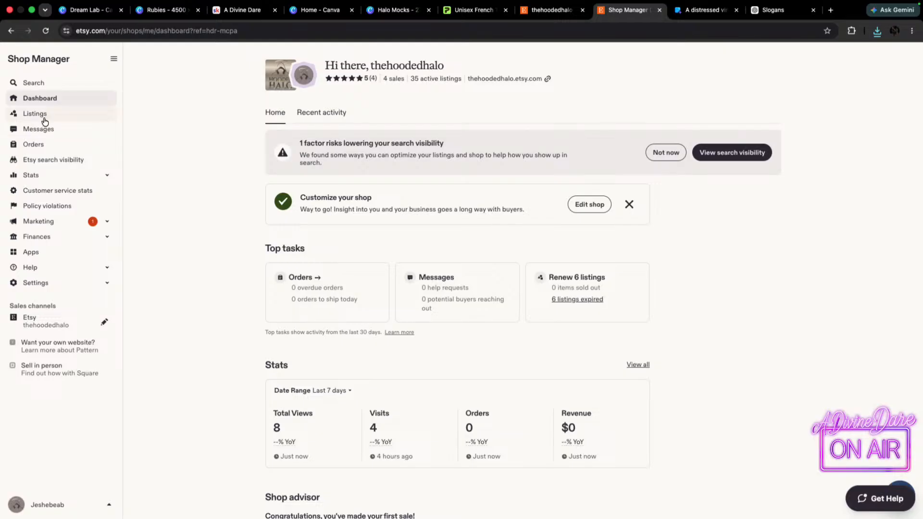
left_click(42, 115)
left_click(193, 199)
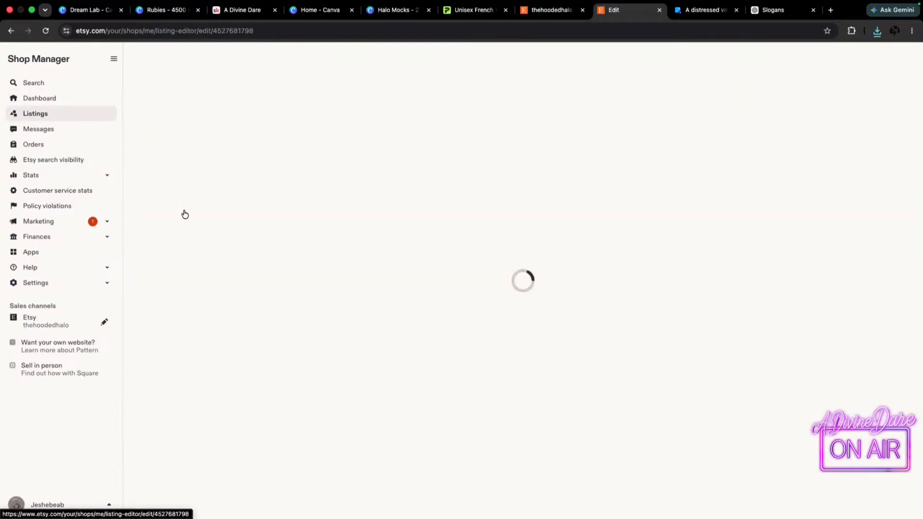
Add the newly downloaded mockup PNG to the photos, delete the old featured photo, and make the new mockup the featured one.
left_click(877, 30)
left_click_drag(785, 77, 477, 317)
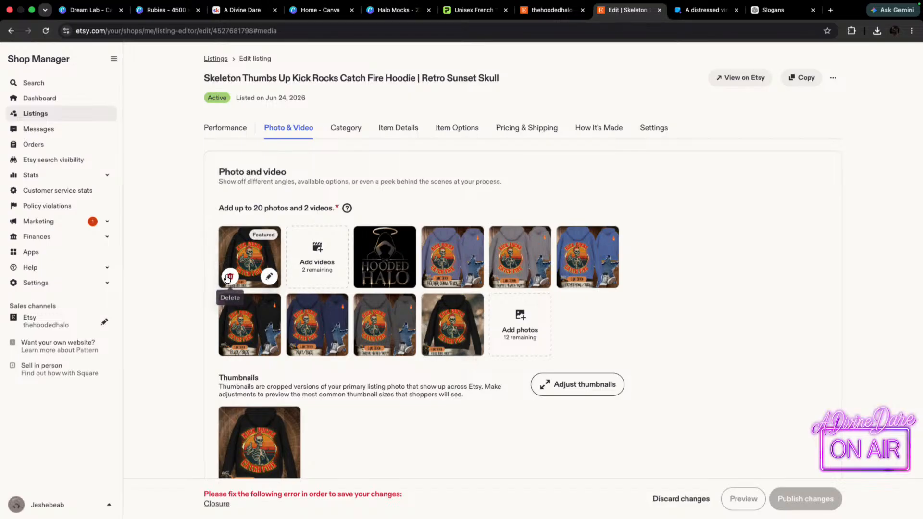
left_click(228, 277)
left_click_drag(392, 321, 222, 265)
Reorder the remaining photos so black follows the featured image, navy precedes the two denim shades, and the Hooded Halo logo comes last.
left_click_drag(385, 255, 422, 369)
left_click_drag(319, 337, 373, 260)
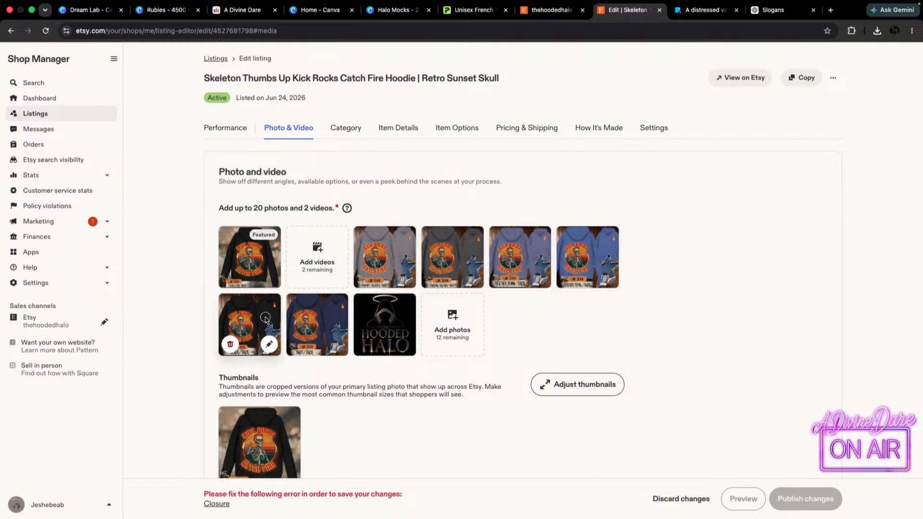
left_click_drag(242, 331, 385, 260)
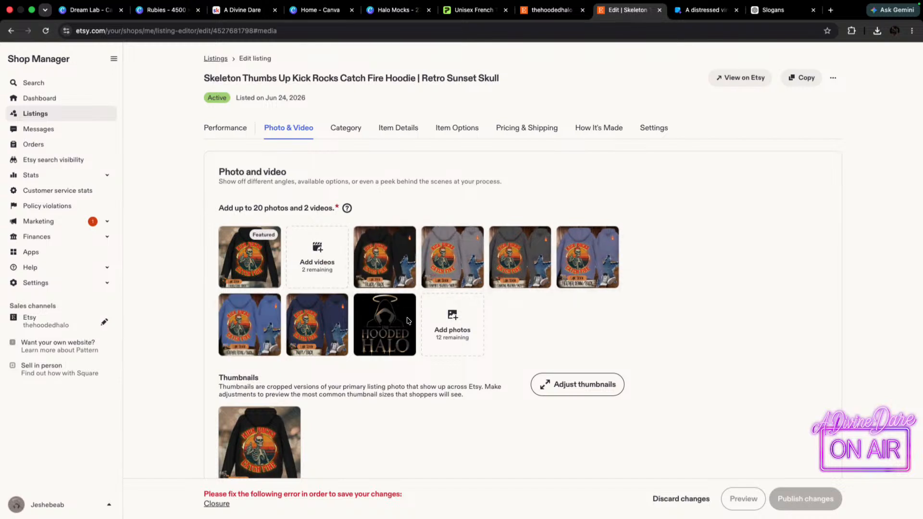
left_click_drag(319, 329, 589, 262)
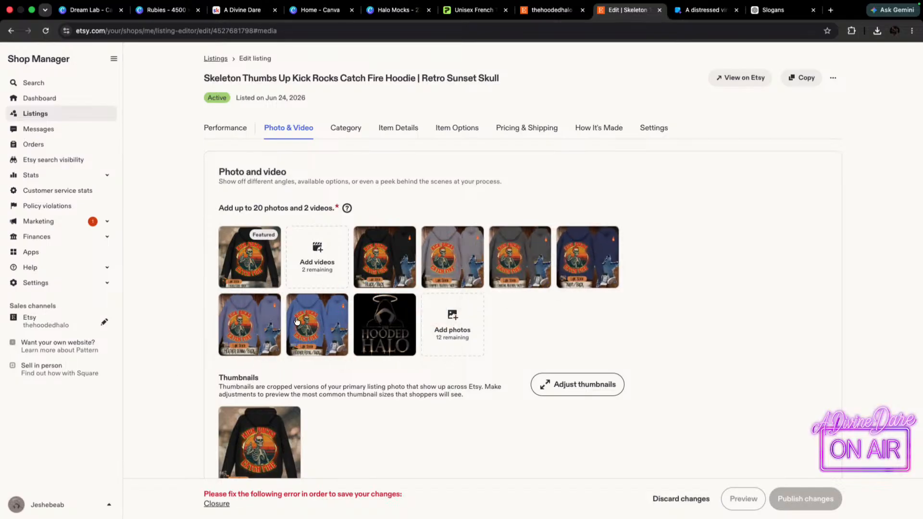
Select "Halo Mocks .mp4" from Downloads as the listing's video.
left_click(320, 253)
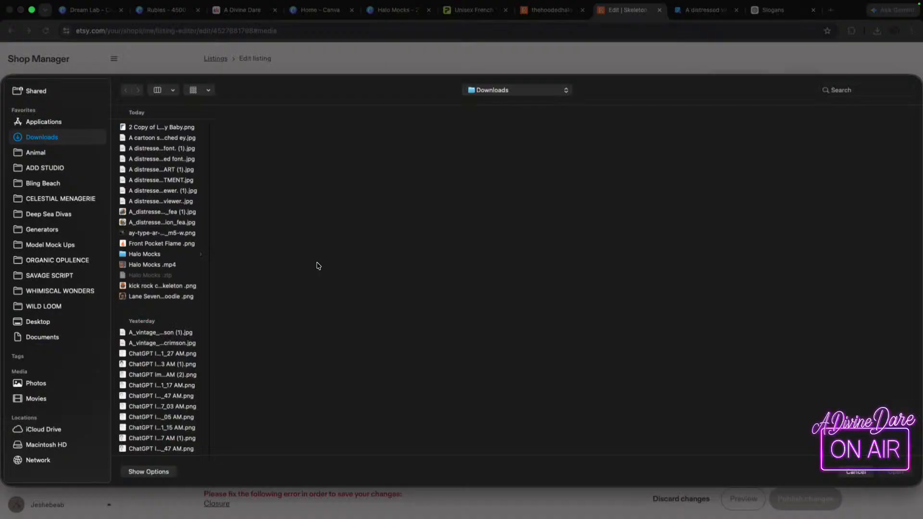
left_click(161, 266)
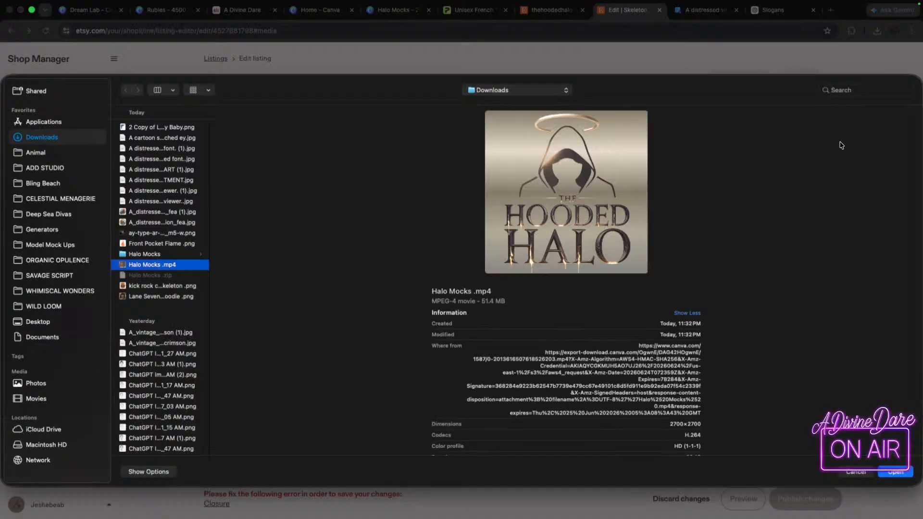
left_click(894, 472)
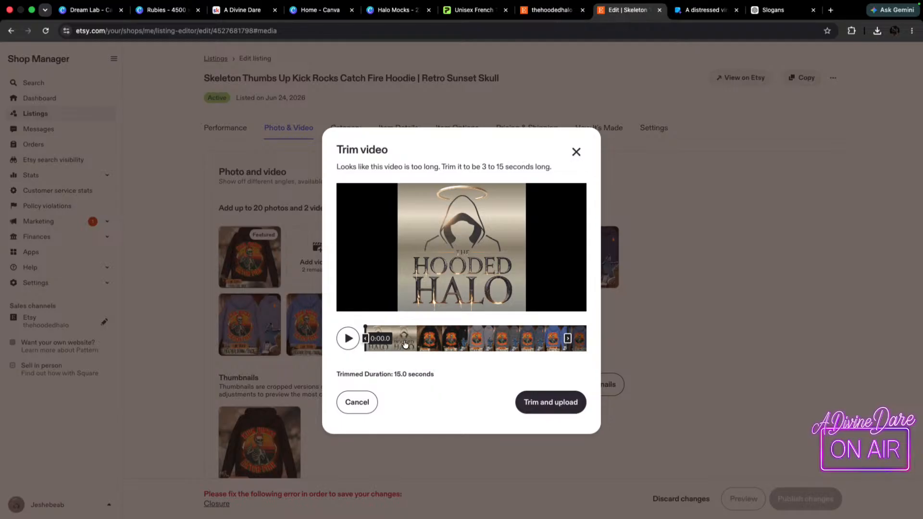
Trim the logo intro off the video, extend its end to the clip's last frame for 12.6 seconds total, and upload it.
left_click_drag(568, 340, 616, 341)
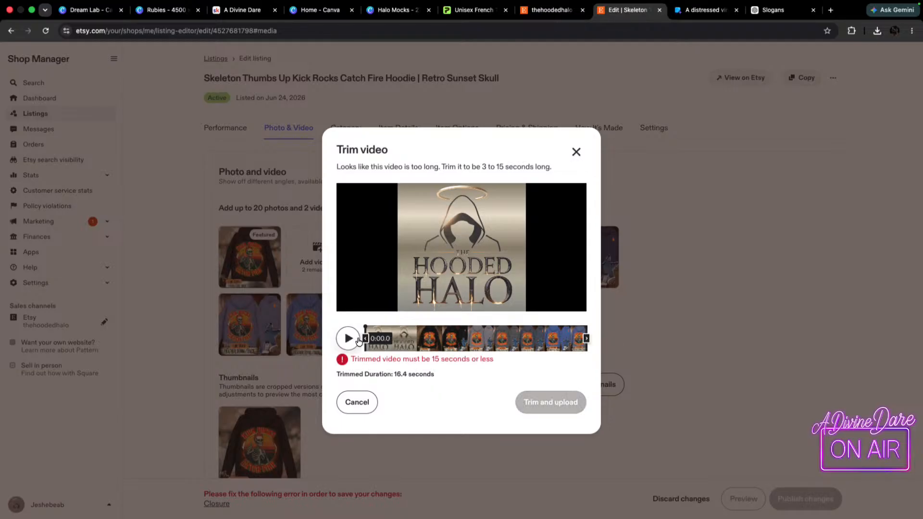
left_click_drag(366, 341, 392, 341)
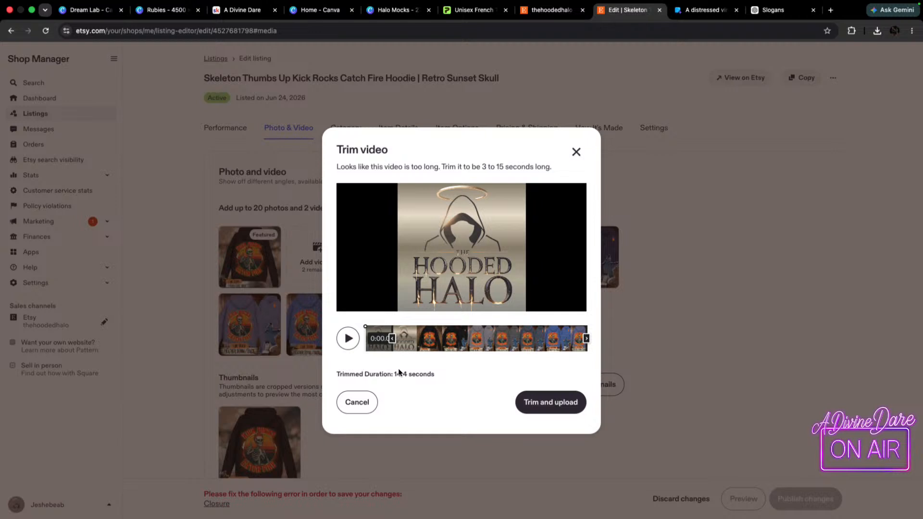
left_click_drag(392, 338, 416, 339)
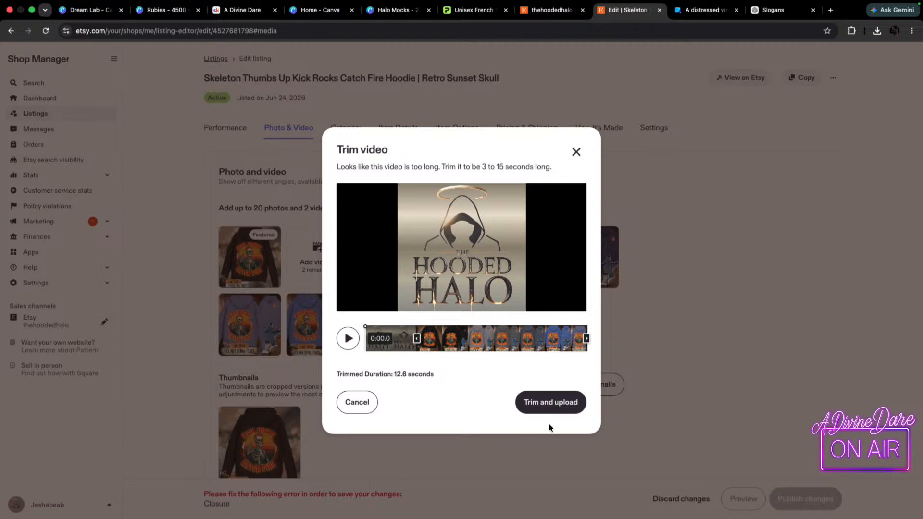
left_click(548, 403)
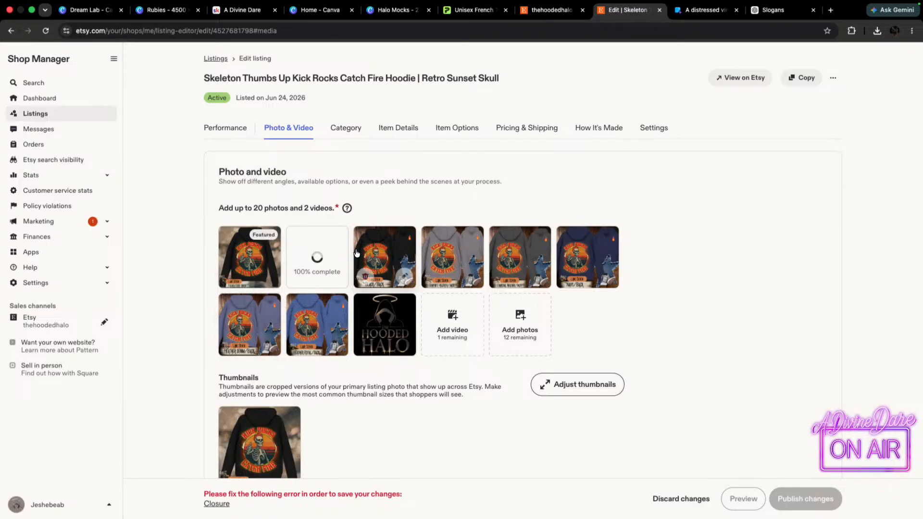
mouse_move(491, 231)
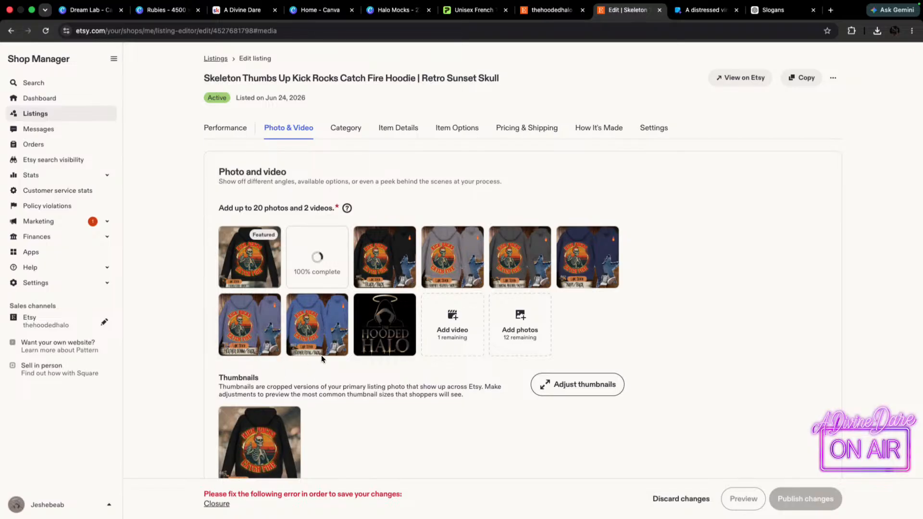
Set the listing's required Closure attribute to Pullover.
scroll(671, 382, "down", 10)
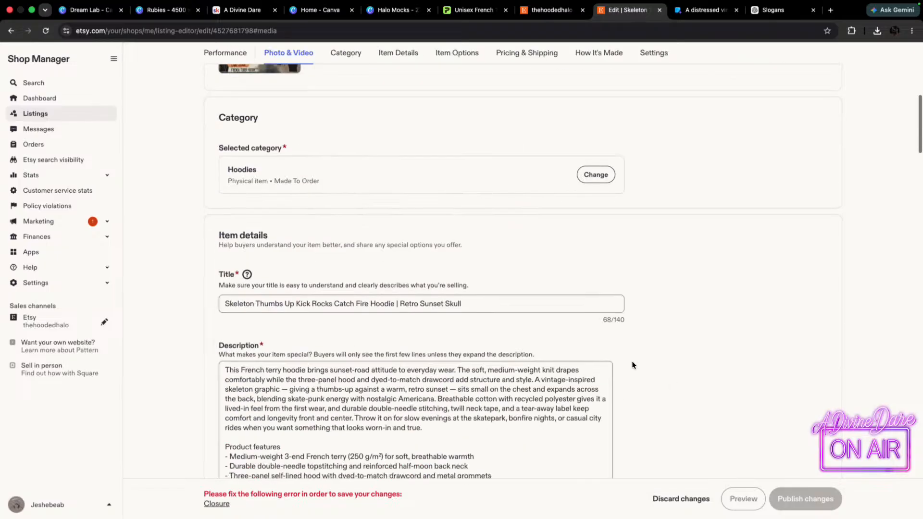
scroll(298, 476, "down", 5)
scroll(337, 459, "down", 7)
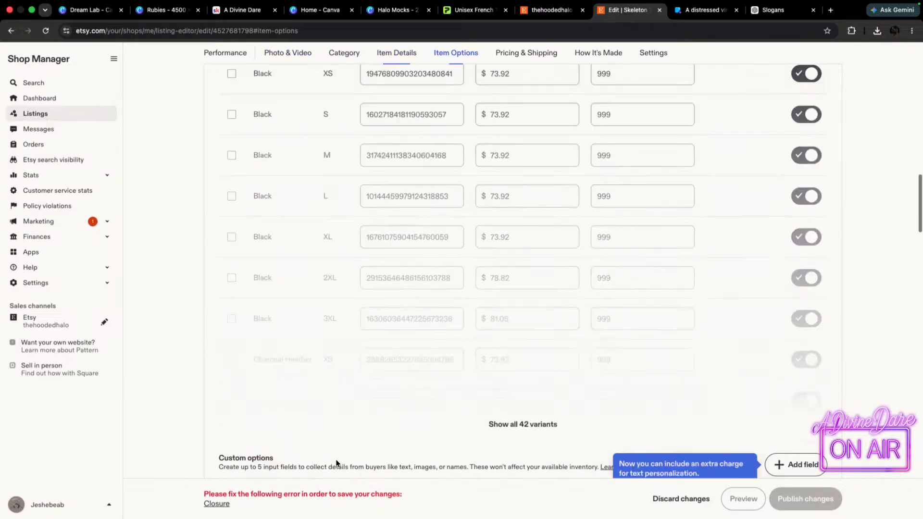
scroll(273, 498, "down", 5)
scroll(254, 493, "down", 5)
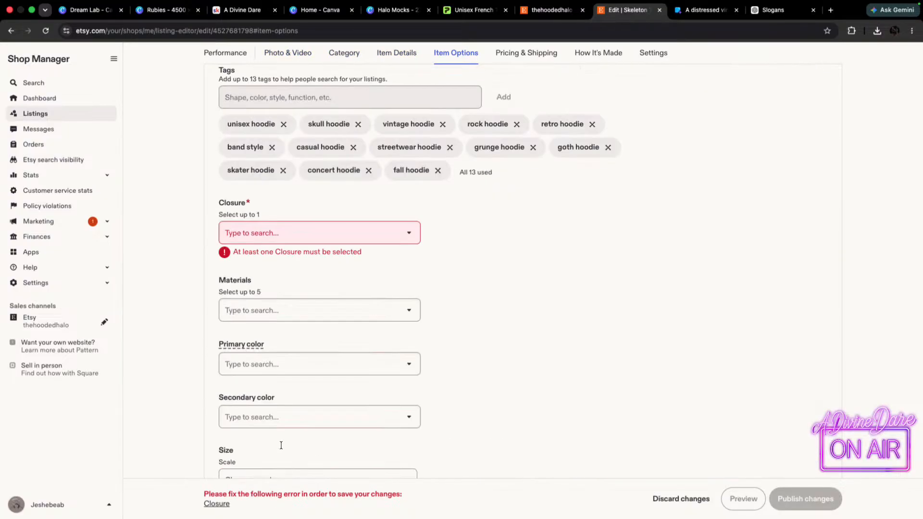
left_click(414, 236)
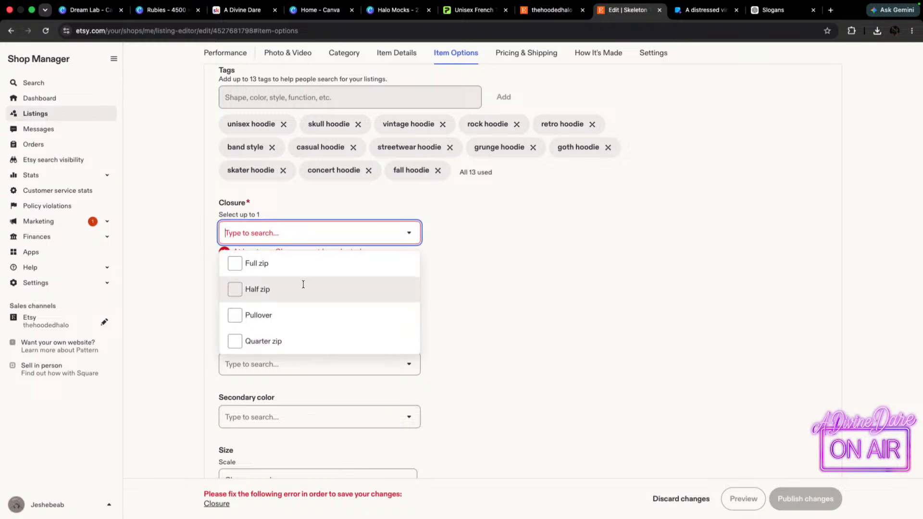
left_click(235, 315)
Assign the listing to the Hoodies shop section.
scroll(607, 265, "down", 9)
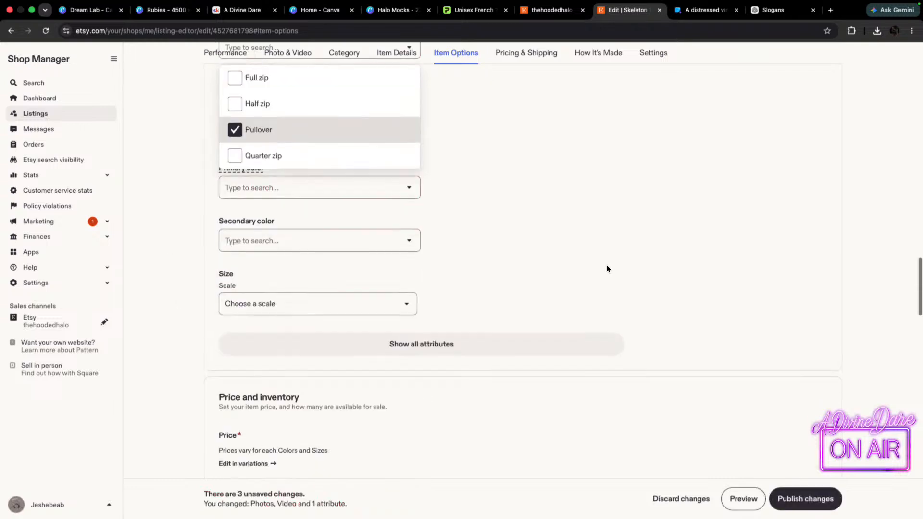
scroll(243, 381, "down", 15)
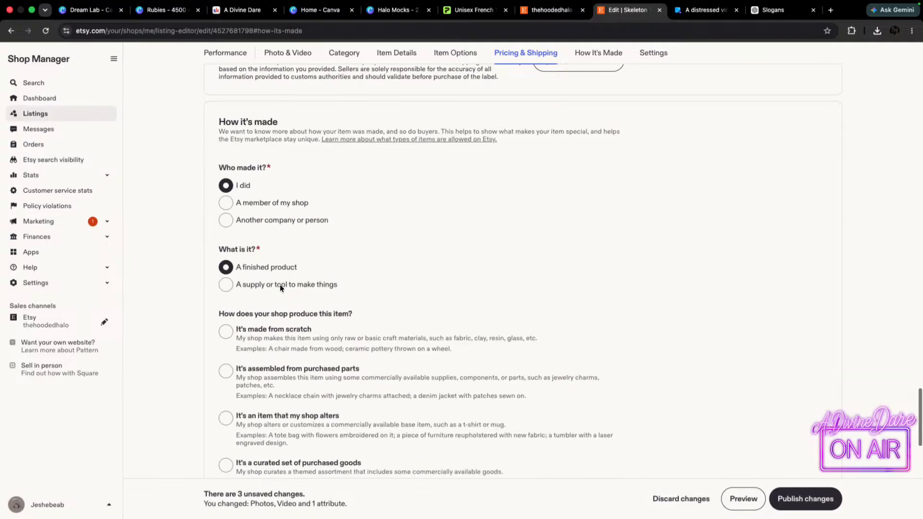
scroll(297, 233, "down", 5)
scroll(295, 233, "up", 2)
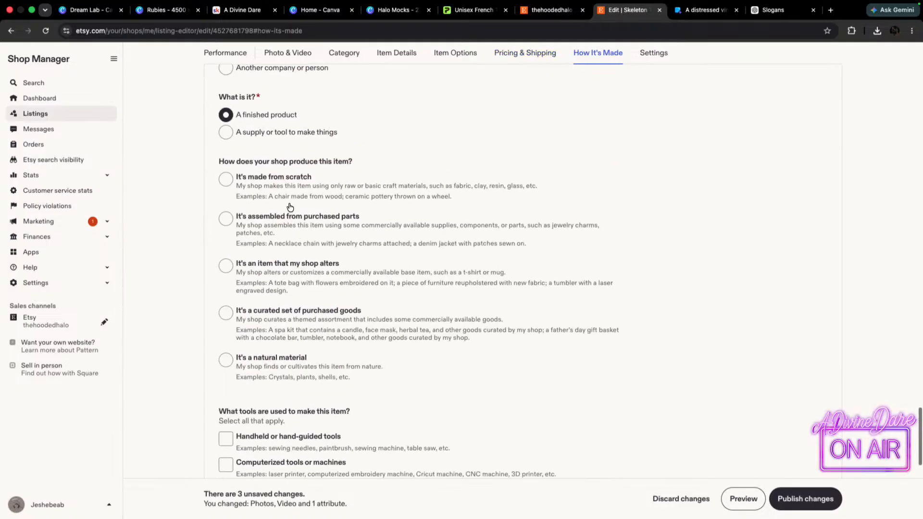
scroll(301, 295, "down", 5)
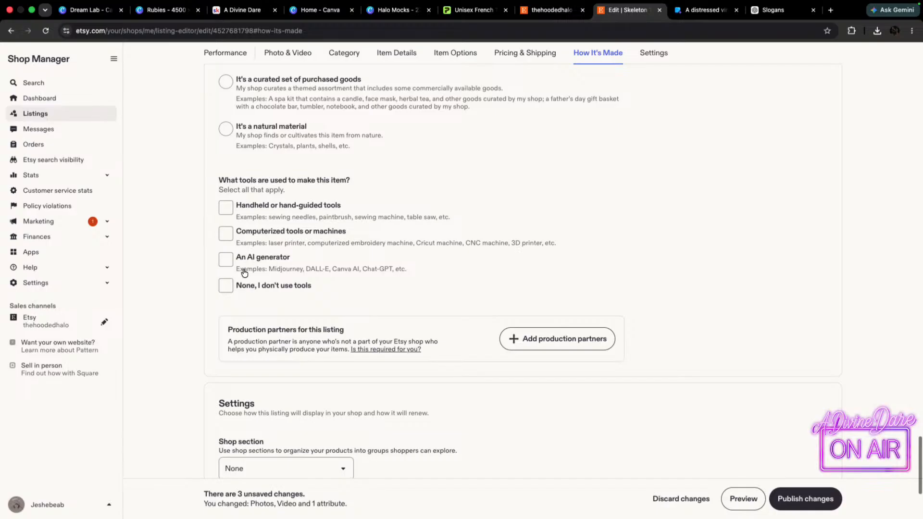
scroll(318, 260, "down", 4)
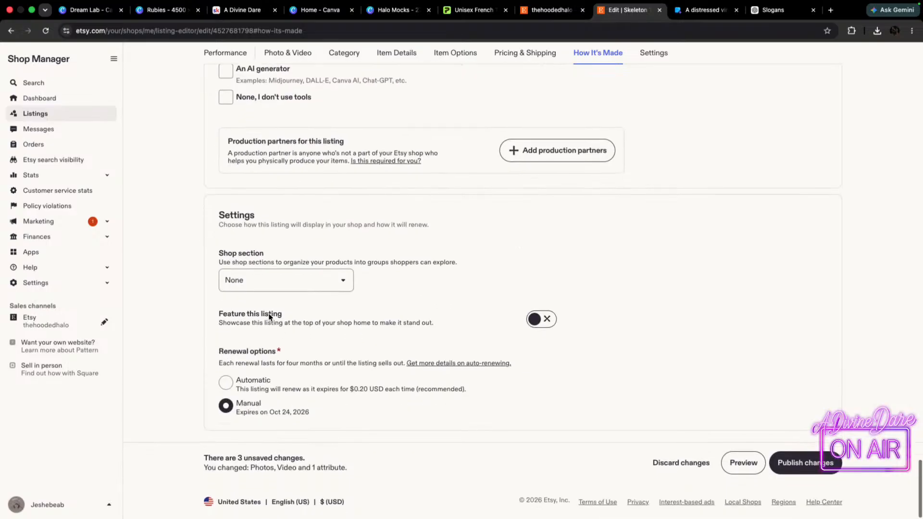
left_click(340, 281)
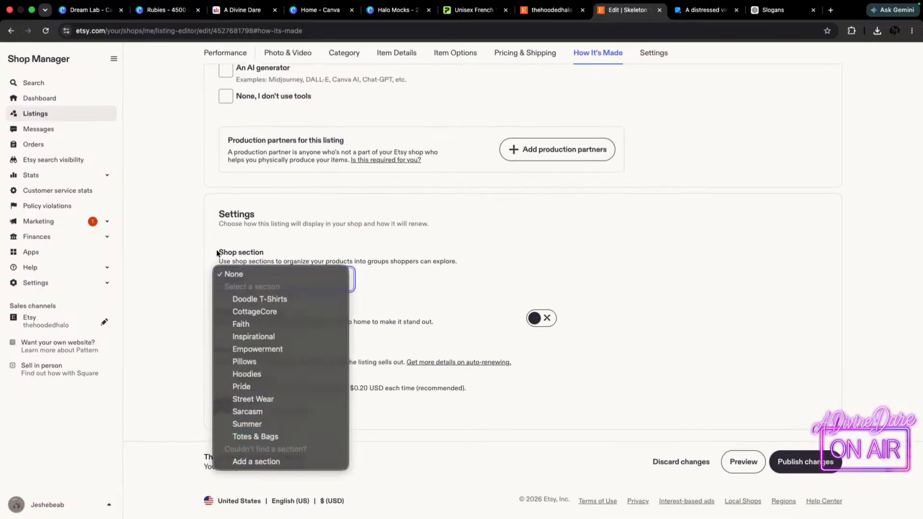
left_click(247, 375)
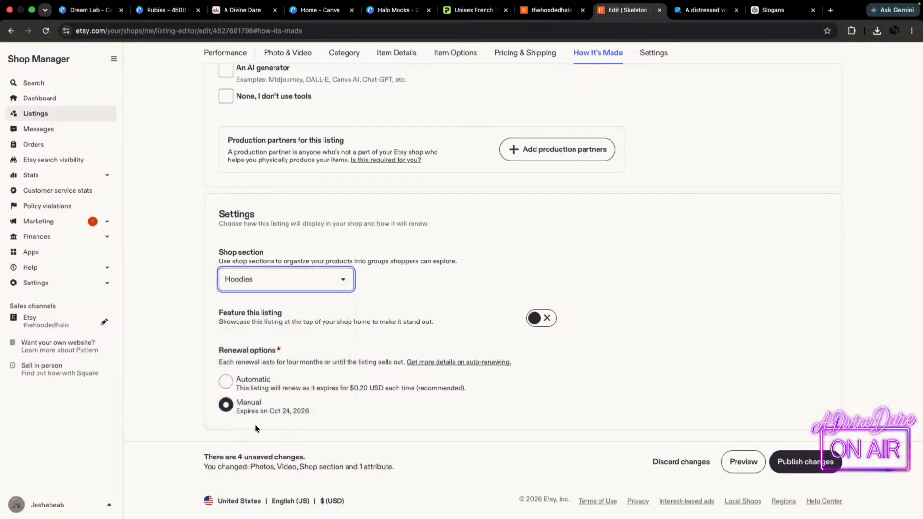
Apply the 7-day returns and exchanges policy to the listing and publish the changes.
scroll(279, 409, "up", 5)
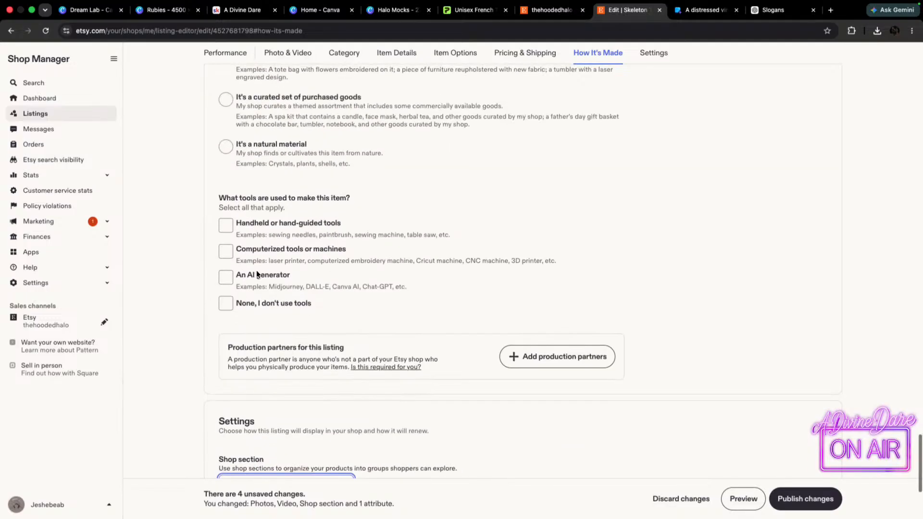
scroll(316, 259, "up", 8)
scroll(327, 270, "up", 12)
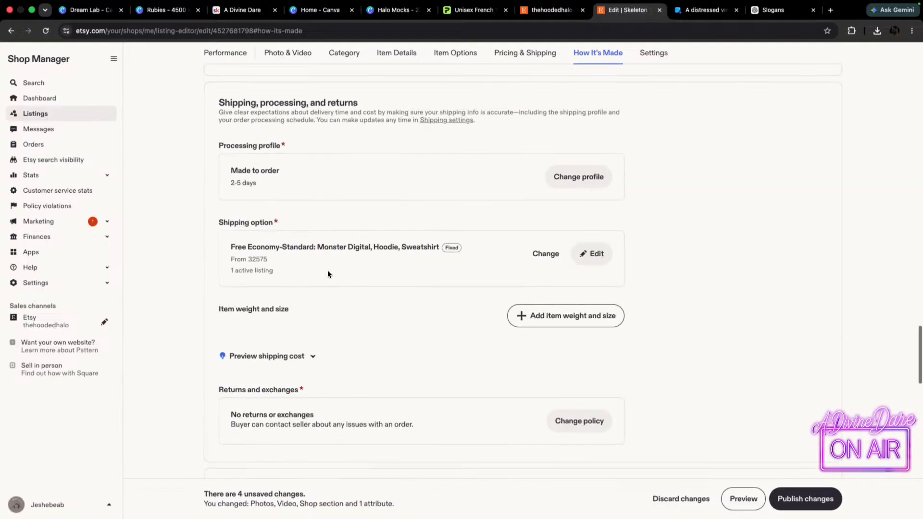
scroll(328, 269, "down", 2)
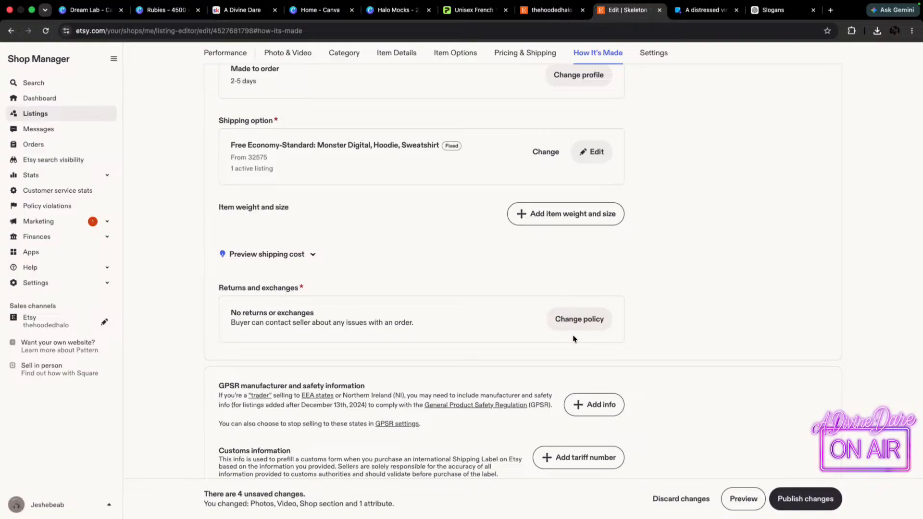
scroll(574, 318, "up", 10)
scroll(531, 313, "up", 8)
scroll(590, 280, "up", 2)
scroll(590, 280, "up", 10)
scroll(321, 300, "down", 20)
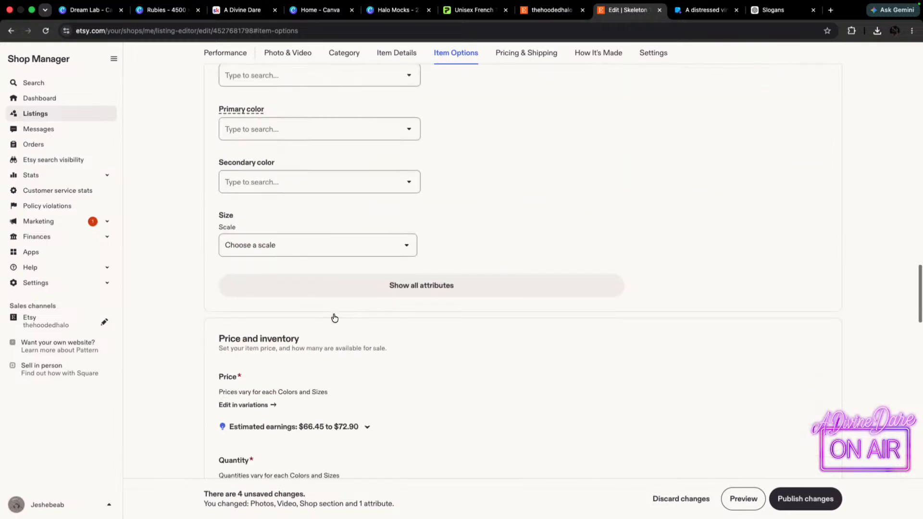
scroll(336, 317, "down", 15)
left_click(579, 126)
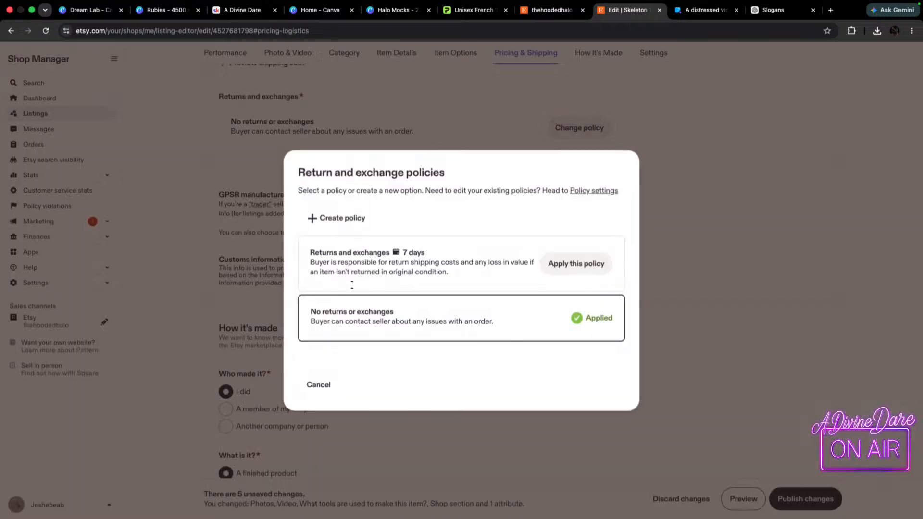
left_click(573, 267)
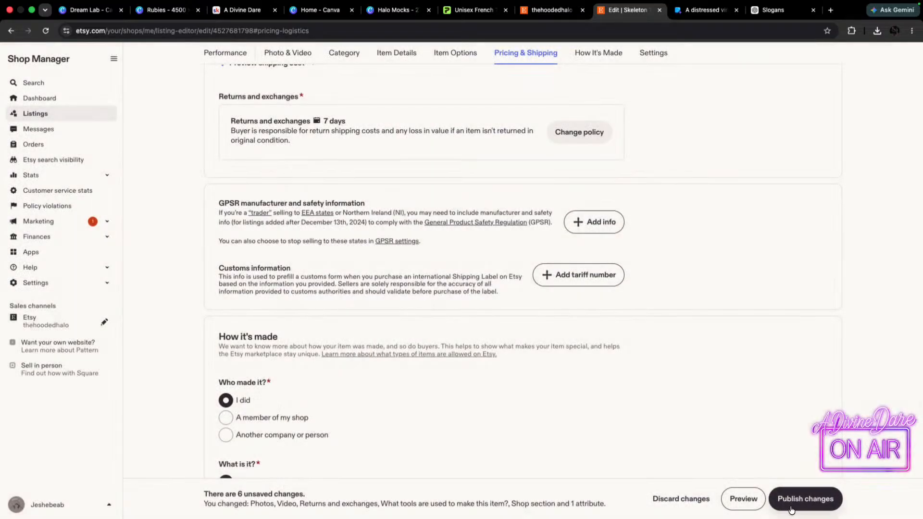
left_click(798, 498)
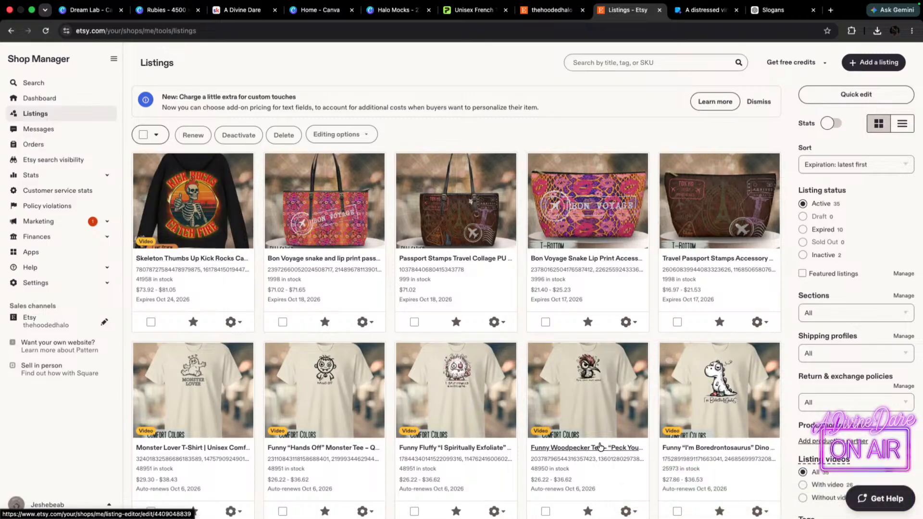
Look through the shop's active listings, from the new hoodie down to the older T-shirts and hoodies.
scroll(234, 389, "down", 1)
scroll(234, 389, "down", 5)
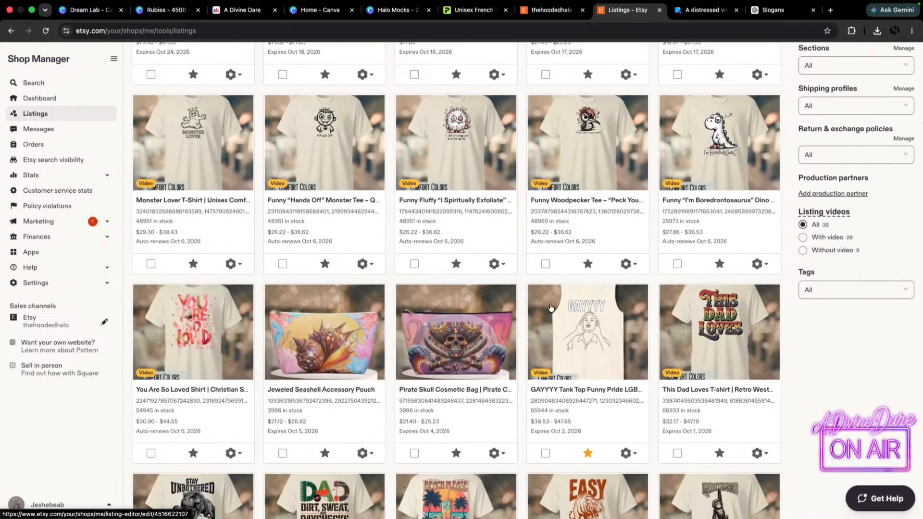
scroll(691, 313, "down", 4)
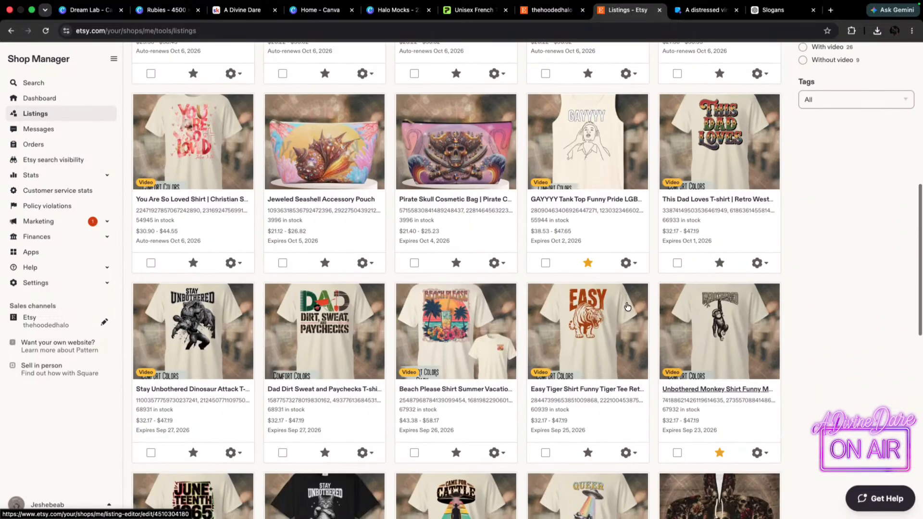
scroll(150, 379, "down", 3)
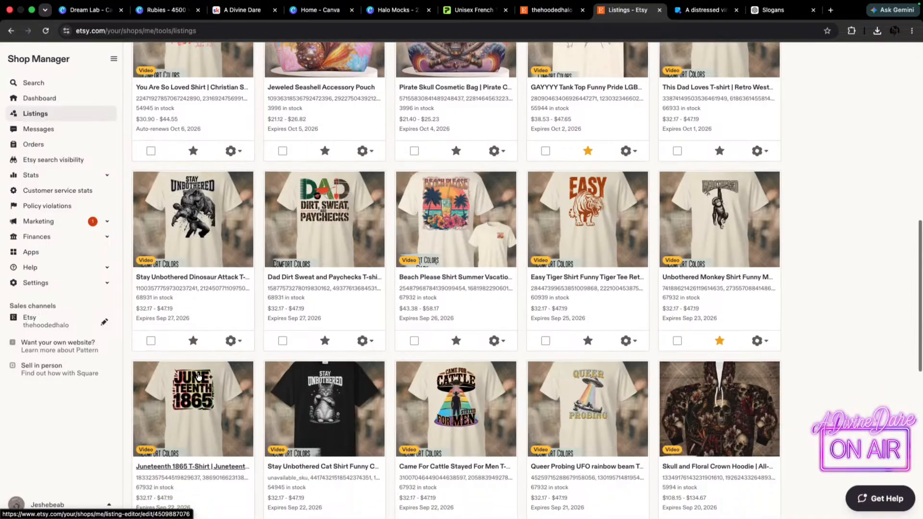
scroll(791, 377, "down", 3)
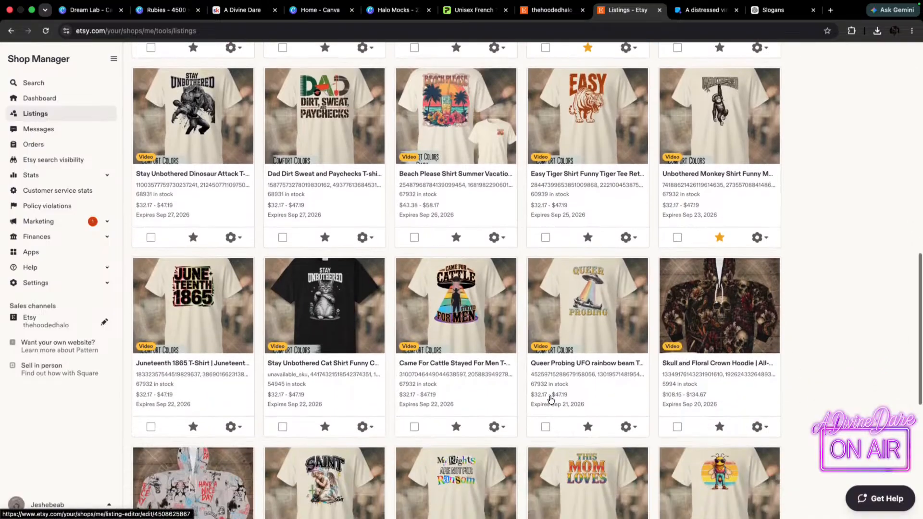
scroll(244, 359, "down", 3)
scroll(653, 404, "up", 15)
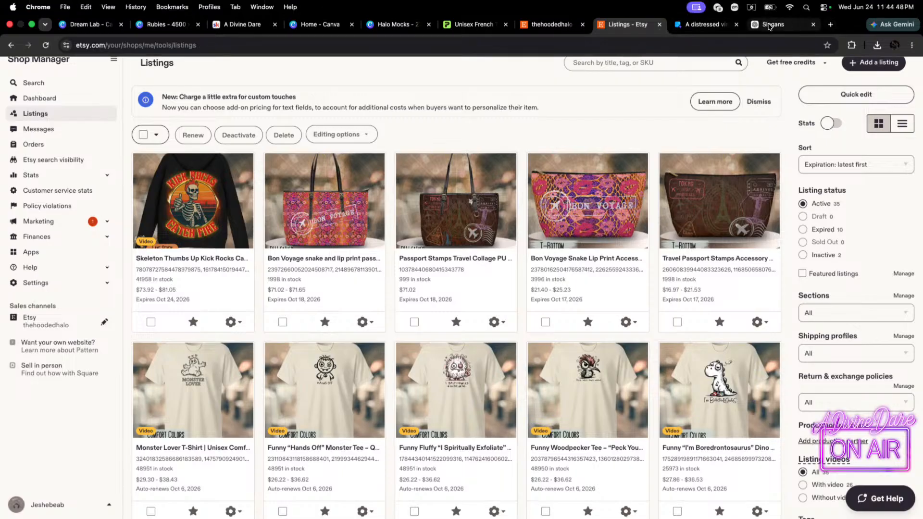
Switch to the A Divine Dare Stan store, open the A Divine Dare Studio On Skool offer and read its description and bonuses.
left_click_drag(768, 26, 768, 1)
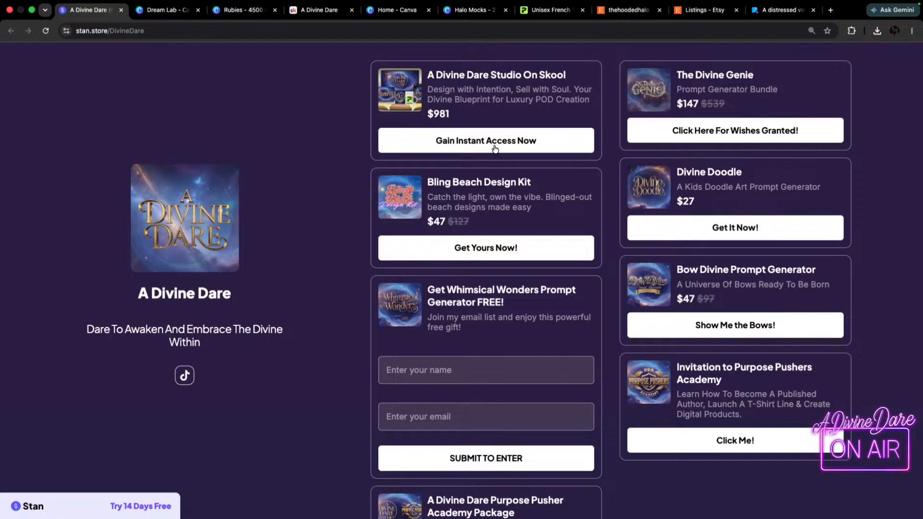
left_click(523, 141)
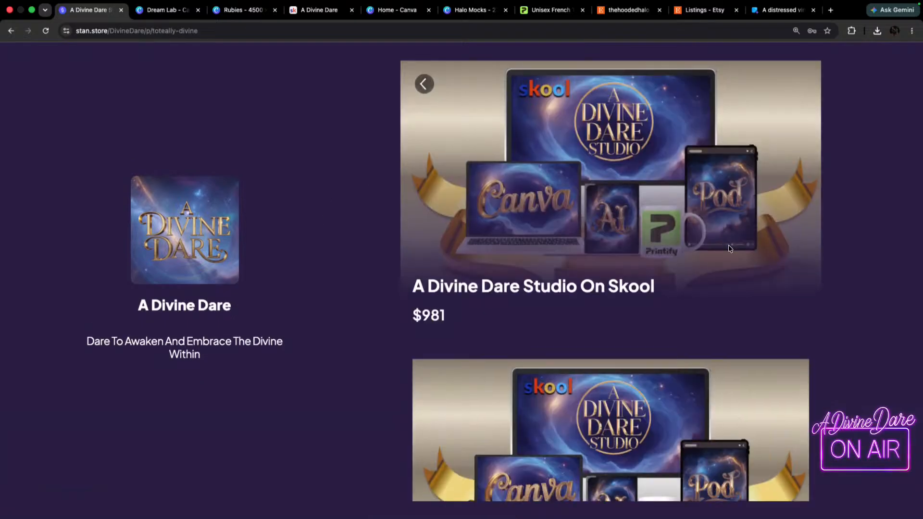
scroll(750, 236, "down", 6)
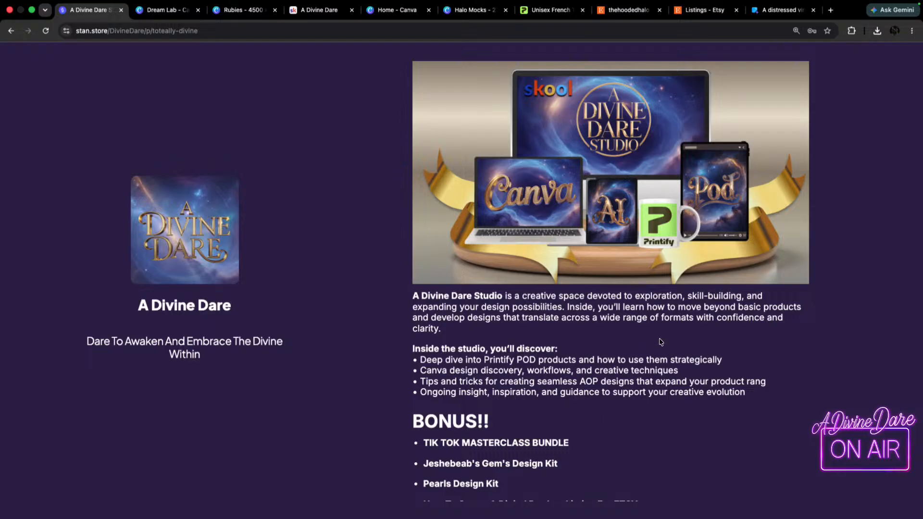
scroll(661, 317, "down", 4)
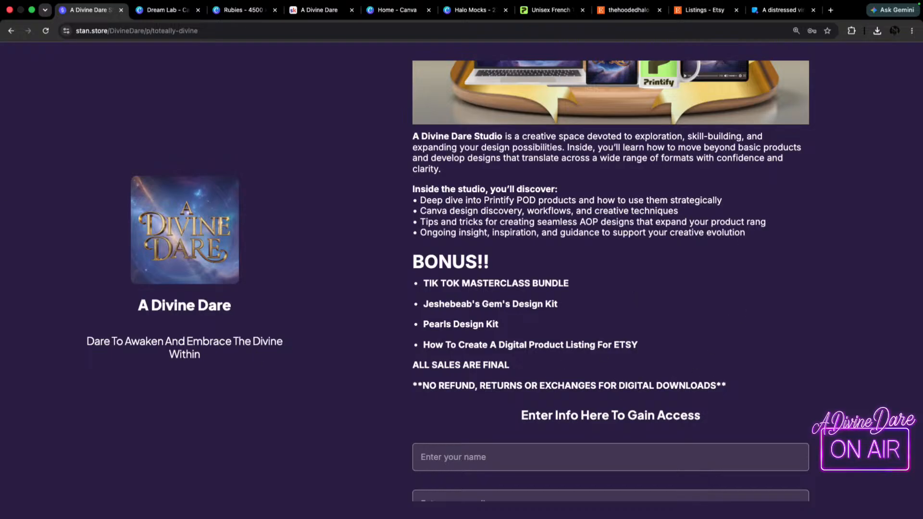
Enter the discount code shine99 in the Studio offer's checkout form.
scroll(560, 289, "down", 4)
scroll(560, 315, "down", 1)
scroll(469, 309, "down", 1)
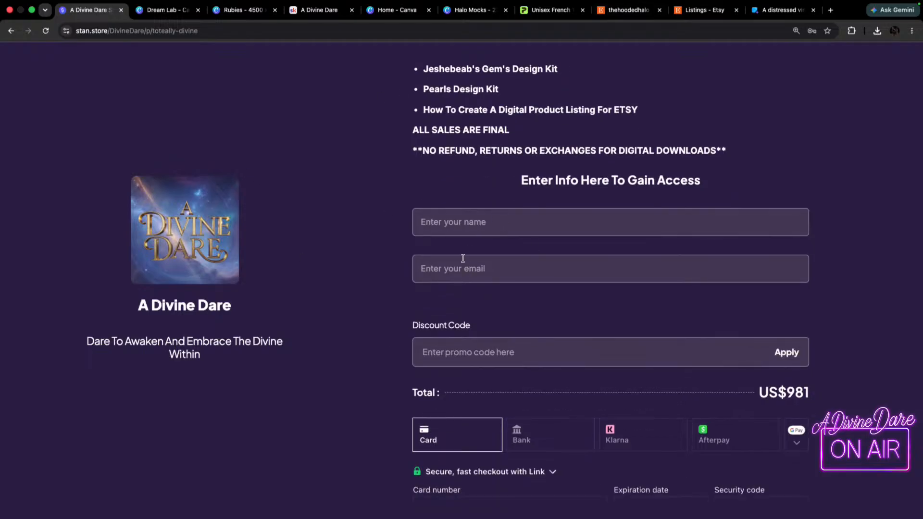
left_click(489, 351)
type("shine99")
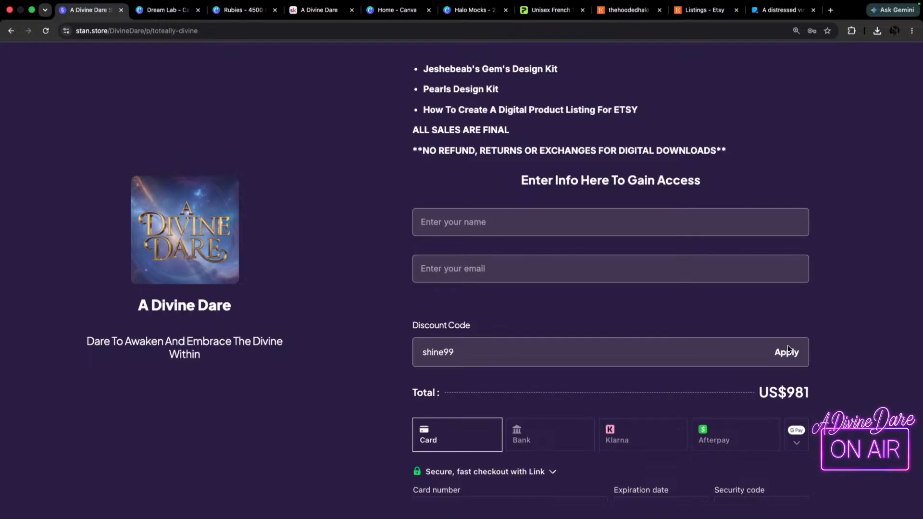
Switch to the A Divine Dare Skool community and view the Canva course in its classroom.
left_click(322, 10)
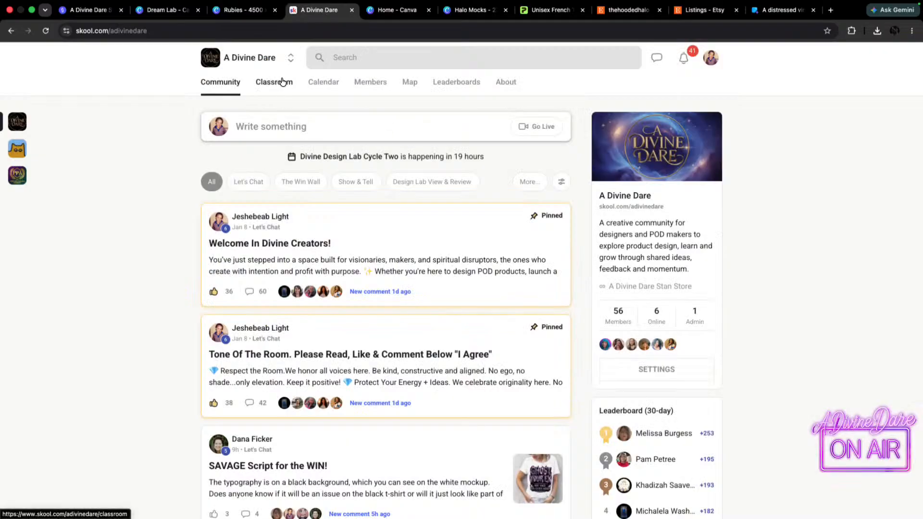
left_click(285, 85)
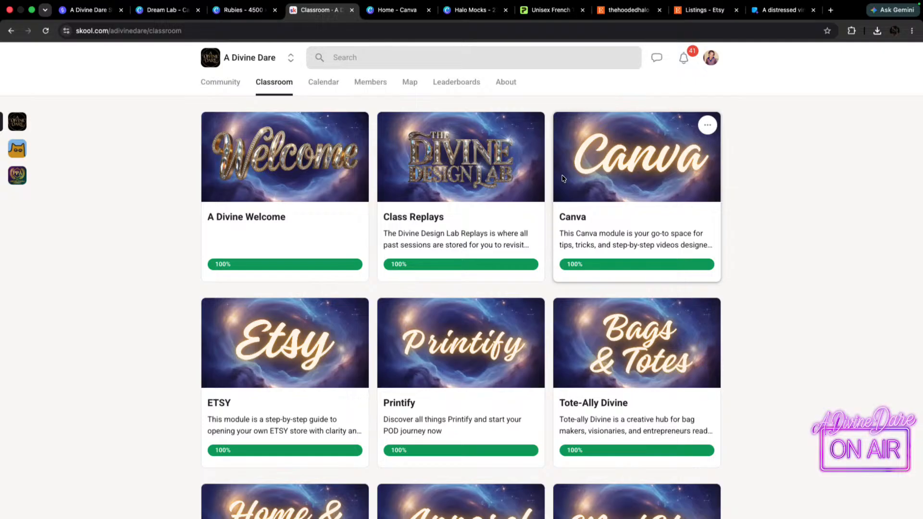
left_click(648, 166)
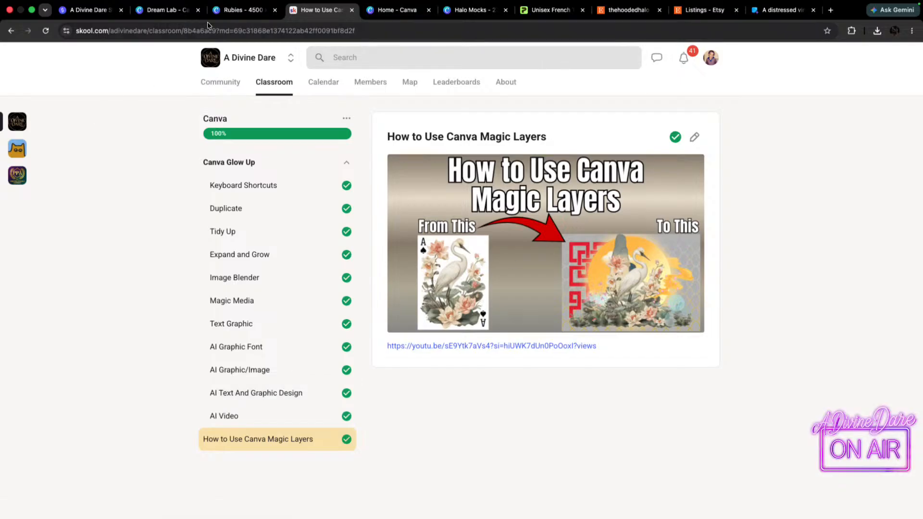
left_click(272, 86)
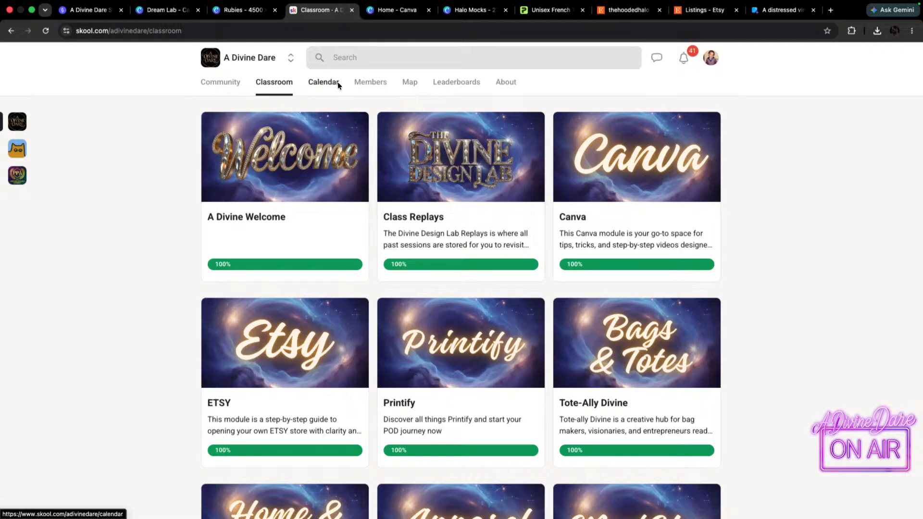
View the lesson lists of the classroom's ETSY and Printify courses.
left_click(272, 362)
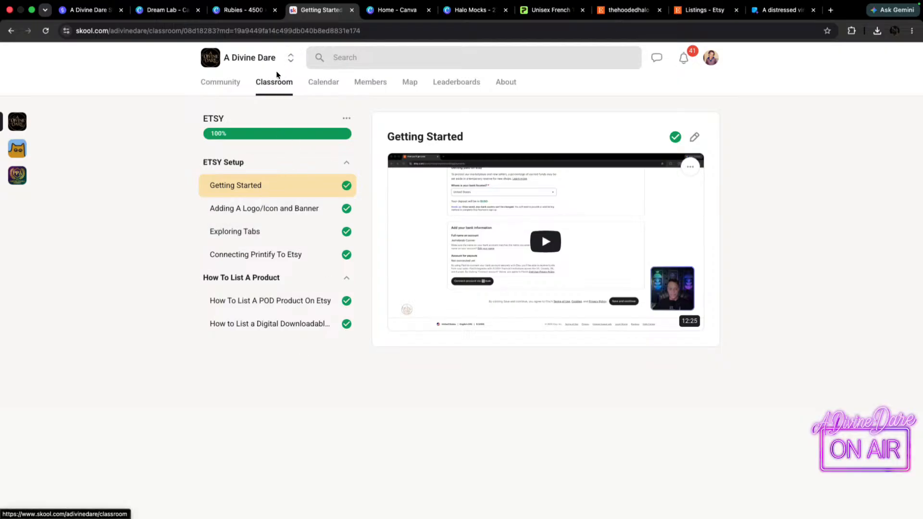
left_click(267, 89)
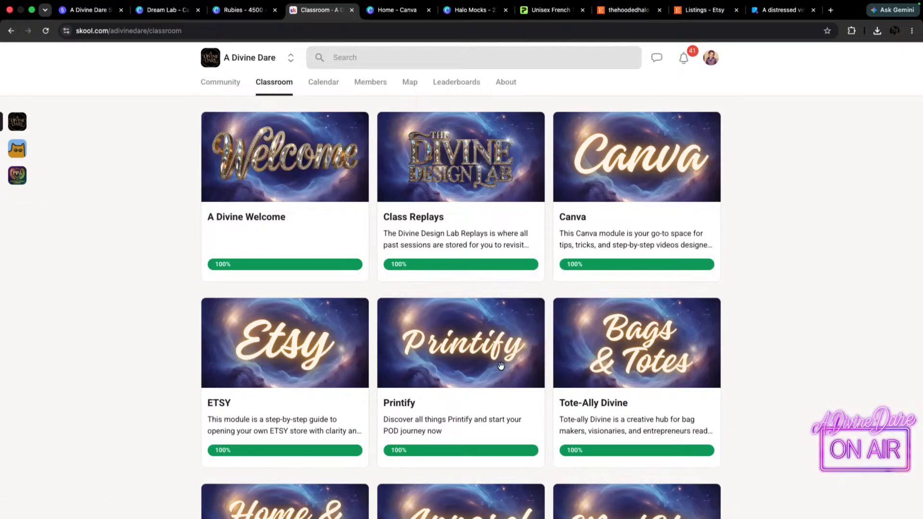
left_click(463, 351)
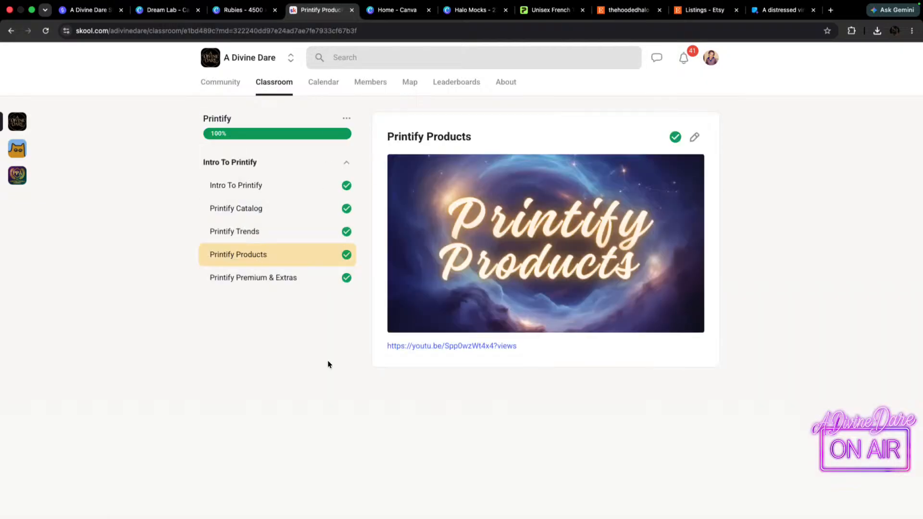
left_click(272, 82)
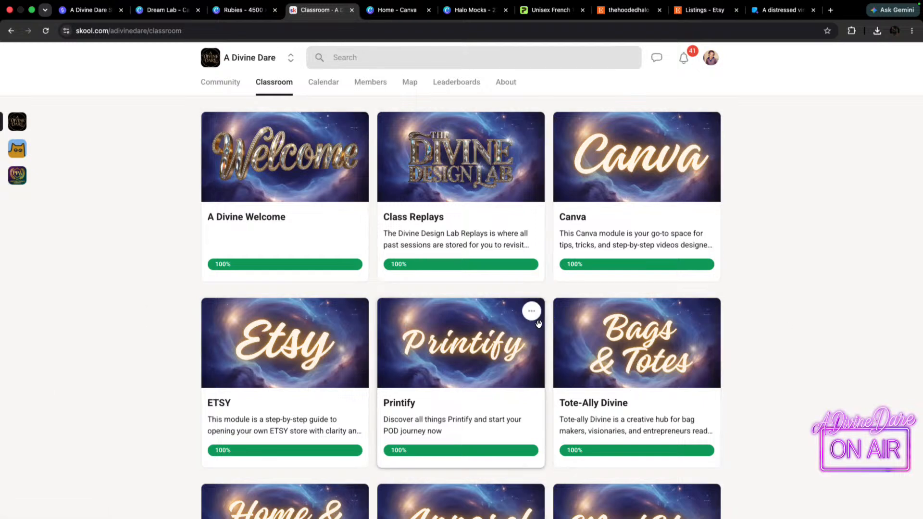
View the bag template lessons in the classroom's Tote-Ally Divine course.
scroll(638, 233, "down", 3)
left_click(639, 236)
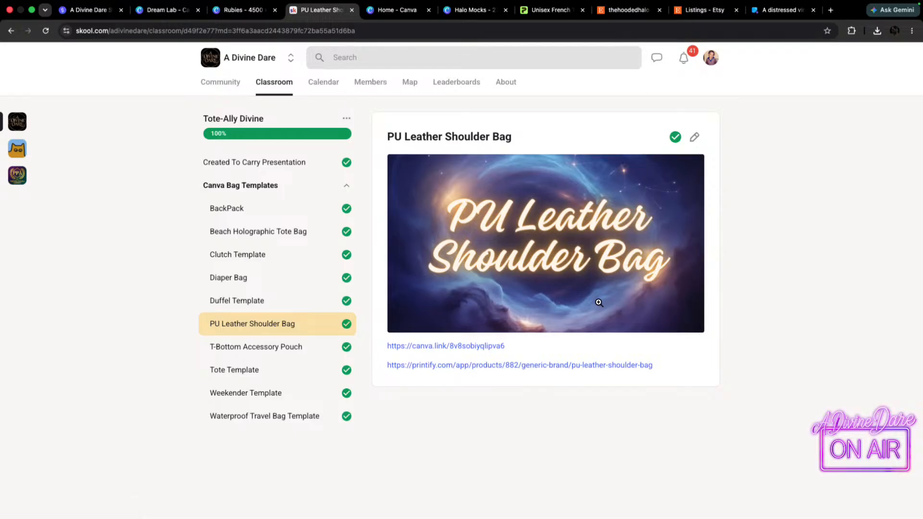
left_click(280, 84)
Find the Bonus Material course in the classroom and view its bonus links page and both e-book lessons.
scroll(596, 288, "down", 2)
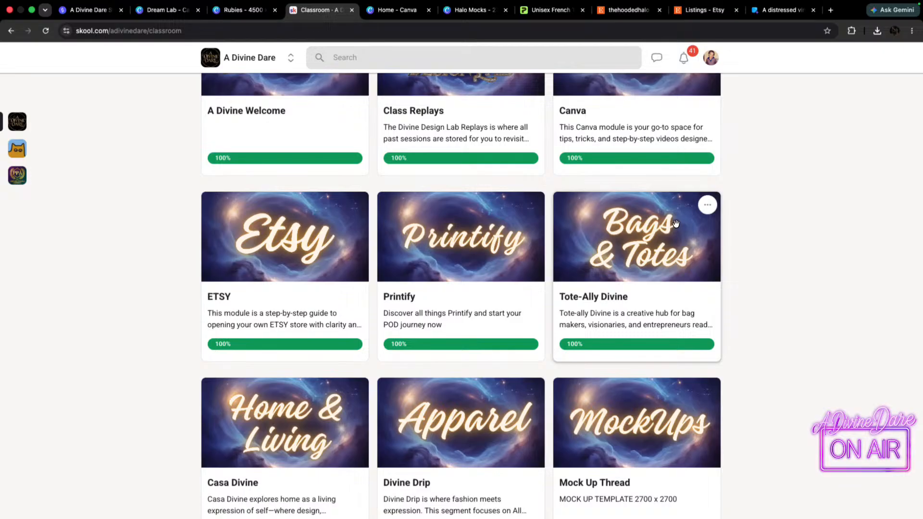
scroll(640, 269, "down", 4)
scroll(665, 278, "up", 2)
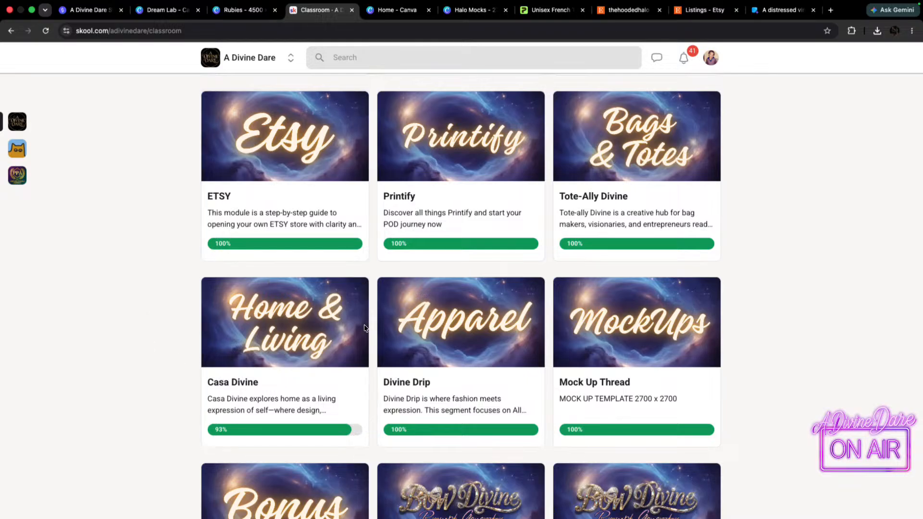
scroll(654, 335, "down", 5)
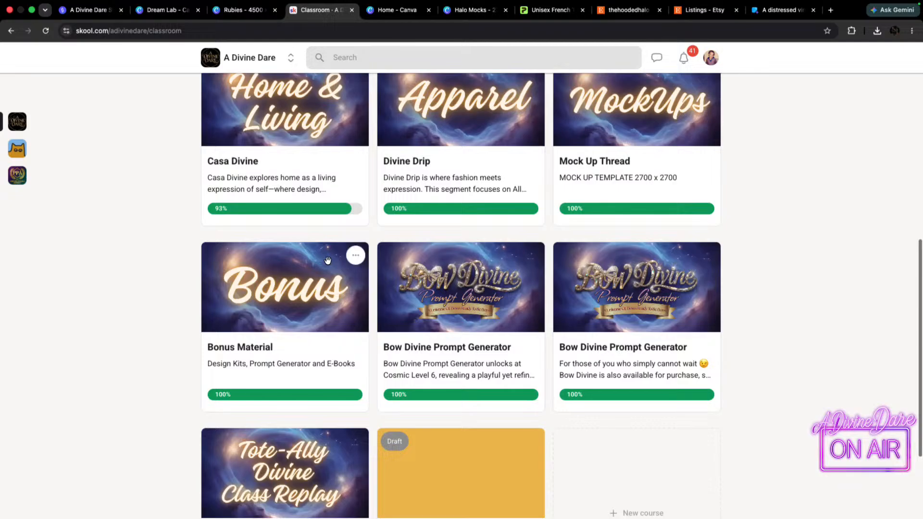
left_click(312, 306)
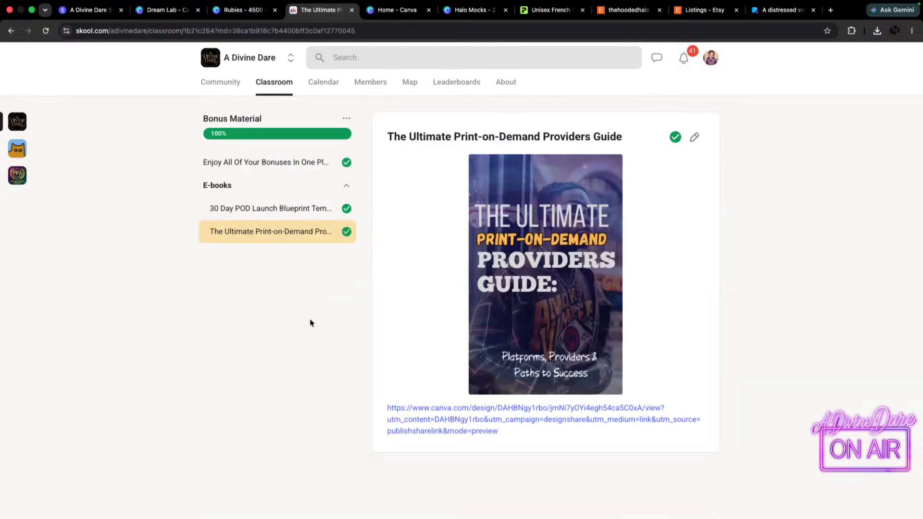
left_click(246, 166)
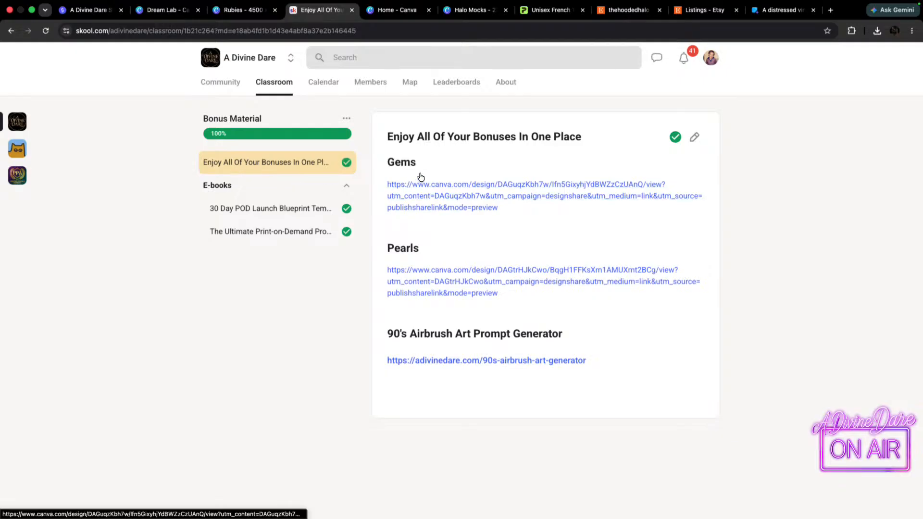
left_click(258, 210)
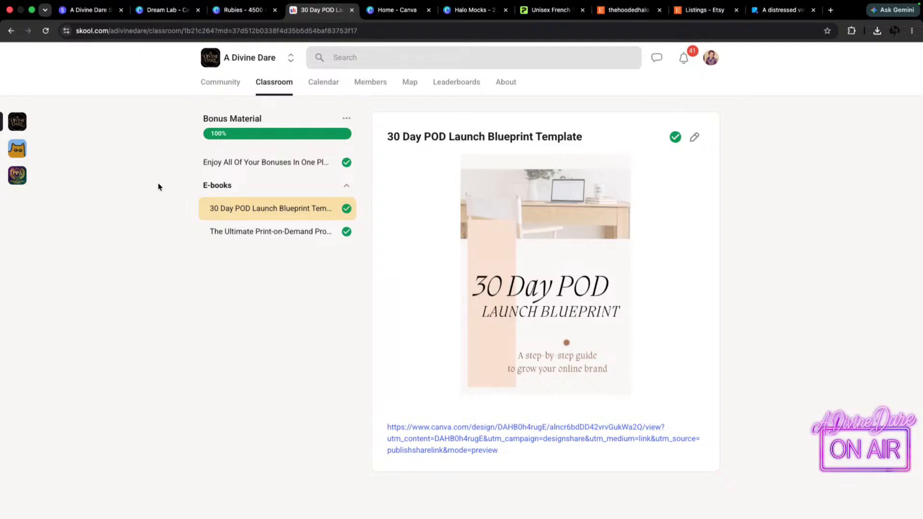
left_click(269, 233)
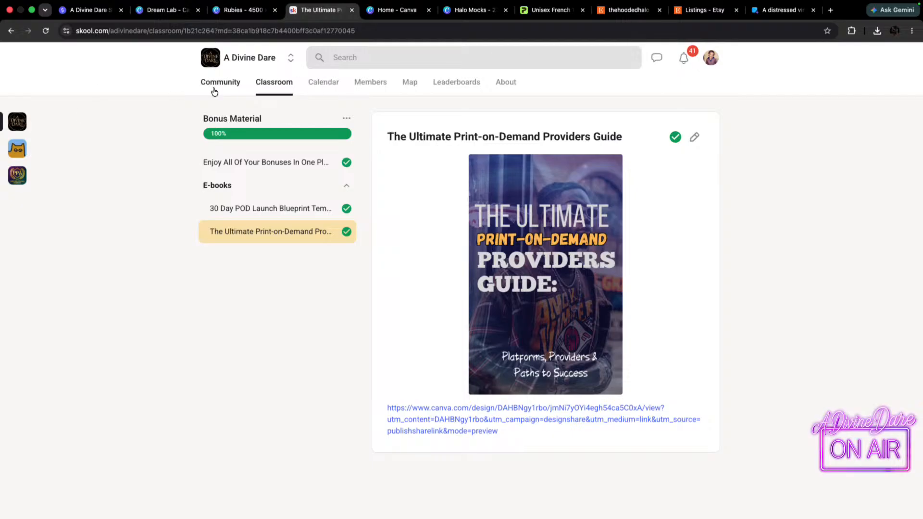
Return to the classroom's course overview and open the Class Replays course.
left_click(277, 88)
scroll(588, 341, "down", 1)
scroll(587, 342, "down", 5)
scroll(375, 293, "up", 6)
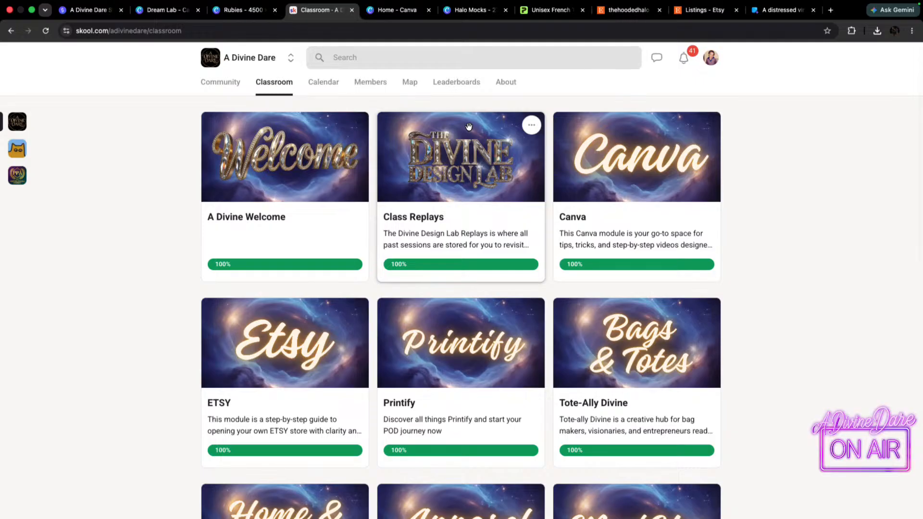
left_click(458, 149)
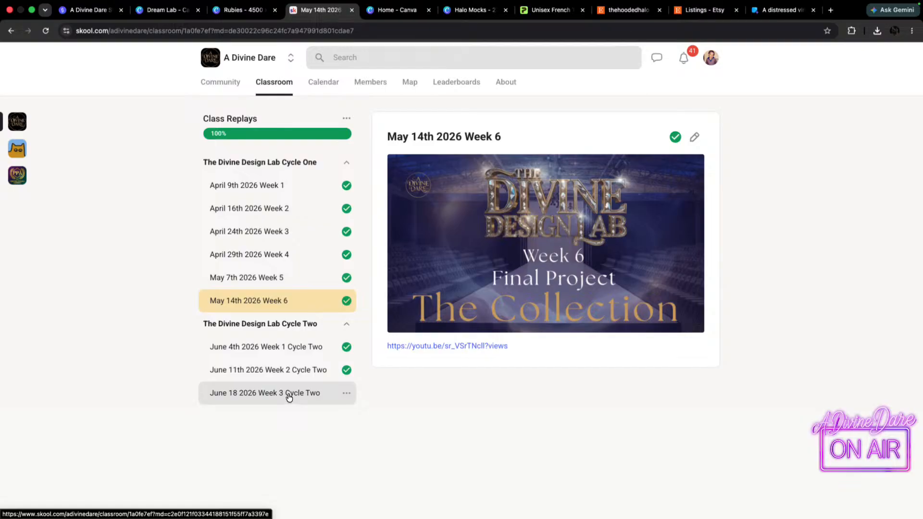
View the Divine Design Lab Cycle One replay lessons in order, from Week 1 through Week 6.
left_click(271, 190)
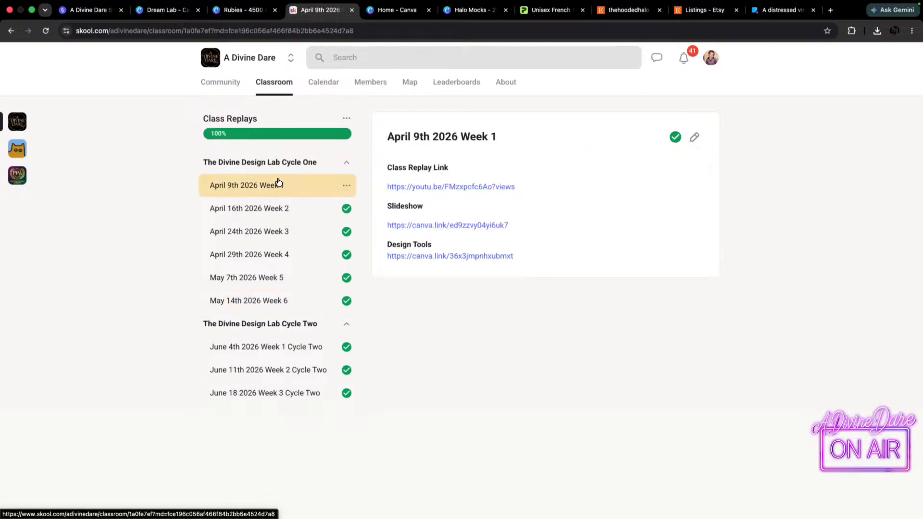
left_click(254, 212)
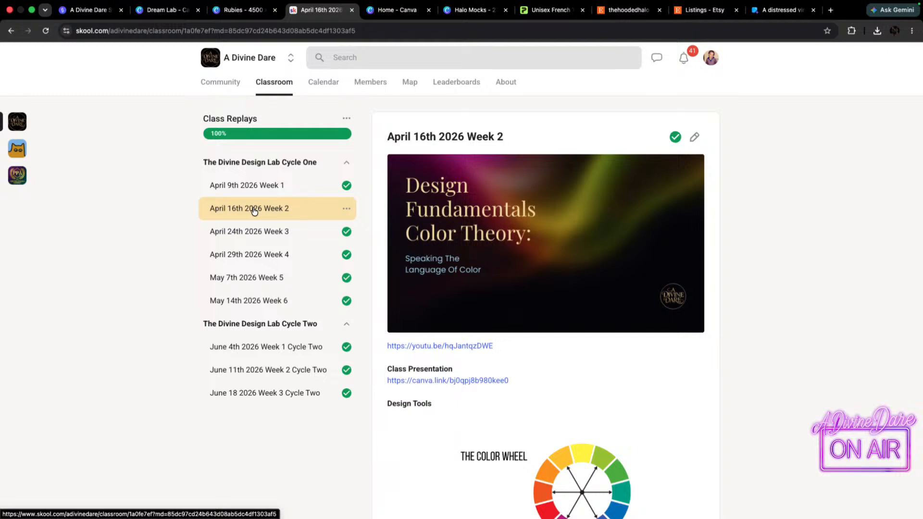
left_click(248, 234)
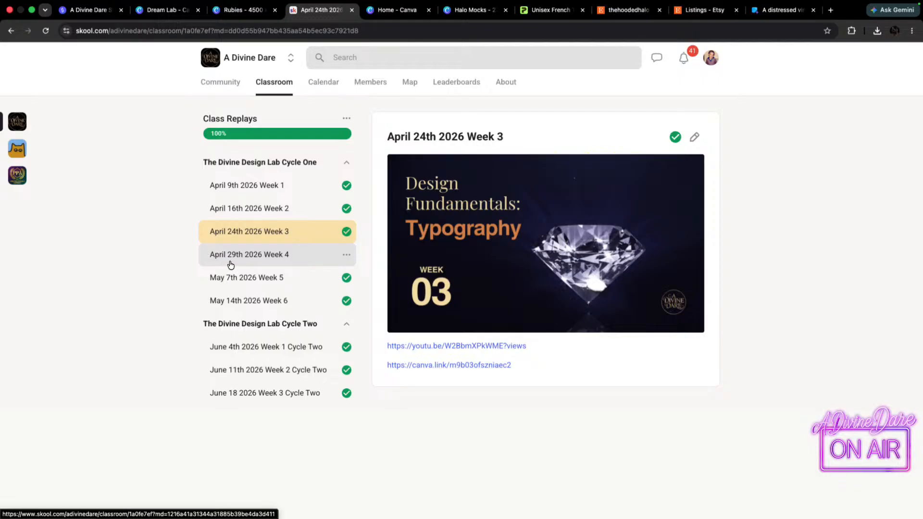
left_click(262, 261)
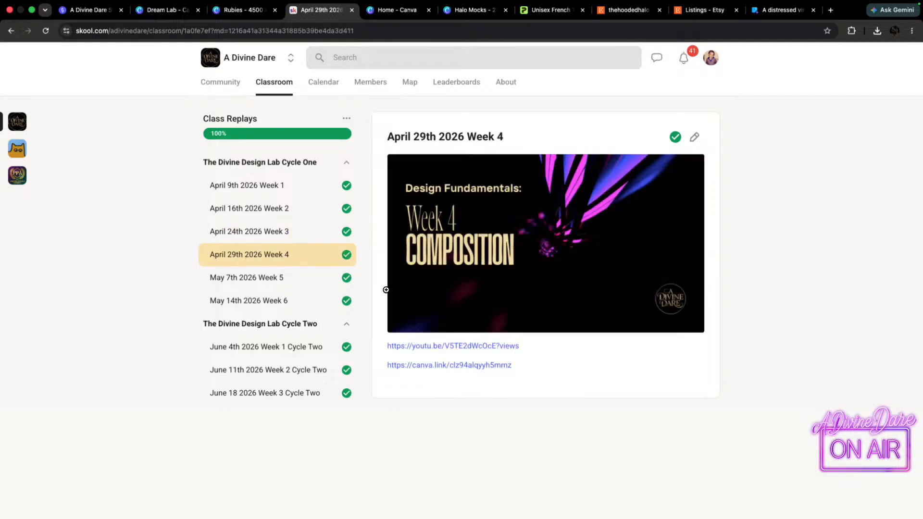
left_click(267, 283)
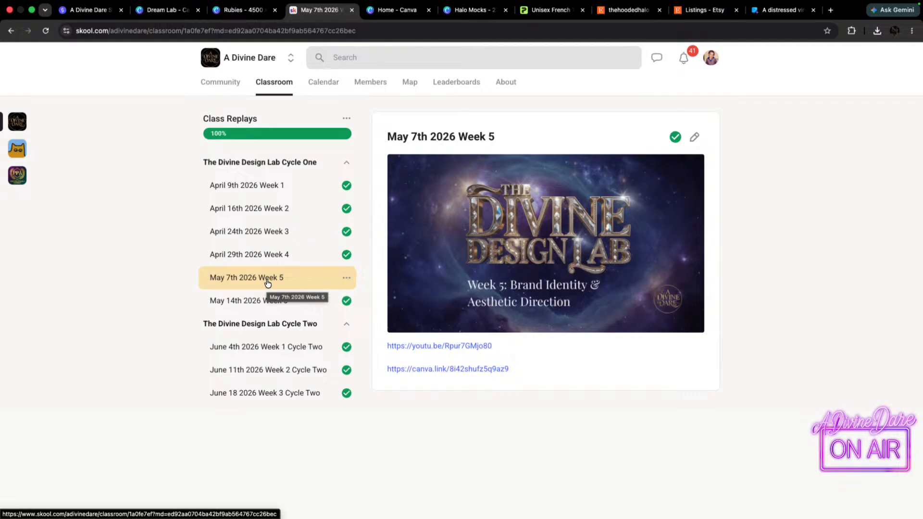
left_click(259, 301)
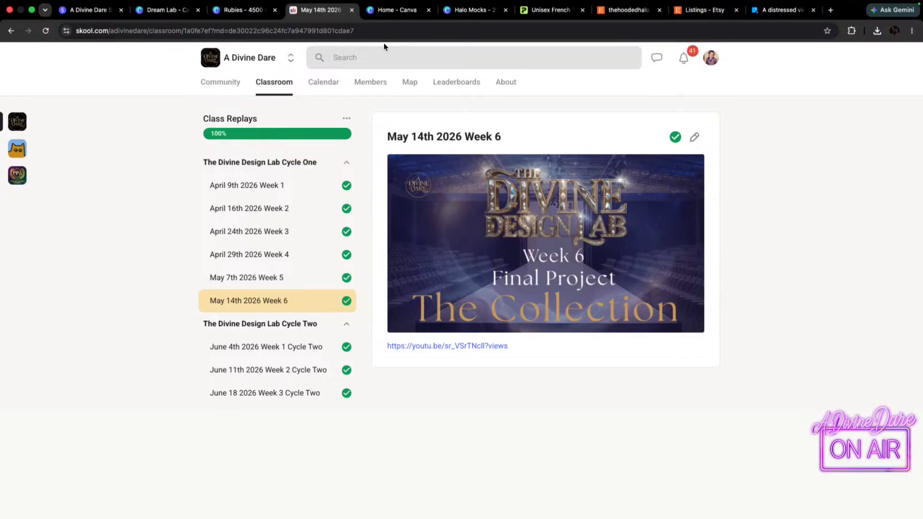
left_click(392, 10)
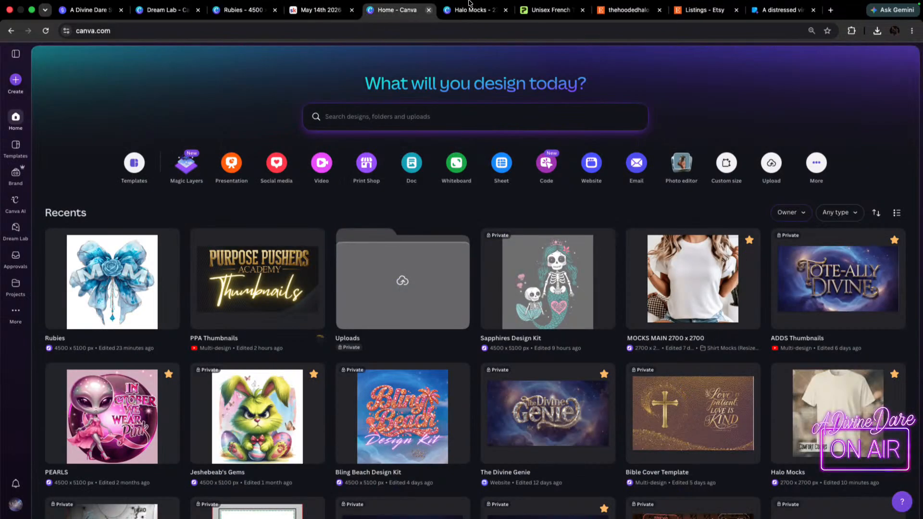
left_click(473, 9)
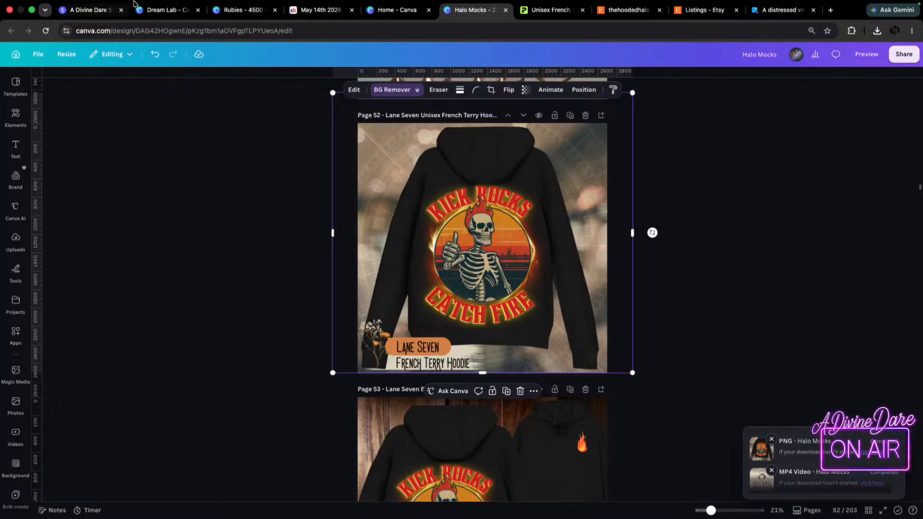
left_click(321, 25)
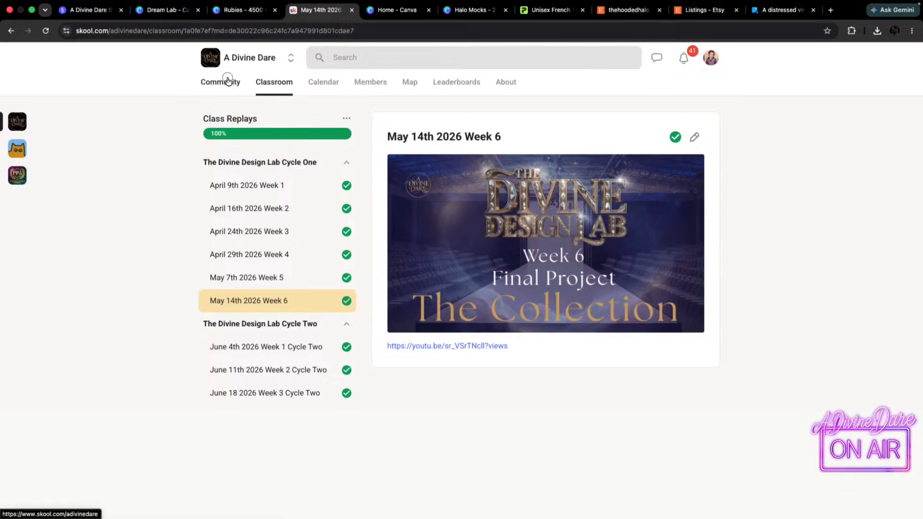
Open the A Divine Dare community feed and look over its pinned and recent posts.
left_click(206, 83)
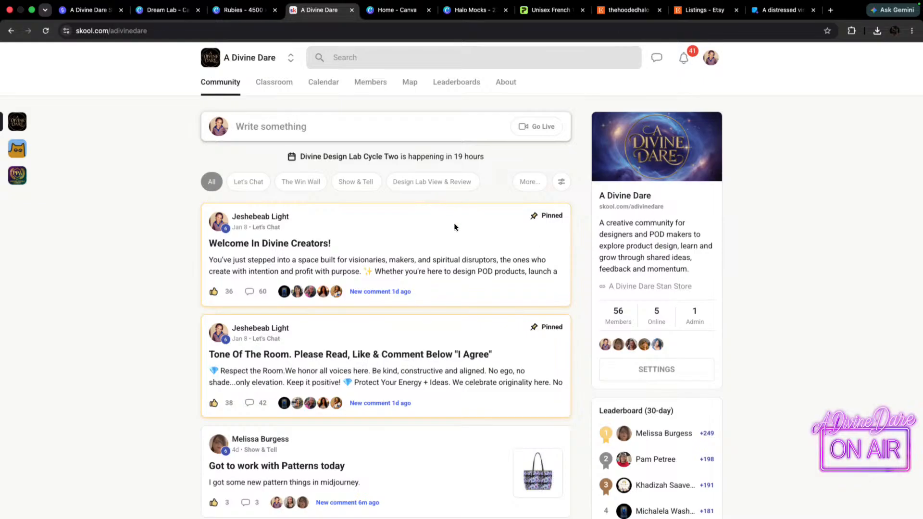
scroll(454, 217, "down", 2)
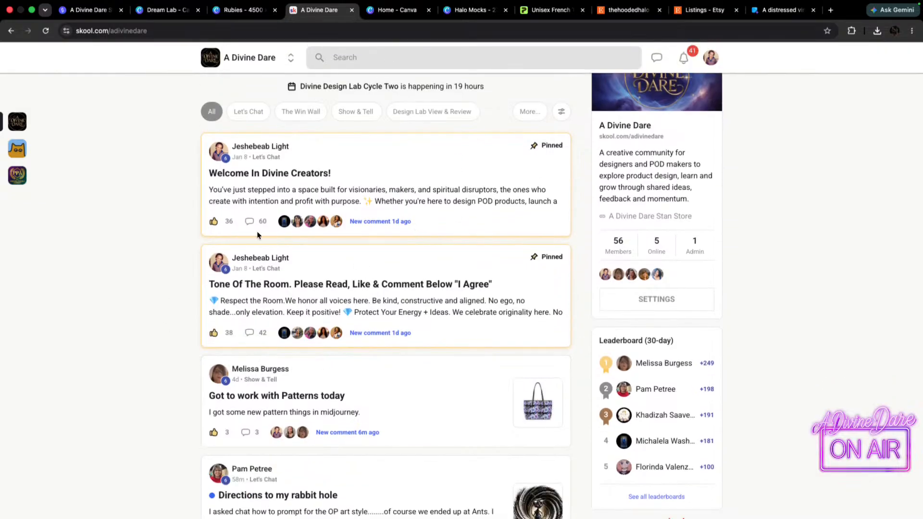
scroll(266, 241, "down", 1)
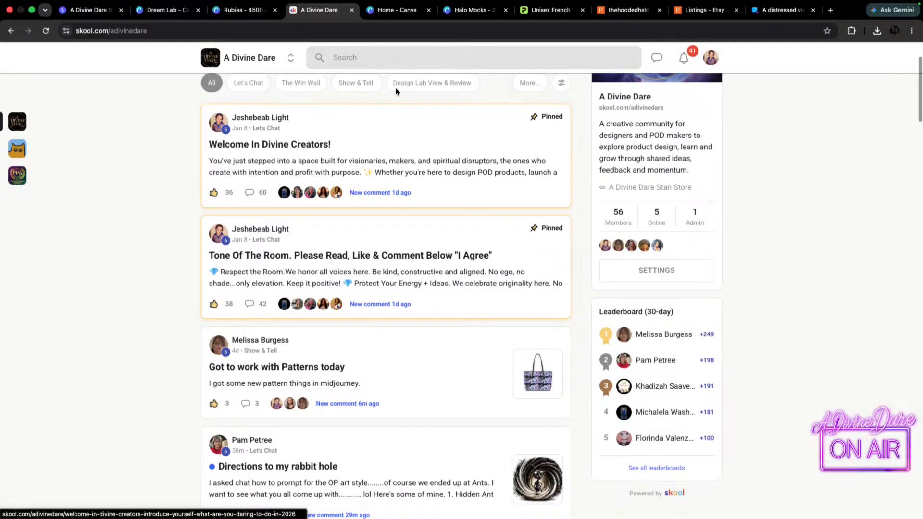
scroll(360, 133, "up", 3)
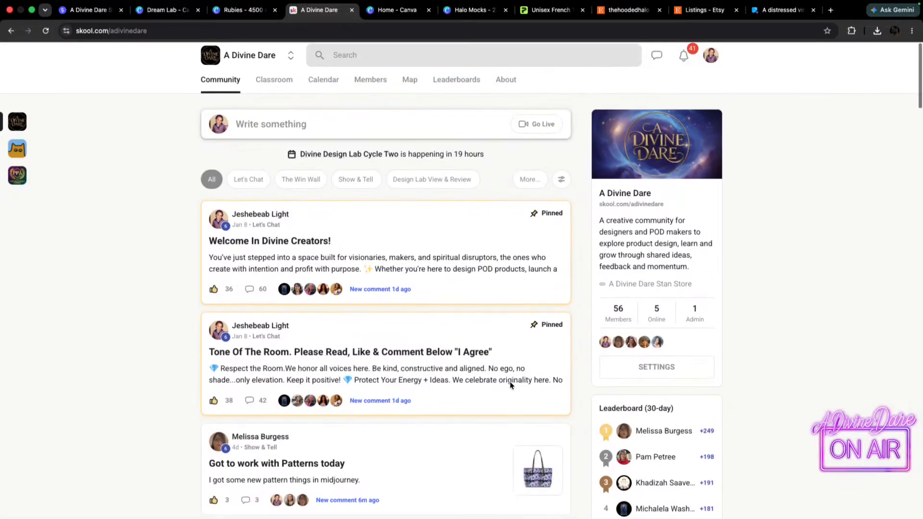
scroll(518, 369, "down", 4)
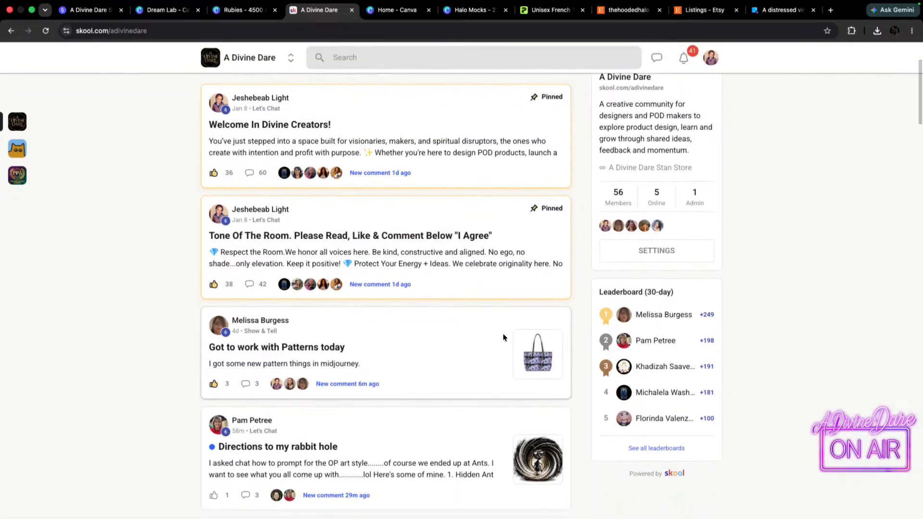
Open the "Got to work with Patterns today" post and view its tote bag images from first to last.
left_click(534, 366)
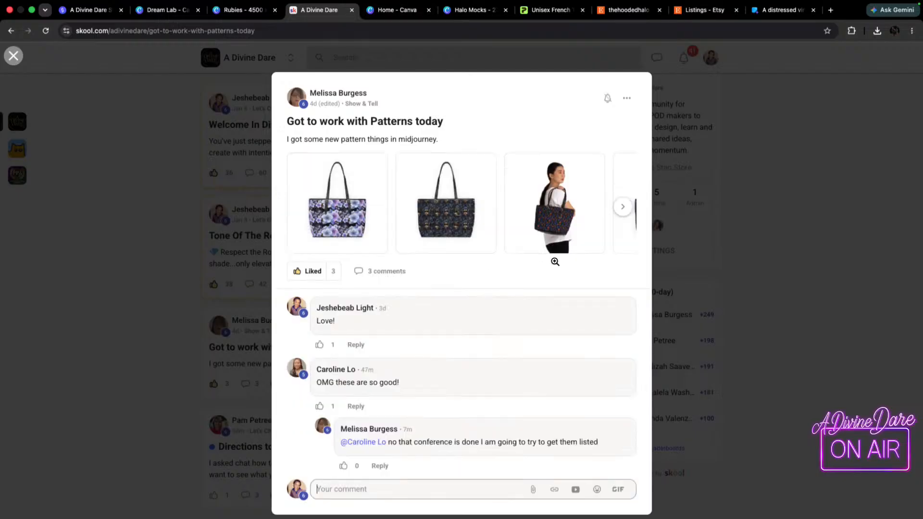
left_click(332, 210)
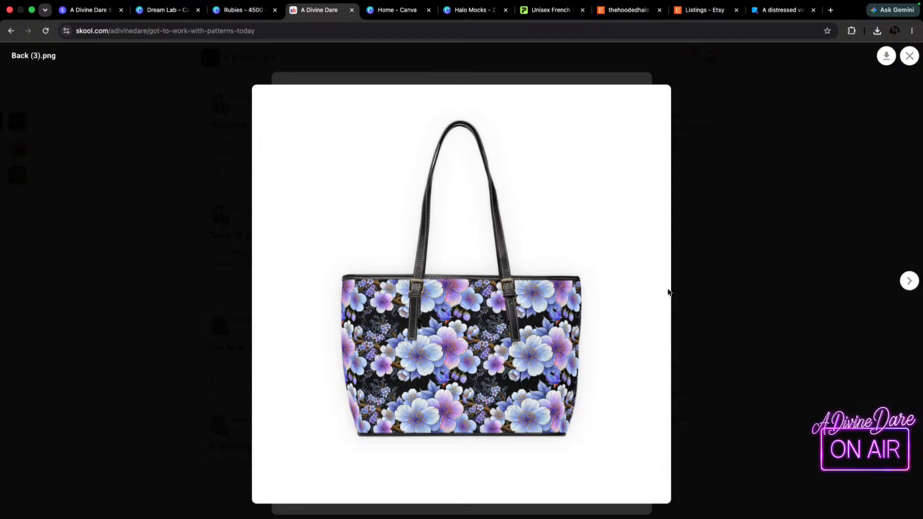
left_click(909, 282)
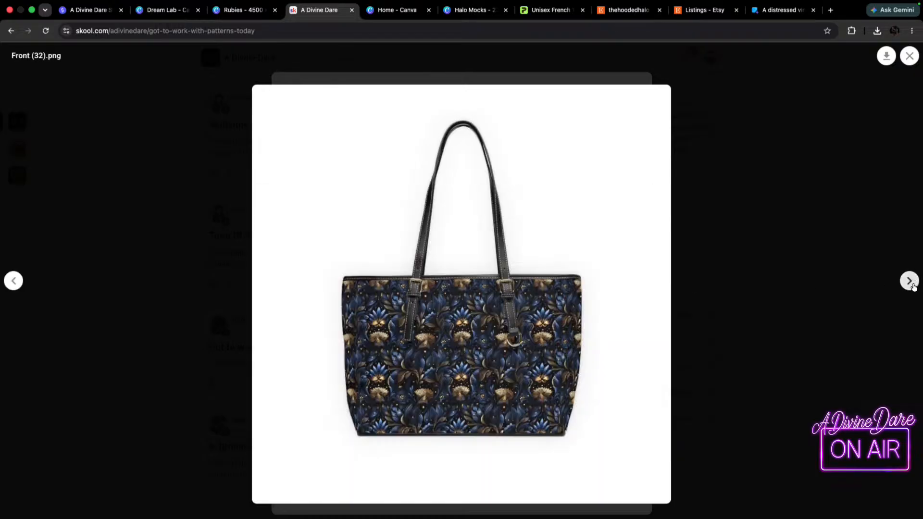
left_click(912, 284)
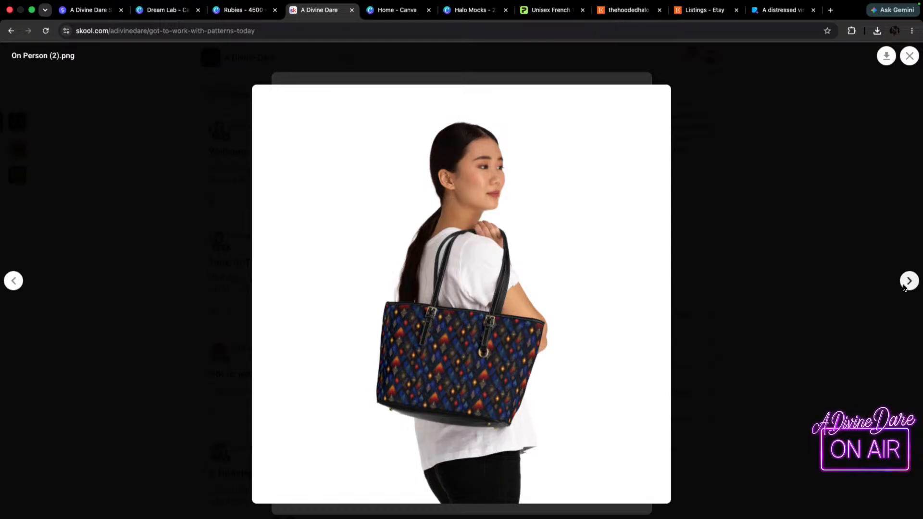
left_click(909, 281)
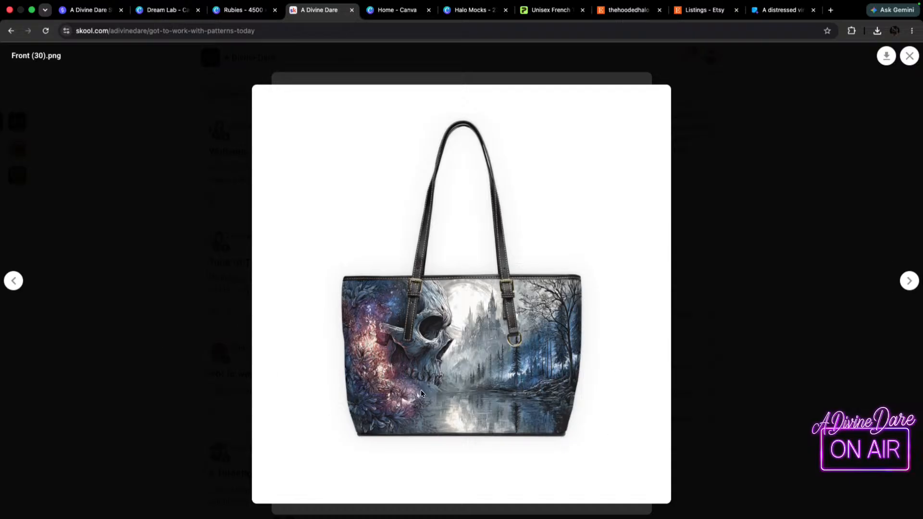
left_click(909, 281)
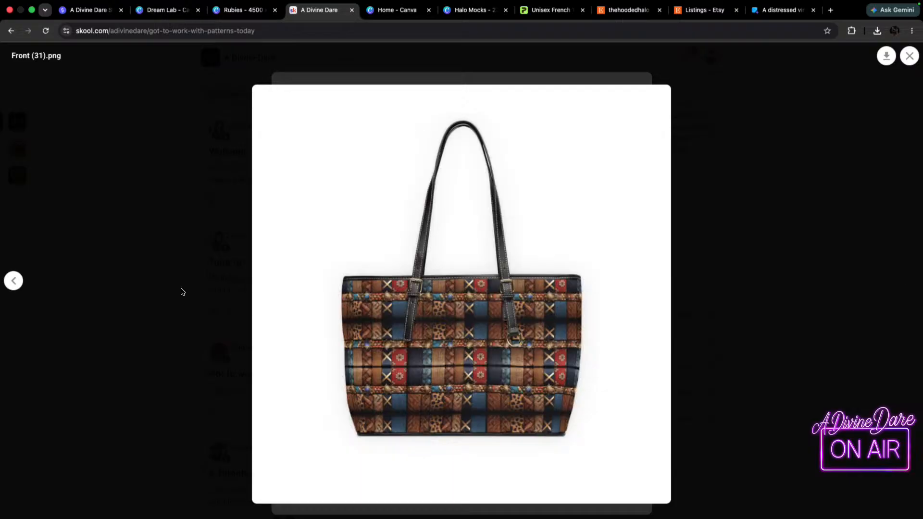
Page back through the tote bag images to the floral one and close the post.
left_click(13, 281)
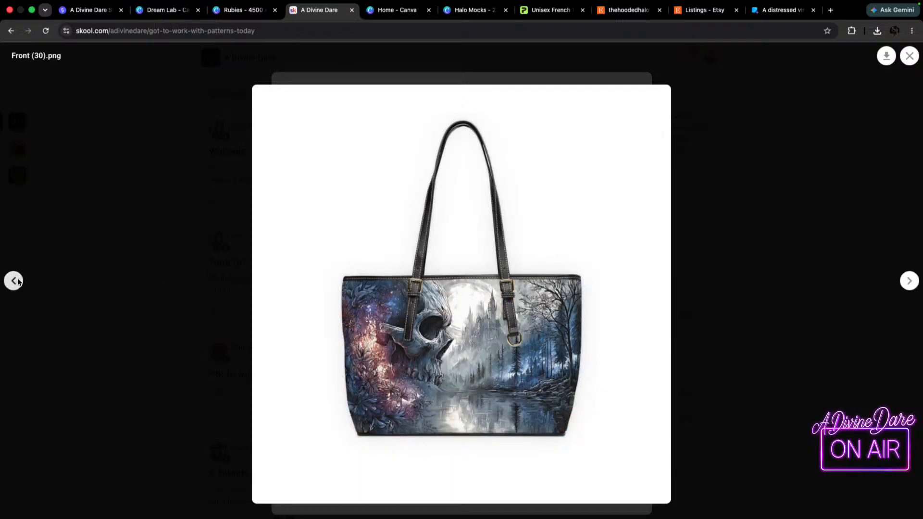
left_click(14, 281)
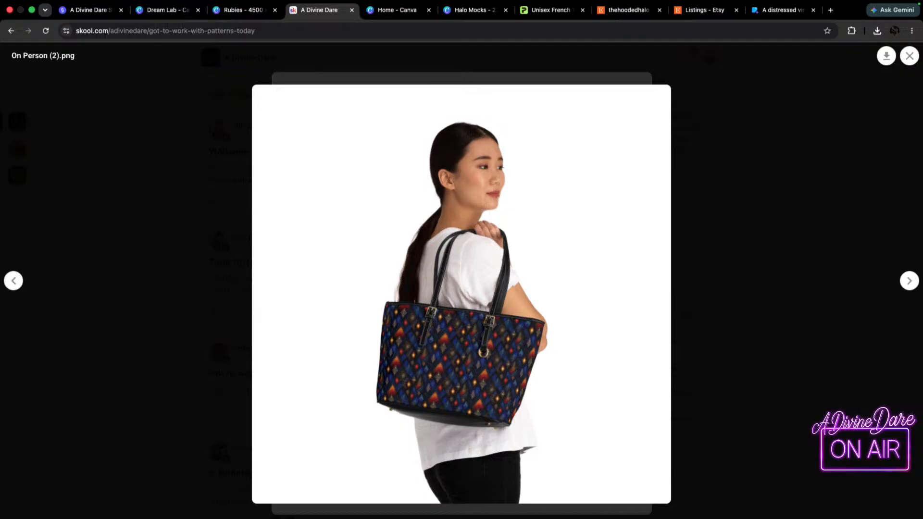
left_click(13, 285)
left_click(12, 285)
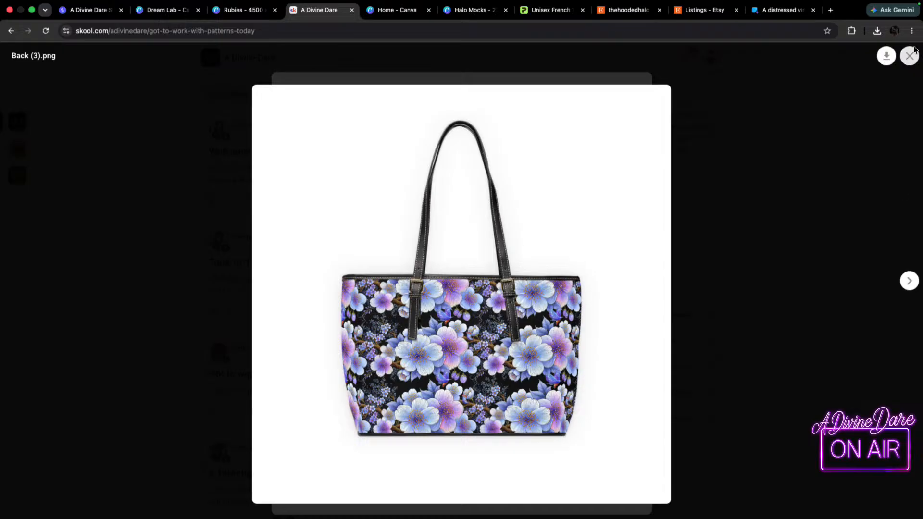
left_click(903, 58)
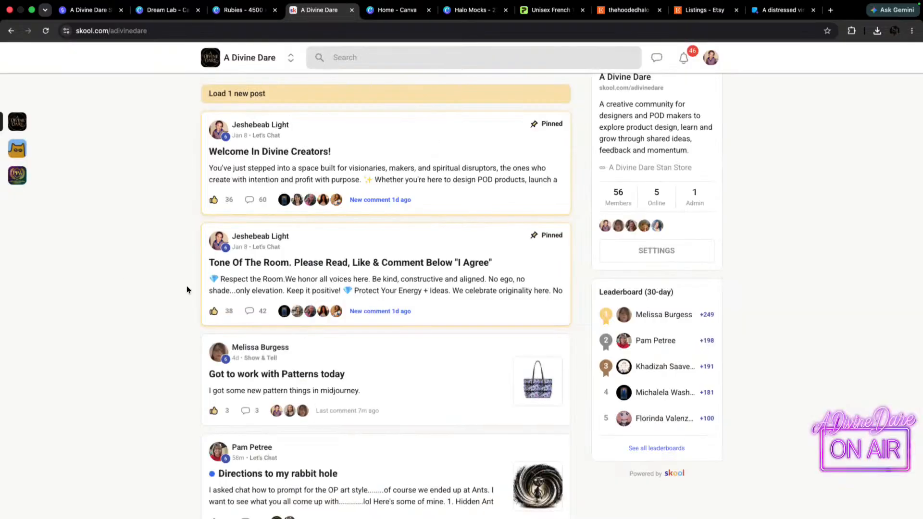
left_click(118, 274)
Open the "Directions to my rabbit hole" post, view all its ant illustrations, and close it.
scroll(421, 416, "down", 1)
scroll(421, 416, "down", 1)
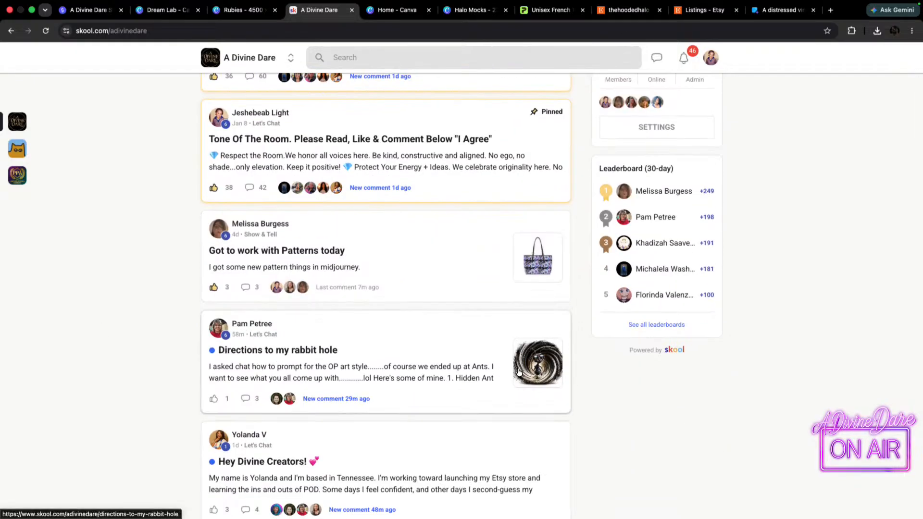
left_click(537, 372)
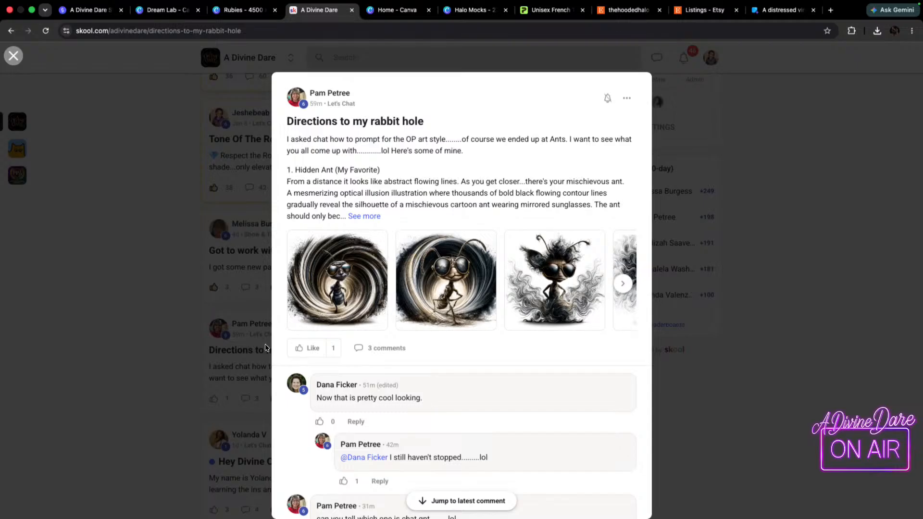
left_click(342, 273)
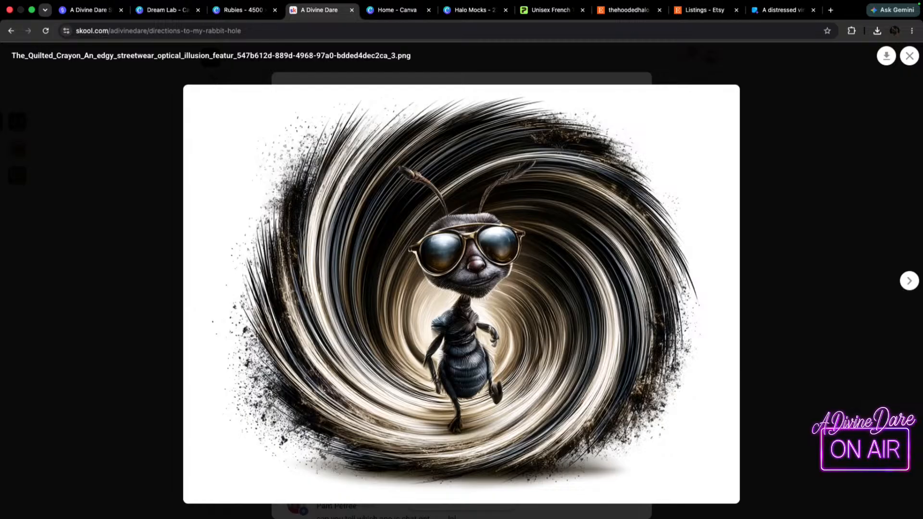
left_click(910, 282)
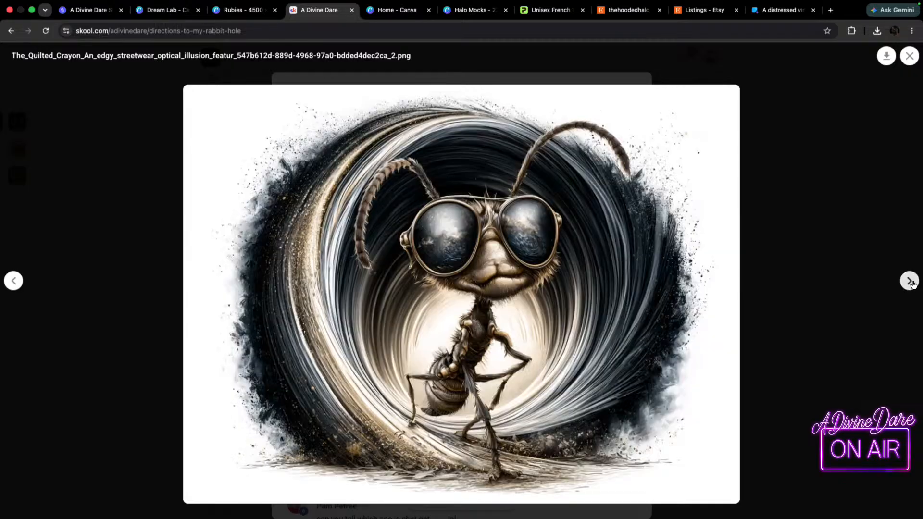
left_click(913, 283)
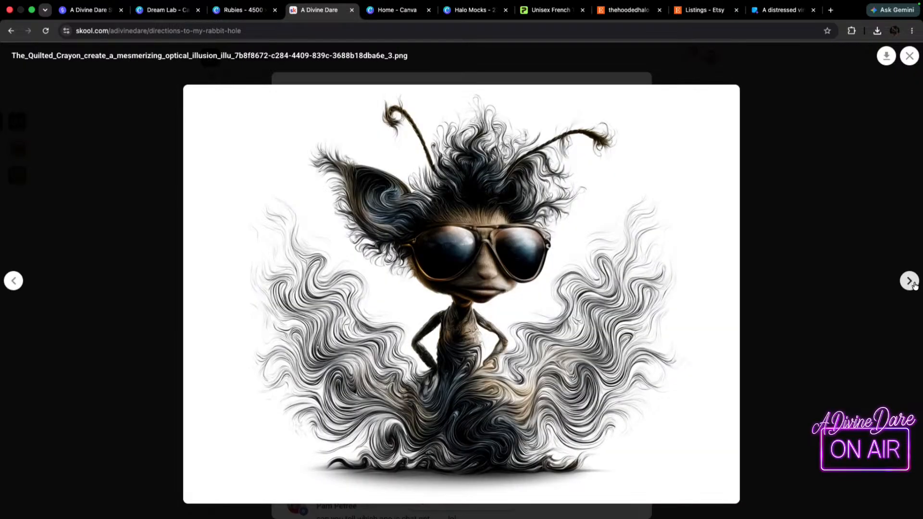
left_click(913, 284)
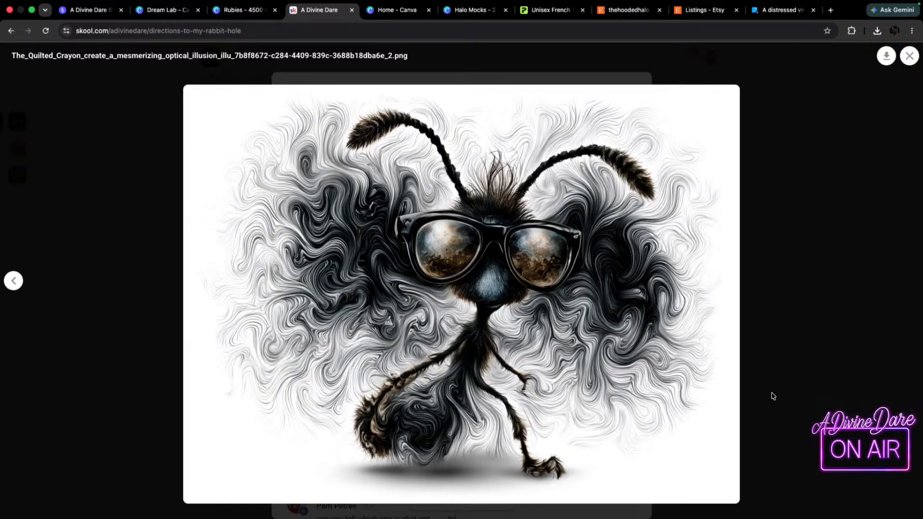
left_click(907, 59)
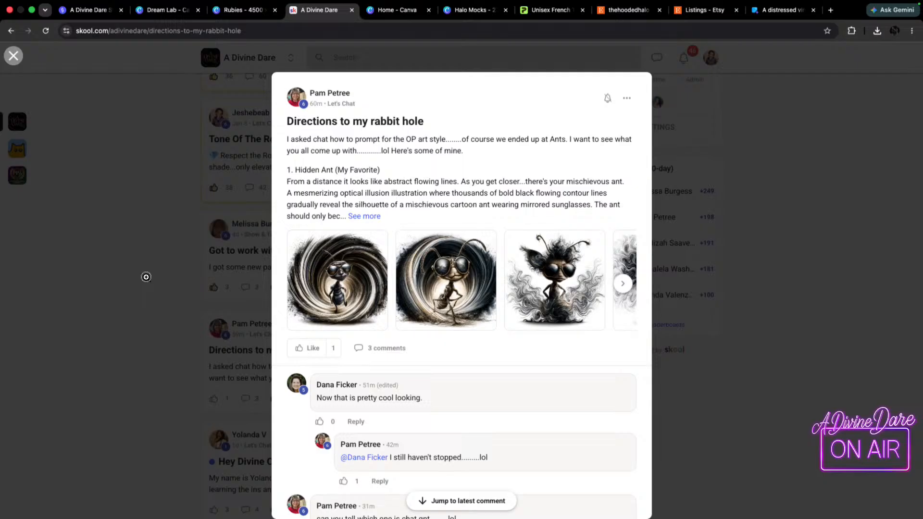
left_click(146, 276)
Load the new post into the community feed and read The Win Wall entry about TikTok views.
scroll(435, 289, "down", 5)
scroll(356, 308, "up", 10)
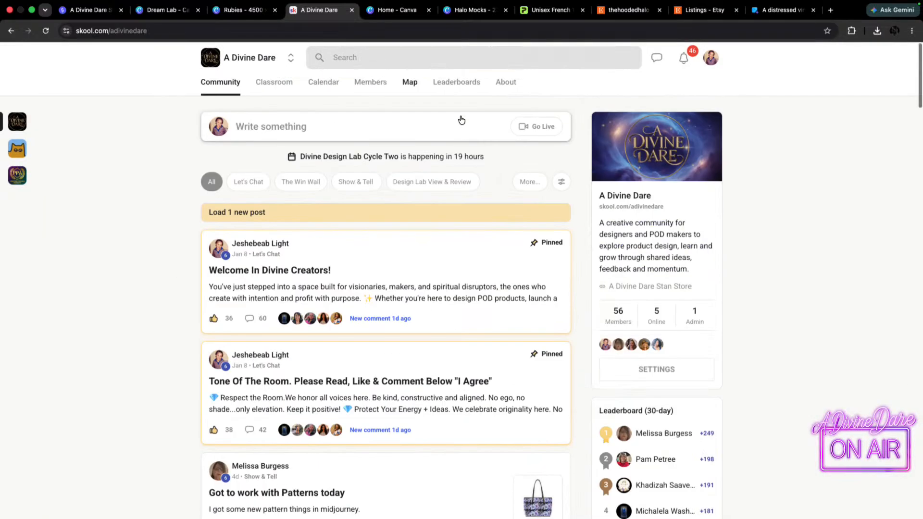
left_click(270, 211)
scroll(289, 337, "down", 1)
scroll(288, 336, "down", 5)
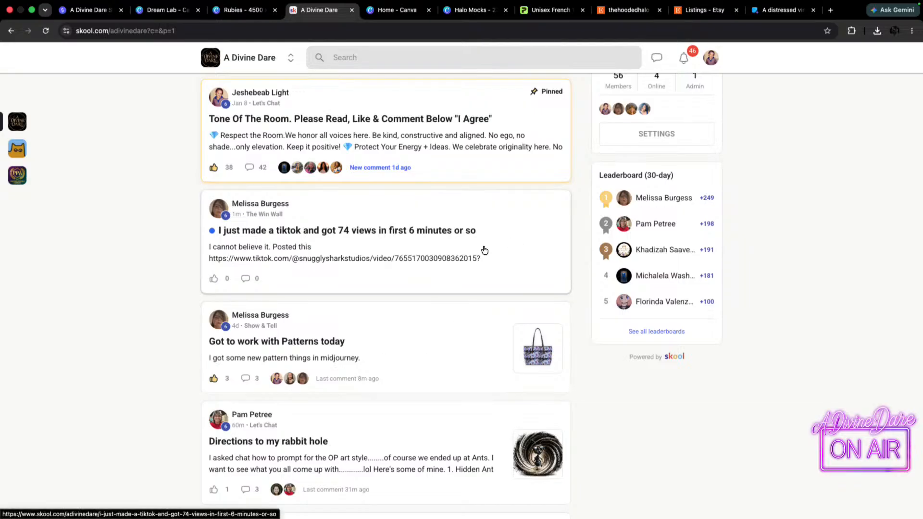
scroll(542, 210, "up", 1)
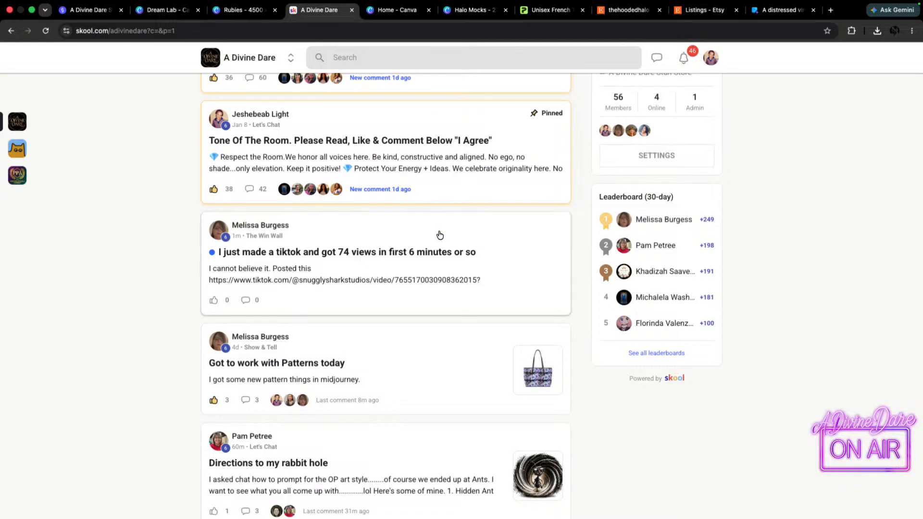
scroll(433, 221, "up", 5)
Filter the community feed to Design Lab View & Review and look through the members' homework posts.
left_click(427, 179)
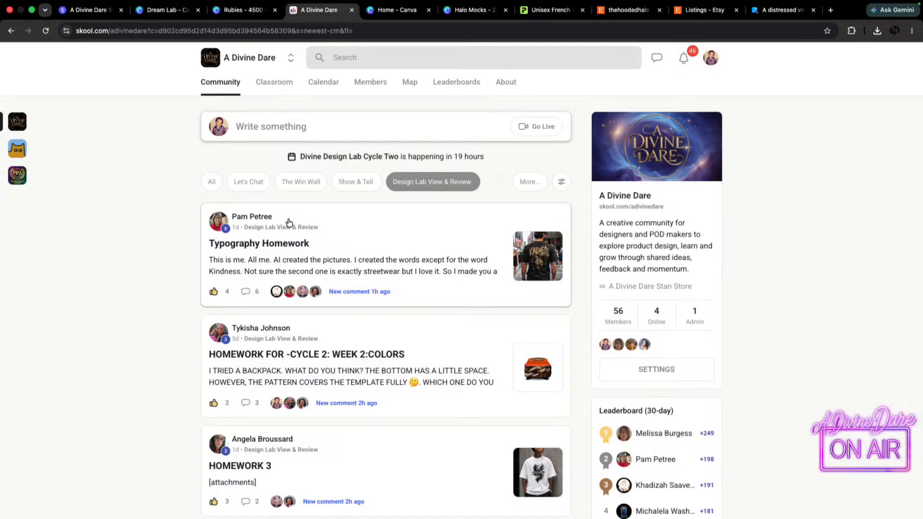
scroll(385, 269, "down", 3)
scroll(497, 334, "down", 6)
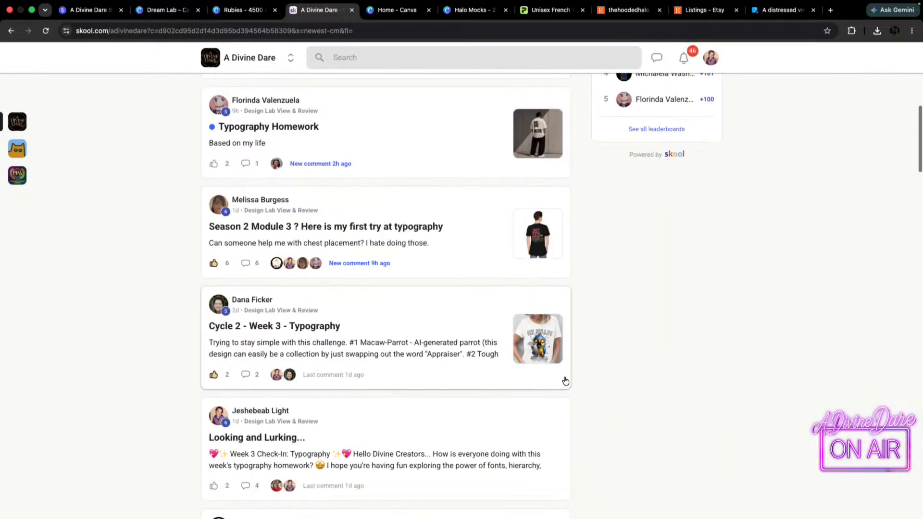
scroll(565, 380, "up", 8)
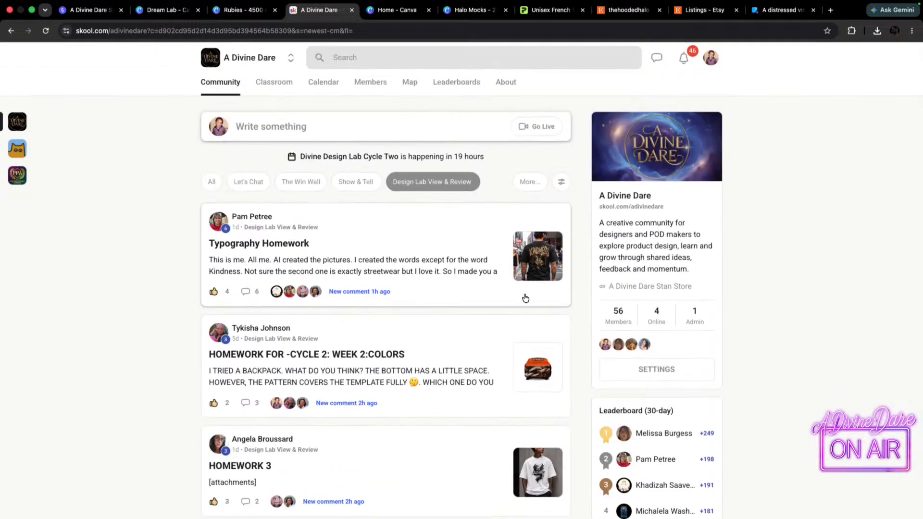
scroll(526, 299, "down", 4)
scroll(537, 330, "down", 6)
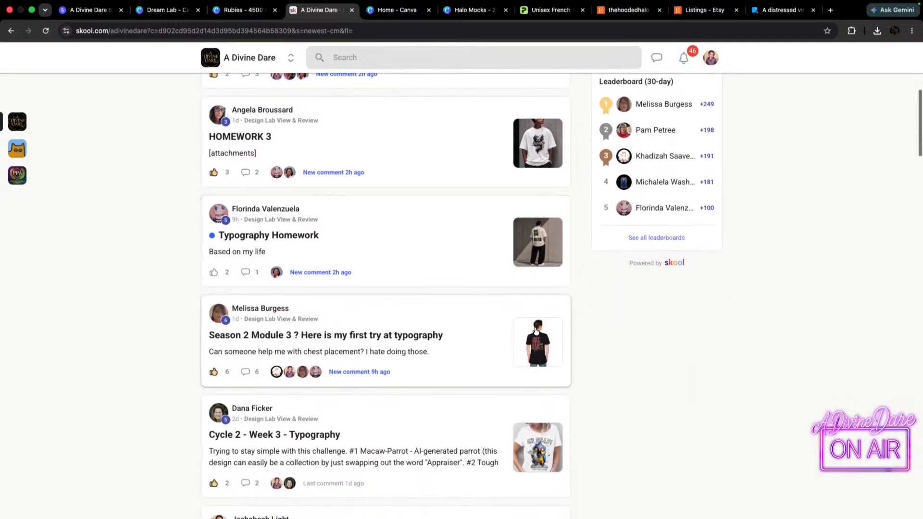
scroll(534, 325, "down", 3)
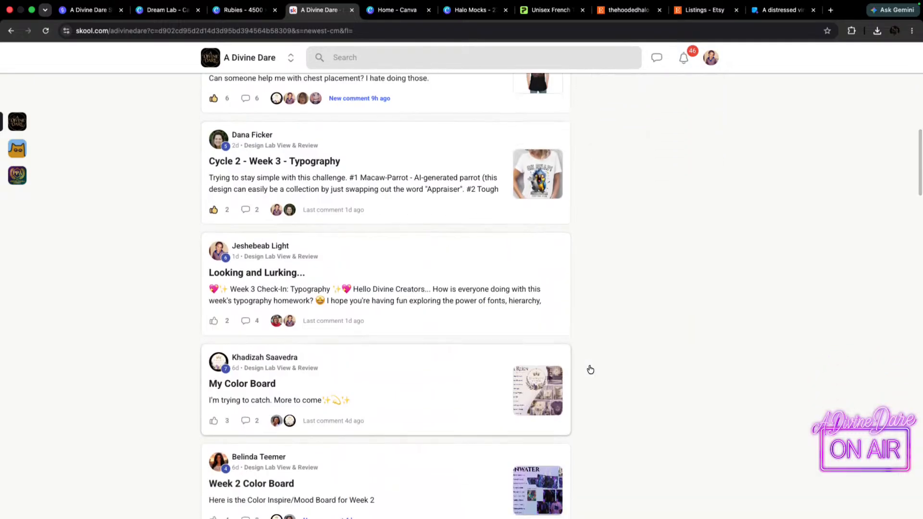
Like the "My Color Board" and "Week 2 Color Board" posts, then return to the start of the filtered feed.
left_click(214, 421)
scroll(429, 363, "down", 1)
left_click(213, 479)
scroll(464, 367, "down", 5)
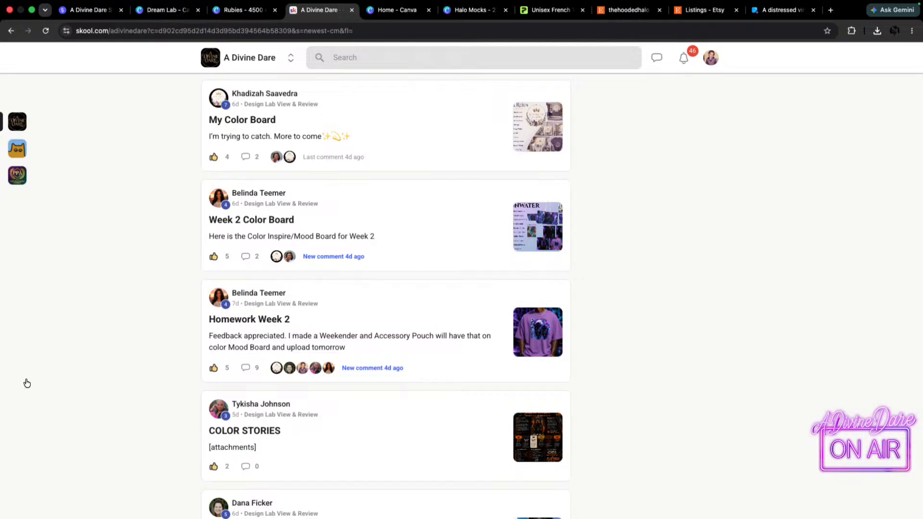
scroll(515, 190, "up", 15)
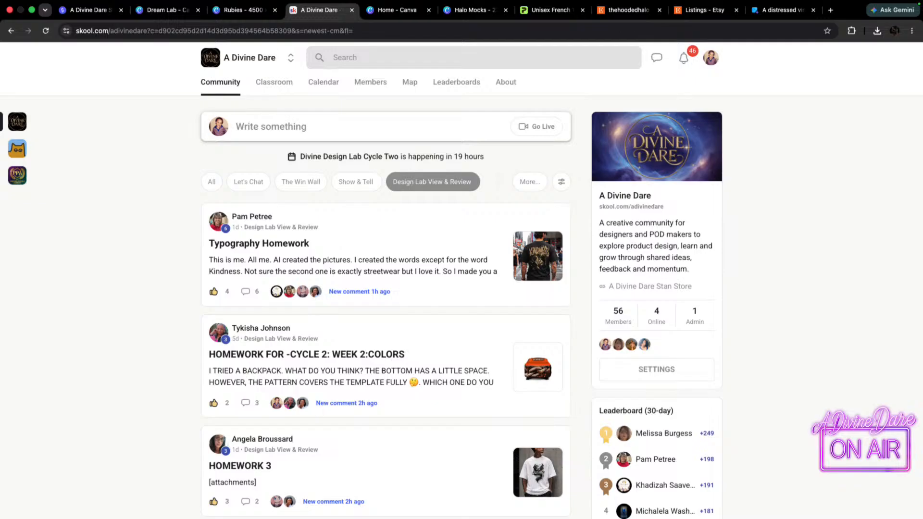
Check the community's notifications list and close it.
left_click(684, 58)
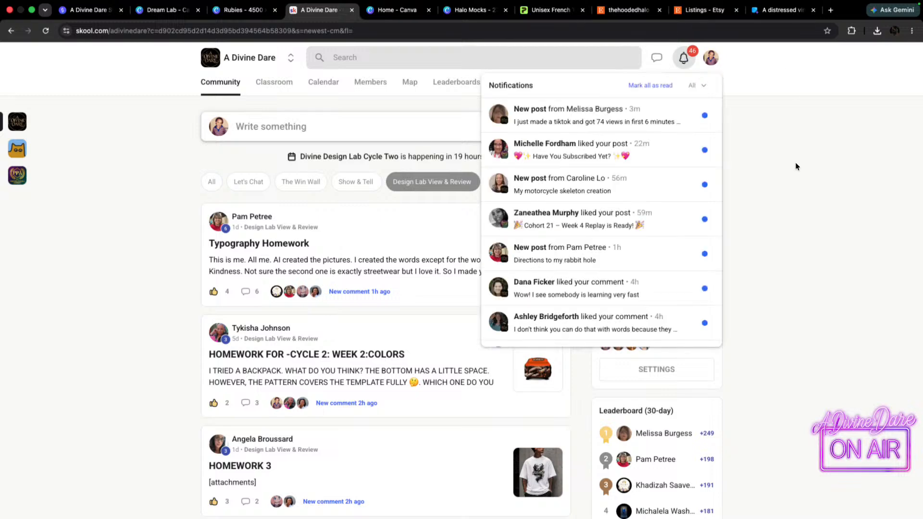
left_click(810, 208)
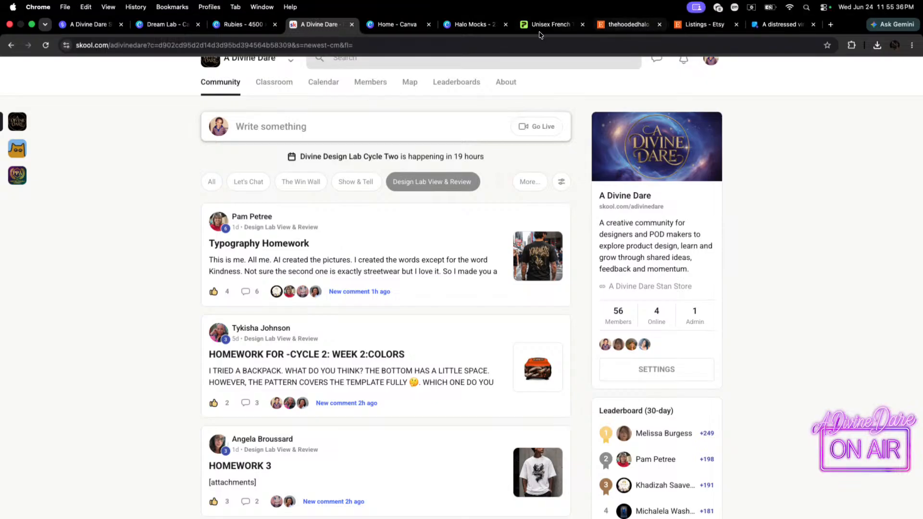
View the Kindness shirt images in the feed's first Typography Homework post, close it, and look further through the homework posts.
mouse_move(226, 218)
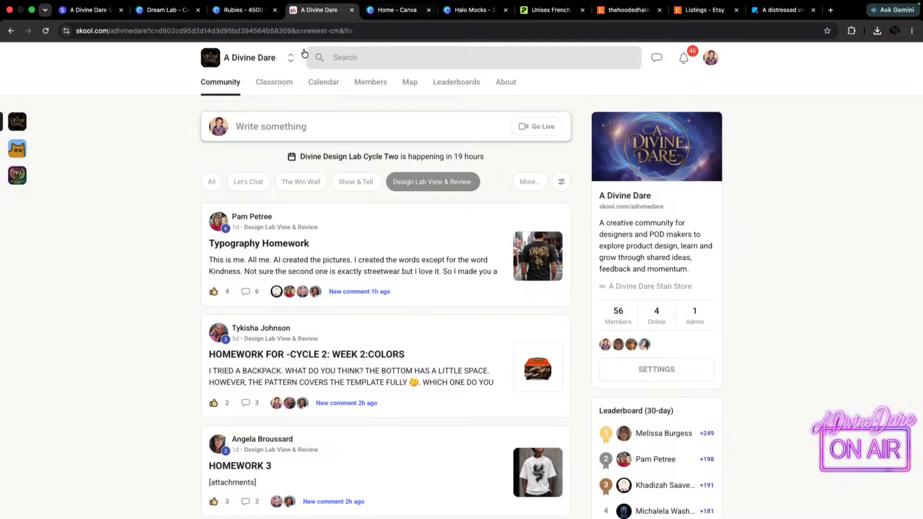
scroll(478, 313, "down", 1)
scroll(462, 289, "down", 1)
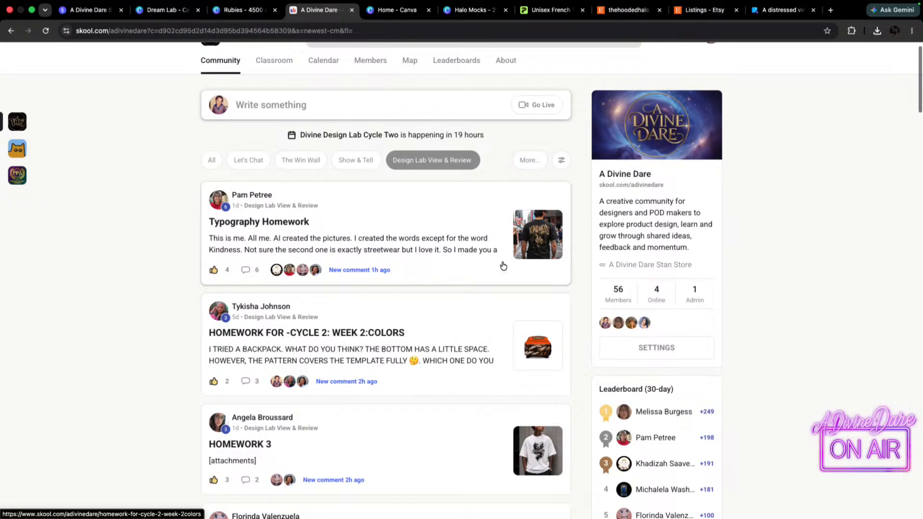
left_click(550, 236)
left_click(338, 222)
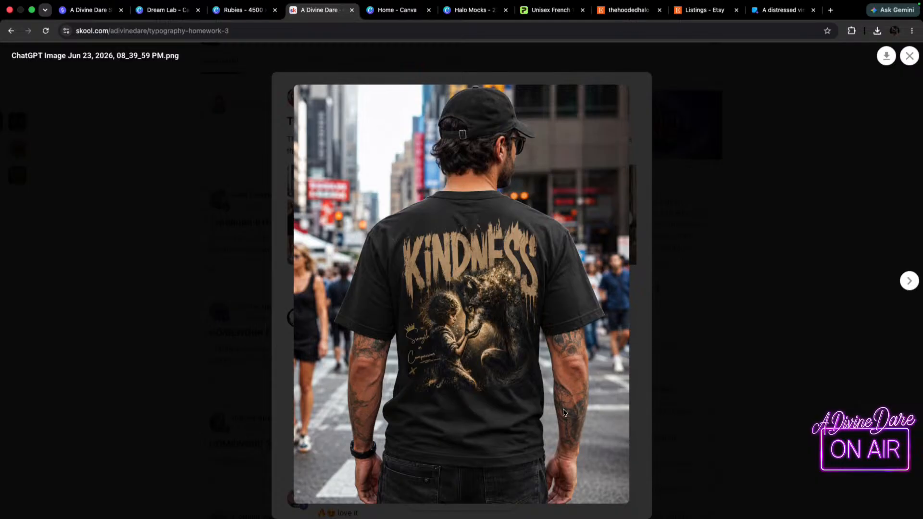
left_click(910, 281)
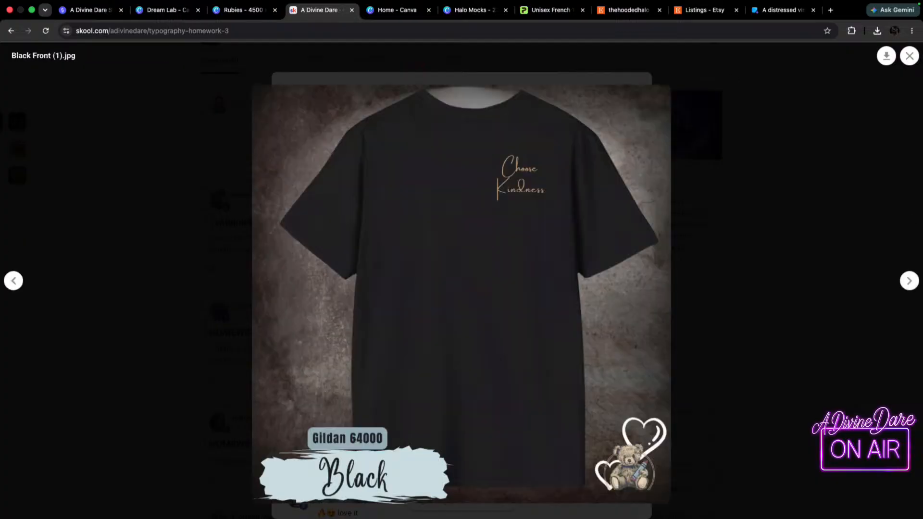
left_click(908, 56)
left_click(766, 255)
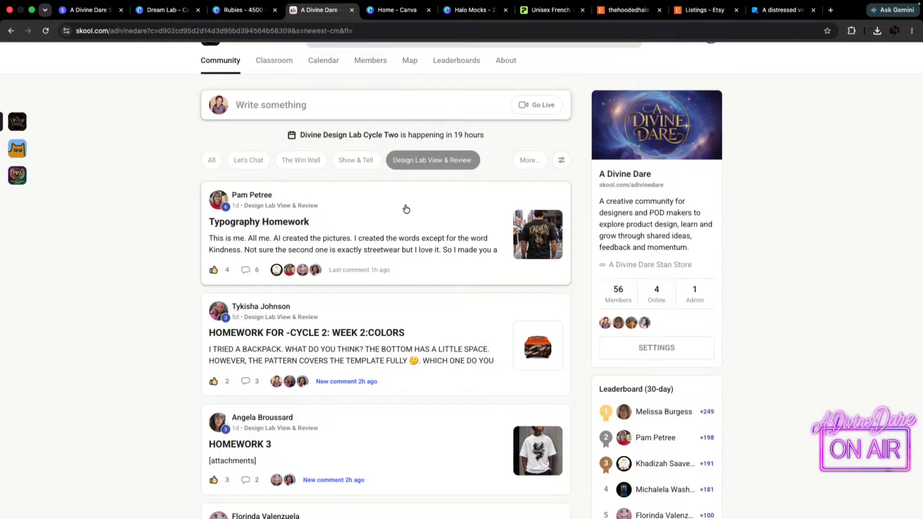
scroll(398, 442, "down", 4)
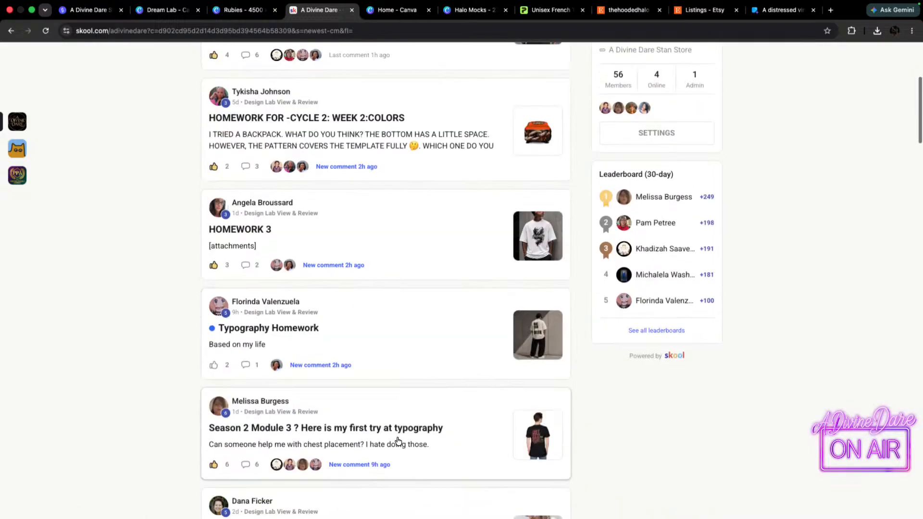
scroll(398, 441, "down", 9)
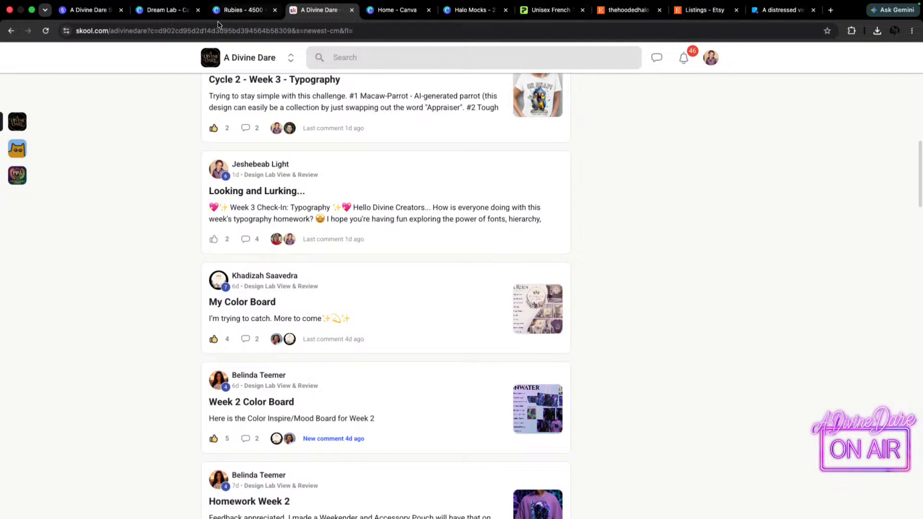
Look at the Rubies design and the Dream Lab skeleton images in Canva, and return to the Skool community's homework feed.
left_click(235, 10)
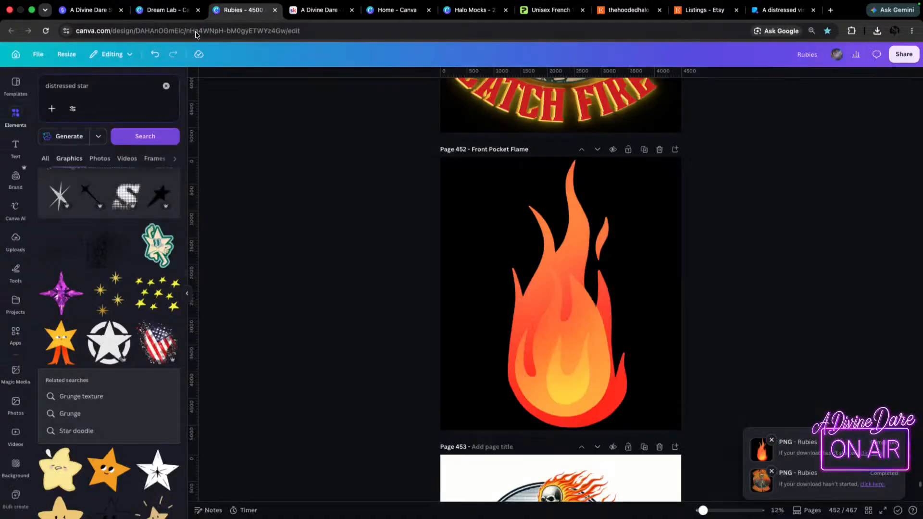
left_click(158, 11)
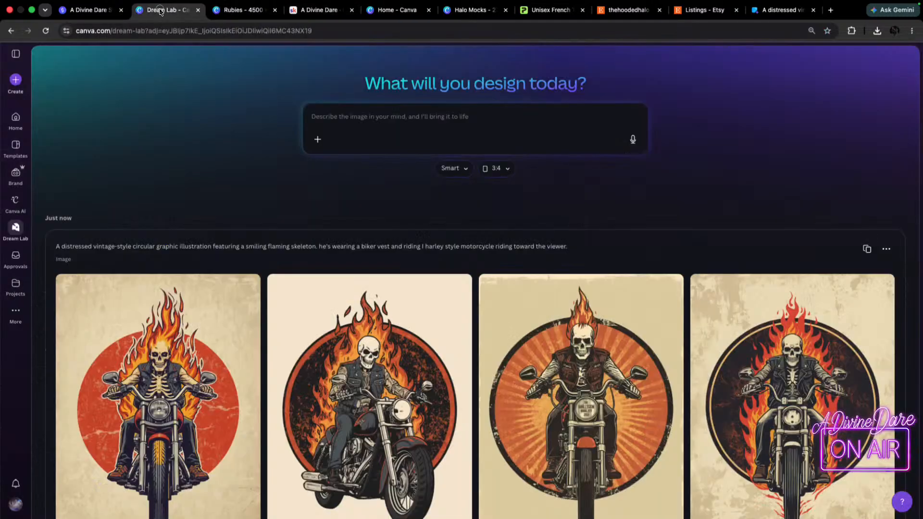
left_click(228, 10)
left_click(318, 9)
scroll(545, 283, "up", 6)
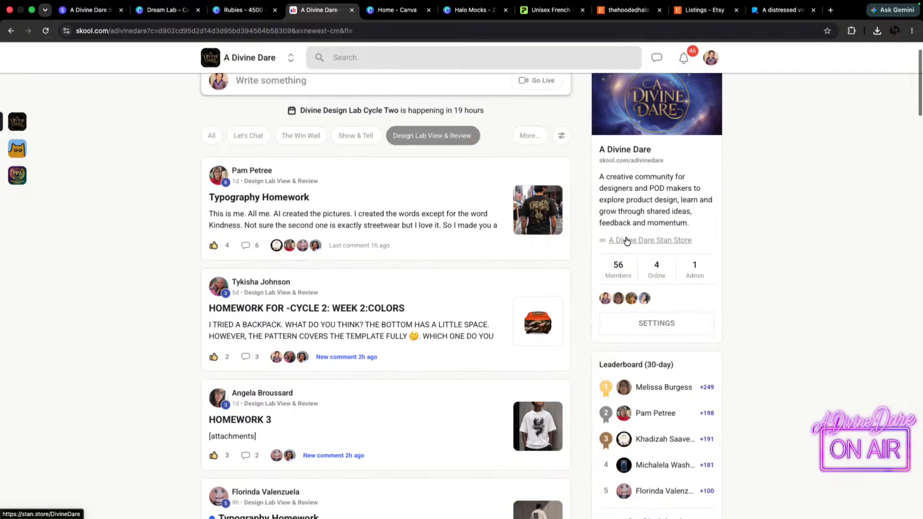
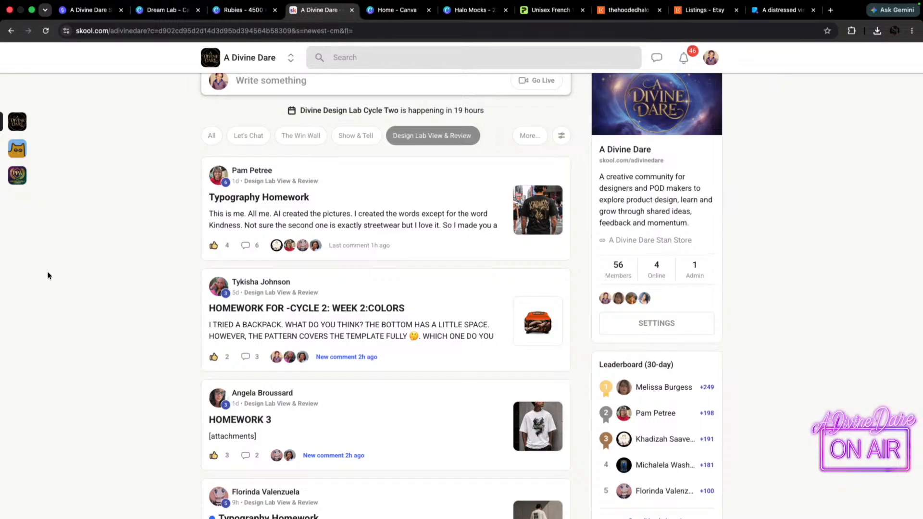
Switch to the Stan store, return to its product list and open the A Divine Dare Studio On Skool offer.
left_click(238, 10)
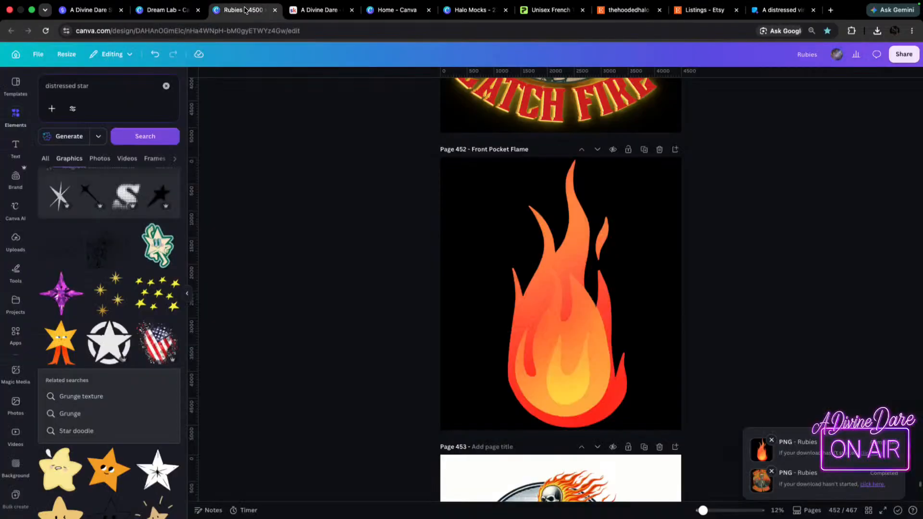
left_click(77, 10)
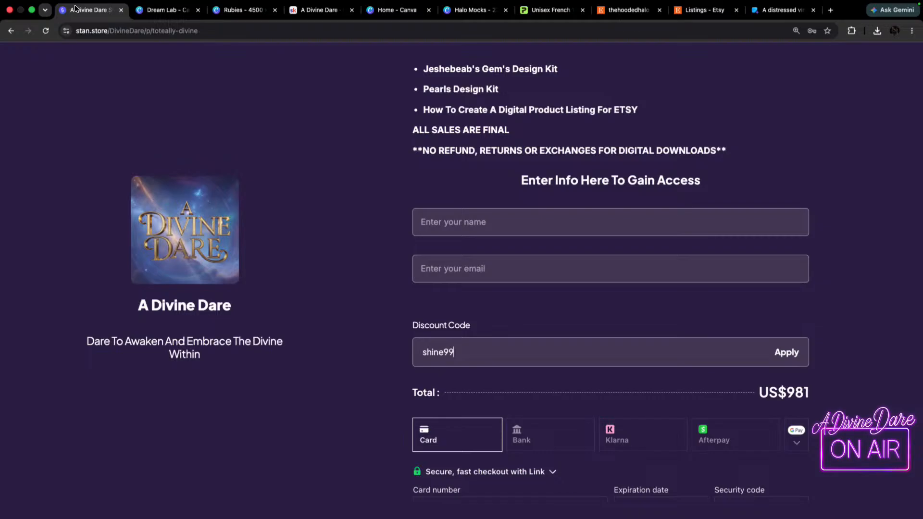
left_click(10, 30)
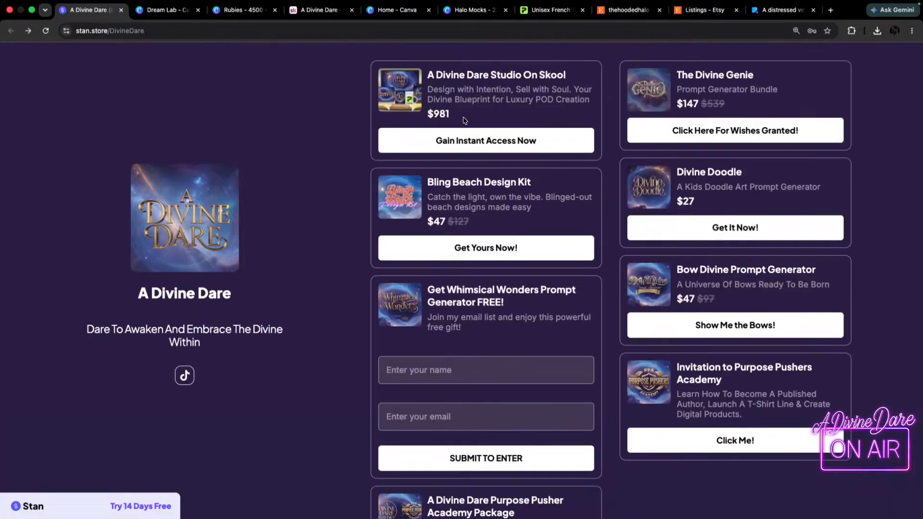
left_click(508, 141)
Enter the discount code shine99 in the offer's checkout form, and go back to the store's product list without applying it.
scroll(668, 438, "down", 15)
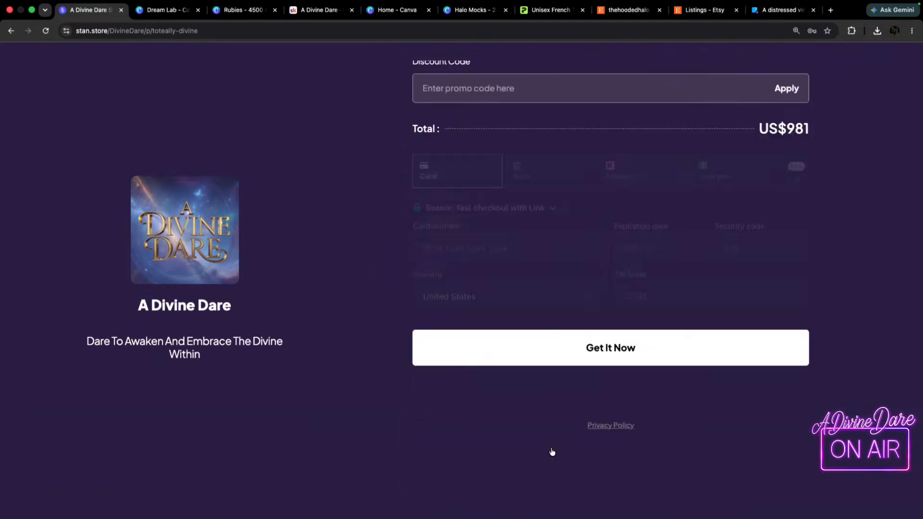
scroll(485, 115, "up", 3)
left_click(488, 195)
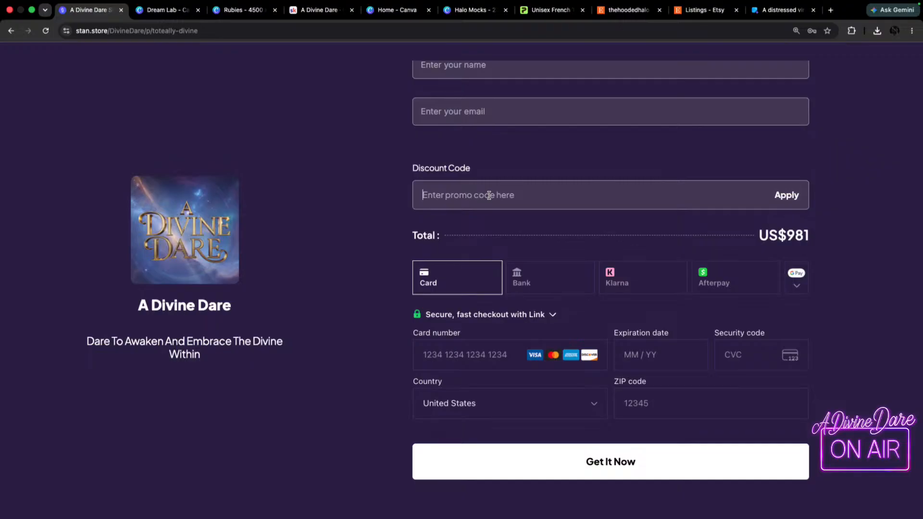
type("shine99")
left_click(11, 31)
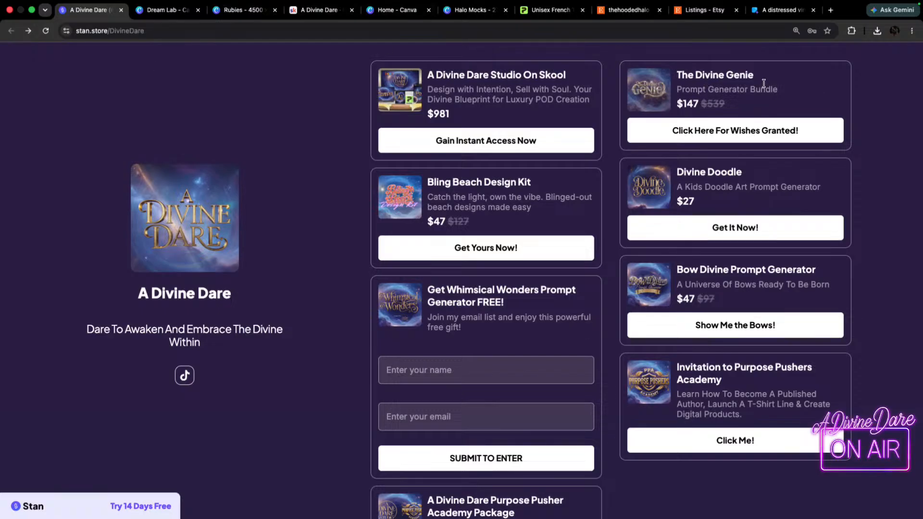
Return to the Skool community and look through the Design Lab View & Review homework posts.
left_click(161, 9)
left_click(241, 10)
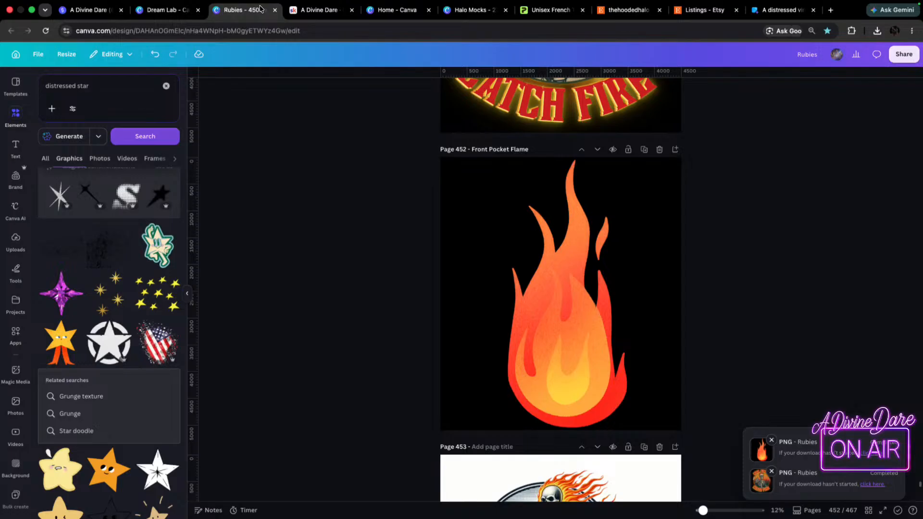
left_click(326, 10)
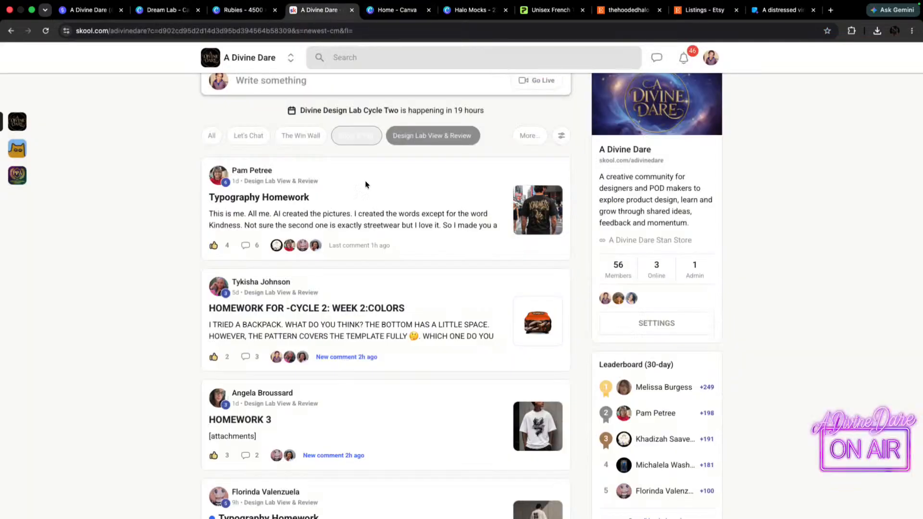
scroll(462, 267, "down", 2)
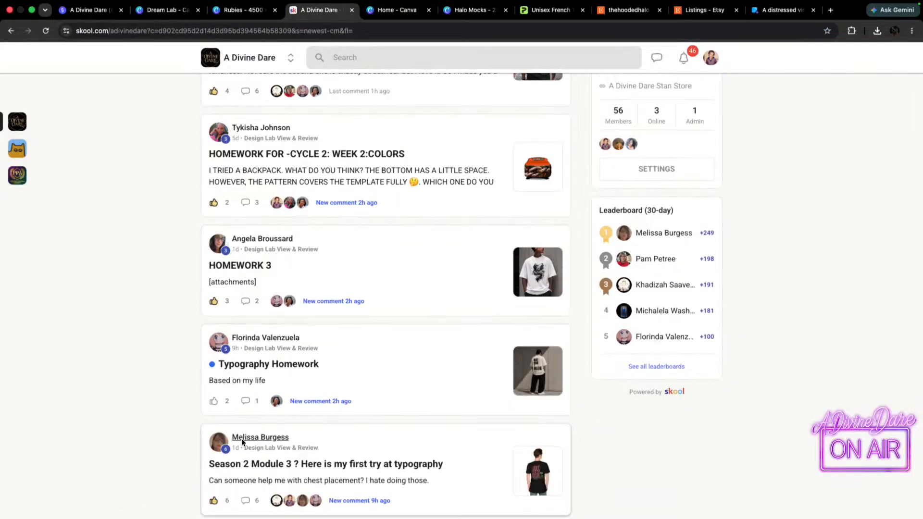
scroll(336, 363, "down", 3)
scroll(332, 375, "down", 1)
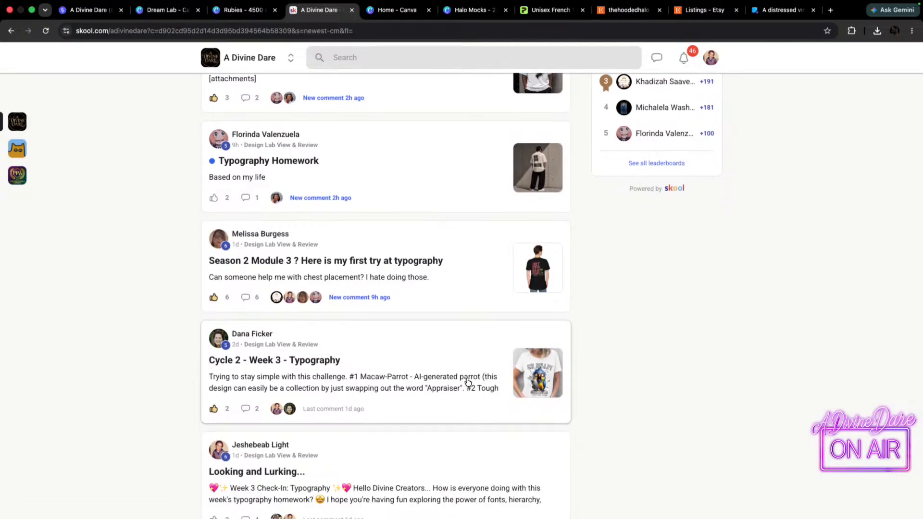
scroll(372, 355, "up", 6)
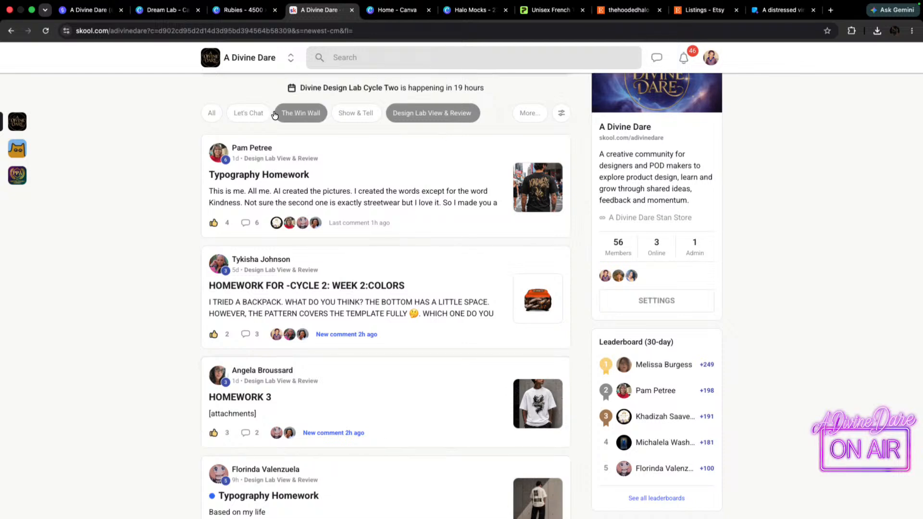
Browse The Win Wall and Show & Tell posts, view the "People Make Mistakes" post and close it.
left_click(297, 118)
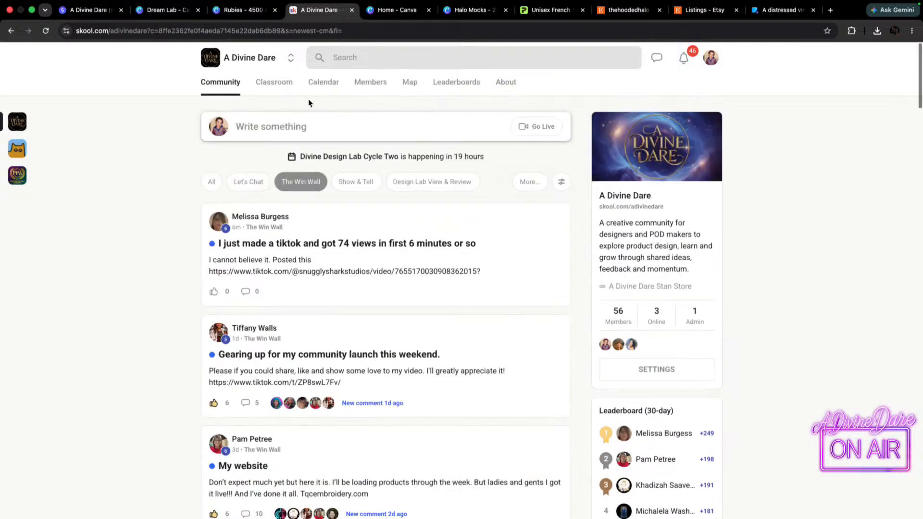
left_click(354, 181)
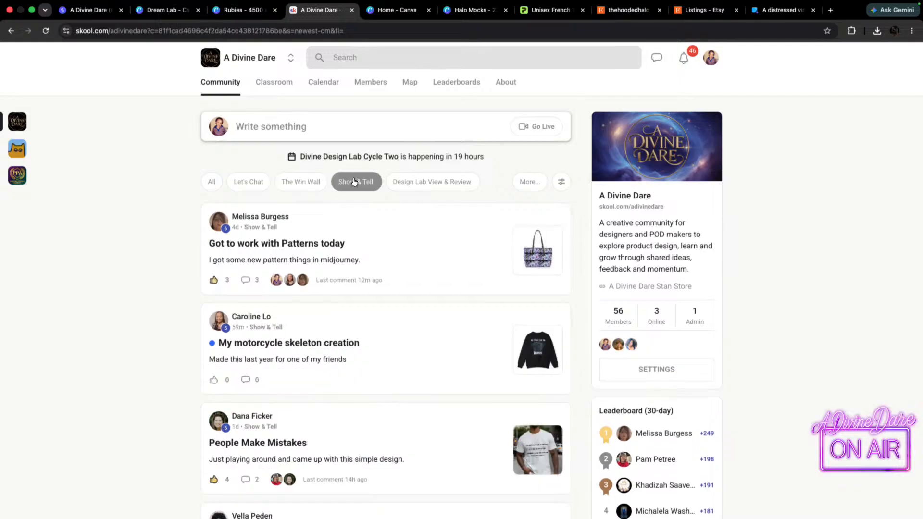
scroll(476, 298, "down", 3)
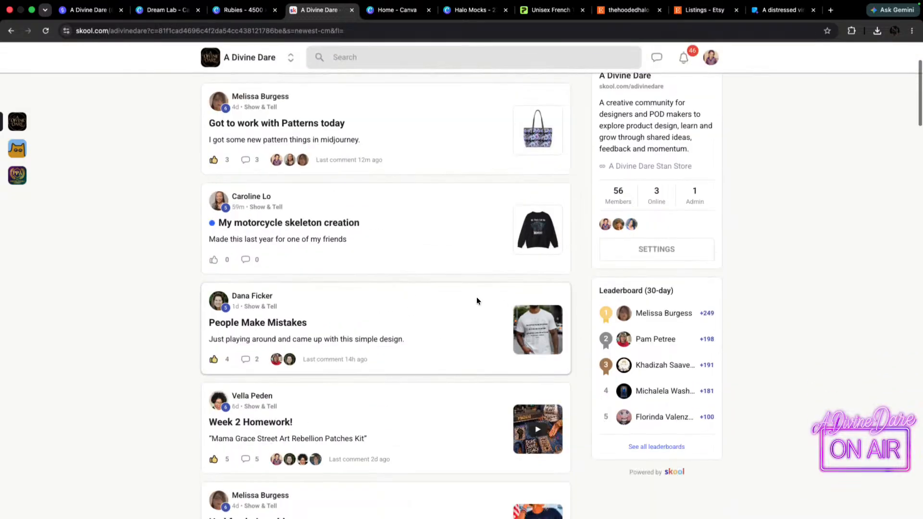
left_click(550, 333)
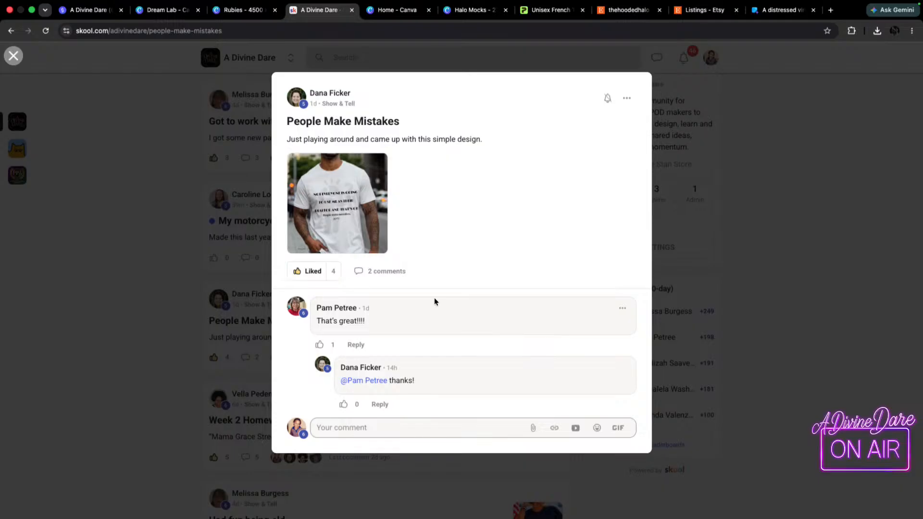
left_click(66, 122)
scroll(226, 159, "up", 3)
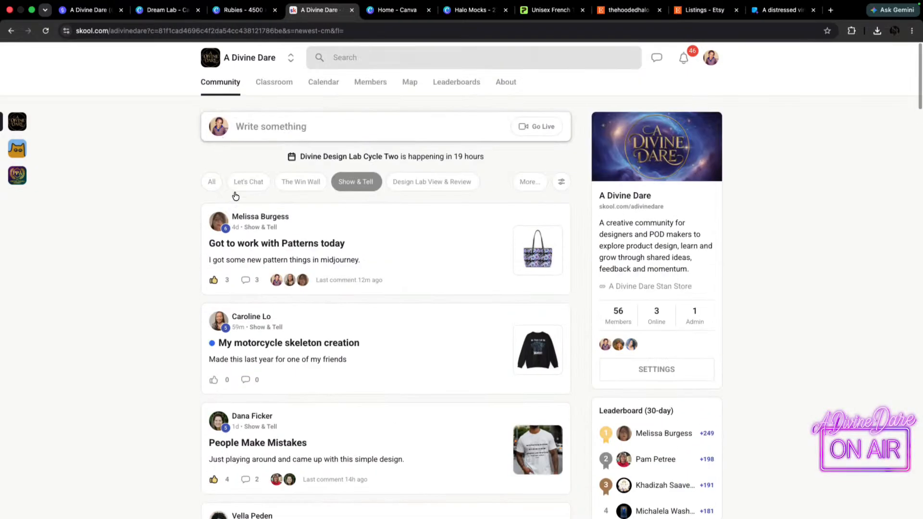
Show all community posts, open "SAVAGE Script for the WIN!" and view its white and black shirt mockups enlarged.
left_click(216, 183)
scroll(511, 323, "down", 8)
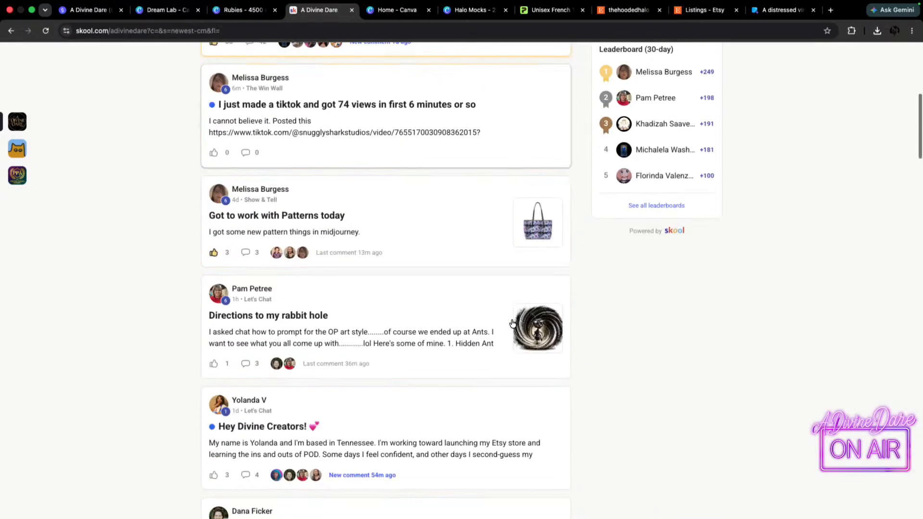
scroll(399, 366, "down", 4)
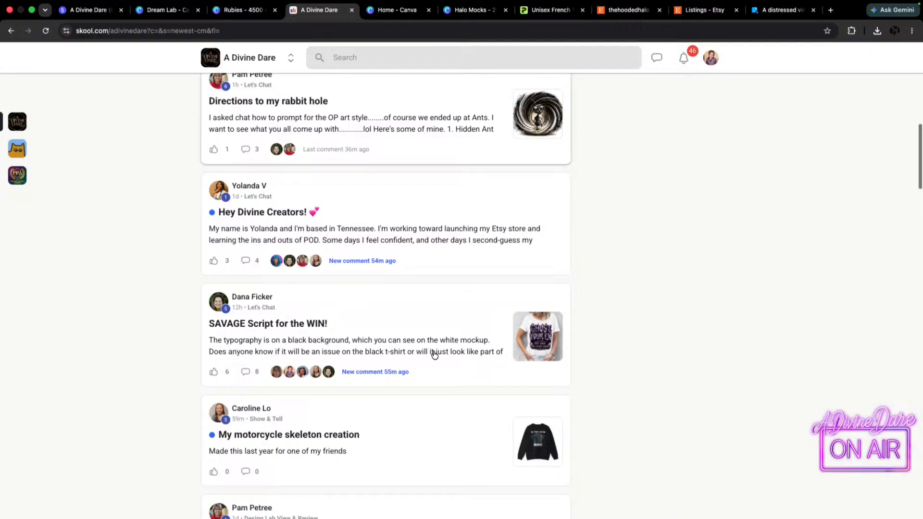
left_click(536, 337)
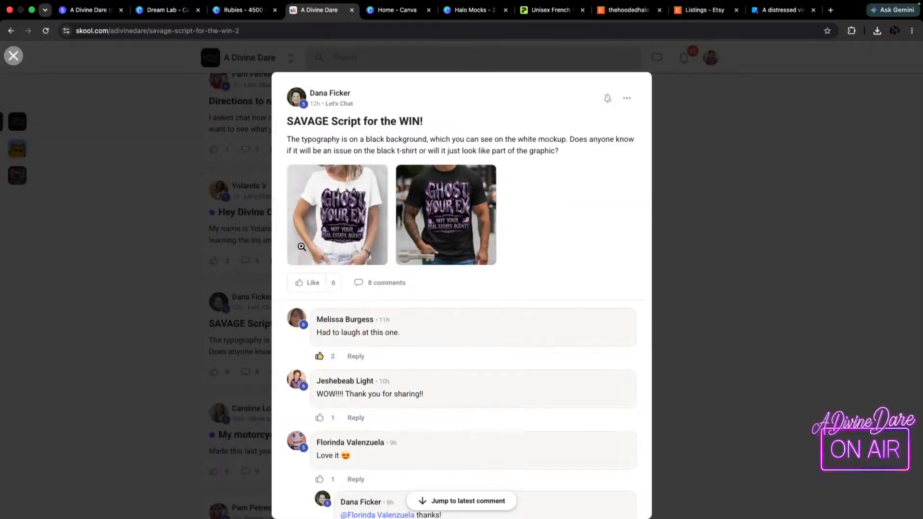
left_click(339, 221)
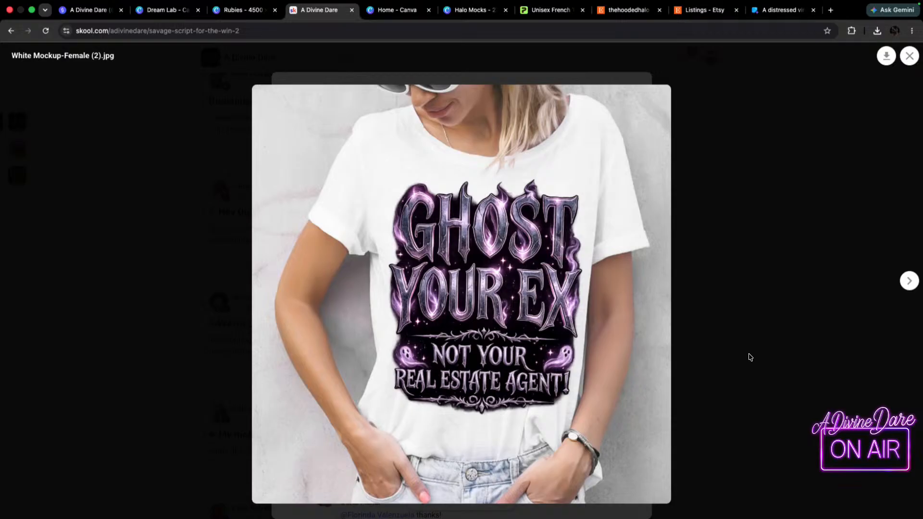
left_click(909, 281)
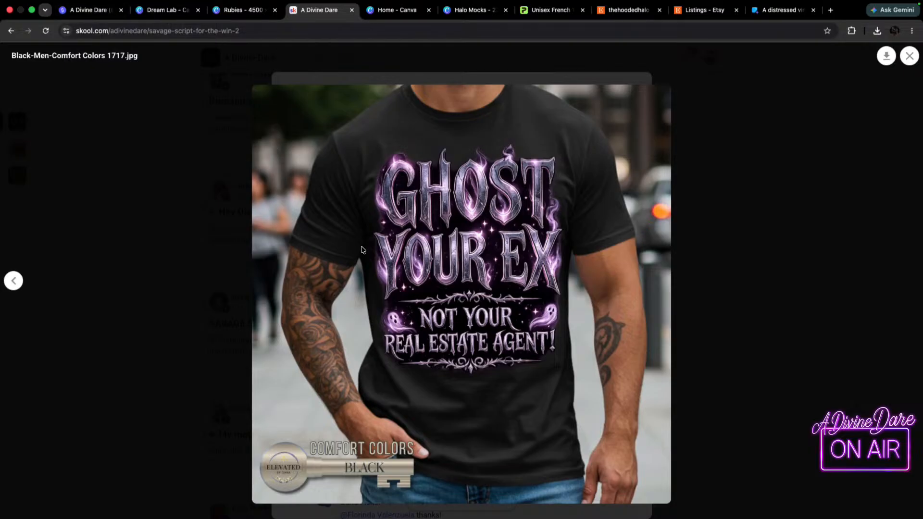
Look over the Stan store's product list, the Dream Lab skeleton images and the Canva home page.
left_click(94, 11)
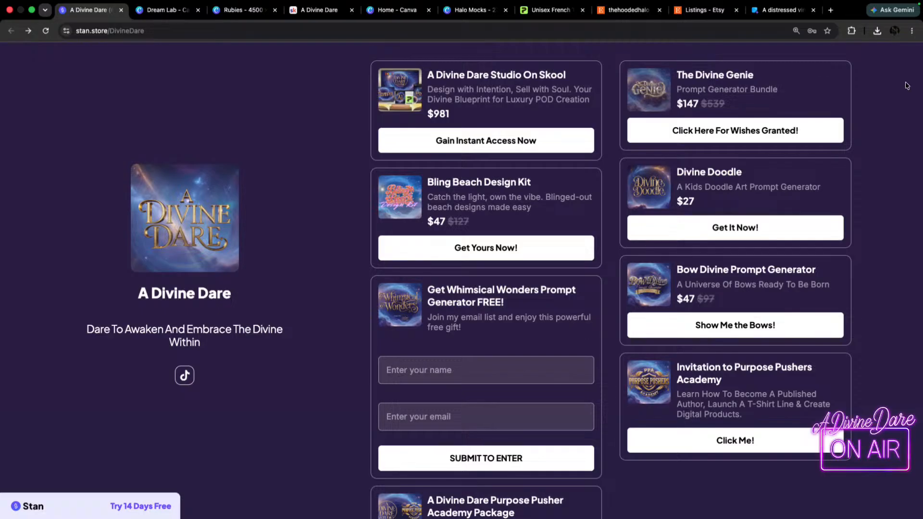
left_click(166, 11)
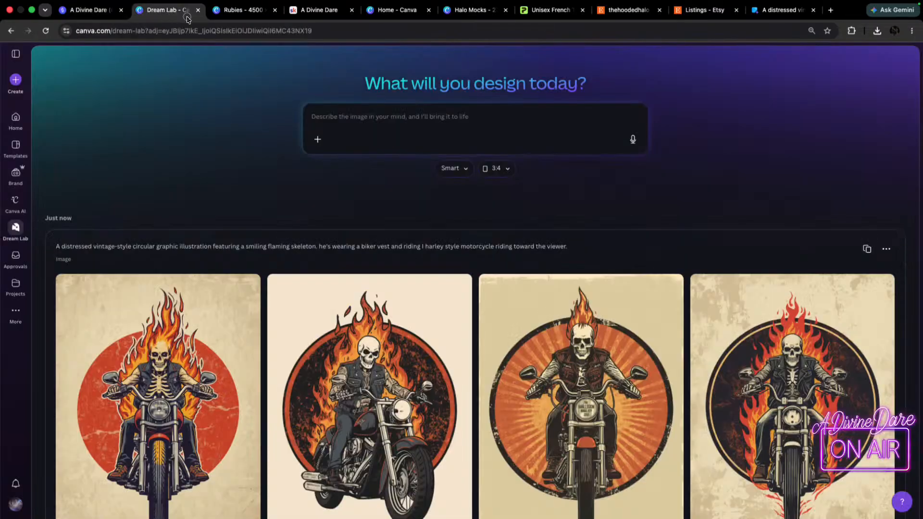
left_click(238, 11)
left_click(319, 10)
left_click(396, 11)
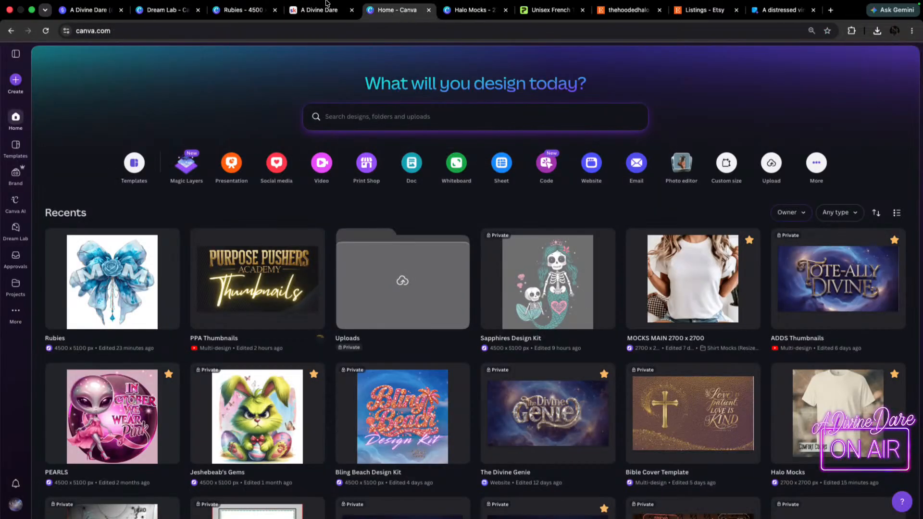
Return to the "SAVAGE Script for the WIN!" post on Skool, and close the enlarged shirt image and the post.
left_click(312, 27)
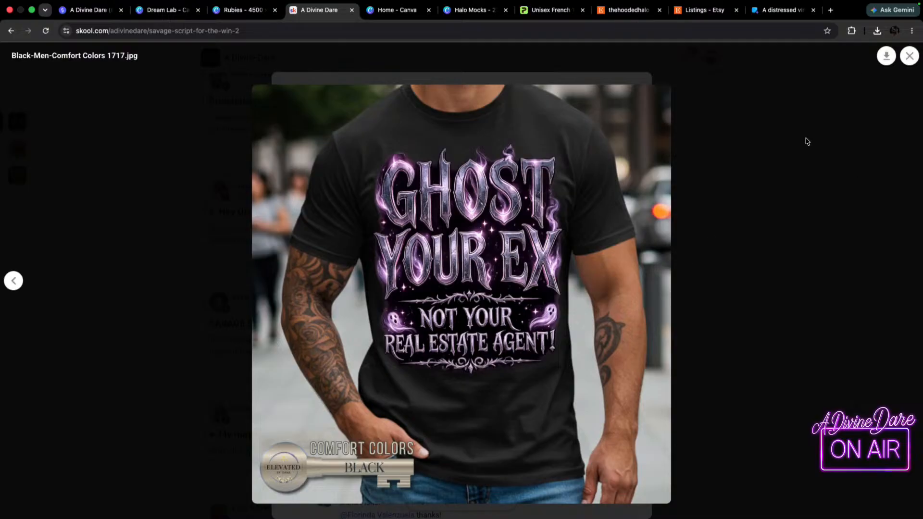
left_click(910, 60)
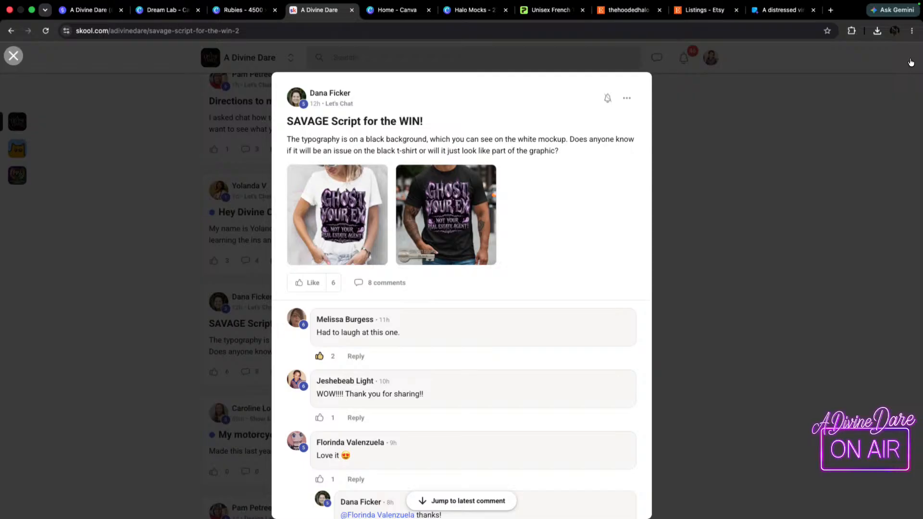
left_click(759, 181)
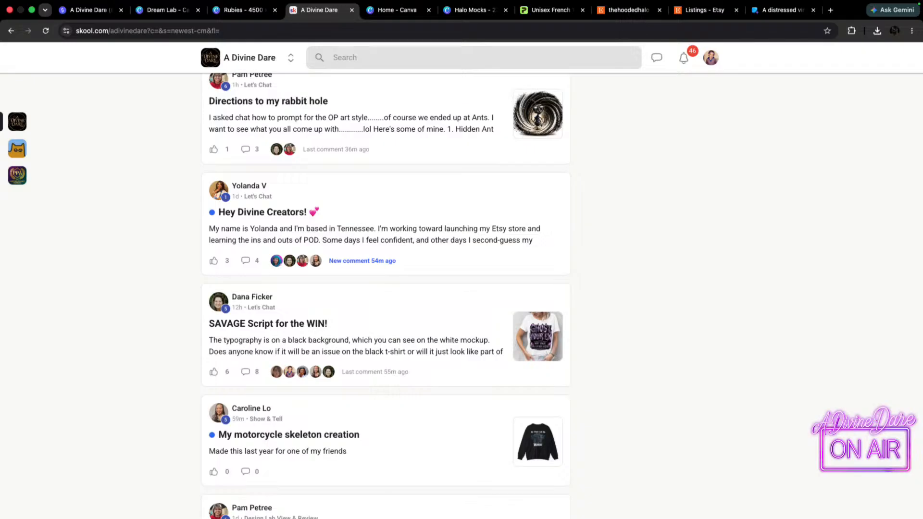
Open a new browser tab and switch to the browser profile that has the A Divine Dare Studio YouTube channel open.
left_click(830, 9)
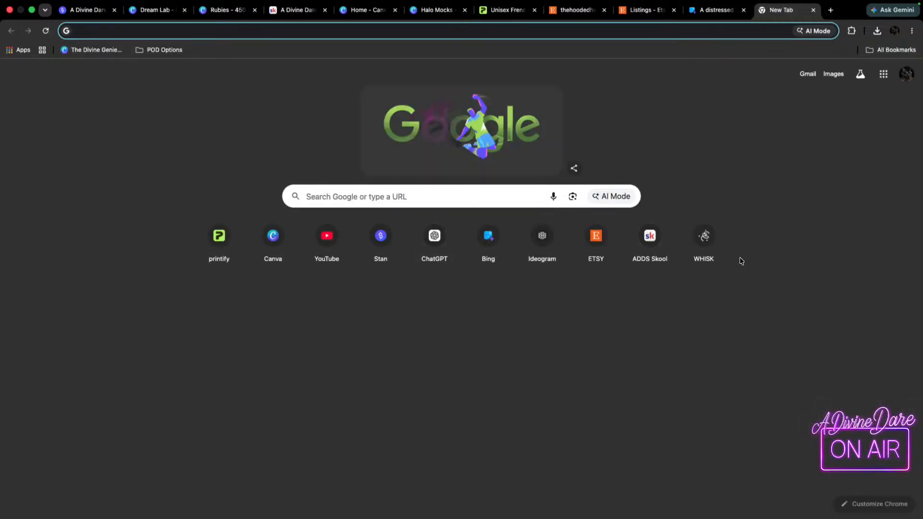
left_click(895, 30)
left_click(813, 235)
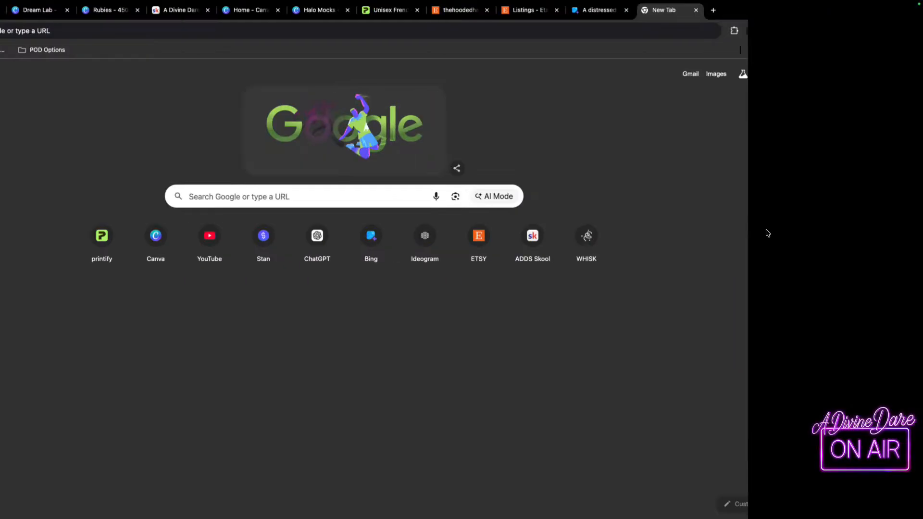
left_click(489, 247)
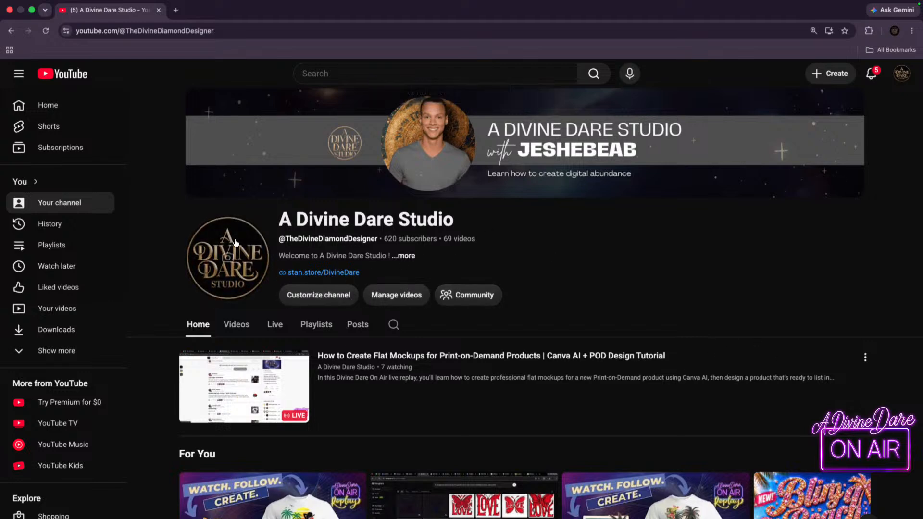
Look through the A Divine Dare Studio channel page on YouTube, including its videos and past live streams.
scroll(171, 324, "down", 2)
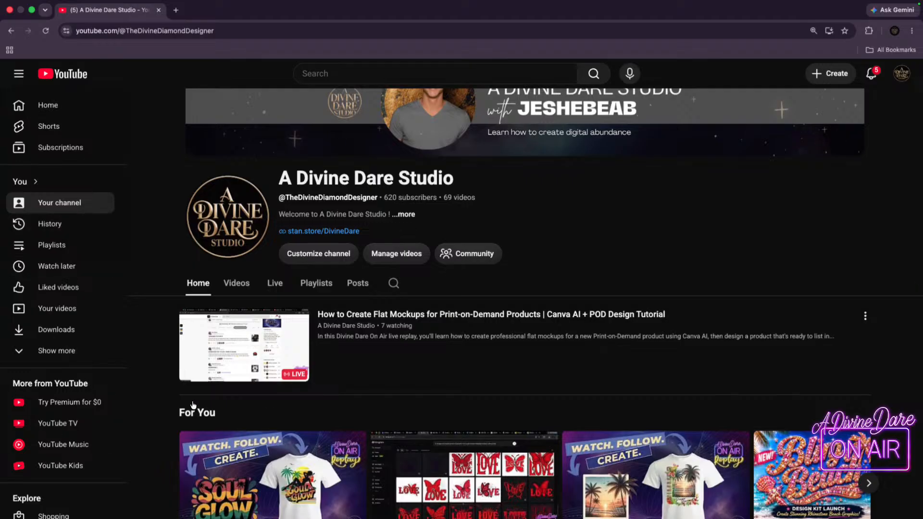
mouse_move(201, 367)
scroll(671, 286, "up", 2)
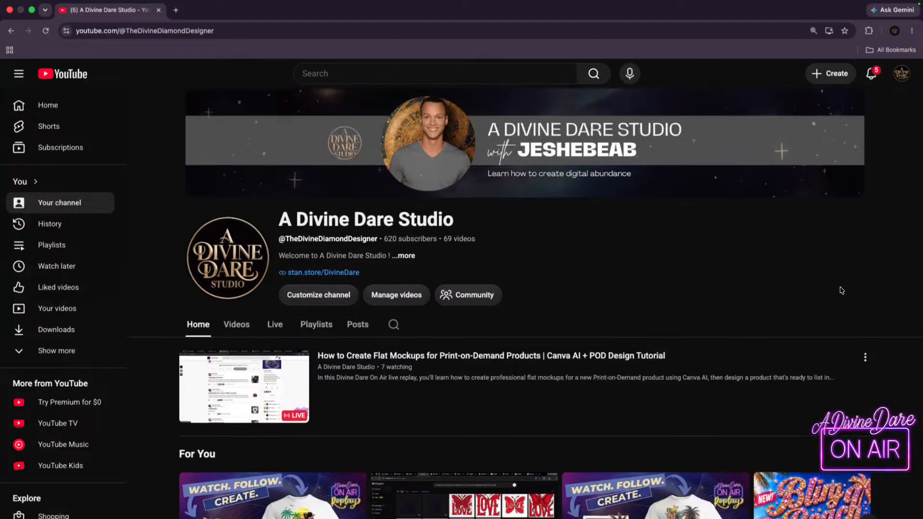
scroll(409, 365, "down", 3)
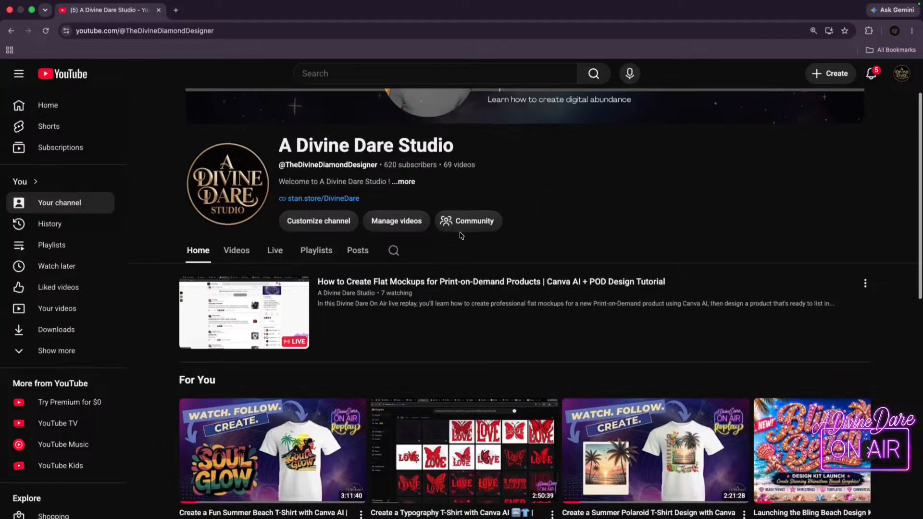
scroll(463, 236, "down", 3)
scroll(462, 236, "down", 4)
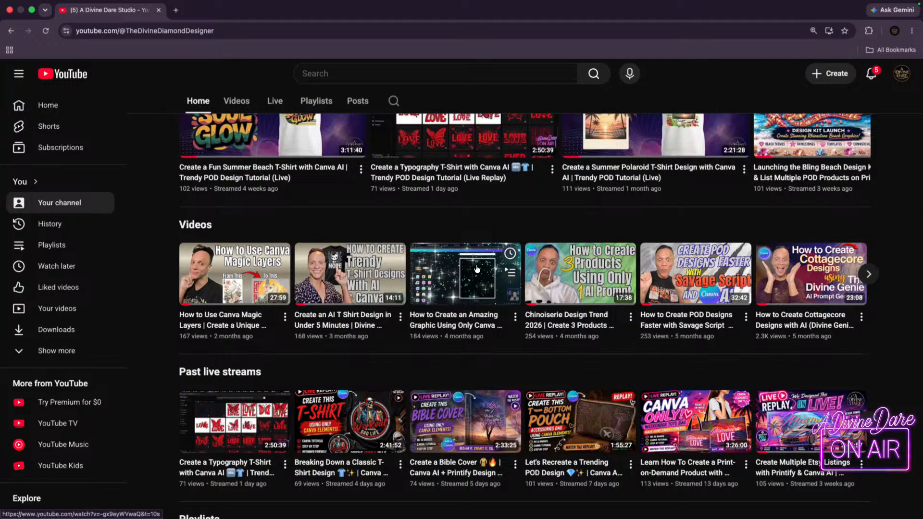
Review the channel's home page, from its banner and featured live stream down to the playlists.
scroll(529, 278, "up", 10)
scroll(548, 299, "down", 1)
scroll(545, 303, "down", 10)
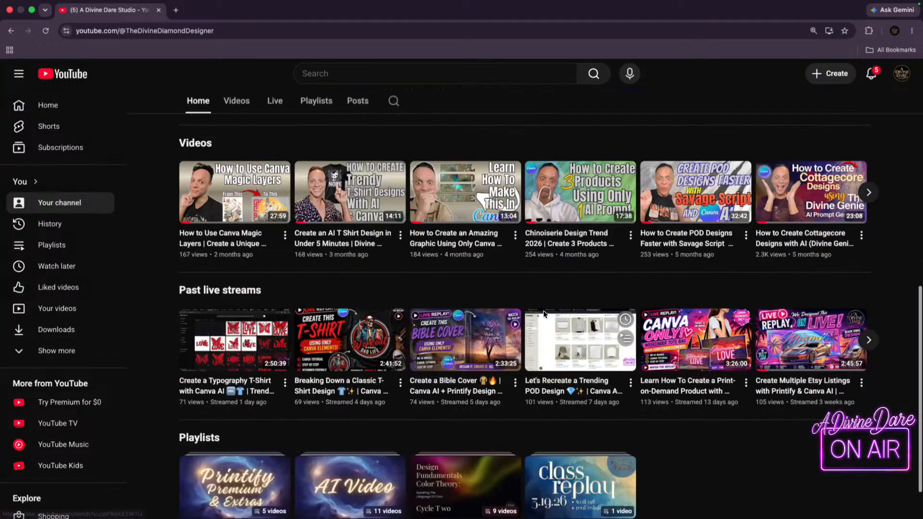
scroll(432, 286, "up", 10)
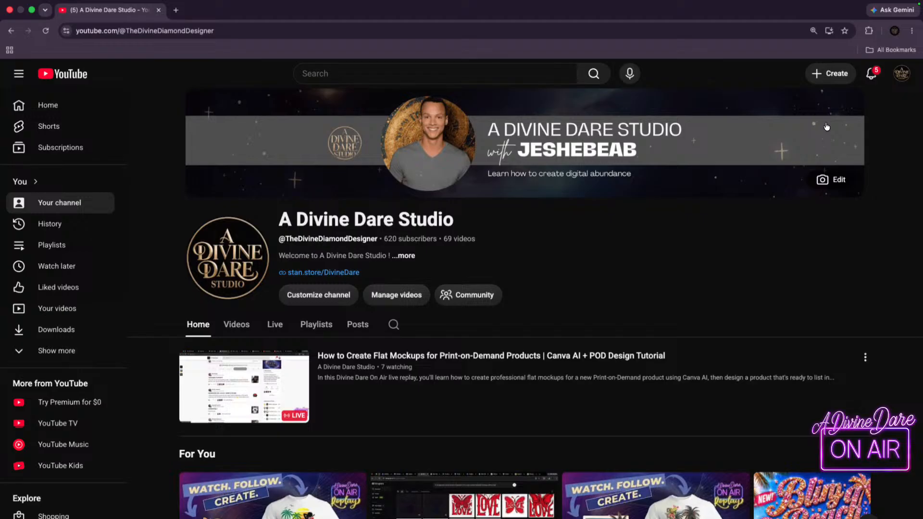
scroll(426, 169, "down", 1)
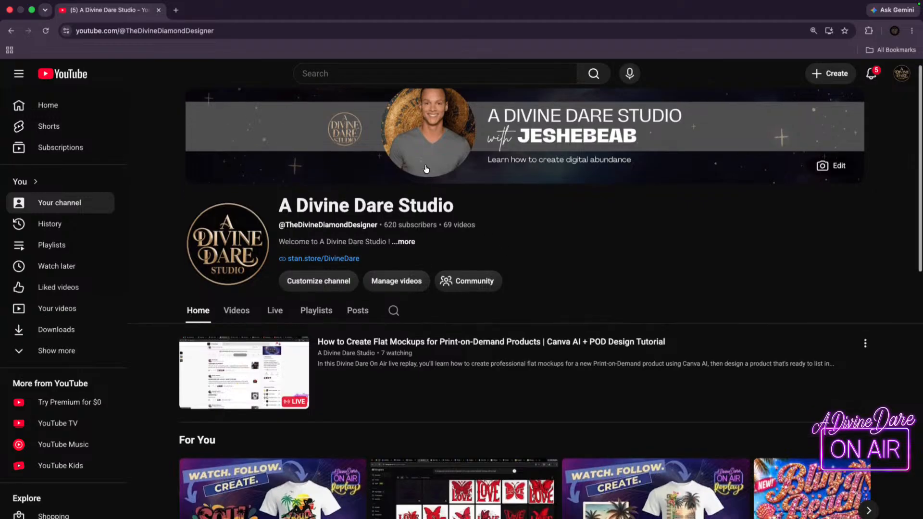
scroll(278, 161, "down", 3)
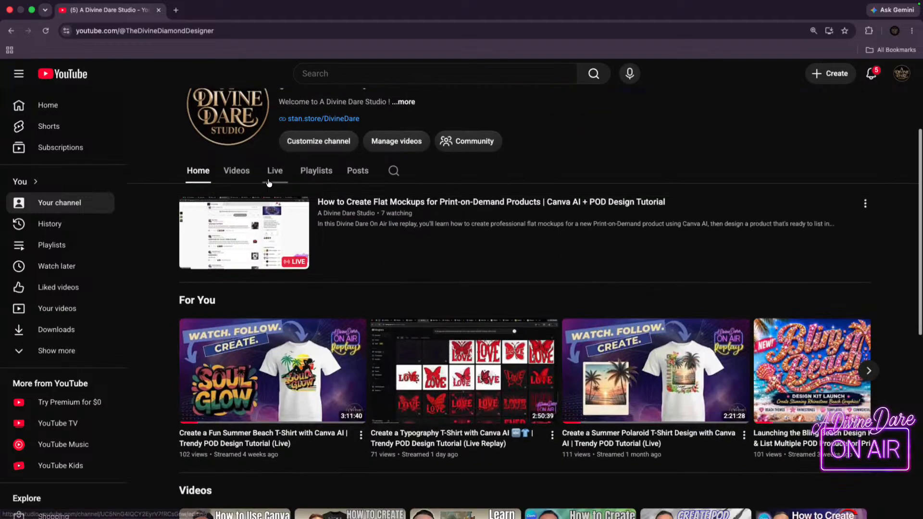
Open the channel's list of regular videos and look through it from newest to oldest.
left_click(274, 172)
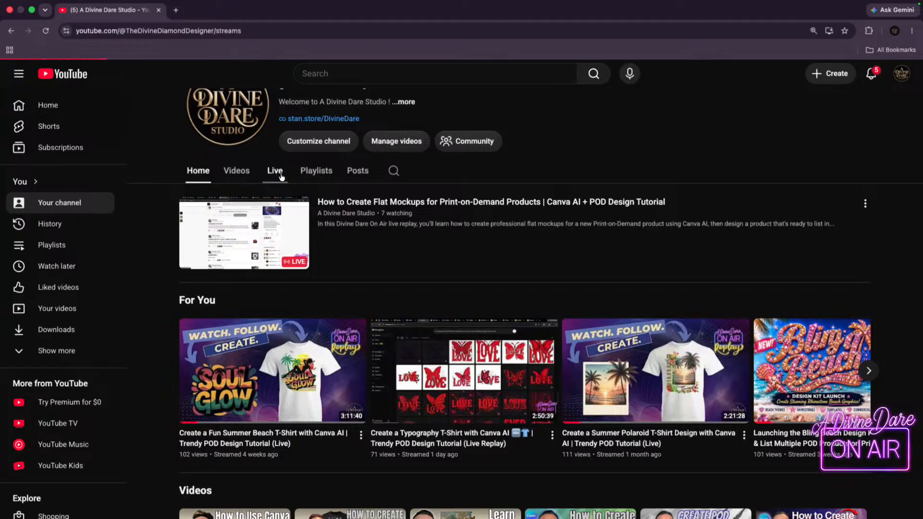
left_click(188, 322)
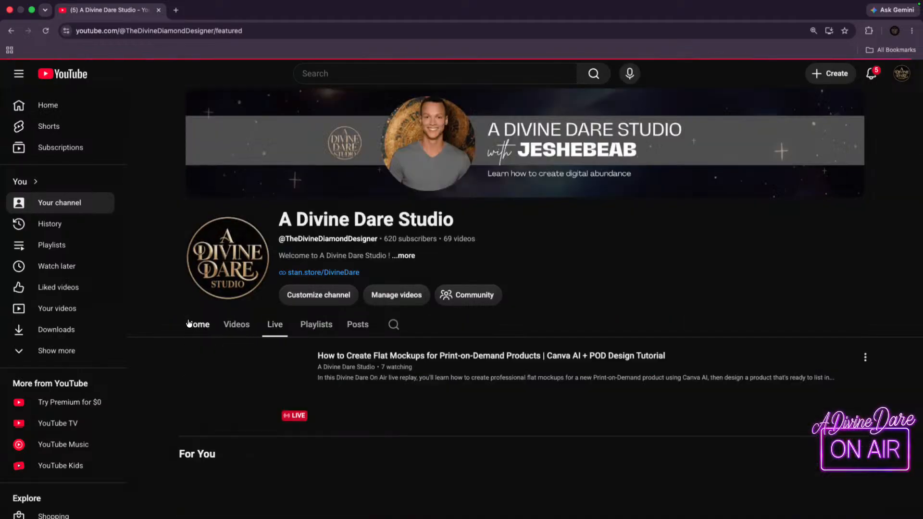
left_click(236, 324)
scroll(514, 373, "down", 5)
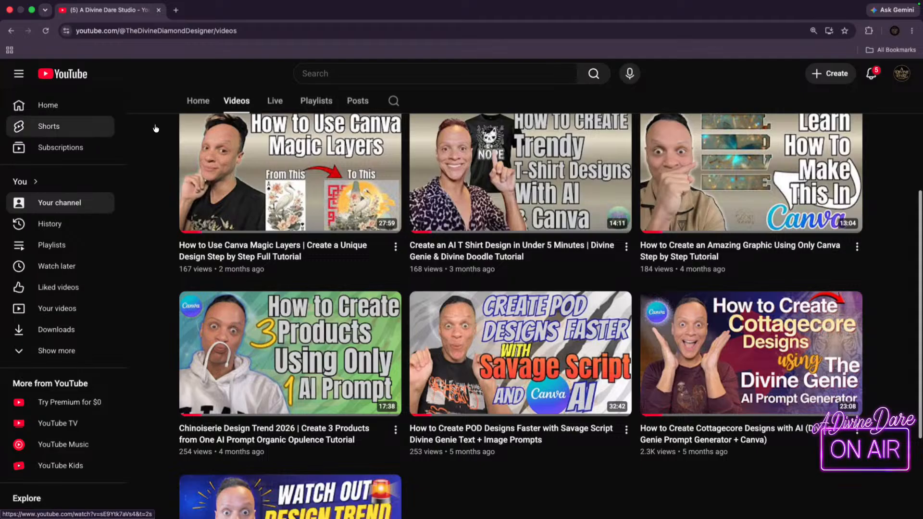
scroll(353, 412, "down", 2)
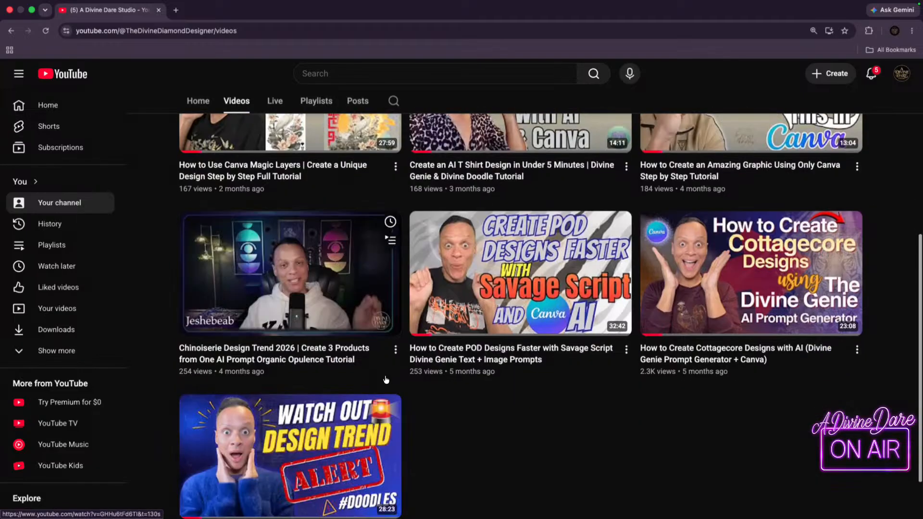
scroll(337, 345, "up", 7)
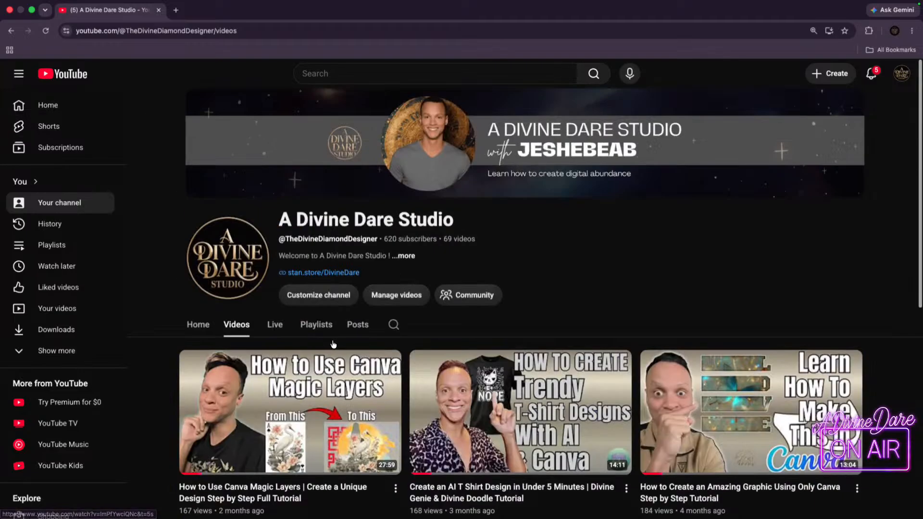
Open the channel's list of live streams and browse down to the oldest replays.
left_click(274, 326)
scroll(633, 389, "down", 15)
scroll(631, 390, "down", 17)
scroll(689, 419, "down", 5)
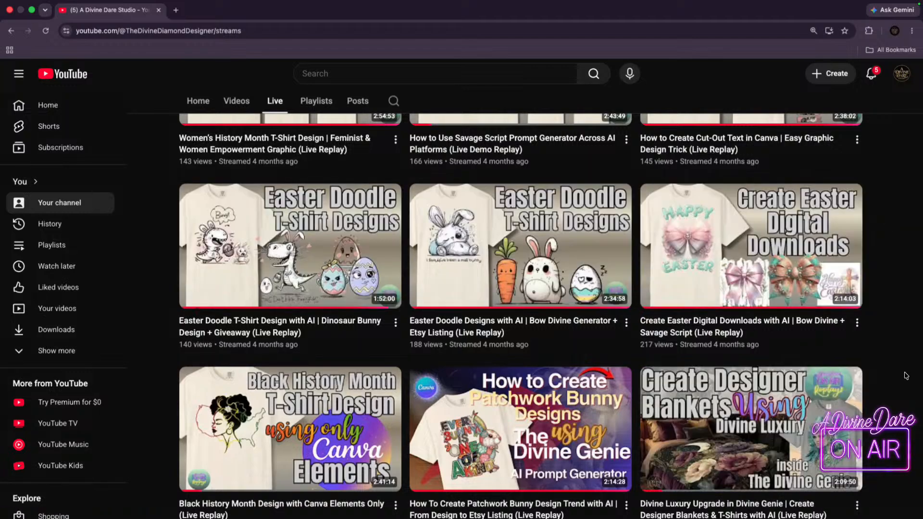
scroll(906, 375, "down", 5)
scroll(907, 375, "down", 20)
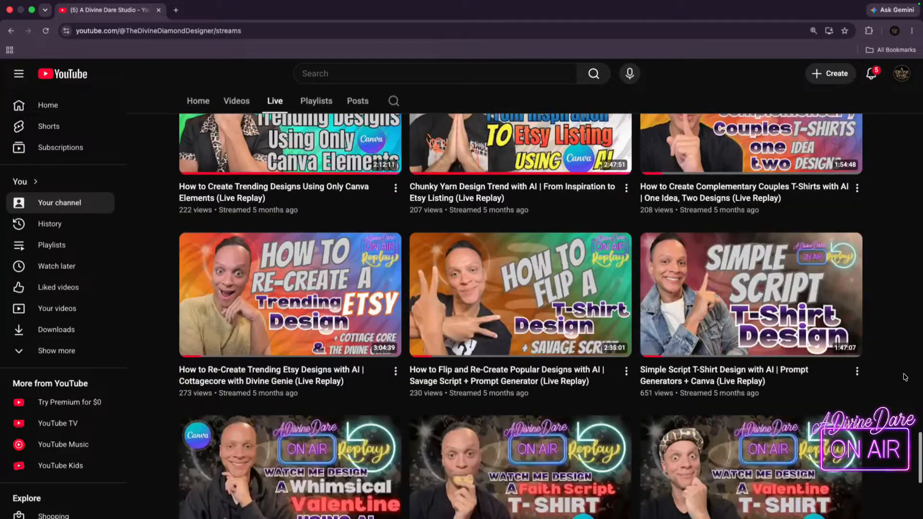
scroll(666, 457, "down", 4)
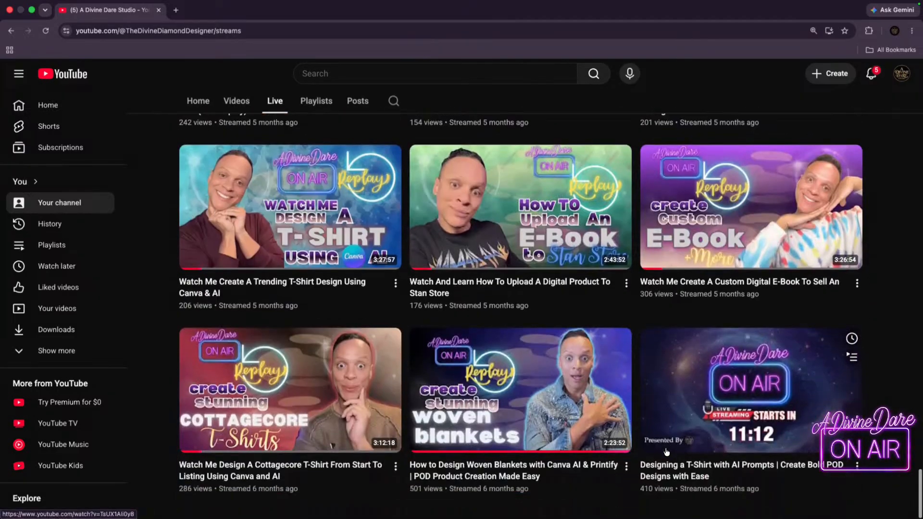
Browse back up through the live replays to the hoodie, home decor and Easter design streams.
scroll(844, 334, "up", 10)
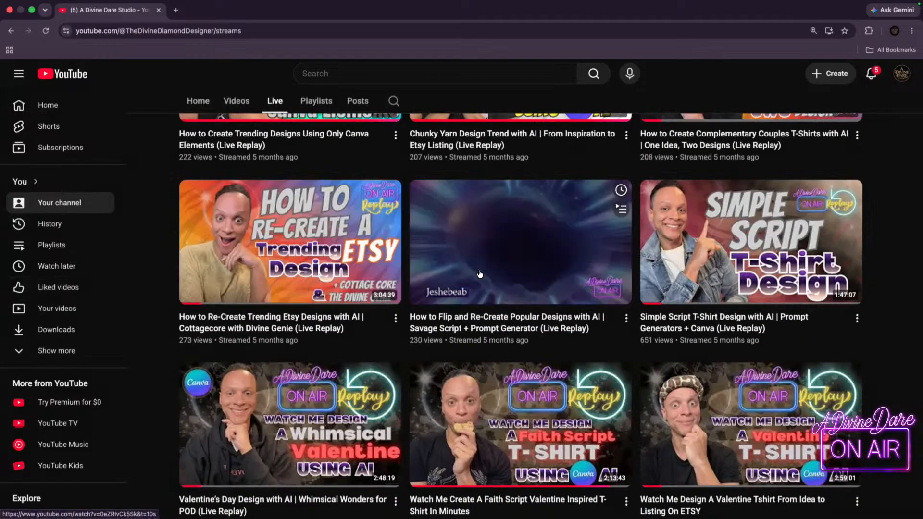
scroll(633, 280, "up", 8)
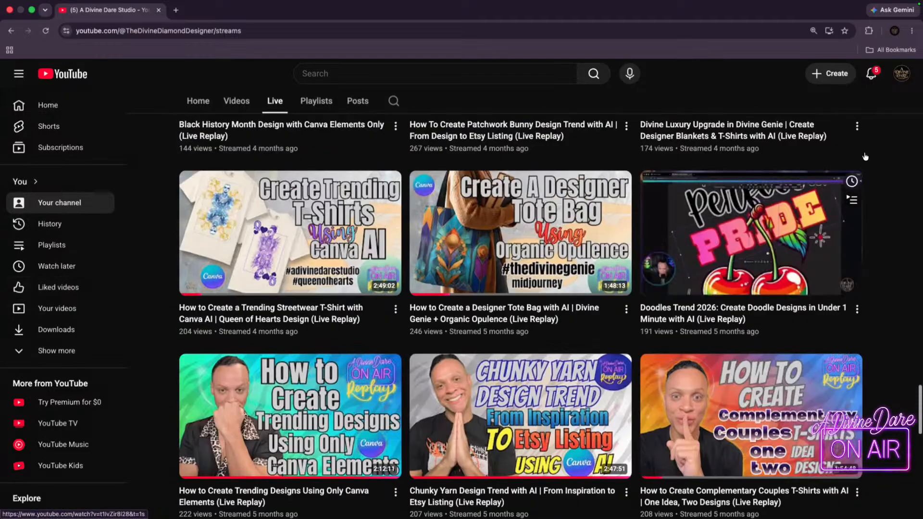
scroll(913, 301, "up", 5)
scroll(910, 291, "up", 5)
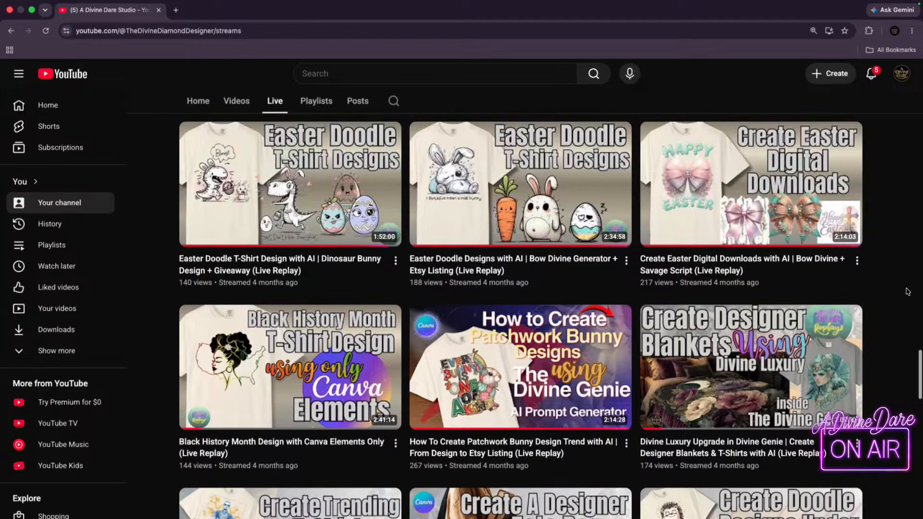
scroll(905, 289, "up", 8)
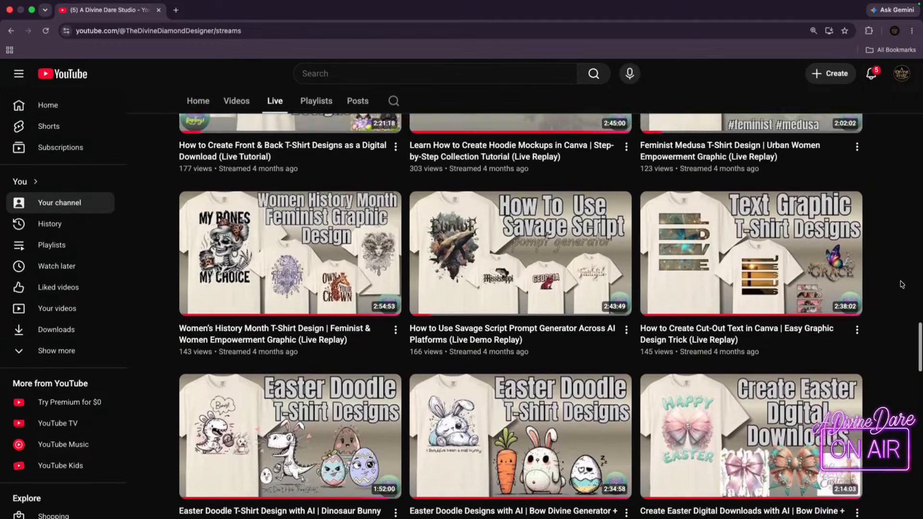
scroll(903, 316, "up", 2)
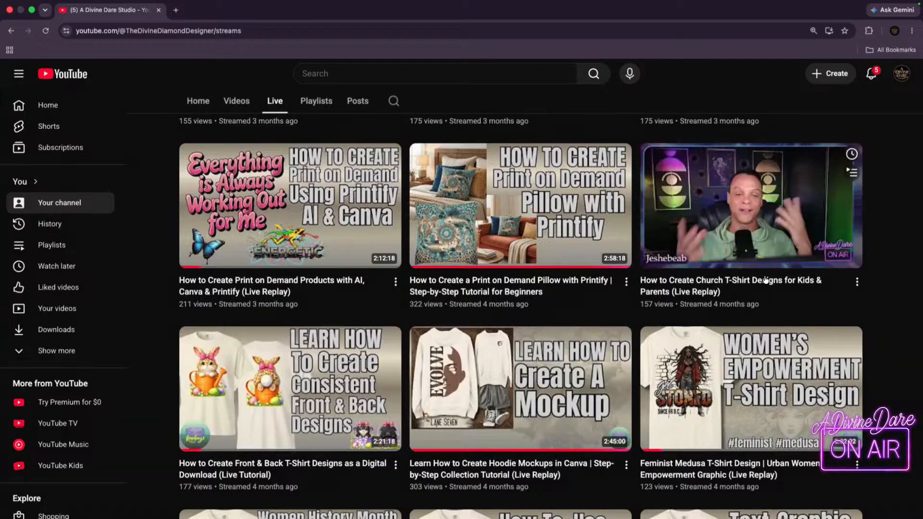
scroll(842, 339, "up", 5)
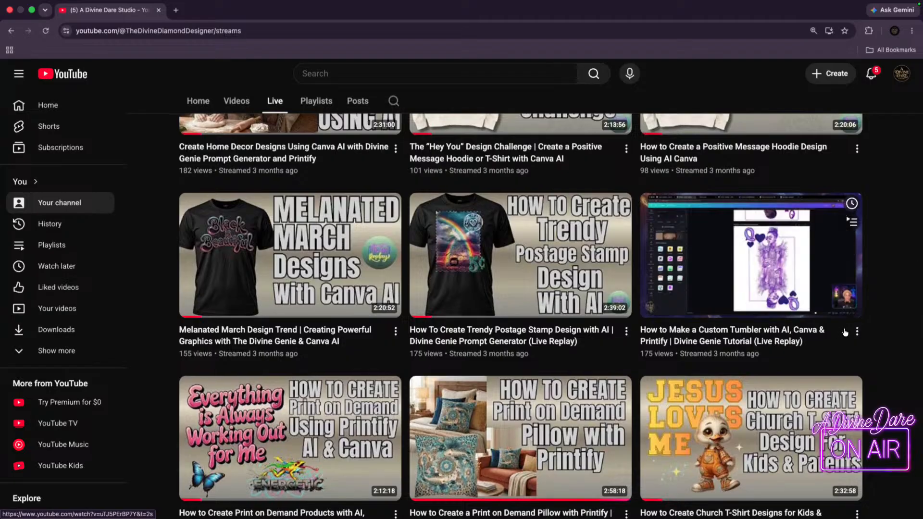
scroll(843, 339, "down", 3)
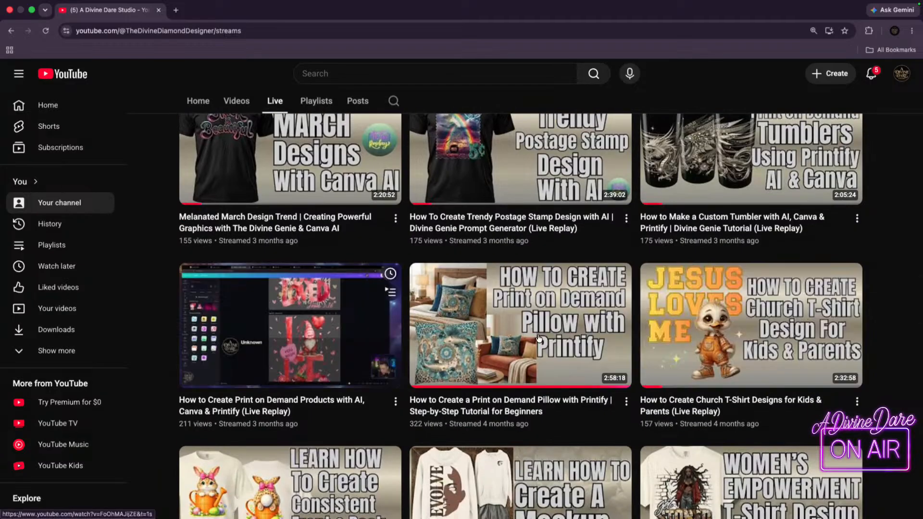
scroll(904, 299, "up", 6)
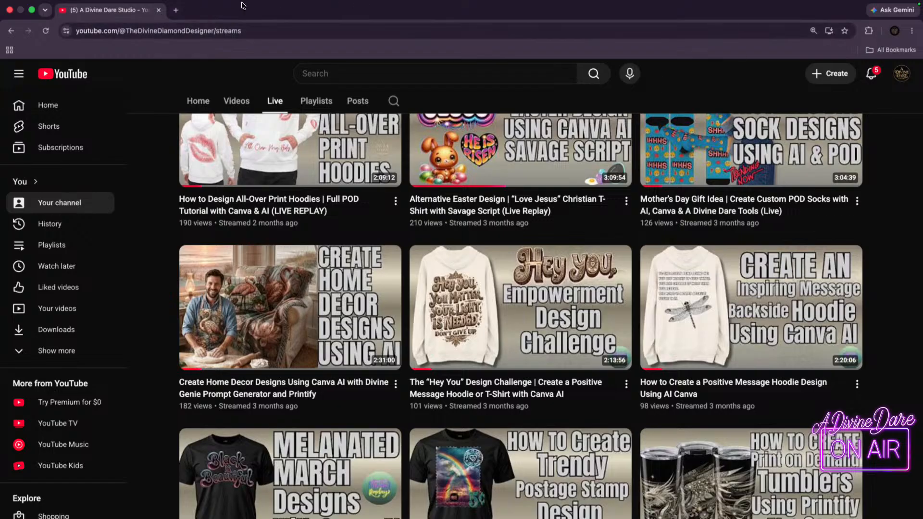
Take the YouTube window out of full screen and place it over the main browser window on the other desktop.
left_click(31, 10)
left_click_drag(19, 18, 350, 173)
left_click_drag(580, 179, 580, 1)
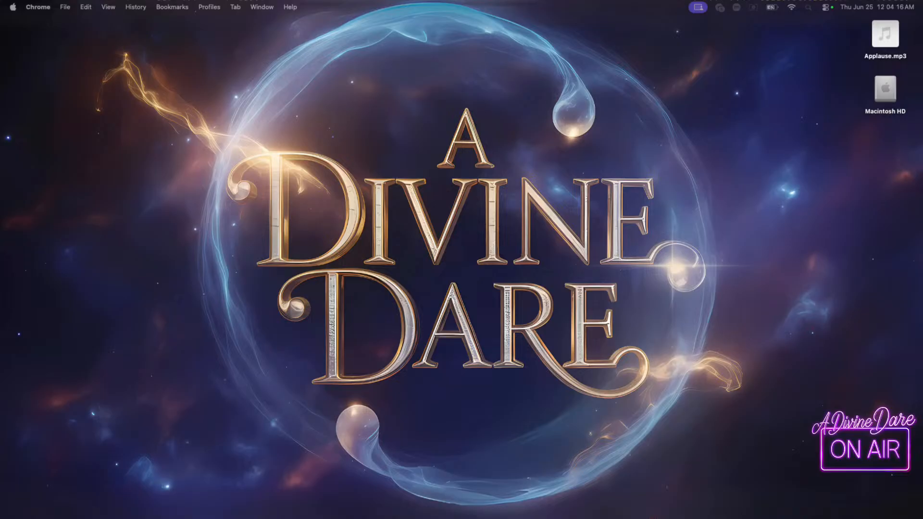
left_click(608, 106)
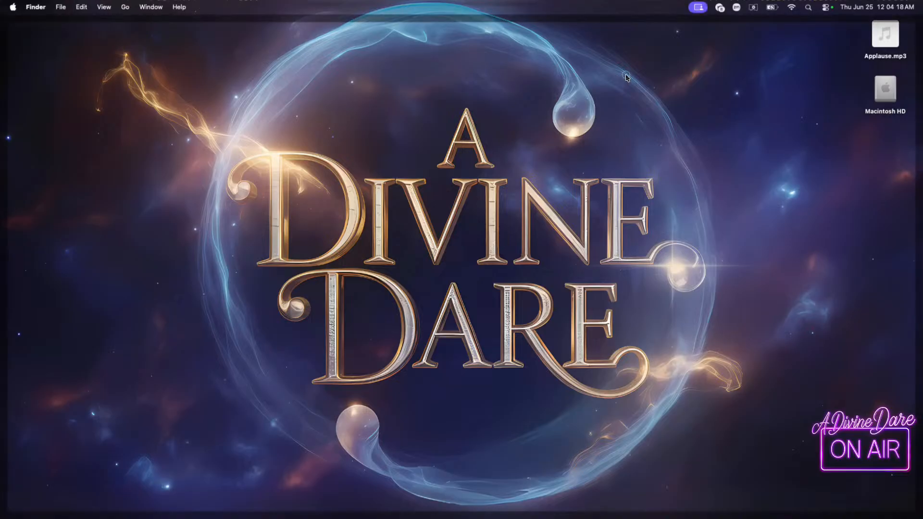
key("ctrl+Right")
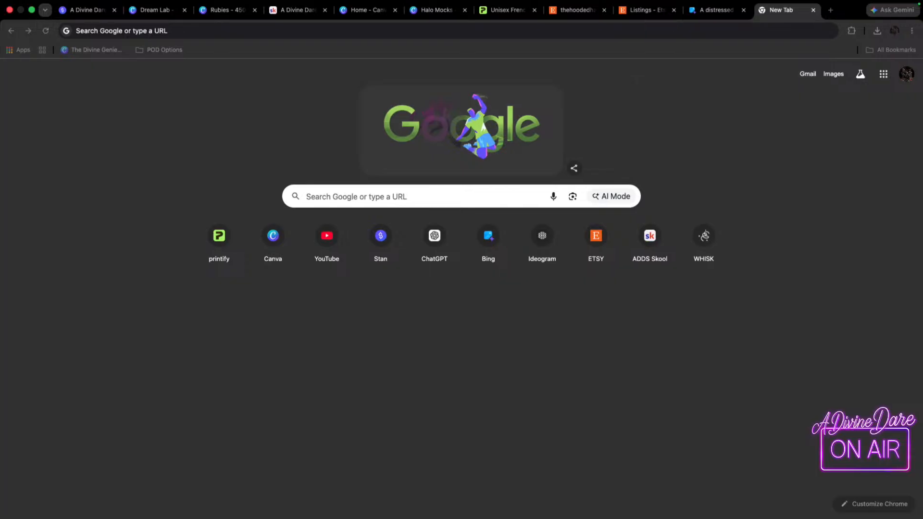
left_click_drag(922, 126, 471, 97)
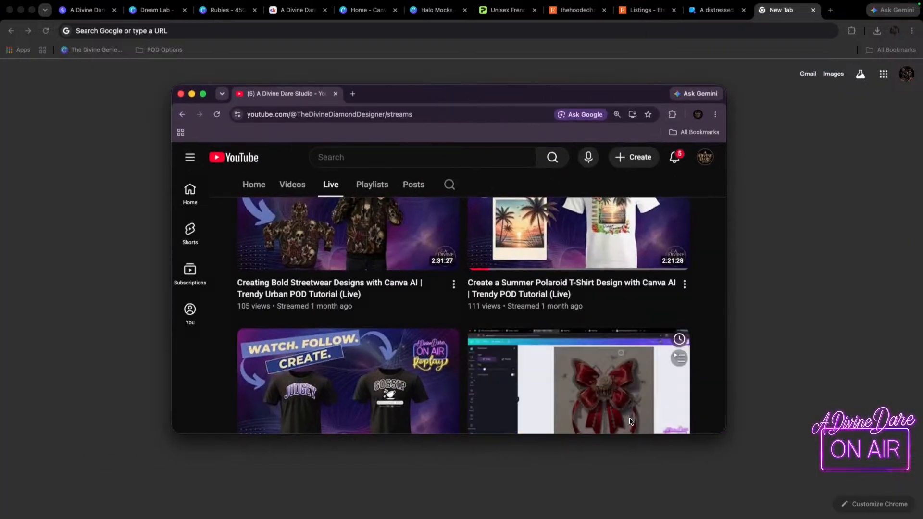
Open the "How to Create a Positive Message Hoodie Design Using AI Canva" replay in a new tab, keeping the channel page in view.
scroll(718, 430, "down", 10)
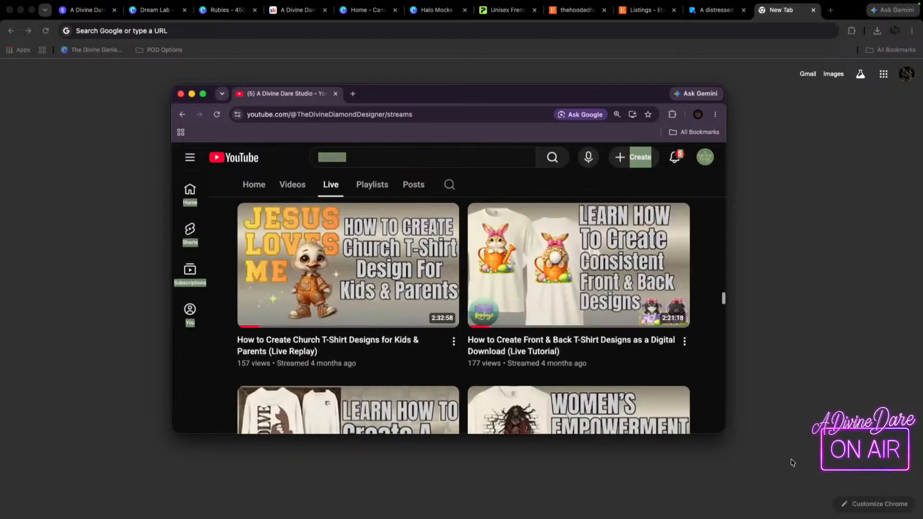
scroll(337, 299, "up", 4)
scroll(342, 309, "up", 15)
middle_click(361, 307)
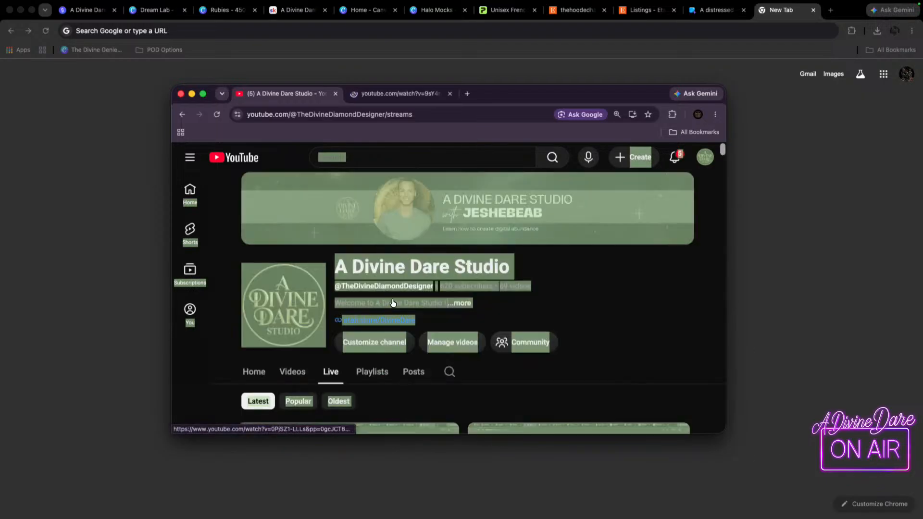
Enlarge and reposition the YouTube window over the main browser window, and clear the selection on the channel page.
left_click_drag(725, 434, 921, 464)
left_click_drag(598, 93, 528, 48)
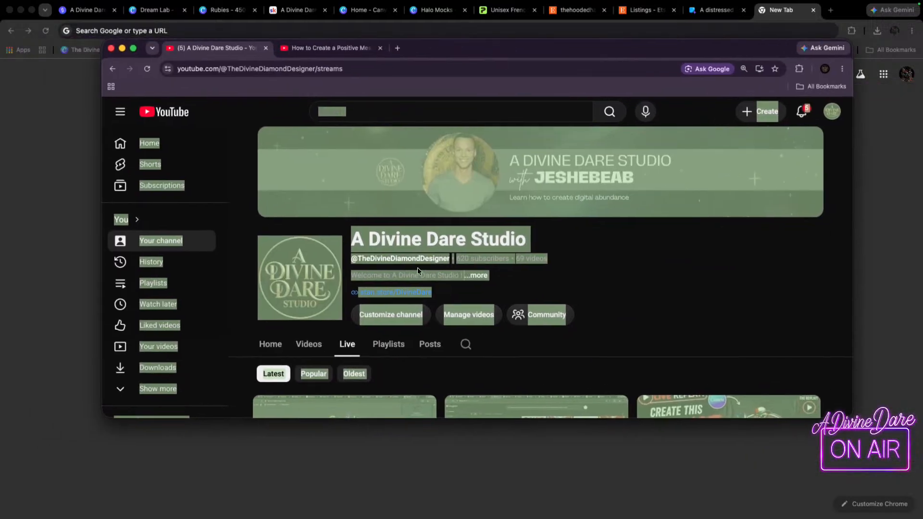
left_click(733, 277)
scroll(520, 288, "down", 13)
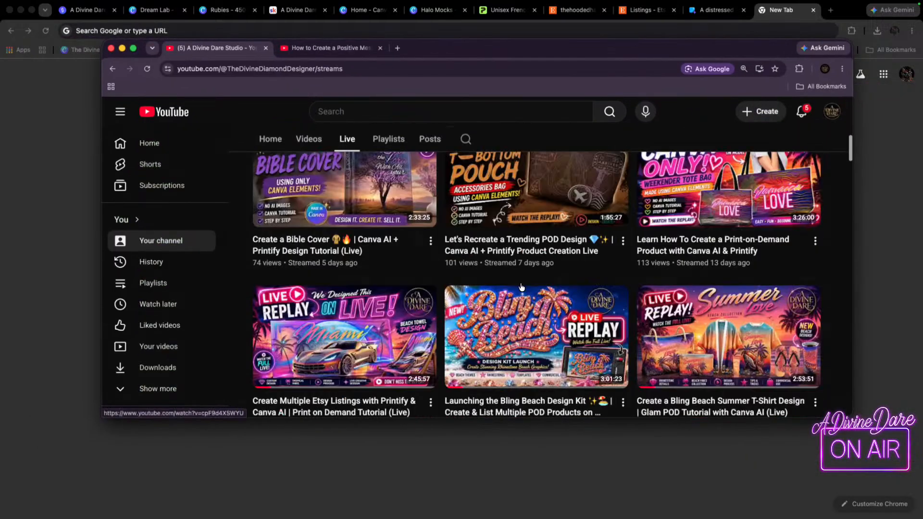
left_click_drag(852, 418, 864, 483)
Look through the older live replays, including the hoodie mockup, print-on-demand pillow, custom tumbler and "Hey You" design streams.
scroll(426, 331, "down", 20)
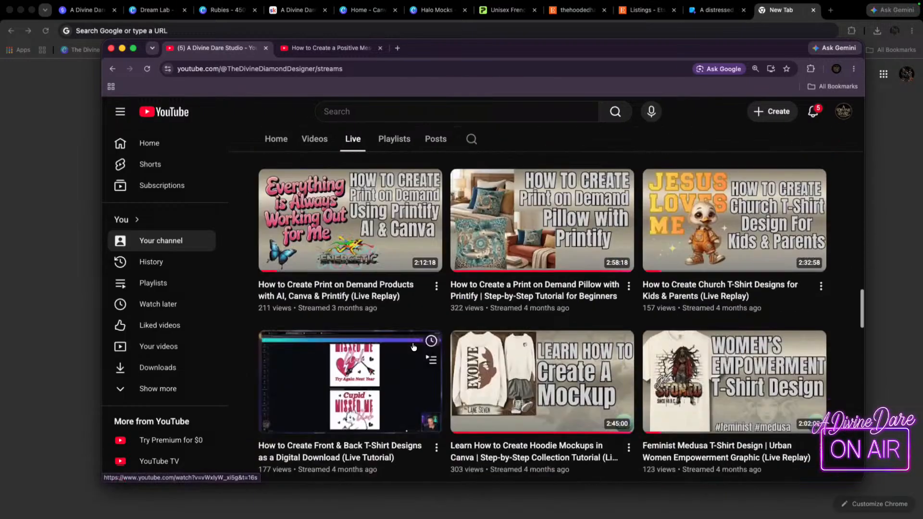
scroll(413, 342, "down", 4)
scroll(428, 298, "up", 6)
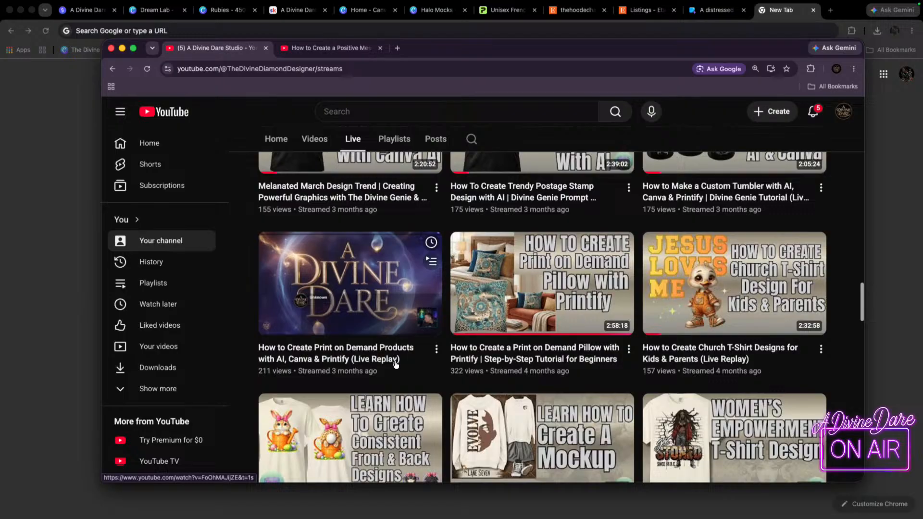
scroll(436, 267, "up", 3)
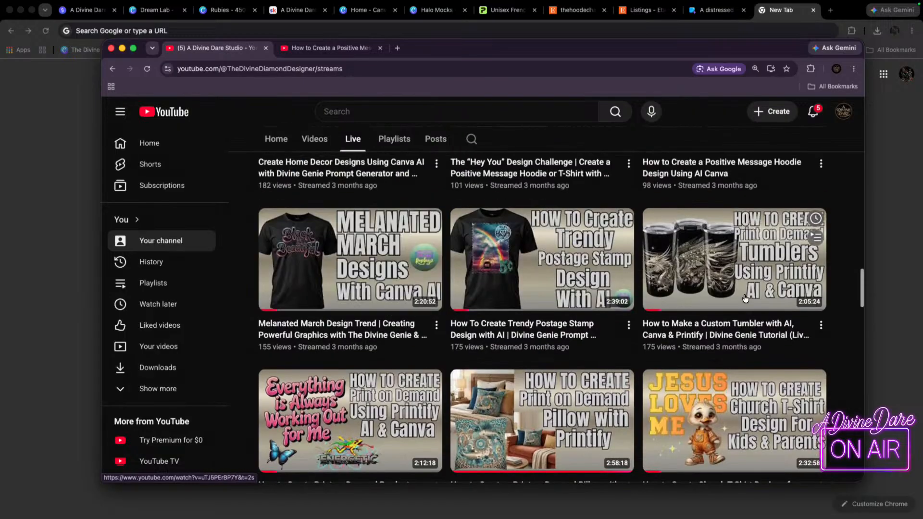
scroll(861, 311, "up", 3)
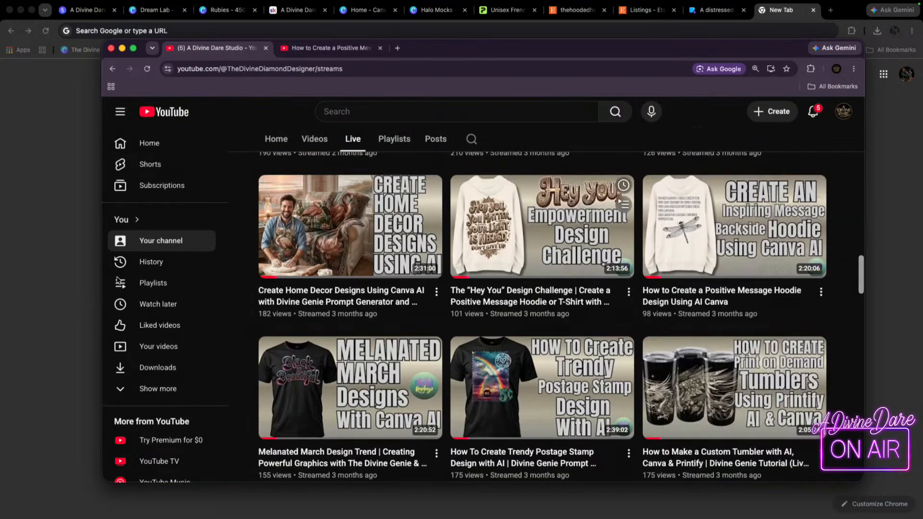
Return to the main browser window and show the flaming skeleton biker images in Canva's Dream Lab.
left_click(829, 4)
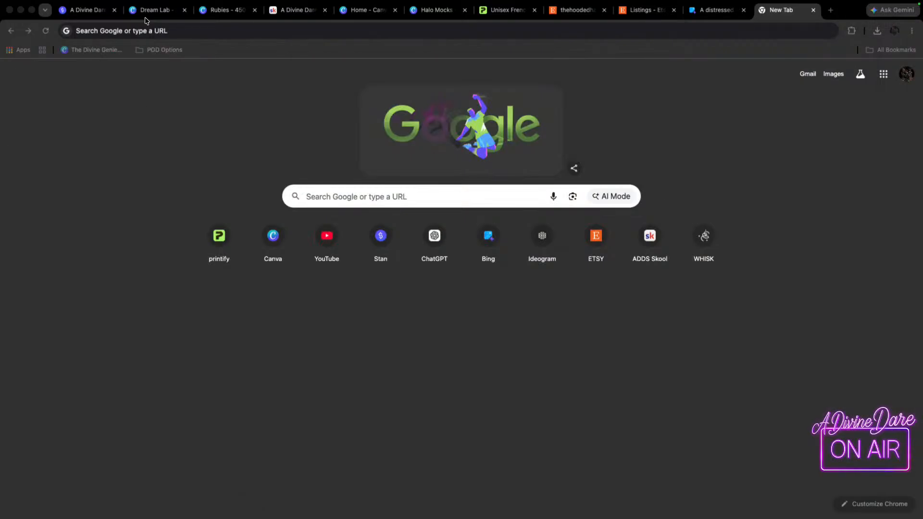
left_click(157, 26)
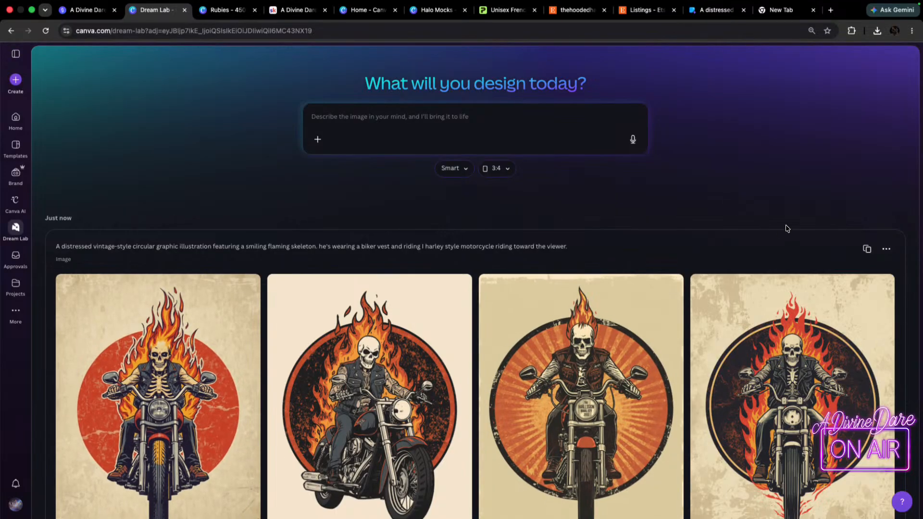
scroll(669, 286, "down", 20)
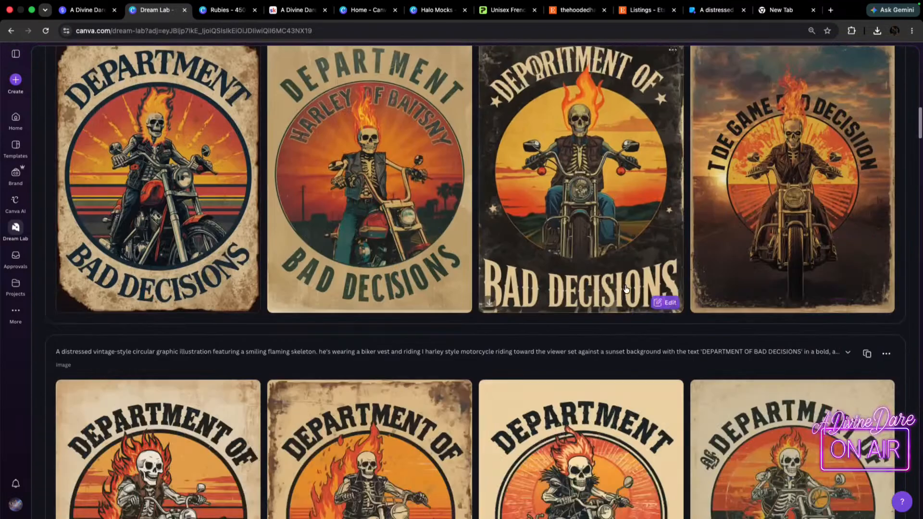
Look through the Dream Lab results for the flaming skeleton biker, thumbs-up skeleton, voodoo doll and lime mascot prompts.
scroll(626, 288, "down", 15)
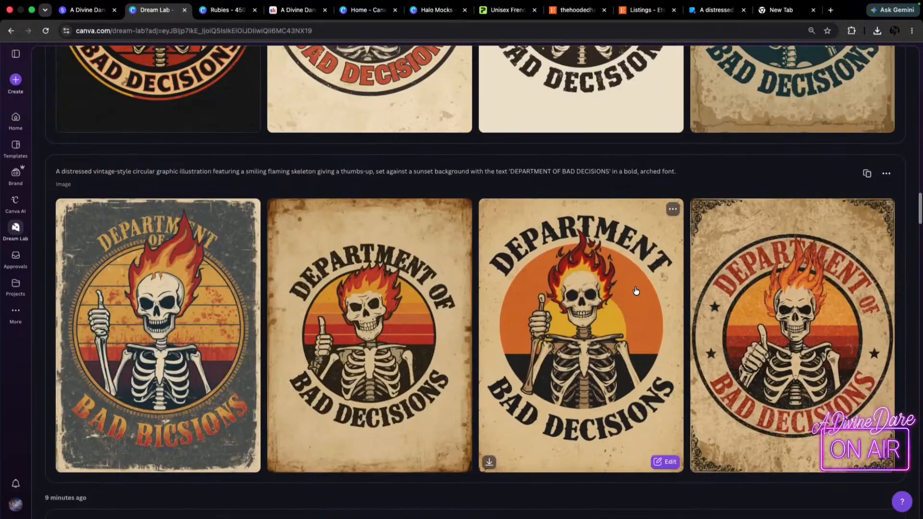
scroll(278, 373, "down", 5)
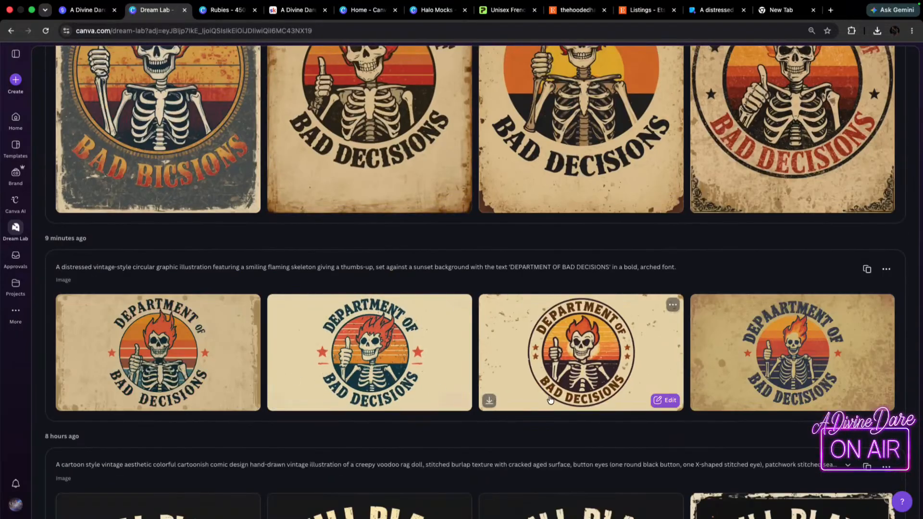
scroll(638, 384, "up", 4)
scroll(638, 383, "down", 13)
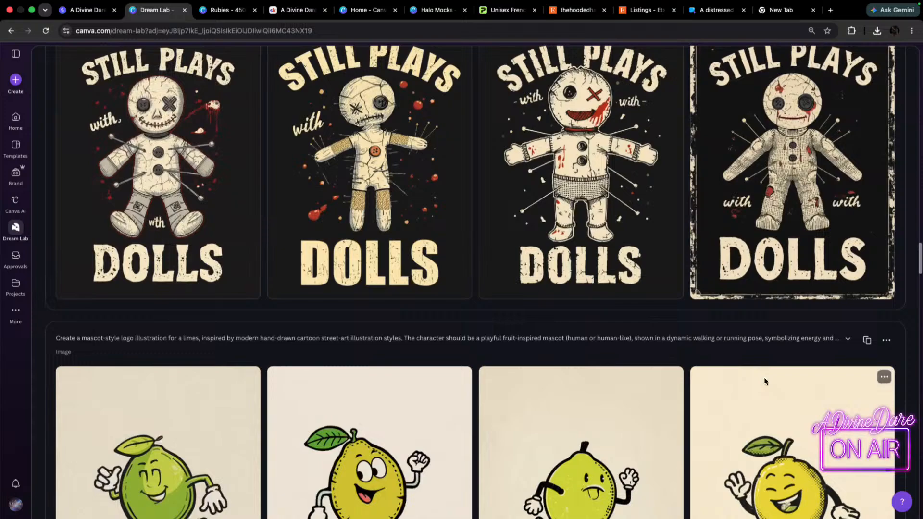
scroll(764, 377, "up", 8)
scroll(766, 382, "up", 10)
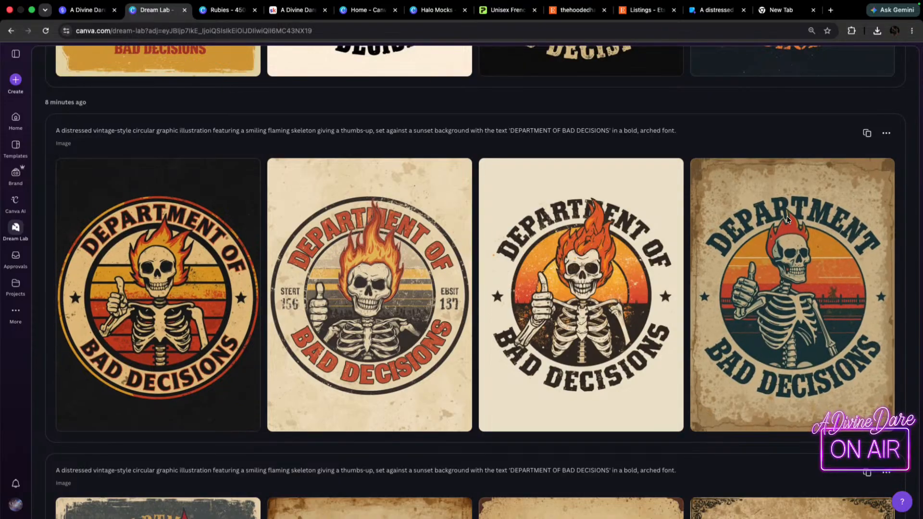
scroll(708, 288, "up", 5)
scroll(708, 287, "up", 15)
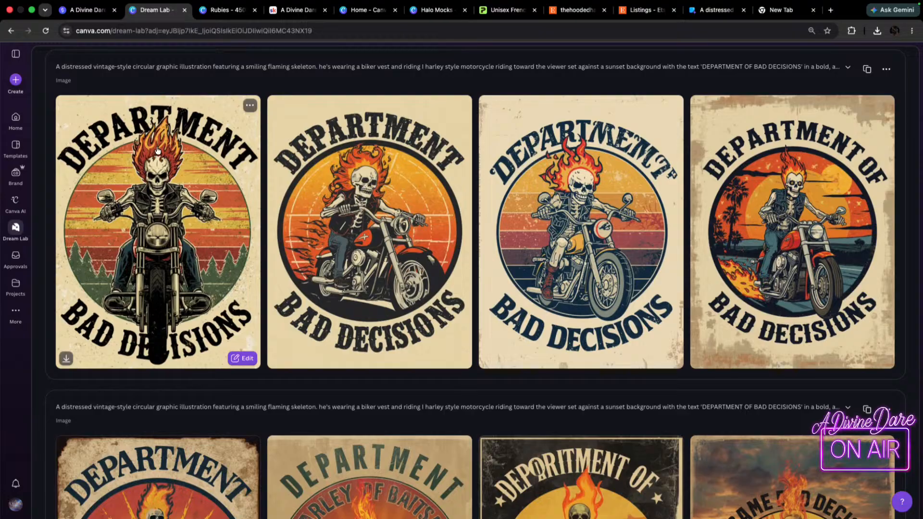
Reuse the thumbs-up flaming skeleton prompt in the Dream Lab prompt box and select its full text for copying.
scroll(775, 380, "down", 15)
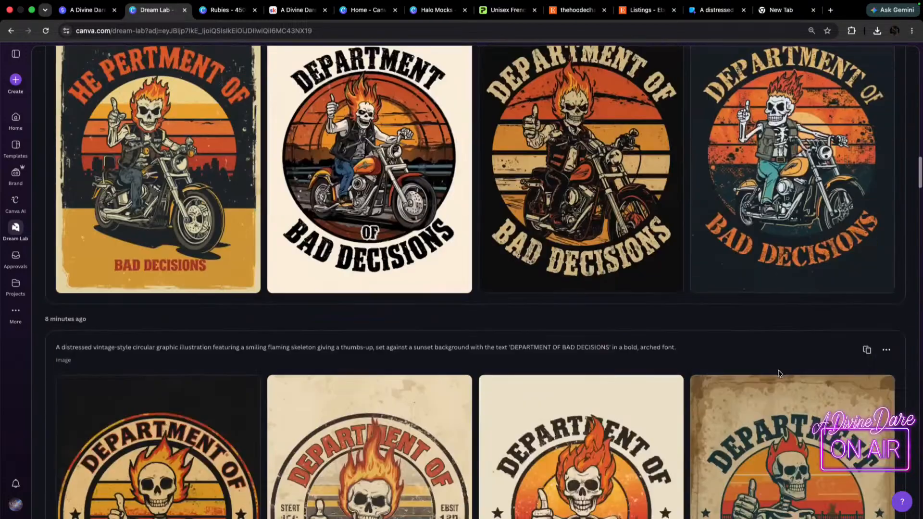
scroll(776, 378, "down", 3)
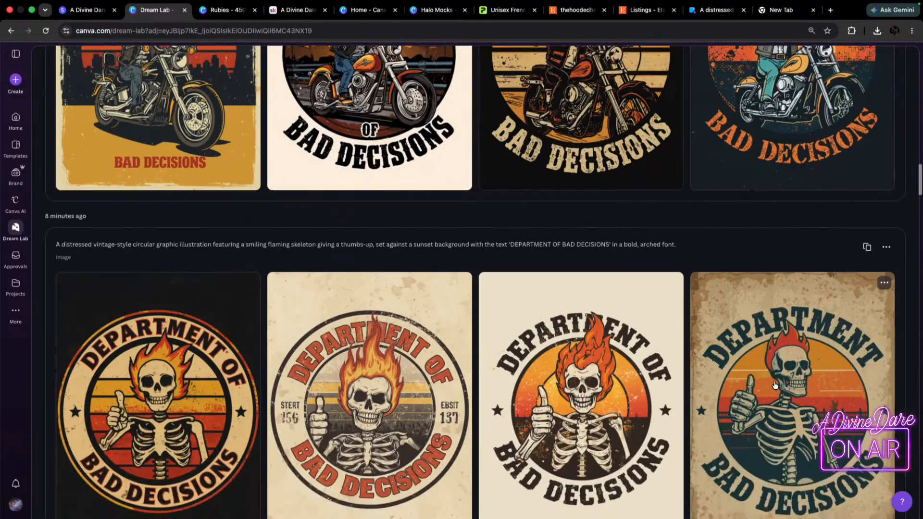
left_click(867, 247)
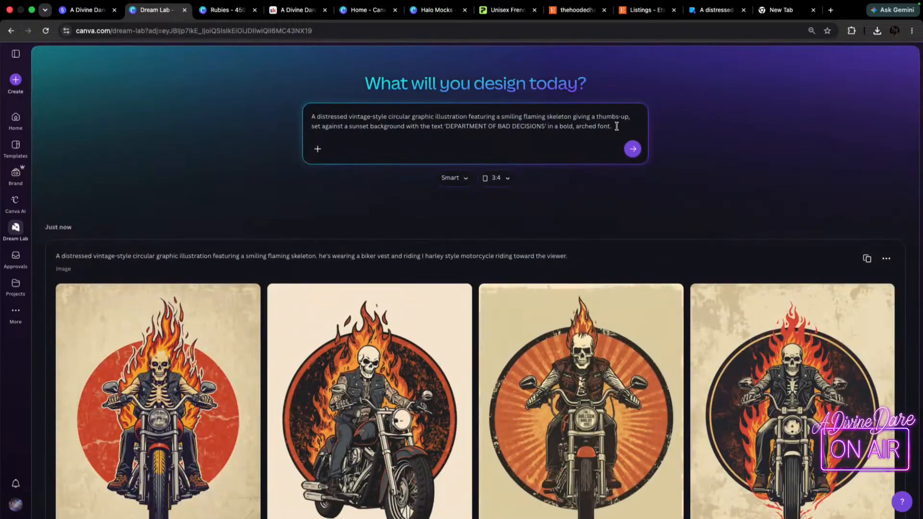
left_click_drag(617, 126, 273, 106)
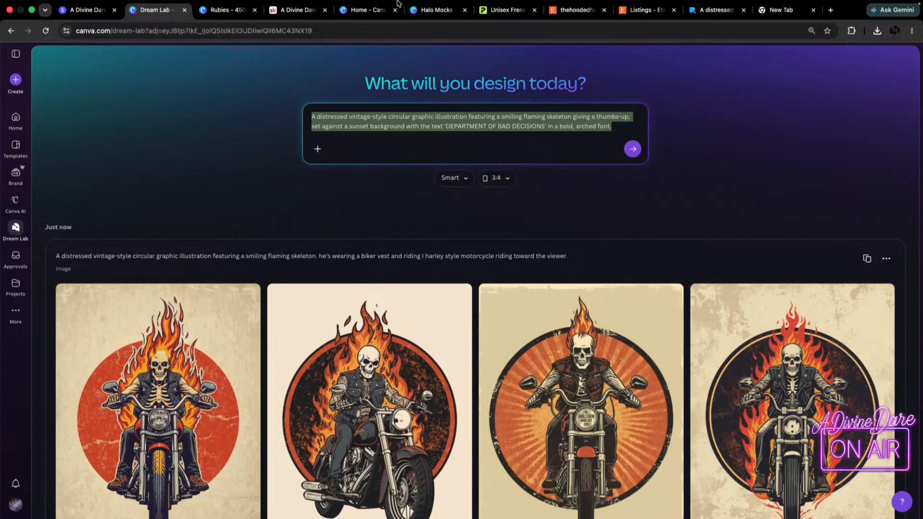
Switch to the Rubies design and delete the "Wild & Free" artwork from the gray T-shirt mockup on page 454.
left_click(203, 23)
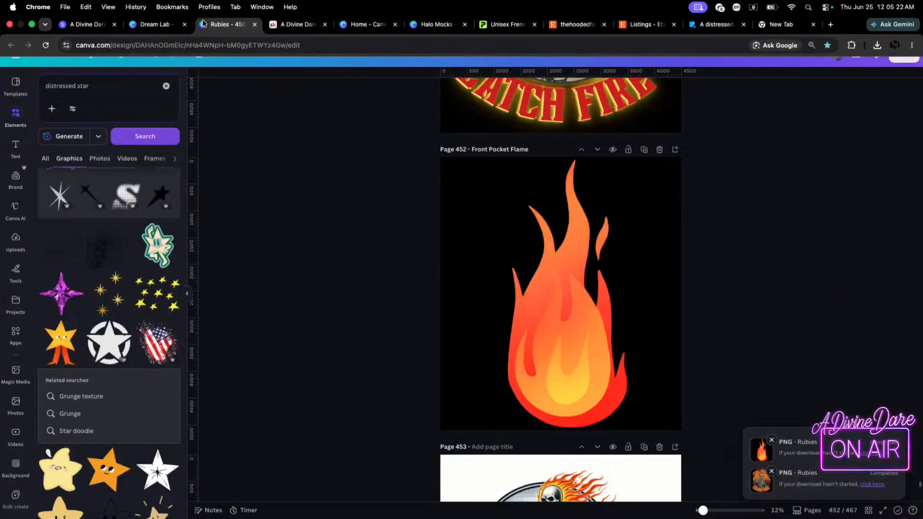
scroll(644, 259, "down", 12)
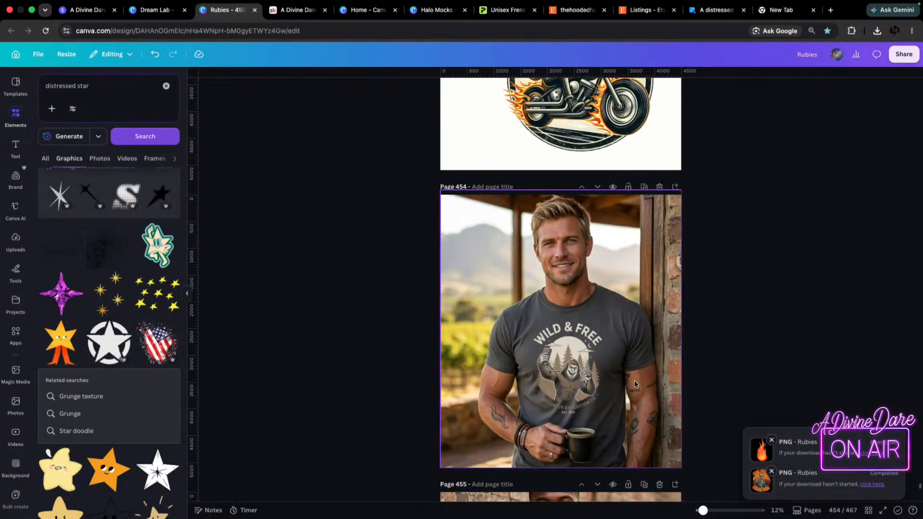
left_click(584, 377)
key("Delete")
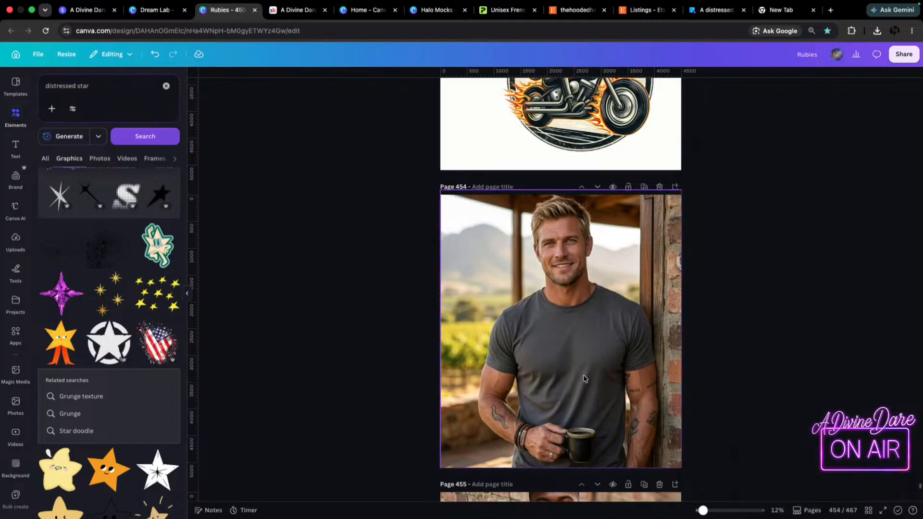
Move the upper flaming skeleton biker graphic from page 453 onto the gray T-shirt on page 454, scaling it down and centring it on the chest.
scroll(653, 262, "up", 10)
scroll(653, 262, "down", 4)
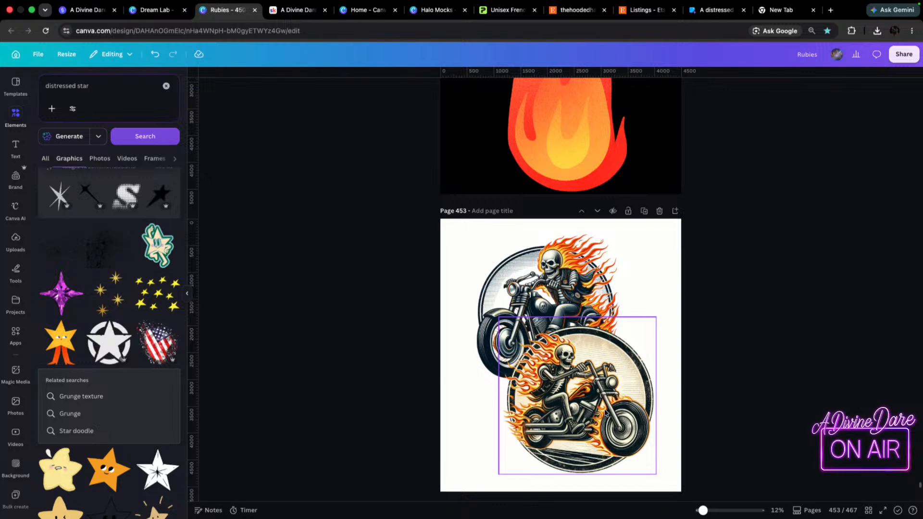
scroll(559, 160, "down", 2)
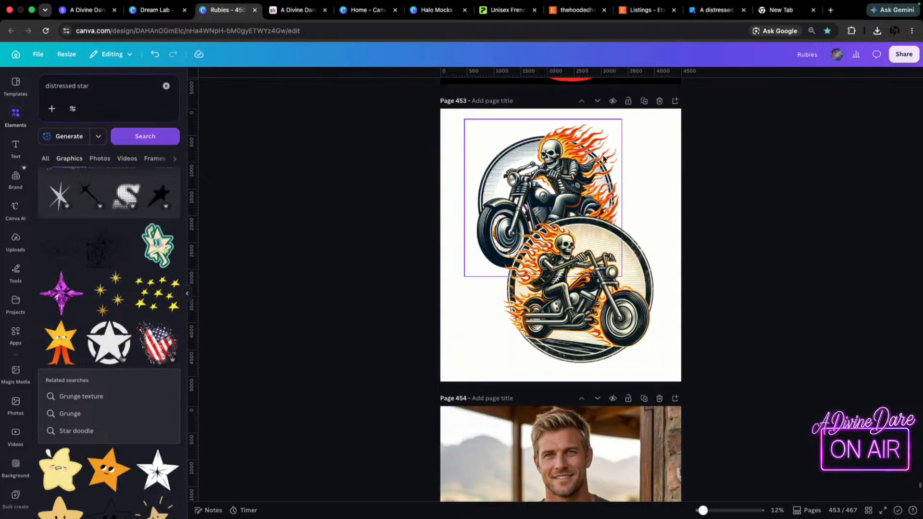
left_click_drag(559, 161, 575, 375)
left_click_drag(658, 303, 609, 354)
left_click_drag(581, 390, 592, 358)
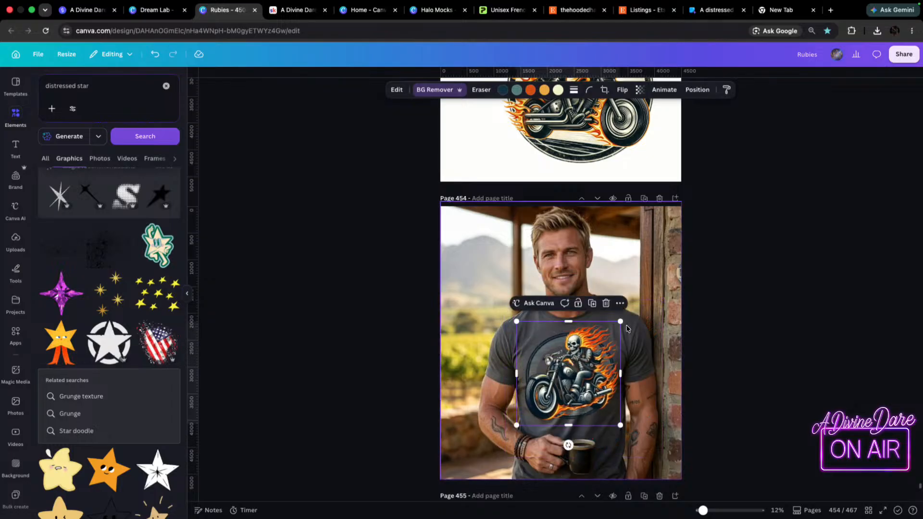
left_click_drag(621, 322, 599, 344)
left_click_drag(565, 373, 573, 354)
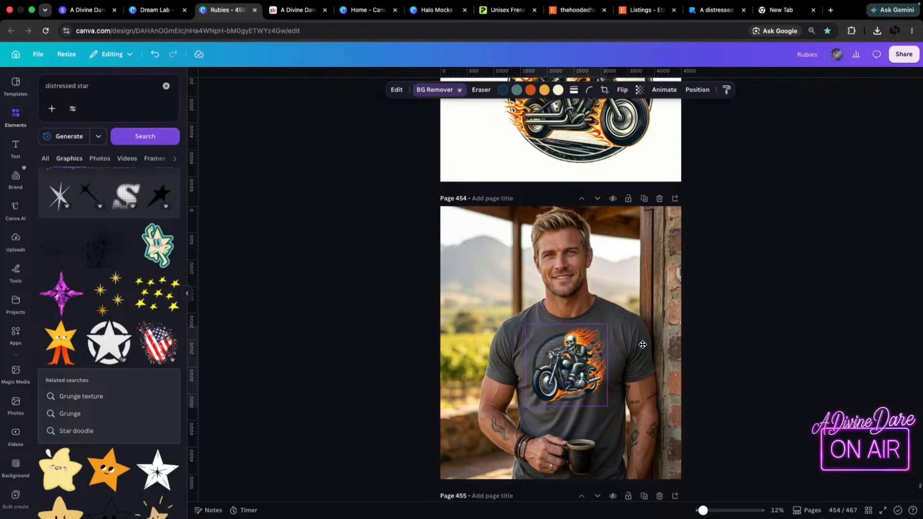
left_click(786, 343)
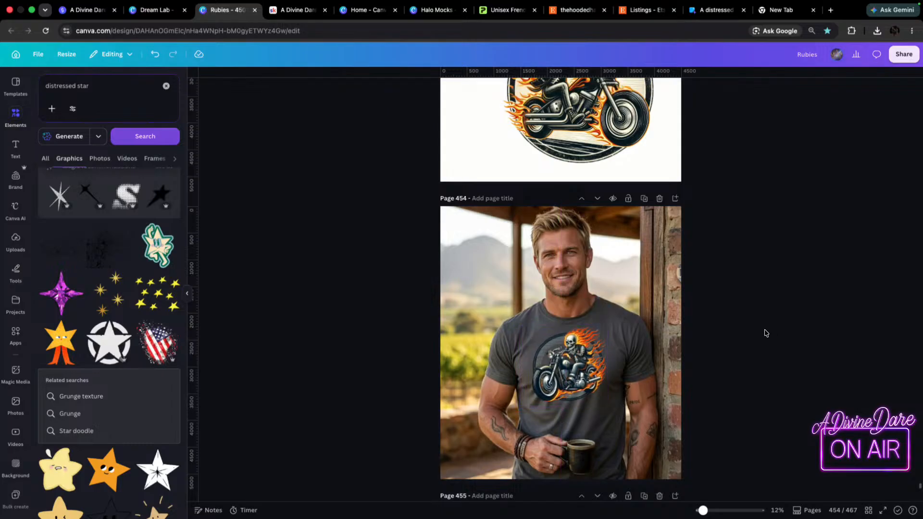
left_click(576, 374)
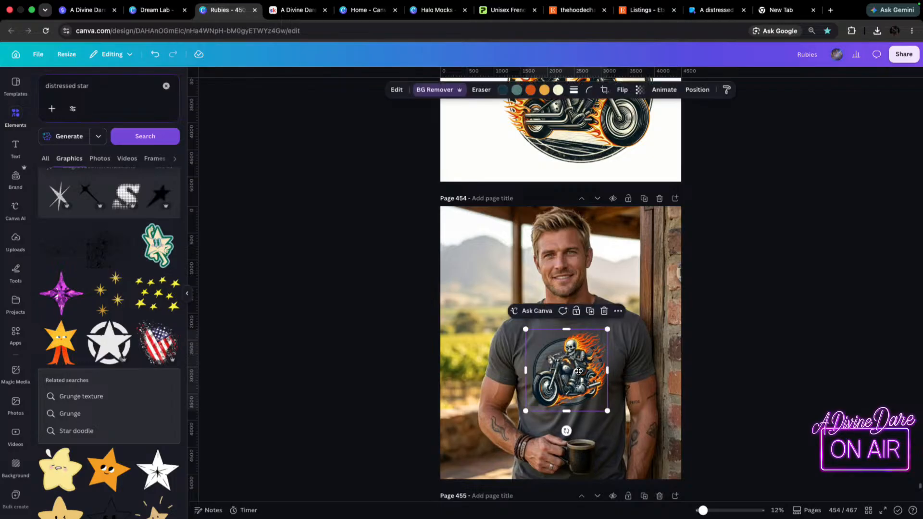
left_click(741, 295)
Delete the "Wild & Free" artwork from the black T-shirt mockup on page 455.
scroll(683, 308, "down", 5)
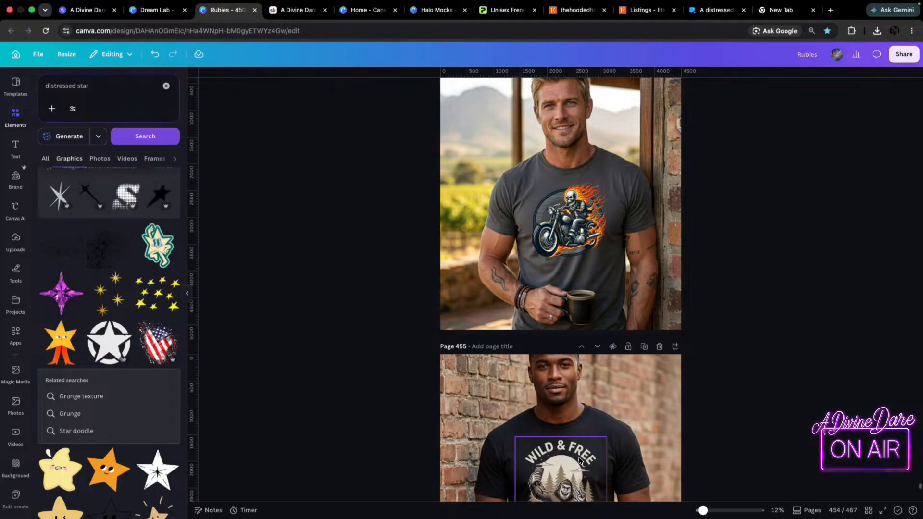
left_click(574, 457)
key("Delete")
Transfer the remaining flaming skeleton biker graphic from page 453 to the black T-shirt mockup on page 455.
scroll(572, 384, "up", 8)
left_click(571, 324)
left_click_drag(571, 325, 563, 360)
right_click(578, 327)
left_click(419, 170)
scroll(583, 309, "down", 10)
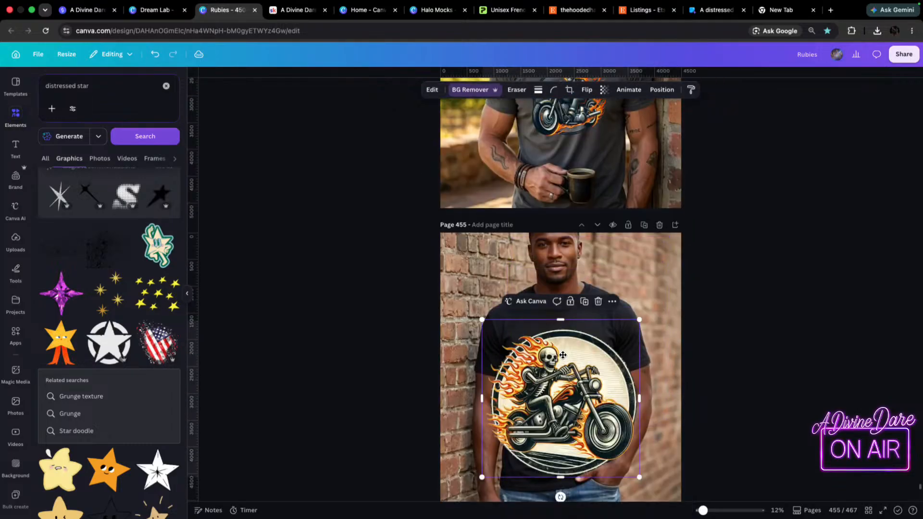
Scale down the circular biker graphic on page 455 and centre it on the black T-shirt's chest.
left_click_drag(640, 320, 579, 359)
left_click_drag(521, 407, 543, 343)
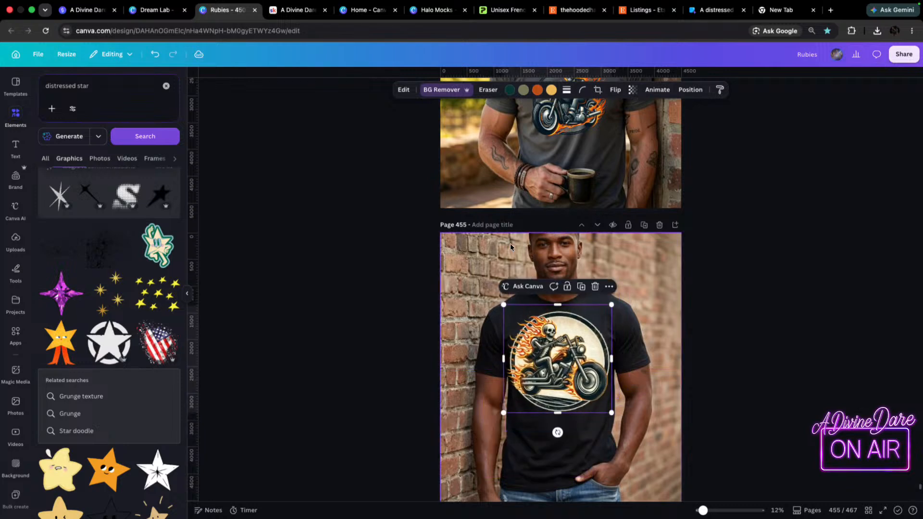
left_click_drag(611, 305, 597, 322)
left_click_drag(581, 361, 588, 351)
left_click_drag(599, 310, 584, 325)
left_click_drag(573, 352, 581, 339)
left_click_drag(598, 395, 600, 397)
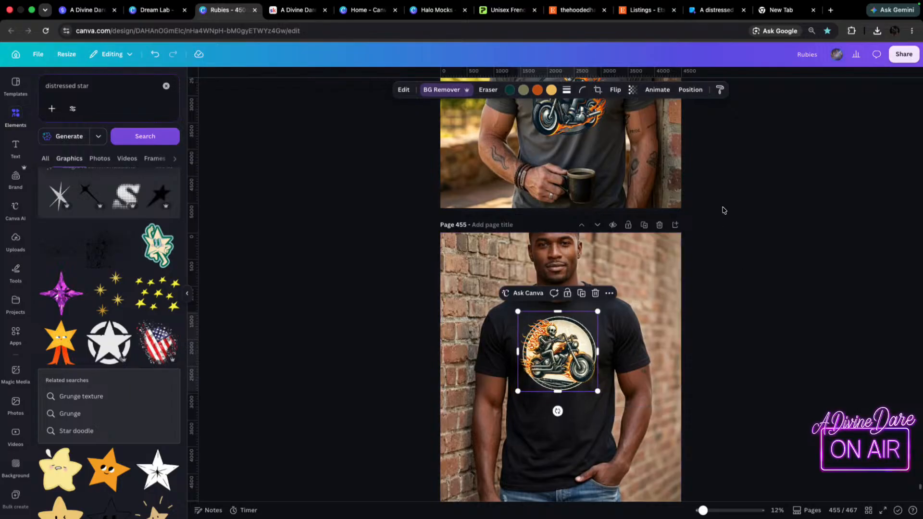
scroll(723, 208, "up", 10)
left_click(588, 181)
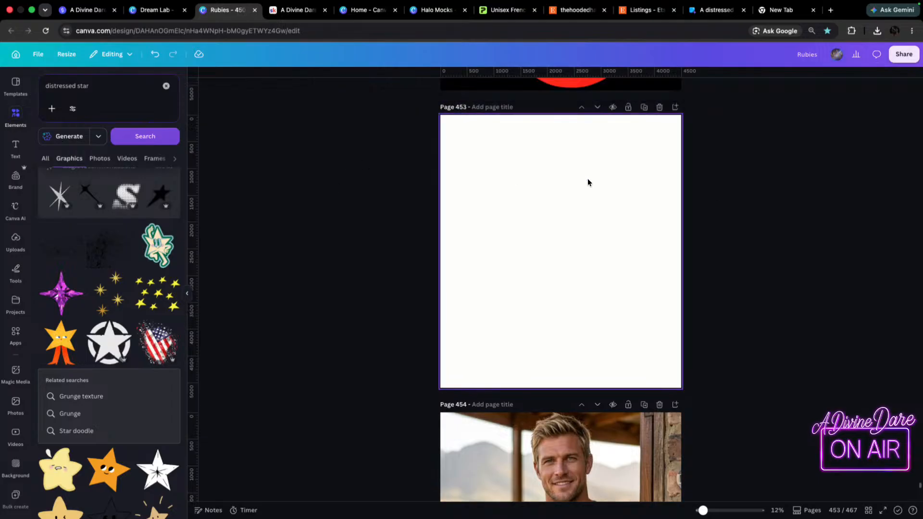
key("t")
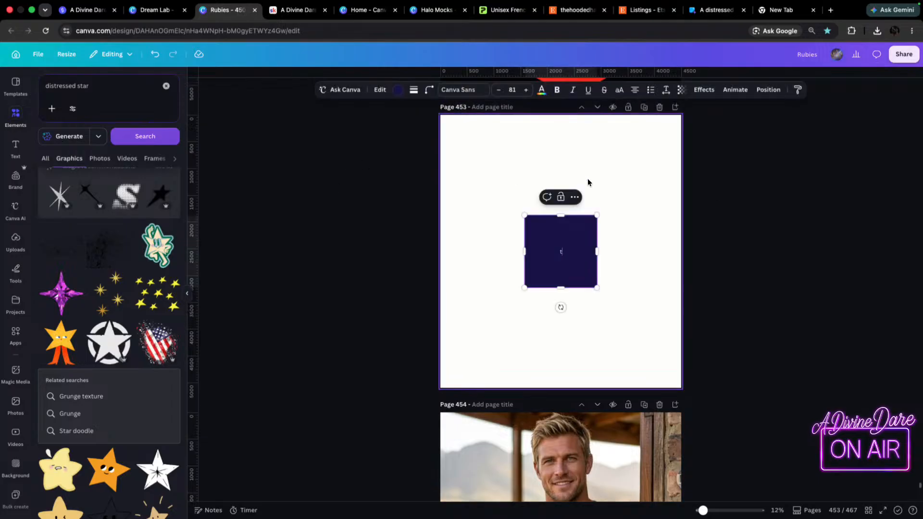
key("BackSpace")
left_click(497, 177)
left_click(557, 224)
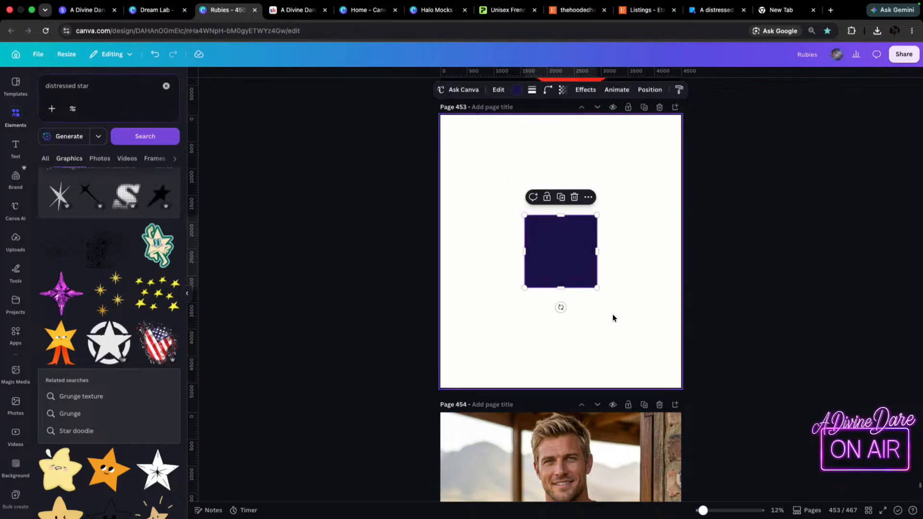
key("Delete")
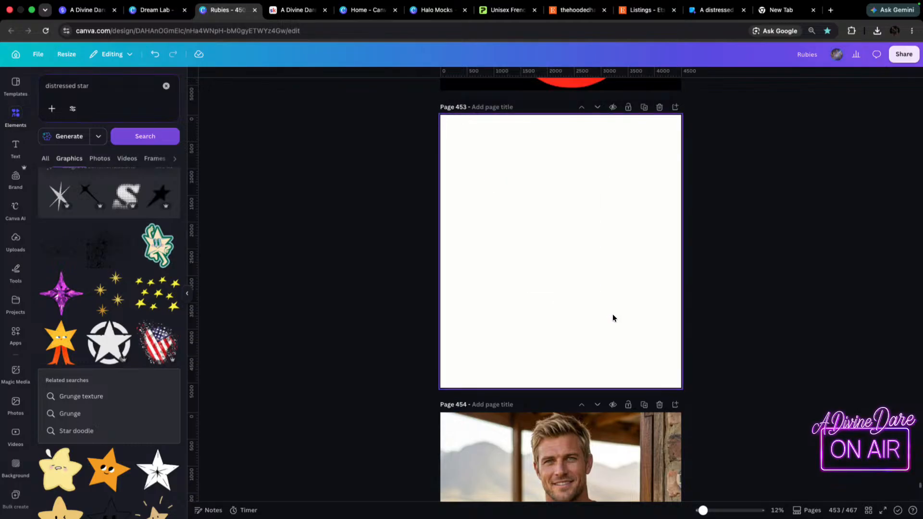
Add a text box to blank page 453, paste in the thumbs-up flaming skeleton prompt and set the font size to 100.
key("t")
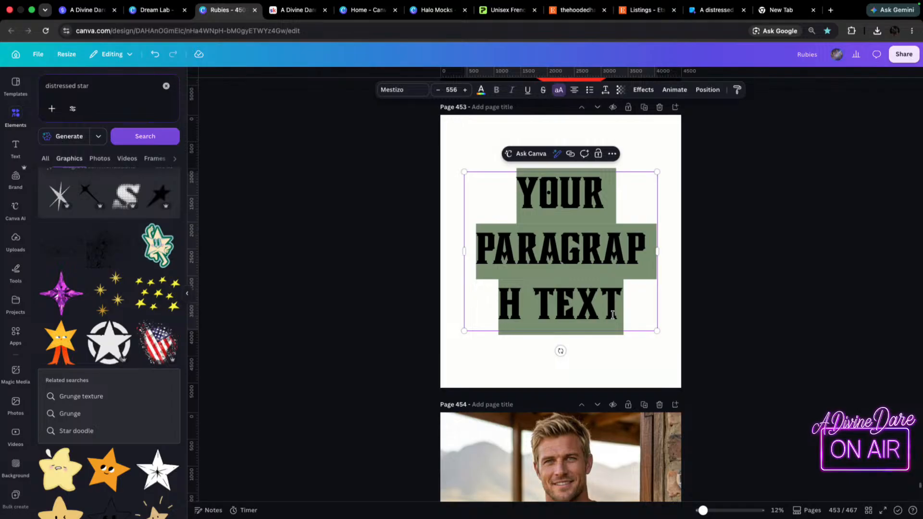
key("super+v")
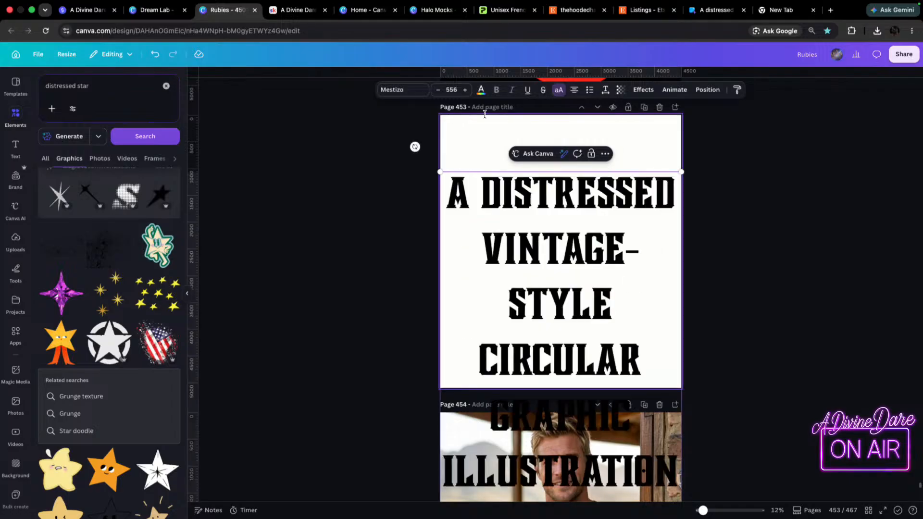
left_click(453, 93)
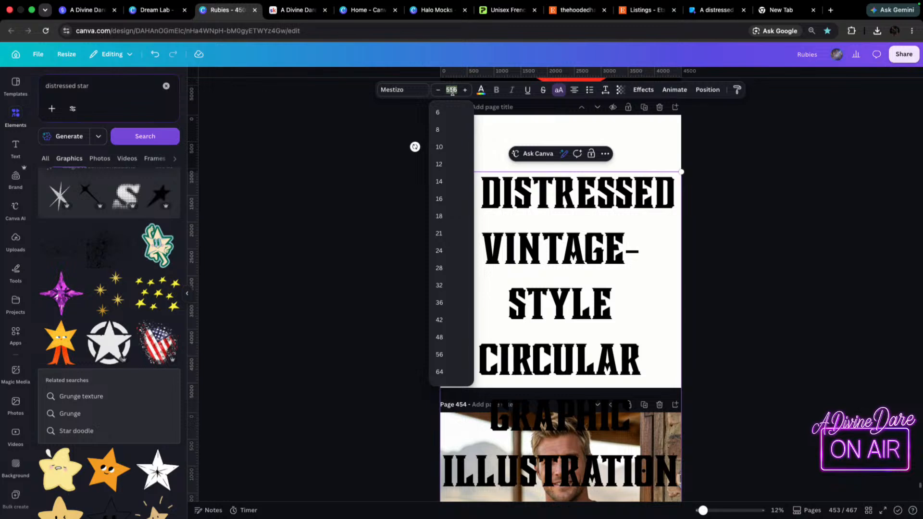
type("100")
key("Return")
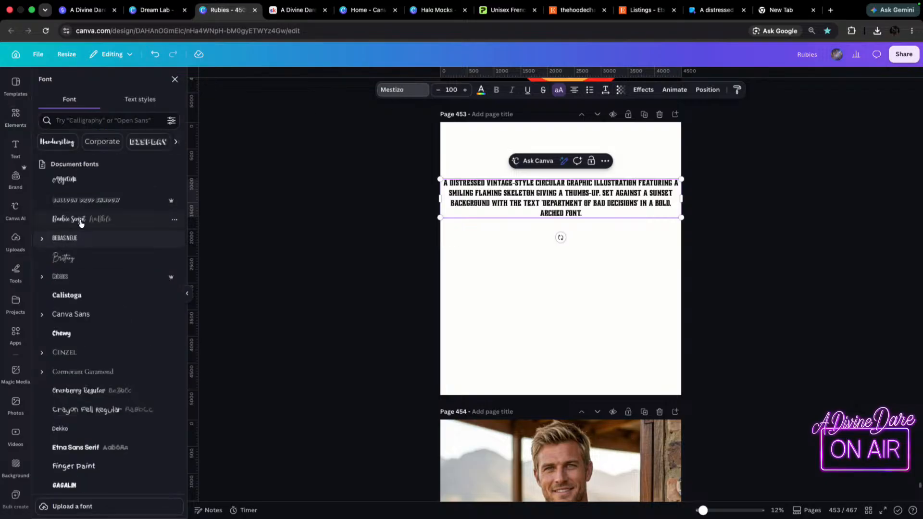
Change the prompt text's font to Bebas Neue and enlarge it to about size 208, nearly filling the page width.
left_click(68, 239)
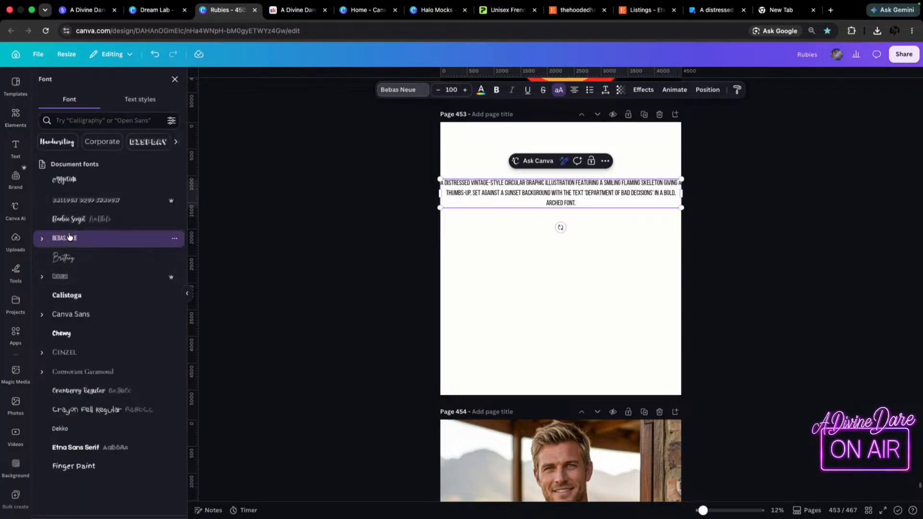
left_click_drag(682, 199, 676, 280)
scroll(773, 295, "down", 4)
scroll(756, 294, "down", 2)
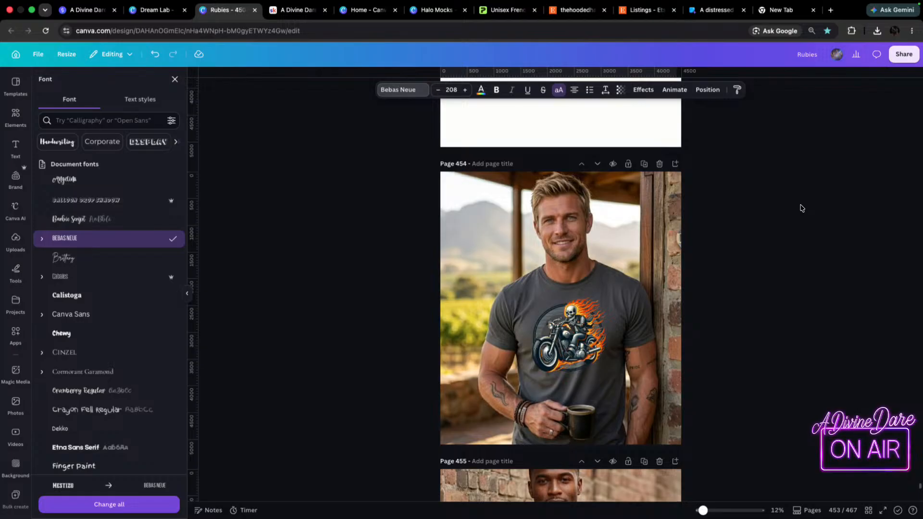
scroll(348, 196, "up", 6)
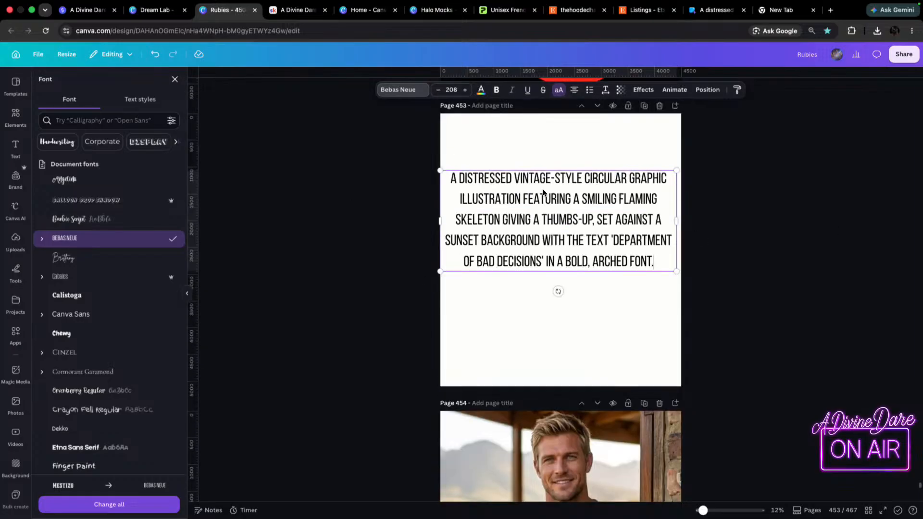
left_click(750, 221)
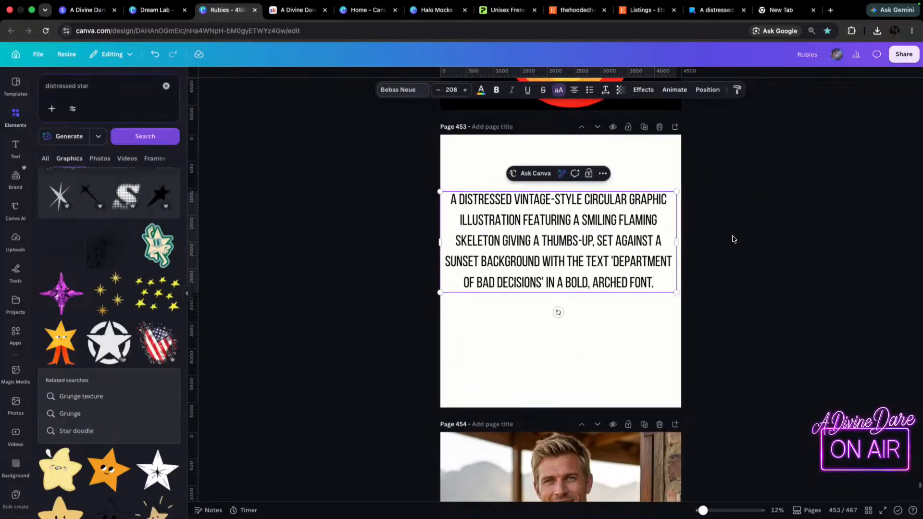
Move the prompt text up near the top edge of page 453.
left_click_drag(616, 218, 614, 206)
left_click(709, 204)
left_click_drag(614, 269, 595, 222)
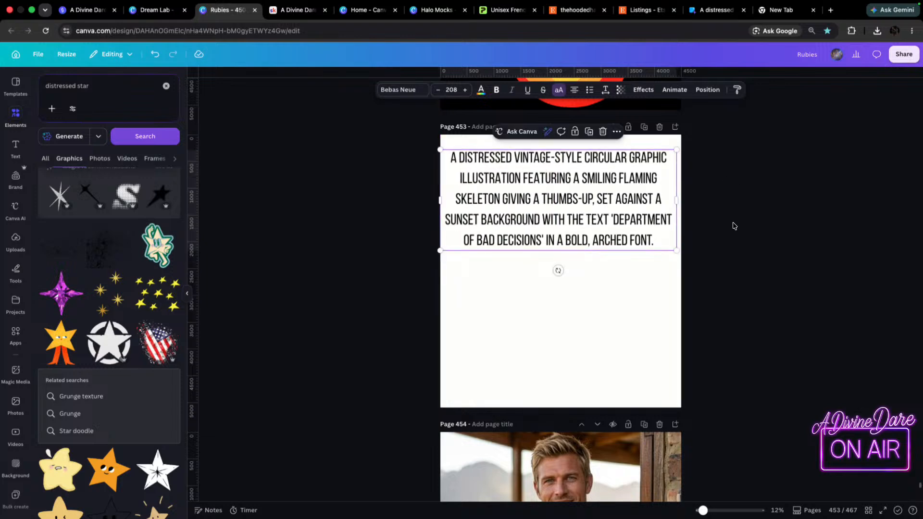
Compare the flaming skeleton biker images in Dream Lab with the recent DALL-E 3 creations in Bing Image Creator.
left_click(780, 199)
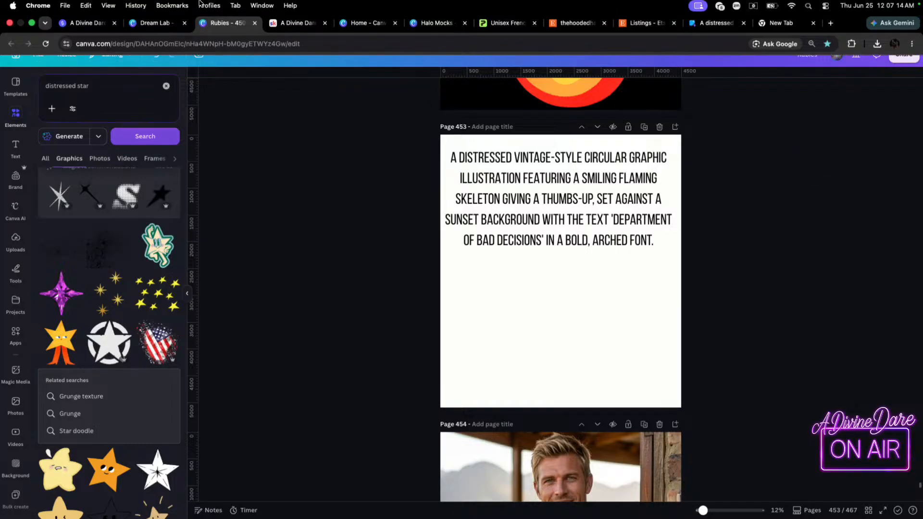
left_click(168, 14)
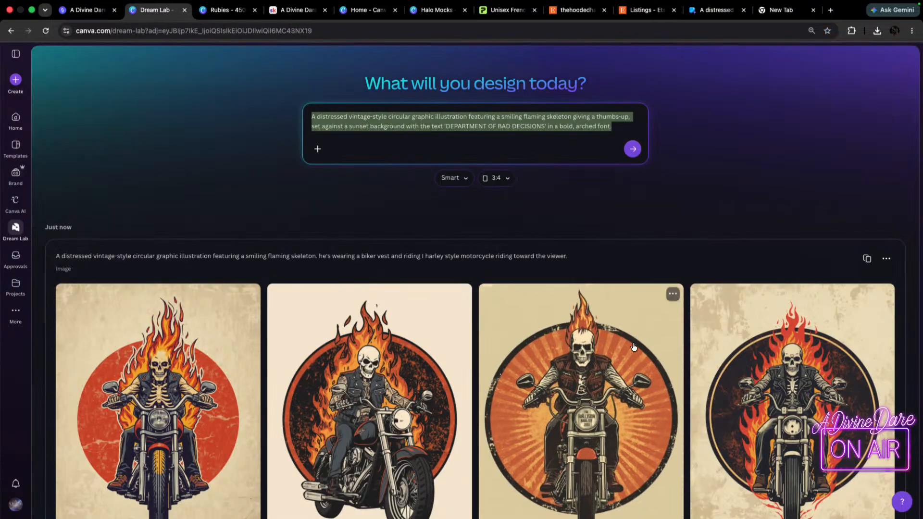
scroll(136, 303, "down", 4)
scroll(137, 306, "down", 5)
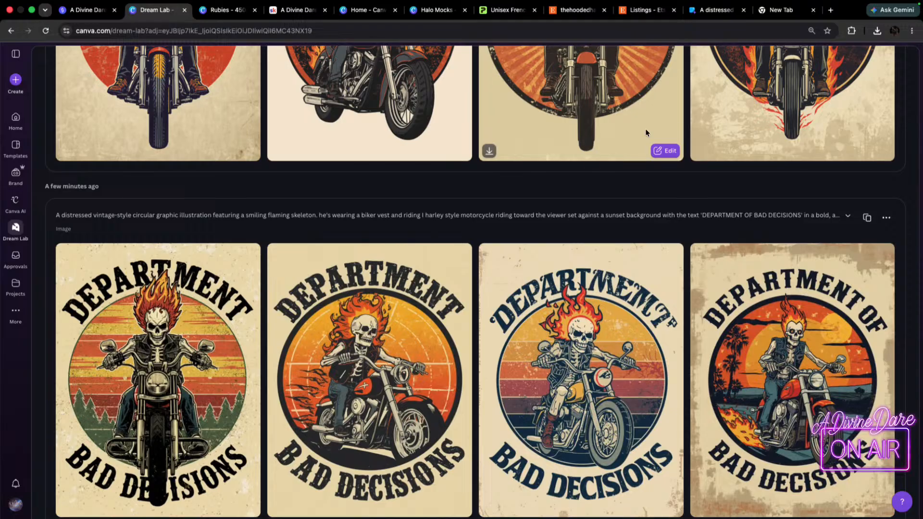
left_click(721, 12)
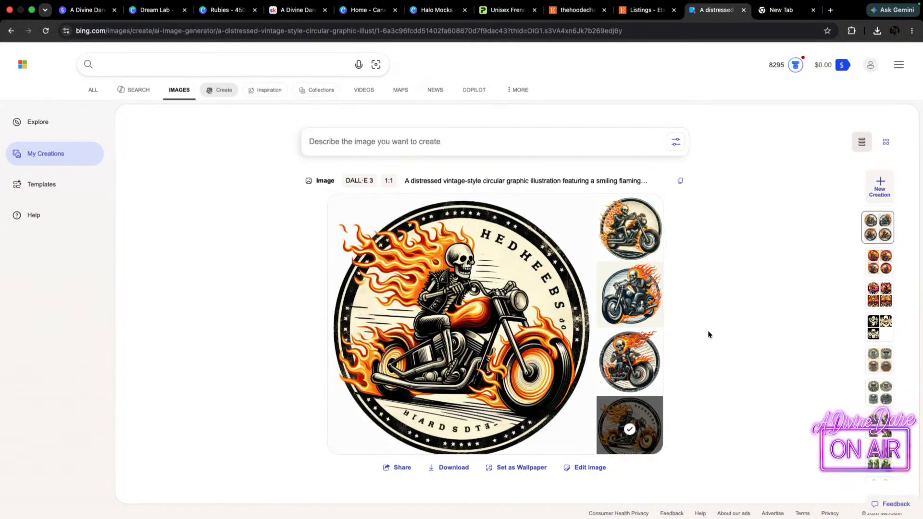
left_click(882, 265)
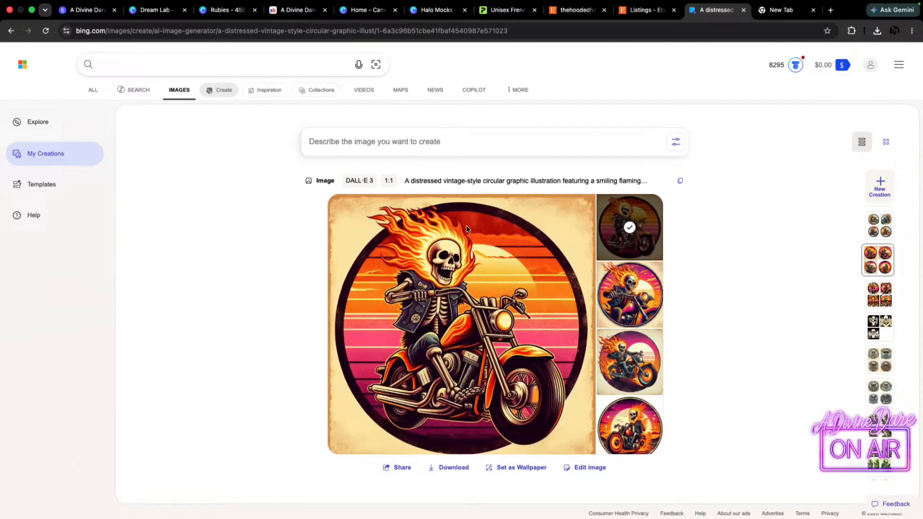
left_click(885, 232)
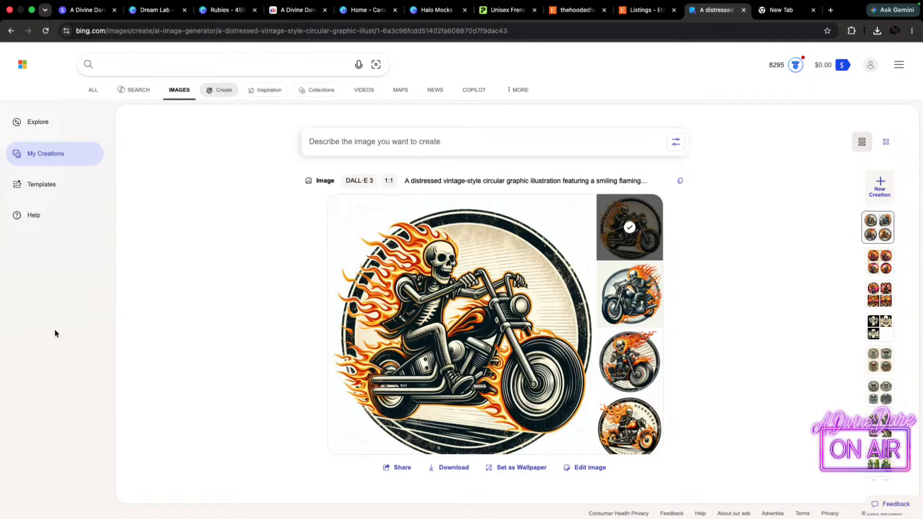
Copy the biker-vest motorcycle skeleton prompt from the newest Dream Lab result and switch back to the Rubies design.
left_click(152, 9)
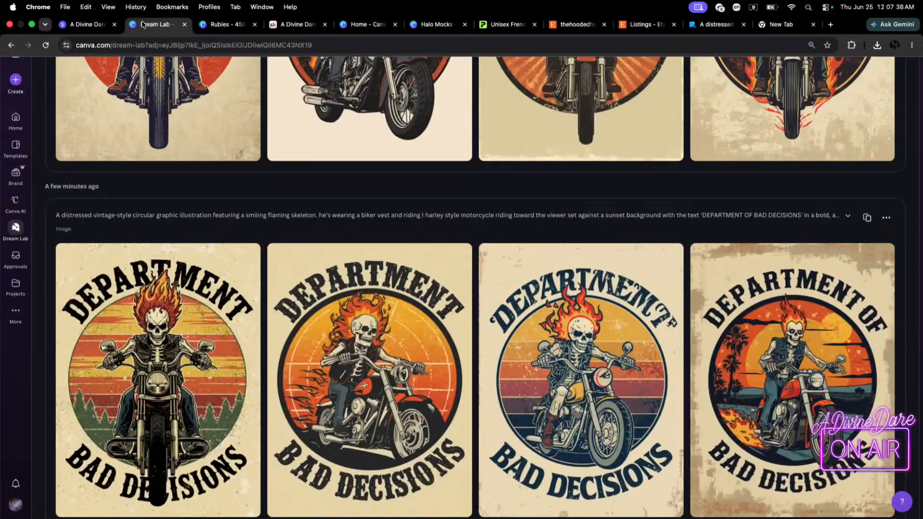
scroll(500, 251, "up", 8)
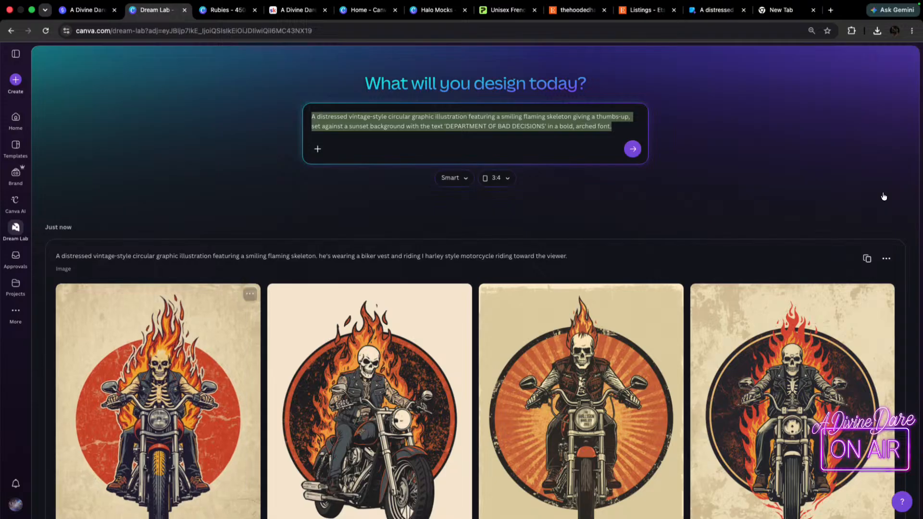
left_click(867, 258)
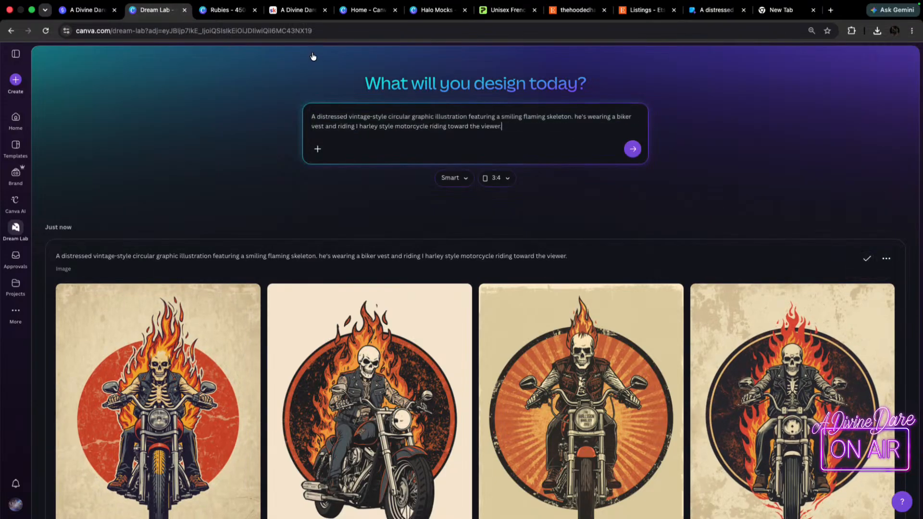
left_click_drag(511, 128, 268, 98)
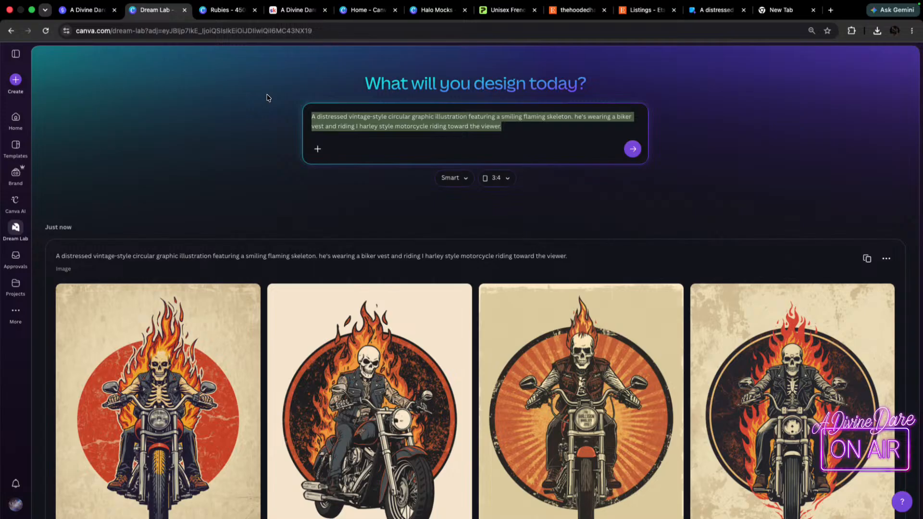
left_click(217, 3)
left_click(551, 338)
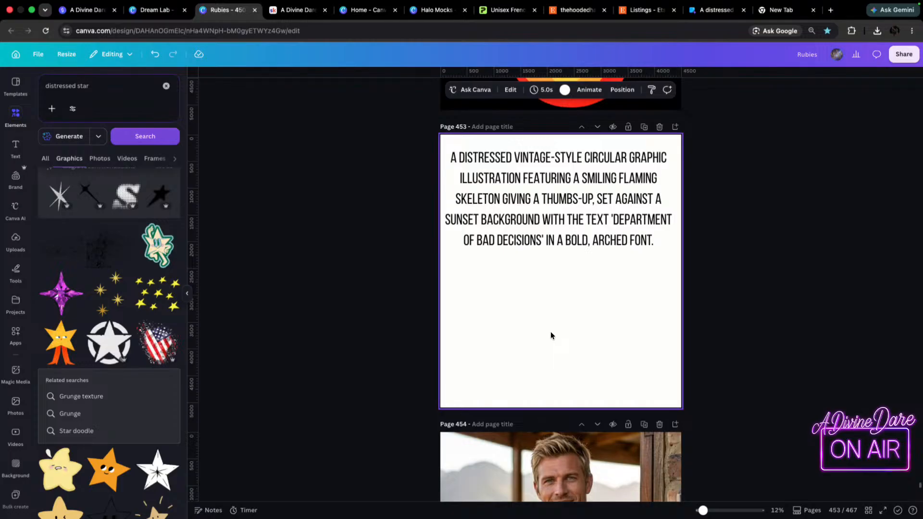
key("t")
left_click(530, 315)
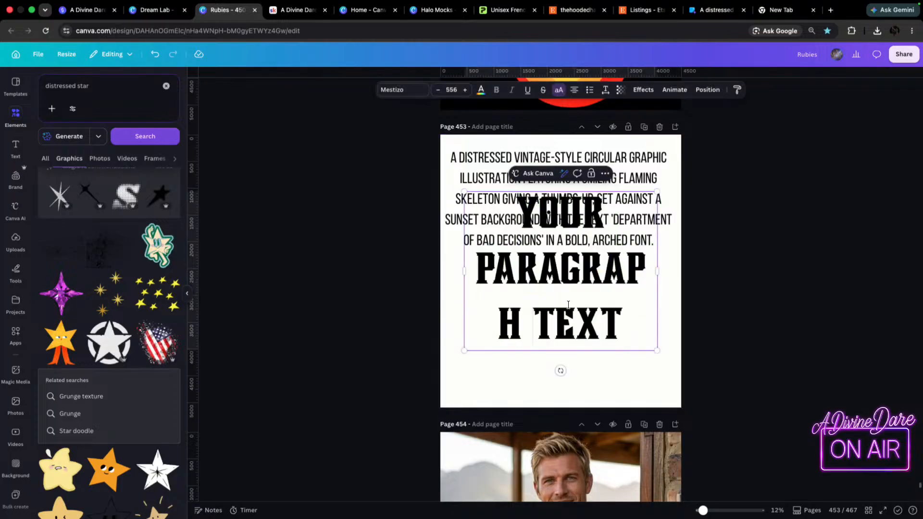
key("BackSpace")
left_click(726, 323)
left_click(593, 335)
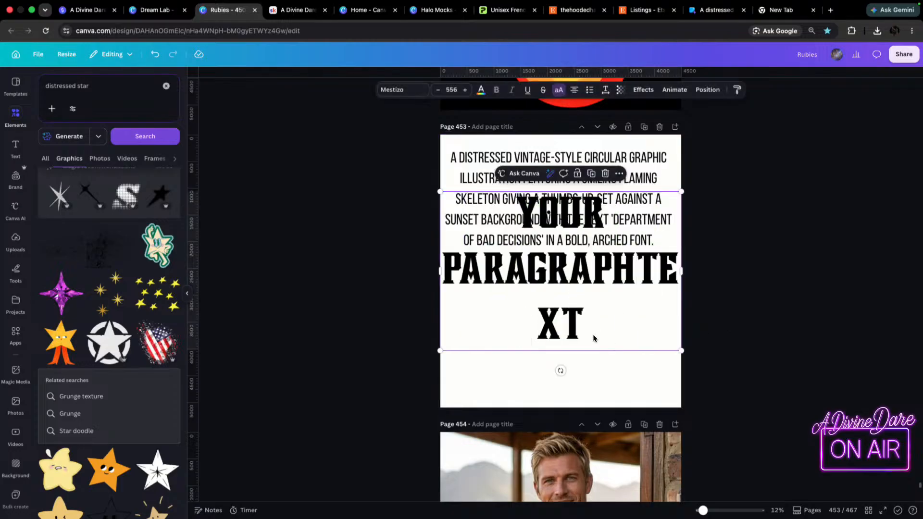
key("BackSpace")
Duplicate the thumbs-up prompt text below the original on page 453 and replace its wording with the copied biker-vest motorcycle prompt.
left_click(565, 191)
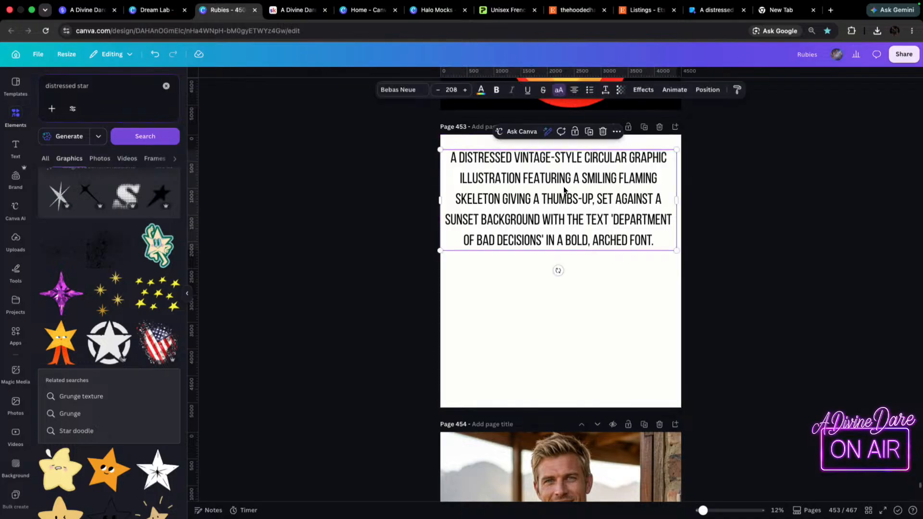
key("ctrl+b")
left_click_drag(540, 231, 540, 336)
double_click(620, 334)
left_click_drag(658, 353, 435, 262)
type("A DISTRESSED VINTAGE-STYLE CIRCULAR GRAPHIC ILLUSTRATION FEATURING A SMILING FLAMING SKELETON. HE'S WEARING A BIKER VEST AND RIDING I HARLEY STYLE MOTORCYCLE RIDING TOWARD THE VIEWER.")
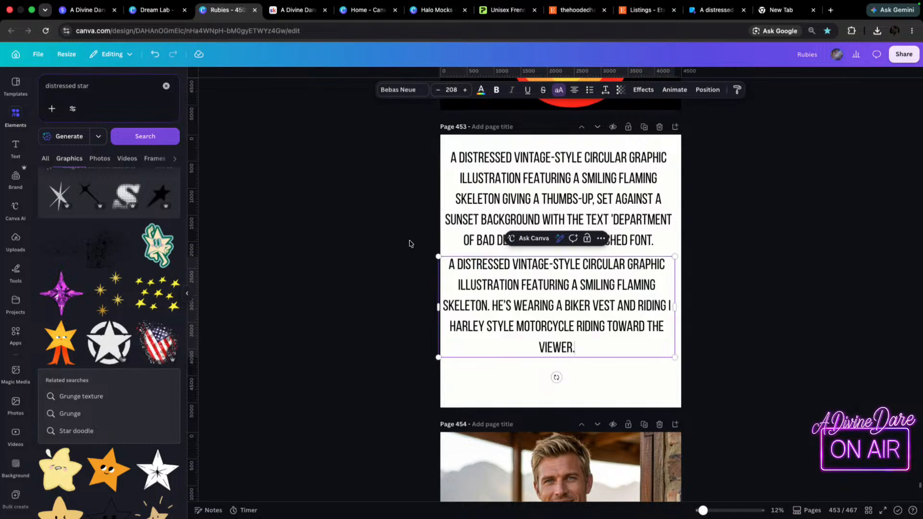
Move the biker prompt text down on page 453 to leave a gap below the first prompt and centre it horizontally.
left_click(743, 246)
left_click_drag(566, 314, 563, 341)
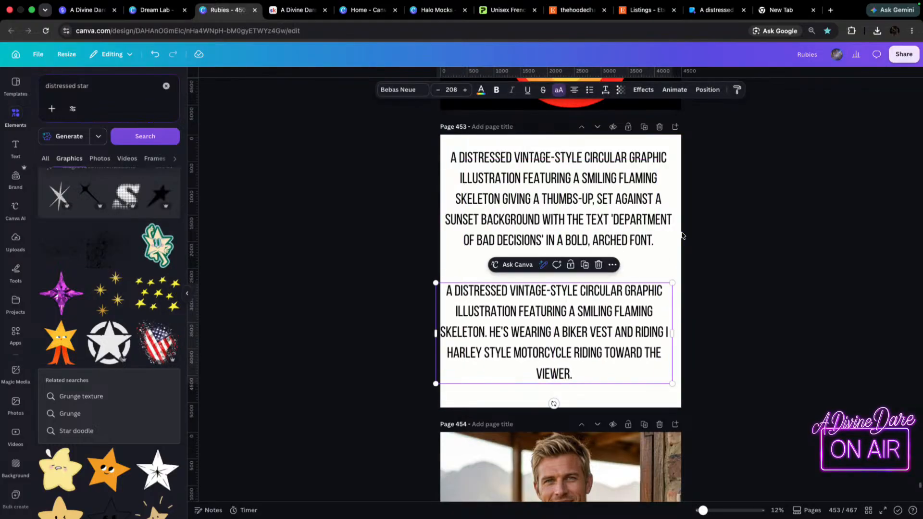
left_click(714, 255)
left_click_drag(538, 302, 545, 298)
left_click(761, 301)
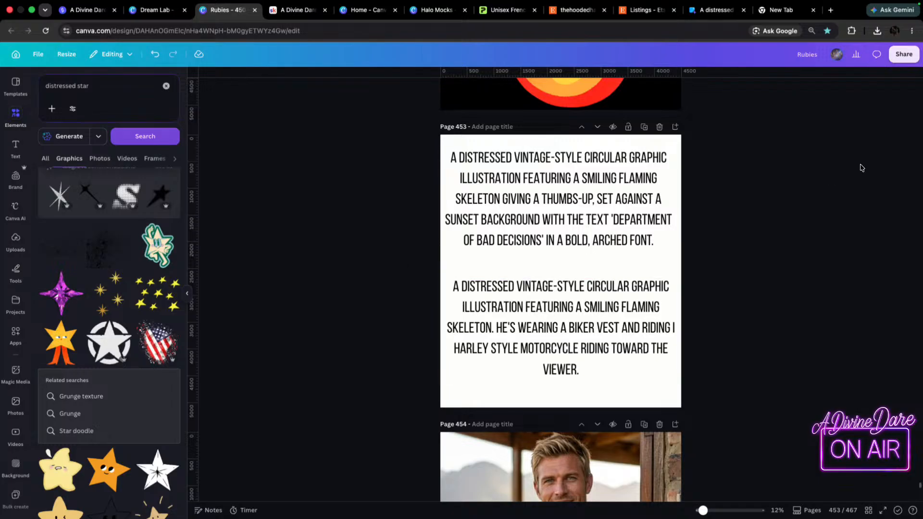
Hide both prompt texts on page 453 by setting their transparency to 0.
left_click(630, 183)
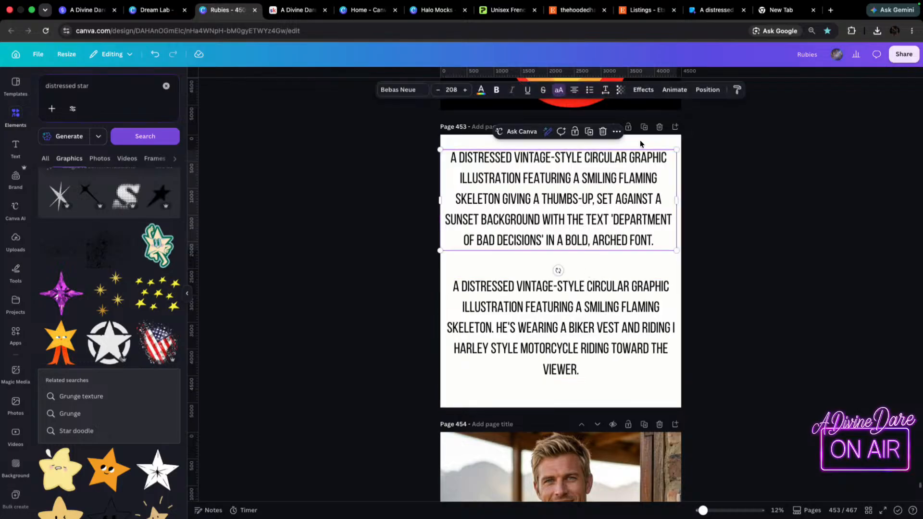
left_click(621, 90)
left_click_drag(643, 125, 577, 125)
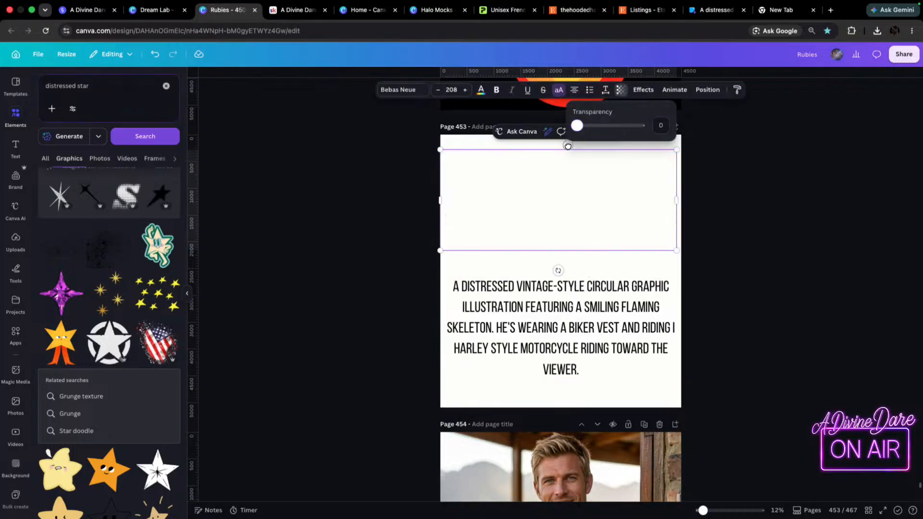
left_click(568, 360)
left_click(621, 90)
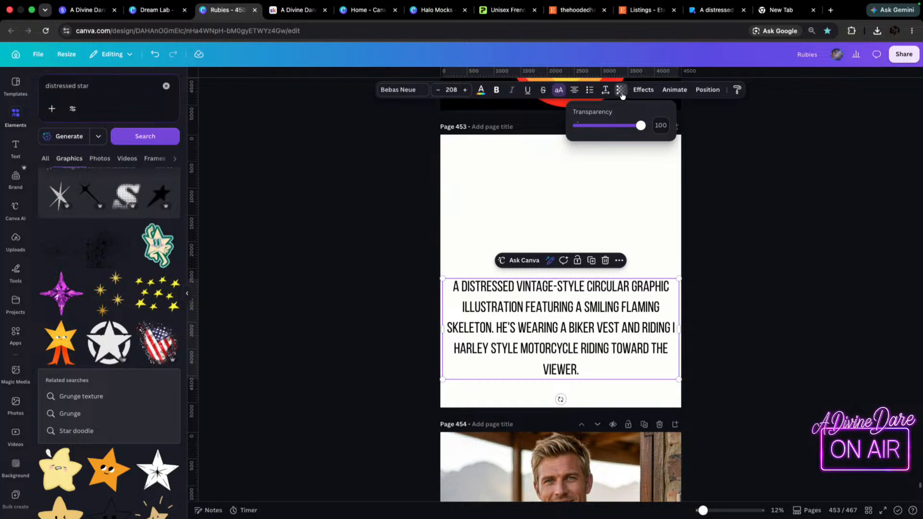
left_click_drag(641, 126, 563, 135)
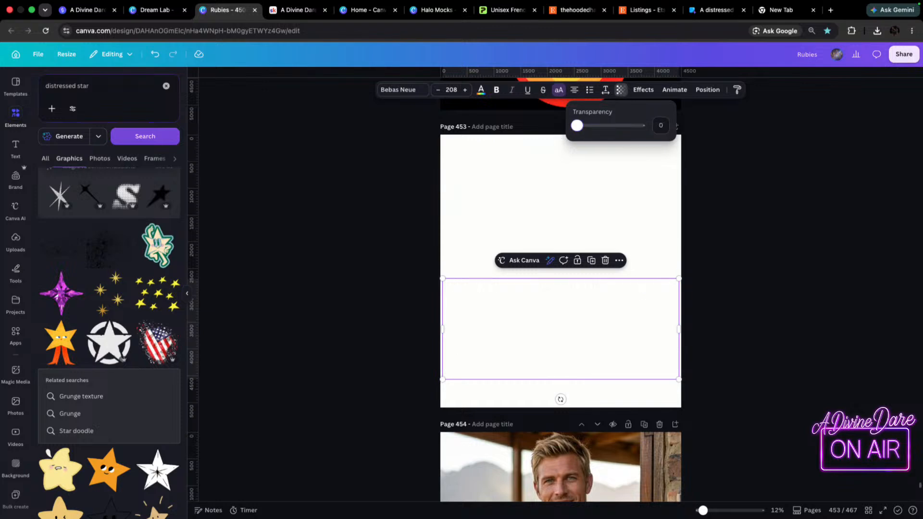
Copy the Easter eggs graphic from page 442 and paste it into the lower corner of page 453.
scroll(641, 165, "up", 20)
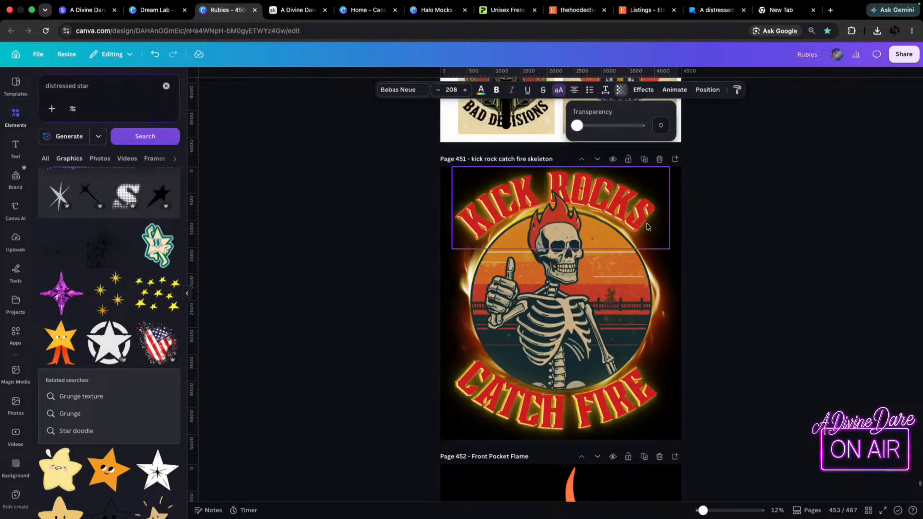
scroll(651, 243, "up", 15)
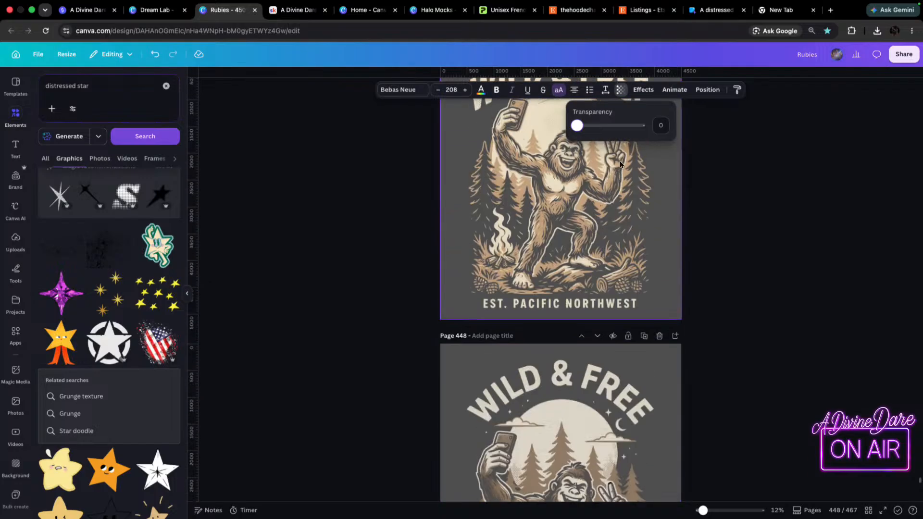
scroll(614, 212, "up", 15)
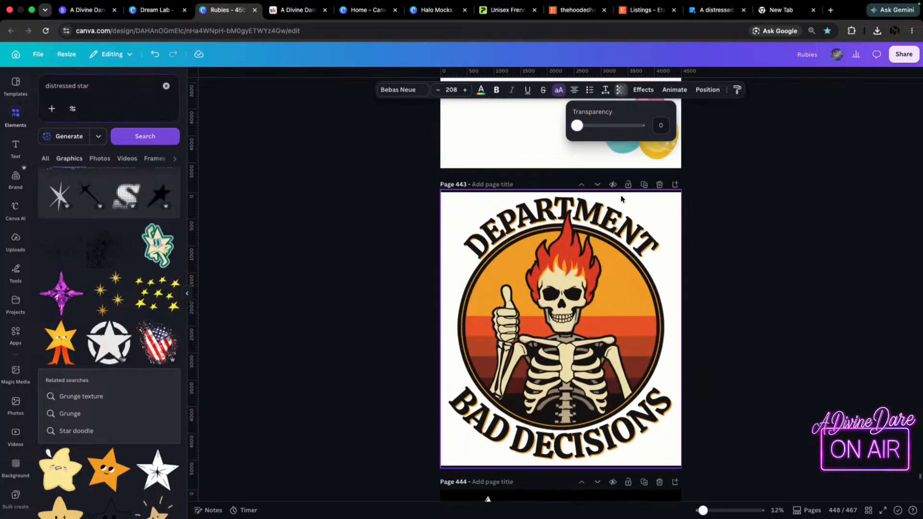
right_click(650, 275)
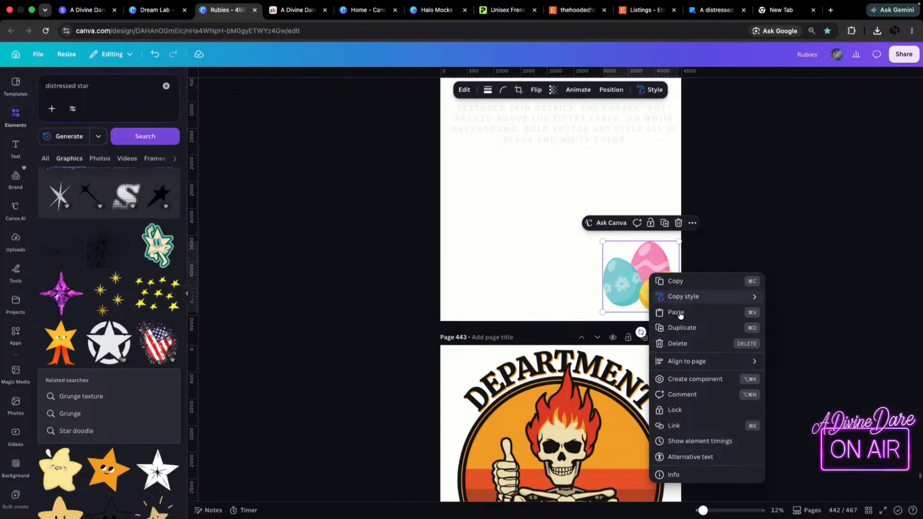
left_click(686, 288)
scroll(664, 290, "down", 20)
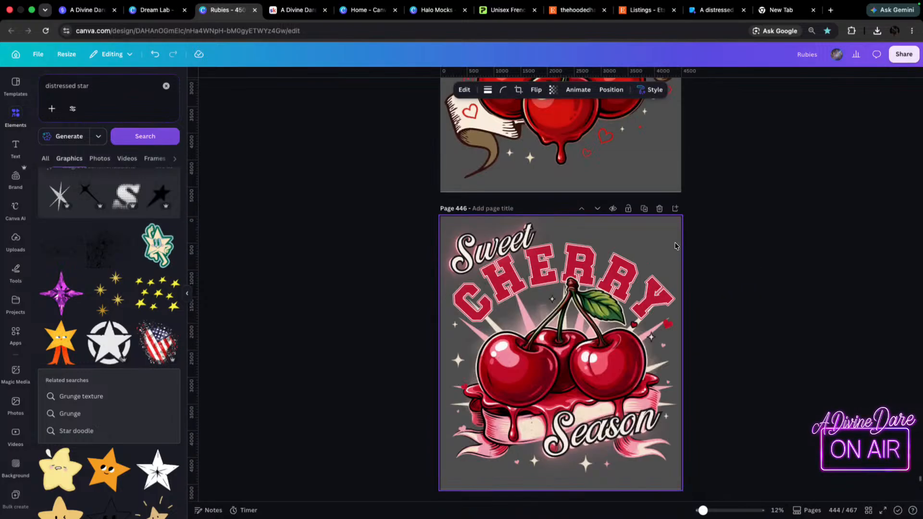
scroll(645, 305, "down", 2)
left_click(616, 295)
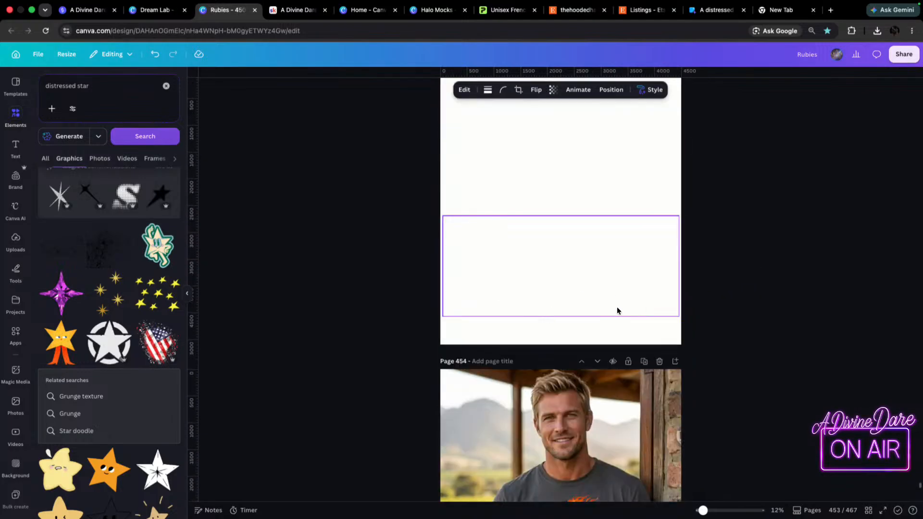
key("super+v")
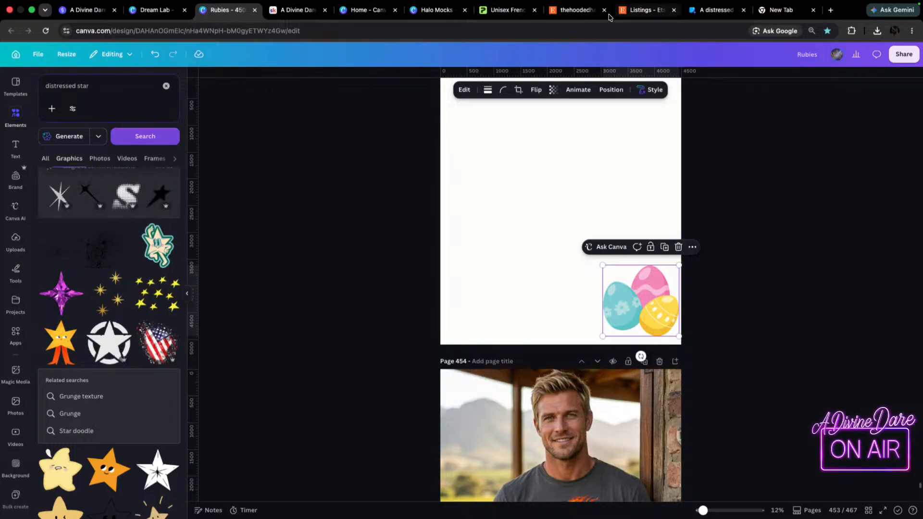
Open the Skeleton Thumbs Up Kick Rocks Catch Fire Hoodie listing in the thehoodedhalo Etsy shop and view its product video.
left_click(566, 4)
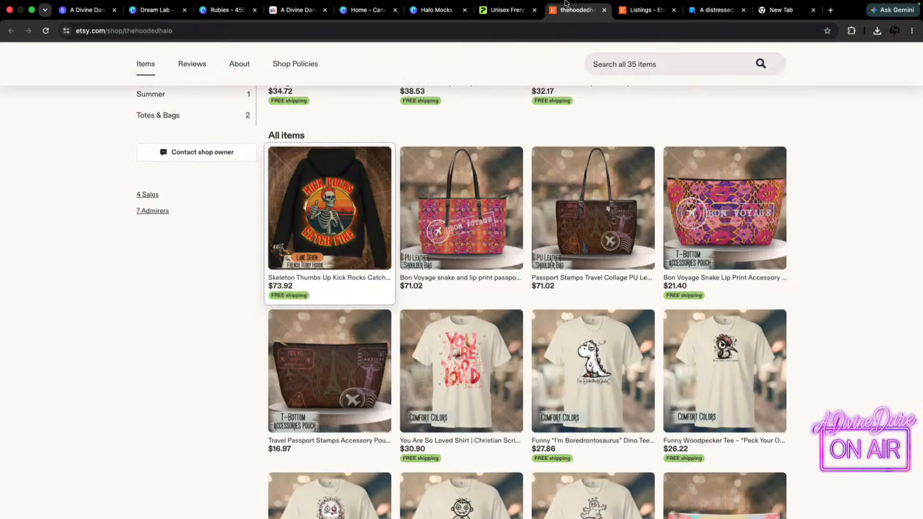
left_click(321, 228)
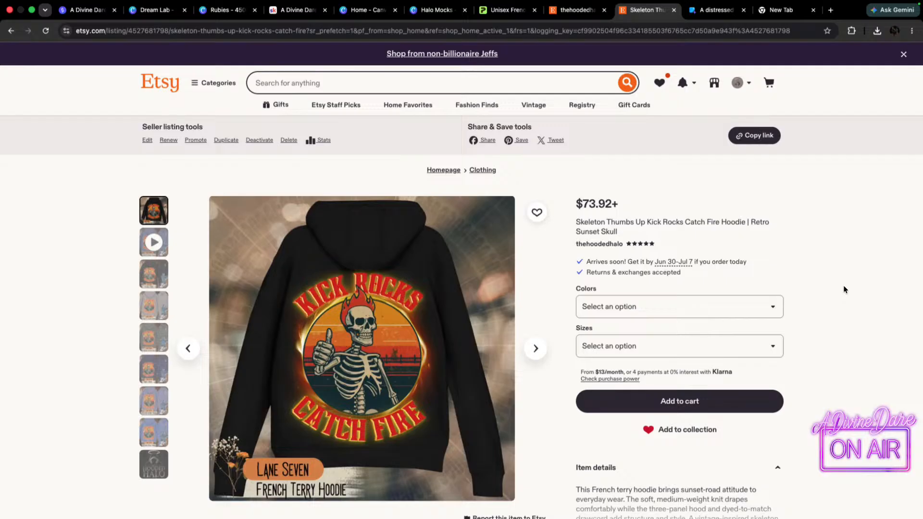
left_click(154, 242)
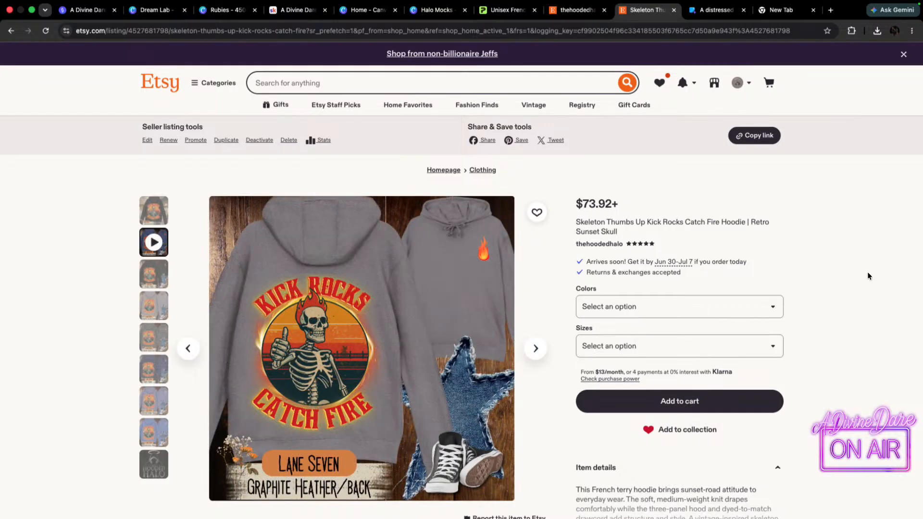
scroll(869, 276, "down", 1)
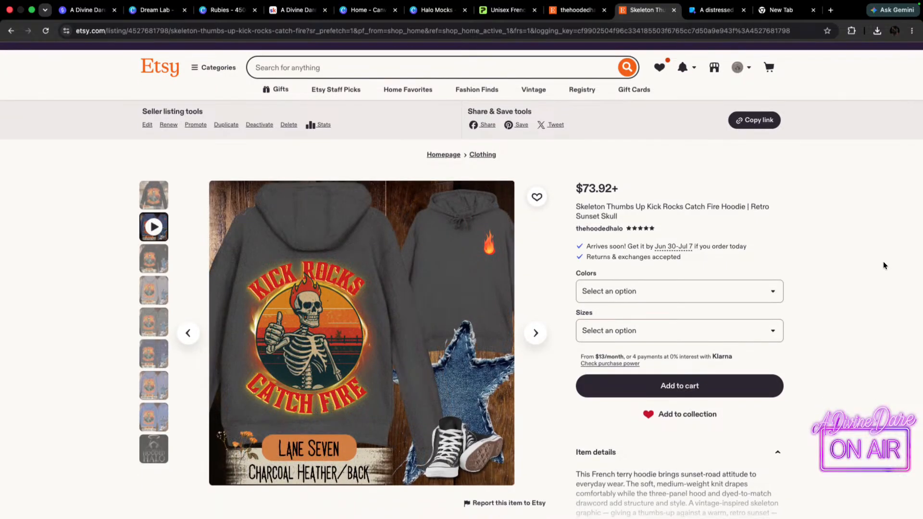